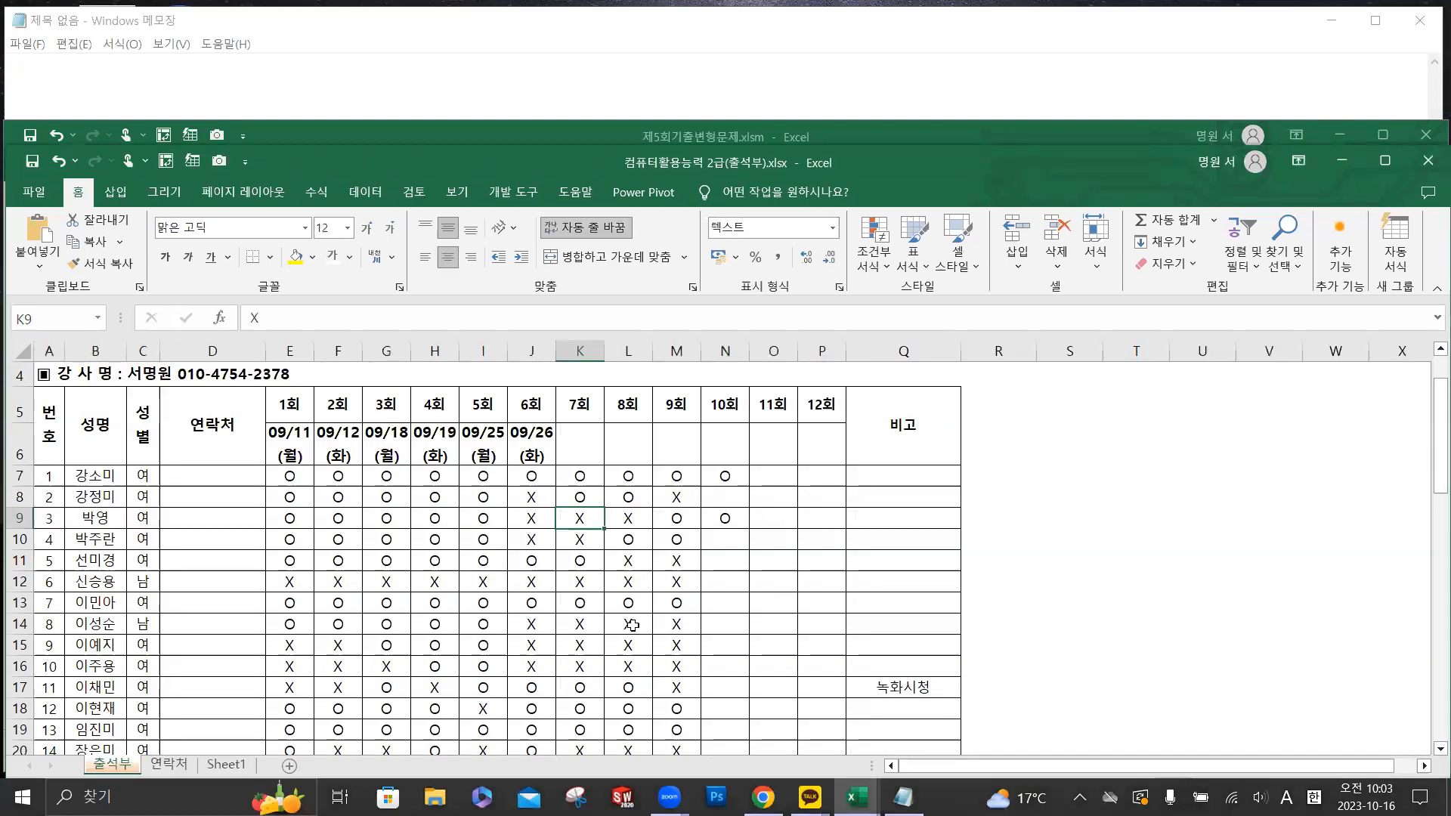
- Mark attendance as O in the 10회 column for students number 7 and 11 on the attendance sheet
{"action": "left_click", "coordinate": [688, 602]}
{"action": "left_click_drag", "start_coordinate": [701, 611], "coordinate": [729, 611]}
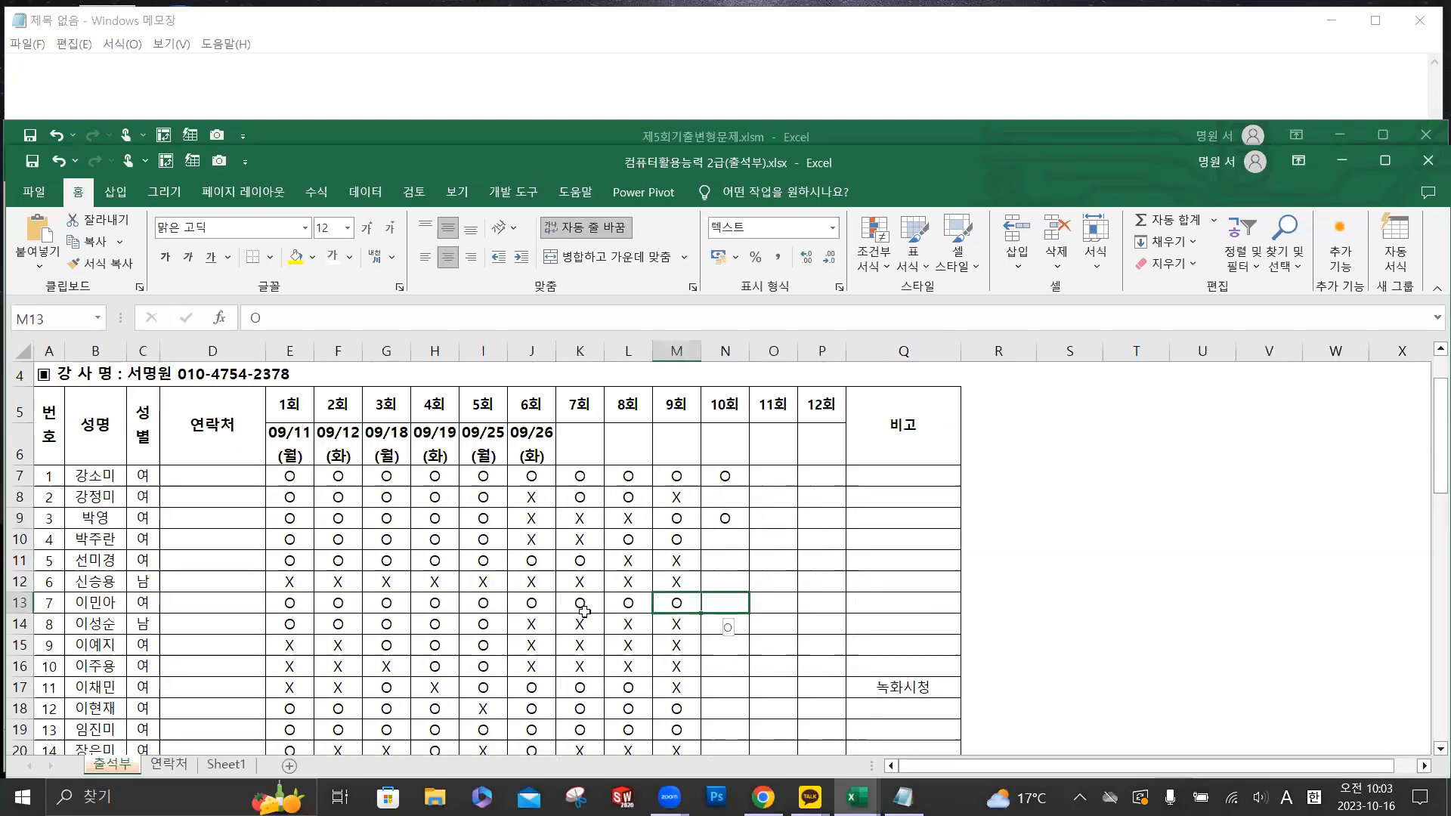
{"action": "scroll", "coordinate": [125, 598], "scroll_direction": "down", "scroll_amount": 1}
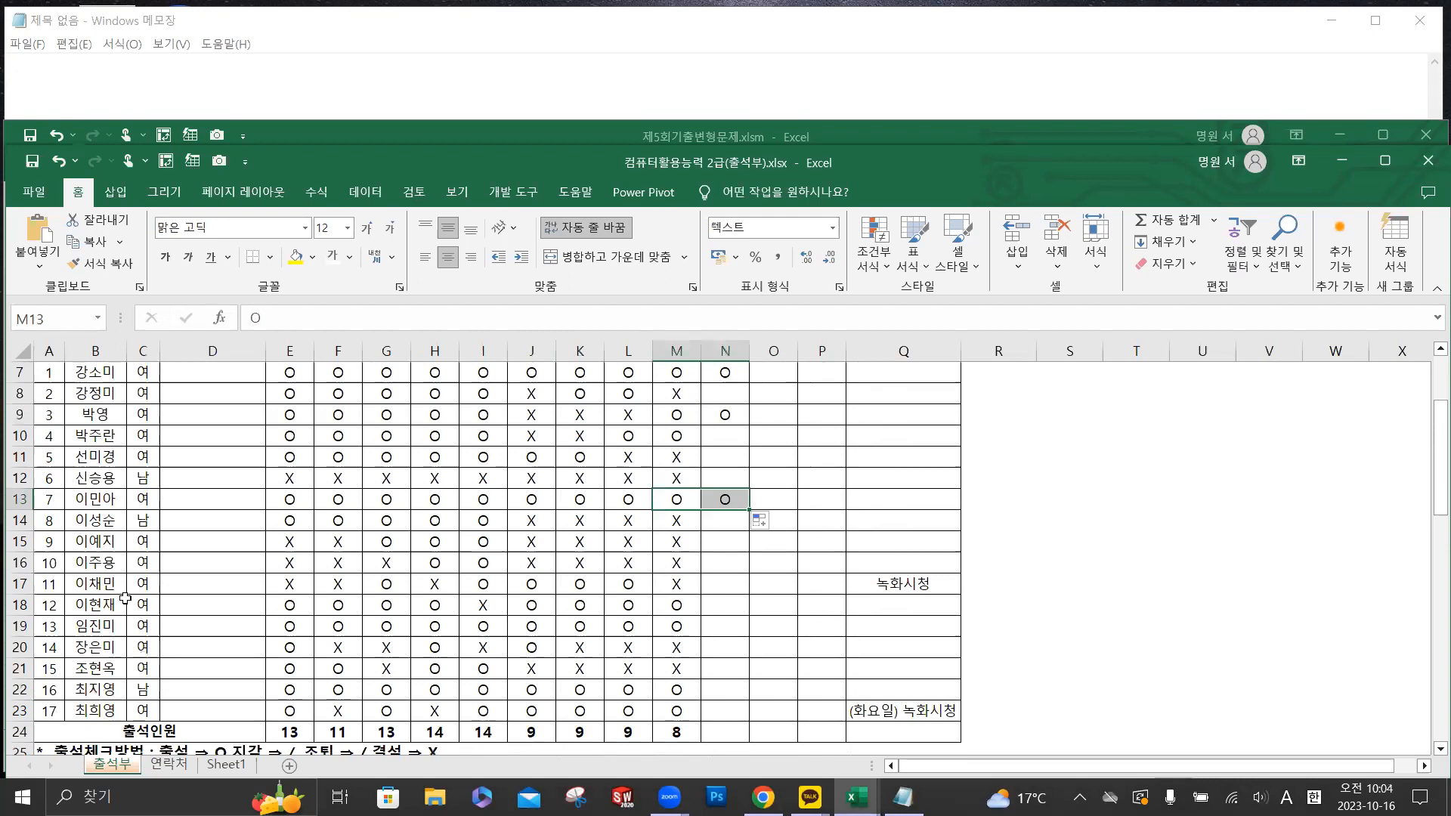
{"action": "left_click", "coordinate": [634, 586]}
{"action": "left_click_drag", "start_coordinate": [674, 593], "coordinate": [722, 593]}
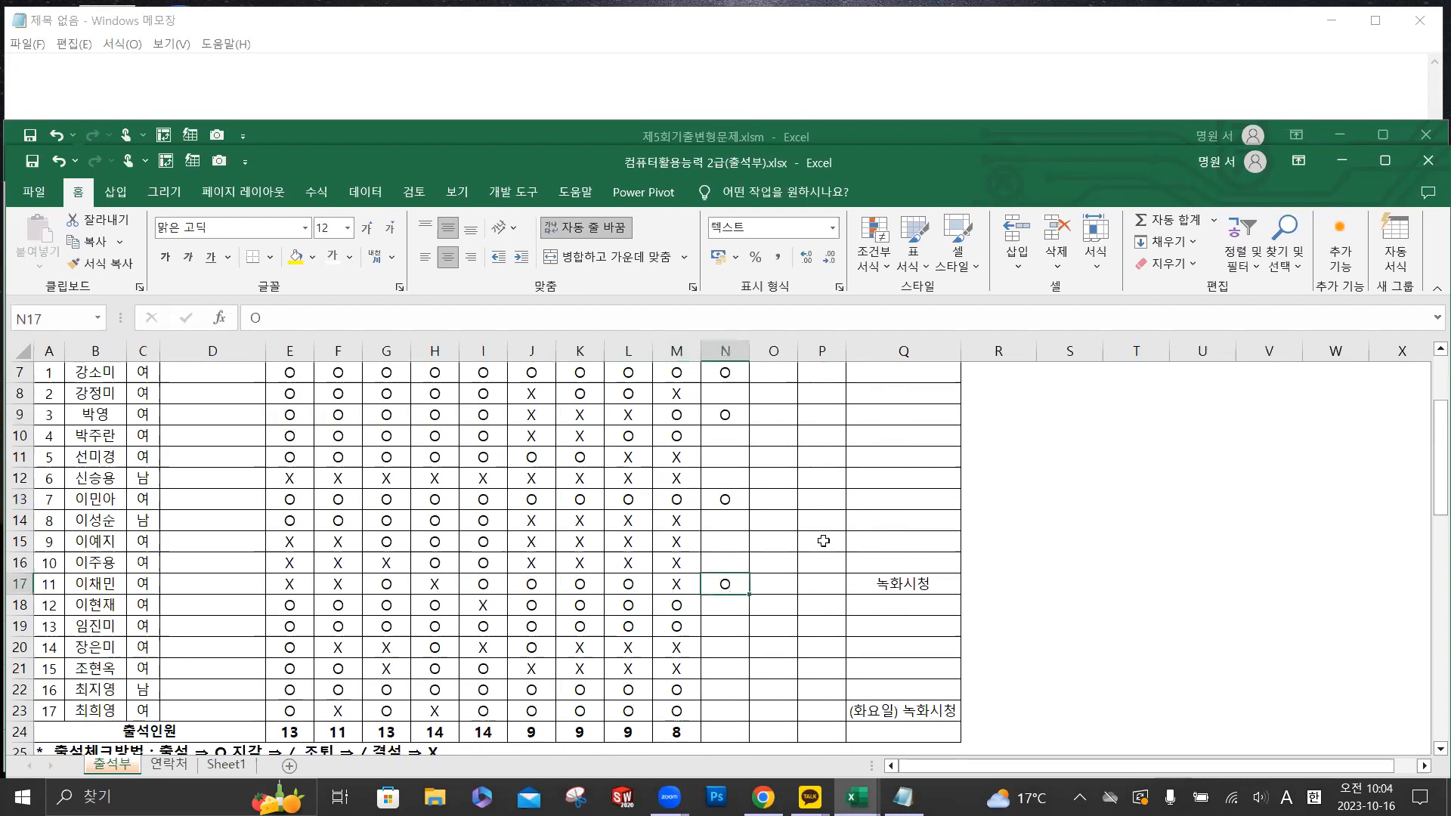
- Close the 컴퓨터활용능력 2급(출석부).xlsx workbook and save its changes
{"action": "left_click", "coordinate": [885, 438]}
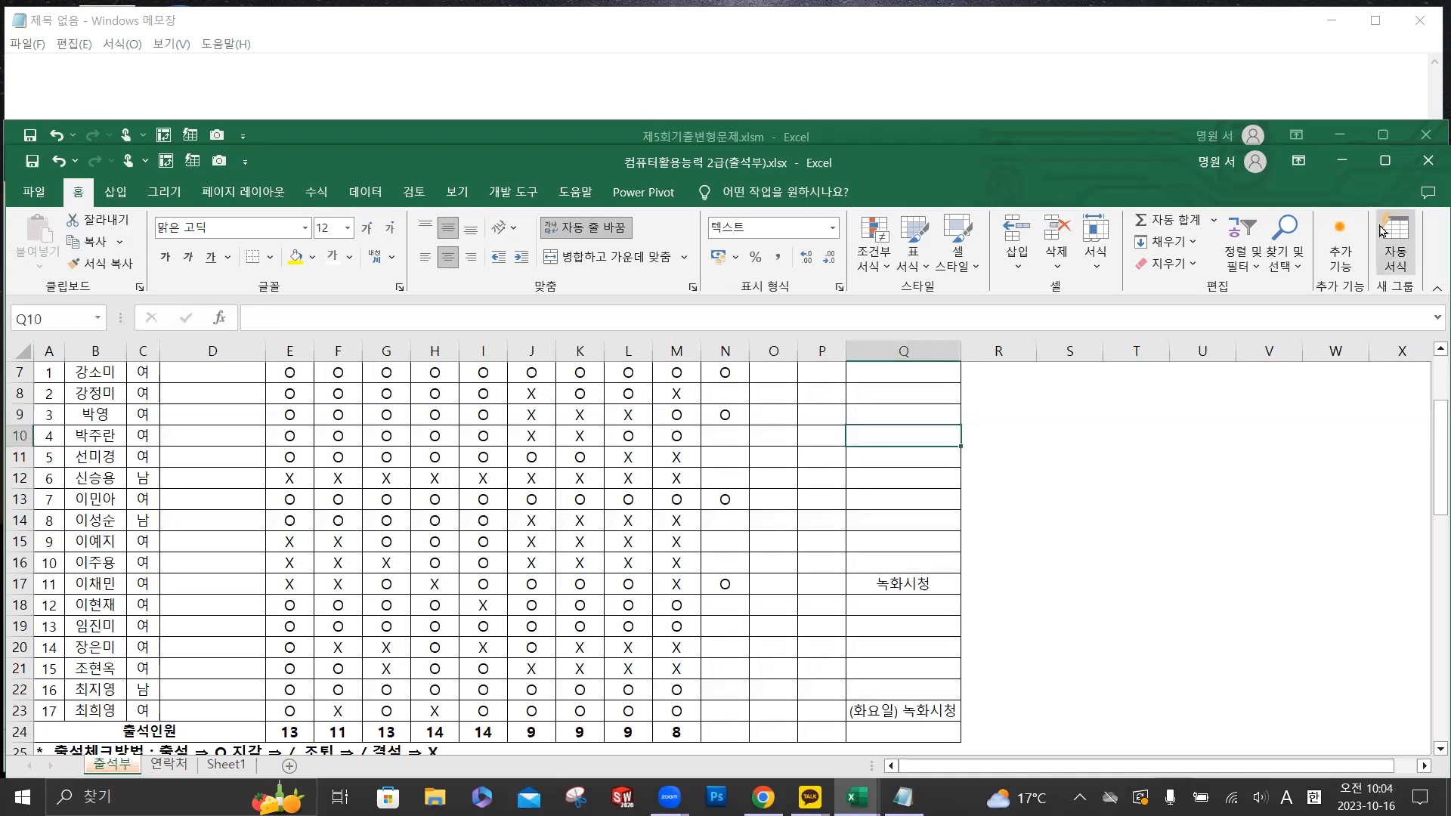
{"action": "left_click", "coordinate": [1428, 161]}
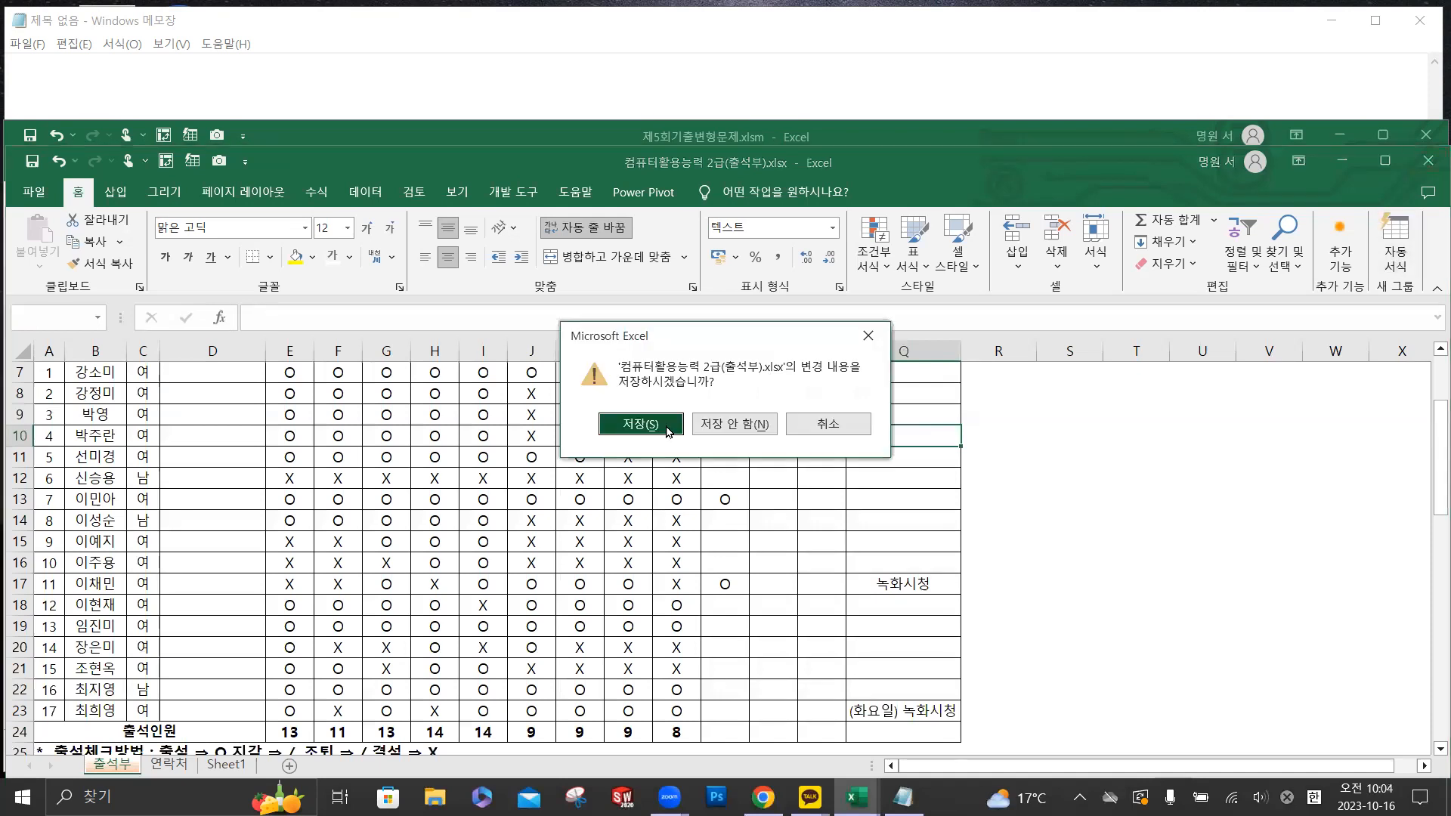
{"action": "left_click", "coordinate": [634, 425]}
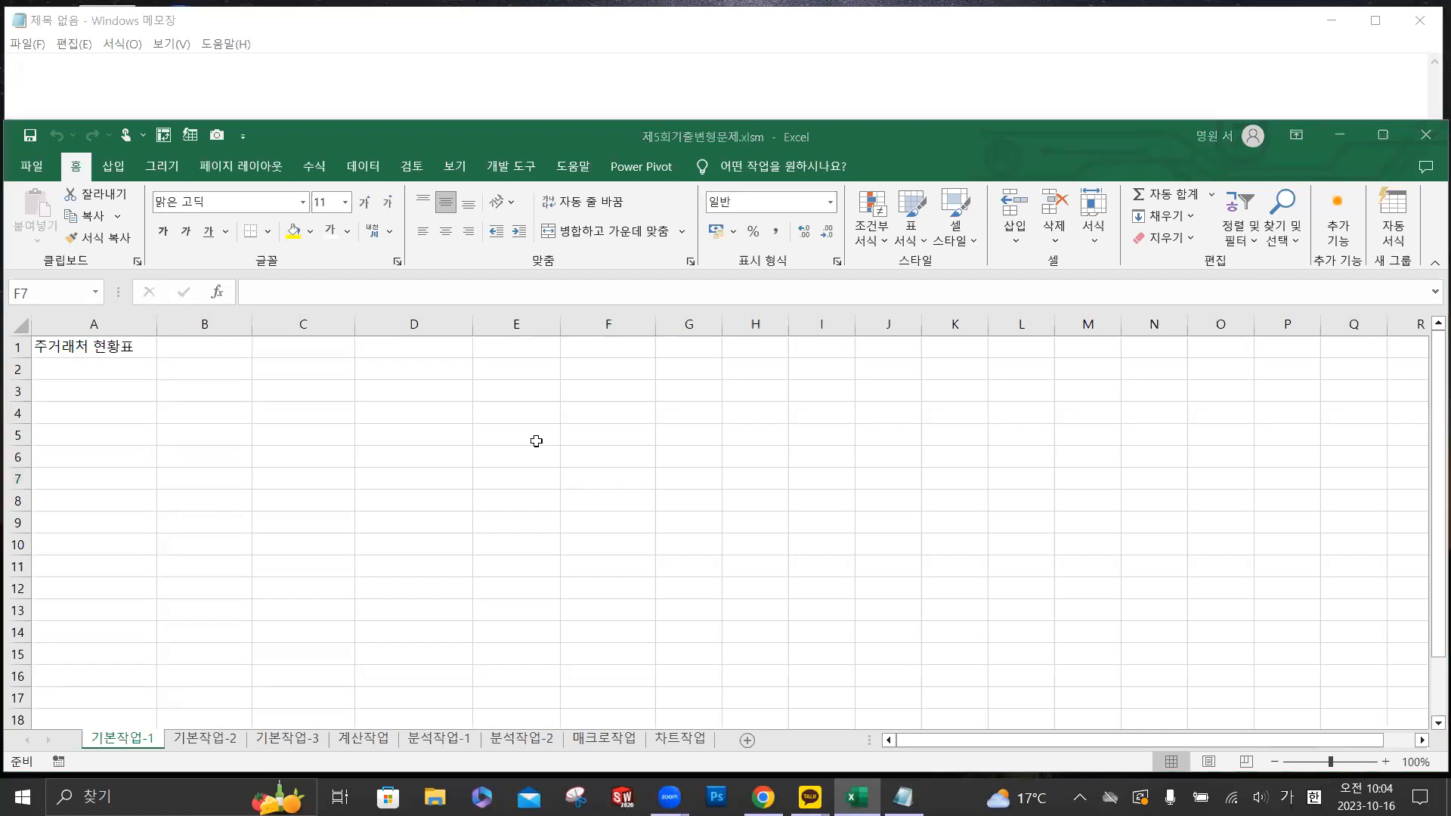
{"action": "left_click", "coordinate": [382, 391]}
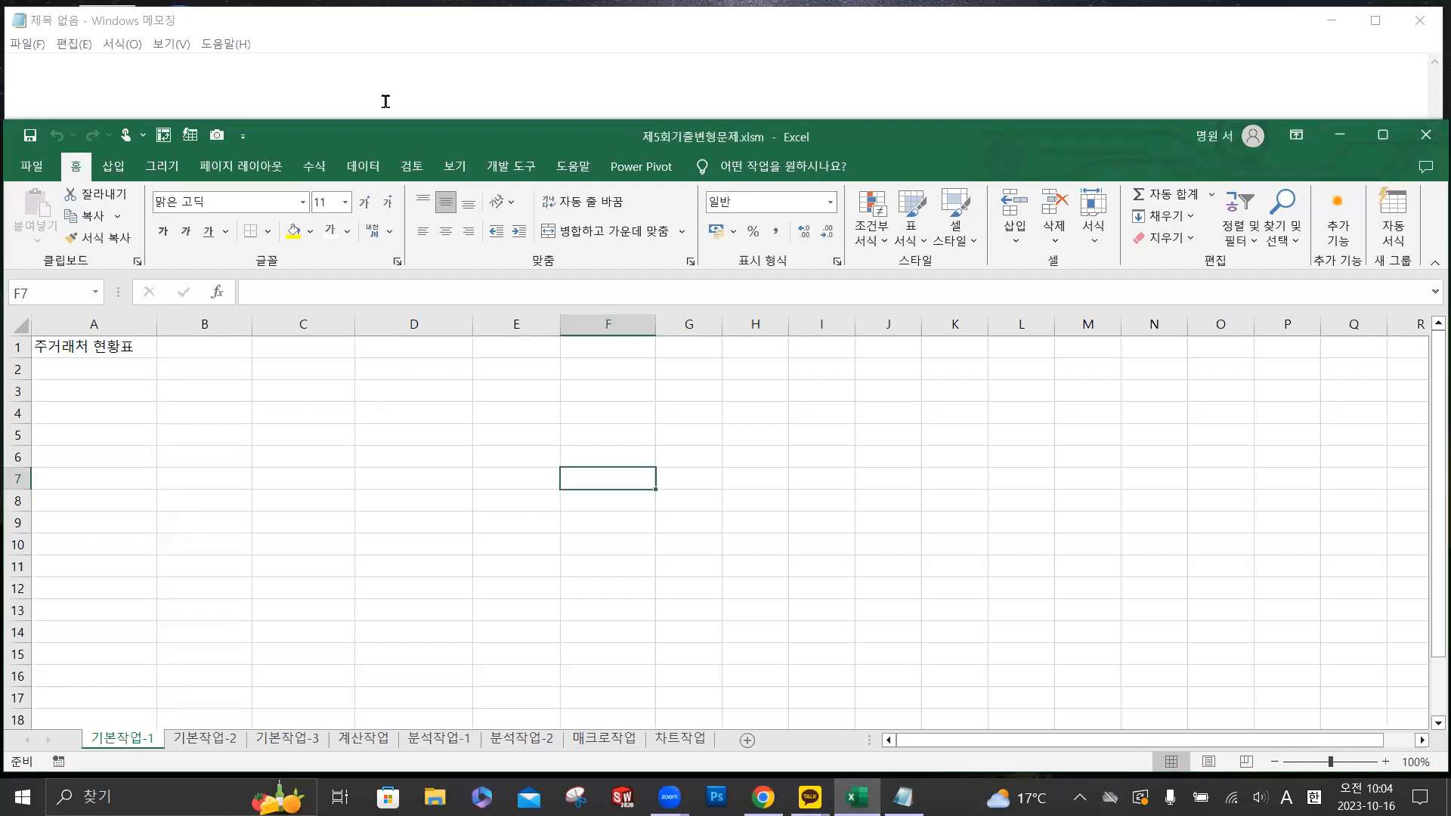
{"action": "left_click", "coordinate": [403, 90]}
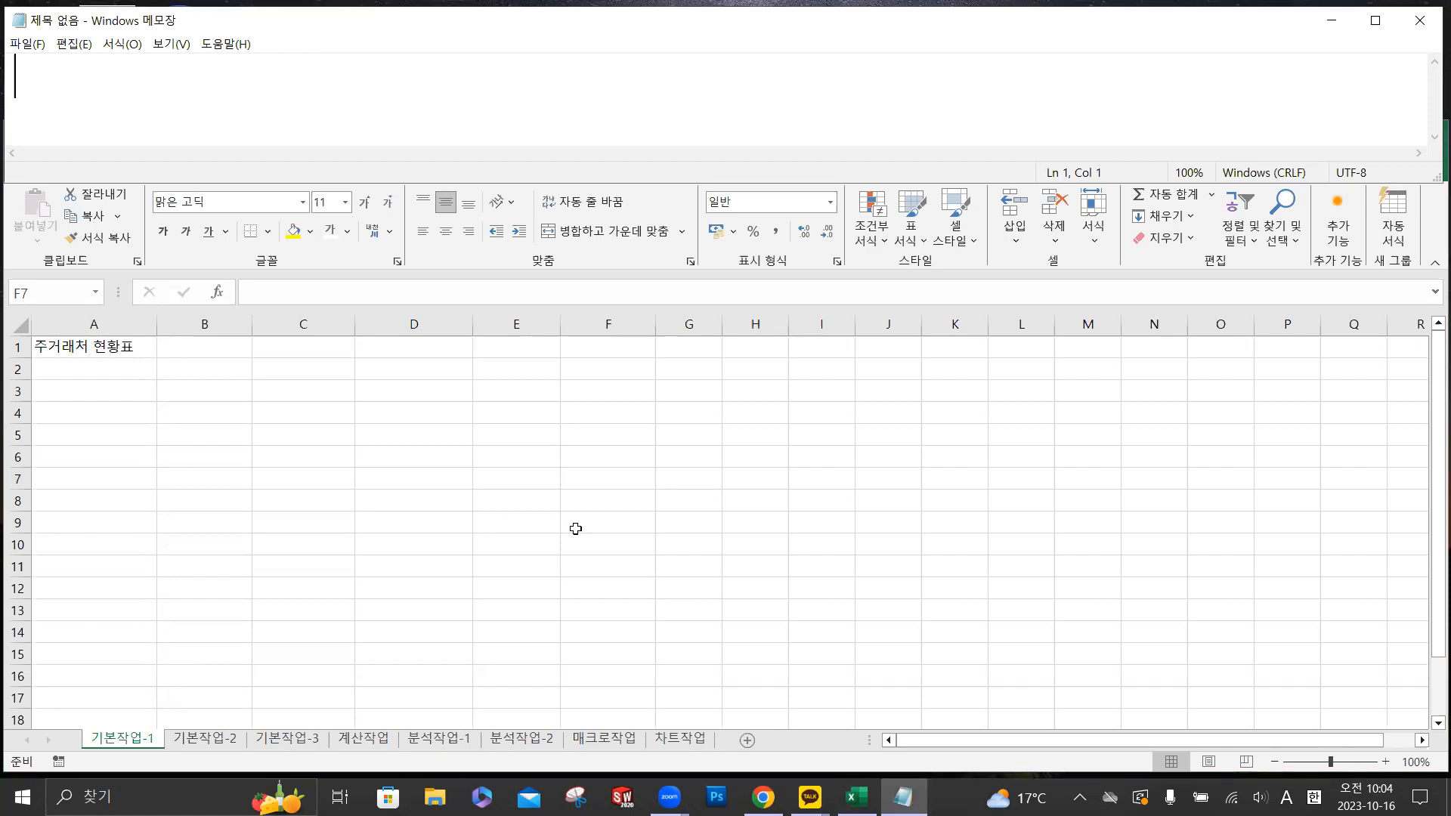
{"action": "key", "text": "alt+Tab"}
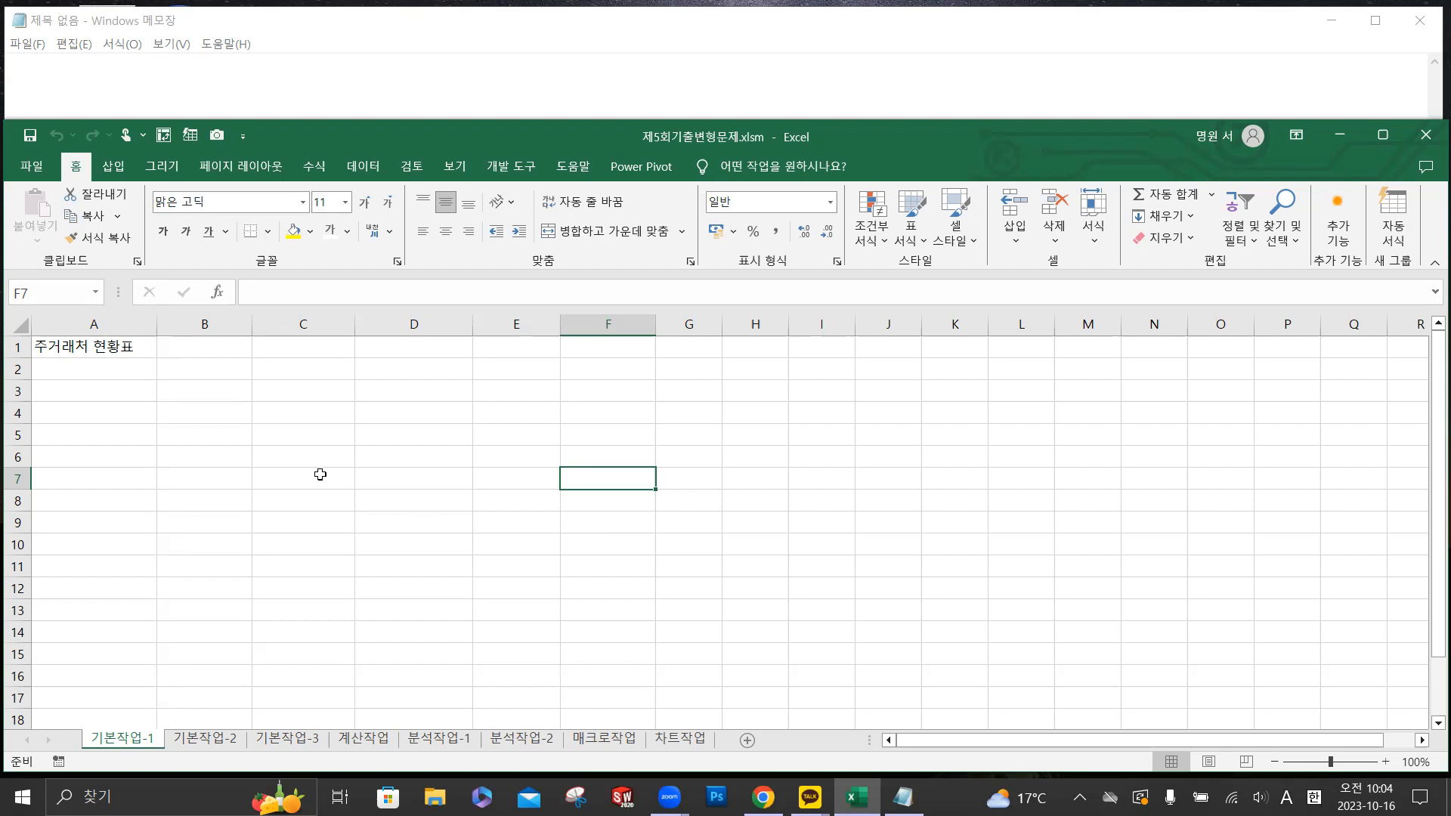
{"action": "scroll", "coordinate": [320, 474], "scroll_direction": "up", "scroll_amount": 1, "text": "ctrl"}
{"action": "scroll", "coordinate": [321, 474], "scroll_direction": "up", "scroll_amount": 1, "text": "ctrl"}
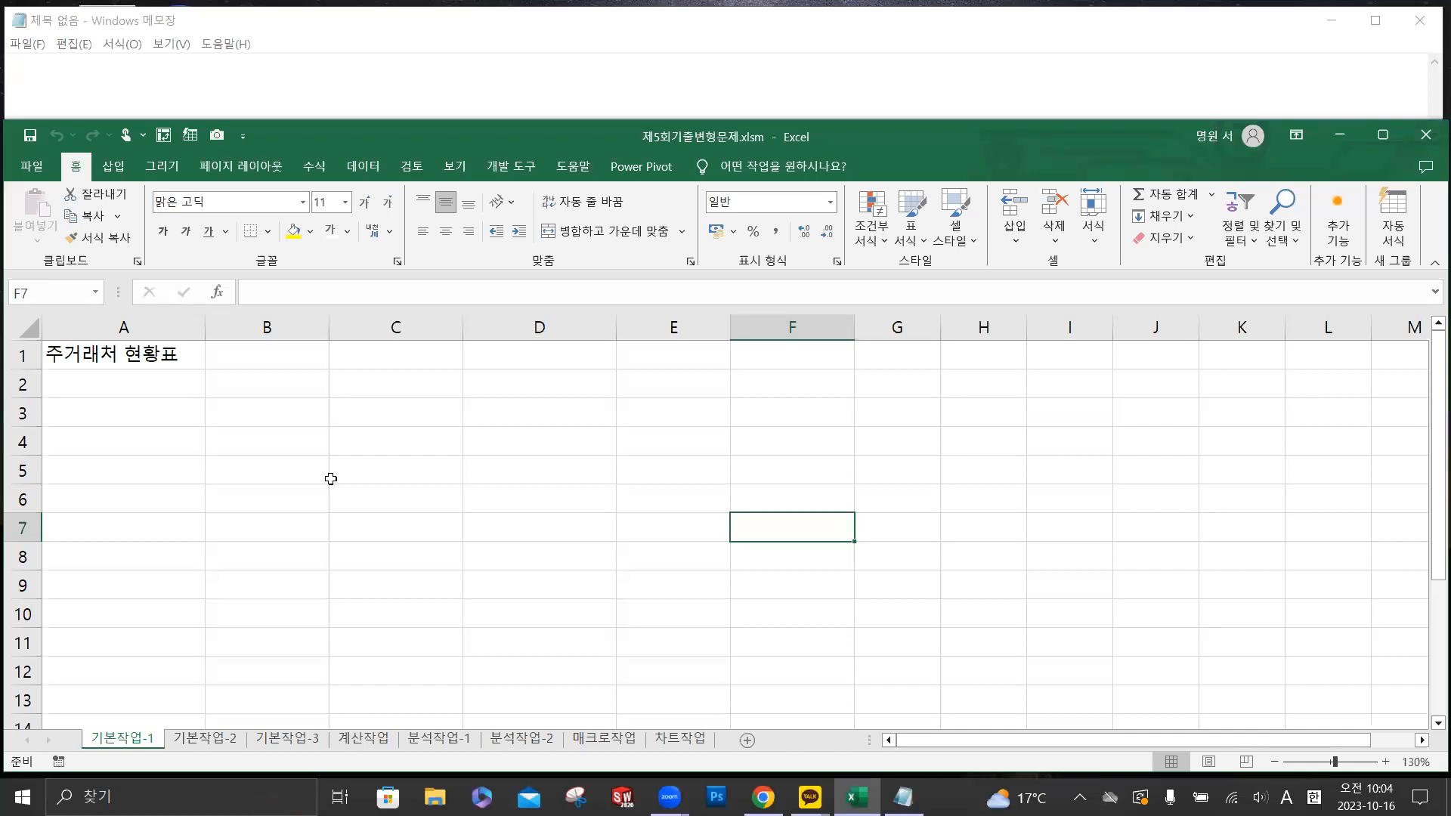
{"action": "left_click", "coordinate": [647, 48]}
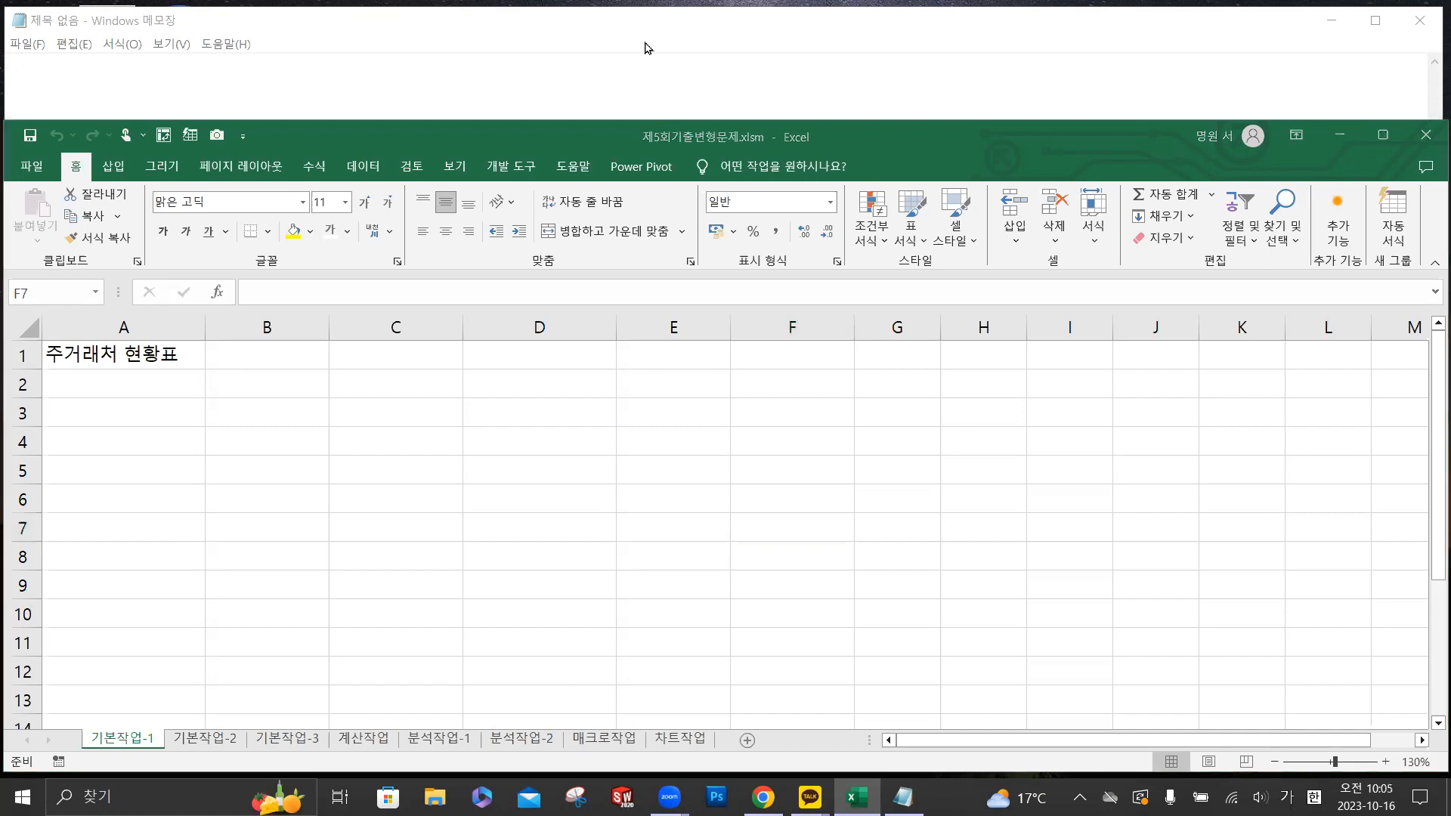
{"action": "key", "text": "alt+Tab"}
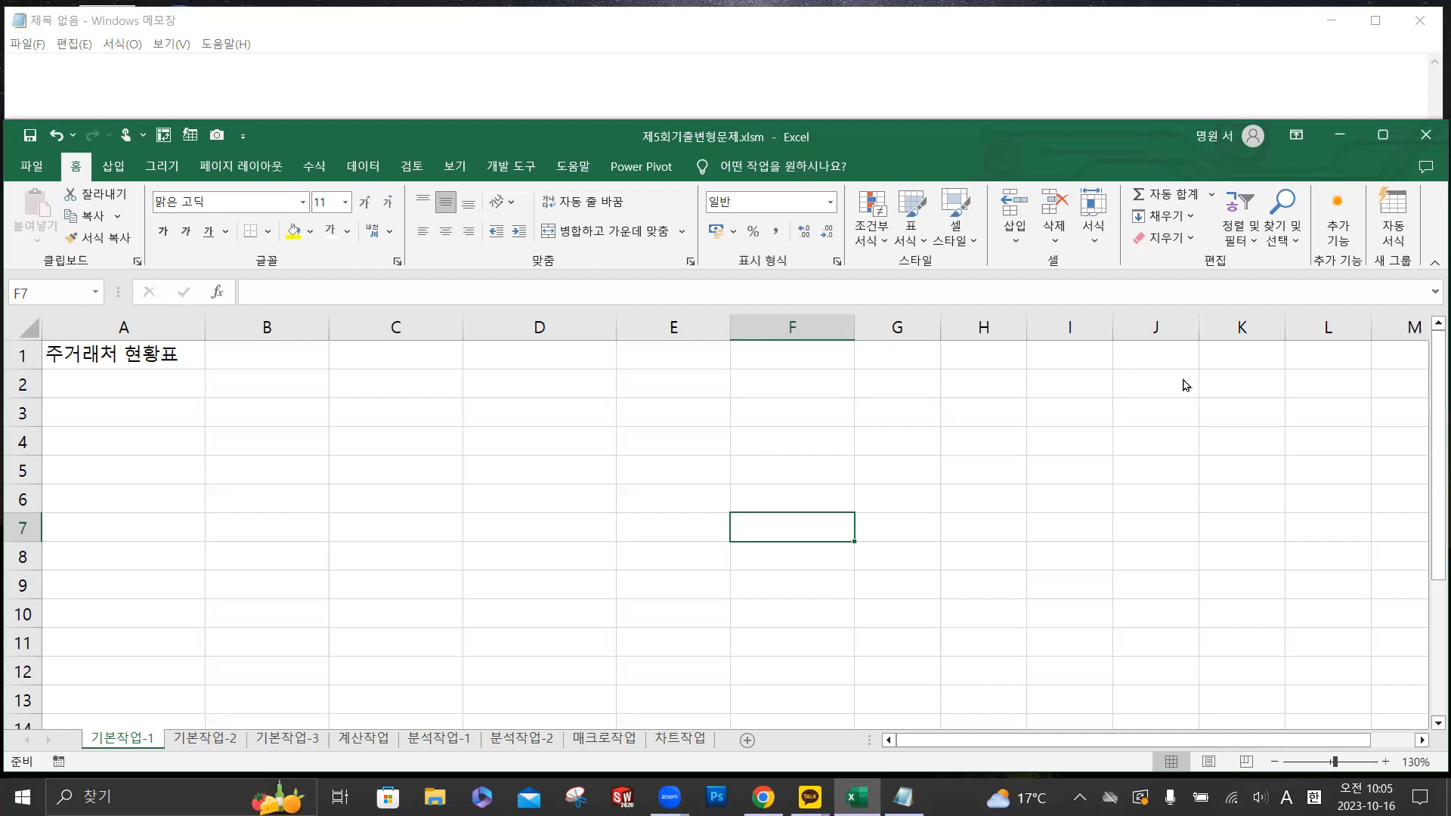
{"action": "key", "text": "alt+Tab"}
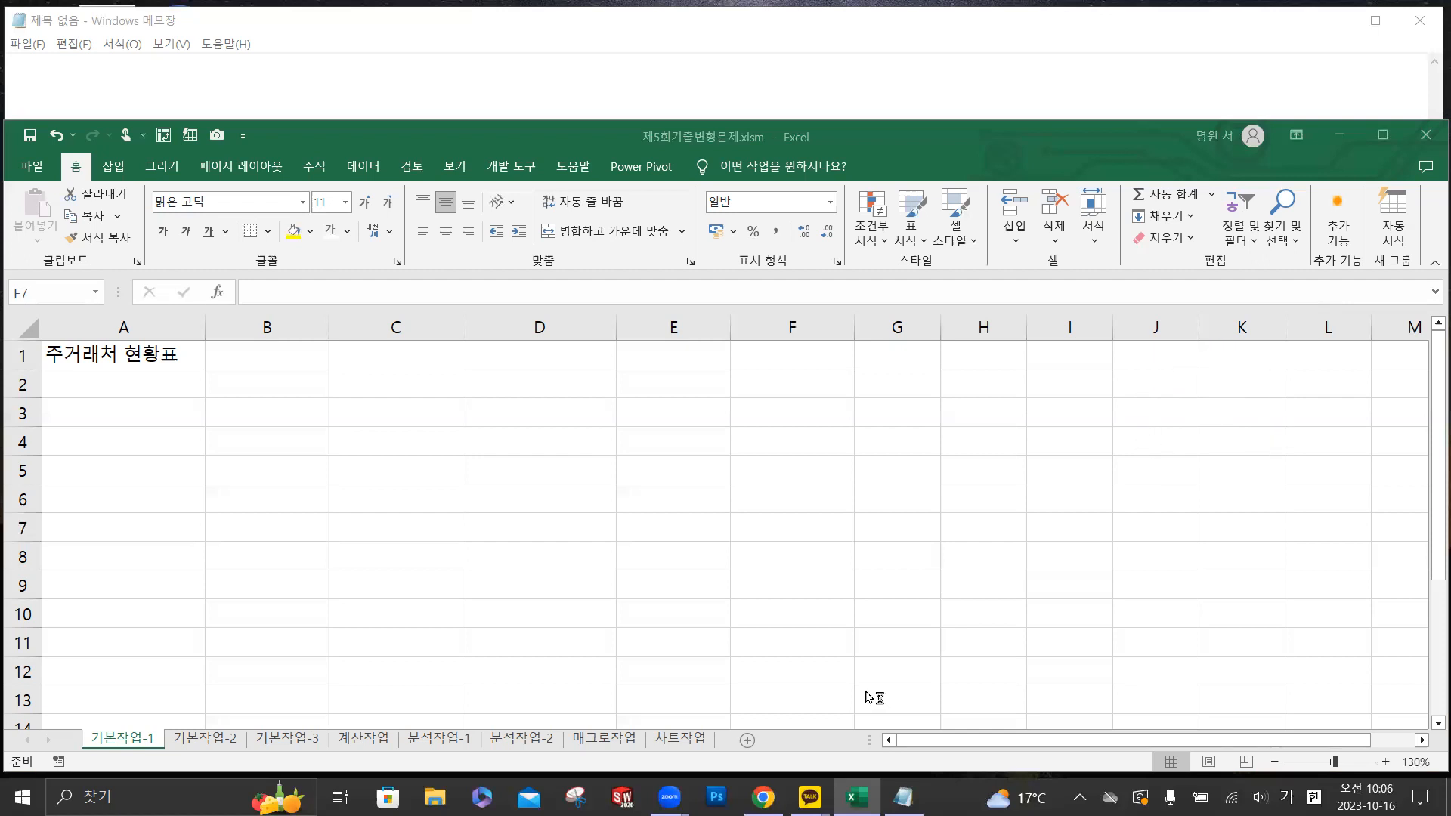
- Switch to the class chat room in KakaoTalk and open its file attachment dialog
{"action": "mouse_move", "coordinate": [809, 797]}
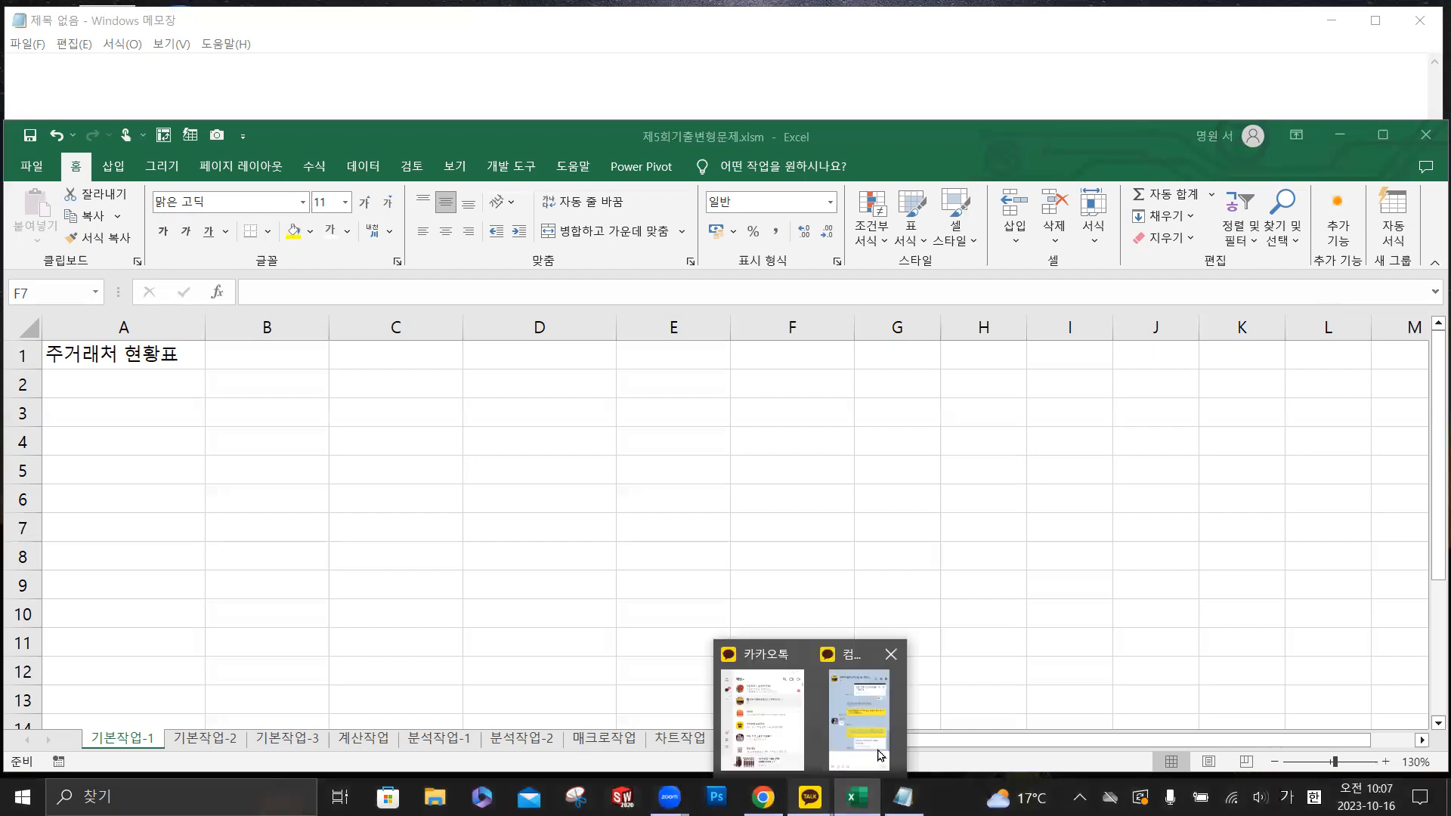
{"action": "left_click", "coordinate": [867, 739]}
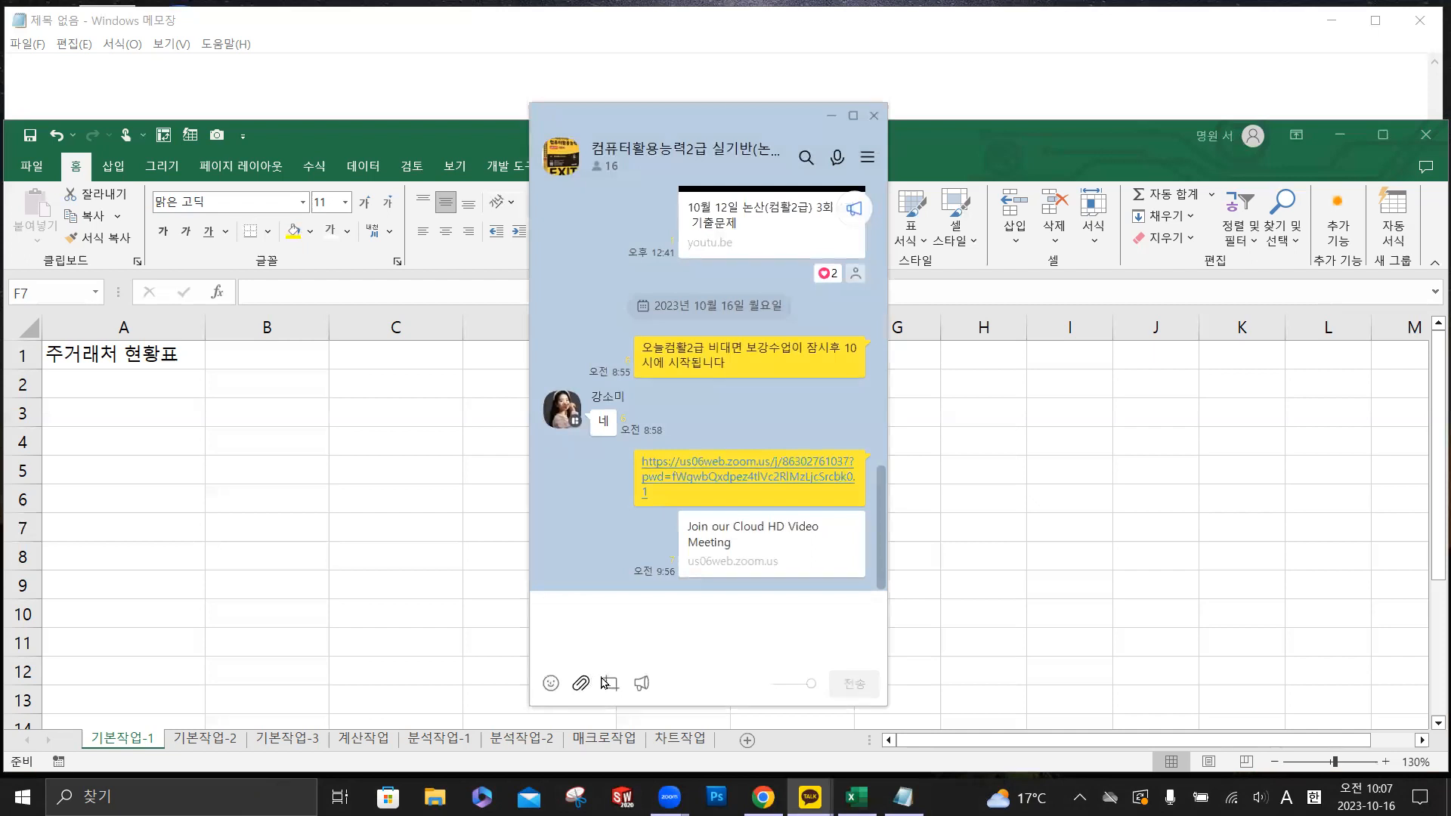
{"action": "left_click", "coordinate": [604, 684]}
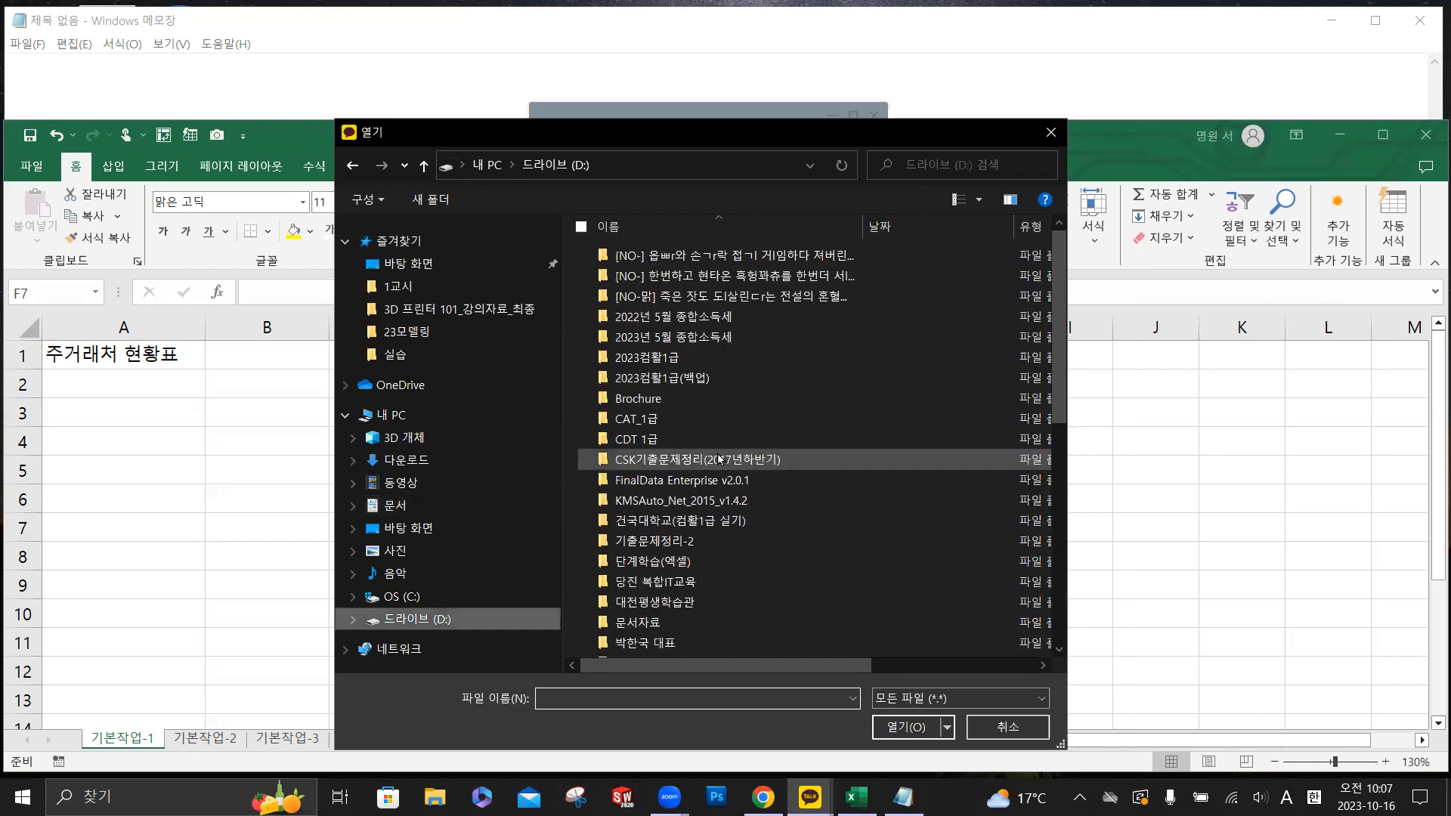
- Browse to the 실습 folder inside 에듀윌_2023컴활2급실기\기출예제_기출변형문제 on drive C
{"action": "scroll", "coordinate": [700, 452], "scroll_direction": "down", "scroll_amount": 5}
{"action": "double_click", "coordinate": [700, 452]}
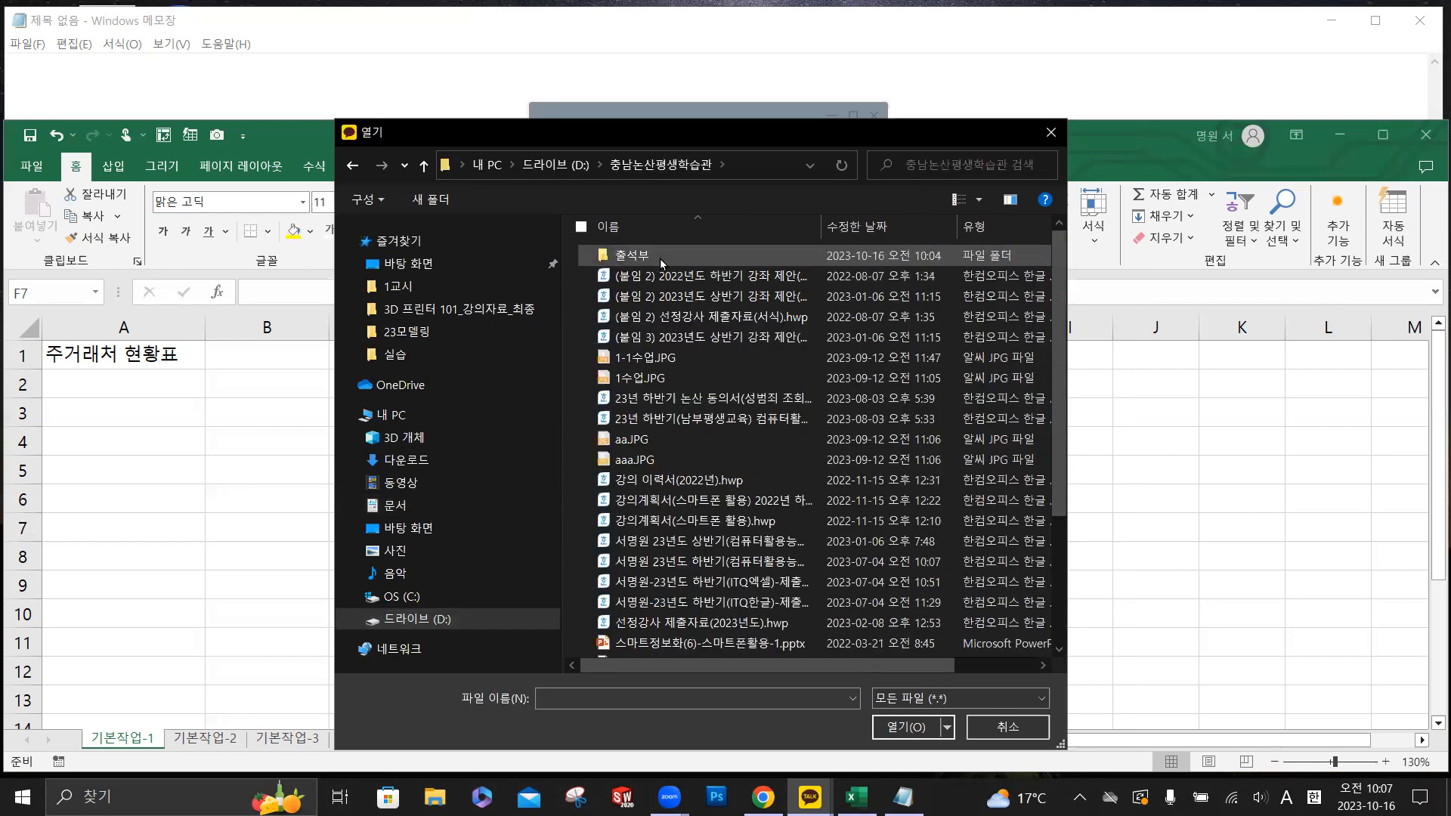
{"action": "left_click", "coordinate": [423, 597]}
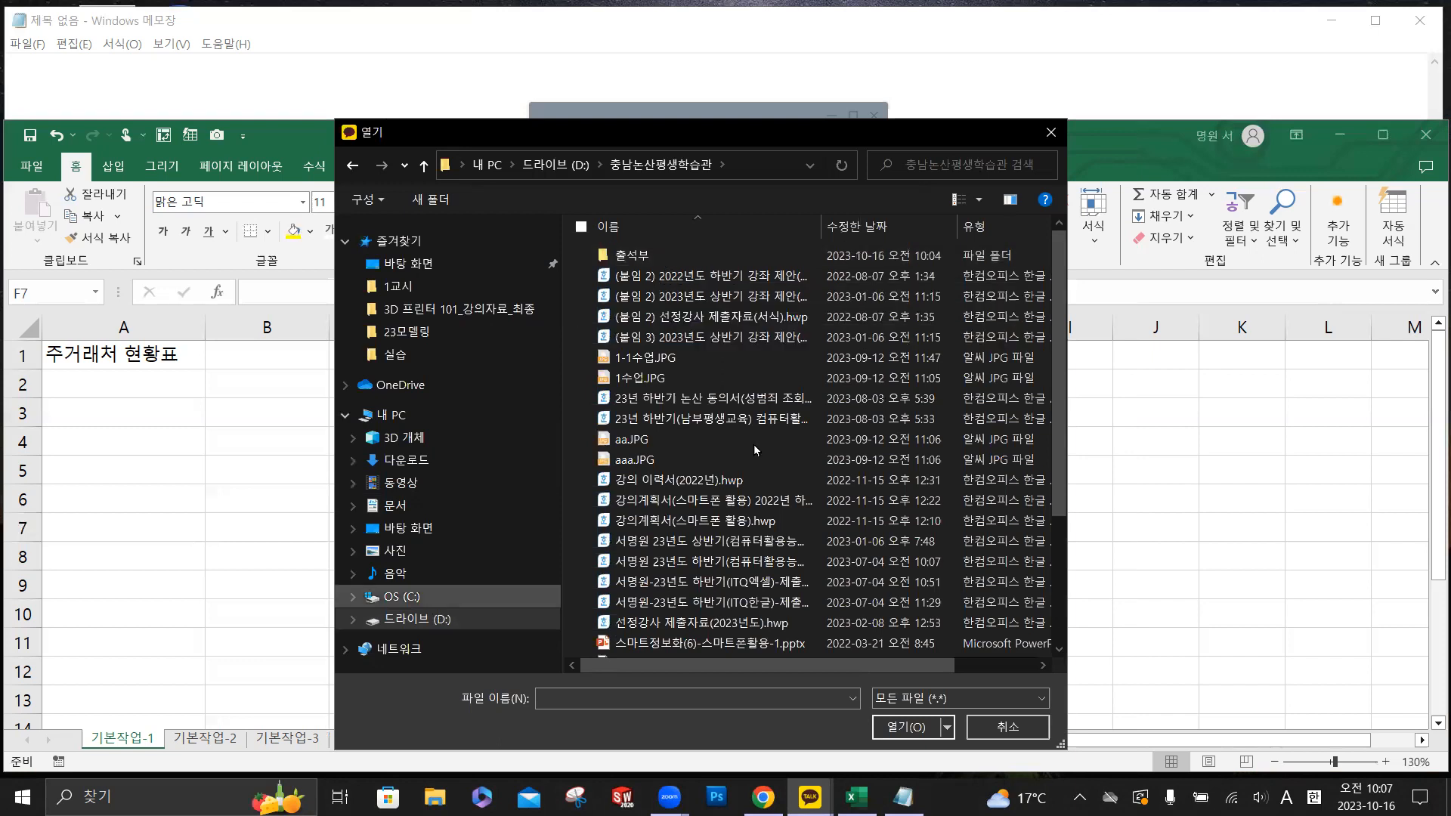
{"action": "scroll", "coordinate": [718, 563], "scroll_direction": "down", "scroll_amount": 3}
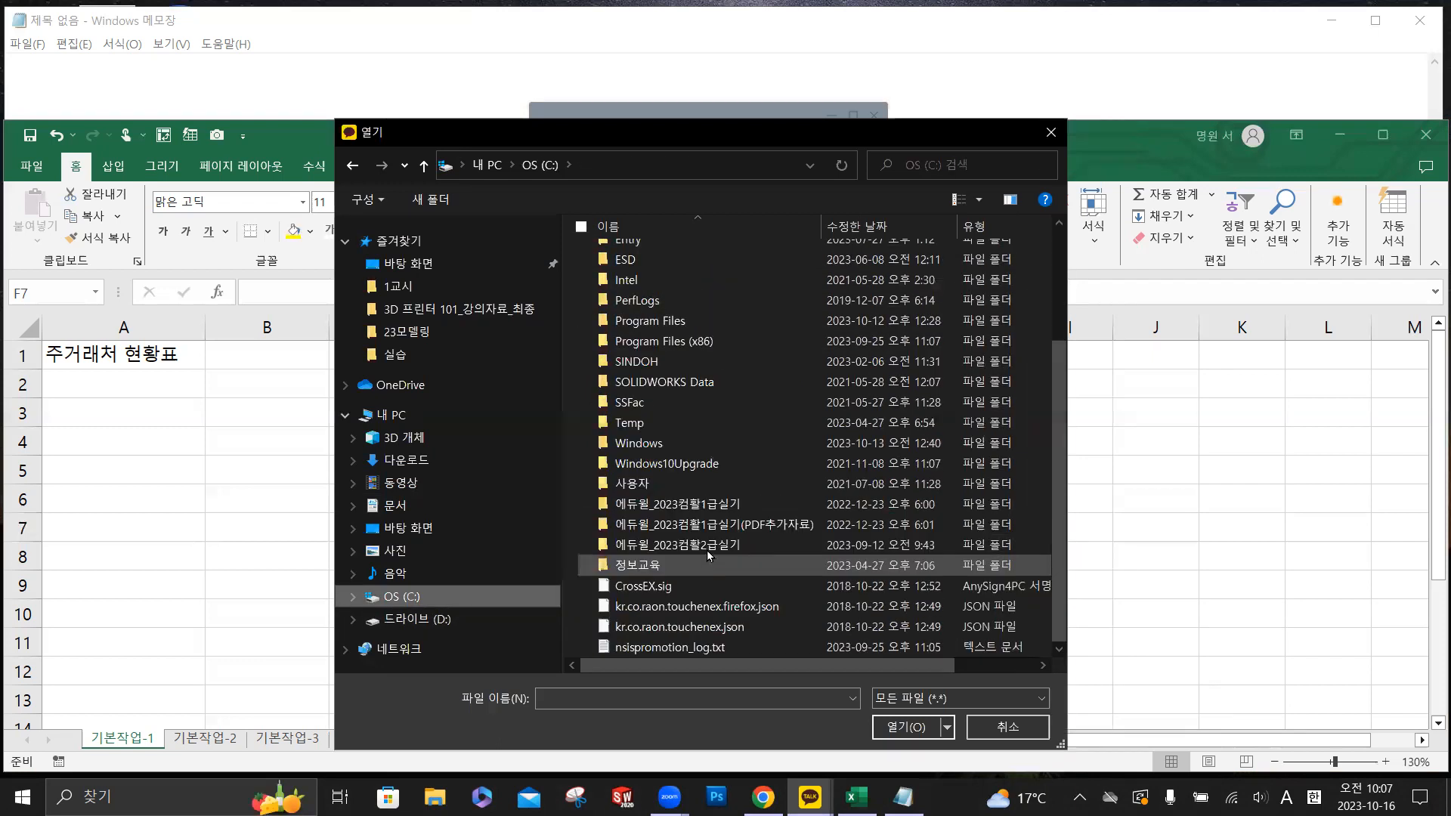
{"action": "double_click", "coordinate": [703, 545]}
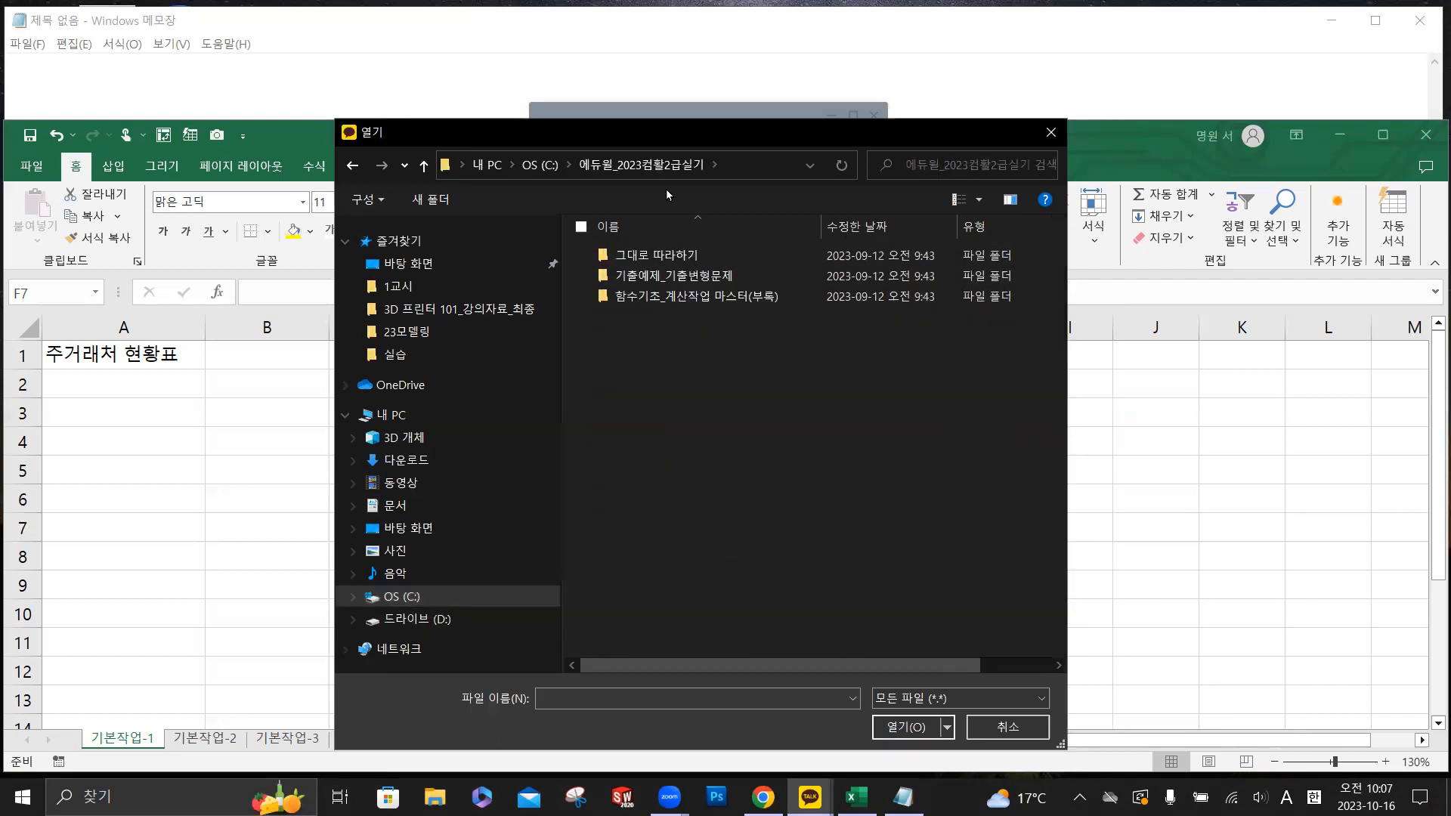
{"action": "double_click", "coordinate": [677, 277]}
{"action": "left_click", "coordinate": [651, 252]}
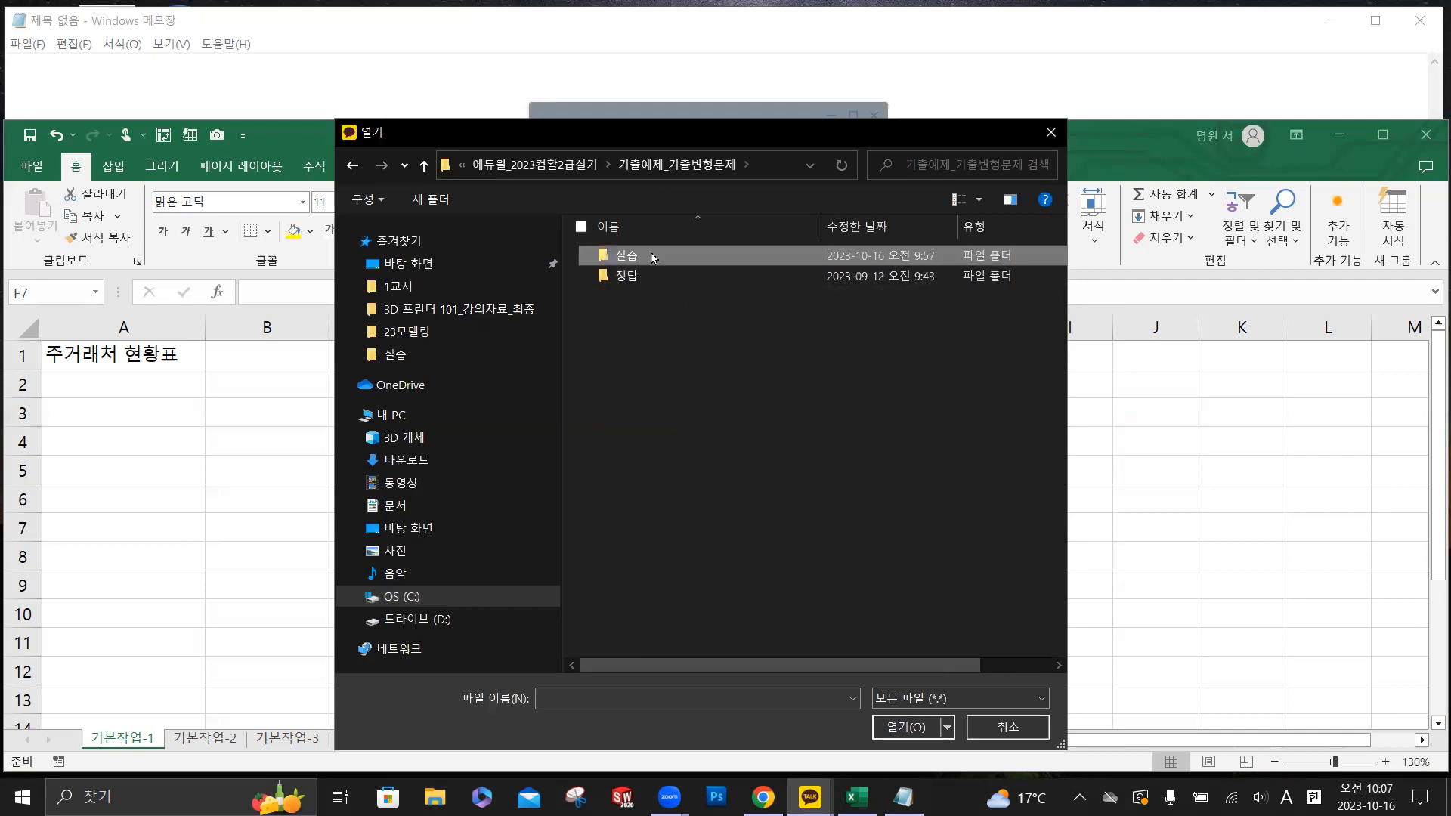
{"action": "double_click", "coordinate": [655, 259]}
- Select 제5회기출변형문제.xlsm and 퀴즈점수.txt together and open the 알집 new archive dialog for them
{"action": "left_click", "coordinate": [668, 362]}
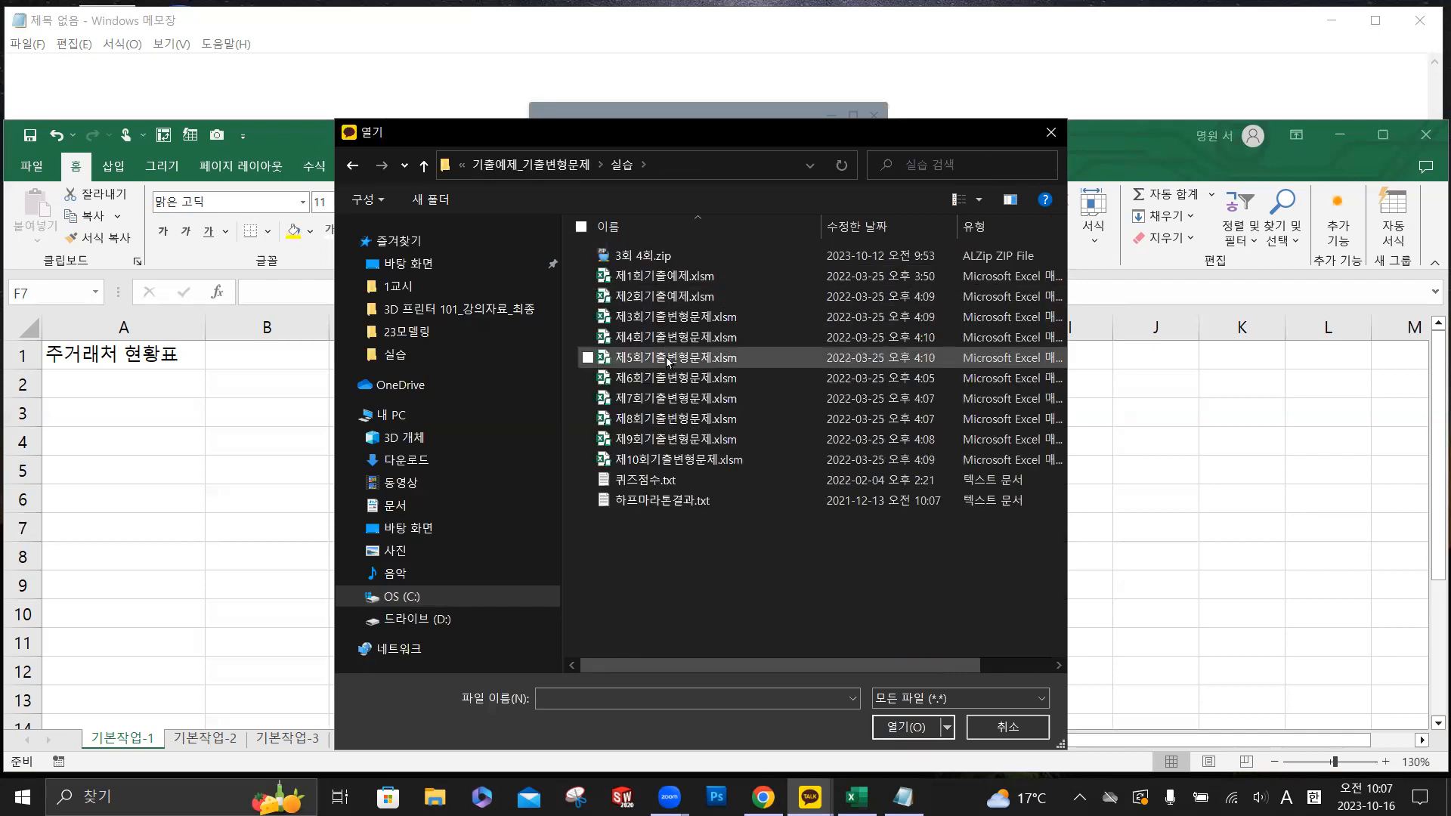
{"action": "left_click", "coordinate": [673, 484], "text": "ctrl"}
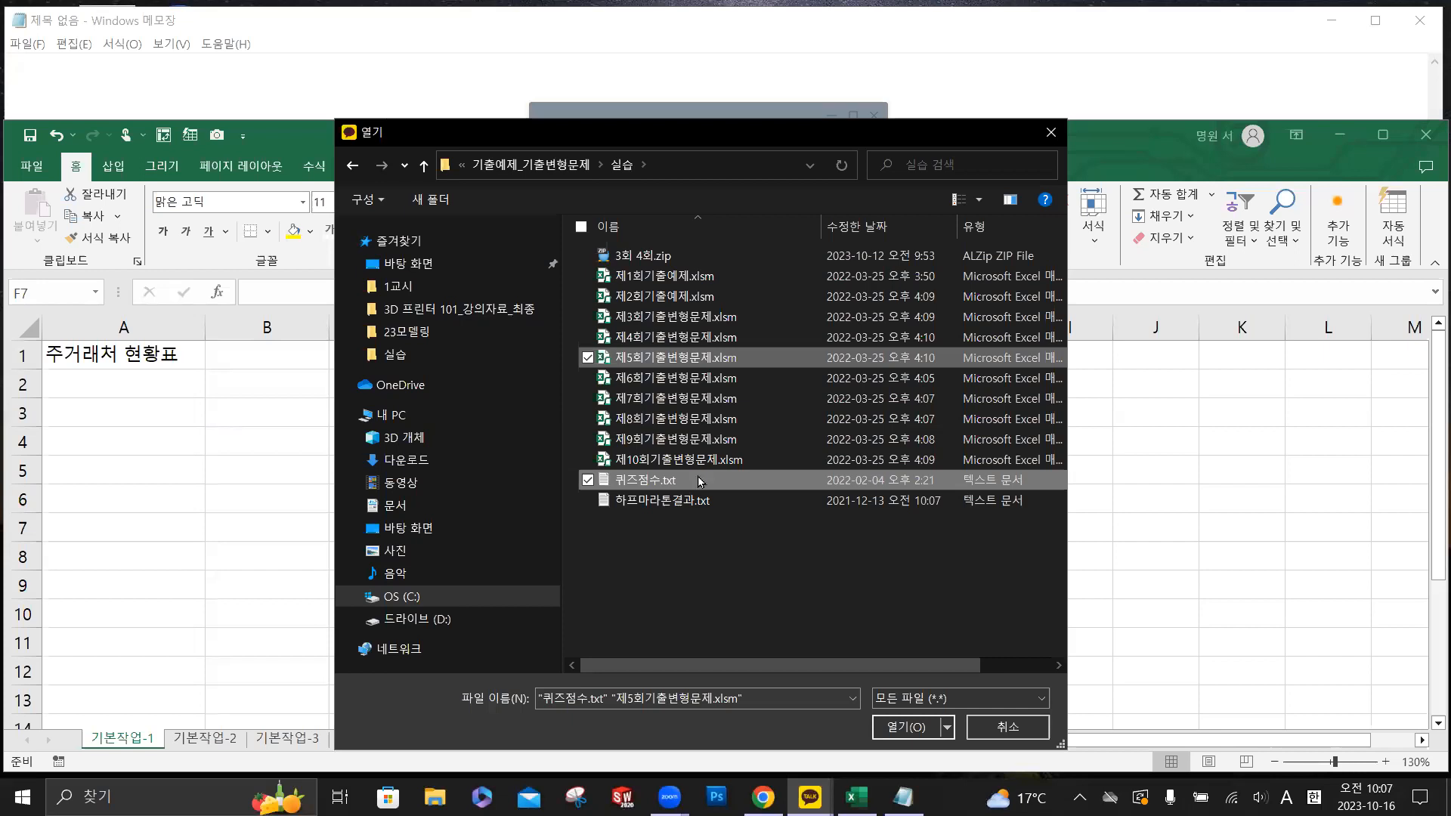
{"action": "right_click", "coordinate": [700, 481]}
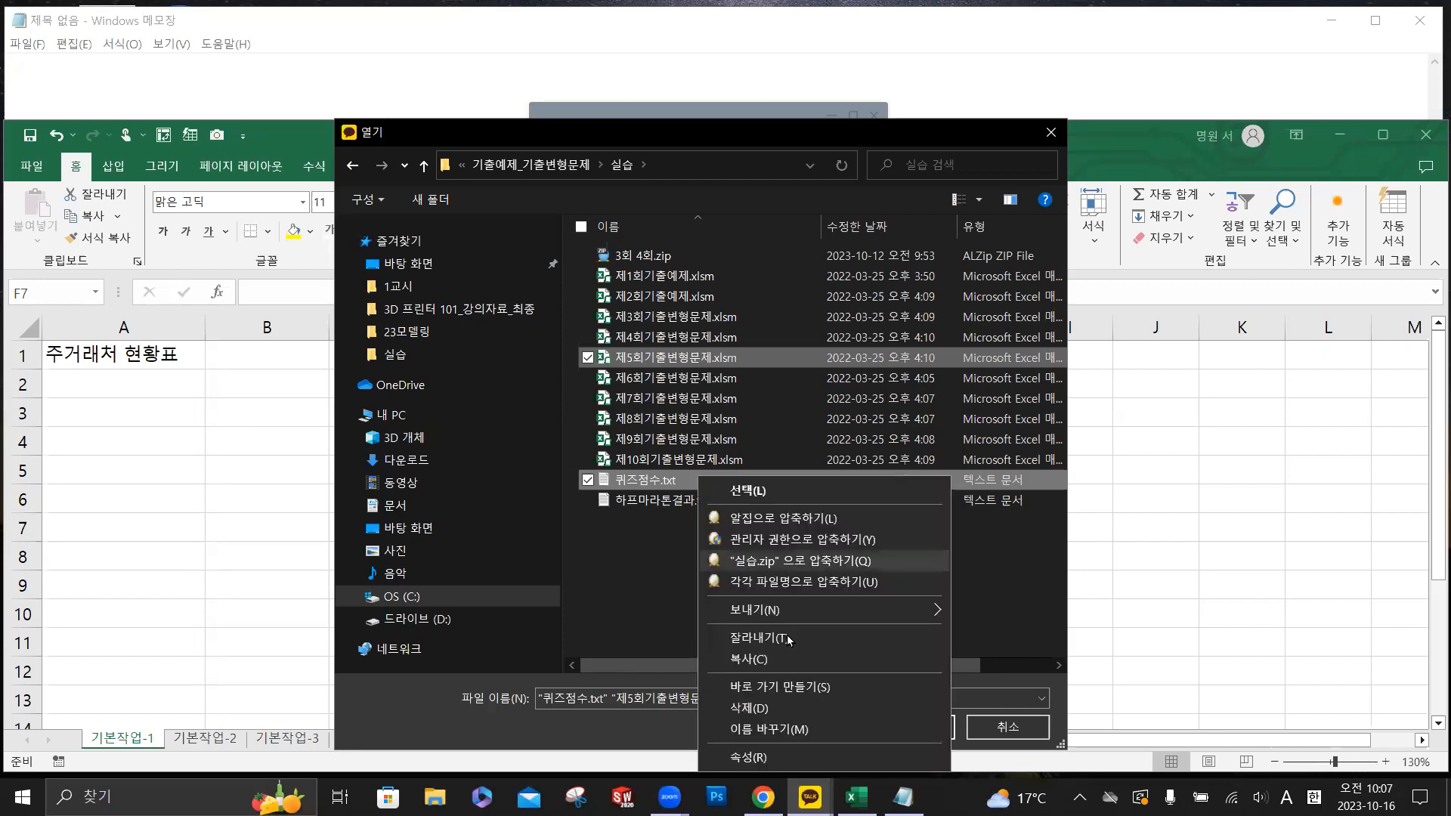
{"action": "left_click", "coordinate": [776, 520]}
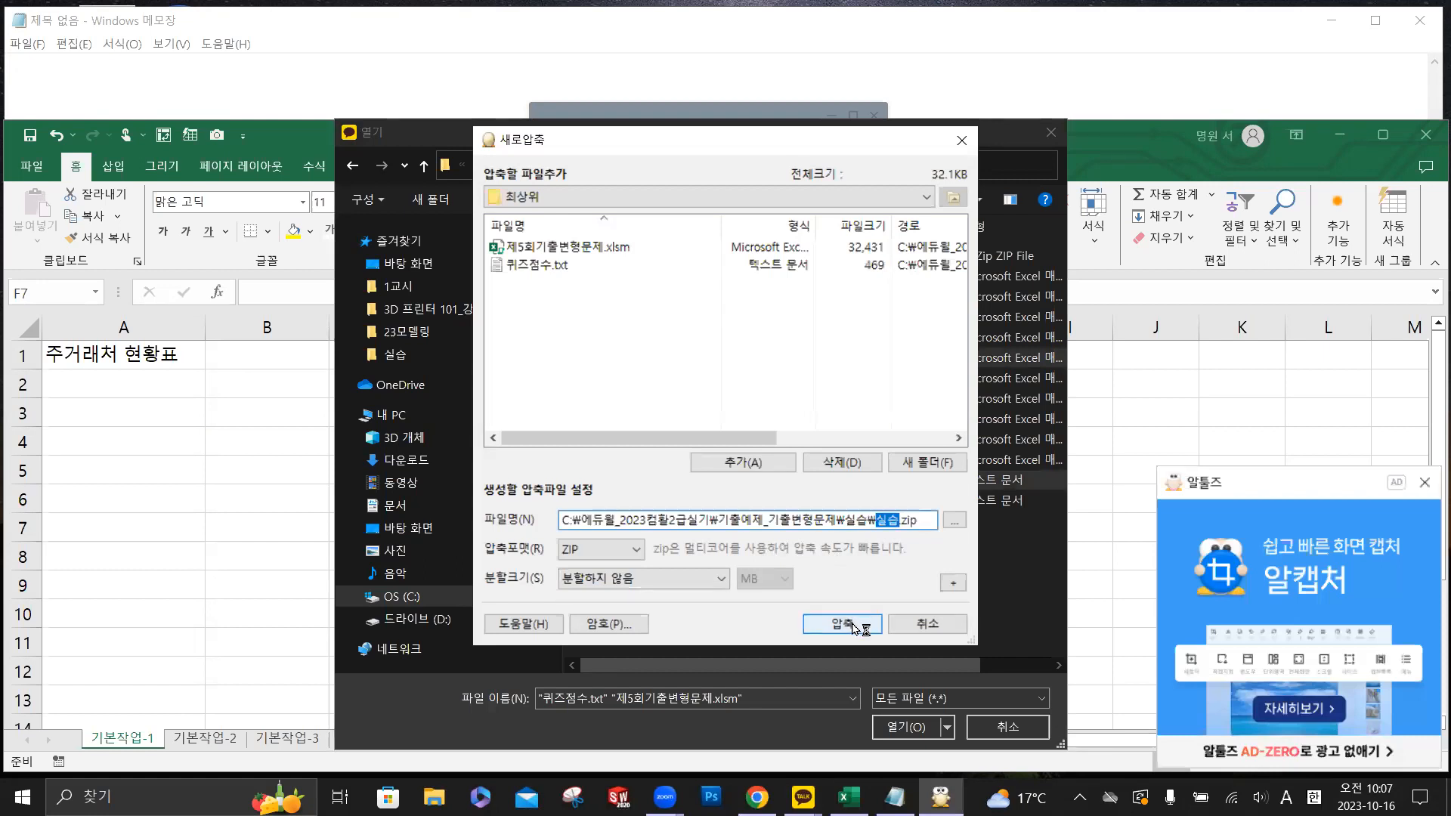
- Try to compress the two files into a ZIP archive named 제5회기출변형문제.zip
{"action": "type", "text": "w"}
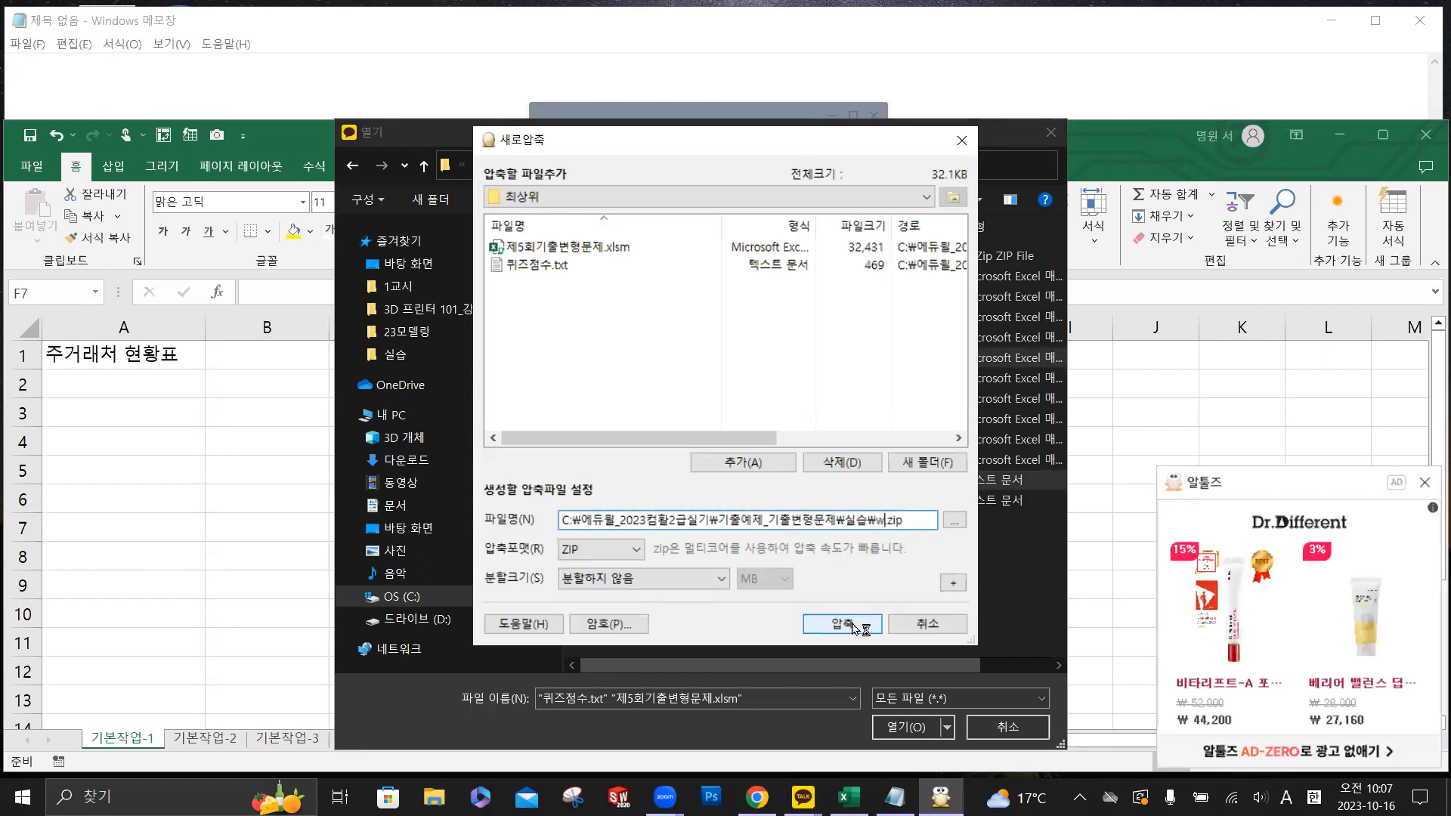
{"action": "key", "text": "BackSpace"}
{"action": "key", "text": "Hangul"}
{"action": "type", "text": "ㅈ"}
{"action": "type", "text": "ㅔ"}
{"action": "type", "text": "5회"}
{"action": "type", "text": "기"}
{"action": "type", "text": "출변형"}
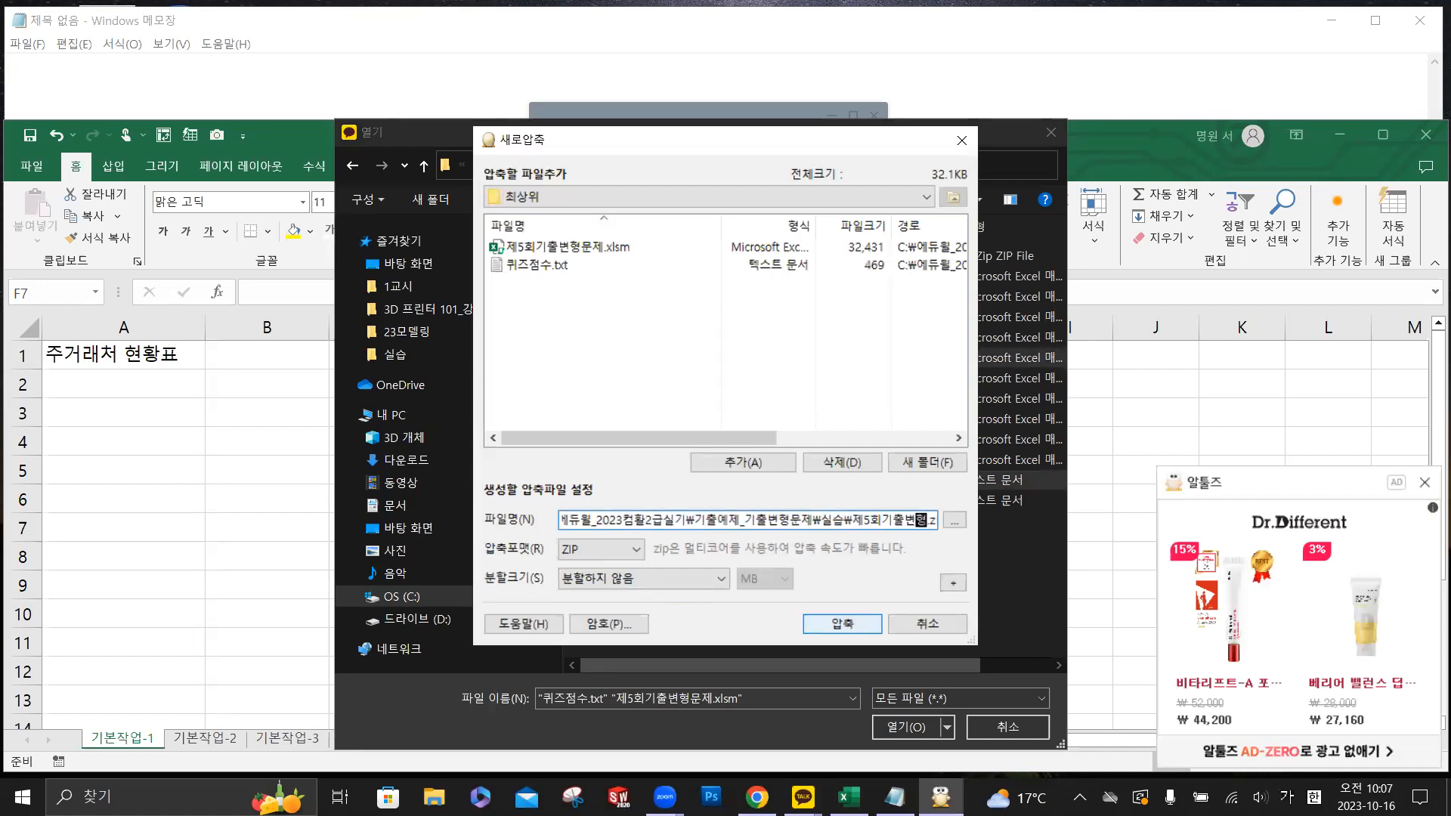
{"action": "type", "text": "문제"}
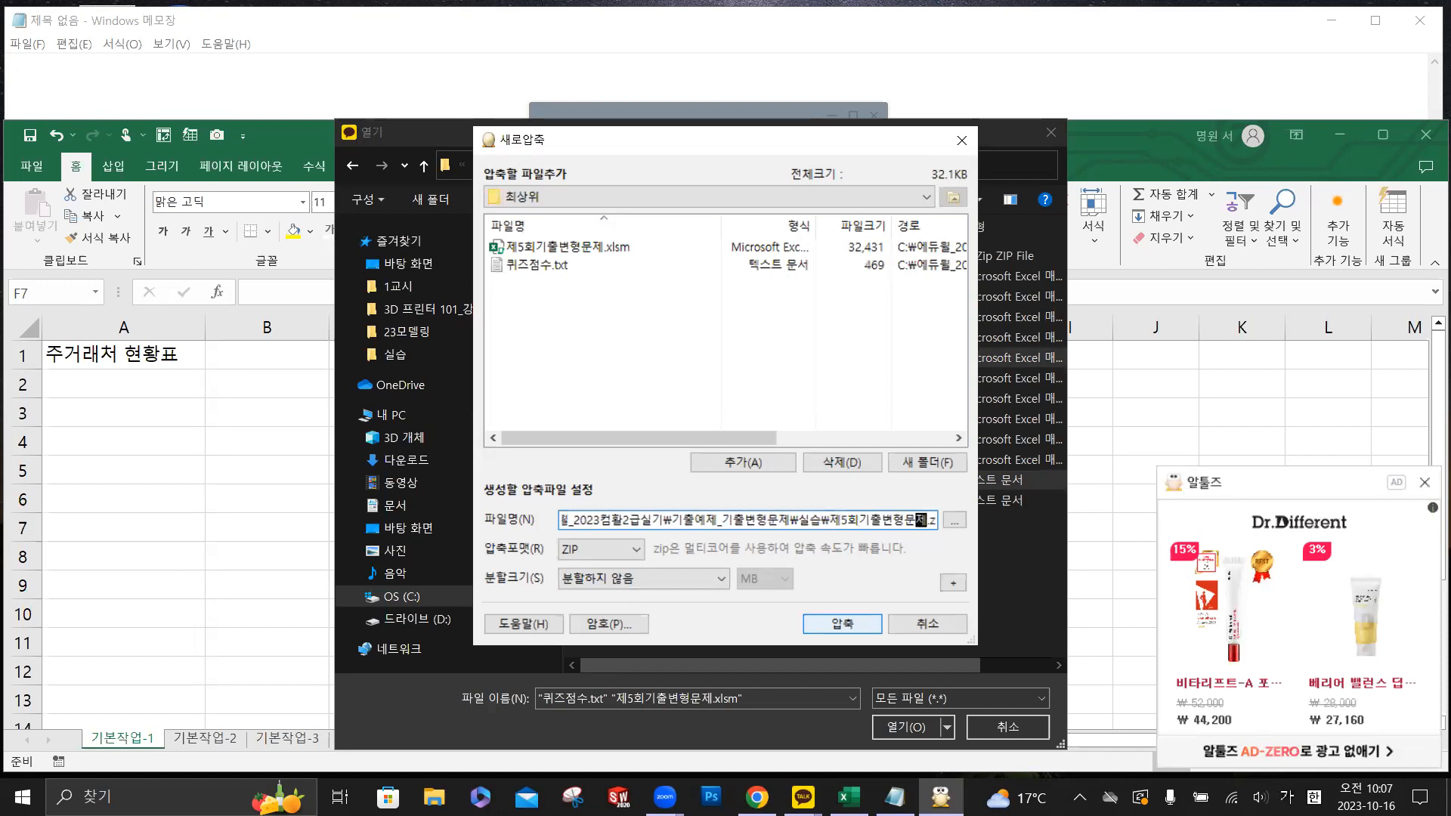
{"action": "left_click", "coordinate": [859, 628]}
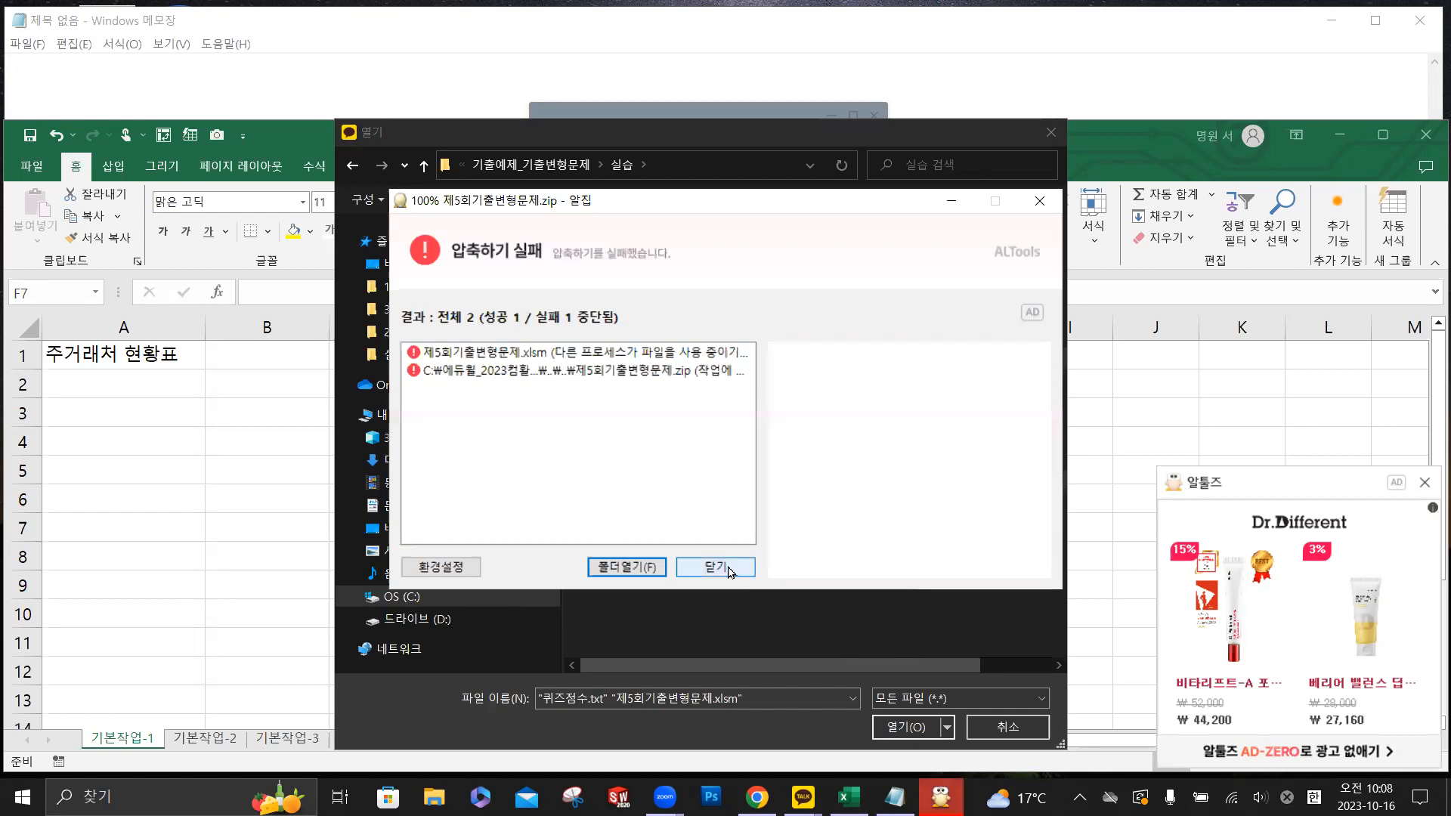
{"action": "left_click", "coordinate": [730, 572]}
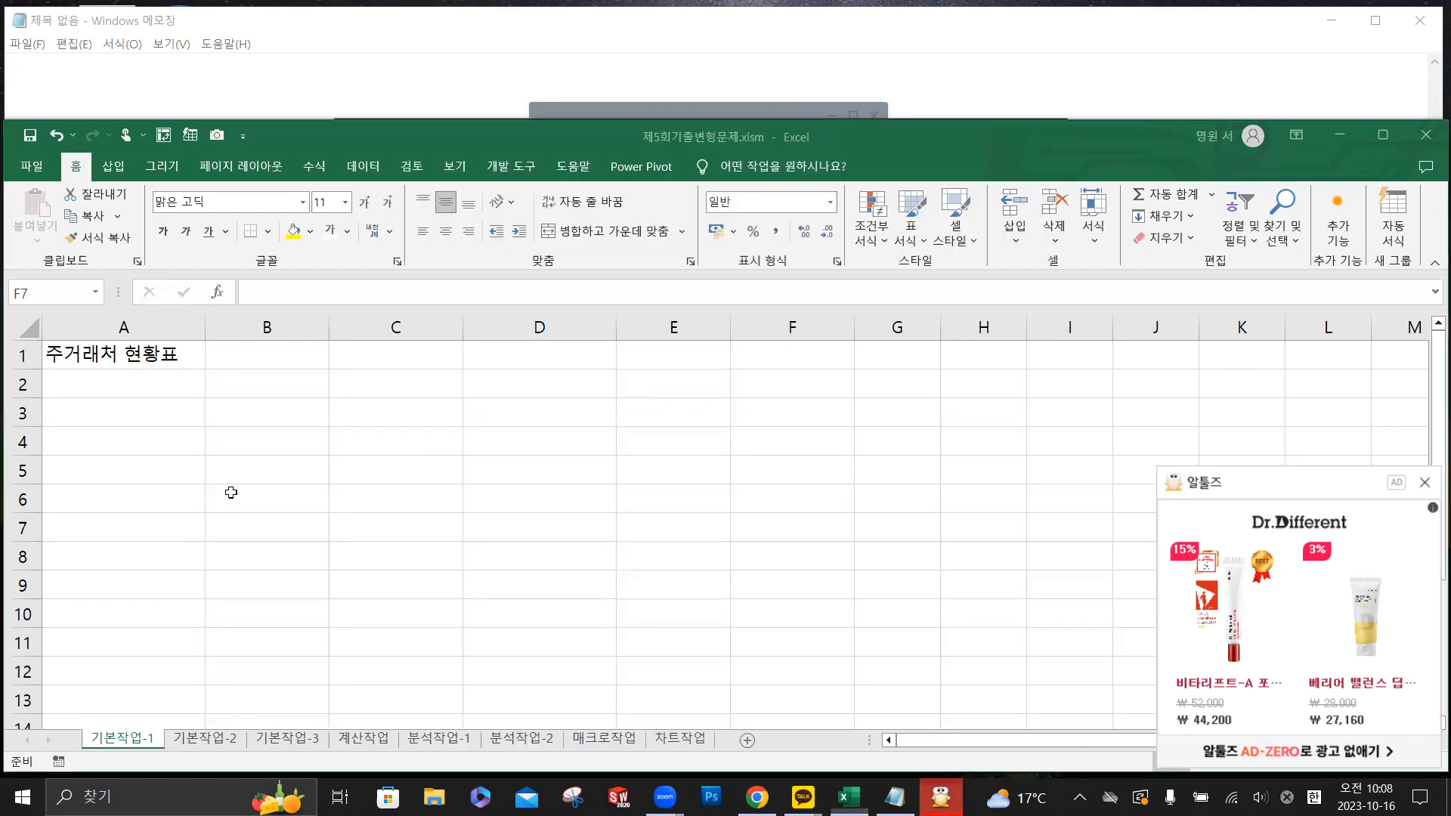
- Close the 제5회기출변형문제.xlsm workbook in Excel and dismiss the 알집 compression result window
{"action": "left_click", "coordinate": [1426, 136]}
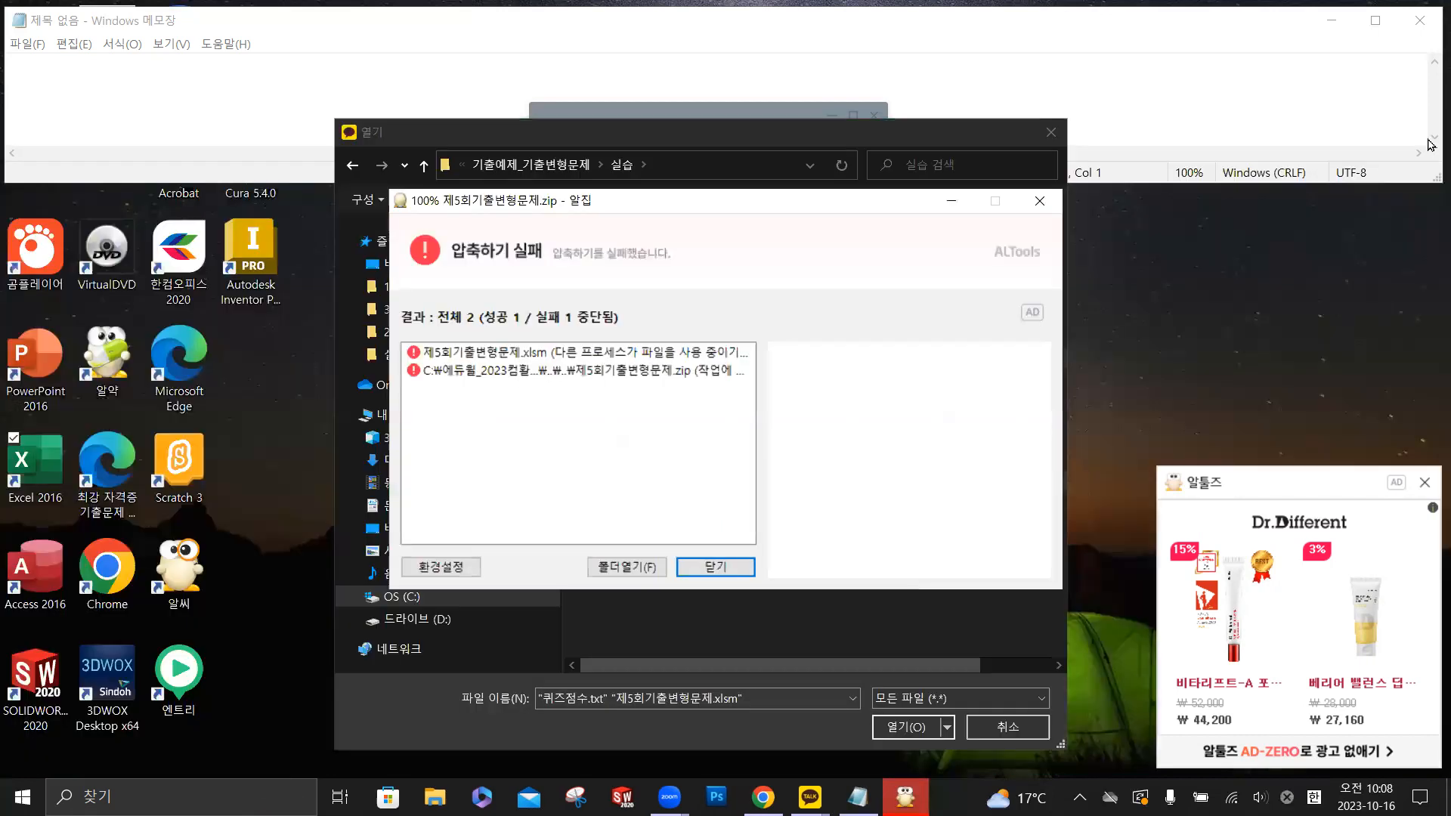
{"action": "left_click", "coordinate": [709, 566]}
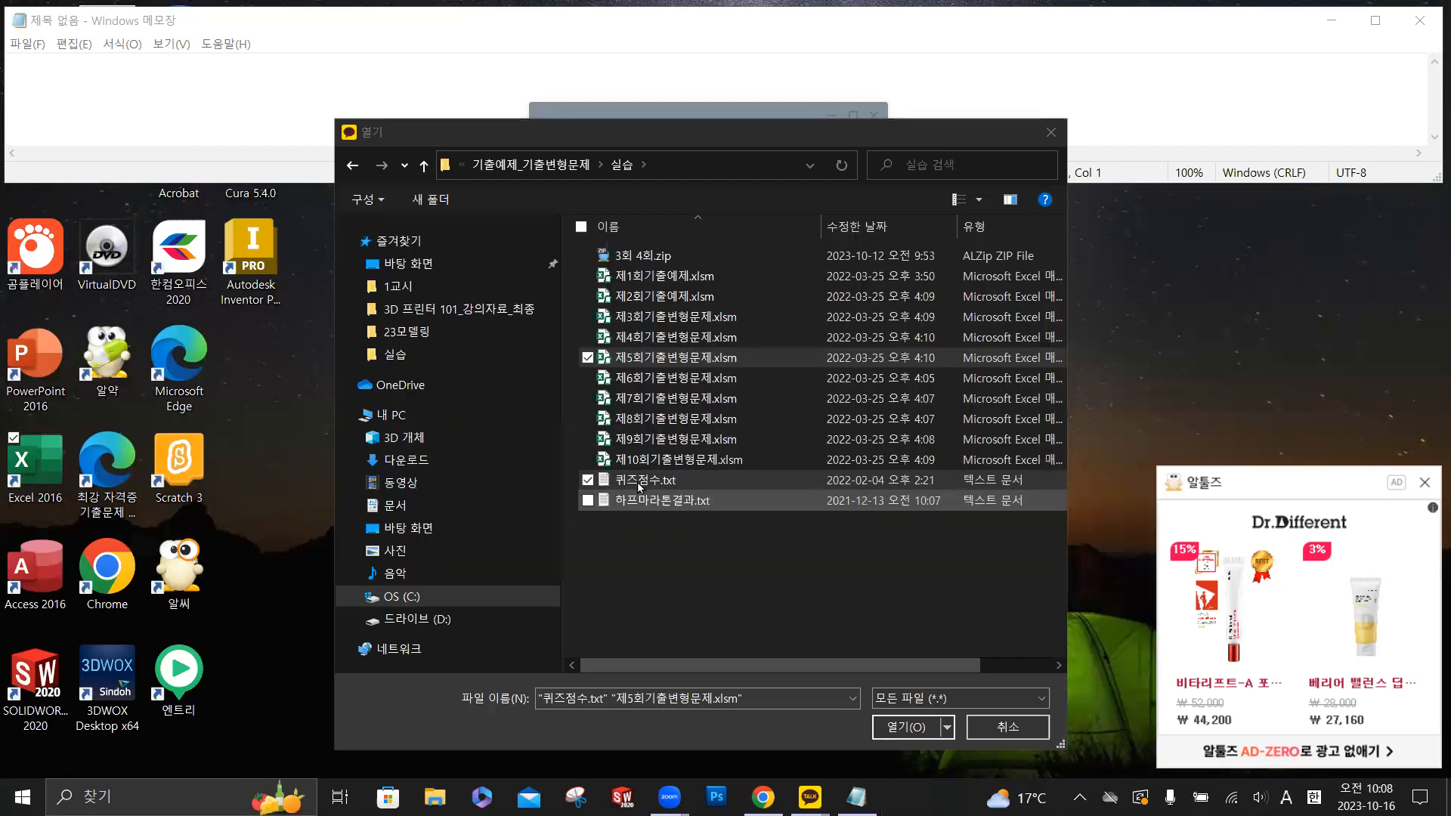
- Set up a new 알집 archive of 제5회기출변형문제.xlsm and 퀴즈점수.txt named 제5회 기출변형문제.zip in the 실습 folder
{"action": "right_click", "coordinate": [666, 365]}
{"action": "left_click", "coordinate": [737, 409]}
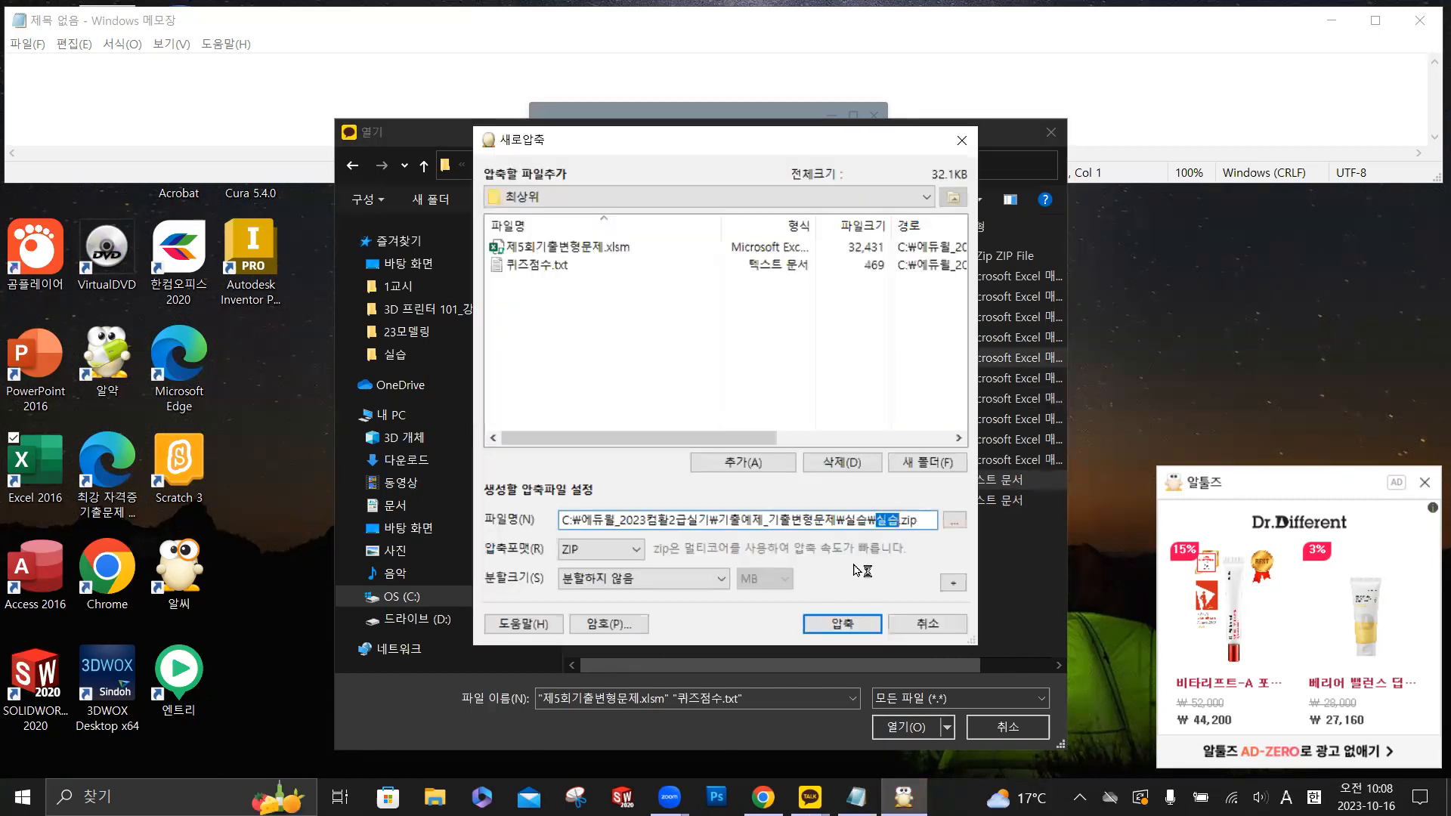
{"action": "type", "text": "wp5ghl"}
{"action": "key", "text": "BackSpace"}
{"action": "key", "text": "BackSpace"}
{"action": "key", "text": "BackSpace"}
{"action": "key", "text": "BackSpace"}
{"action": "key", "text": "BackSpace"}
{"action": "key", "text": "BackSpace"}
{"action": "key", "text": "Hangul"}
{"action": "type", "text": "ㅈ"}
{"action": "type", "text": "5"}
{"action": "type", "text": "회 기"}
{"action": "type", "text": "출ㅂ"}
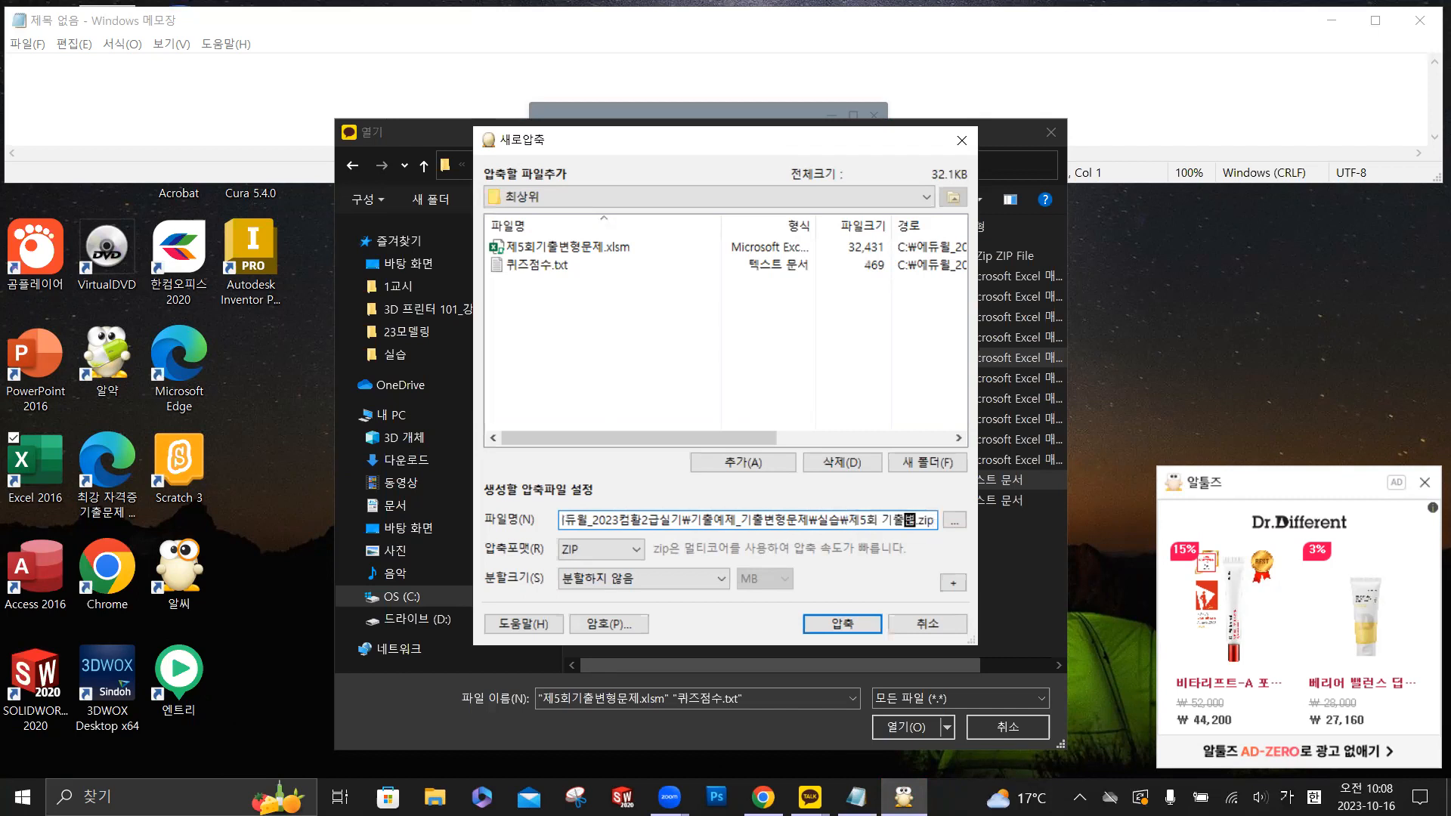
{"action": "type", "text": "변형ㅁ"}
{"action": "type", "text": "제"}
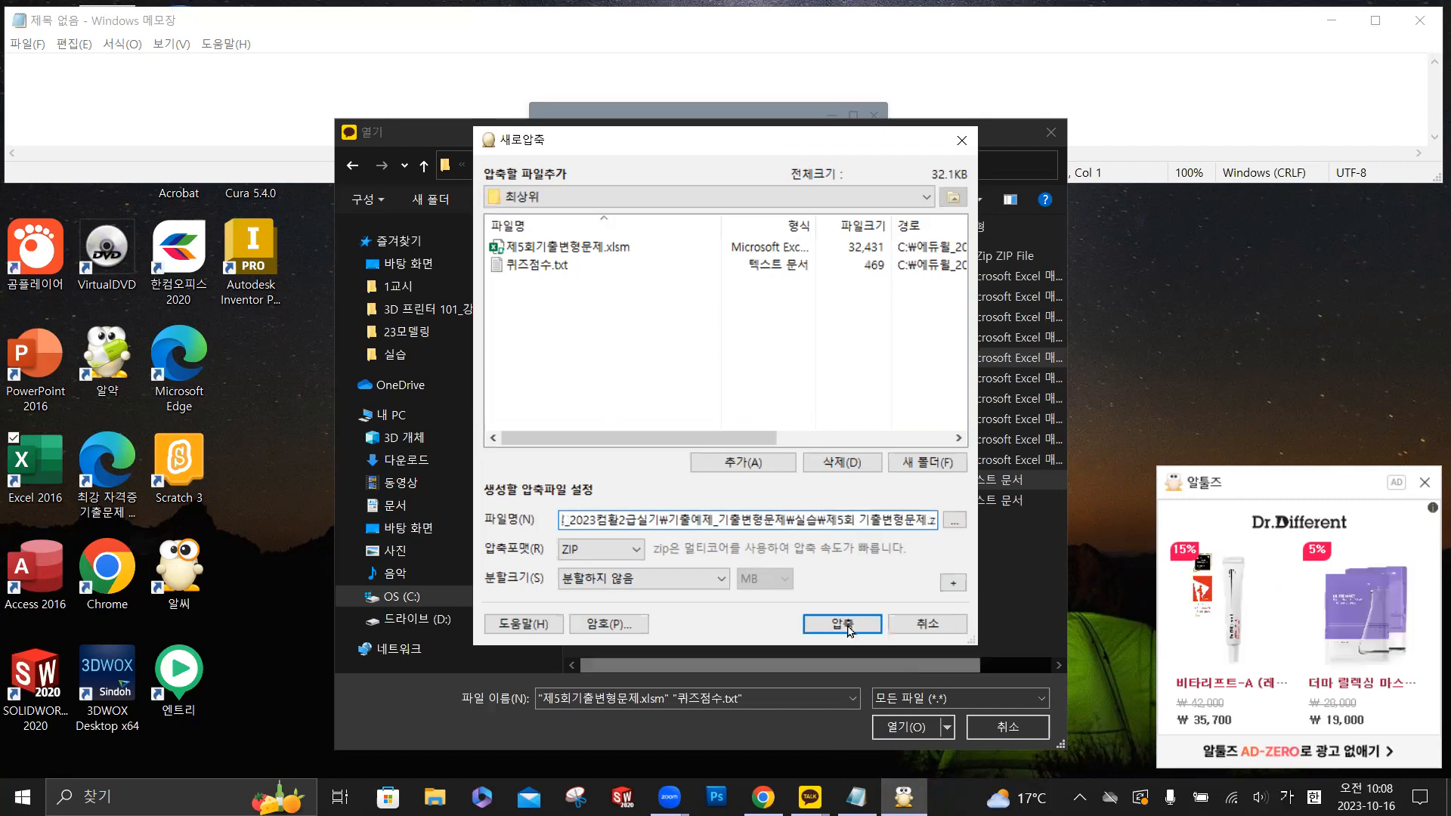
- Compress the two files into the named ZIP archive and dismiss the compression result
{"action": "left_click", "coordinate": [842, 624]}
{"action": "left_click", "coordinate": [754, 559]}
{"action": "left_click", "coordinate": [727, 568]}
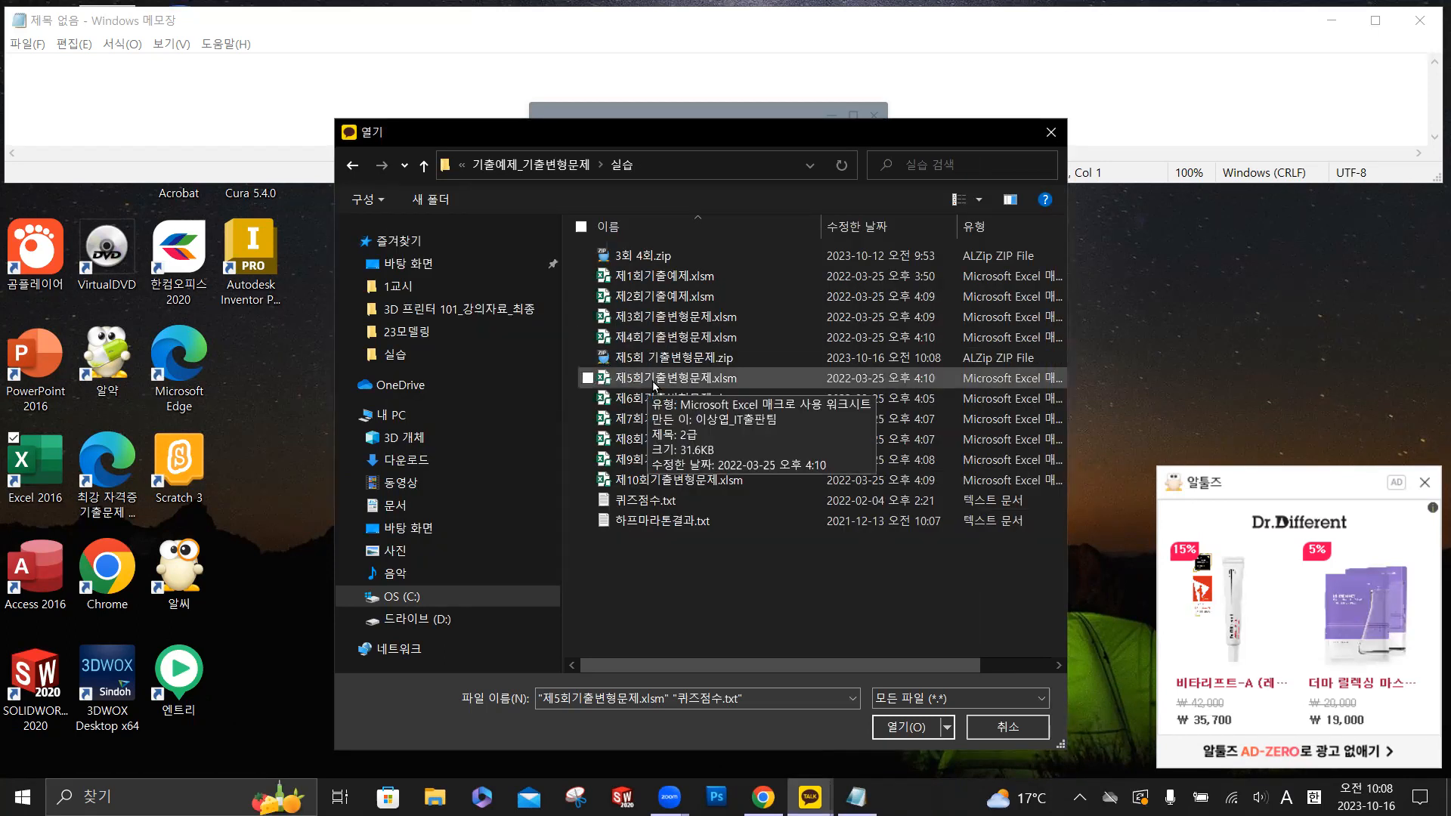
- Send 제5회 기출변형문제.zip to the KakaoTalk class chat room
{"action": "left_click", "coordinate": [659, 361]}
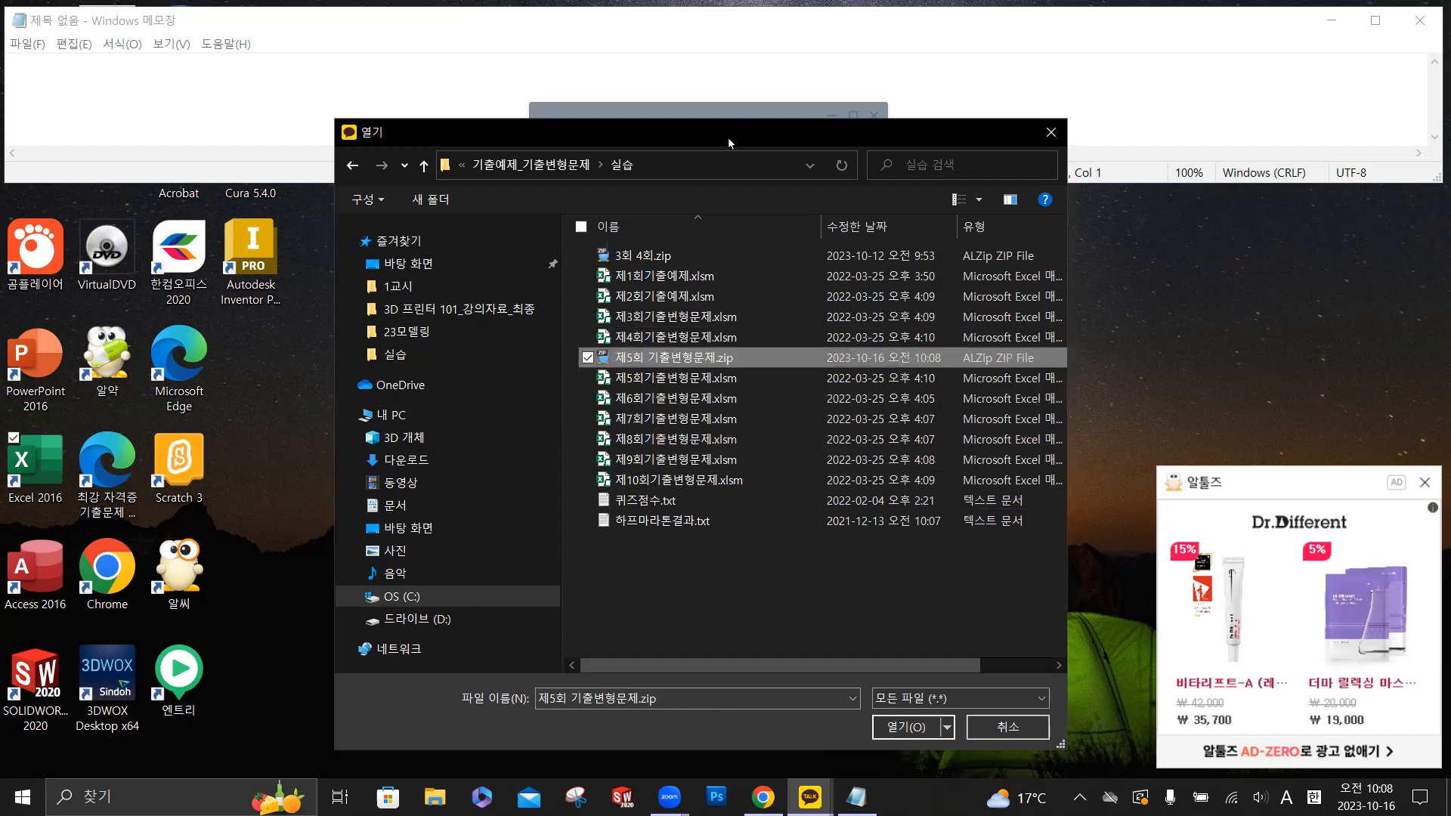
{"action": "left_click_drag", "start_coordinate": [727, 138], "coordinate": [429, 117]}
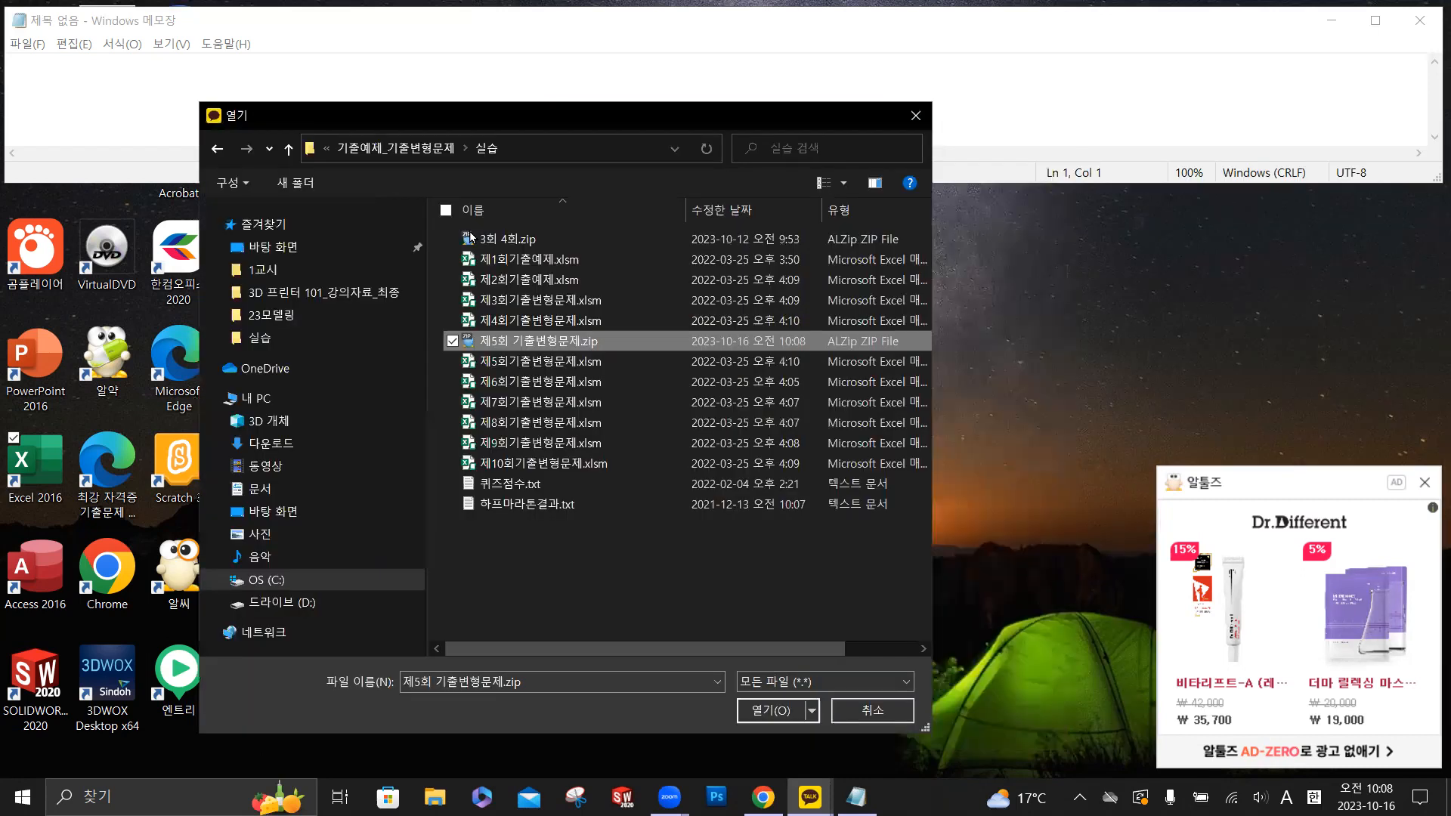
{"action": "left_click", "coordinate": [773, 711]}
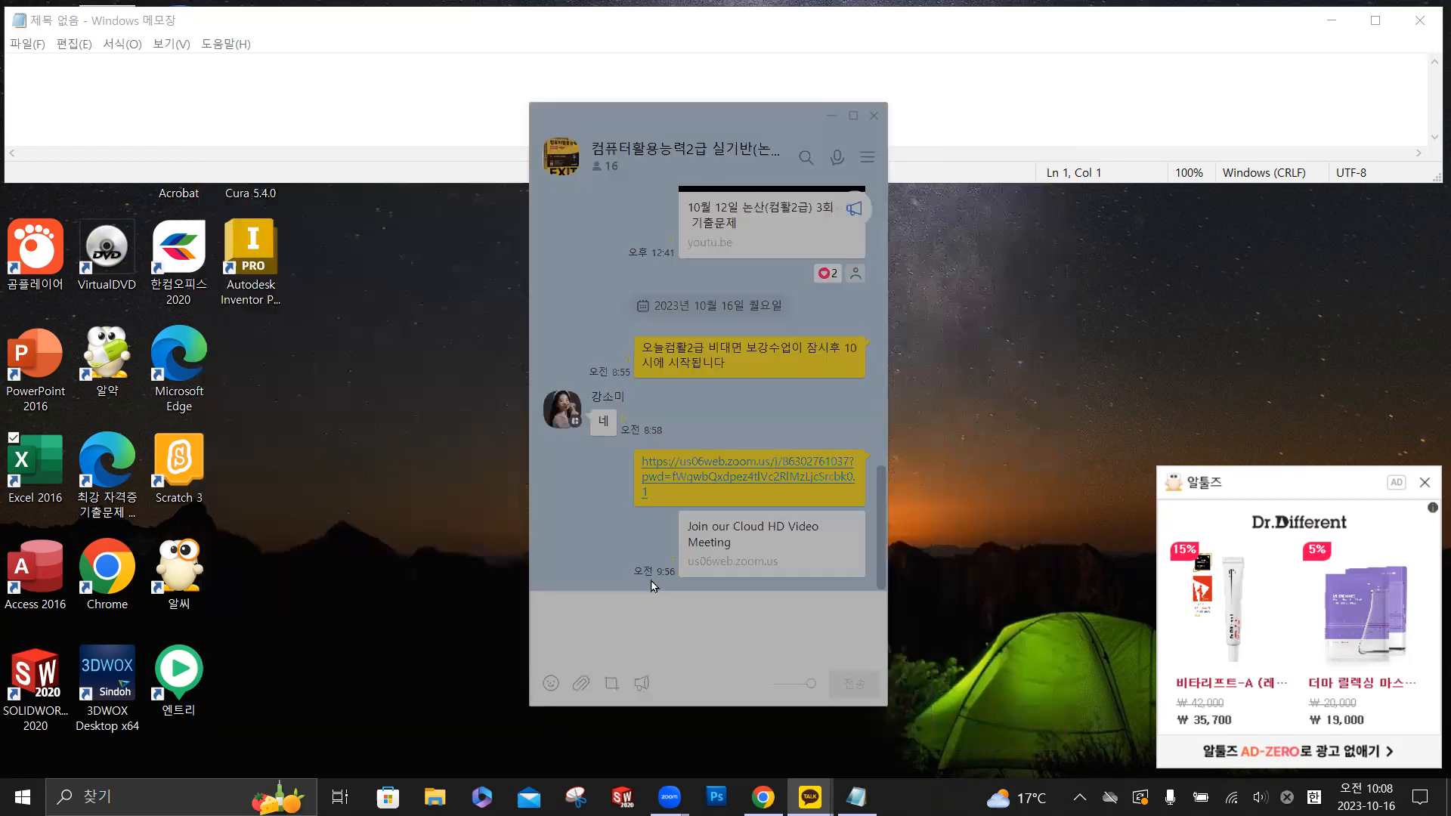
{"action": "left_click", "coordinate": [684, 574]}
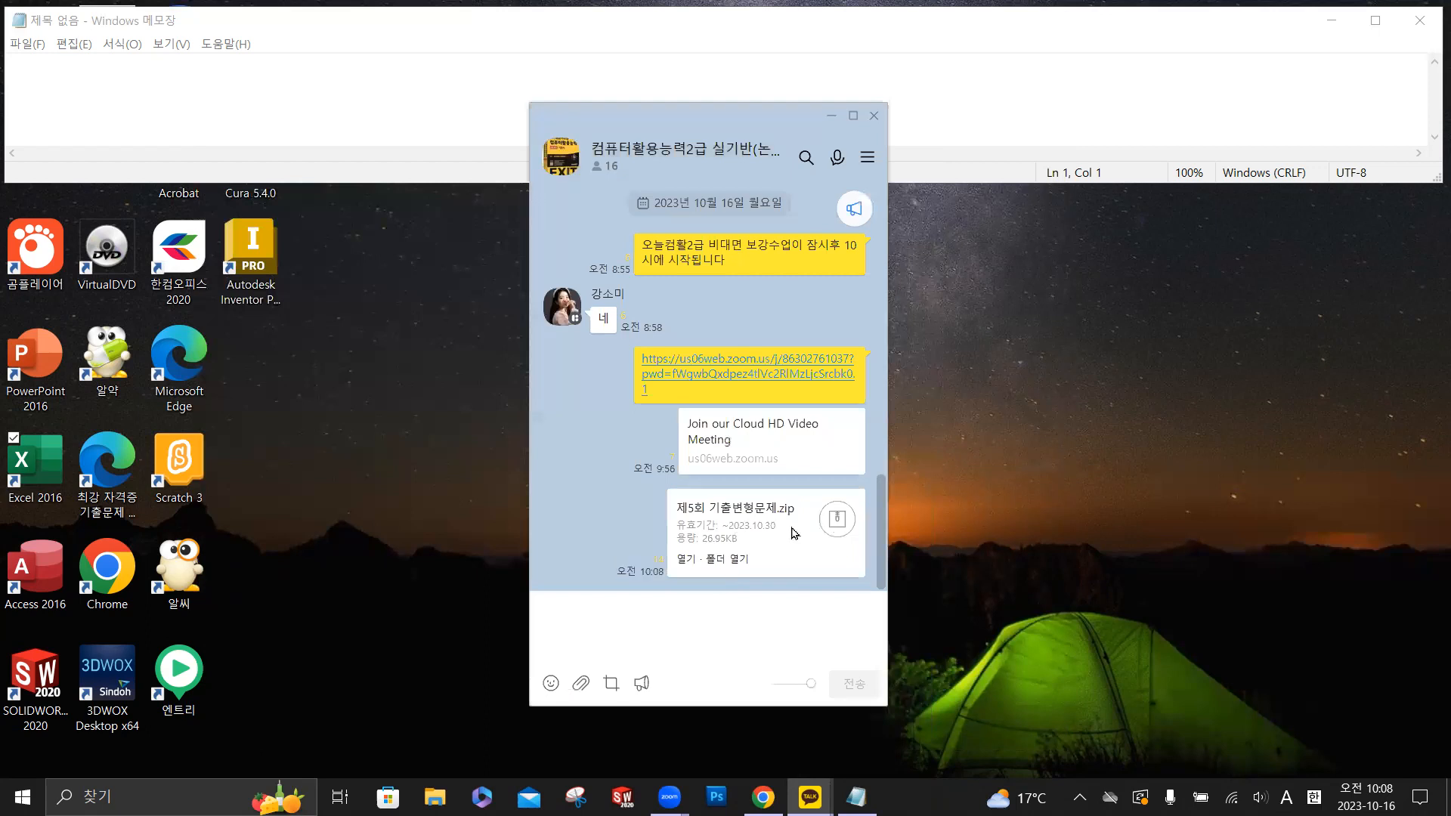
- Upload 제5회기출변형문제.xlsm and 퀴즈점수.txt together from the 실습 folder through Zoom's file upload
{"action": "left_click", "coordinate": [1104, 669]}
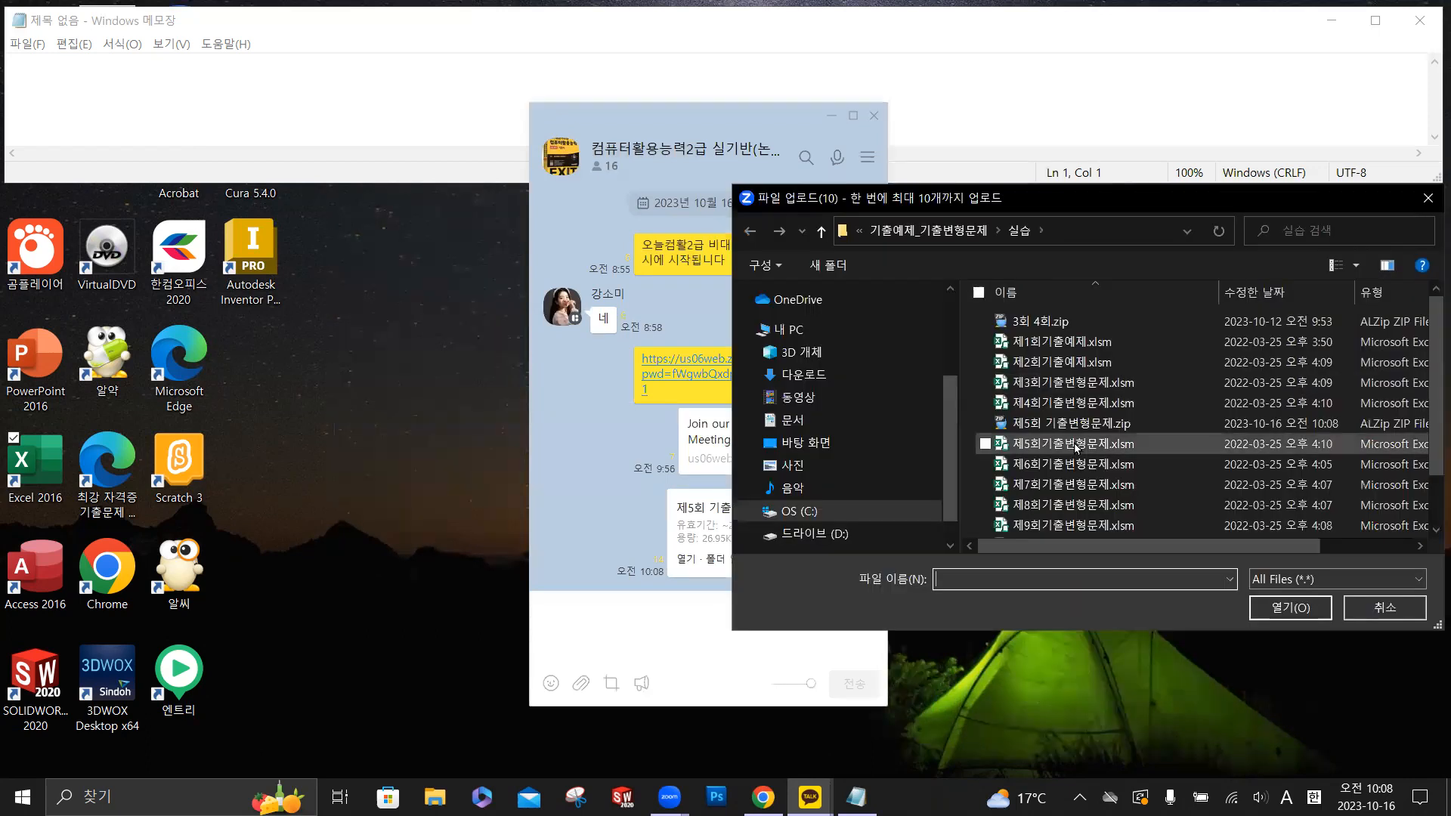
{"action": "left_click", "coordinate": [1076, 446]}
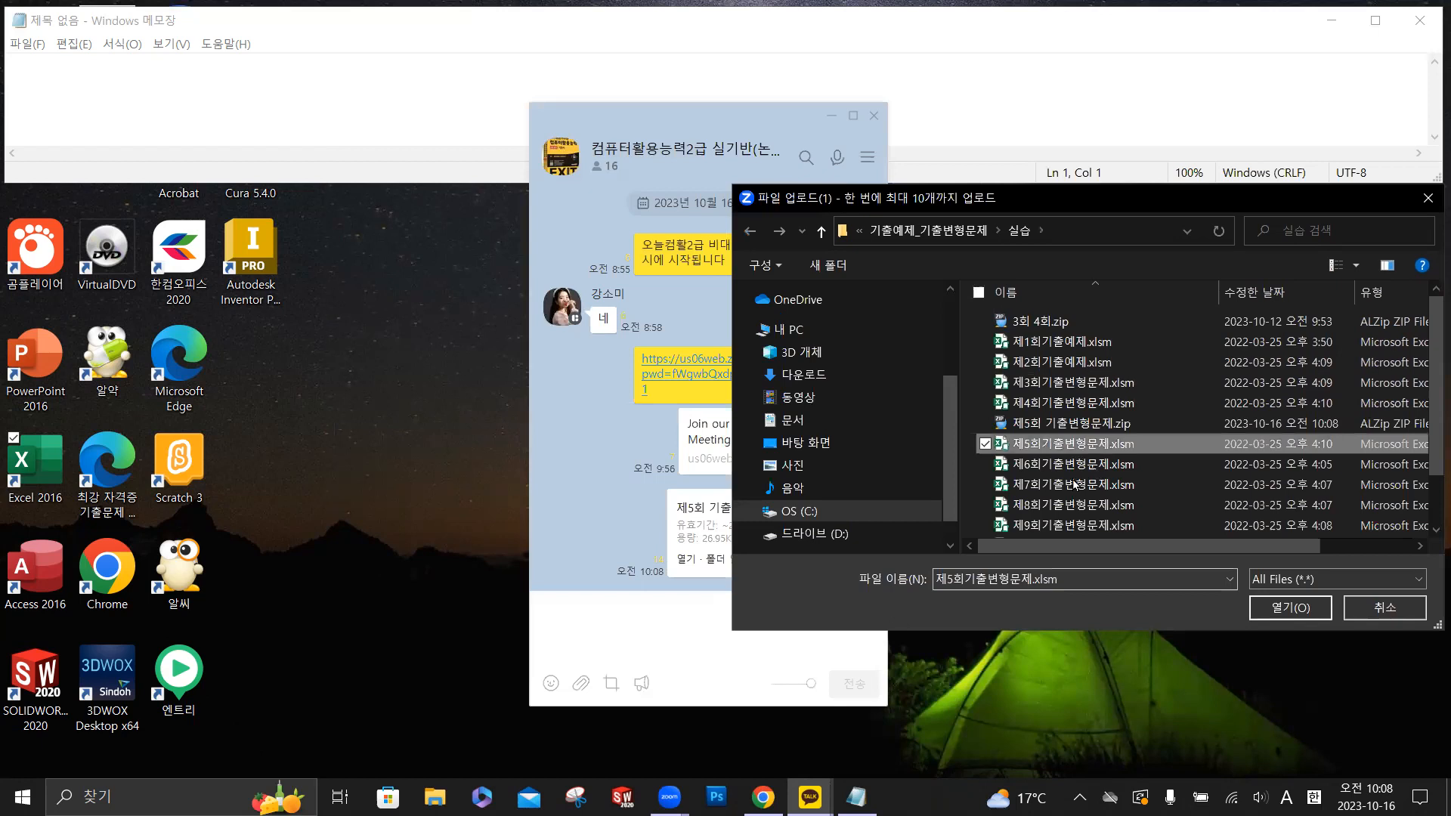
{"action": "scroll", "coordinate": [1067, 520], "scroll_direction": "down", "scroll_amount": 1}
{"action": "left_click", "coordinate": [1077, 508], "text": "ctrl"}
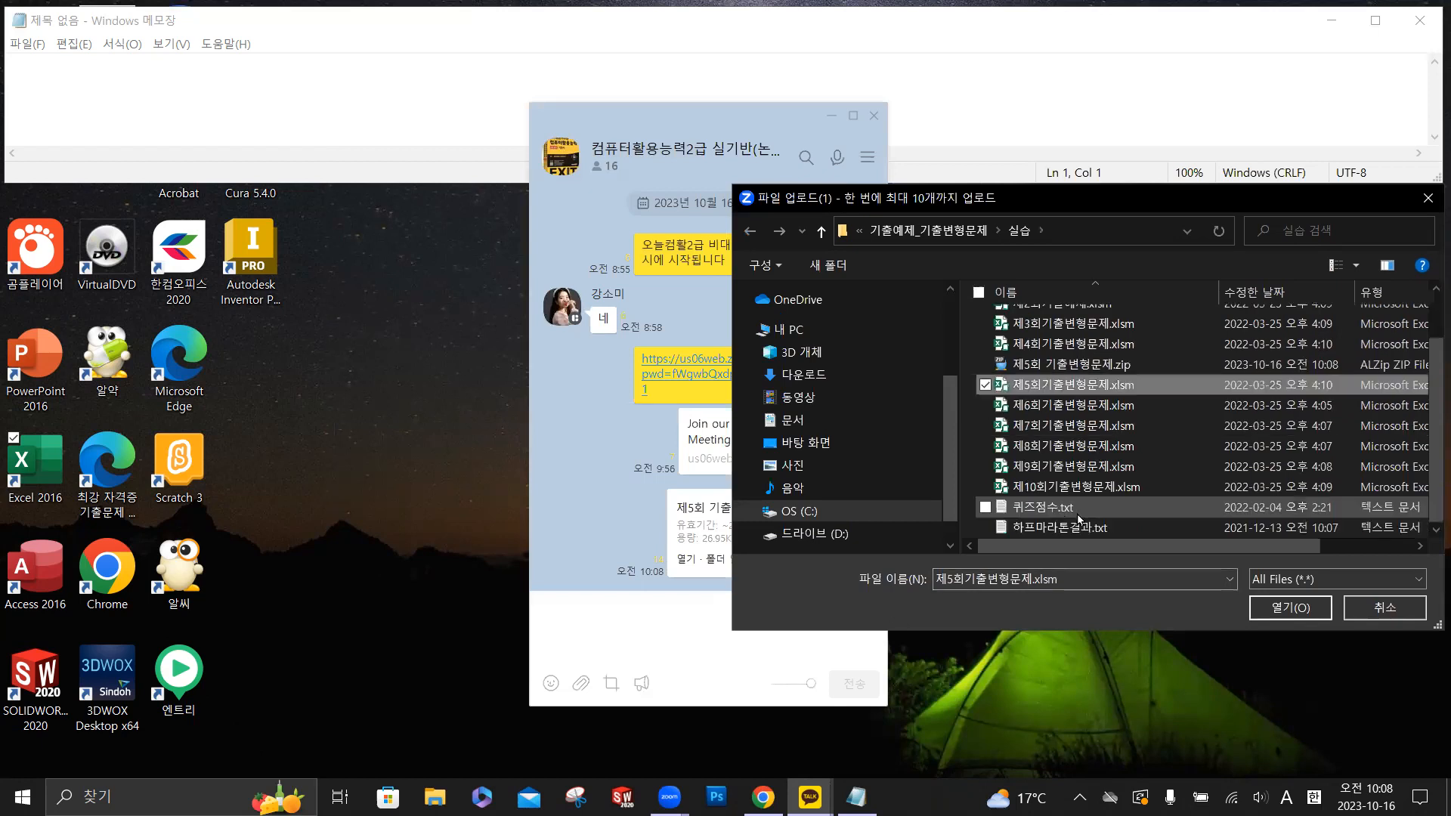
{"action": "left_click", "coordinate": [1277, 607]}
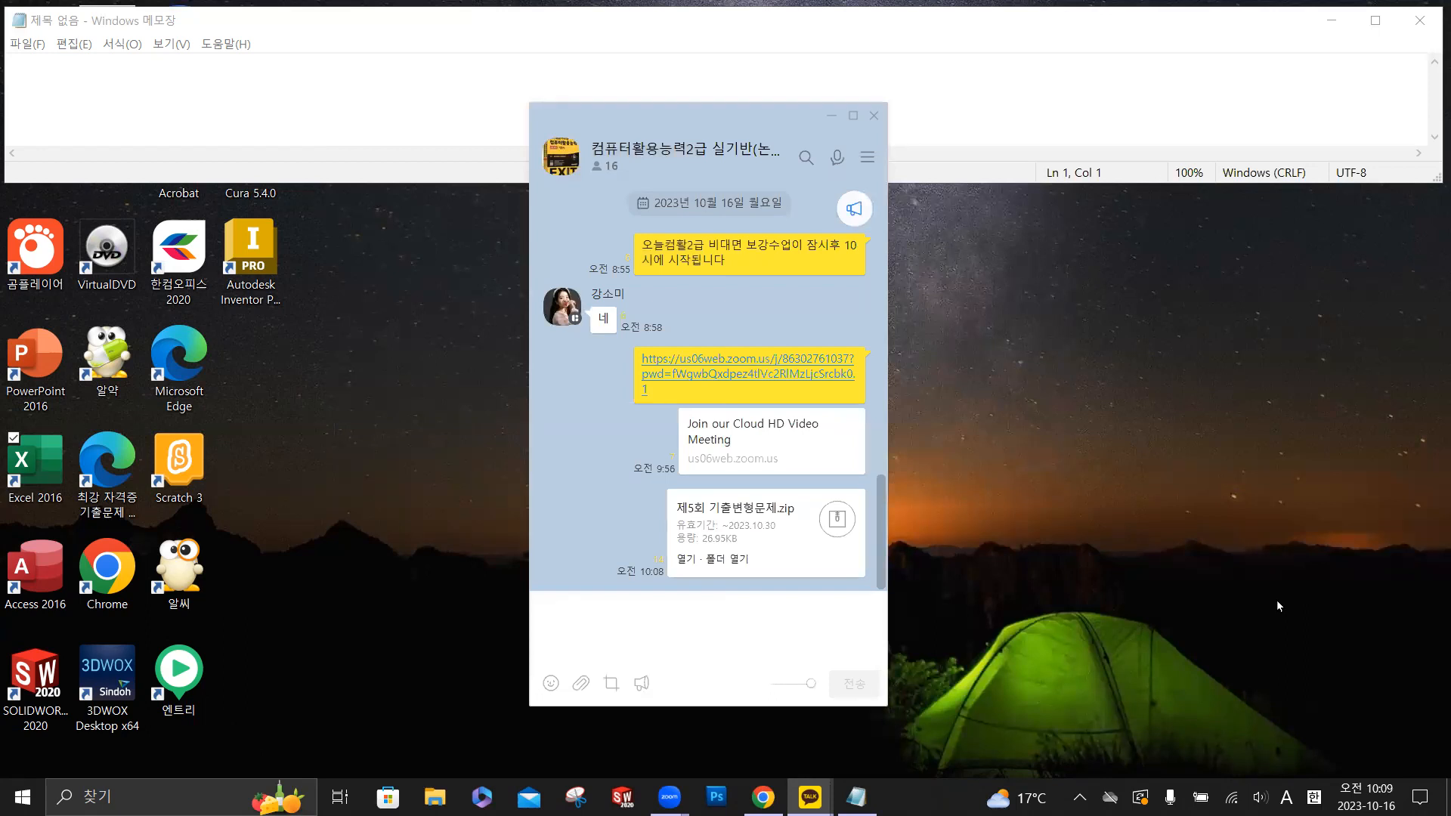
- Close the KakaoTalk chat and open the recent workbook 제5회기출변형문제.xlsm in Excel, dismissing its license notice
{"action": "left_click", "coordinate": [872, 116]}
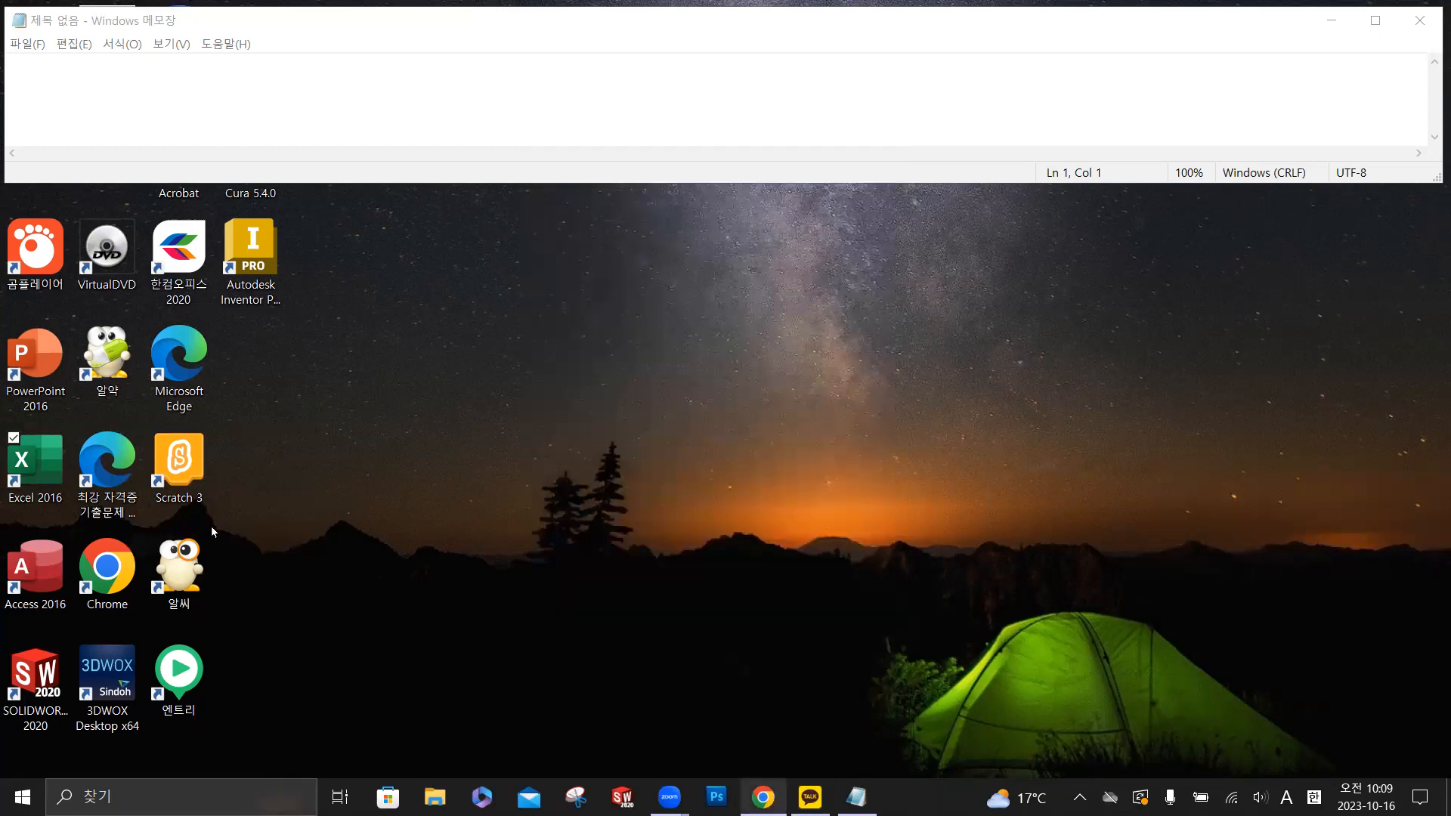
{"action": "left_click", "coordinate": [38, 470]}
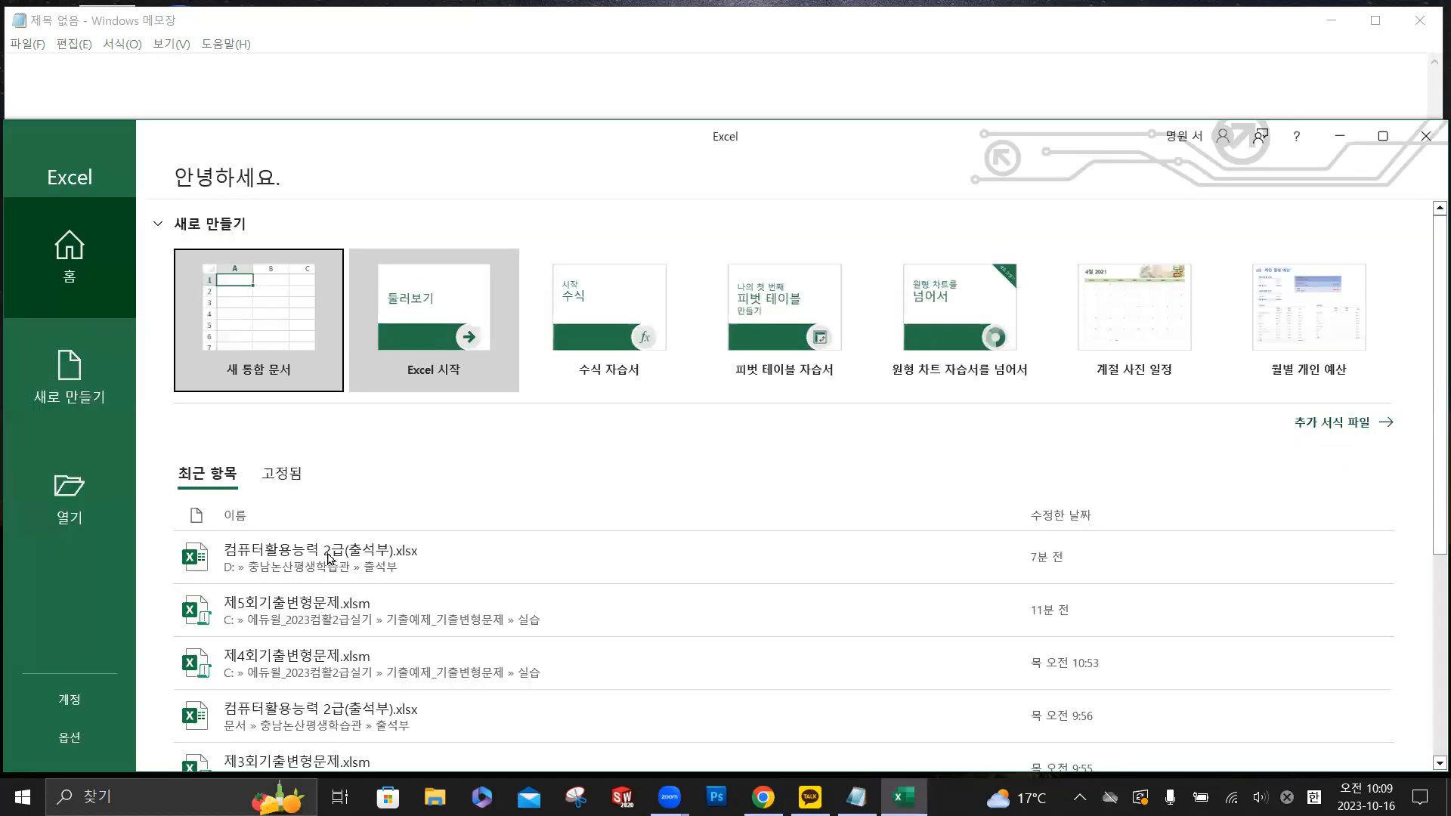
{"action": "left_click", "coordinate": [561, 607]}
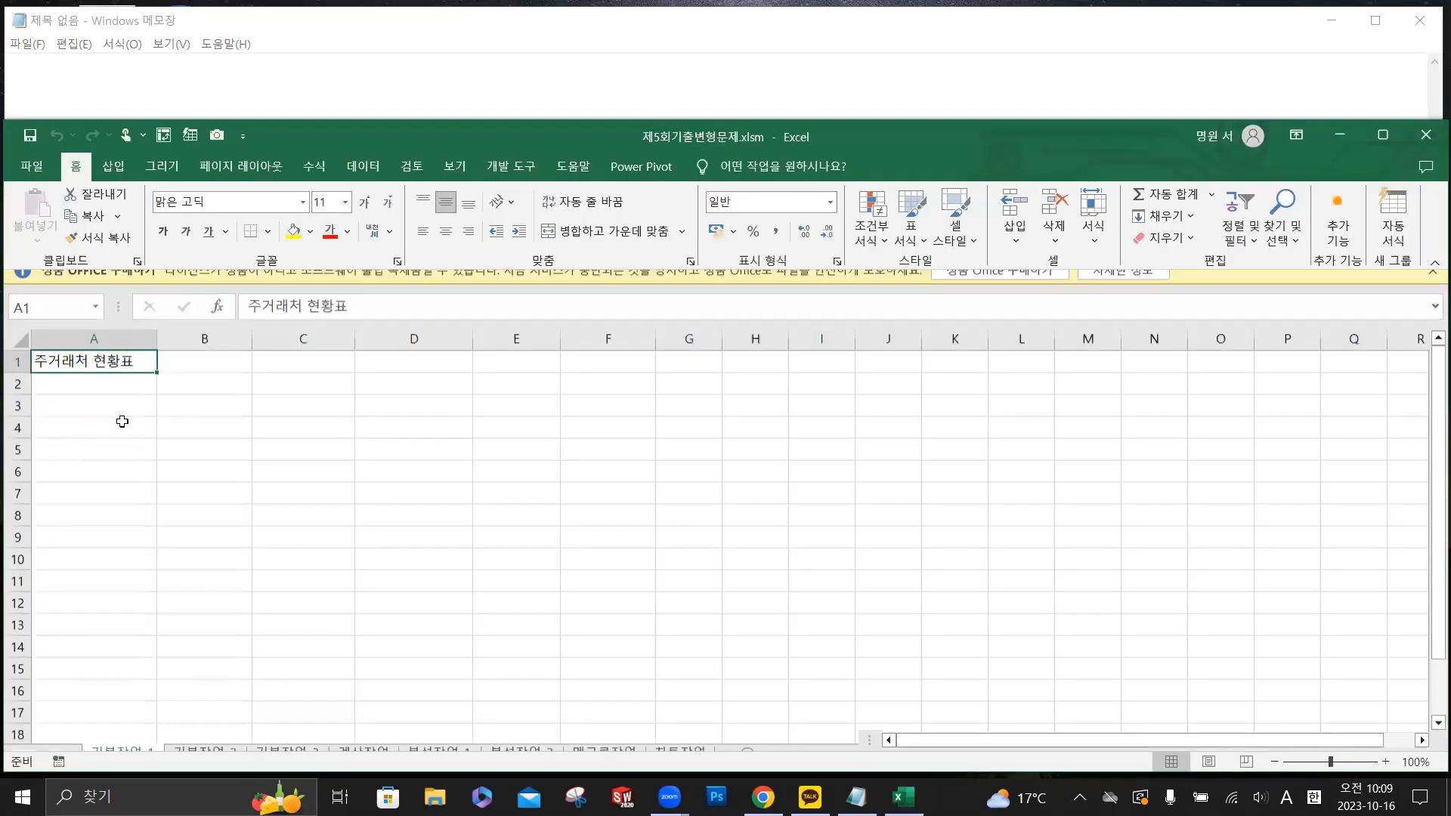
{"action": "left_click", "coordinate": [1431, 285]}
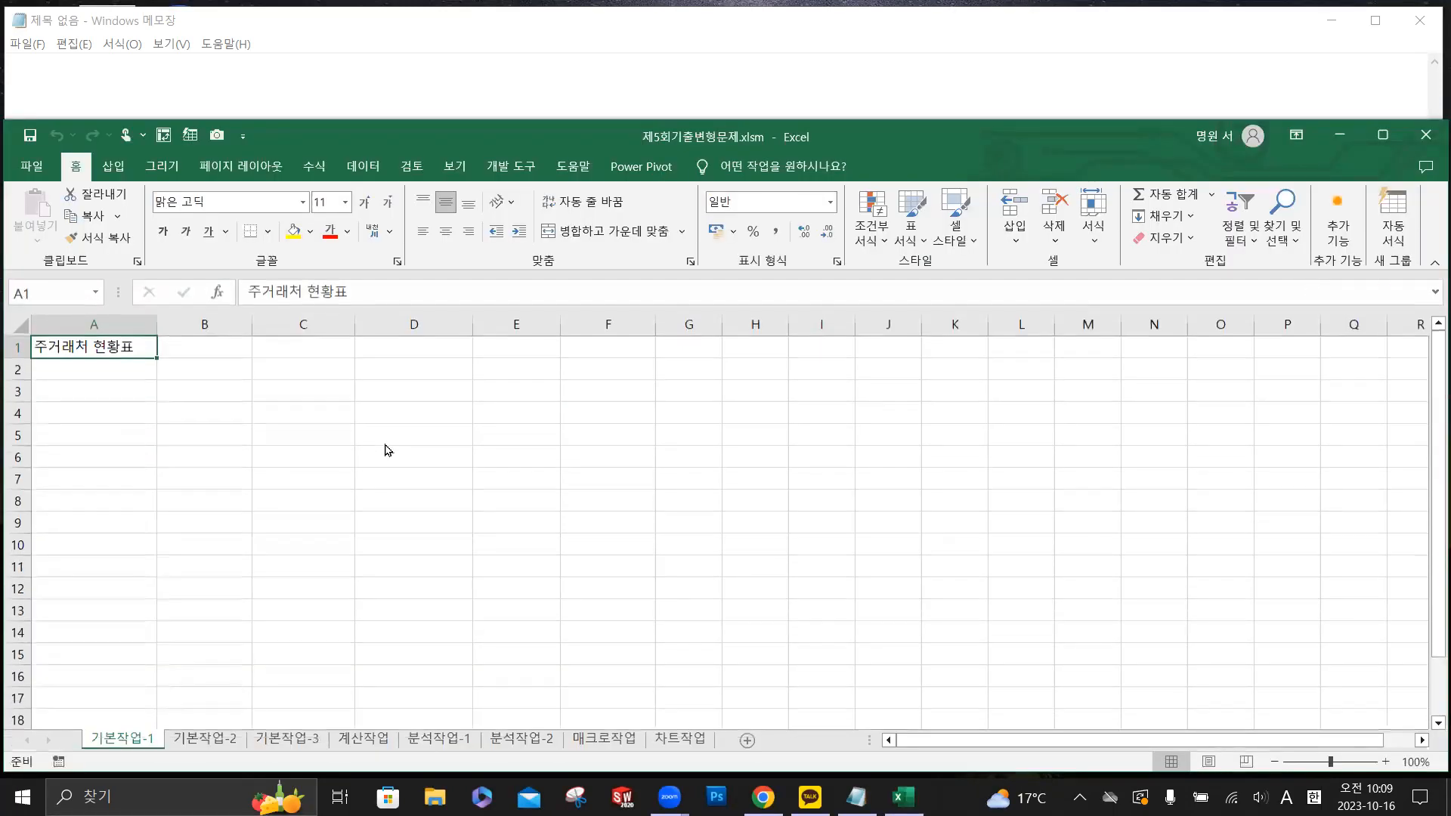
- Move the Excel window up and extend its lower edge to show more rows of the 기본작업-1 sheet
{"action": "scroll", "coordinate": [626, 577], "scroll_direction": "up", "scroll_amount": 1}
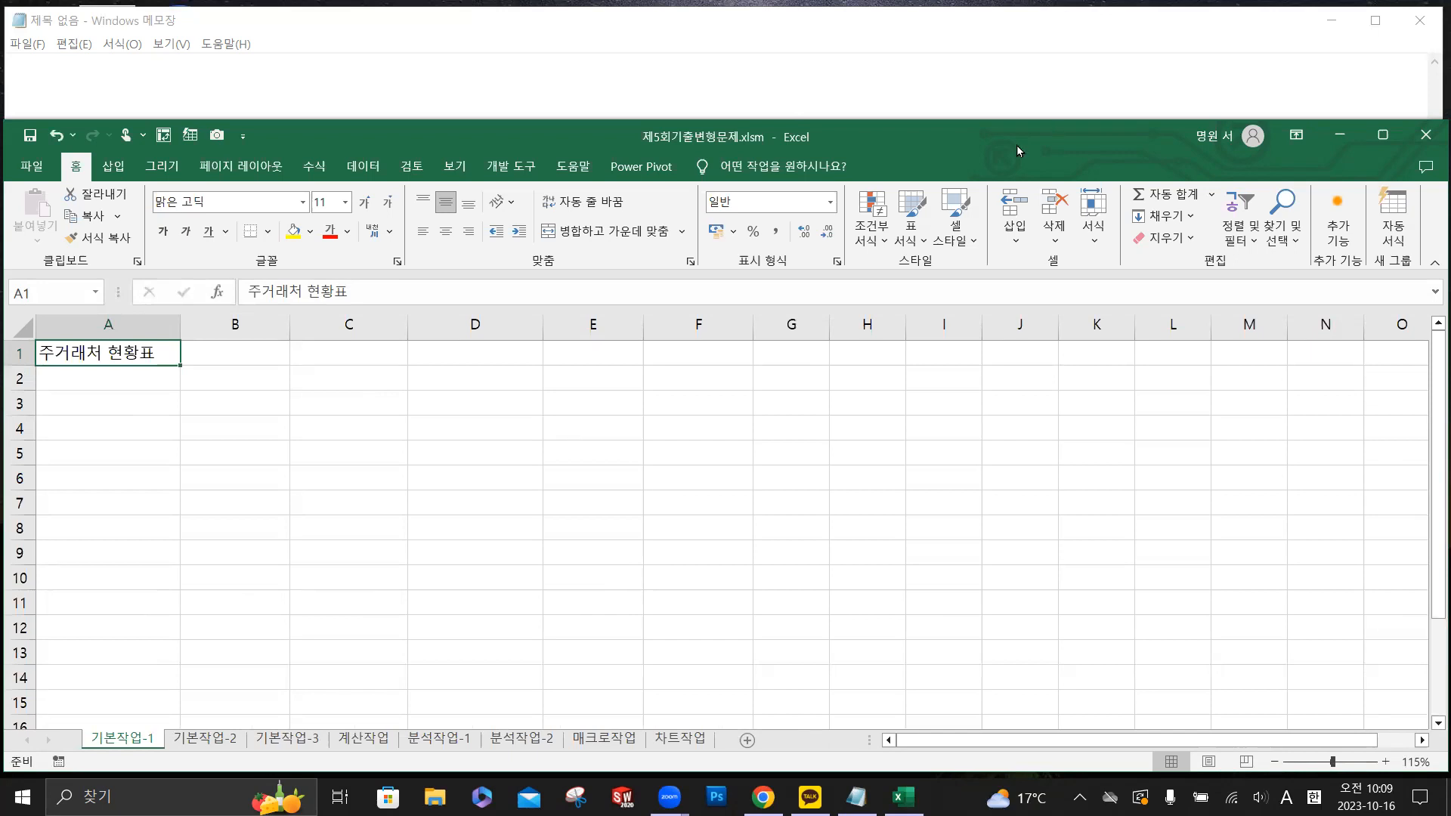
{"action": "left_click_drag", "start_coordinate": [1017, 145], "coordinate": [1018, 67]}
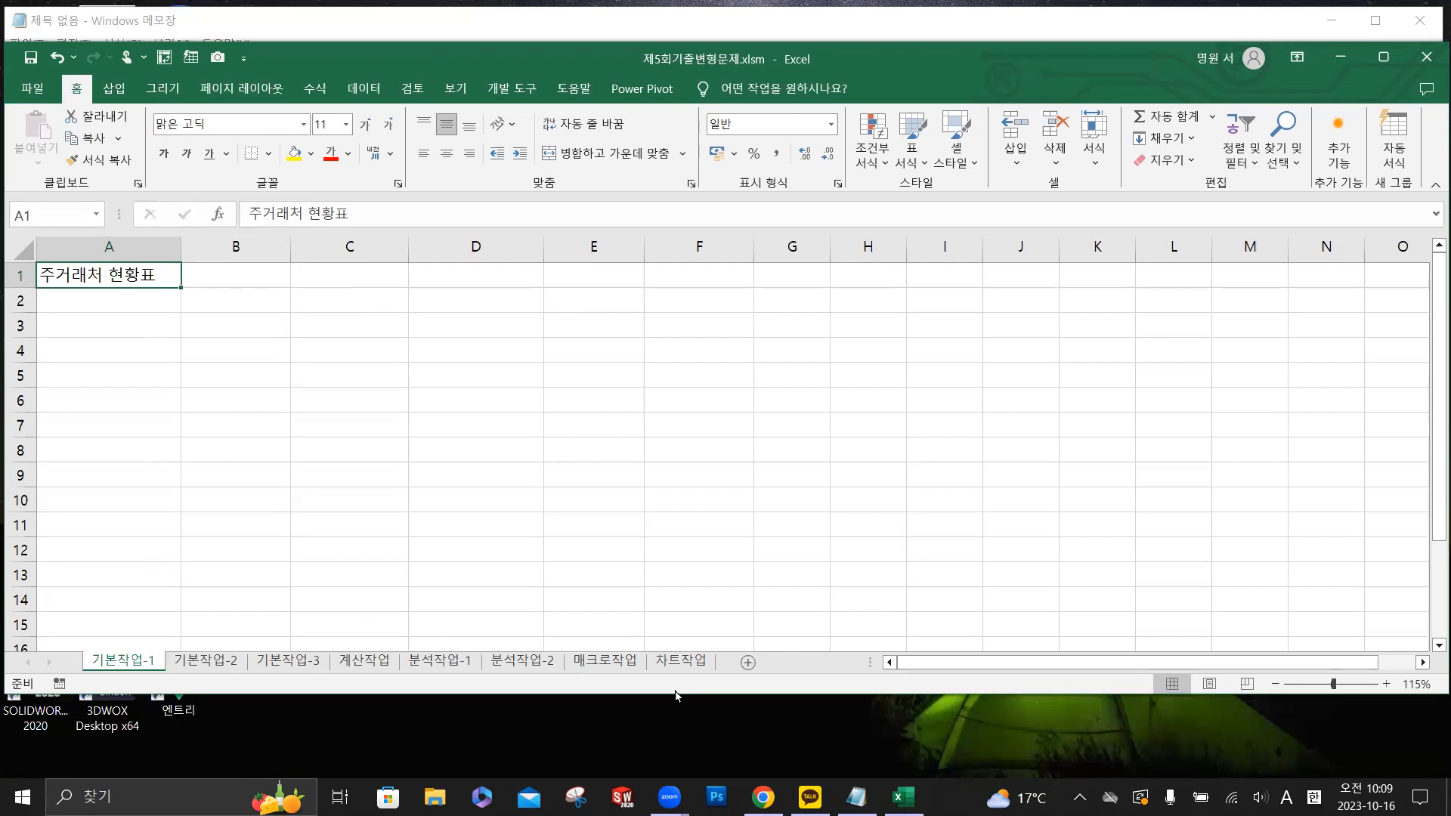
{"action": "left_click_drag", "start_coordinate": [676, 695], "coordinate": [676, 747]}
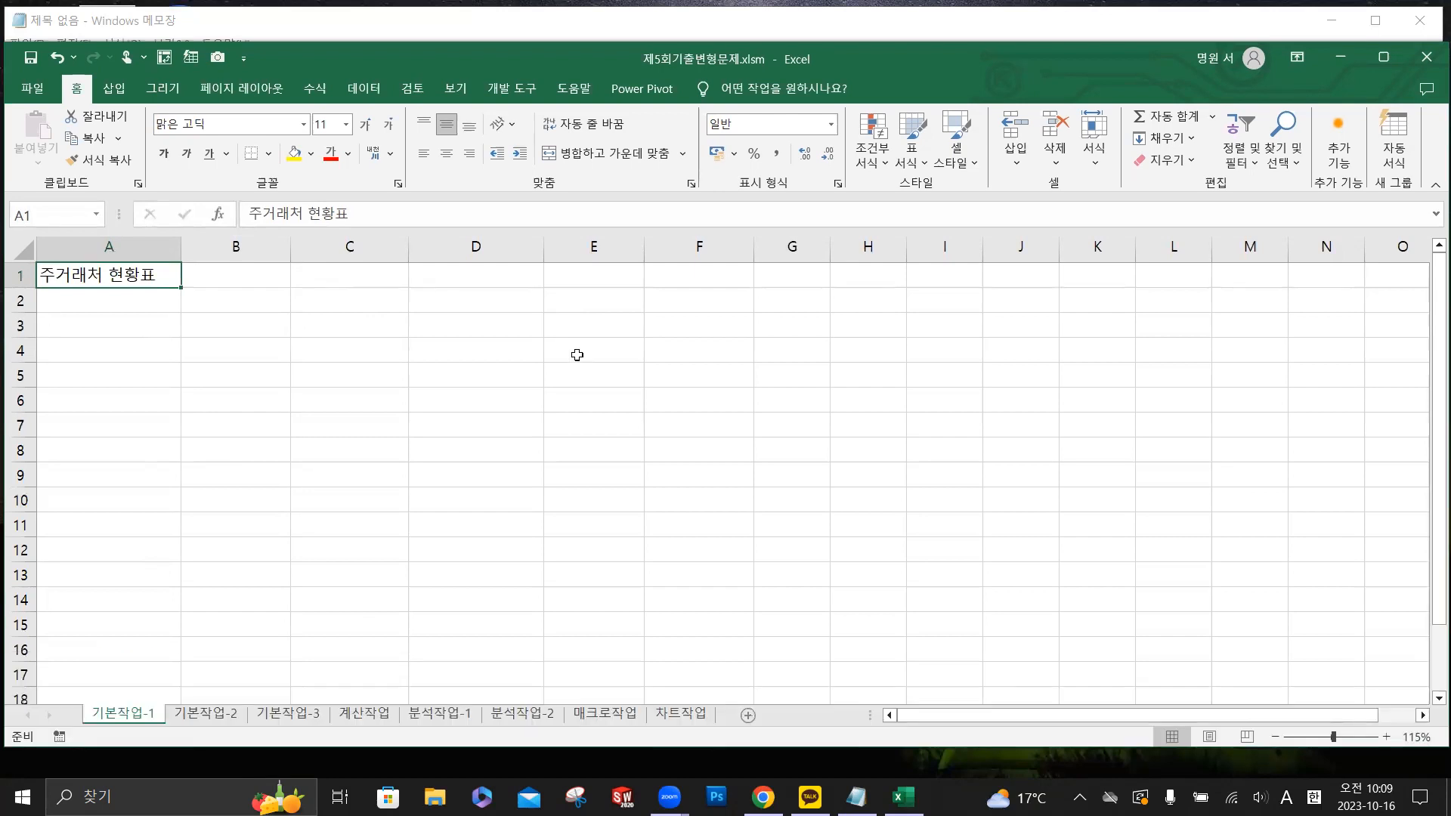
- Enter the heading 거래기간 in cell E3 of the 기본작업-1 sheet
{"action": "left_click_drag", "start_coordinate": [593, 327], "coordinate": [693, 322]}
{"action": "scroll", "coordinate": [603, 324], "scroll_direction": "up", "scroll_amount": 2}
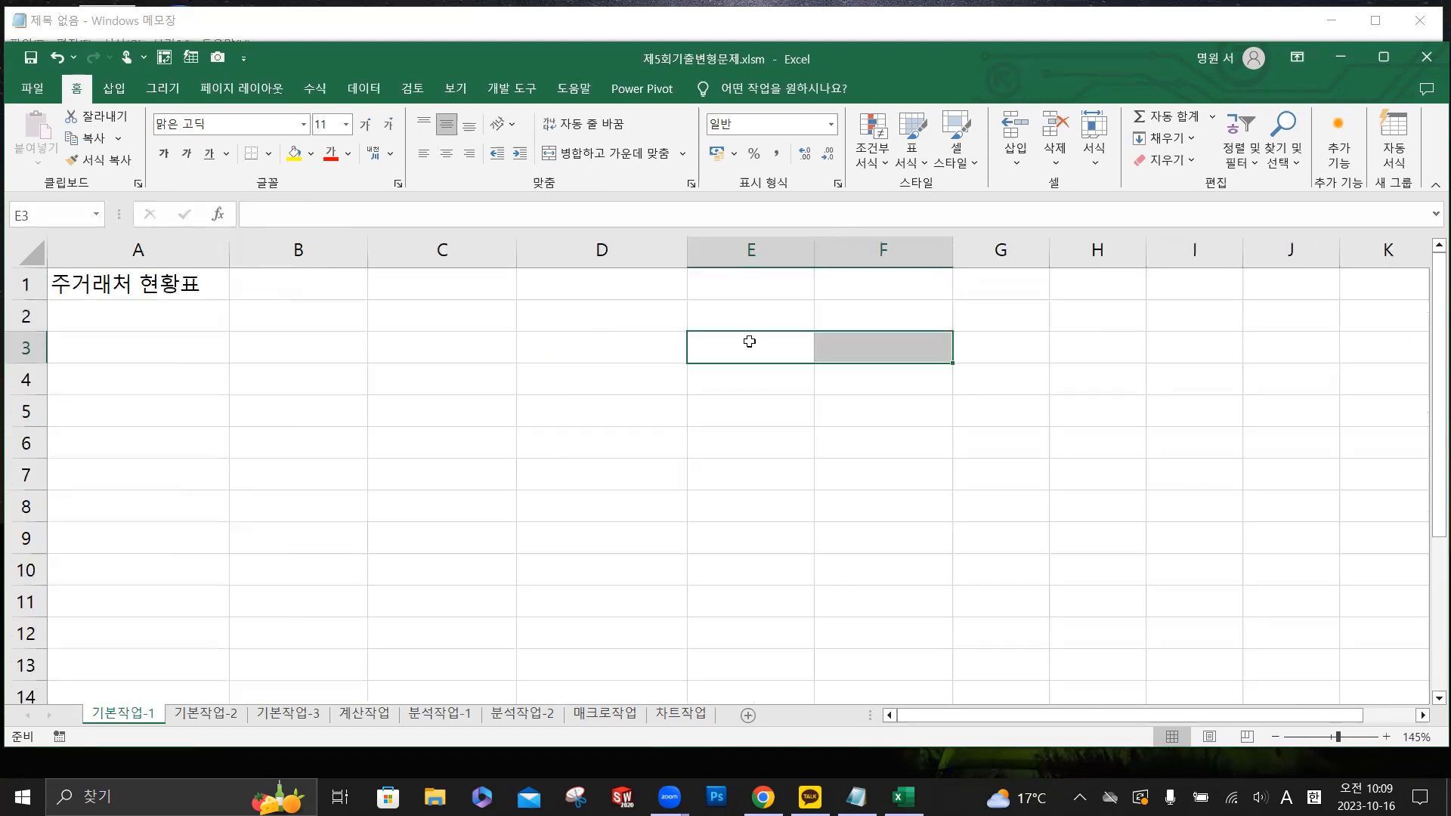
{"action": "scroll", "coordinate": [928, 394], "scroll_direction": "up", "scroll_amount": 2}
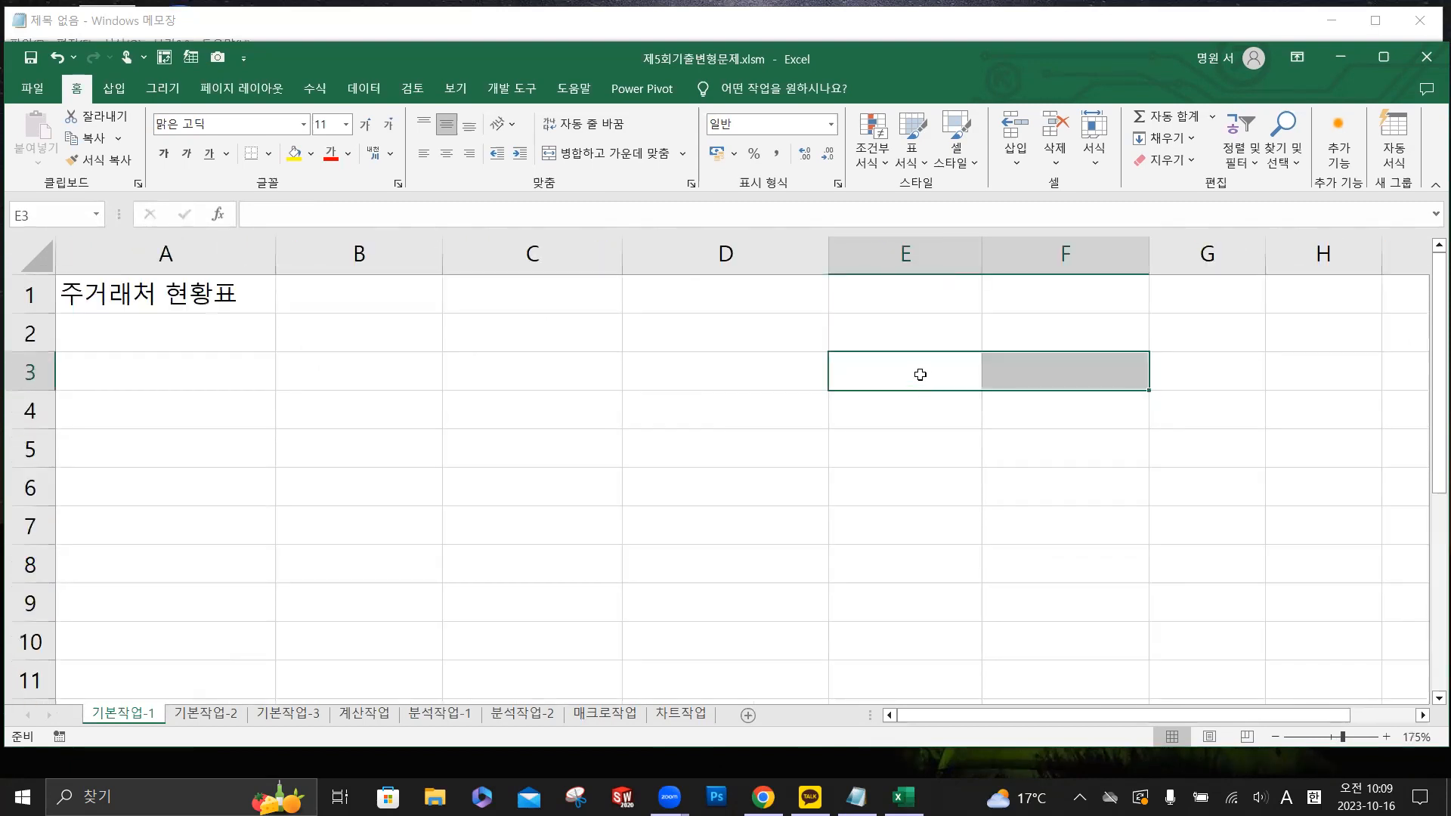
{"action": "left_click", "coordinate": [920, 375]}
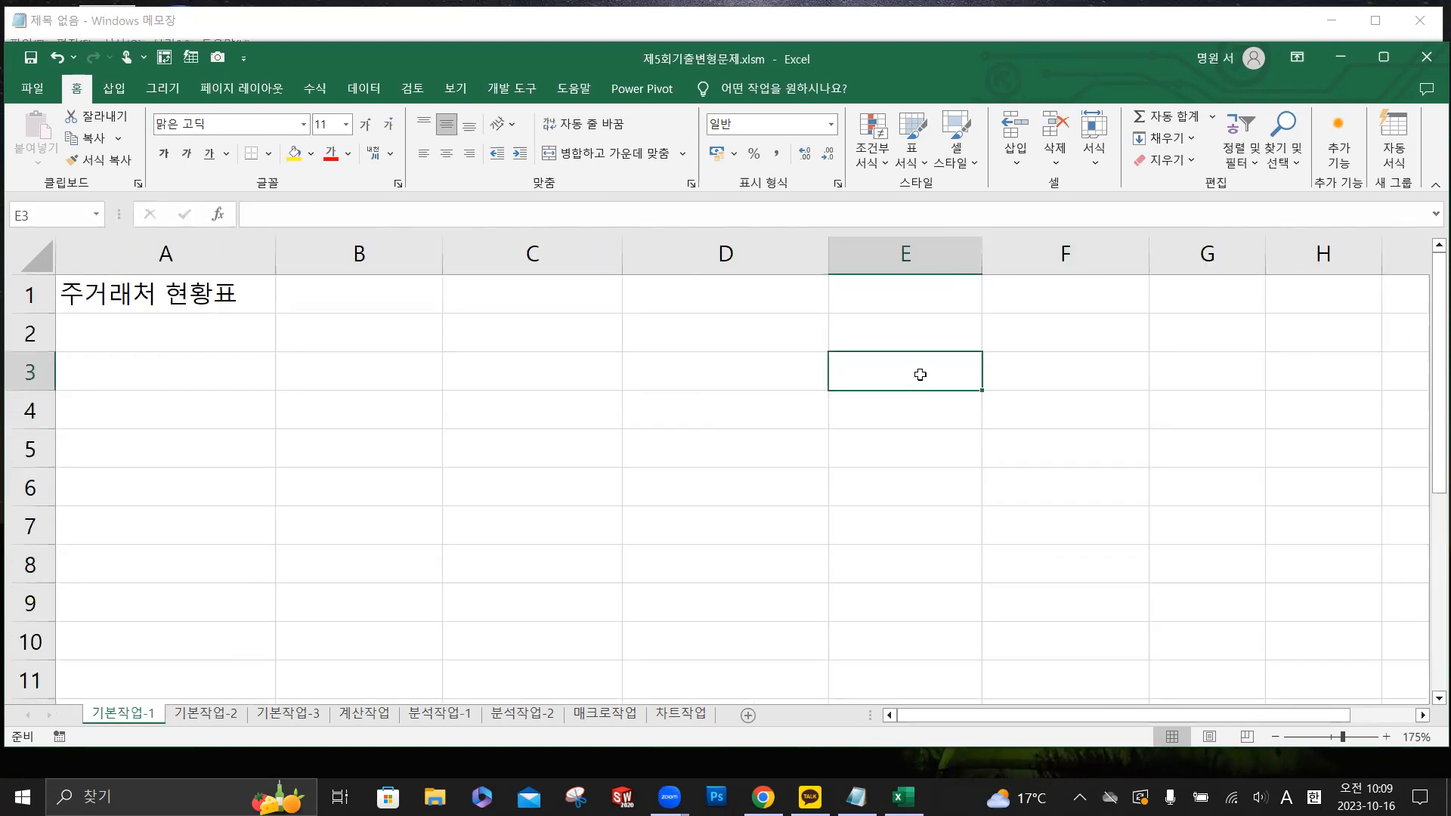
{"action": "type", "text": "rjfo"}
{"action": "key", "text": "BackSpace"}
{"action": "key", "text": "BackSpace"}
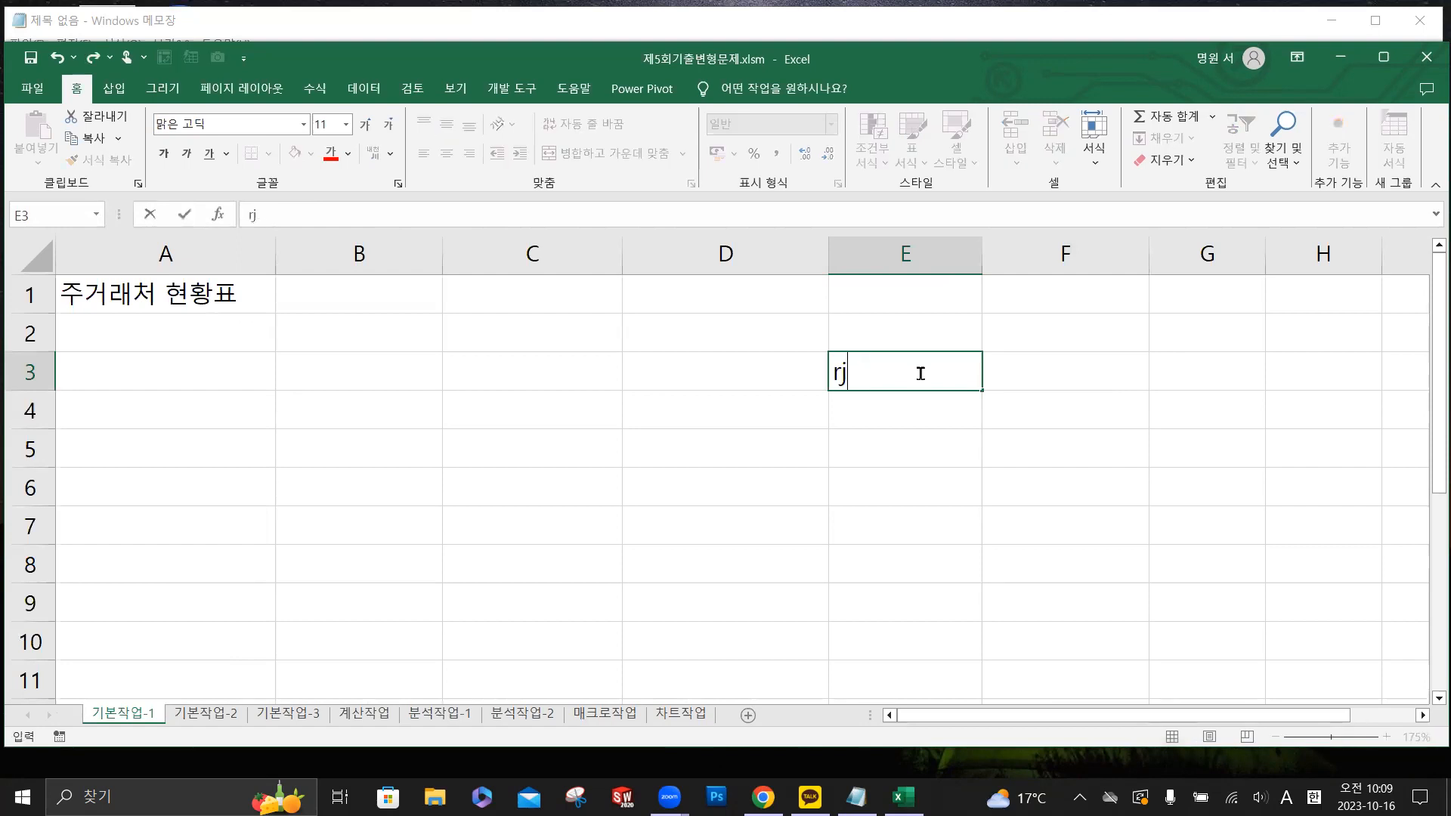
{"action": "key", "text": "BackSpace"}
{"action": "key", "text": "BackSpace"}
{"action": "key", "text": "Hangul"}
{"action": "type", "text": "거래기간"}
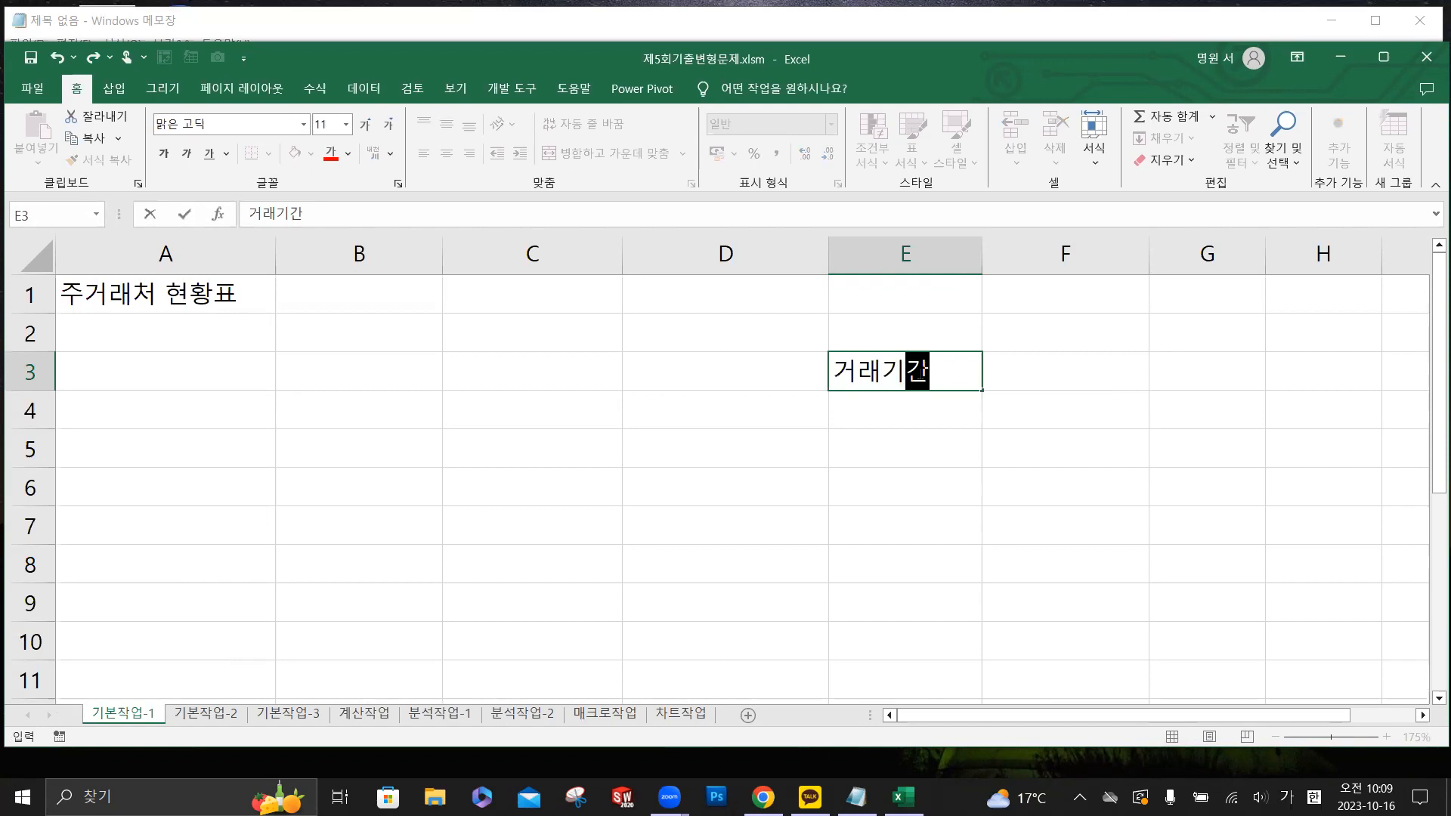
- Enter the heading 거래처코드 in cell F3, beside 거래기간
{"action": "key", "text": "Tab"}
{"action": "type", "text": "거래처"}
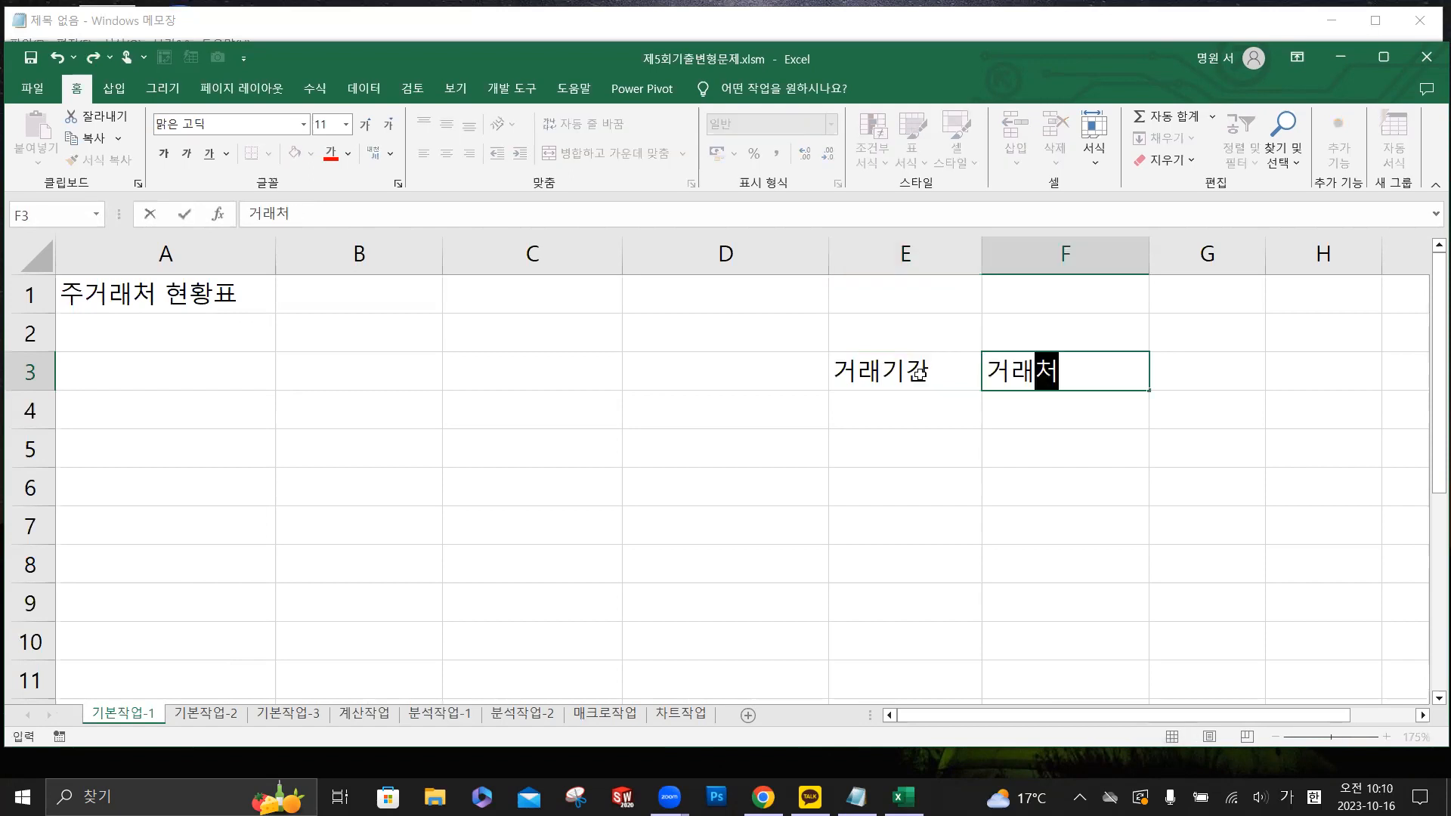
{"action": "type", "text": "코드"}
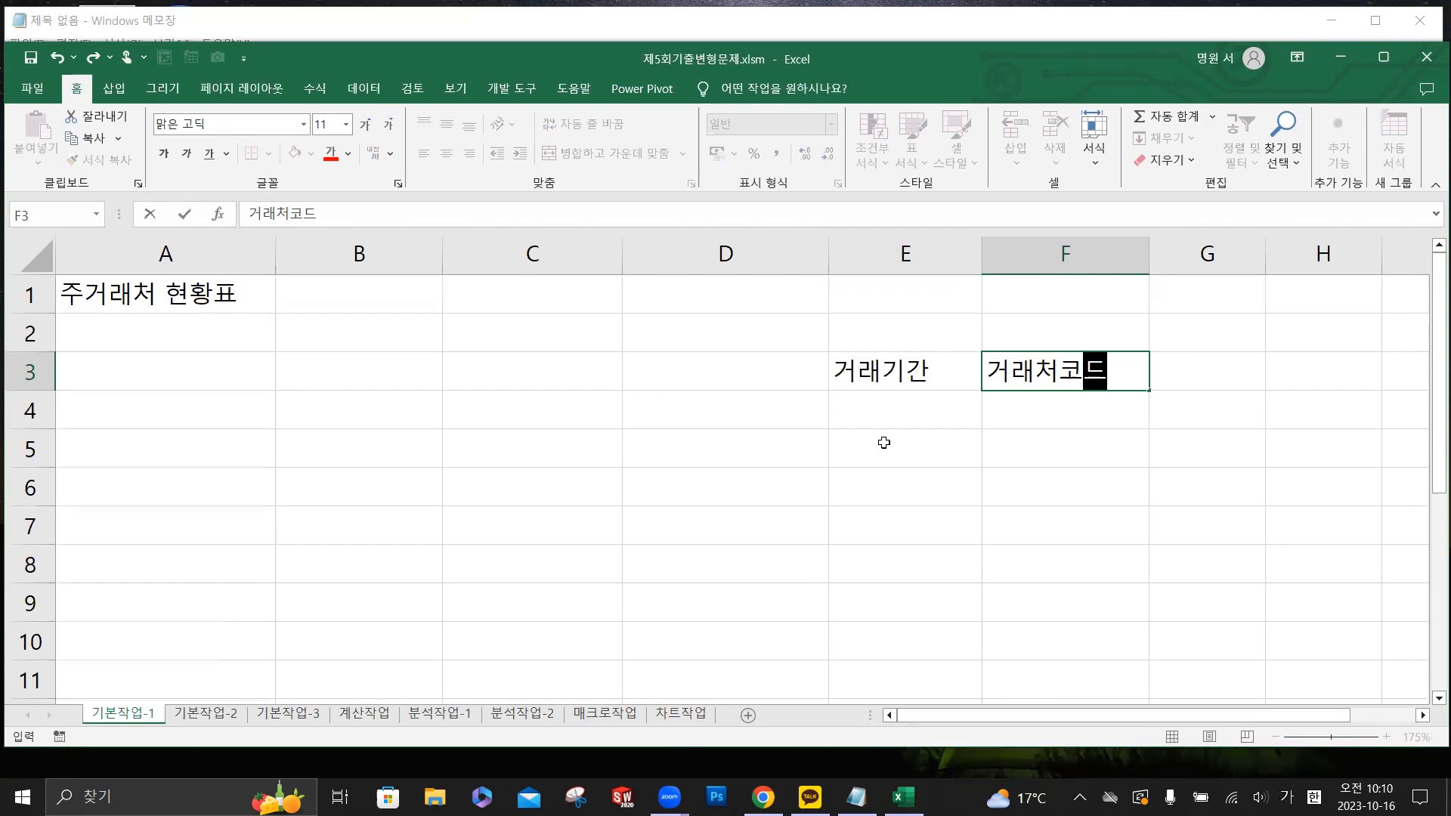
{"action": "key", "text": "Return"}
{"action": "key", "text": "Return"}
- Apply data validation to F4:F13 under 거래처코드 with the IME mode set to 영문
{"action": "scroll", "coordinate": [1038, 408], "scroll_direction": "down", "scroll_amount": 1}
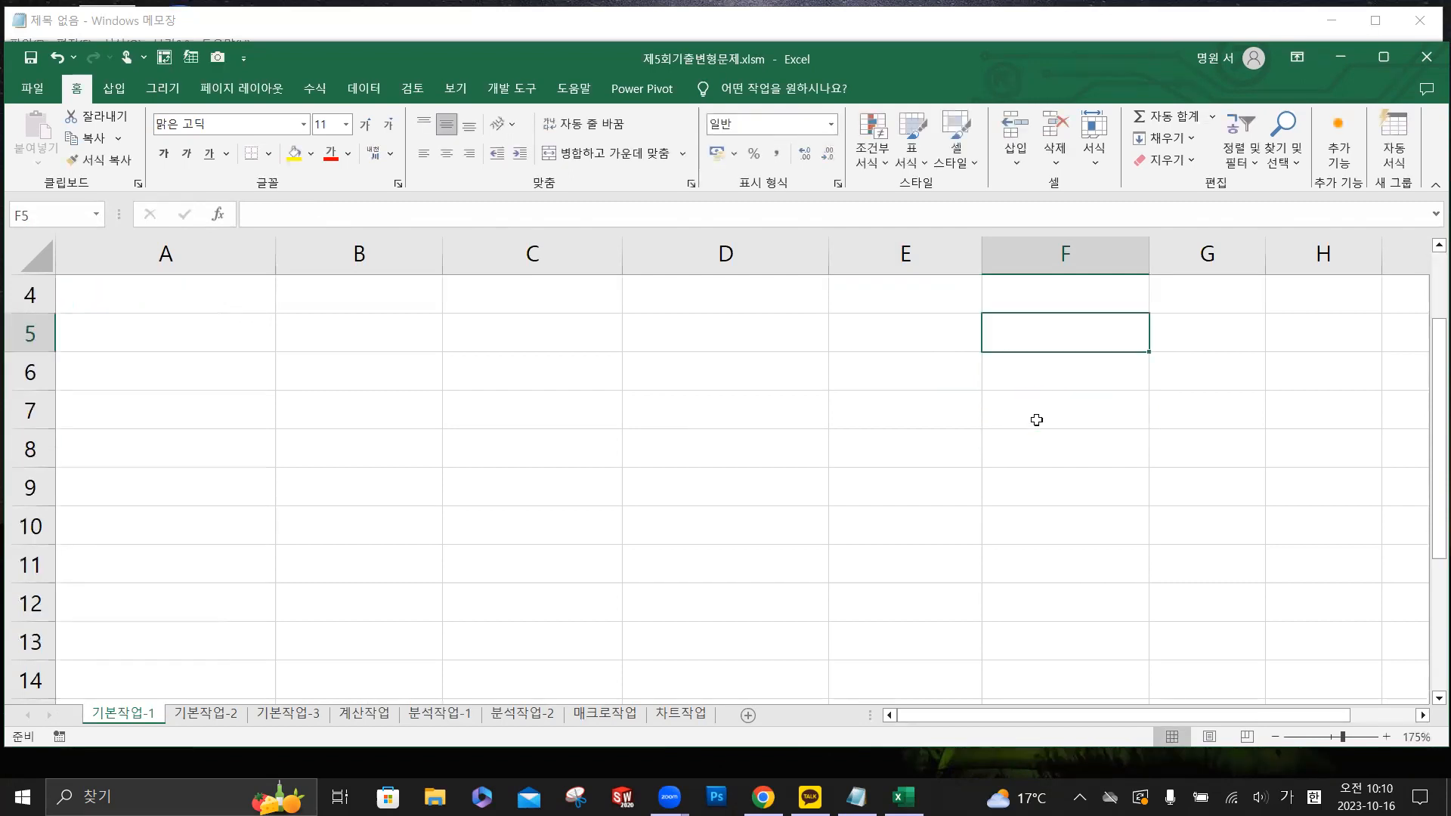
{"action": "scroll", "coordinate": [1037, 420], "scroll_direction": "down", "scroll_amount": 1}
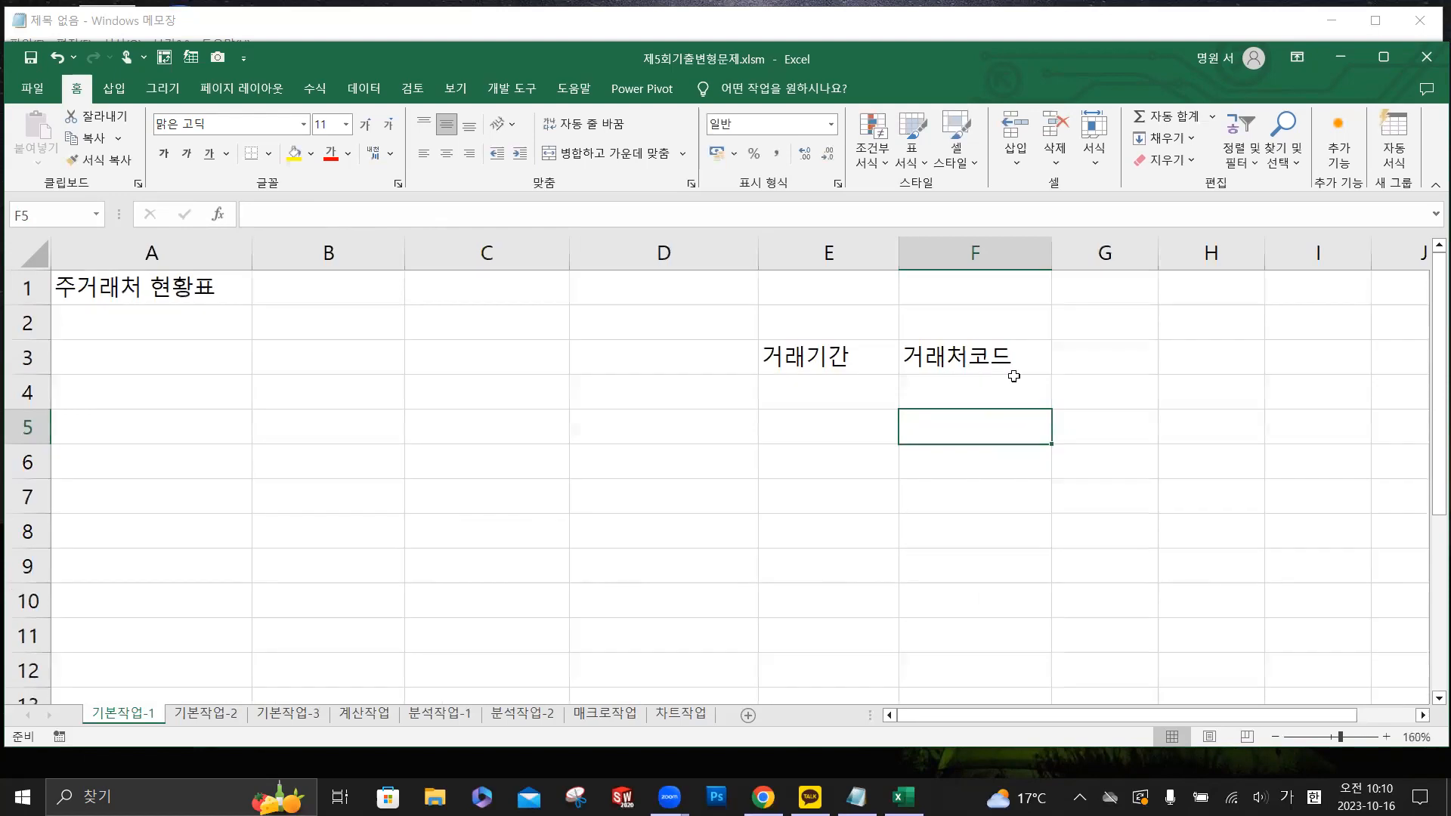
{"action": "left_click", "coordinate": [1436, 697]}
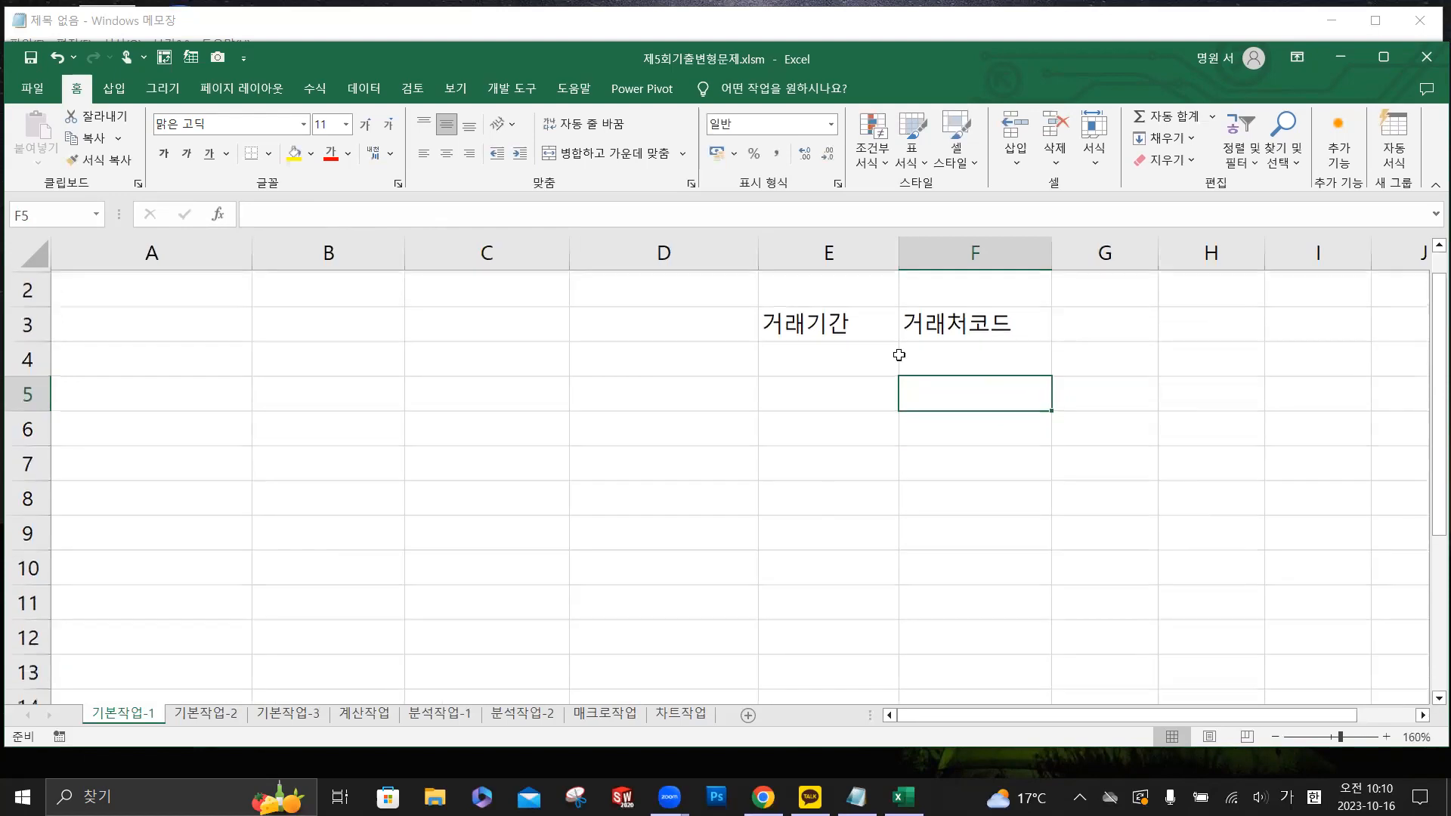
{"action": "left_click", "coordinate": [950, 356]}
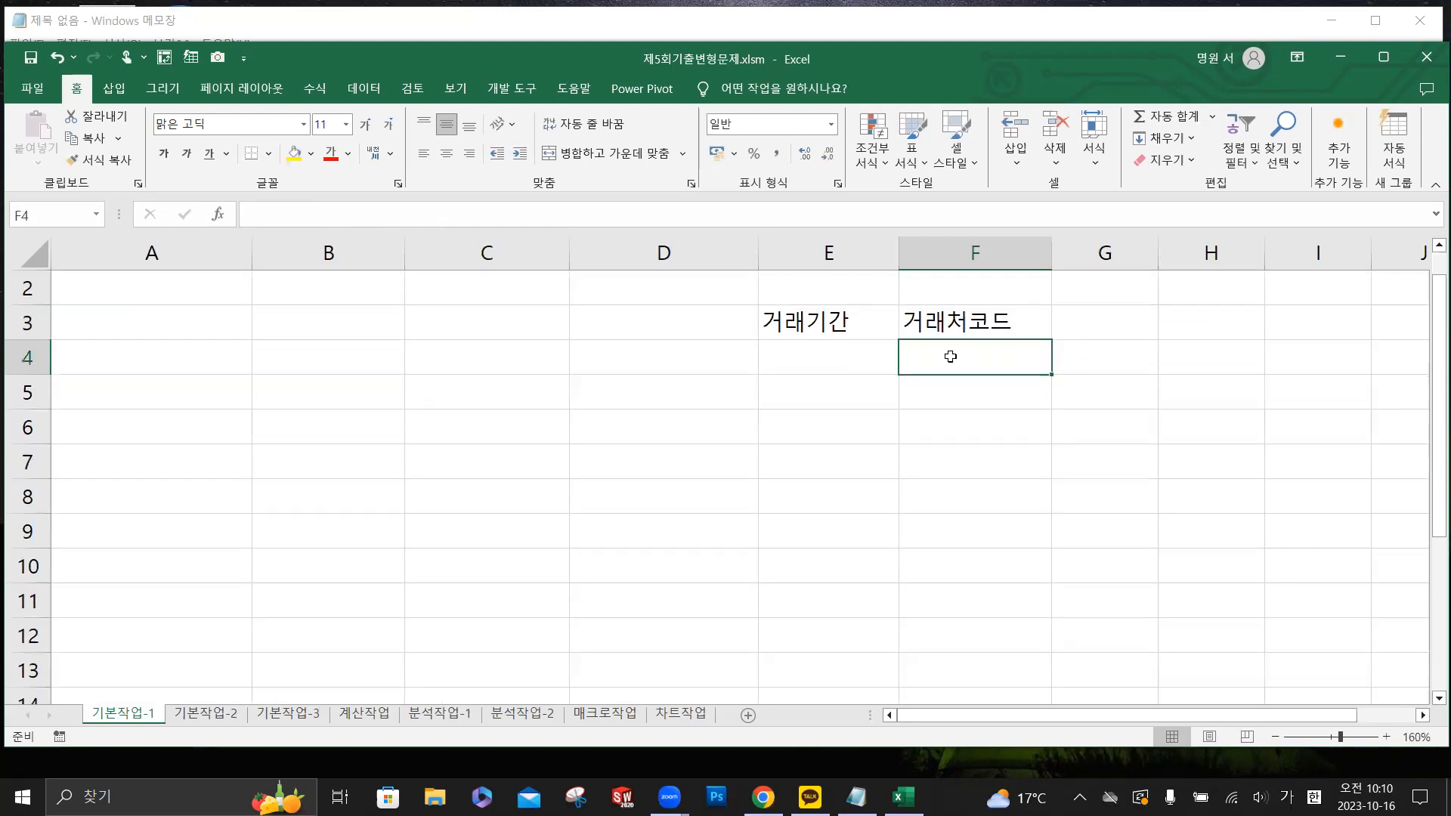
{"action": "left_click_drag", "start_coordinate": [951, 357], "coordinate": [969, 663]}
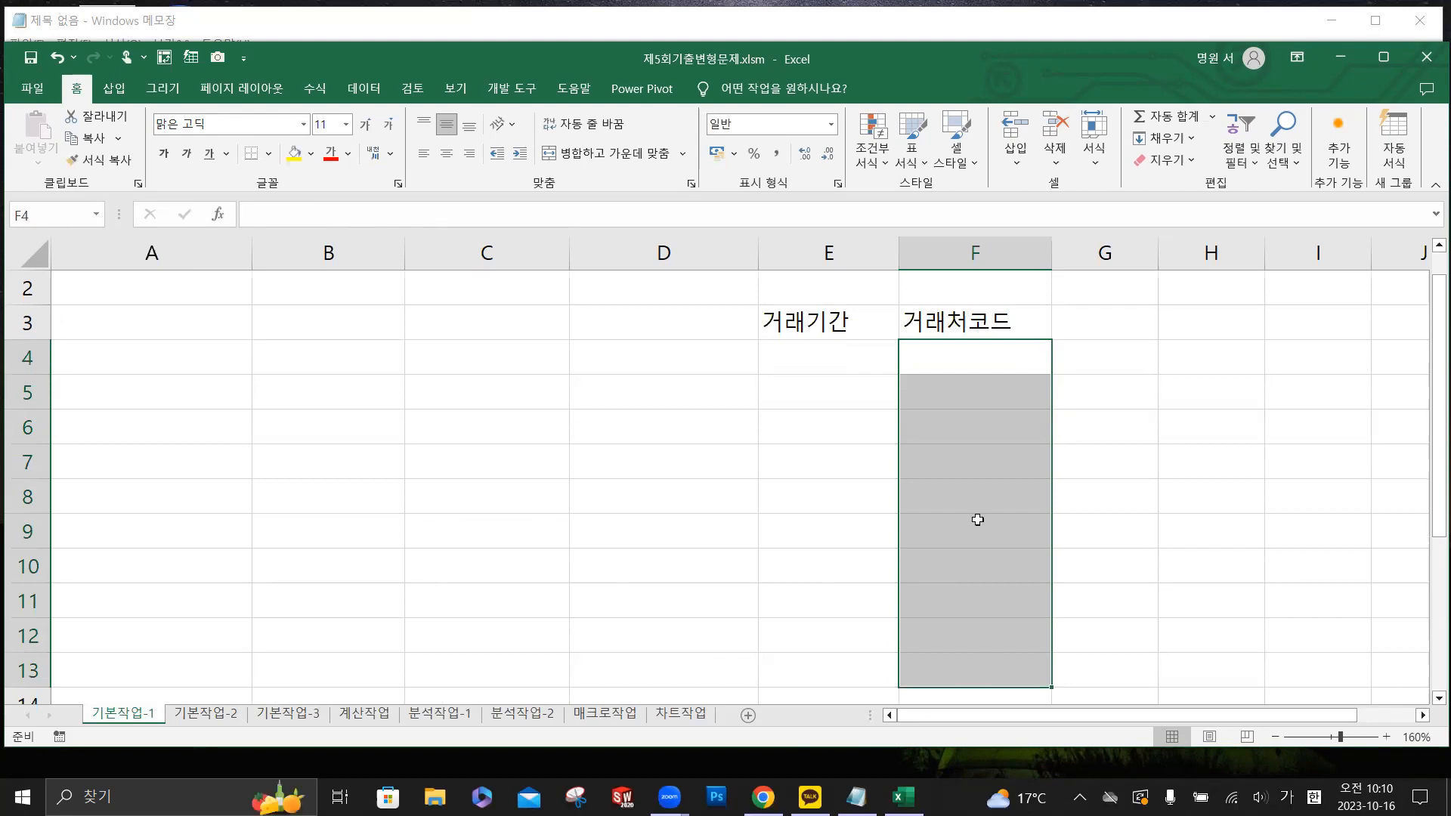
{"action": "left_click", "coordinate": [366, 90]}
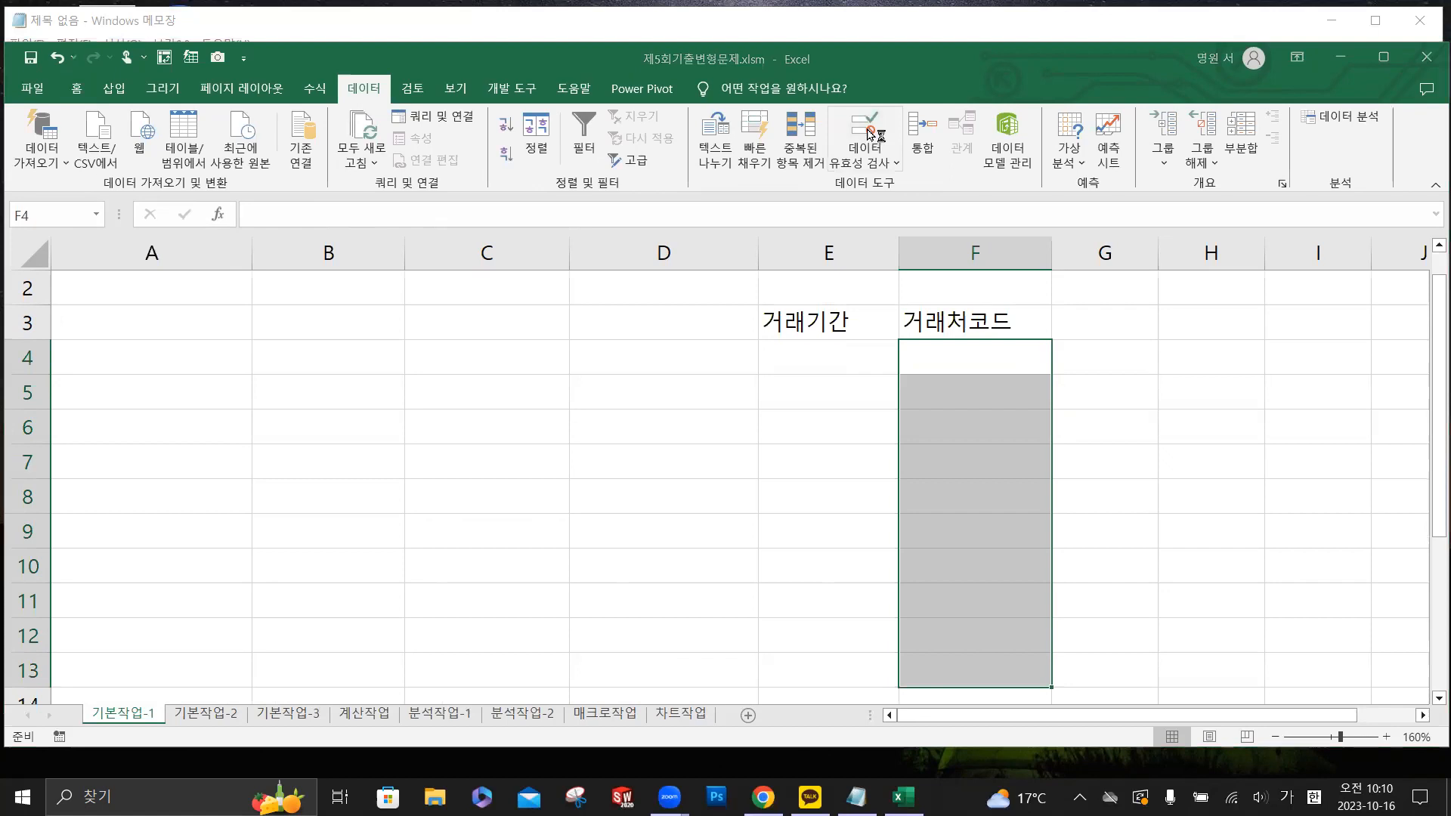
{"action": "left_click", "coordinate": [868, 130]}
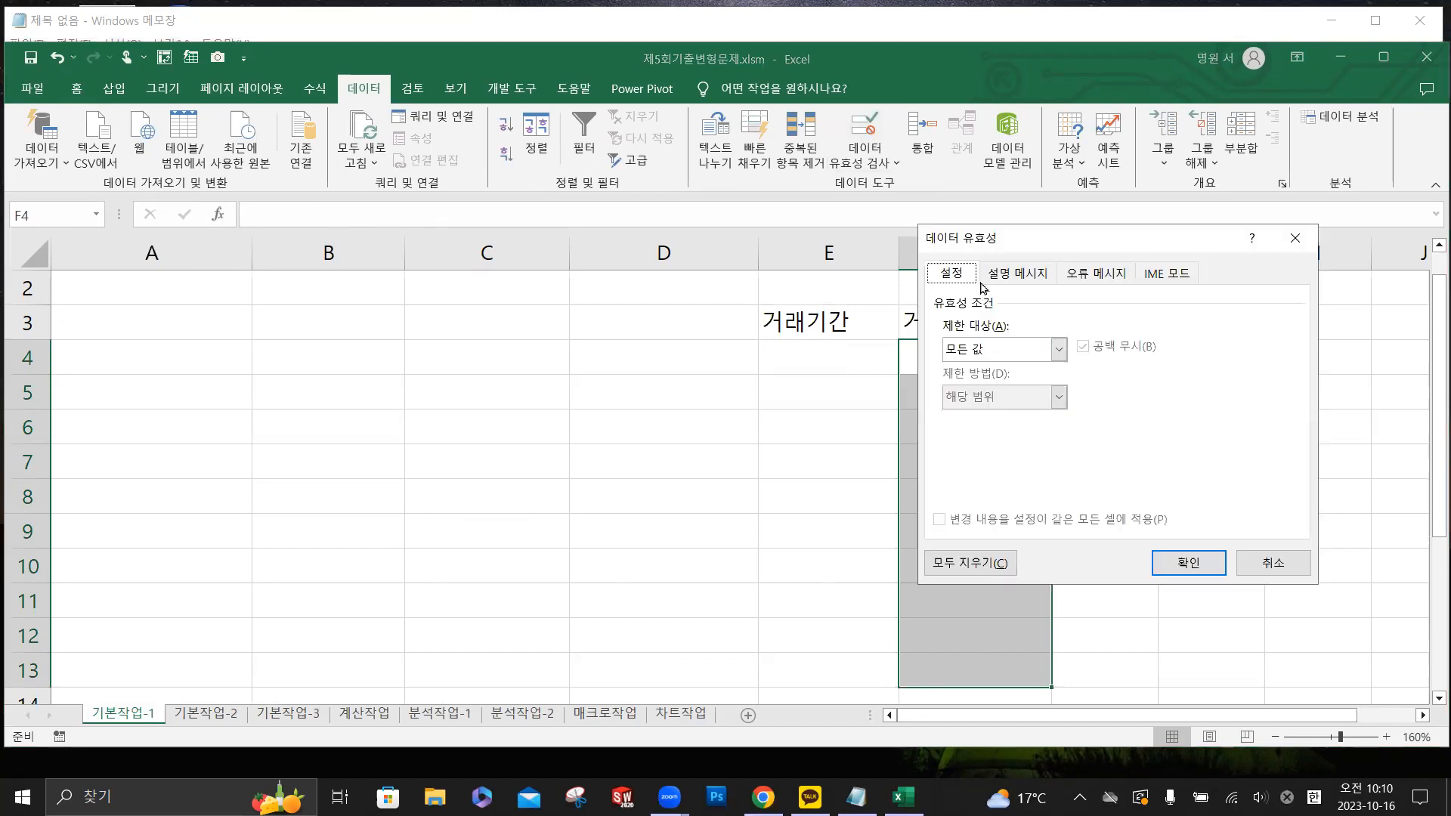
{"action": "left_click", "coordinate": [1170, 274]}
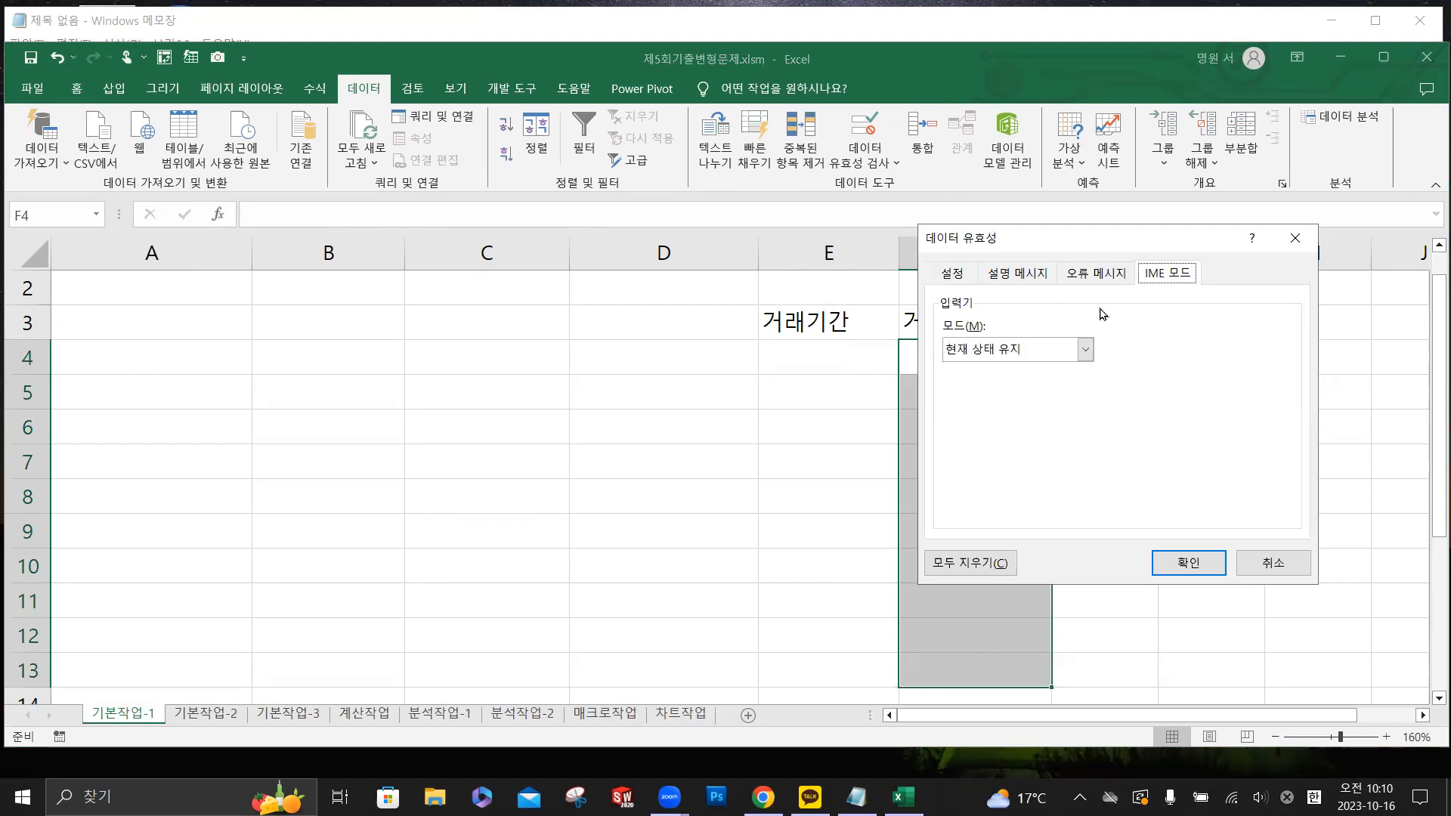
{"action": "left_click", "coordinate": [1086, 350]}
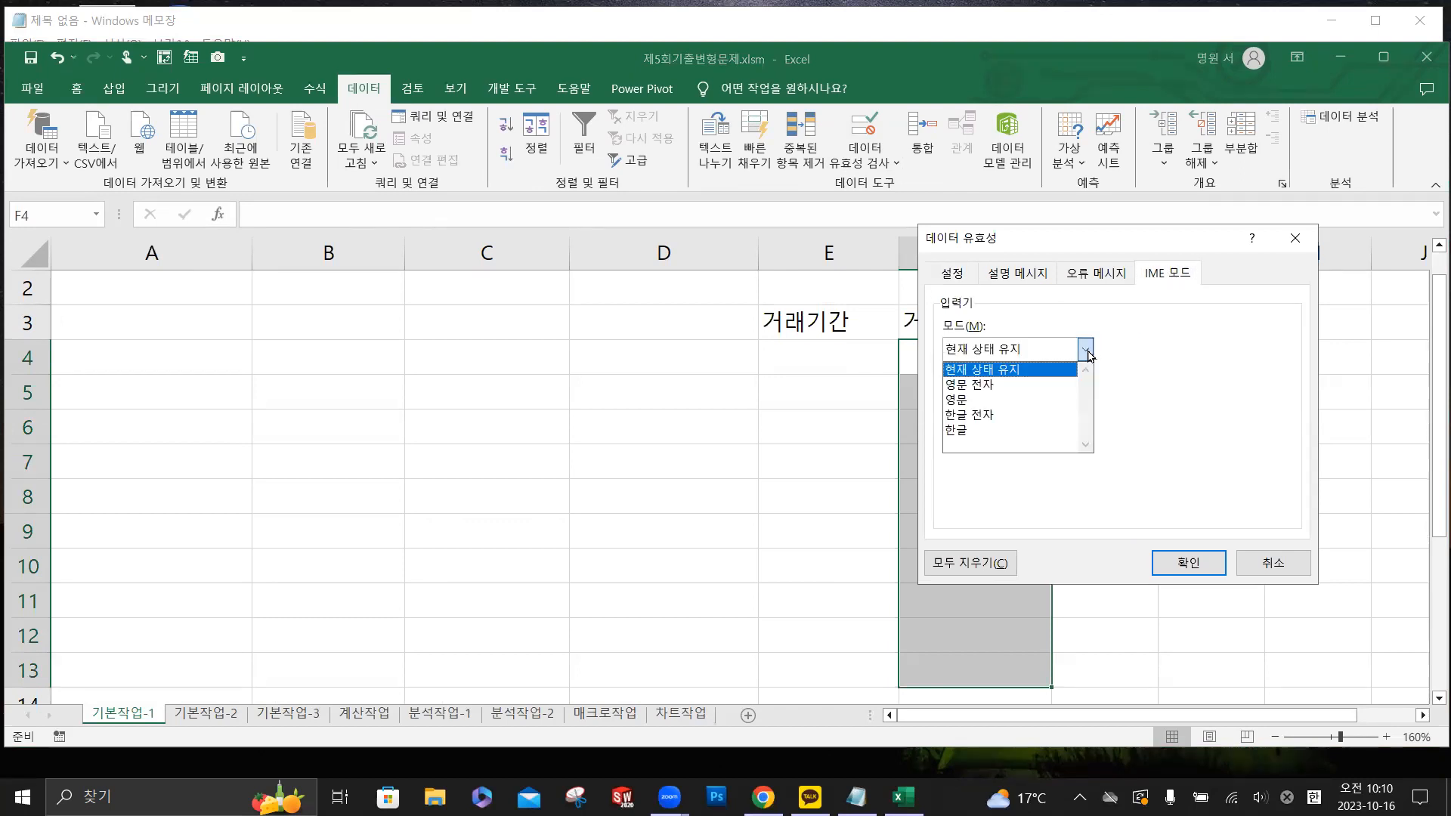
{"action": "left_click", "coordinate": [995, 401]}
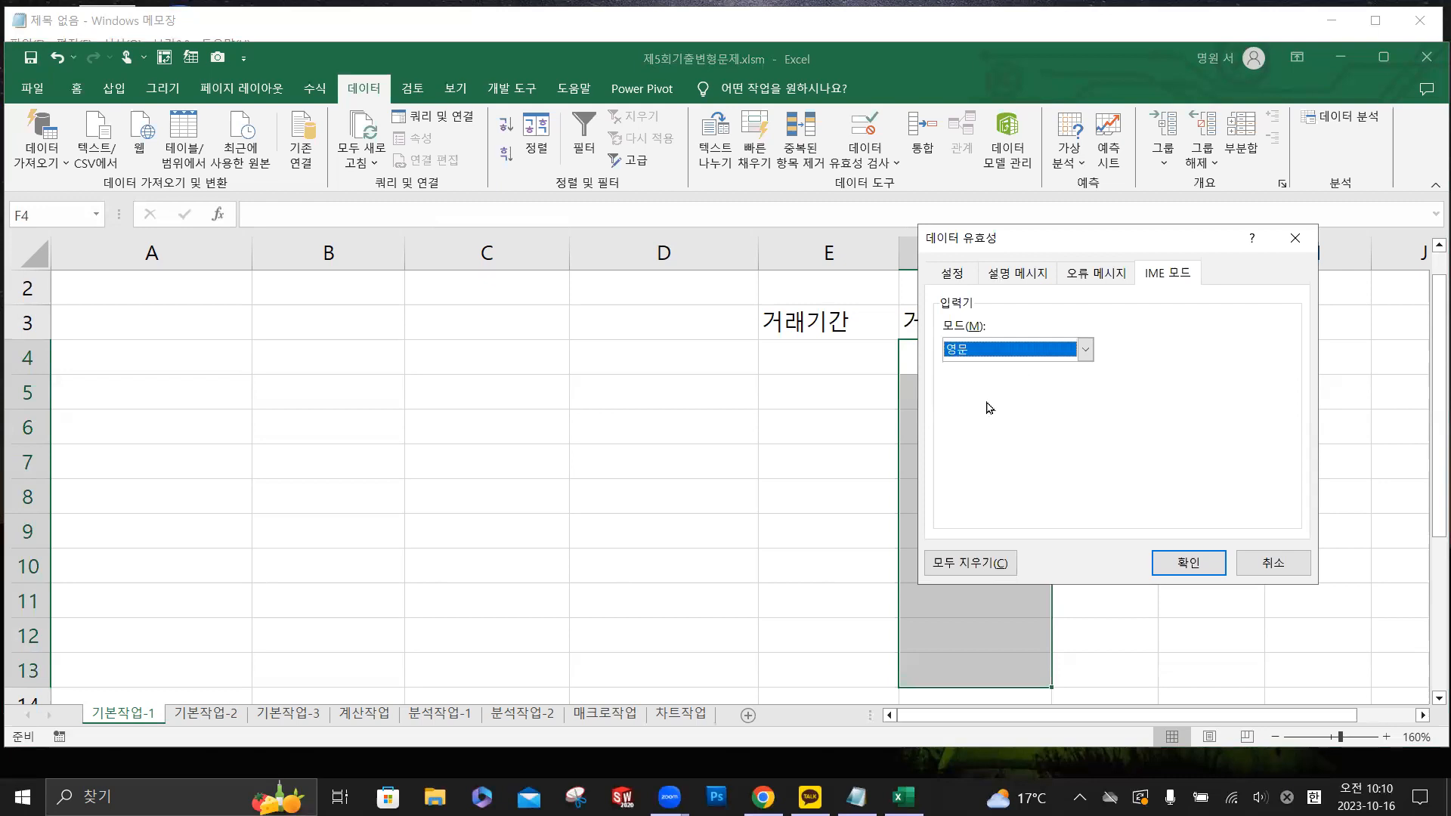
{"action": "left_click", "coordinate": [1189, 567]}
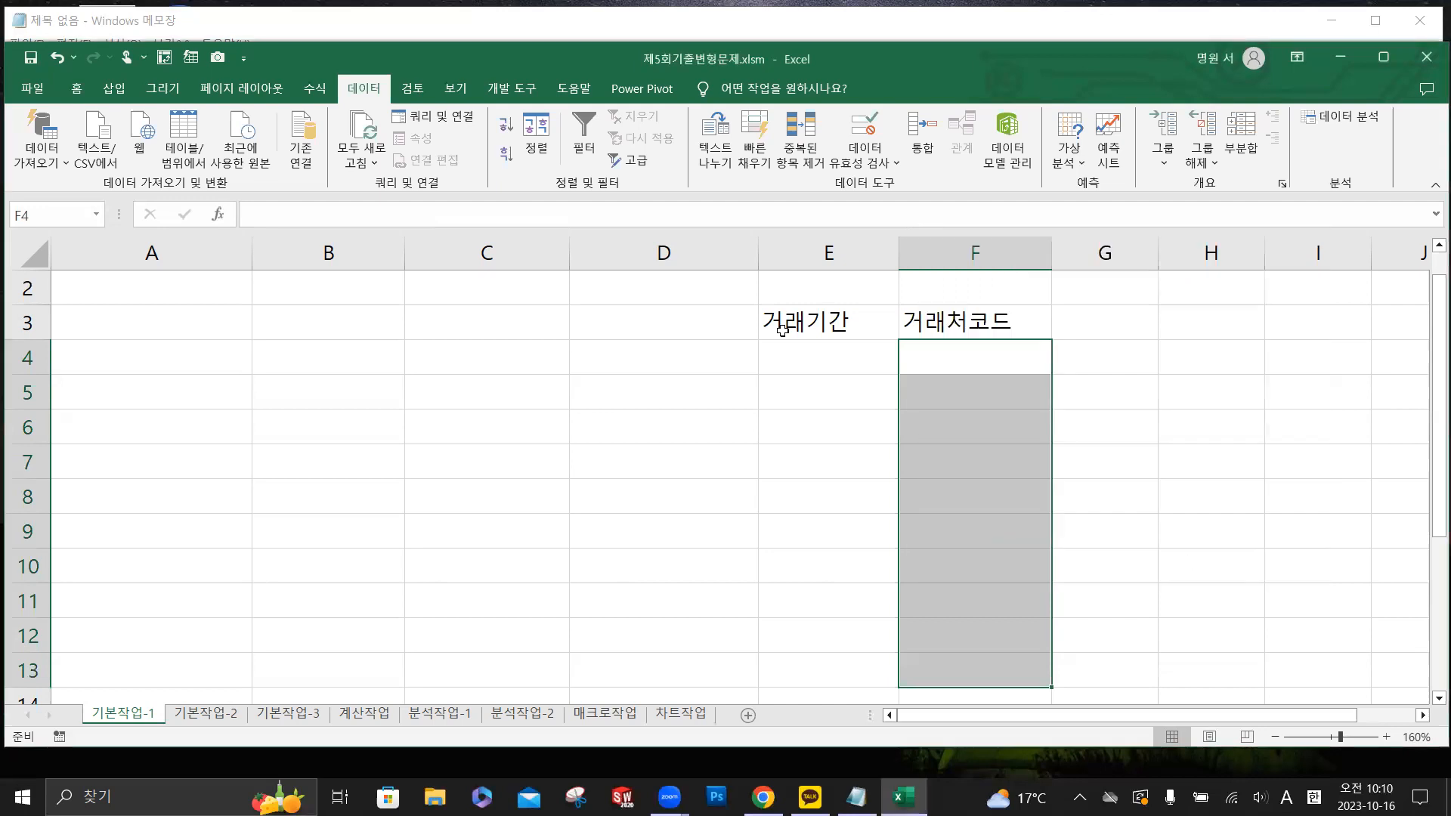
- Enter 1년 in cell E4 and the code SG-001 in cell F4
{"action": "left_click", "coordinate": [814, 365]}
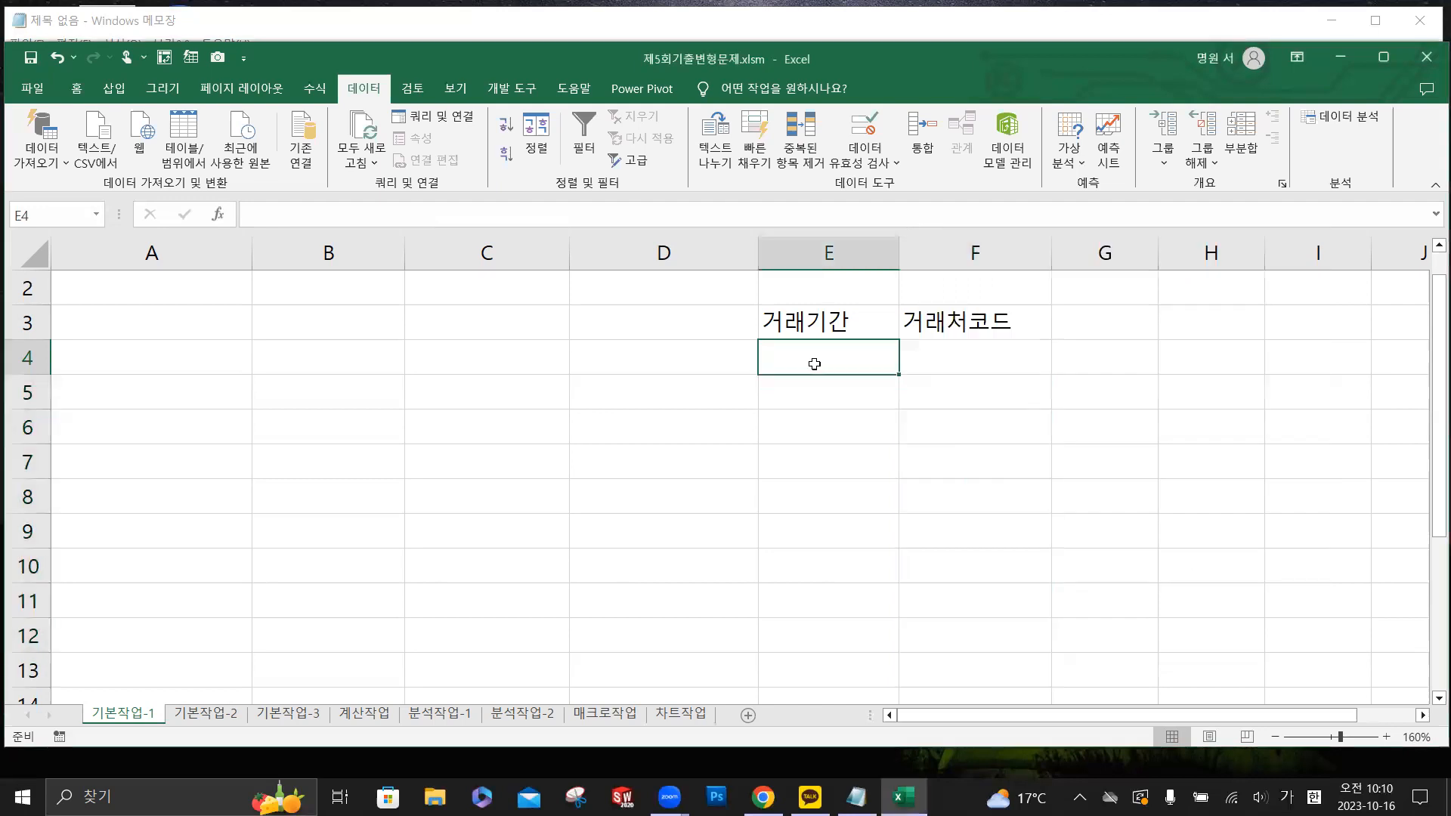
{"action": "type", "text": "1년"}
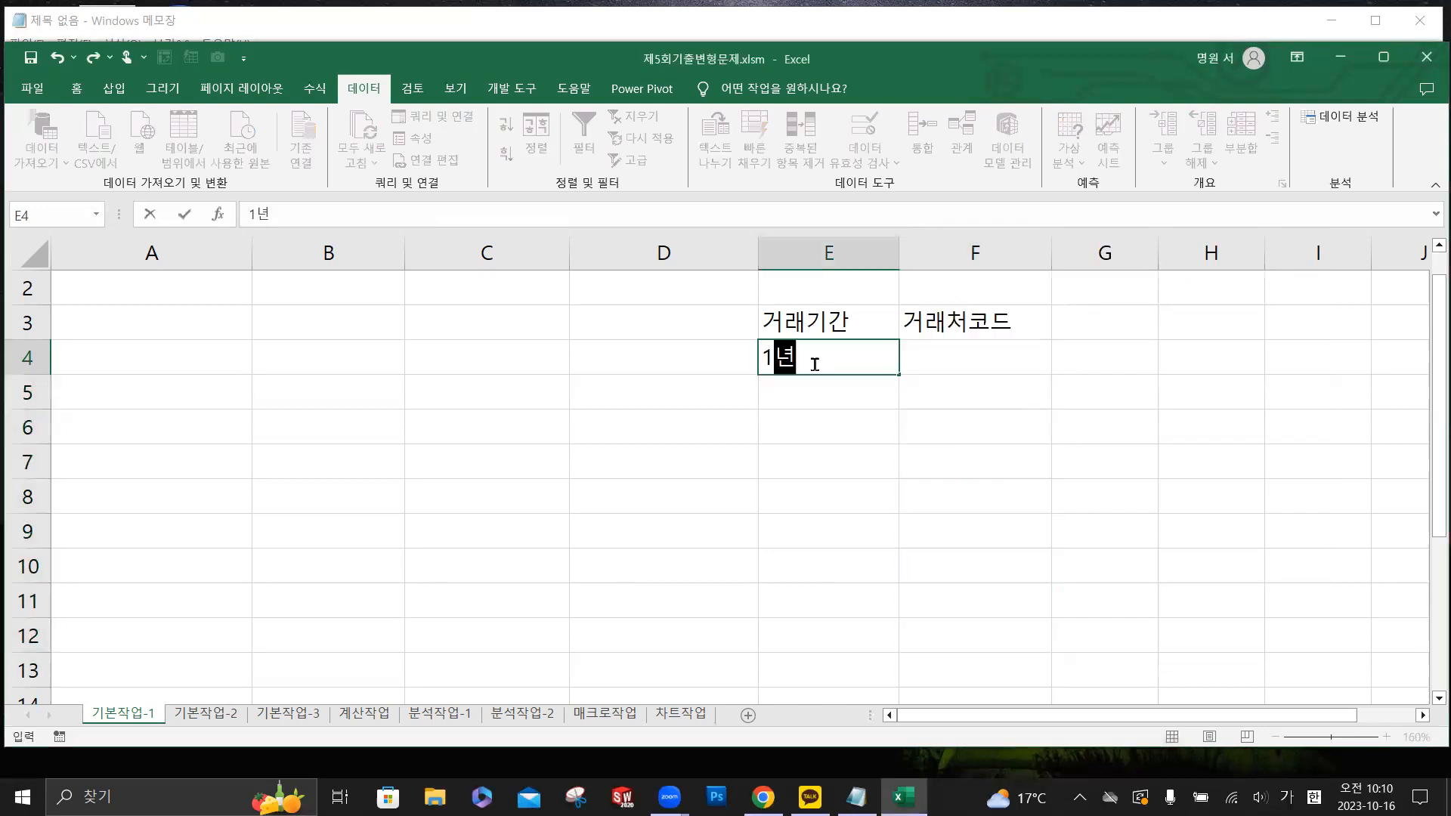
{"action": "key", "text": "Return"}
{"action": "key", "text": "Tab"}
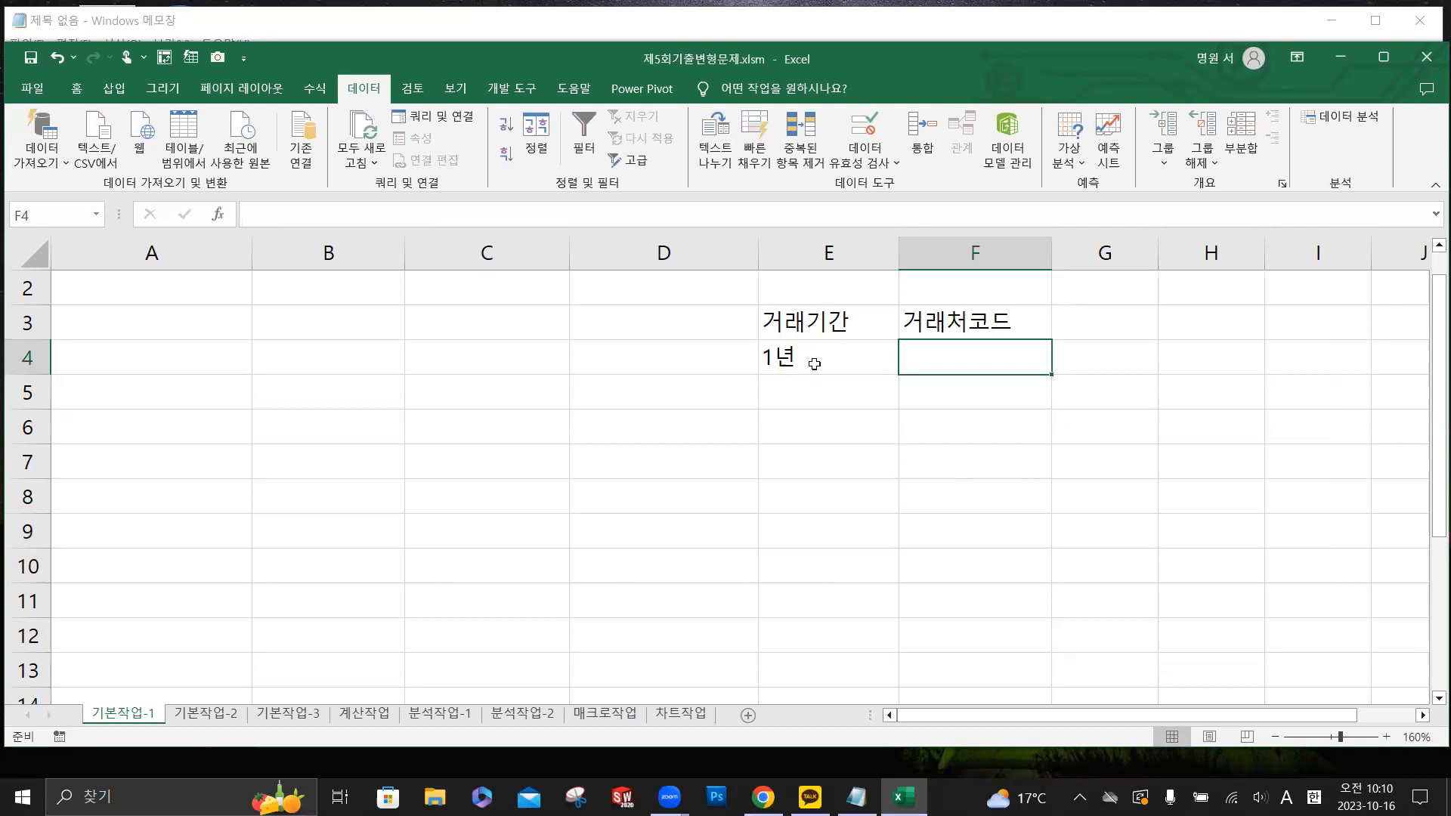
{"action": "type", "text": "SG"}
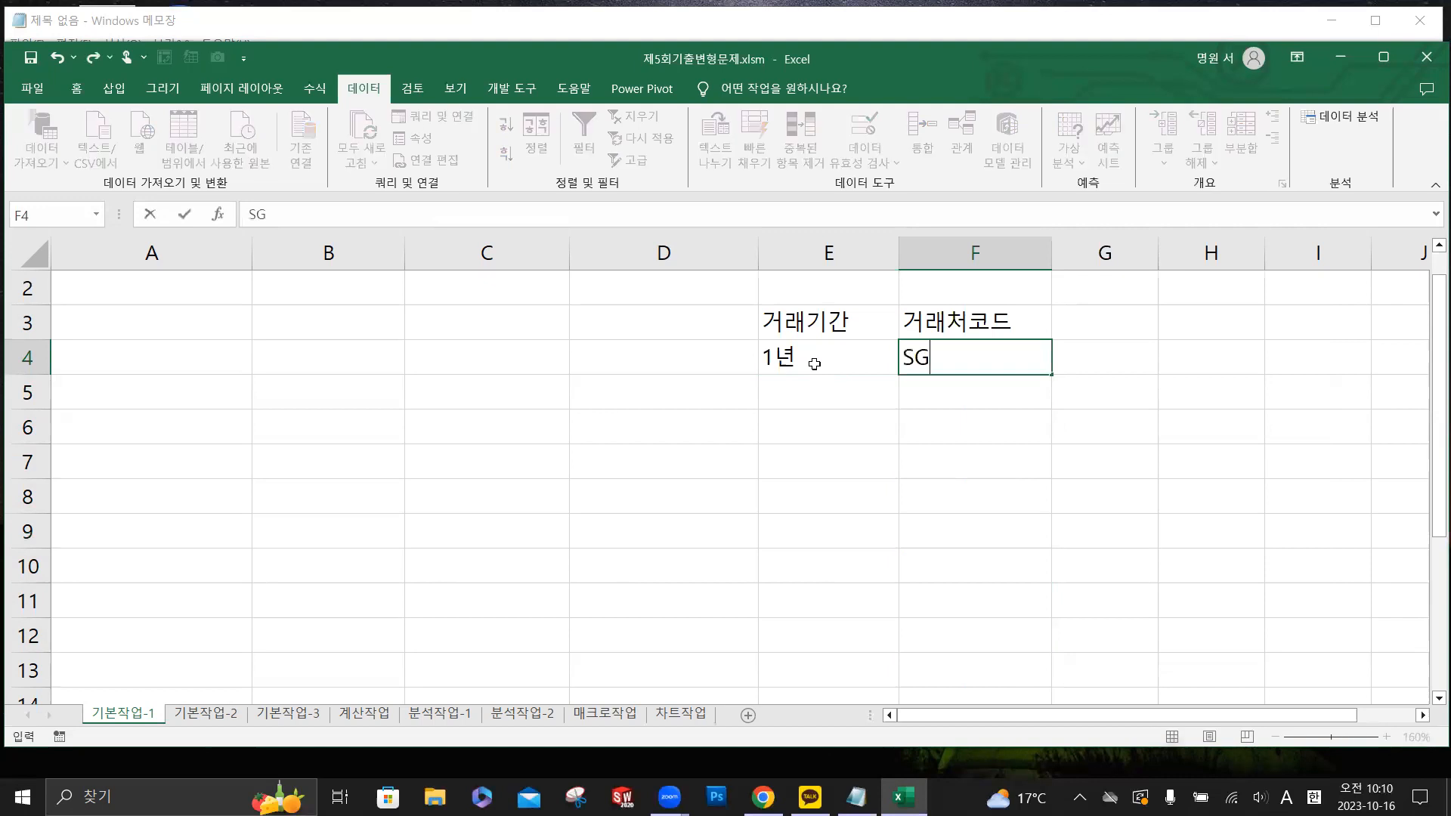
{"action": "type", "text": "-001"}
- Enter 5년 in cell E5 and the code SG-002 in cell F5
{"action": "left_click", "coordinate": [809, 391]}
{"action": "type", "text": "5"}
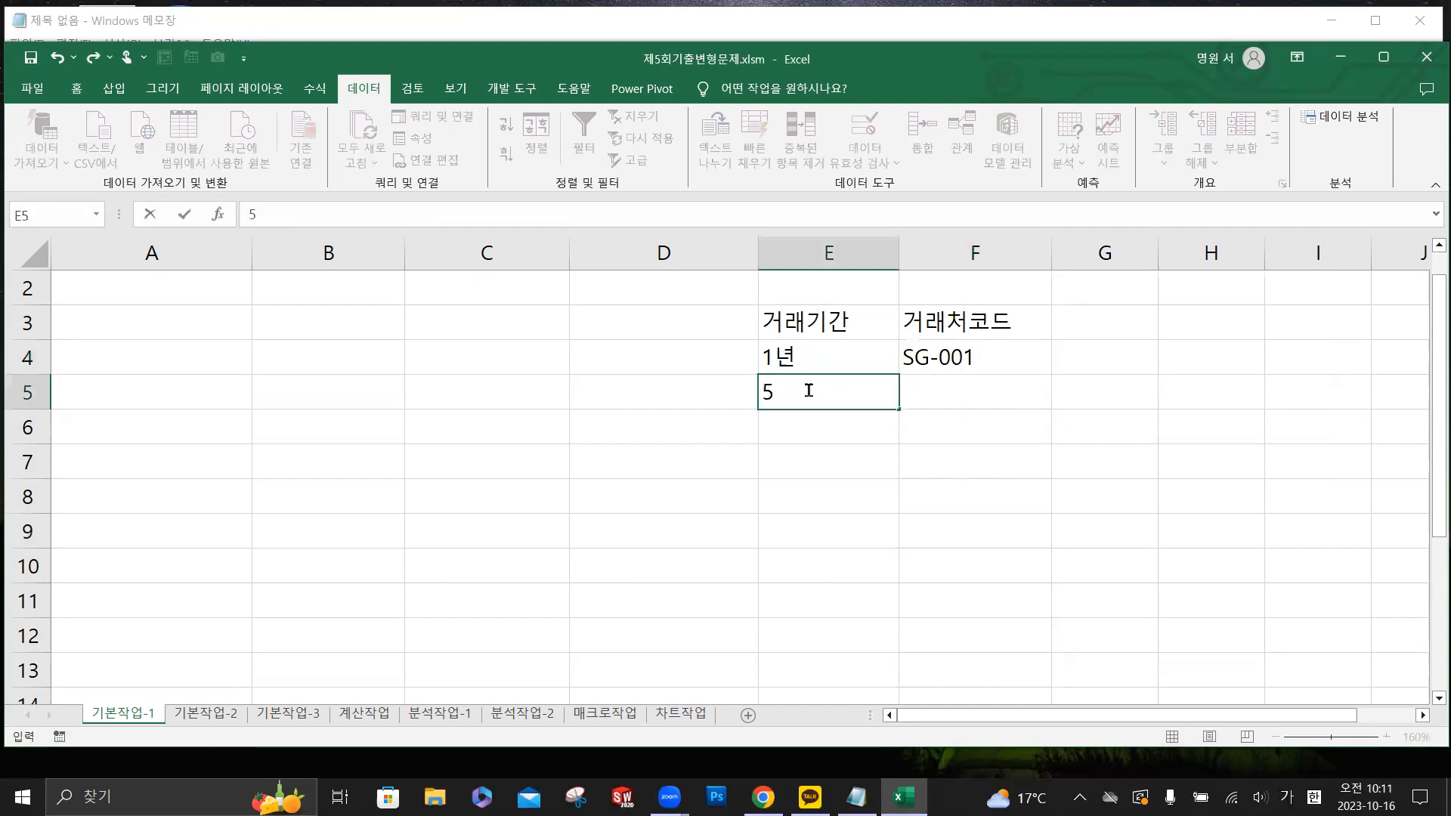
{"action": "type", "text": "년"}
{"action": "key", "text": "Tab"}
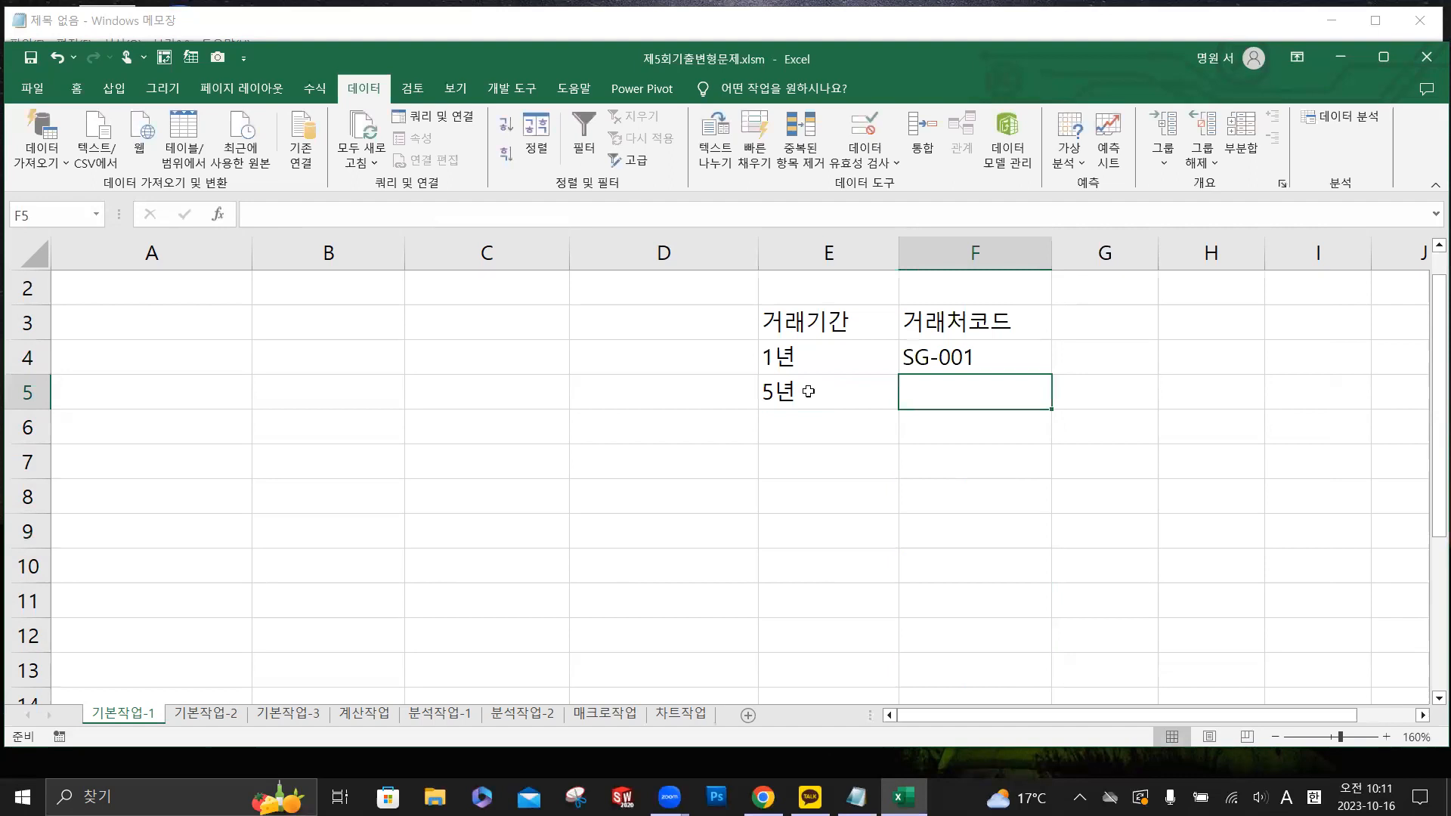
{"action": "type", "text": "SG"}
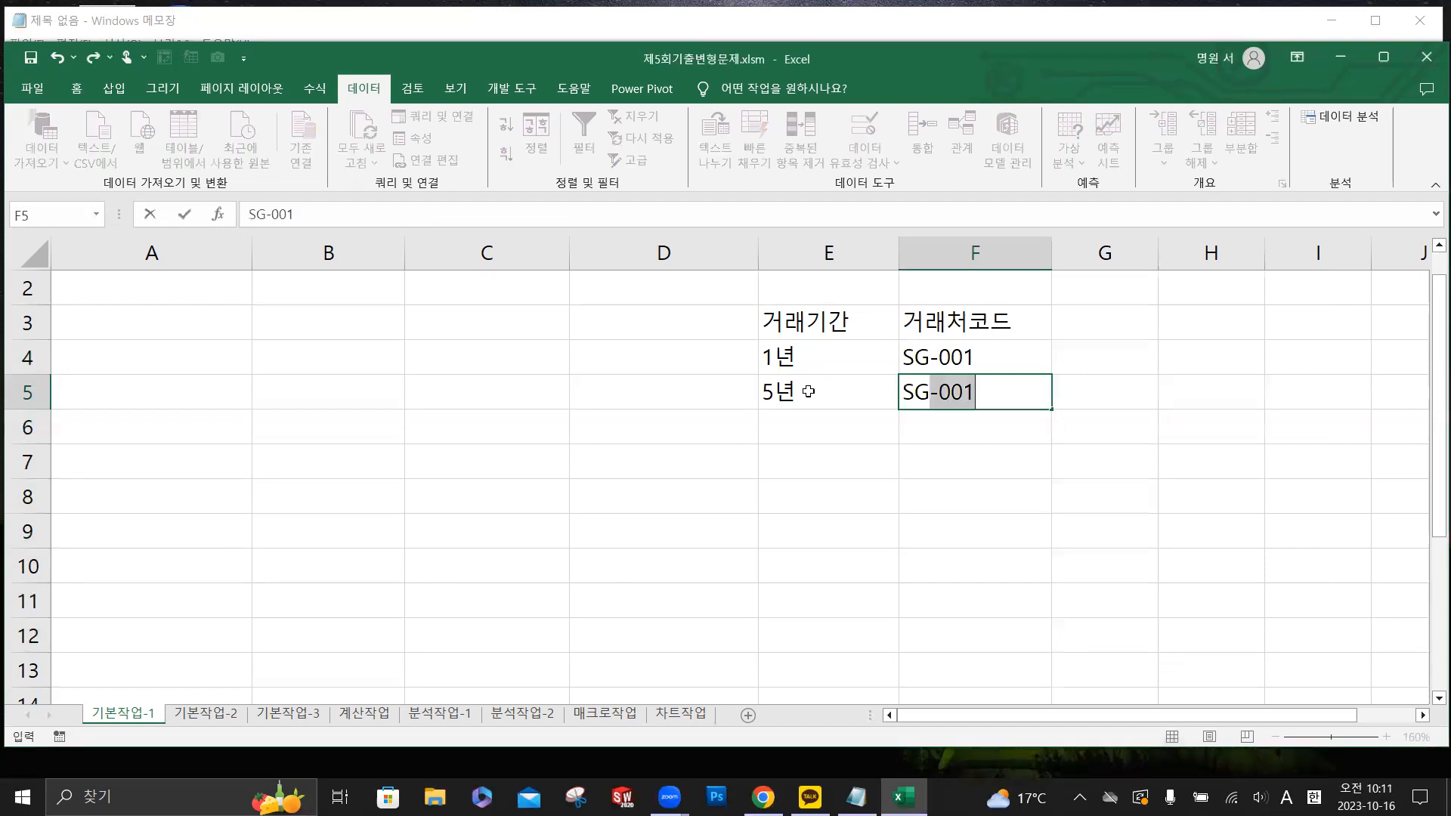
{"action": "type", "text": "-002"}
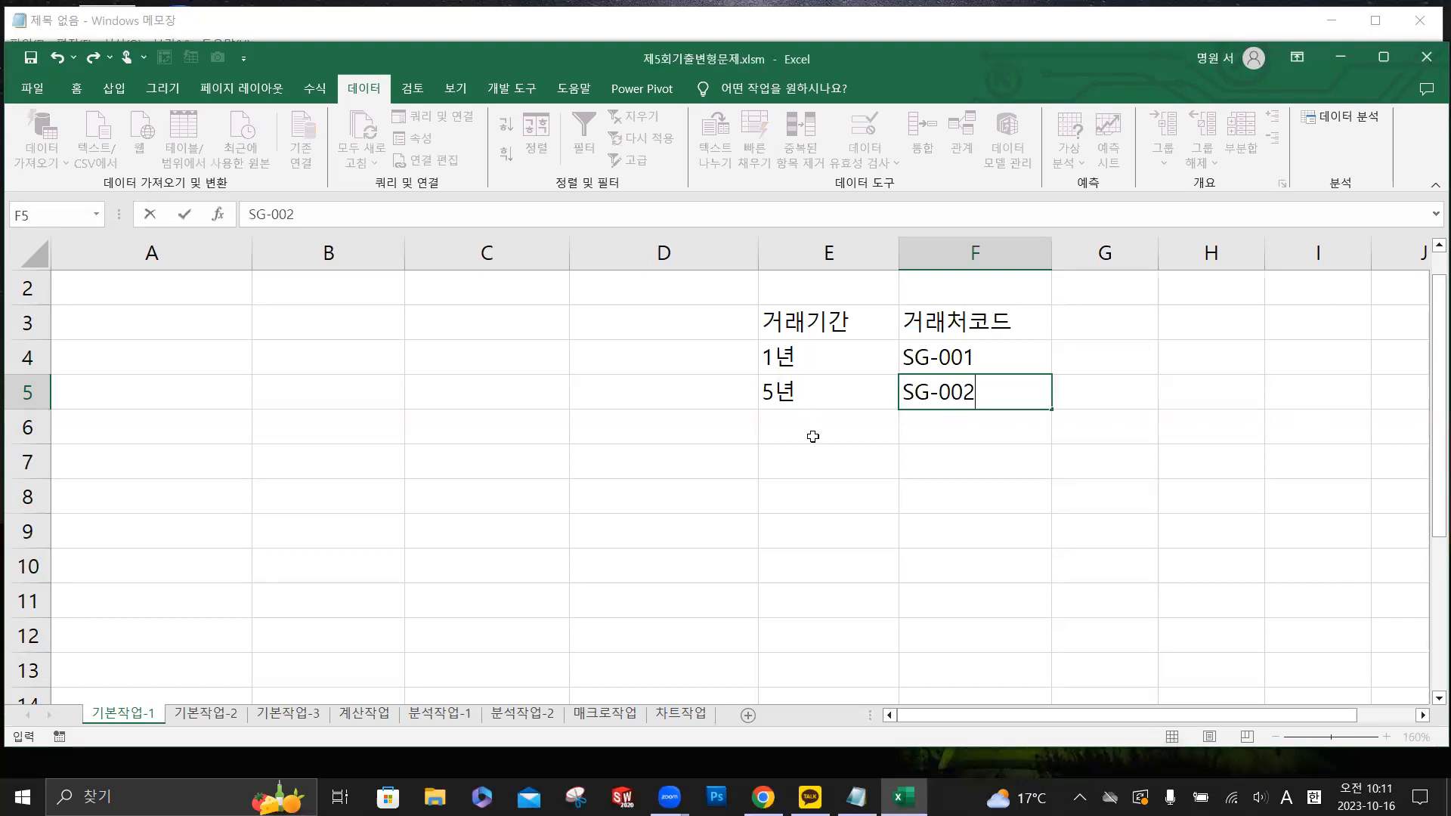
{"action": "left_click", "coordinate": [949, 436]}
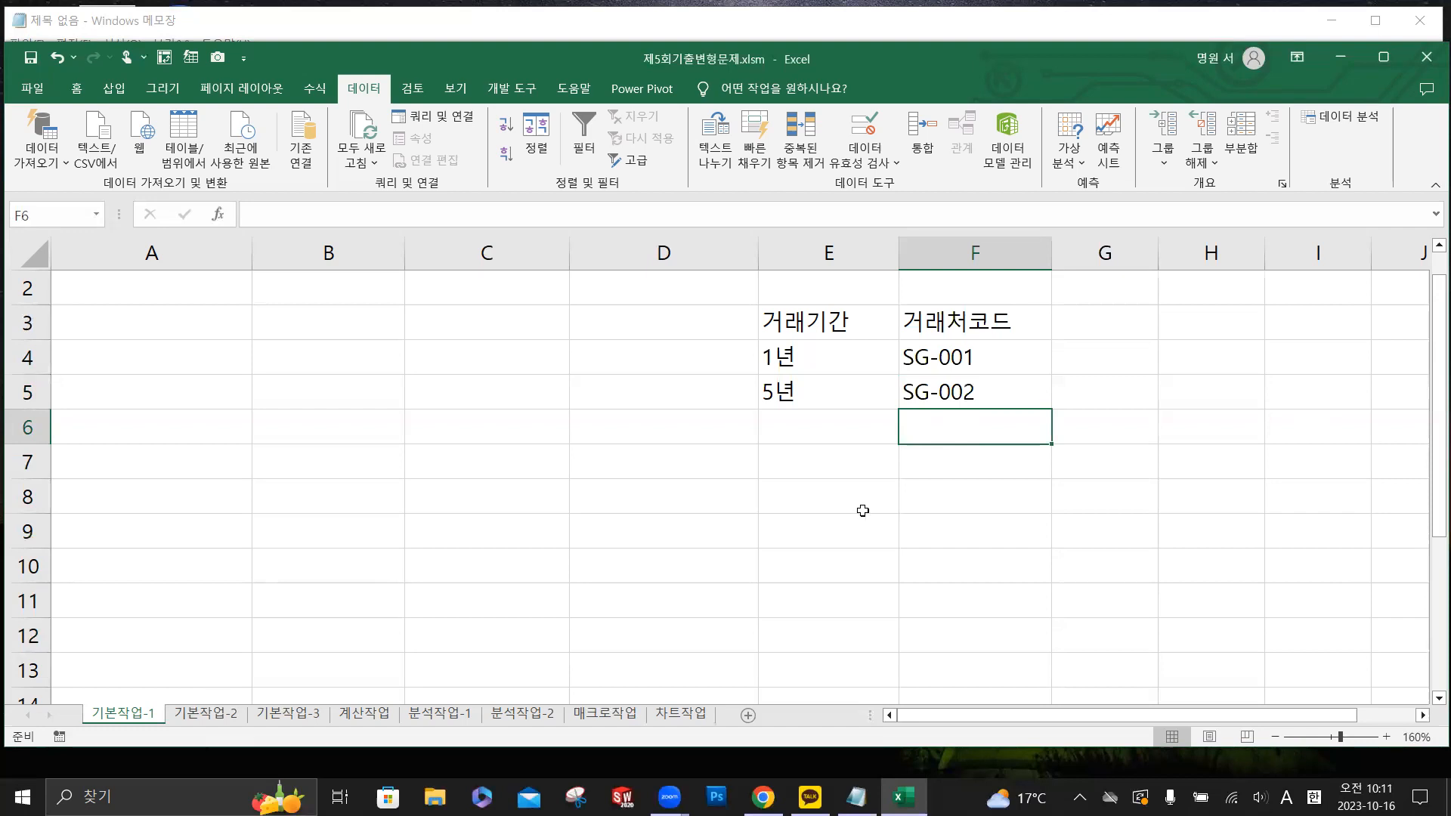
- Open the 기본작업-2 sheet and enlarge its view to 115%
{"action": "left_click", "coordinate": [208, 713]}
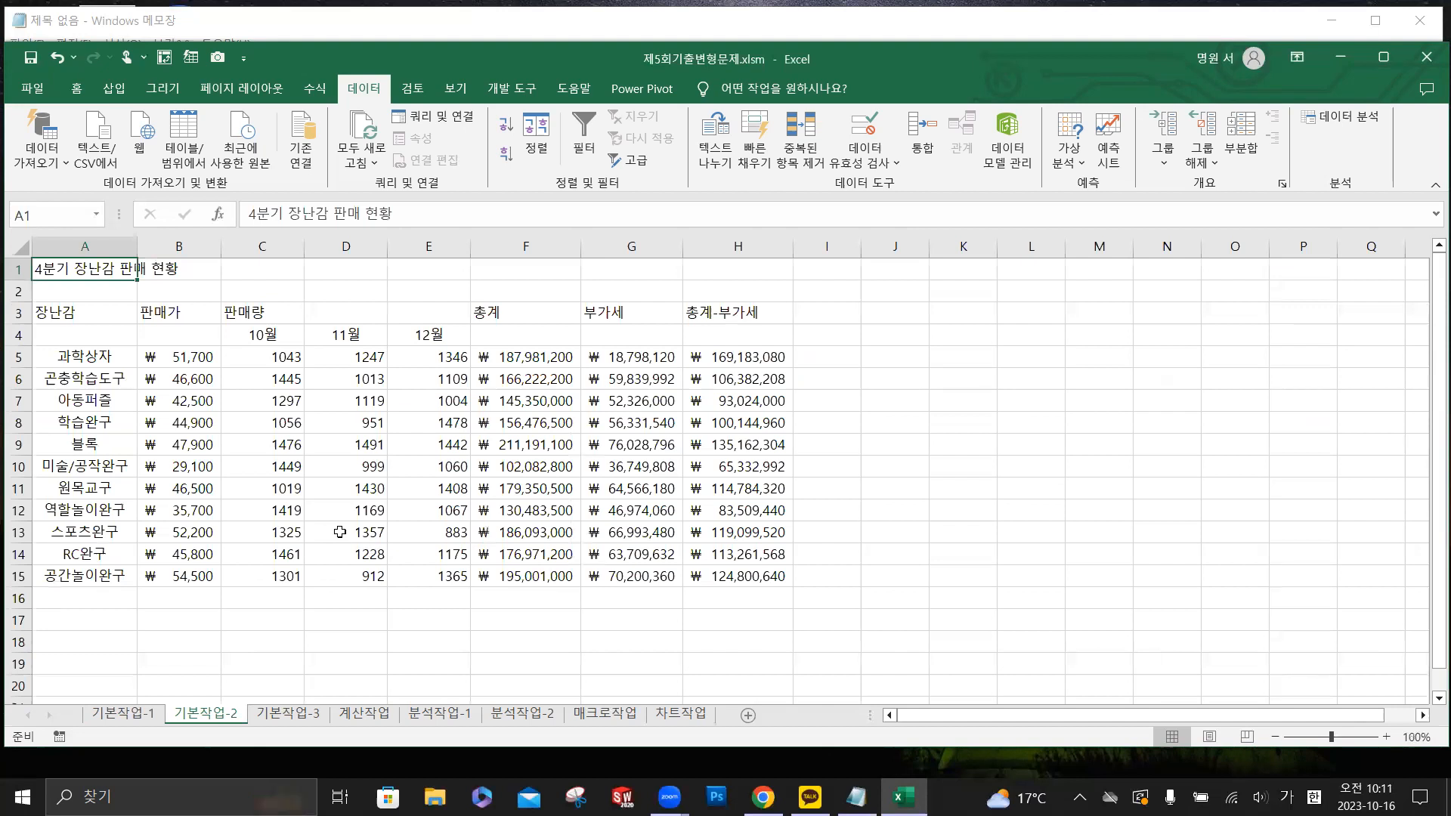
{"action": "scroll", "coordinate": [301, 509], "scroll_direction": "up", "scroll_amount": 1, "text": "ctrl"}
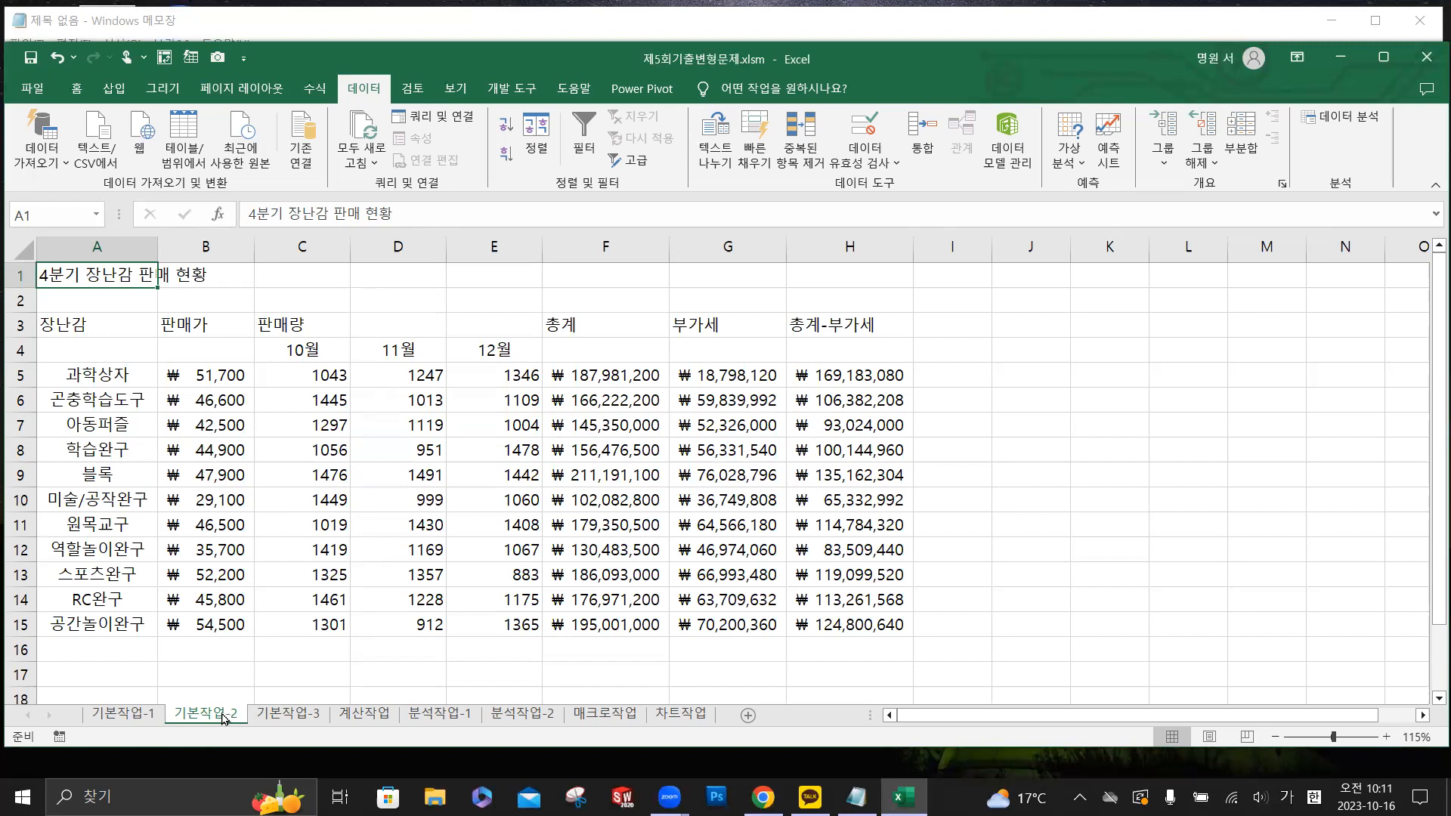
{"action": "key", "text": "ctrl"}
{"action": "key", "text": "ctrl"}
{"action": "key", "text": "ctrl"}
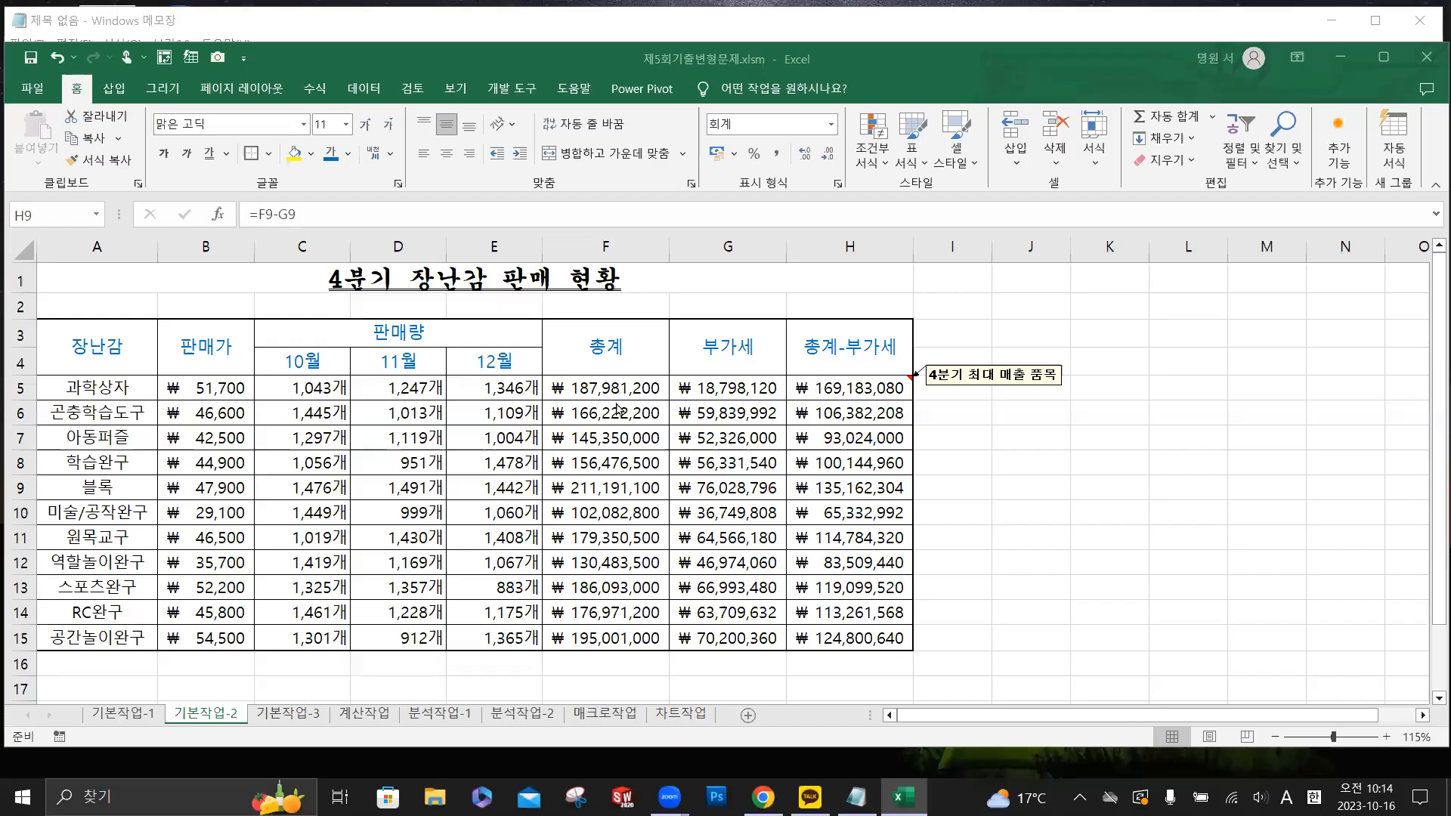
{"action": "key", "text": "Hangul"}
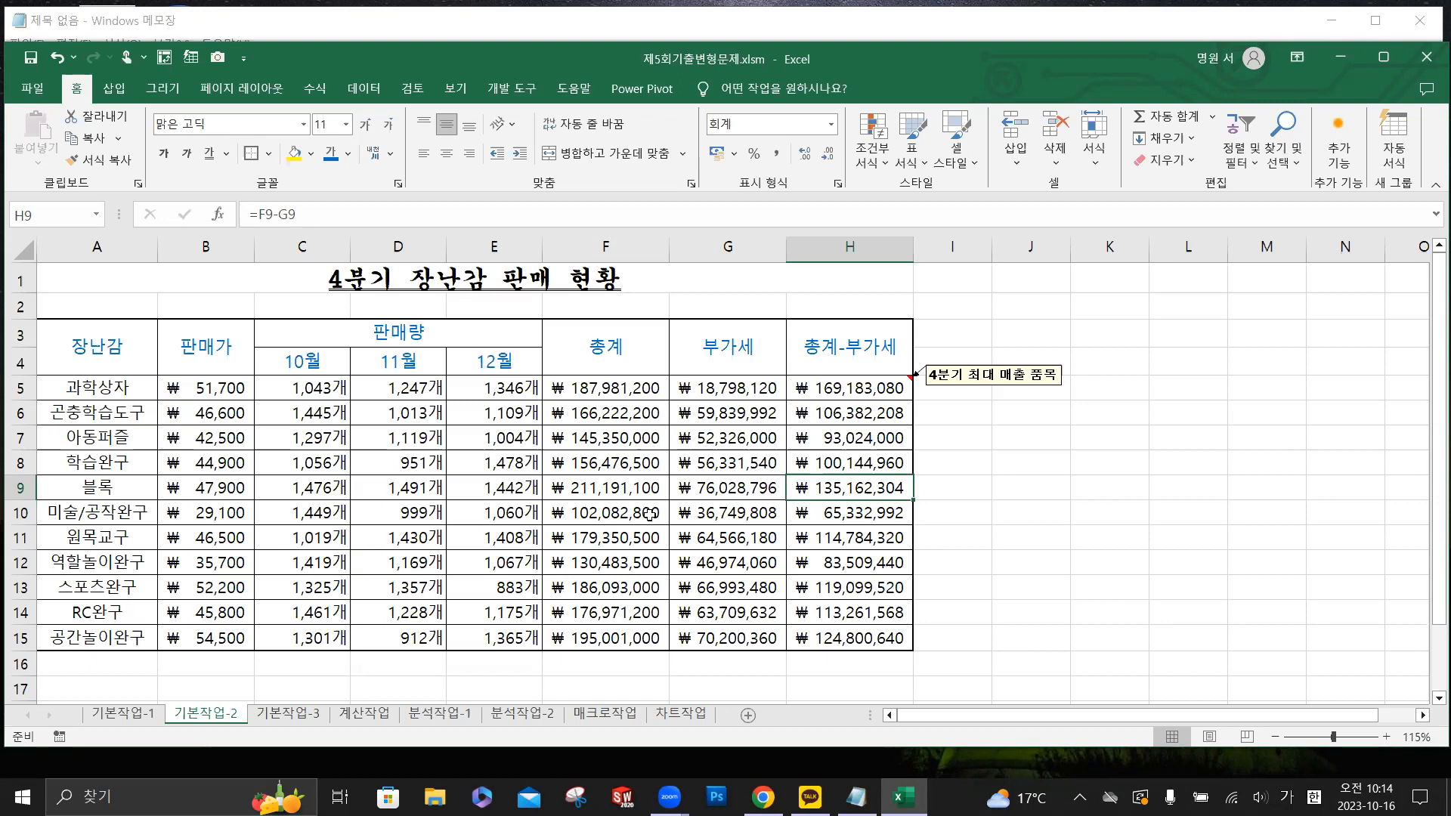
- Reset the title 4분기 장난감 판매 현황 to 맑은 고딕, size 11, without bold
{"action": "left_click_drag", "start_coordinate": [126, 280], "coordinate": [420, 460]}
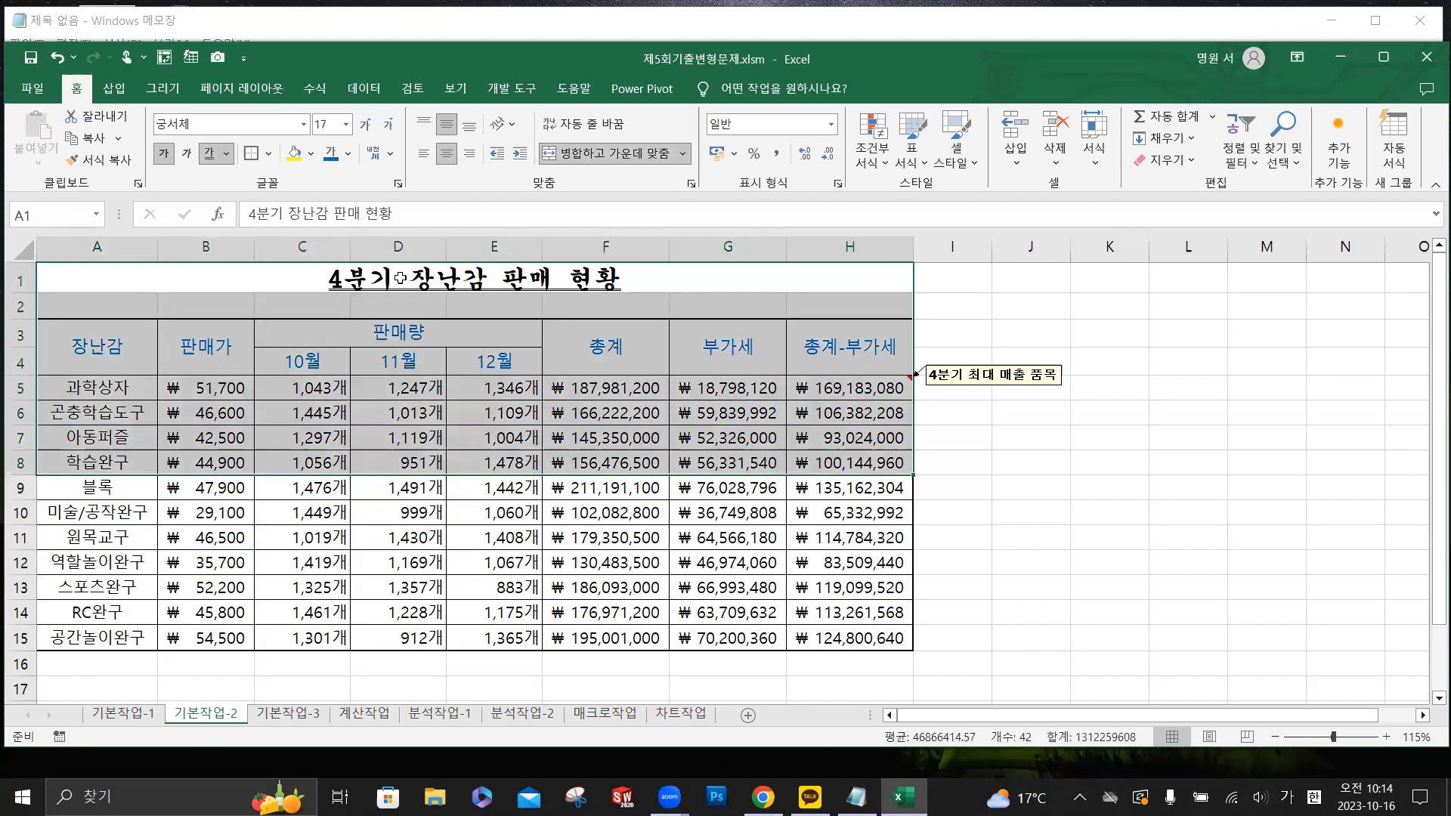
{"action": "left_click", "coordinate": [400, 278]}
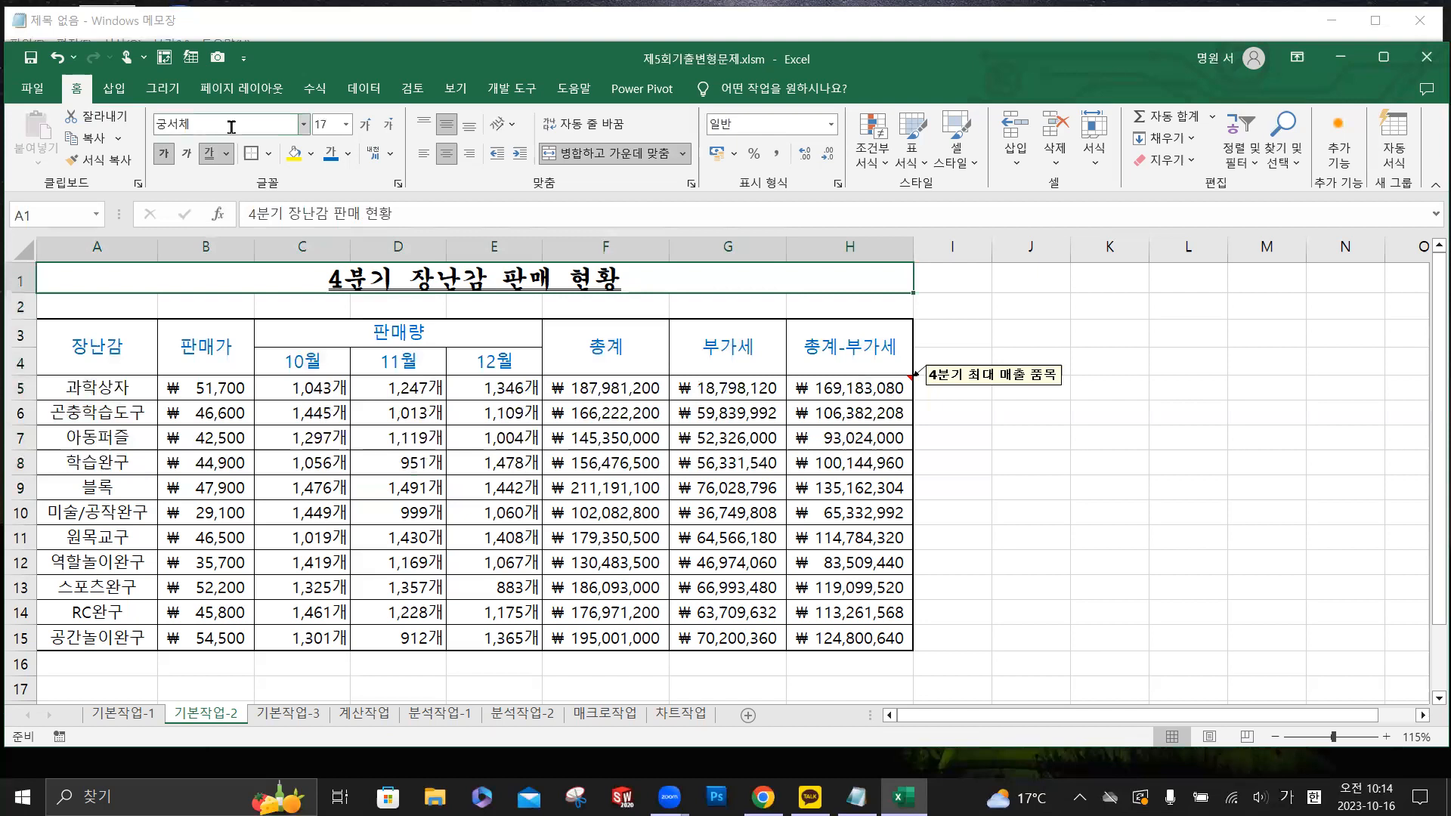
{"action": "left_click", "coordinate": [303, 125]}
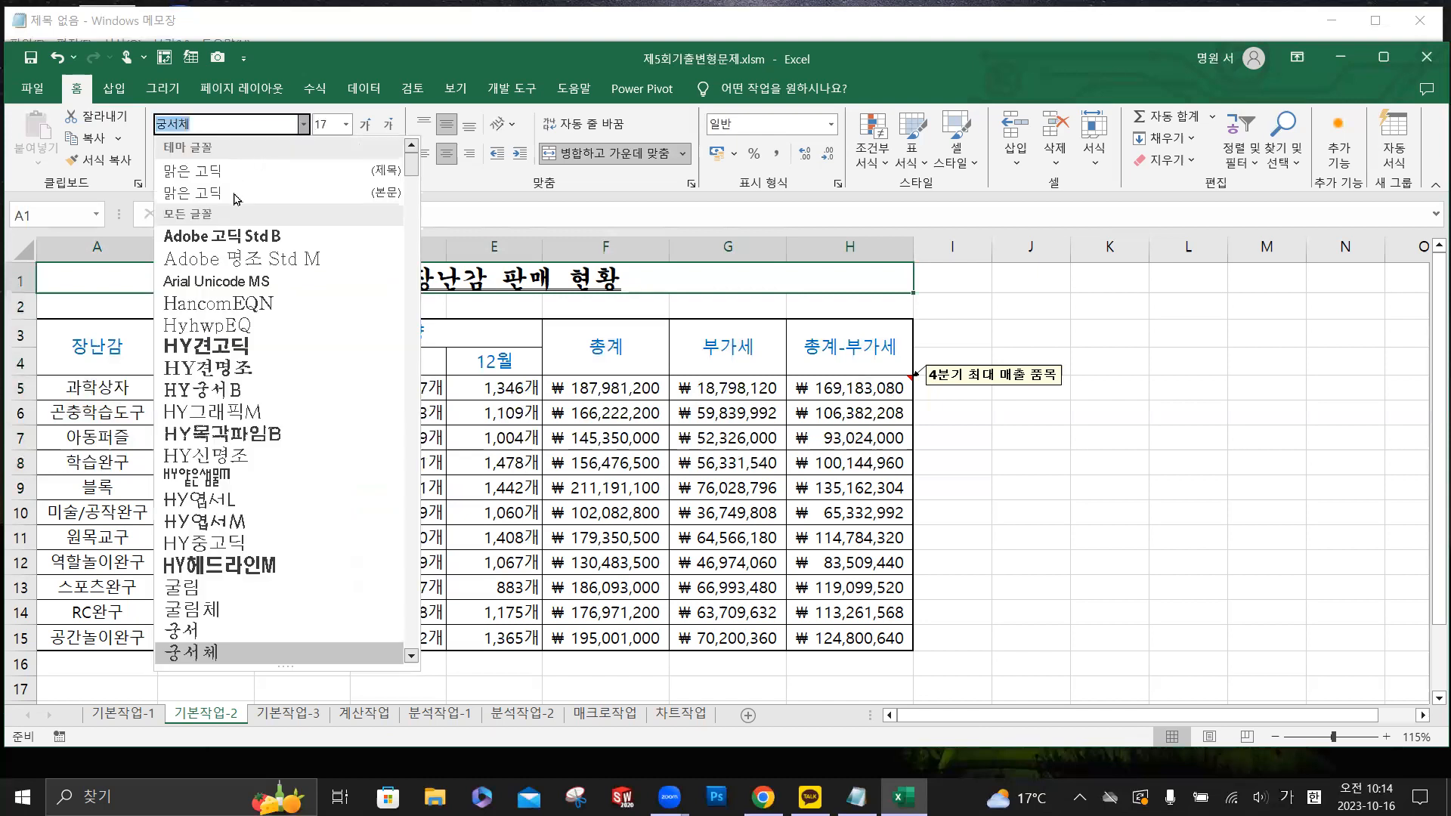
{"action": "left_click", "coordinate": [240, 177]}
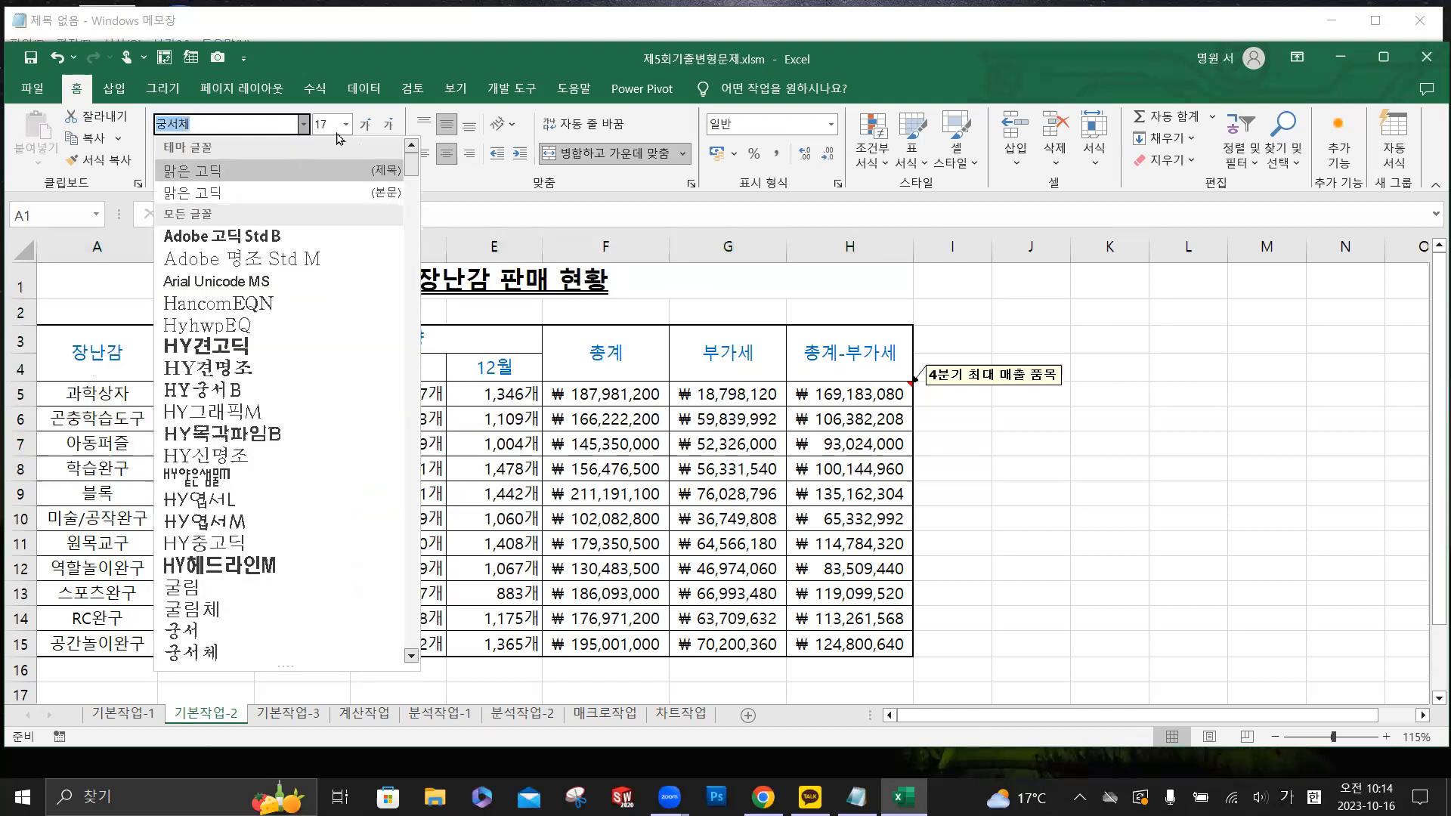
{"action": "left_click", "coordinate": [346, 126]}
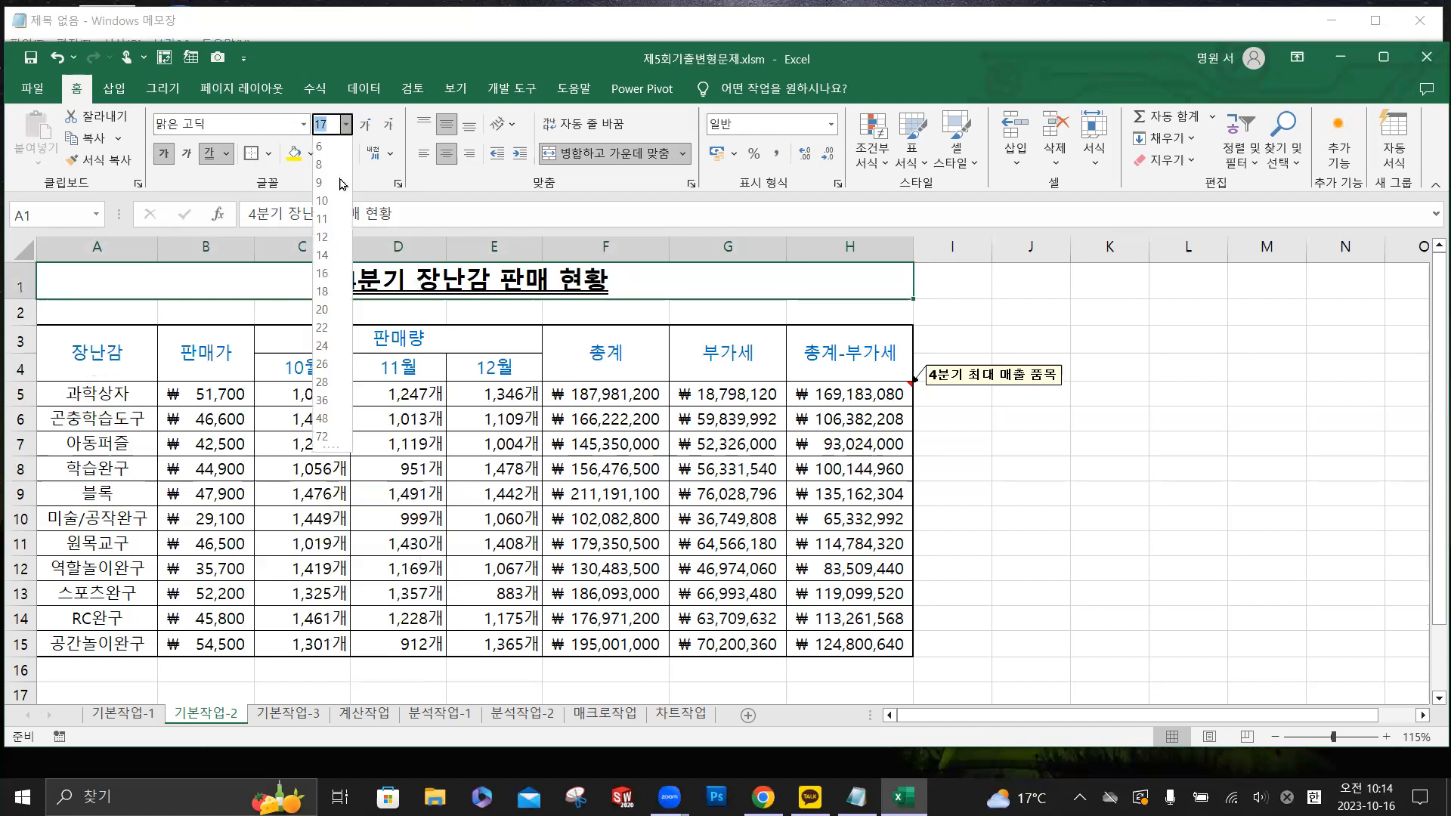
{"action": "left_click", "coordinate": [337, 218]}
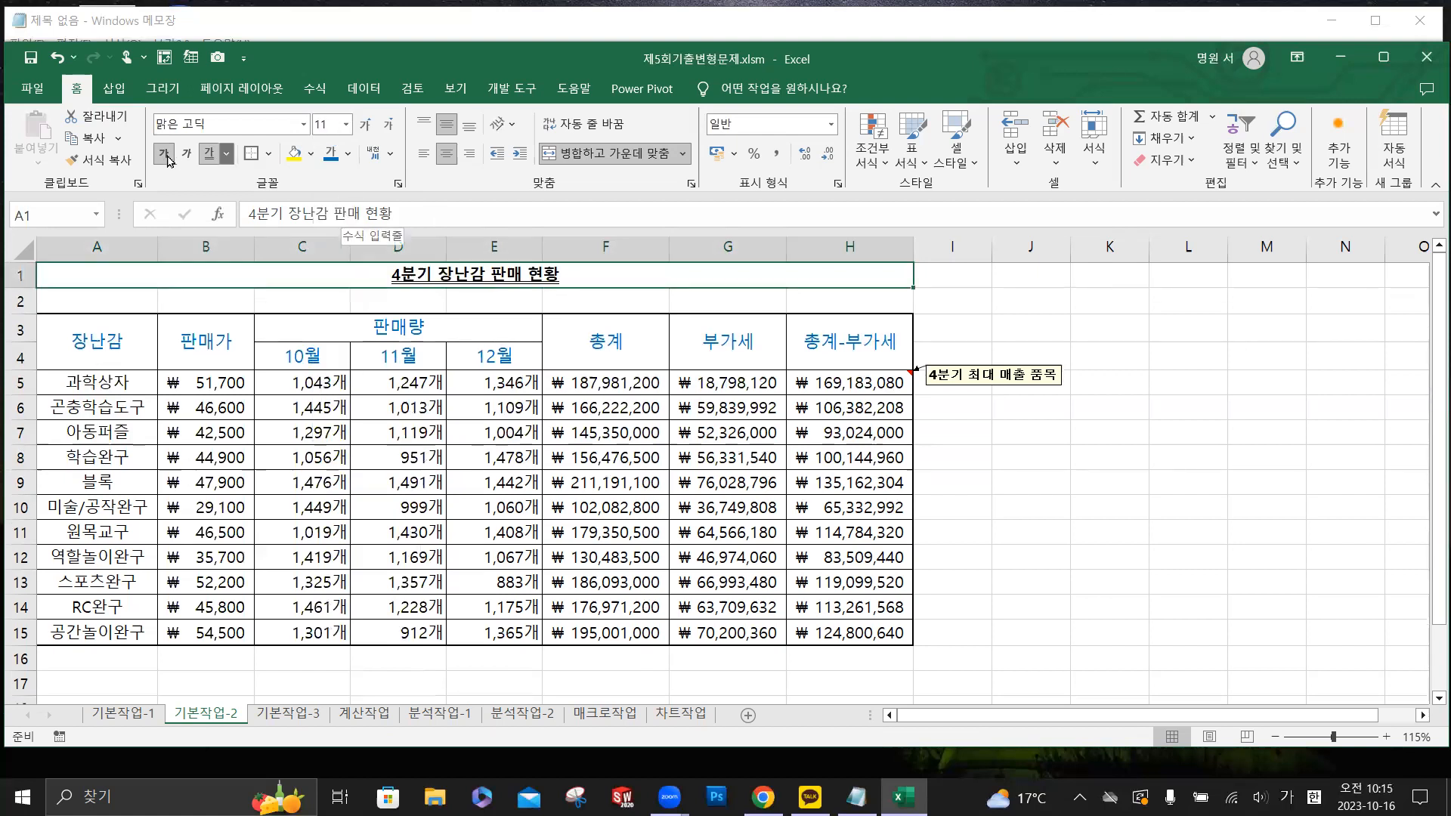
{"action": "left_click", "coordinate": [224, 162]}
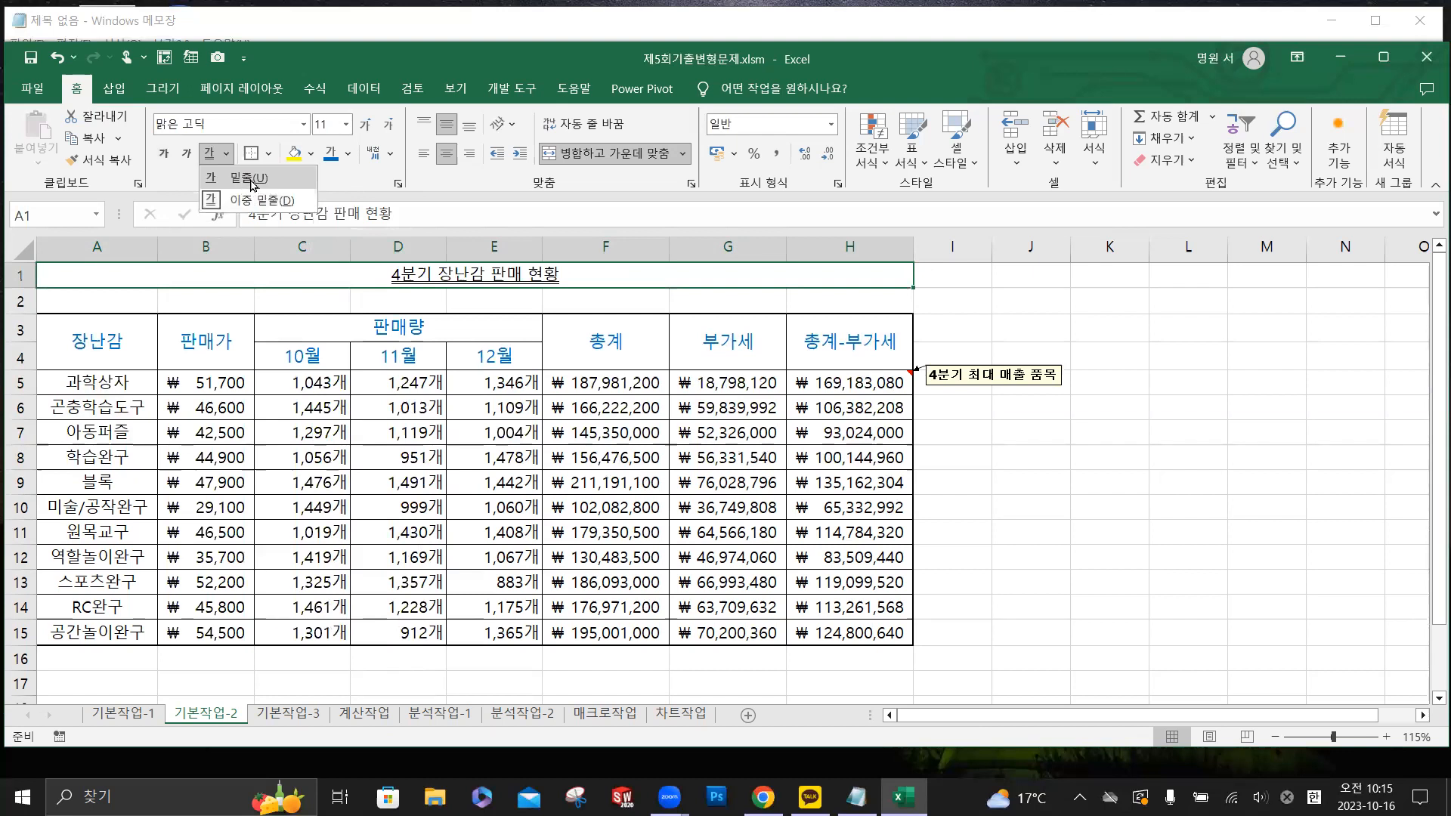
{"action": "left_click", "coordinate": [366, 344]}
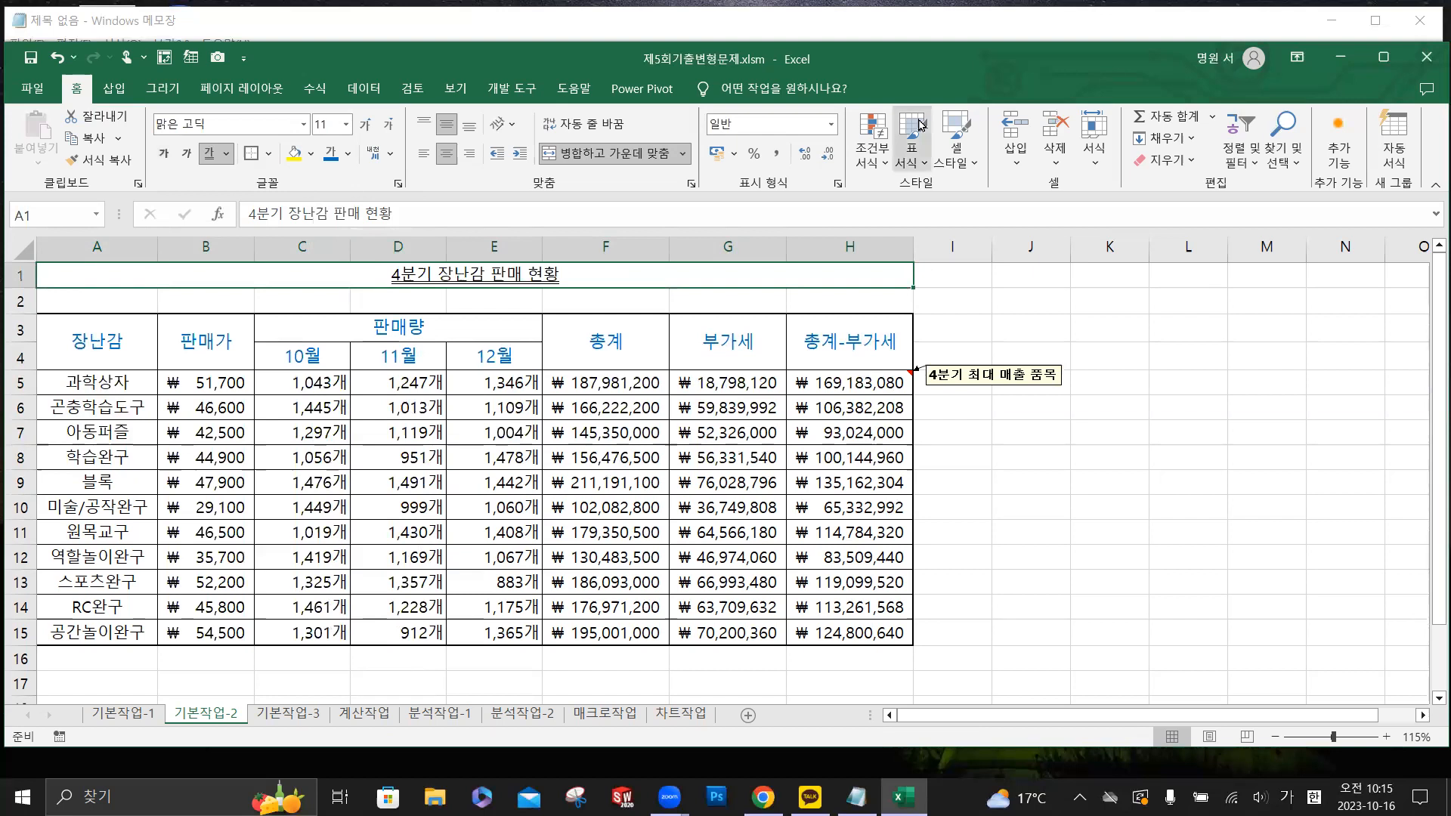
{"action": "left_click", "coordinate": [1003, 37]}
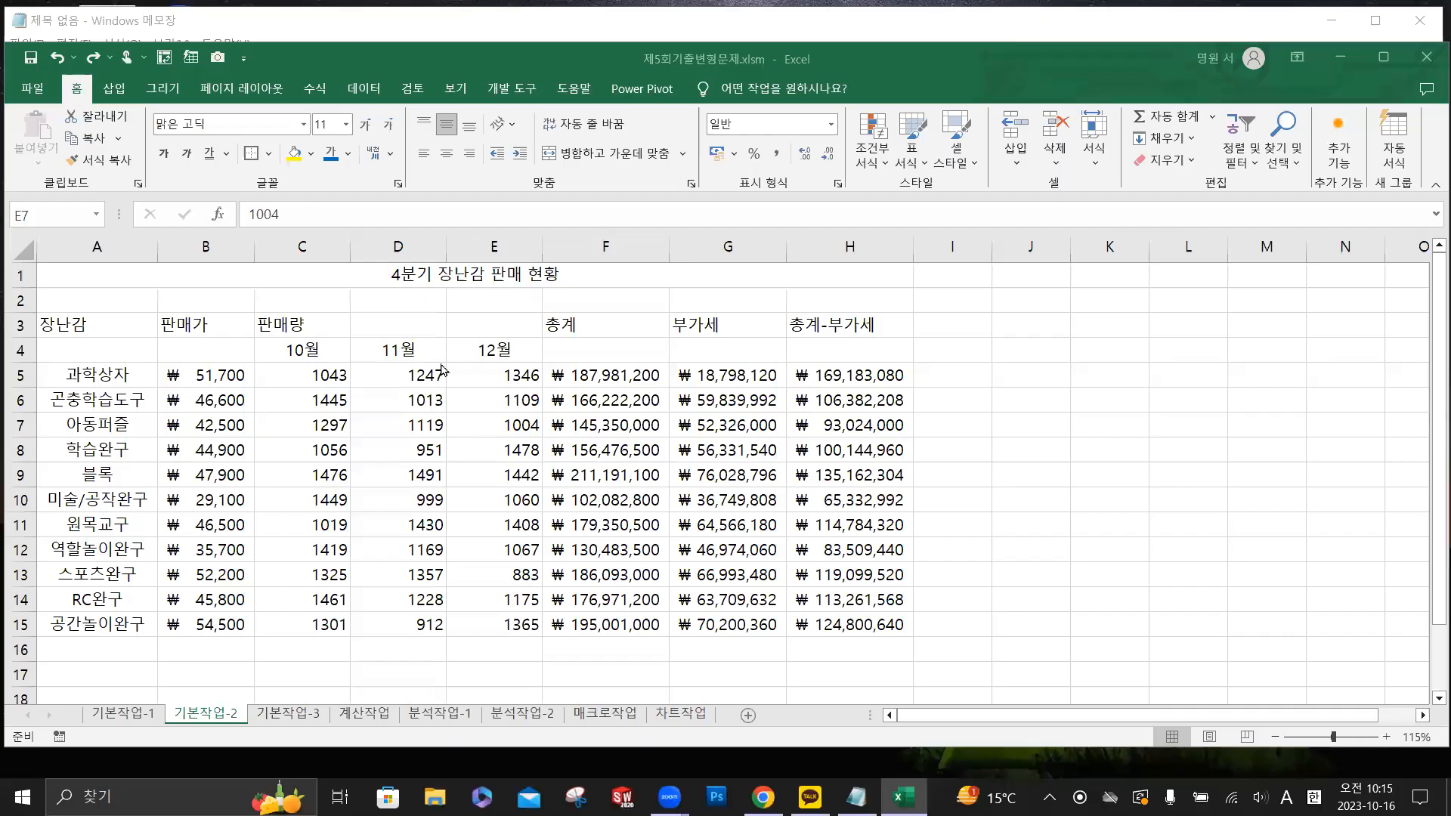
- Set the title 4분기 장난감 판매 현황 to the 궁서체 font at size 17
{"action": "left_click", "coordinate": [453, 432]}
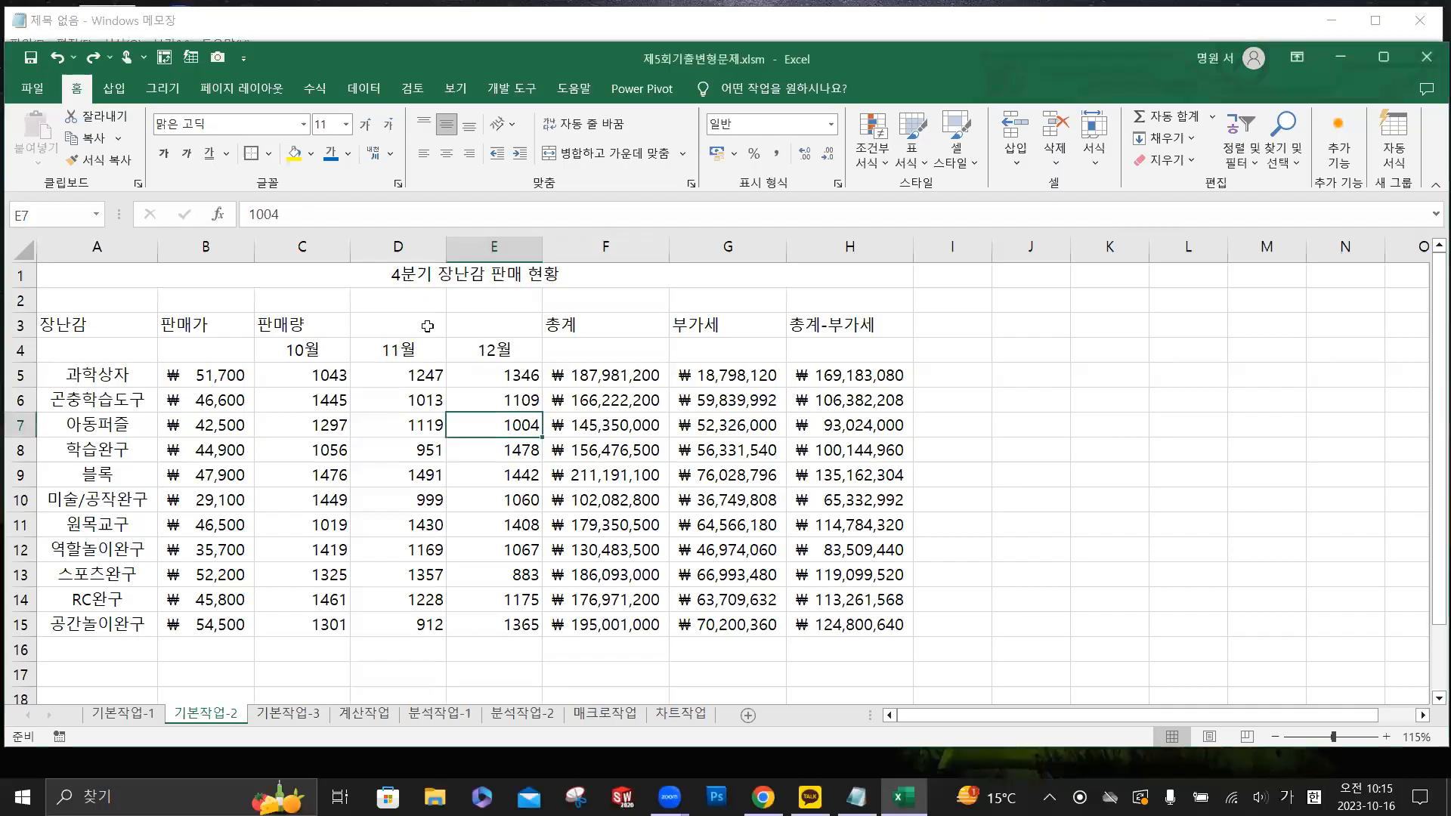
{"action": "left_click", "coordinate": [431, 278]}
{"action": "key", "text": "ctrl"}
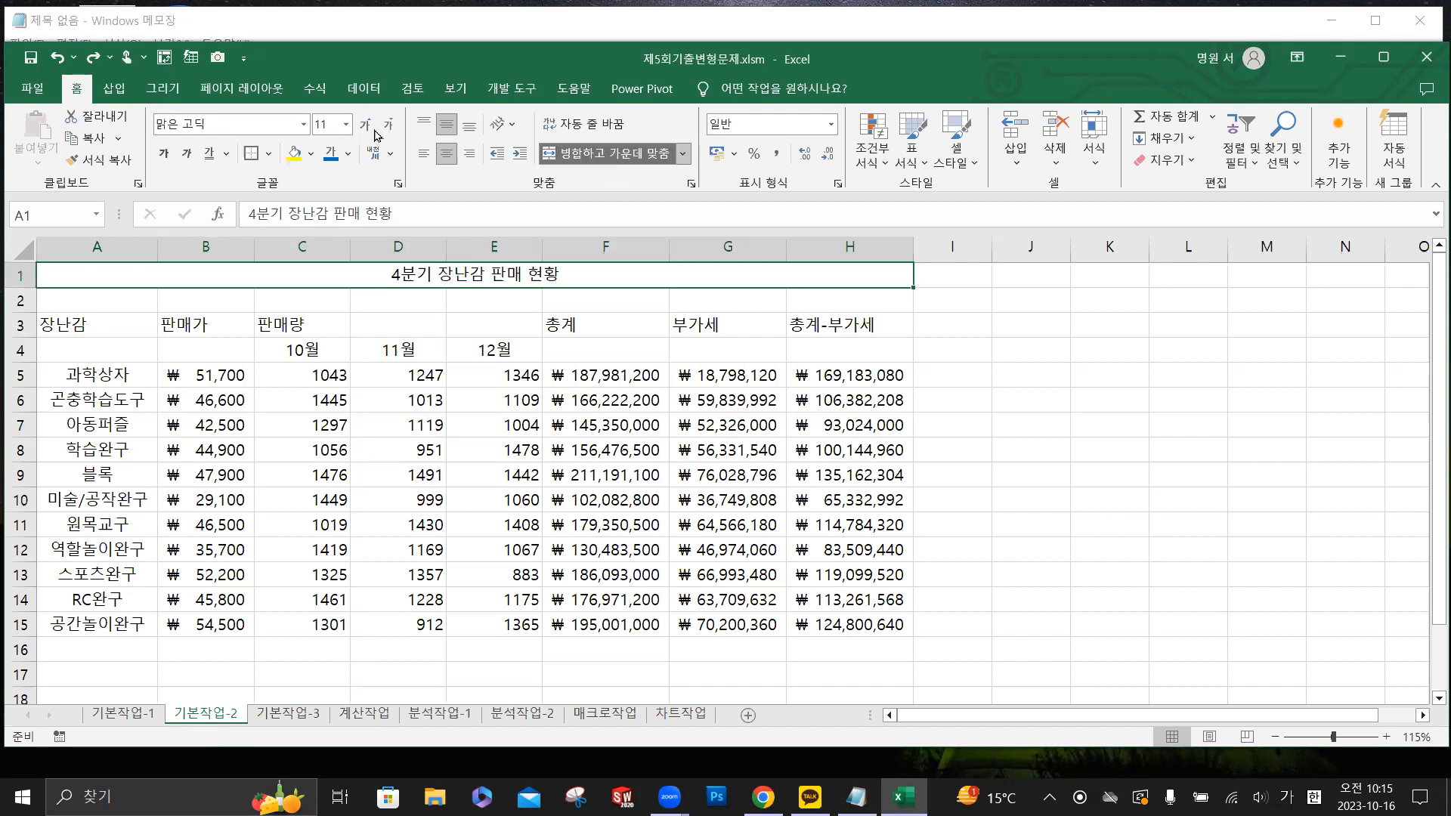
{"action": "left_click", "coordinate": [304, 124]}
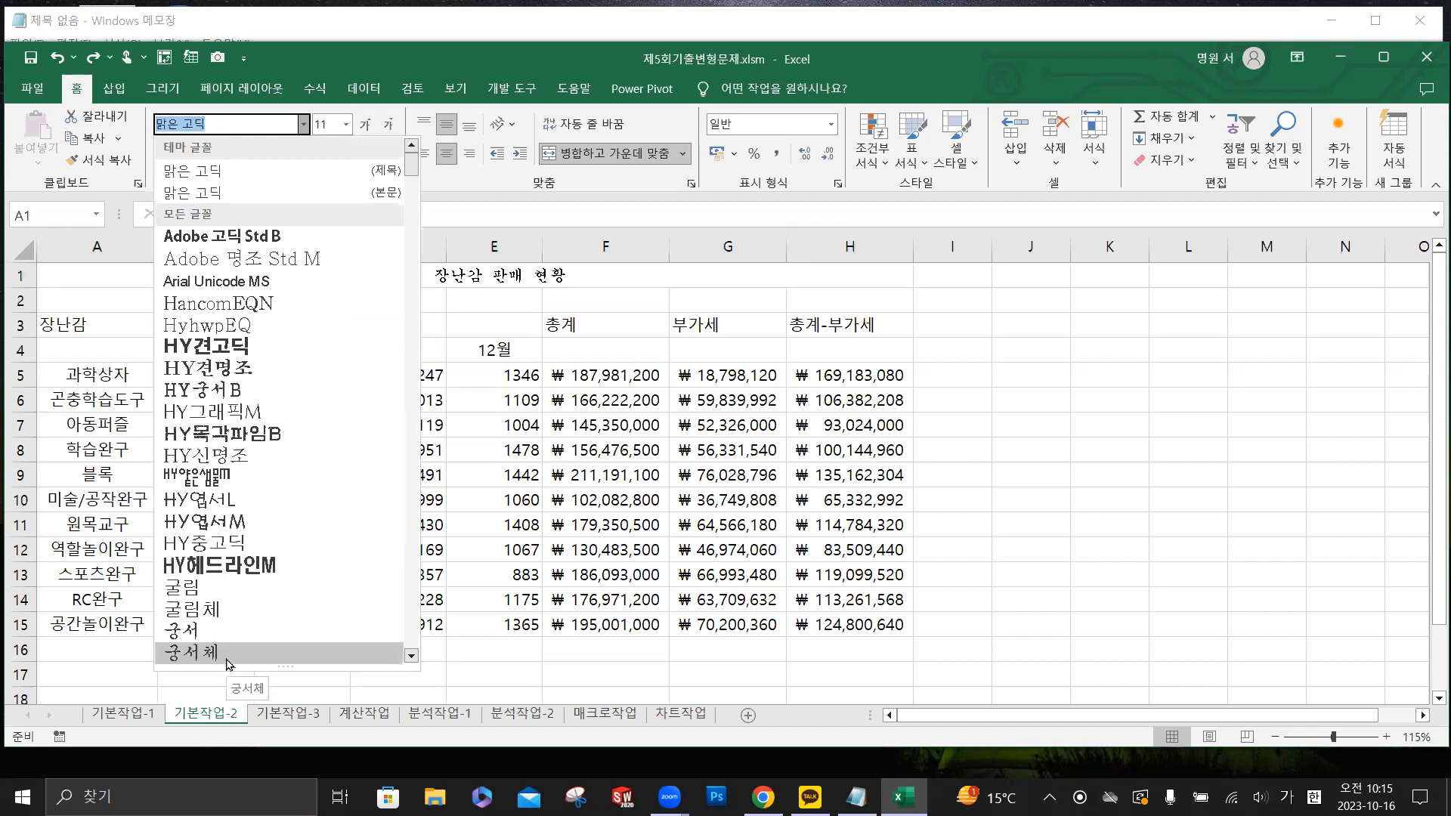
{"action": "left_click", "coordinate": [193, 652]}
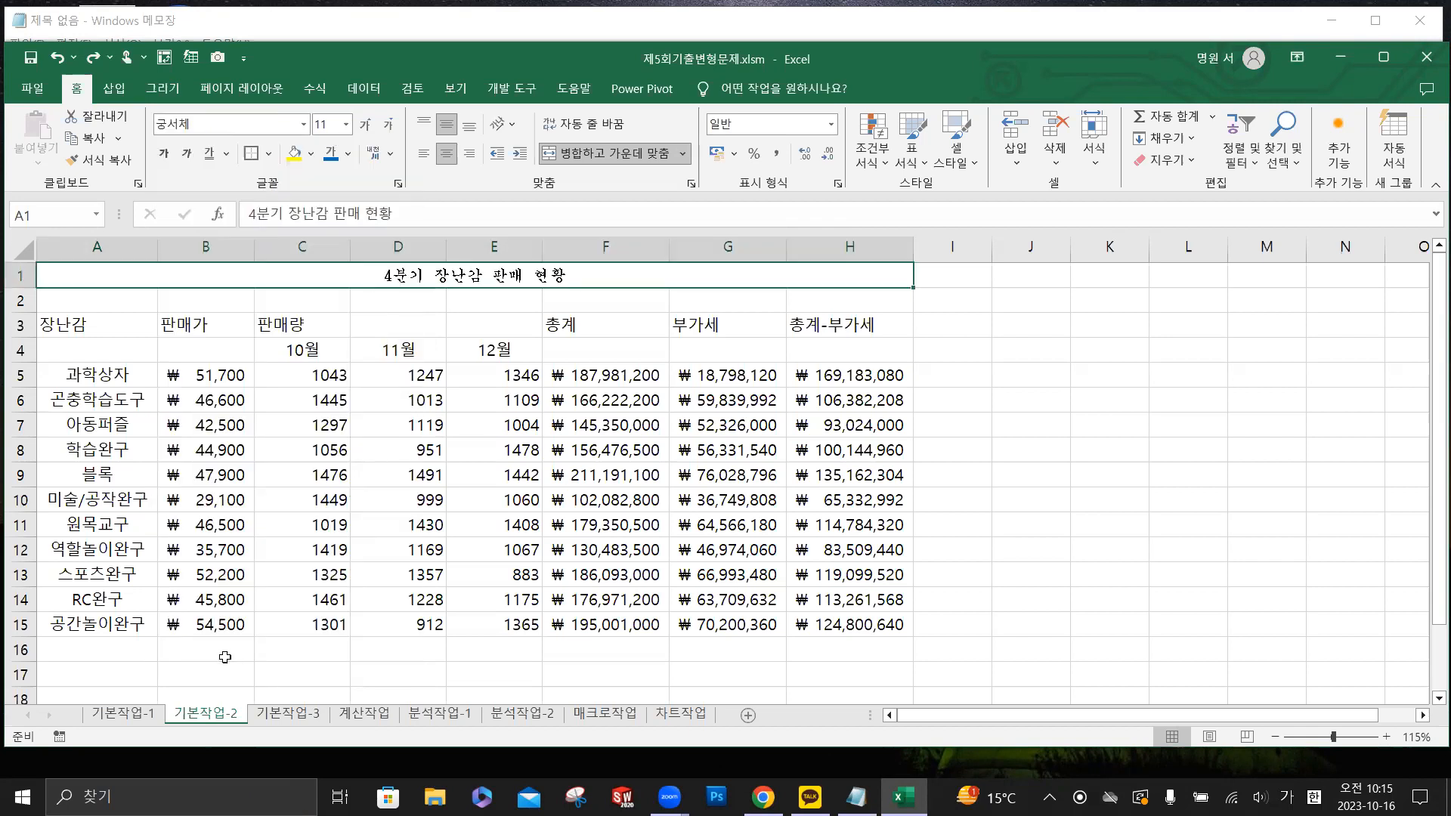
{"action": "left_click", "coordinate": [346, 124]}
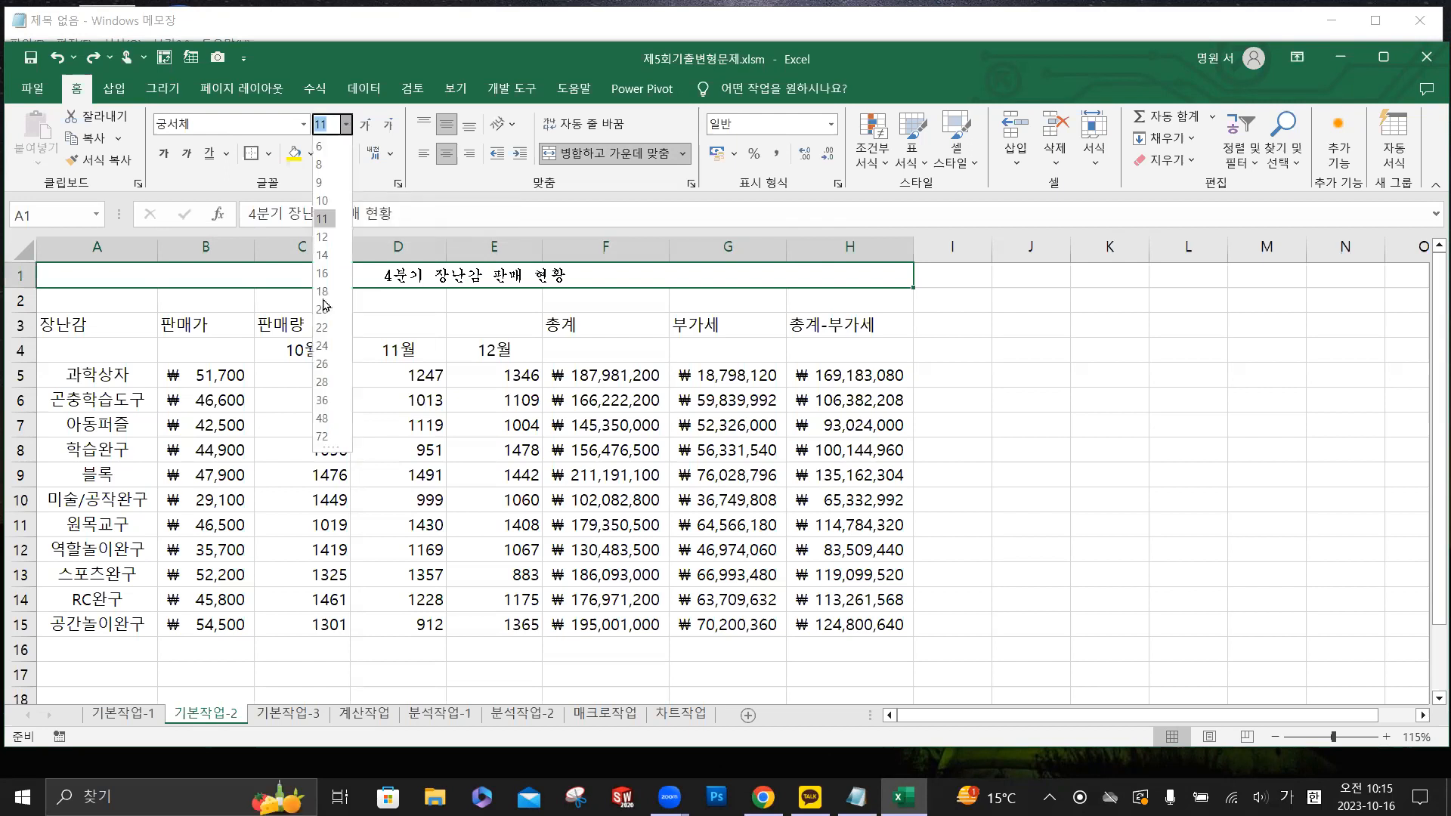
{"action": "type", "text": "17"}
{"action": "key", "text": "Return"}
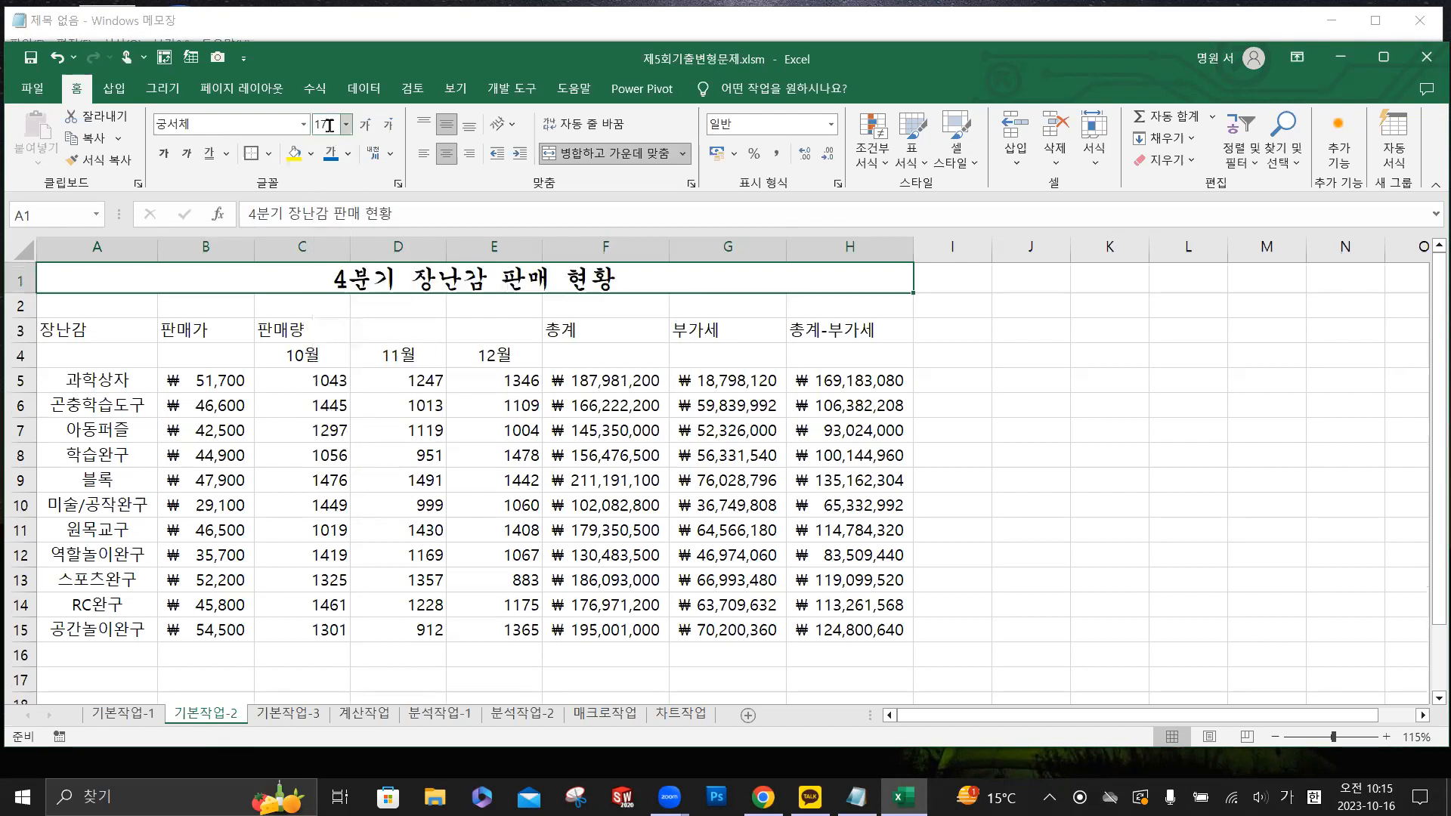
- Make the title in row 1 bold with a double underline
{"action": "left_click", "coordinate": [161, 162]}
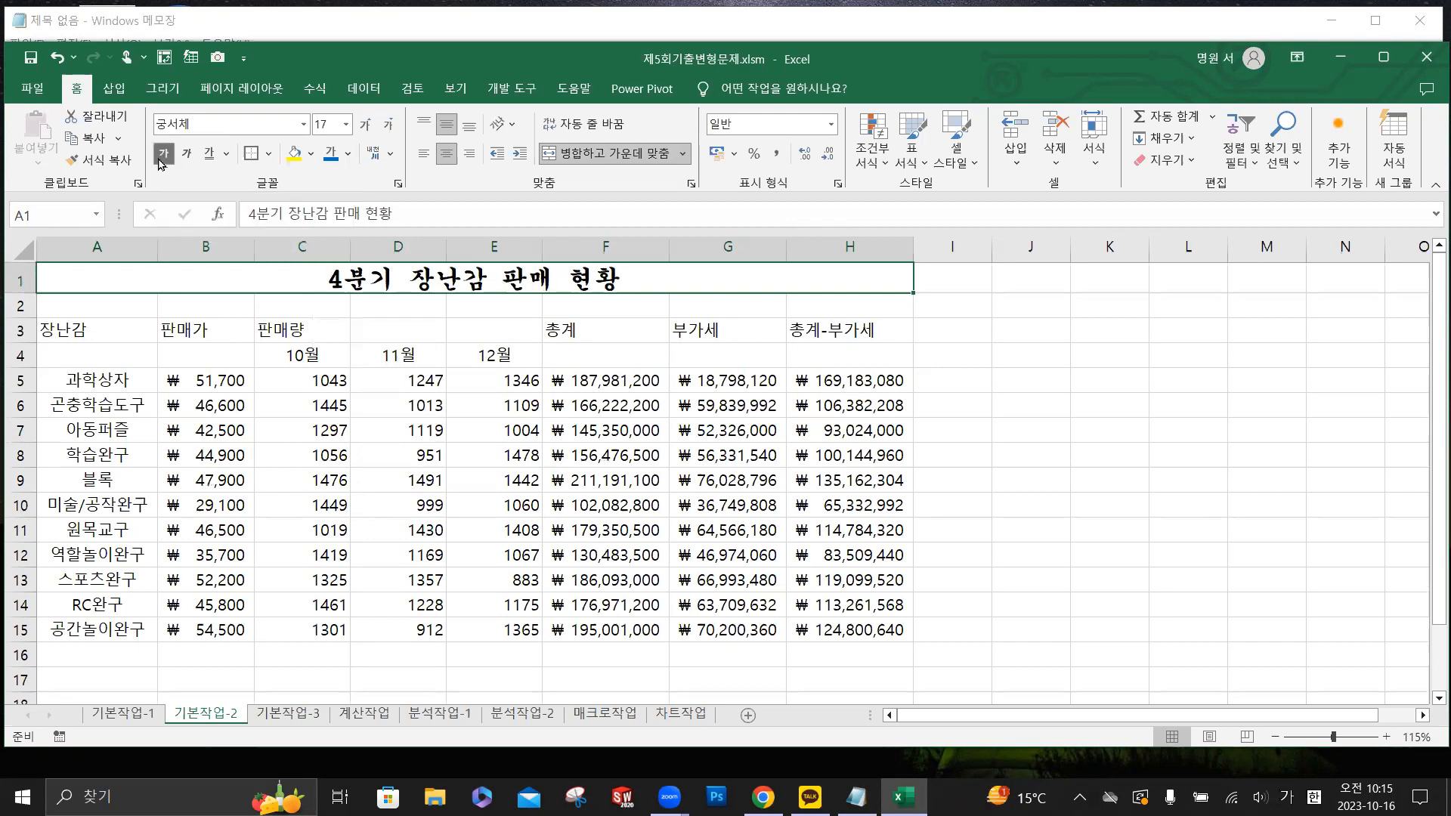
{"action": "left_click", "coordinate": [226, 154]}
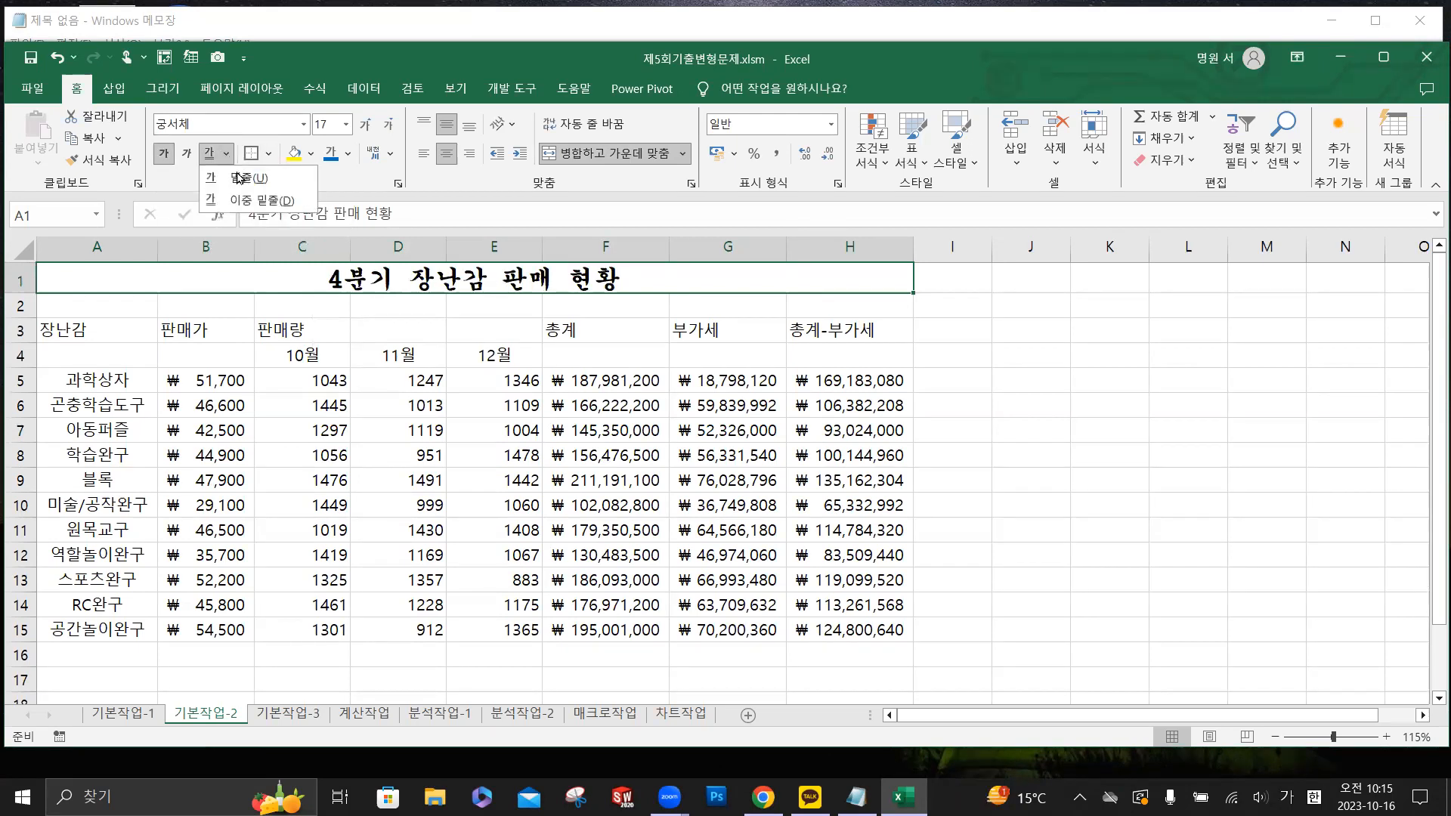
{"action": "left_click", "coordinate": [248, 195]}
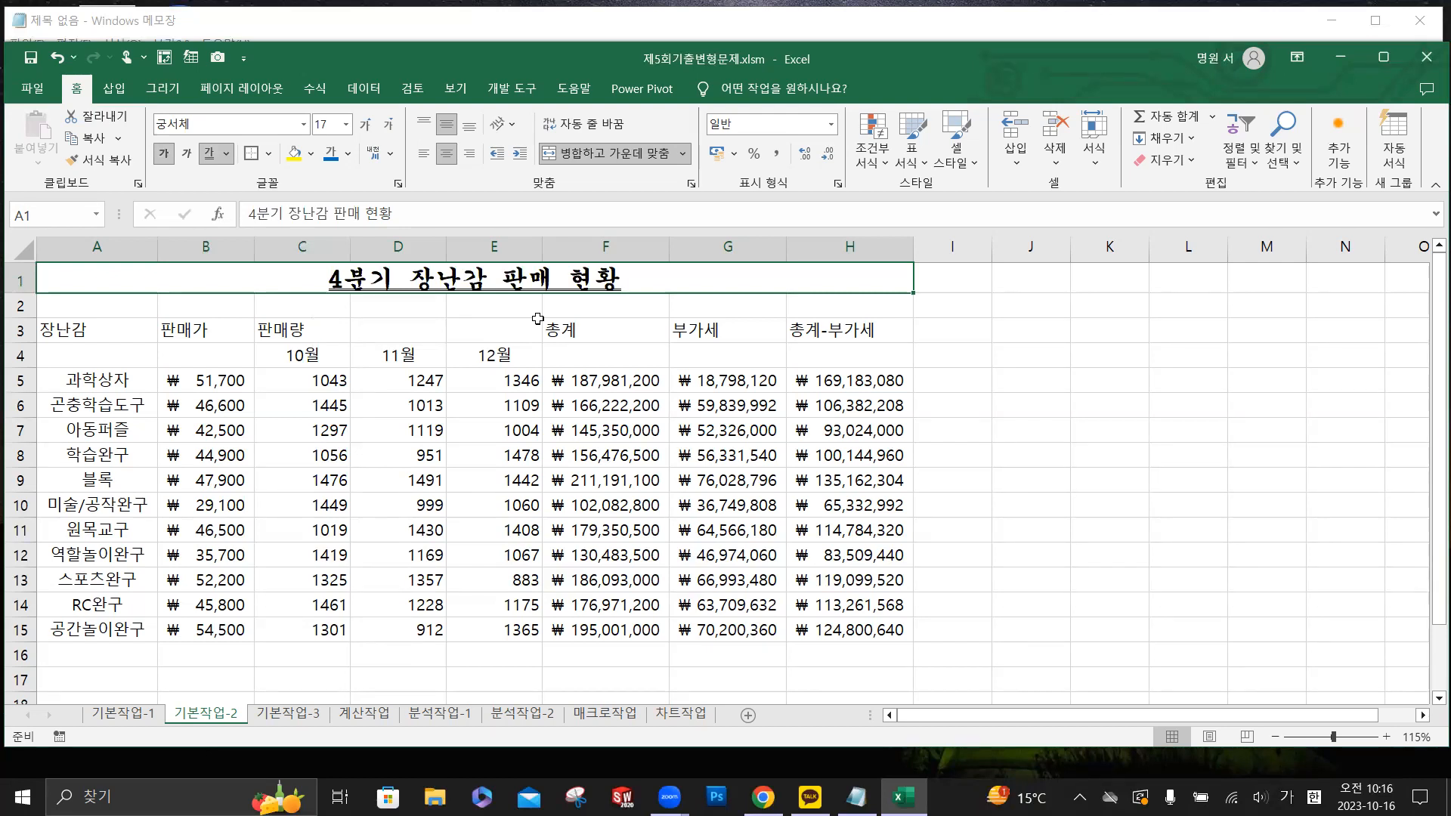
- Merge and center the header ranges A3:A4, B3:B4, C3:E3, F3:F4, G3:G4 and H3:H4
{"action": "left_click_drag", "start_coordinate": [113, 335], "coordinate": [114, 352]}
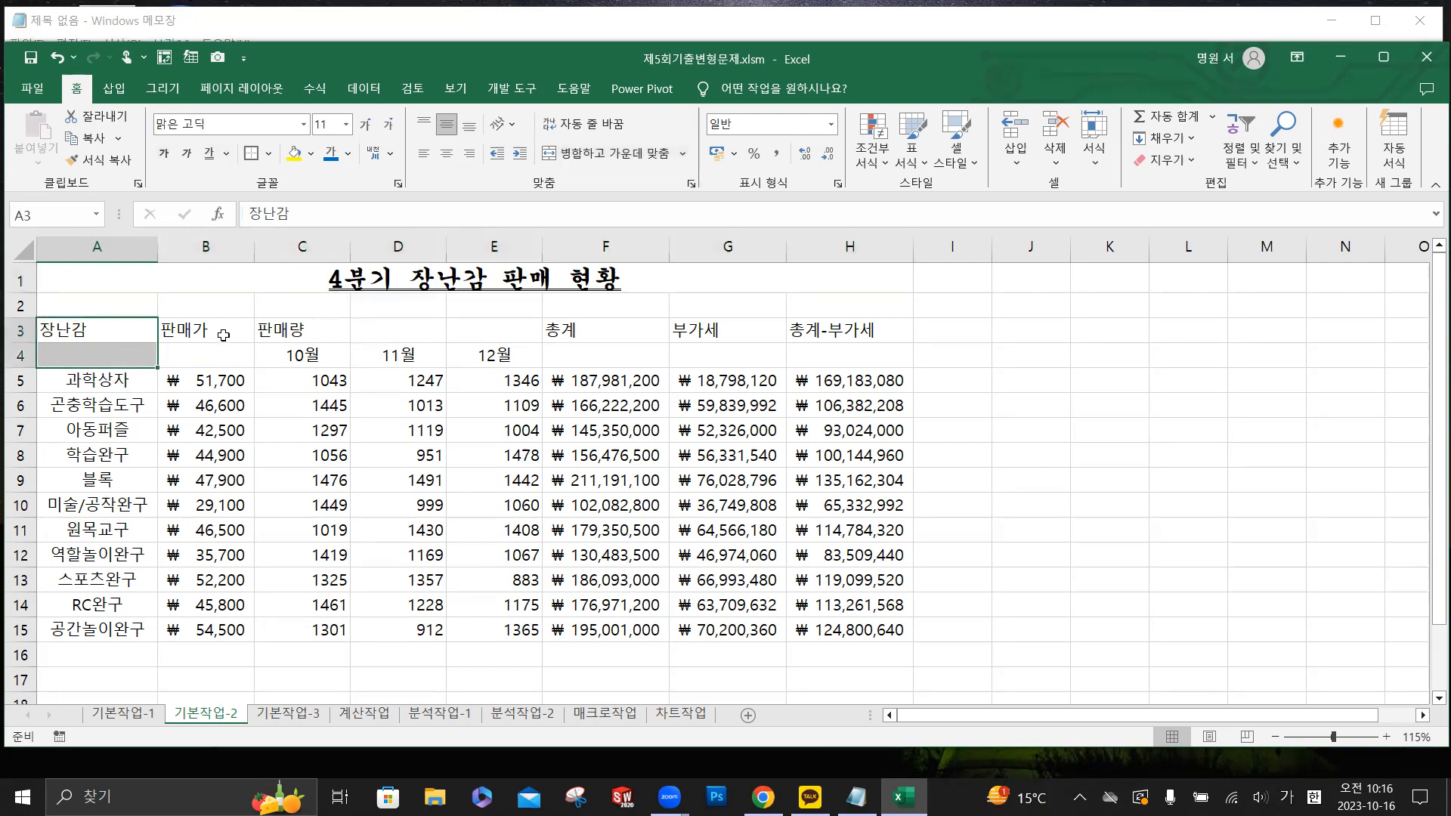
{"action": "left_click_drag", "start_coordinate": [224, 330], "coordinate": [224, 355], "text": "ctrl"}
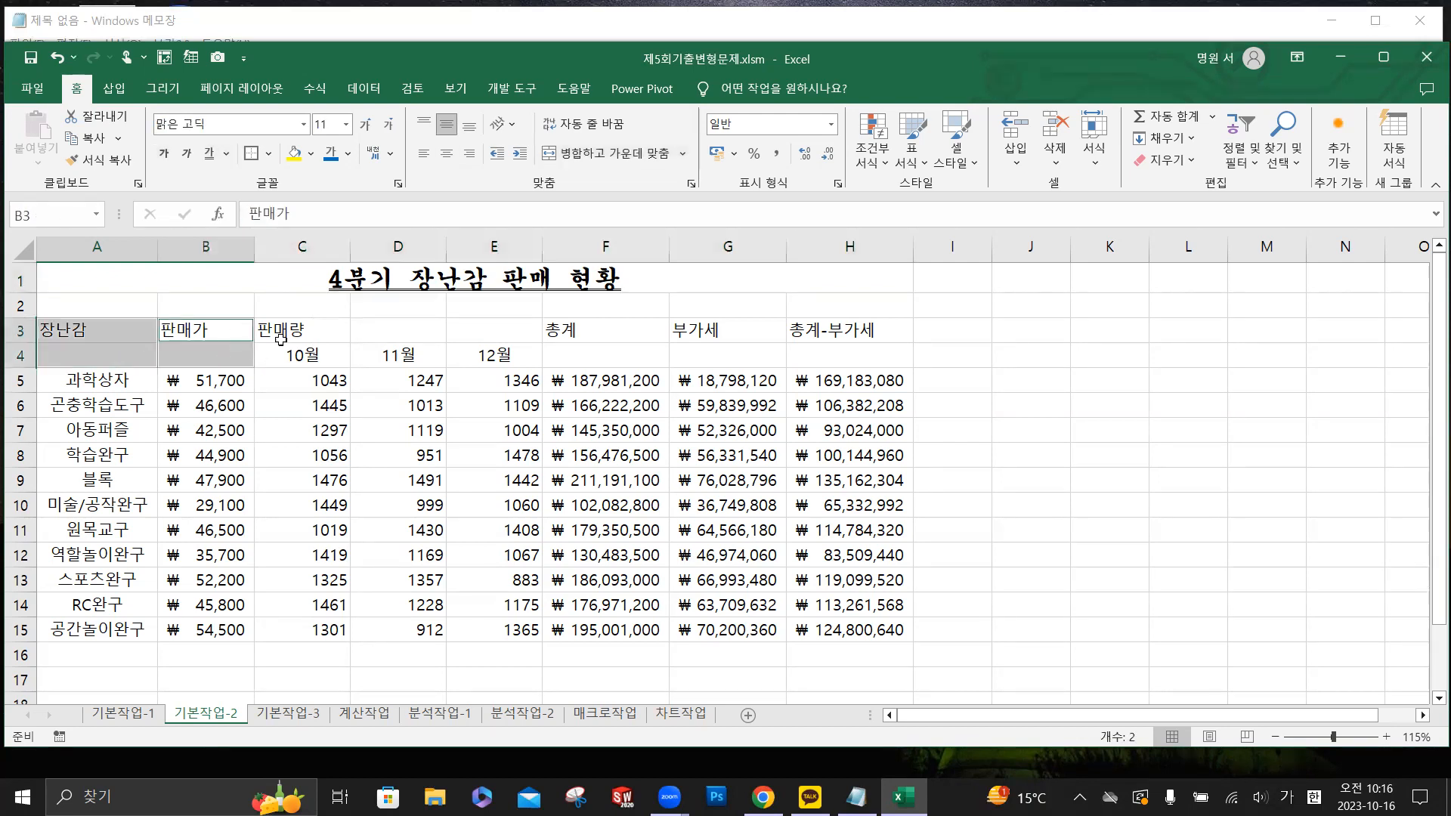
{"action": "left_click_drag", "start_coordinate": [300, 331], "coordinate": [403, 337], "text": "ctrl"}
{"action": "left_click_drag", "start_coordinate": [469, 335], "coordinate": [470, 333]}
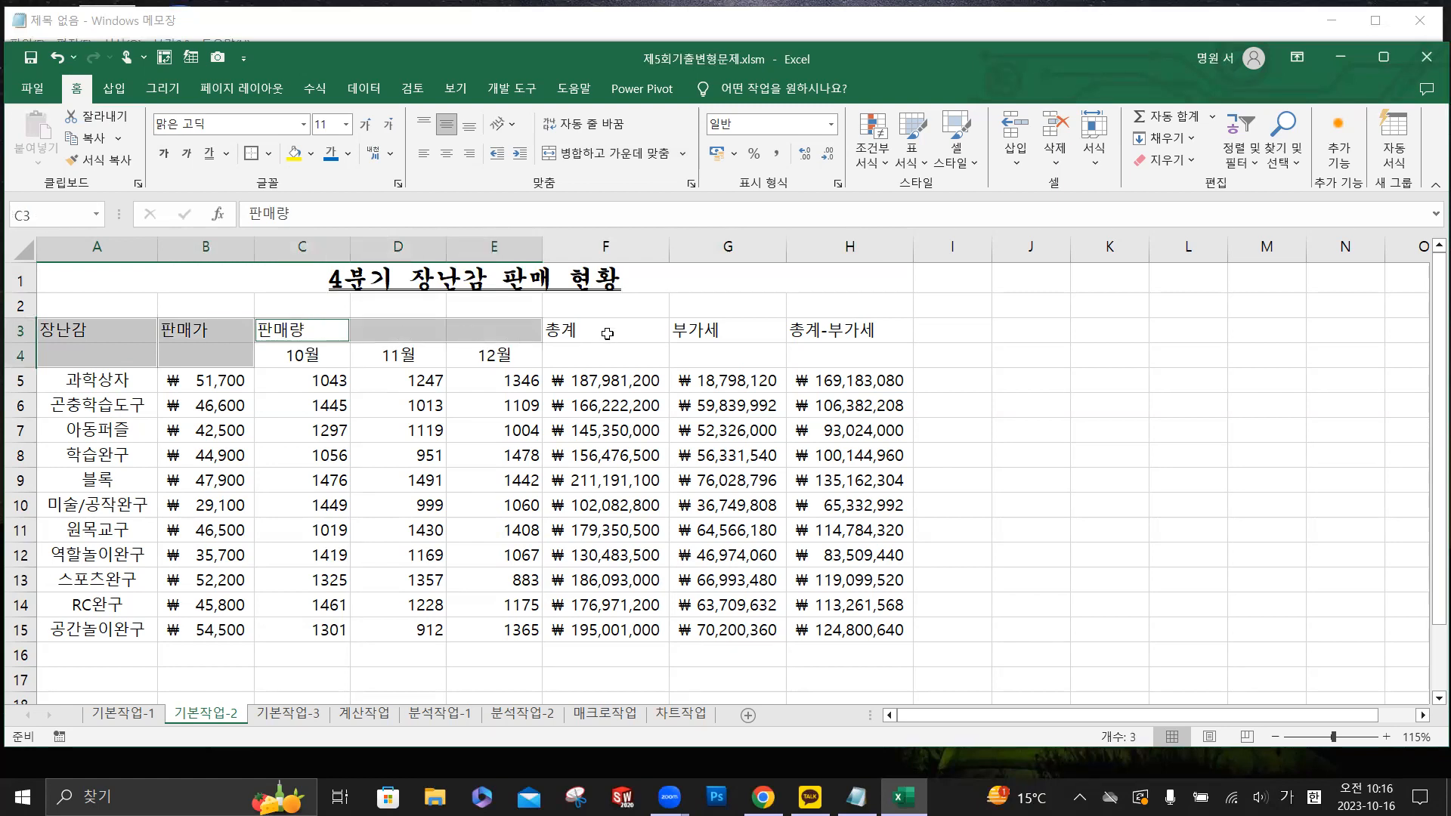
{"action": "left_click_drag", "start_coordinate": [607, 334], "coordinate": [613, 347]}
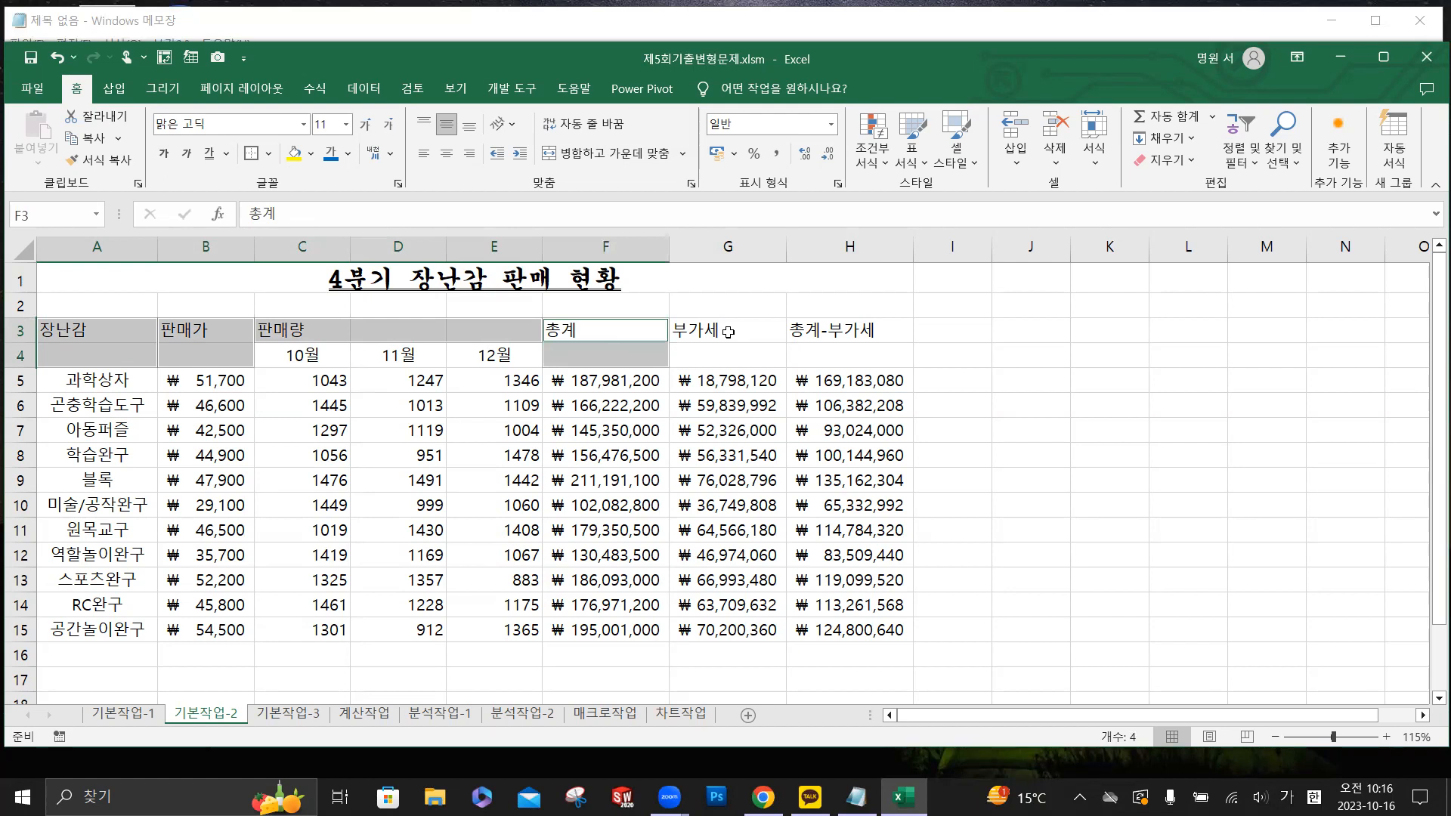
{"action": "left_click_drag", "start_coordinate": [727, 332], "coordinate": [748, 352]}
{"action": "left_click_drag", "start_coordinate": [851, 331], "coordinate": [851, 352]}
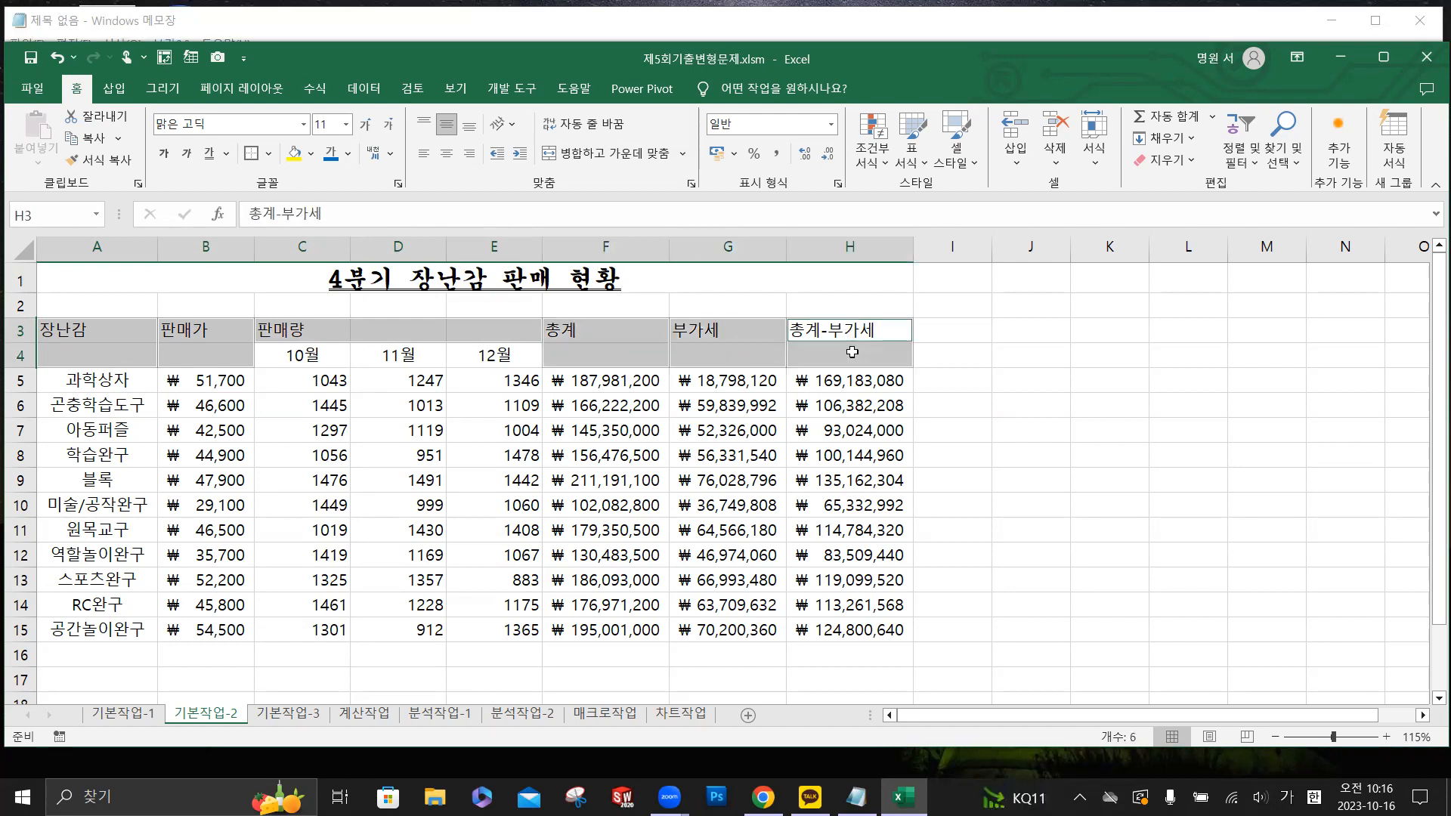
{"action": "left_click", "coordinate": [599, 156]}
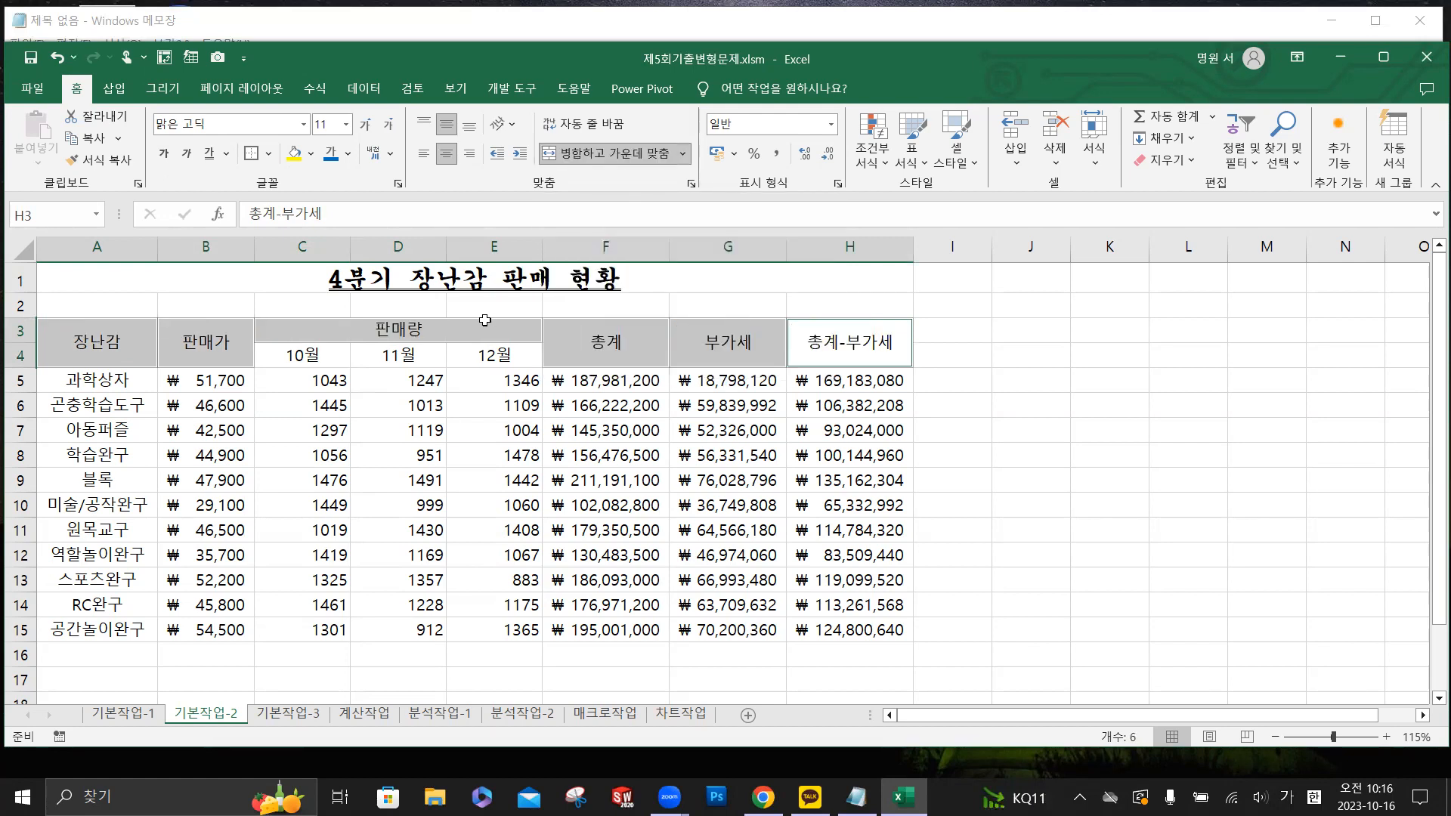
- Set the header cells A3:H4 to font size 12 and the standard blue font color
{"action": "left_click_drag", "start_coordinate": [108, 338], "coordinate": [850, 340]}
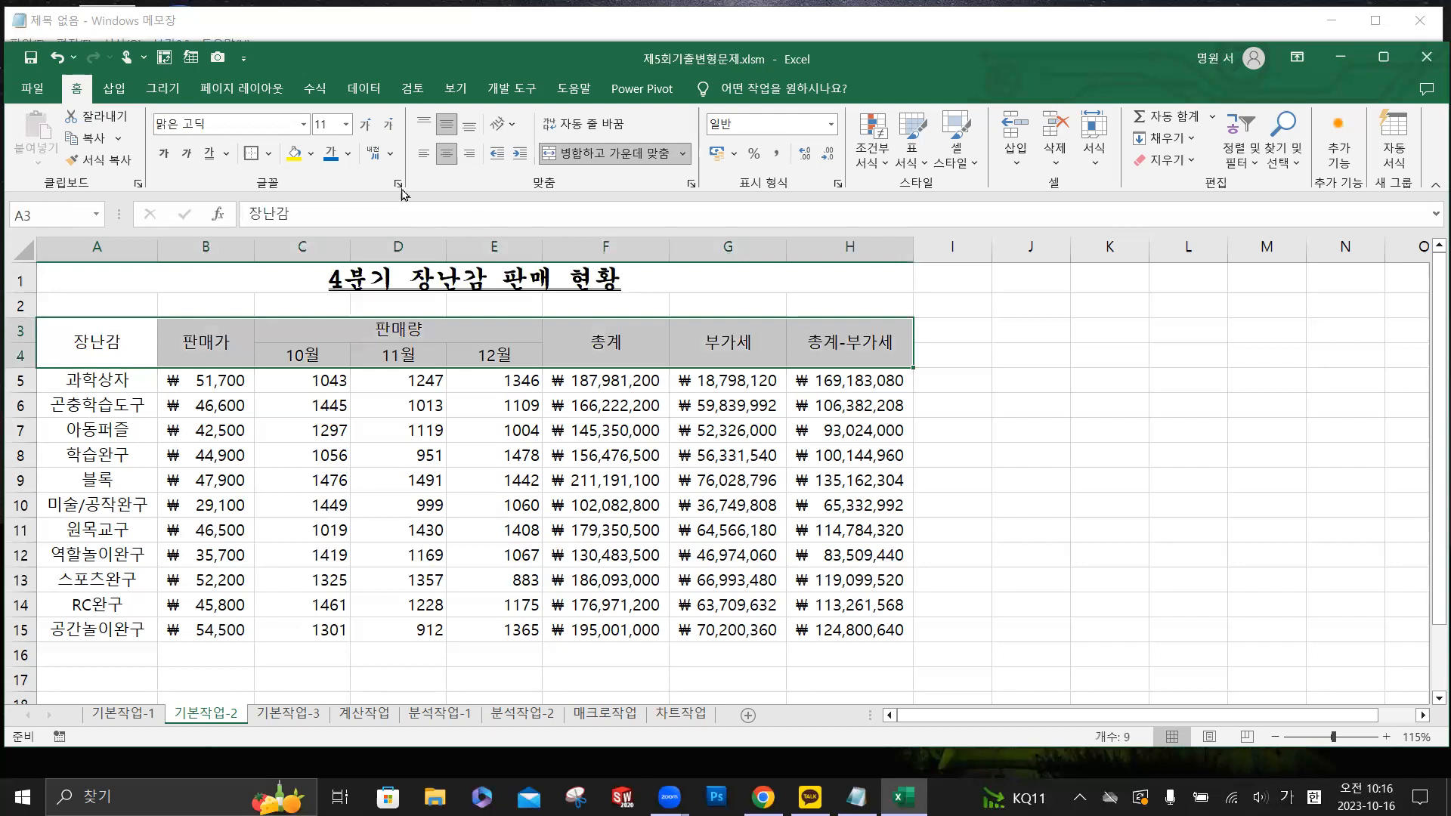
{"action": "left_click", "coordinate": [346, 125]}
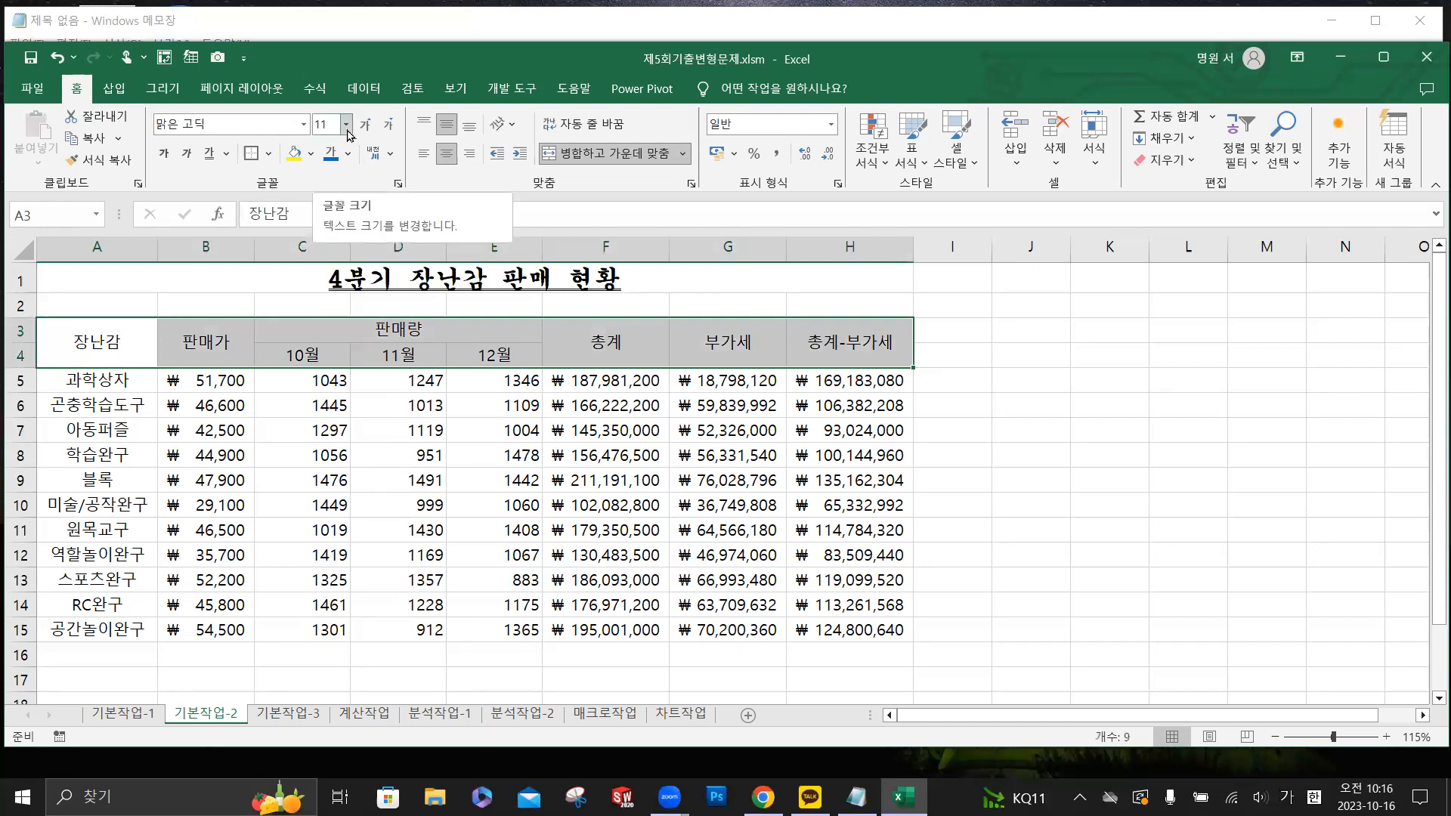
{"action": "left_click", "coordinate": [331, 238]}
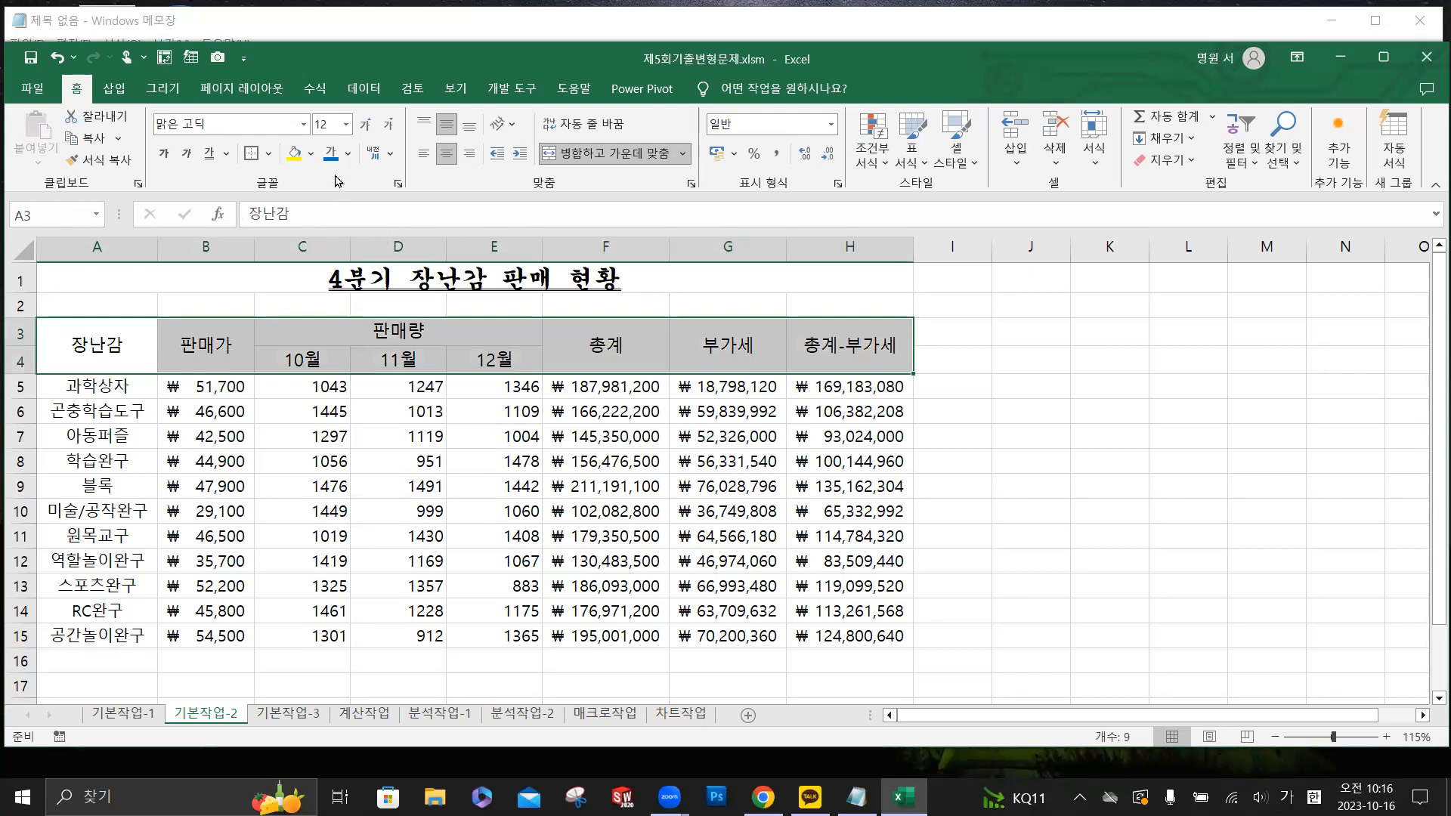
{"action": "left_click", "coordinate": [348, 153]}
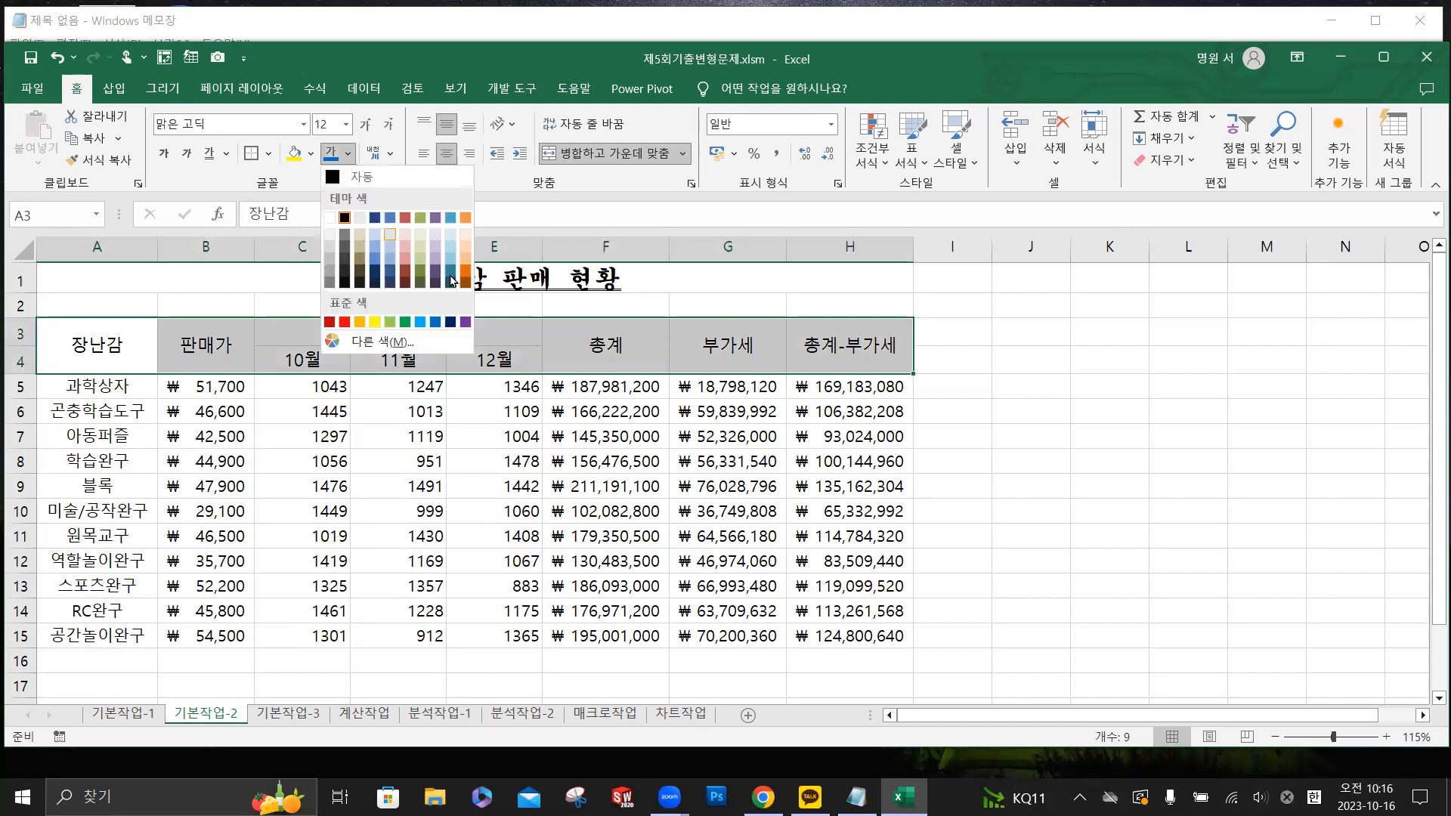
{"action": "left_click", "coordinate": [431, 322]}
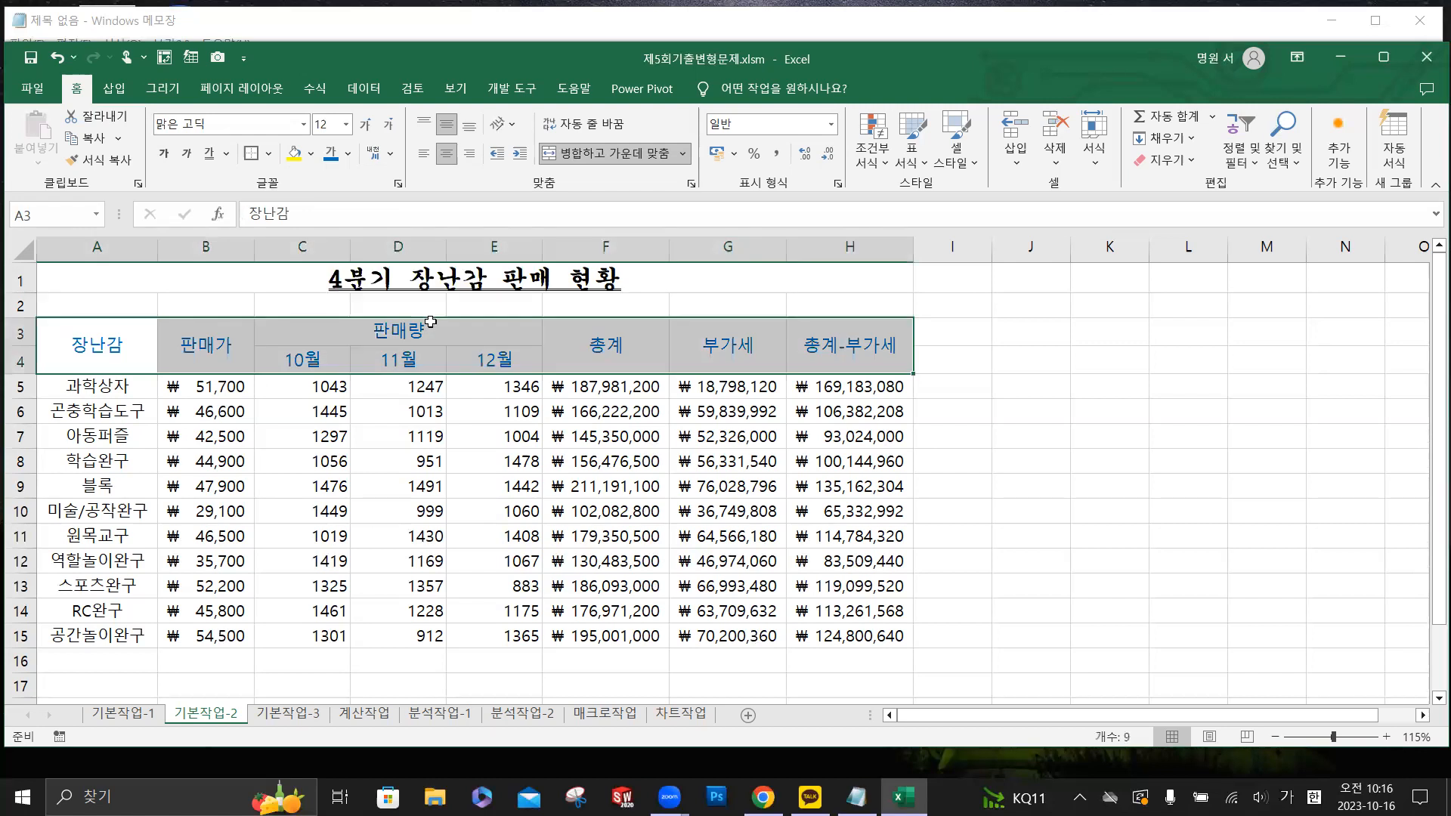
- Apply the custom number format #,##0개 to the monthly sales quantities in C5:E15
{"action": "left_click", "coordinate": [340, 389]}
{"action": "left_click_drag", "start_coordinate": [339, 389], "coordinate": [504, 636]}
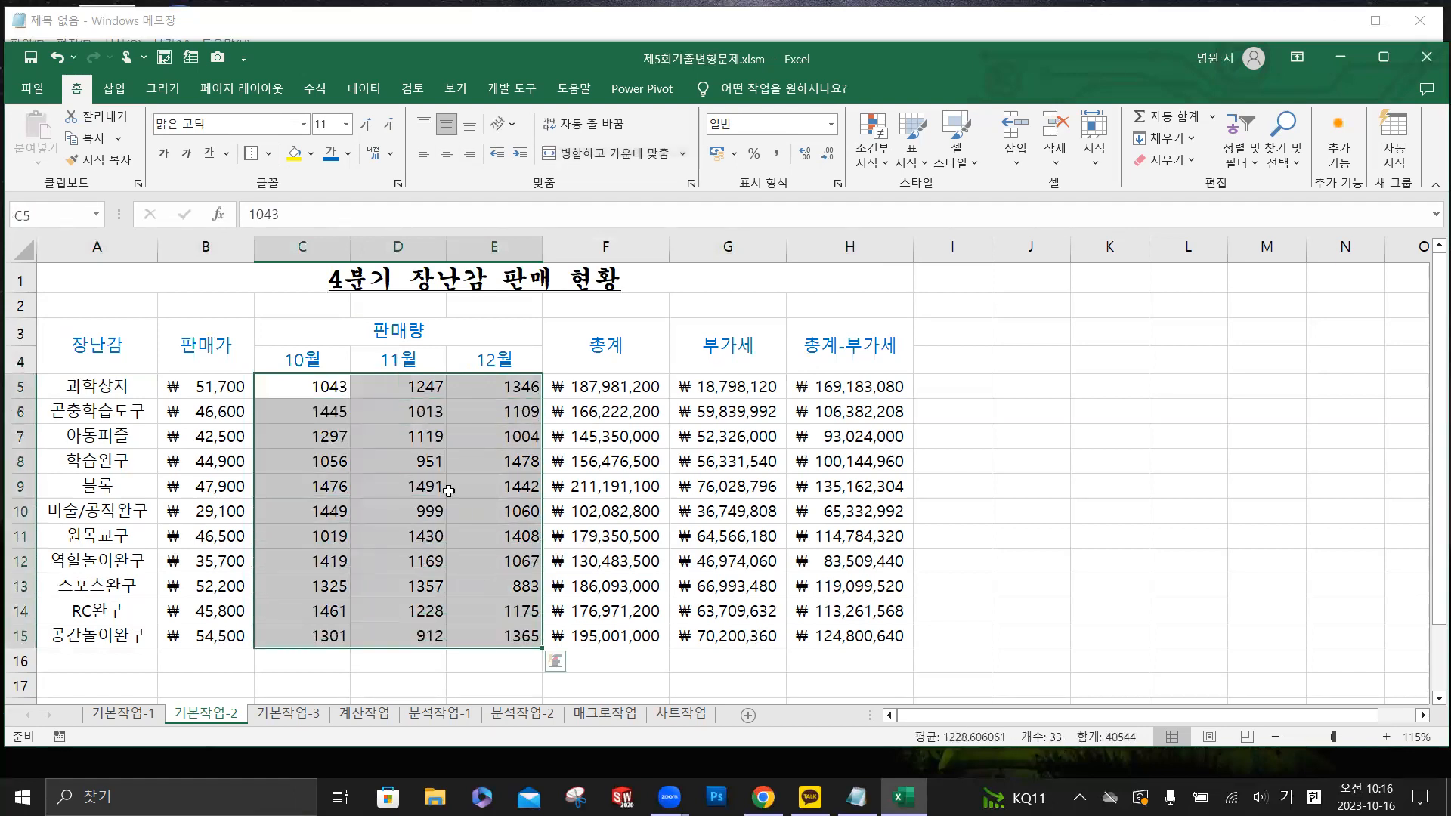
{"action": "right_click", "coordinate": [445, 445]}
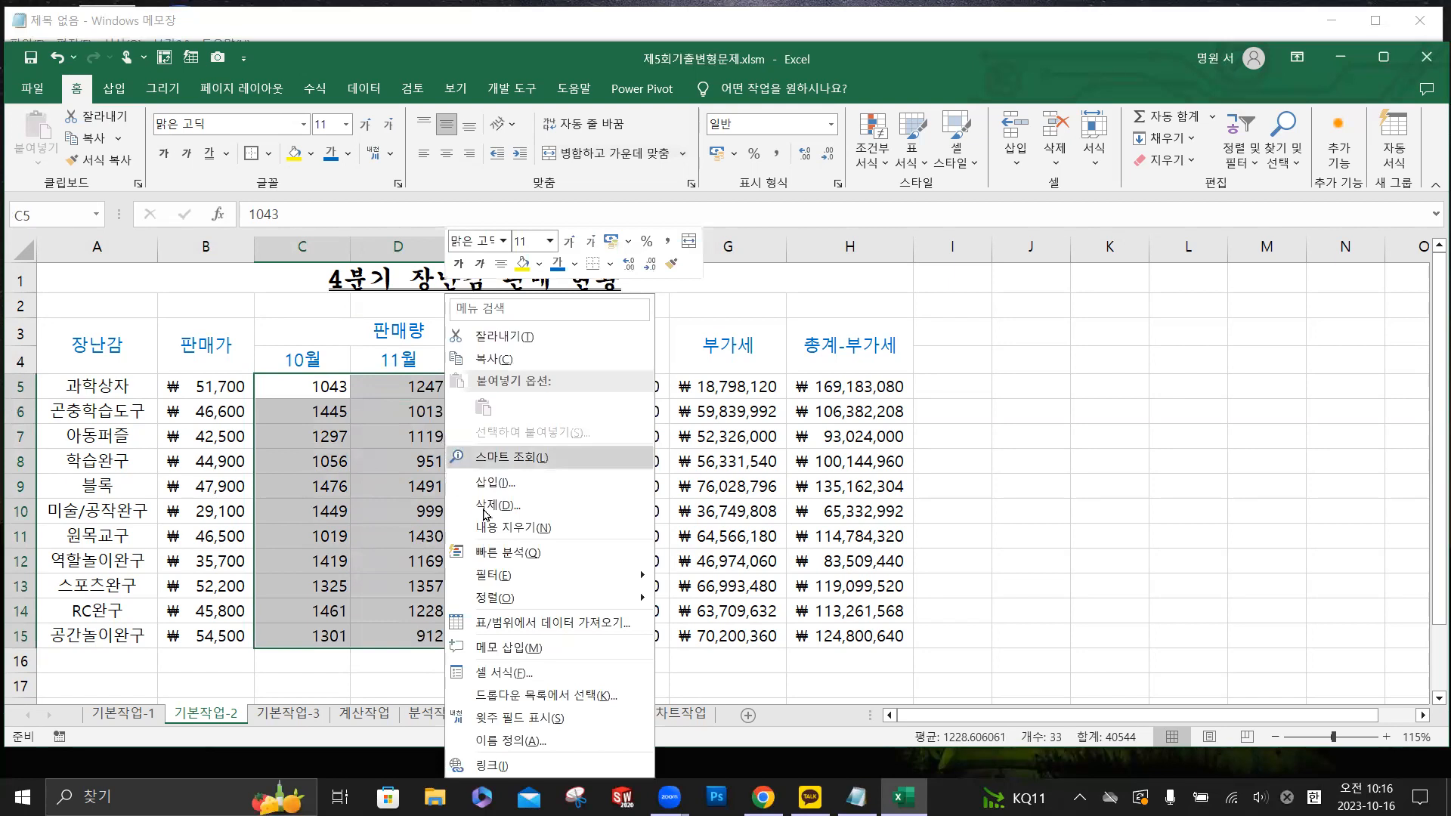
{"action": "left_click", "coordinate": [520, 673]}
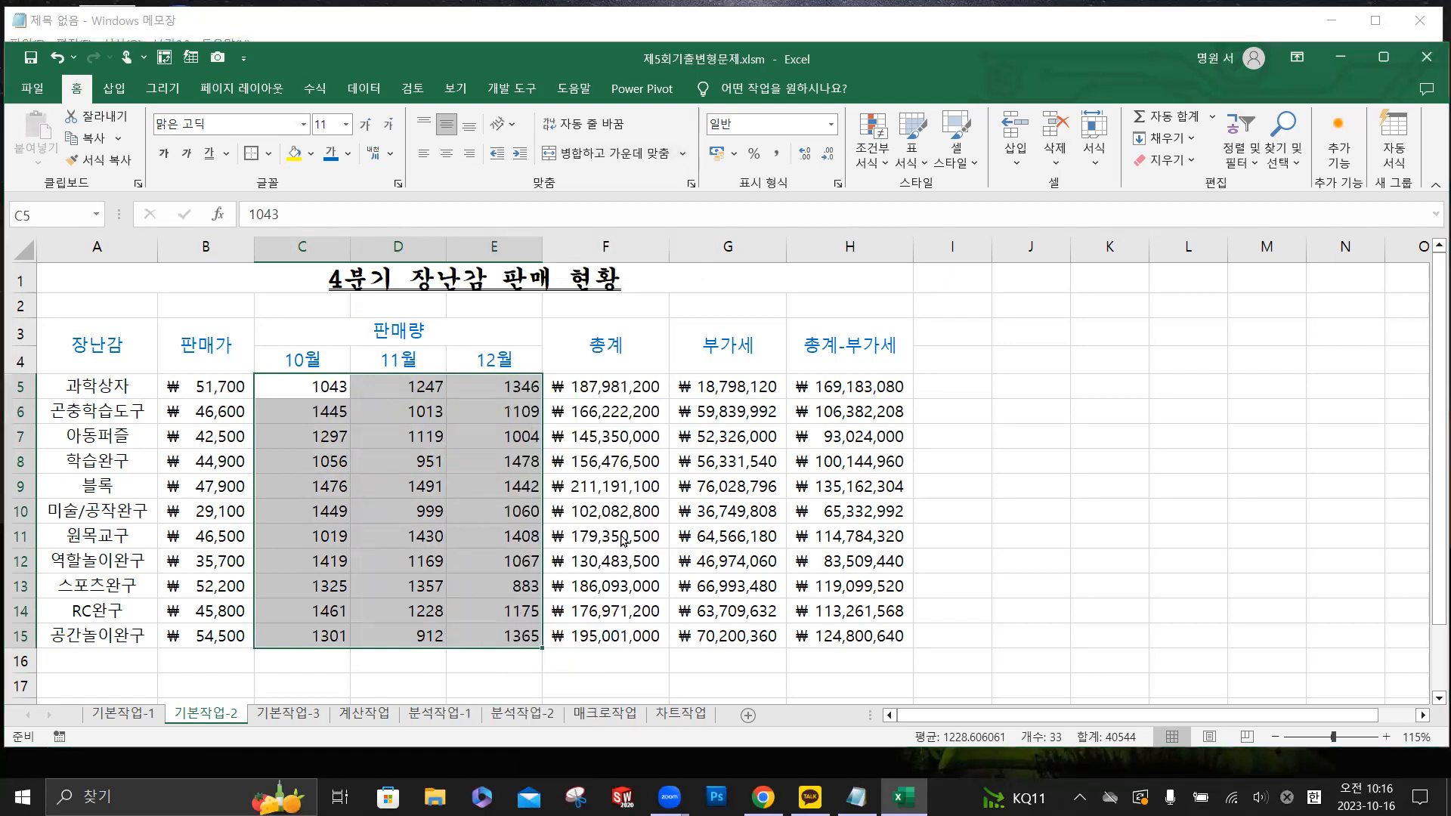
{"action": "left_click", "coordinate": [314, 487]}
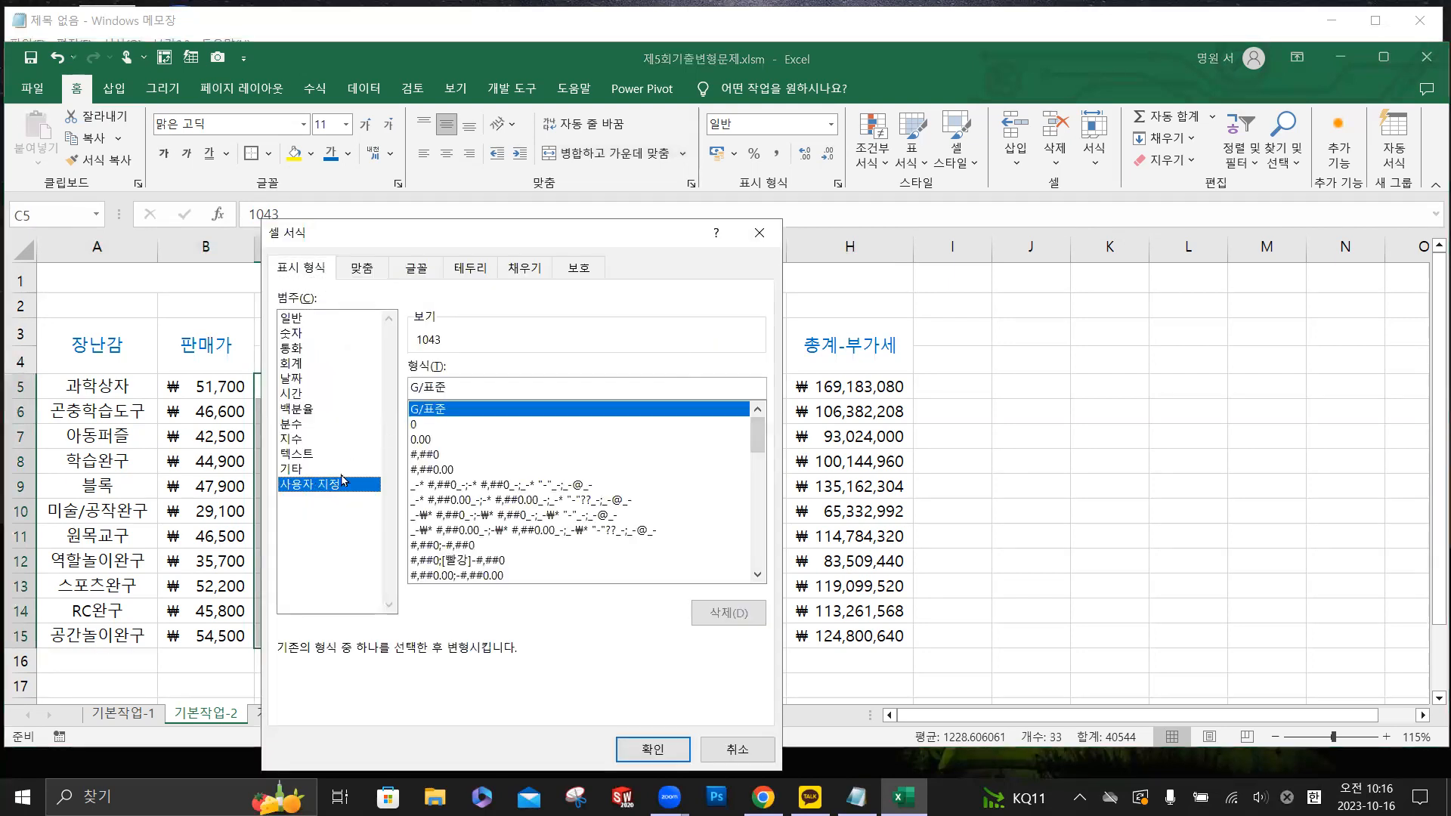
{"action": "left_click", "coordinate": [434, 457]}
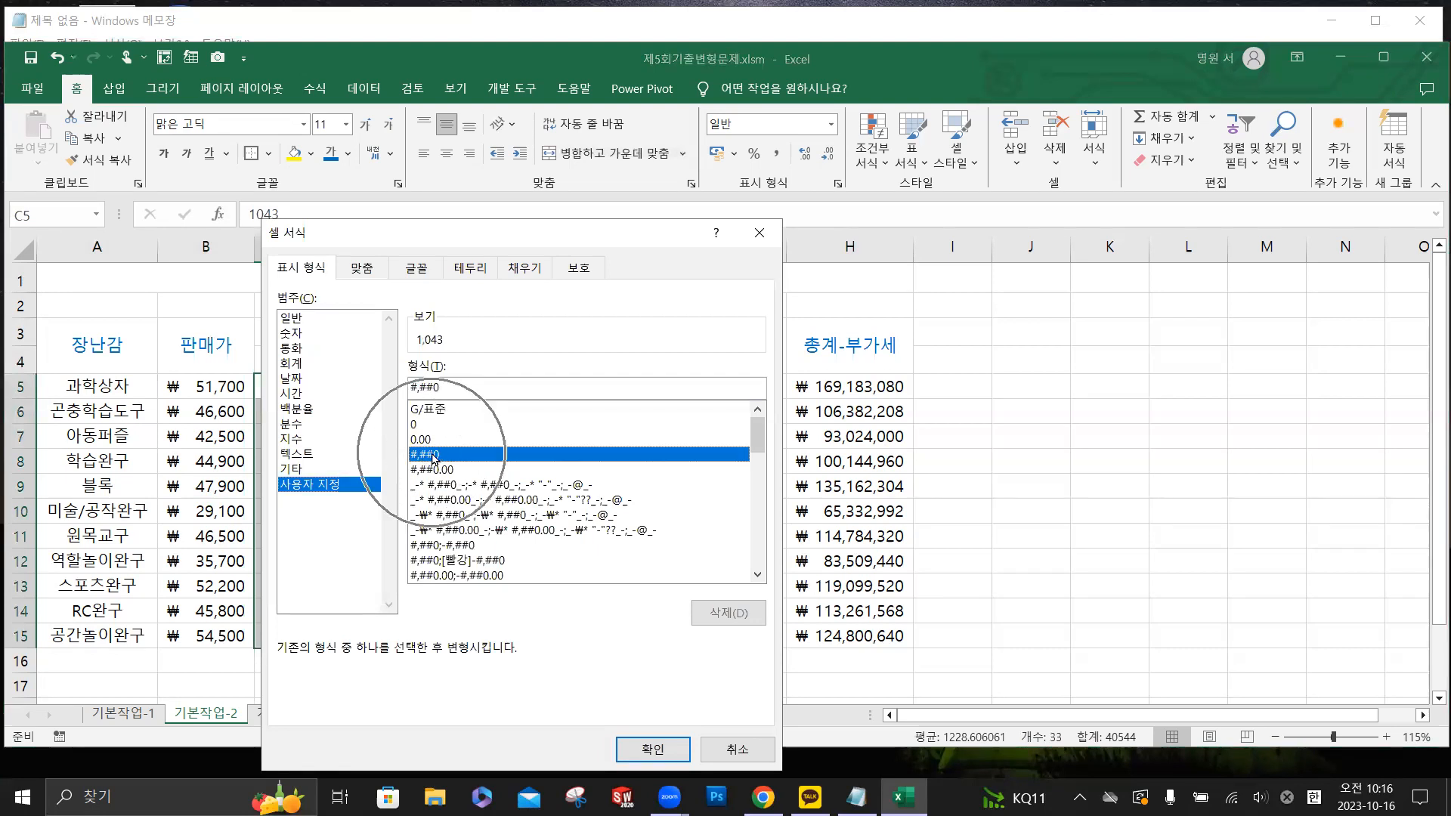
{"action": "left_click", "coordinate": [451, 390]}
{"action": "type", "text": "개"}
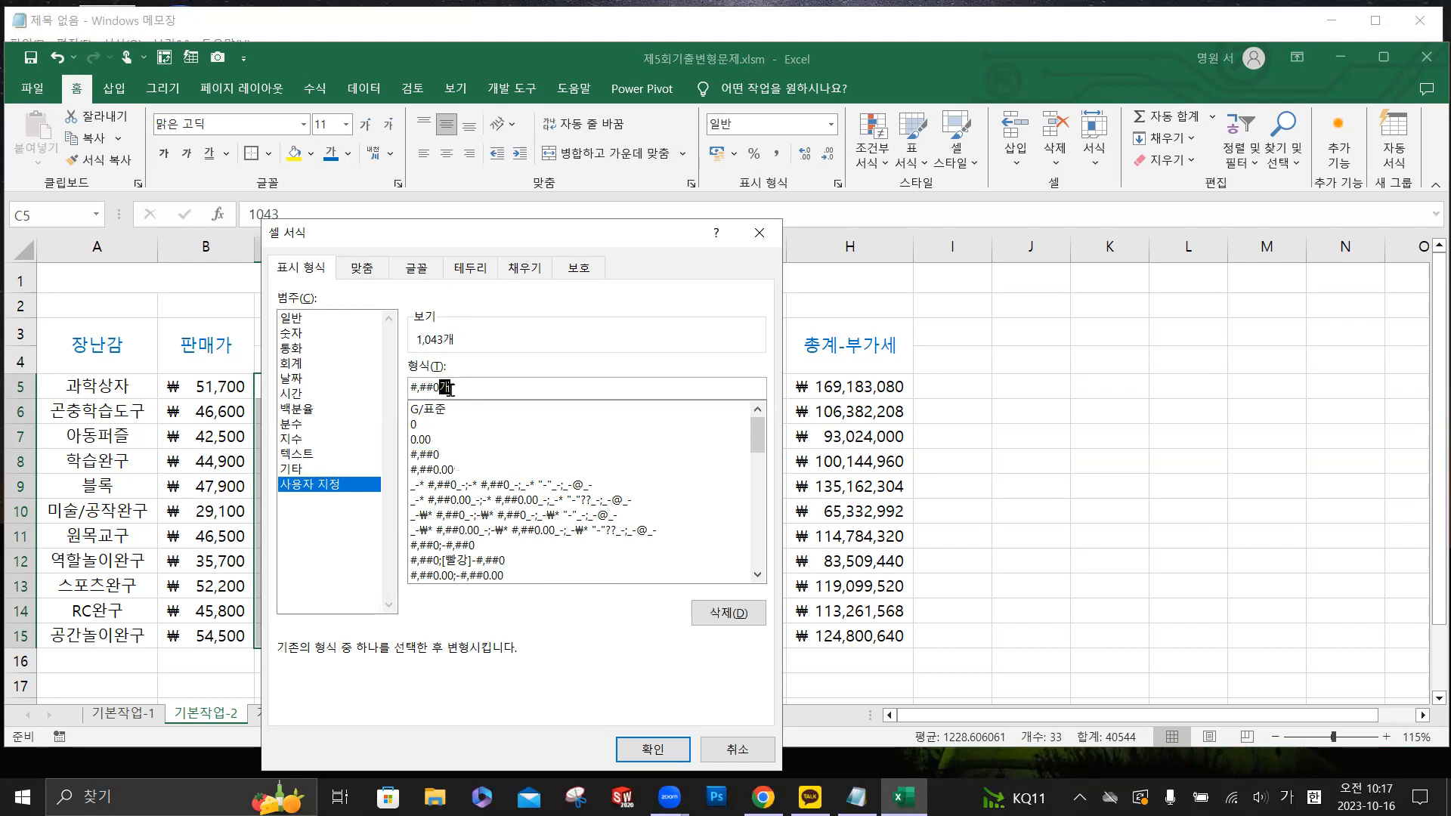
{"action": "left_click", "coordinate": [651, 749]}
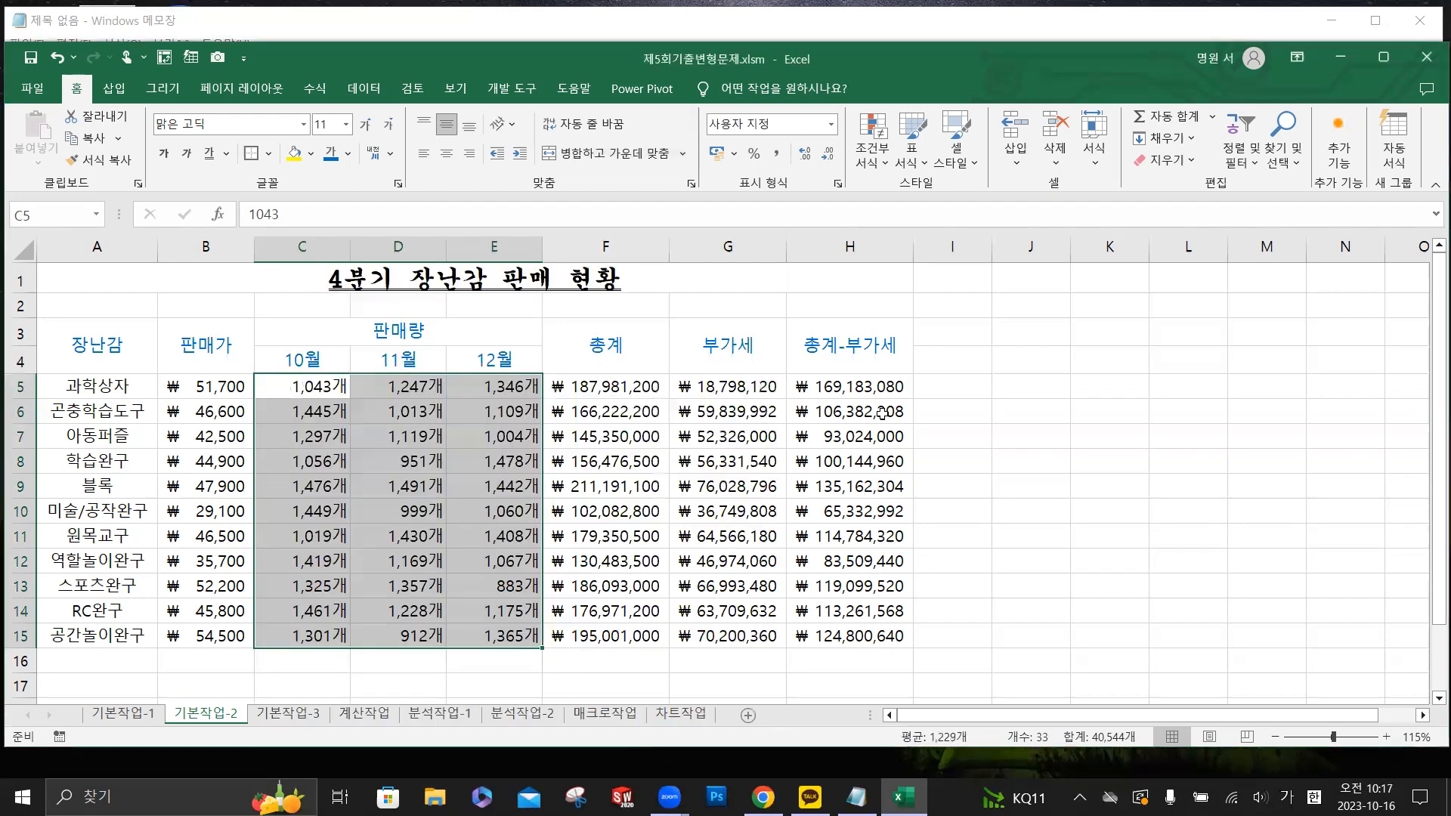
- Insert a memo on cell H5, clear its default author text and enter 4분기 최대 매출 품목
{"action": "left_click", "coordinate": [875, 391]}
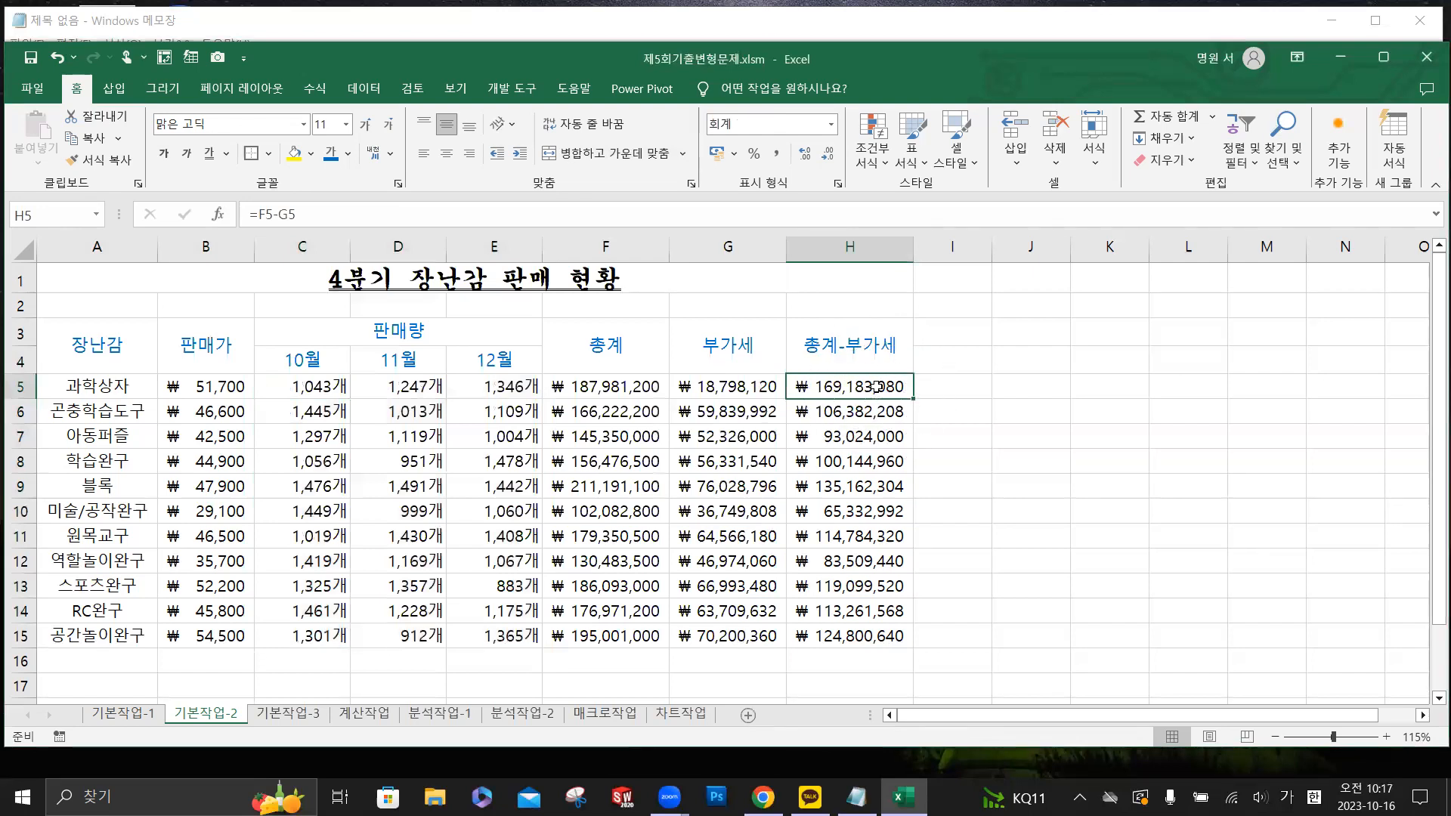
{"action": "right_click", "coordinate": [877, 389]}
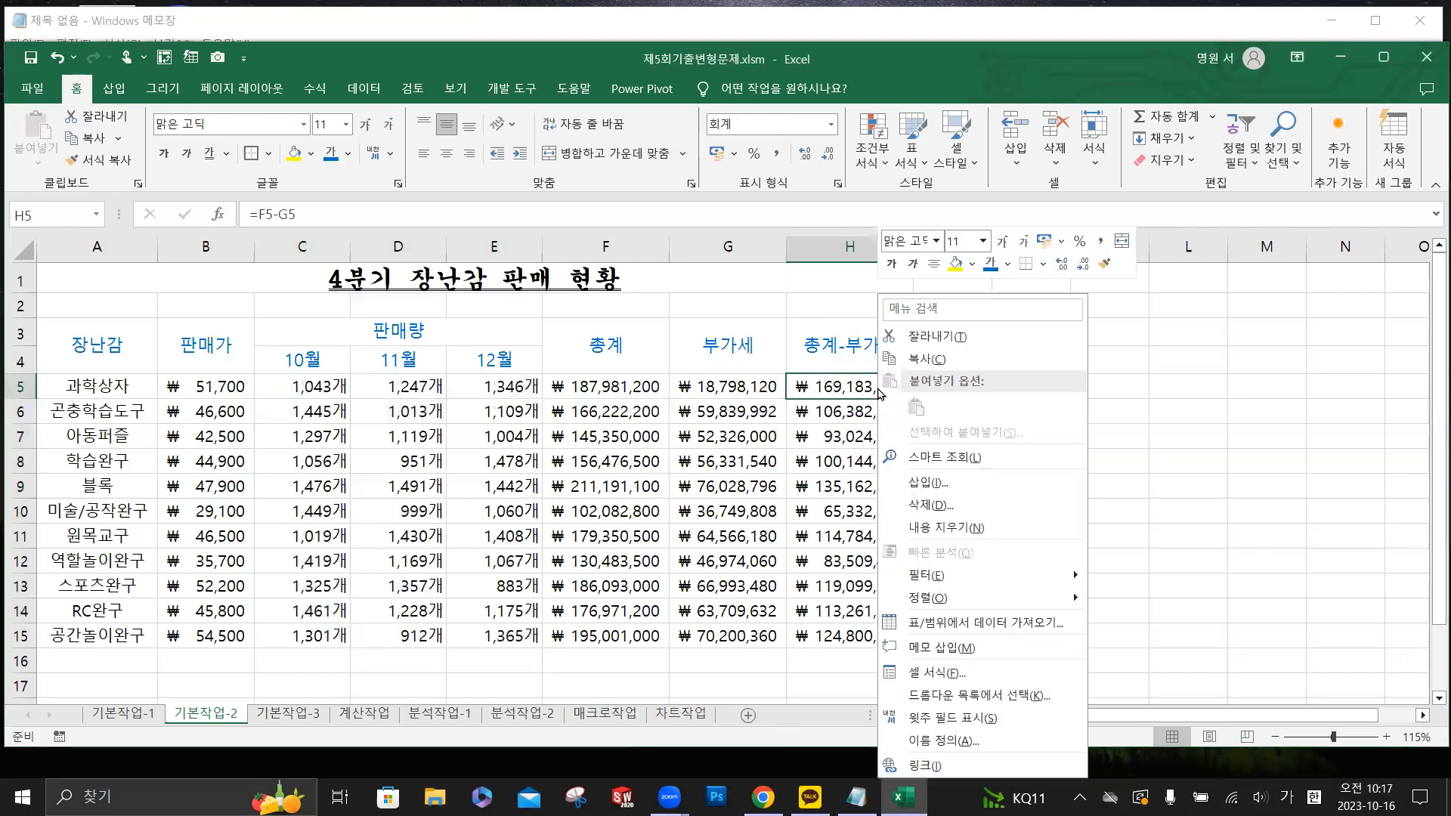
{"action": "left_click", "coordinate": [958, 646]}
{"action": "key", "text": "BackSpace"}
{"action": "key", "text": "BackSpace"}
{"action": "key", "text": "BackSpace"}
{"action": "key", "text": "BackSpace"}
{"action": "key", "text": "BackSpace"}
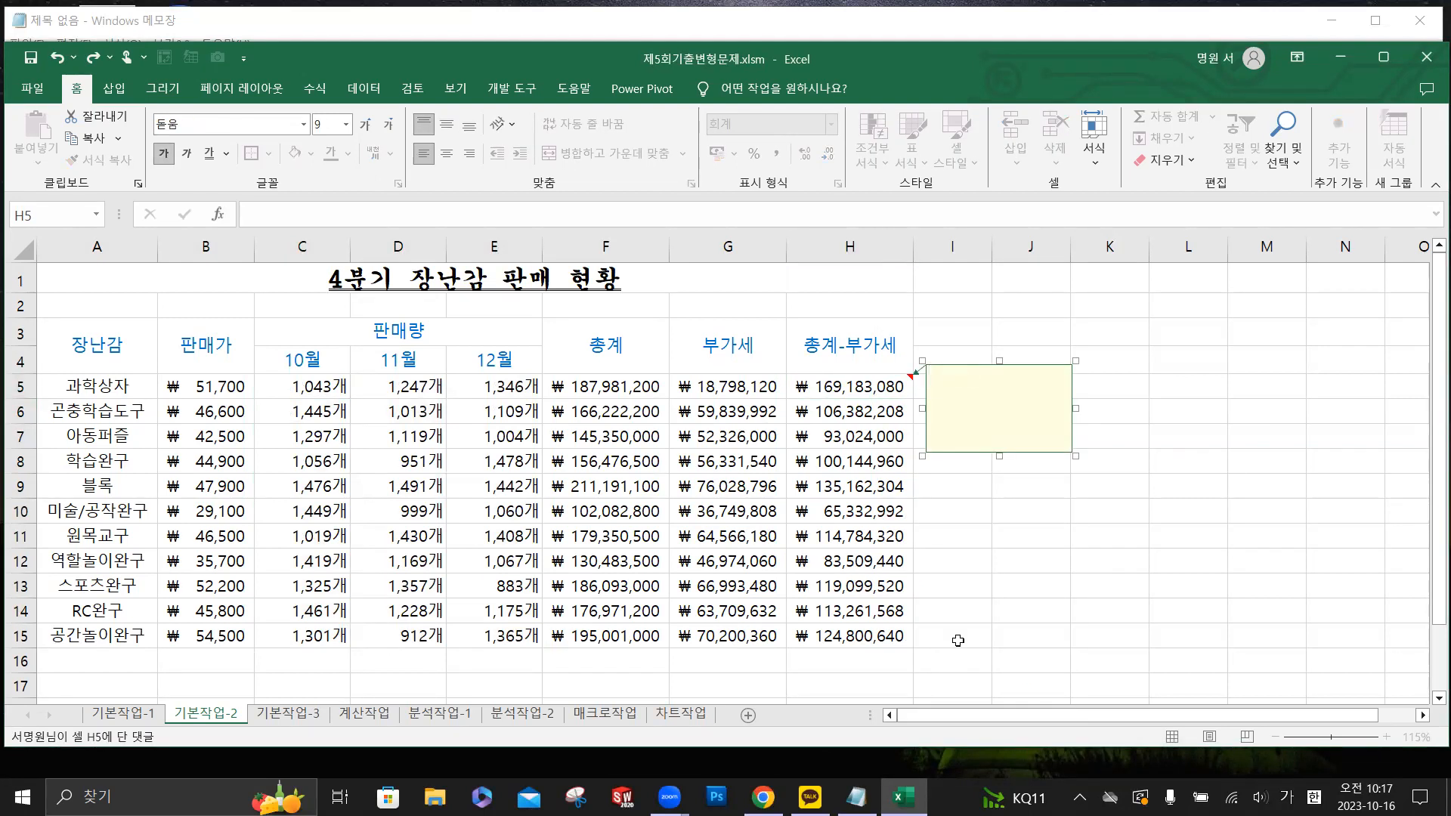
{"action": "type", "text": "4분기 최대 매출 품목"}
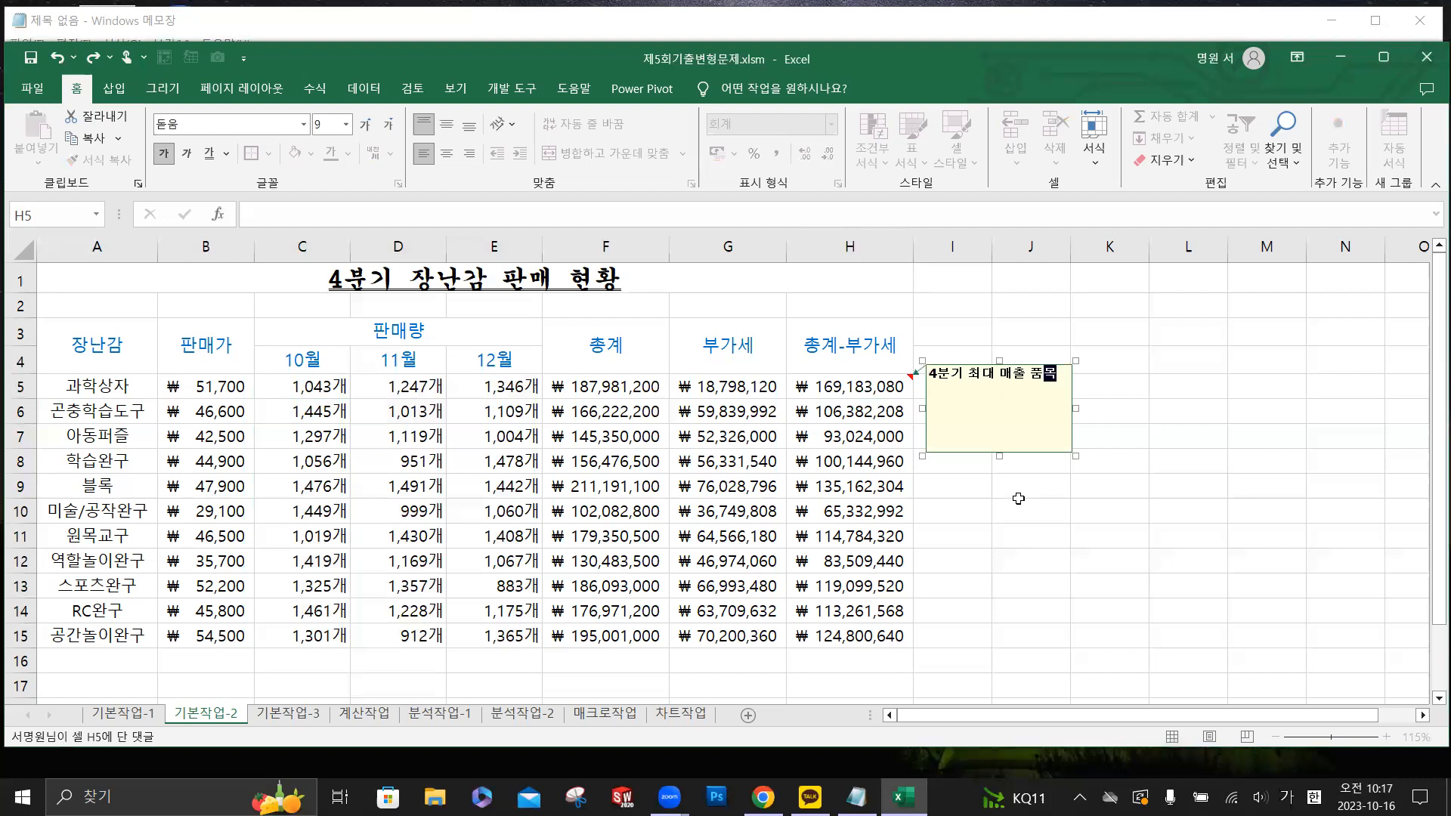
- Turn on automatic sizing (자동 크기) for the memo on cell H5
{"action": "right_click", "coordinate": [1039, 363]}
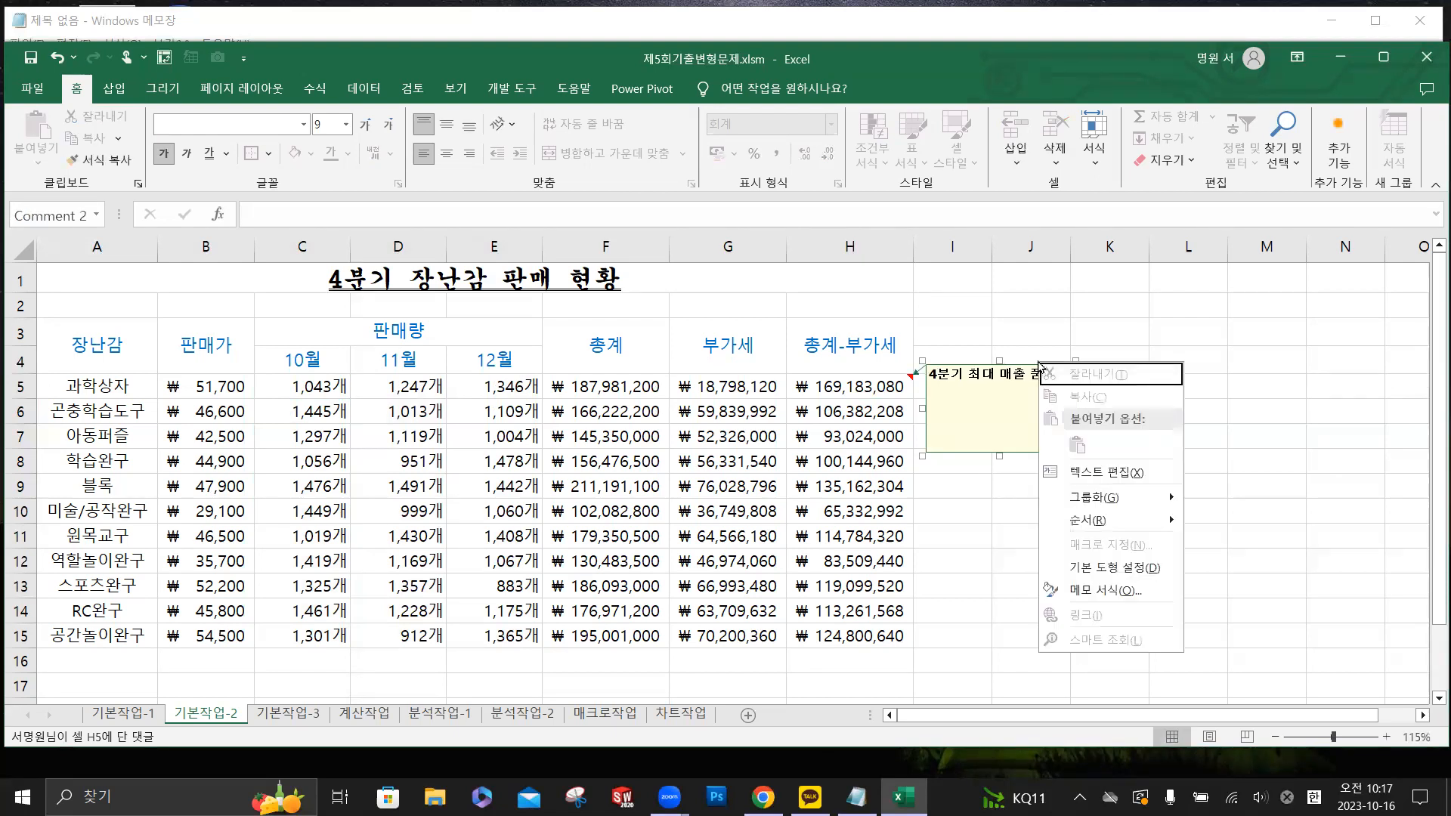
{"action": "left_click", "coordinate": [1097, 585]}
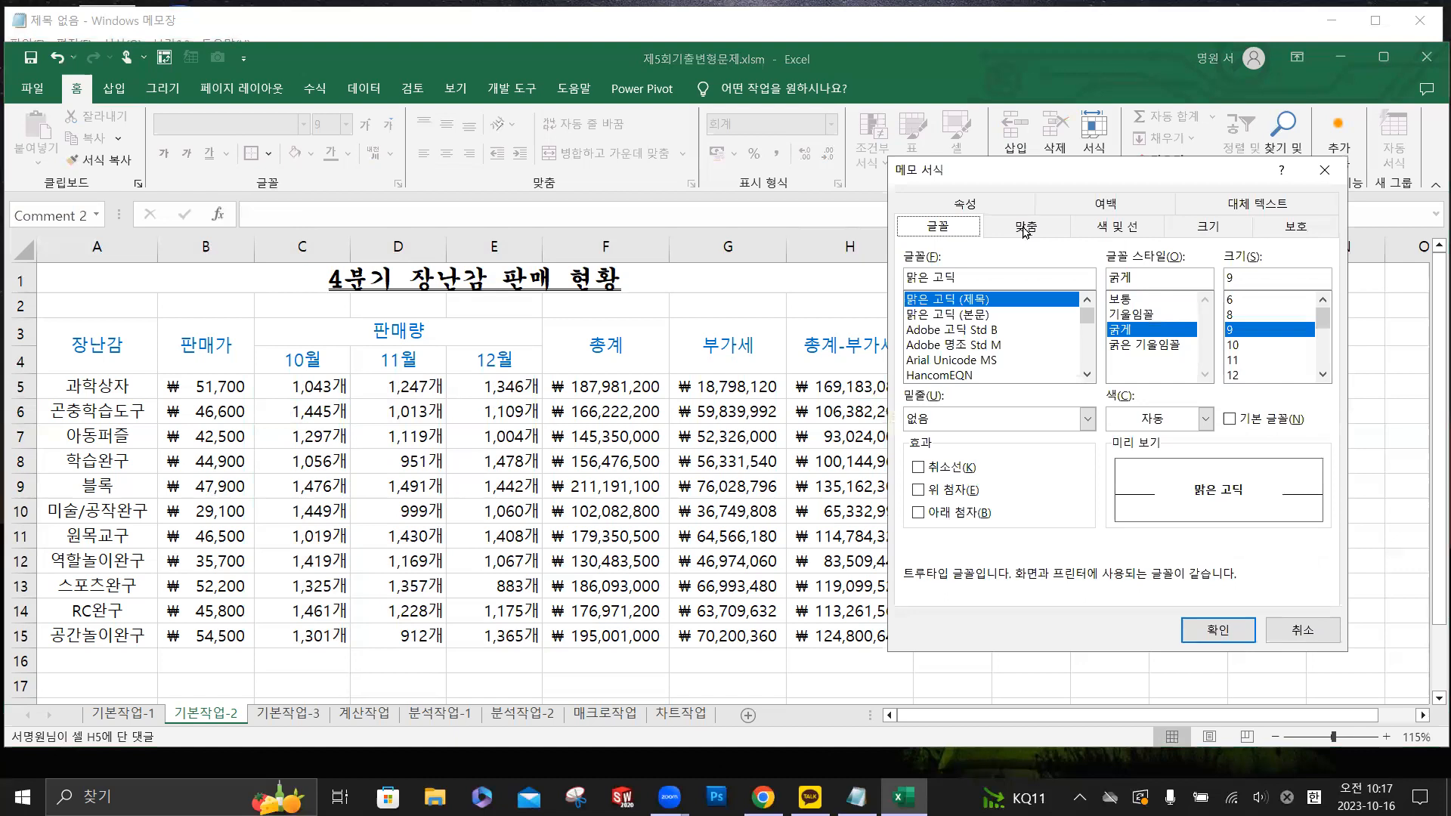
{"action": "left_click", "coordinate": [1025, 228]}
{"action": "left_click", "coordinate": [959, 350]}
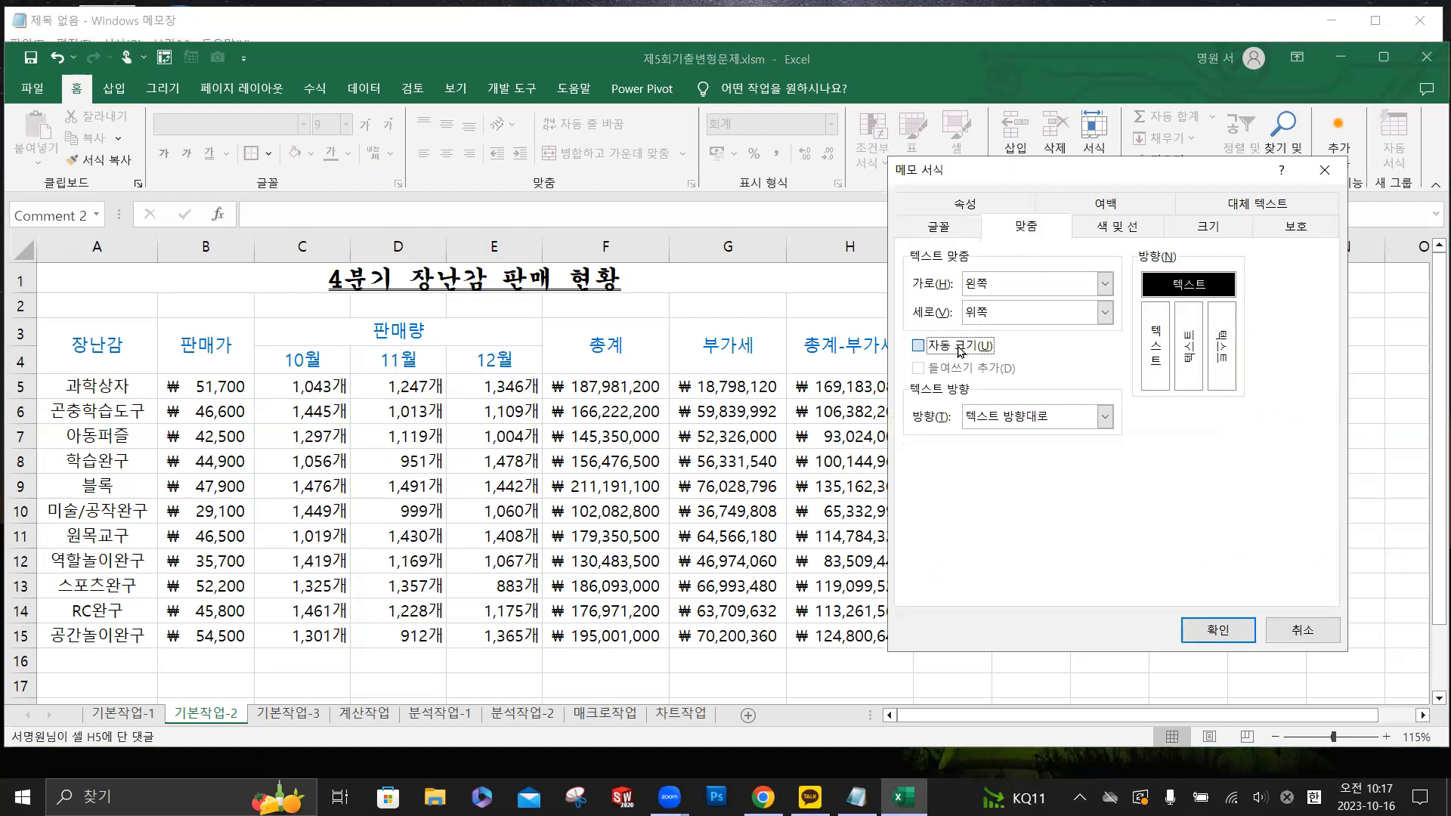
{"action": "left_click", "coordinate": [1216, 629]}
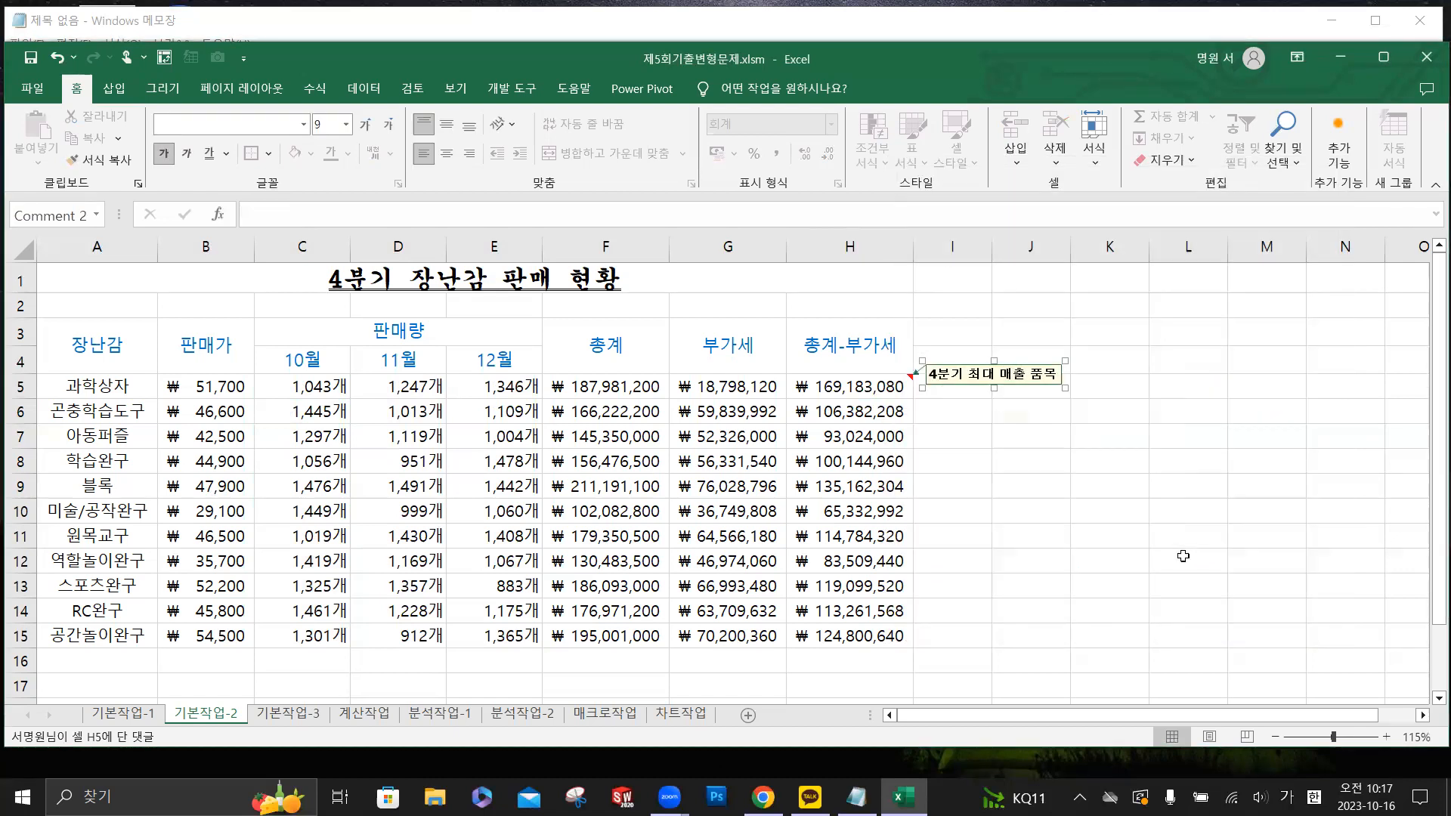
- Set the memo on cell H5 to stay permanently displayed
{"action": "right_click", "coordinate": [851, 393]}
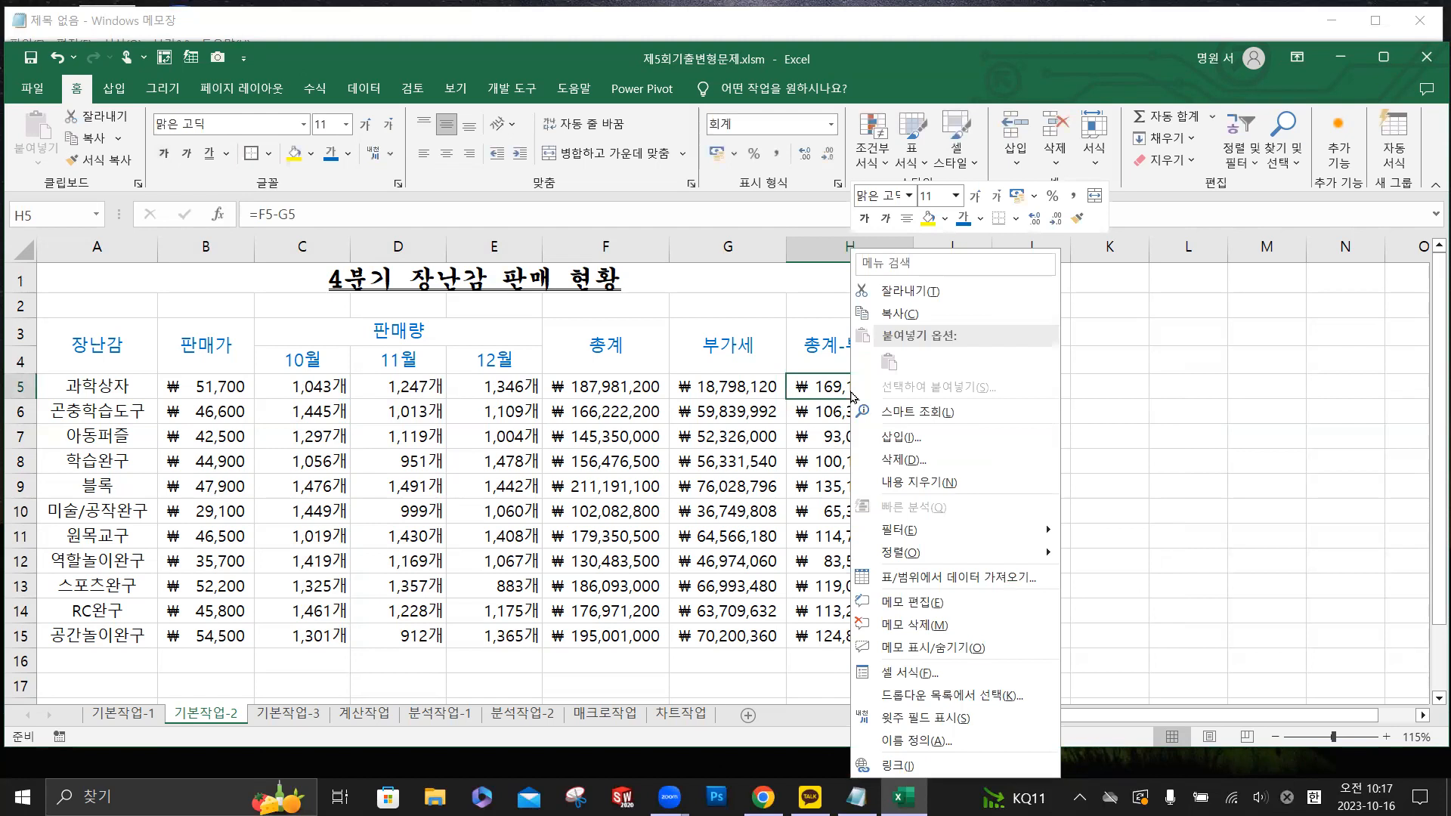
{"action": "left_click", "coordinate": [937, 648]}
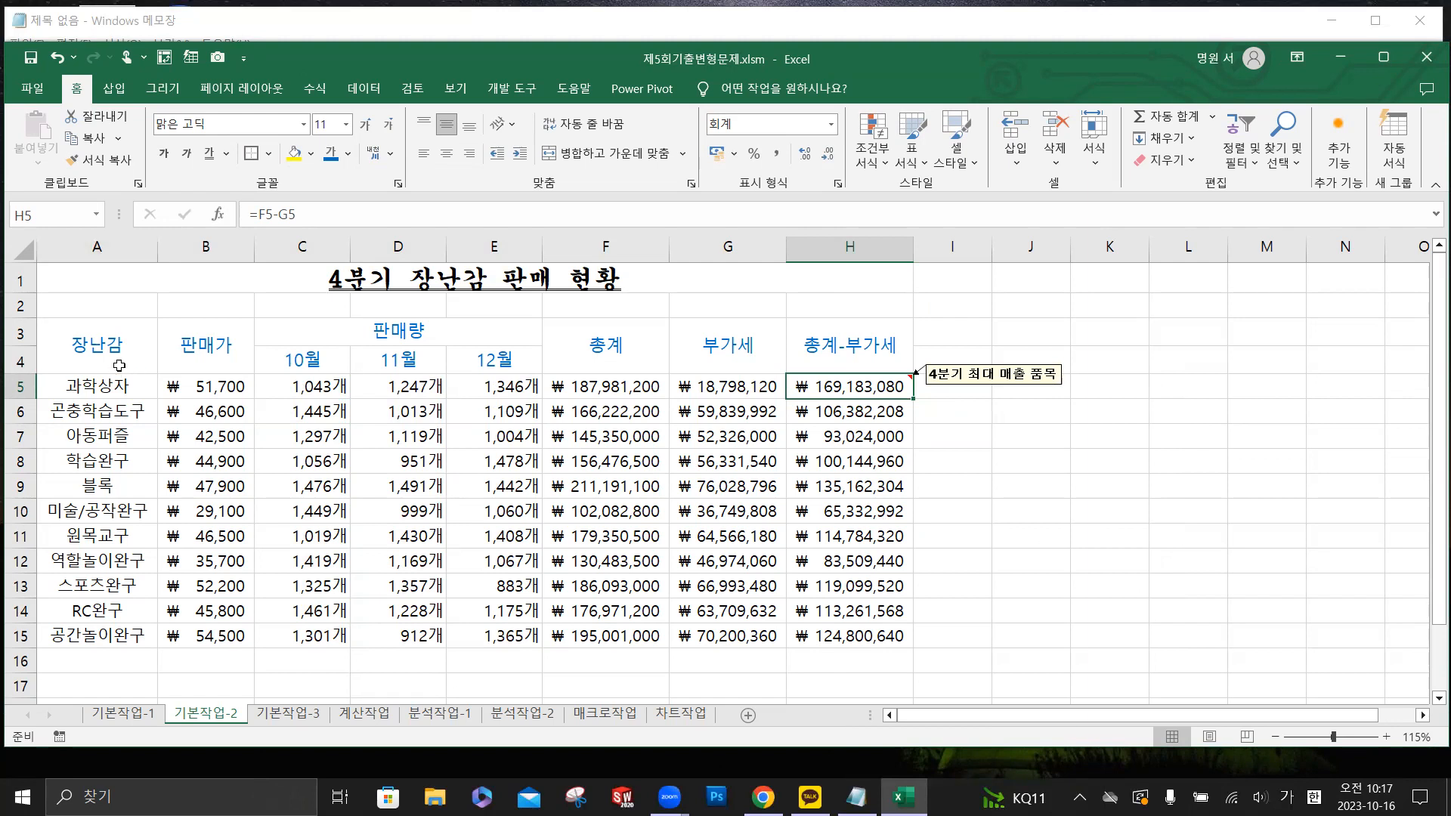
- Apply all borders (모든 테두리) and a thick outside border (굵은 바깥쪽 테두리) to the table range A3:H15
{"action": "left_click_drag", "start_coordinate": [117, 352], "coordinate": [869, 639]}
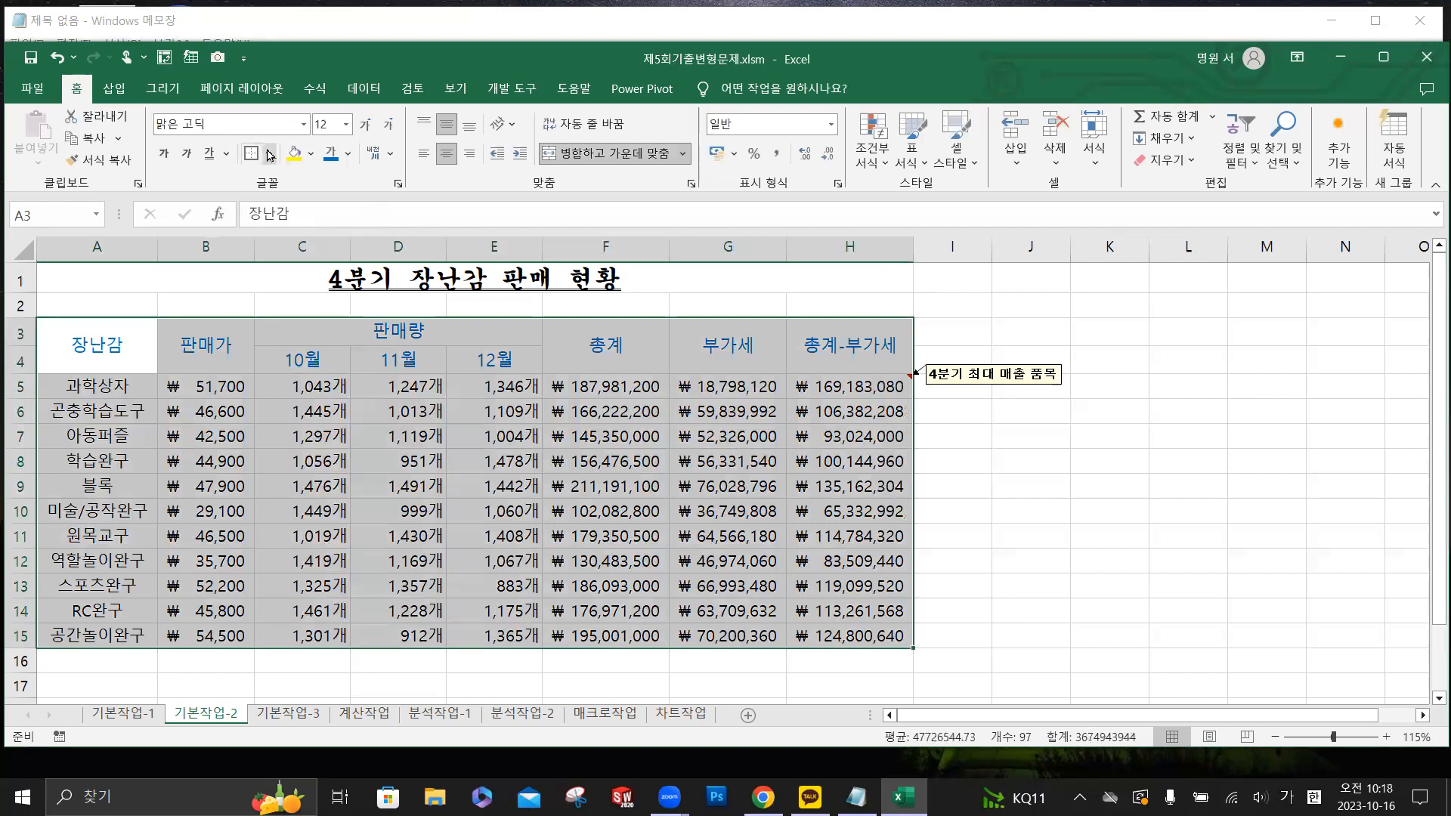
{"action": "left_click", "coordinate": [268, 153]}
{"action": "left_click", "coordinate": [312, 318]}
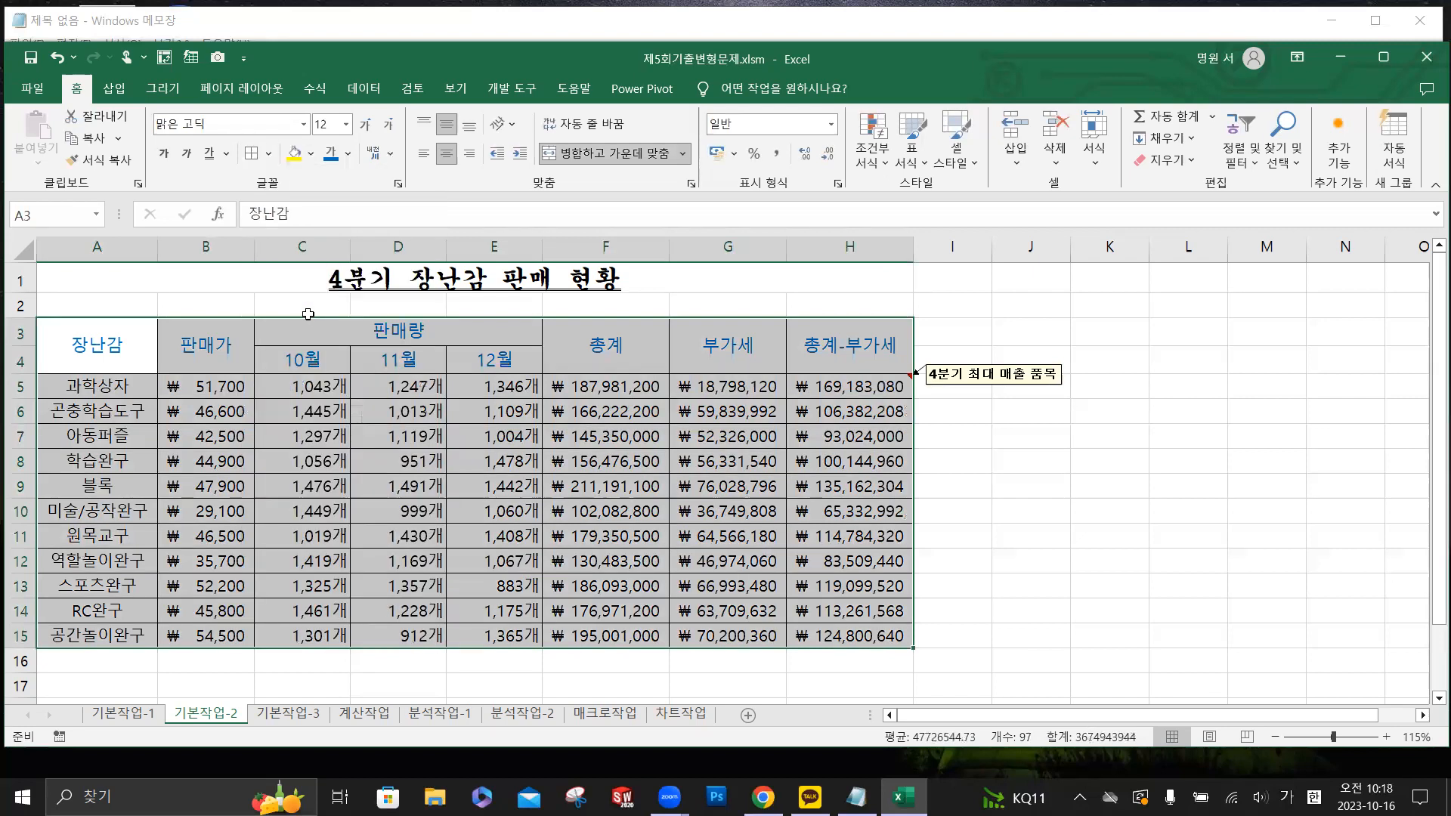
{"action": "left_click", "coordinate": [269, 153]}
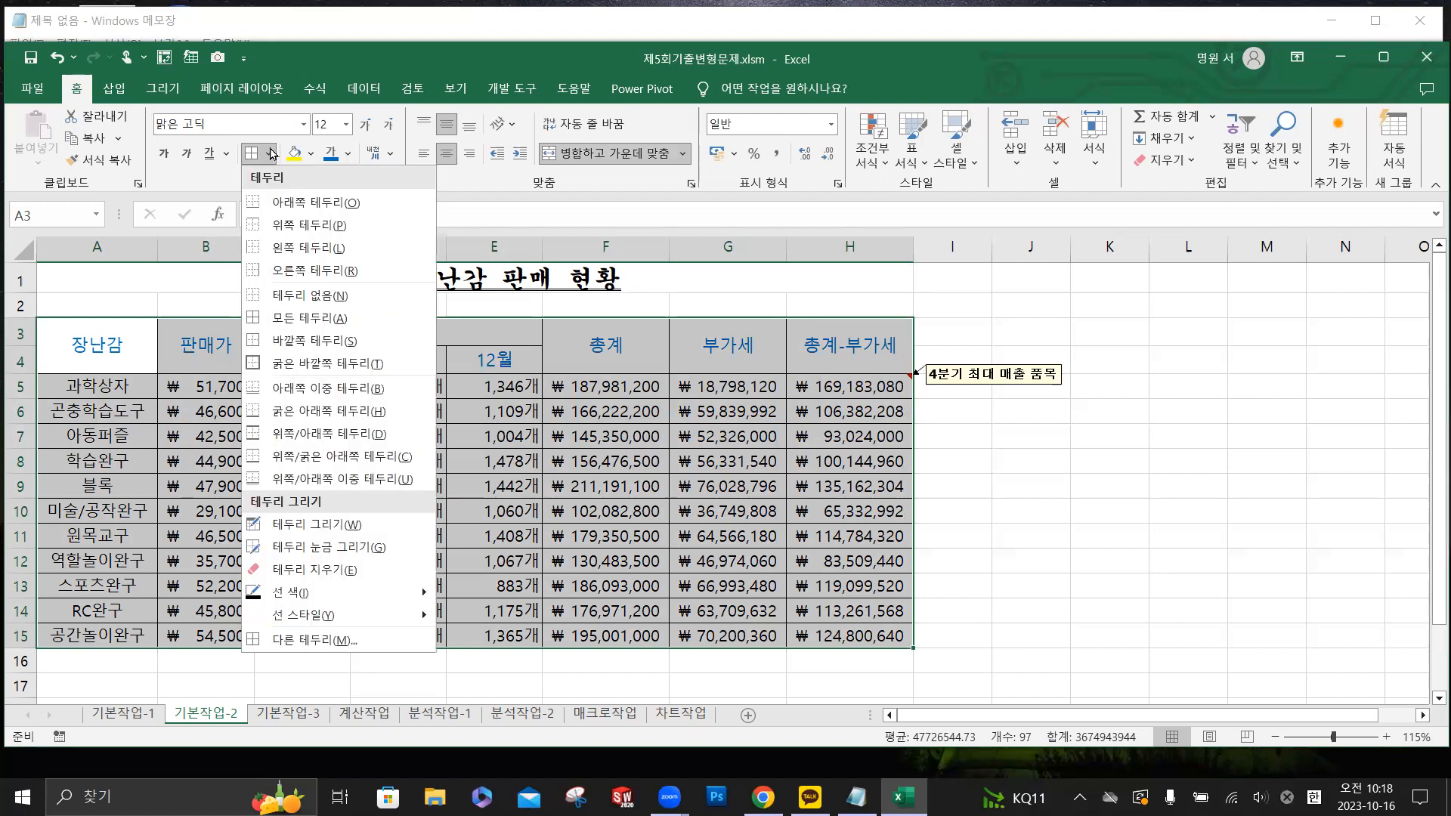
{"action": "left_click", "coordinate": [331, 370]}
{"action": "left_click", "coordinate": [771, 475]}
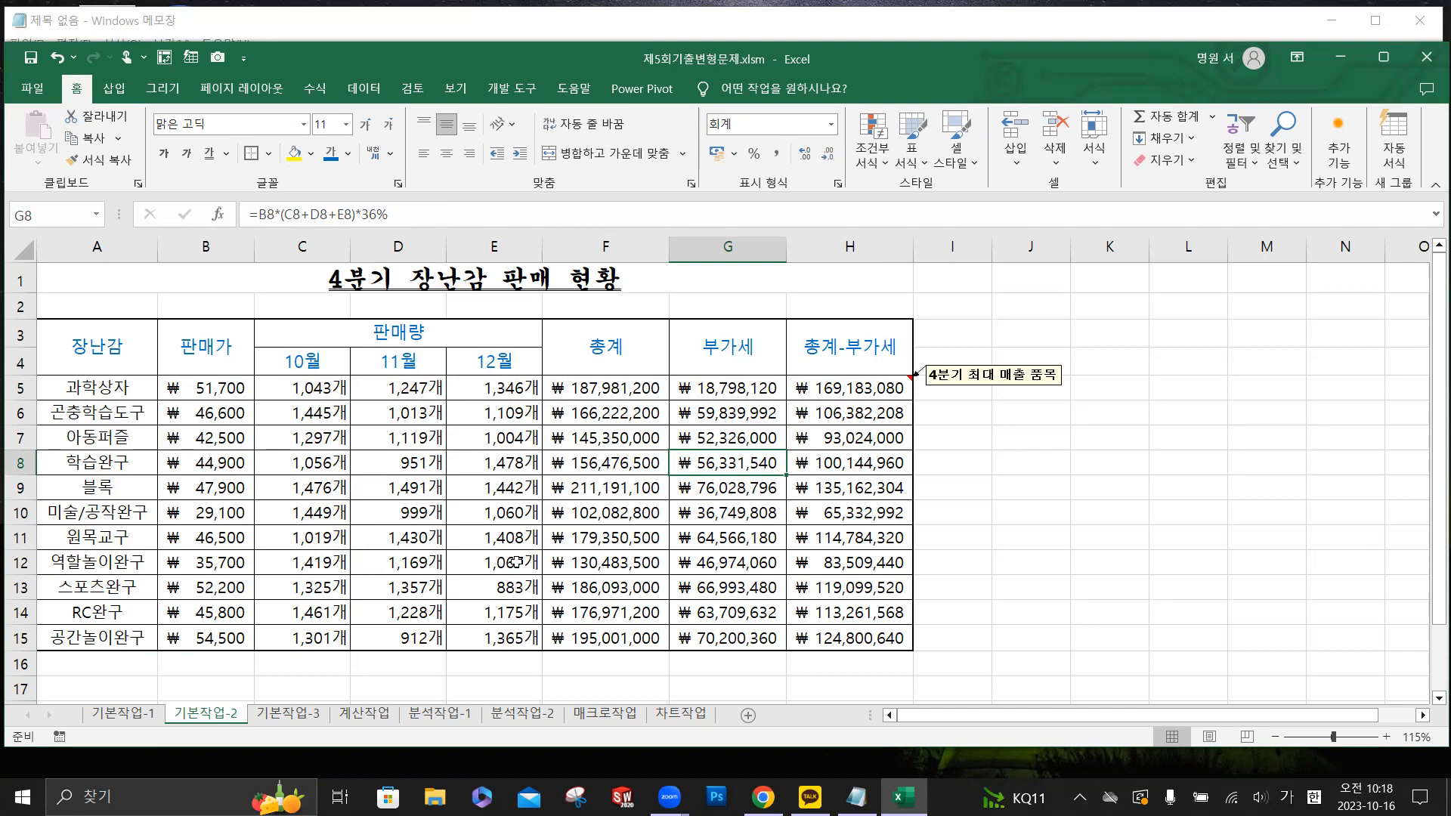
- Switch to the 기본작업-3 worksheet
{"action": "left_click", "coordinate": [311, 714]}
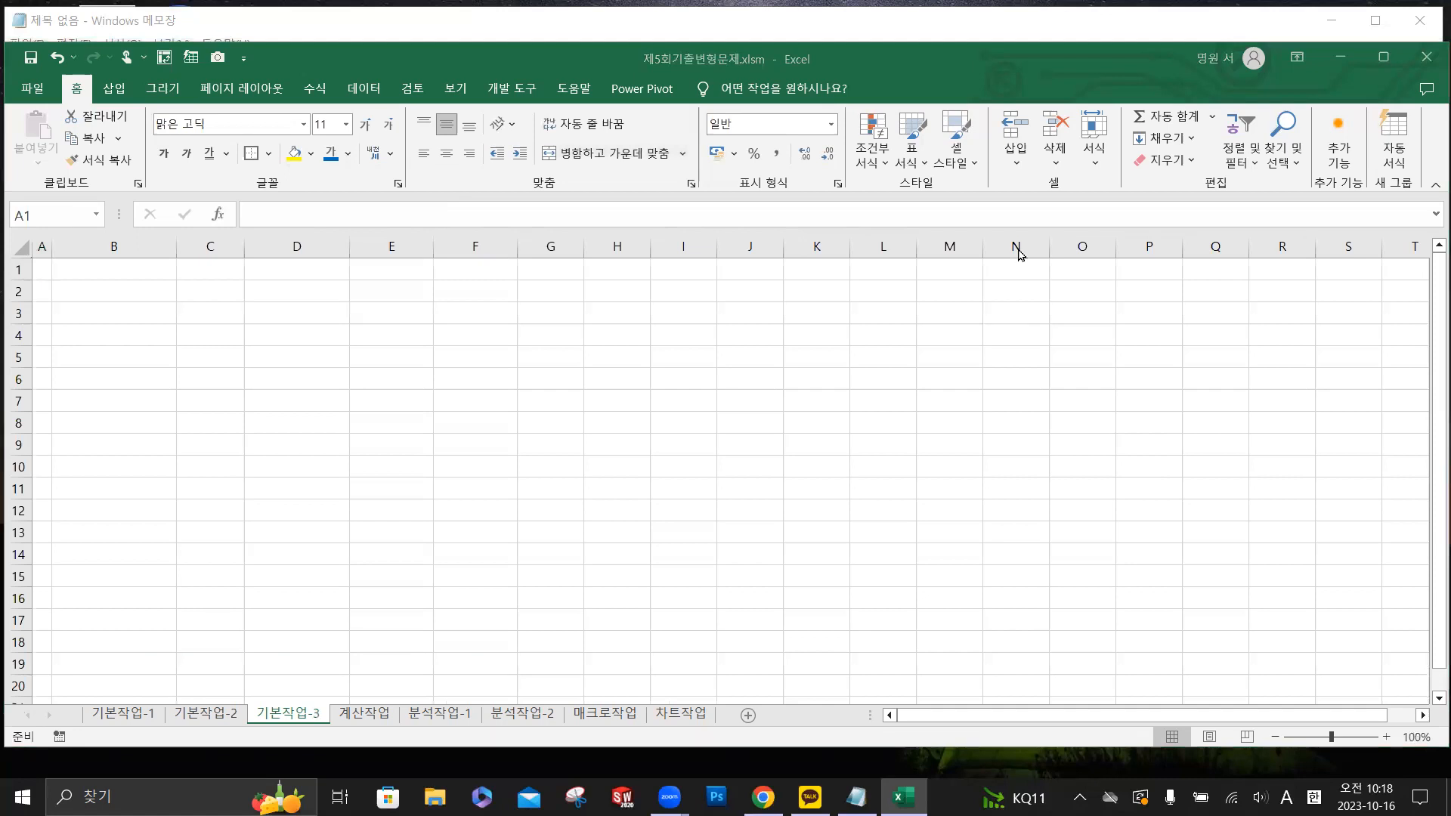
- Try to open the recent workbook 컴퓨터활용능력 2급(출석부).xlsx stored under 문서 » 중남논산평생학습관 » 출석부
{"action": "left_click", "coordinate": [33, 89]}
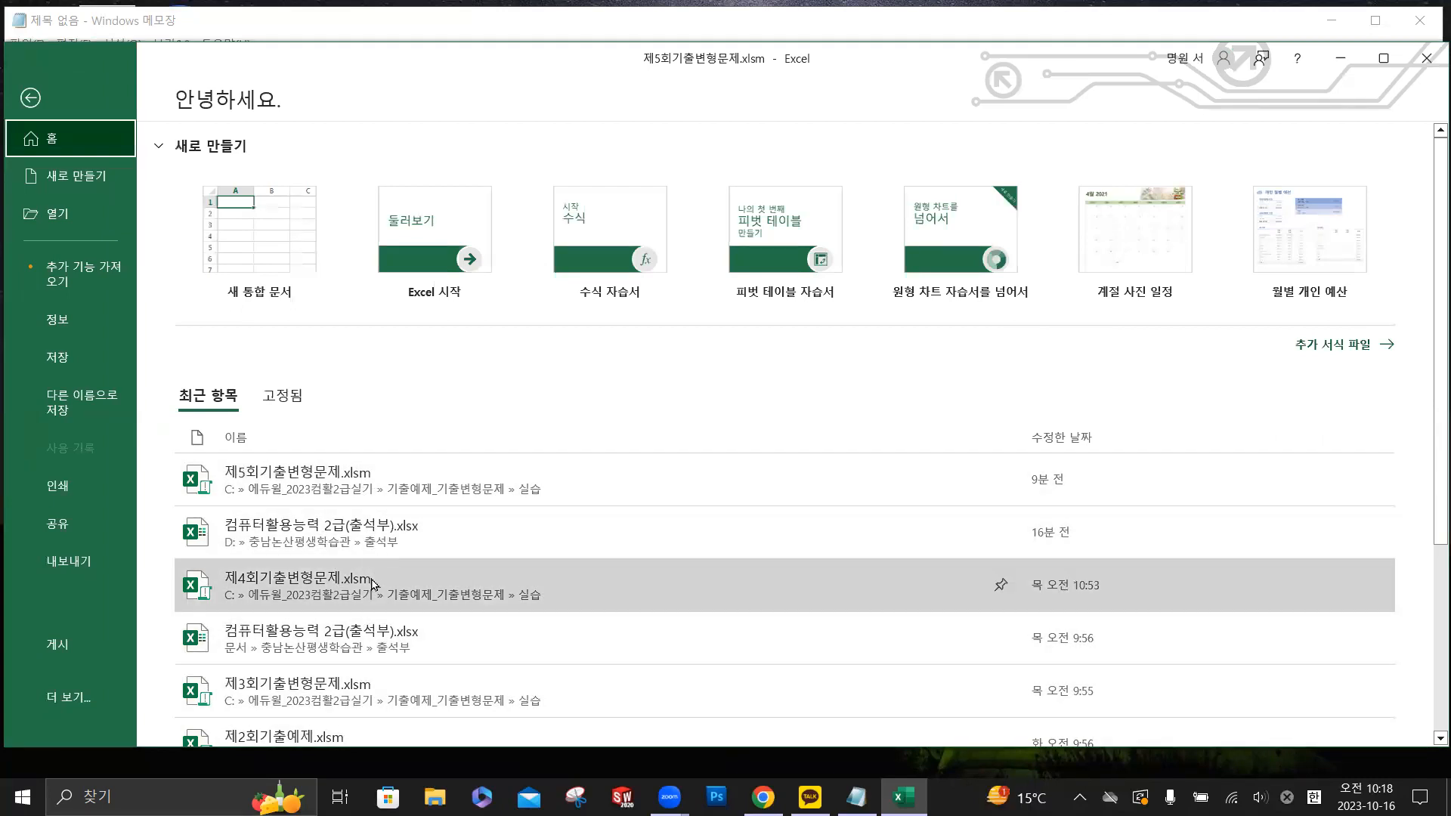
{"action": "left_click", "coordinate": [378, 645]}
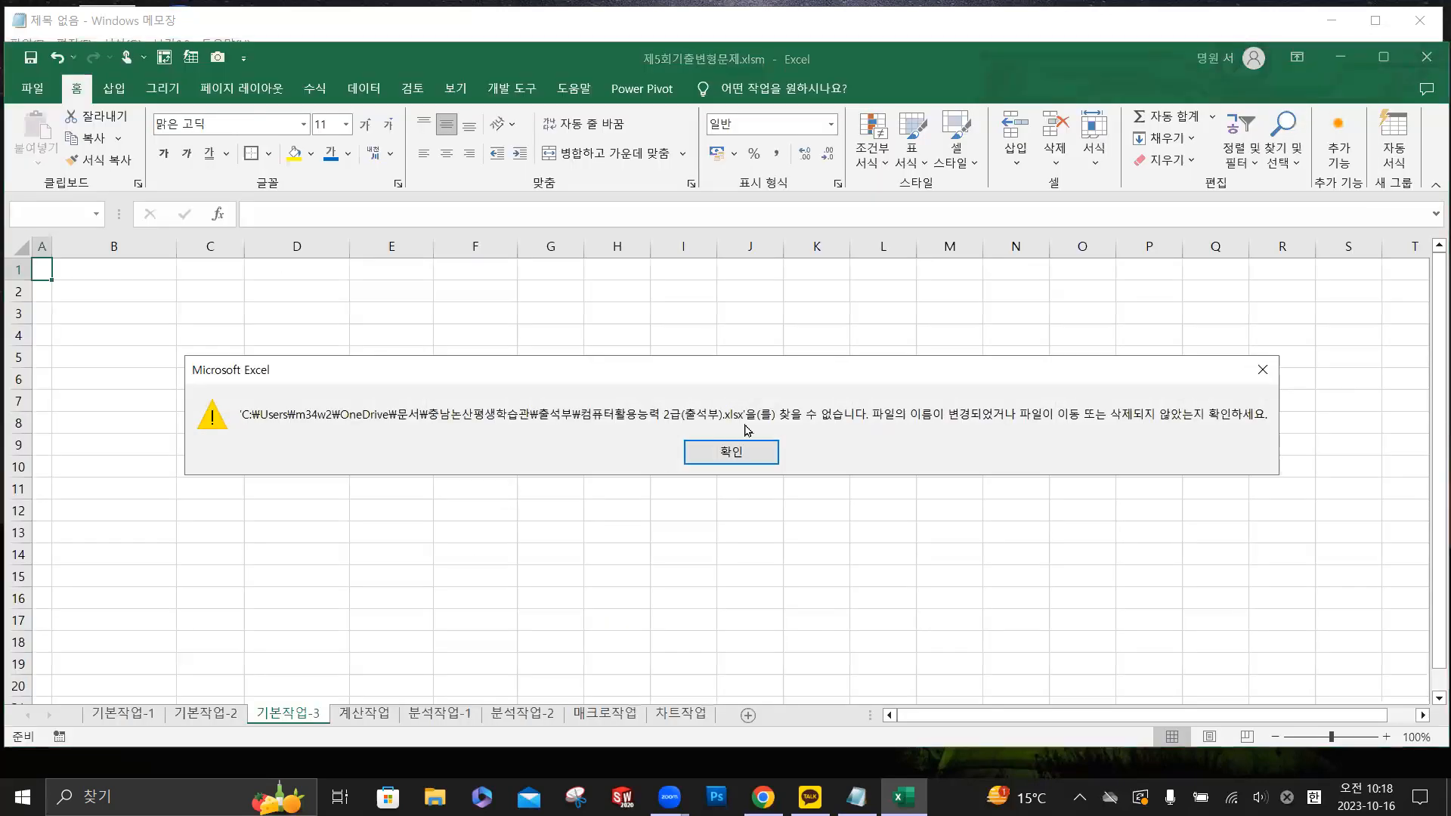
{"action": "left_click", "coordinate": [749, 453]}
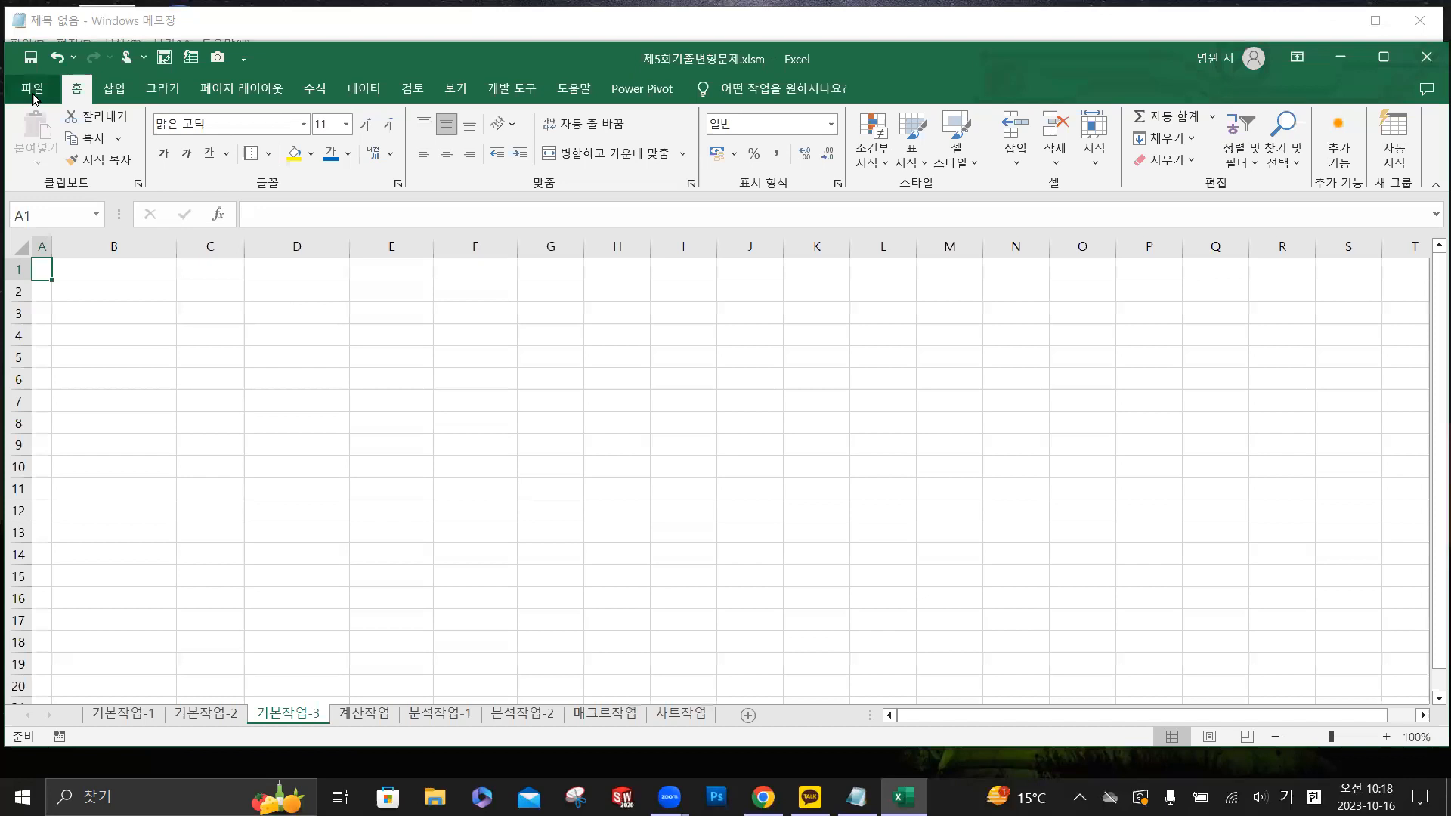
- Open the recent attendance workbook 컴퓨터활용능력 2급(출석부).xlsx stored on the D: drive
{"action": "left_click", "coordinate": [33, 96]}
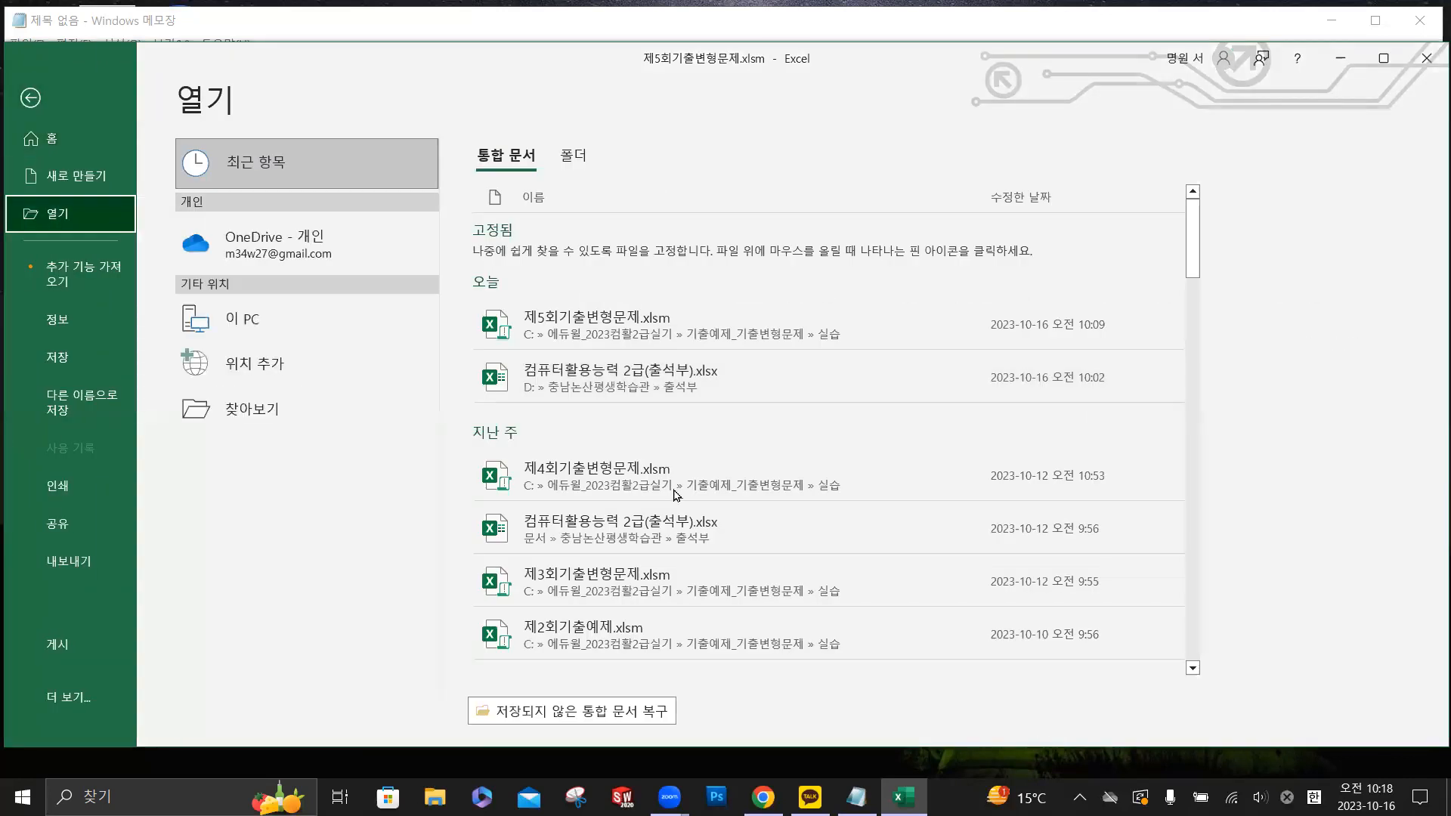
{"action": "left_click", "coordinate": [278, 394]}
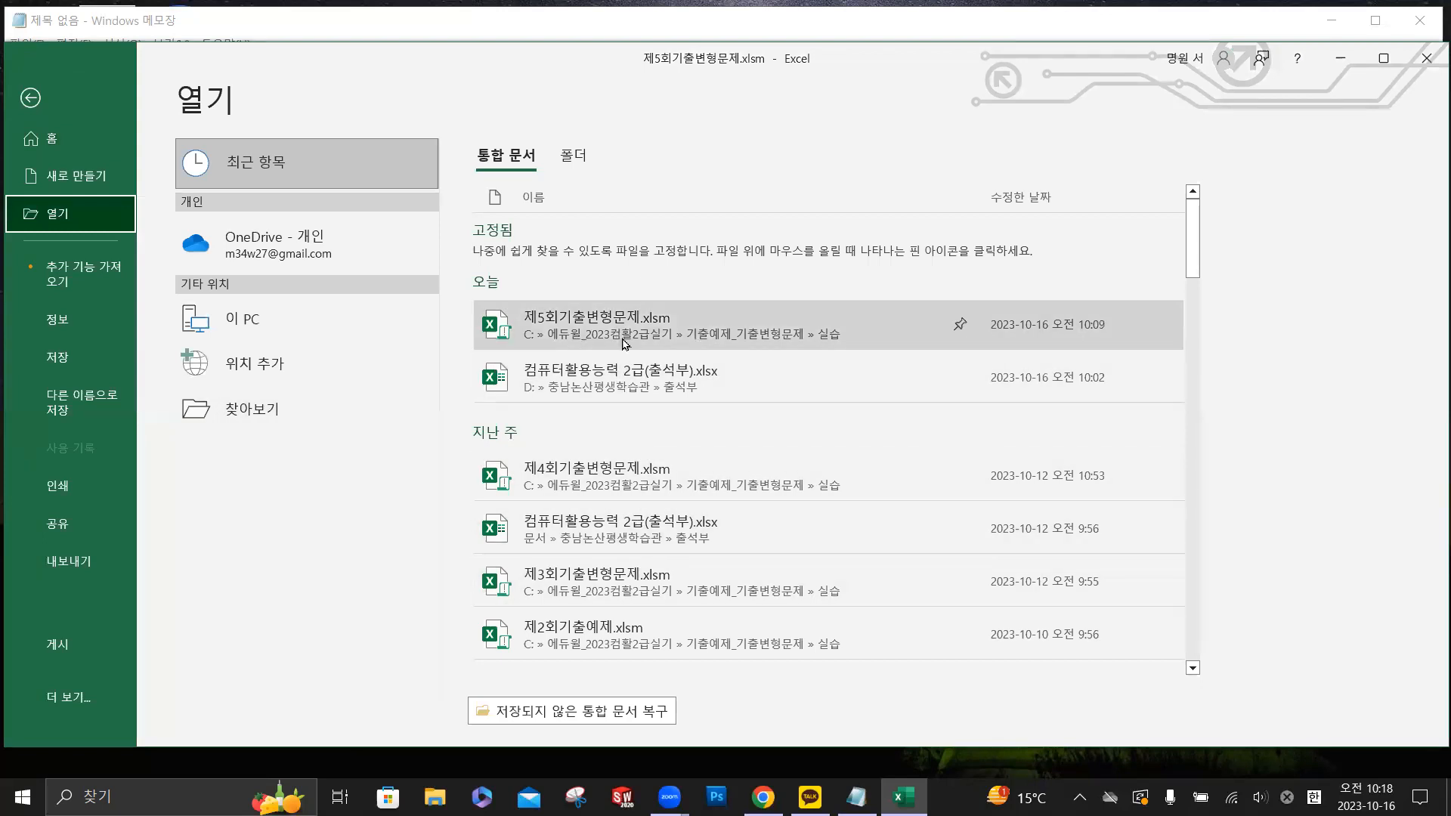
{"action": "left_click", "coordinate": [639, 376]}
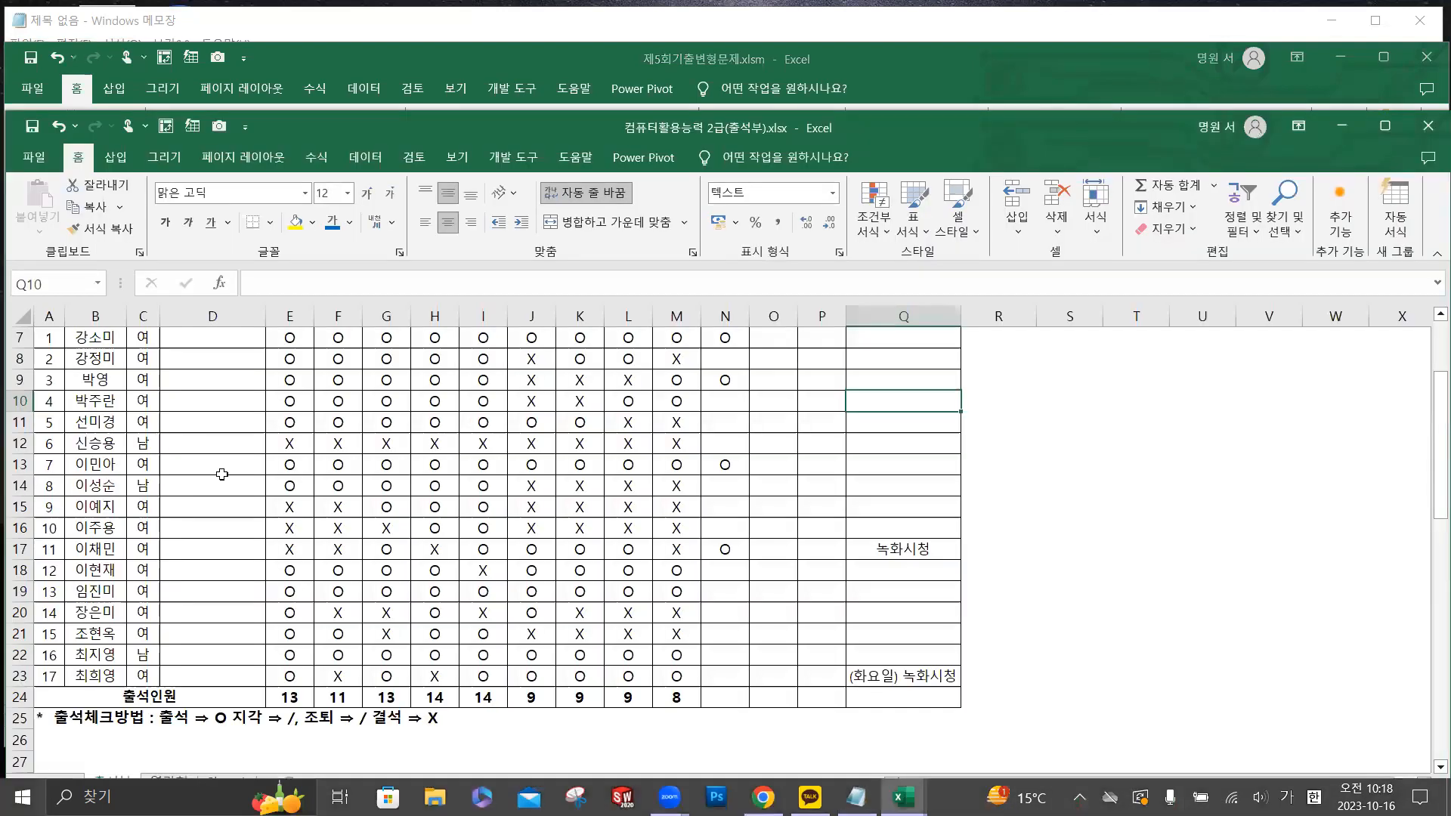
- Mark the 10회 attendance as O in N10 and N18 by filling from the adjacent 9회 cells
{"action": "left_click", "coordinate": [676, 401]}
{"action": "left_click_drag", "start_coordinate": [700, 411], "coordinate": [733, 411]}
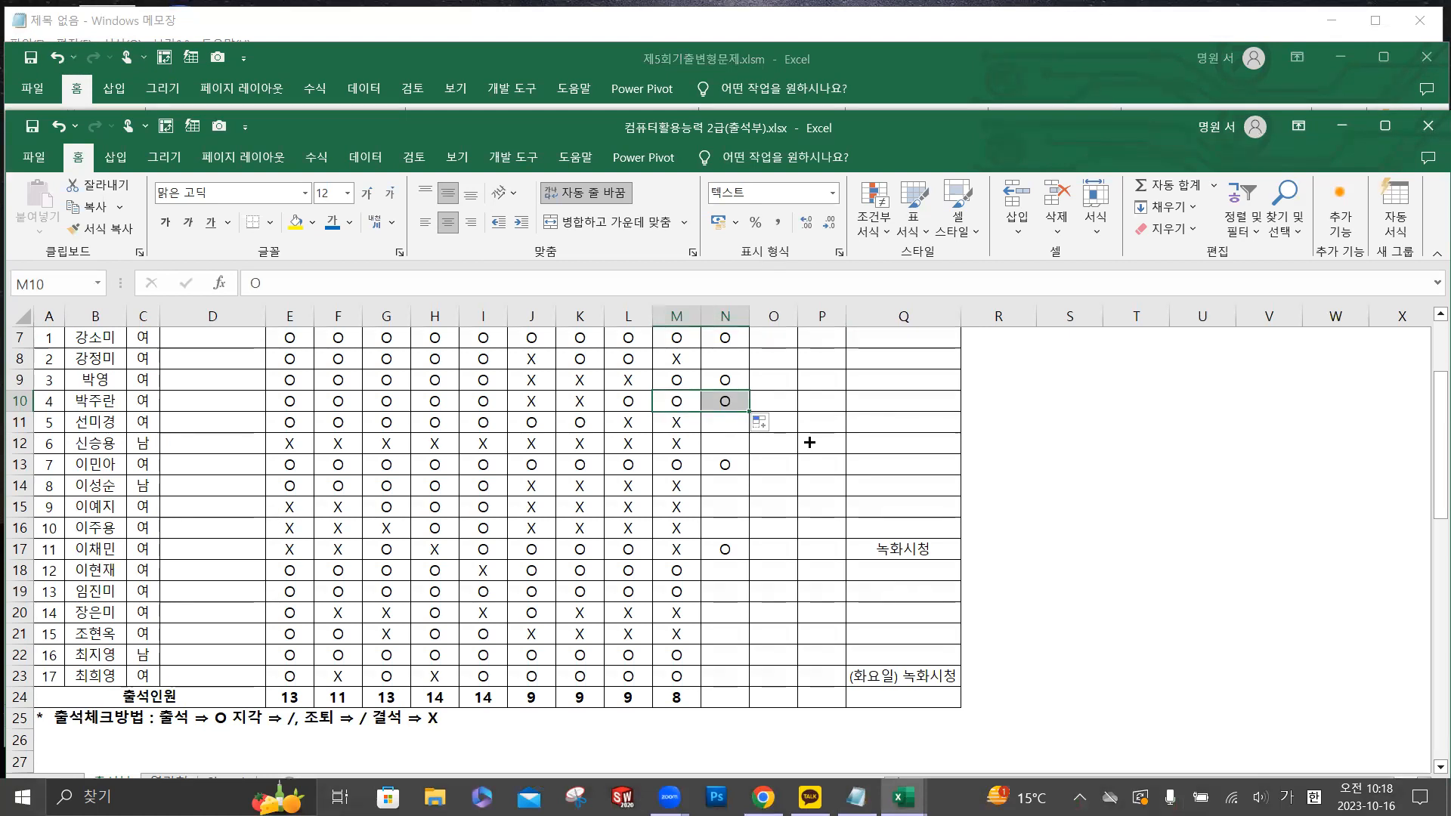
{"action": "left_click", "coordinate": [691, 572]}
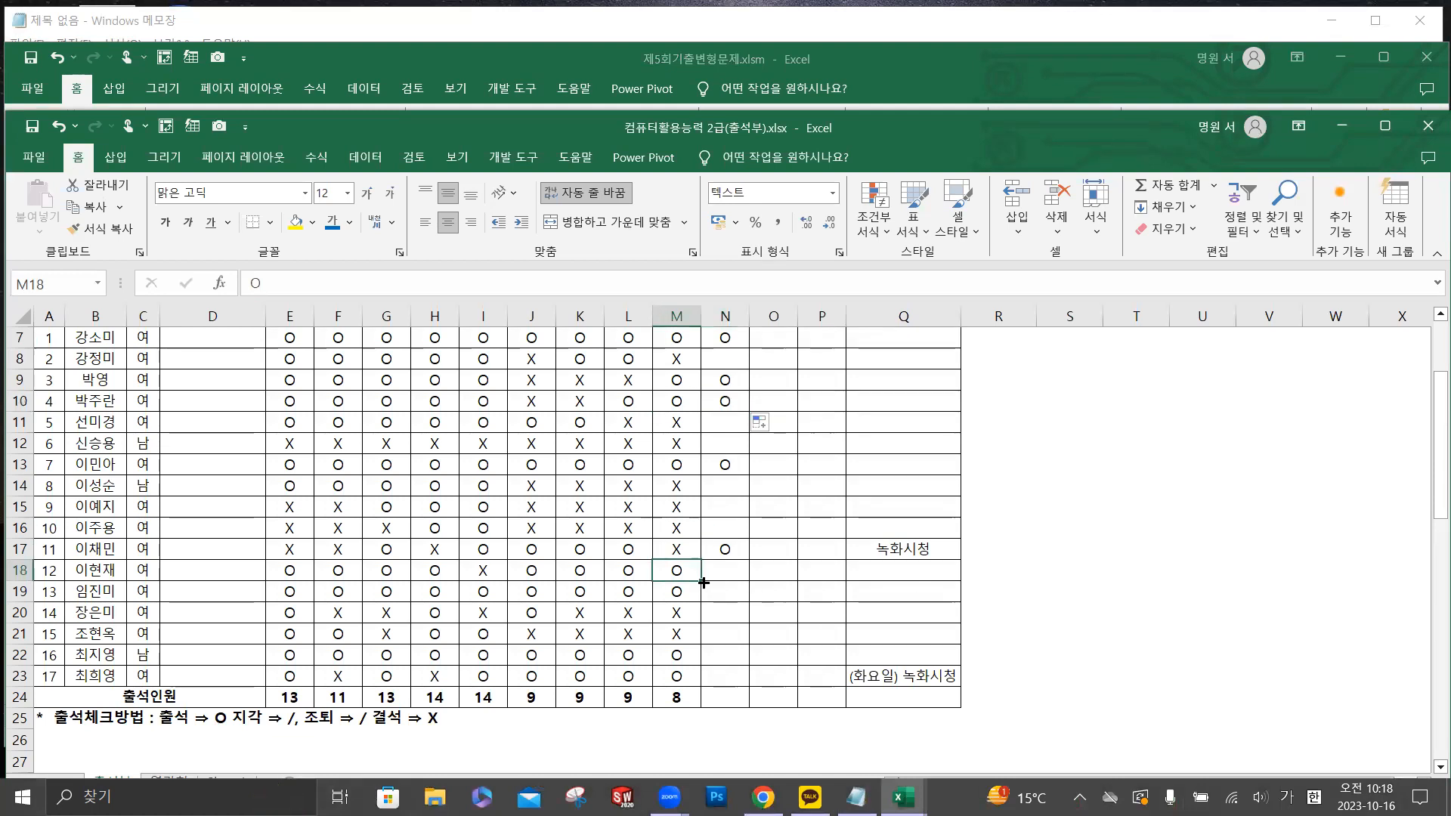
{"action": "left_click_drag", "start_coordinate": [701, 580], "coordinate": [744, 579]}
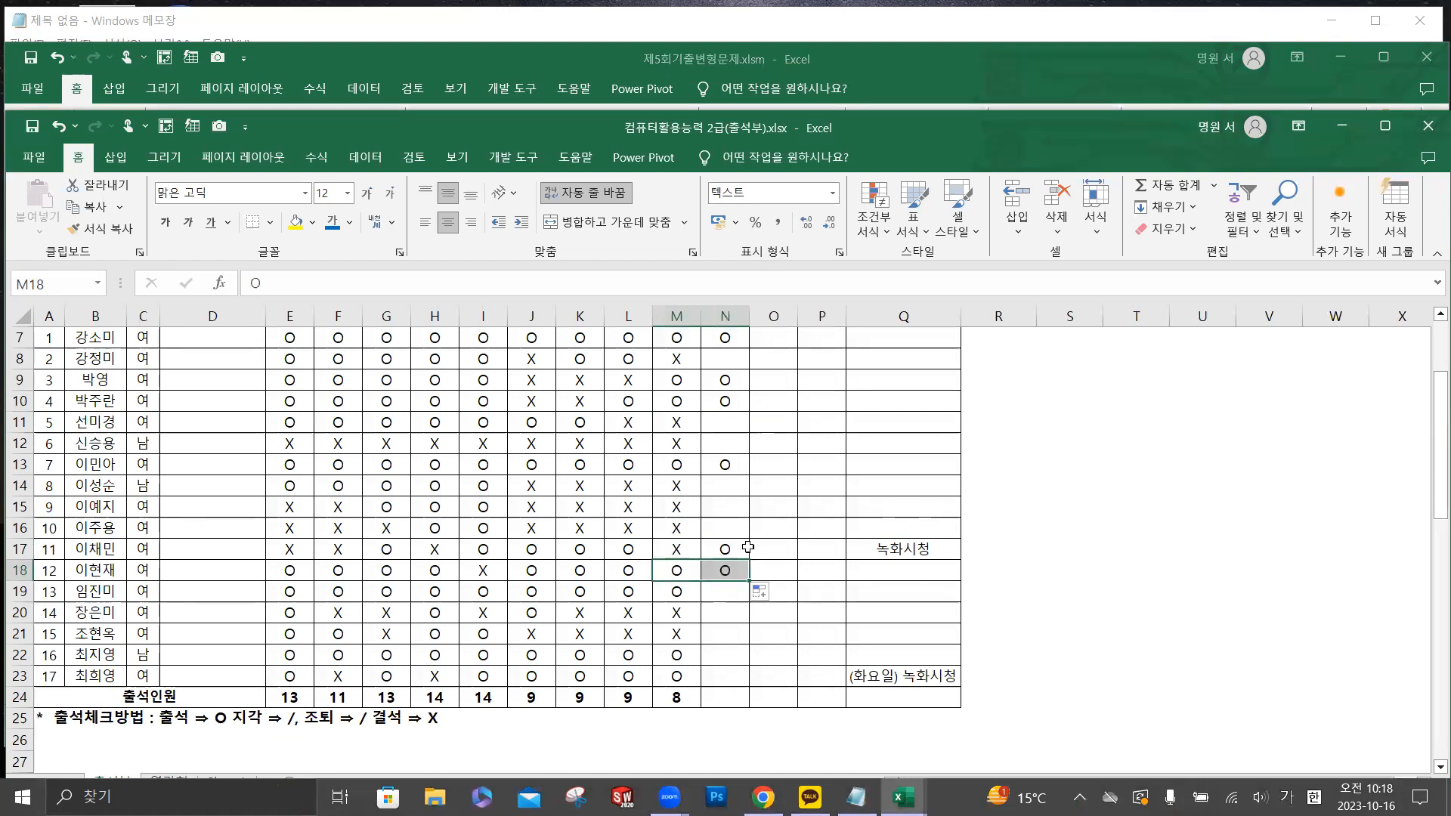
{"action": "scroll", "coordinate": [763, 537], "scroll_direction": "up", "scroll_amount": 1}
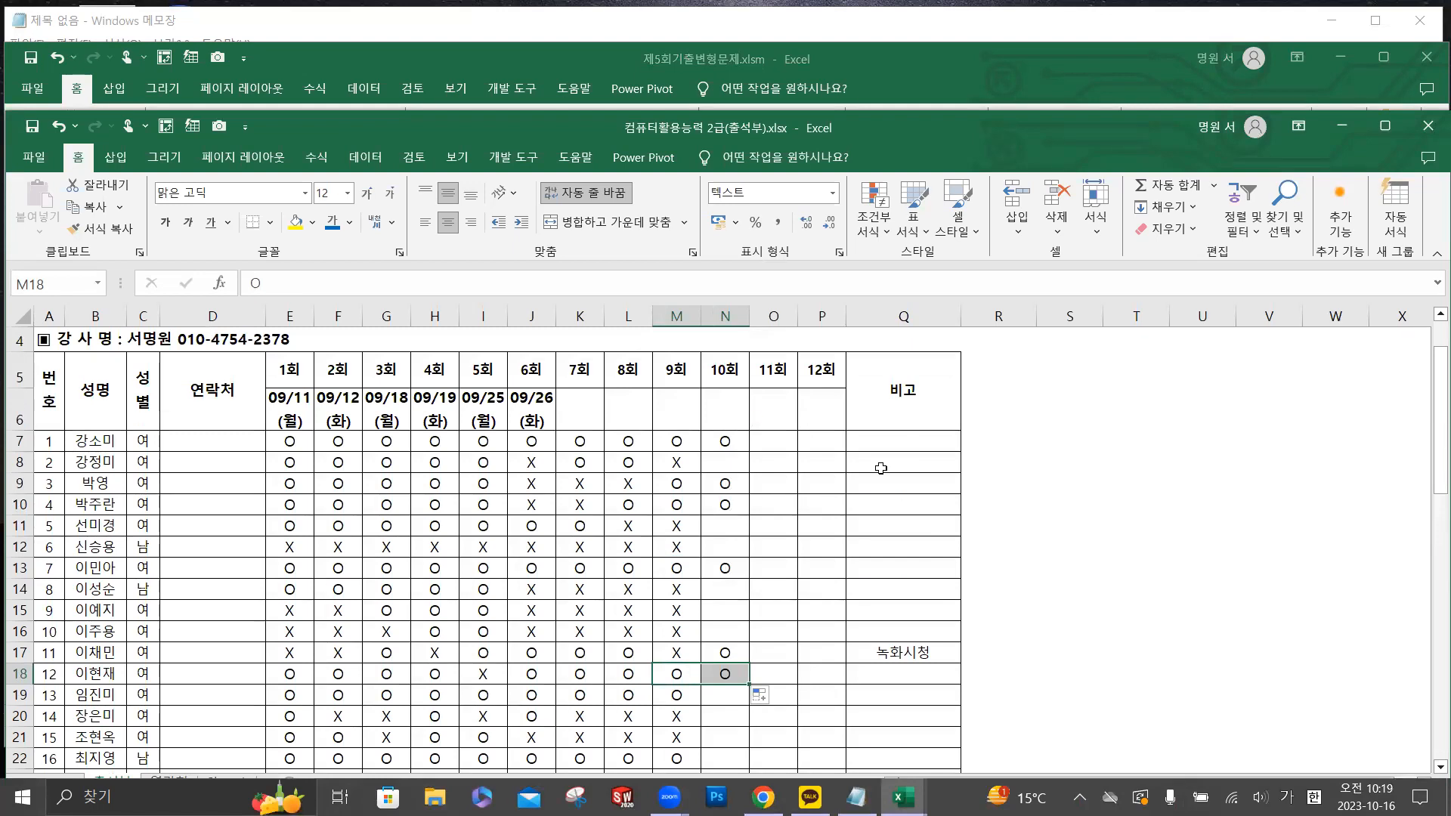
- Minimize the attendance workbook and return to the 기본작업-3 sheet of 제5회기출변형문제.xlsm
{"action": "key", "text": "alt+Tab"}
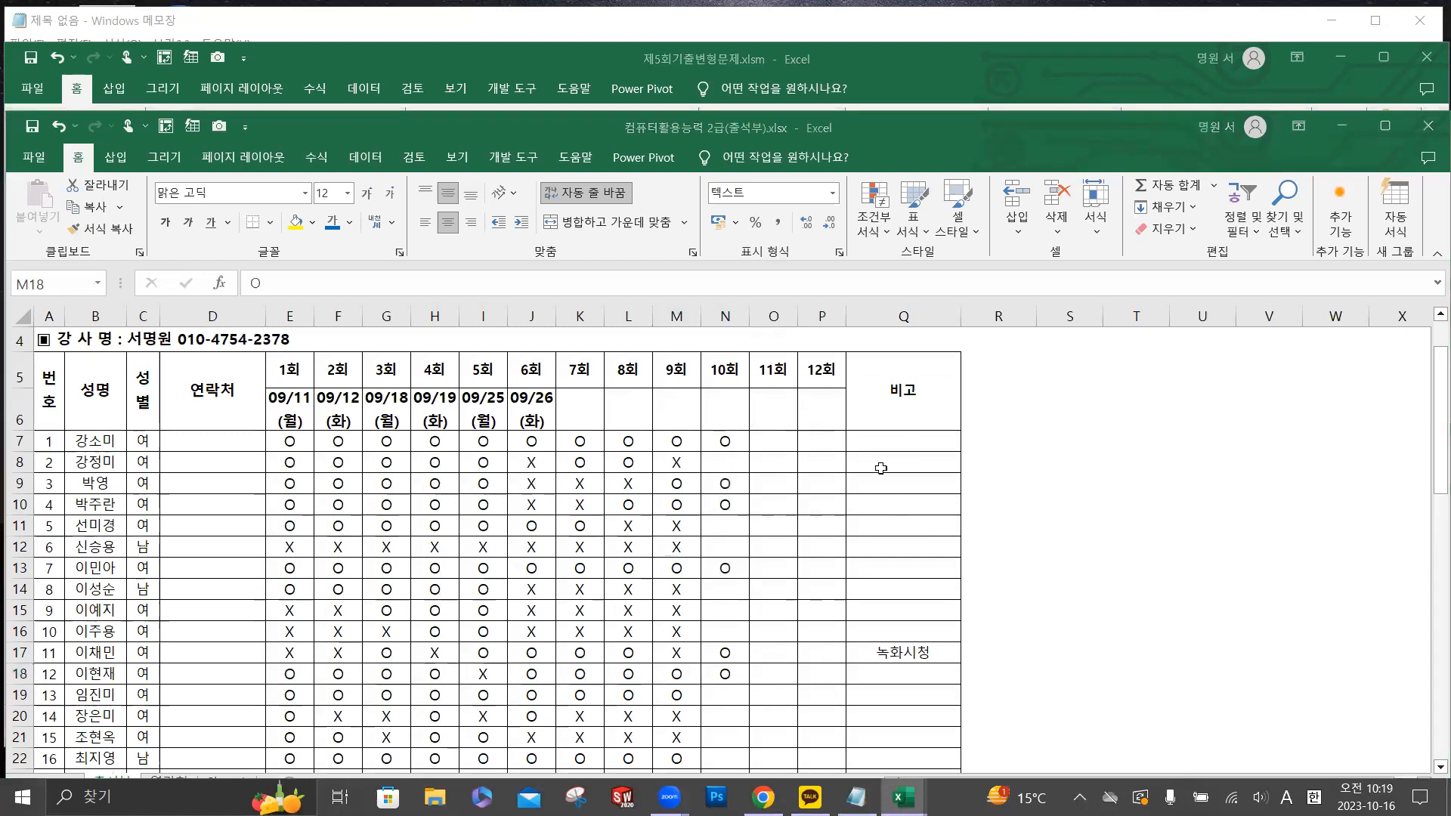
{"action": "key", "text": "alt+Tab"}
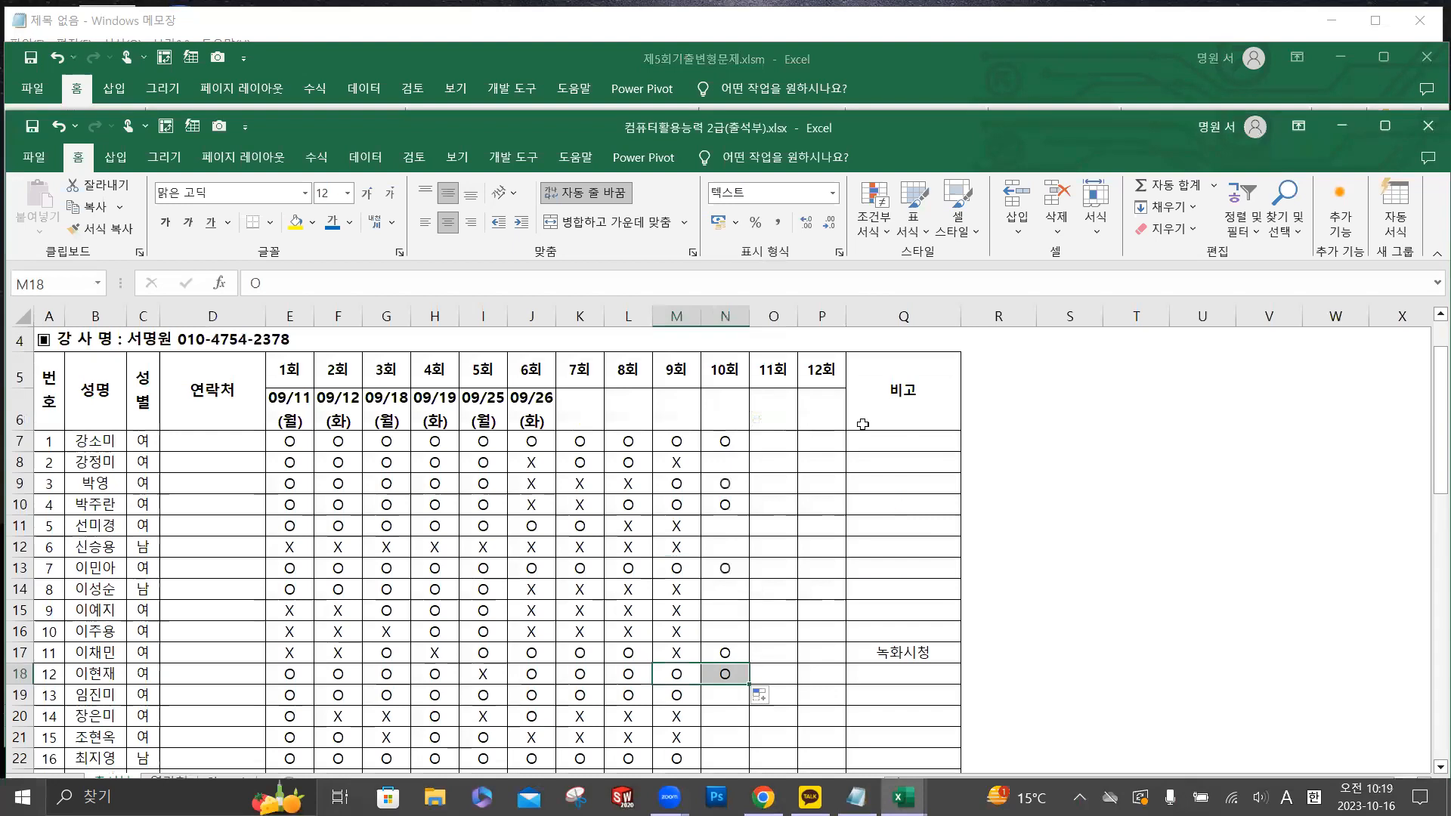
{"action": "left_click", "coordinate": [1342, 127]}
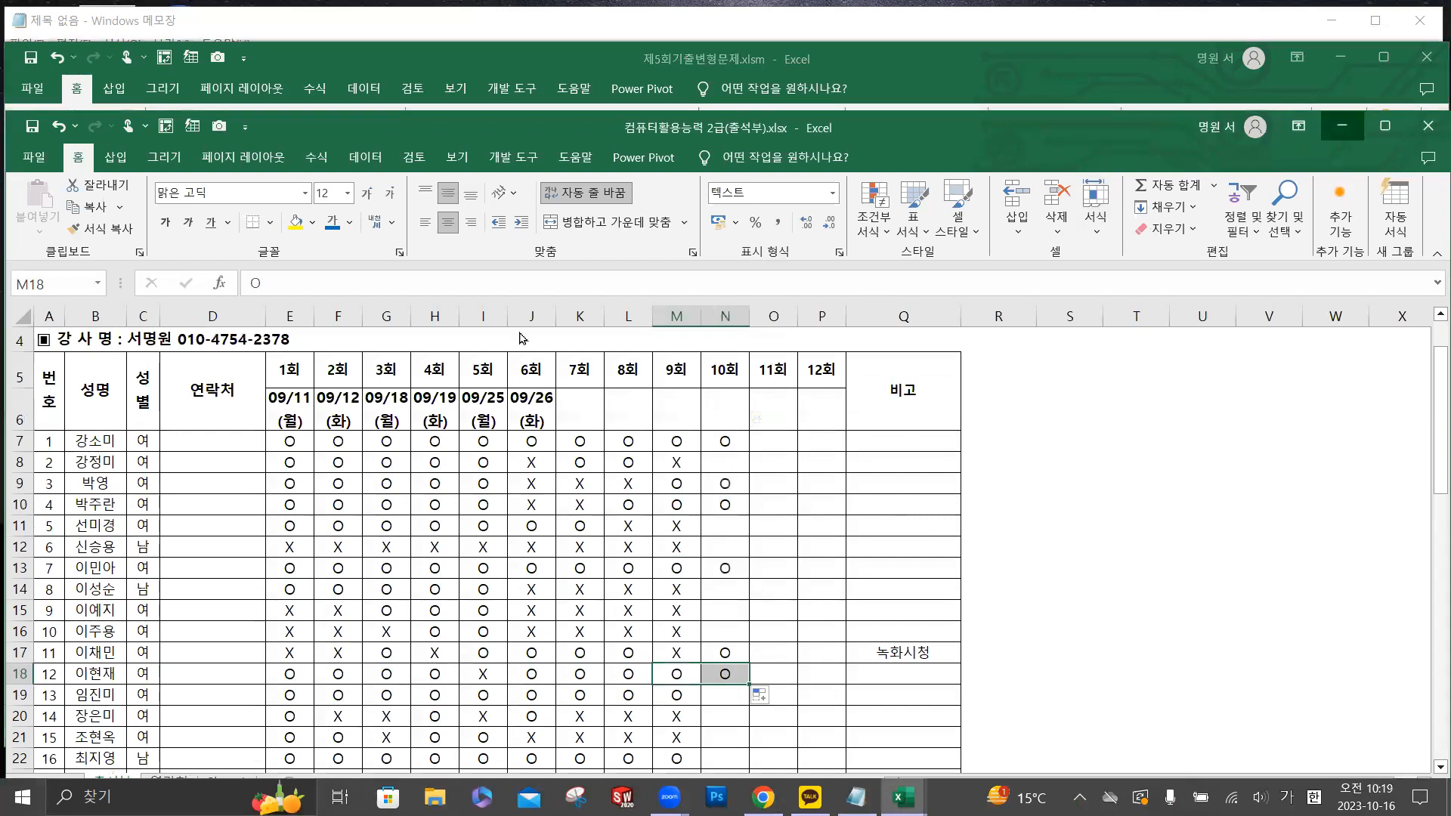
{"action": "left_click", "coordinate": [293, 354]}
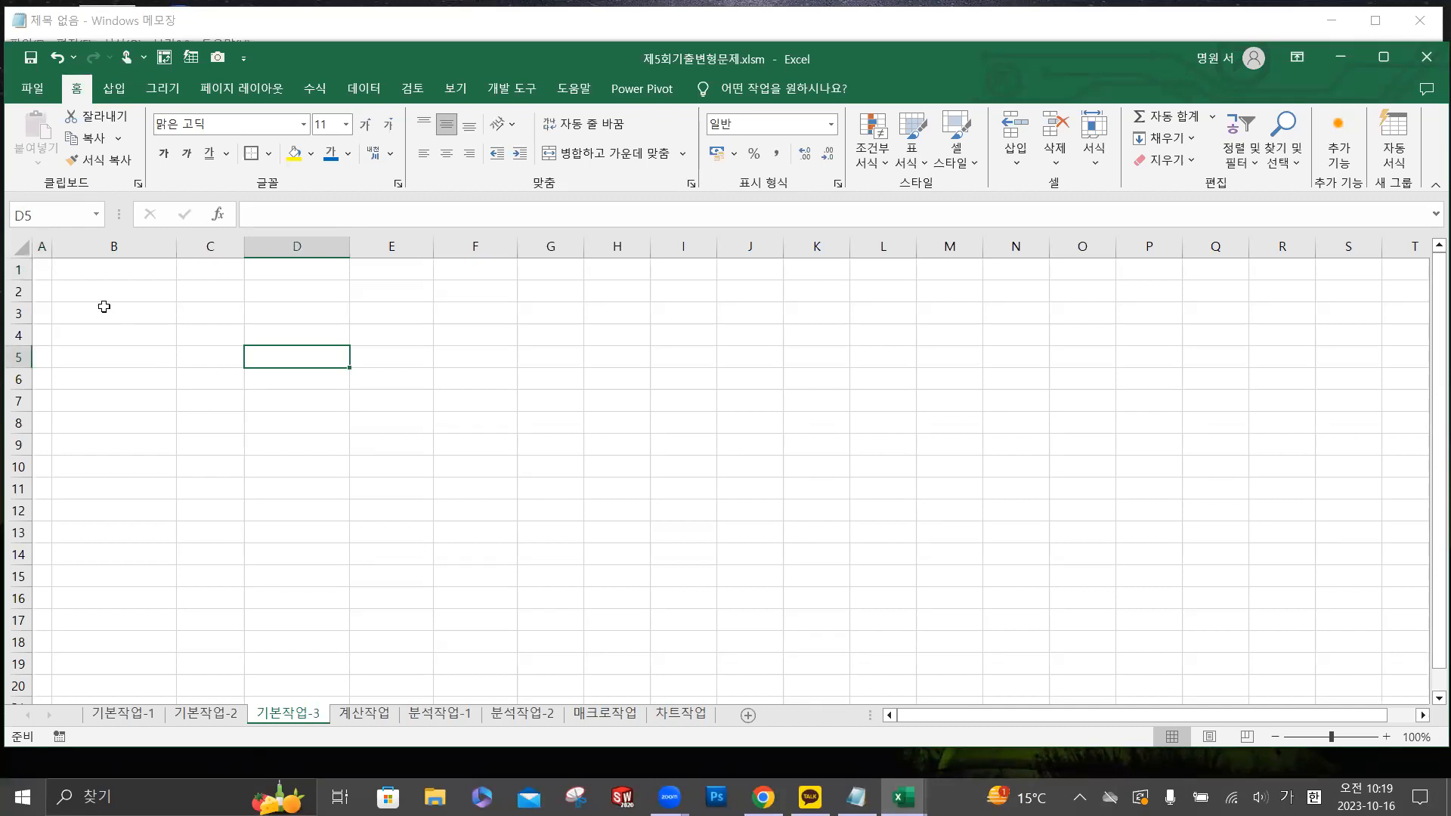
{"action": "left_click_drag", "start_coordinate": [91, 338], "coordinate": [736, 551]}
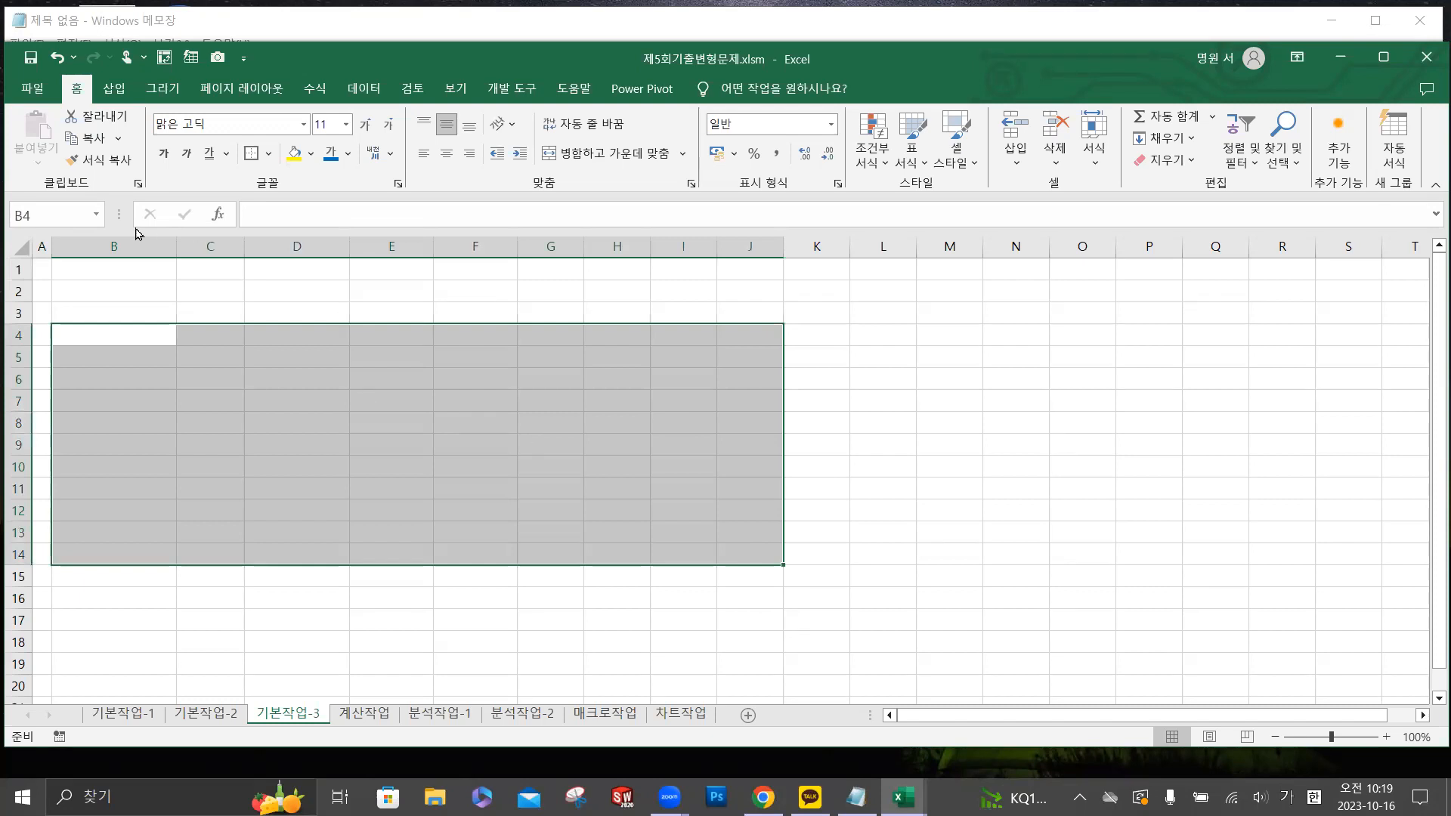
{"action": "left_click", "coordinate": [117, 327]}
{"action": "scroll", "coordinate": [103, 329], "scroll_direction": "up", "scroll_amount": 4, "text": "ctrl"}
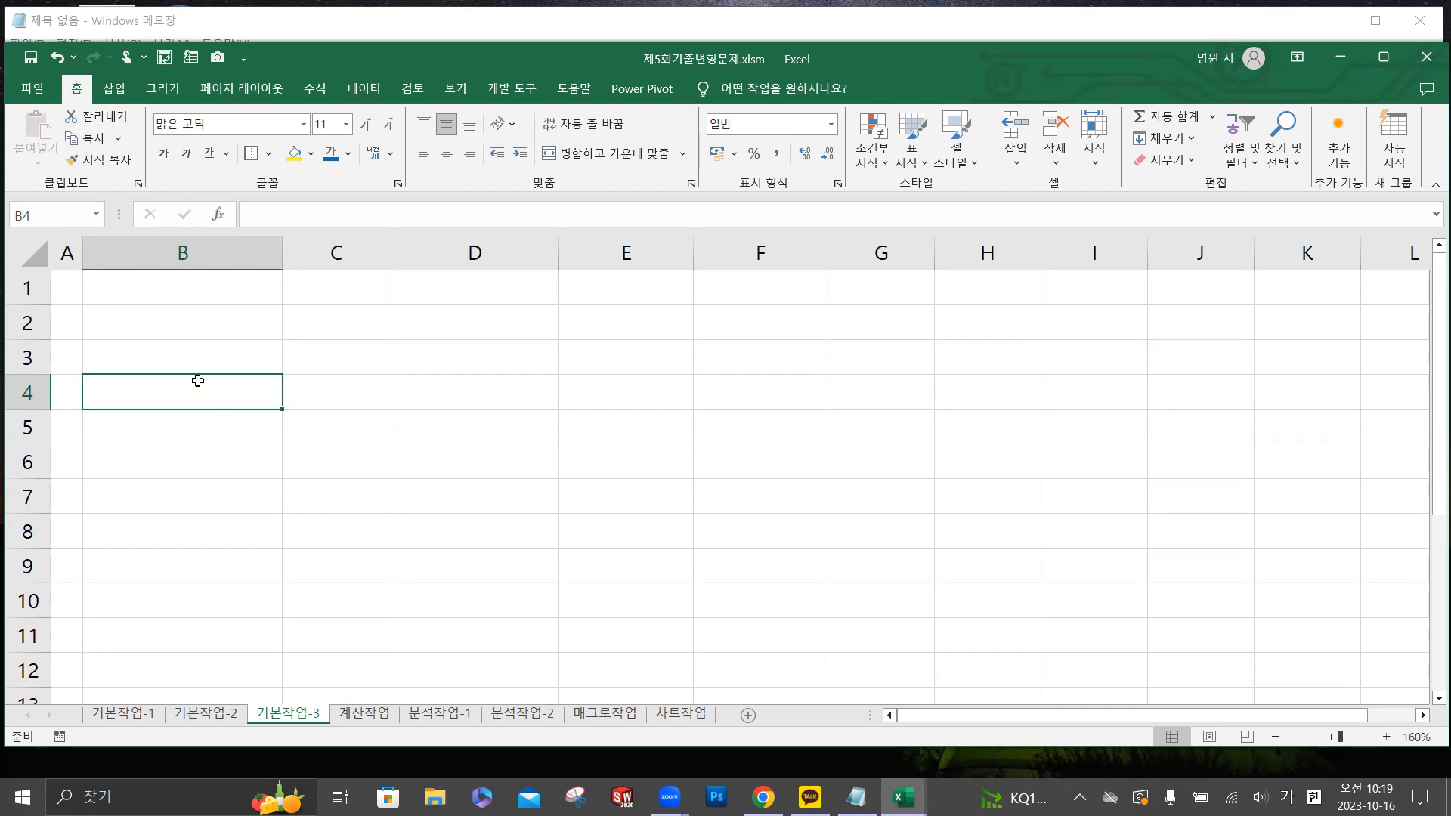
{"action": "key", "text": "alt+Tab"}
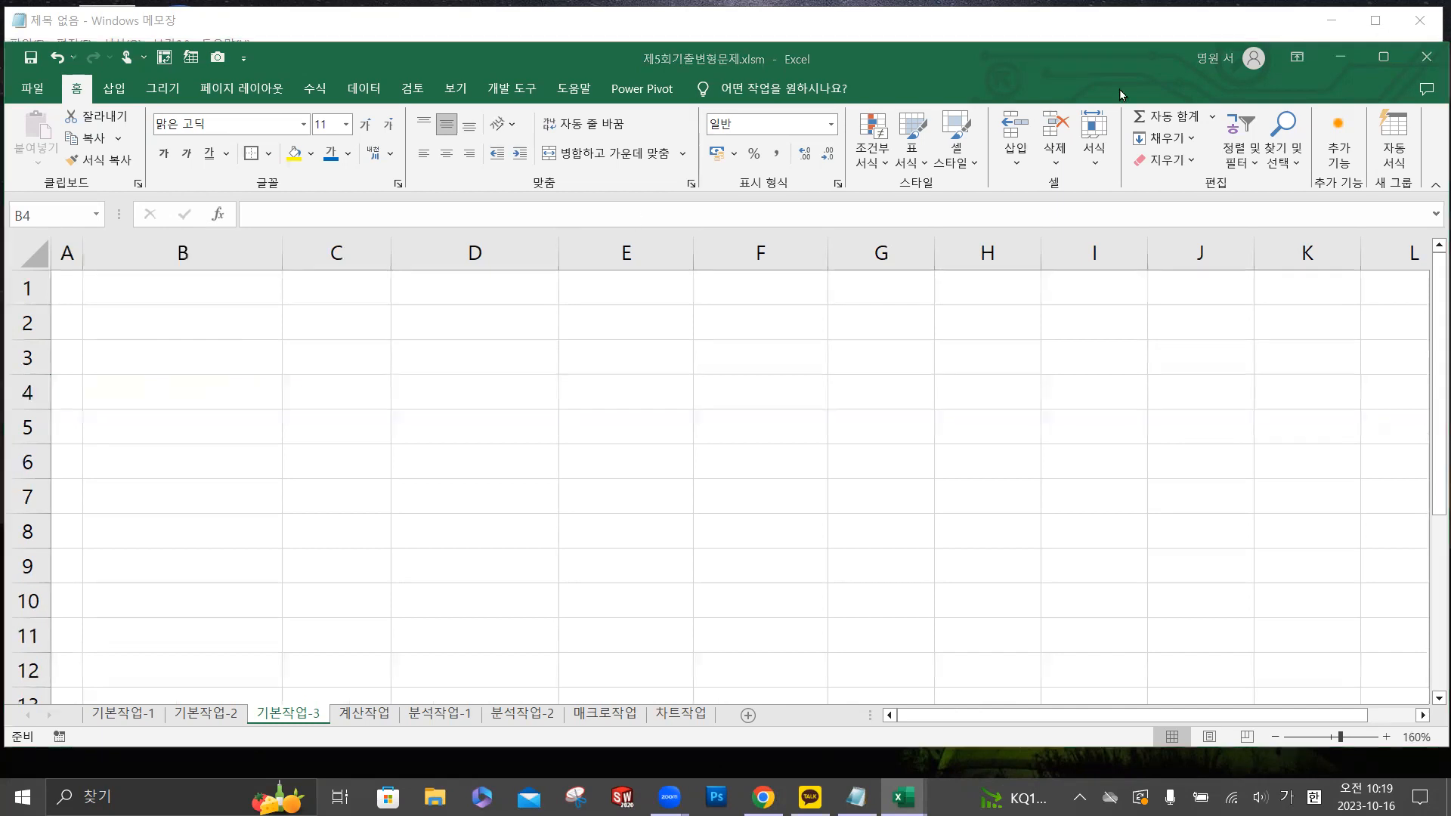
{"action": "key", "text": "Hangul"}
{"action": "left_click", "coordinate": [101, 388]}
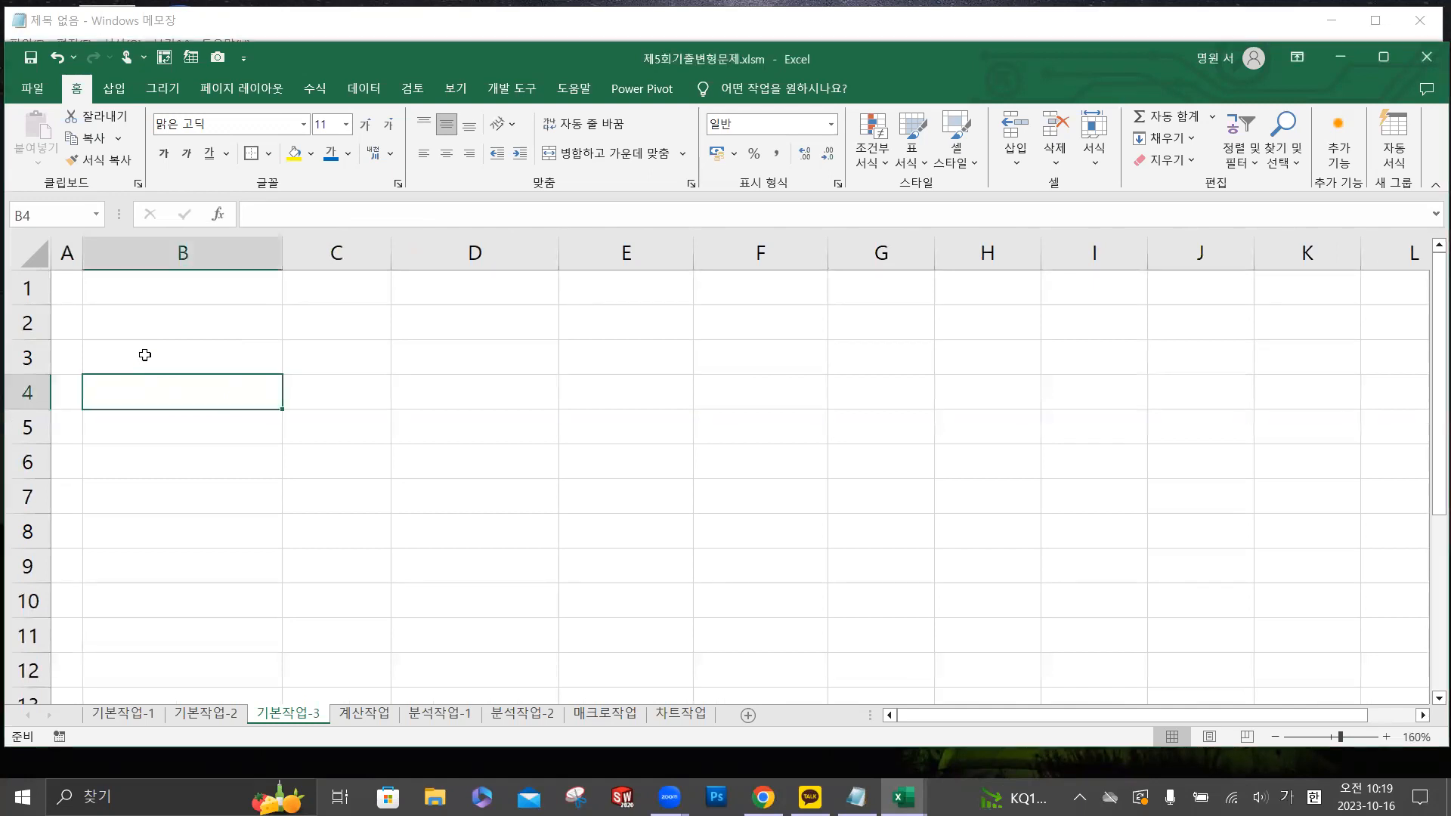
- Select cell B3 as the destination and start importing external data from a text/CSV file
{"action": "left_click", "coordinate": [145, 354]}
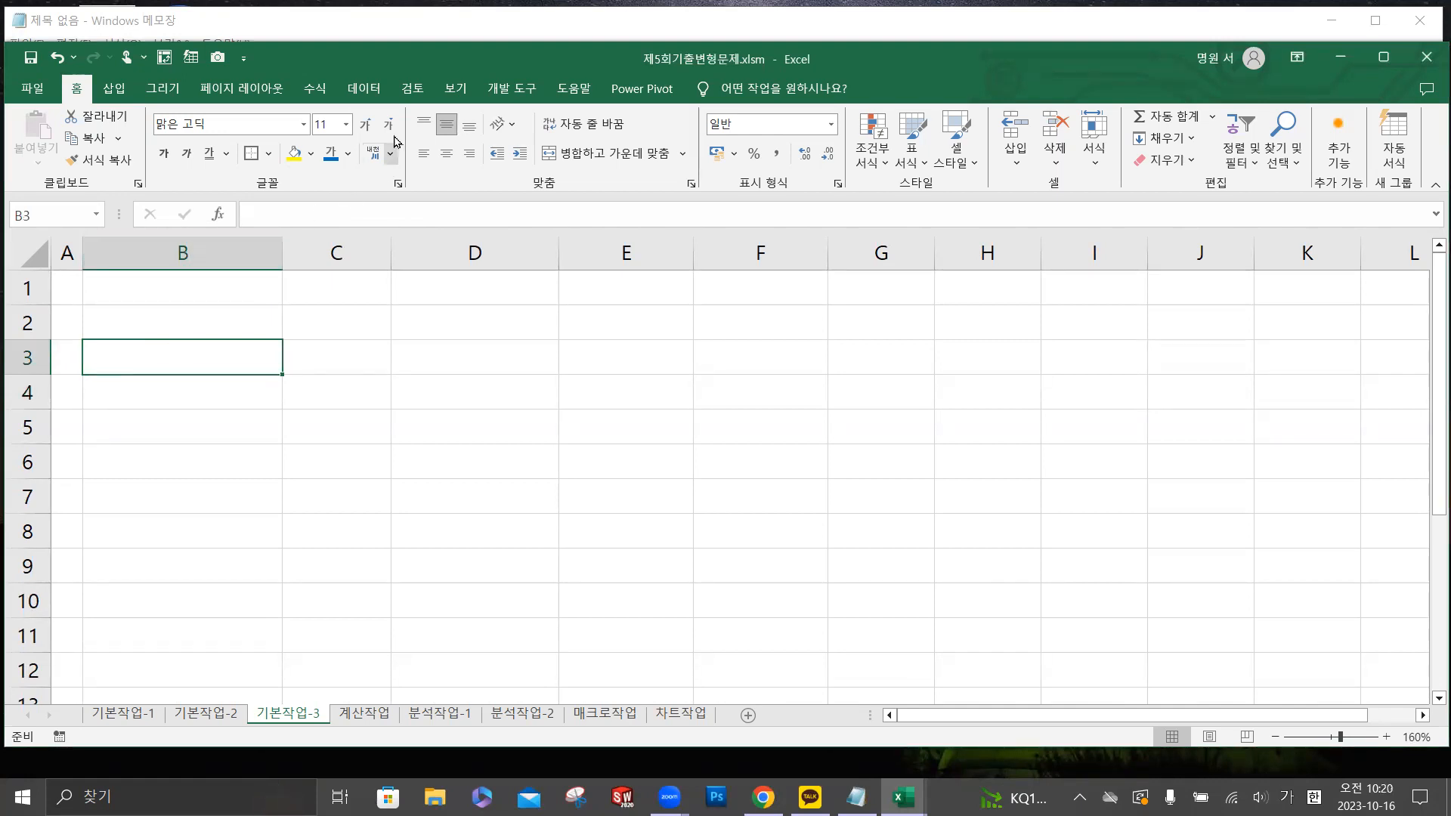
{"action": "left_click", "coordinate": [364, 89]}
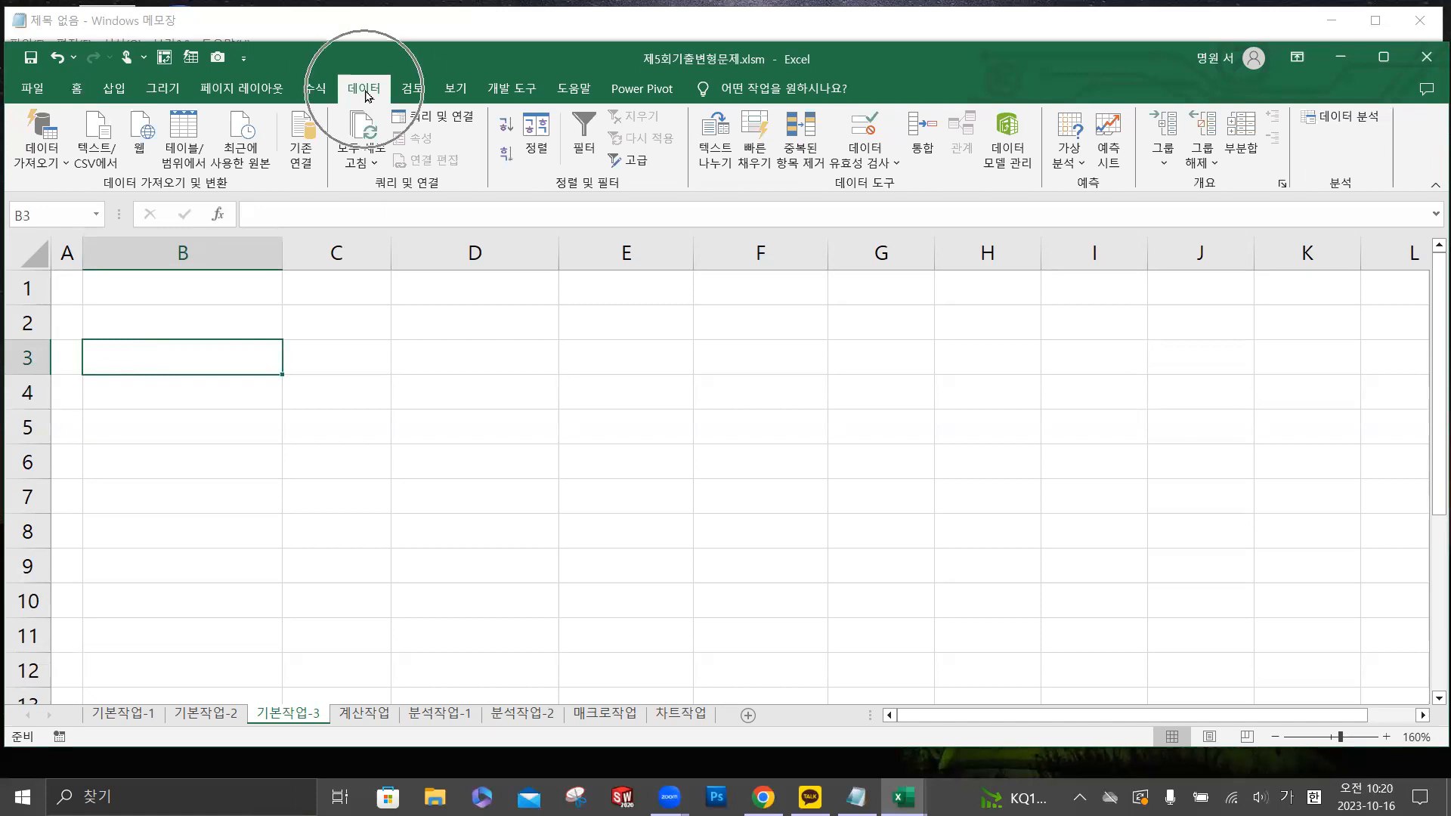
{"action": "key", "text": "ctrl"}
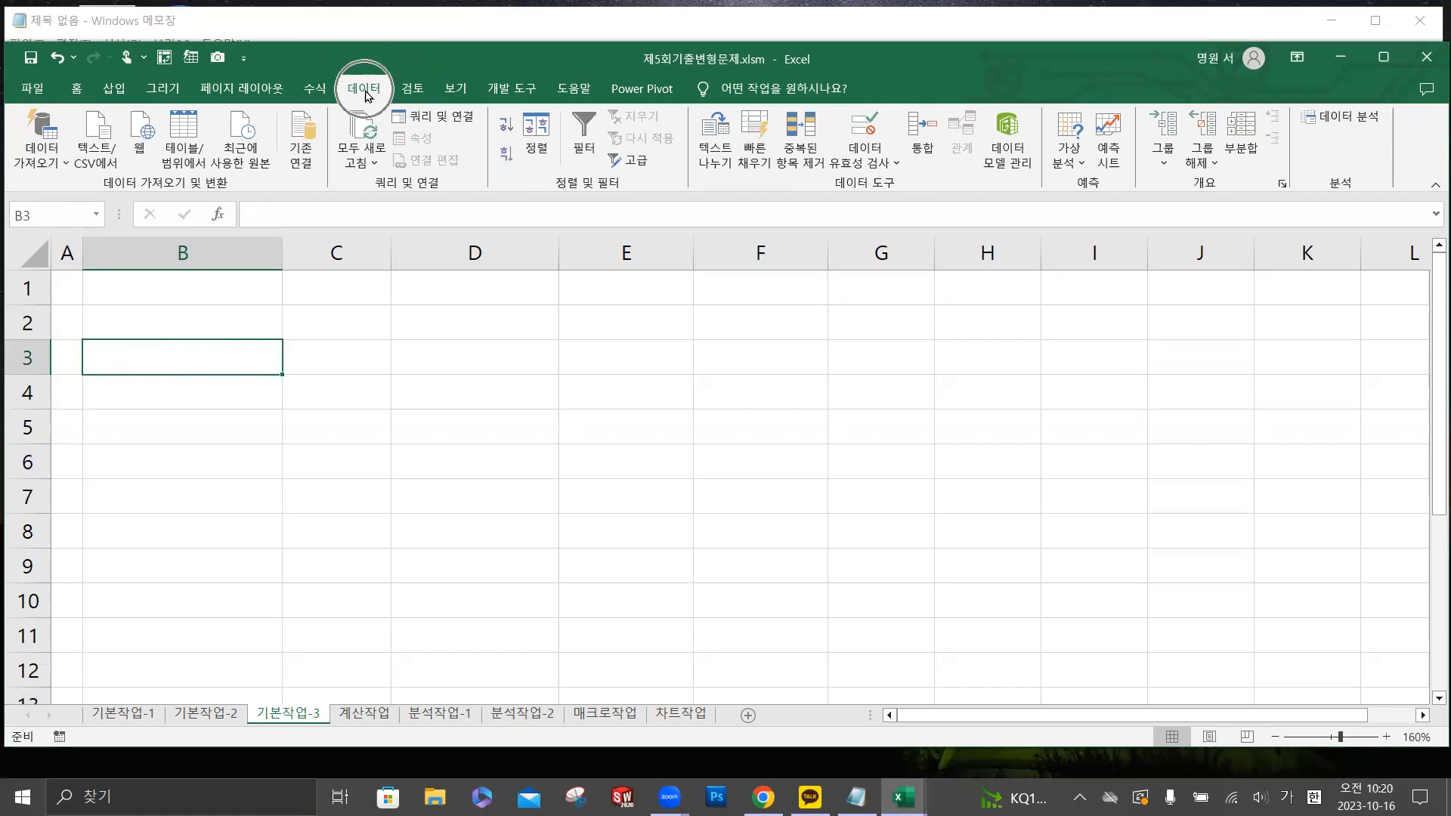
{"action": "left_click", "coordinate": [57, 170]}
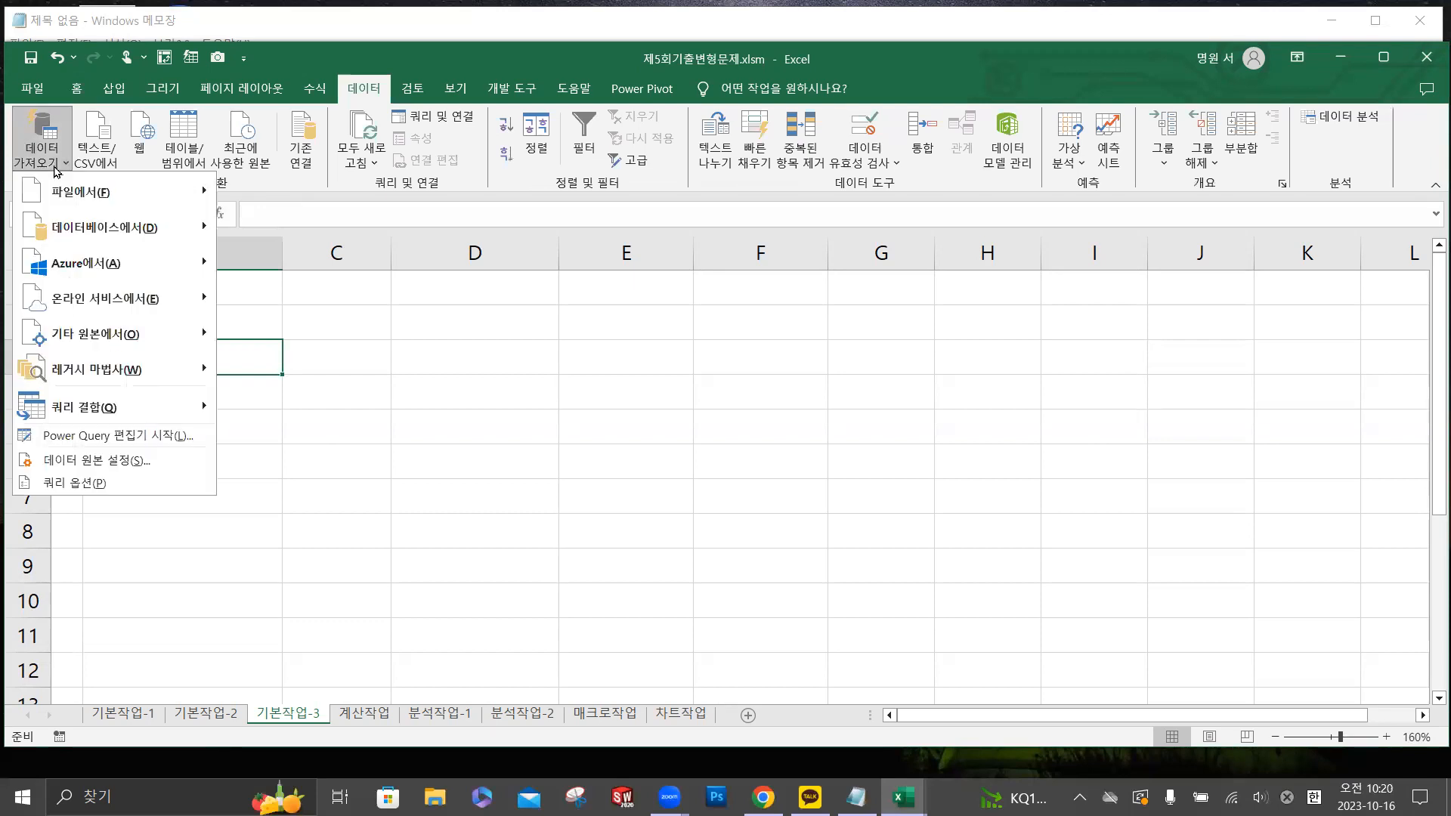
{"action": "mouse_move", "coordinate": [157, 200]}
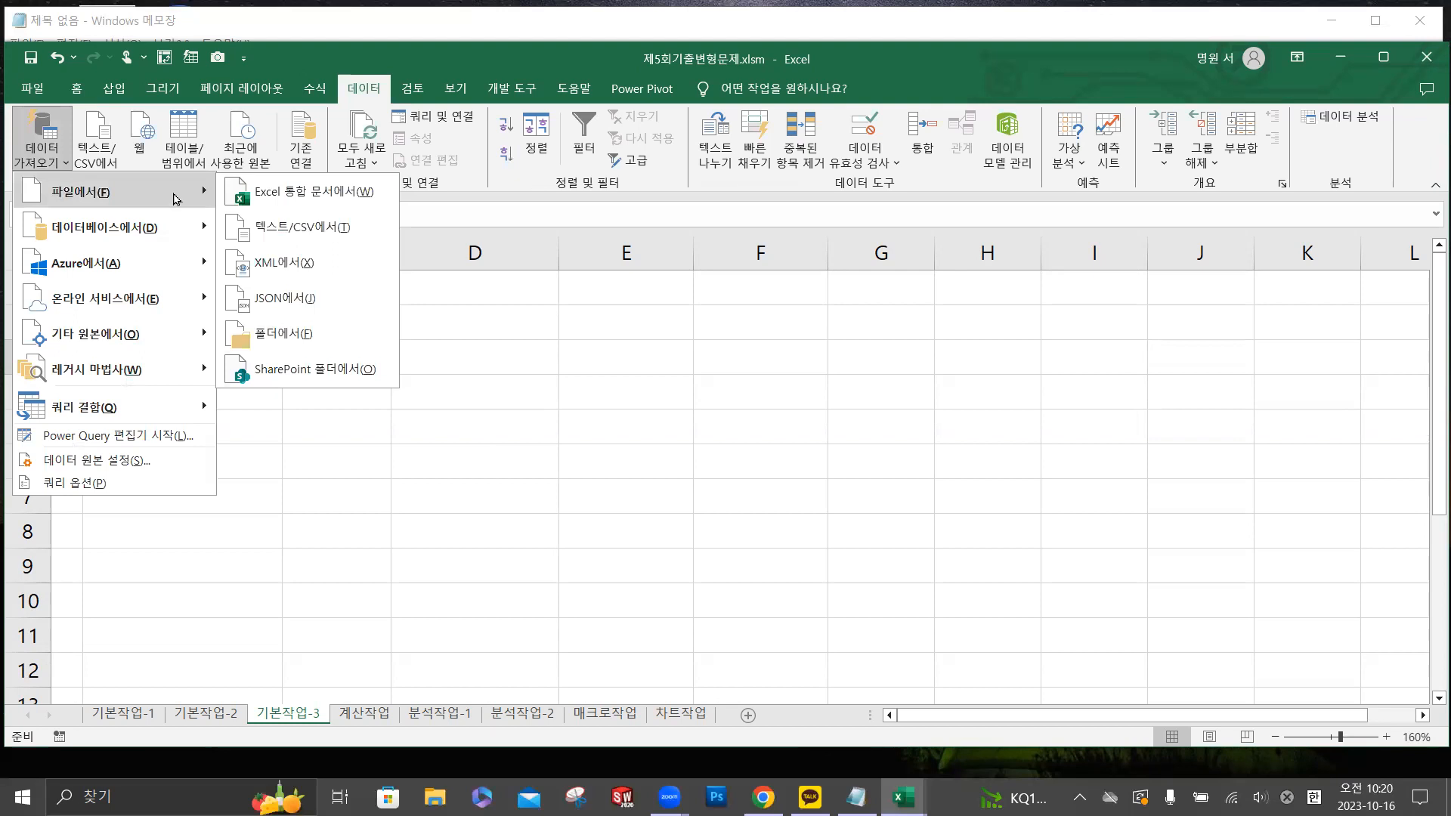
{"action": "left_click", "coordinate": [287, 238]}
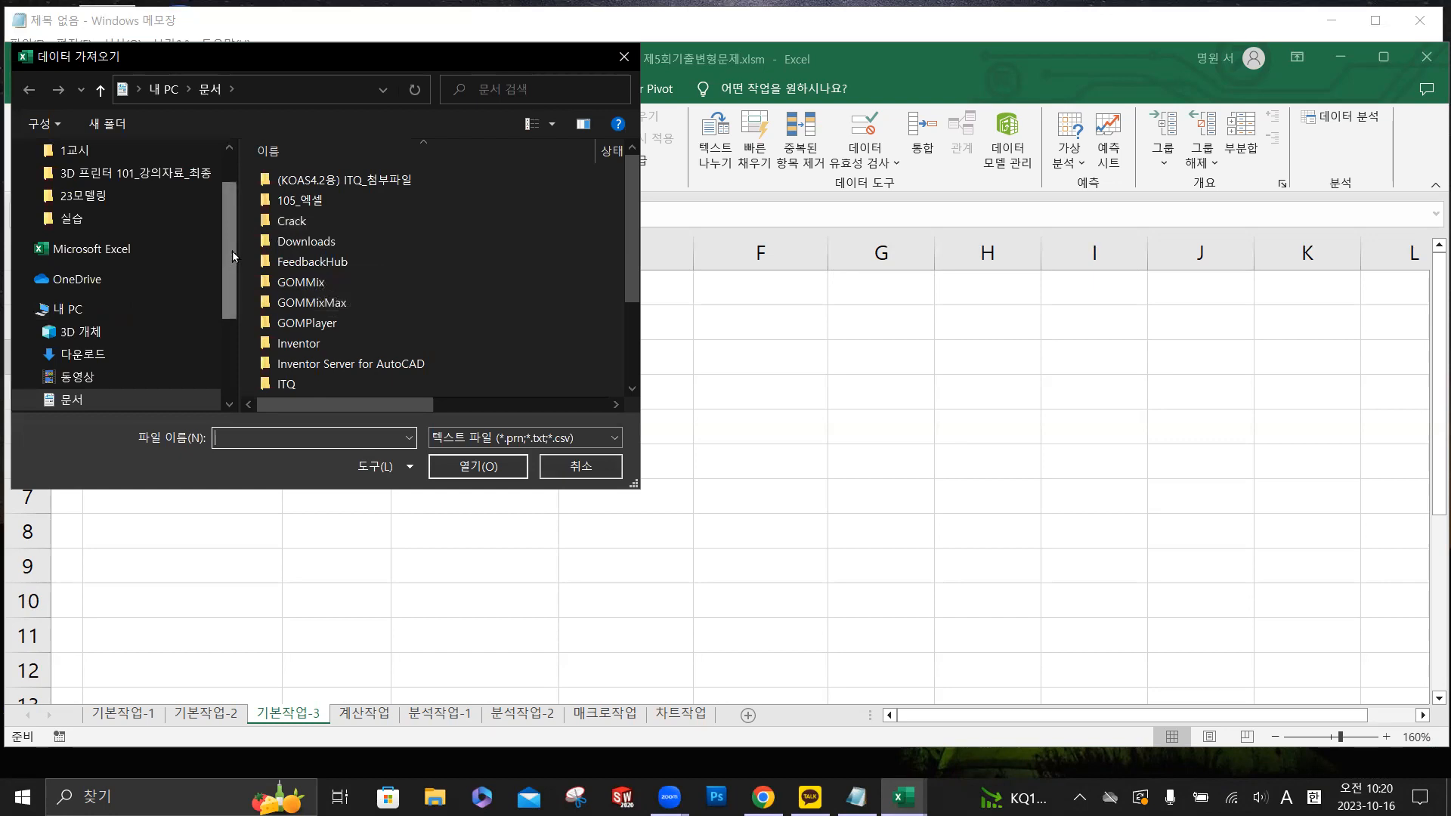
- Browse to C:\에듀윌_2023컴활2급실기\기출예제_기출변형문제\실습 and select the text file 퀴즈점수.txt for import
{"action": "scroll", "coordinate": [232, 251], "scroll_direction": "up", "scroll_amount": 1}
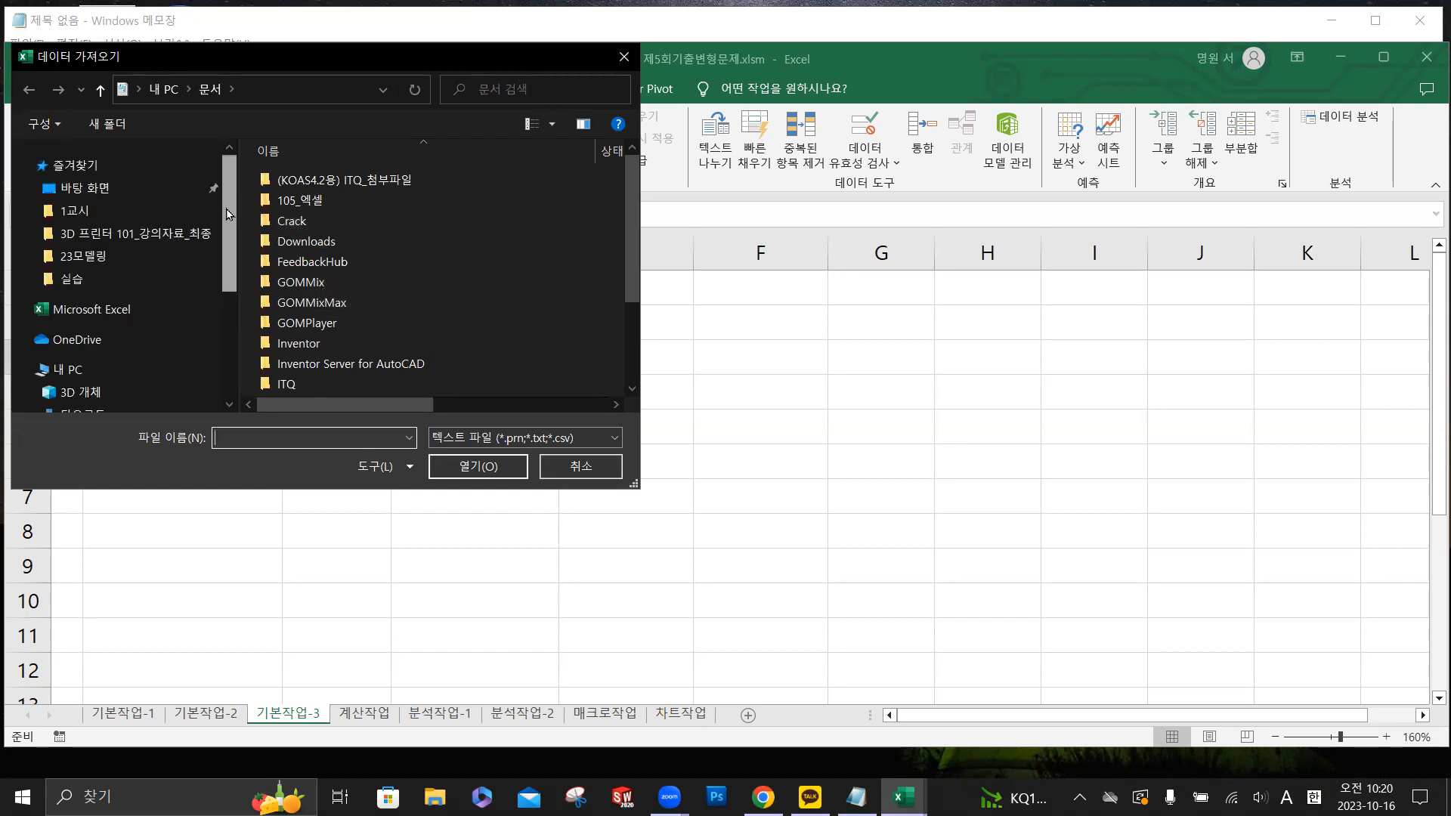
{"action": "scroll", "coordinate": [198, 277], "scroll_direction": "down", "scroll_amount": 3}
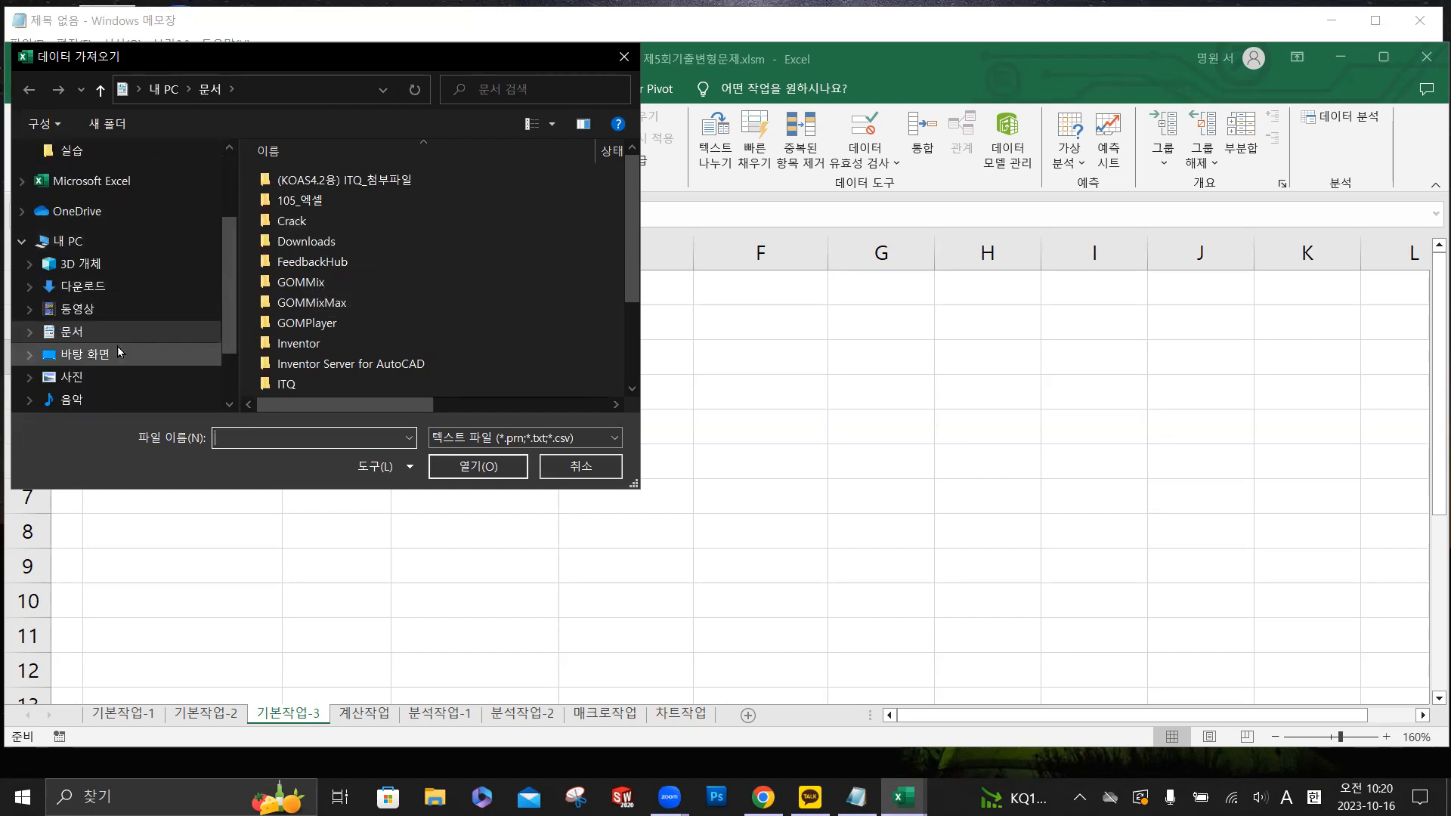
{"action": "scroll", "coordinate": [118, 340], "scroll_direction": "down", "scroll_amount": 2}
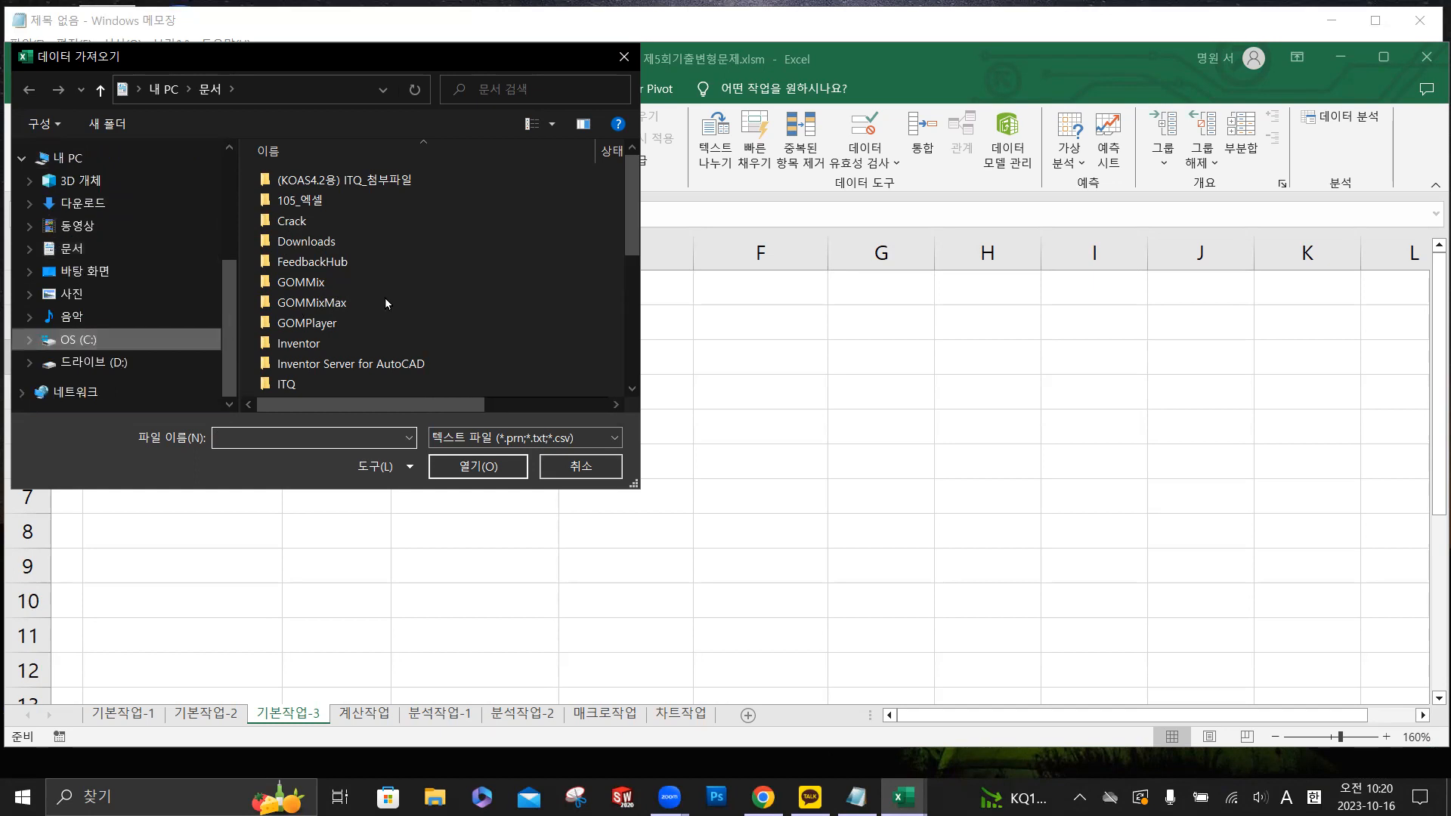
{"action": "scroll", "coordinate": [380, 312], "scroll_direction": "down", "scroll_amount": 4}
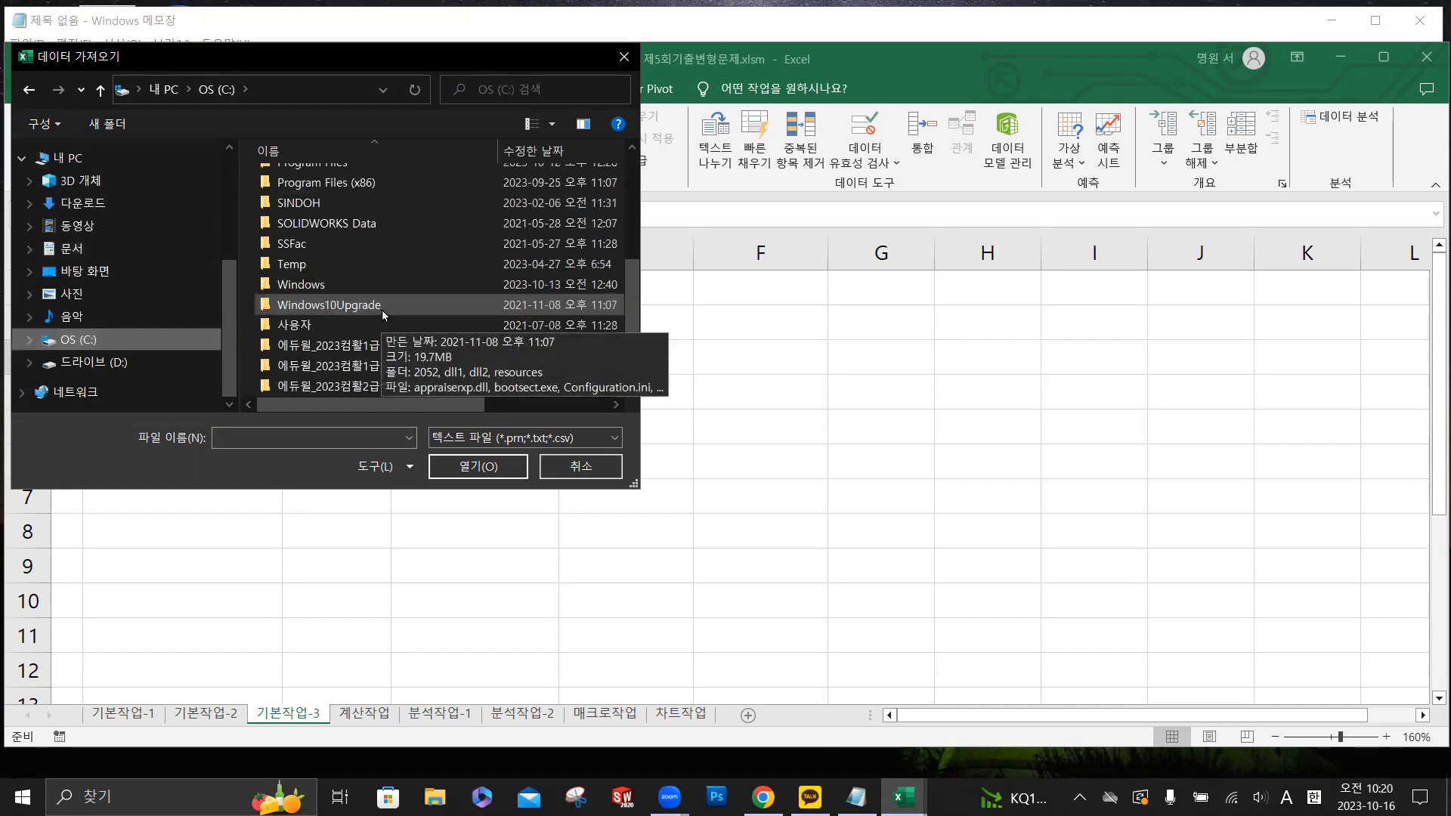
{"action": "scroll", "coordinate": [392, 363], "scroll_direction": "down", "scroll_amount": 1}
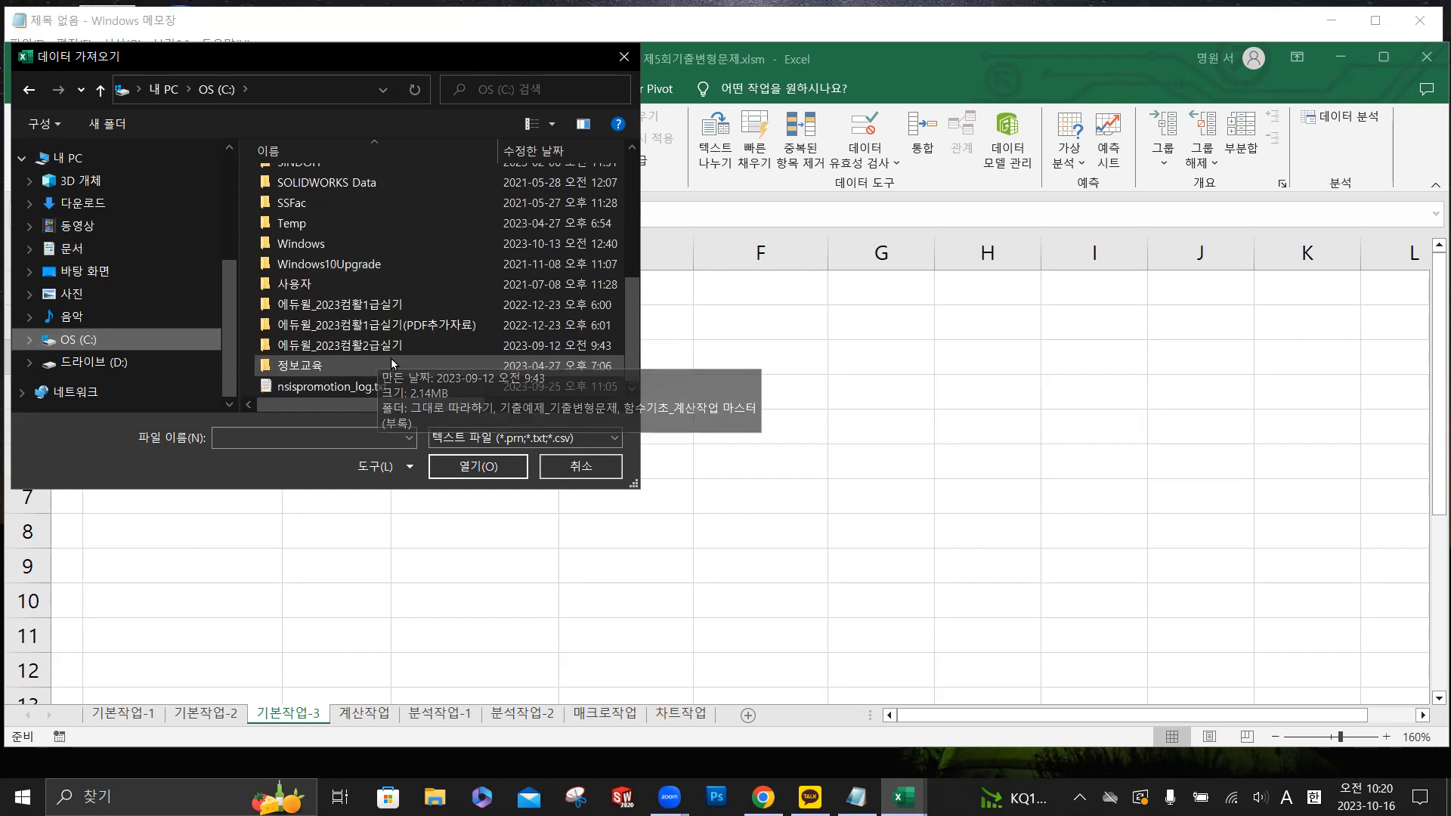
{"action": "double_click", "coordinate": [383, 344]}
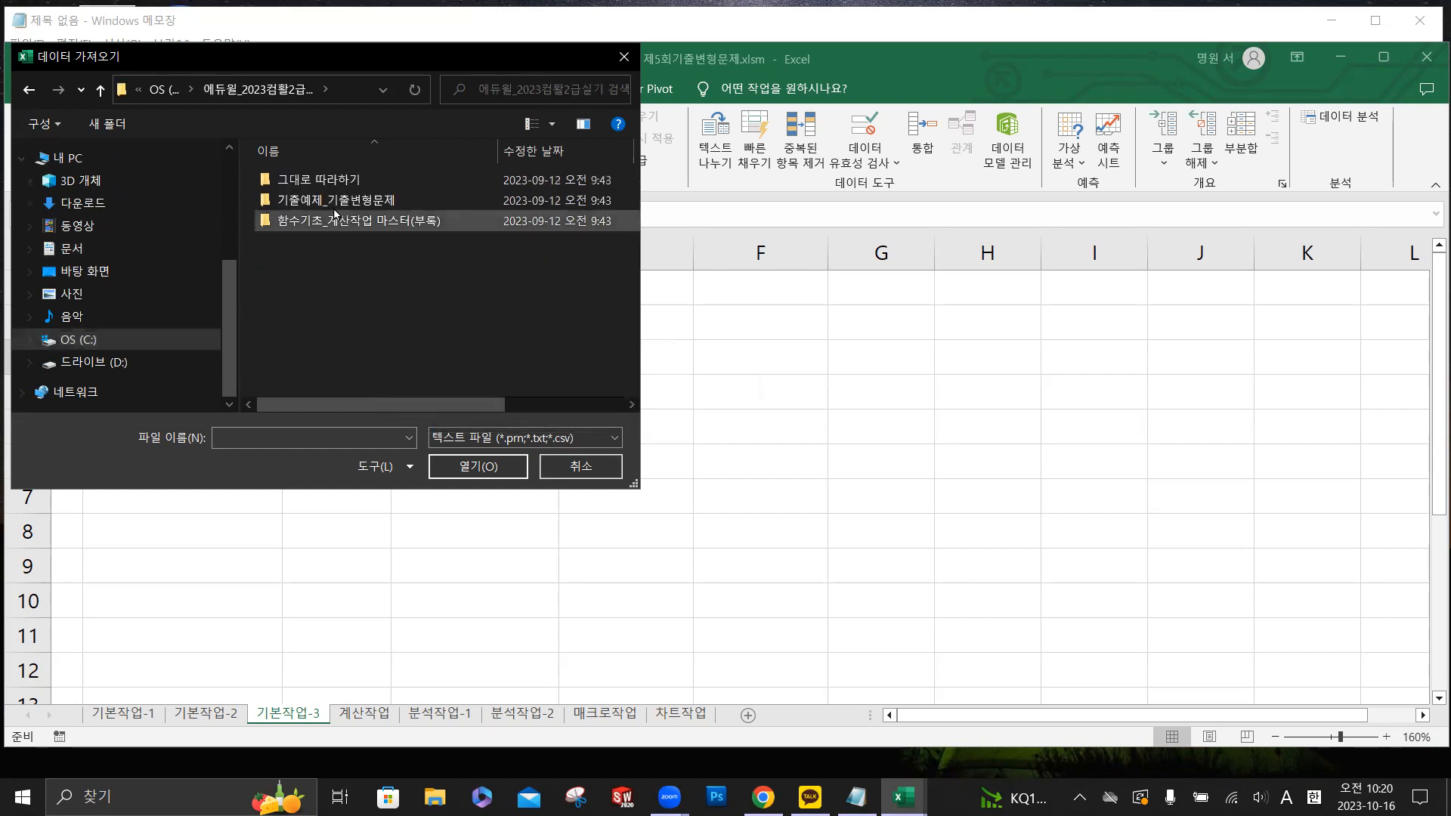
{"action": "double_click", "coordinate": [338, 201]}
{"action": "left_click", "coordinate": [332, 187]}
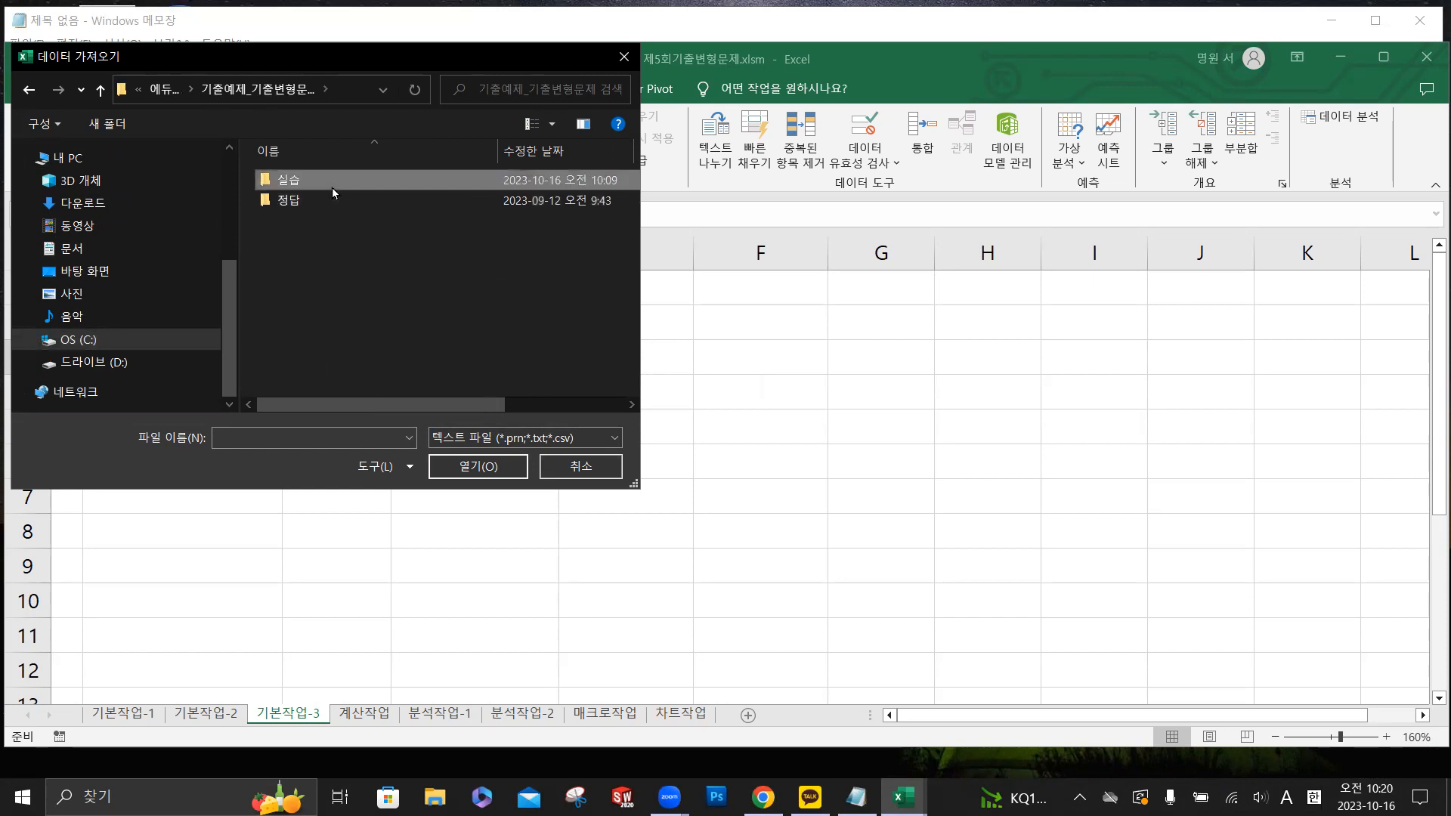
{"action": "double_click", "coordinate": [332, 188]}
{"action": "left_click", "coordinate": [297, 183]}
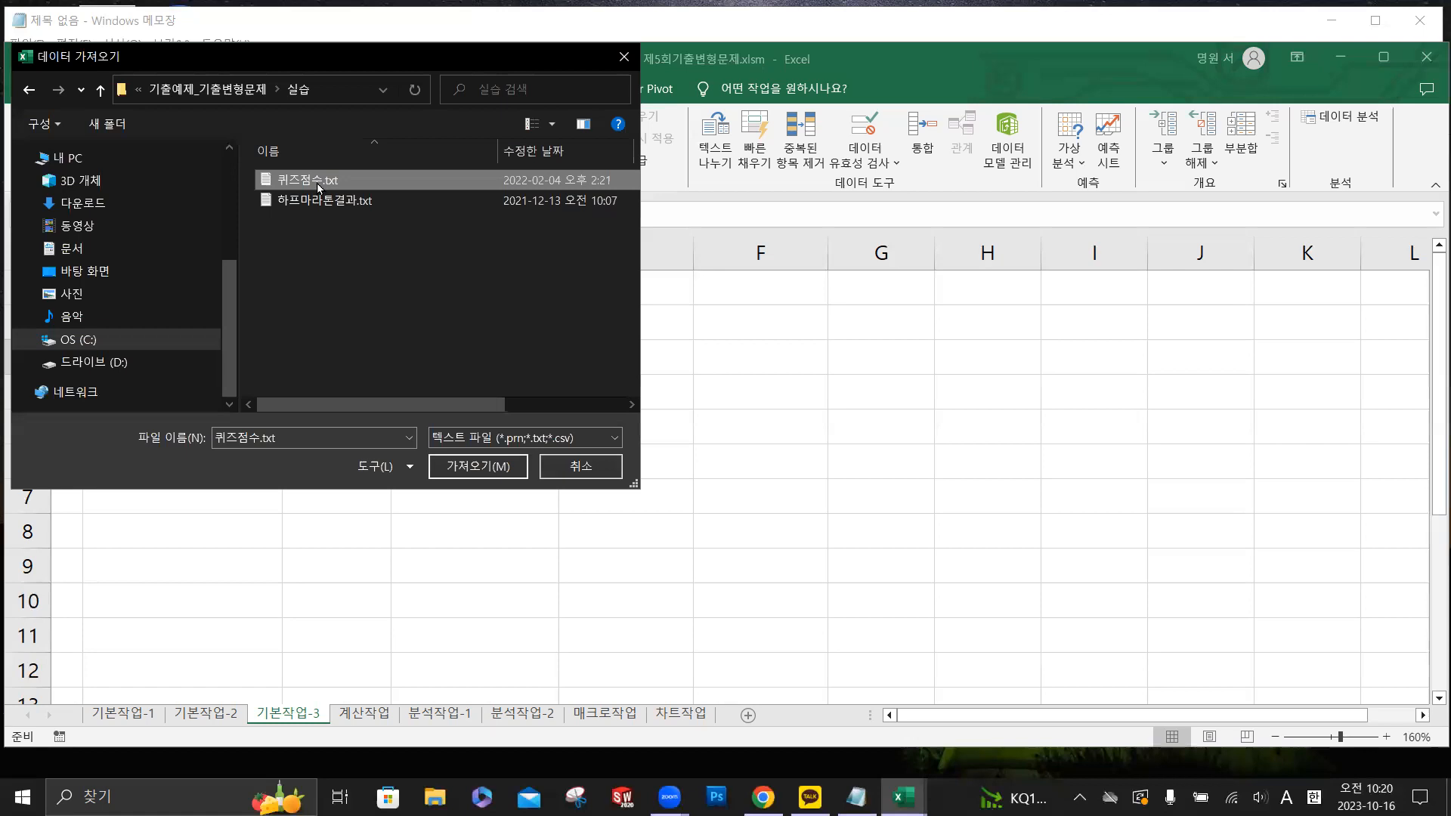
{"action": "left_click", "coordinate": [487, 467]}
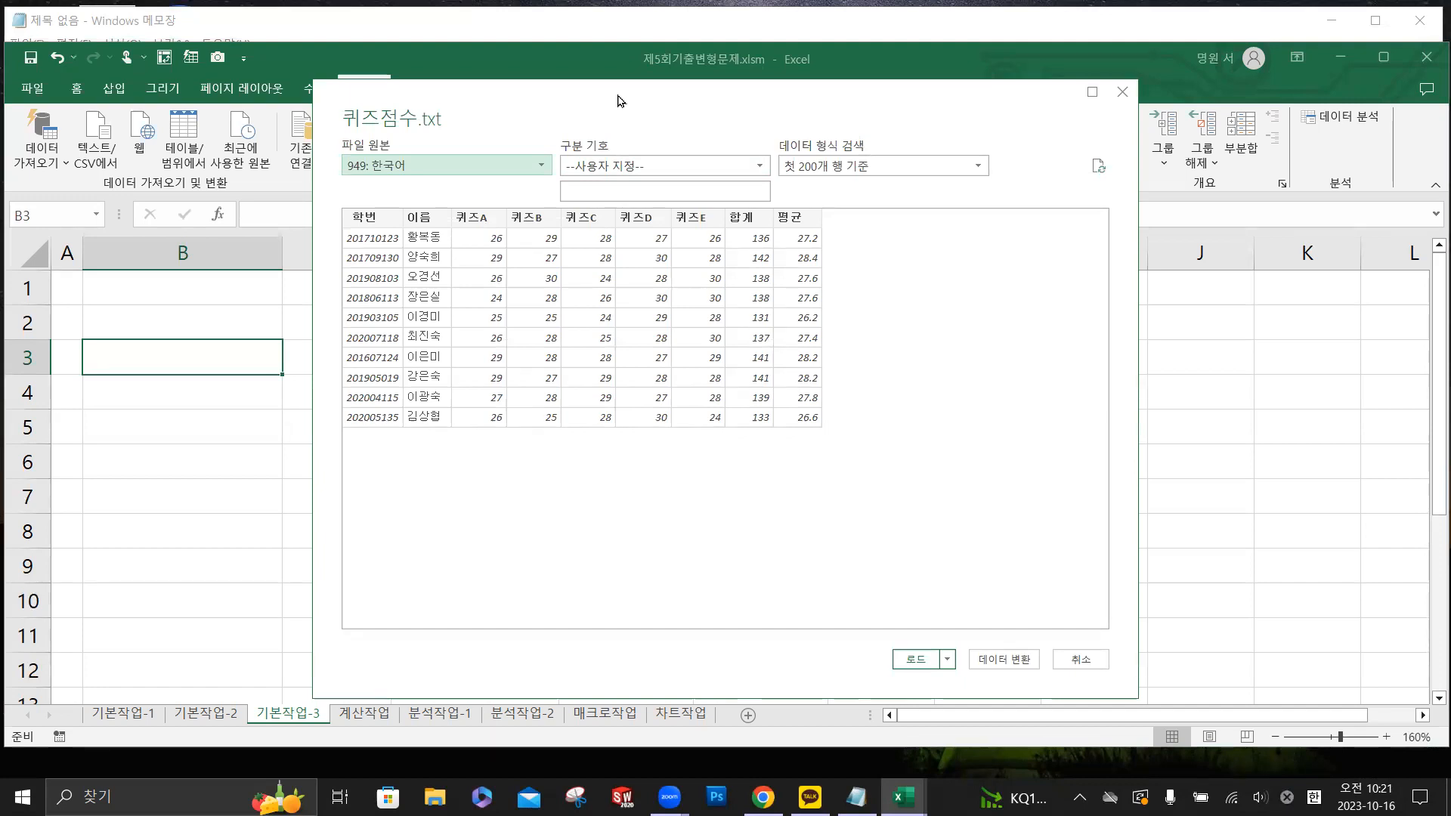
{"action": "left_click_drag", "start_coordinate": [619, 100], "coordinate": [610, 122]}
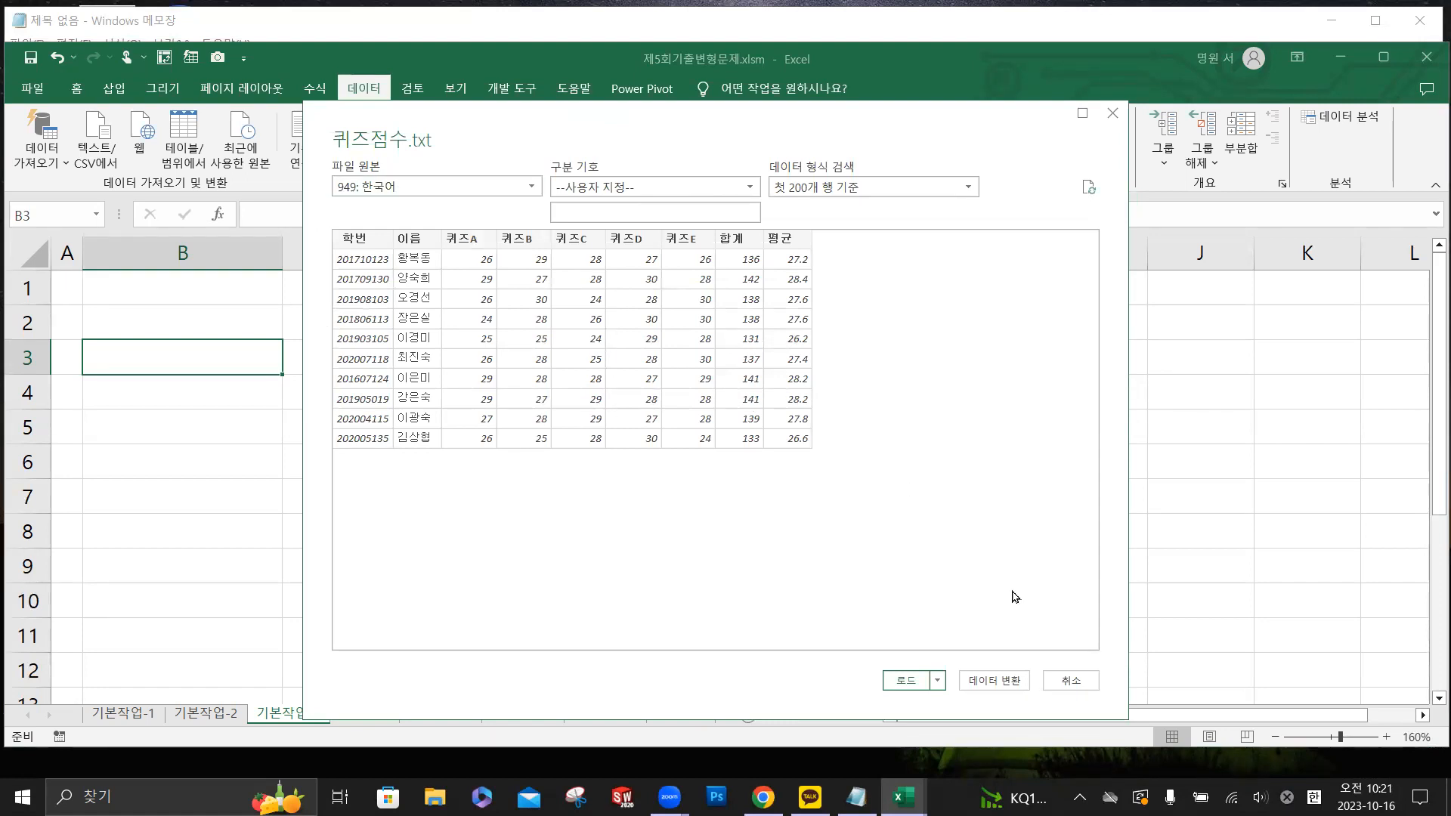
{"action": "left_click", "coordinate": [1070, 680]}
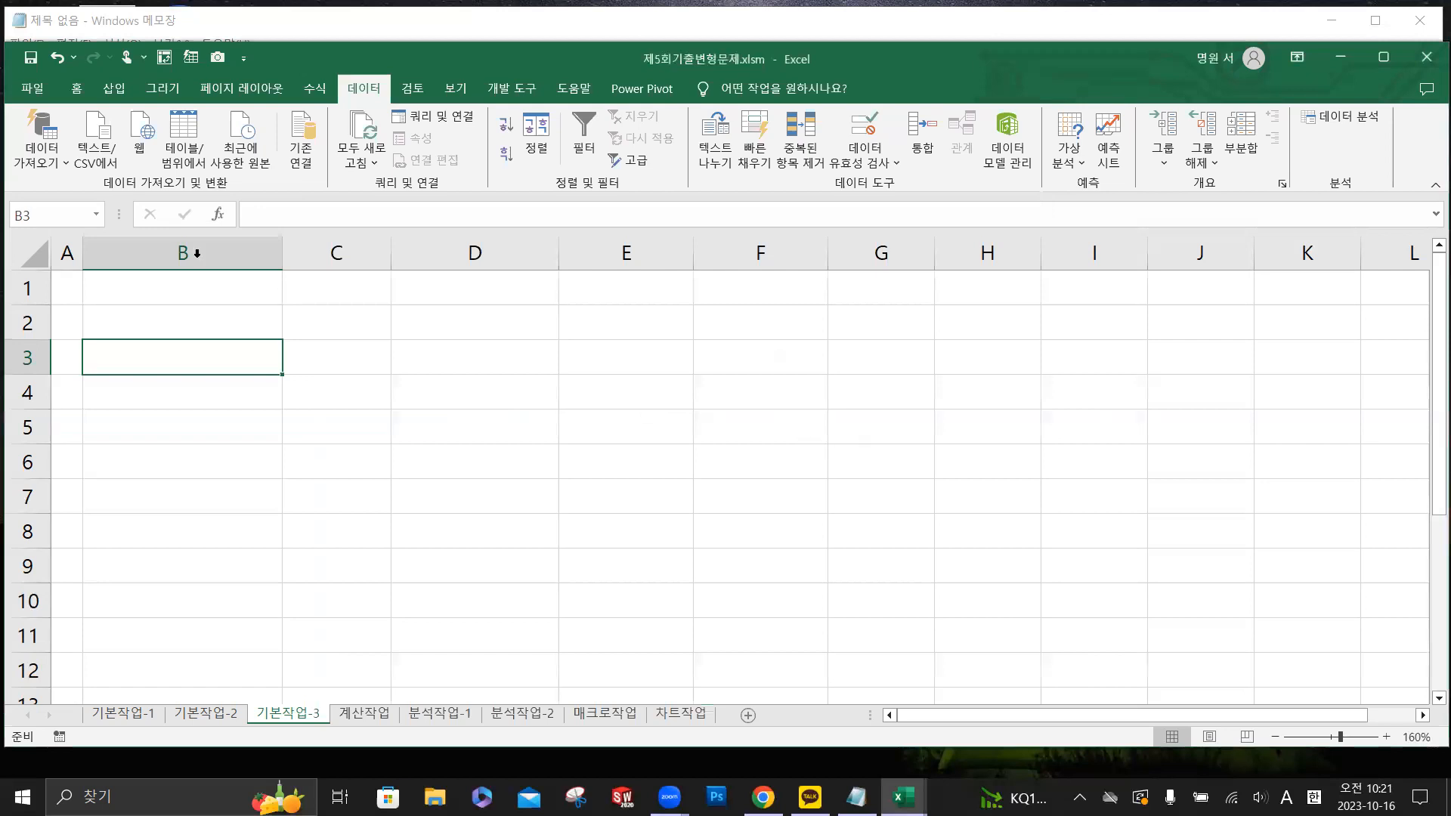
- Check in the Excel data options that the 텍스트에서(레거시) import wizard is enabled
{"action": "left_click", "coordinate": [61, 166]}
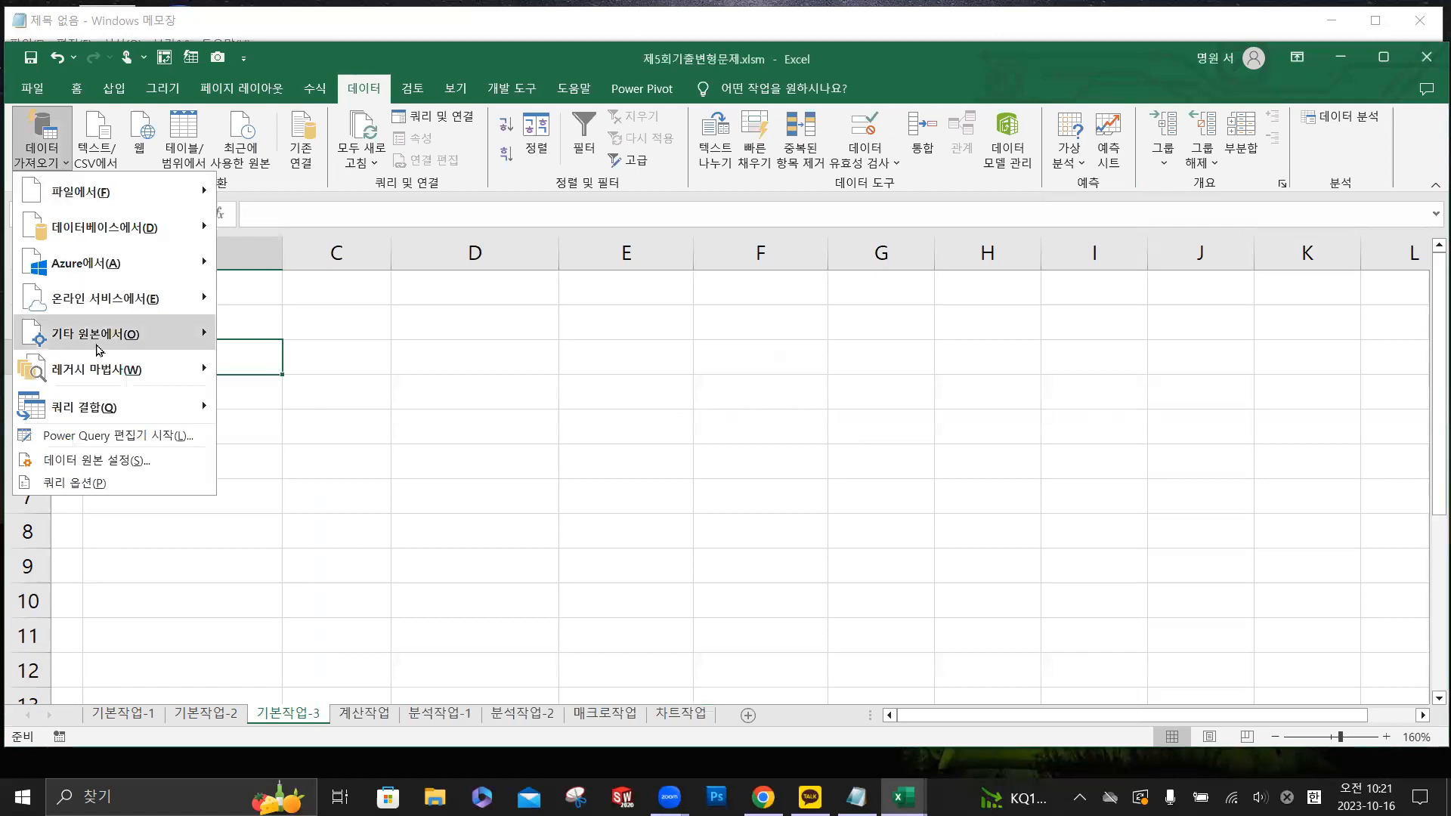
{"action": "mouse_move", "coordinate": [79, 377]}
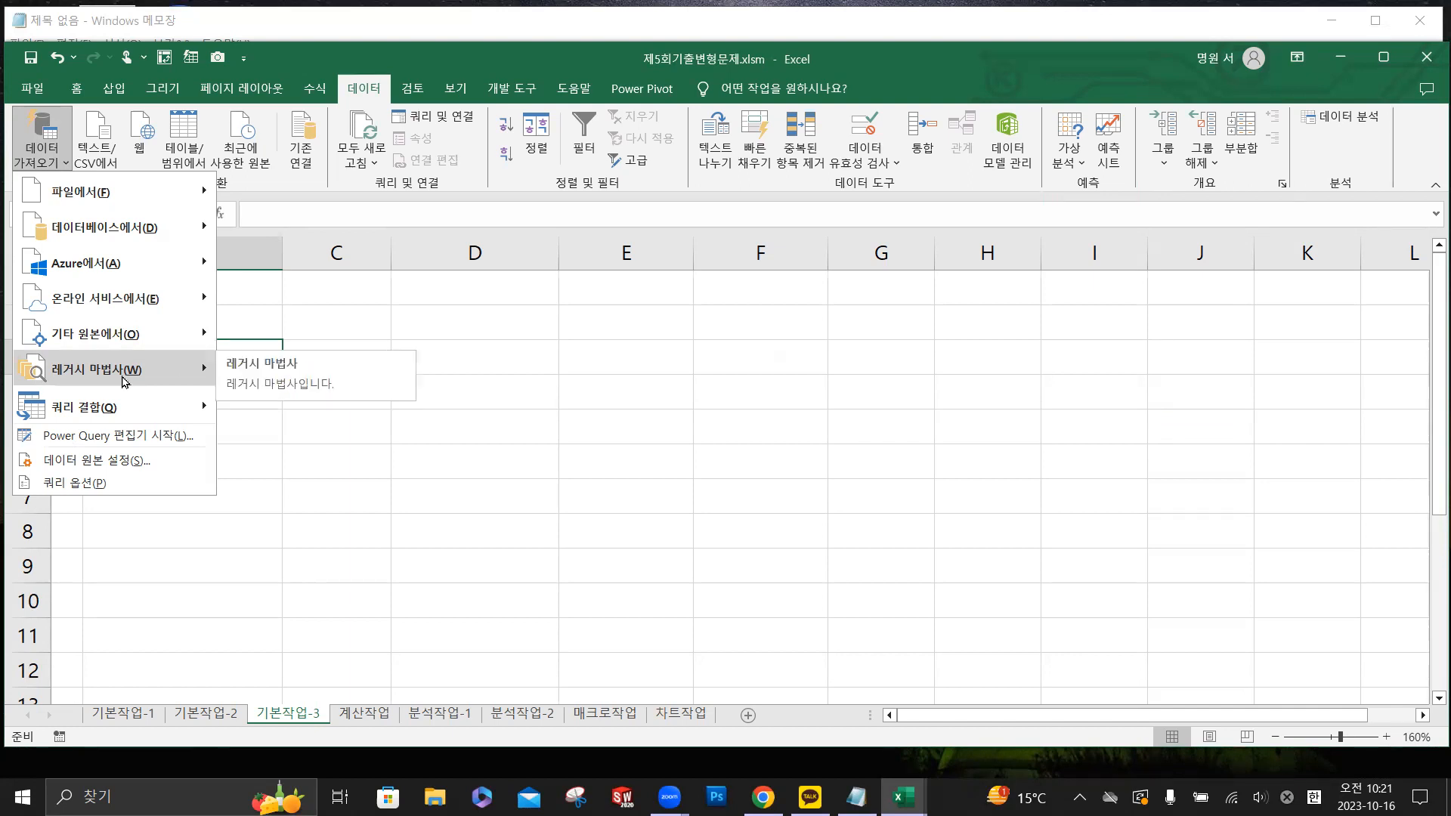
{"action": "left_click", "coordinate": [30, 93]}
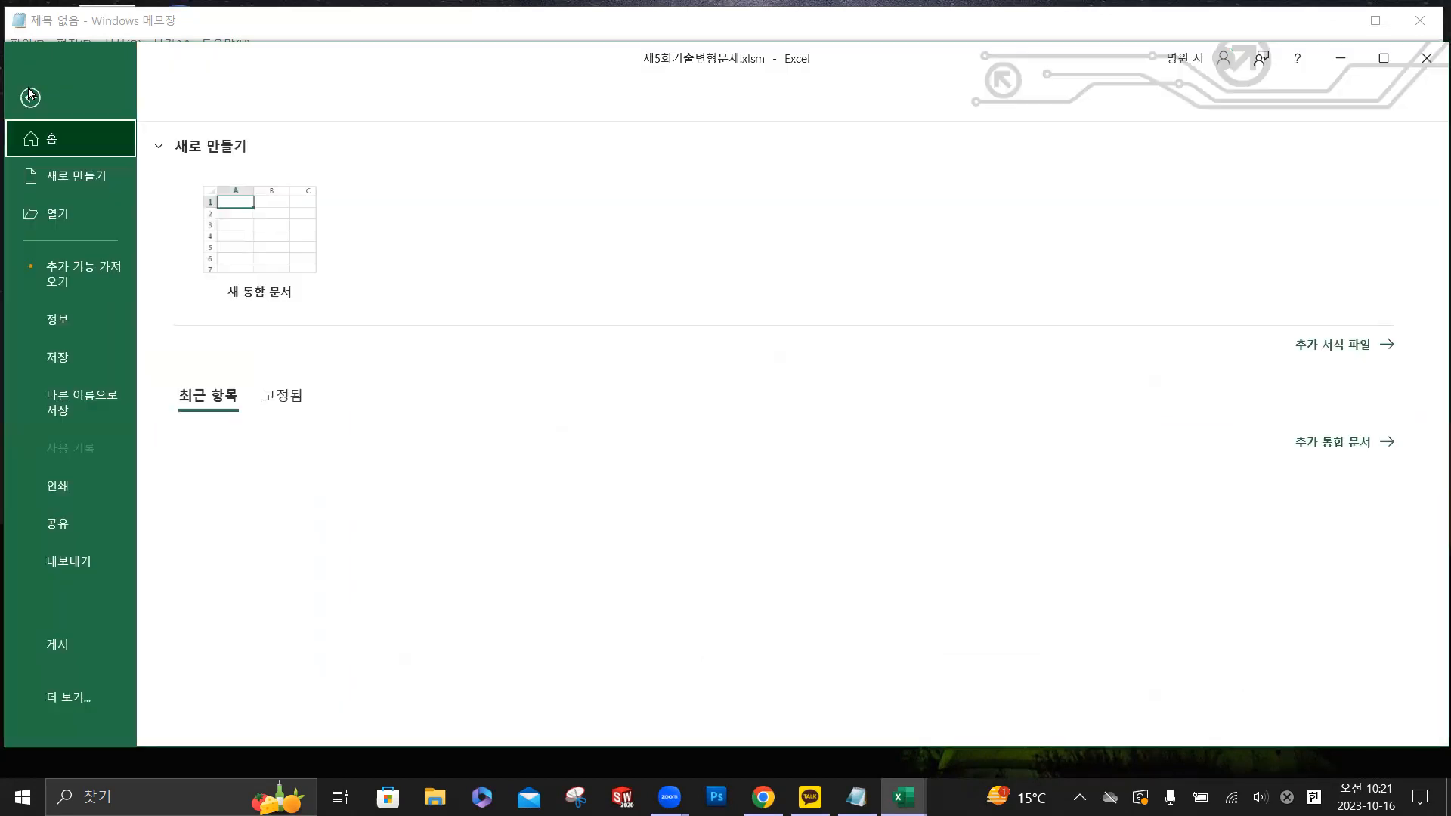
{"action": "left_click", "coordinate": [99, 698]}
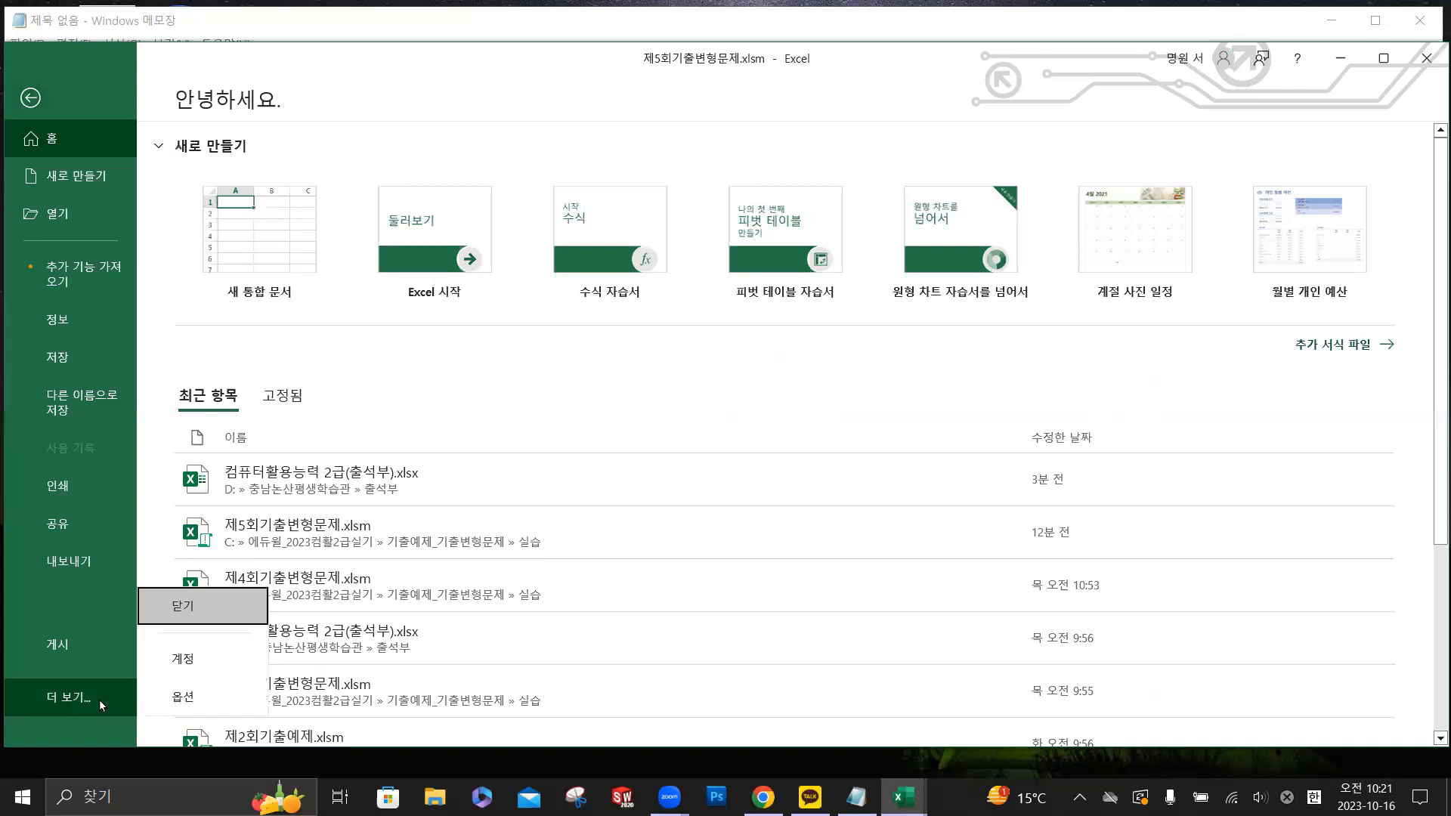
{"action": "left_click", "coordinate": [184, 697]}
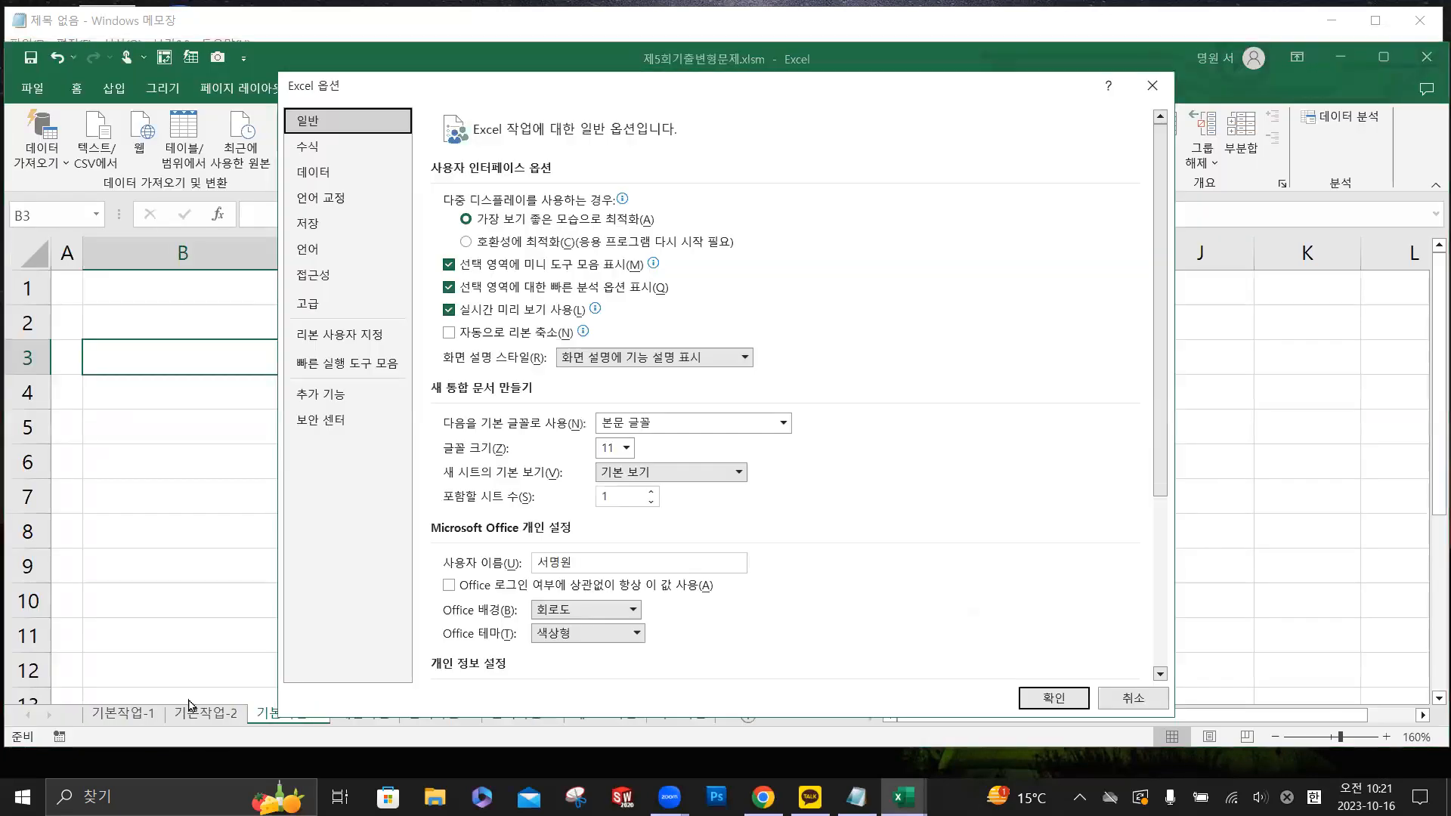
{"action": "left_click", "coordinate": [327, 179]}
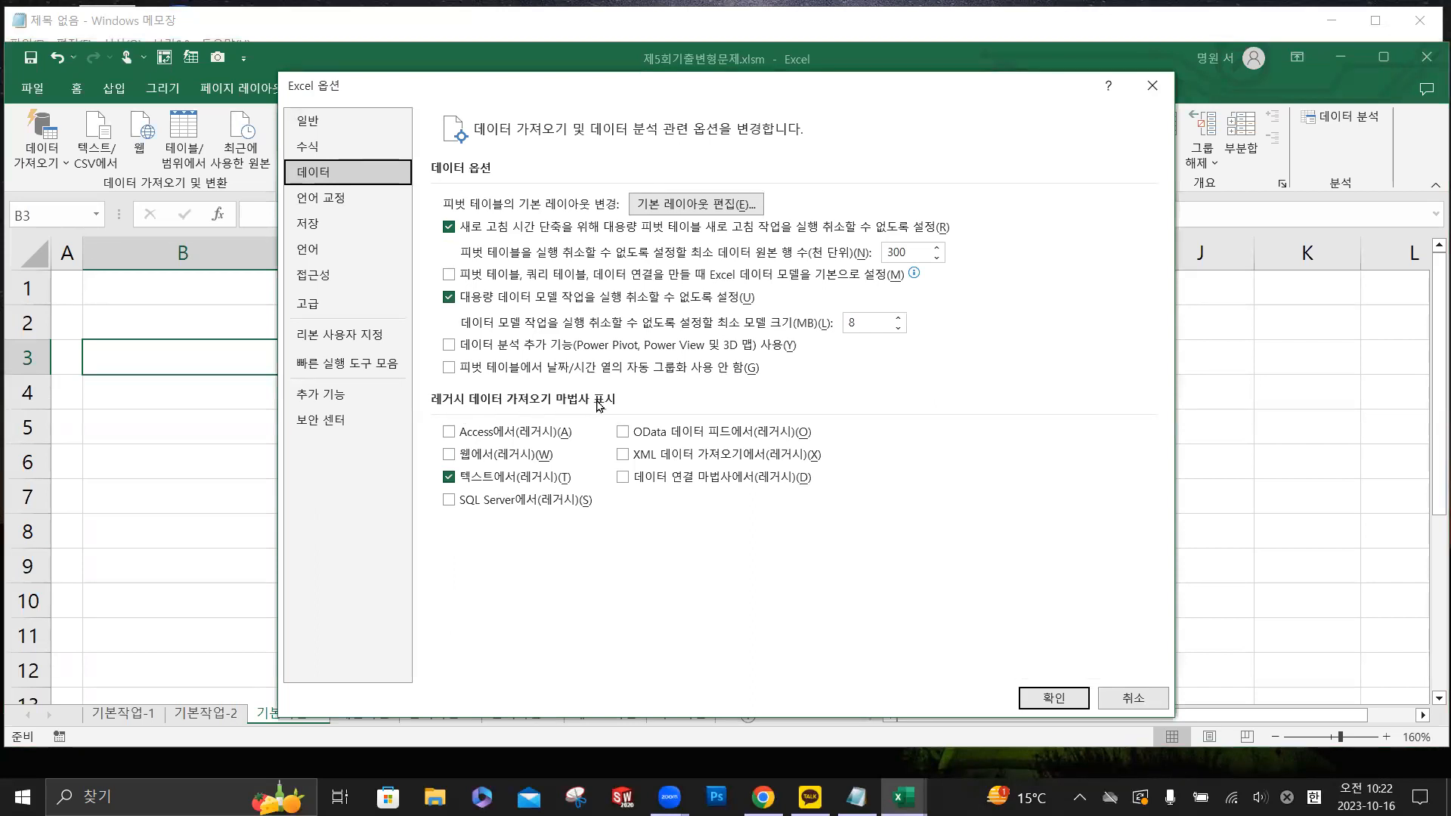
{"action": "left_click", "coordinate": [499, 484]}
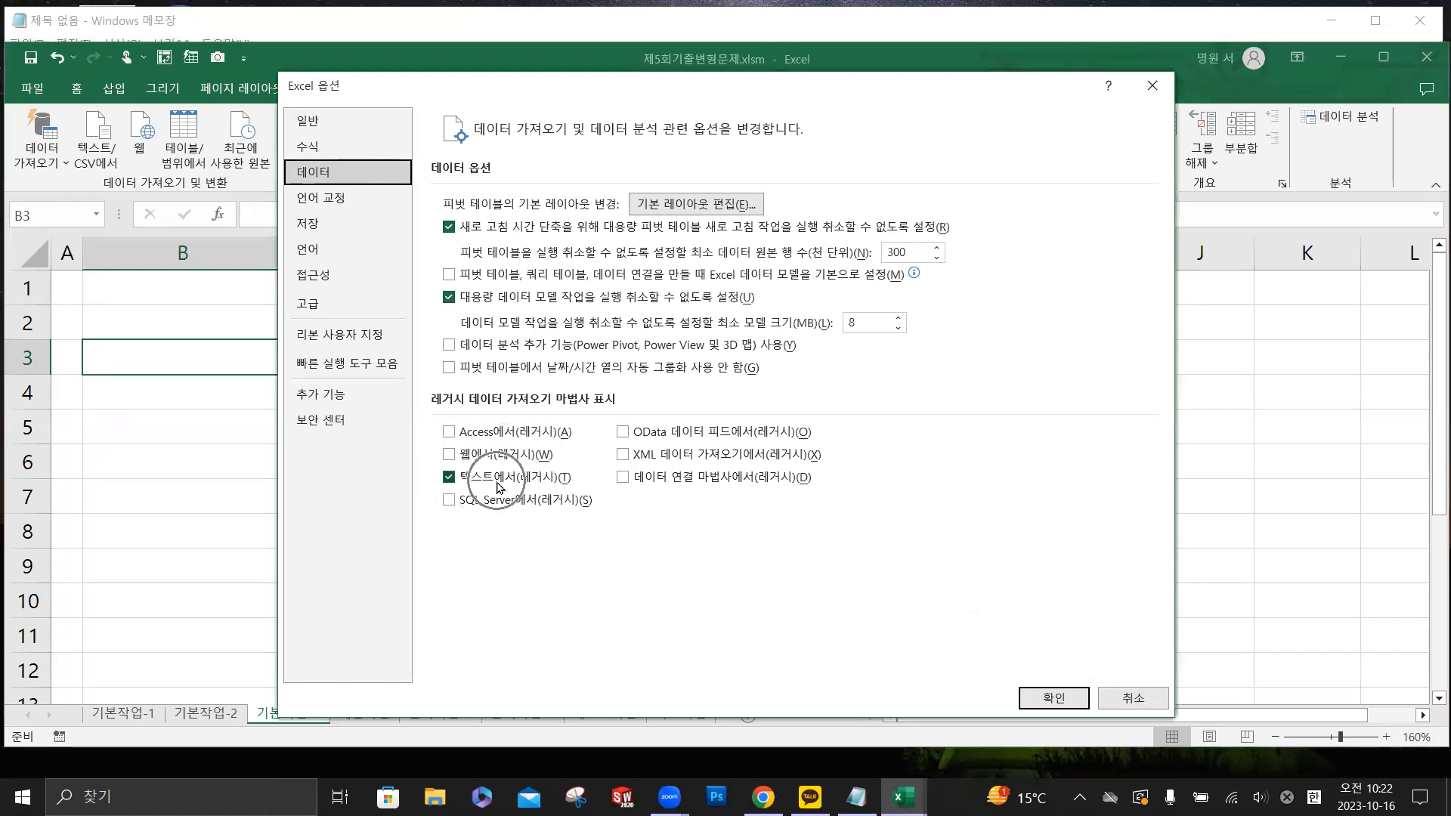
{"action": "left_click", "coordinate": [1055, 700]}
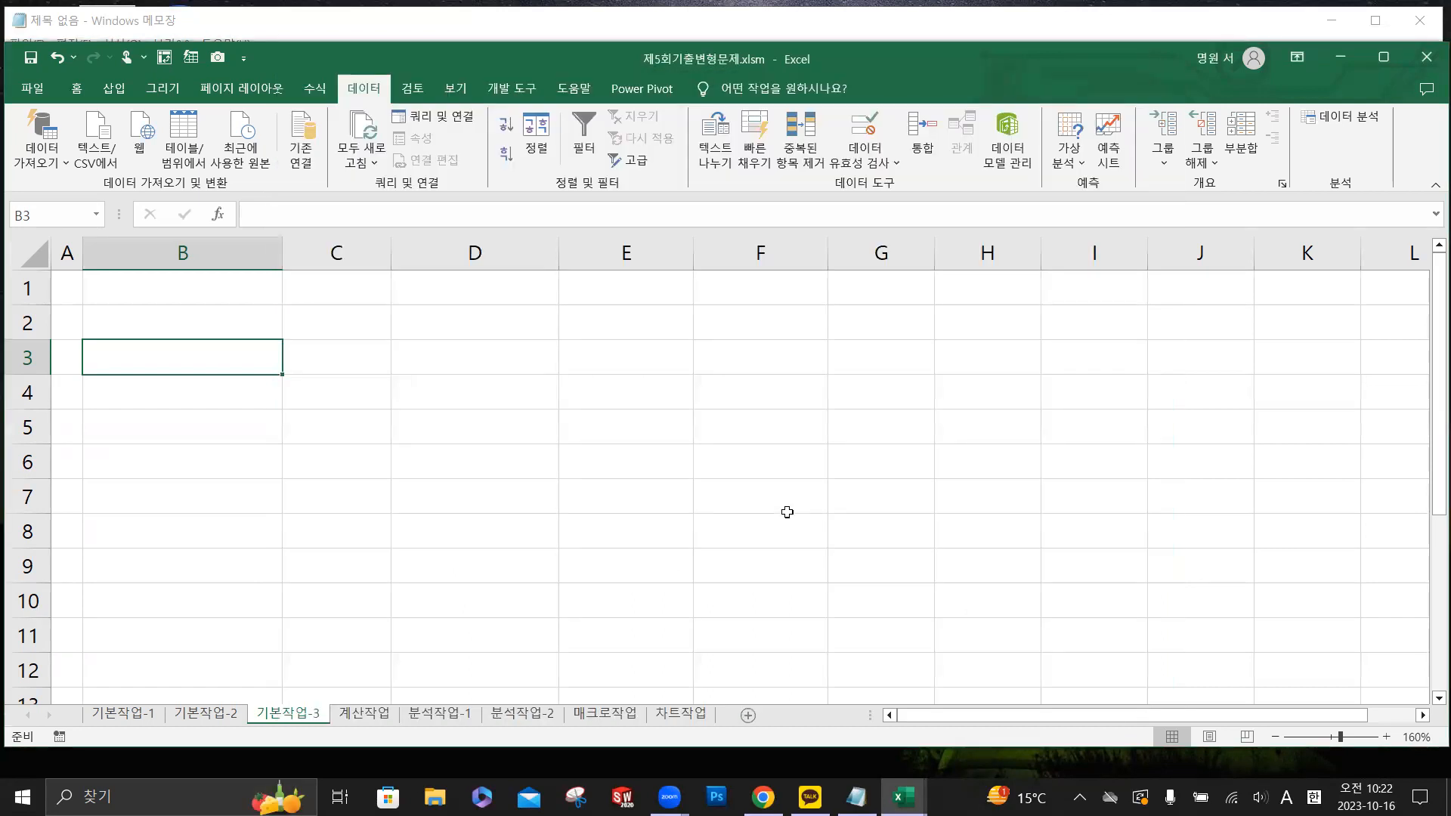
- Start a legacy text import and choose 퀴즈점수.txt from the 실습 folder as the source
{"action": "left_click", "coordinate": [371, 93]}
{"action": "left_click", "coordinate": [59, 166]}
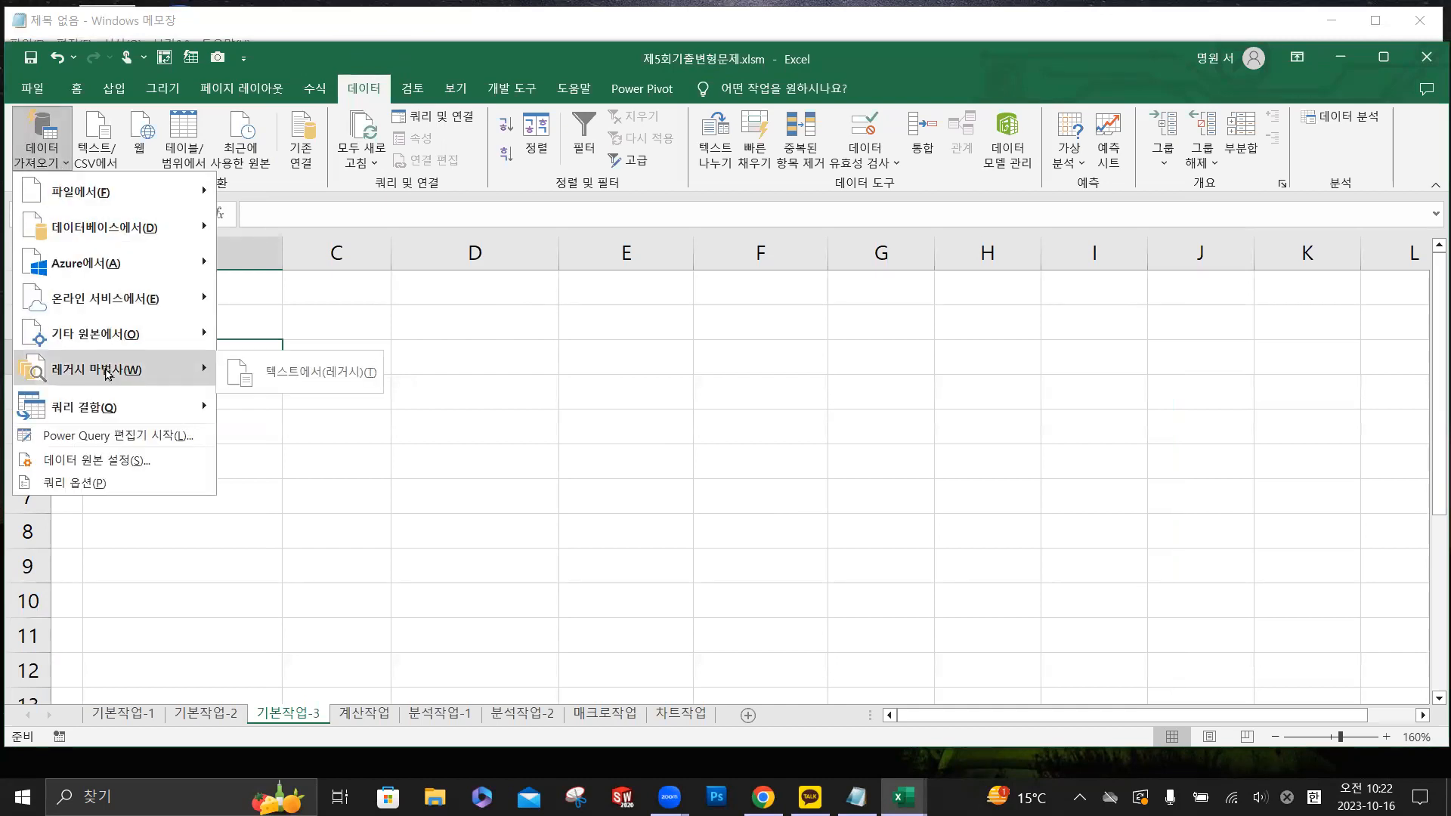
{"action": "left_click", "coordinate": [327, 380]}
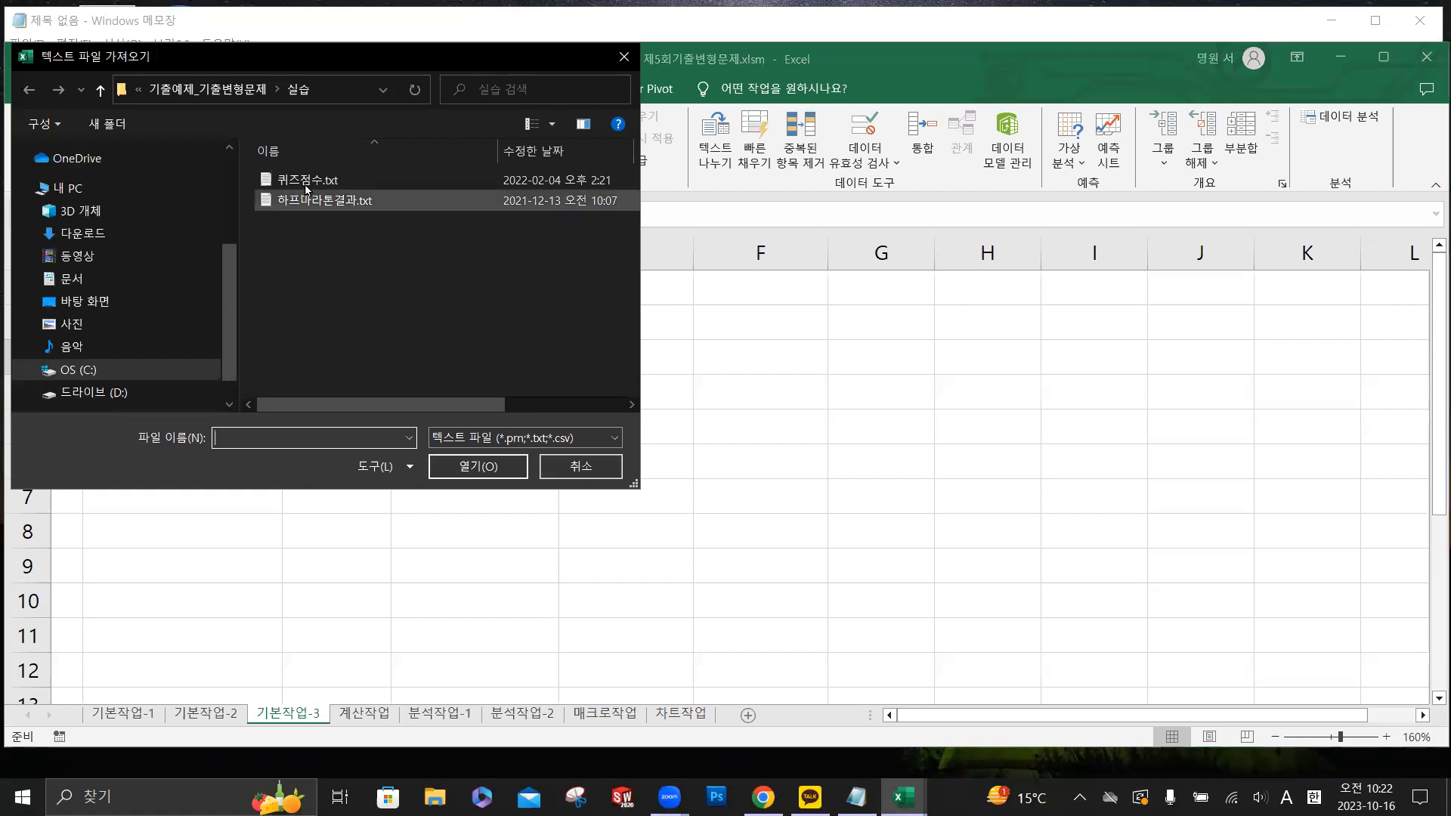
{"action": "left_click", "coordinate": [306, 181]}
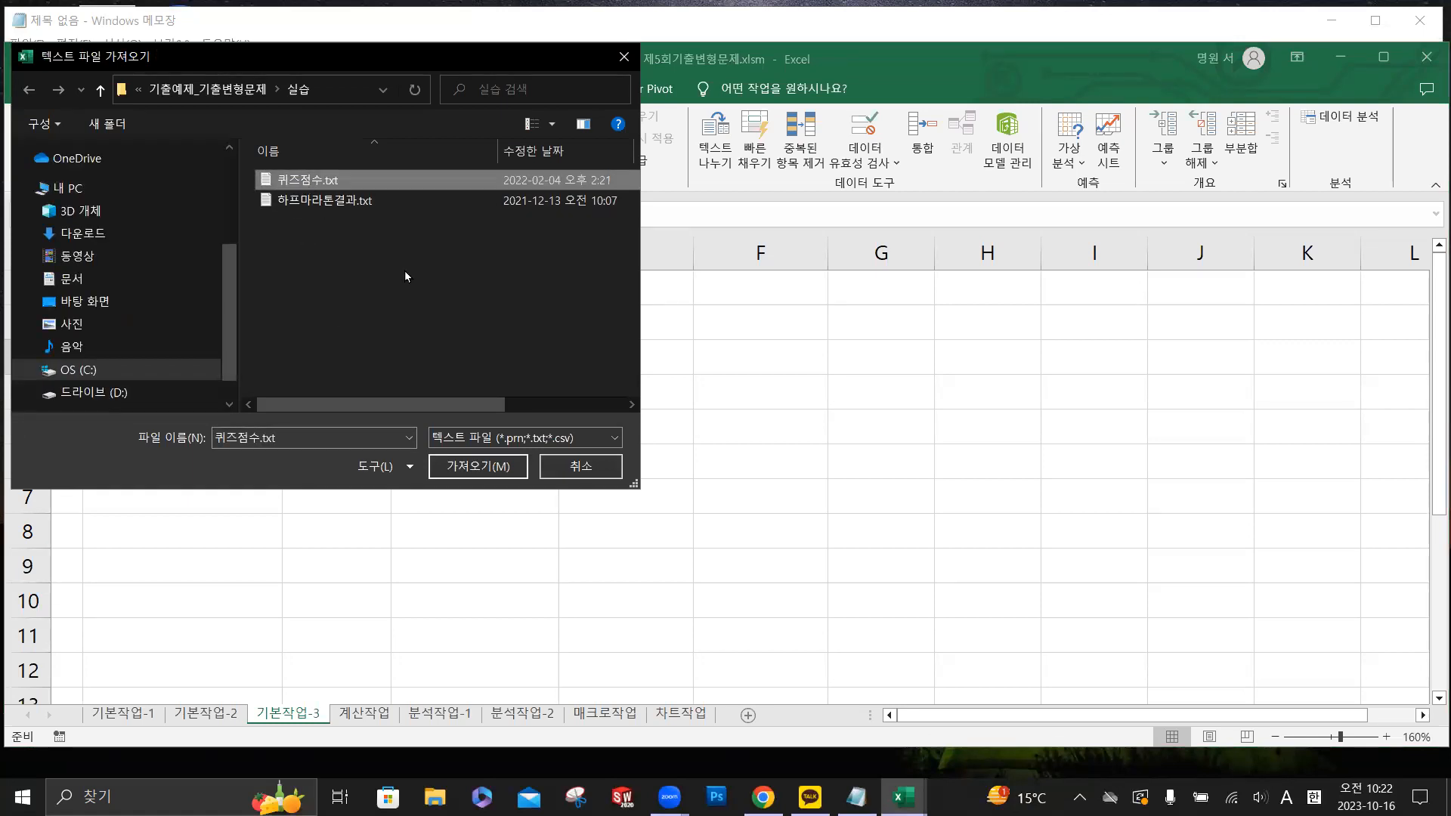
{"action": "left_click", "coordinate": [480, 466]}
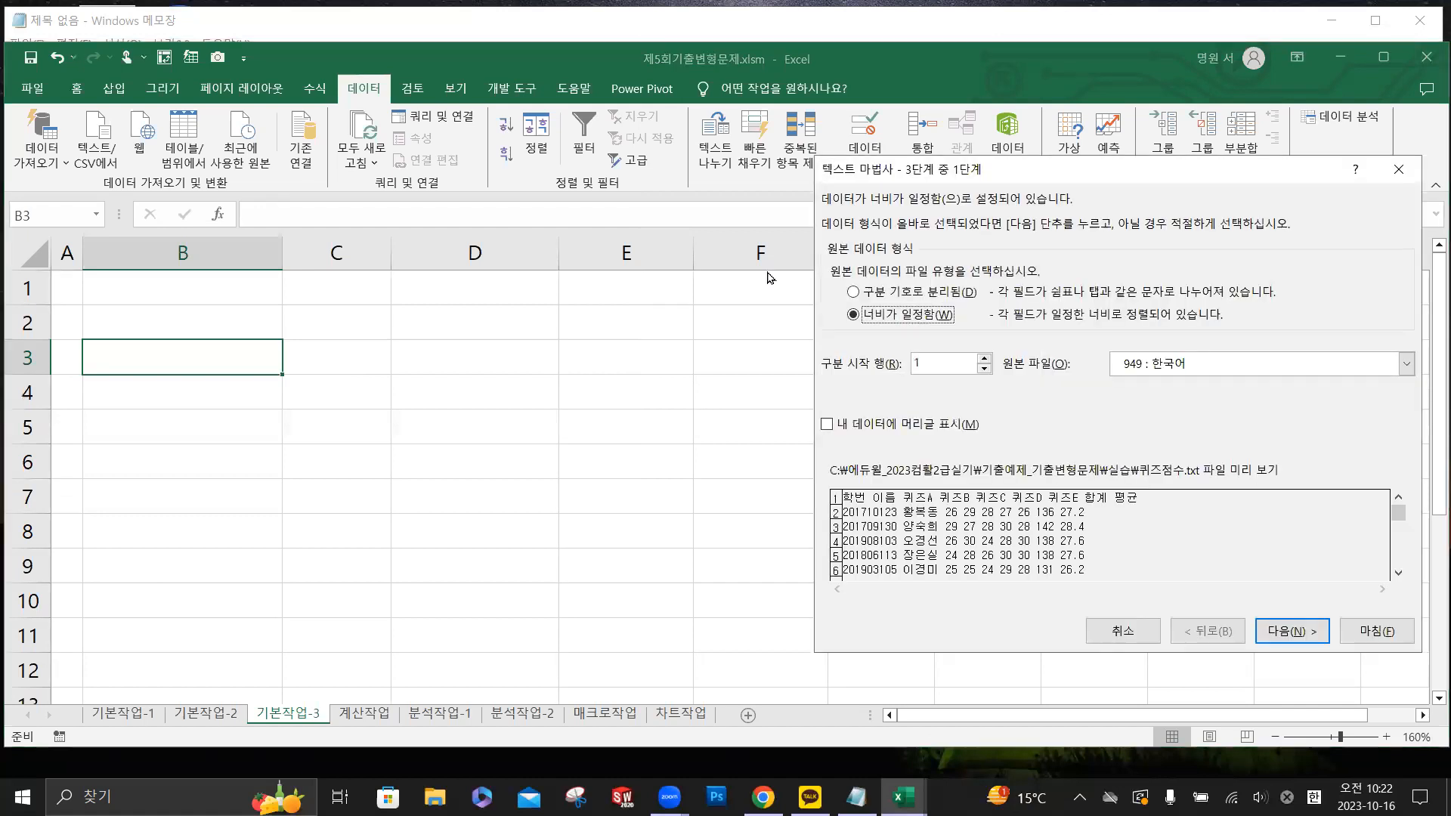
{"action": "left_click_drag", "start_coordinate": [928, 170], "coordinate": [460, 190]}
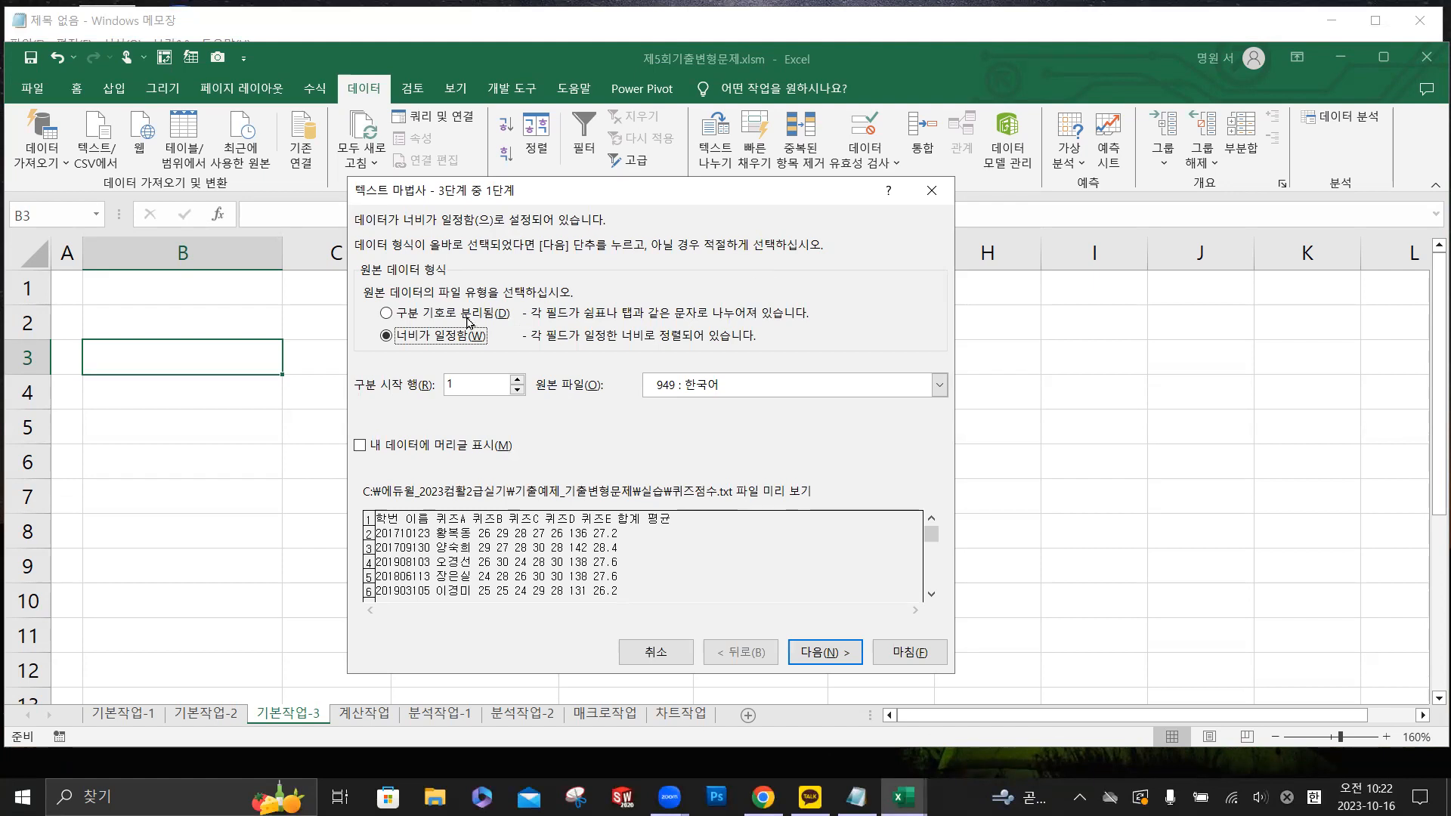
- Treat the source data as delimited (구분 기호로 분리됨) and add space (공백) as a delimiter
{"action": "left_click", "coordinate": [435, 316]}
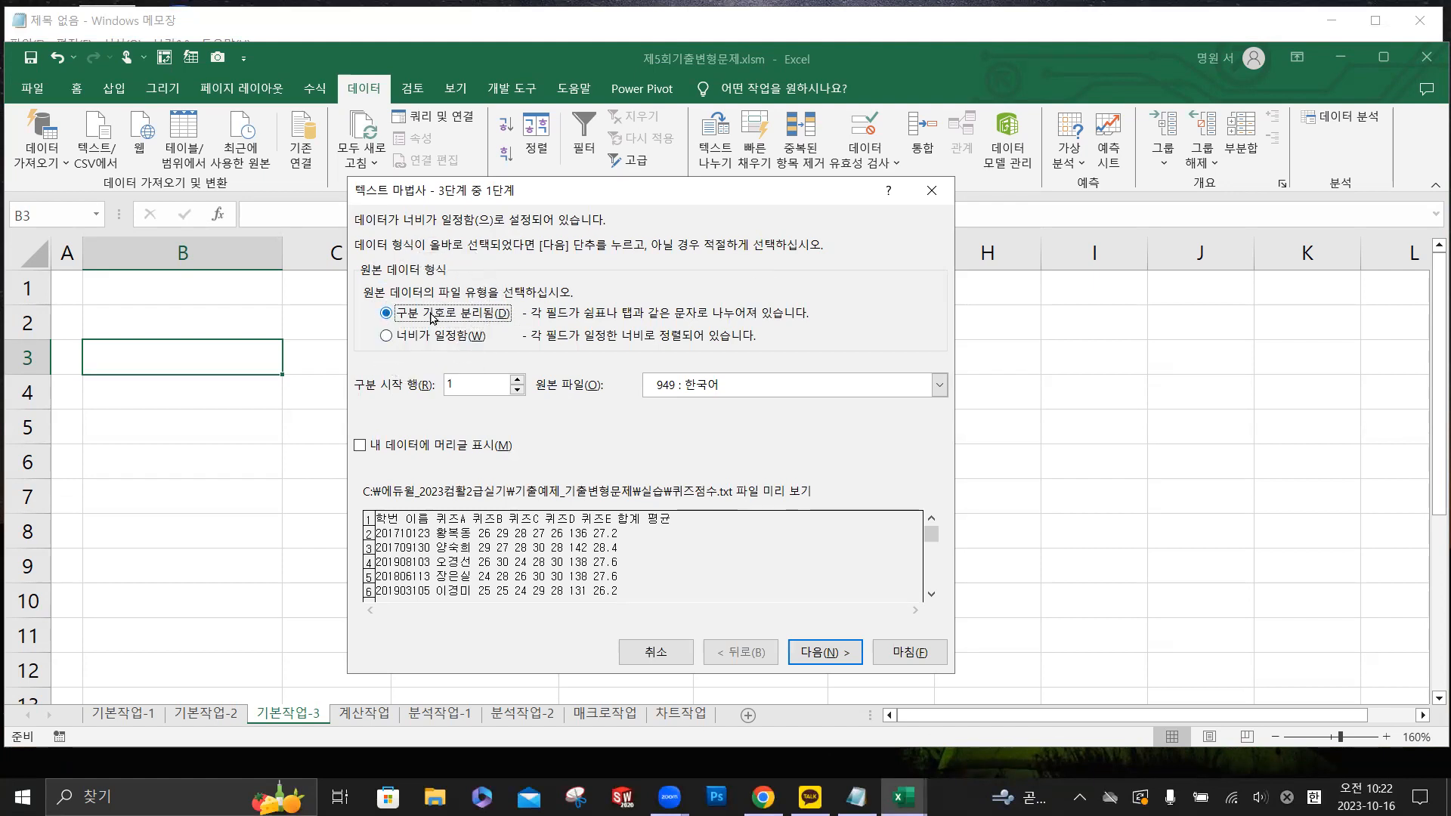
{"action": "left_click", "coordinate": [835, 653]}
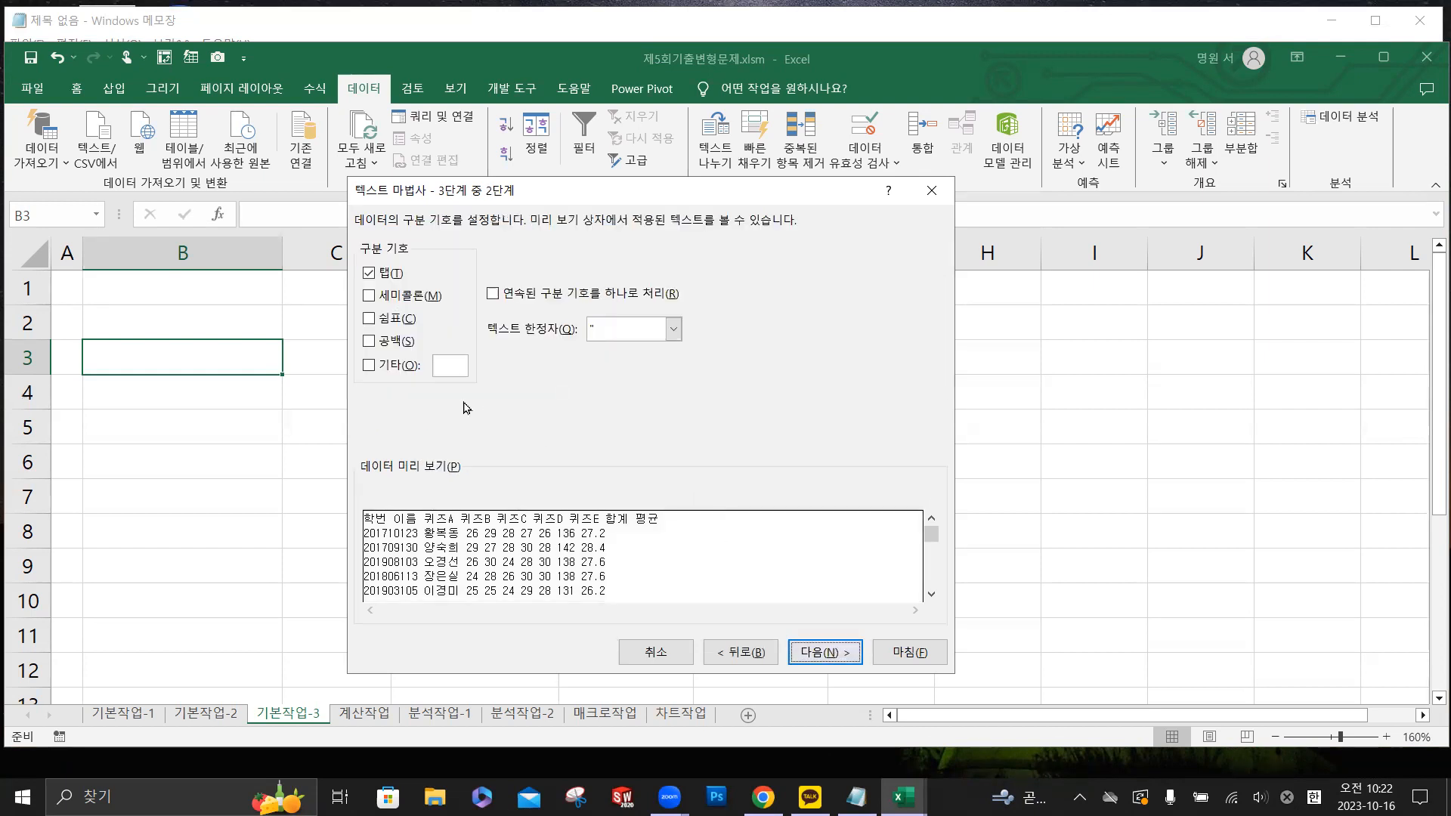
{"action": "left_click", "coordinate": [373, 342]}
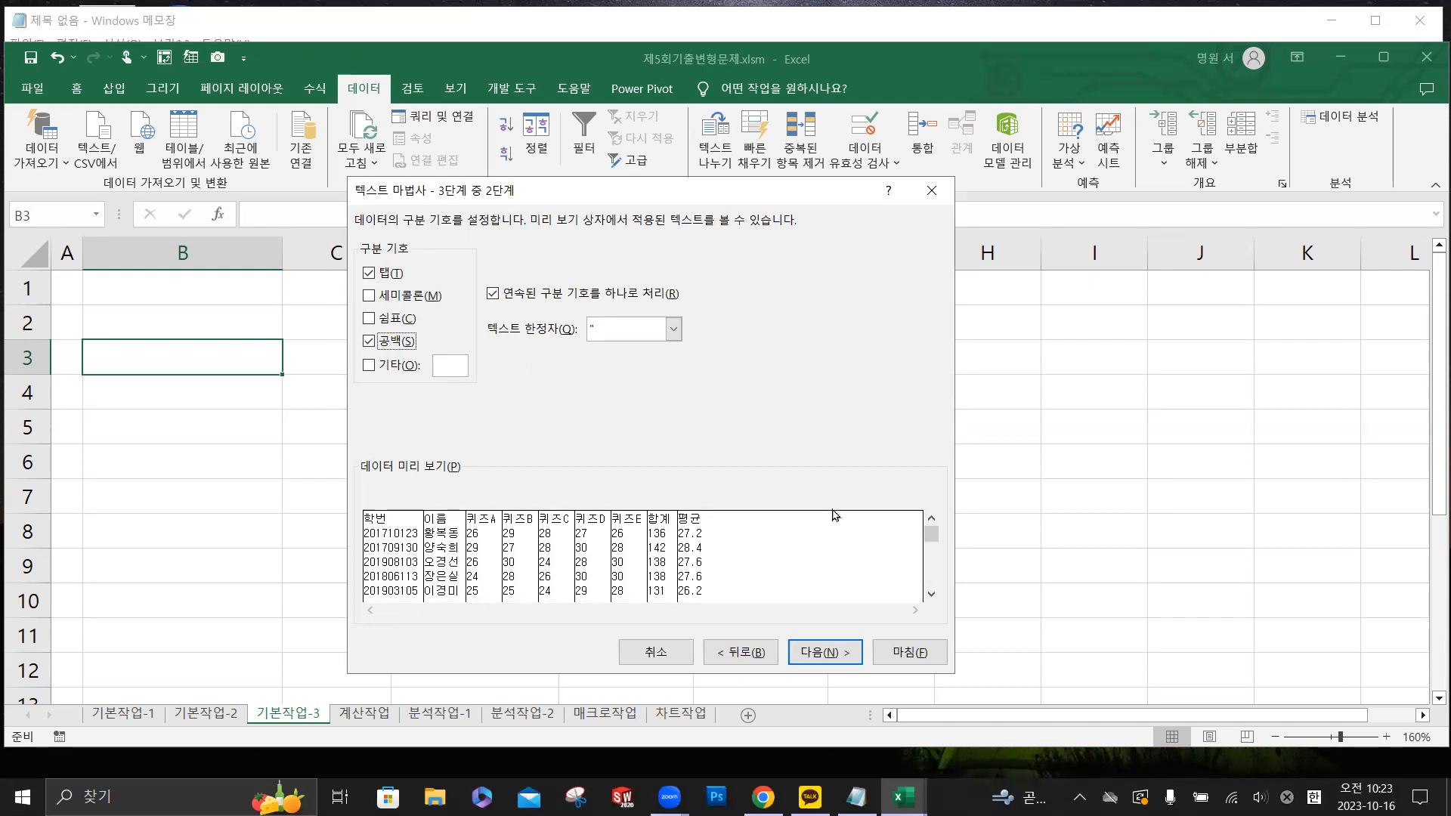
{"action": "left_click", "coordinate": [844, 658]}
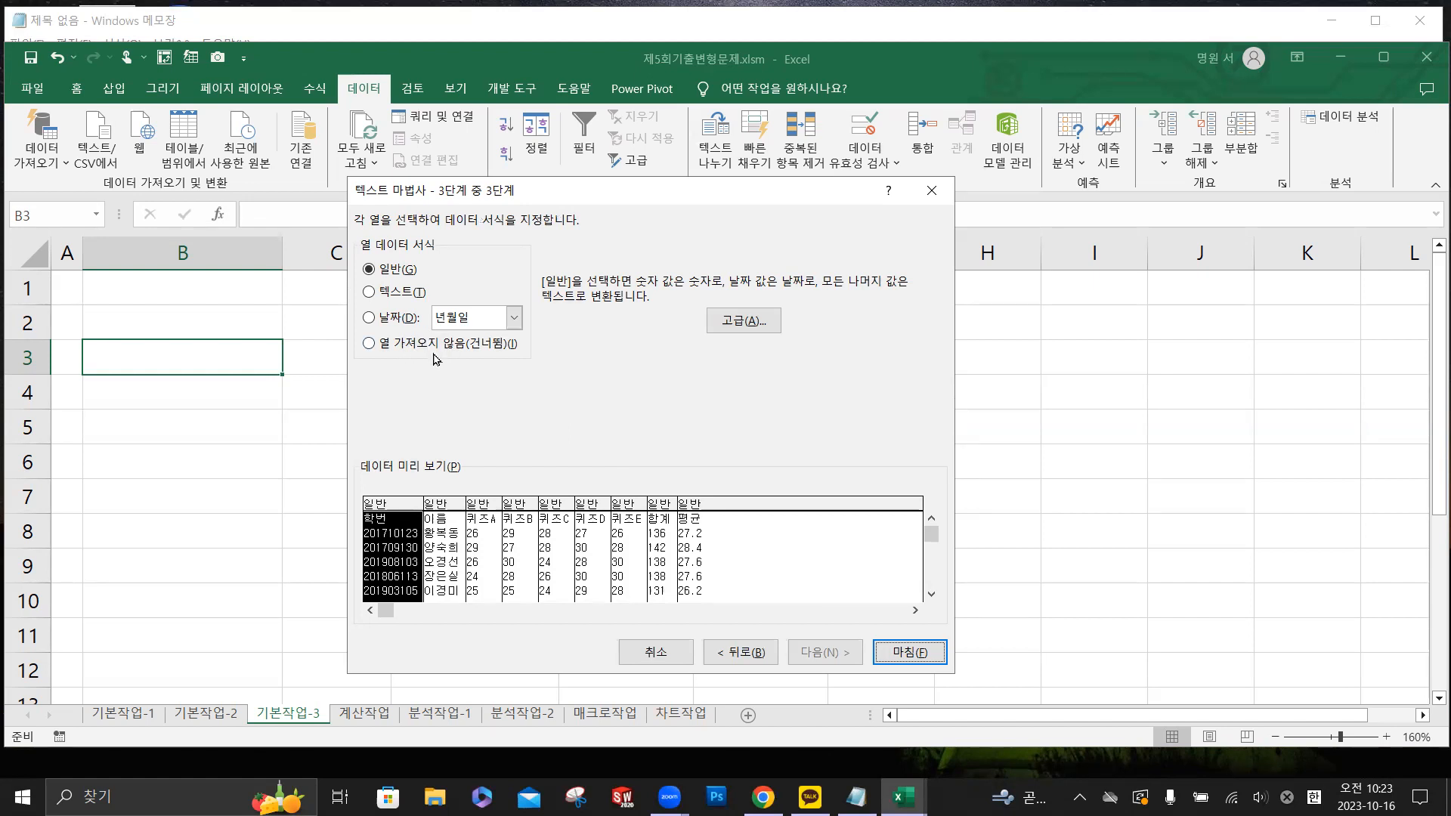
- Finish the text wizard with the 일반 column format and place the data in the existing worksheet at $B$3
{"action": "left_click", "coordinate": [455, 548]}
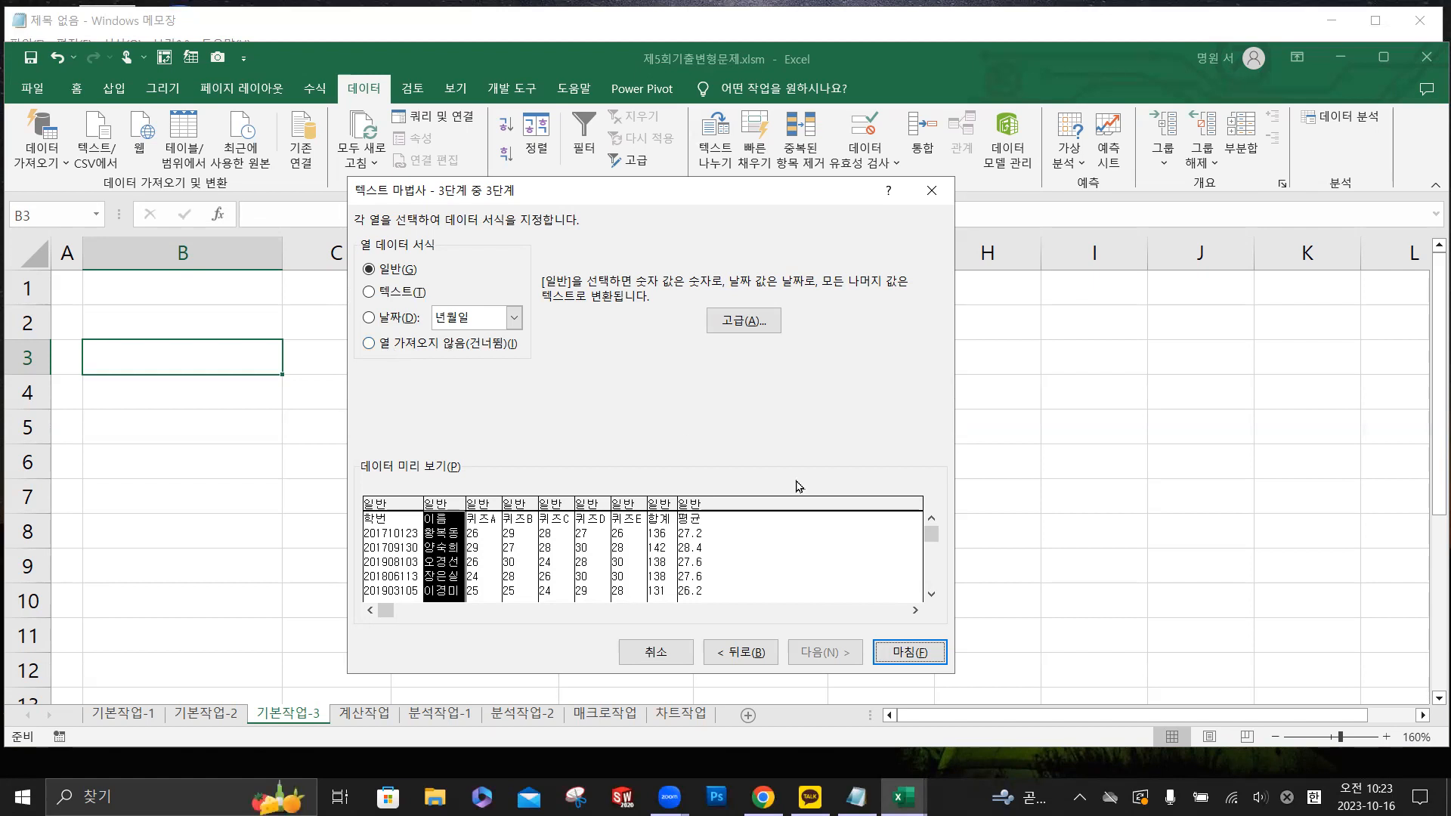
{"action": "left_click", "coordinate": [909, 653]}
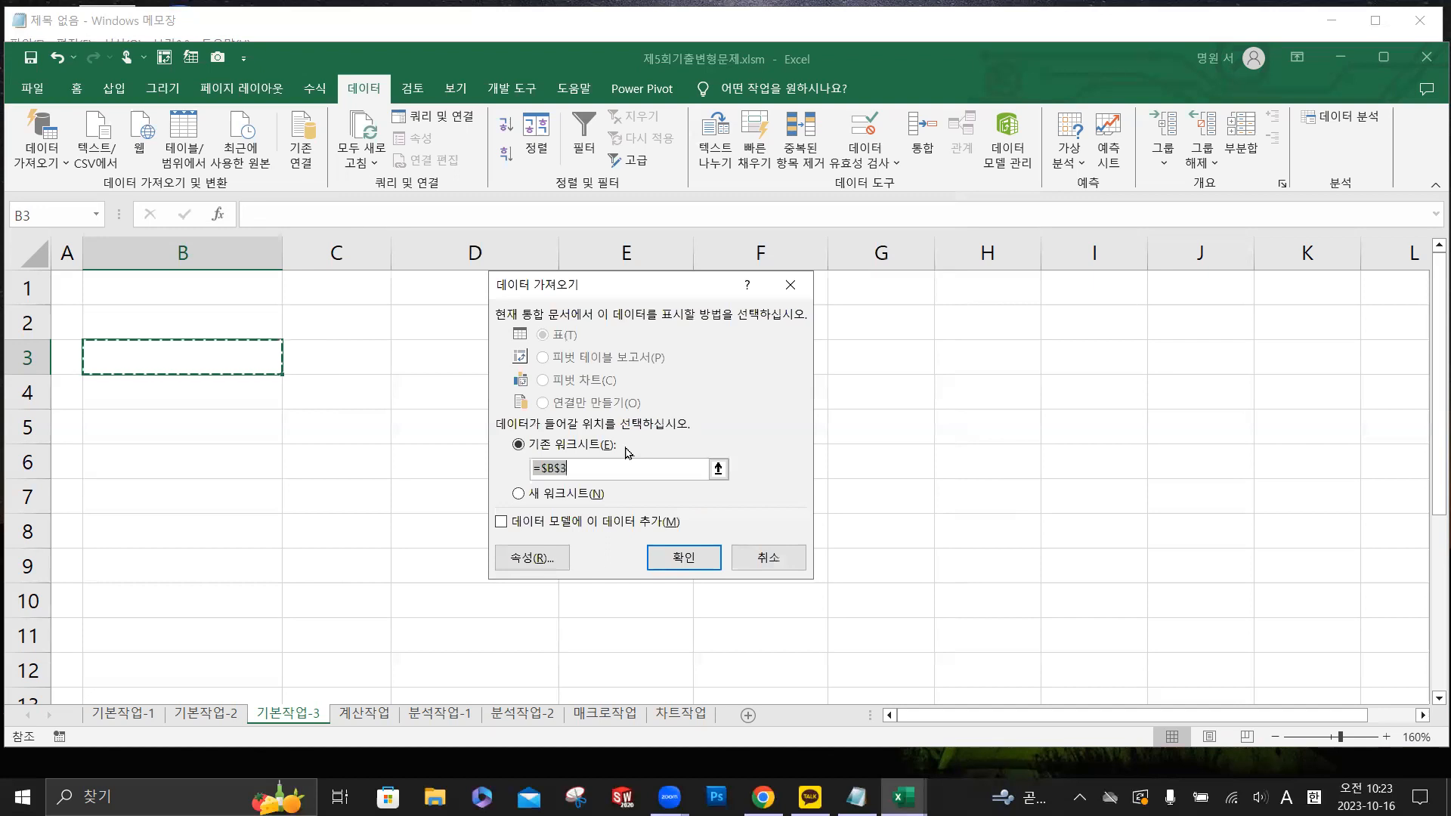
{"action": "left_click", "coordinate": [572, 154]}
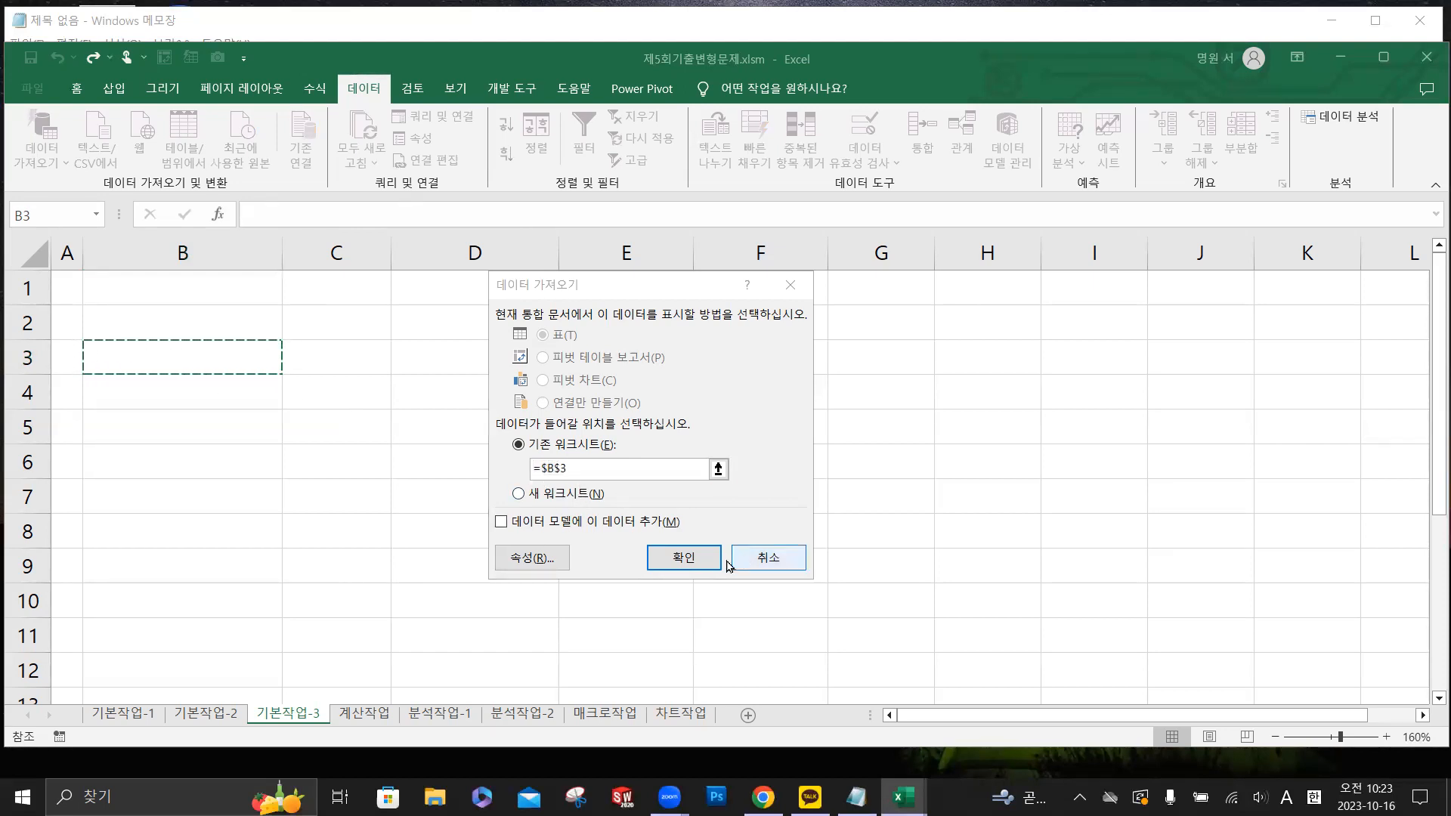
{"action": "left_click", "coordinate": [696, 565]}
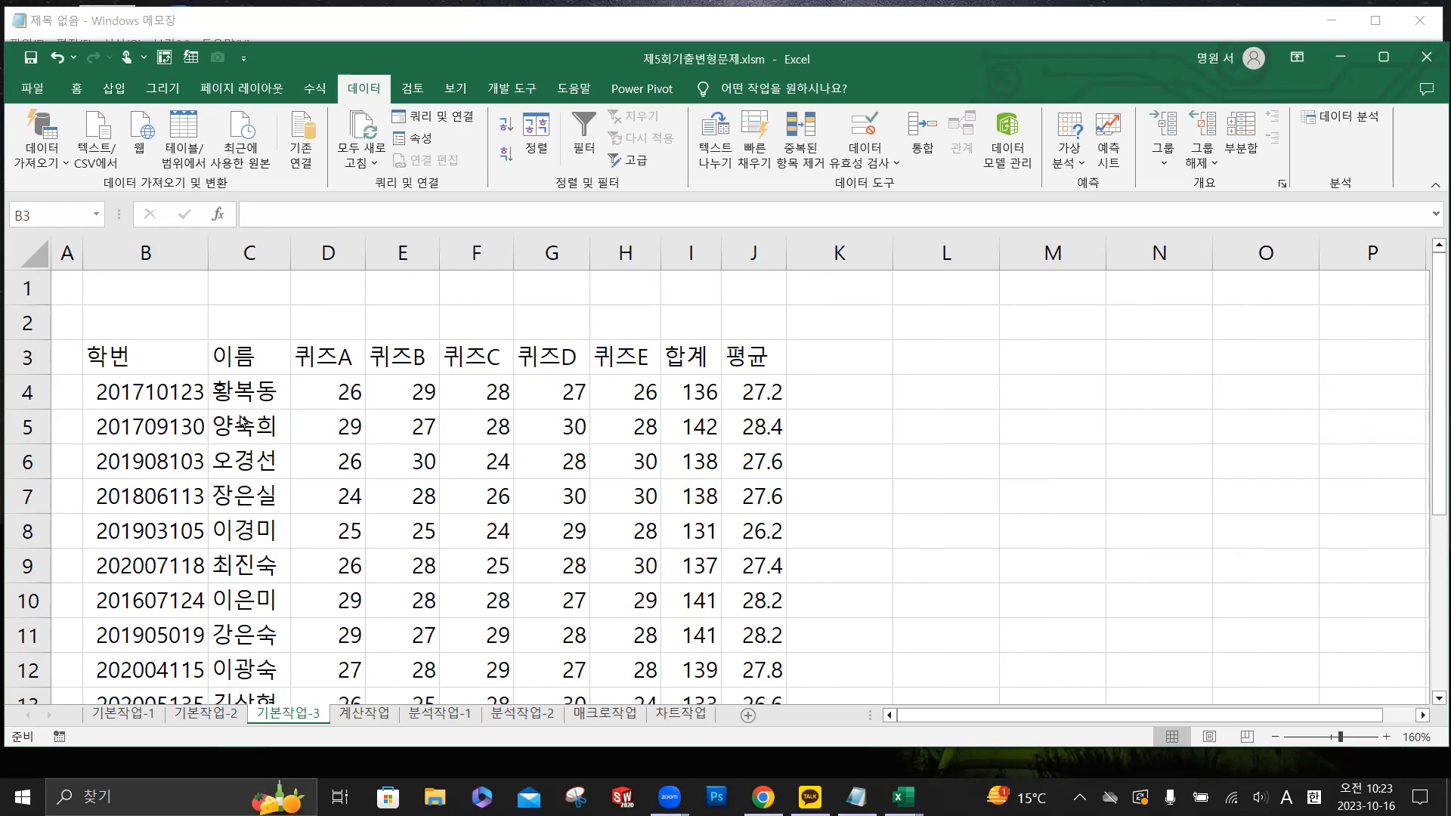
{"action": "scroll", "coordinate": [243, 421], "scroll_direction": "down", "scroll_amount": 1}
{"action": "scroll", "coordinate": [243, 421], "scroll_direction": "up", "scroll_amount": 1}
- Switch to the 분석작업-1 sheet and select the 할인율 value in cell B19
{"action": "left_click", "coordinate": [450, 721]}
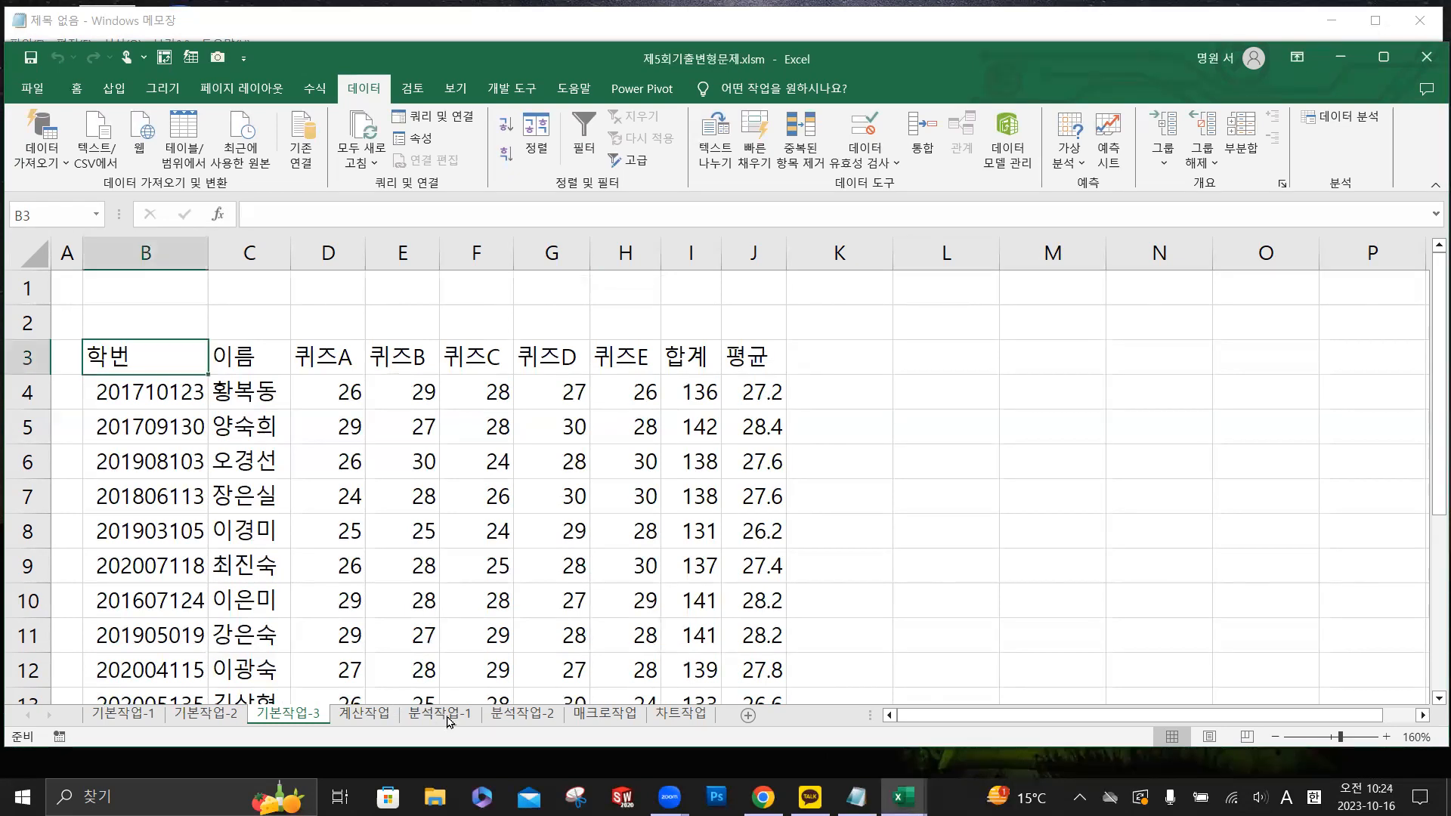
{"action": "left_click", "coordinate": [446, 714]}
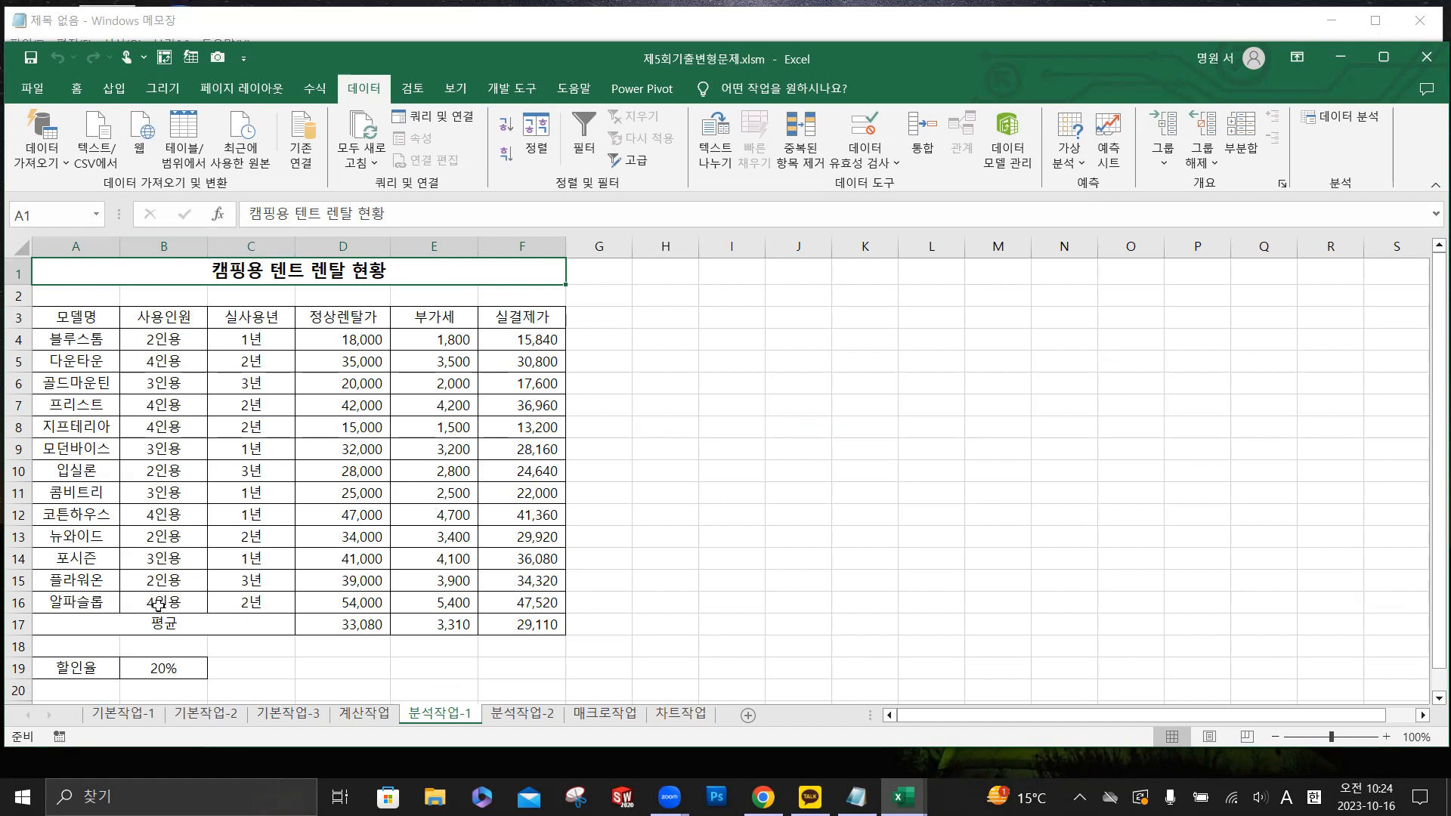
{"action": "left_click", "coordinate": [168, 669]}
{"action": "left_click", "coordinate": [192, 674]}
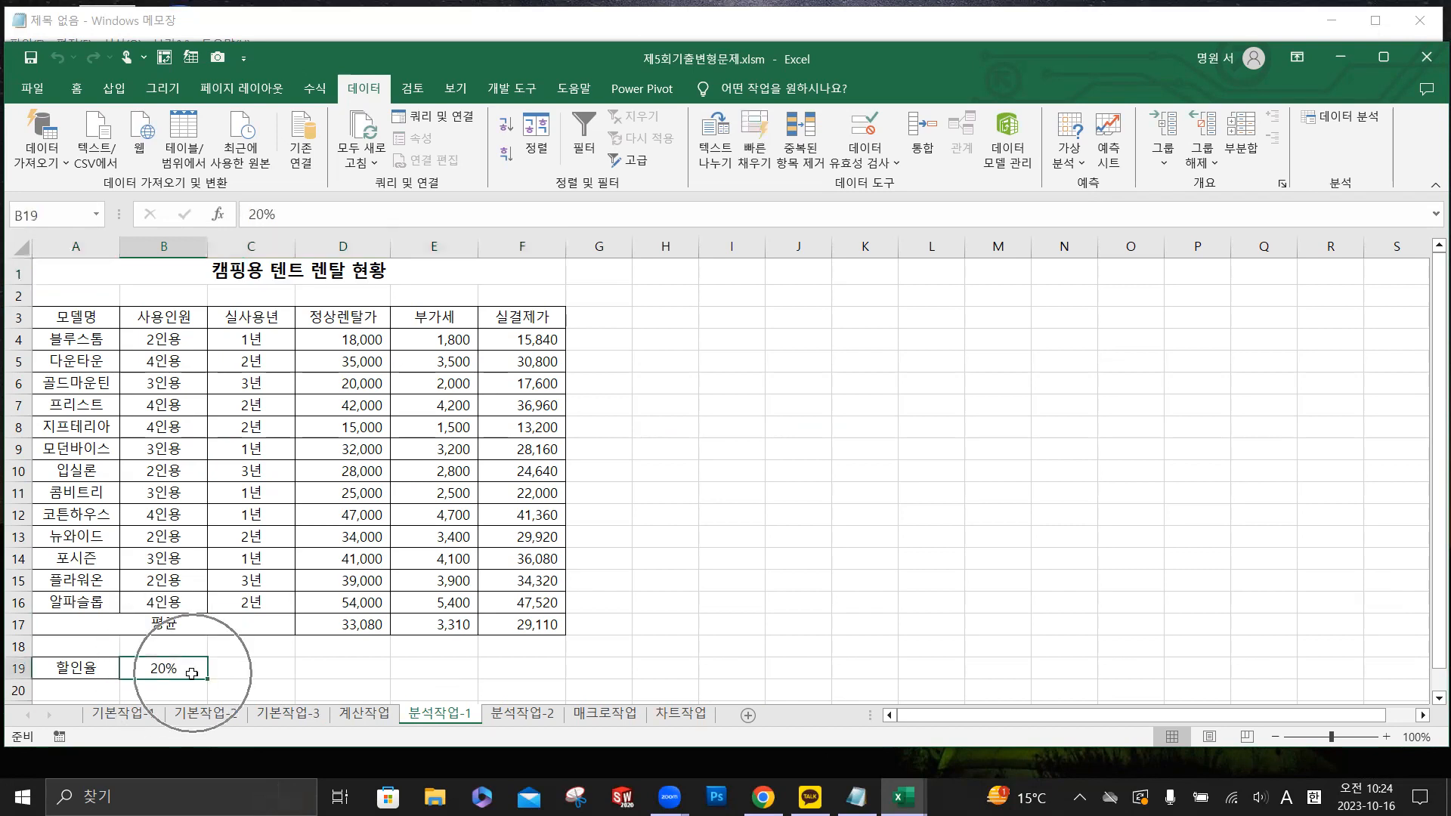
- Define the name 할인율 for cell B19 on the 분석작업-1 sheet
{"action": "left_click", "coordinate": [185, 670]}
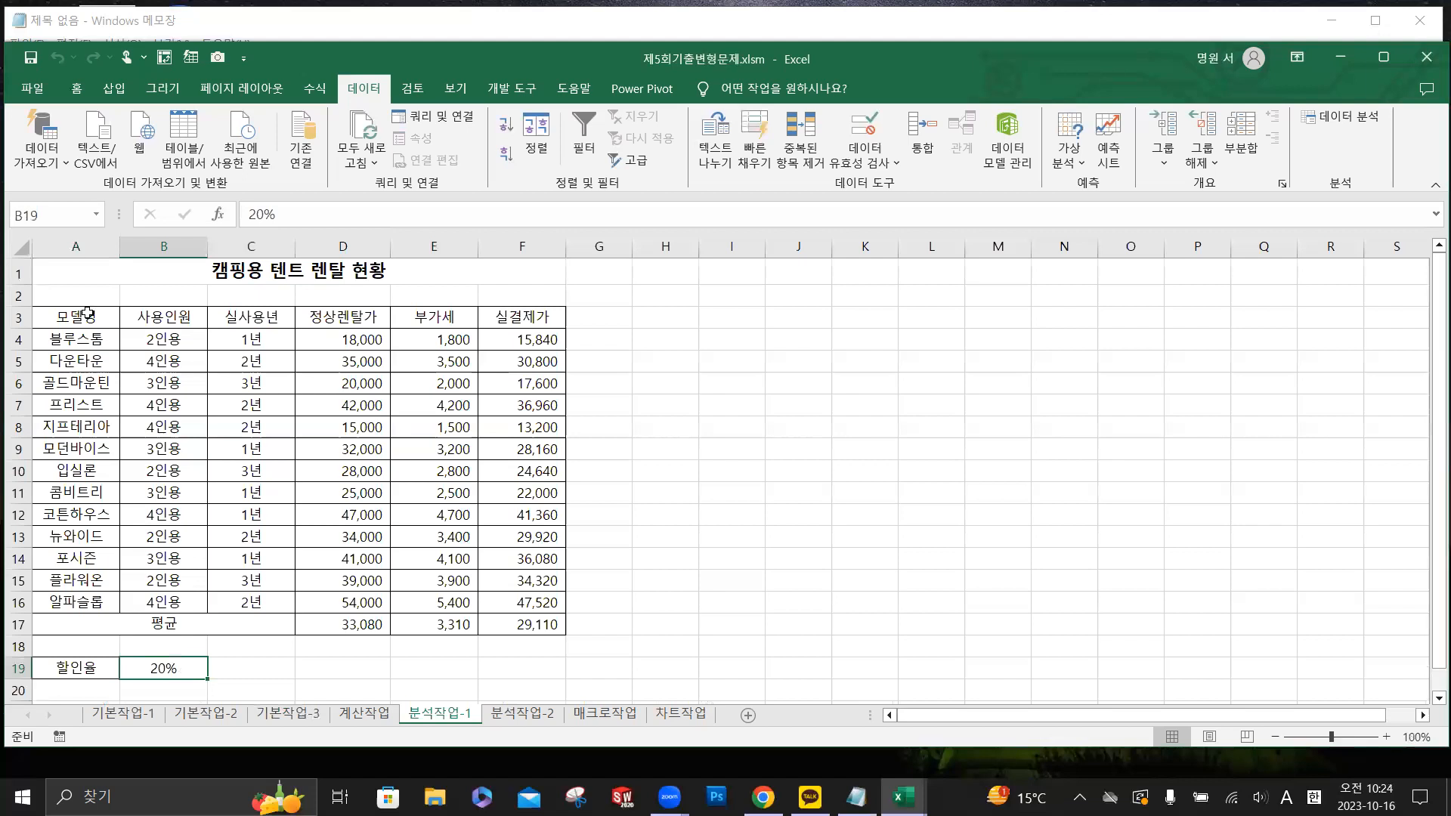
{"action": "left_click", "coordinate": [65, 222]}
{"action": "left_click", "coordinate": [65, 224]}
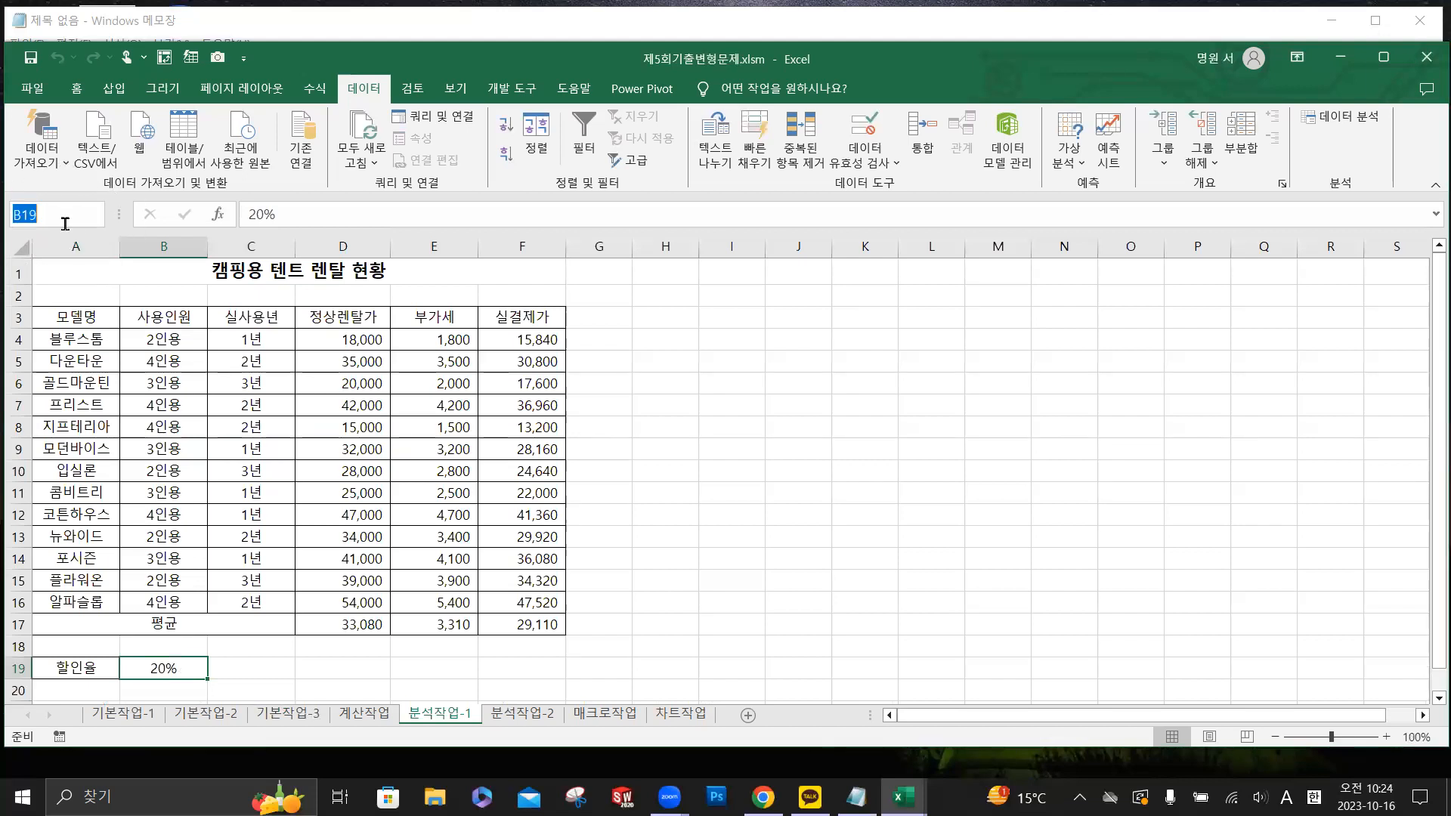
{"action": "key", "text": "BackSpace"}
{"action": "key", "text": "Hangul"}
{"action": "type", "text": "할인율"}
{"action": "key", "text": "Return"}
- Define the name 실결제가평균 for cell F17, the average of the 실결제가 column
{"action": "left_click", "coordinate": [536, 626]}
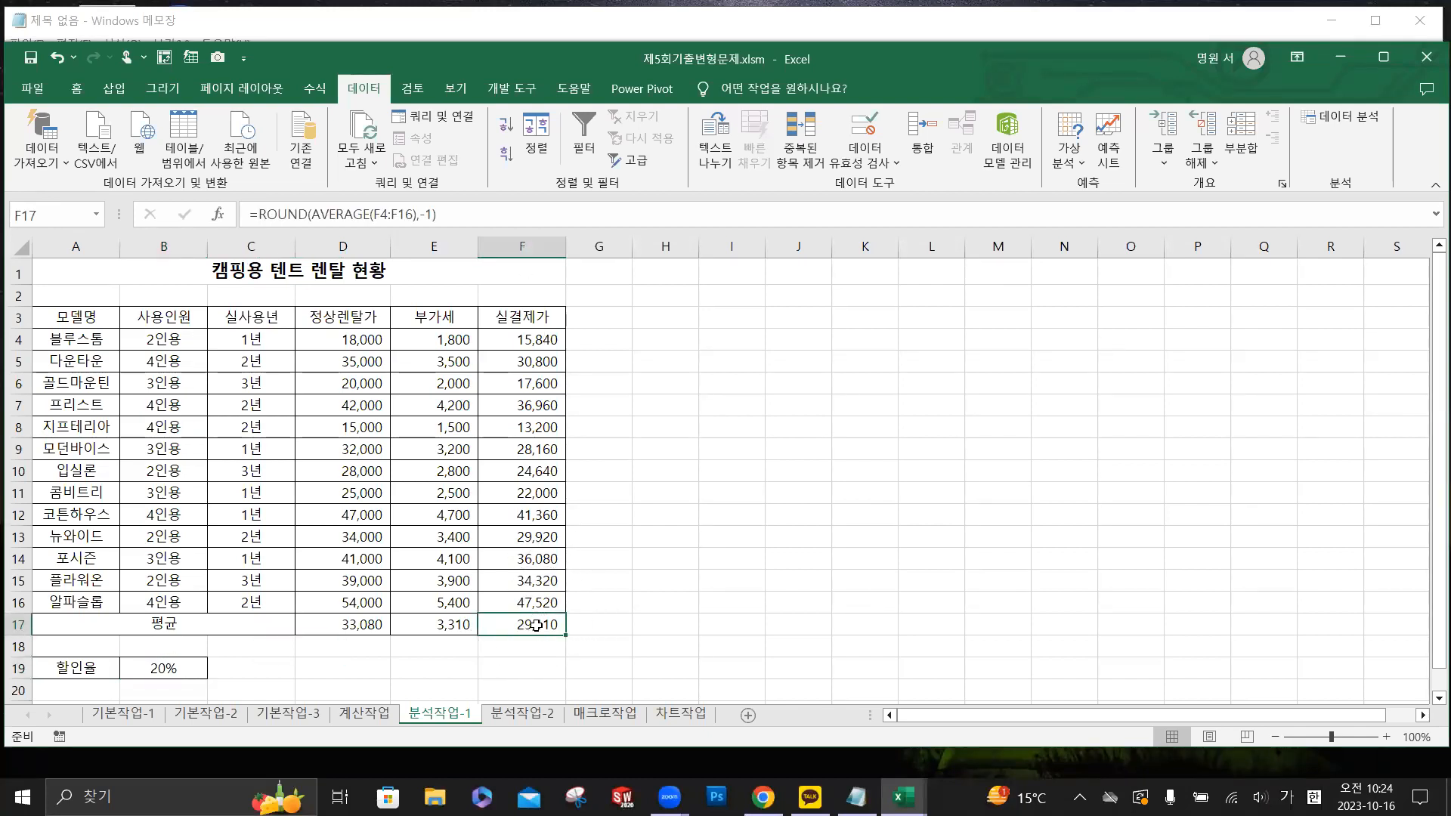
{"action": "left_click", "coordinate": [60, 214]}
{"action": "type", "text": "실결제가평균"}
{"action": "key", "text": "Return"}
- Add a scenario named 할인율인상 in the Scenario Manager (시나리오 관리자), with B19 as its changing cell
{"action": "left_click", "coordinate": [173, 669]}
{"action": "key", "text": "ctrl"}
{"action": "key", "text": "ctrl"}
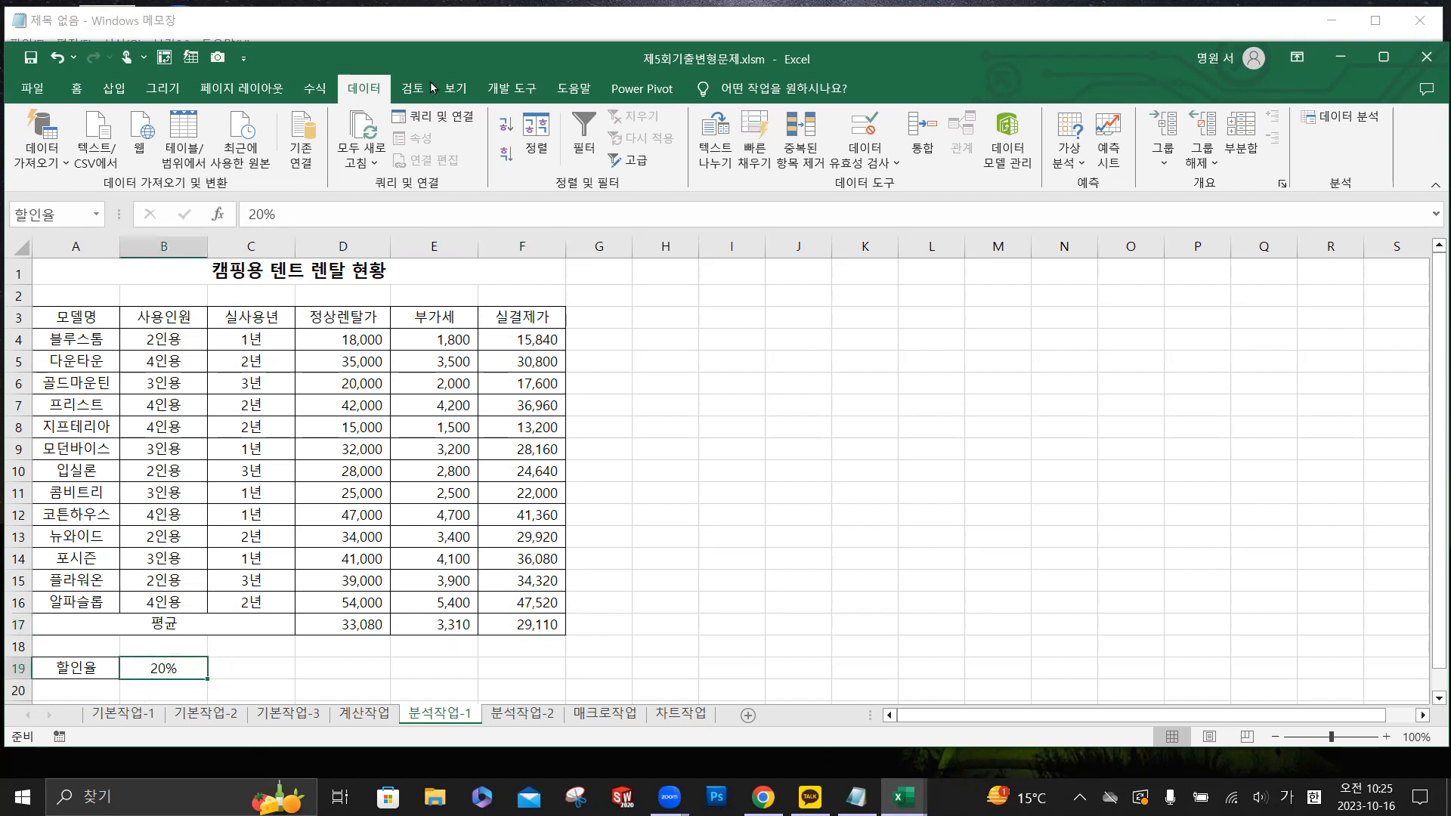
{"action": "key", "text": "ctrl"}
{"action": "key", "text": "ctrl"}
{"action": "key", "text": "ctrl"}
{"action": "key", "text": "ctrl"}
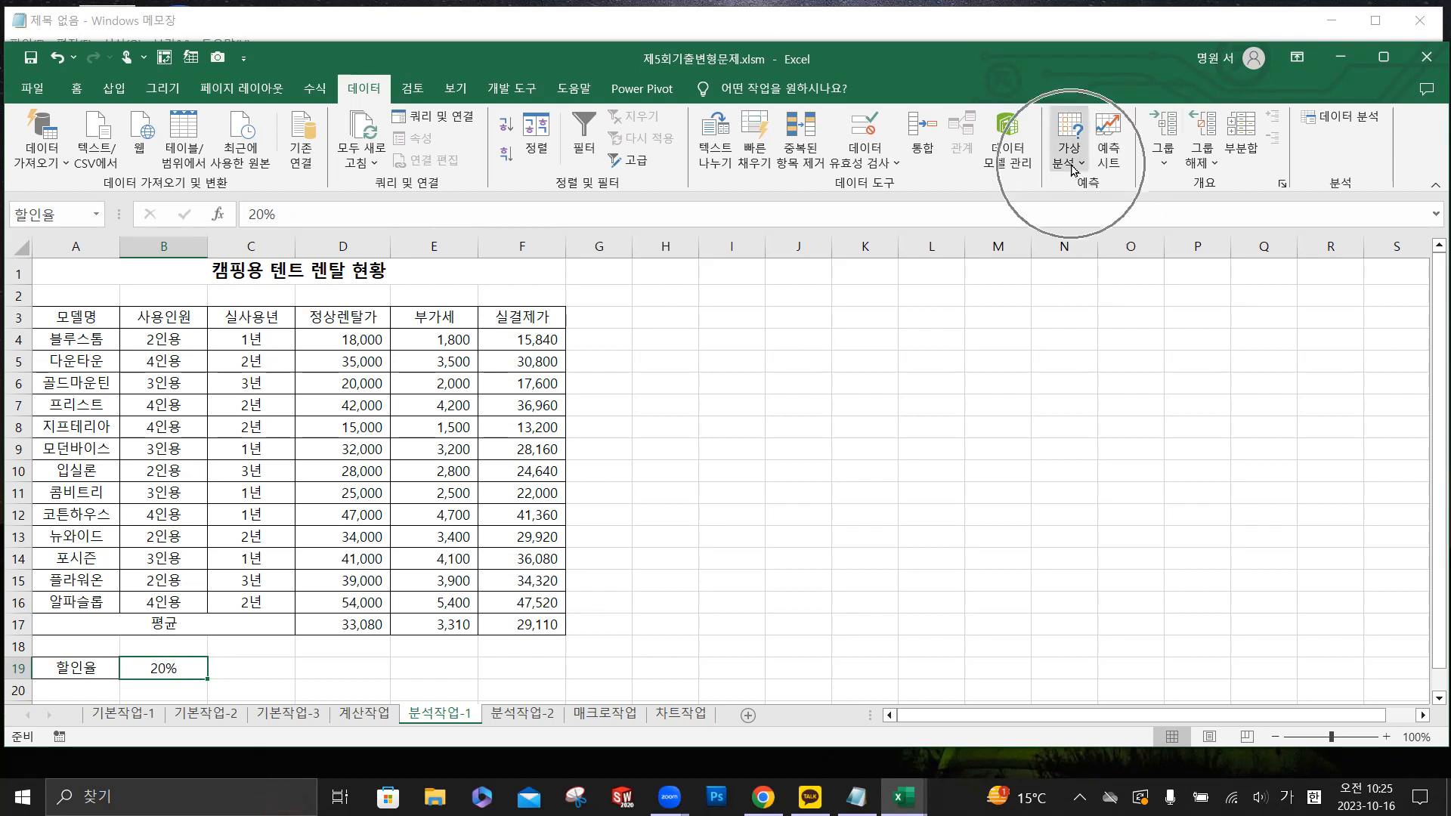
{"action": "key", "text": "ctrl"}
{"action": "left_click", "coordinate": [1072, 166]}
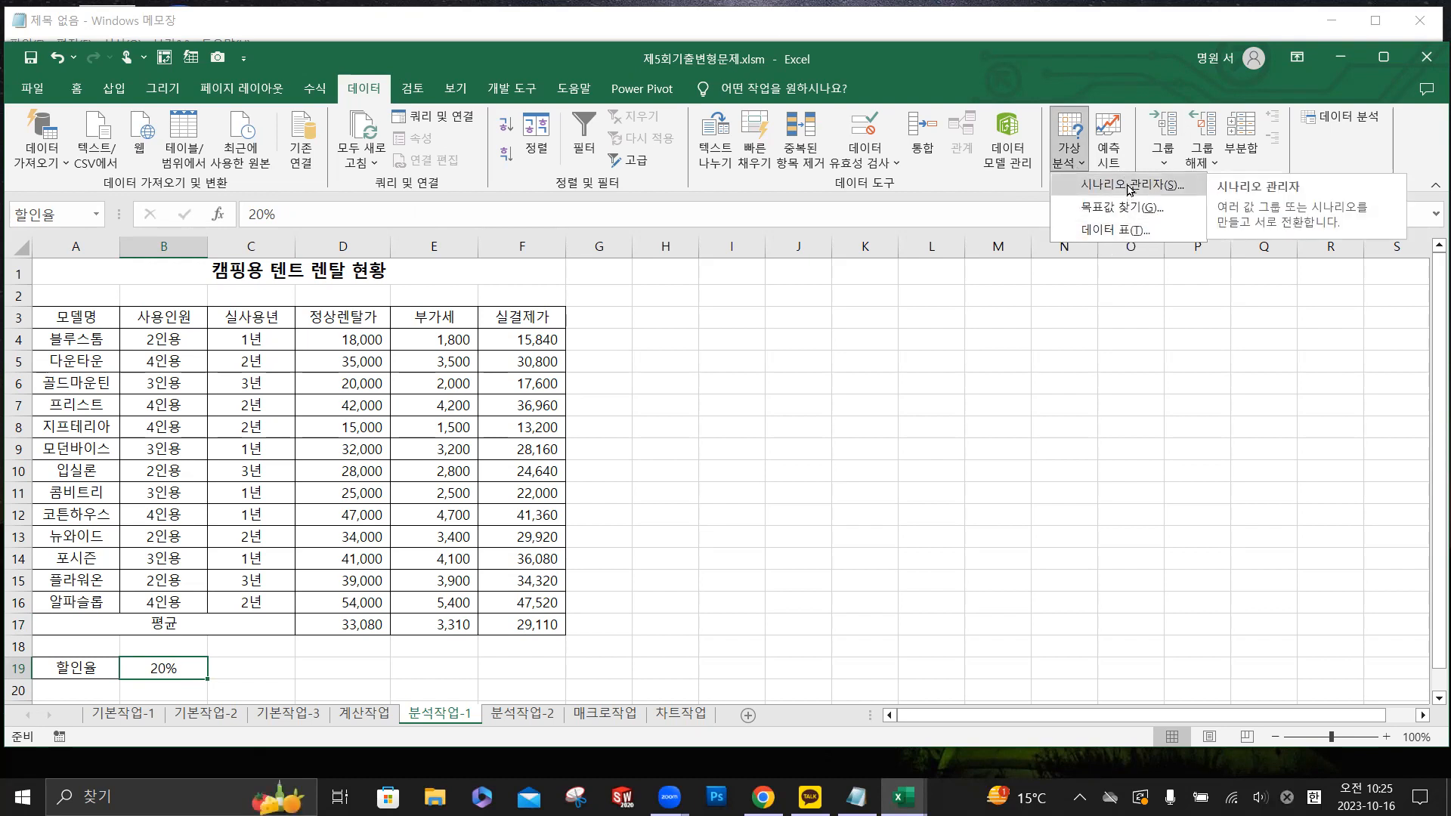
{"action": "left_click", "coordinate": [1130, 186]}
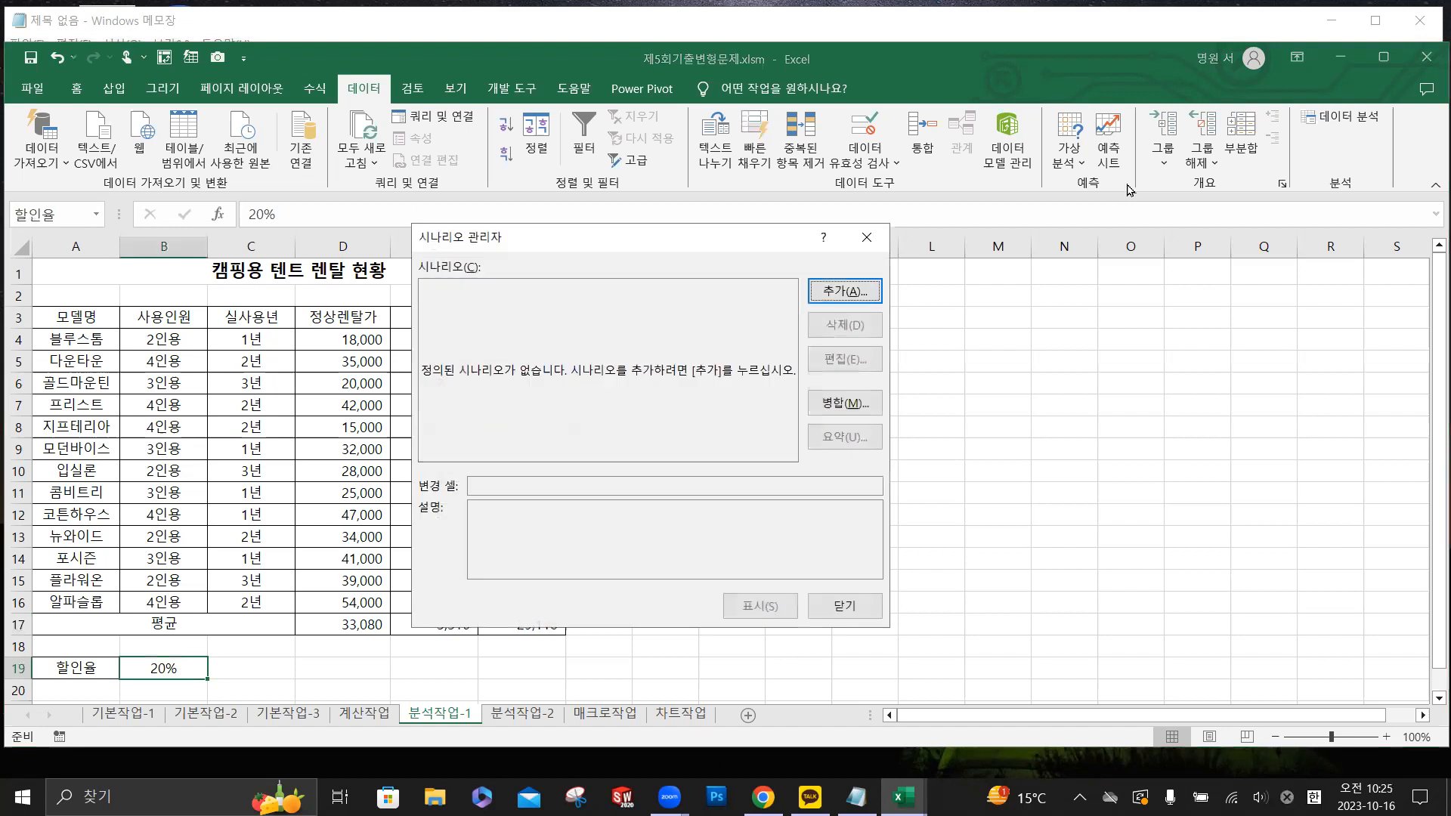
{"action": "left_click", "coordinate": [845, 292]}
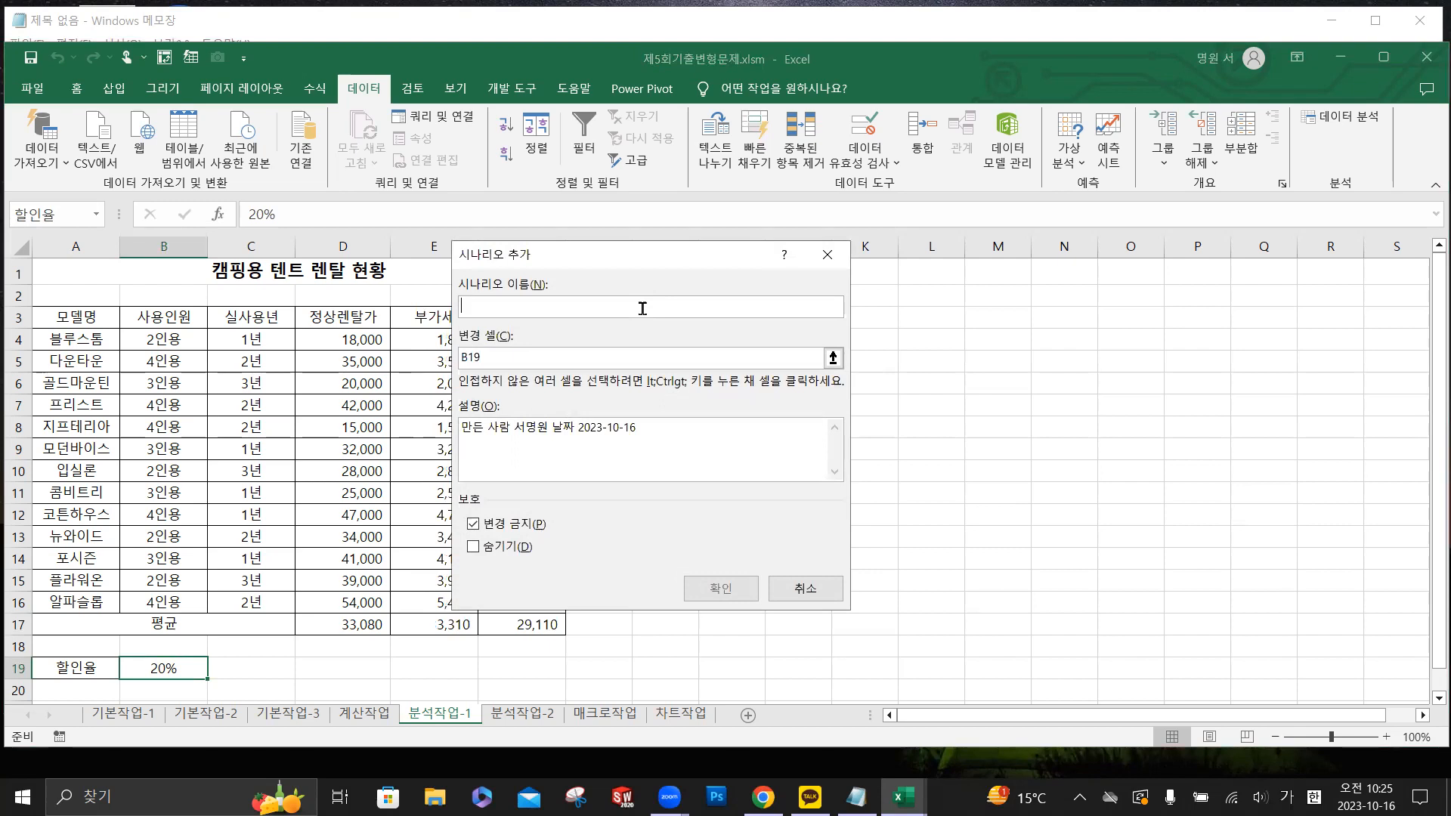
{"action": "type", "text": "할인율인상"}
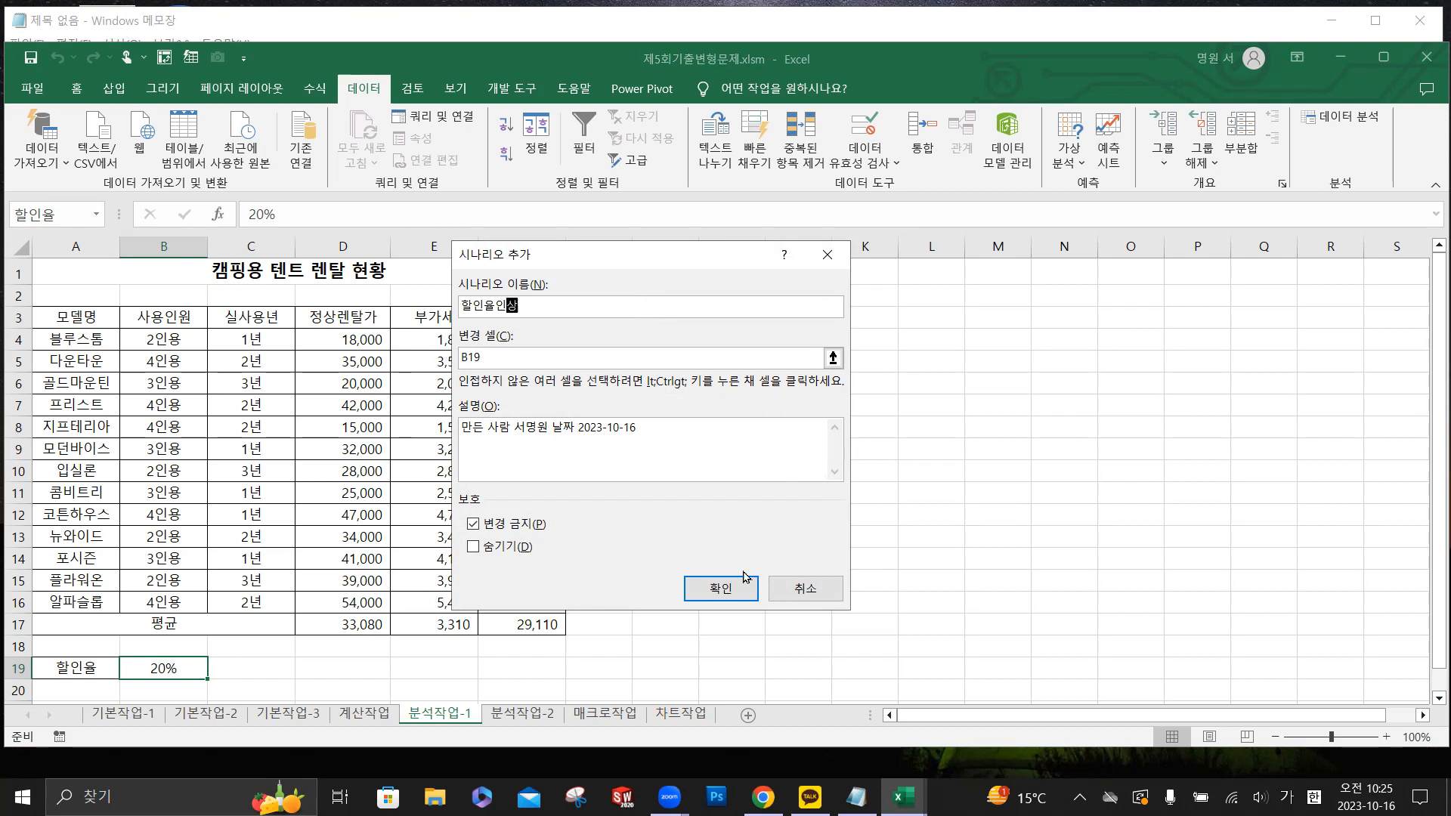
{"action": "left_click", "coordinate": [720, 588]}
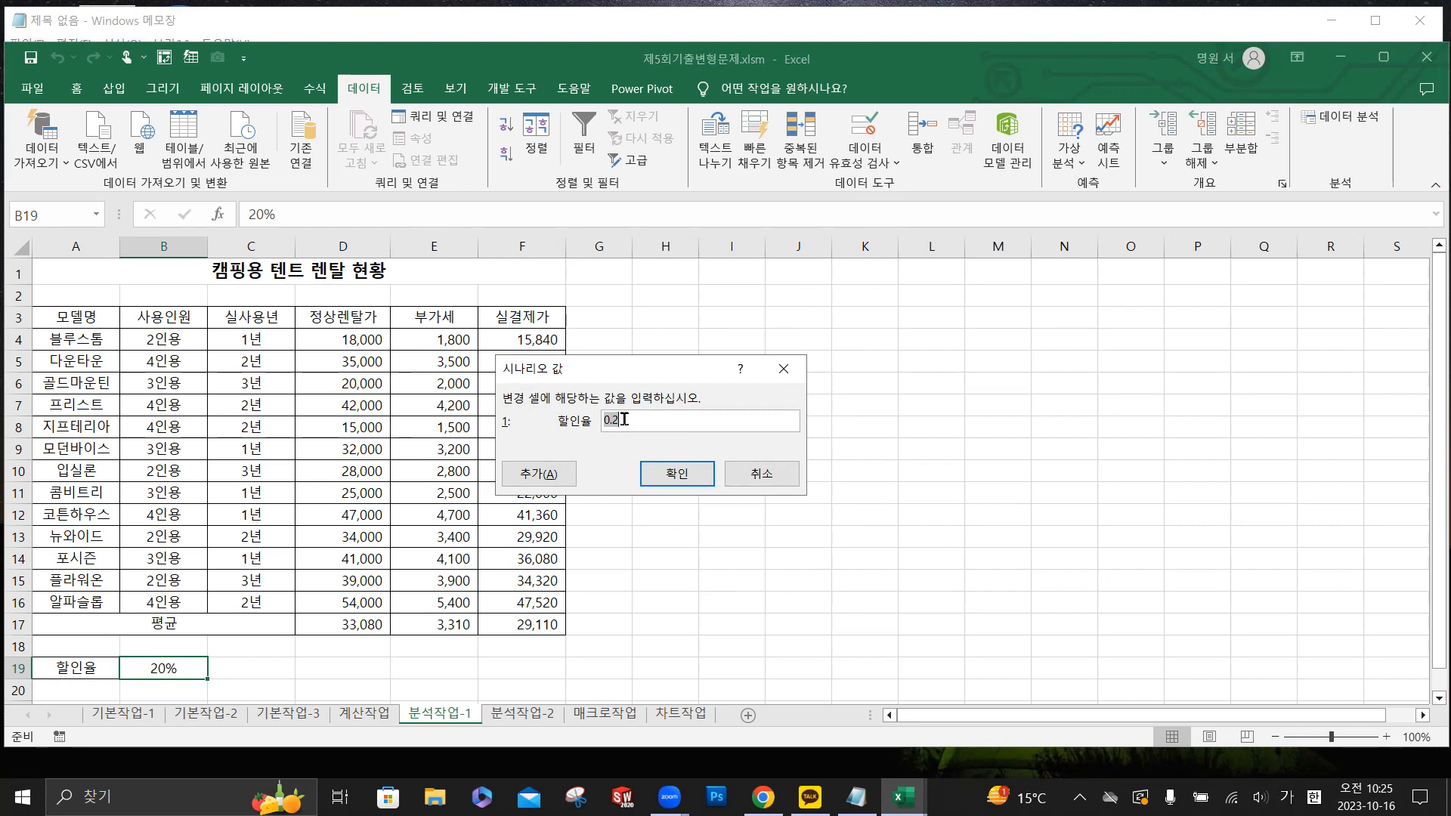
- Set the 할인율 value of the 할인율인상 scenario to 30%
{"action": "type", "text": "0.3"}
{"action": "key", "text": "shift+Left"}
{"action": "key", "text": "BackSpace"}
{"action": "type", "text": "0%"}
- Switch to Notepad and write the conversion note "0.3 = 30%"
{"action": "left_click", "coordinate": [231, 23]}
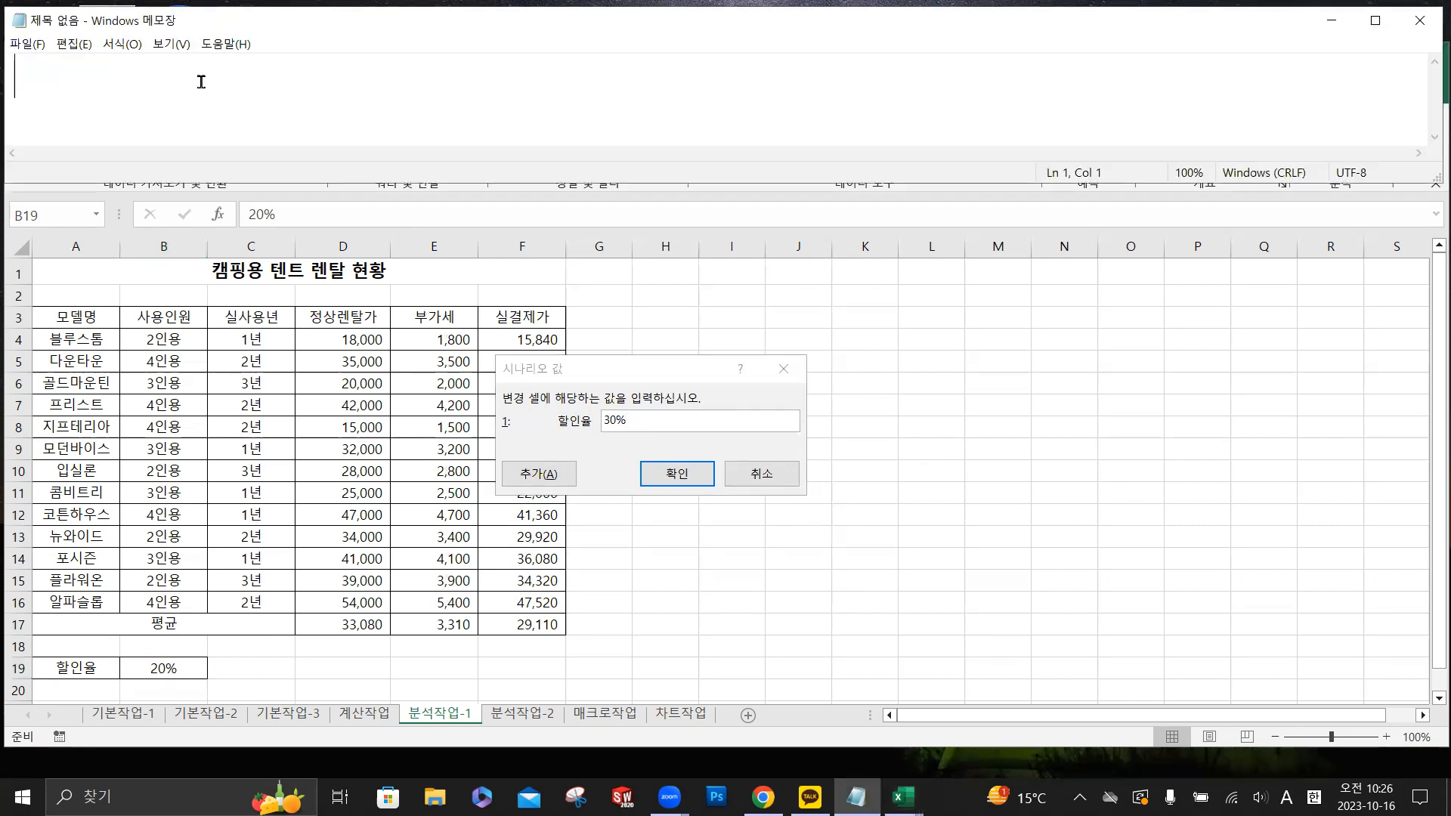
{"action": "type", "text": "0.3 ="}
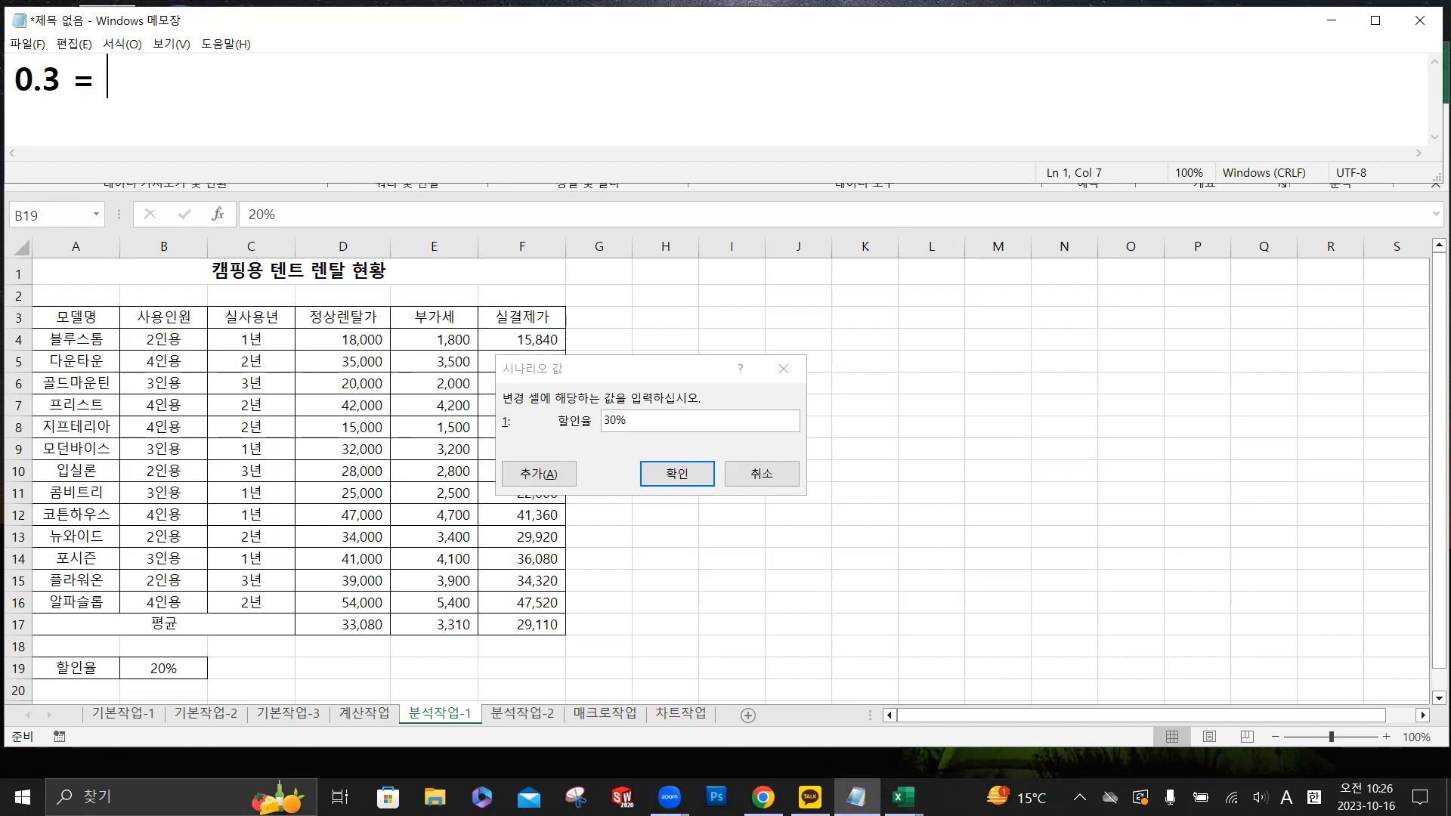
{"action": "type", "text": "30%"}
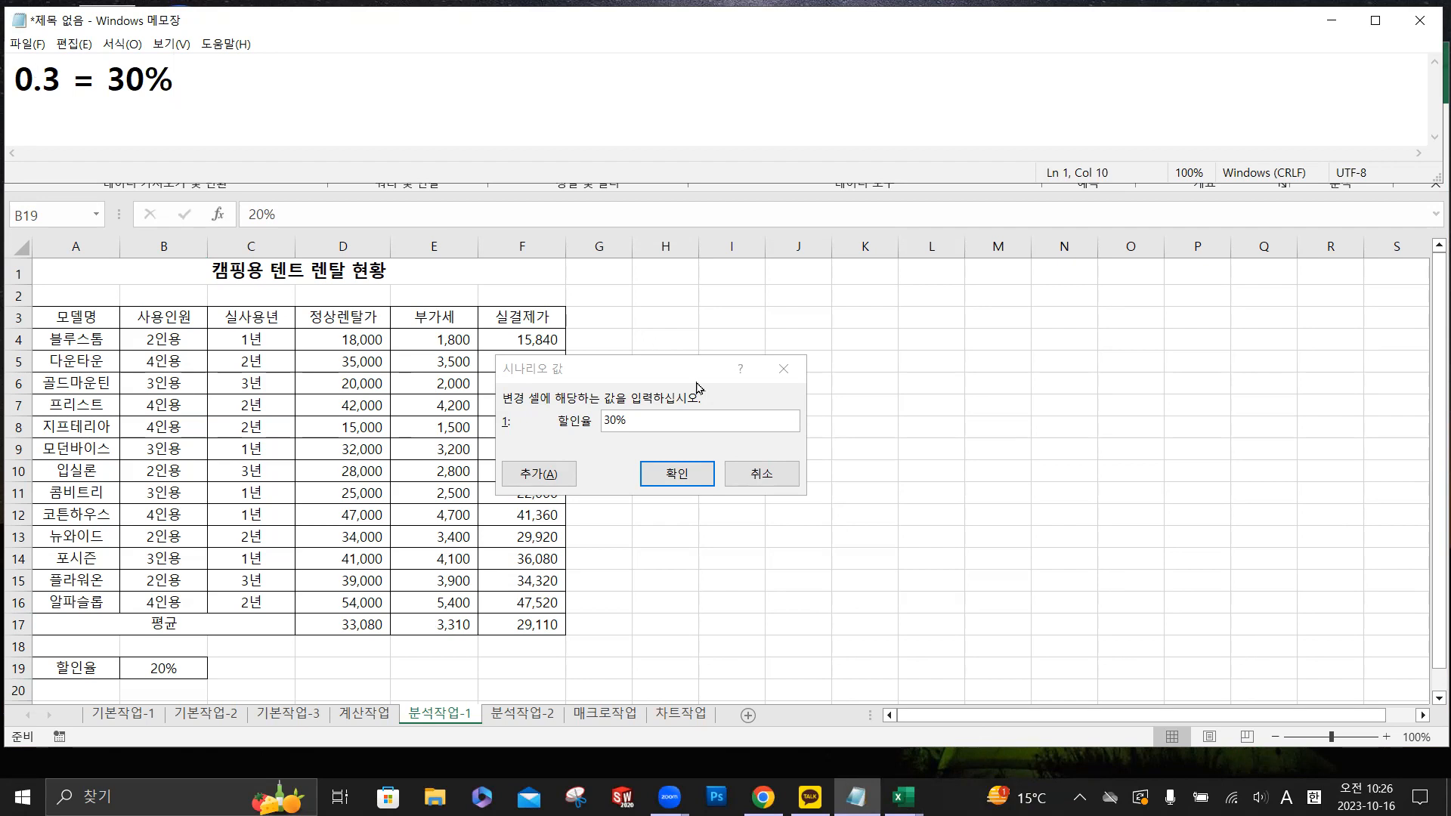
- Return to Excel and add a second scenario named 할인율인하, with B19 as its changing cell
{"action": "left_click", "coordinate": [681, 426]}
{"action": "left_click", "coordinate": [543, 476]}
{"action": "left_click", "coordinate": [543, 476]}
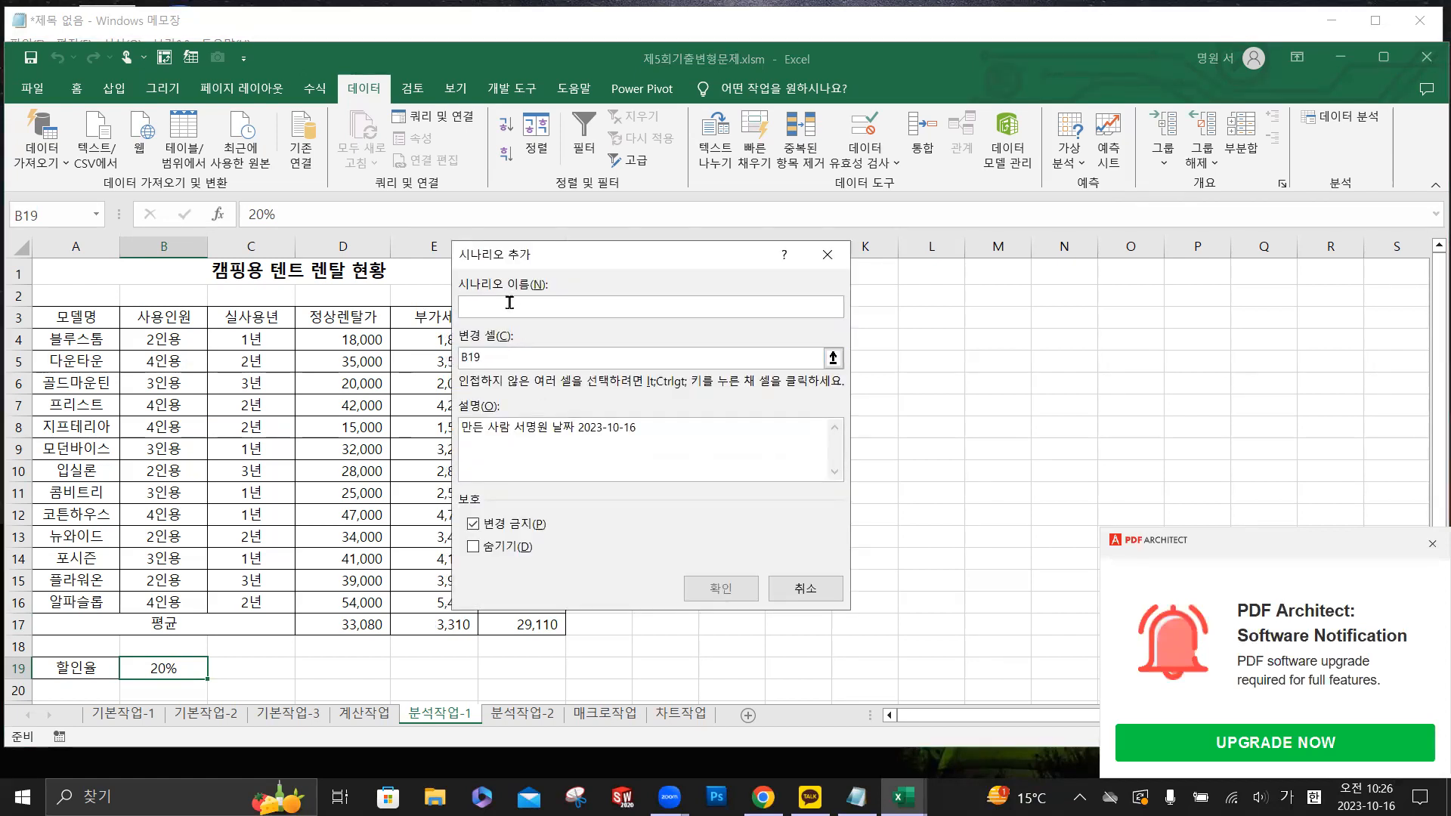
{"action": "type", "text": "할인율인하"}
{"action": "left_click", "coordinate": [724, 591]}
{"action": "left_click", "coordinate": [720, 589]}
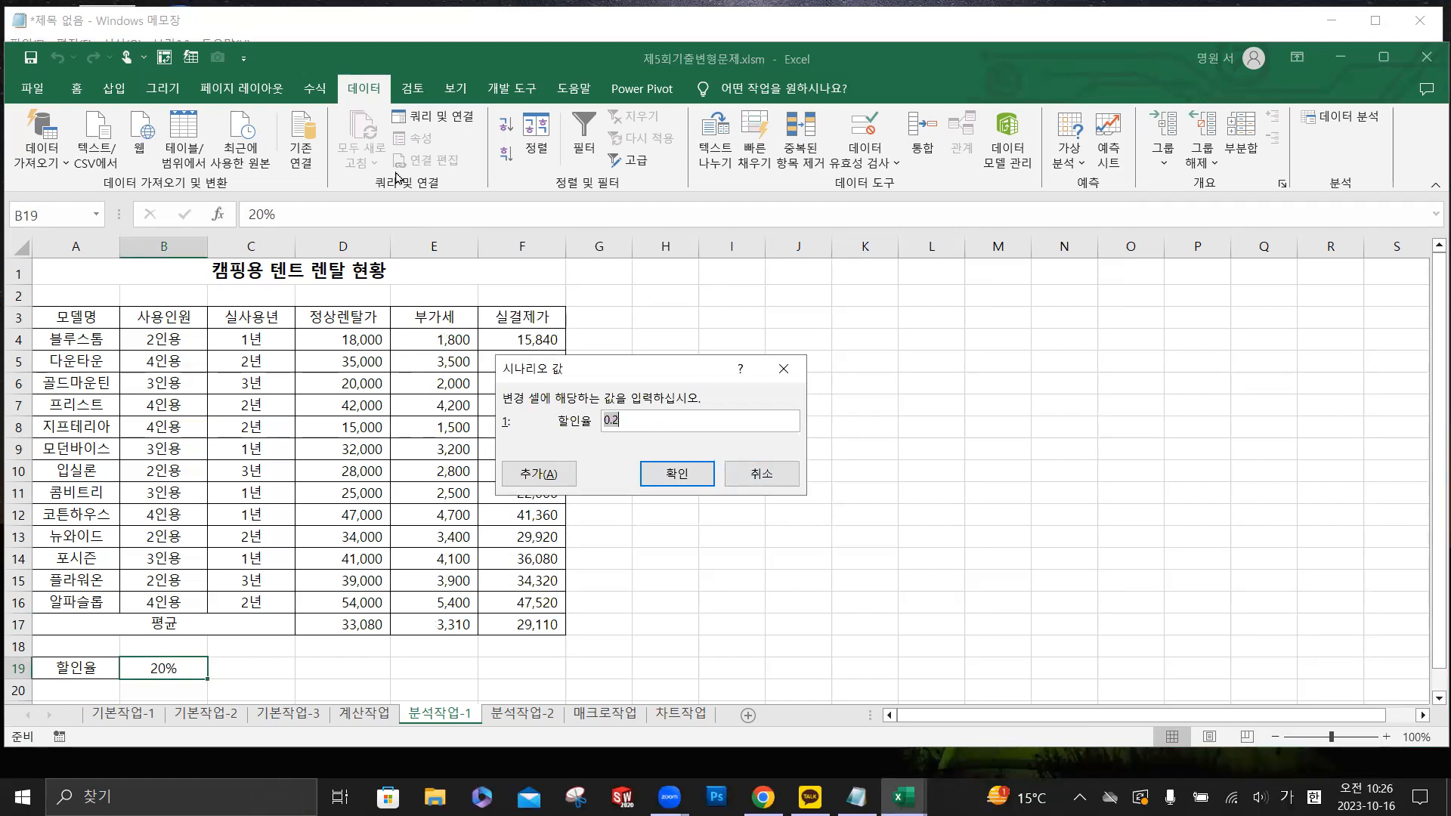
- Switch to Notepad and add "0.1=10%" on the same line, spaced apart from the 30% conversion
{"action": "left_click", "coordinate": [274, 24]}
{"action": "key", "text": "Tab"}
{"action": "type", "text": "0"}
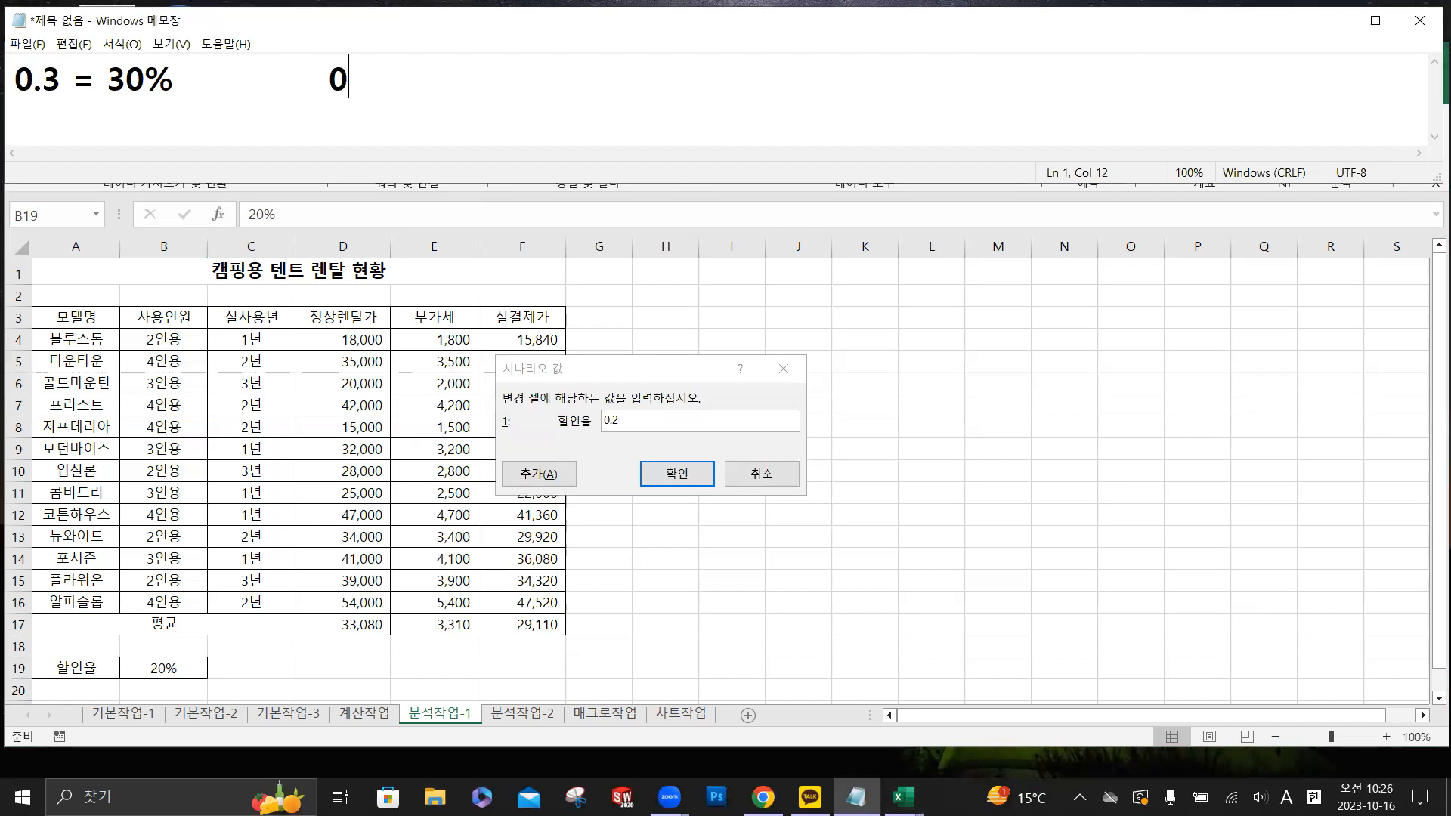
{"action": "type", "text": ".1=10%"}
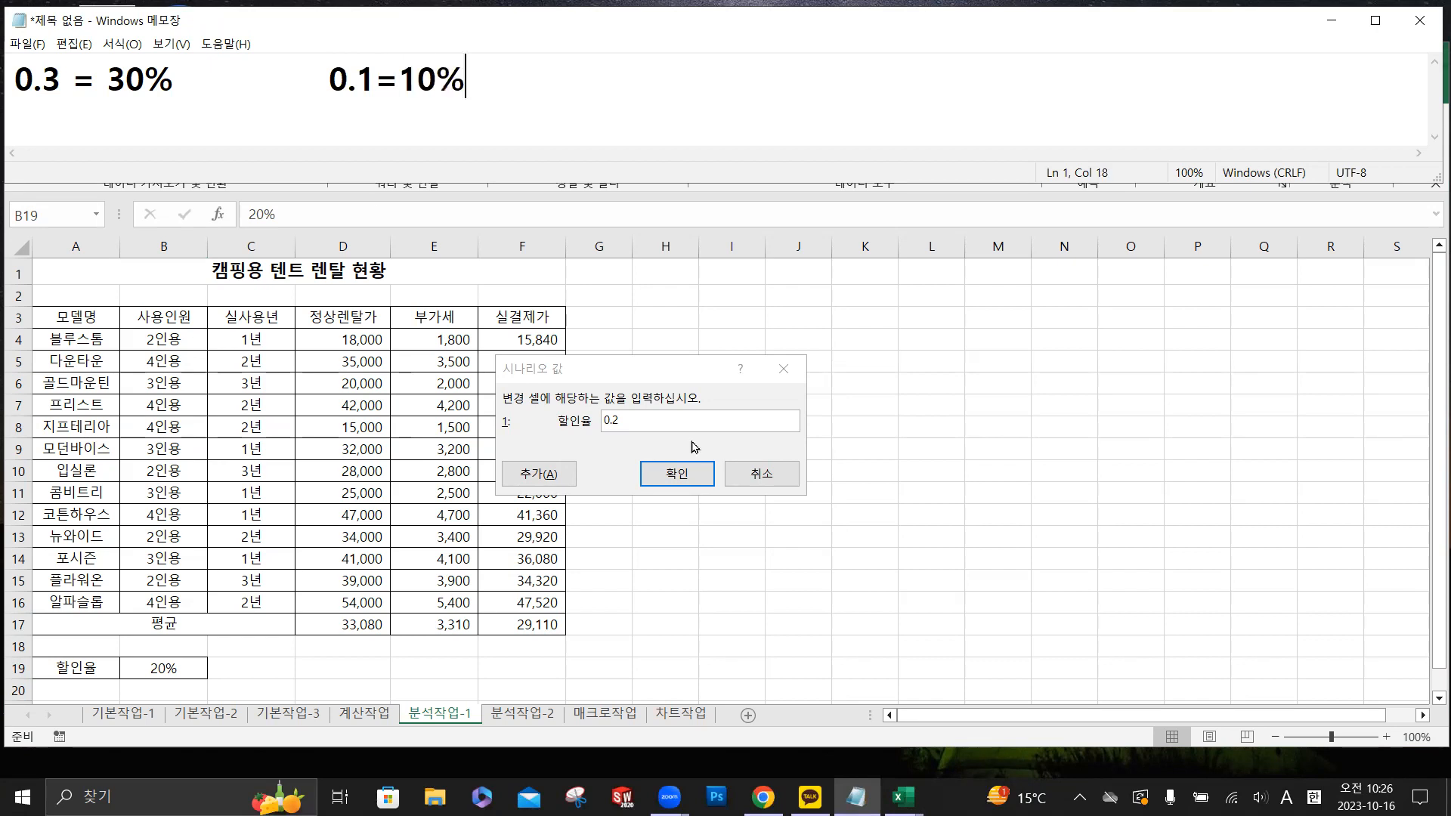
- Back in Excel, set the 할인율인하 scenario's 할인율 value to 0.1 and open the scenario summary (시나리오 요약) settings
{"action": "left_click", "coordinate": [649, 417]}
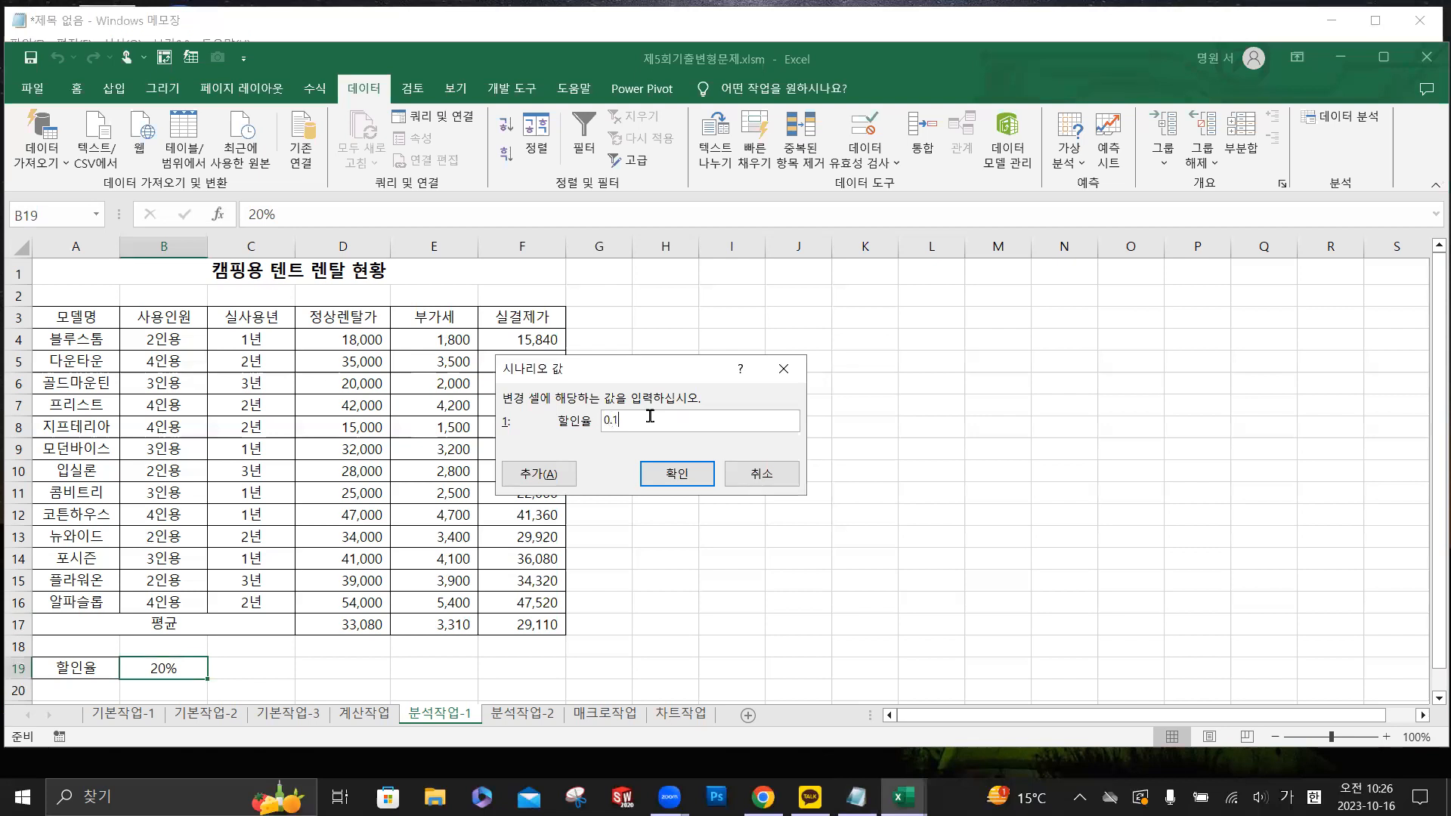
{"action": "left_click", "coordinate": [669, 478]}
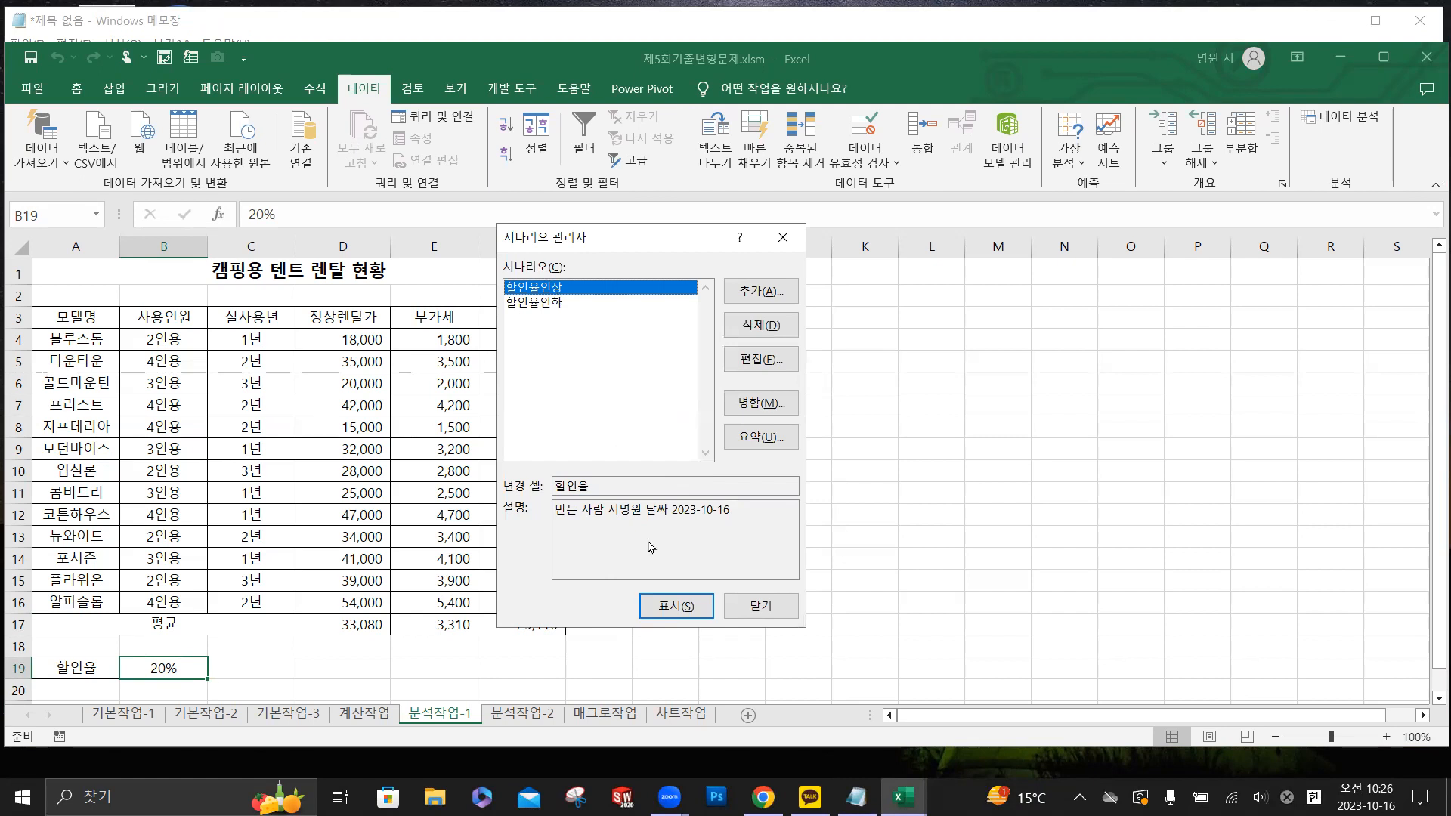
{"action": "left_click", "coordinate": [761, 438]}
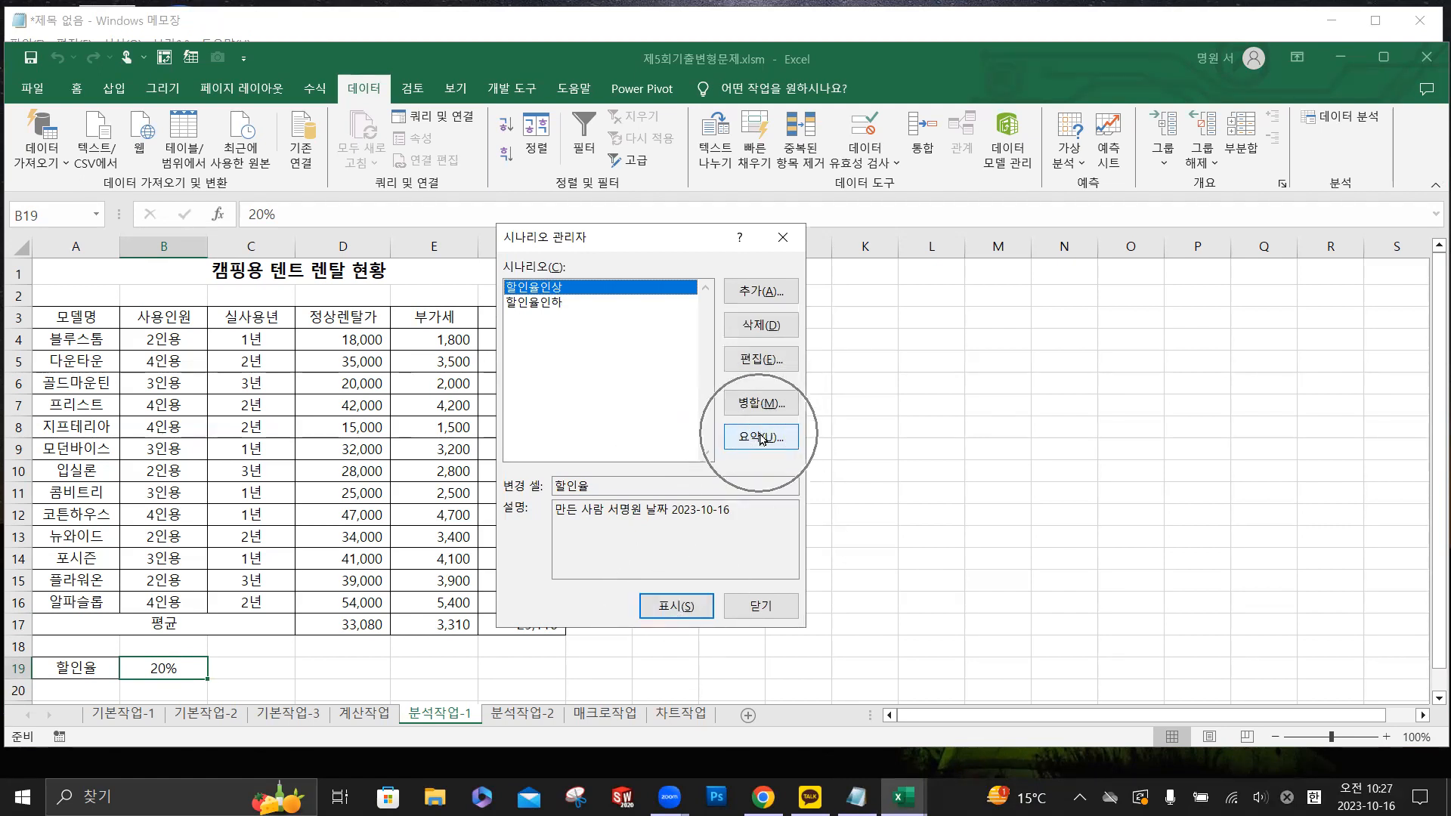
{"action": "left_click", "coordinate": [761, 437]}
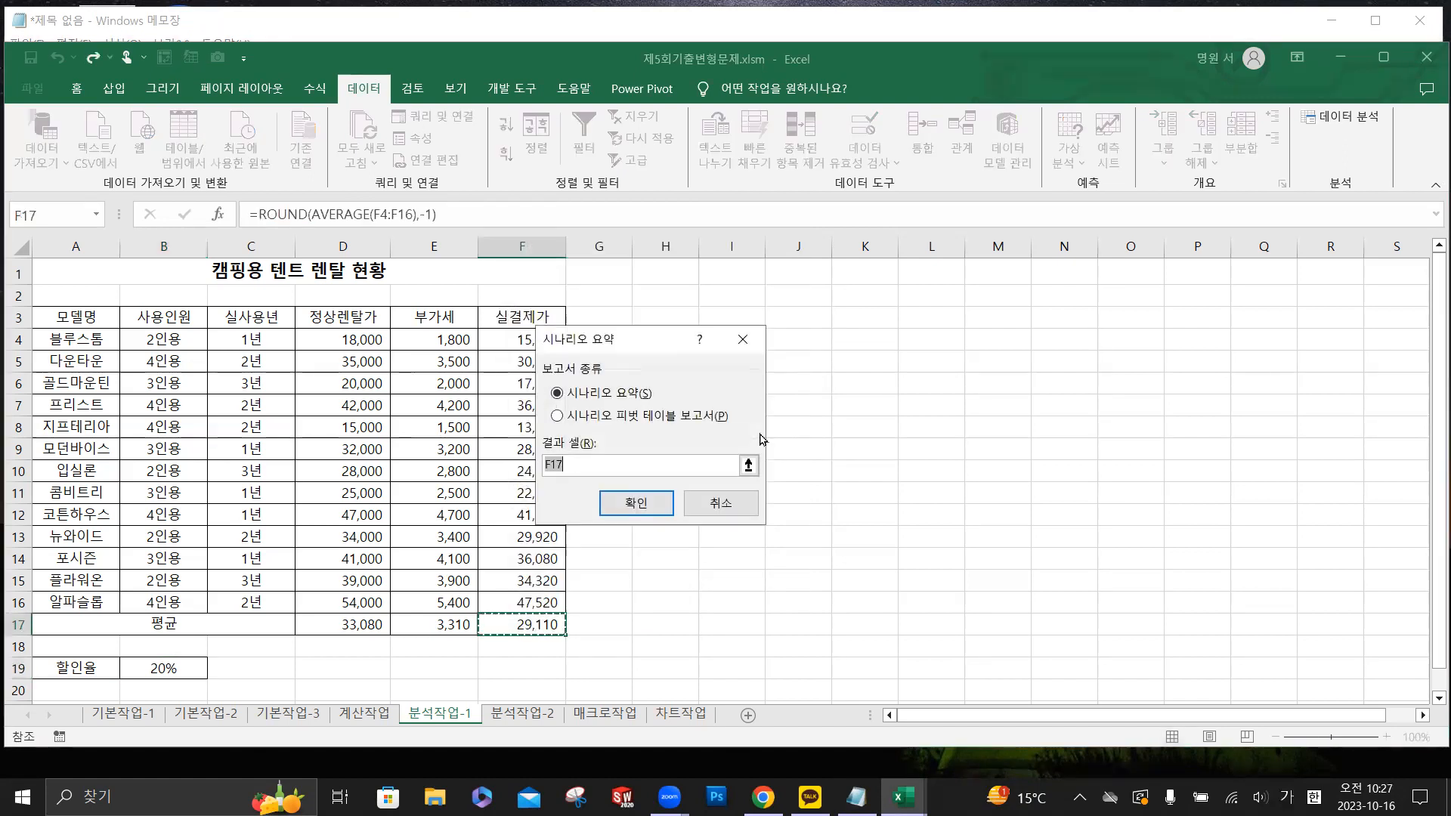
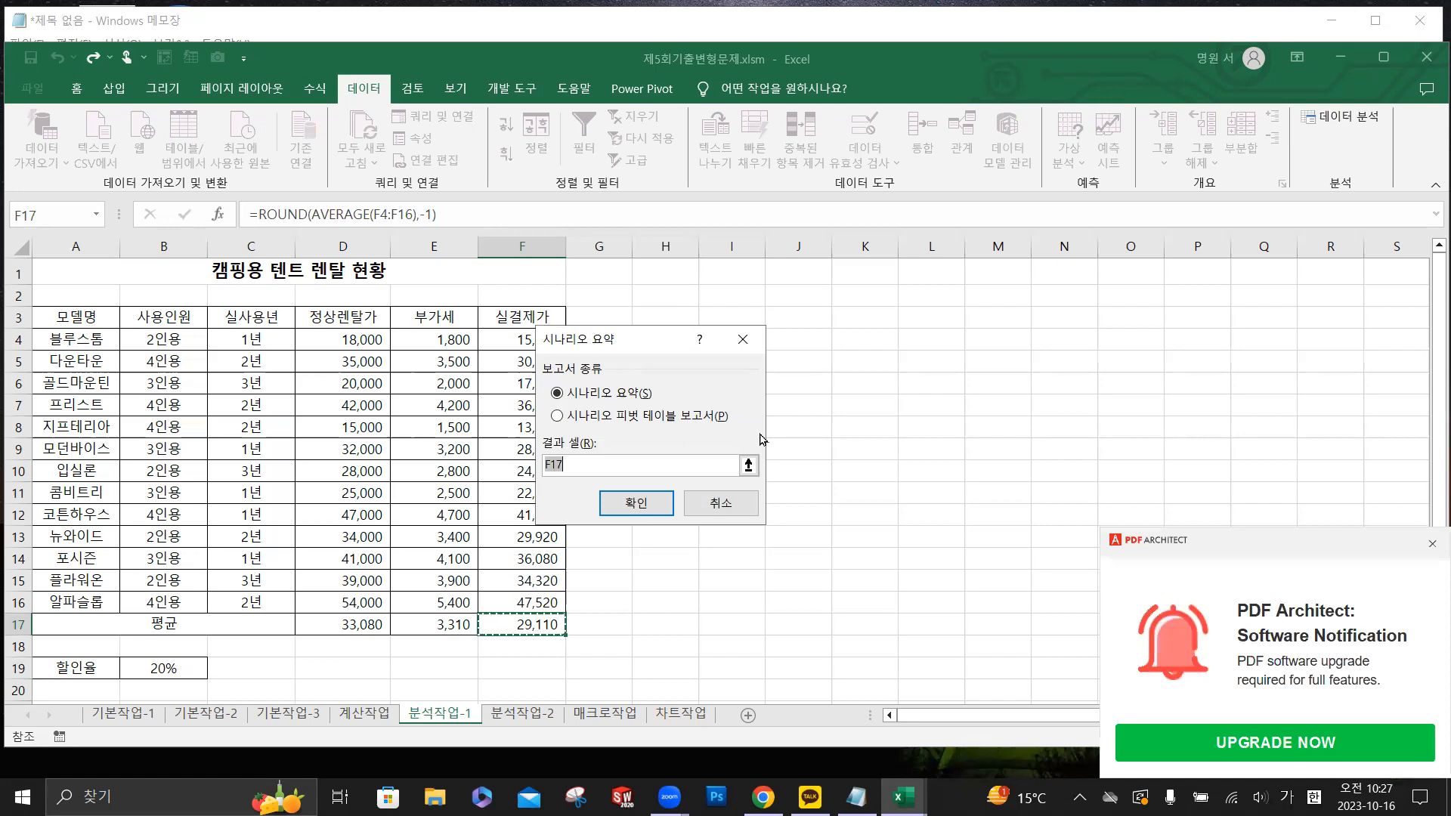
- Dismiss the PDF Architect notification and create the scenario summary (시나리오 요약) with F17 as the result cell
{"action": "left_click", "coordinate": [1432, 543]}
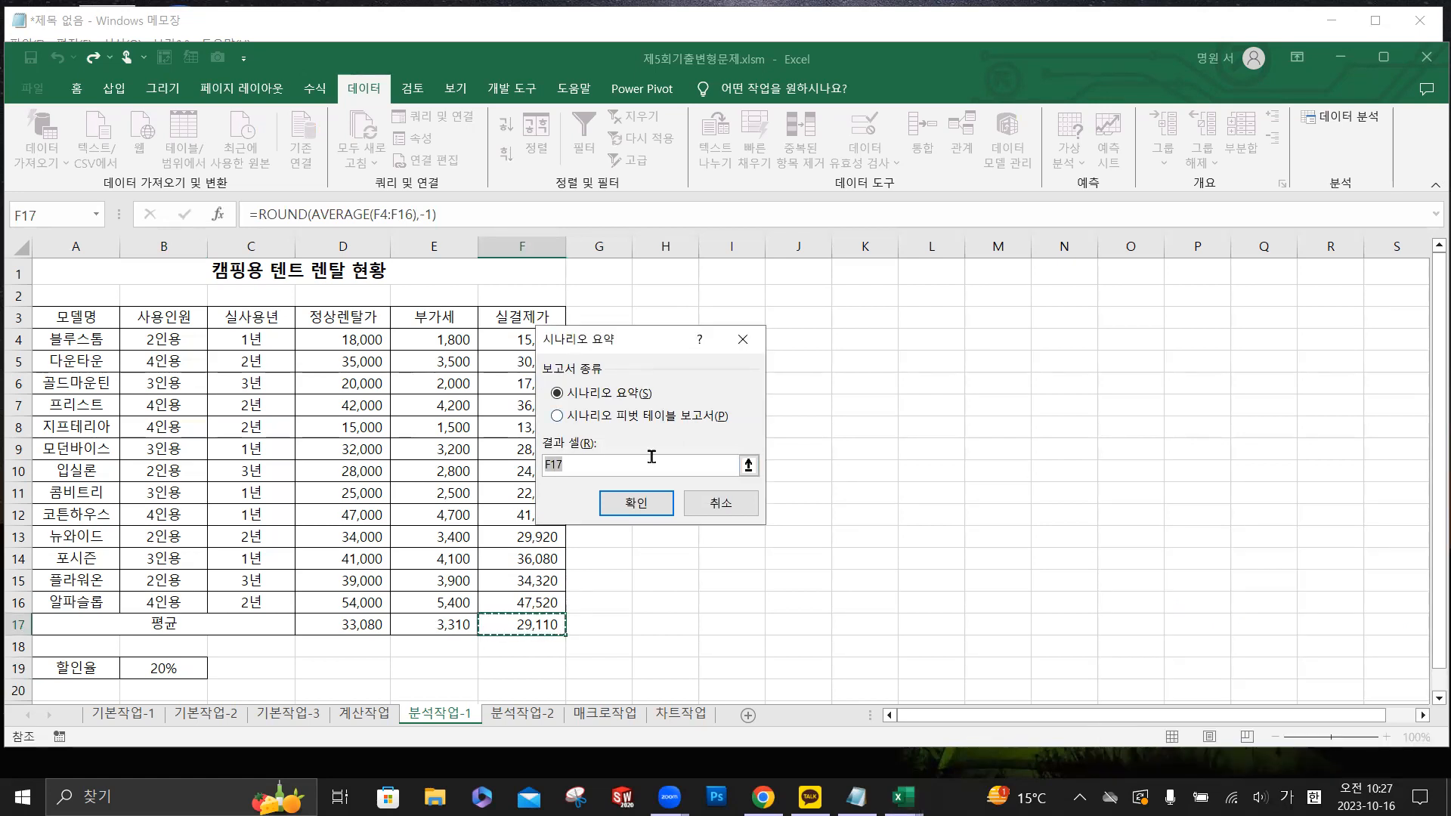
{"action": "left_click", "coordinate": [597, 460]}
{"action": "left_click", "coordinate": [655, 507]}
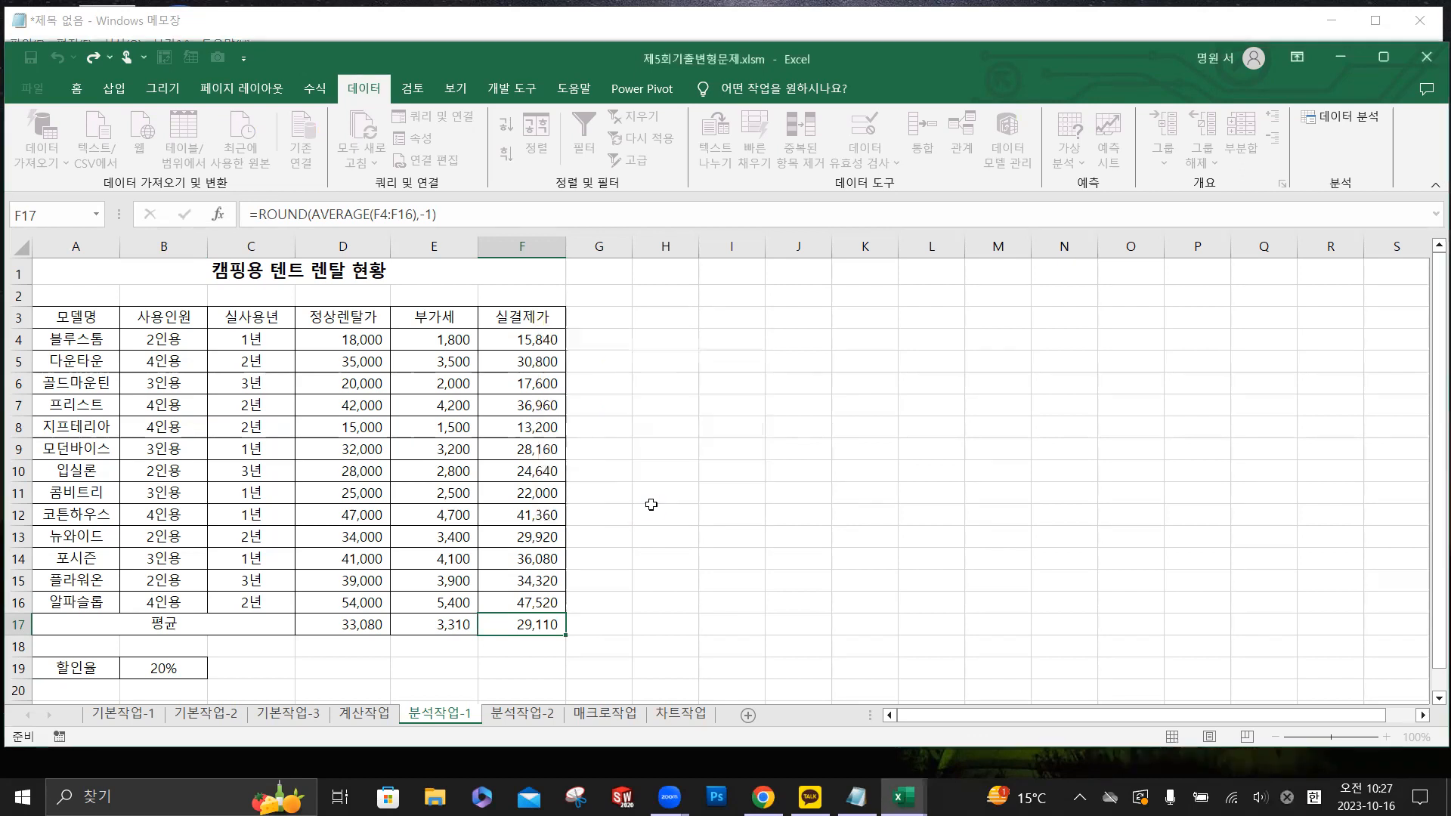
{"action": "scroll", "coordinate": [280, 452], "scroll_direction": "up", "scroll_amount": 2}
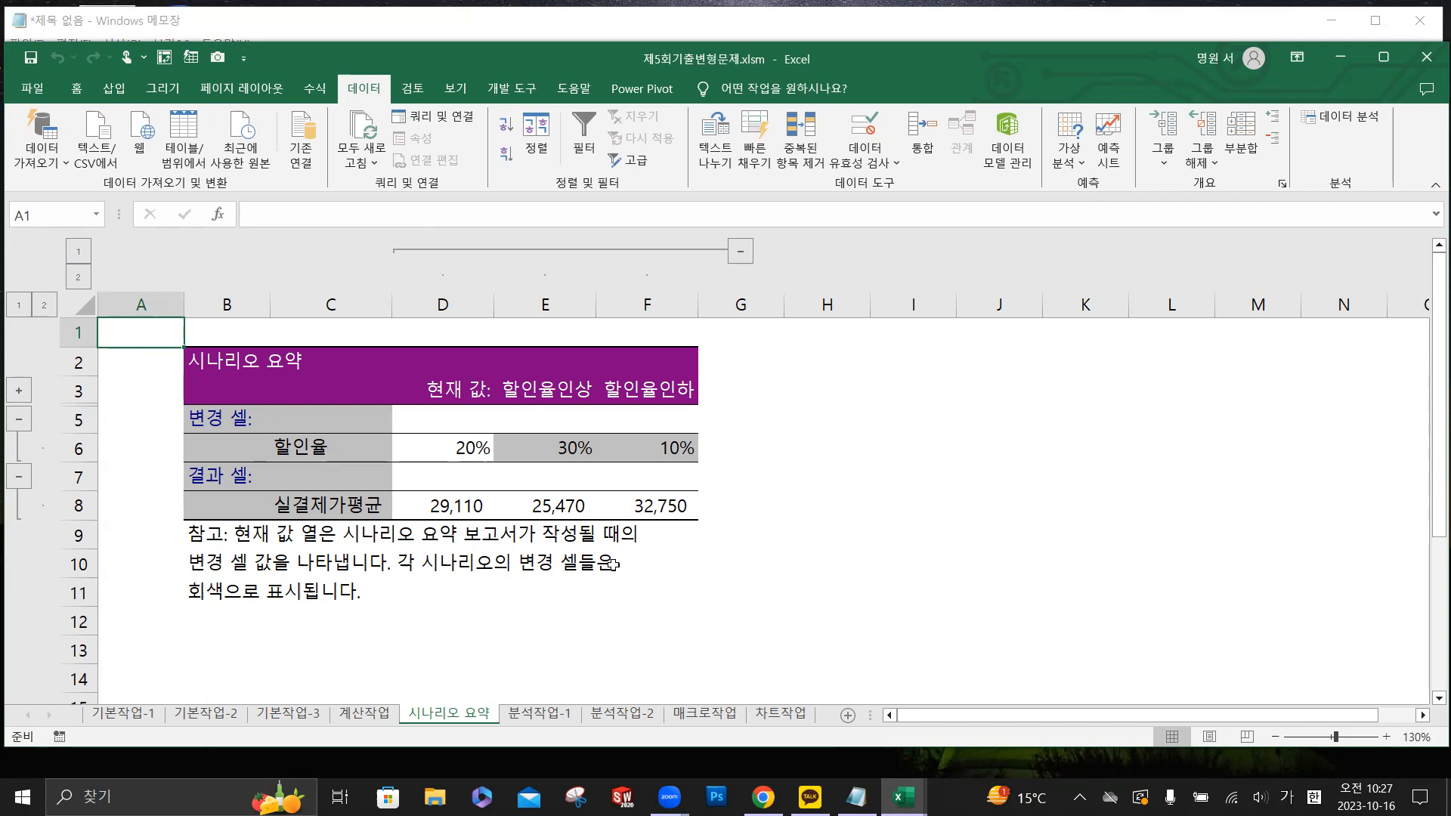
- Go to sheet 분석작업-2 and examine the 기본수당 values in D10:I10, the 근무년도 values in C11:C17, and the 급여합계 formula in C6
{"action": "left_click", "coordinate": [622, 714]}
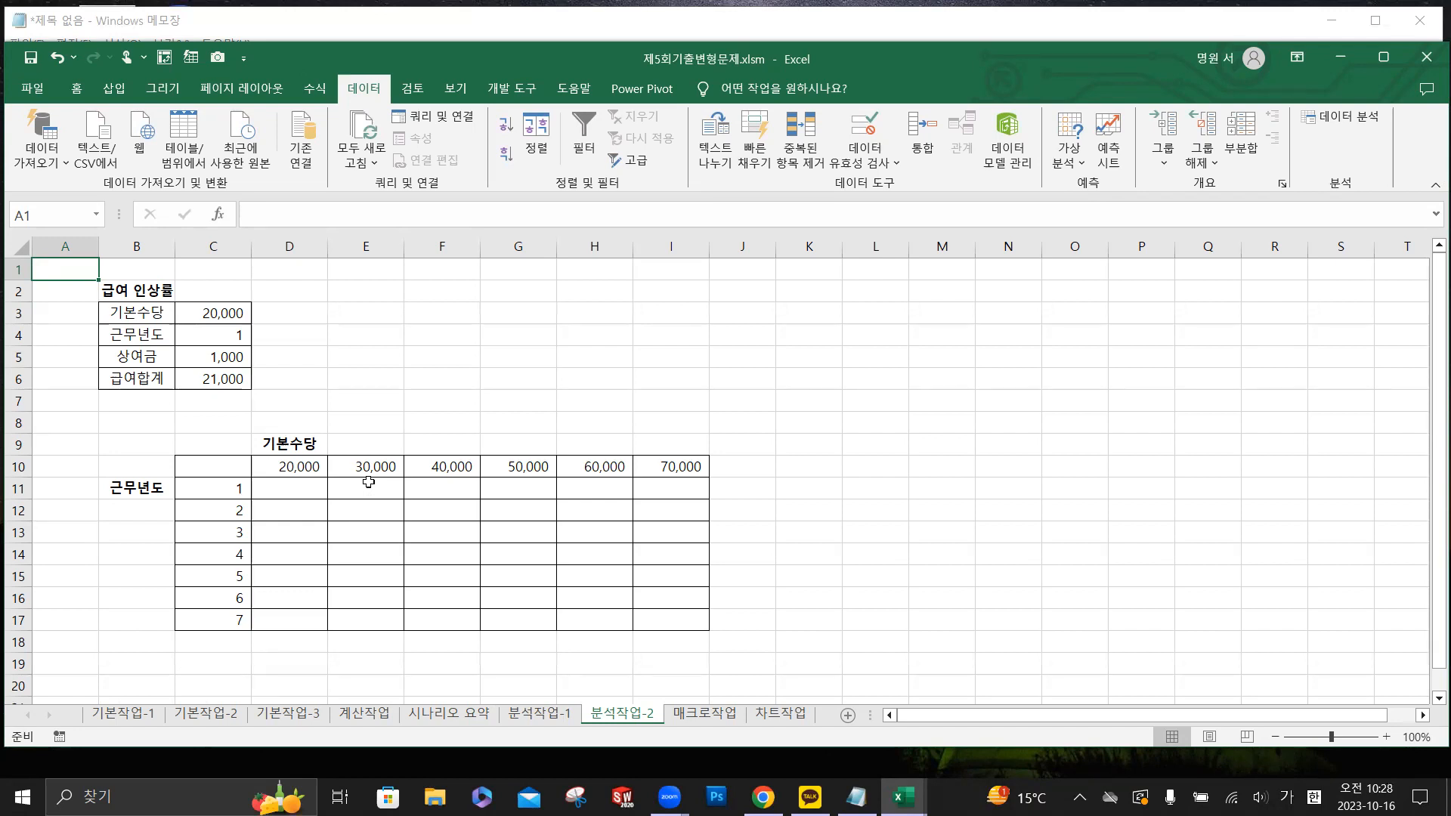
{"action": "left_click_drag", "start_coordinate": [260, 467], "coordinate": [657, 476]}
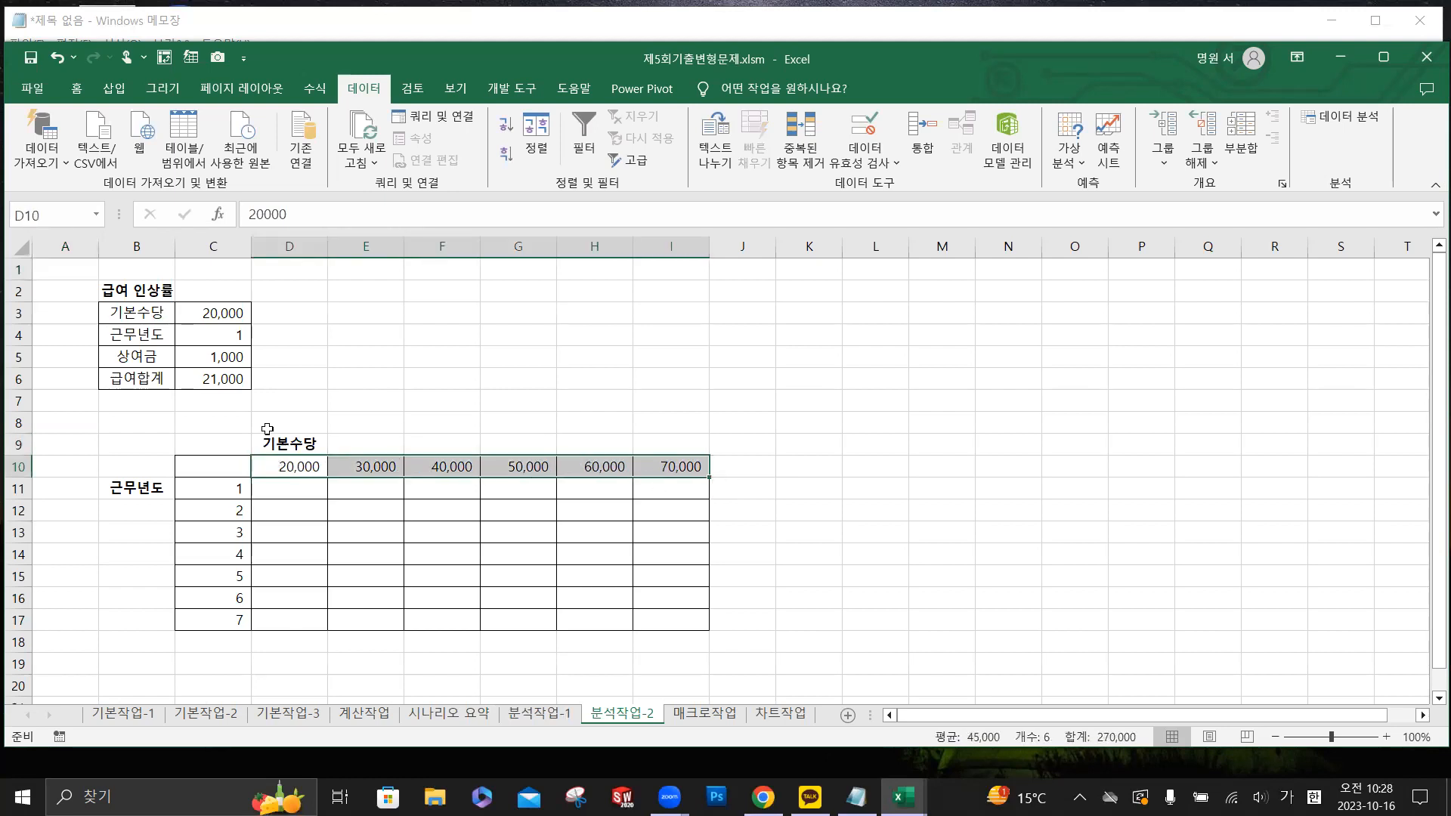
{"action": "left_click_drag", "start_coordinate": [225, 488], "coordinate": [235, 621]}
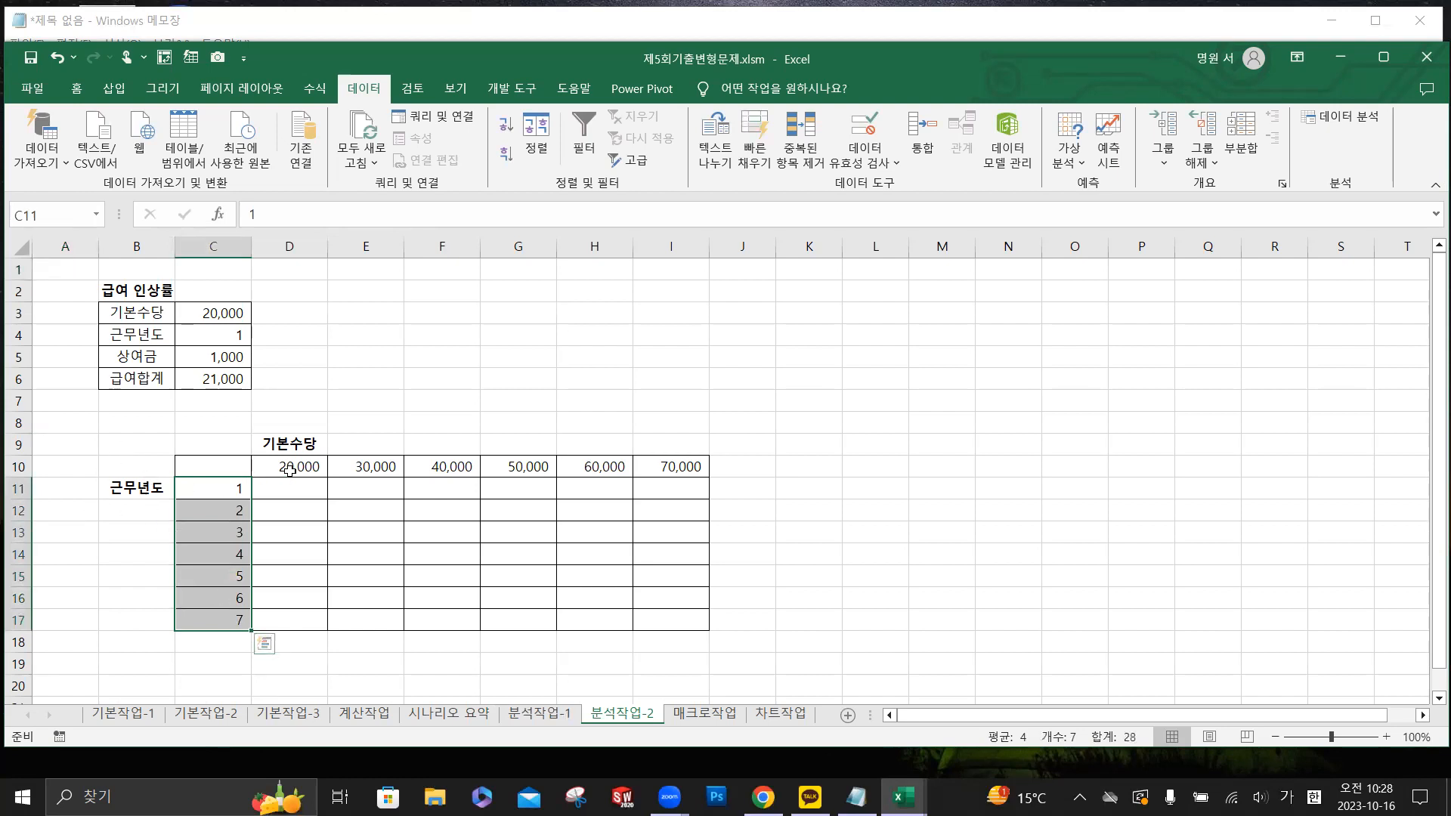
{"action": "left_click", "coordinate": [213, 466]}
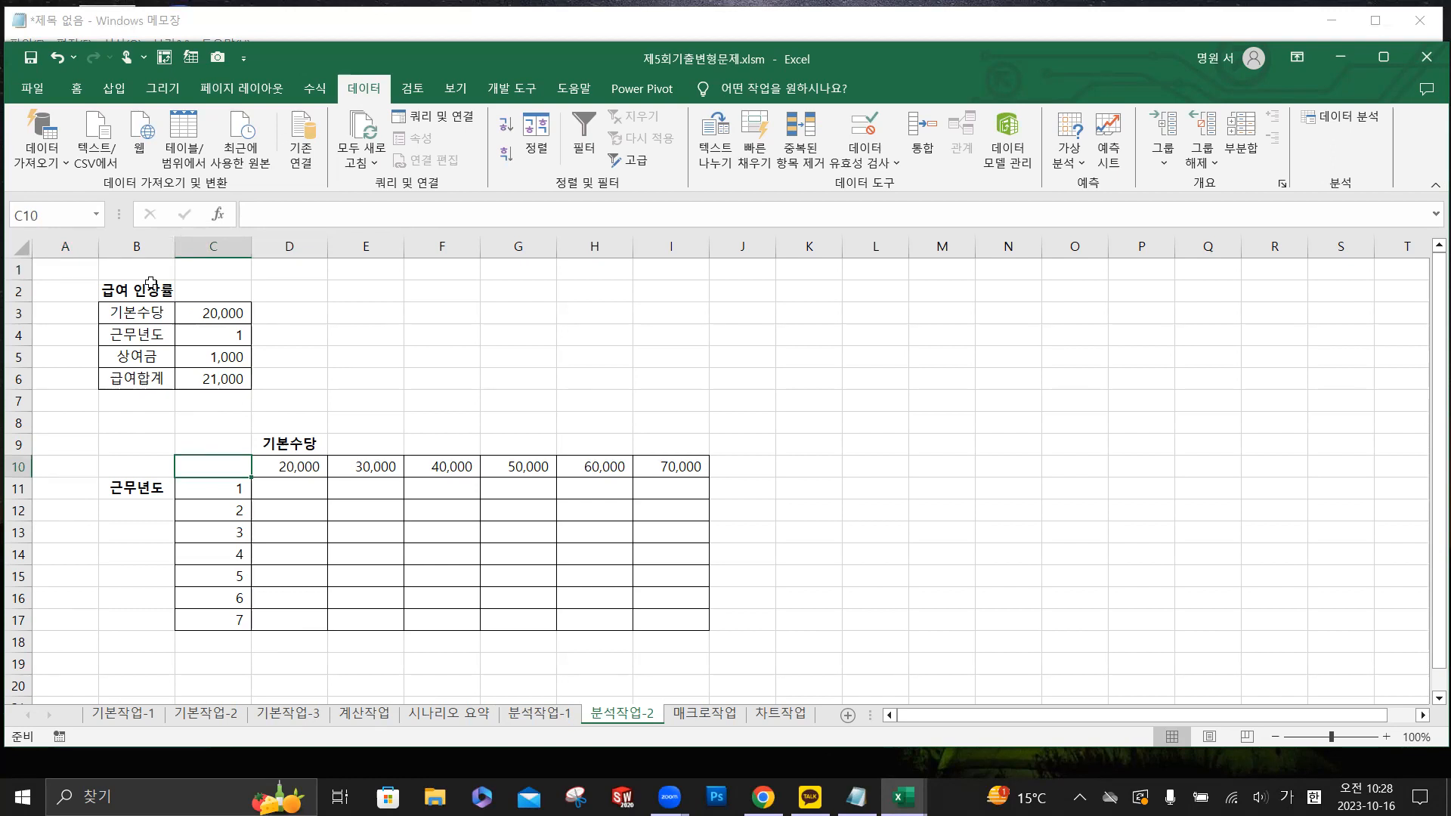
{"action": "left_click", "coordinate": [232, 380]}
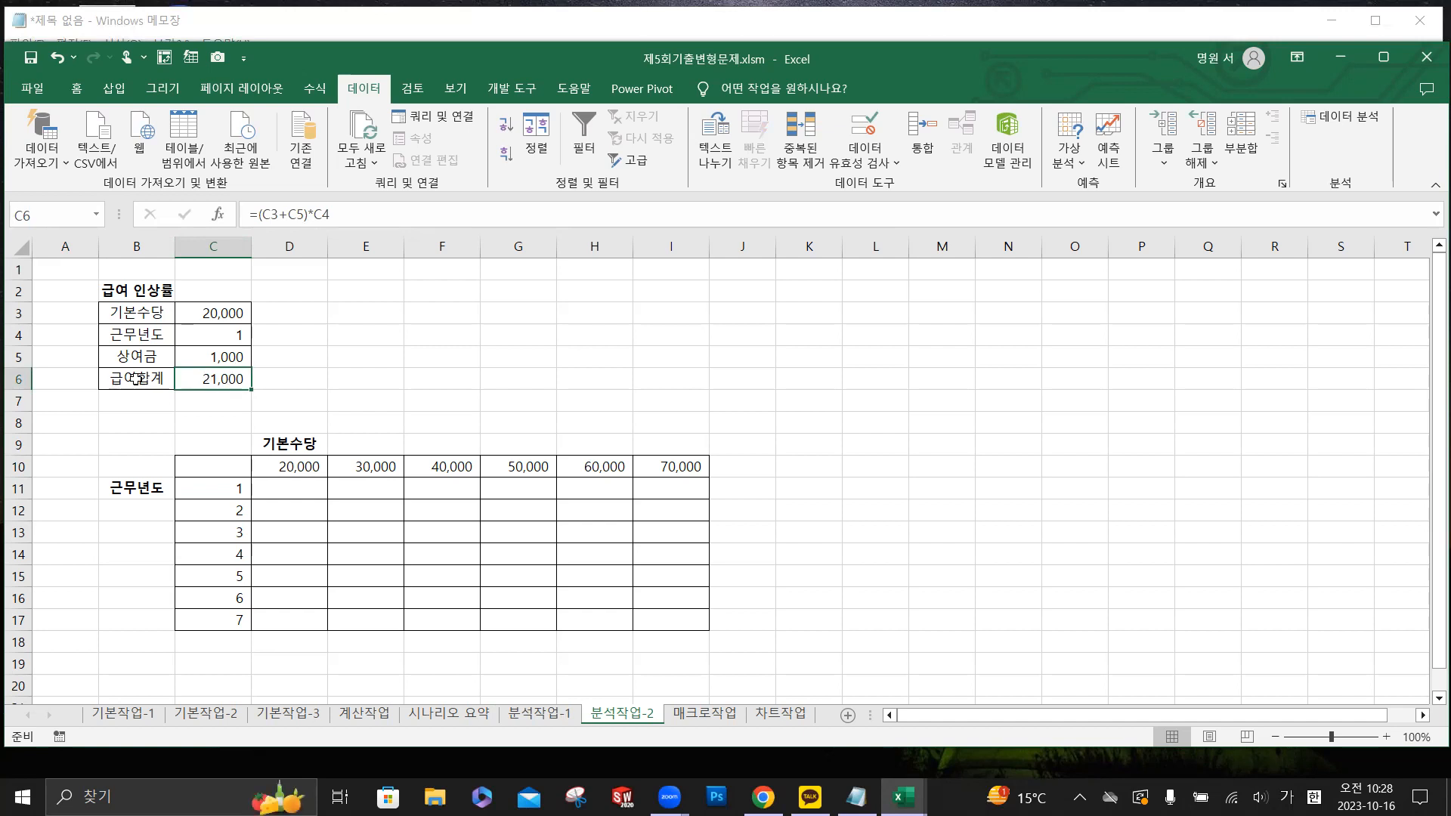
{"action": "key", "text": "ctrl"}
{"action": "key", "text": "ctrl"}
{"action": "key", "text": "ctrl"}
{"action": "key", "text": "ctrl"}
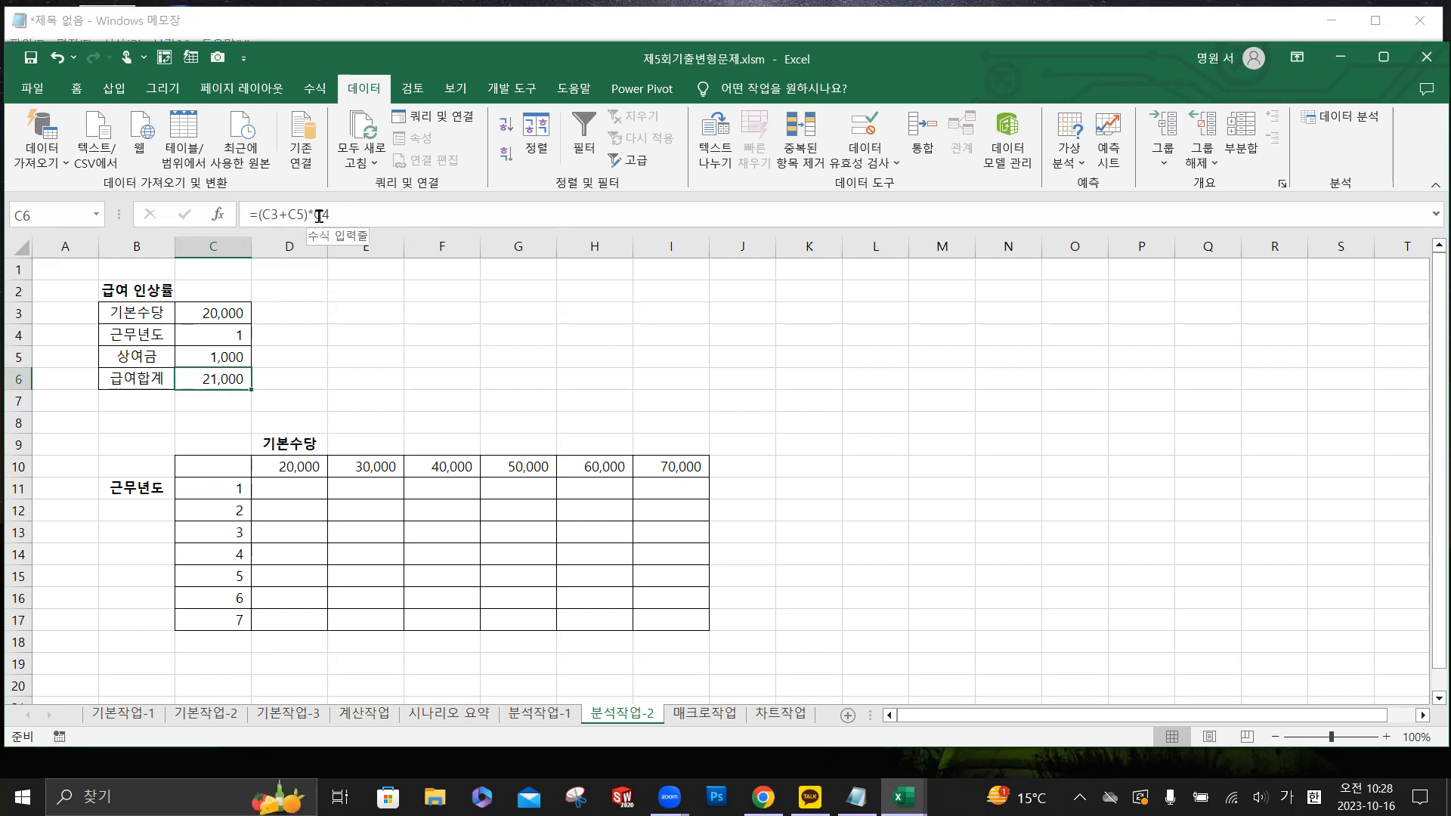
{"action": "key", "text": "ctrl"}
{"action": "key", "text": "ctrl"}
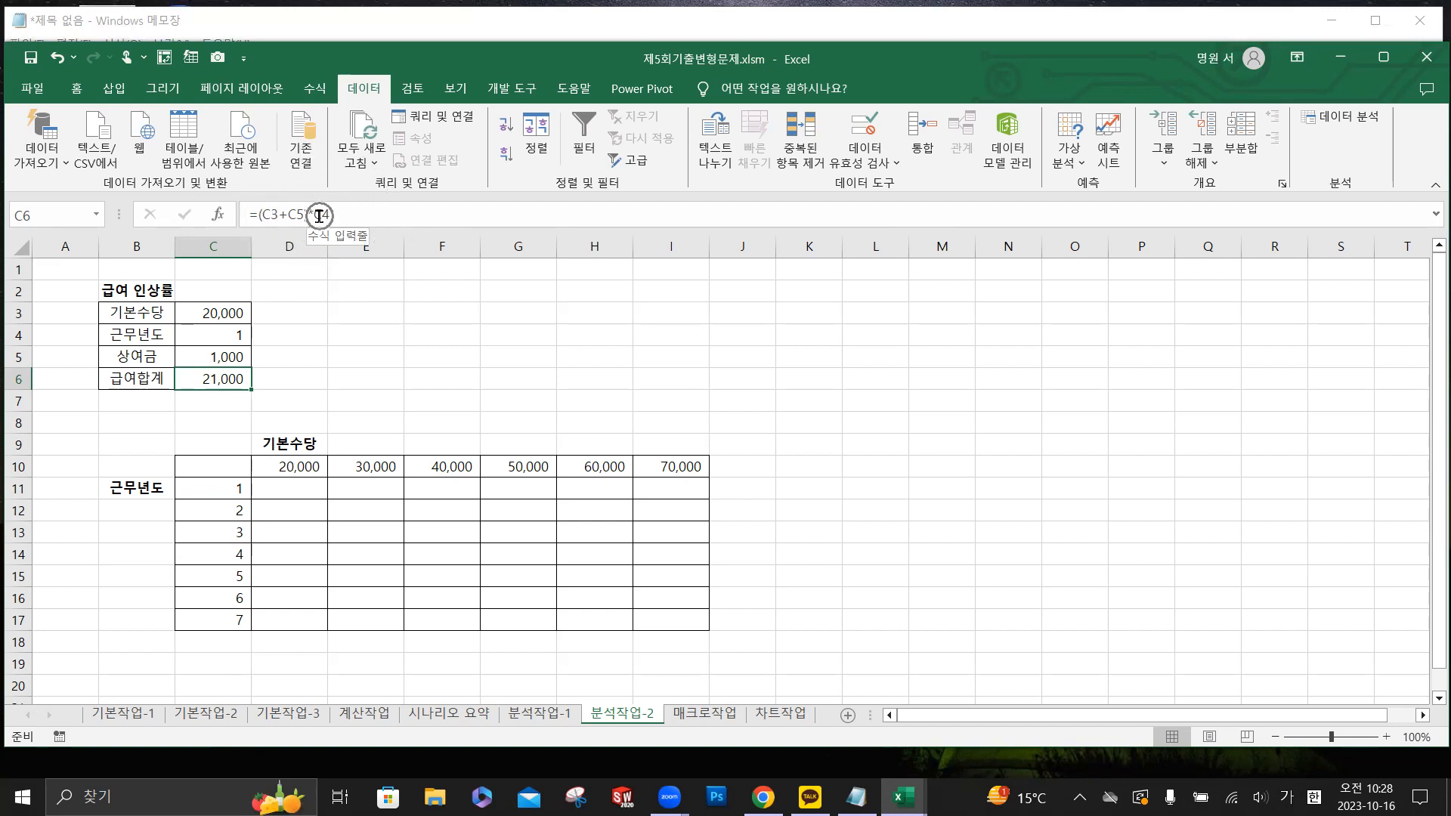
- Enter the formula =C6 in cell C10, at the corner of the 기본수당 and 근무년도 table
{"action": "left_click", "coordinate": [219, 466]}
{"action": "key", "text": "ctrl"}
{"action": "key", "text": "ctrl"}
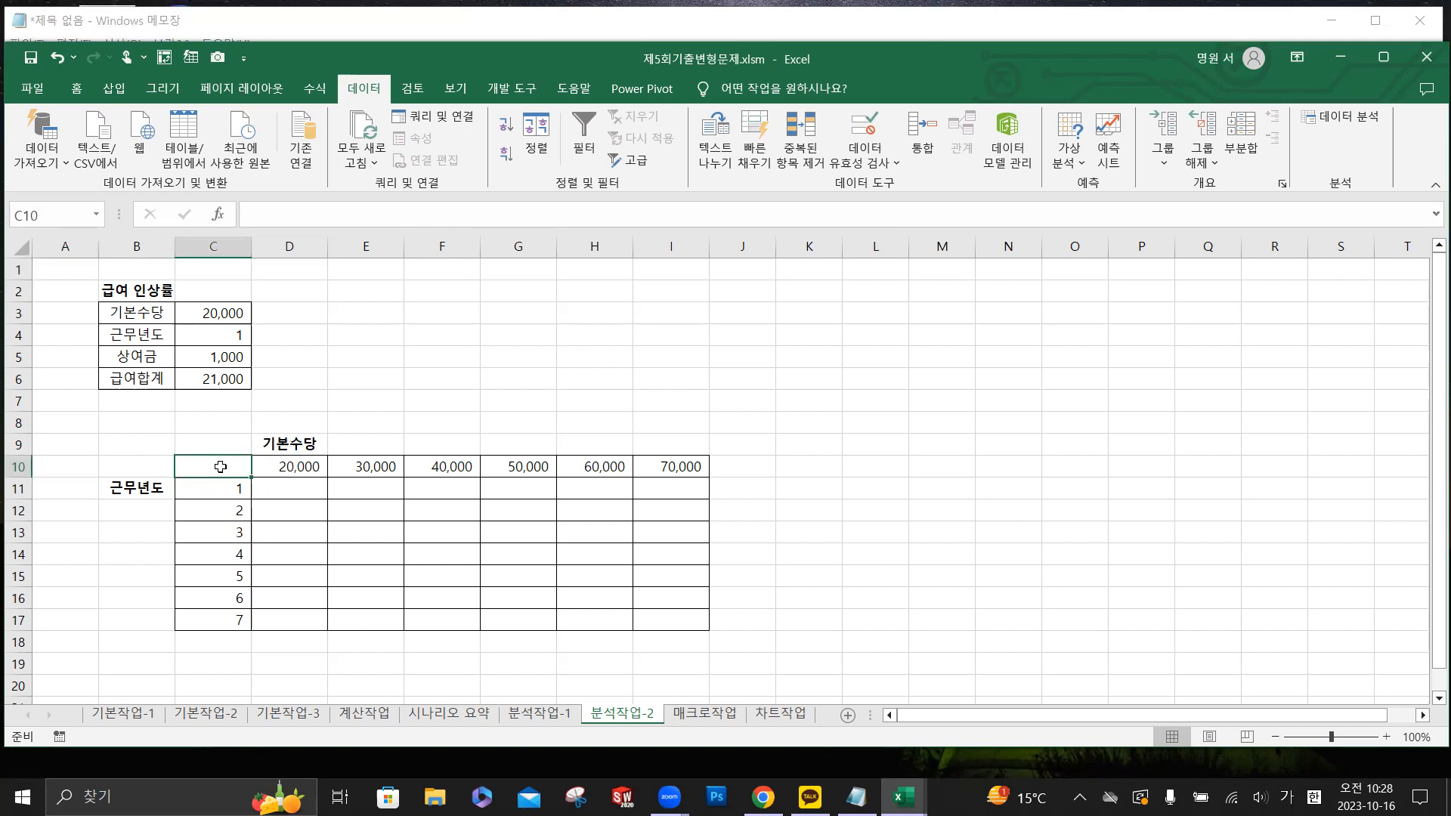
{"action": "scroll", "coordinate": [221, 466], "scroll_direction": "up", "scroll_amount": 4, "text": "ctrl"}
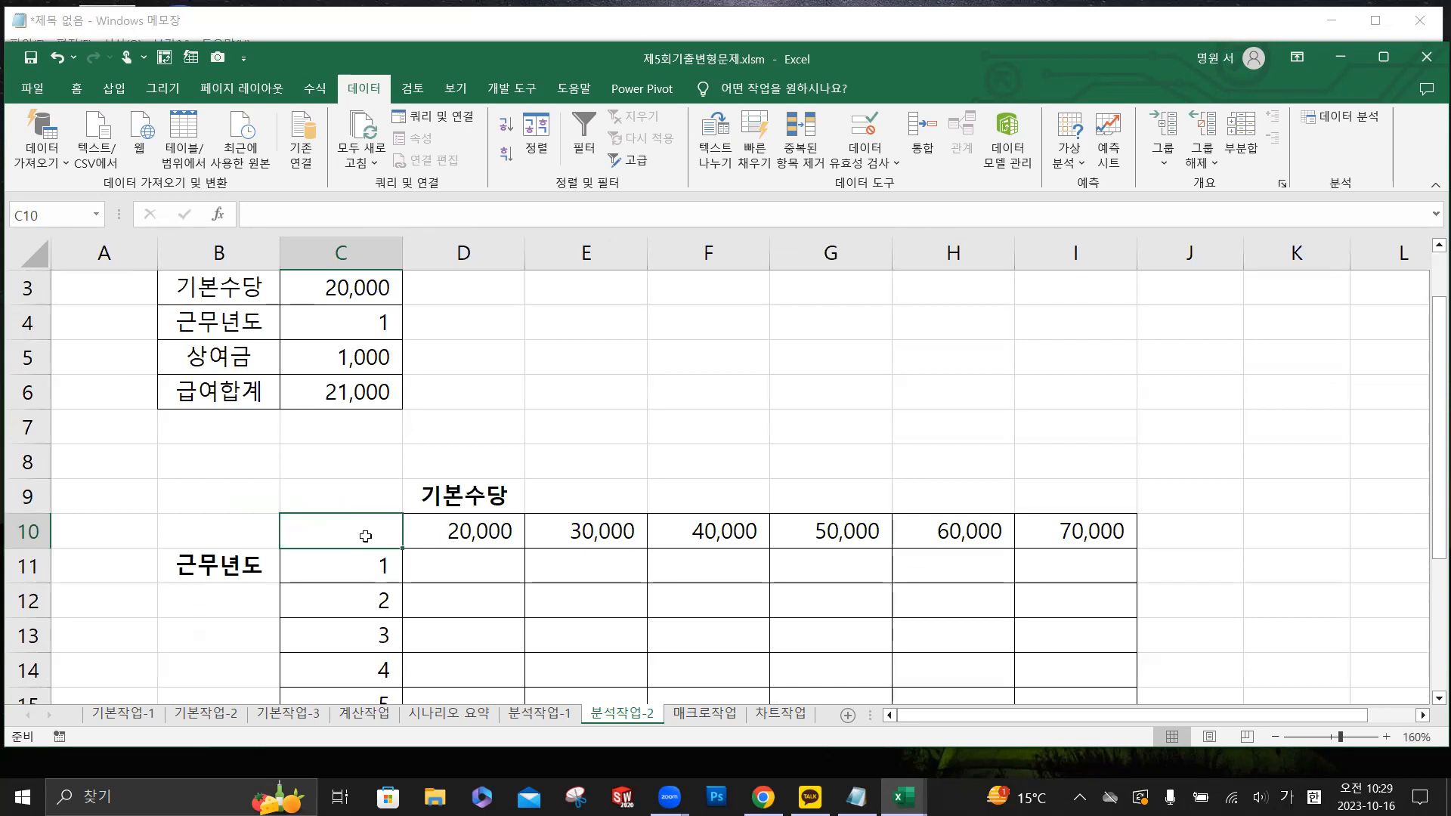
{"action": "left_click", "coordinate": [288, 221]}
{"action": "type", "text": "="}
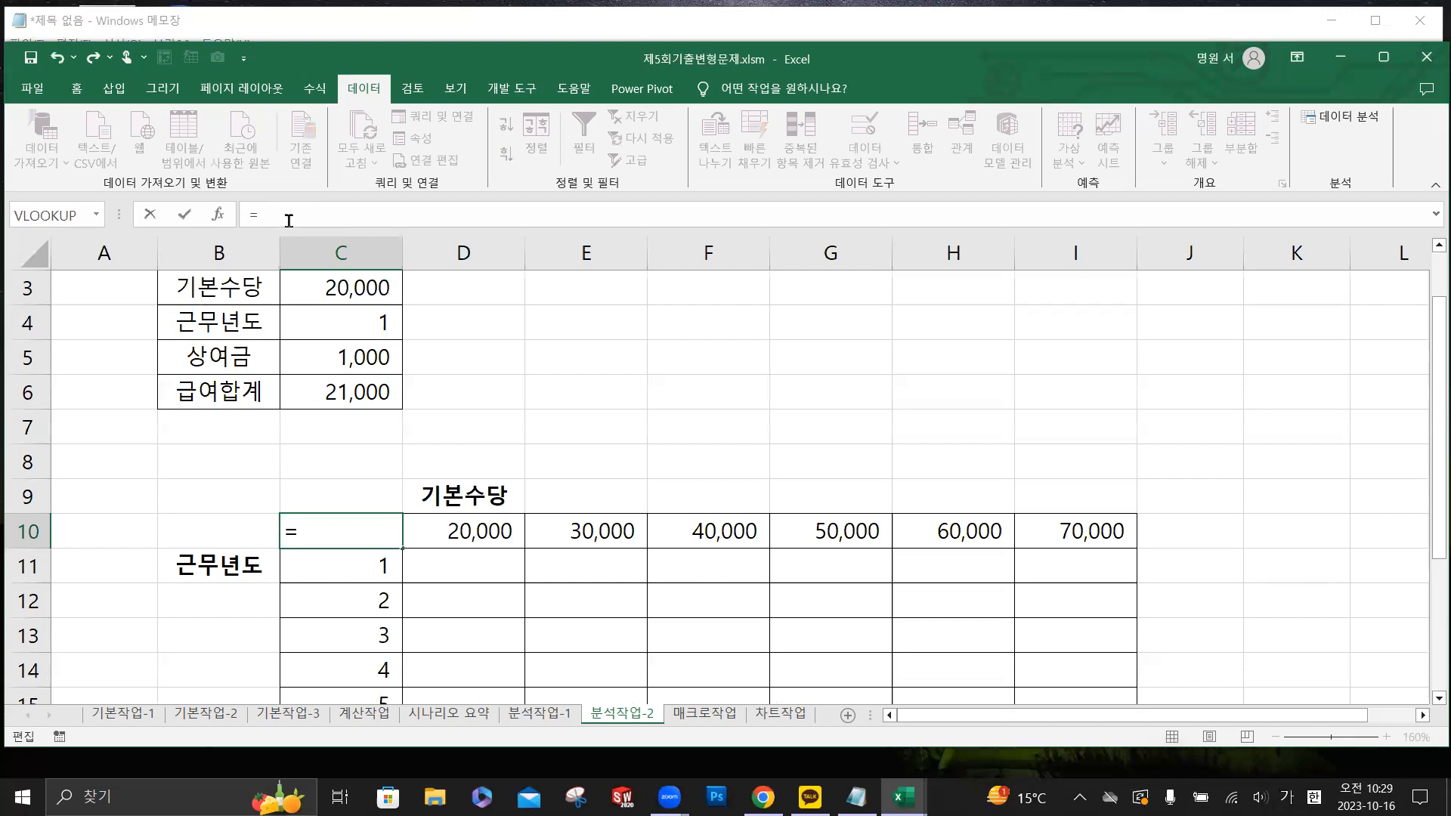
{"action": "left_click", "coordinate": [365, 394]}
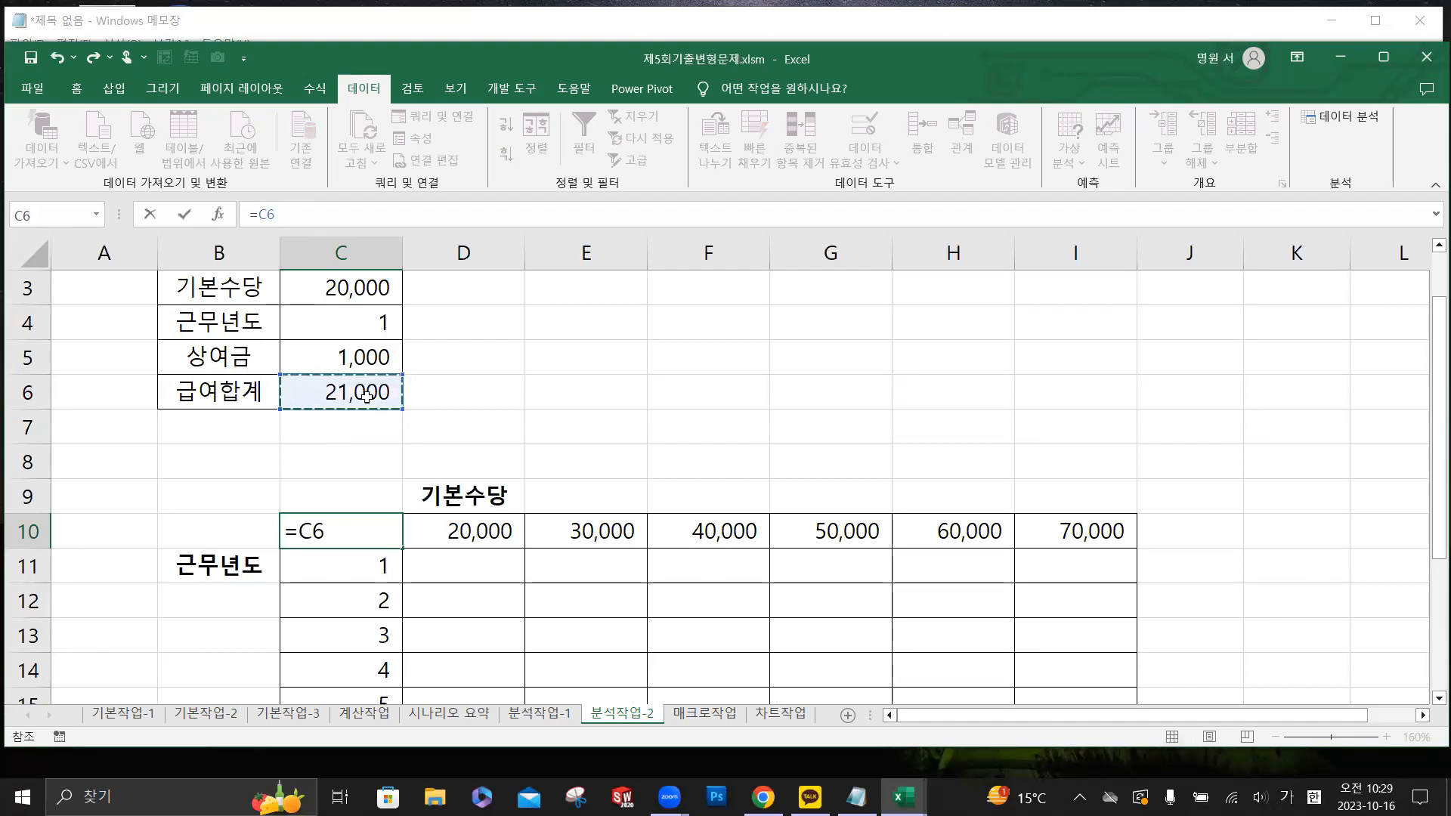
{"action": "left_click", "coordinate": [189, 217]}
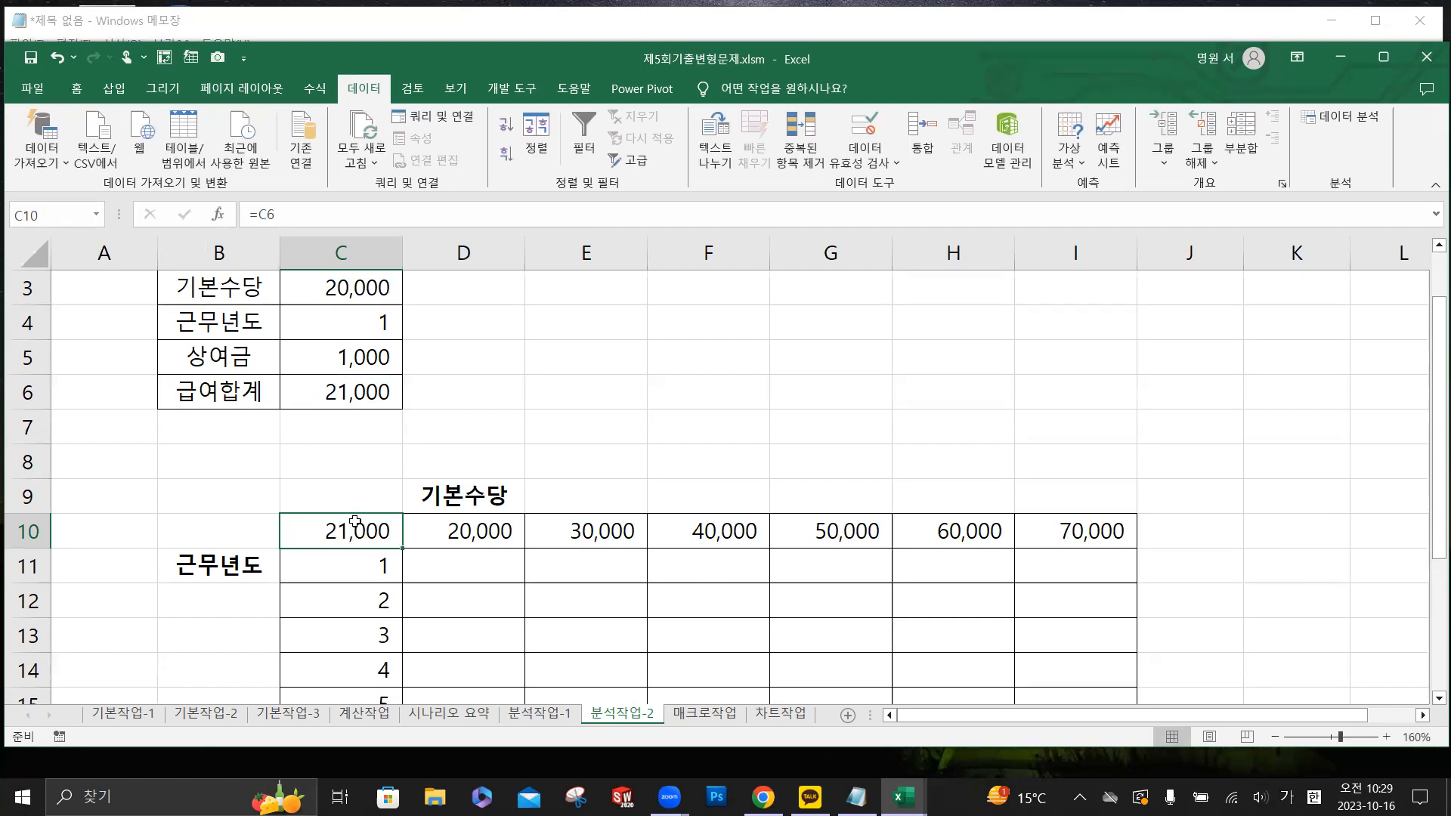
- Start a what-if data table (데이터 표) on the range C10:I17
{"action": "scroll", "coordinate": [348, 450], "scroll_direction": "down", "scroll_amount": 2}
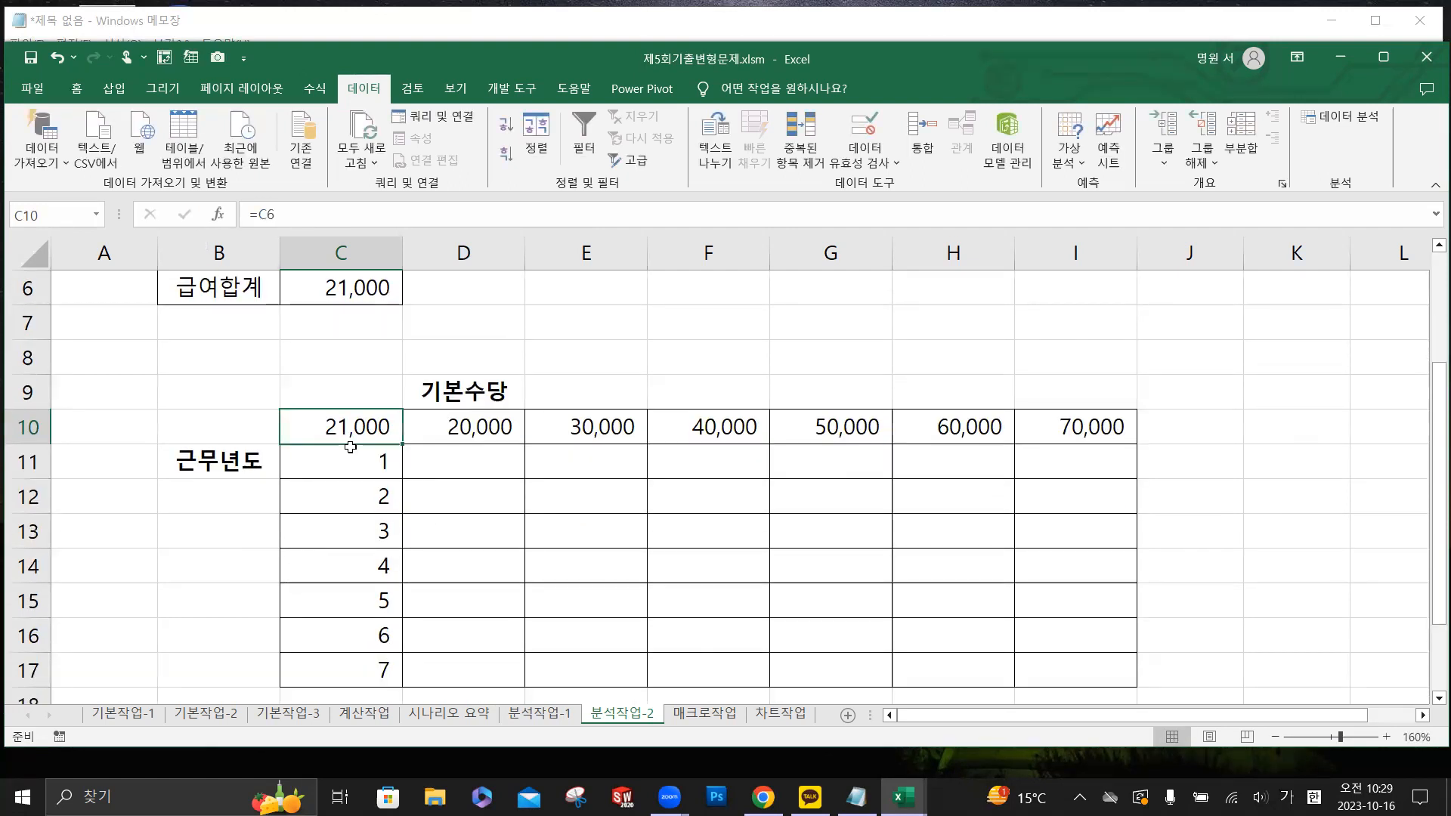
{"action": "left_click_drag", "start_coordinate": [399, 323], "coordinate": [1098, 567]}
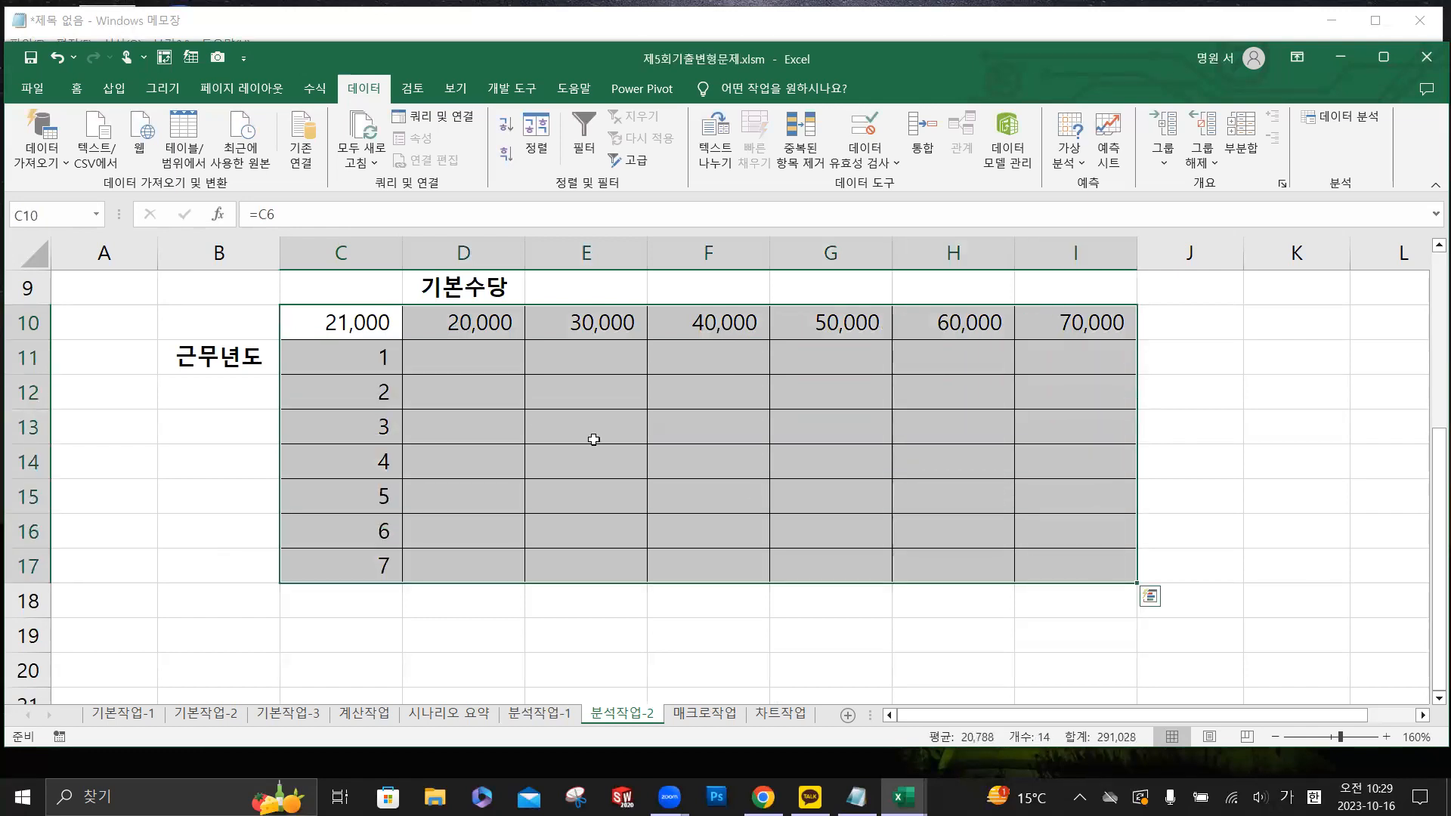
{"action": "scroll", "coordinate": [529, 423], "scroll_direction": "up", "scroll_amount": 1}
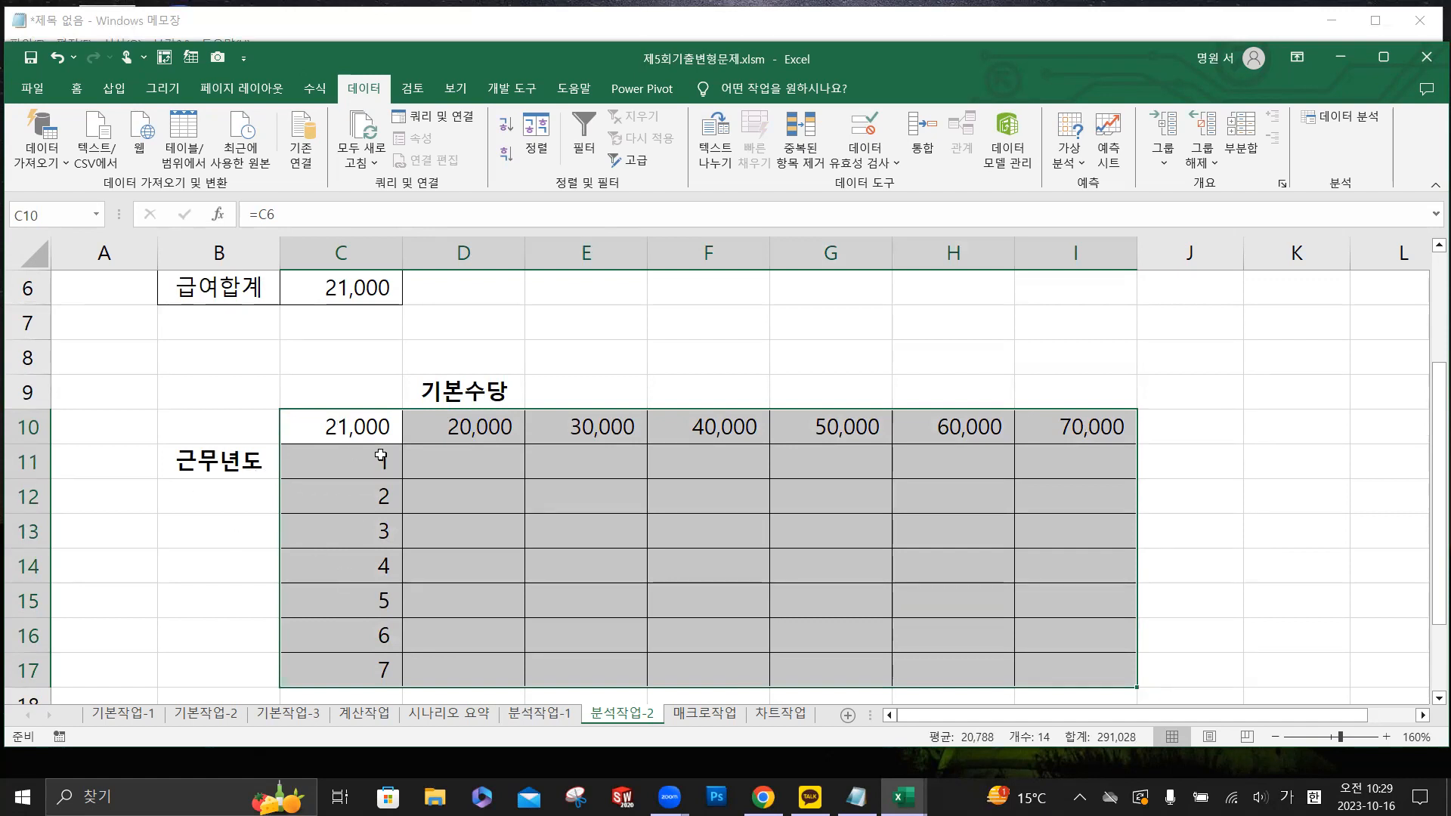
{"action": "left_click", "coordinate": [1068, 152]}
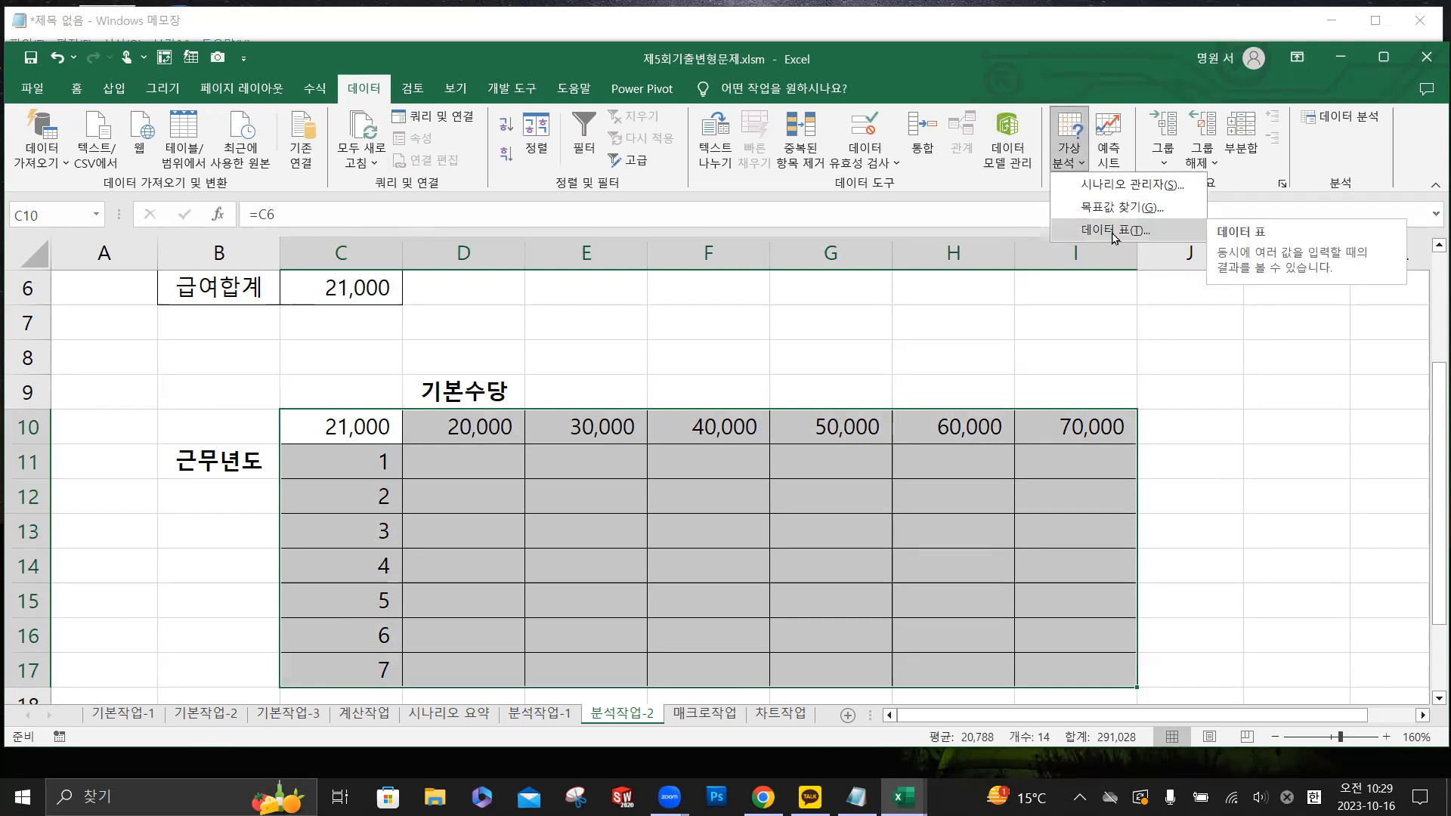
{"action": "left_click", "coordinate": [1114, 230]}
{"action": "scroll", "coordinate": [401, 323], "scroll_direction": "up", "scroll_amount": 2}
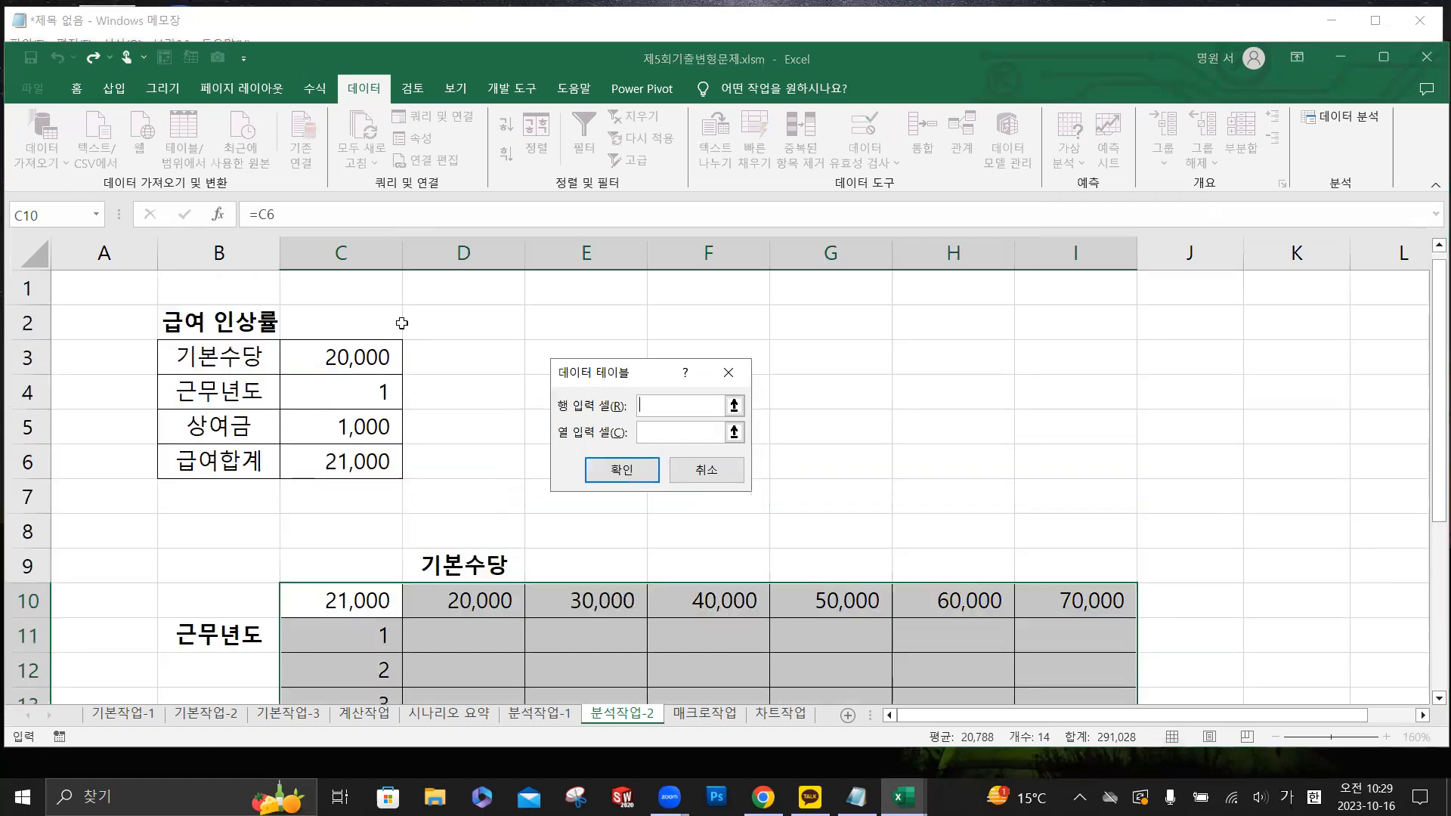
- Set the data table's row input cell to C3 and column input cell to C4, and generate the results
{"action": "left_click", "coordinate": [679, 400]}
{"action": "key", "text": "ctrl"}
{"action": "key", "text": "ctrl"}
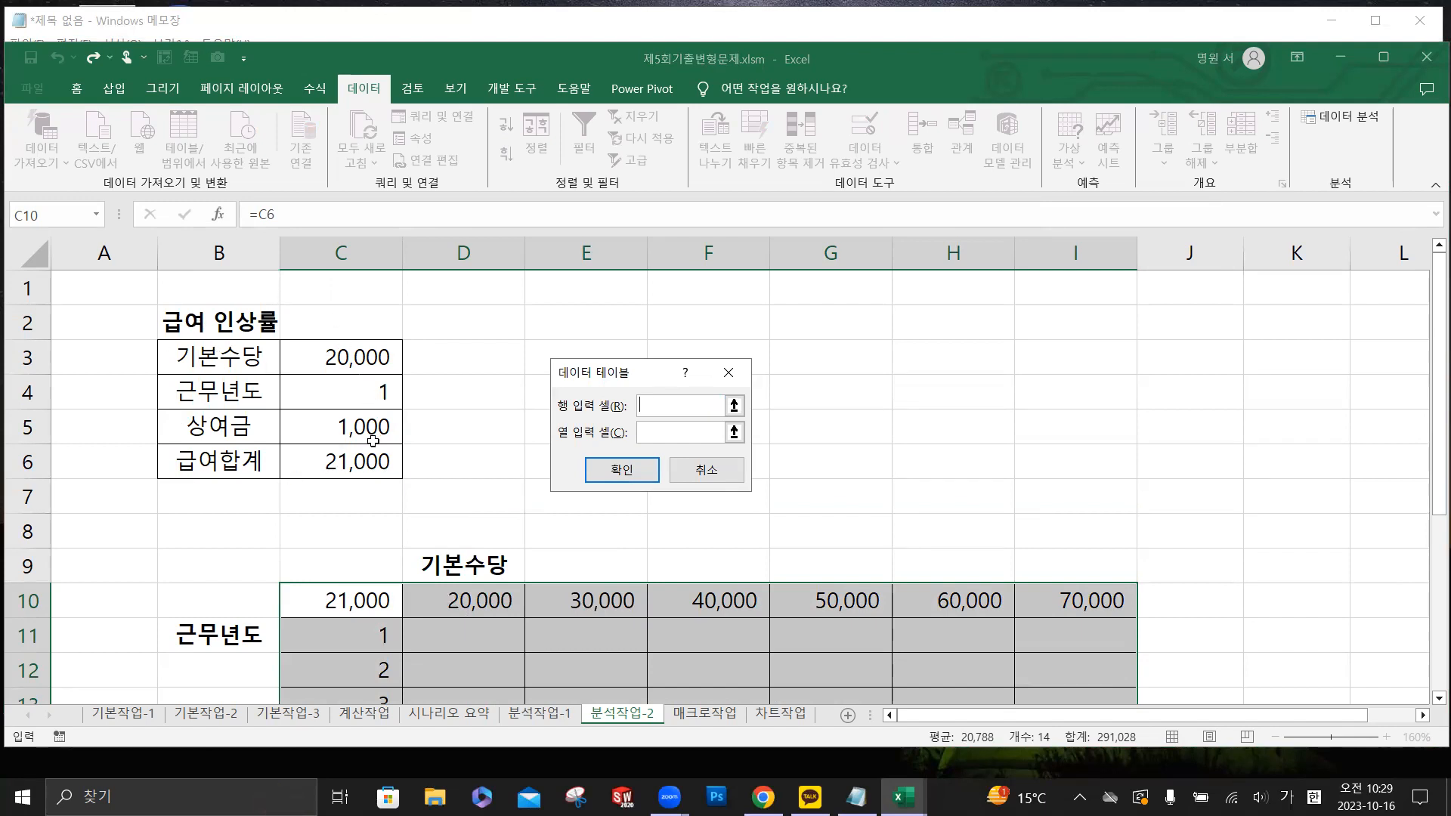
{"action": "left_click", "coordinate": [345, 358]}
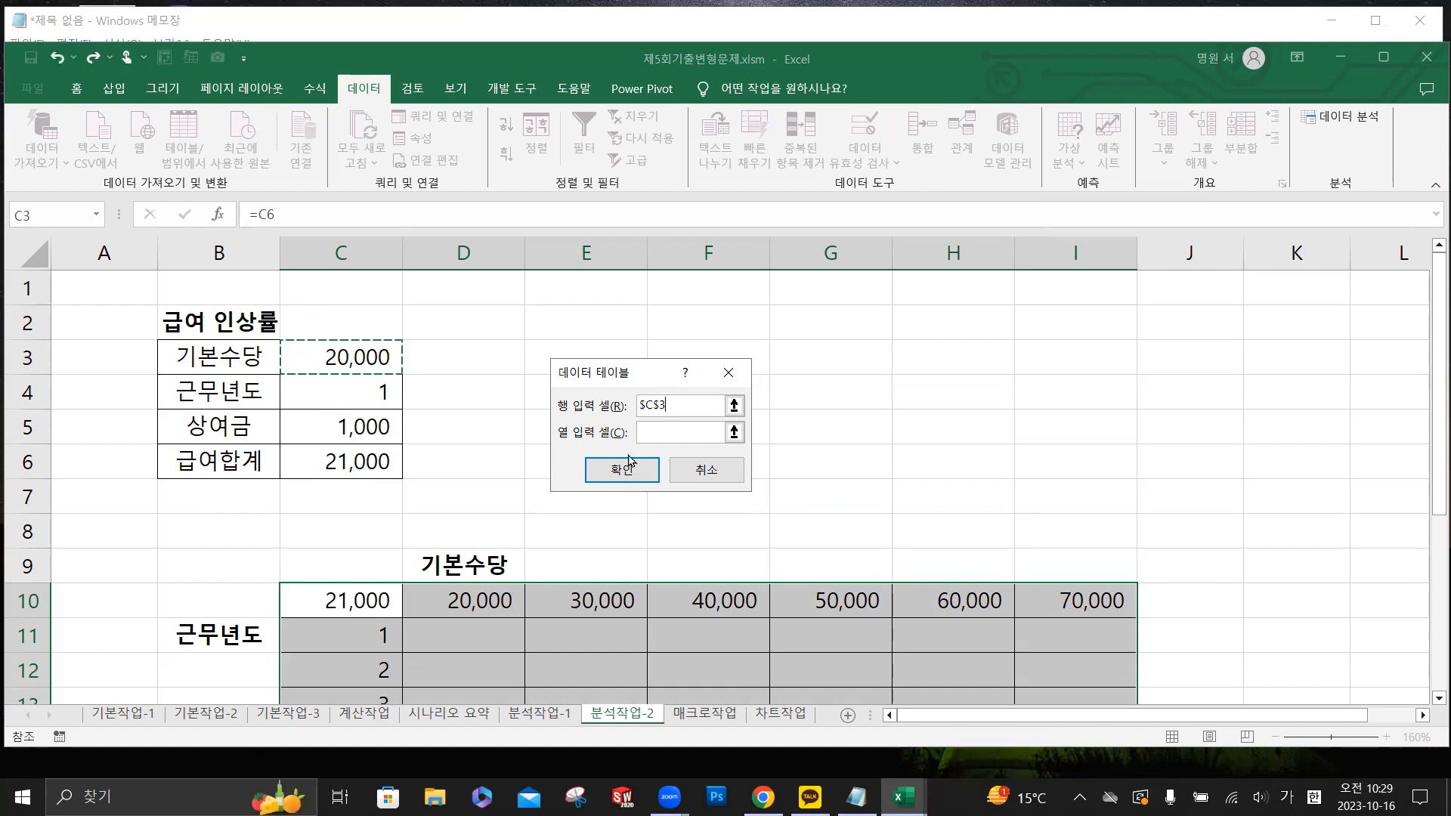
{"action": "left_click", "coordinate": [648, 433]}
{"action": "scroll", "coordinate": [314, 539], "scroll_direction": "down", "scroll_amount": 2}
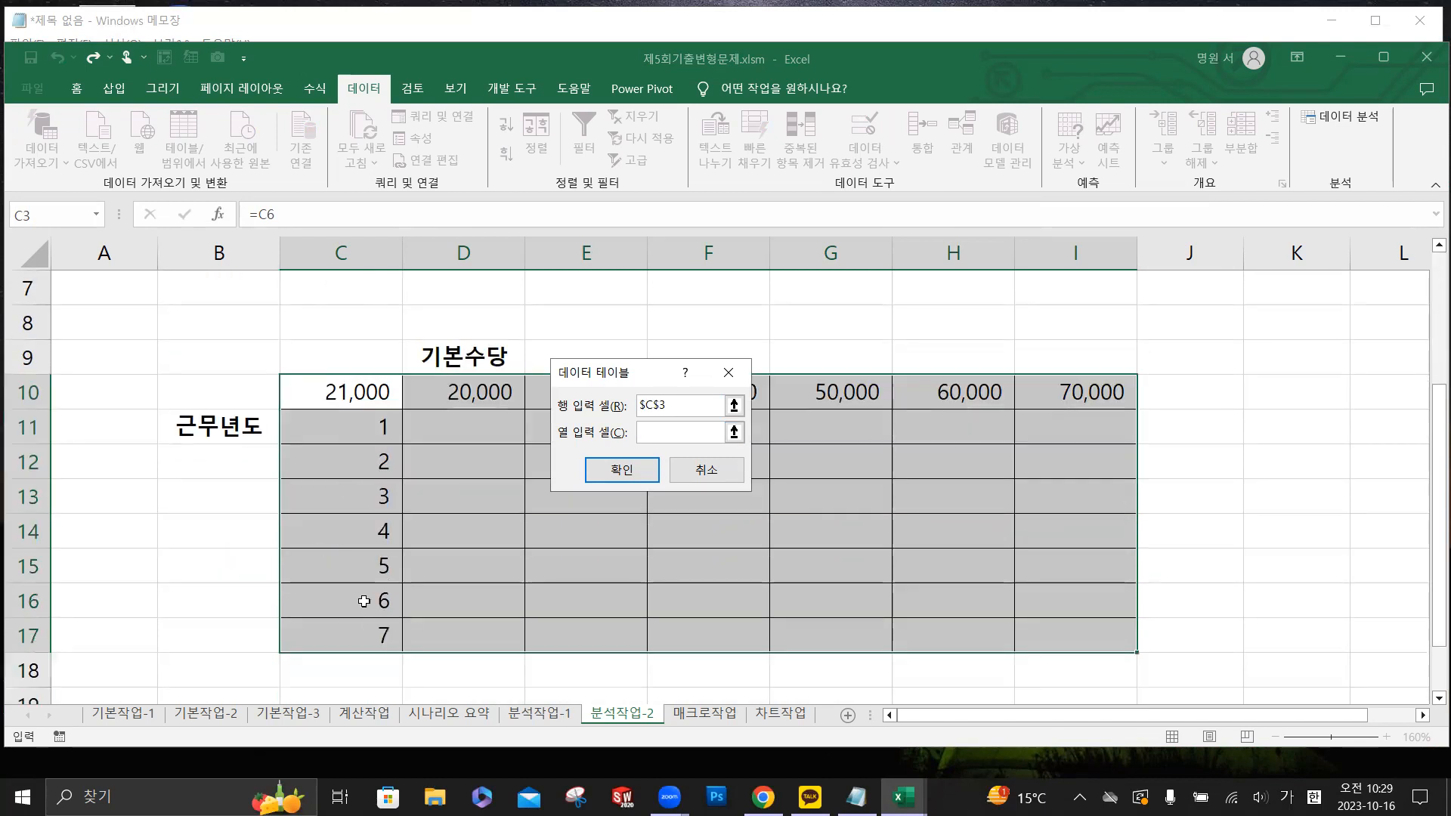
{"action": "scroll", "coordinate": [332, 529], "scroll_direction": "up", "scroll_amount": 2}
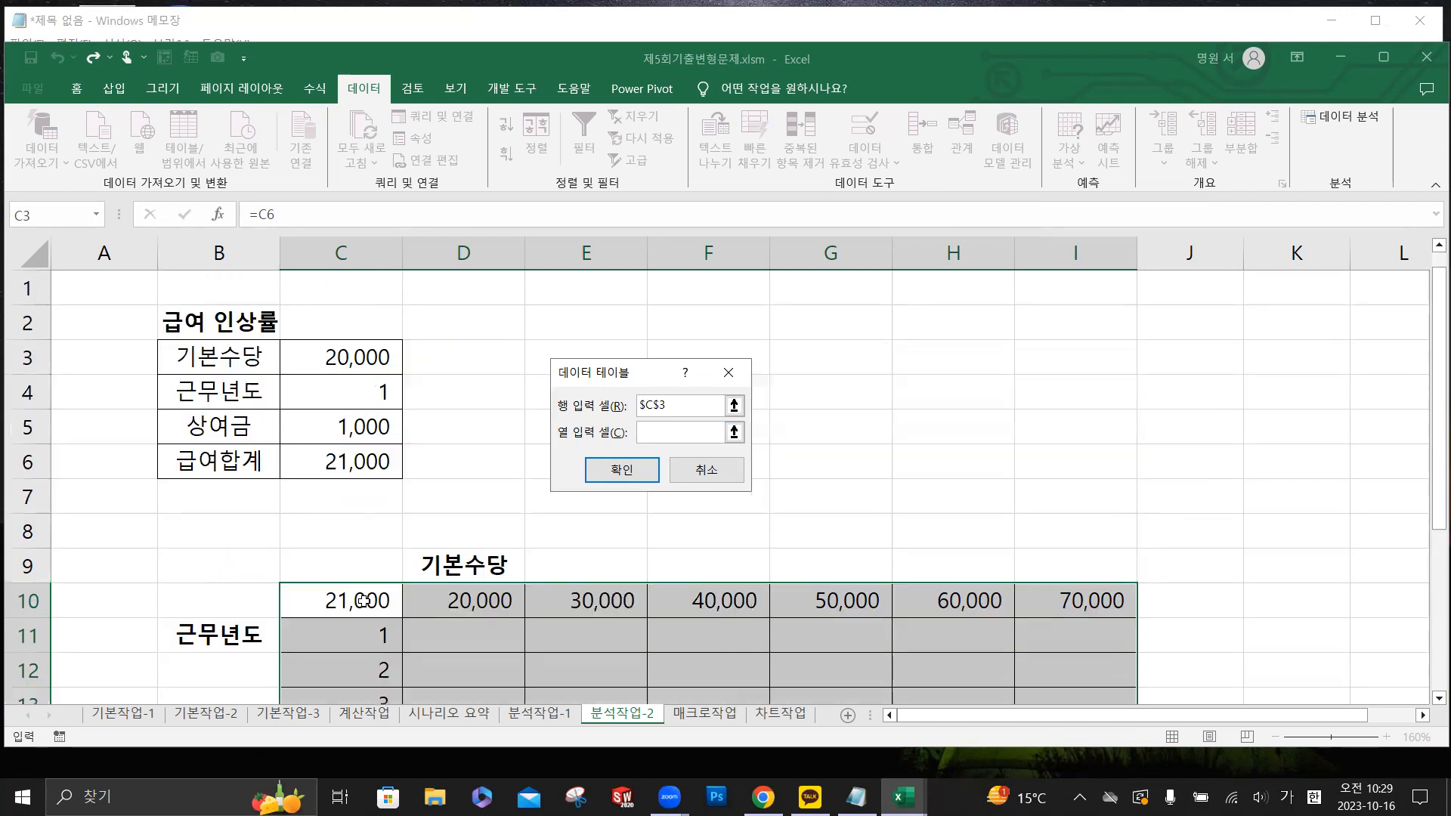
{"action": "left_click", "coordinate": [358, 393]}
{"action": "scroll", "coordinate": [450, 398], "scroll_direction": "down", "scroll_amount": 2}
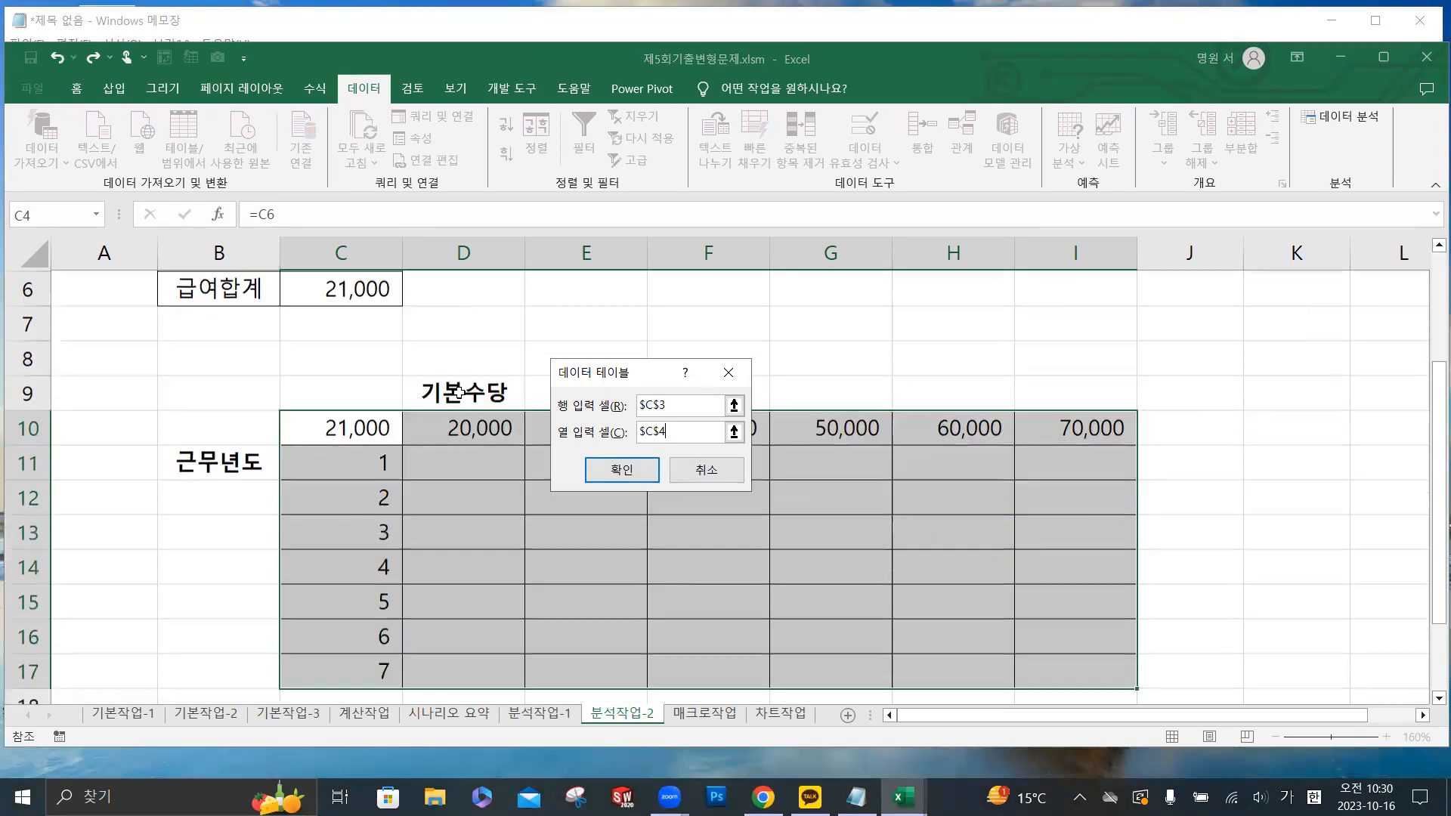
{"action": "left_click", "coordinate": [627, 474]}
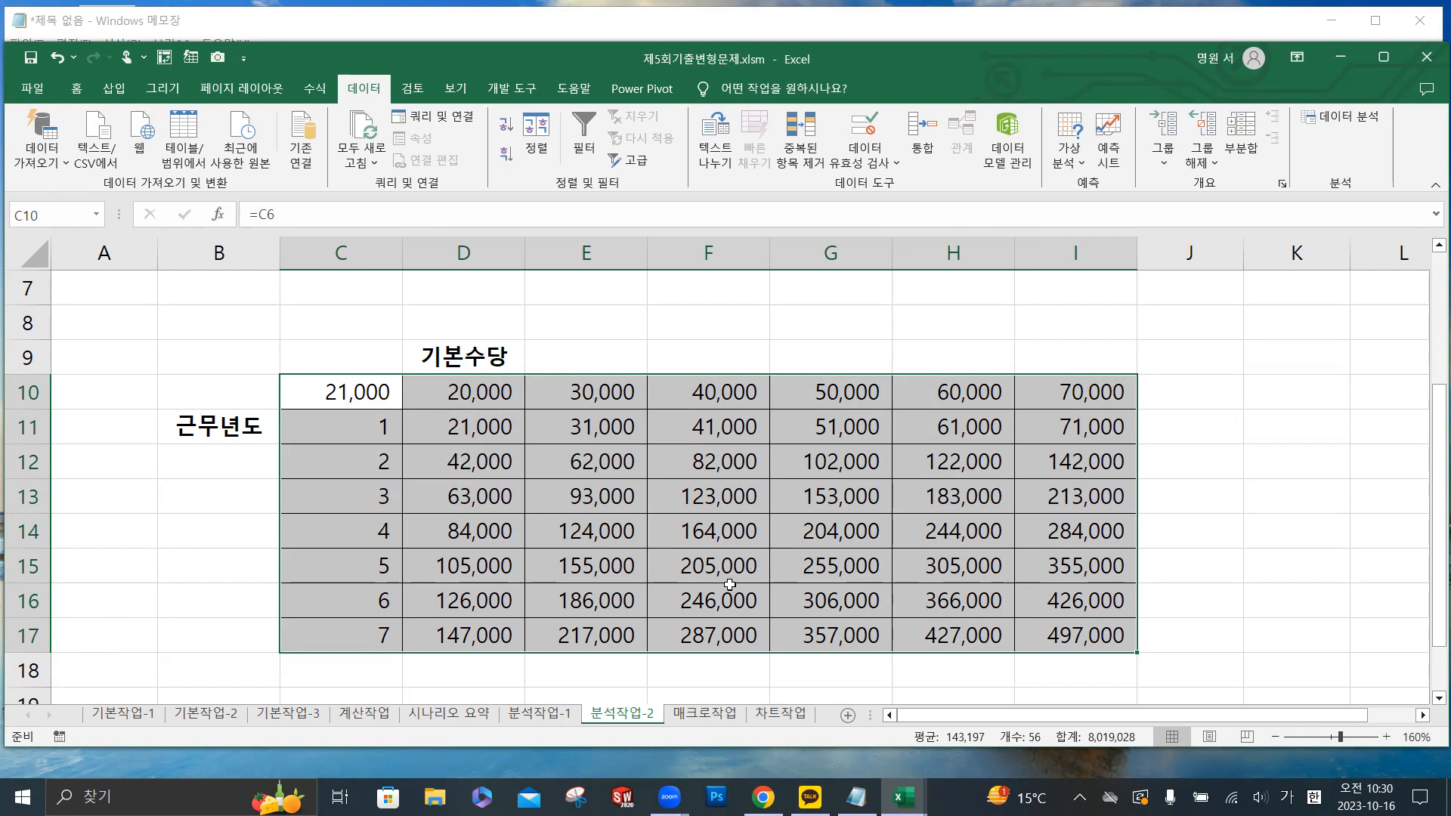
- Go to sheet 매크로작업, select the empty cell J4, and bring up the developer tools (개발 도구)
{"action": "left_click", "coordinate": [707, 713]}
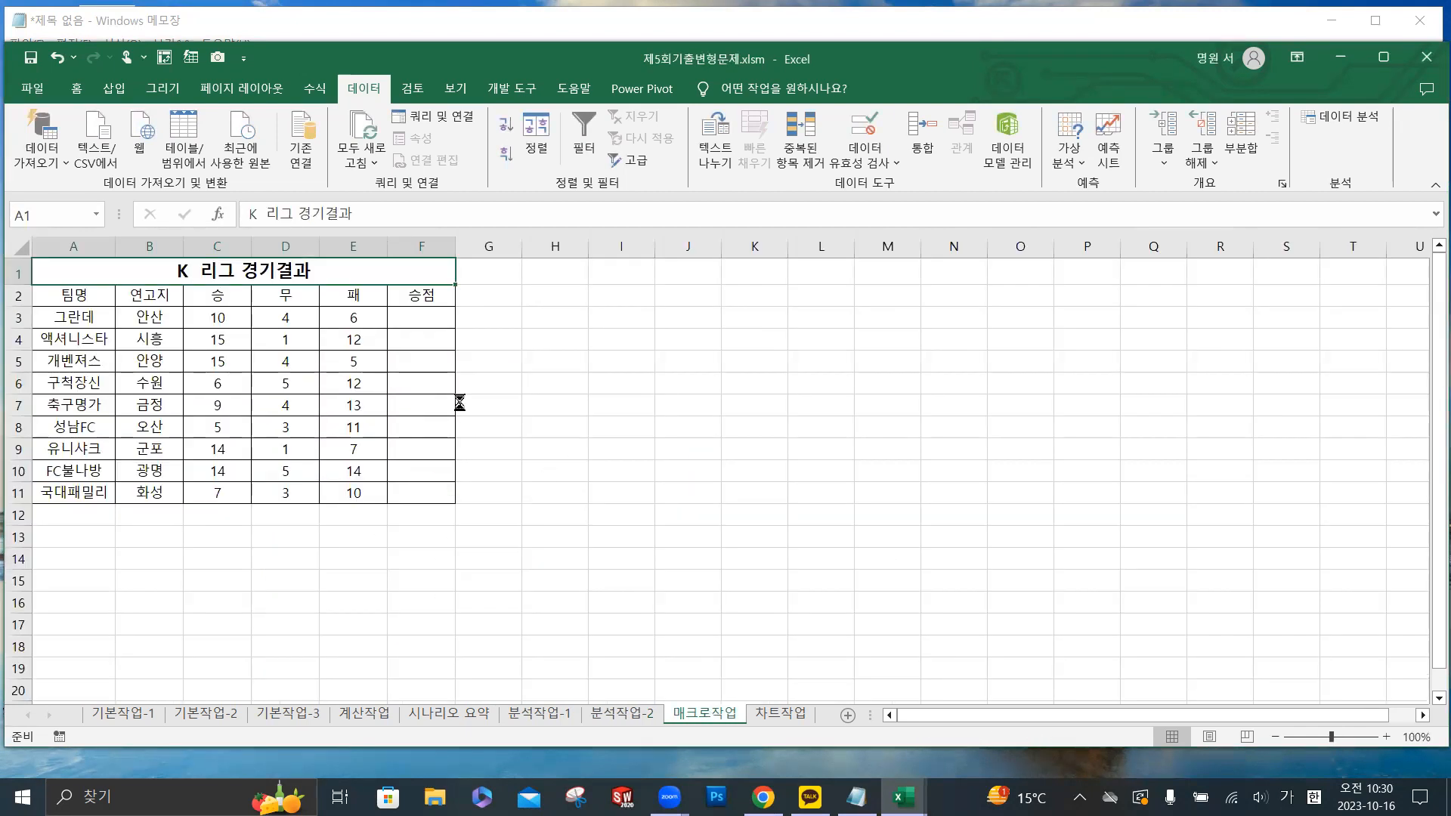
{"action": "scroll", "coordinate": [459, 402], "scroll_direction": "up", "scroll_amount": 1}
{"action": "scroll", "coordinate": [460, 401], "scroll_direction": "up", "scroll_amount": 2}
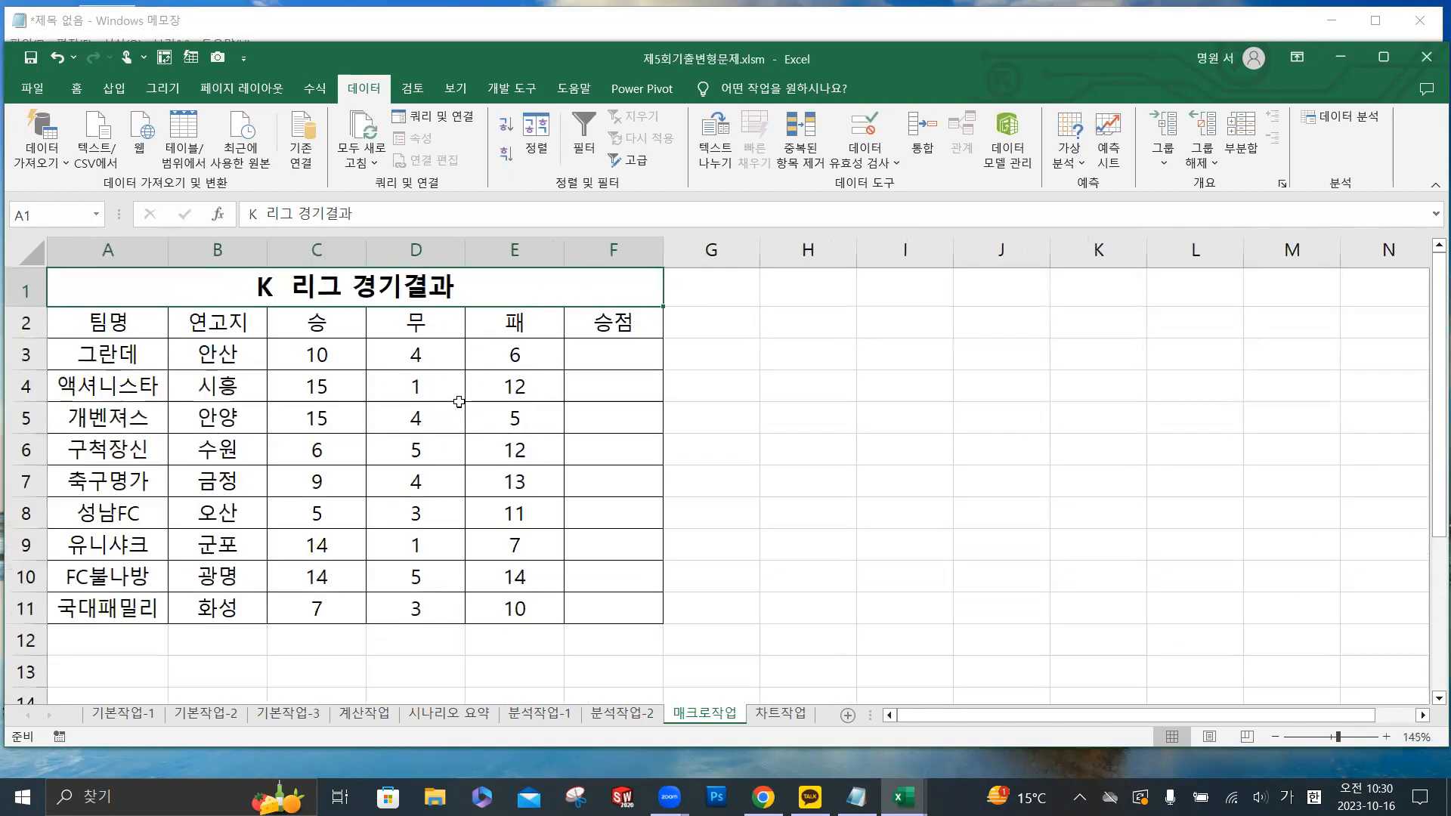
{"action": "left_click", "coordinate": [1021, 382]}
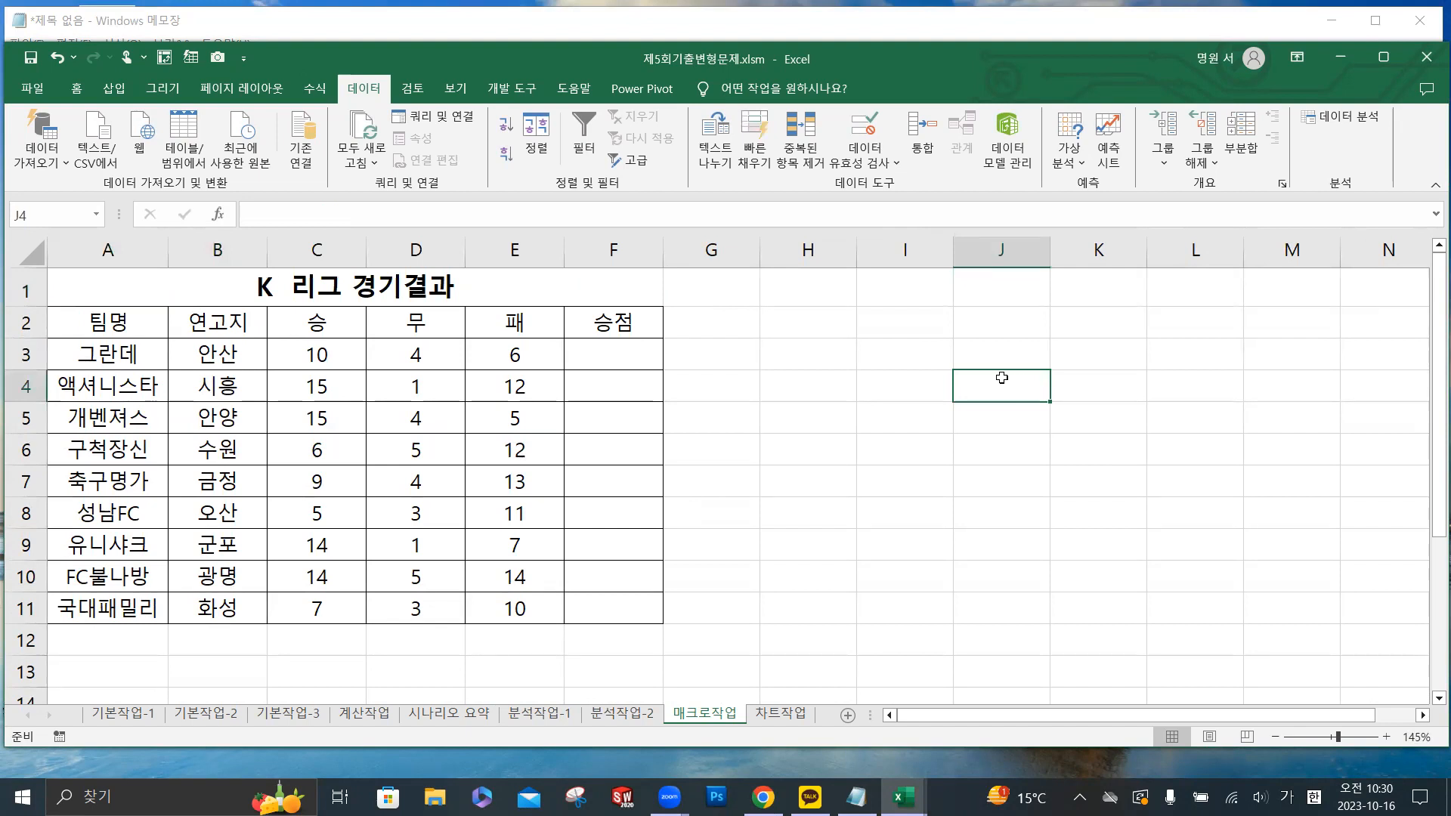
{"action": "left_click", "coordinate": [514, 90]}
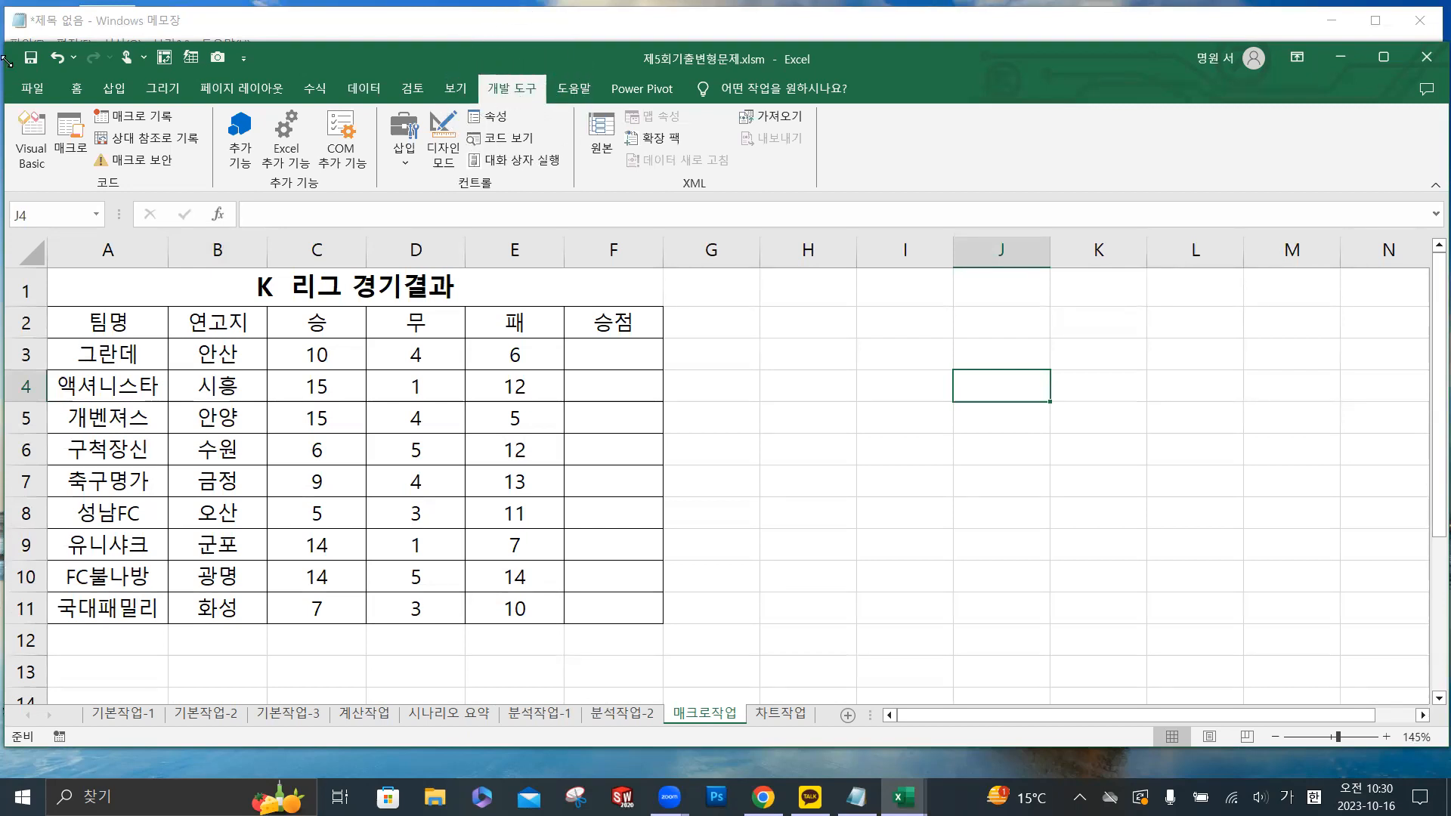
- Check in the Excel options' ribbon customization that 개발 도구 is enabled, and close the options
{"action": "left_click", "coordinate": [33, 88]}
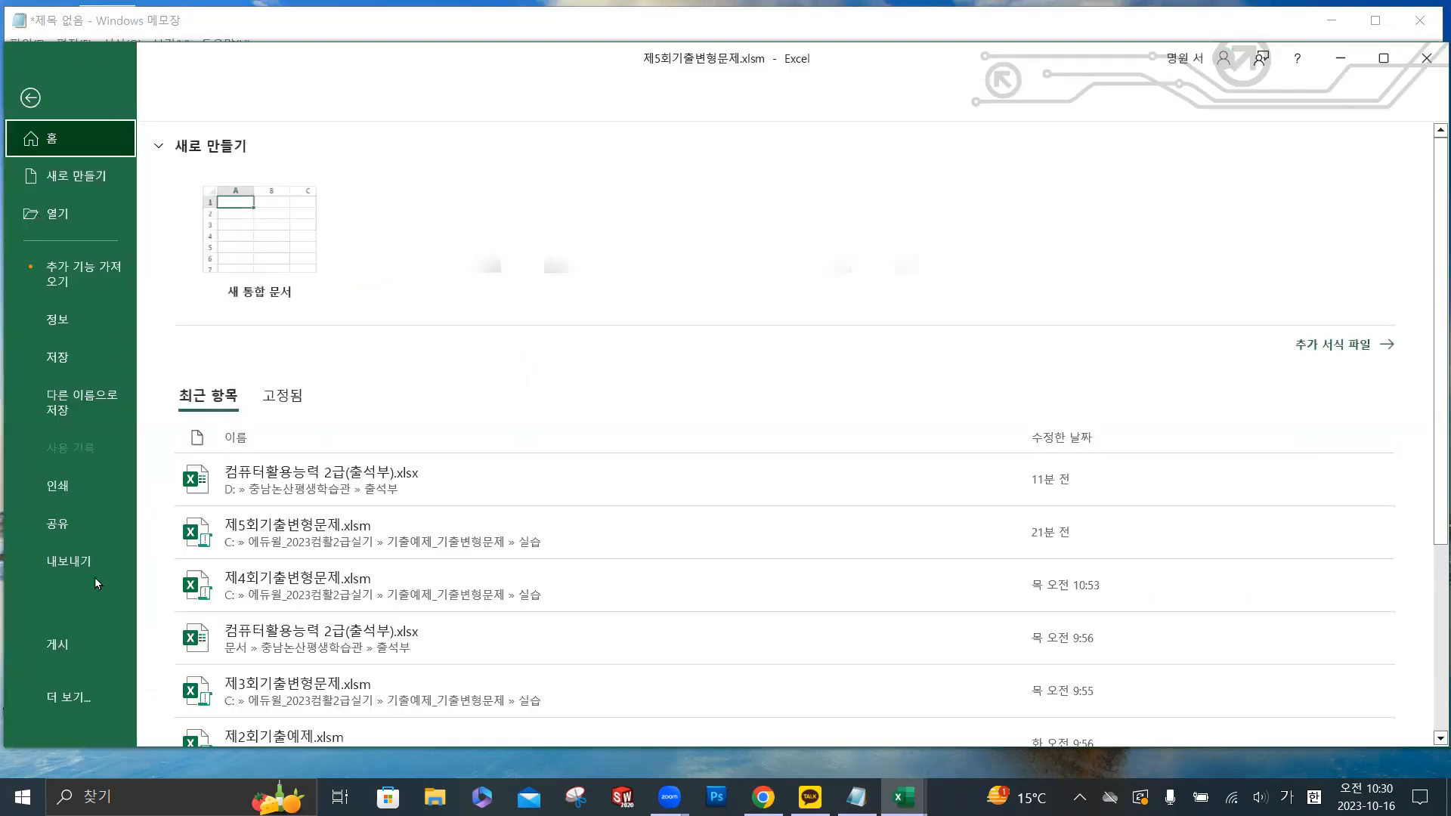
{"action": "left_click", "coordinate": [71, 703]}
{"action": "left_click", "coordinate": [183, 698]}
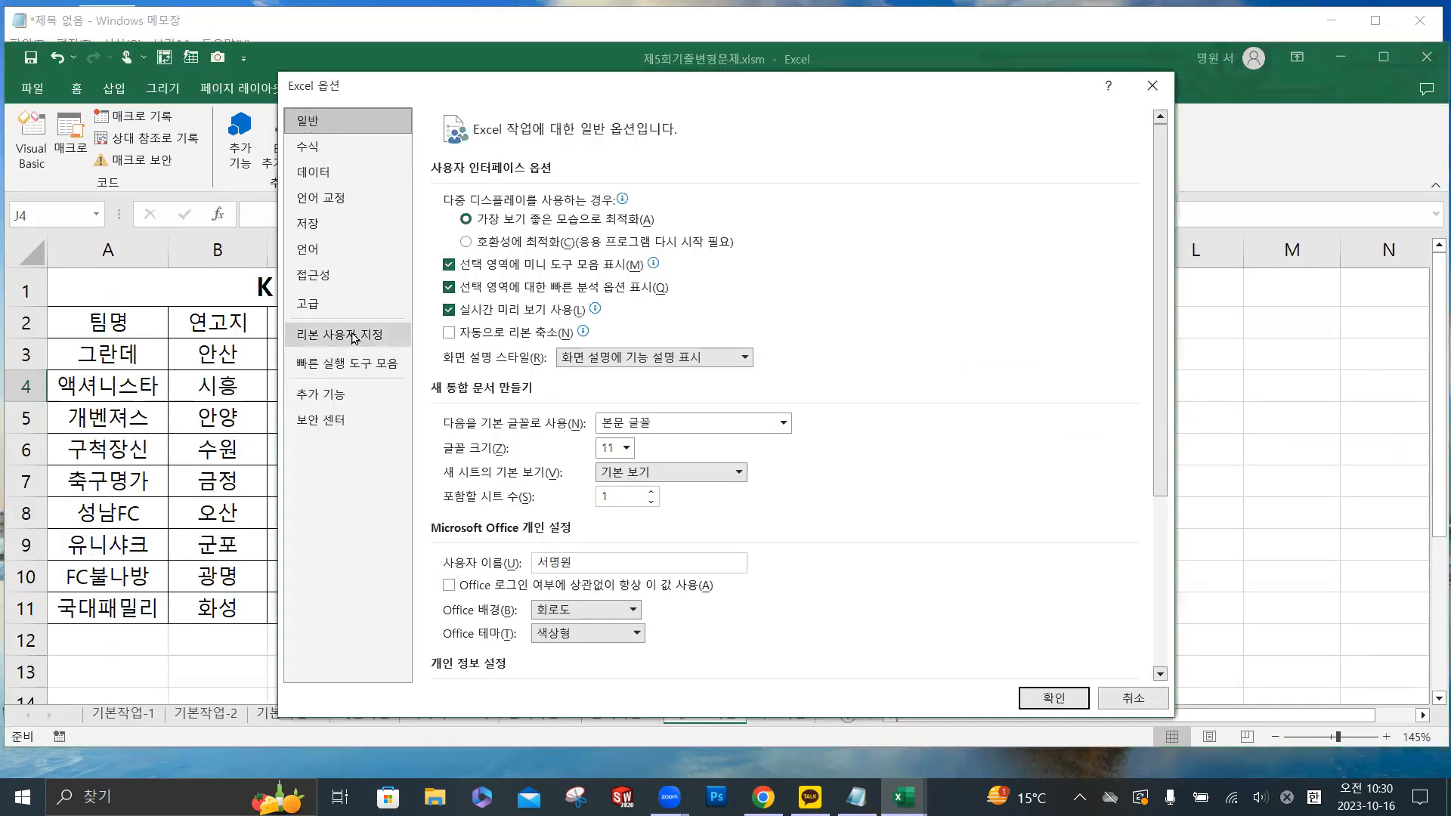
{"action": "left_click", "coordinate": [353, 335]}
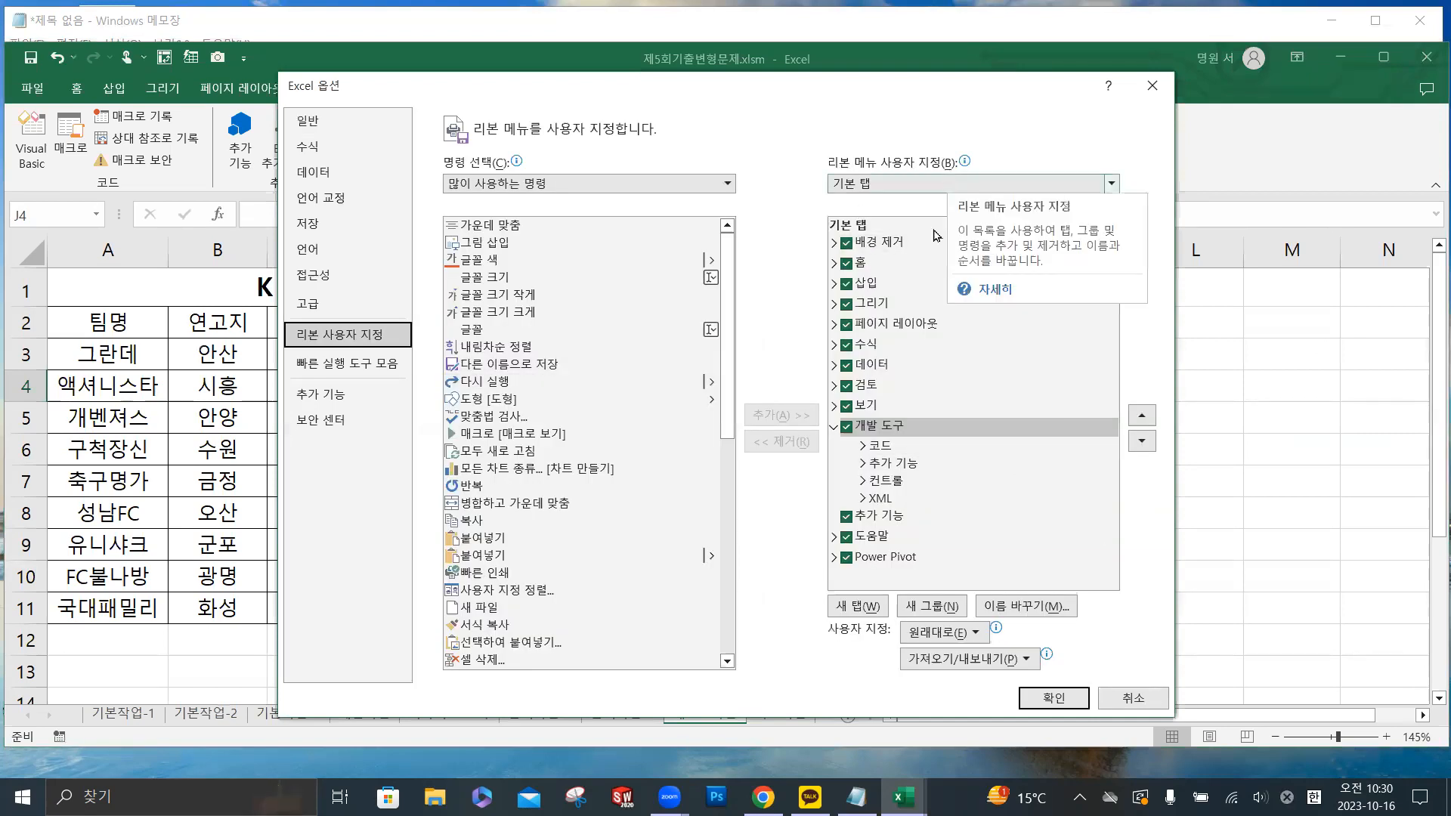
{"action": "key", "text": "ctrl"}
{"action": "key", "text": "ctrl"}
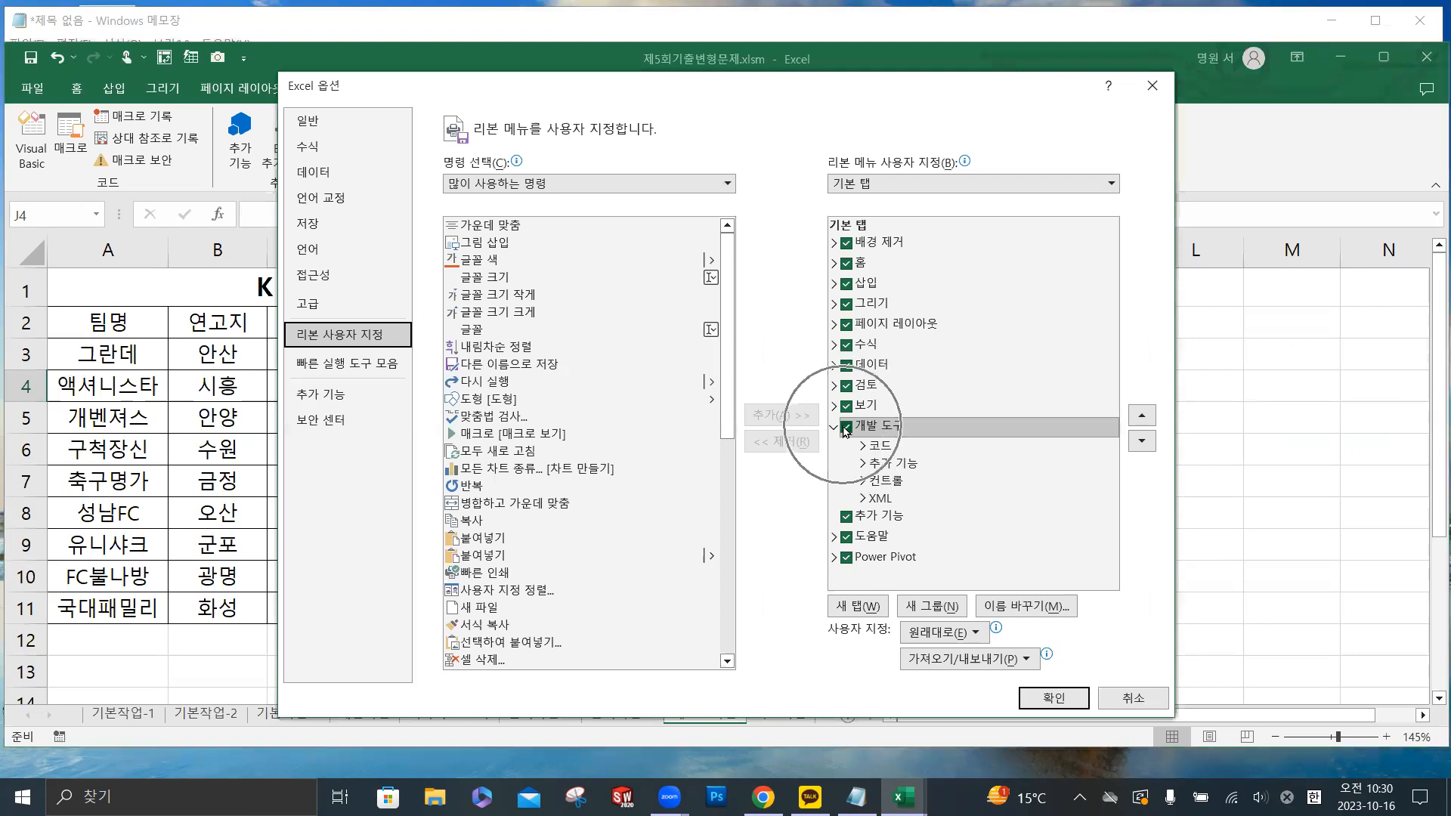
{"action": "key", "text": "ctrl"}
{"action": "key", "text": "ctrl"}
{"action": "key", "text": "ctrl"}
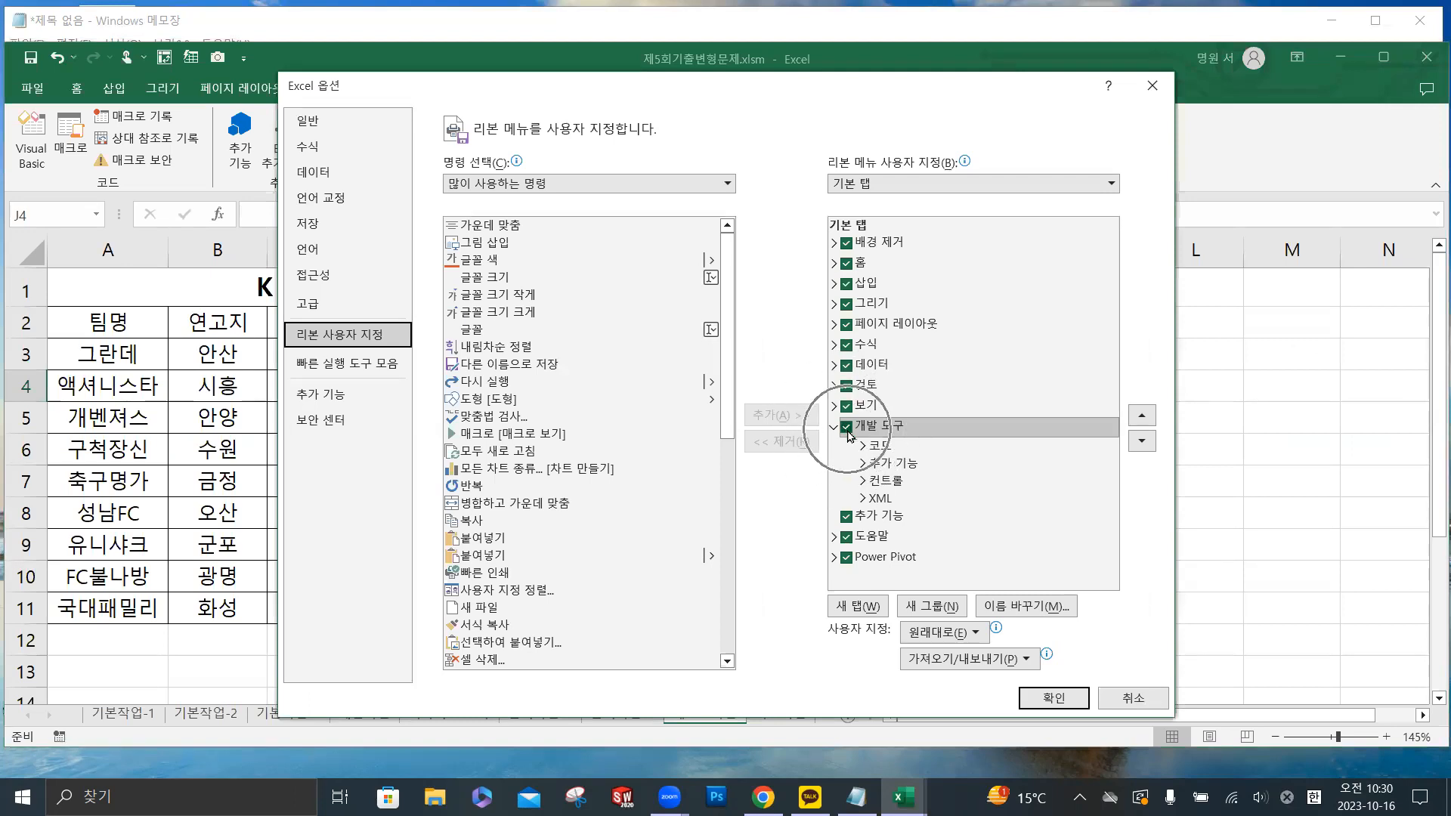
{"action": "left_click", "coordinate": [1058, 698]}
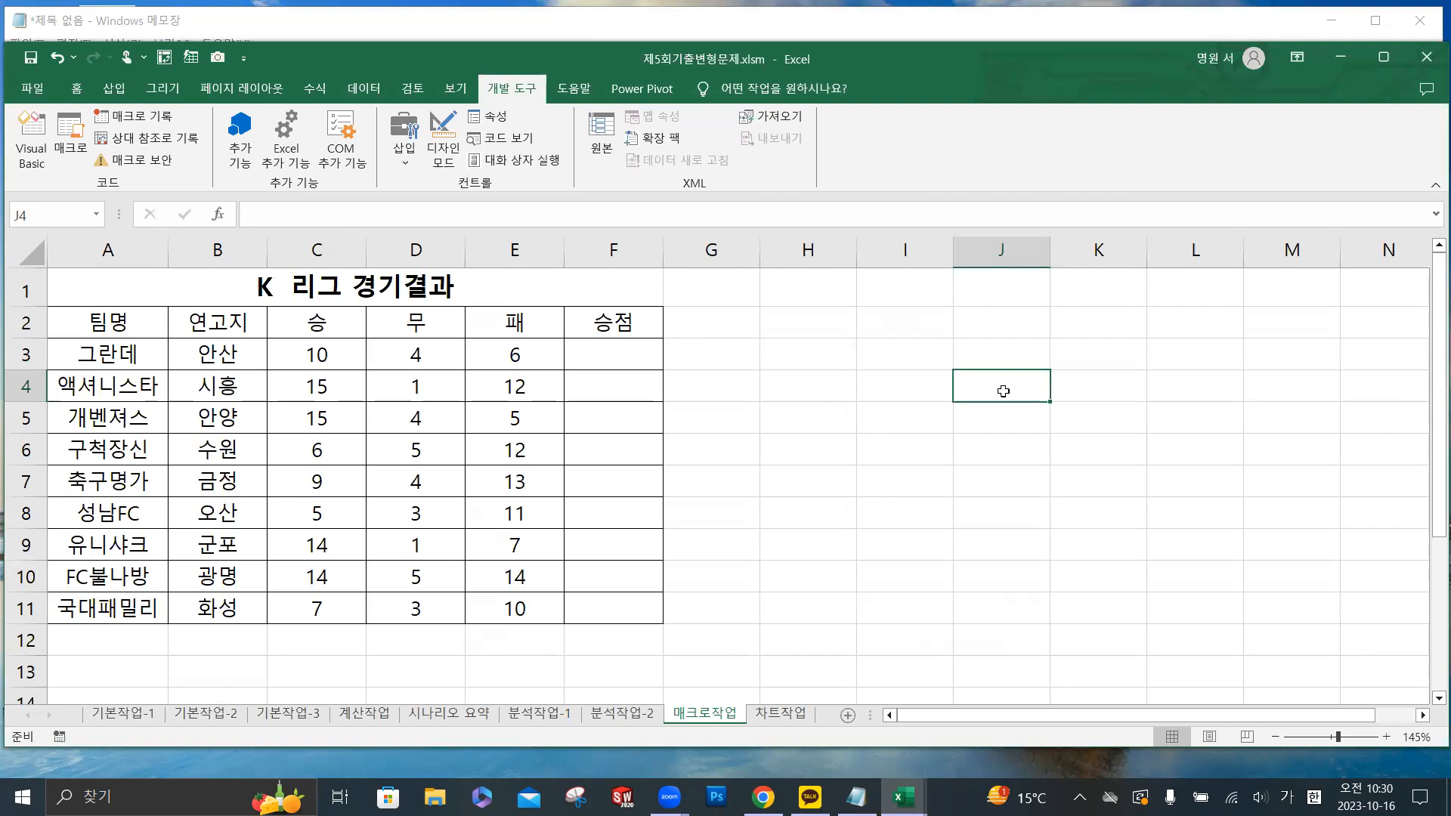
- Start recording a new macro named 승점, stored in the current workbook
{"action": "key", "text": "ctrl"}
{"action": "key", "text": "ctrl"}
{"action": "key", "text": "ctrl"}
{"action": "key", "text": "ctrl"}
{"action": "key", "text": "ctrl"}
{"action": "key", "text": "ctrl"}
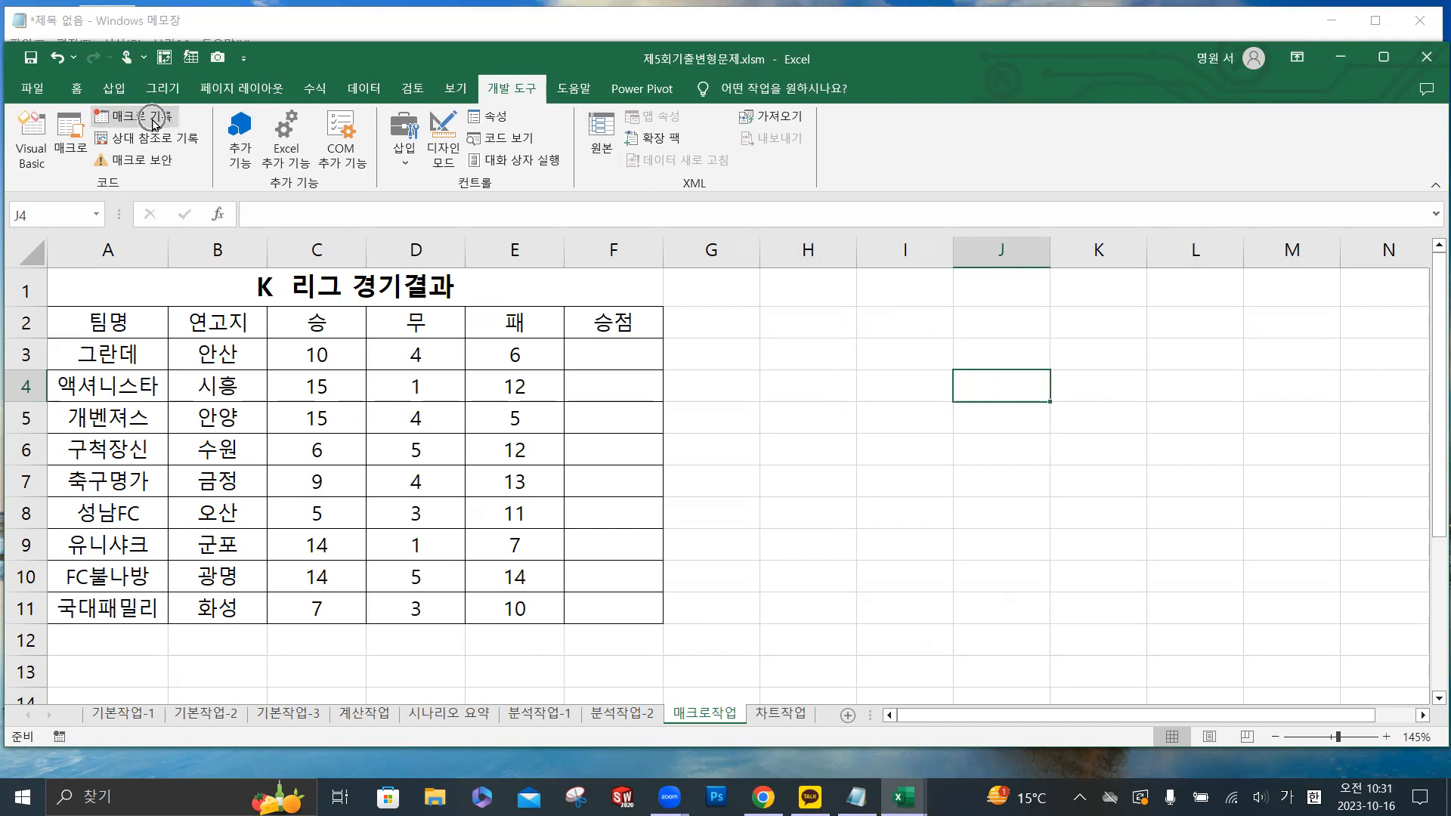
{"action": "left_click", "coordinate": [153, 121]}
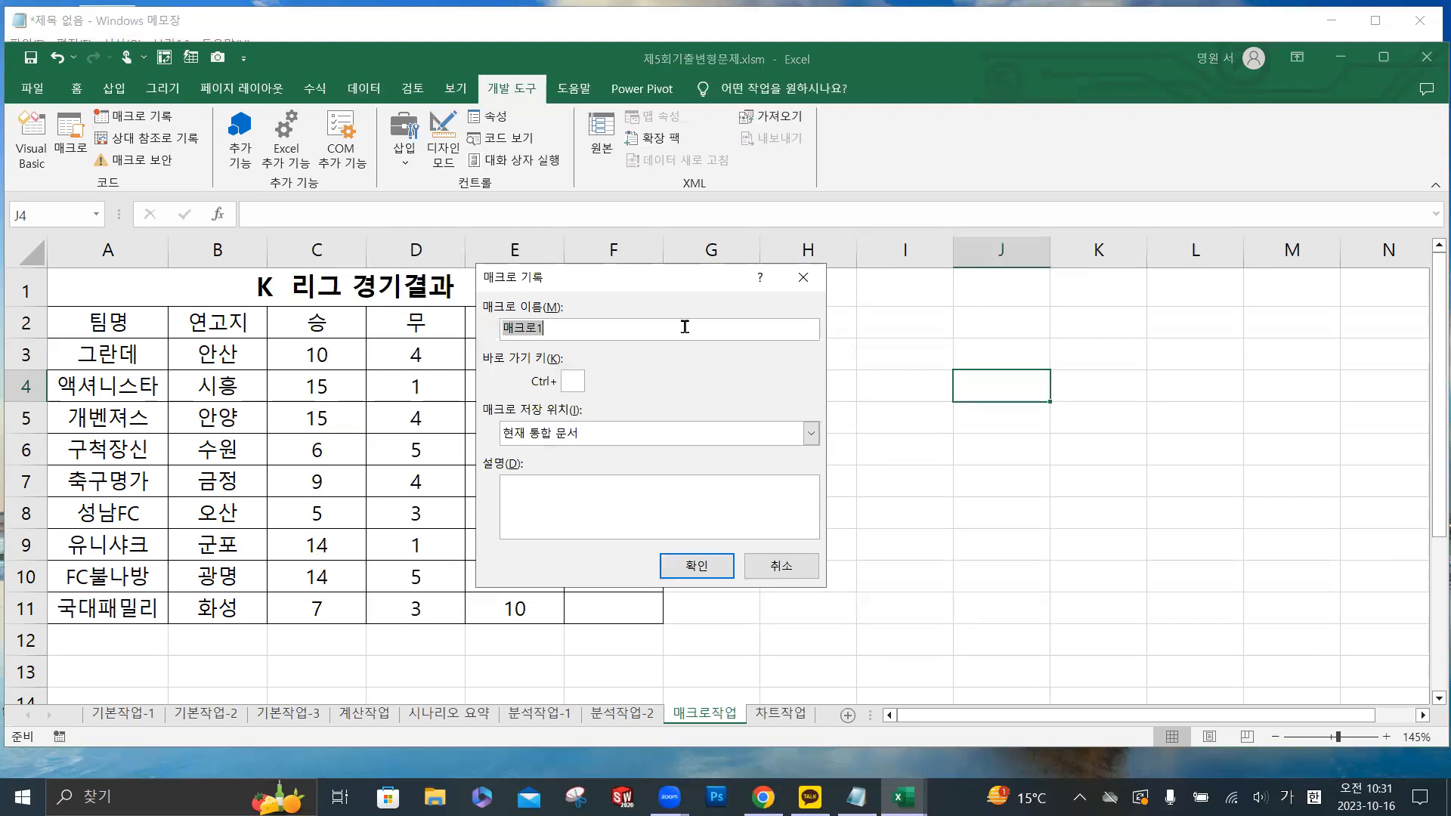
{"action": "type", "text": "ㅅㅡㅇㅈㅓ"}
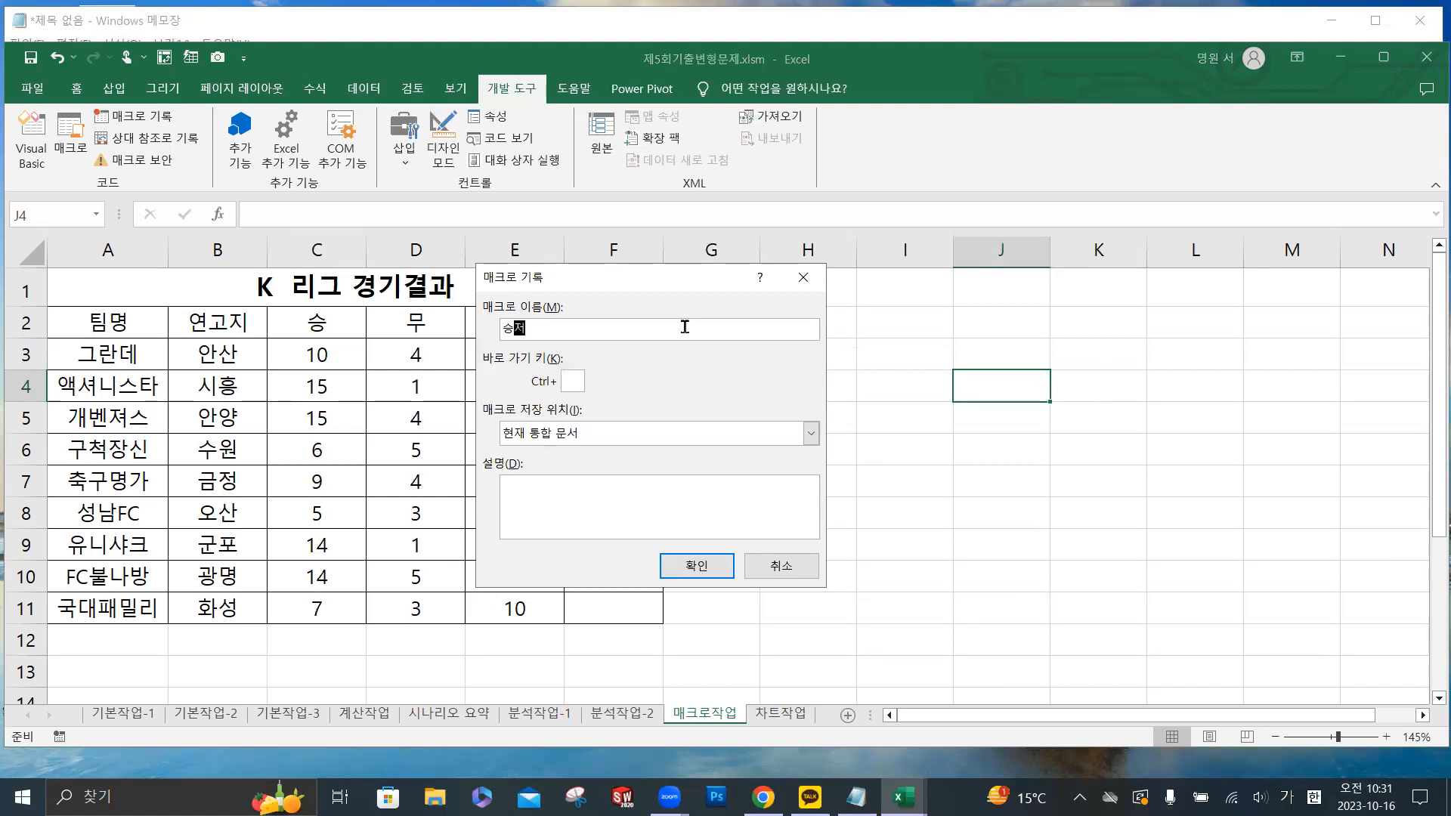
{"action": "left_click", "coordinate": [710, 576]}
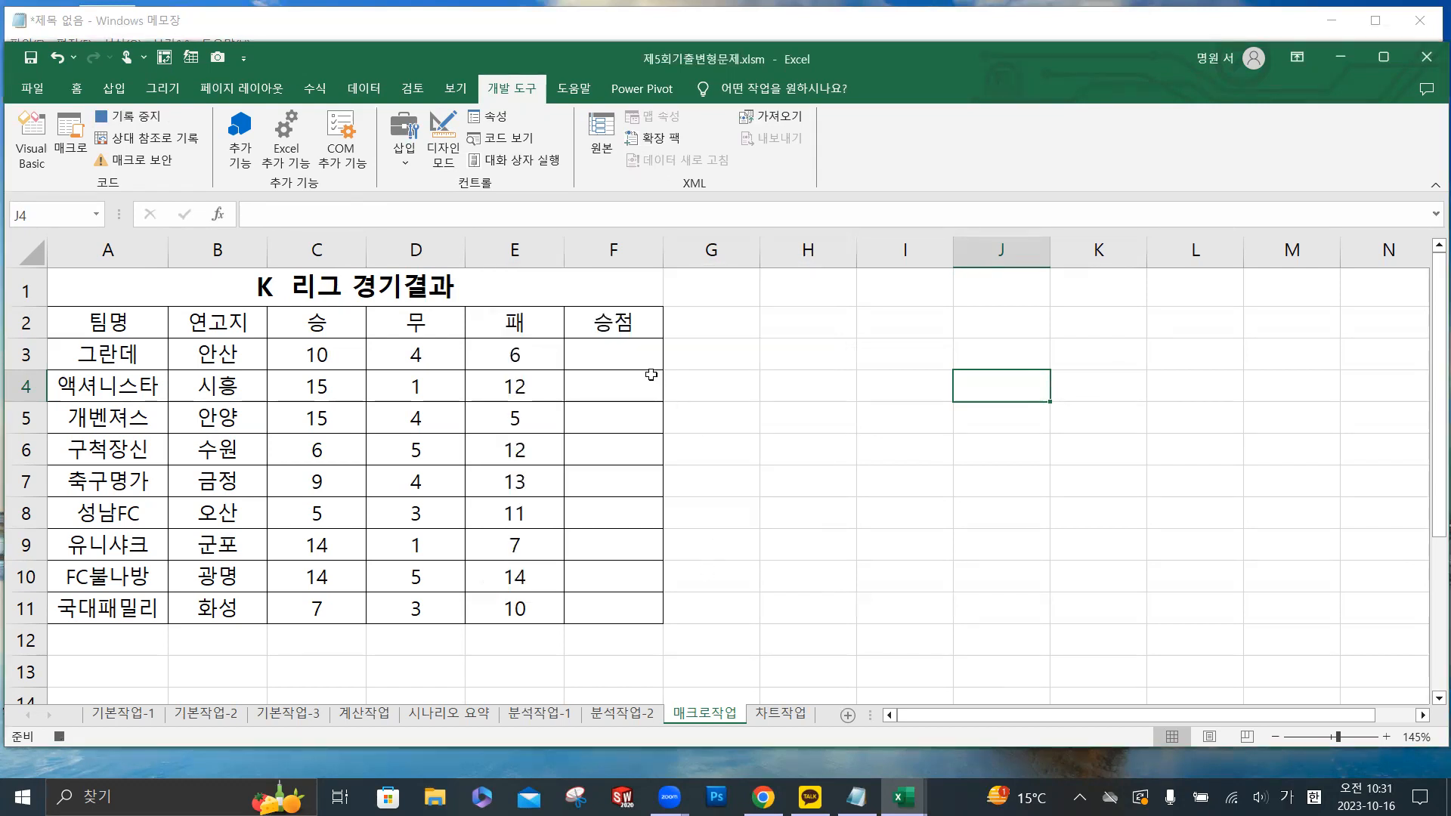
- Enter the formula =C3*3+D3 in cell F3, the first cell of the 승점 column
{"action": "left_click", "coordinate": [635, 350]}
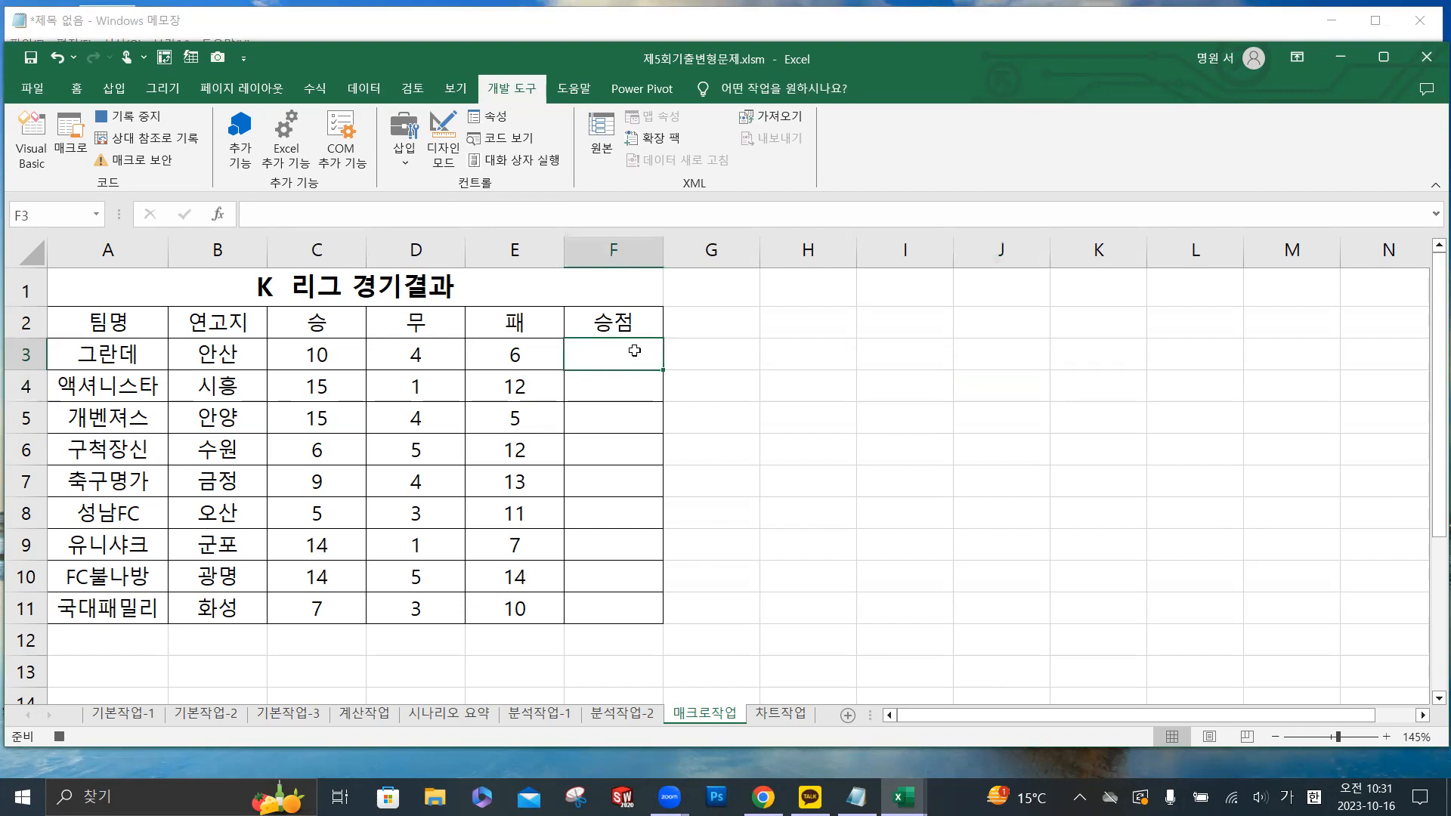
{"action": "left_click", "coordinate": [275, 211]}
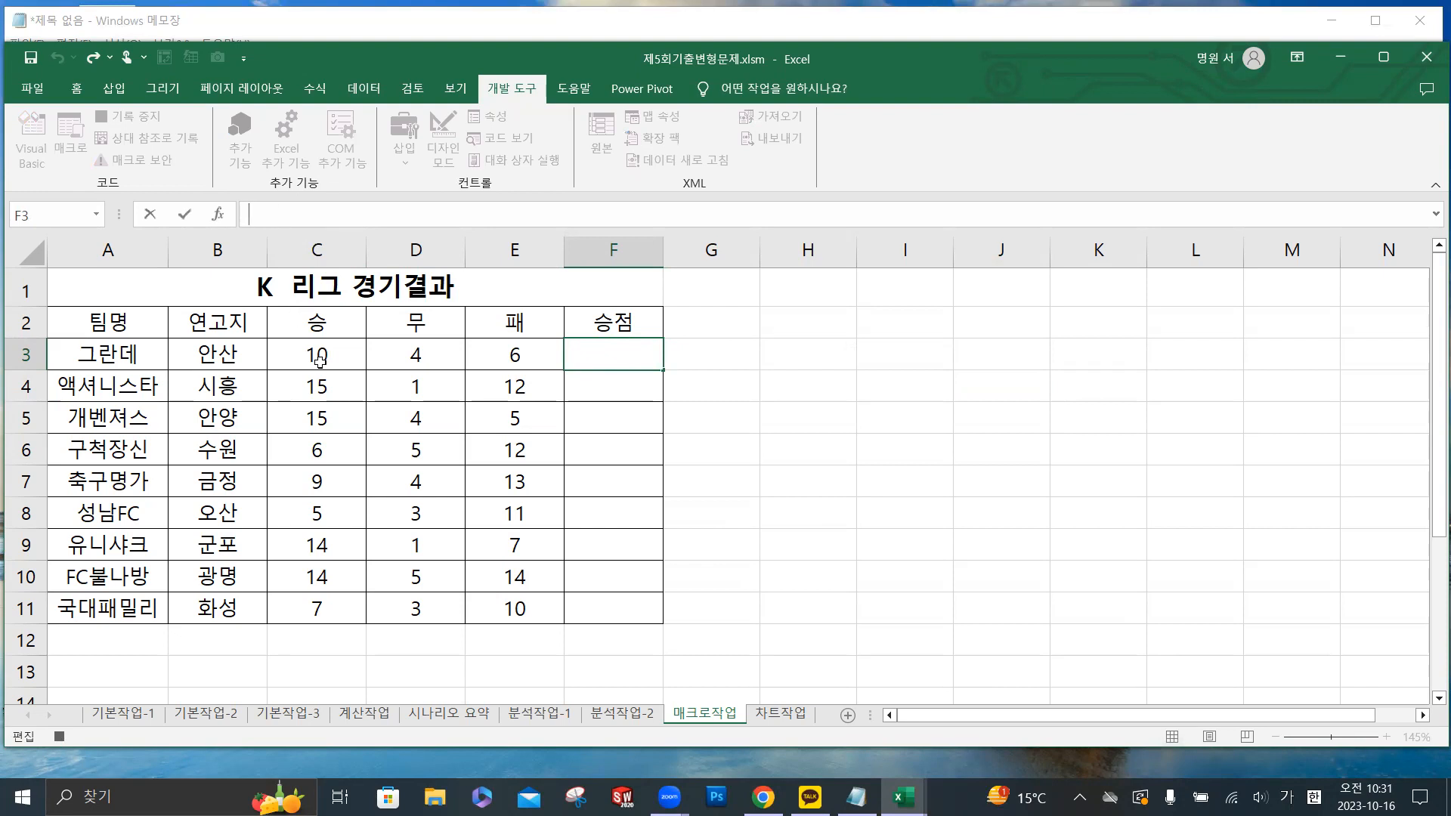
{"action": "type", "text": "="}
{"action": "left_click", "coordinate": [324, 352]}
{"action": "type", "text": "*3"}
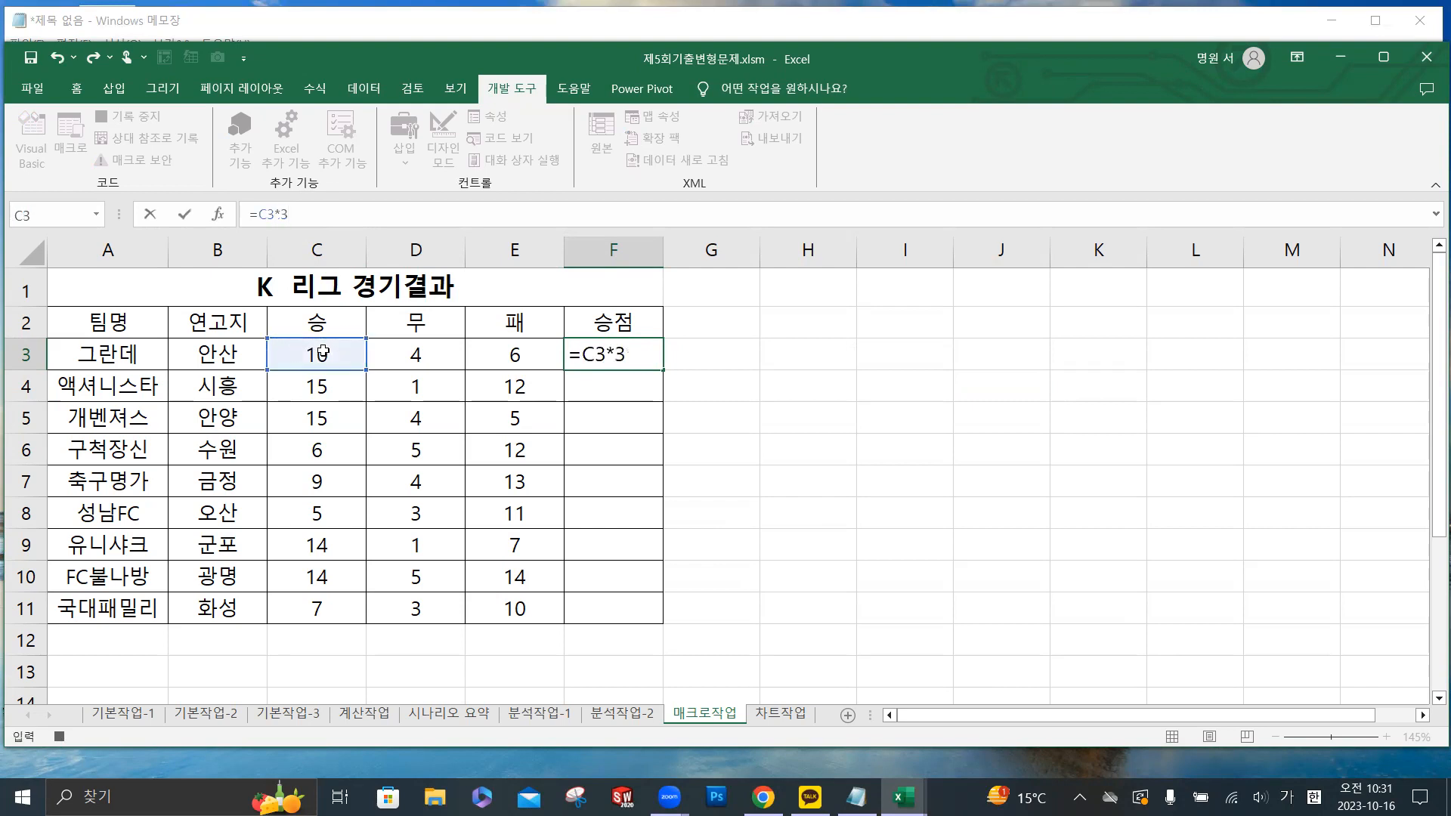
{"action": "type", "text": "+"}
{"action": "left_click", "coordinate": [419, 355]}
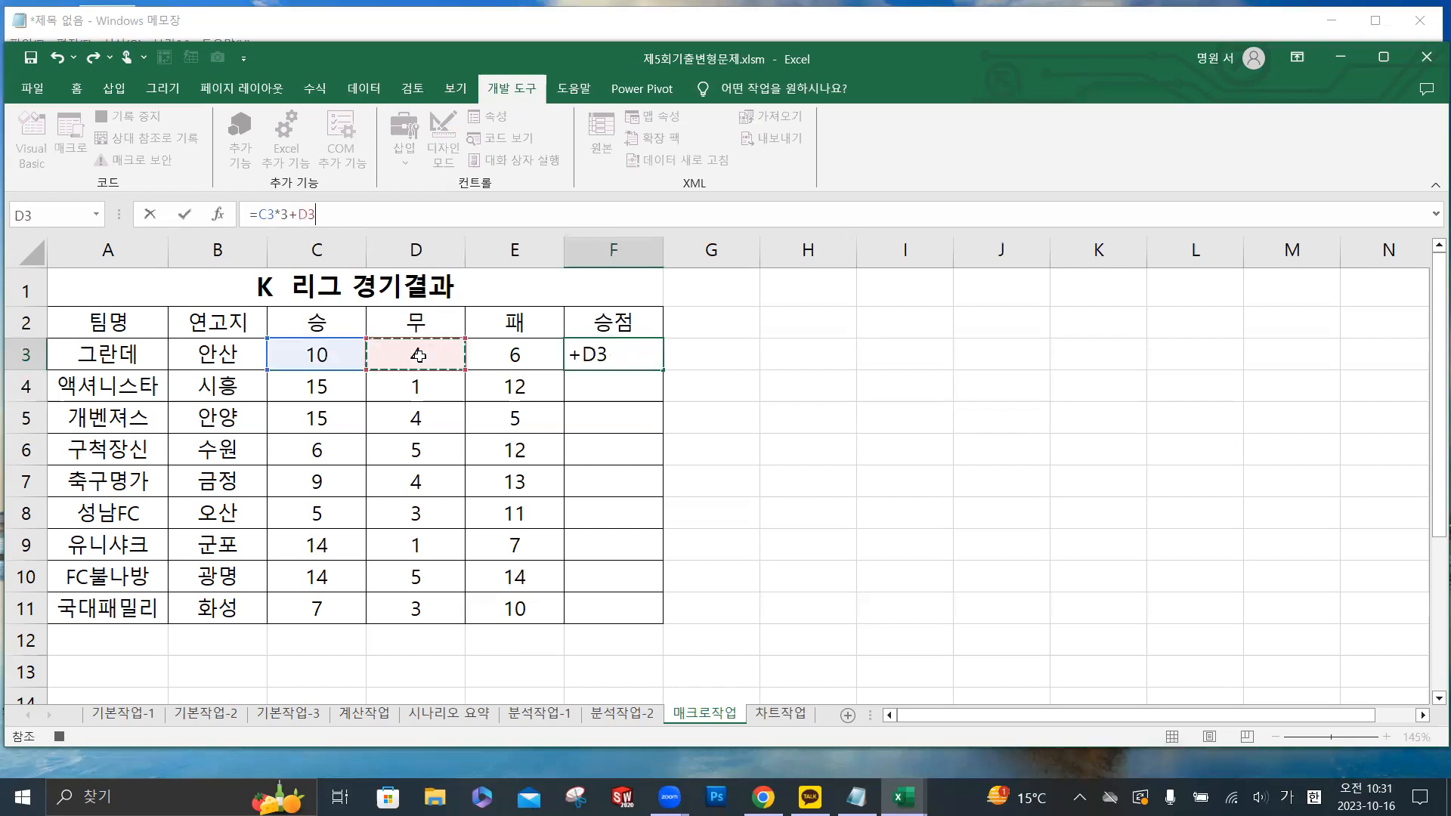
{"action": "left_click", "coordinate": [188, 219]}
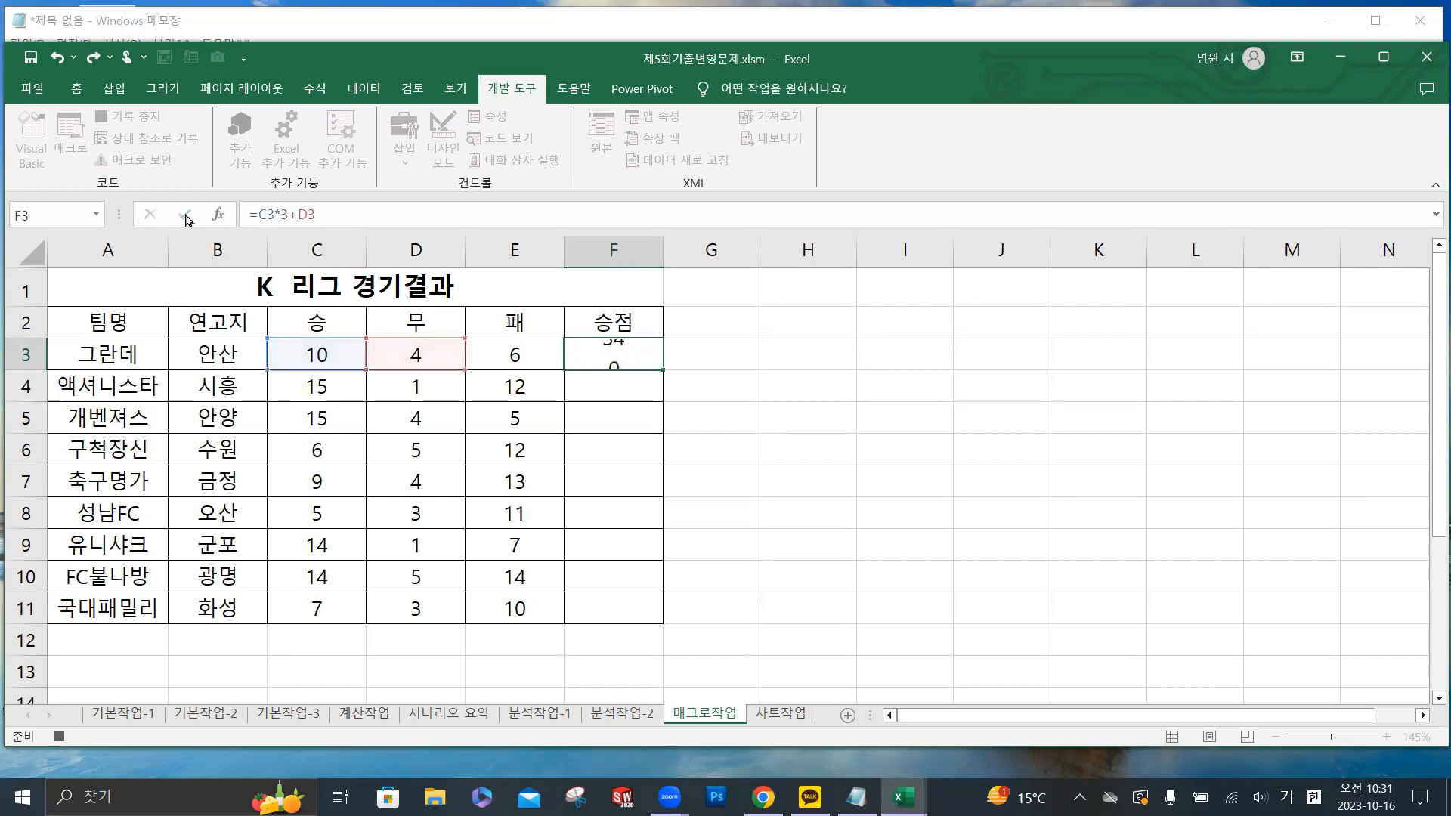
- Fill the 승점 formula from F3 down to F11 and stop recording the macro
{"action": "double_click", "coordinate": [663, 369]}
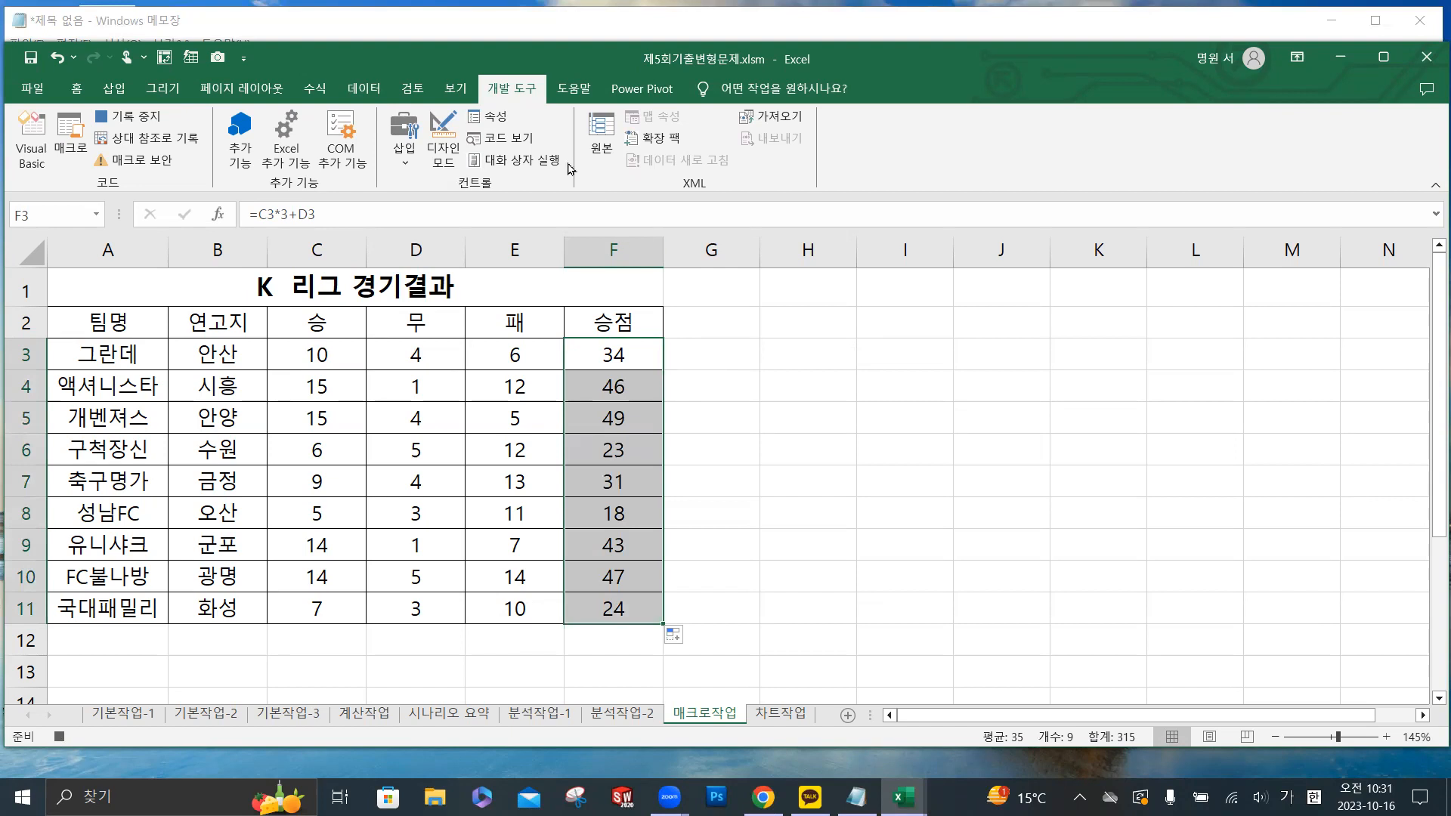
{"action": "left_click", "coordinate": [140, 124]}
{"action": "left_click", "coordinate": [1027, 418]}
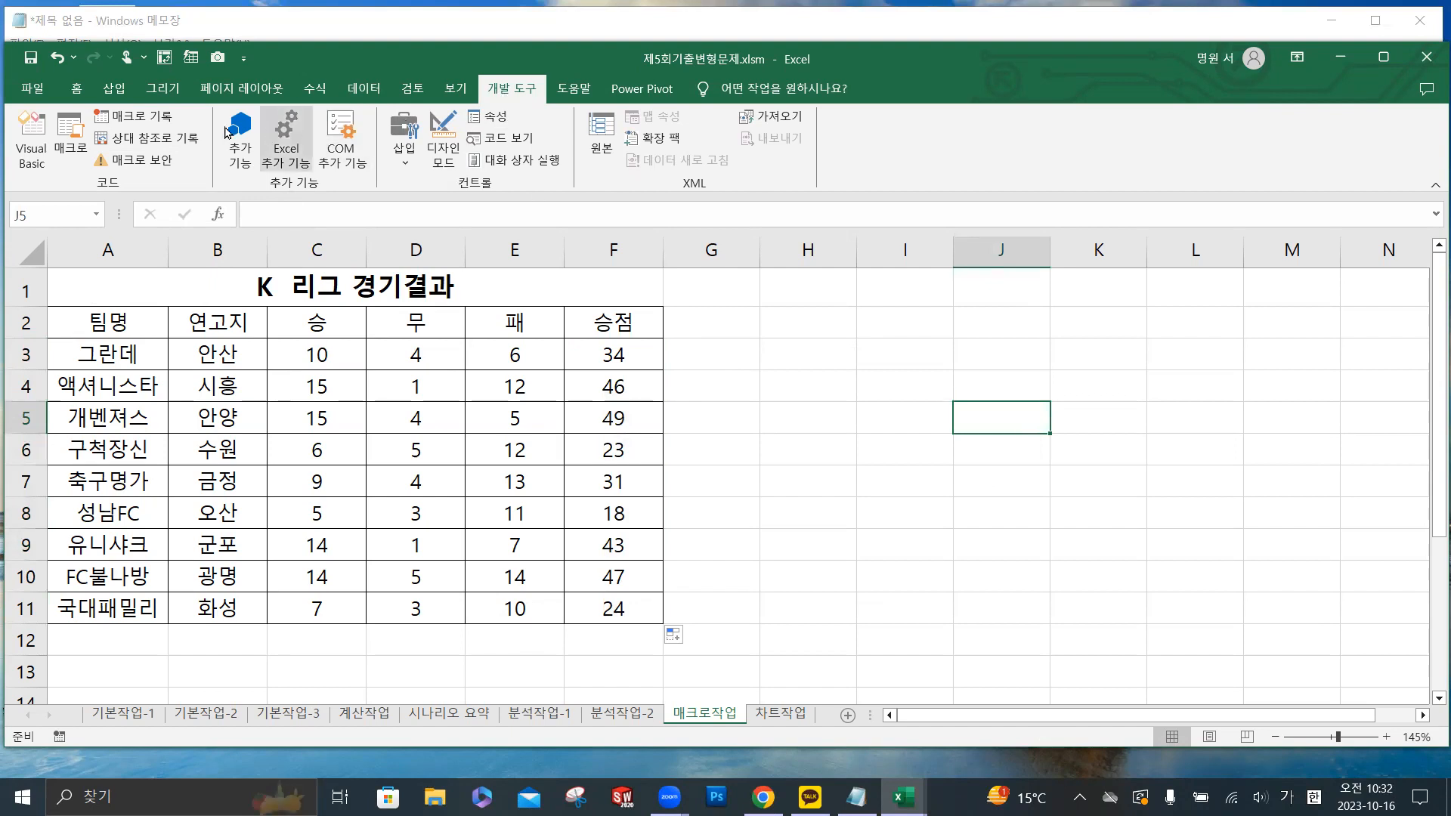
- Start recording a second macro named 서식 in the current workbook
{"action": "left_click", "coordinate": [170, 121]}
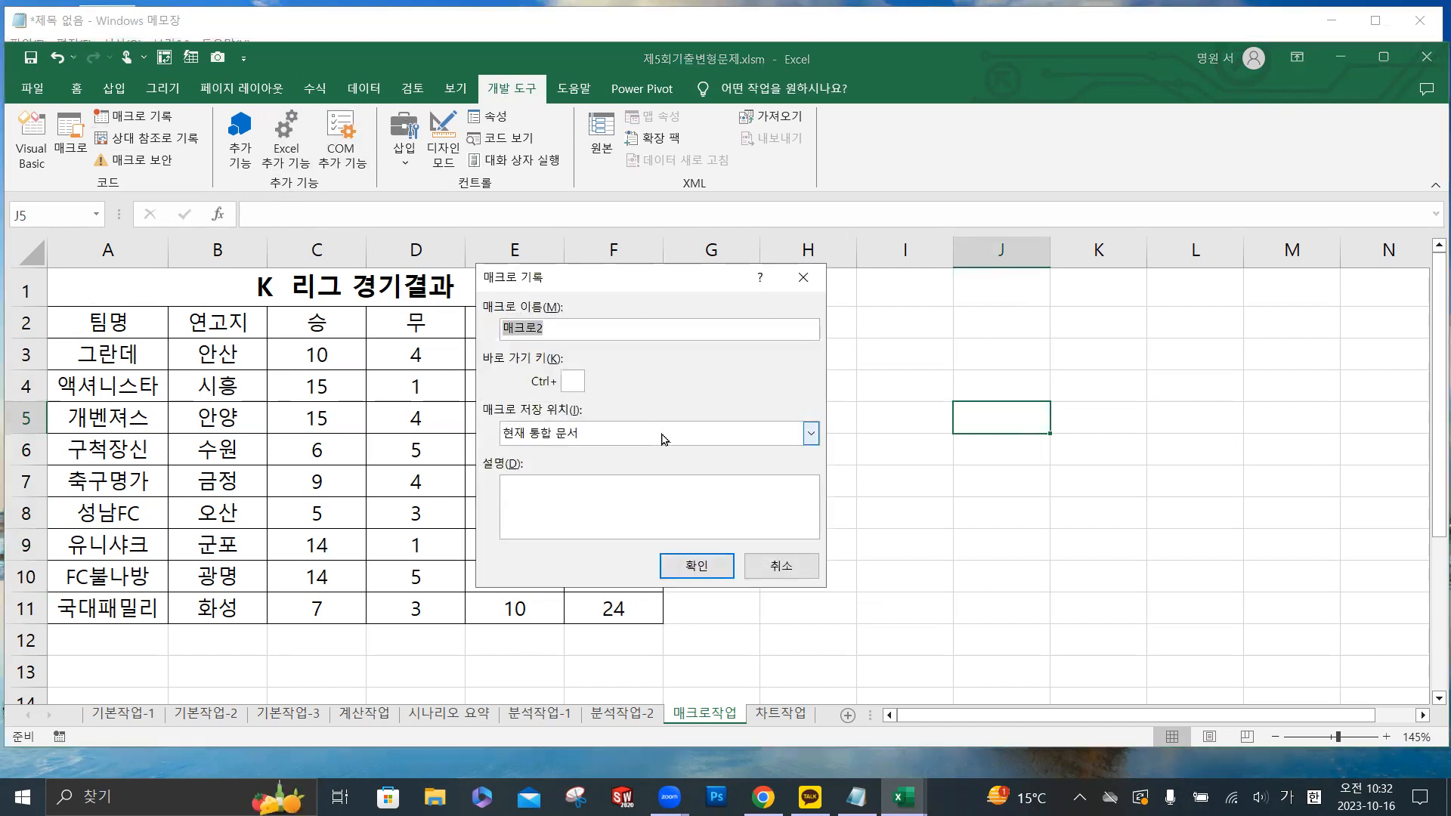
{"action": "type", "text": "서식"}
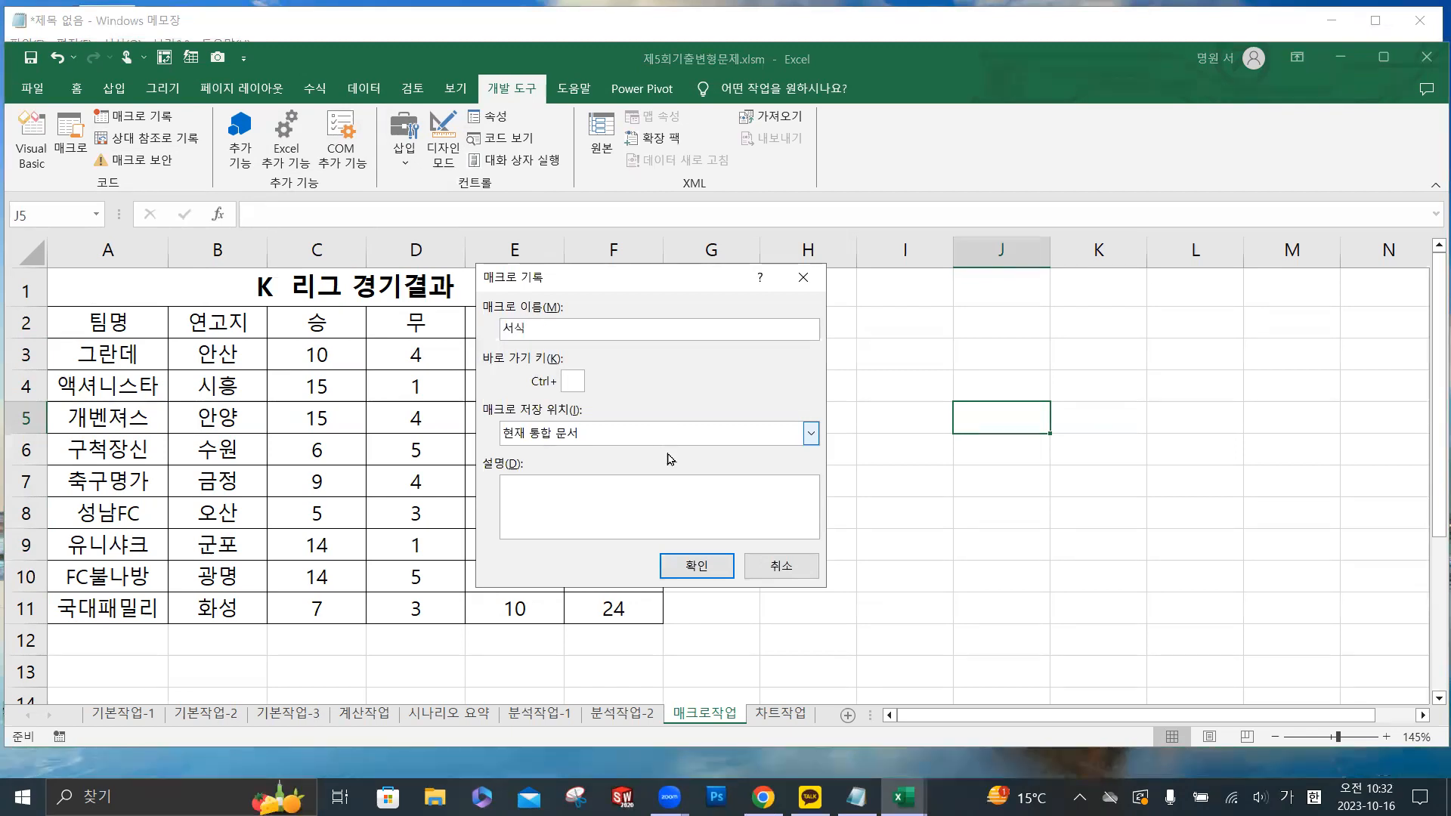
{"action": "left_click", "coordinate": [717, 572]}
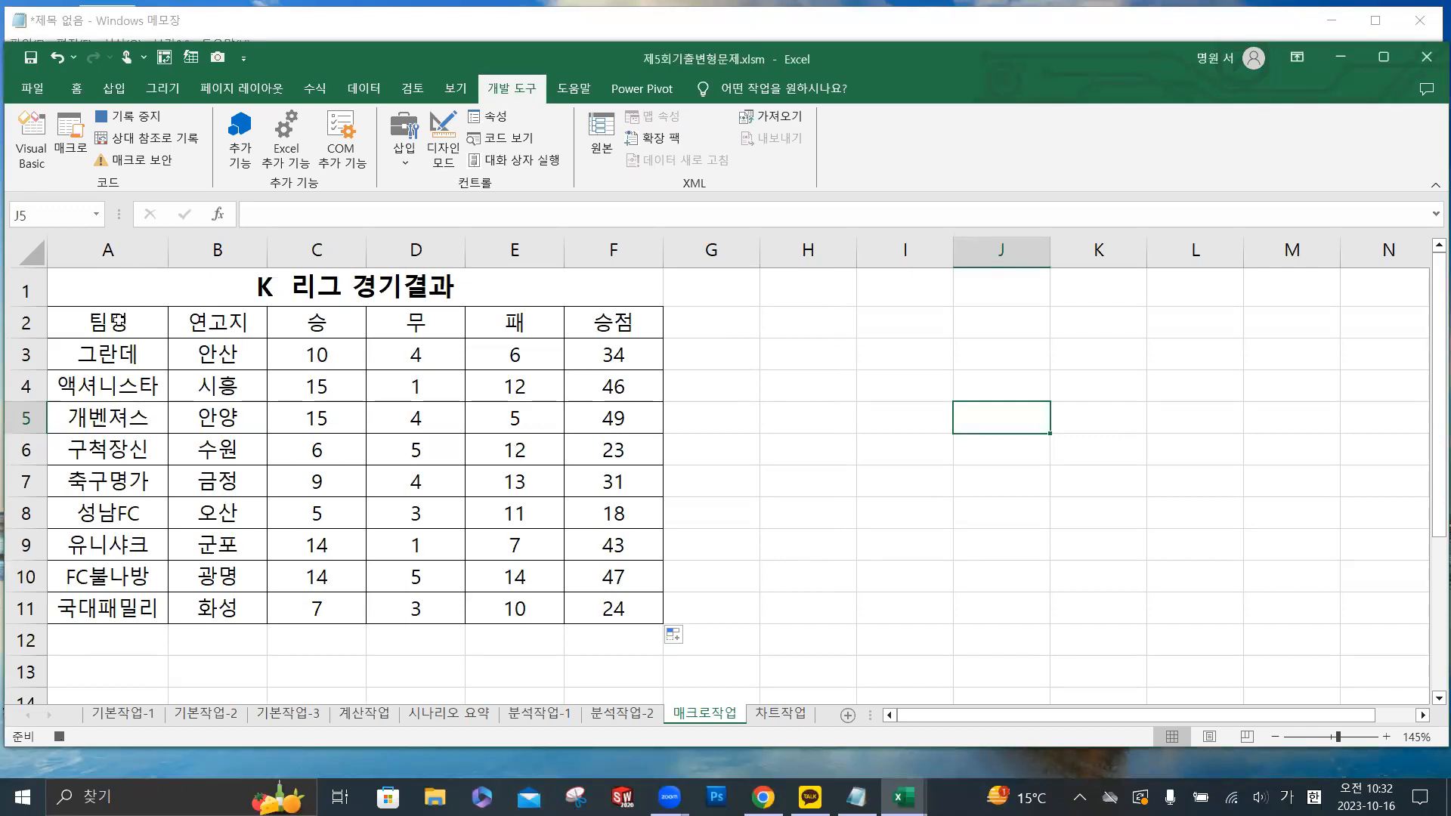
- Set the font color of the header cells A2:F2 to the standard color blue
{"action": "left_click", "coordinate": [136, 322]}
{"action": "left_click_drag", "start_coordinate": [136, 322], "coordinate": [611, 323]}
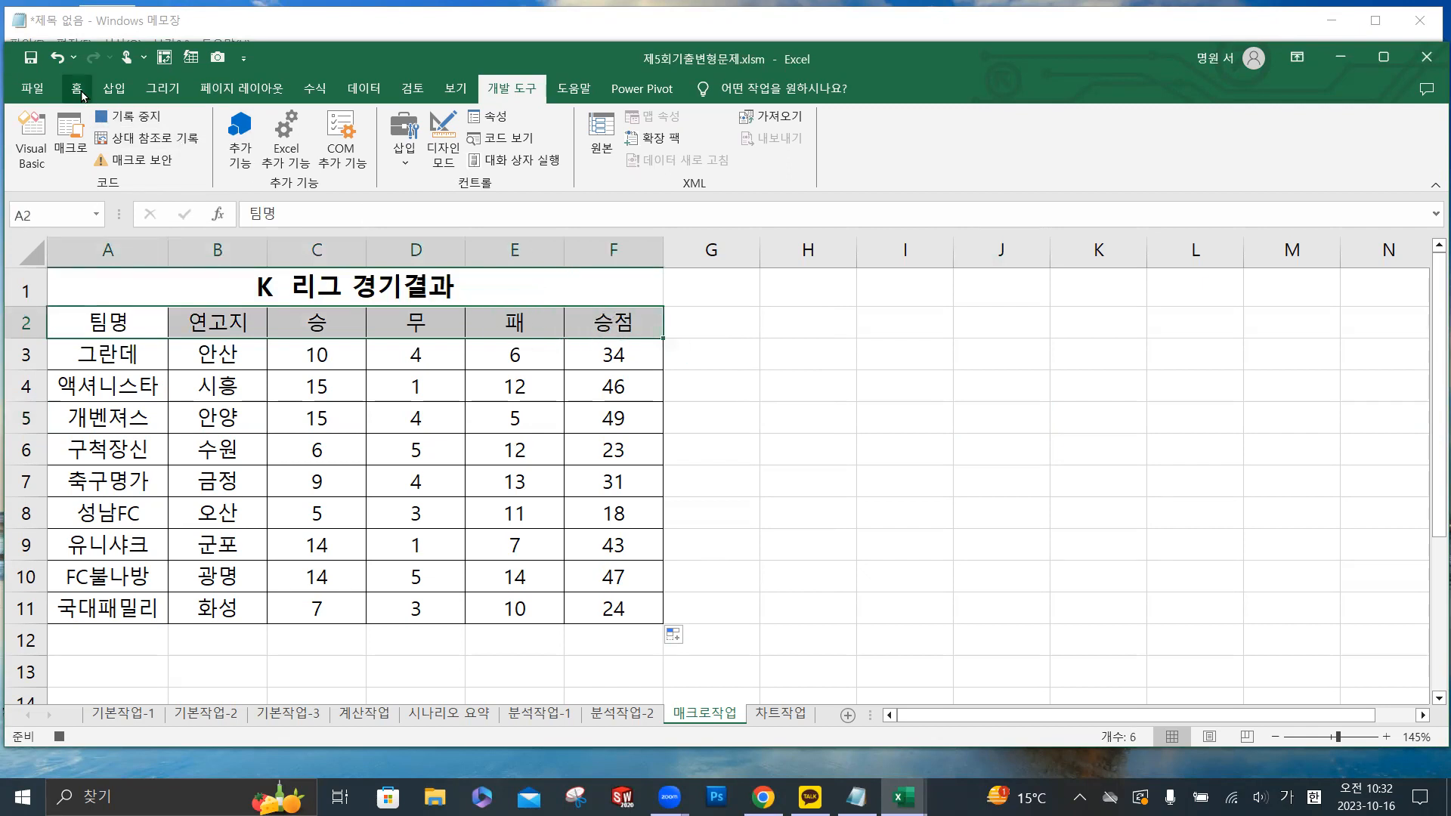
{"action": "left_click", "coordinate": [78, 90]}
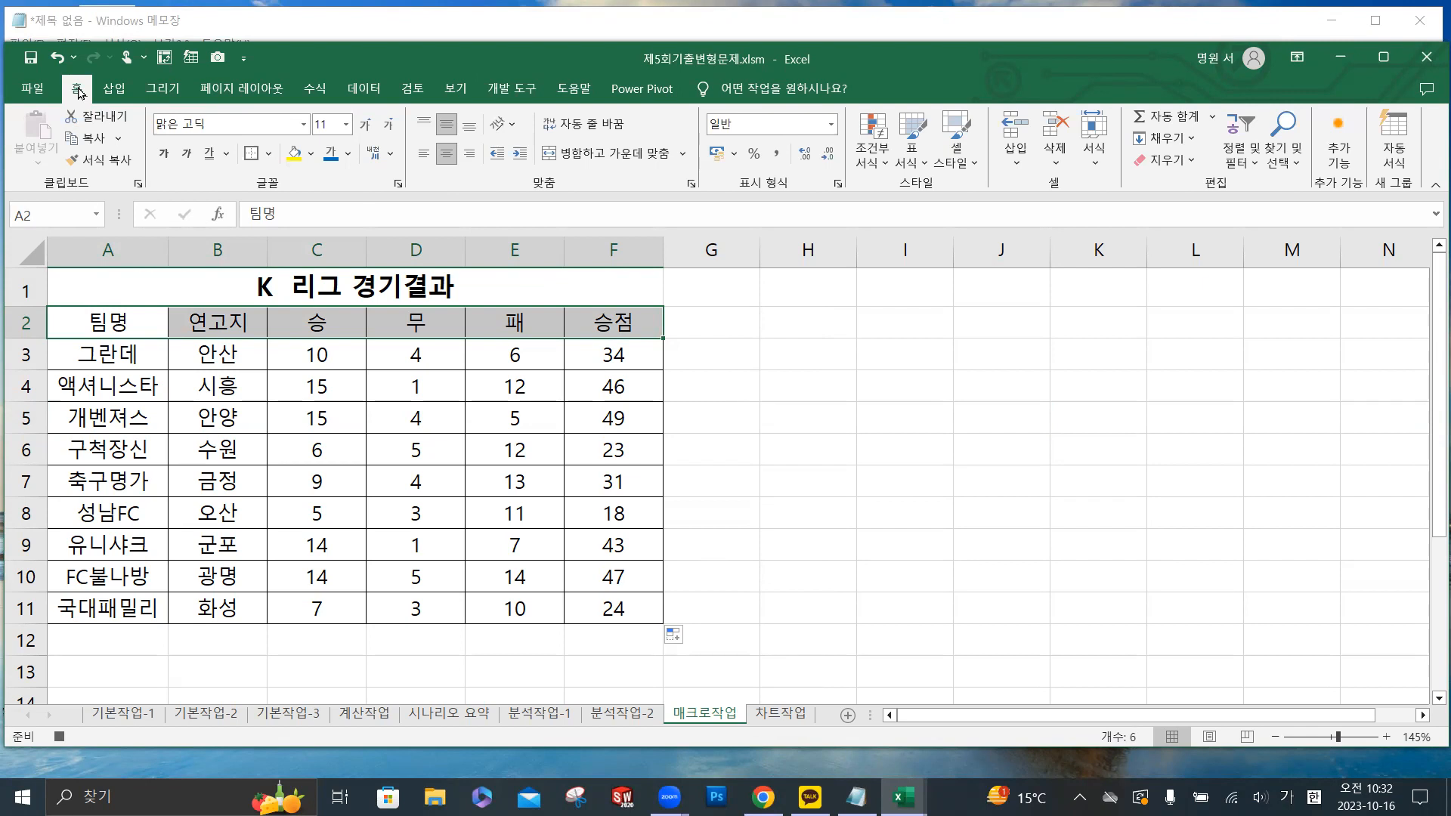
{"action": "left_click", "coordinate": [349, 155]}
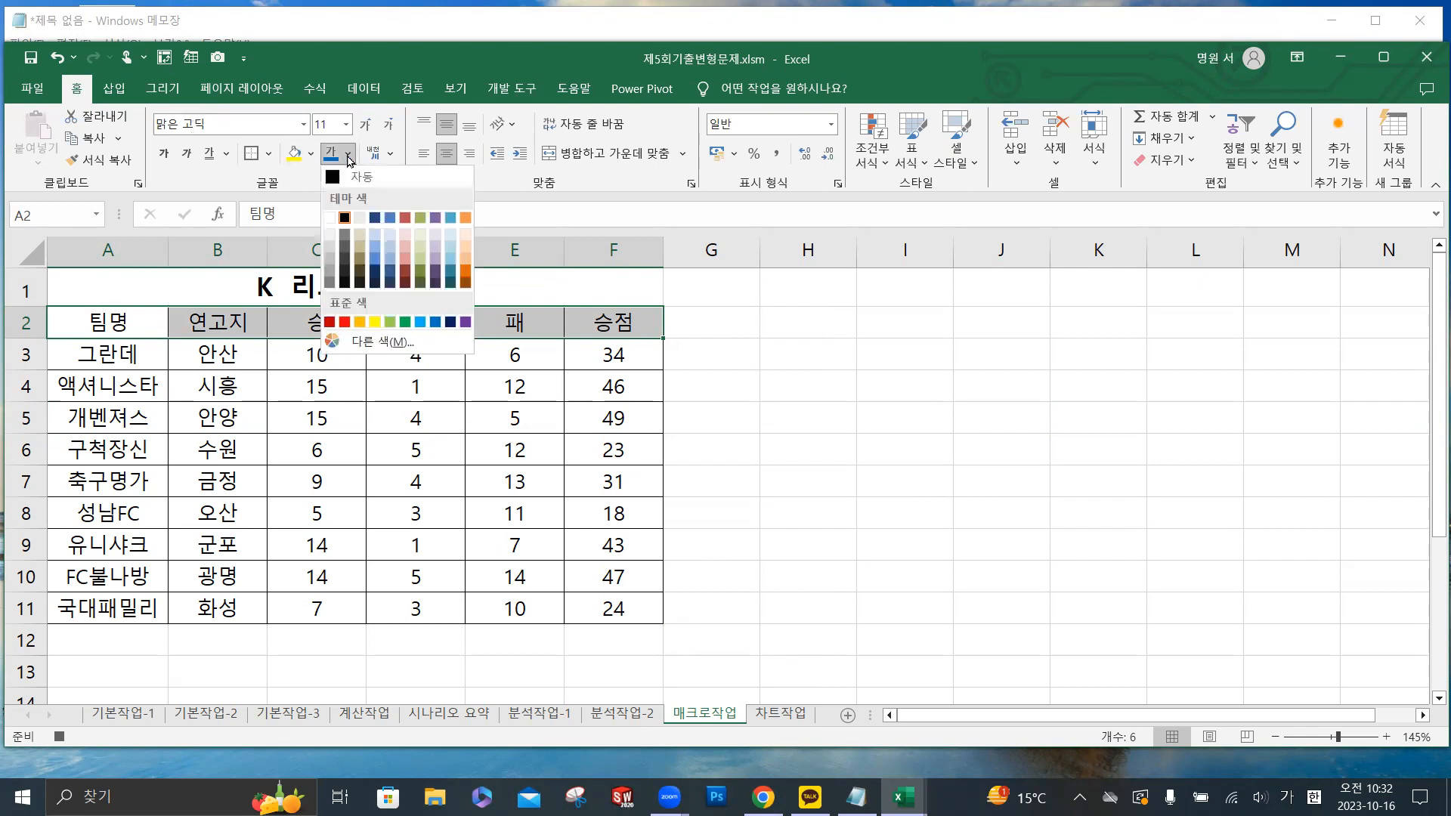
{"action": "left_click", "coordinate": [437, 326]}
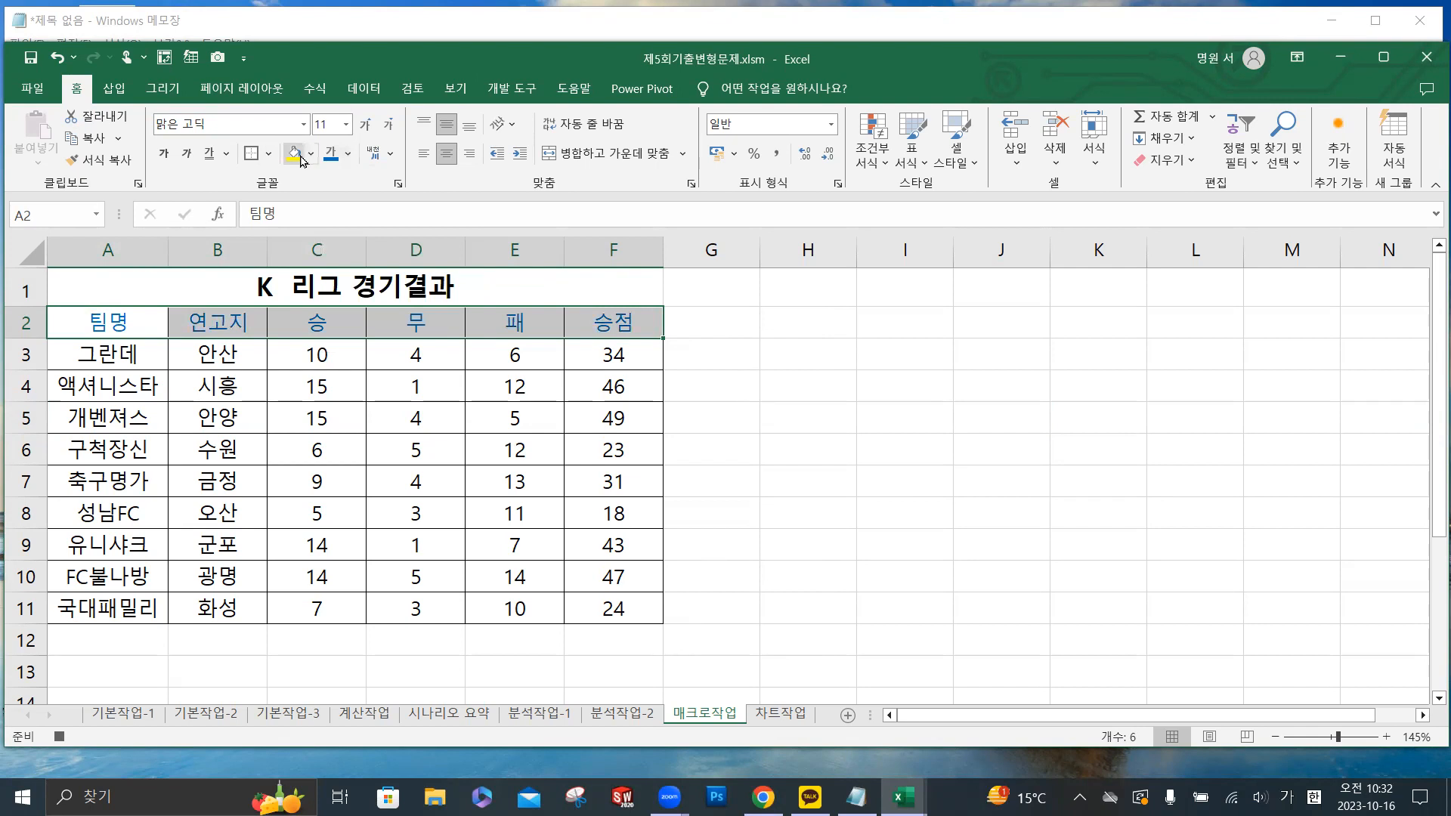
- Fill the header cells A2:F2 with the standard color yellow (노랑) and stop recording the 서식 macro
{"action": "key", "text": "ctrl"}
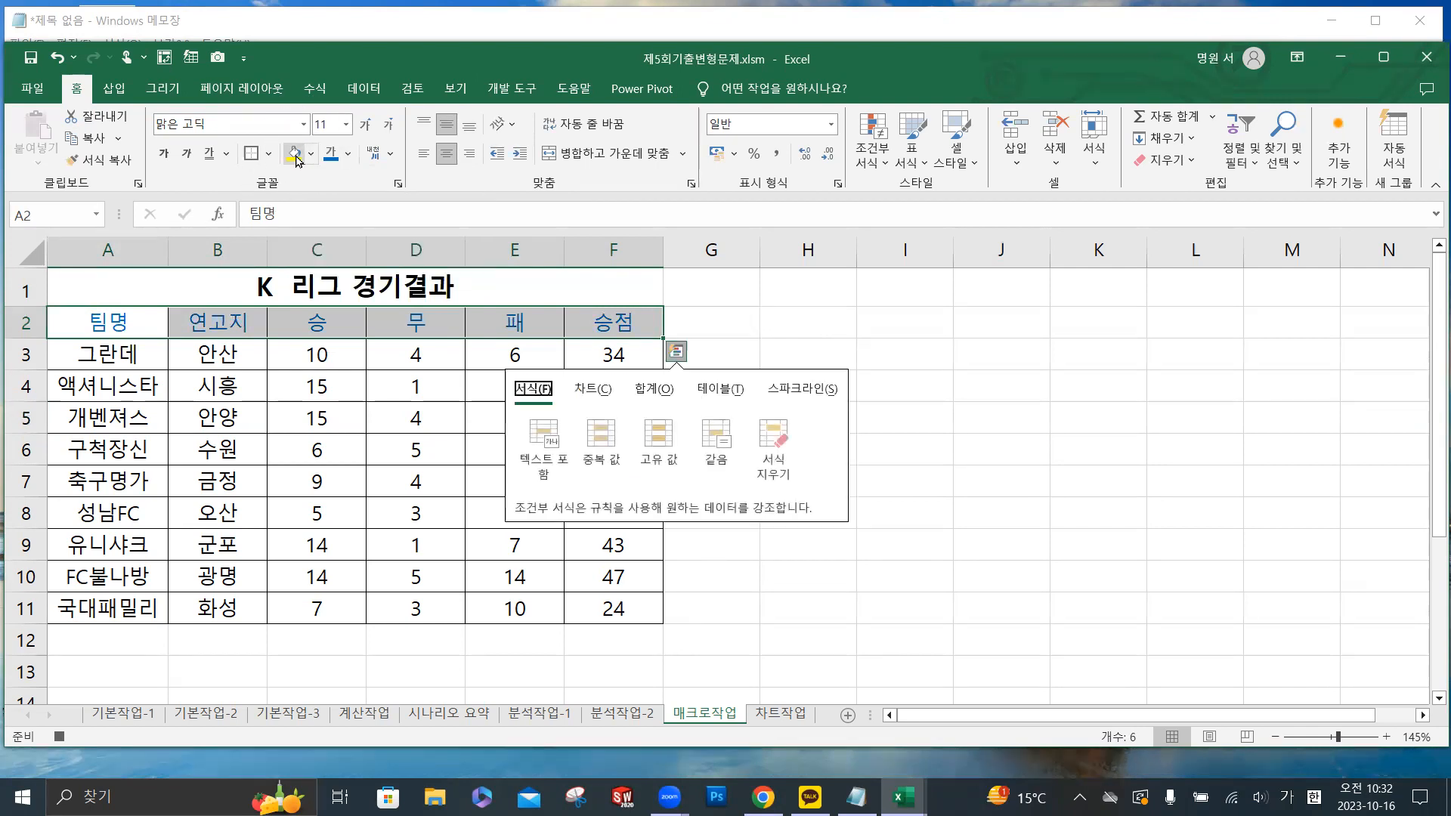
{"action": "left_click", "coordinate": [310, 154]}
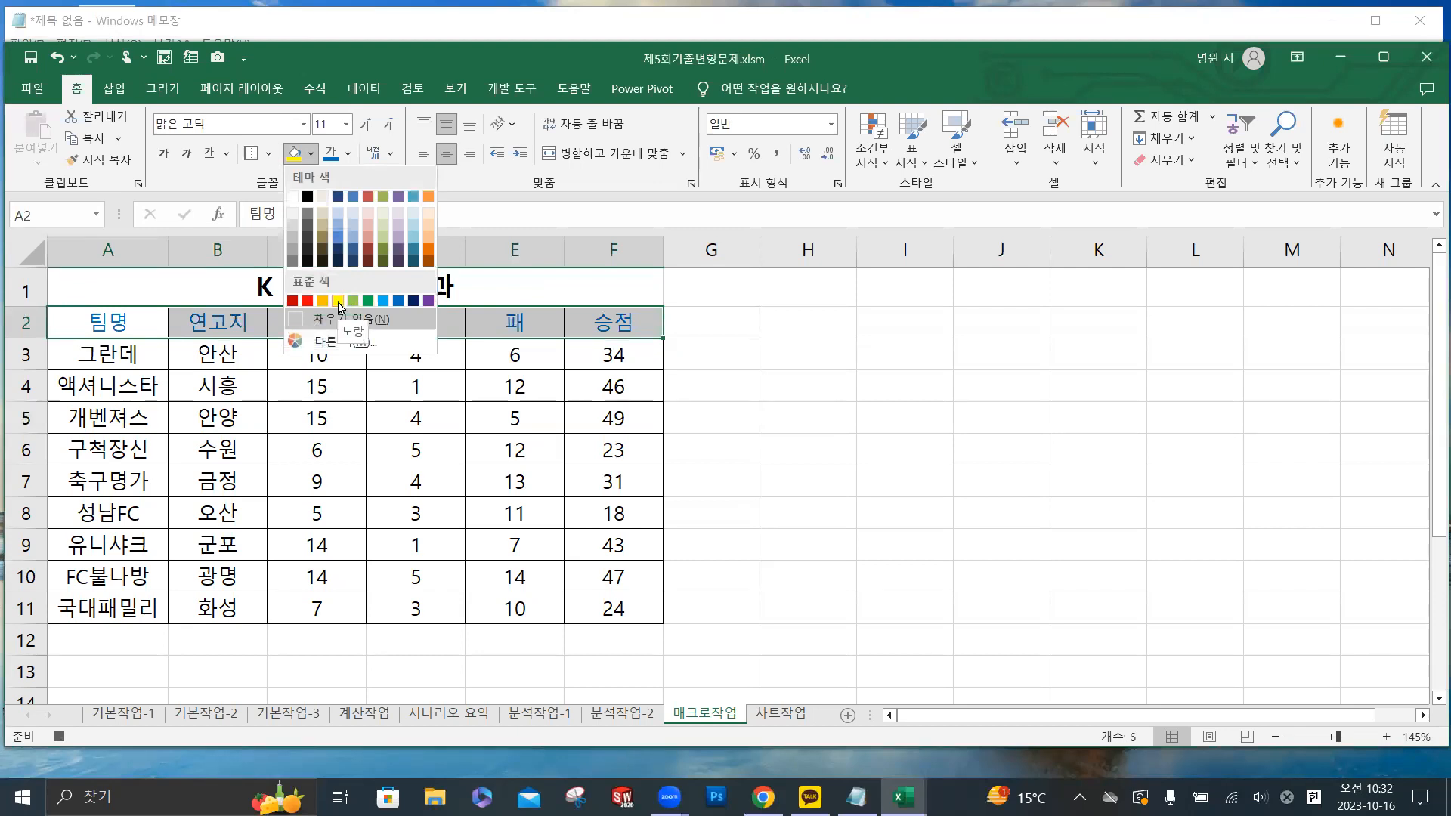
{"action": "left_click", "coordinate": [339, 303]}
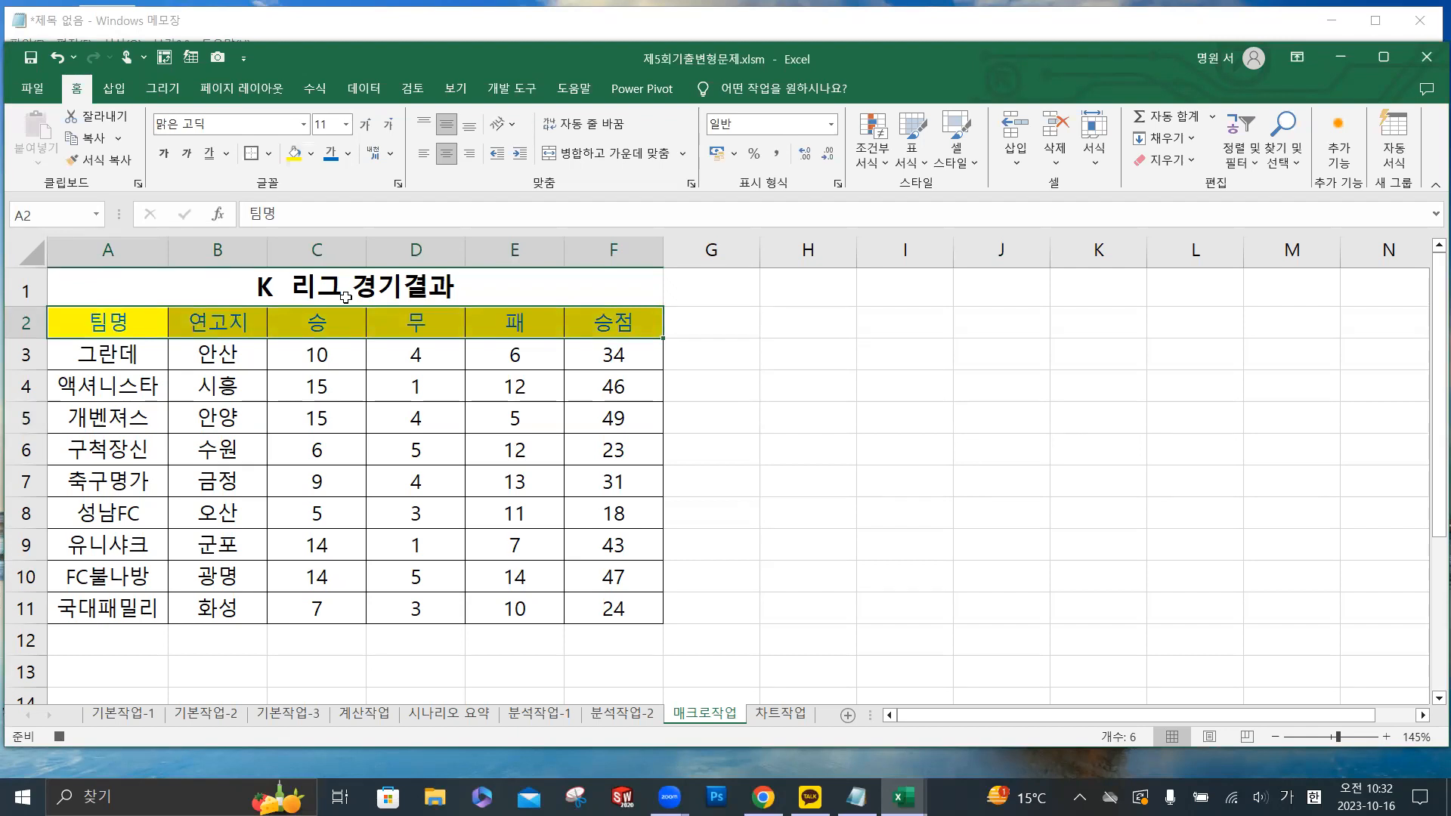
{"action": "left_click", "coordinate": [512, 88]}
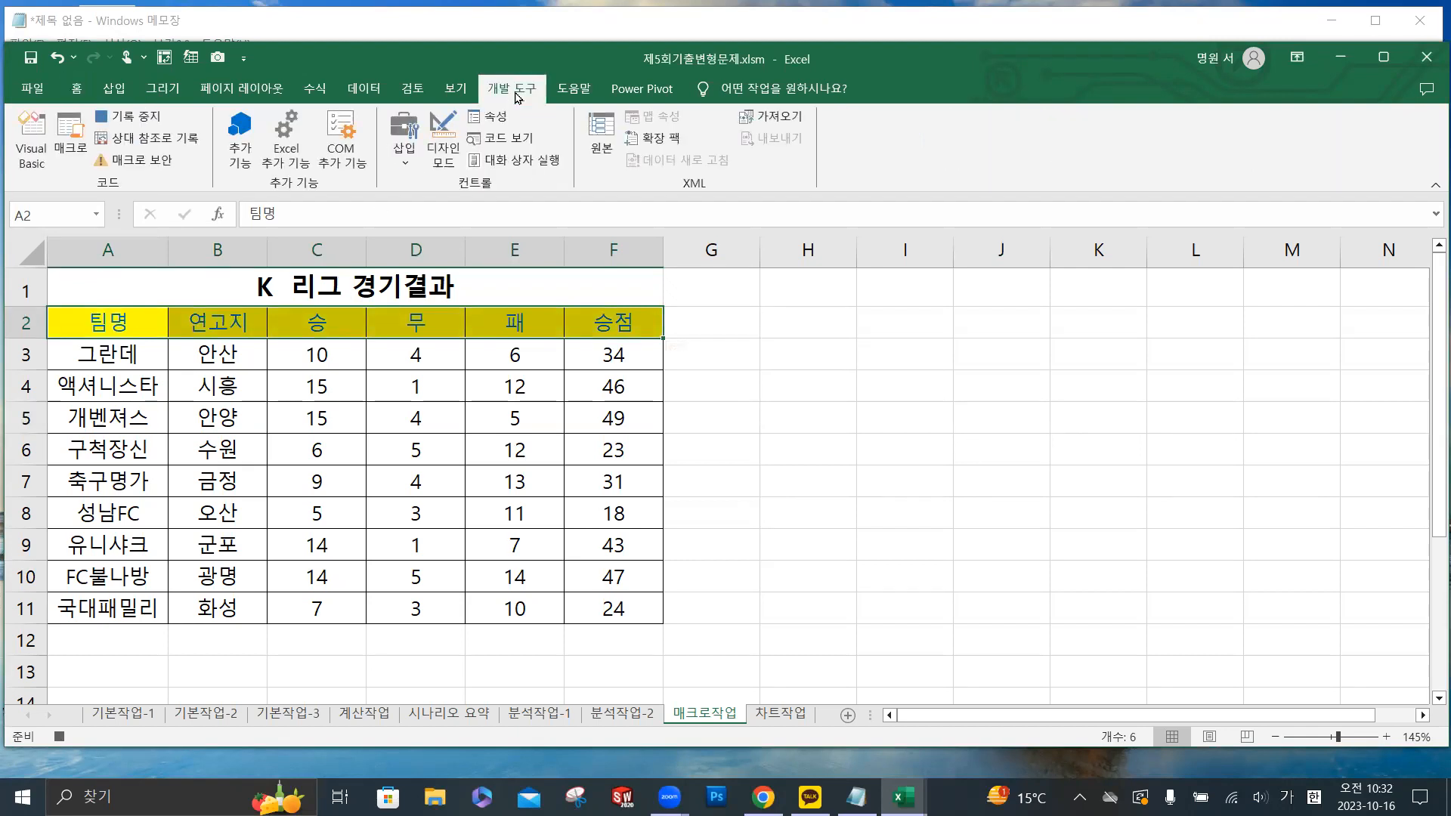
{"action": "left_click", "coordinate": [144, 119]}
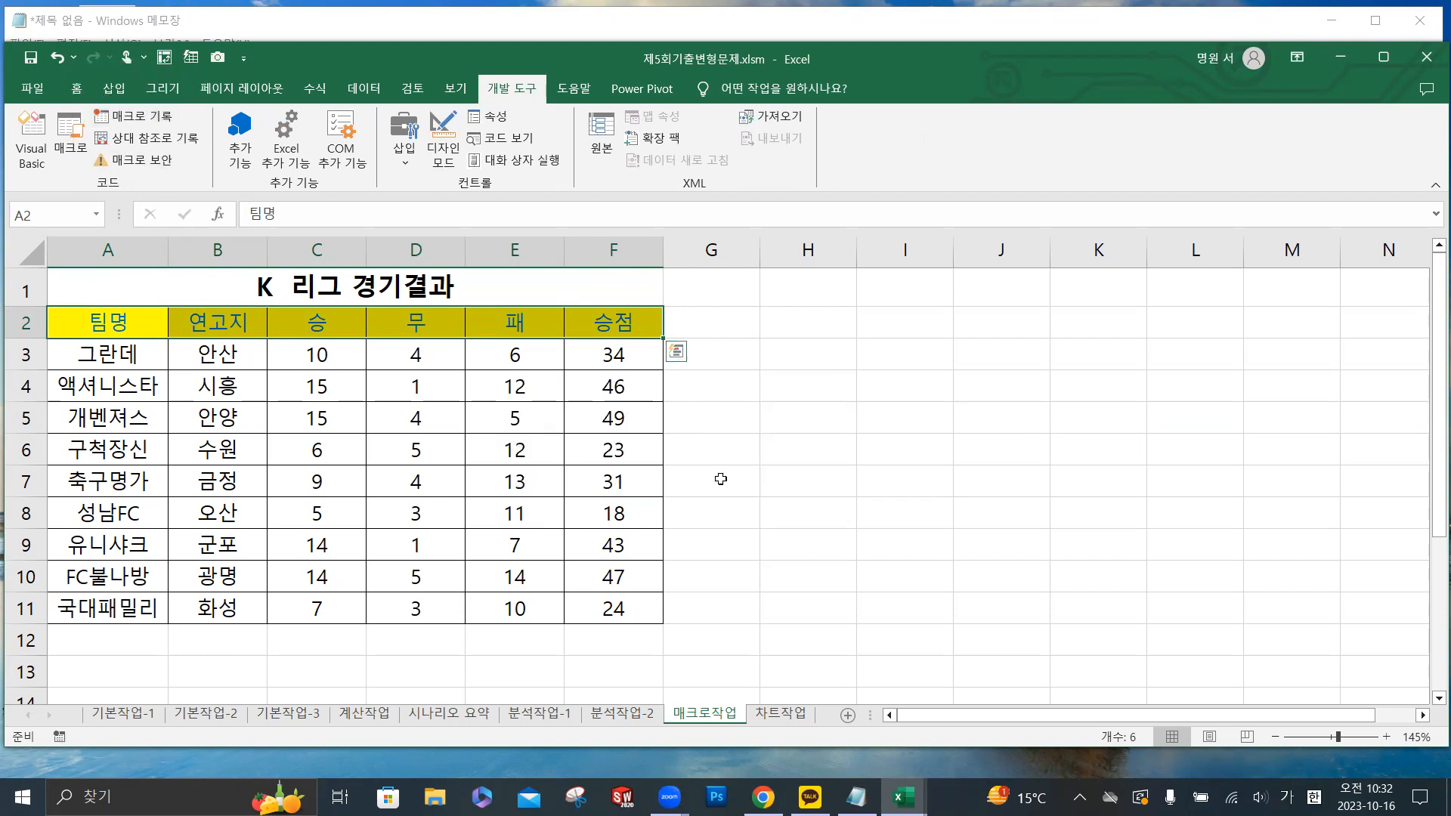
{"action": "left_click", "coordinate": [846, 386]}
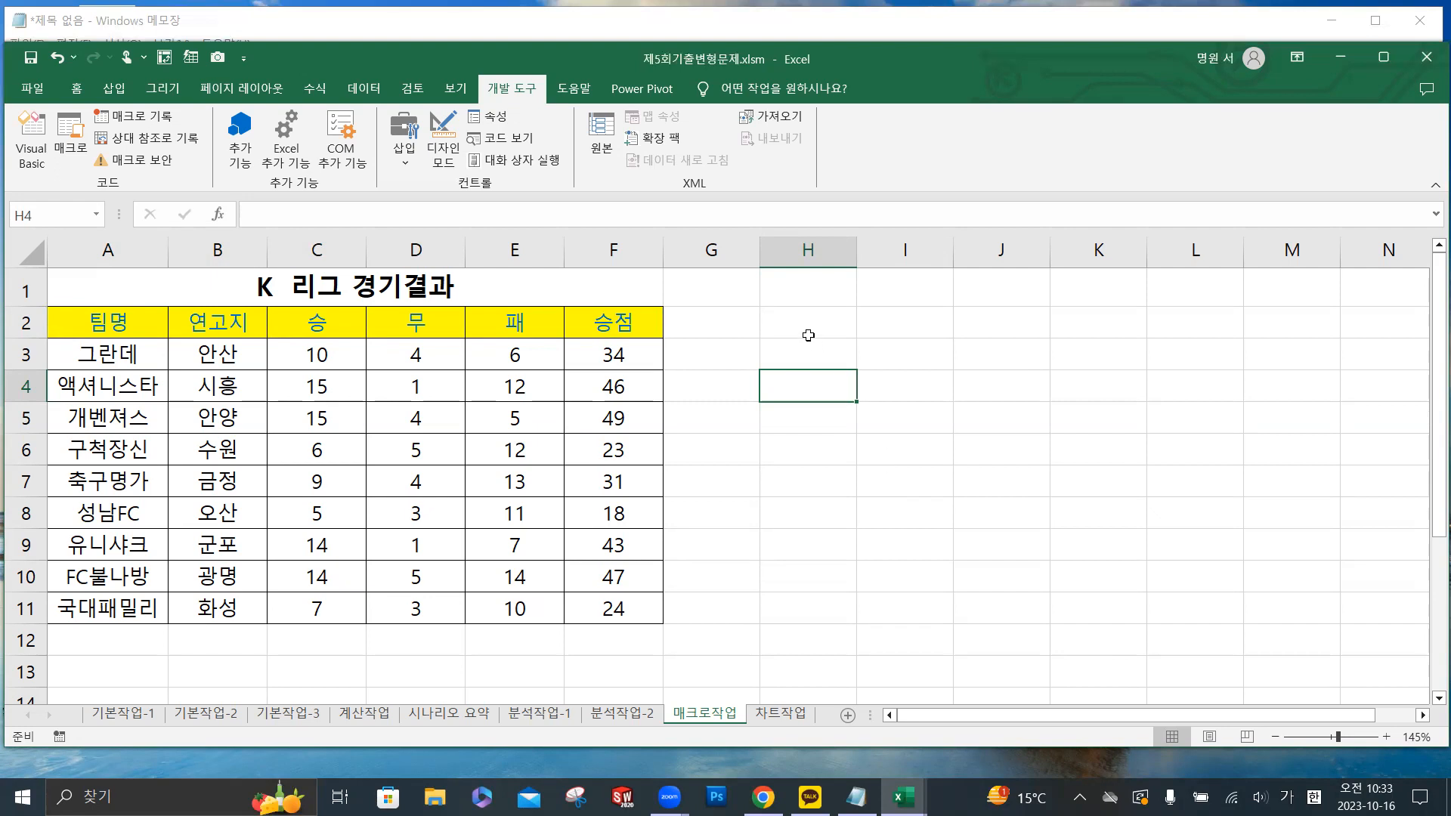
- Draw a form-control button (단추) covering the range H3:I5
{"action": "left_click", "coordinate": [808, 360]}
{"action": "left_click_drag", "start_coordinate": [808, 360], "coordinate": [890, 416]}
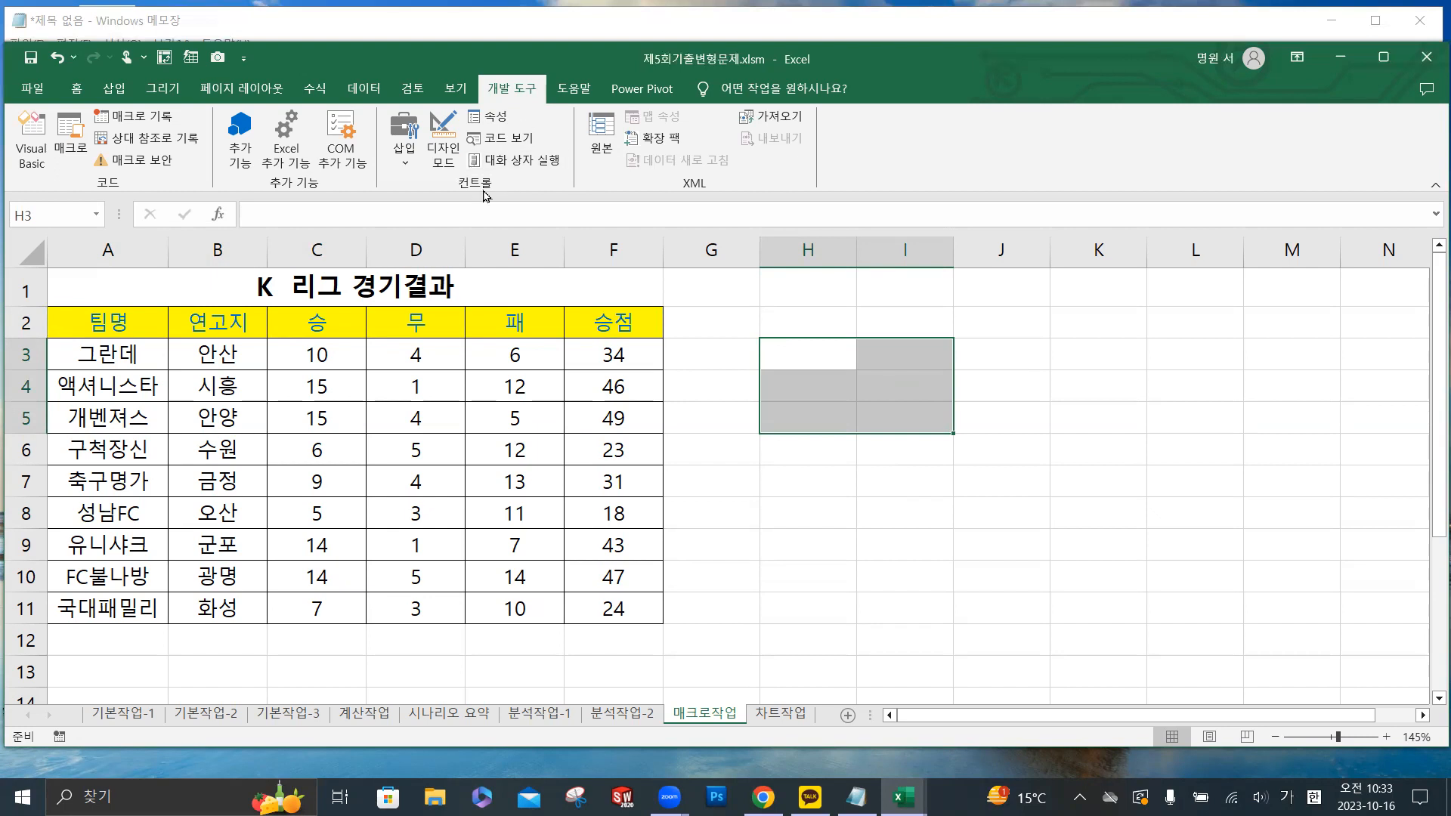
{"action": "left_click", "coordinate": [412, 170]}
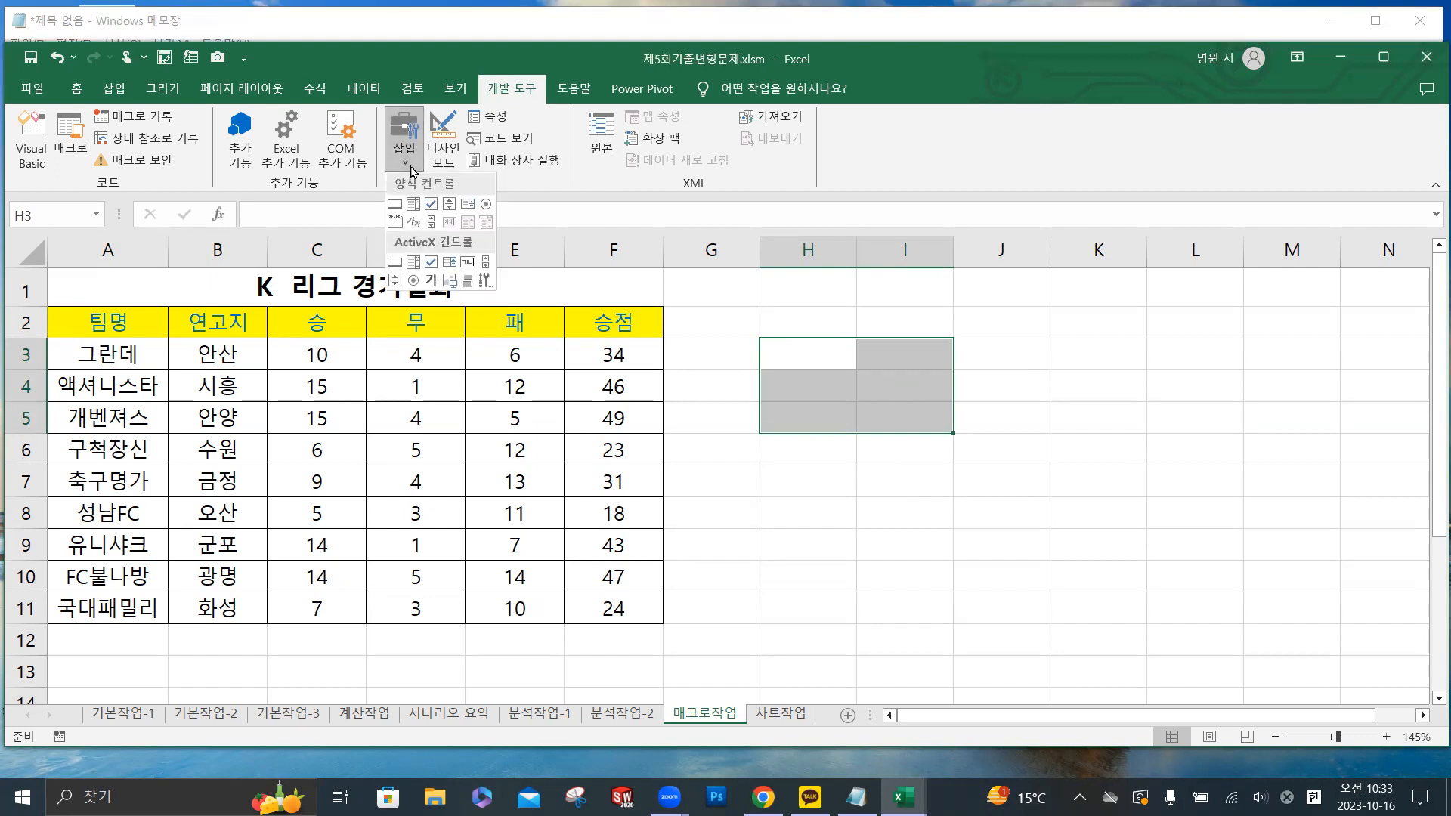
{"action": "left_click", "coordinate": [394, 204]}
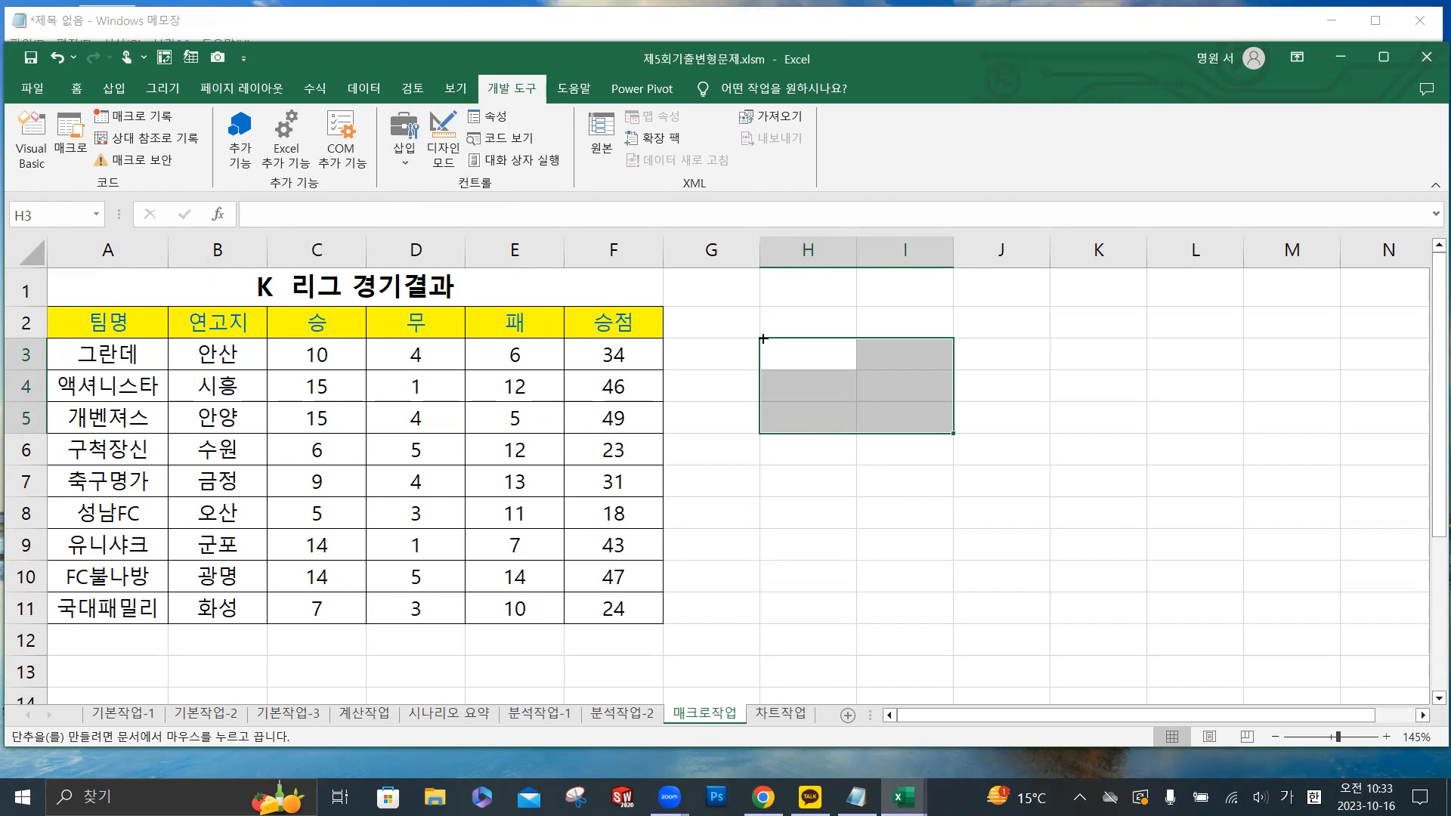
{"action": "left_click_drag", "start_coordinate": [764, 339], "coordinate": [945, 433]}
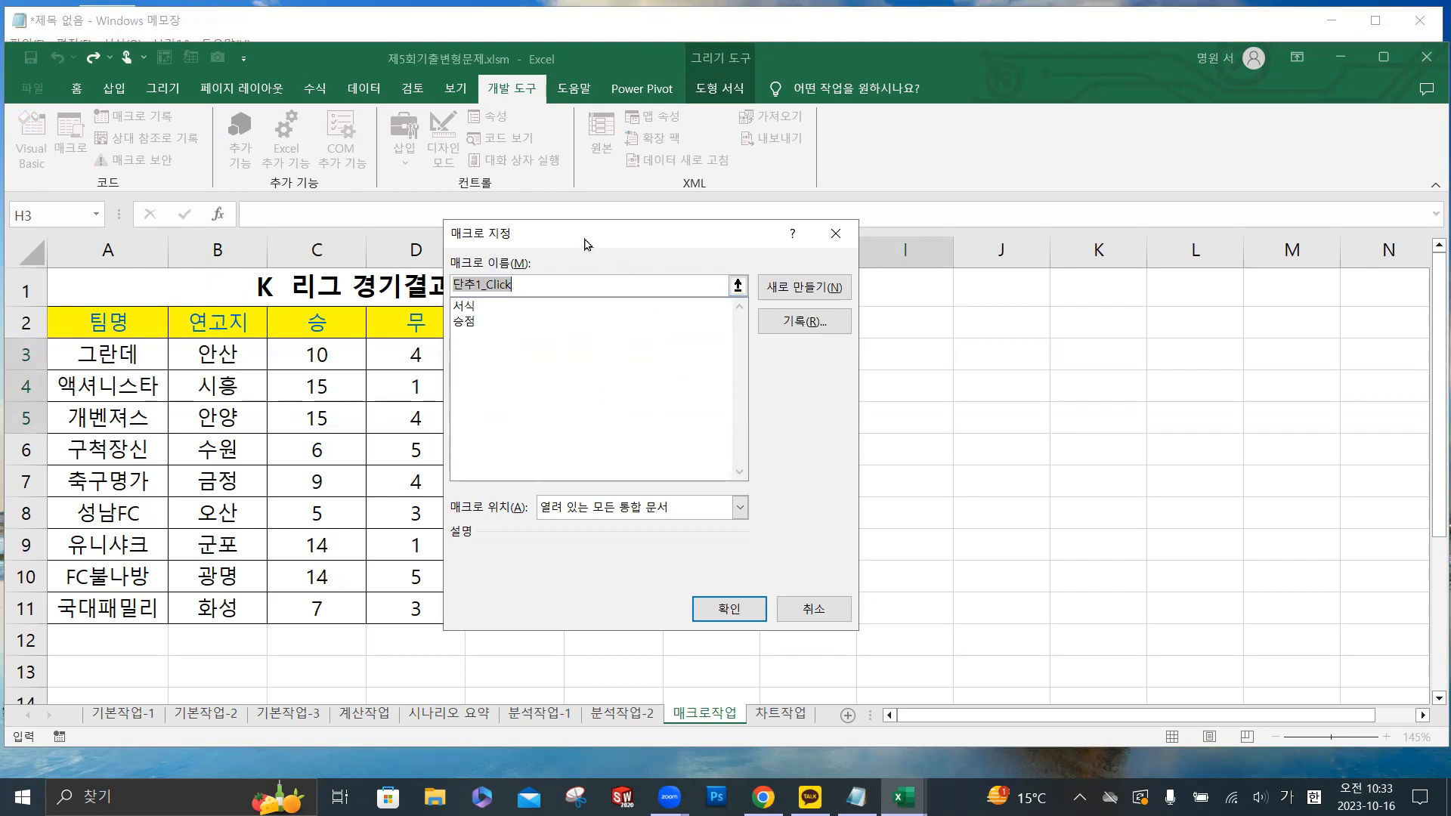
- Assign the 승점 macro to the new button
{"action": "left_click_drag", "start_coordinate": [585, 240], "coordinate": [697, 220]}
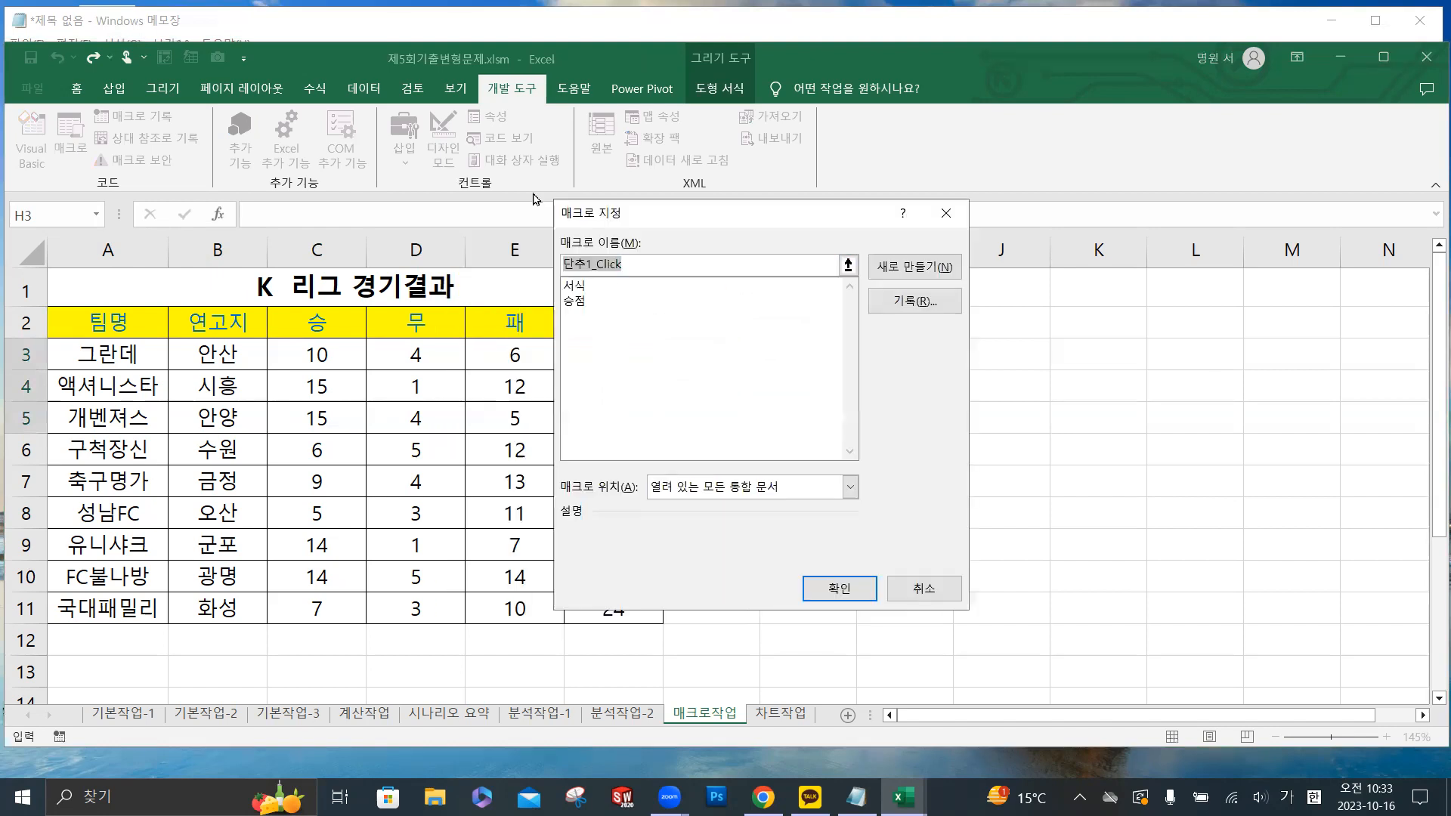
{"action": "left_click", "coordinate": [584, 302]}
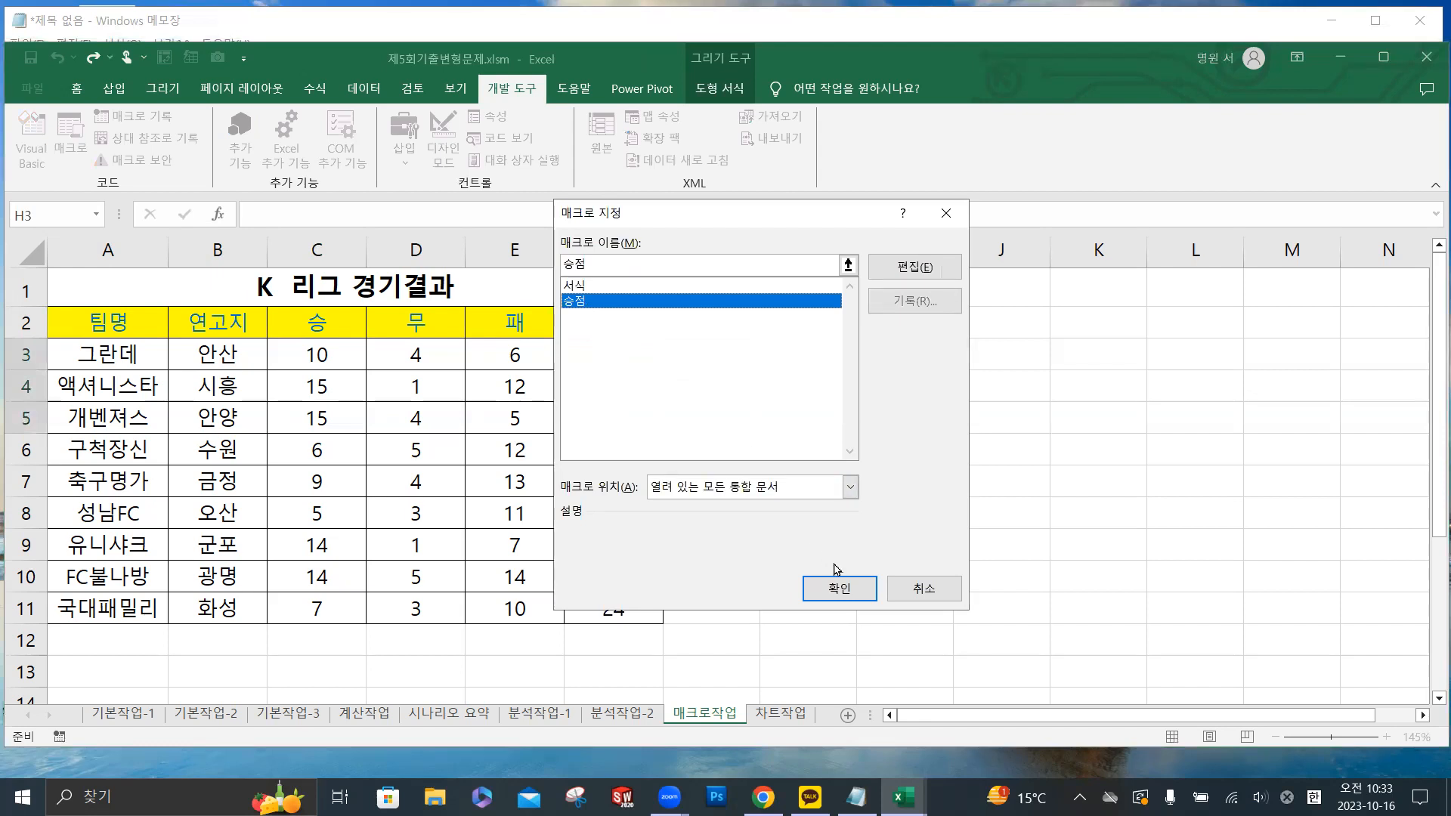
{"action": "left_click", "coordinate": [839, 588]}
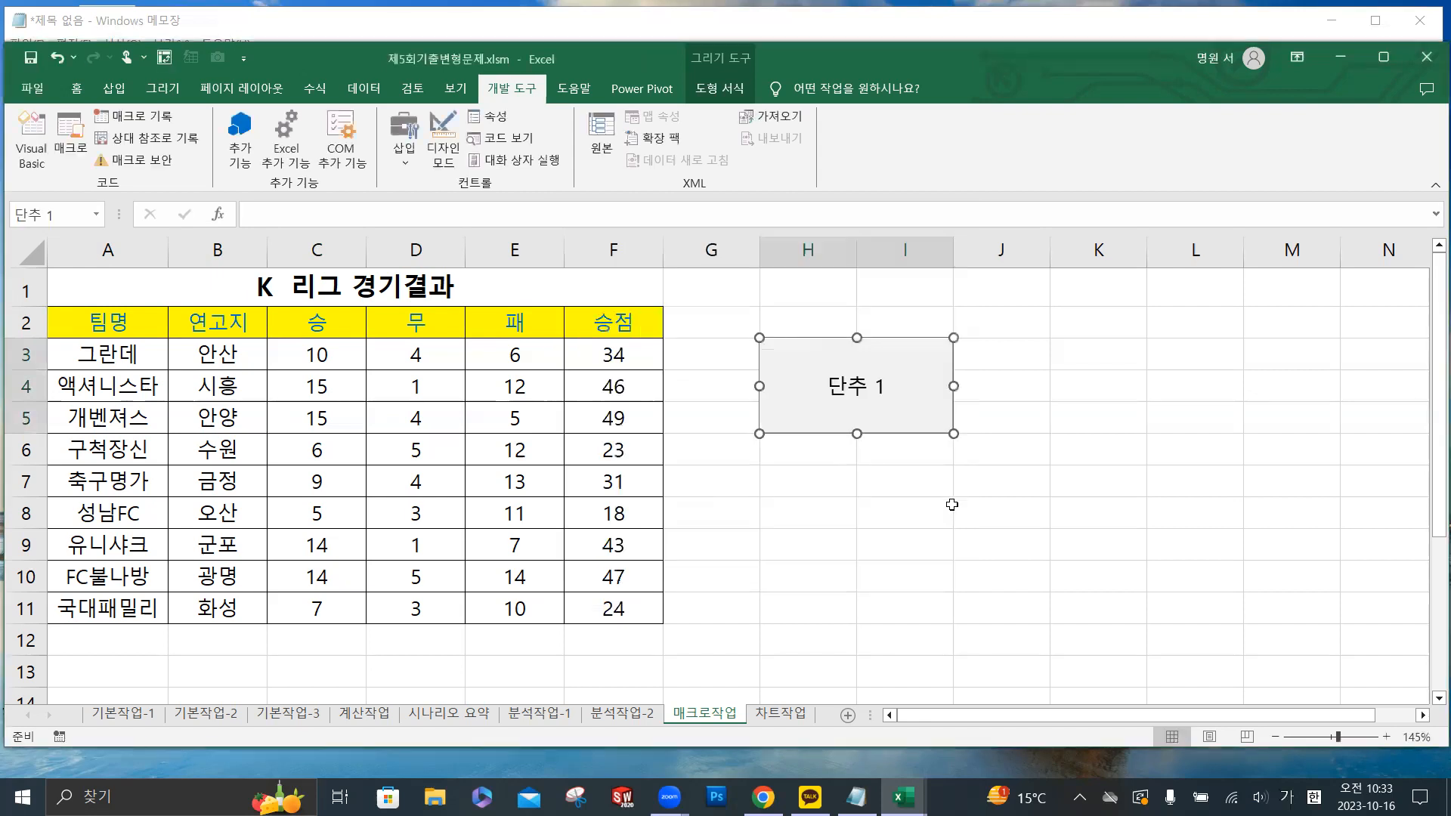
- Replace the button's label text with 승점 and deselect the button
{"action": "left_click", "coordinate": [844, 386]}
{"action": "left_click_drag", "start_coordinate": [827, 386], "coordinate": [894, 384]}
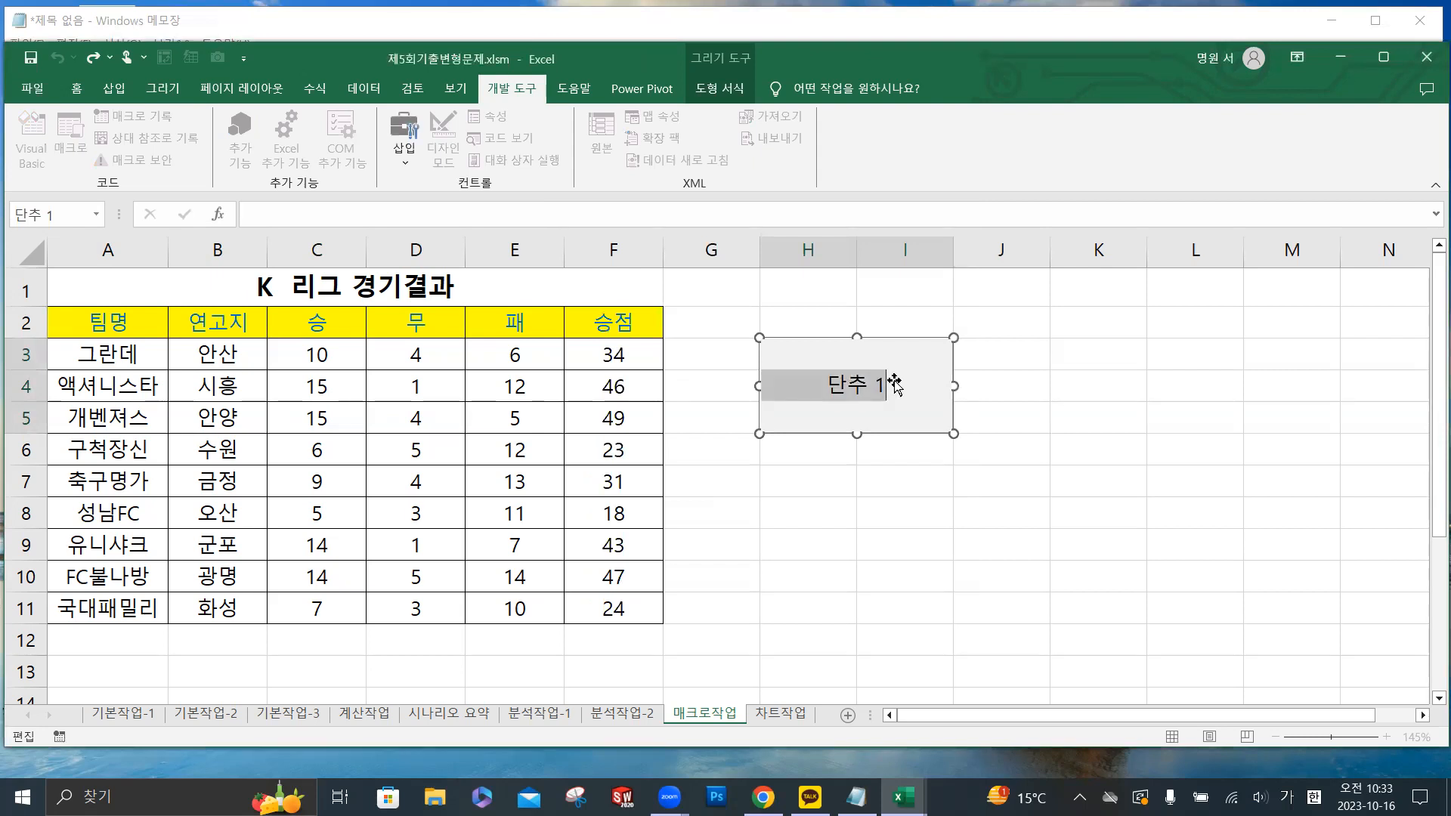
{"action": "type", "text": "승점"}
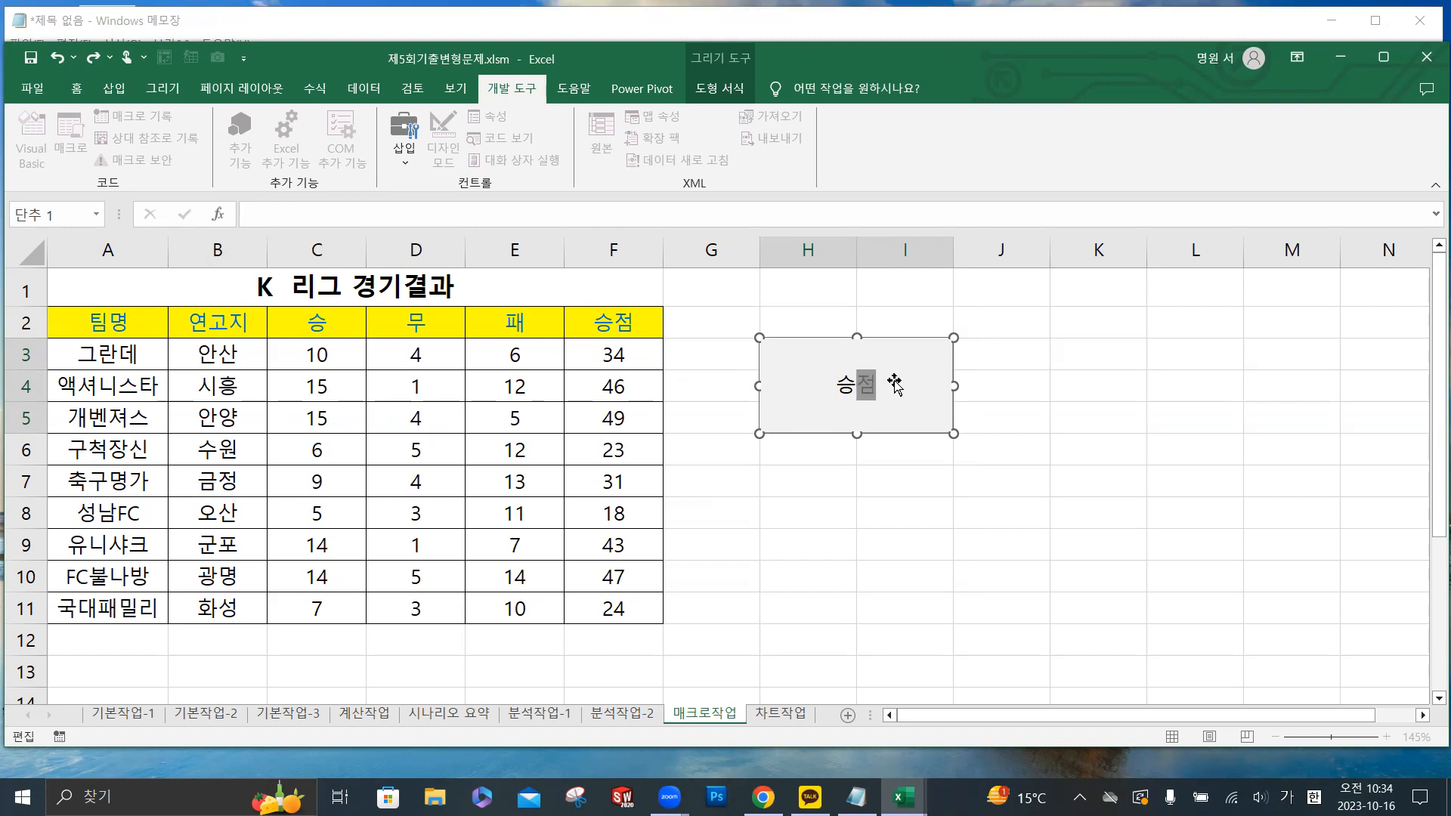
{"action": "left_click", "coordinate": [115, 89]}
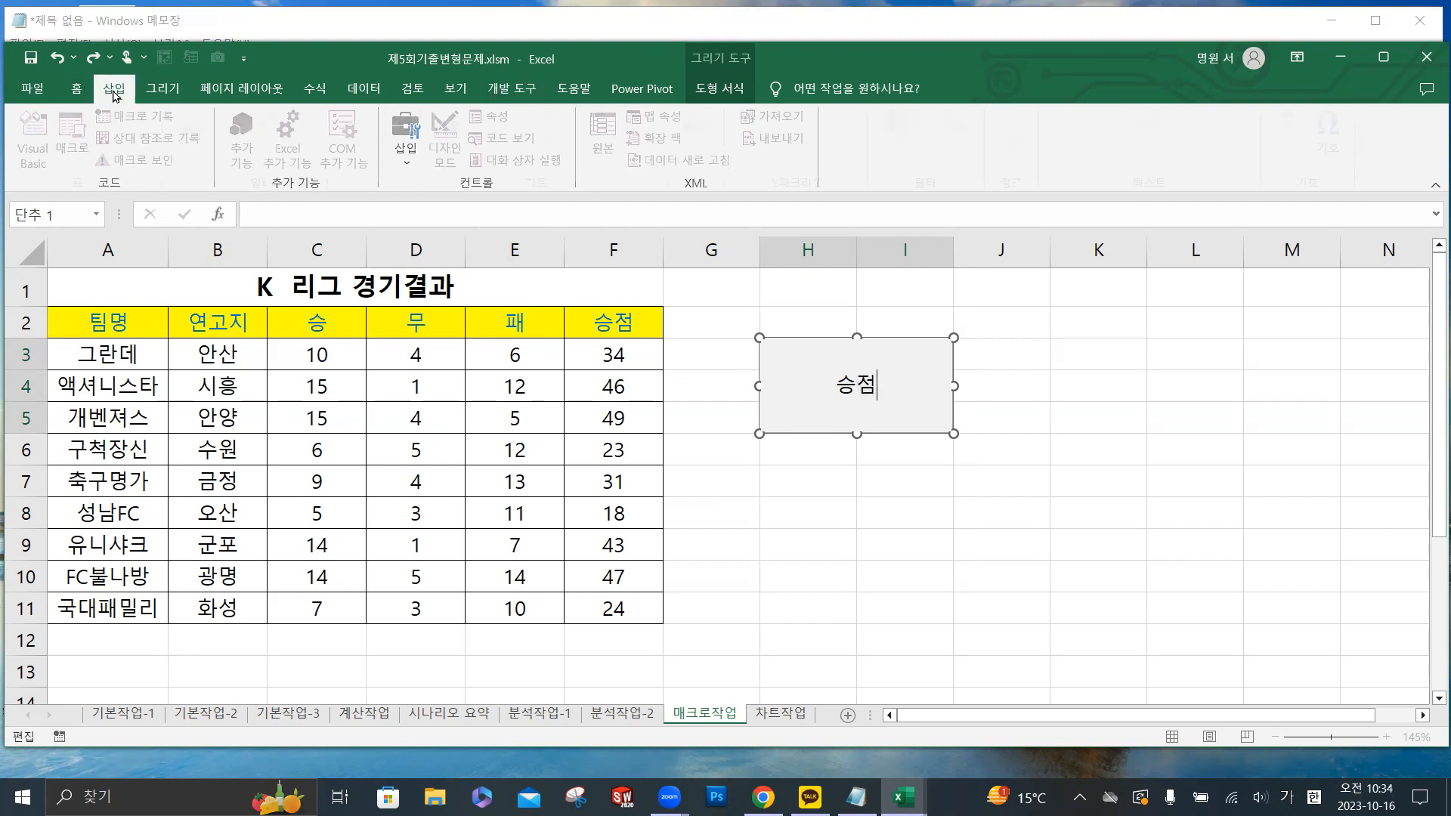
{"action": "left_click", "coordinate": [1016, 540]}
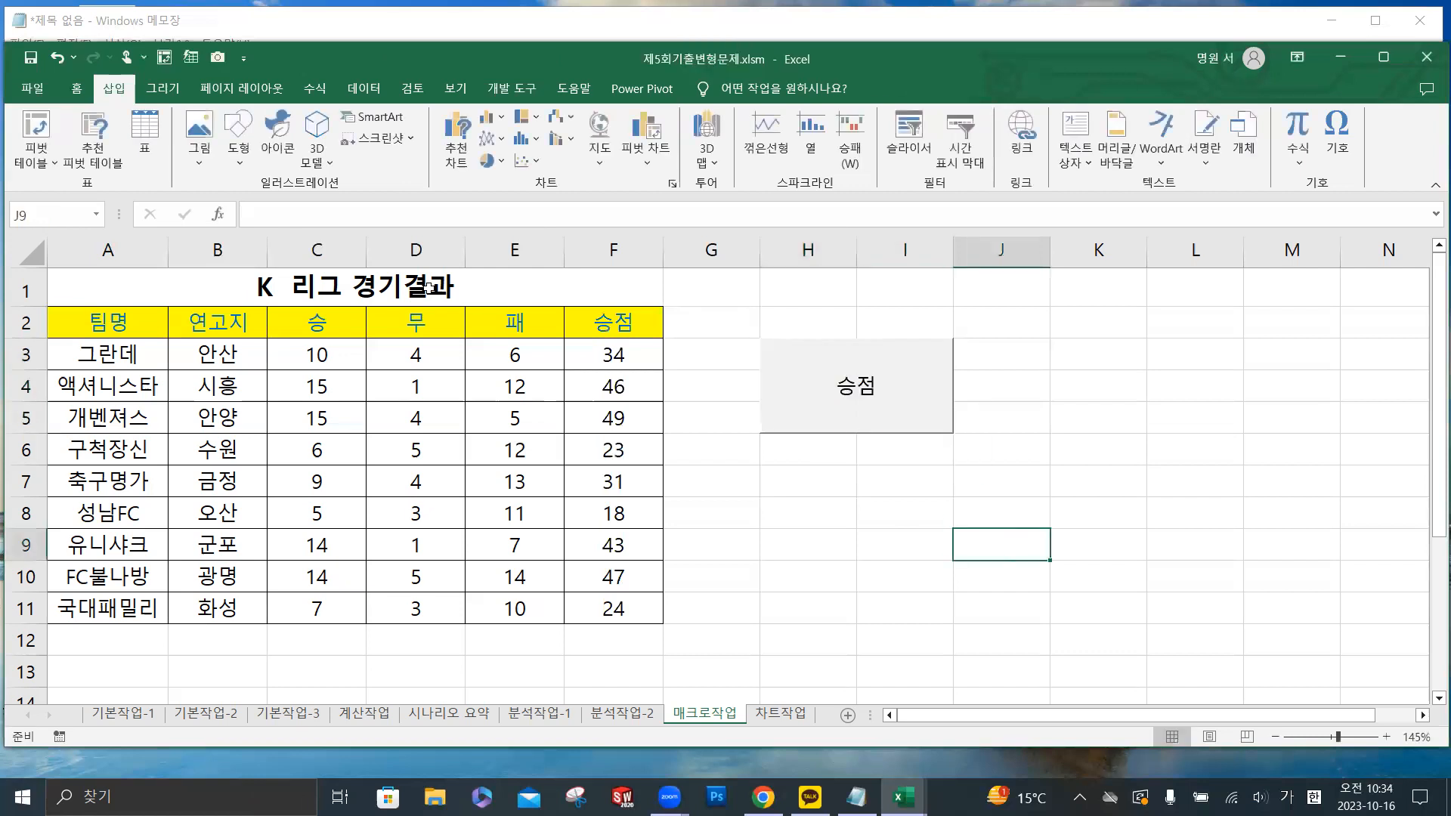
{"action": "left_click", "coordinate": [236, 165]}
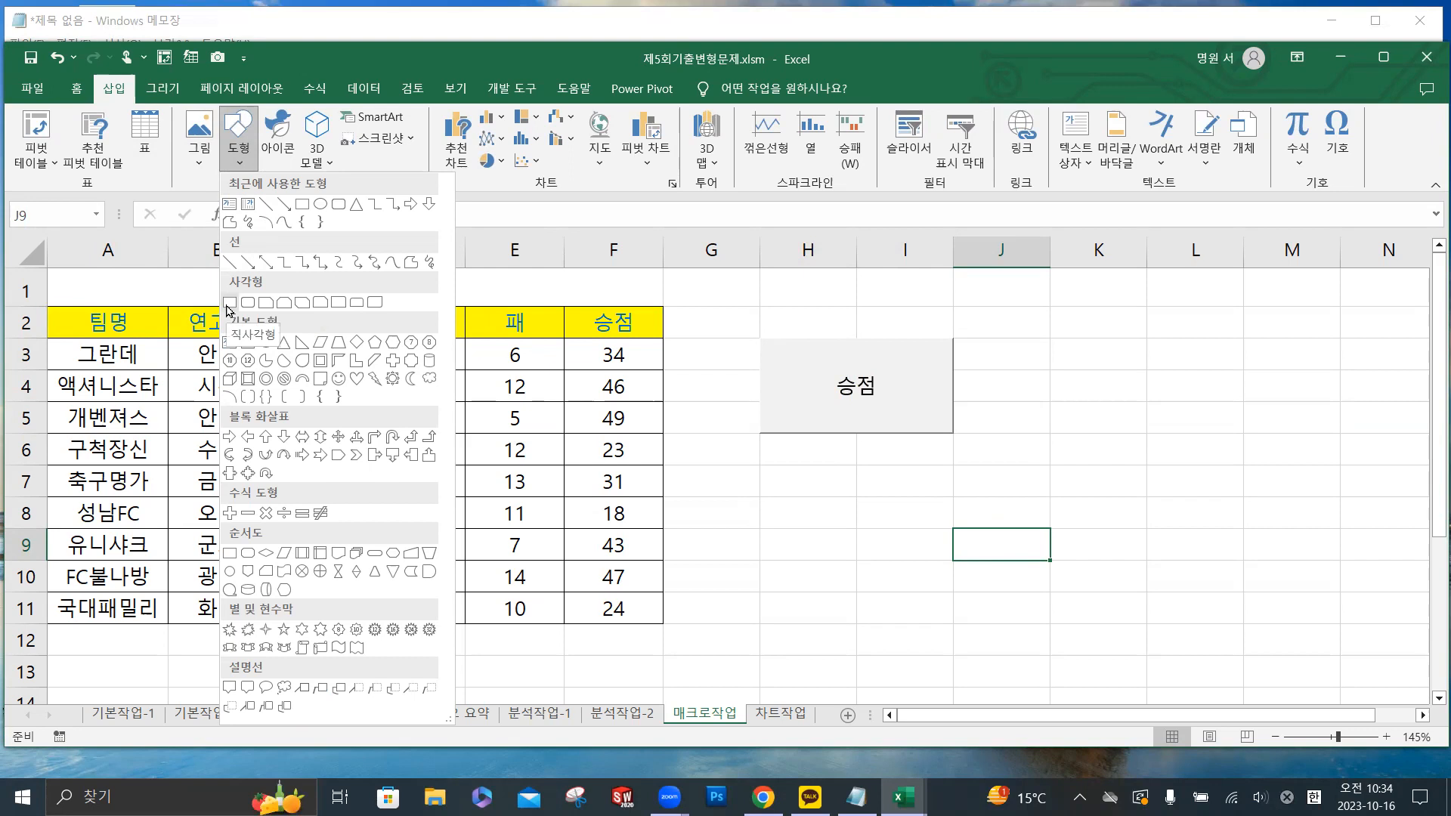
{"action": "left_click", "coordinate": [229, 304]}
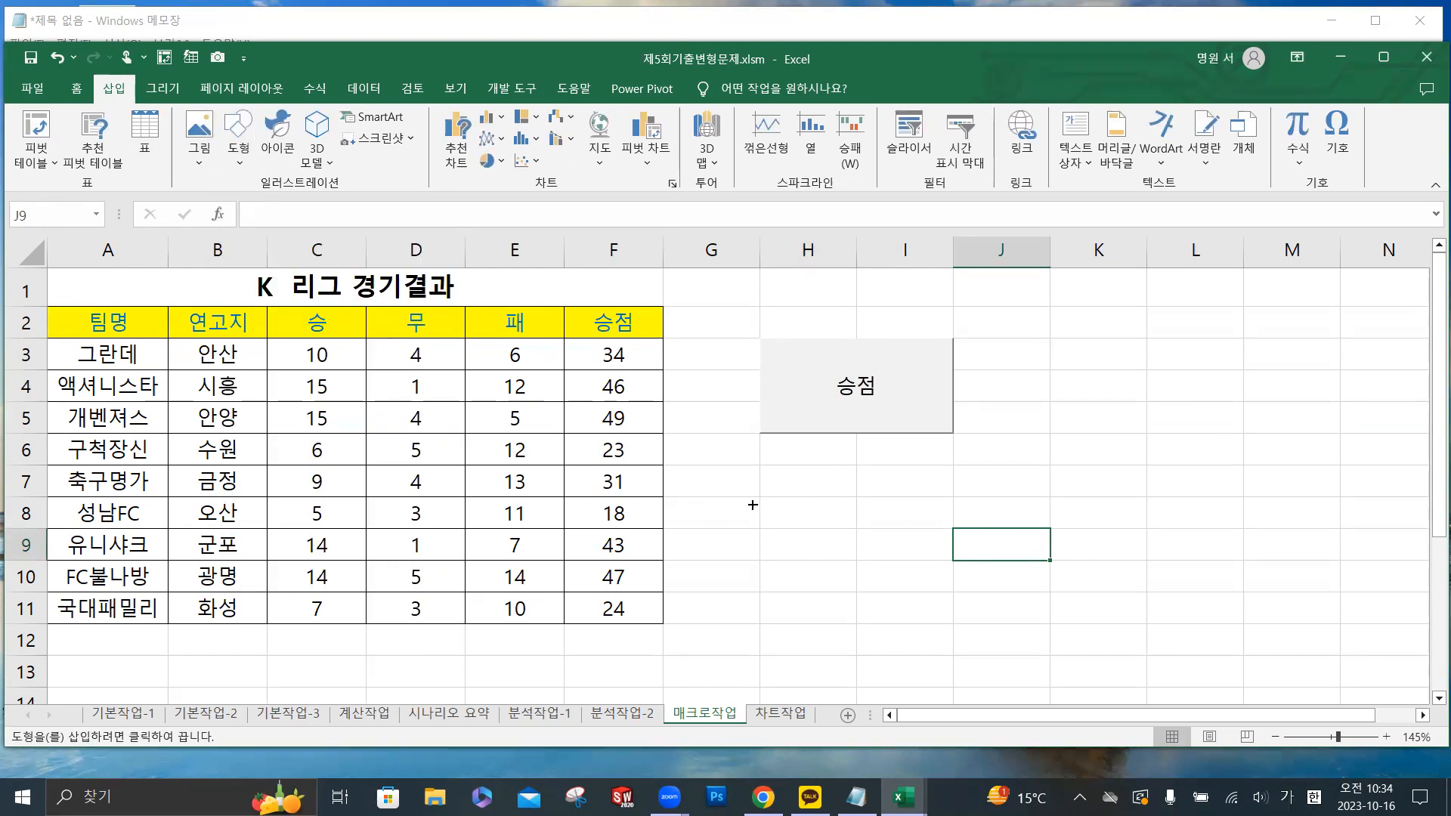
{"action": "key", "text": "Escape"}
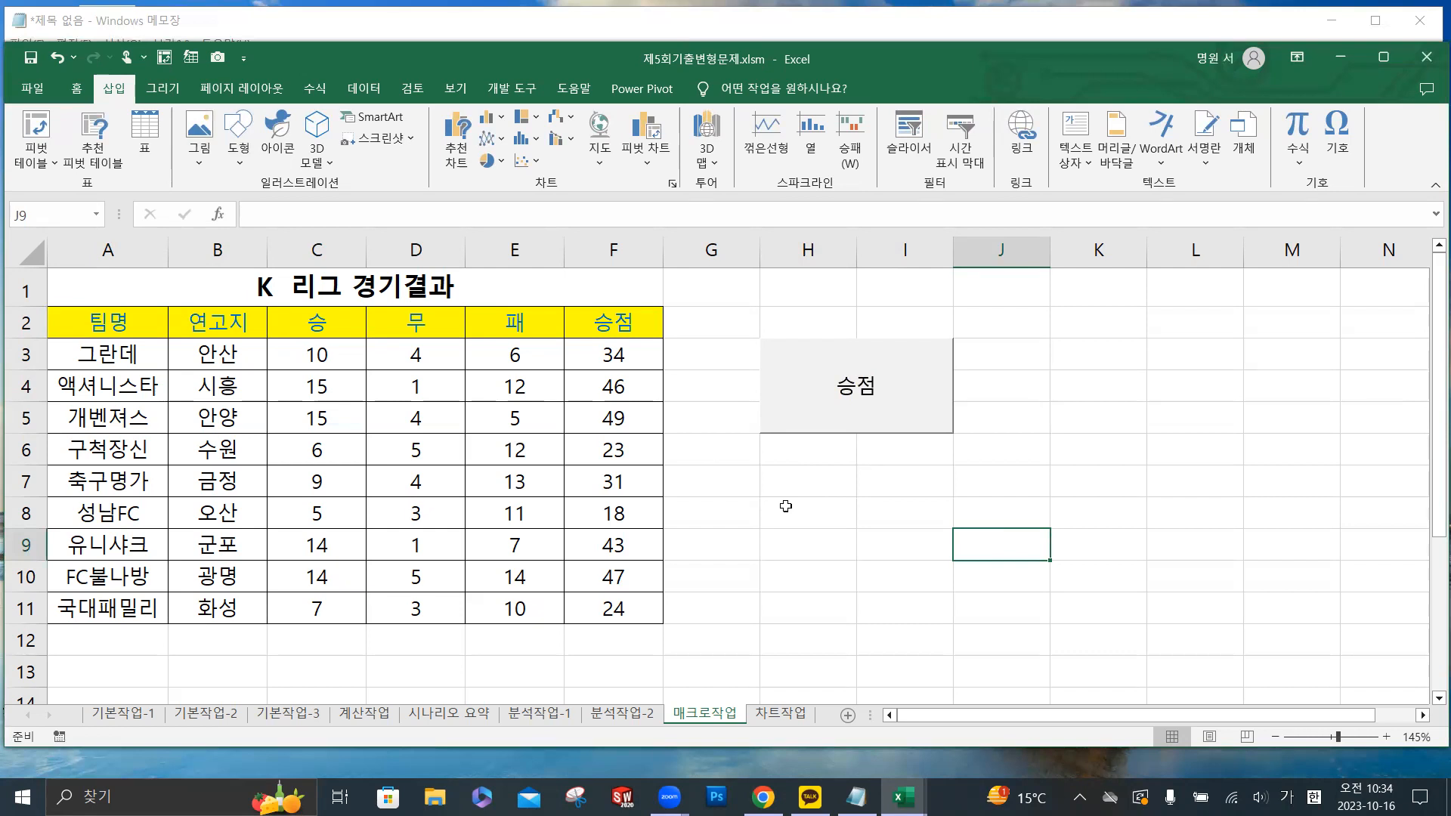
- Draw a rectangle shape (직사각형) covering the range H7:I9 and enter 서식 as its text
{"action": "left_click_drag", "start_coordinate": [794, 491], "coordinate": [886, 538]}
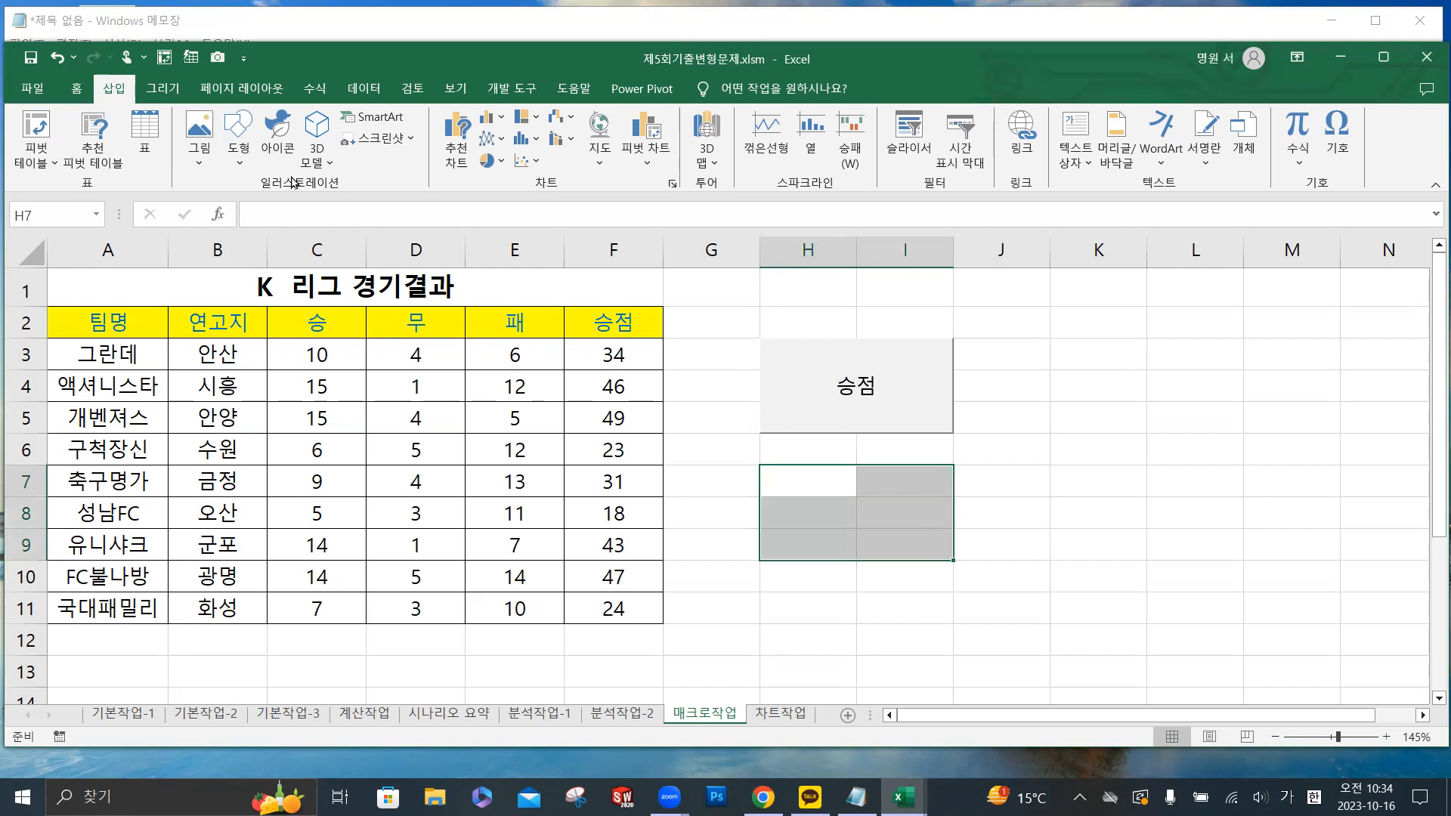
{"action": "left_click", "coordinate": [238, 161]}
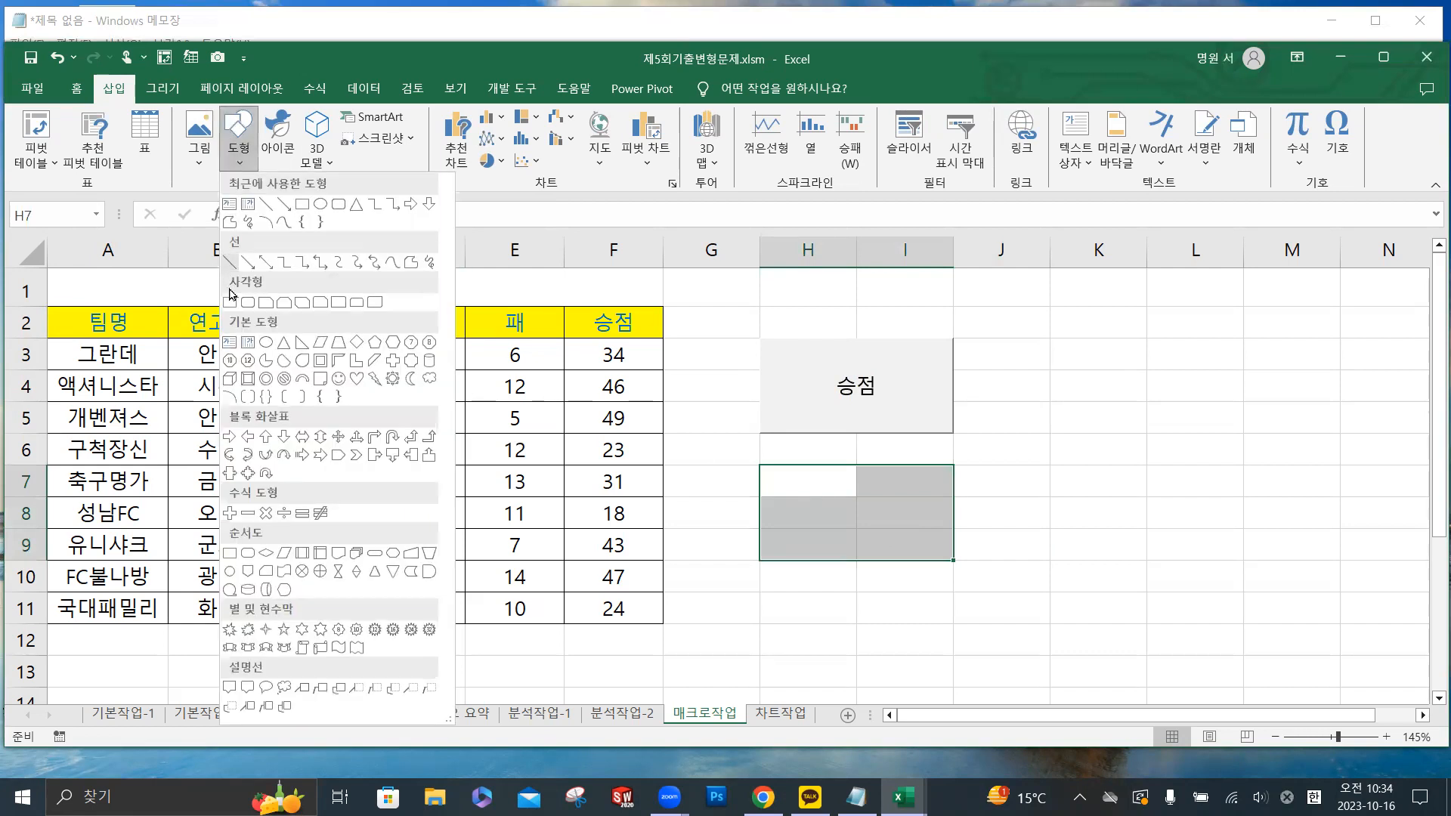
{"action": "left_click", "coordinate": [230, 302]}
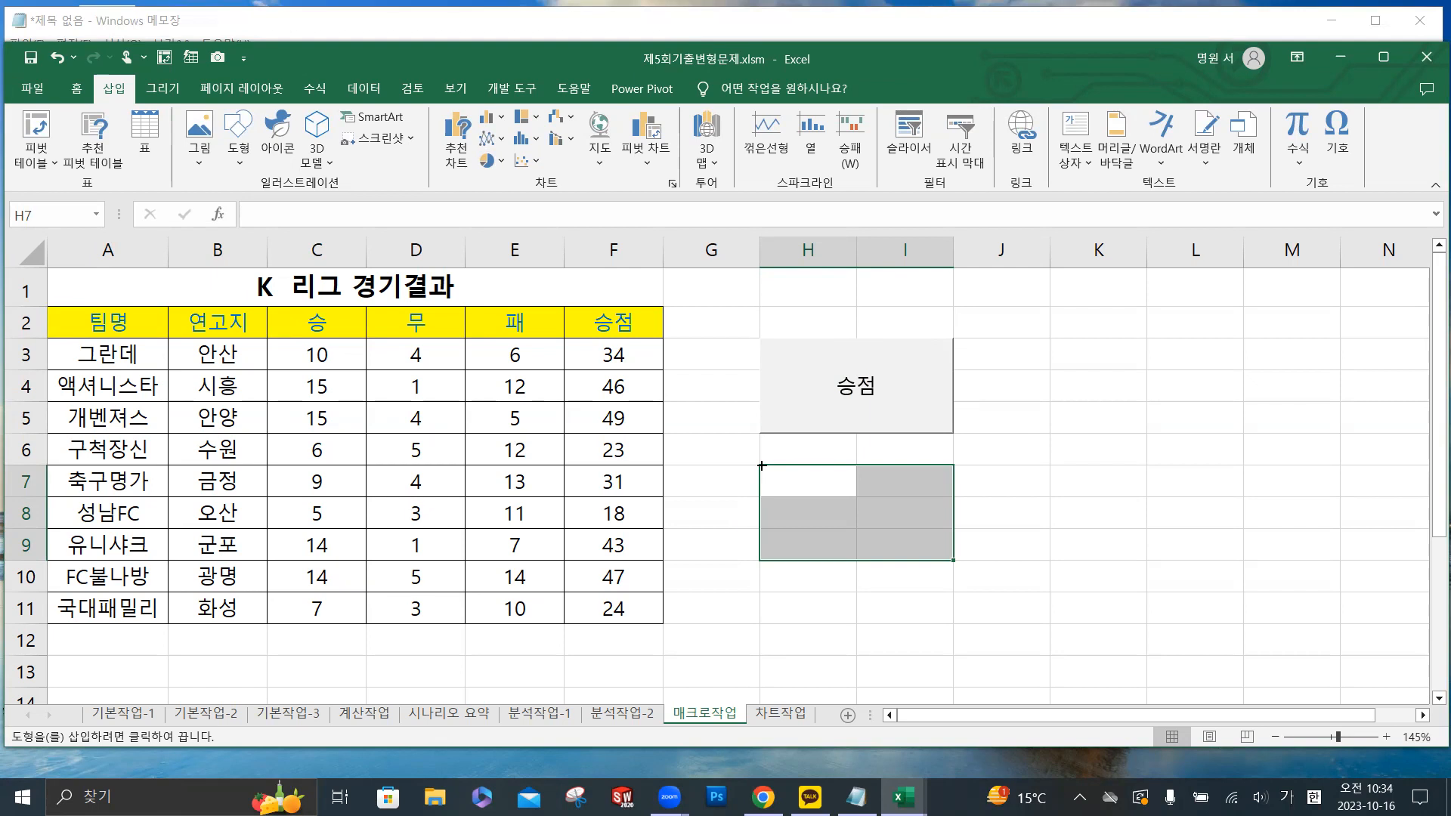
{"action": "left_click_drag", "start_coordinate": [761, 465], "coordinate": [953, 560]}
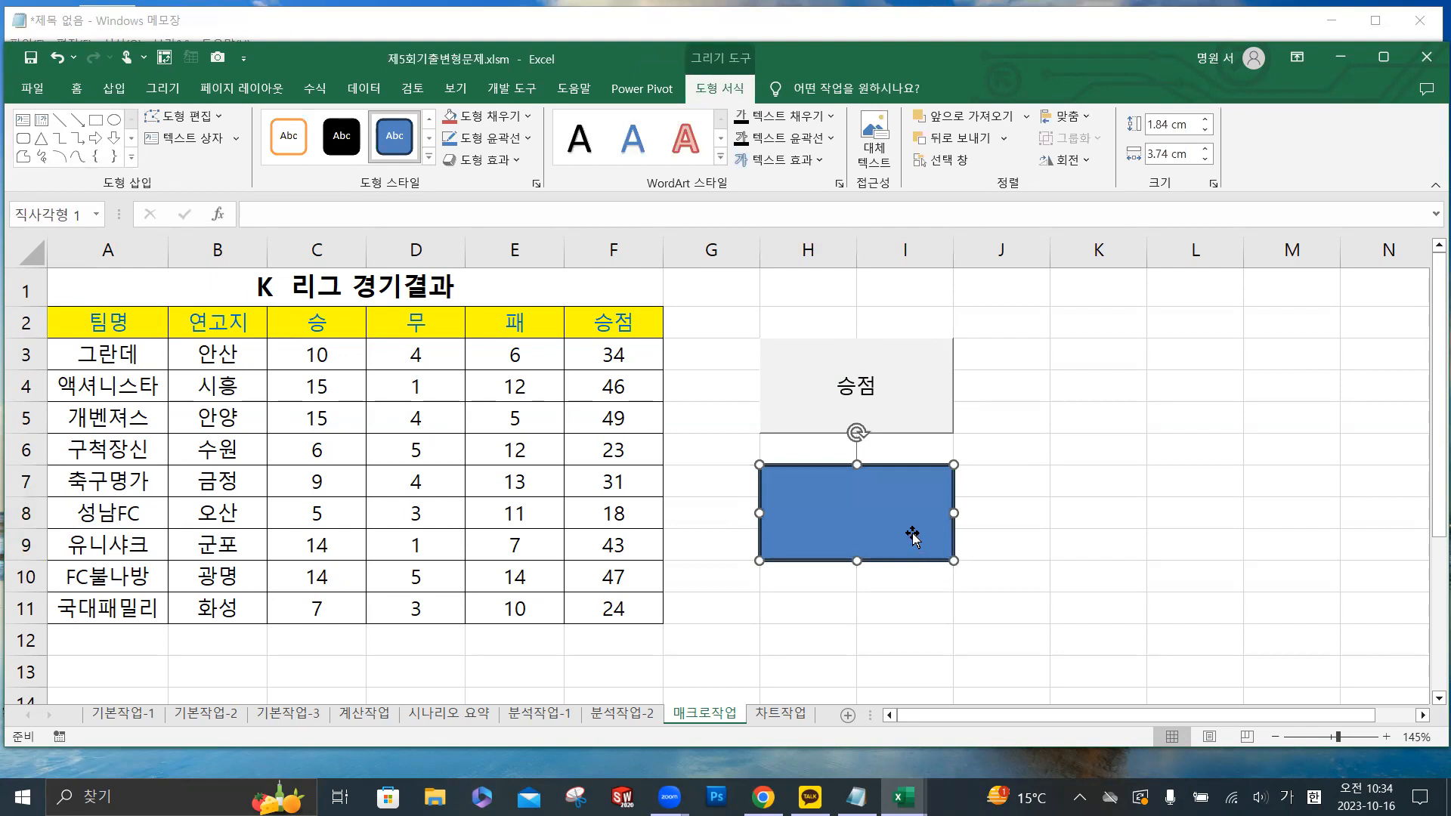
{"action": "type", "text": "서식"}
{"action": "left_click", "coordinate": [1109, 557]}
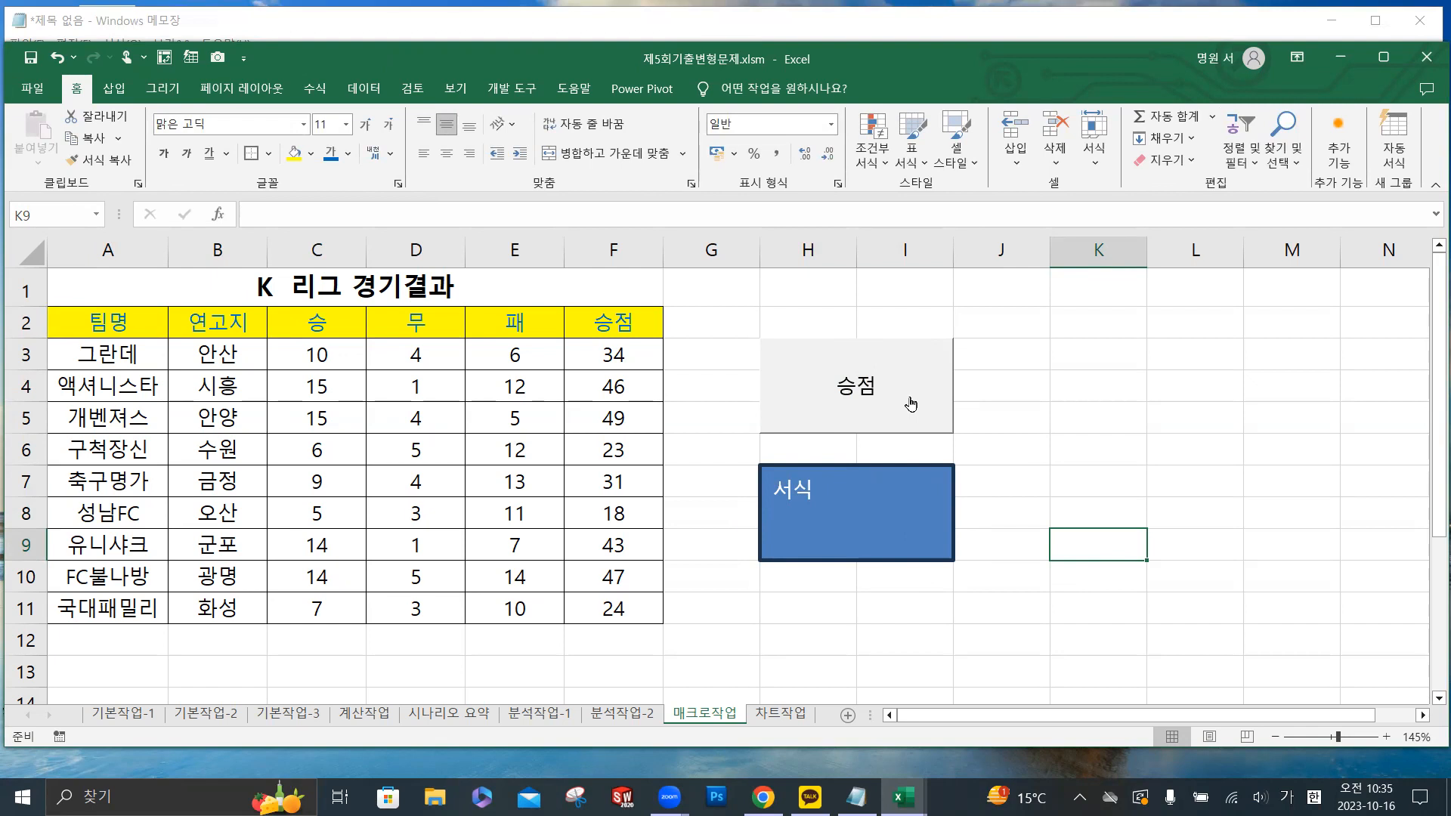
- Assign the 서식 macro to the rectangle and deselect the shape
{"action": "right_click", "coordinate": [859, 495]}
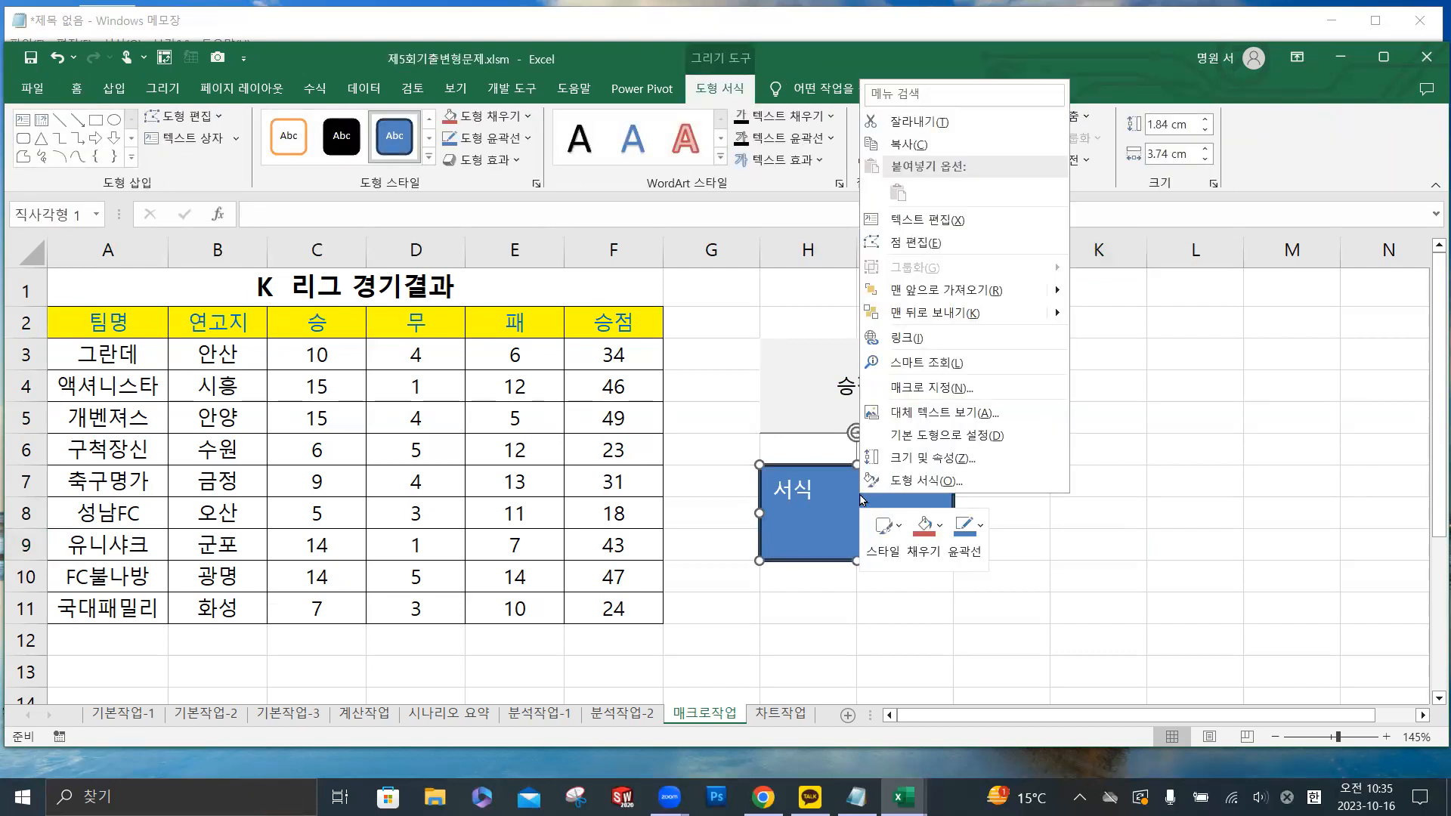
{"action": "left_click", "coordinate": [930, 388]}
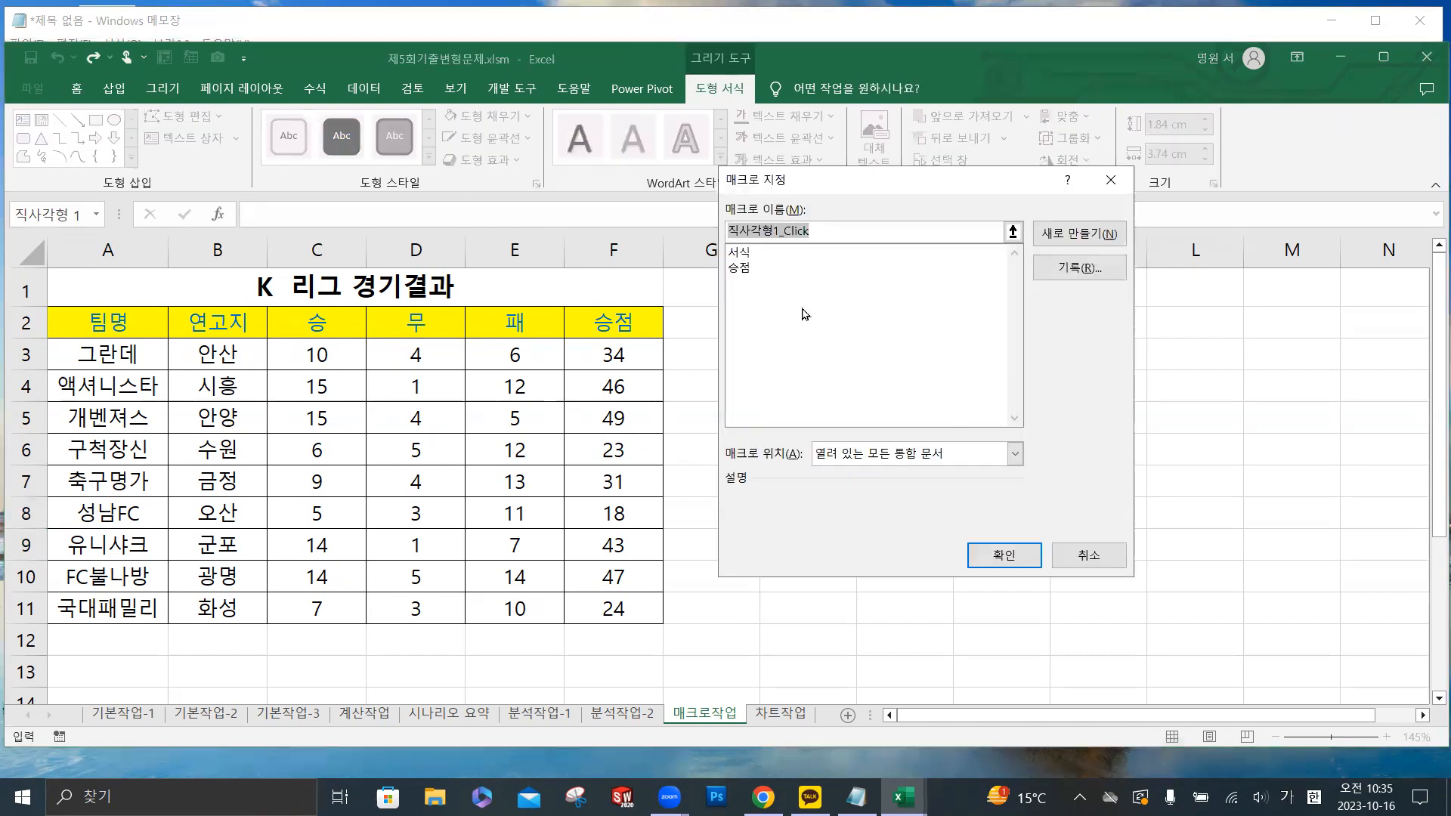
{"action": "left_click", "coordinate": [744, 257]}
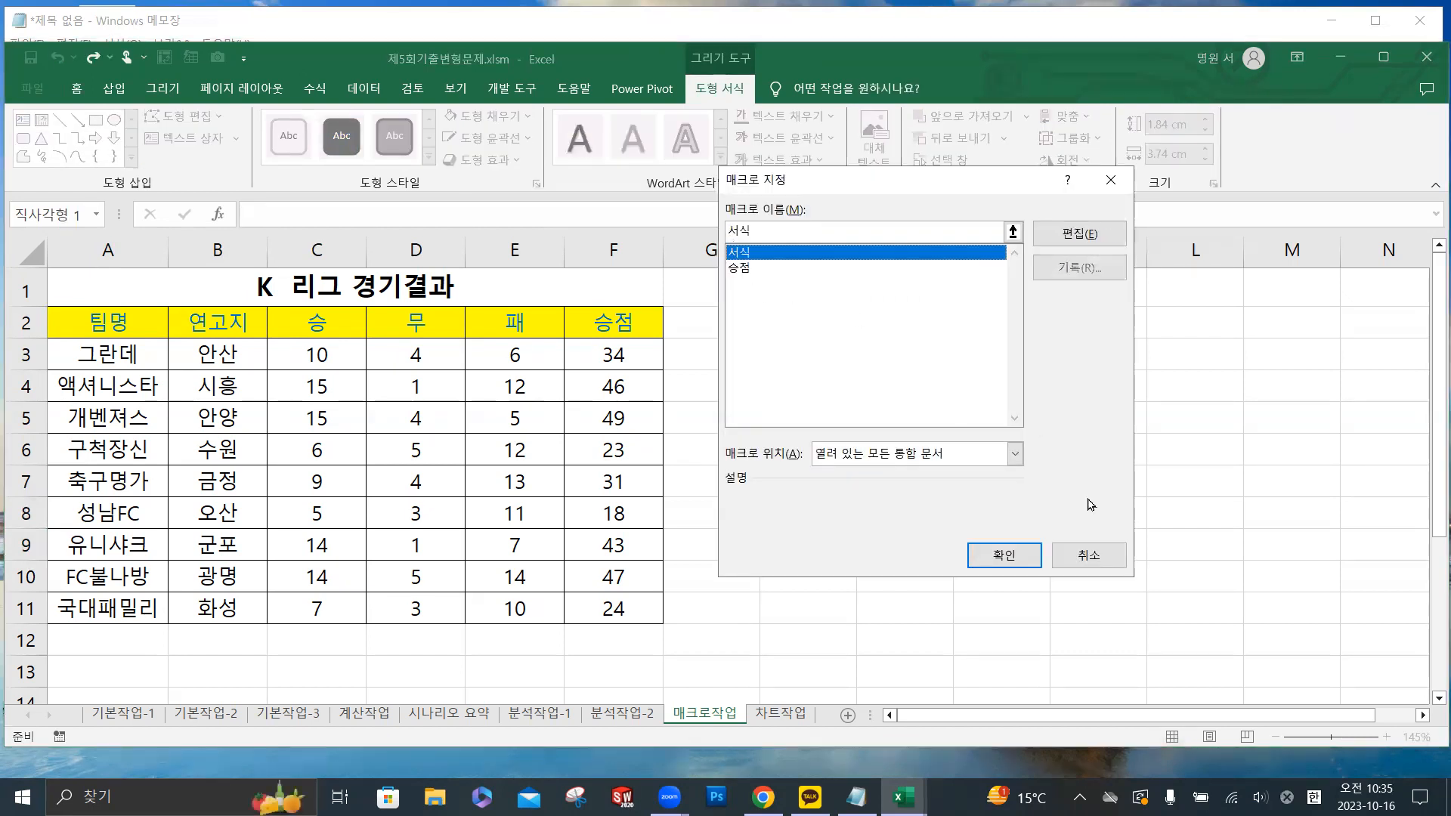
{"action": "left_click", "coordinate": [1024, 566]}
{"action": "left_click", "coordinate": [1115, 432]}
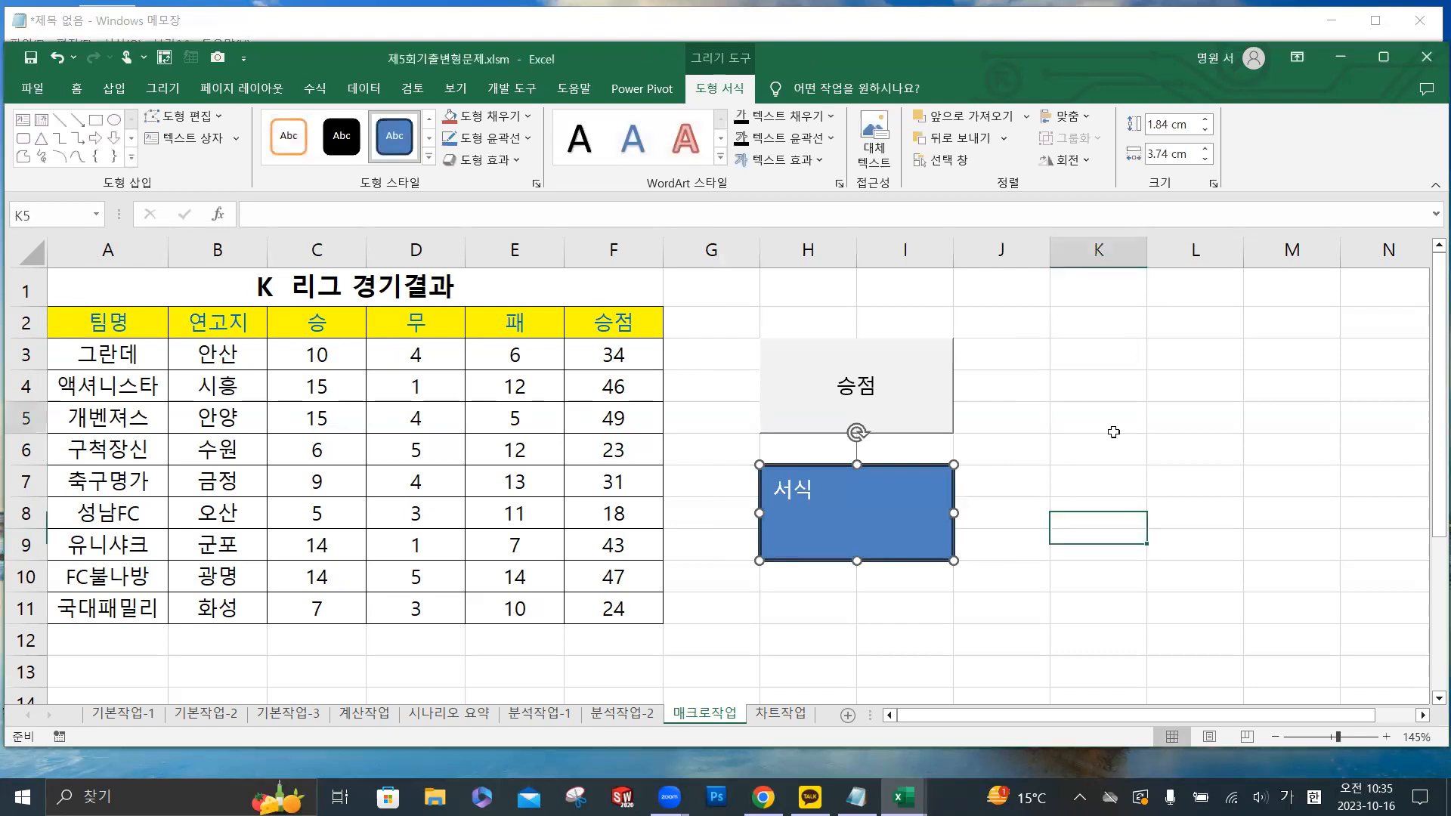
{"action": "left_click", "coordinate": [1197, 458]}
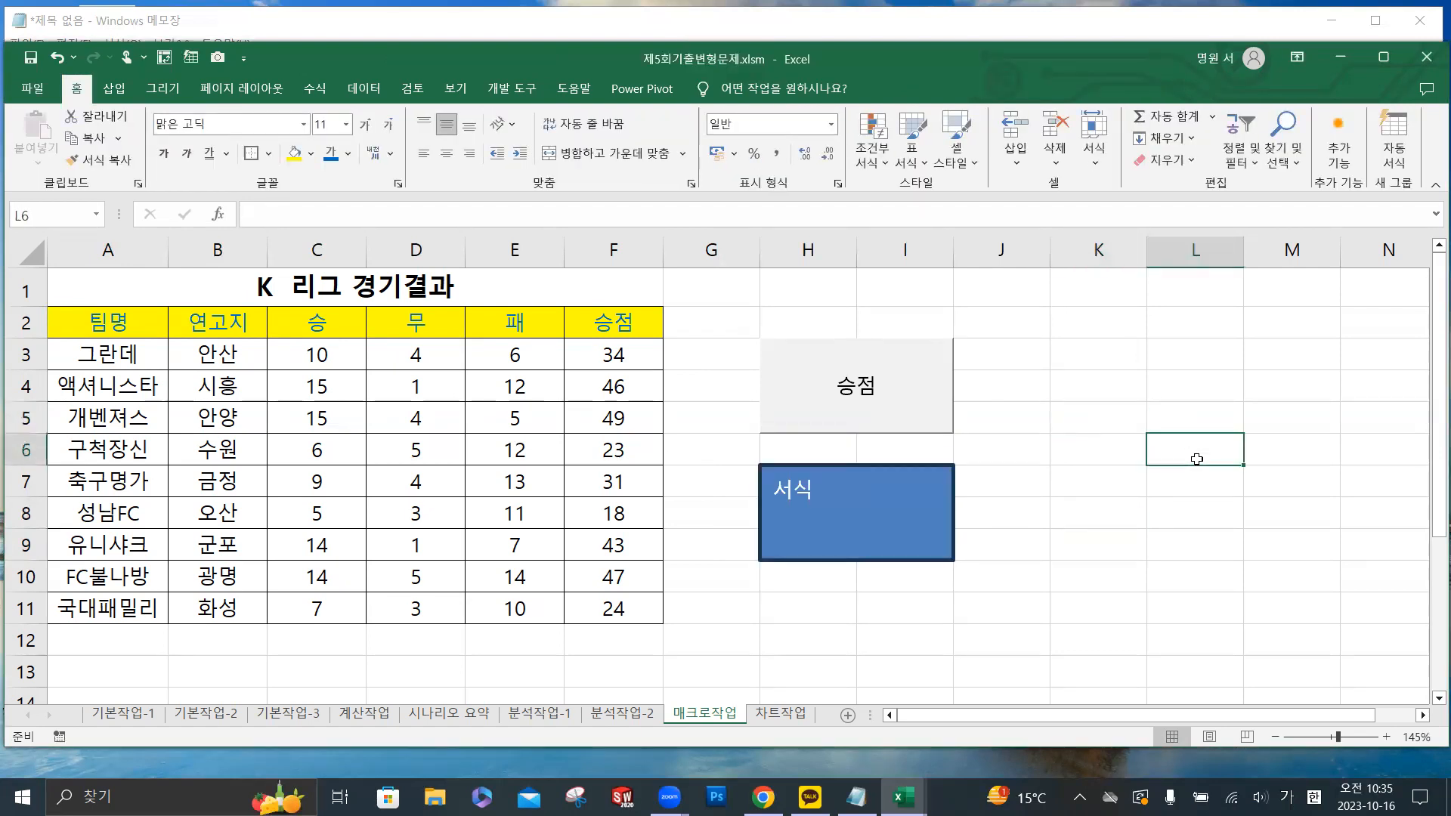
- Test both macros by running 승점 from its button and 서식 from the rectangle
{"action": "left_click", "coordinate": [850, 392]}
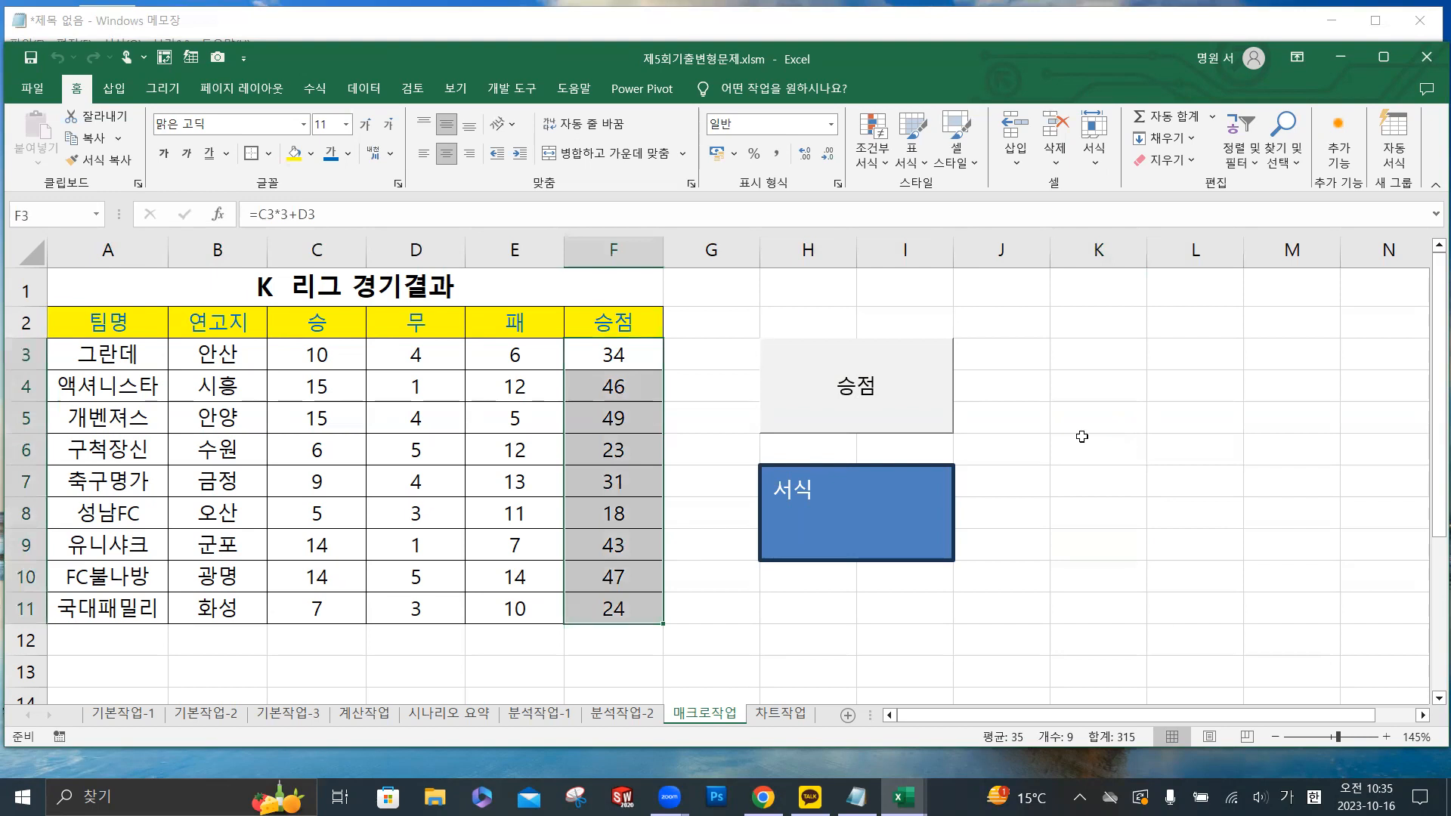
{"action": "left_click", "coordinate": [1171, 420]}
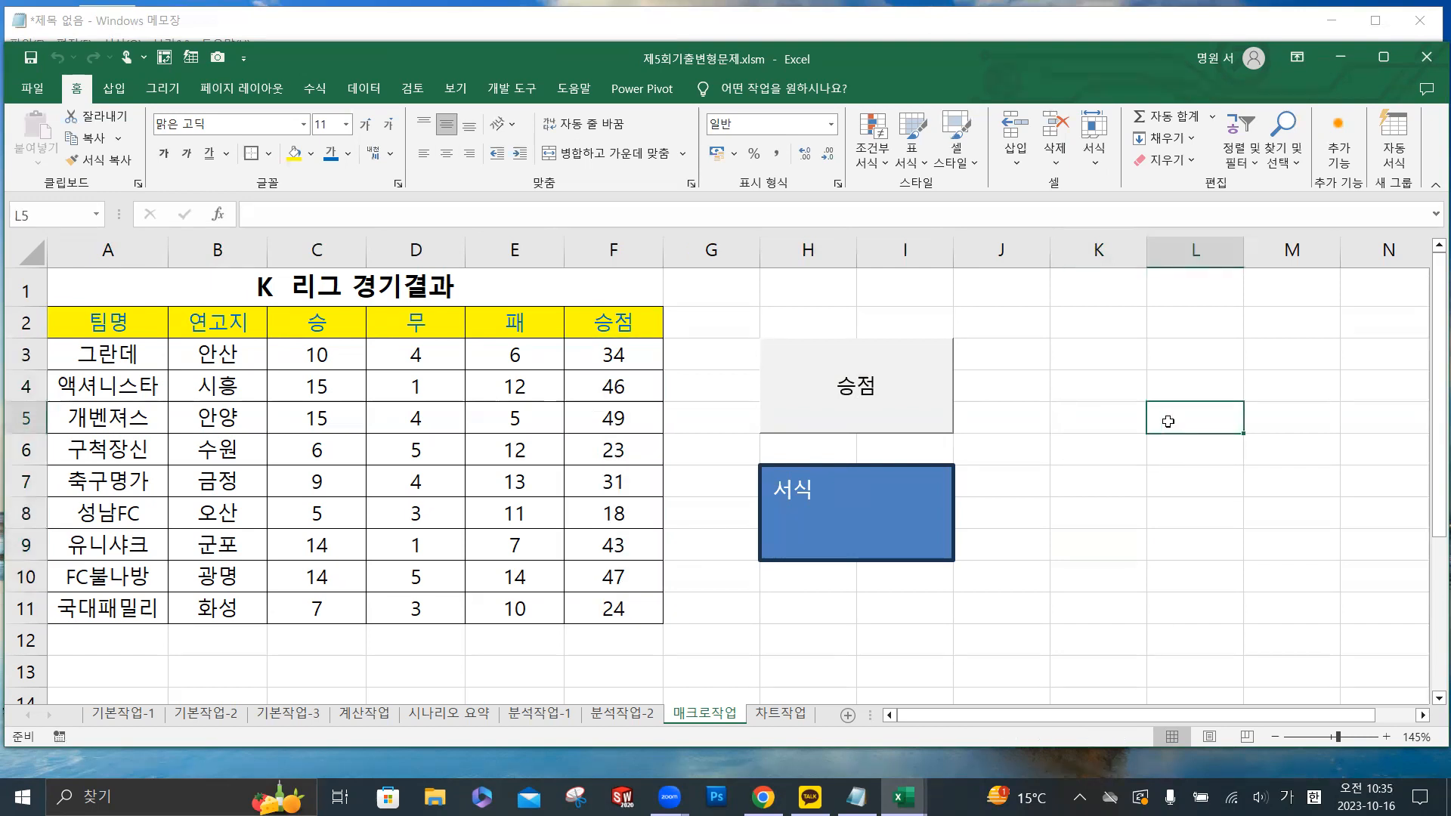
{"action": "left_click", "coordinate": [843, 514]}
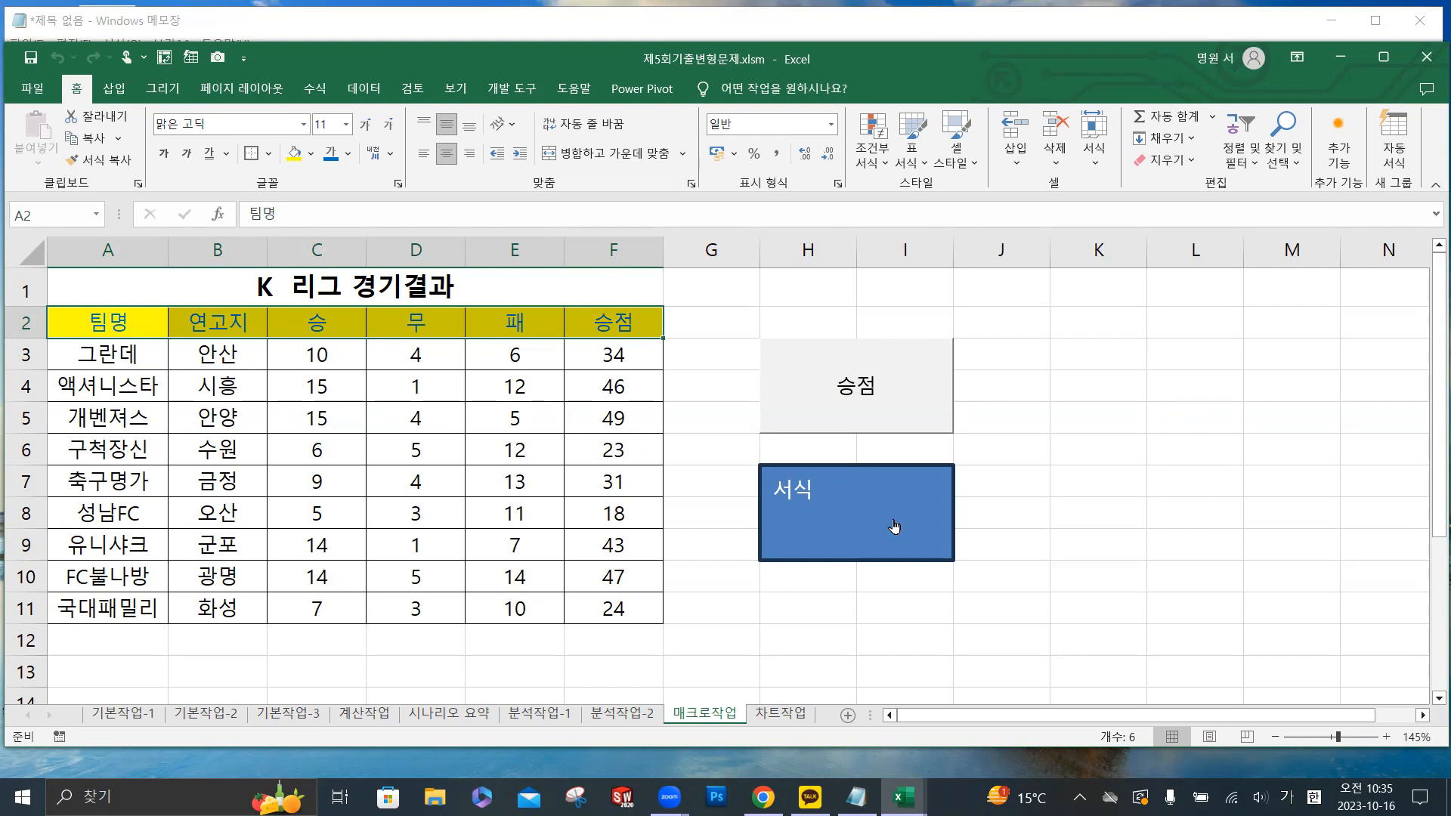
- Switch to the 차트작업 sheet and examine the column chart's legend and horizontal axis labels
{"action": "left_click", "coordinate": [788, 714]}
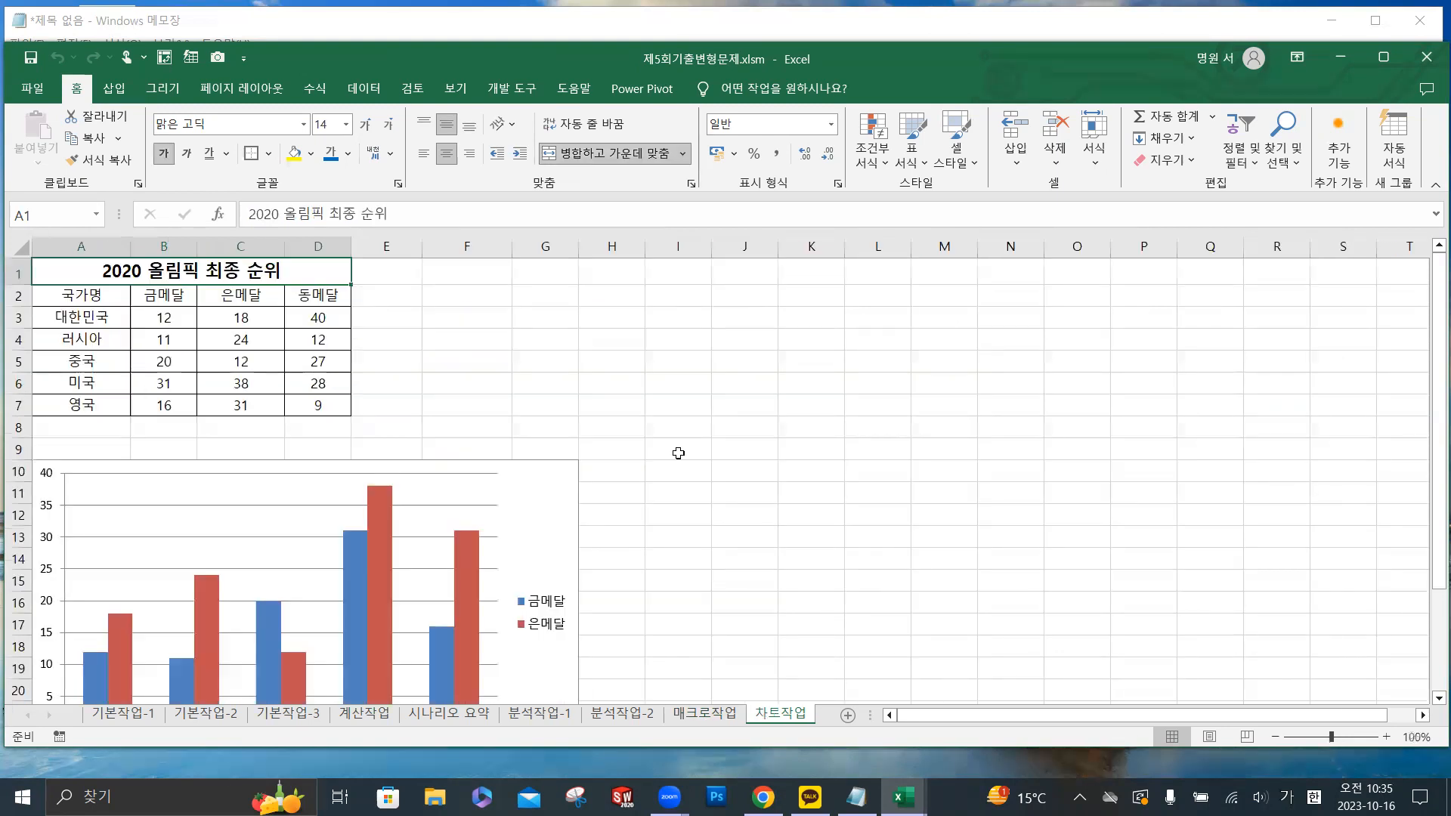
{"action": "scroll", "coordinate": [728, 415], "scroll_direction": "down", "scroll_amount": 2}
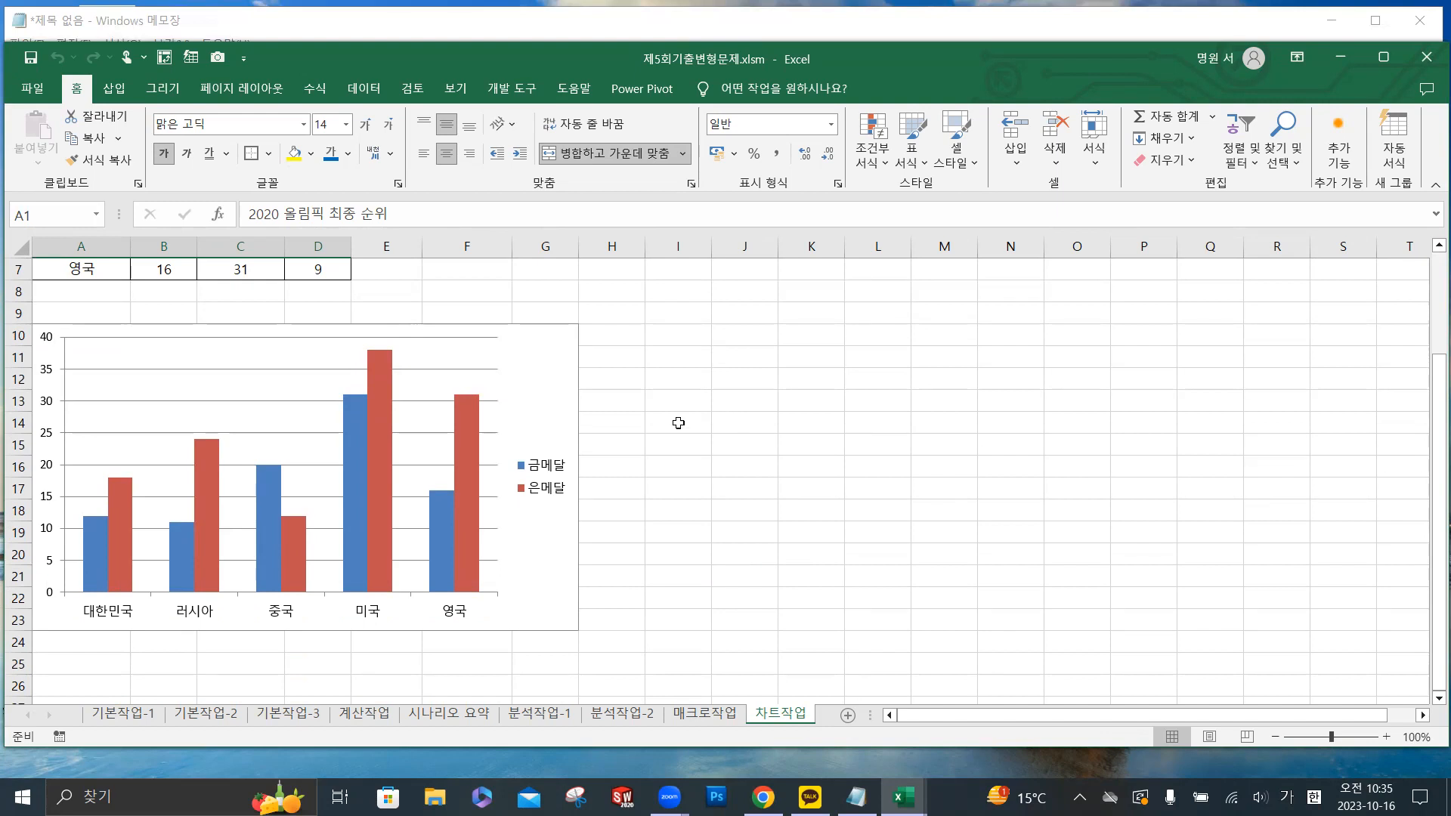
{"action": "left_click", "coordinate": [545, 481]}
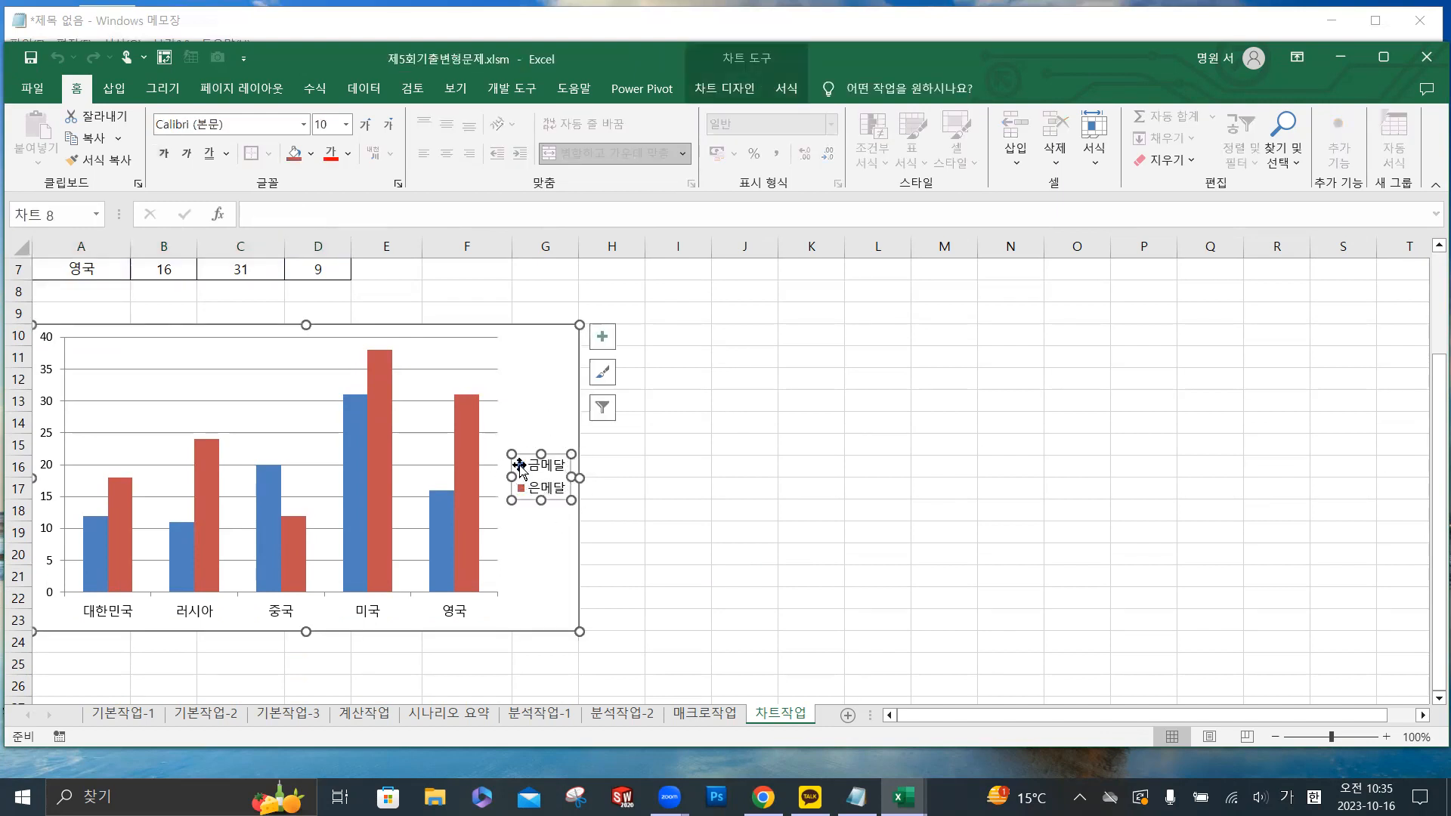
{"action": "left_click", "coordinate": [276, 605]}
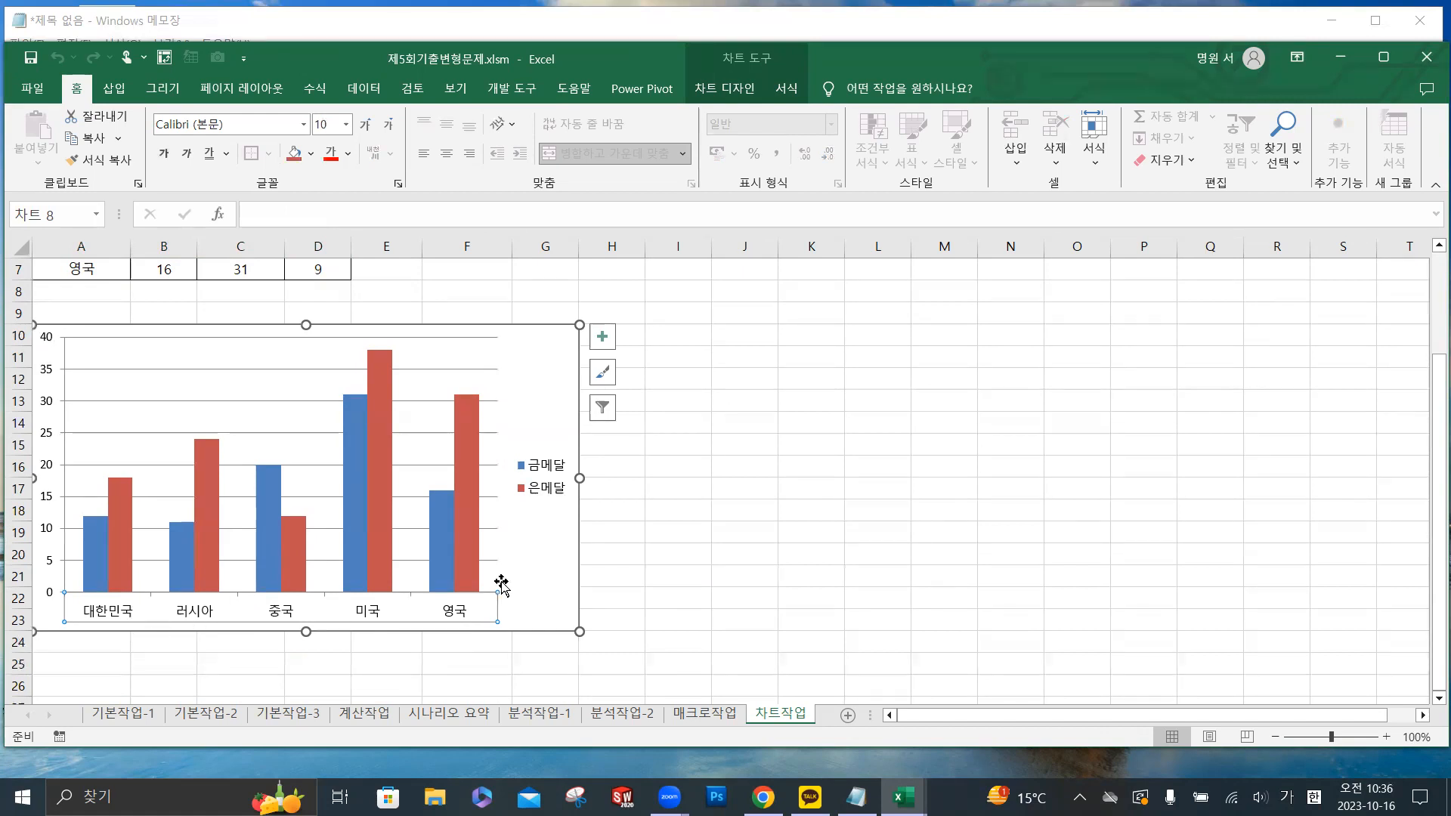
{"action": "scroll", "coordinate": [375, 558], "scroll_direction": "up", "scroll_amount": 1}
{"action": "scroll", "coordinate": [374, 553], "scroll_direction": "up", "scroll_amount": 2}
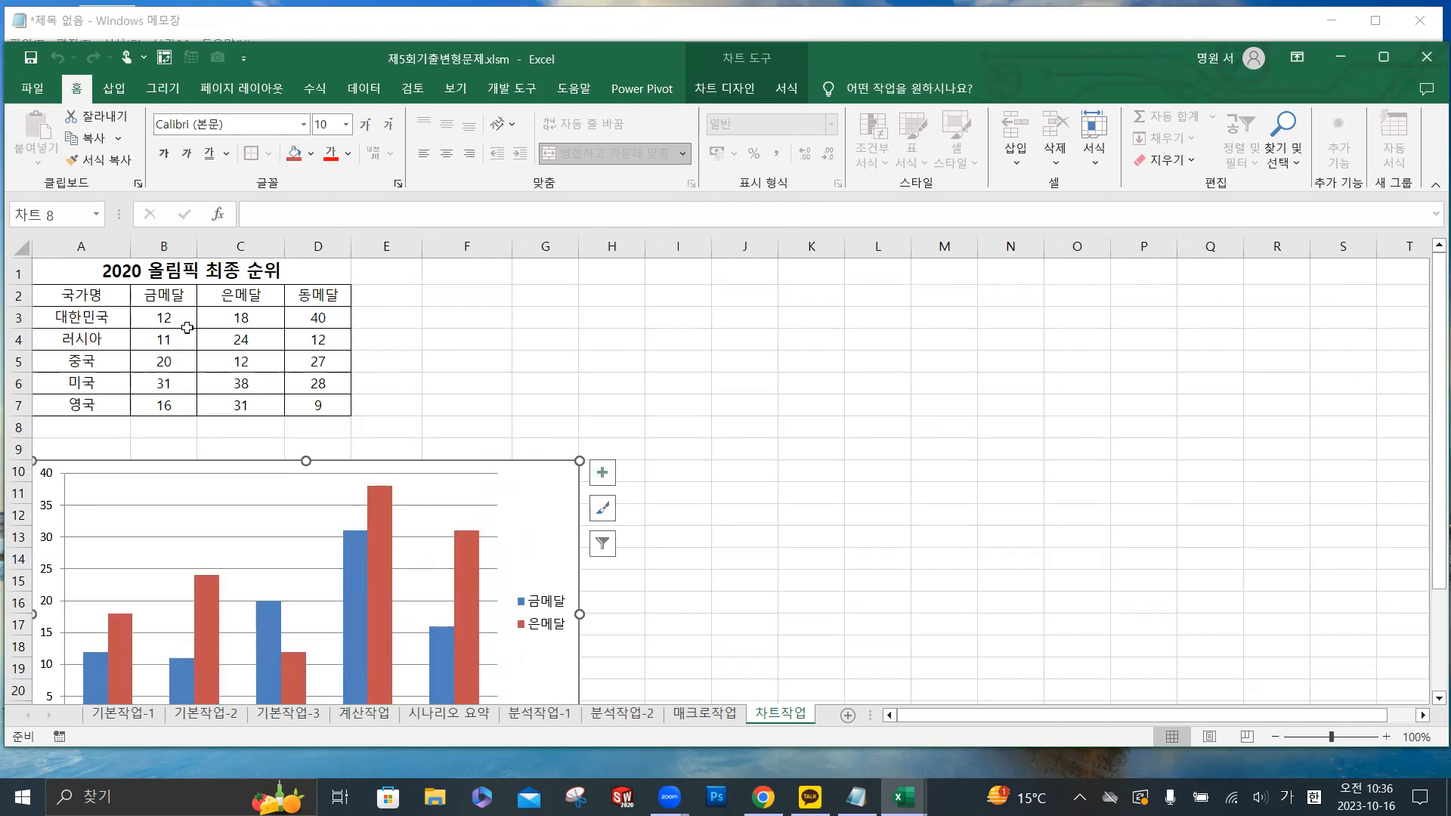
- Check the chart's source data by selecting the table range A2:C7 and extending it to A2:D7
{"action": "left_click", "coordinate": [95, 299]}
{"action": "left_click_drag", "start_coordinate": [234, 322], "coordinate": [240, 400]}
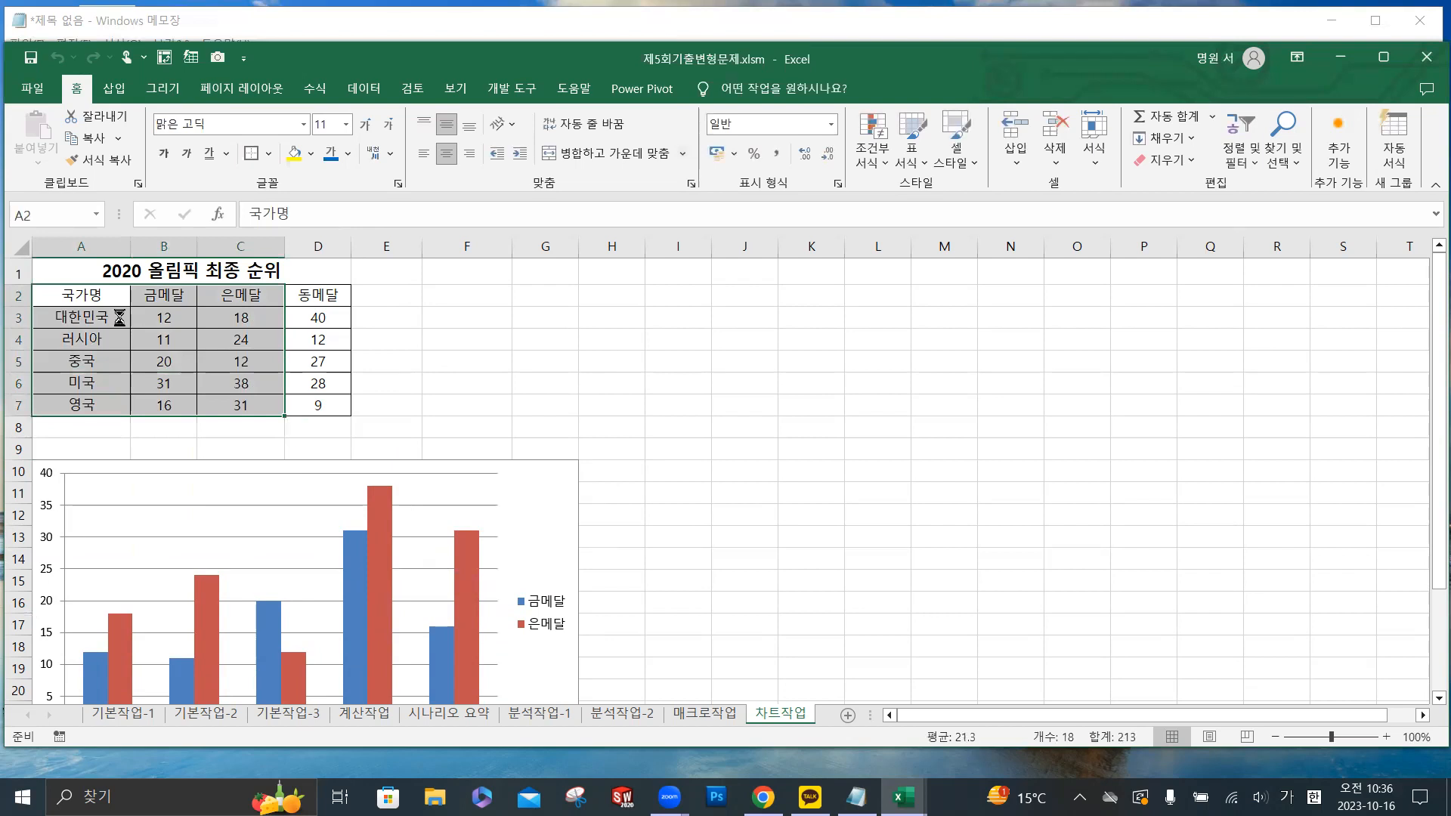
{"action": "scroll", "coordinate": [120, 317], "scroll_direction": "up", "scroll_amount": 4, "text": "ctrl"}
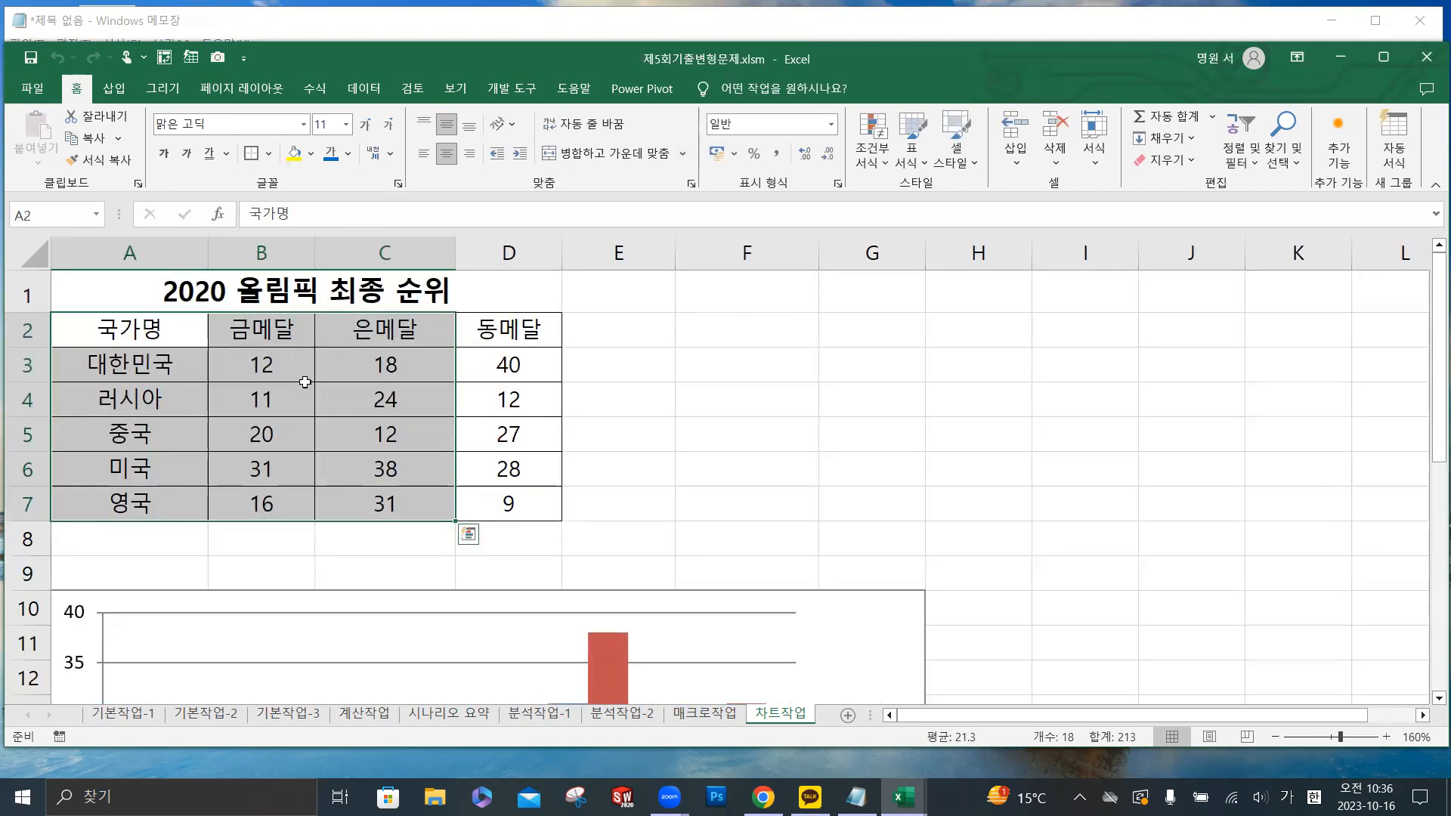
{"action": "left_click_drag", "start_coordinate": [200, 340], "coordinate": [486, 502]}
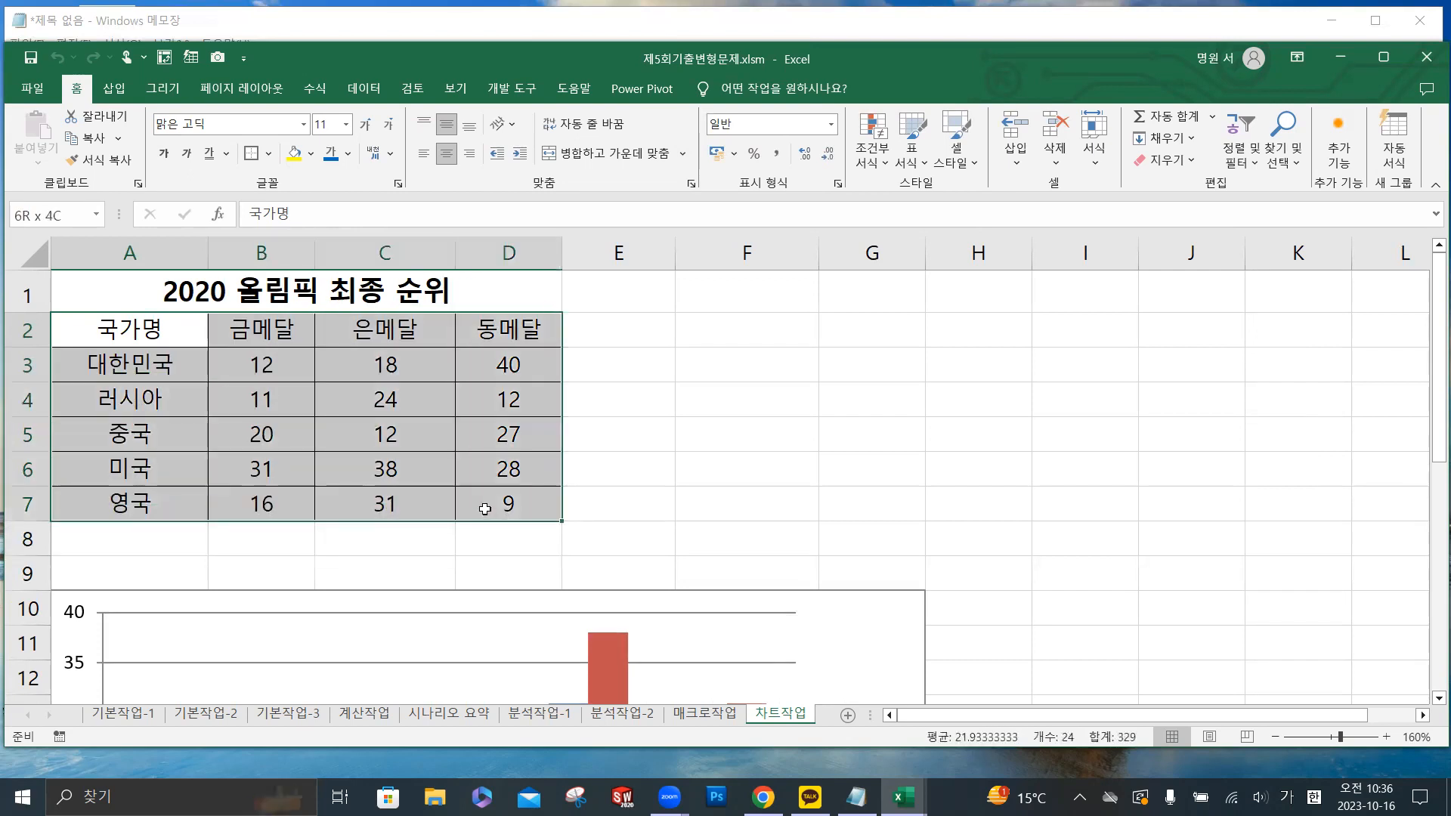
- Open the data source selection for the medal column chart
{"action": "scroll", "coordinate": [365, 470], "scroll_direction": "down", "scroll_amount": 3}
{"action": "scroll", "coordinate": [367, 467], "scroll_direction": "up", "scroll_amount": 3}
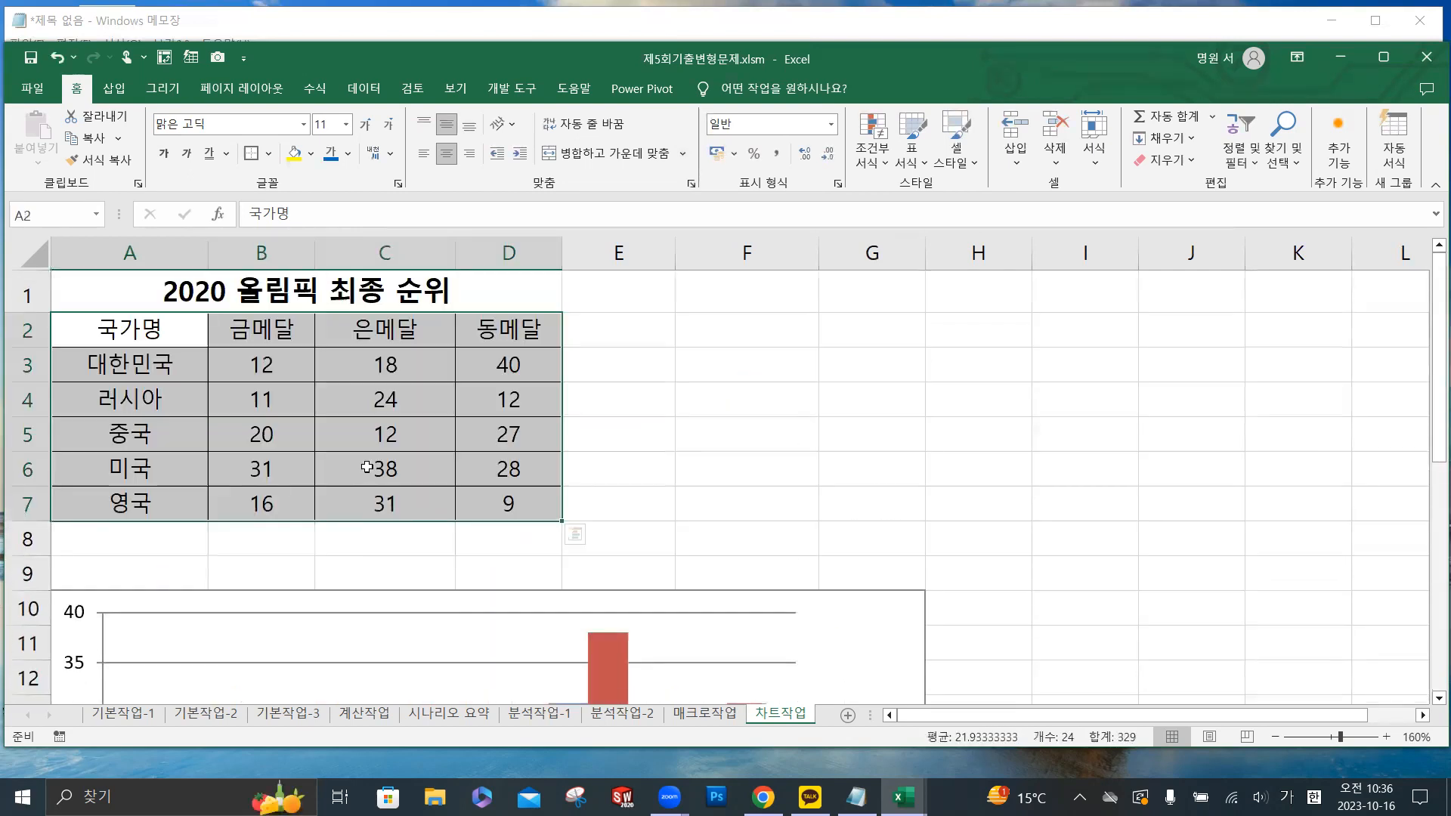
{"action": "scroll", "coordinate": [374, 529], "scroll_direction": "down", "scroll_amount": 4}
{"action": "scroll", "coordinate": [372, 463], "scroll_direction": "up", "scroll_amount": 1}
{"action": "scroll", "coordinate": [371, 460], "scroll_direction": "down", "scroll_amount": 4}
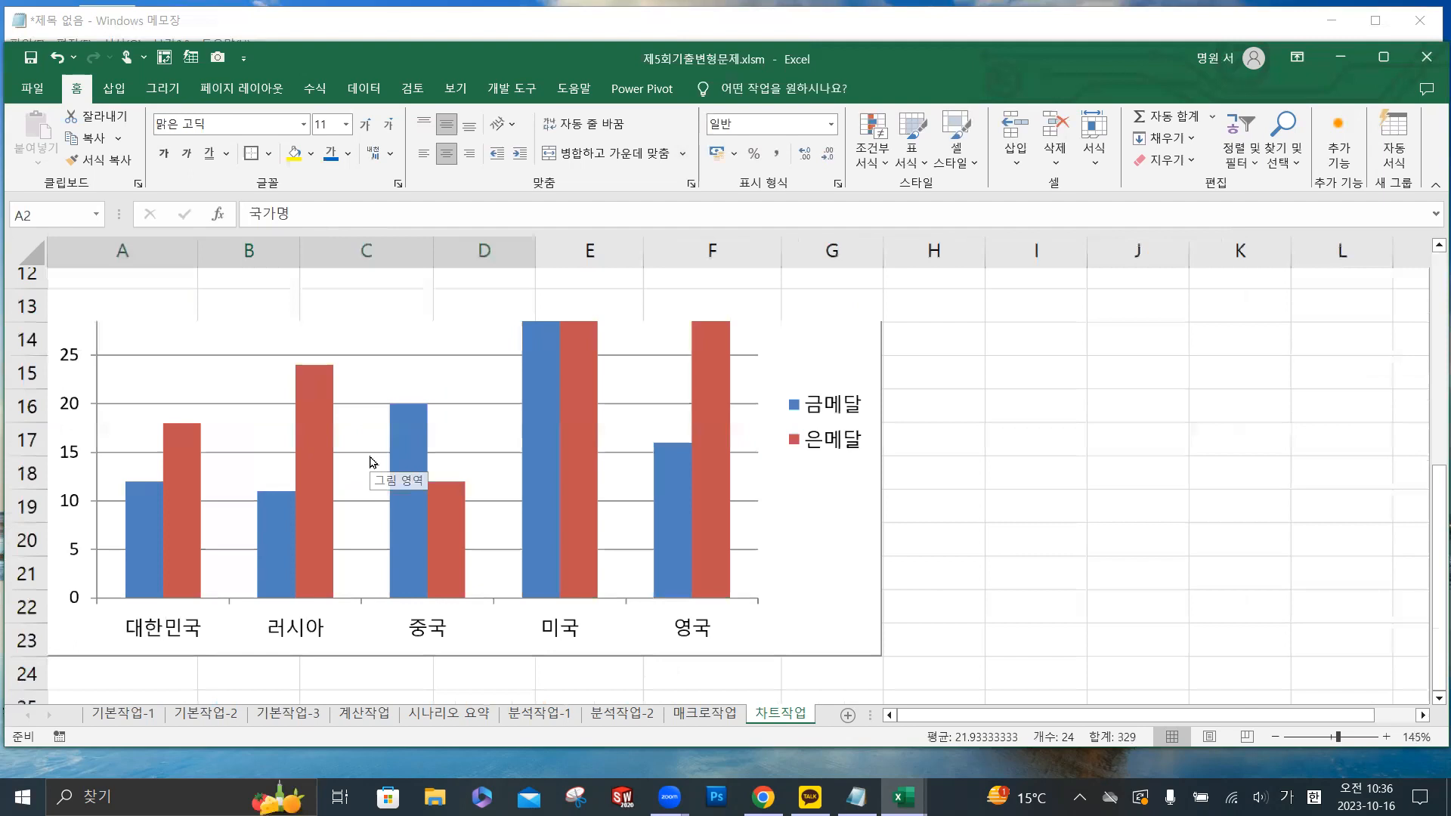
{"action": "scroll", "coordinate": [385, 424], "scroll_direction": "up", "scroll_amount": 2}
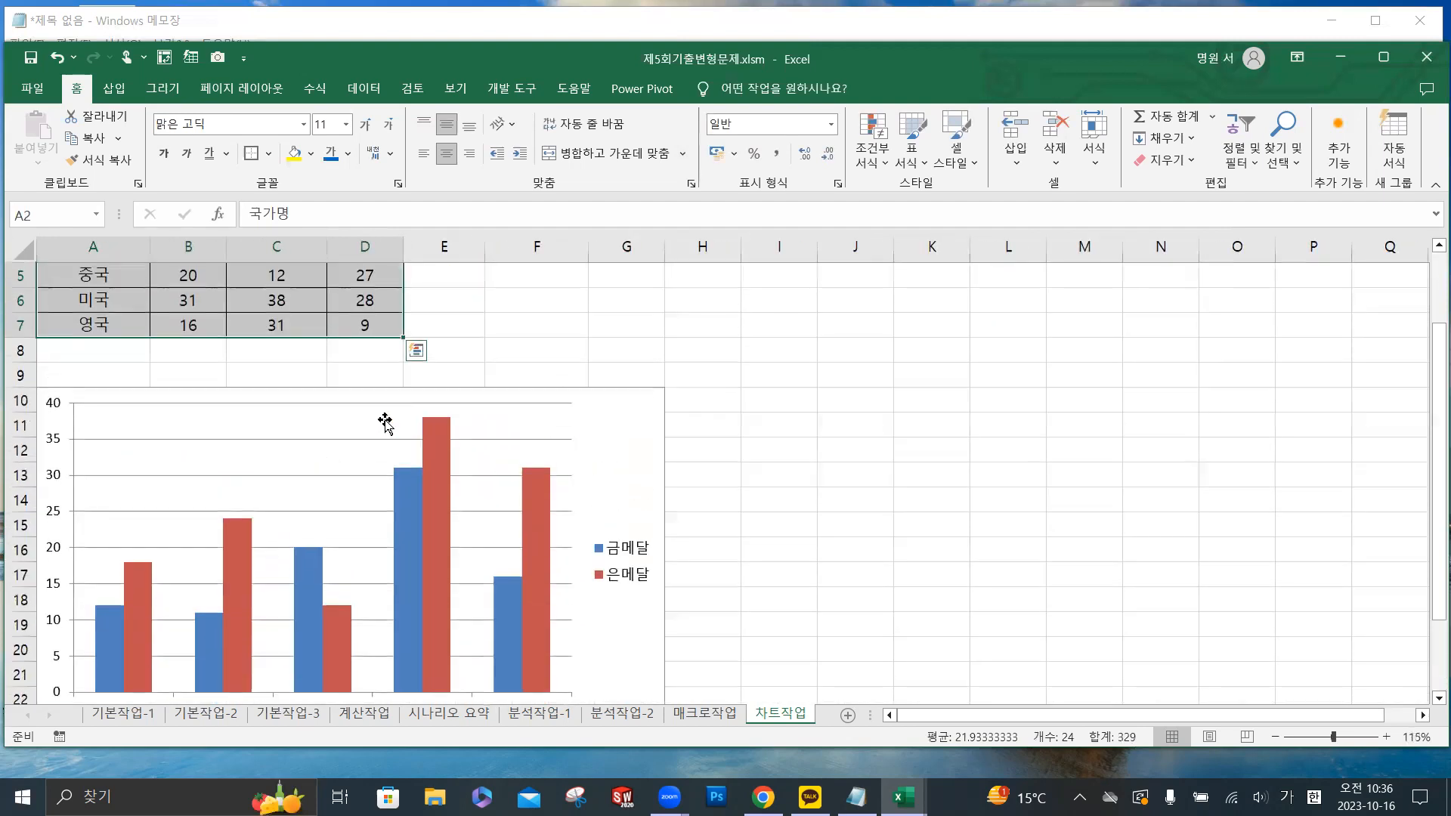
{"action": "right_click", "coordinate": [336, 431]}
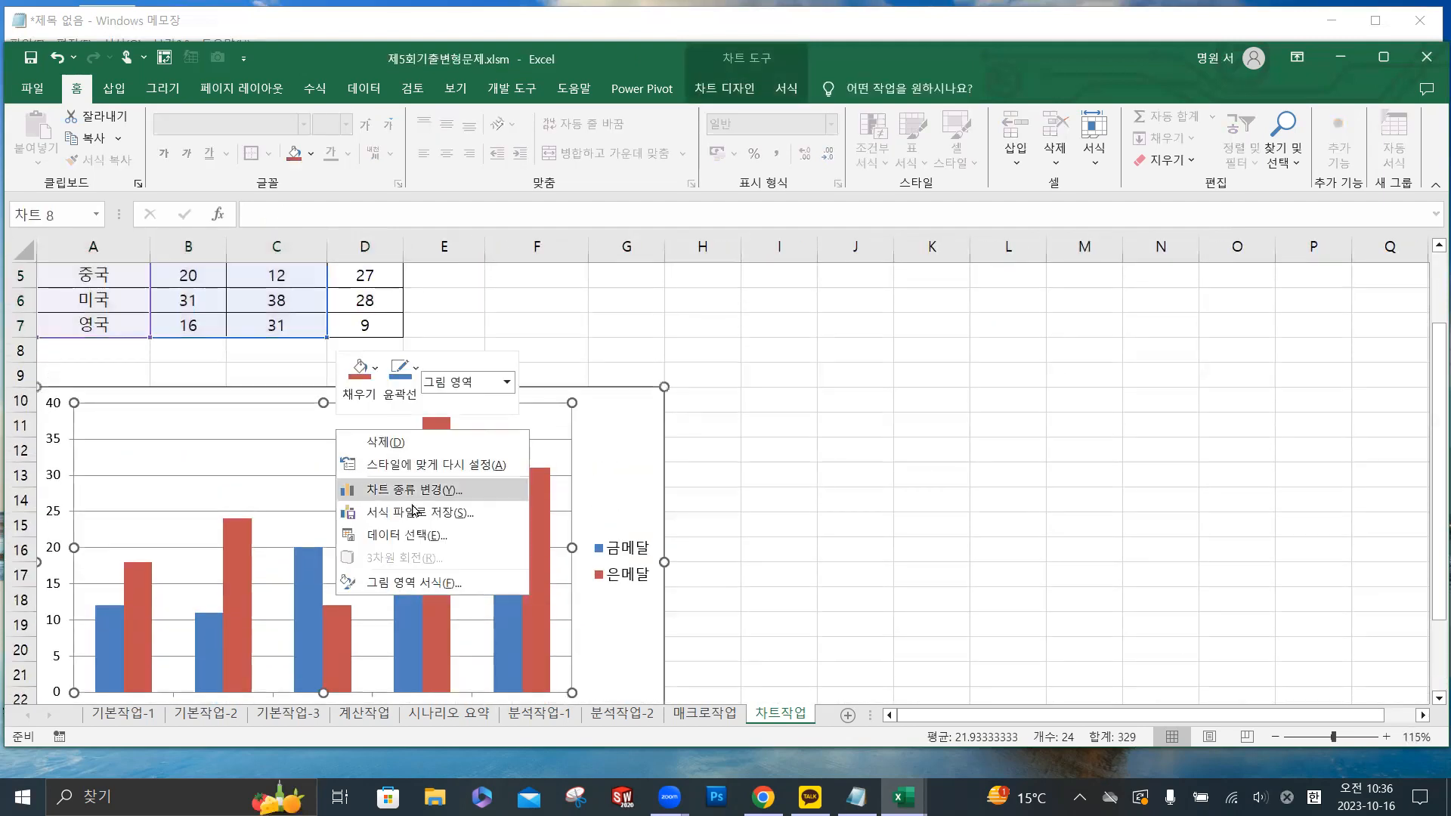
{"action": "left_click", "coordinate": [418, 535]}
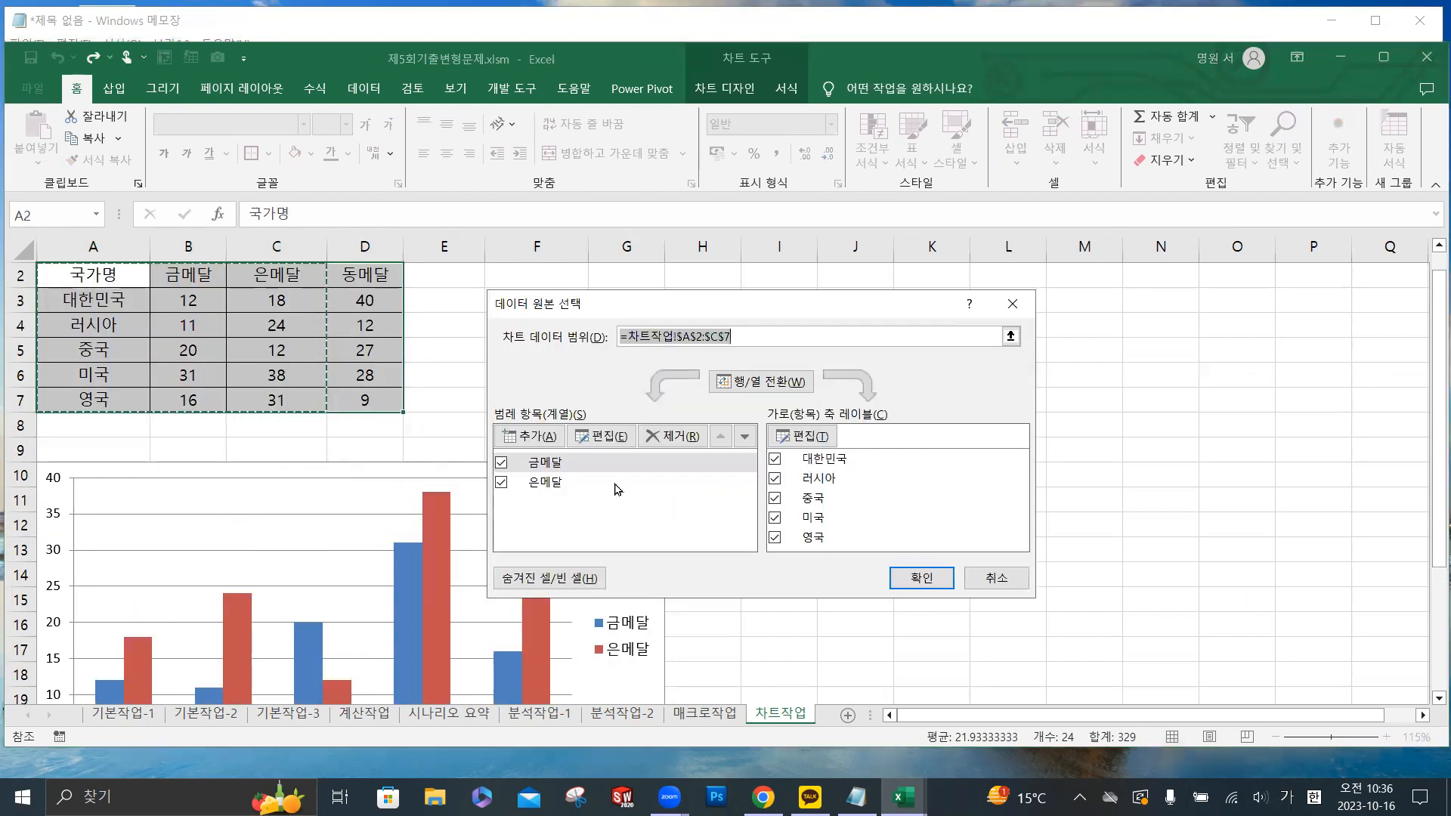
- Try adding a 동메달 series named from D2 with values D3:D7, and remove it again
{"action": "left_click", "coordinate": [542, 437]}
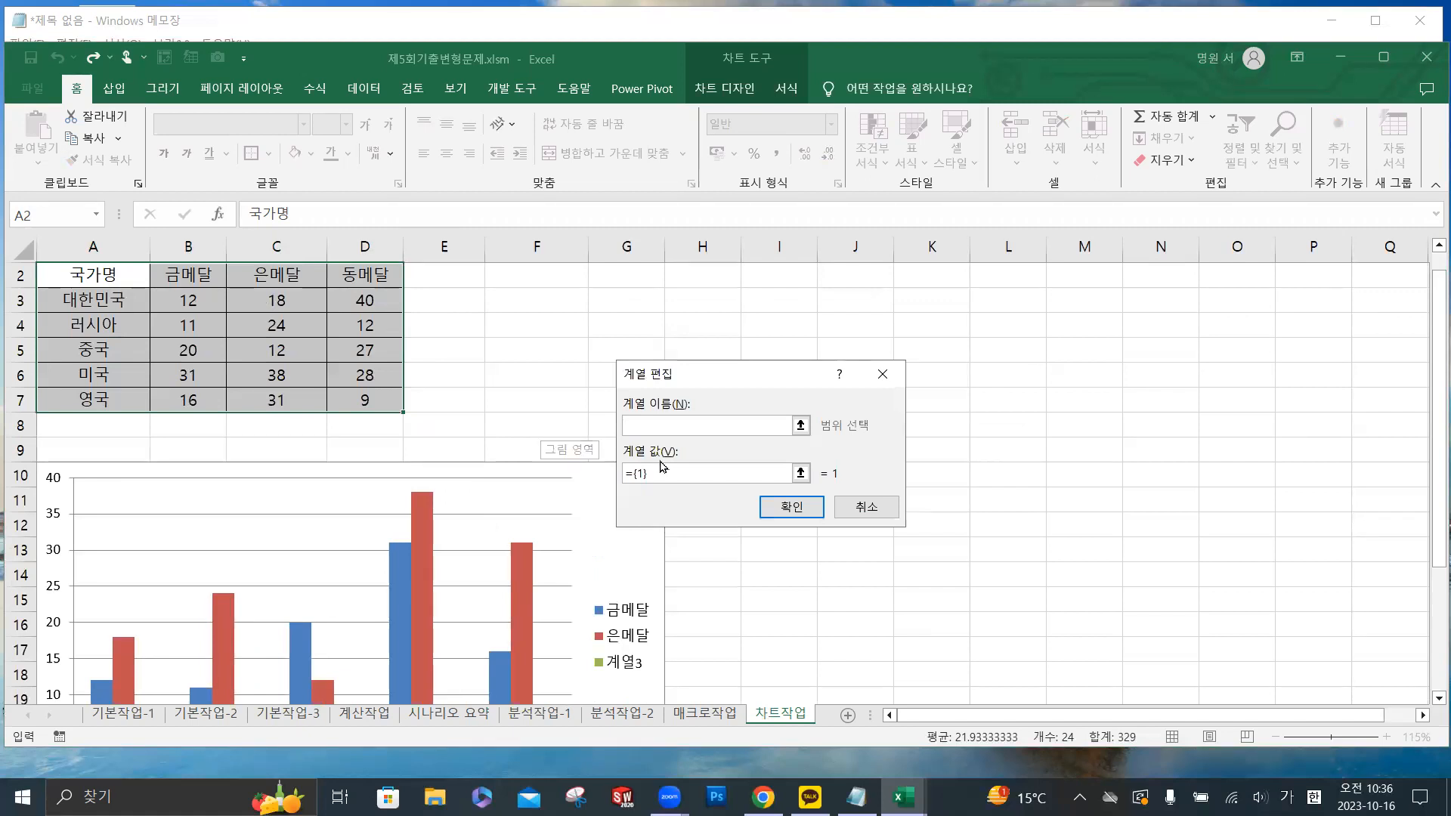
{"action": "left_click", "coordinate": [374, 278]}
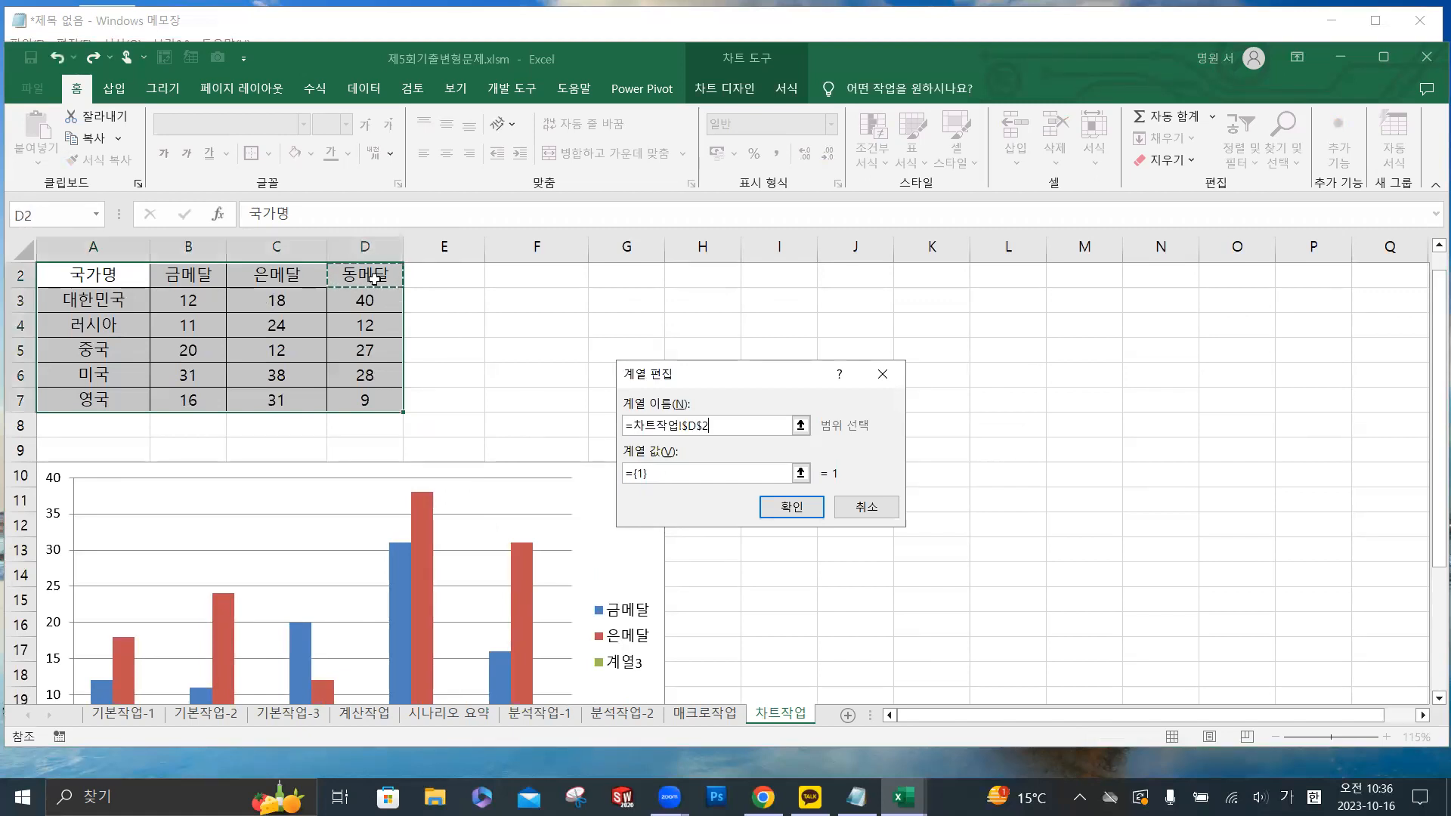
{"action": "left_click", "coordinate": [663, 477]}
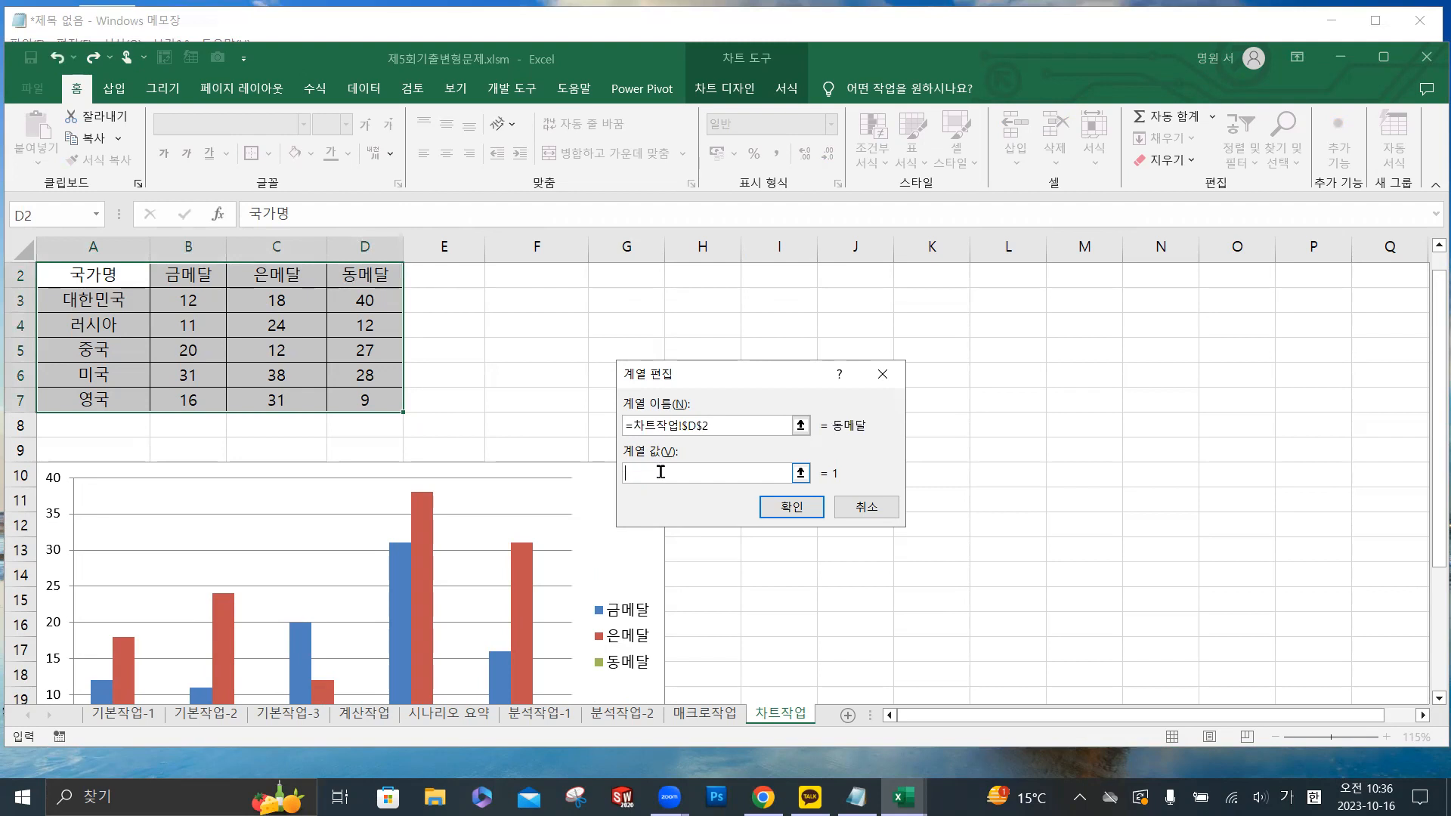
{"action": "left_click_drag", "start_coordinate": [371, 300], "coordinate": [376, 399]}
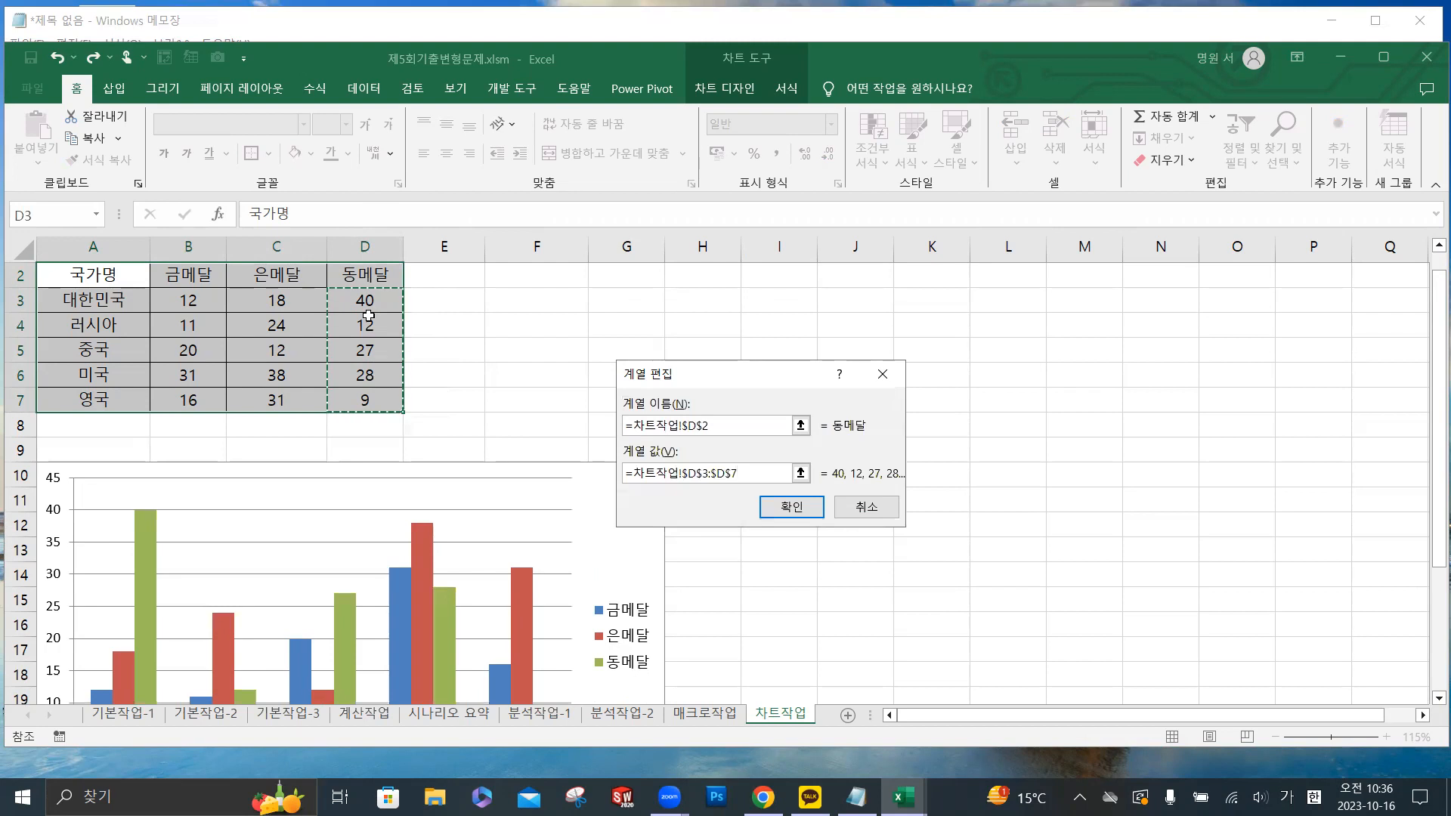
{"action": "left_click", "coordinate": [801, 515]}
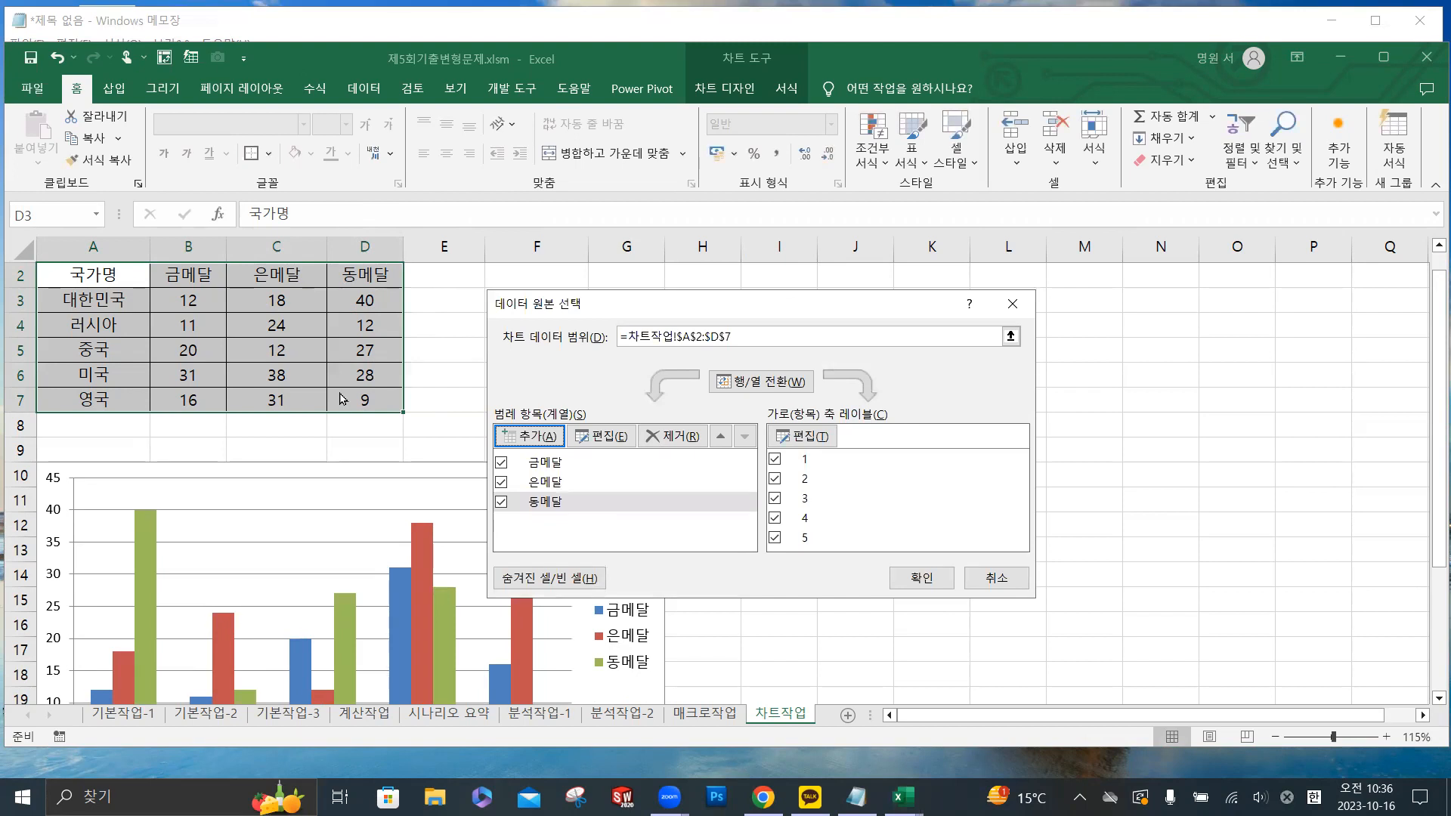
{"action": "left_click", "coordinate": [550, 502]}
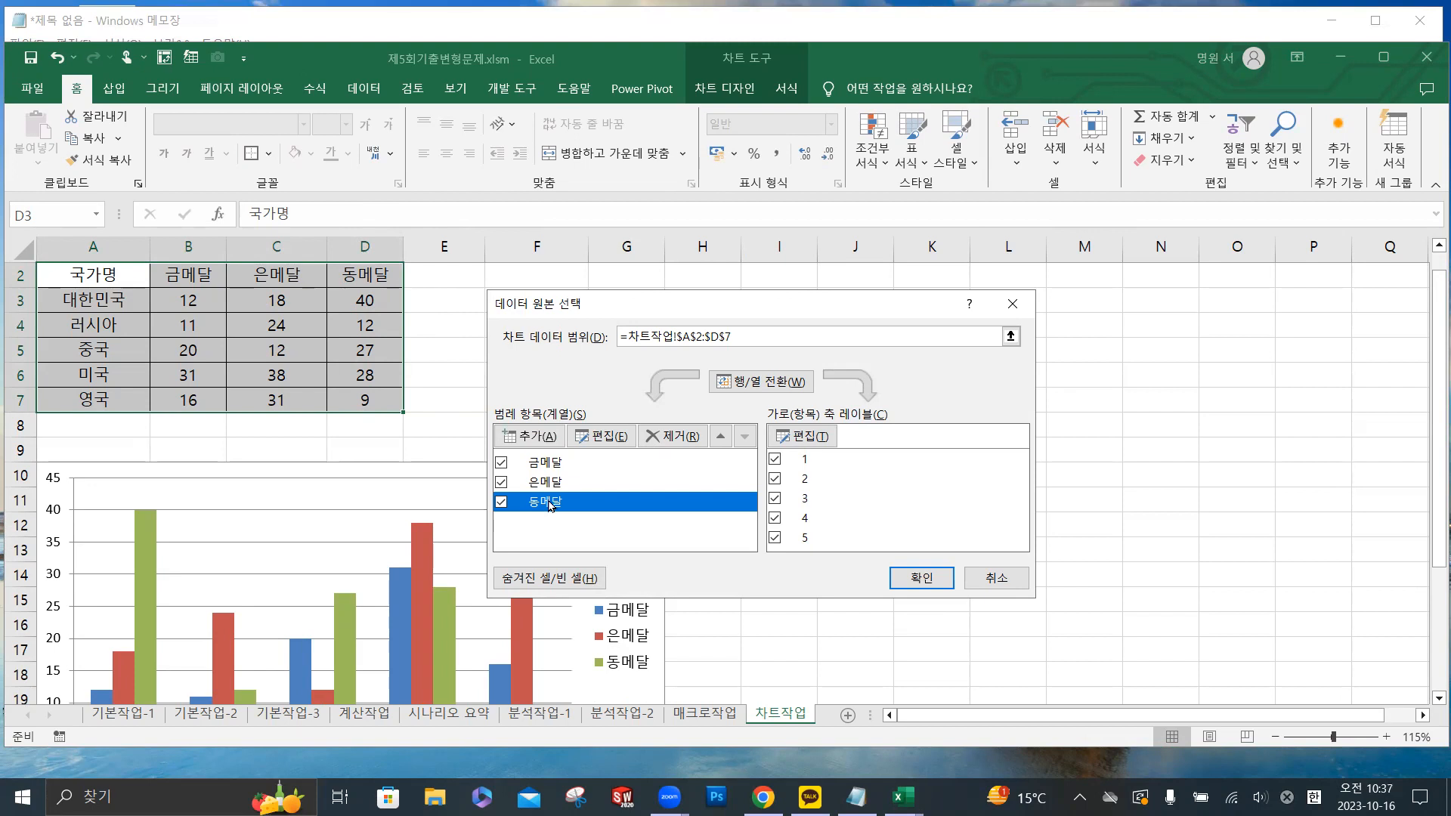
{"action": "left_click", "coordinate": [676, 437]}
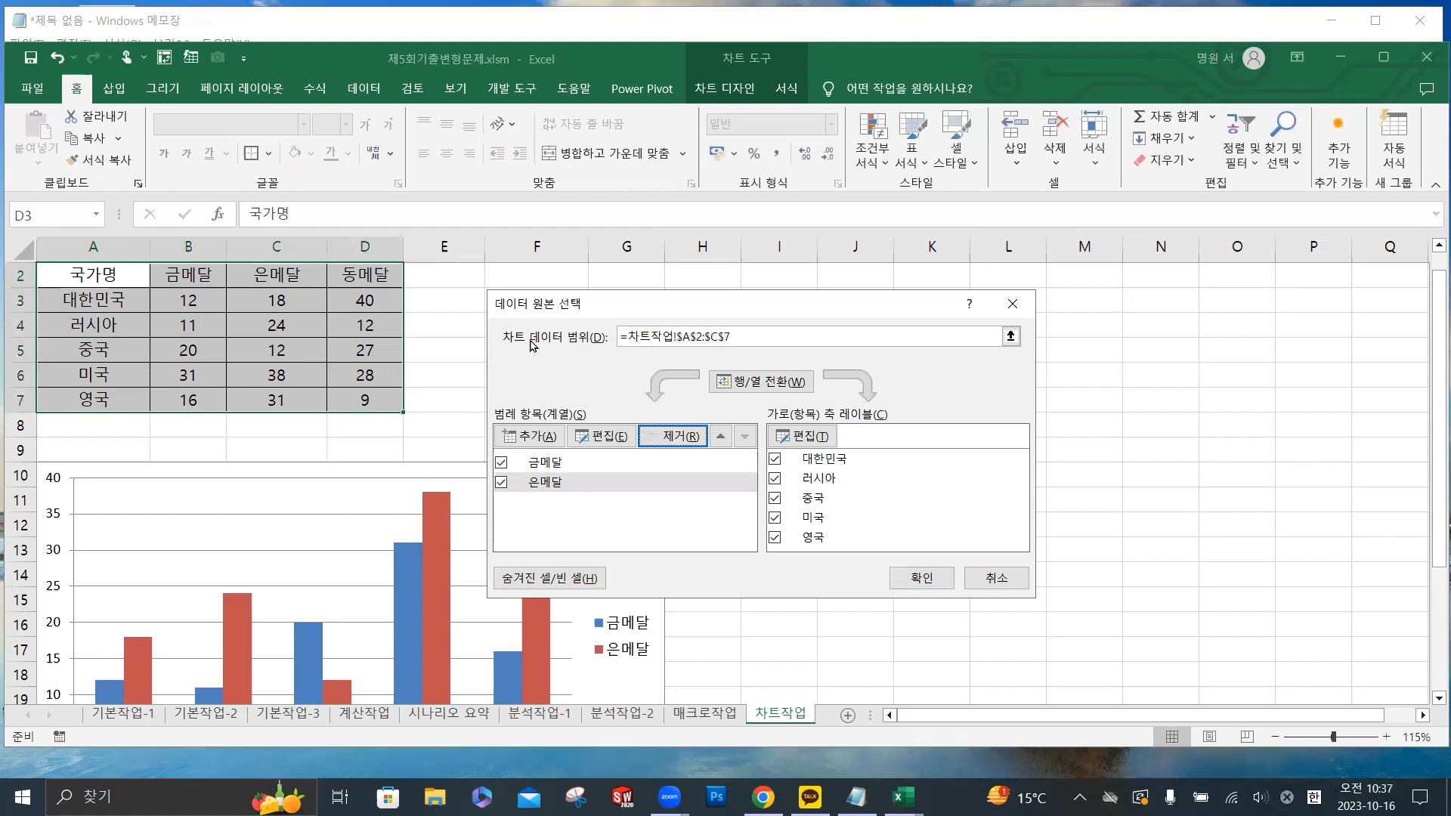
- Try to replace the chart data range with the table range A2:D7
{"action": "left_click", "coordinate": [725, 333]}
{"action": "left_click_drag", "start_coordinate": [725, 333], "coordinate": [615, 336]}
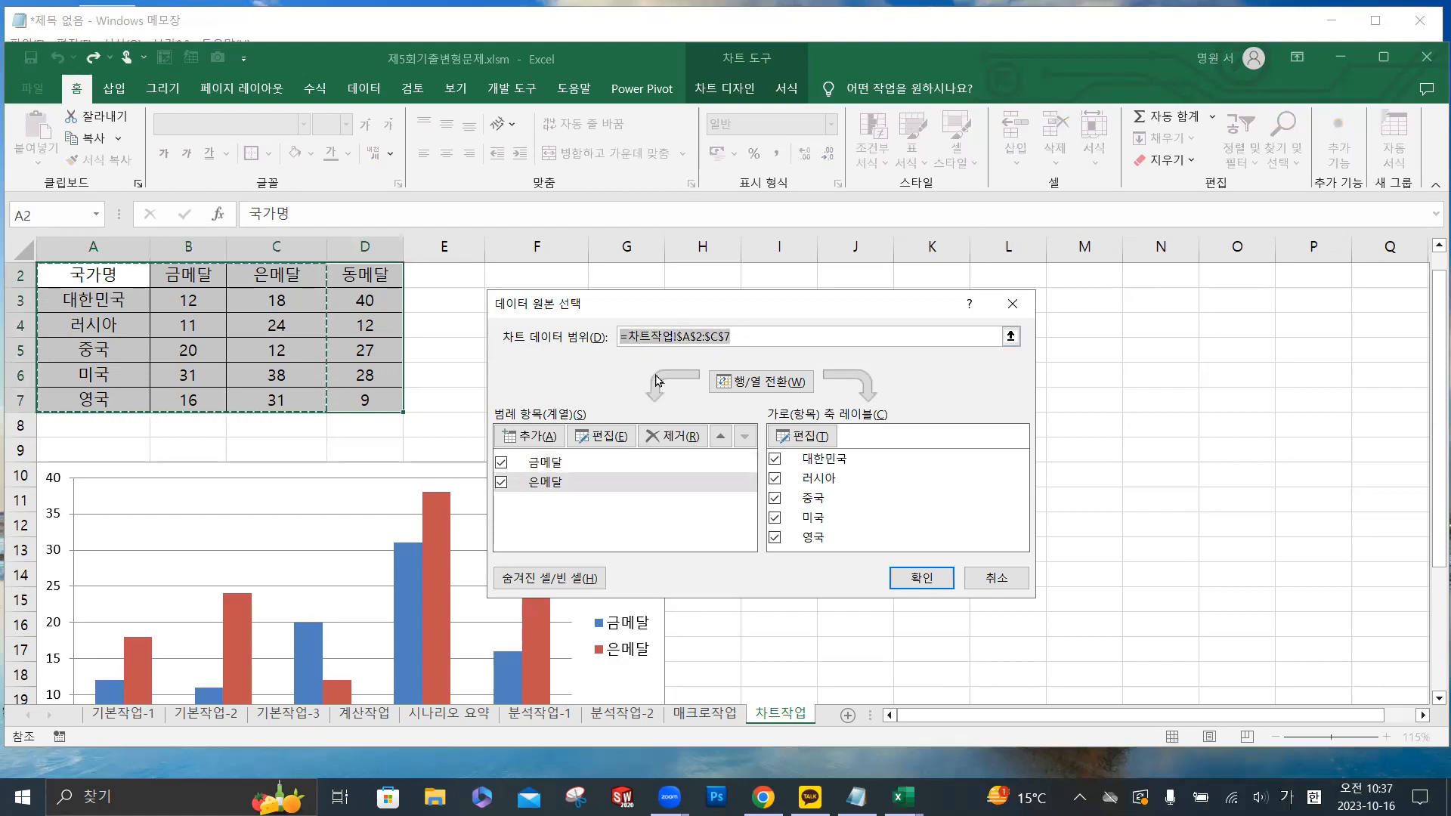
{"action": "left_click_drag", "start_coordinate": [96, 279], "coordinate": [344, 400]}
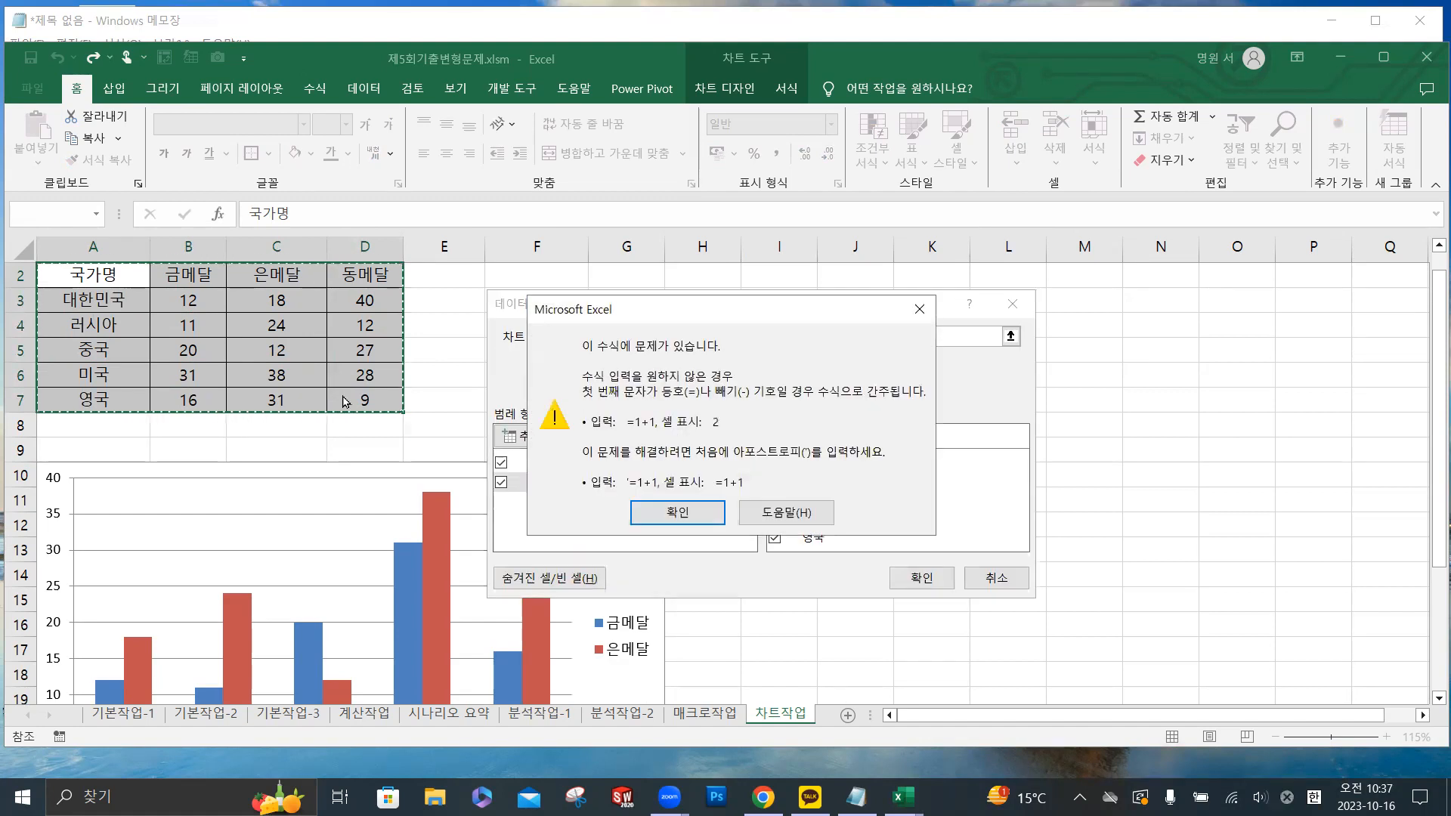
{"action": "left_click", "coordinate": [709, 517]}
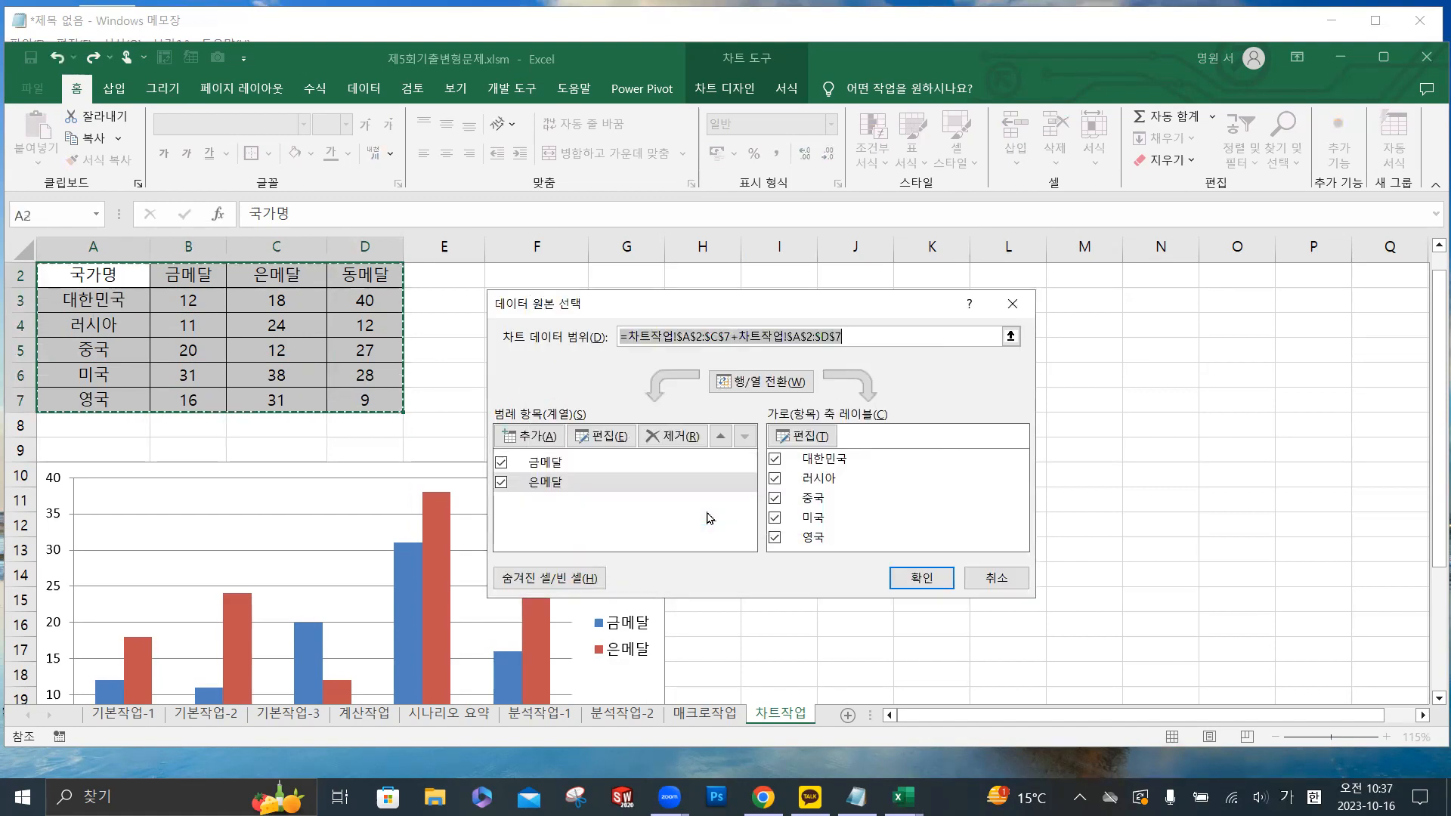
- Clear the chart data range, set it to A2:D7 on 차트작업, and apply the new source
{"action": "left_click", "coordinate": [737, 336]}
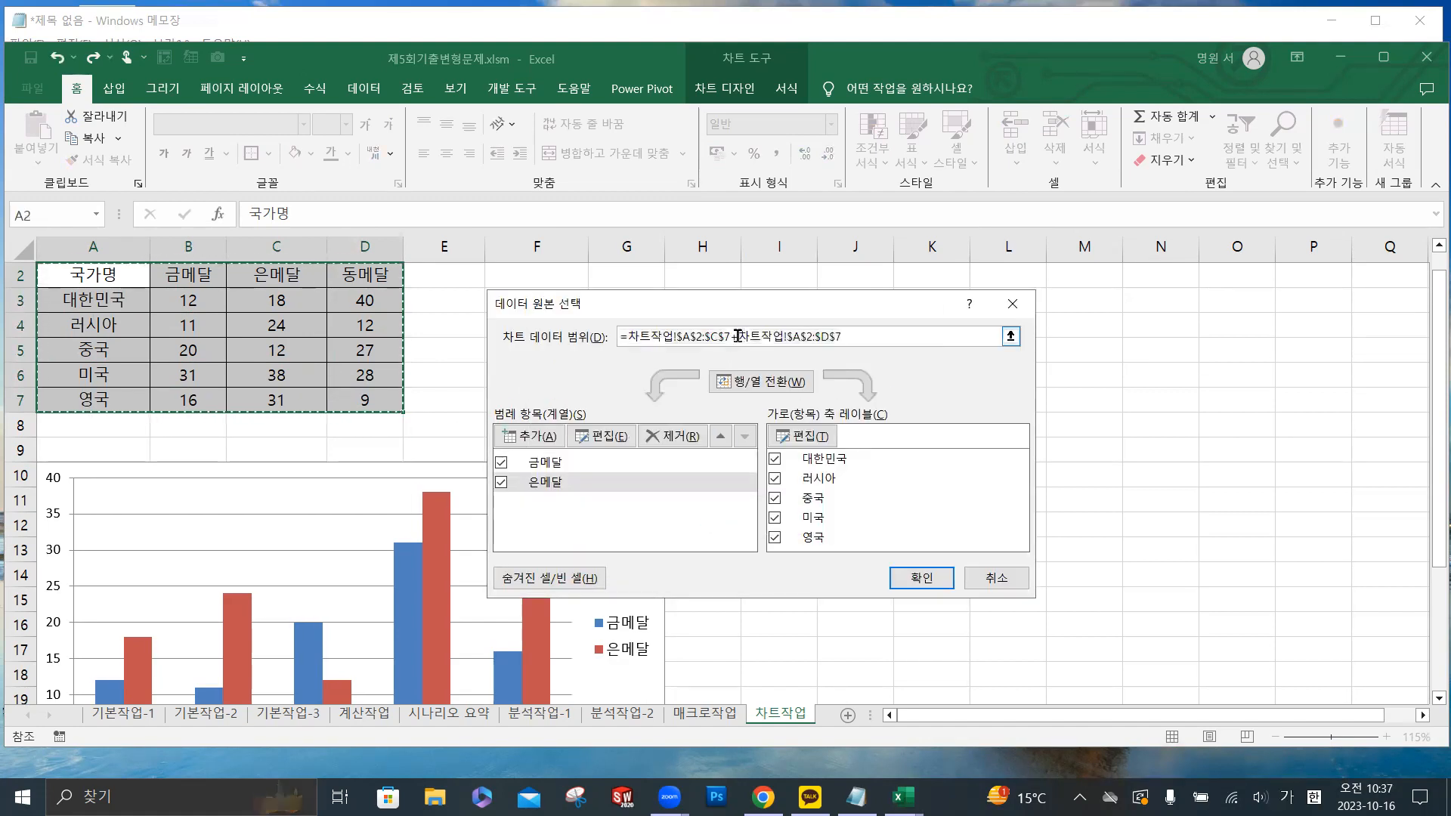
{"action": "left_click_drag", "start_coordinate": [861, 336], "coordinate": [618, 334]}
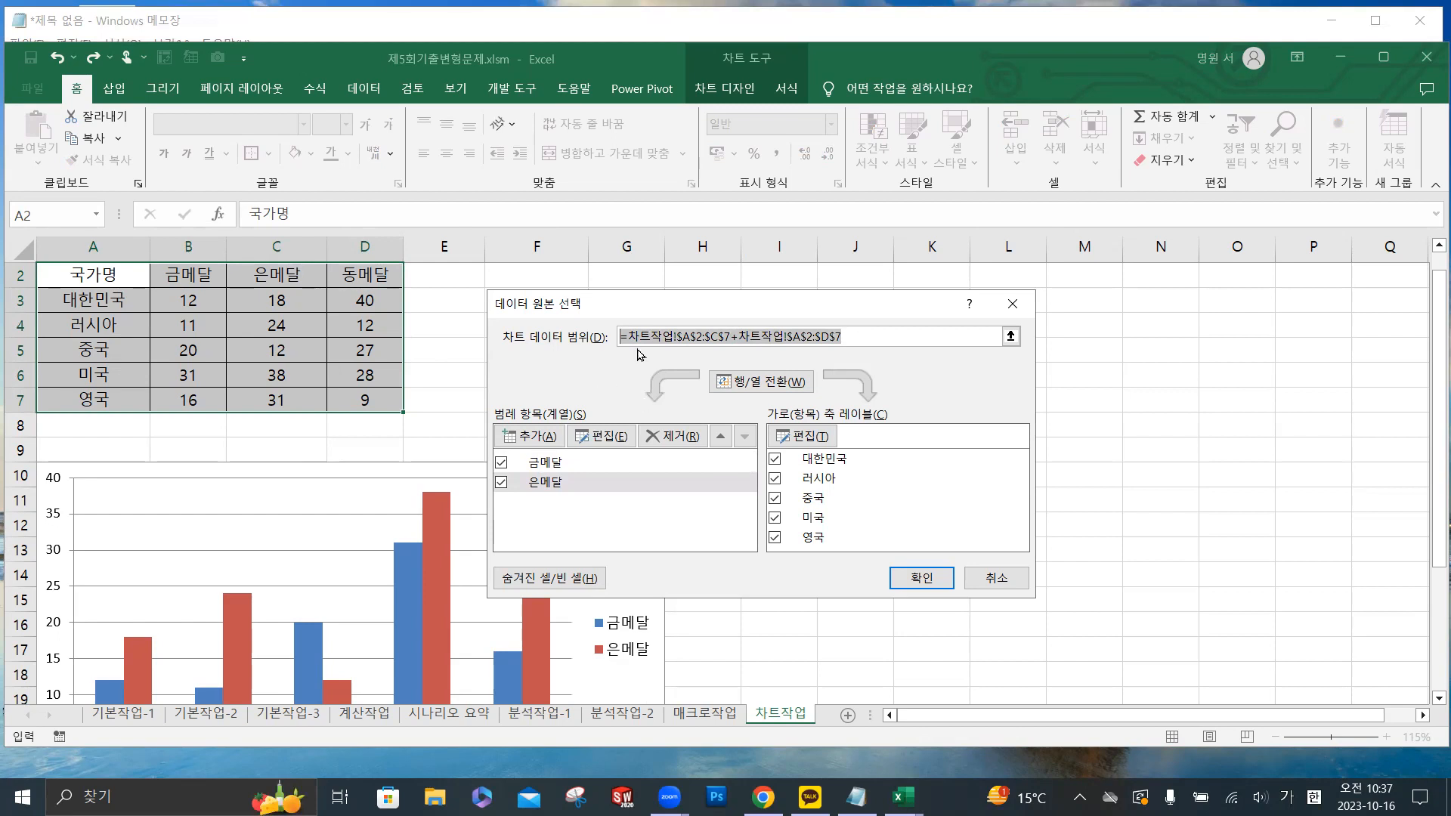
{"action": "left_click", "coordinate": [861, 334]}
{"action": "left_click", "coordinate": [590, 338]}
{"action": "key", "text": "BackSpace"}
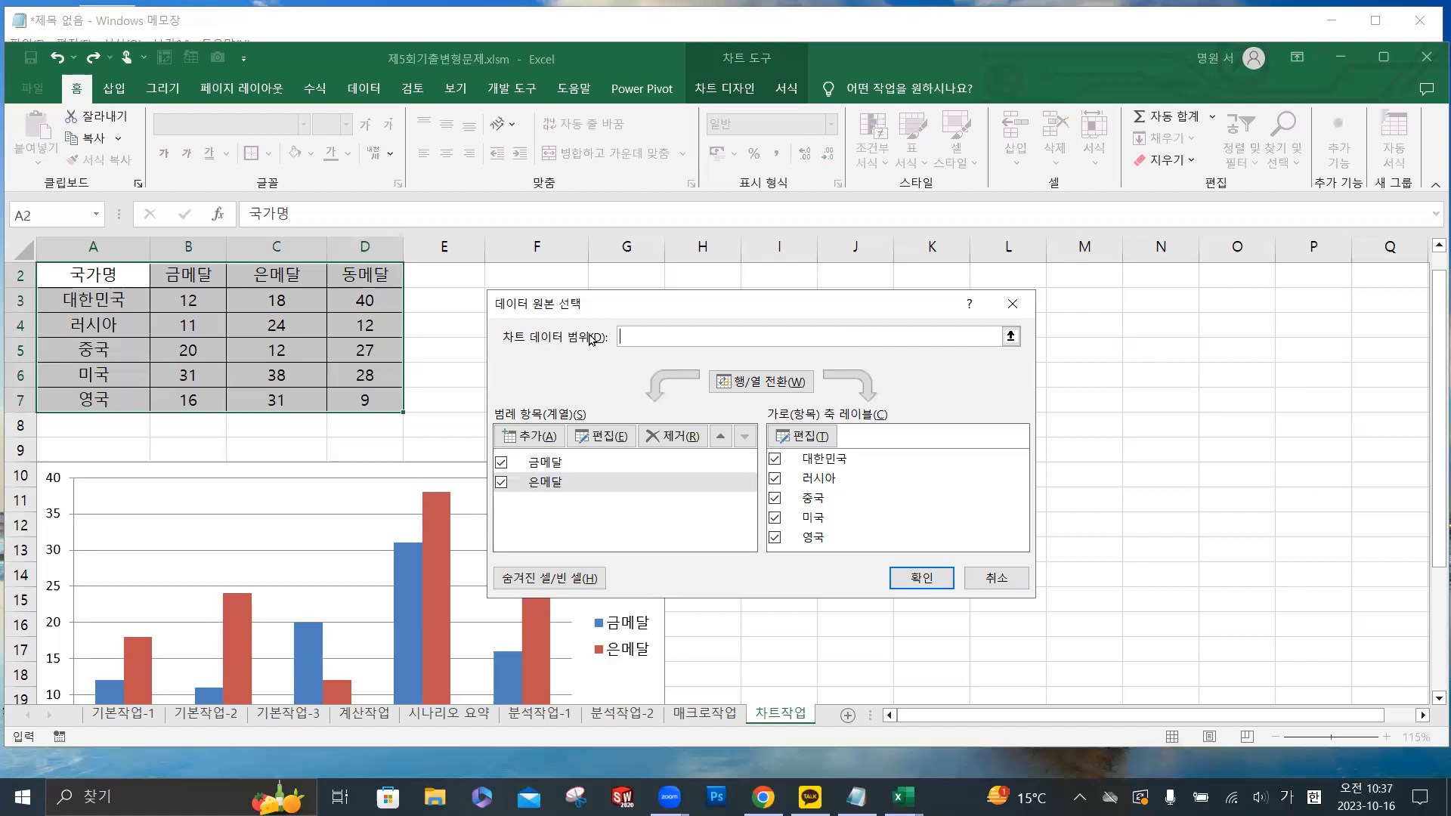
{"action": "left_click_drag", "start_coordinate": [121, 278], "coordinate": [366, 401]}
{"action": "left_click", "coordinate": [717, 329]}
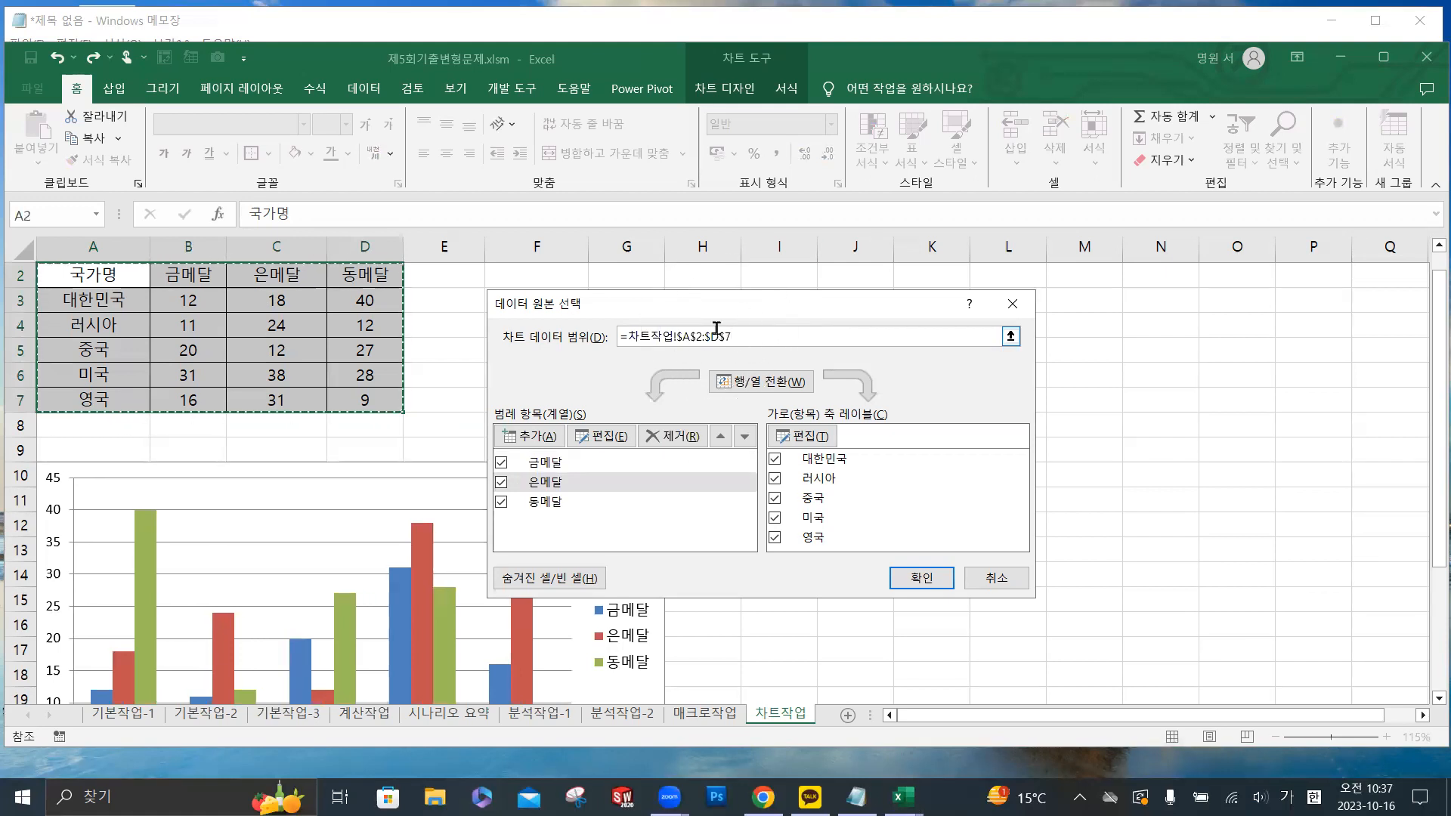
{"action": "left_click", "coordinate": [922, 578]}
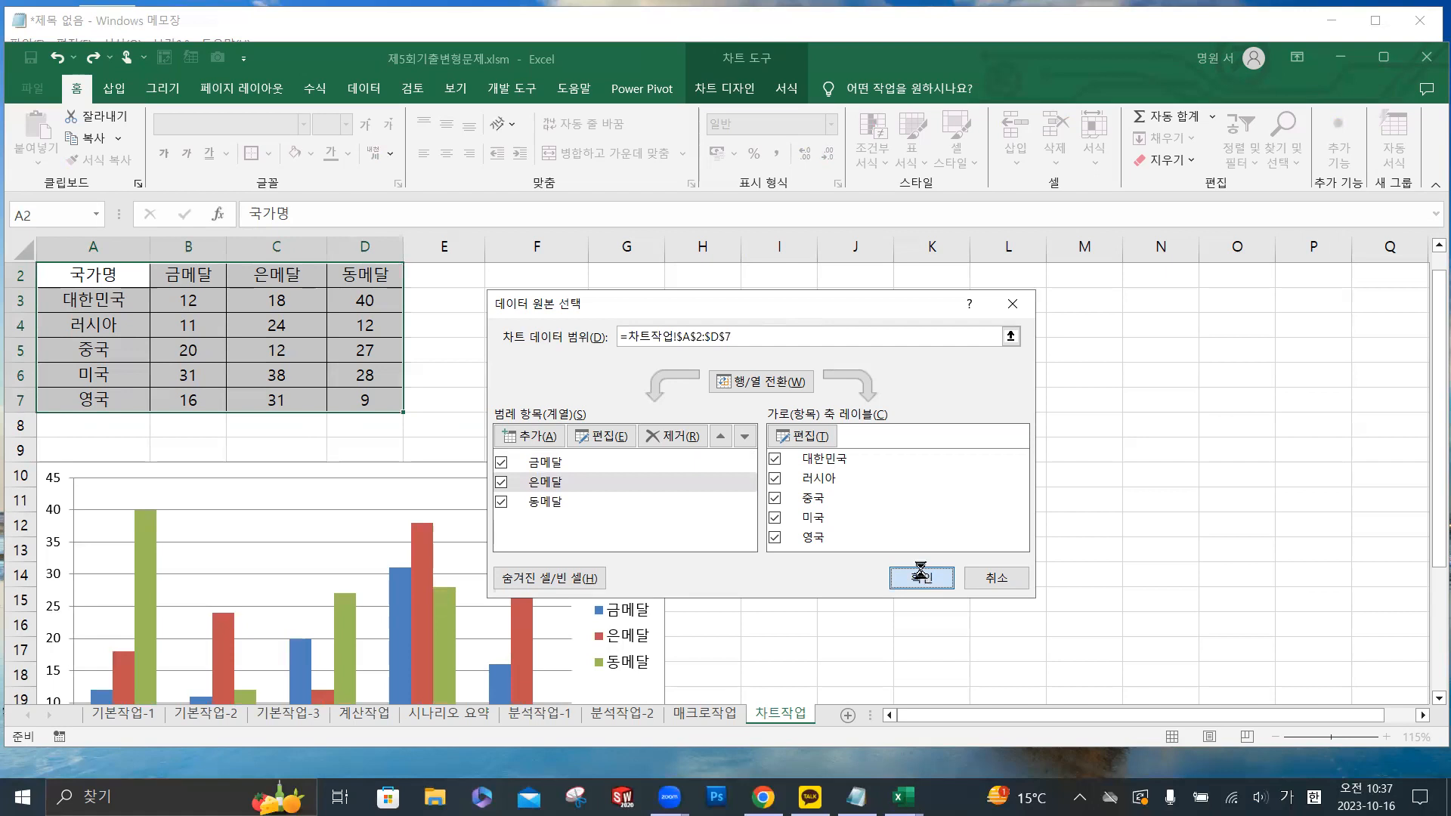
- Add a chart title above the medal column chart
{"action": "scroll", "coordinate": [510, 453], "scroll_direction": "down", "scroll_amount": 2}
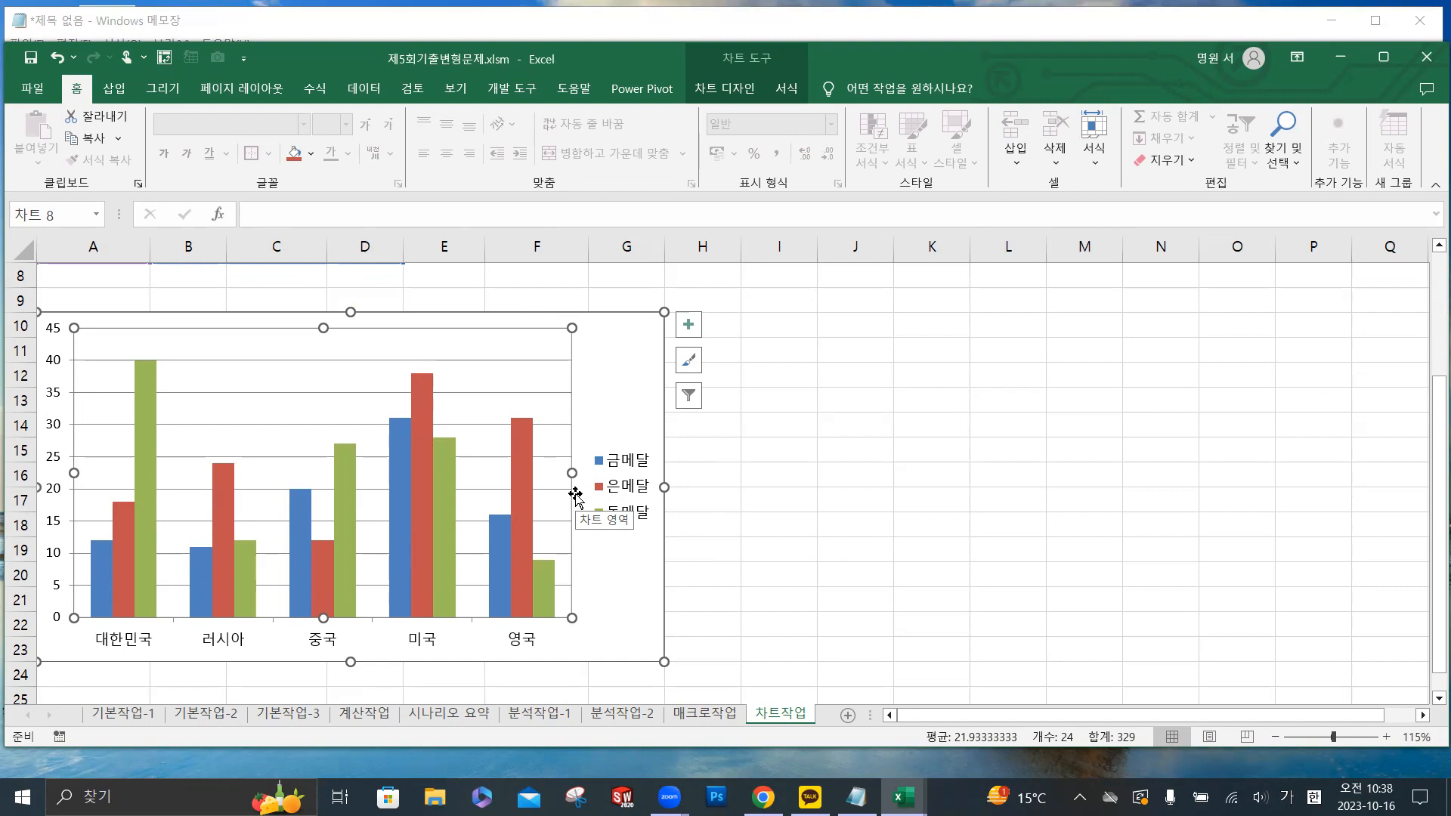
{"action": "left_click", "coordinate": [727, 91]}
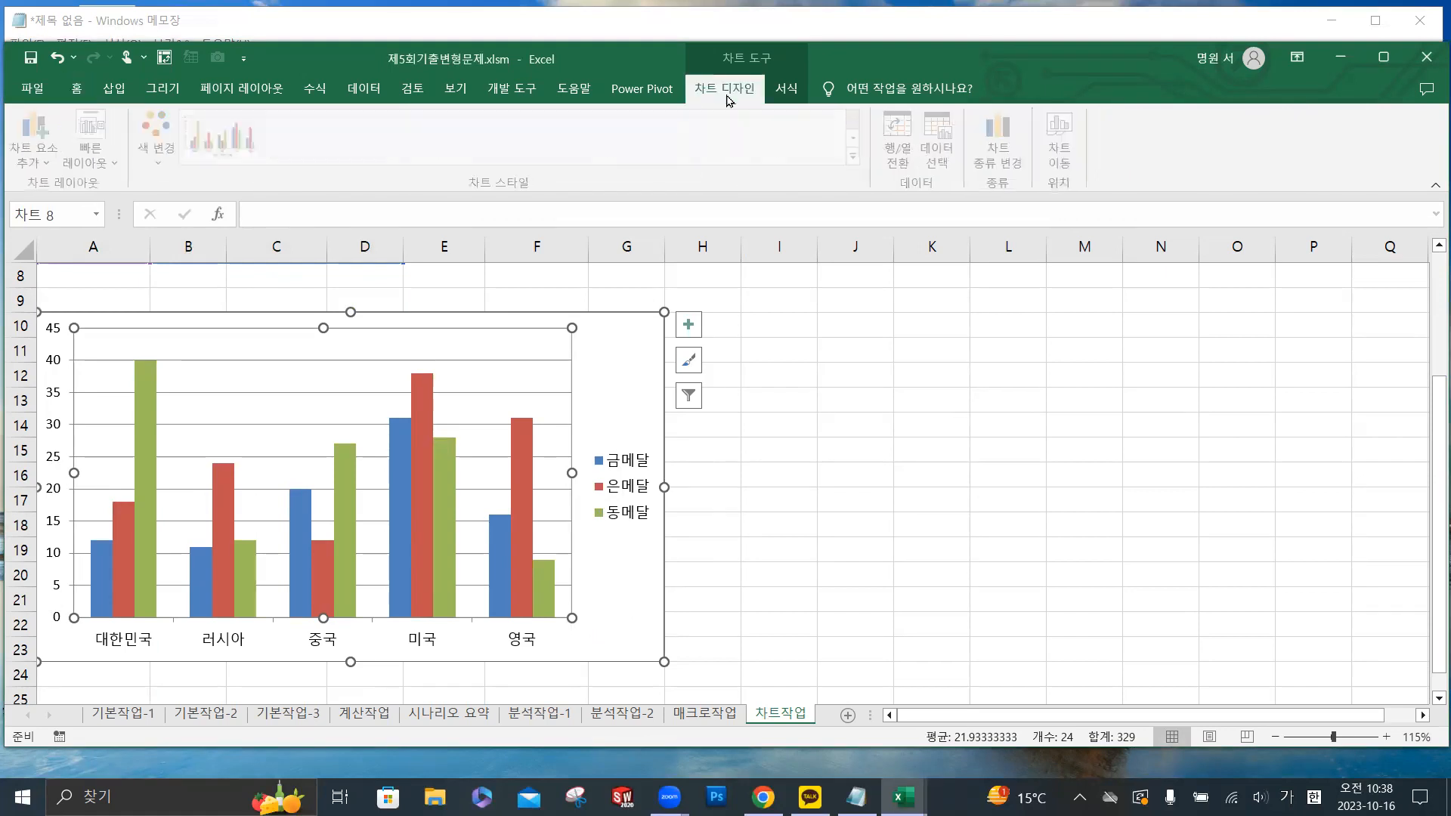
{"action": "left_click", "coordinate": [688, 324]}
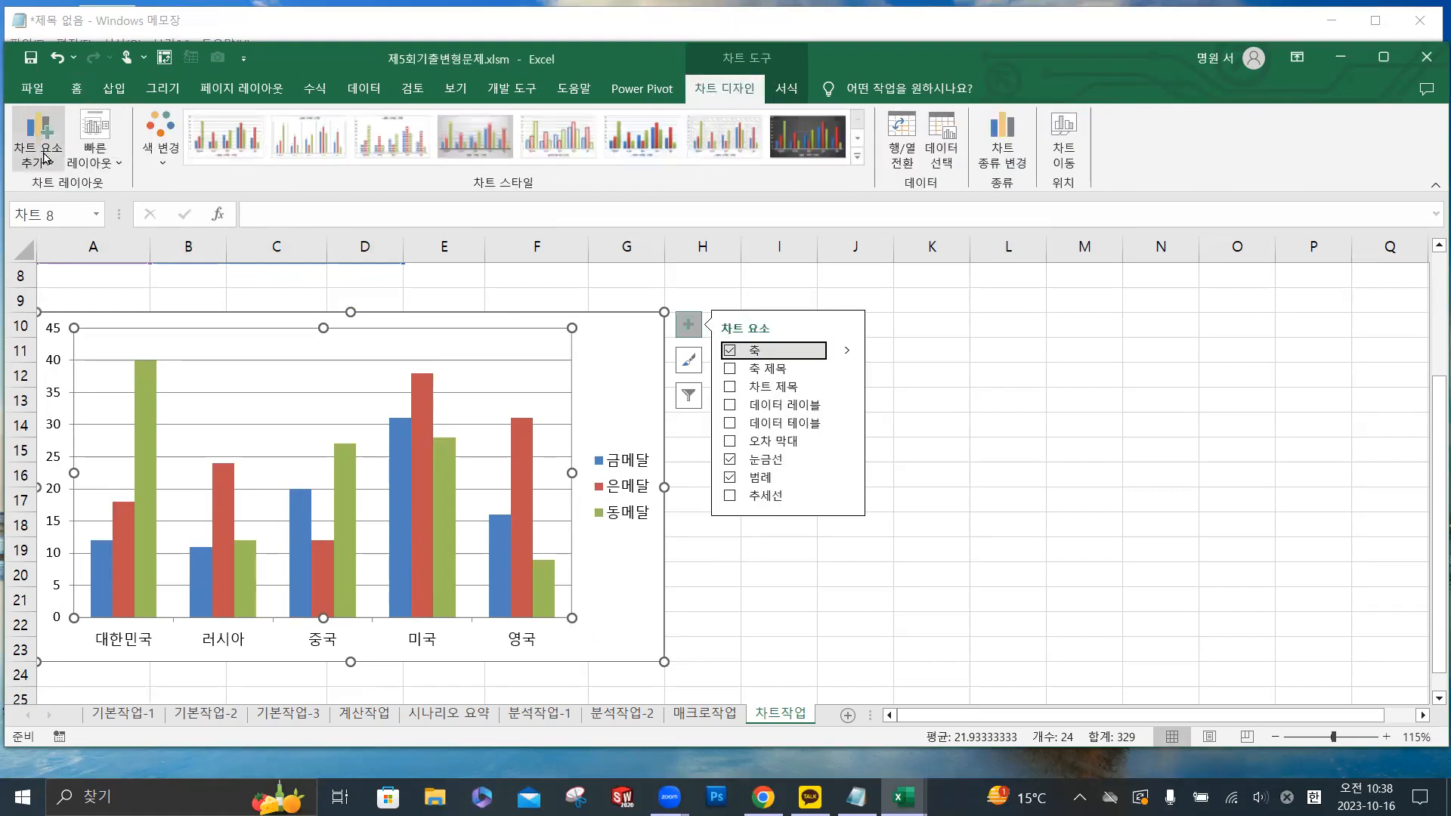
{"action": "left_click", "coordinate": [45, 157]}
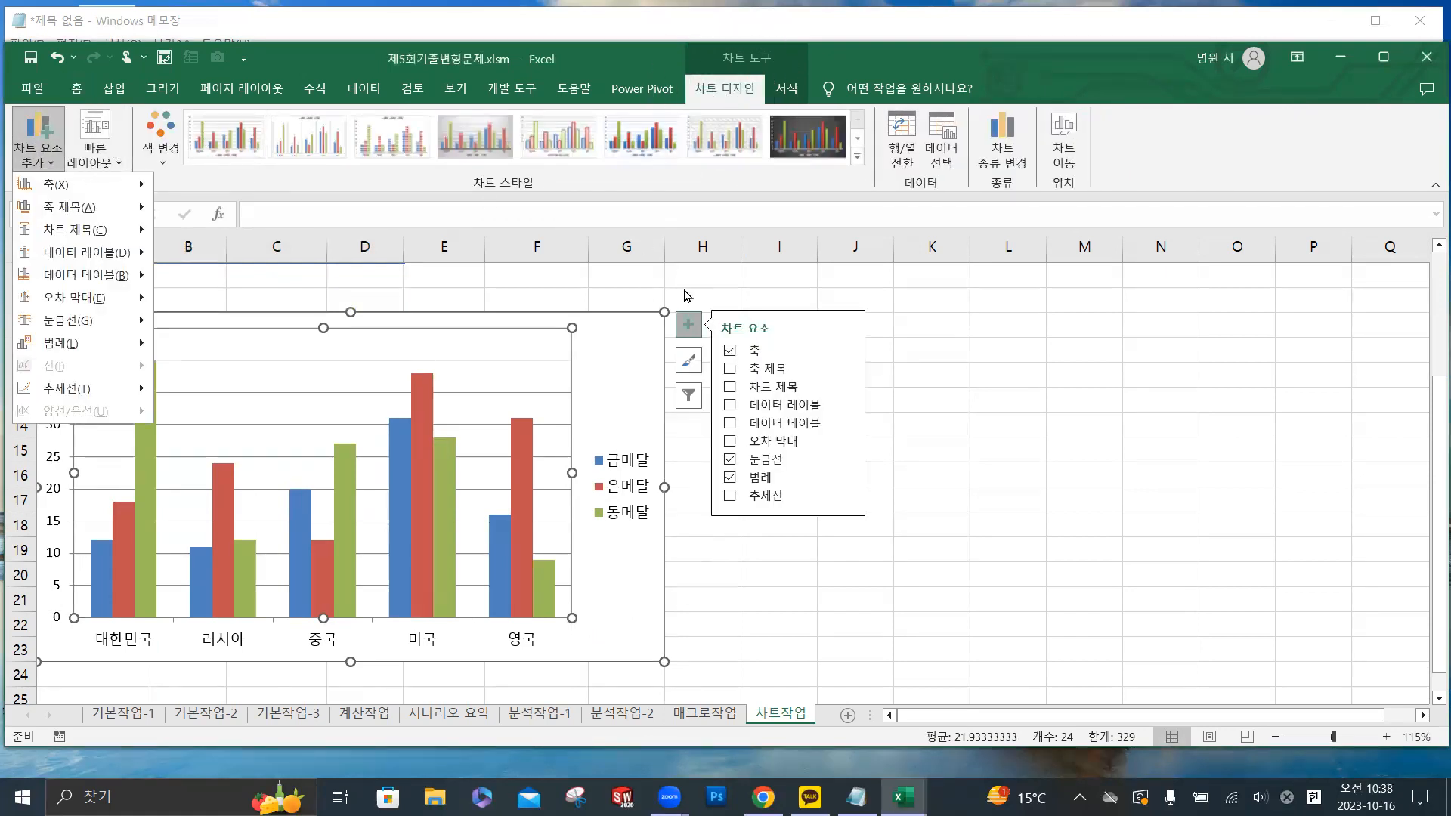
{"action": "left_click", "coordinate": [690, 326]}
{"action": "left_click", "coordinate": [47, 162]}
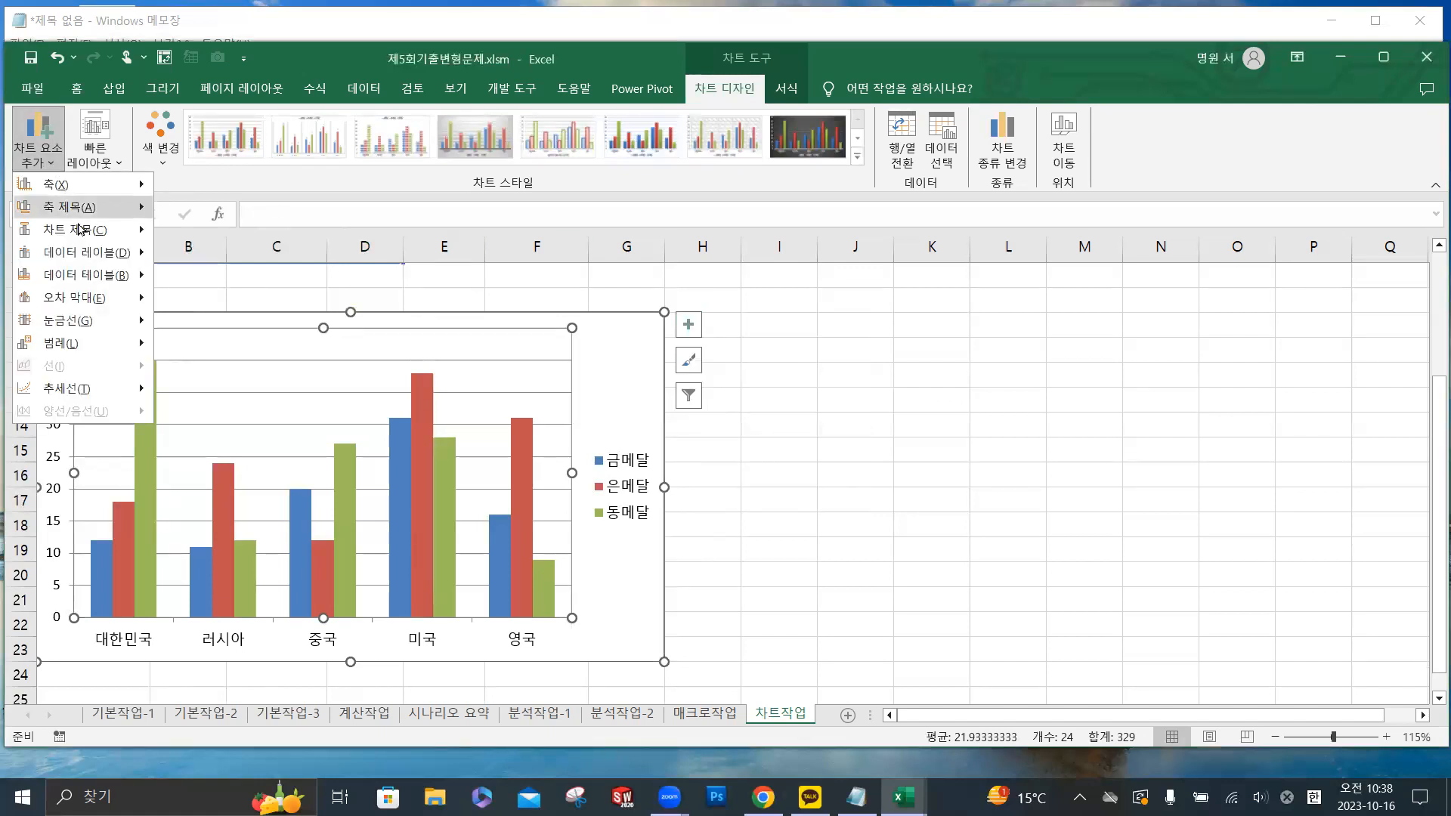
{"action": "mouse_move", "coordinate": [61, 229]}
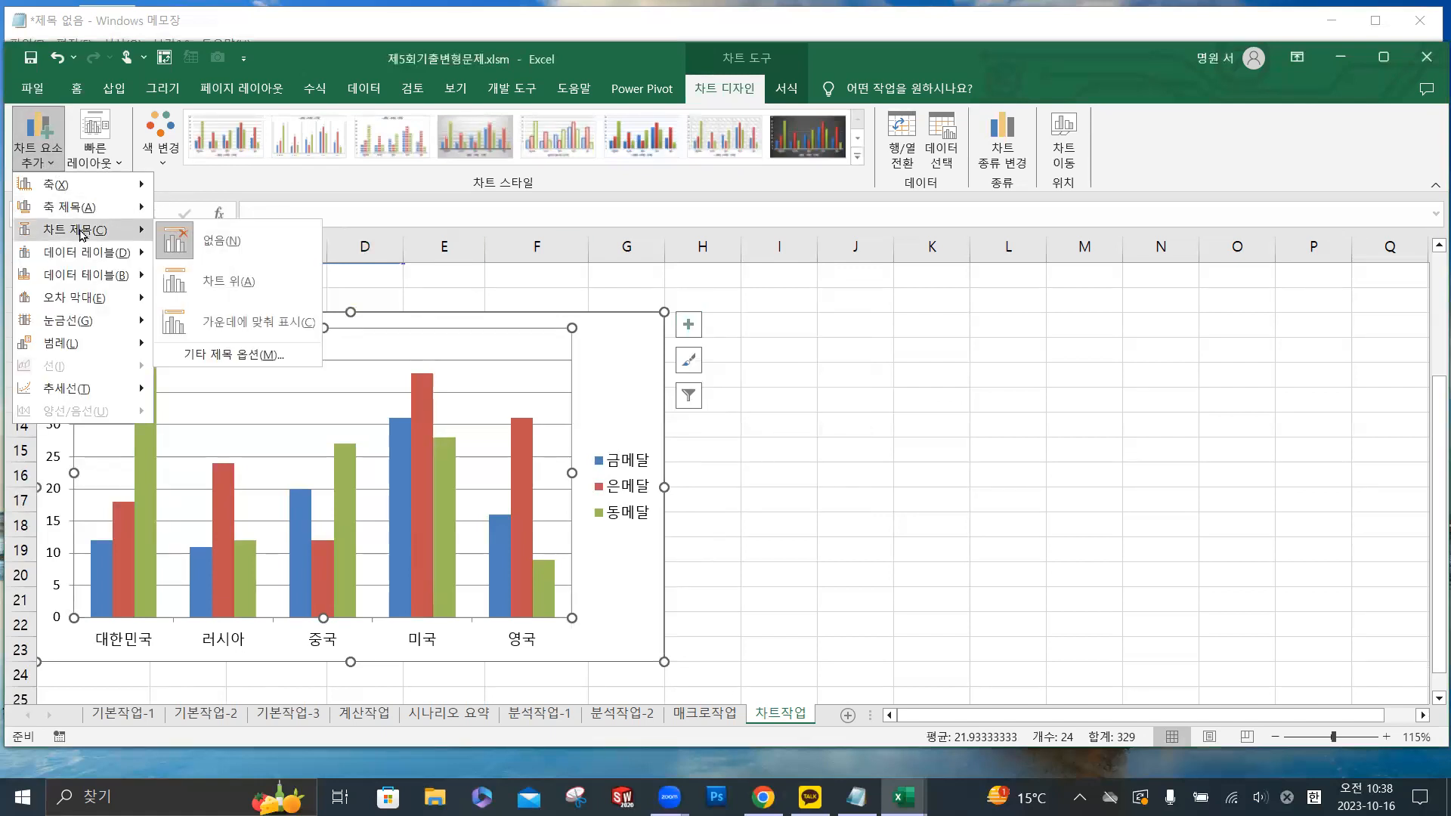
{"action": "left_click", "coordinate": [217, 287]}
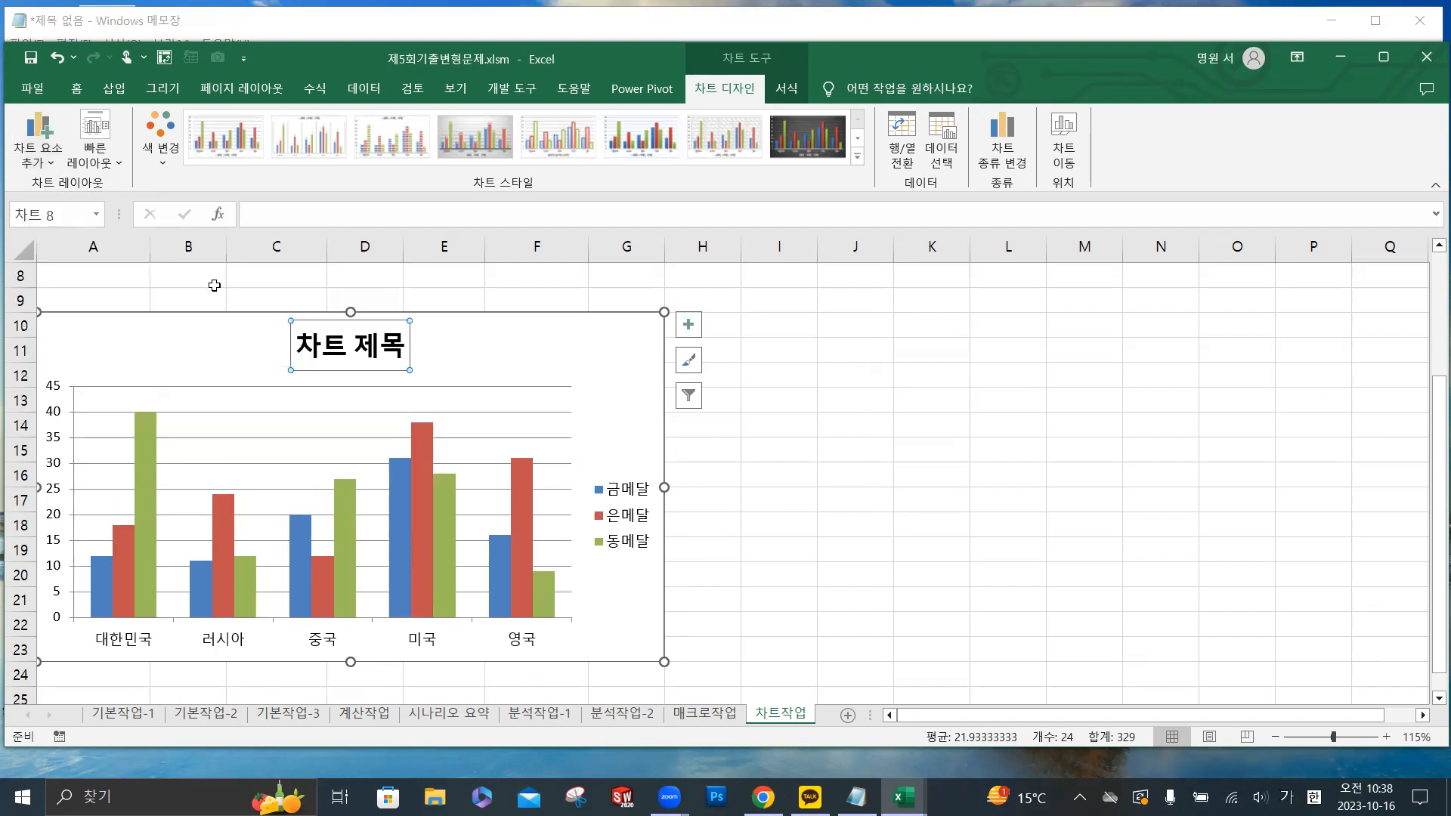
- Link the chart title to cell A1 of 차트작업 with the formula =차트작업!$A$1
{"action": "scroll", "coordinate": [215, 286], "scroll_direction": "up", "scroll_amount": 3}
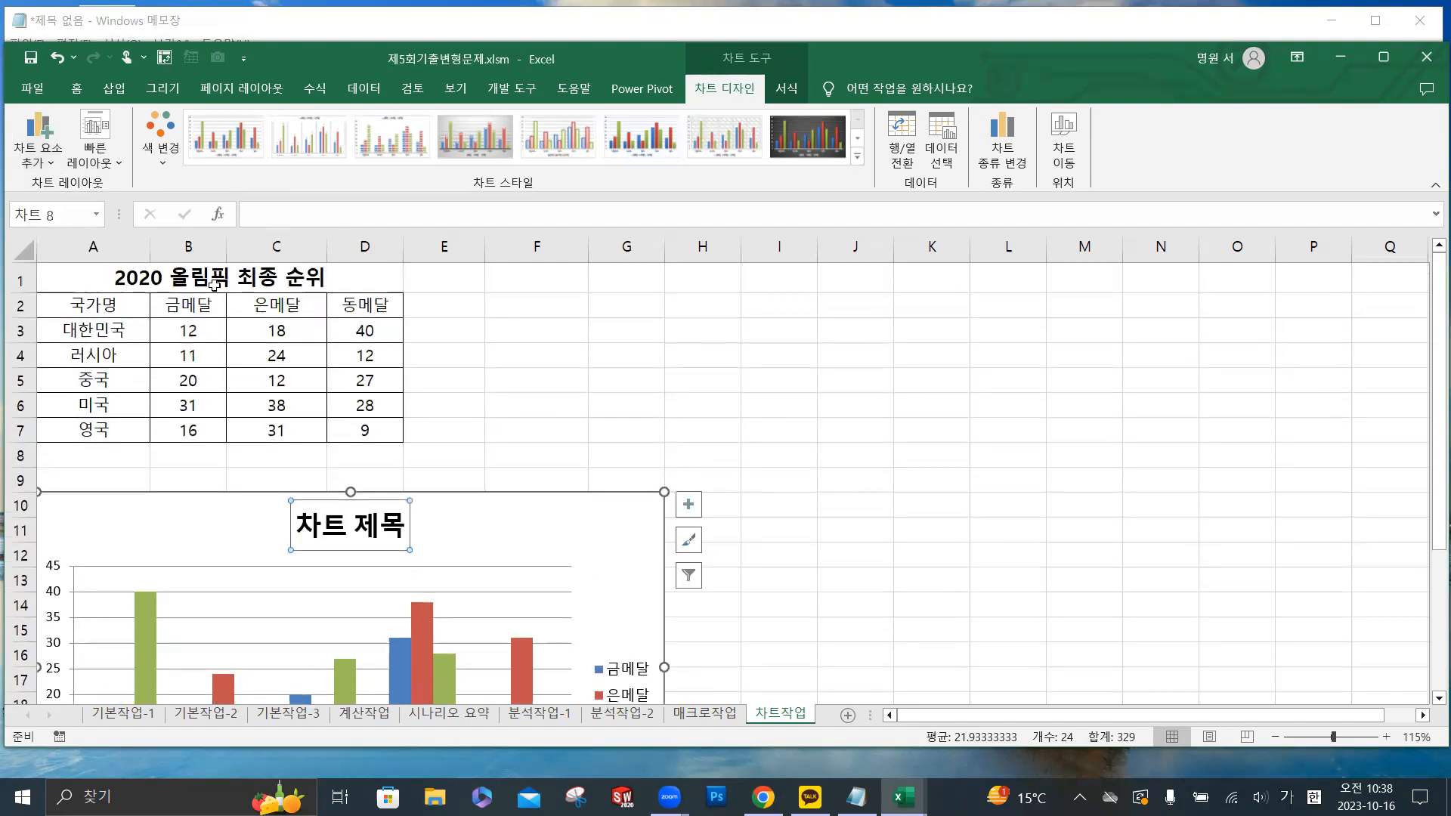
{"action": "left_click", "coordinate": [306, 206]}
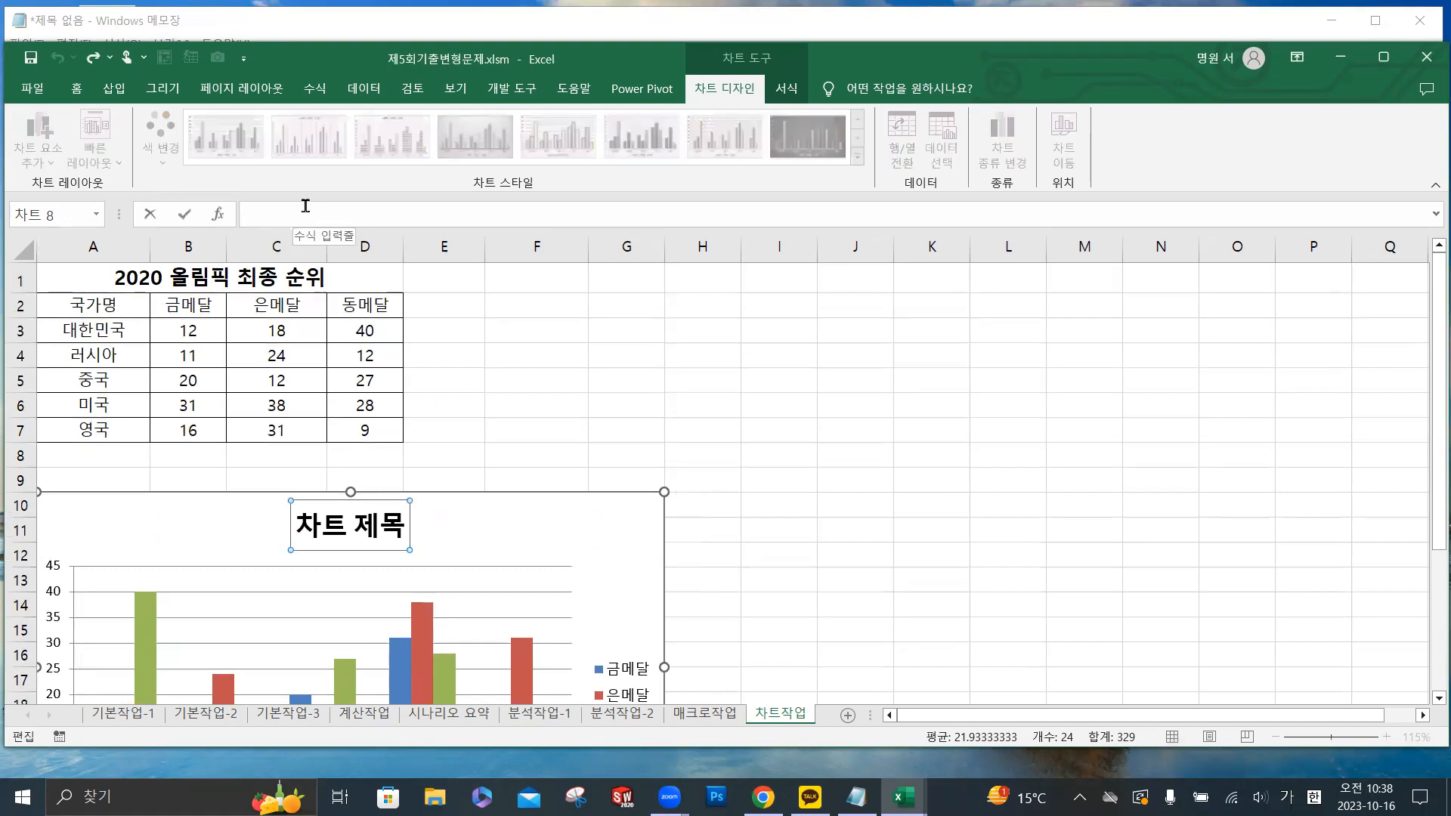
{"action": "type", "text": "="}
{"action": "left_click", "coordinate": [120, 281]}
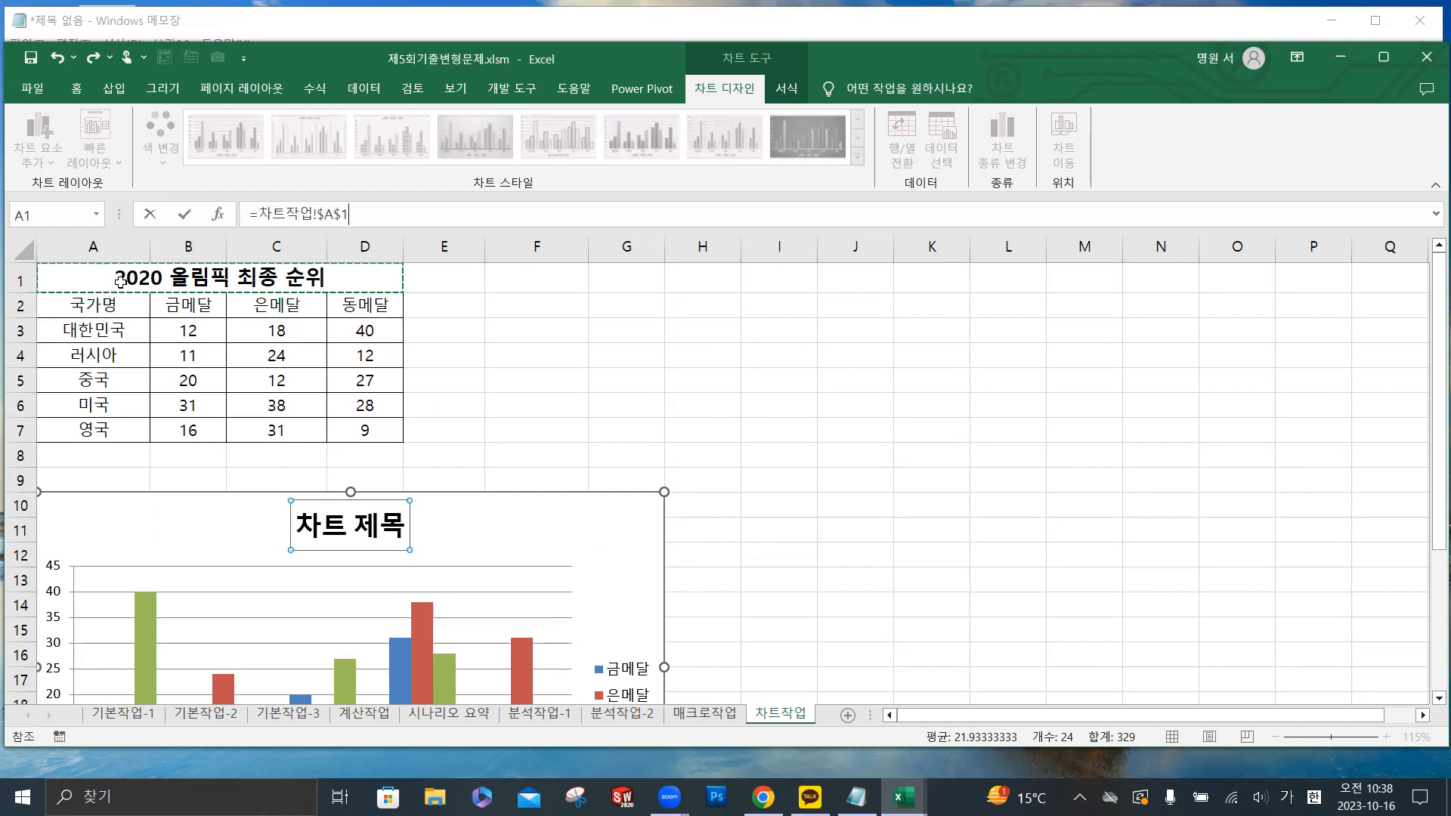
{"action": "left_click", "coordinate": [186, 215]}
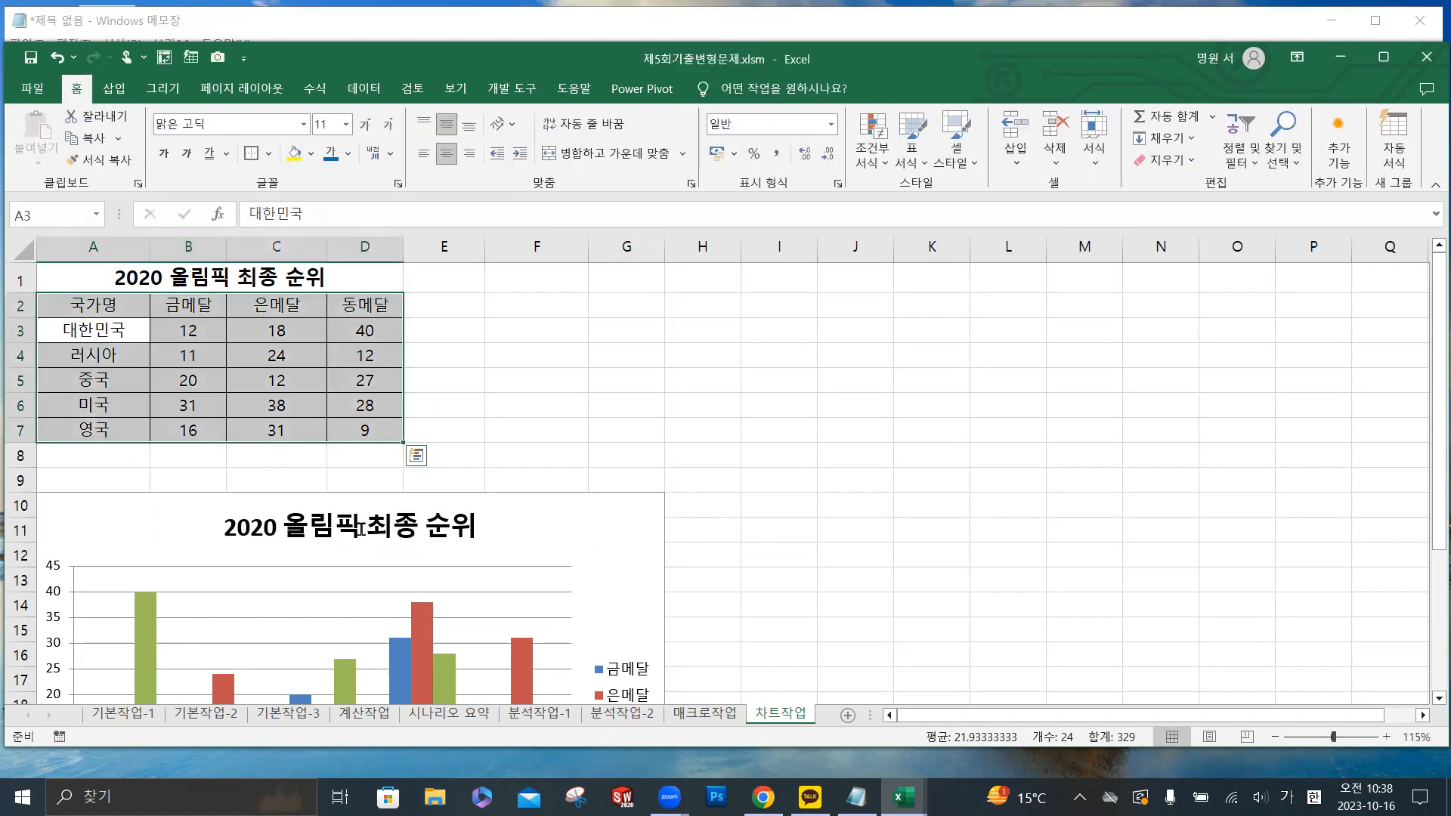
{"action": "key", "text": "ctrl+q"}
{"action": "key", "text": "Escape"}
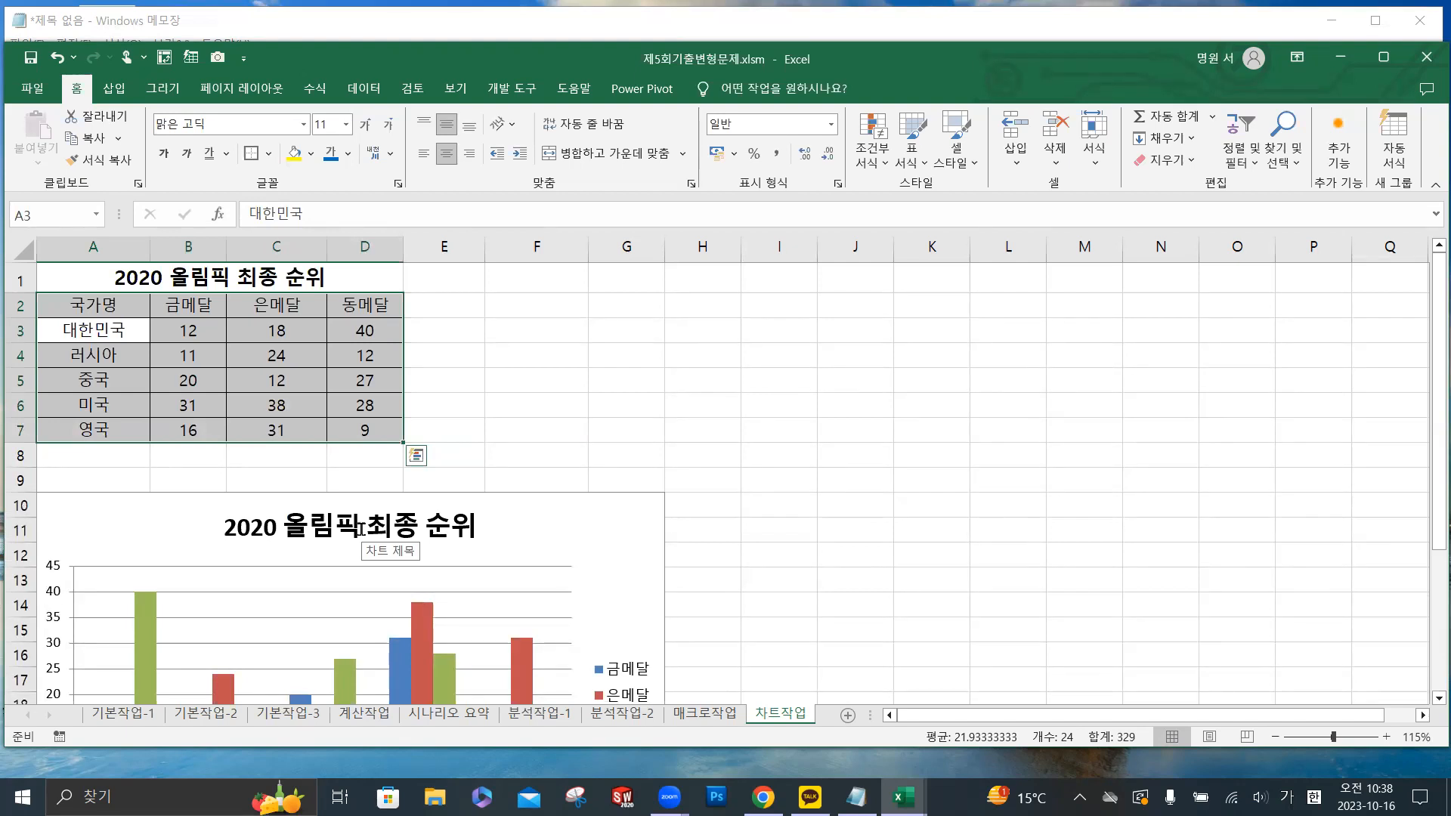
- Set the vertical value axis of the medal chart to a maximum of 40 and a major unit of 10
{"action": "scroll", "coordinate": [373, 501], "scroll_direction": "down", "scroll_amount": 3}
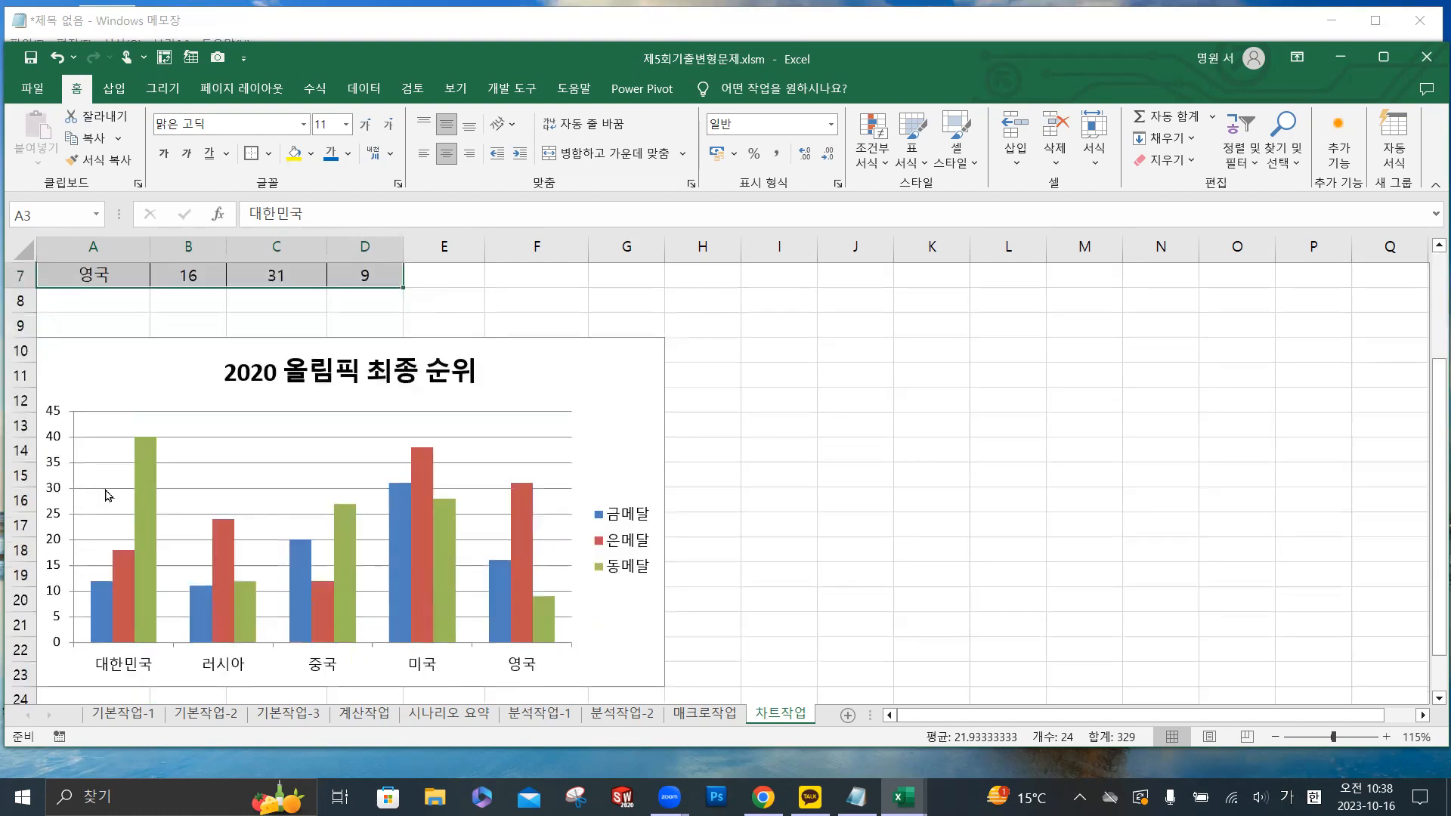
{"action": "scroll", "coordinate": [113, 454], "scroll_direction": "up", "scroll_amount": 1}
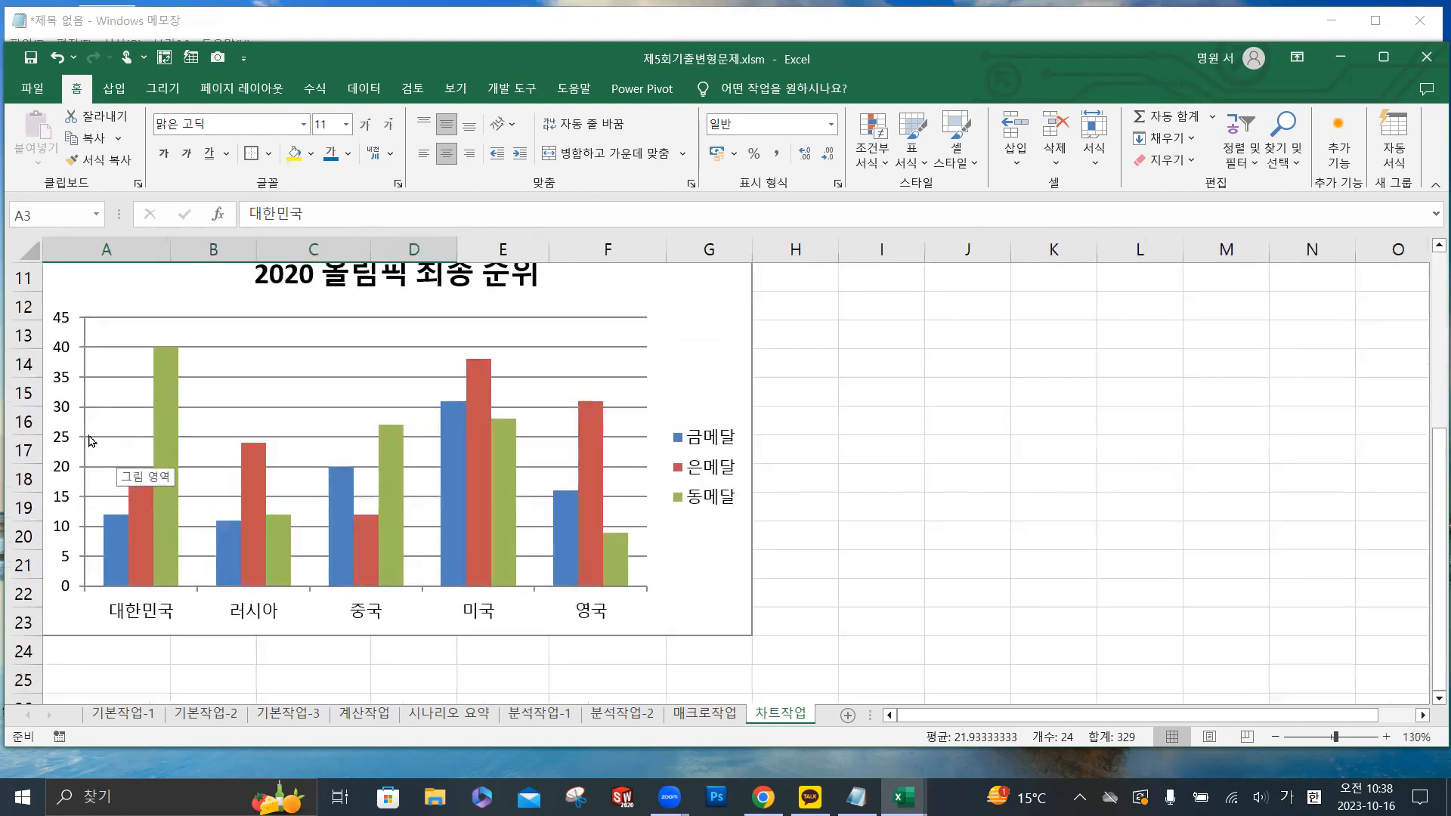
{"action": "left_click", "coordinate": [66, 413]}
{"action": "key", "text": "ctrl"}
{"action": "key", "text": "ctrl"}
{"action": "key", "text": "ctrl"}
{"action": "key", "text": "ctrl"}
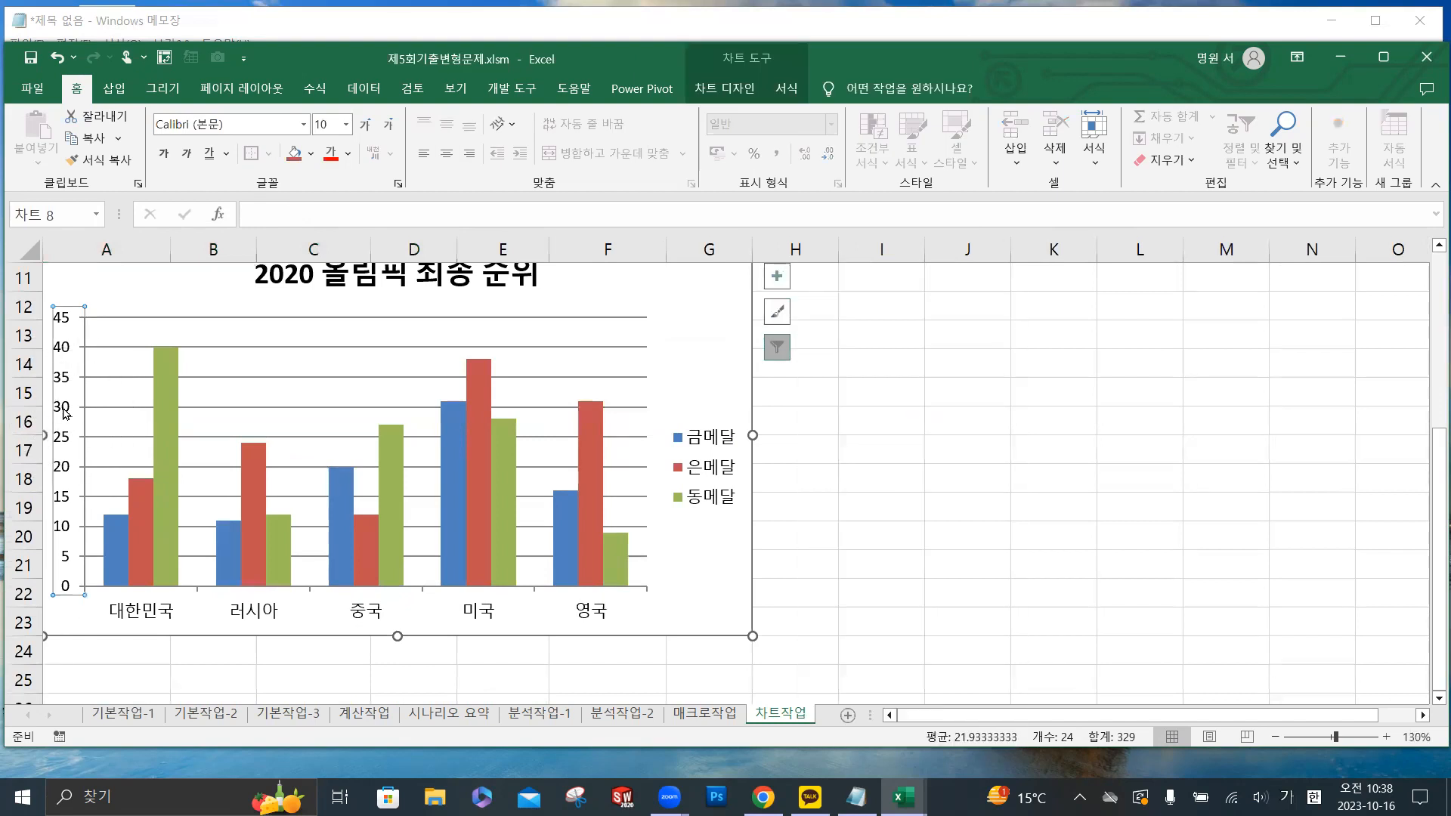
{"action": "right_click", "coordinate": [66, 413]}
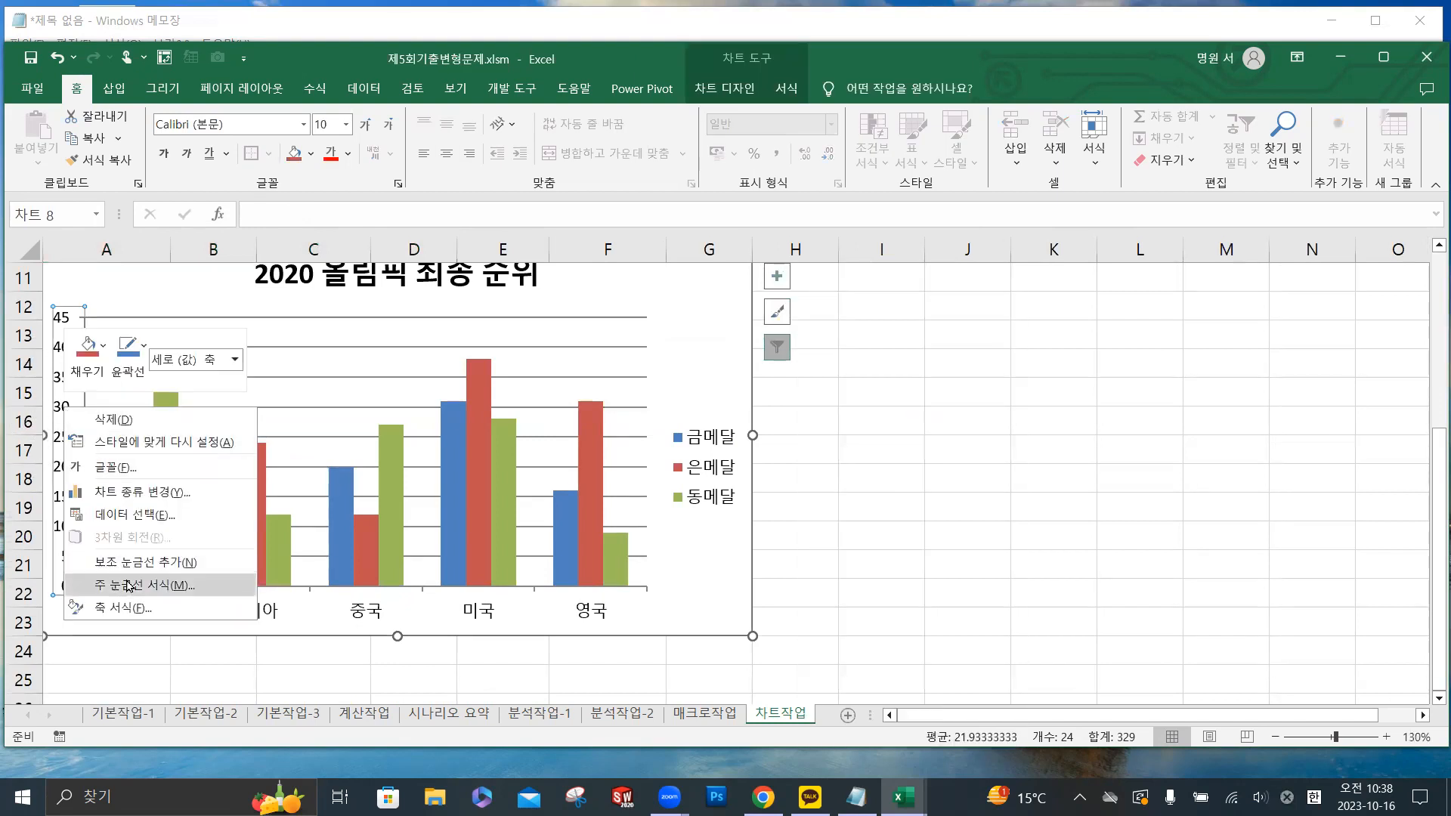
{"action": "left_click", "coordinate": [134, 608]}
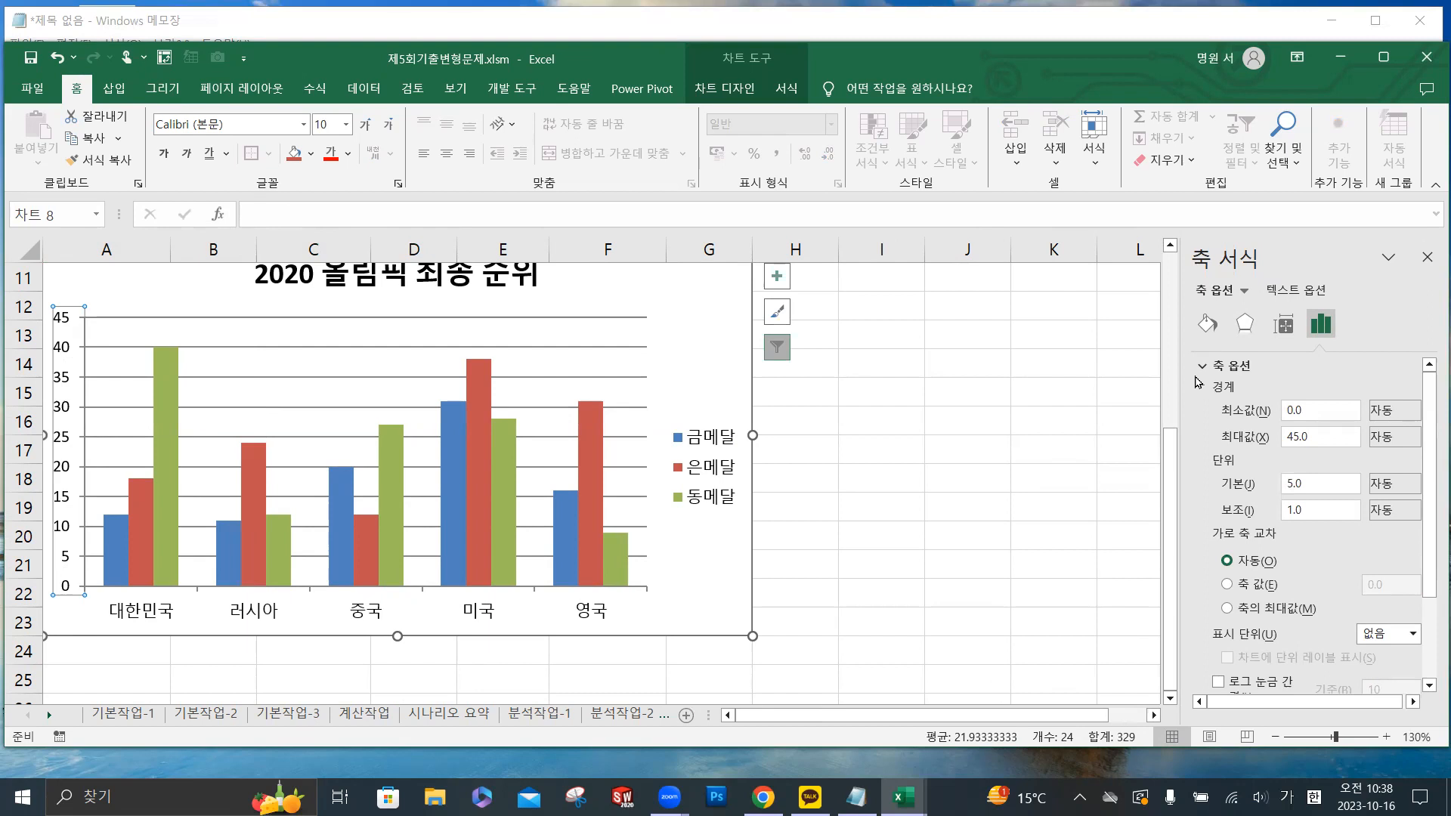
{"action": "left_click_drag", "start_coordinate": [1323, 436], "coordinate": [1282, 444]}
{"action": "type", "text": "4"}
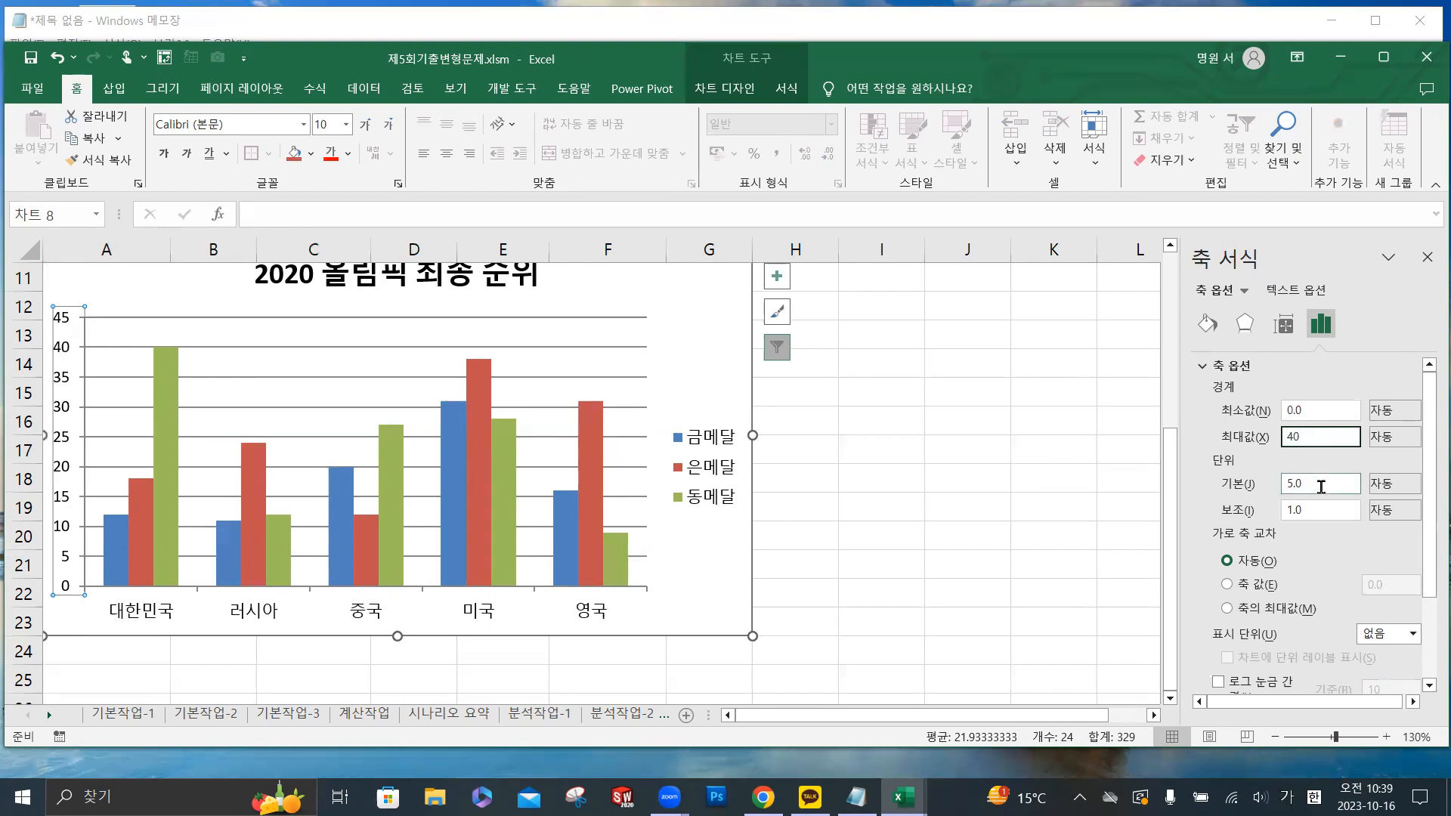
{"action": "left_click_drag", "start_coordinate": [1324, 483], "coordinate": [1270, 493]}
{"action": "type", "text": "10"}
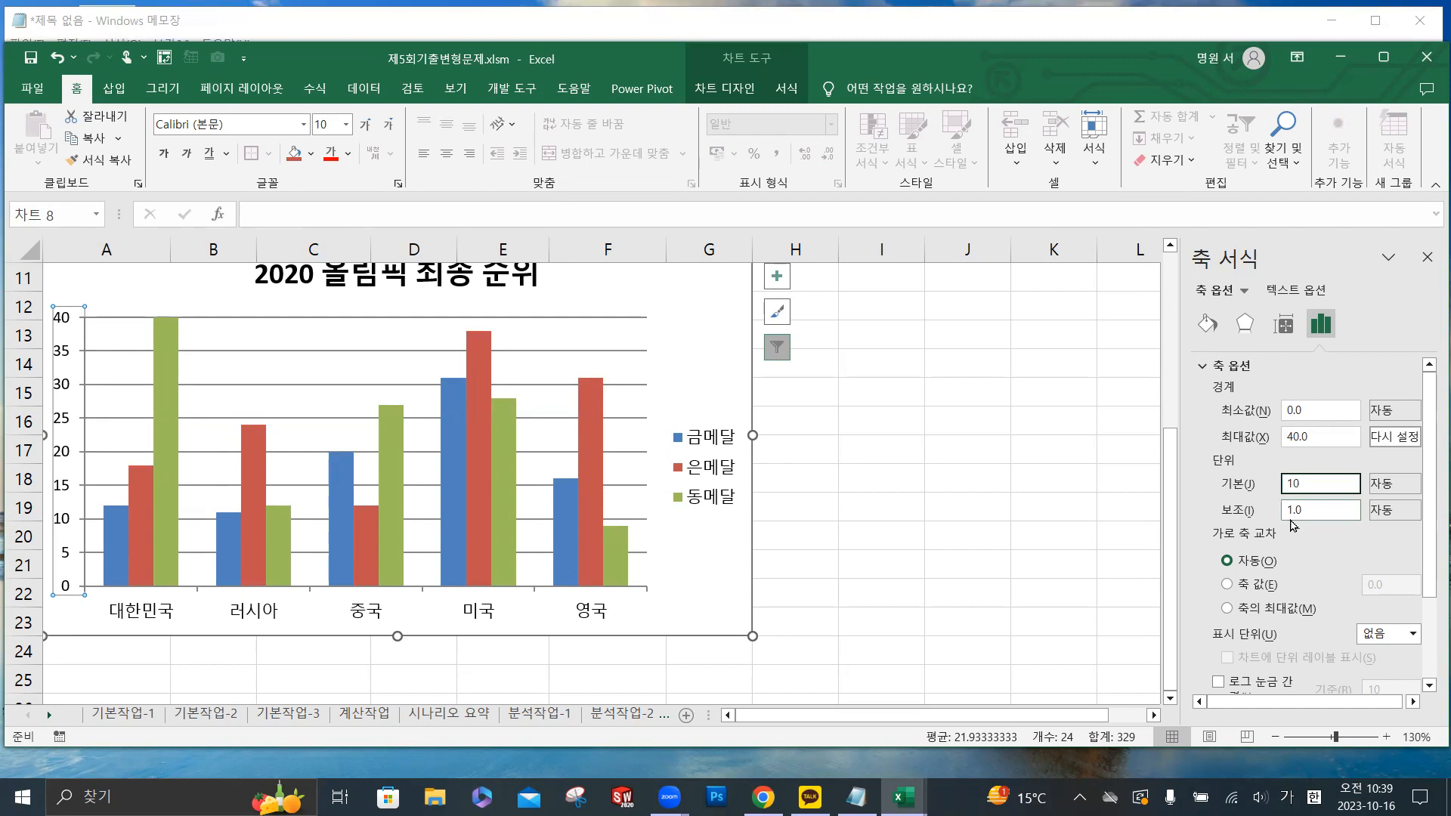
- Make the horizontal axis cross the vertical axis at the axis value 20
{"action": "scroll", "coordinate": [1292, 525], "scroll_direction": "down", "scroll_amount": 1}
{"action": "scroll", "coordinate": [1293, 521], "scroll_direction": "down", "scroll_amount": 1}
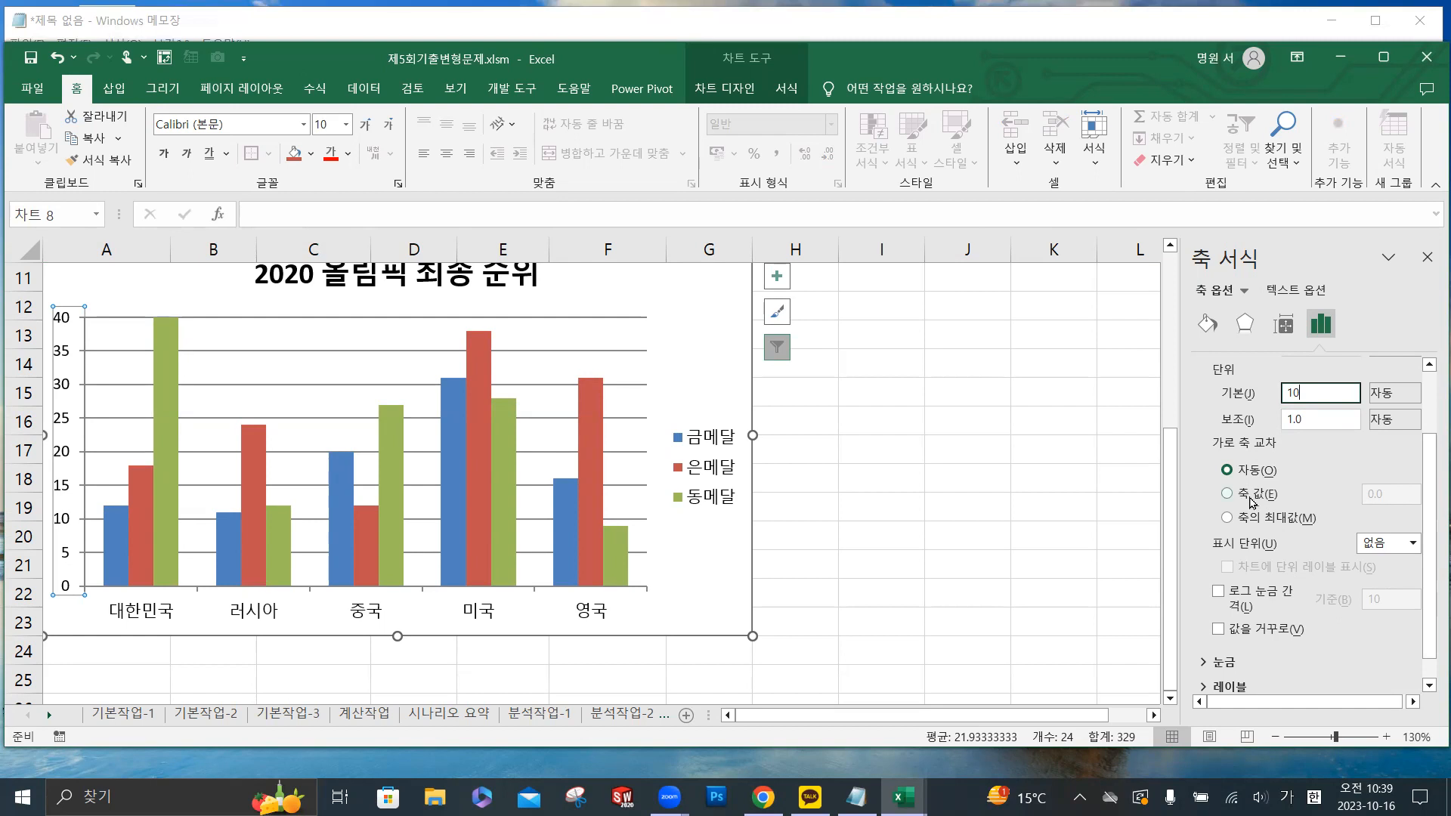
{"action": "left_click", "coordinate": [1227, 495]}
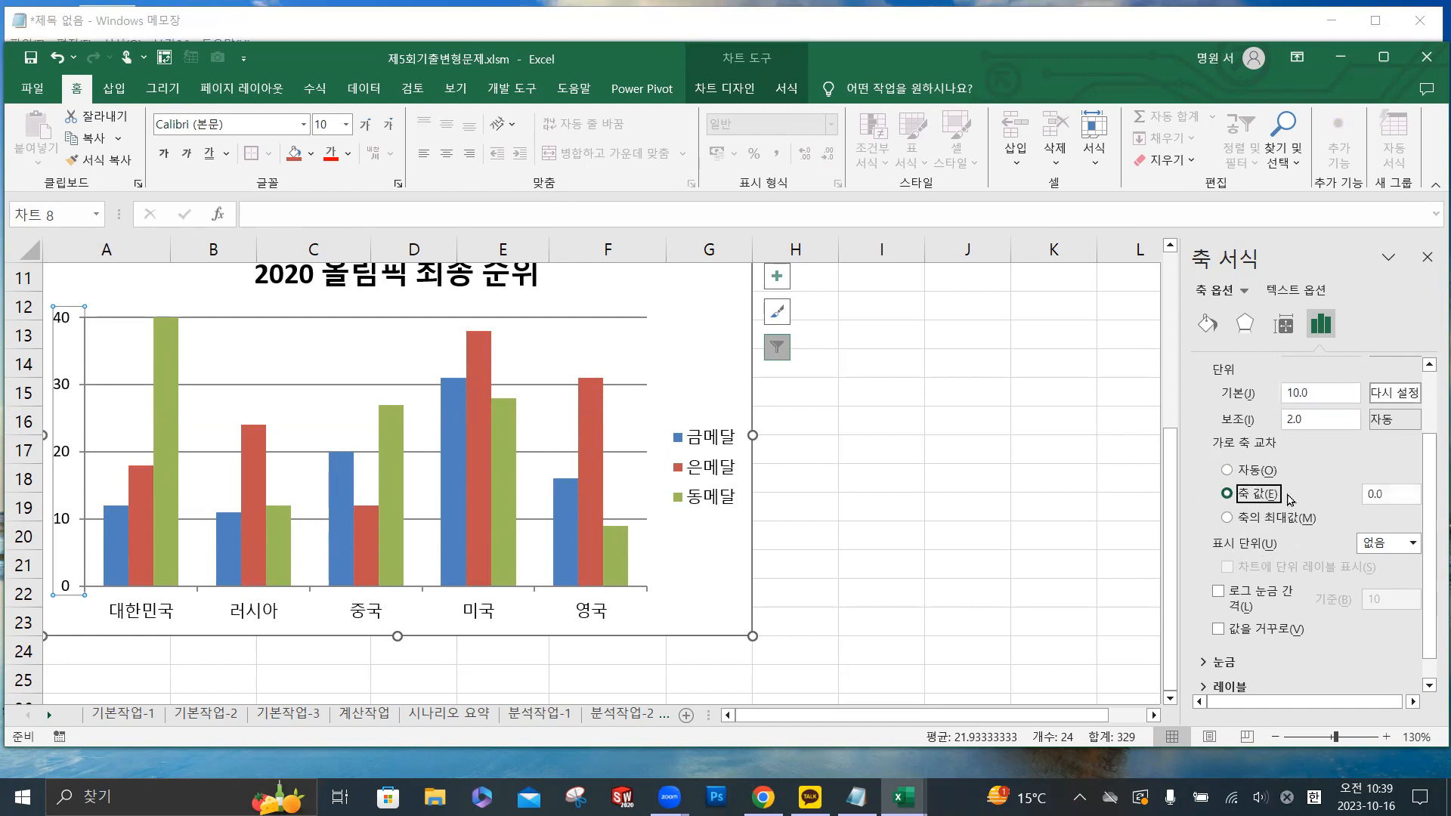
{"action": "double_click", "coordinate": [1391, 493]}
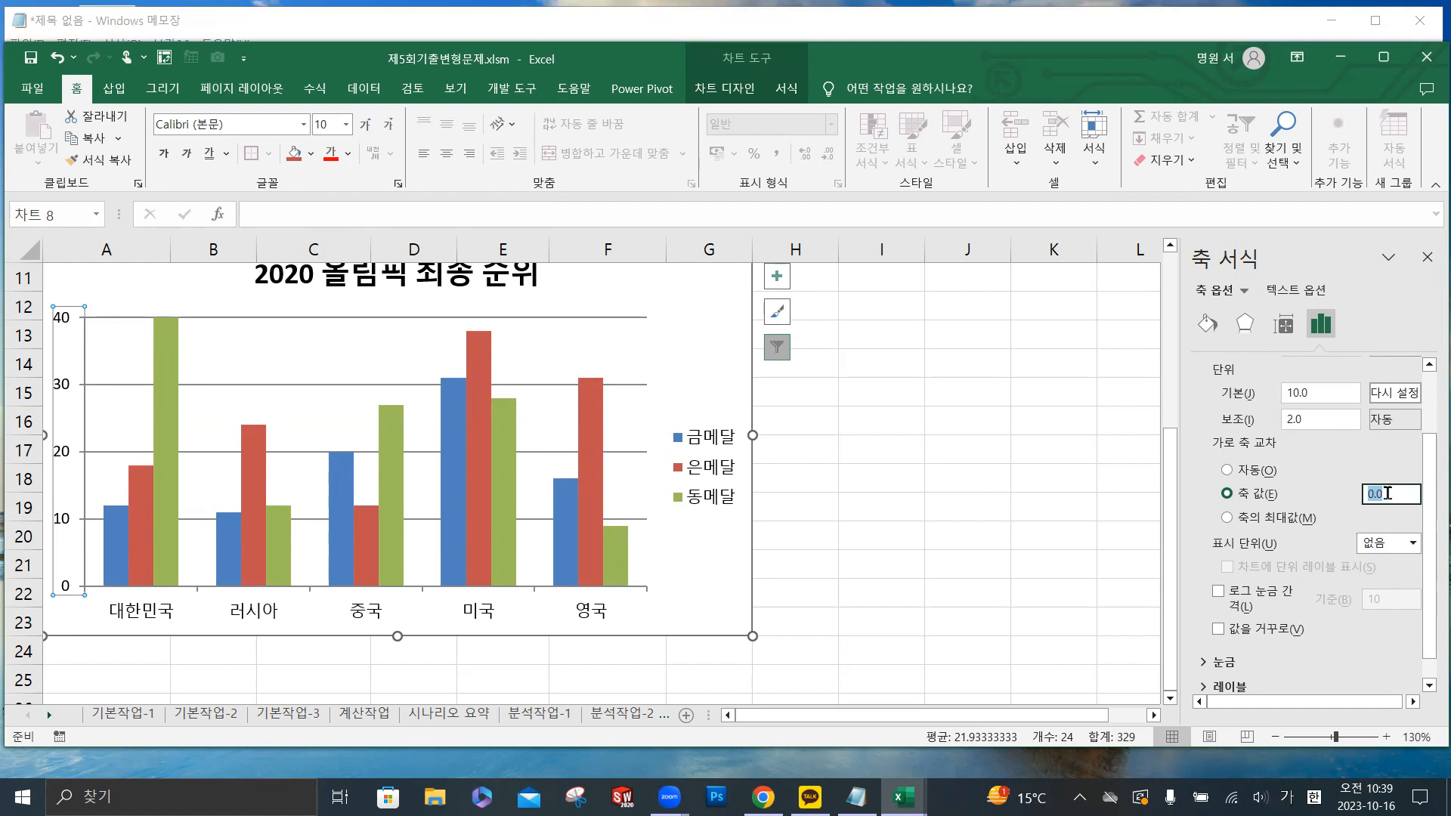
{"action": "type", "text": "20"}
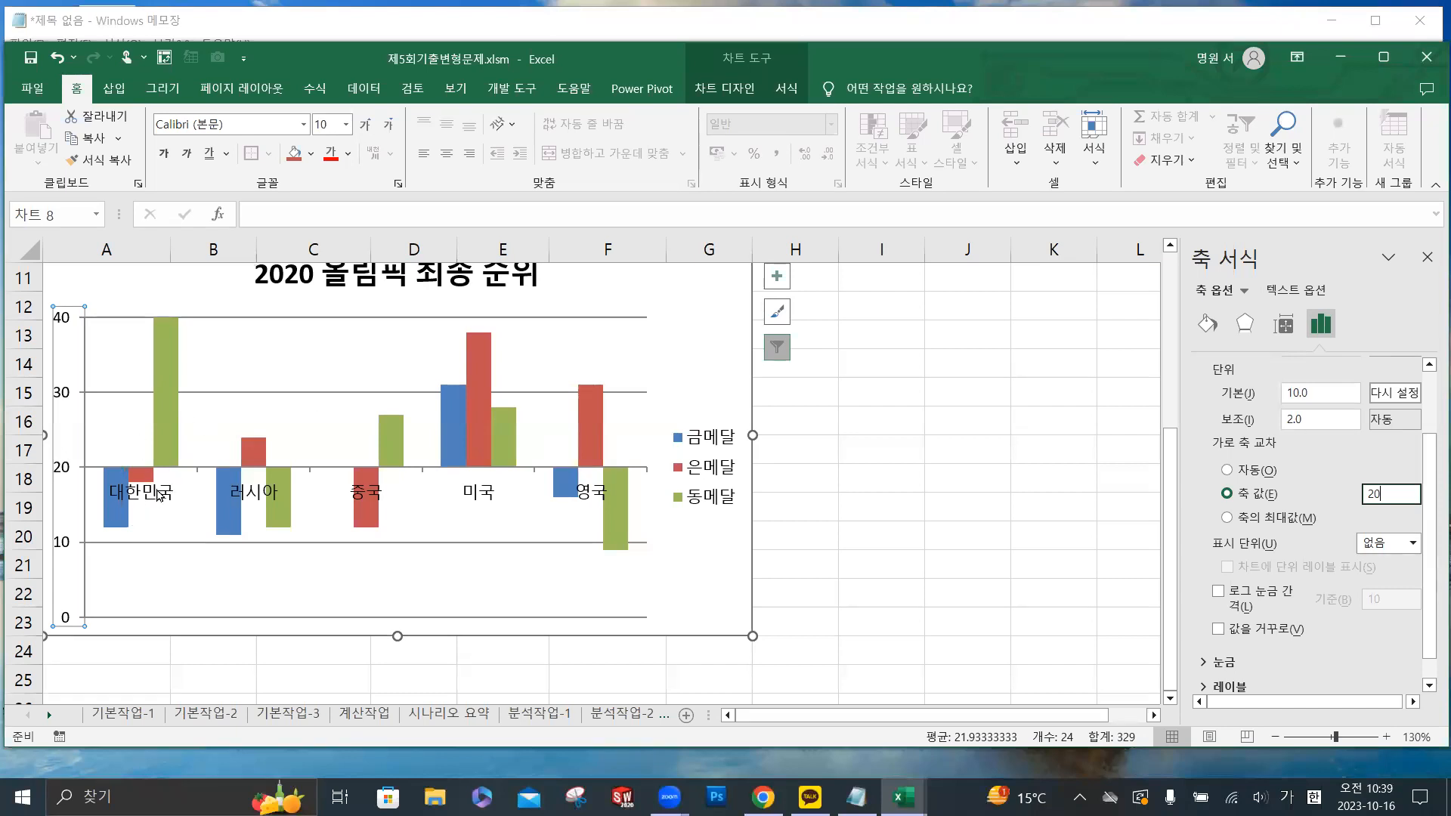
- Add an outside-end data label to only the 대한민국 bar of the 금메달 series
{"action": "mouse_move", "coordinate": [117, 523]}
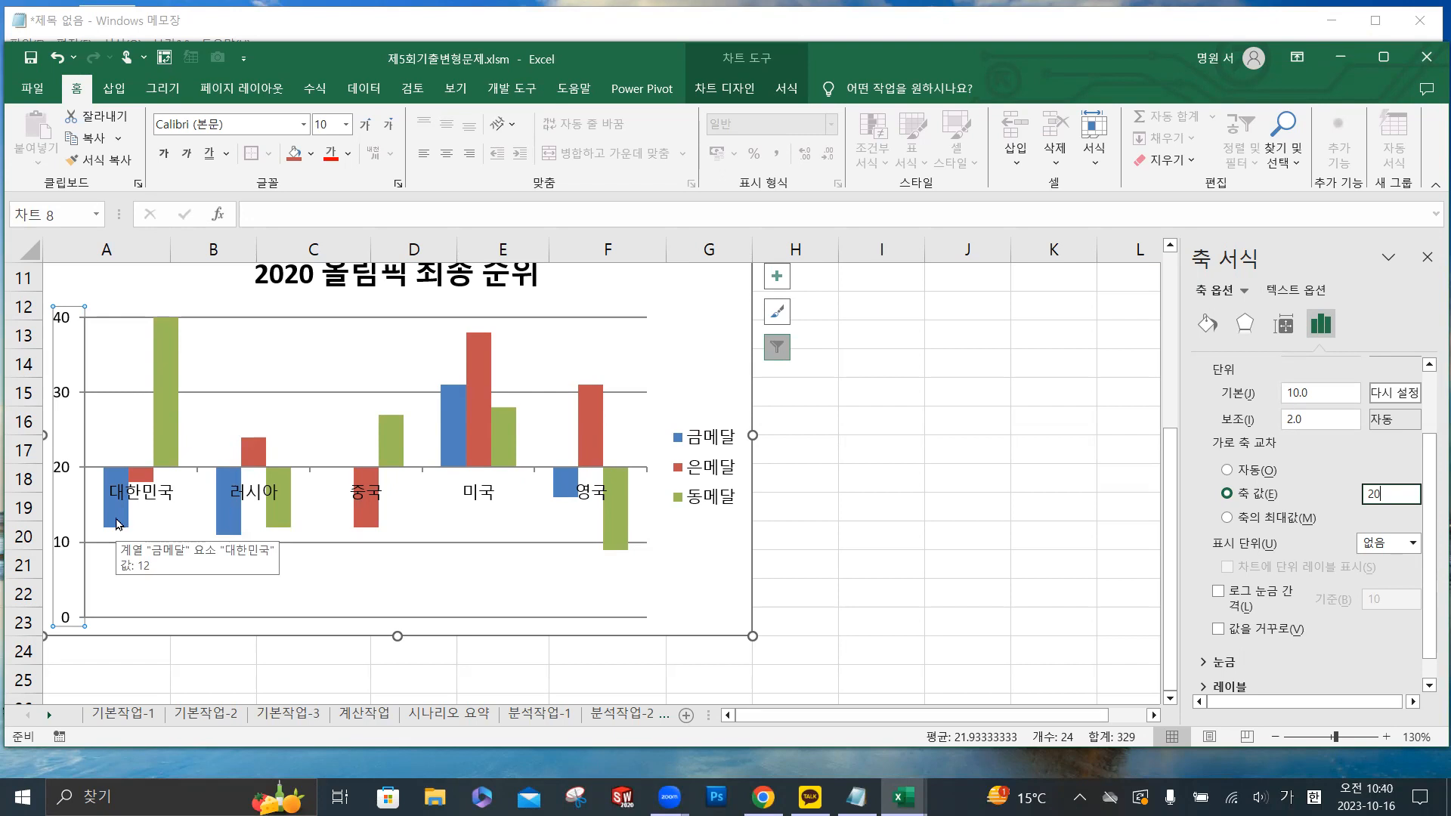
{"action": "left_click", "coordinate": [117, 523]}
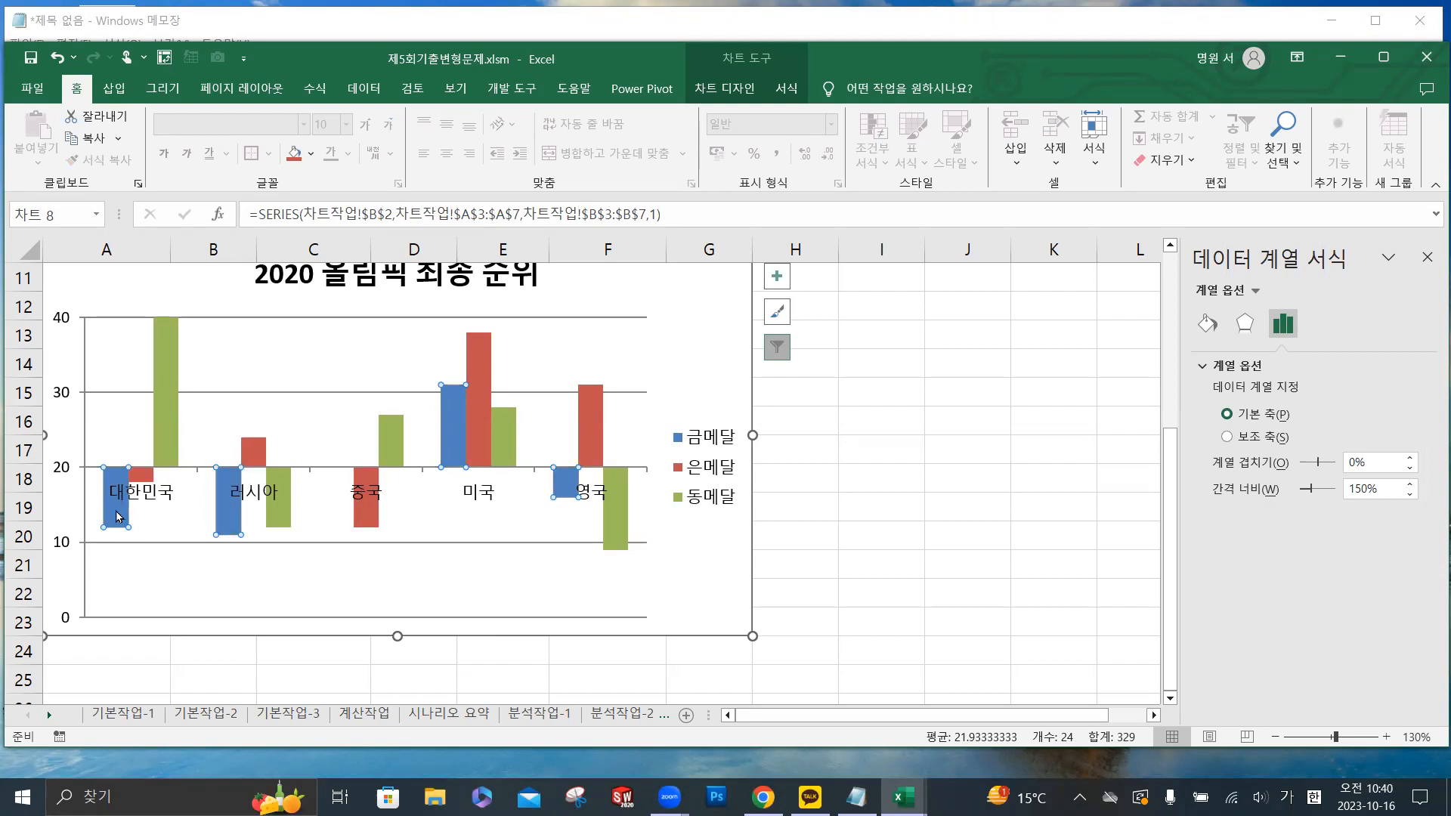
{"action": "left_click", "coordinate": [119, 518]}
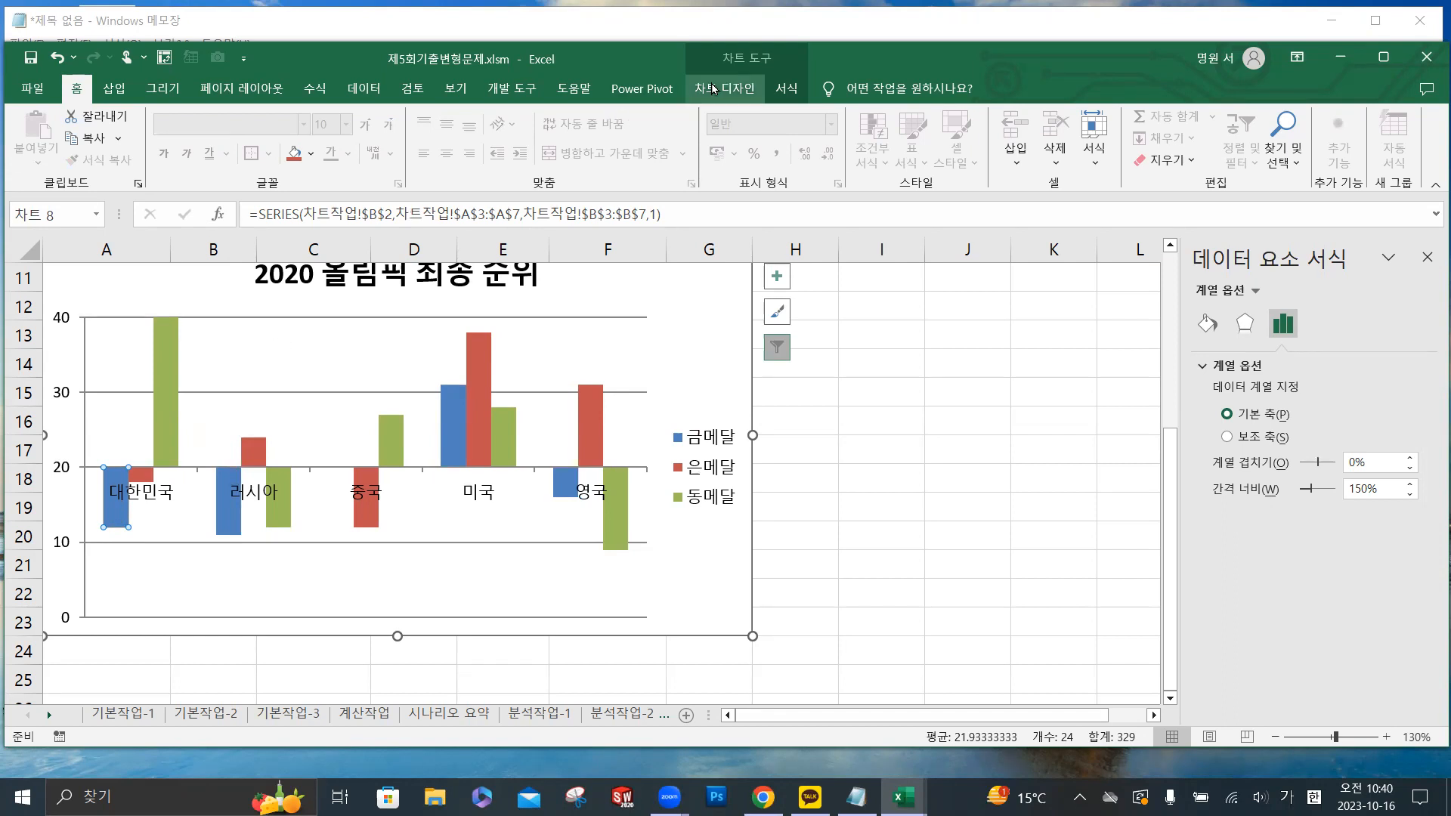
{"action": "left_click", "coordinate": [735, 91]}
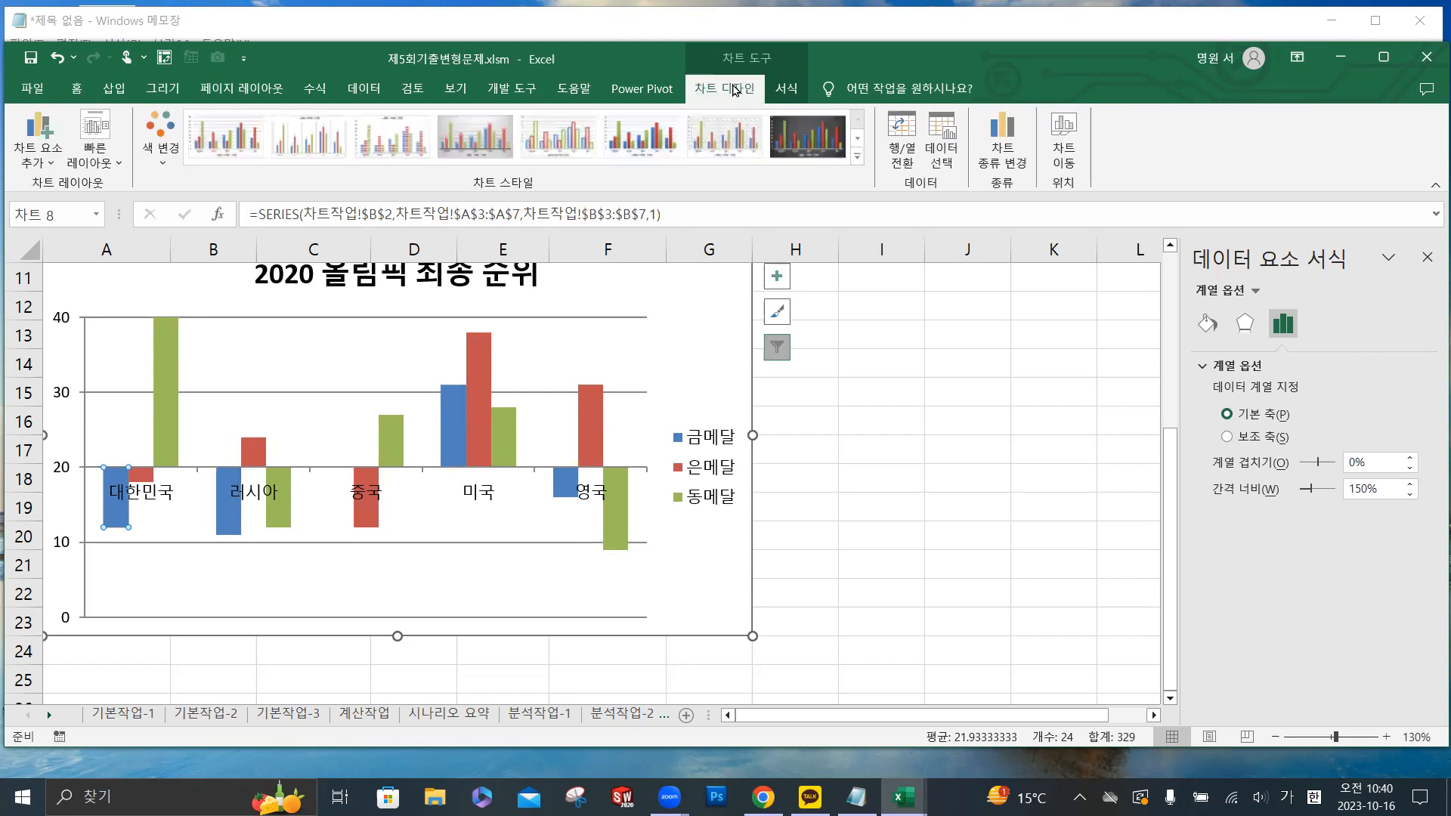
{"action": "left_click", "coordinate": [39, 164]}
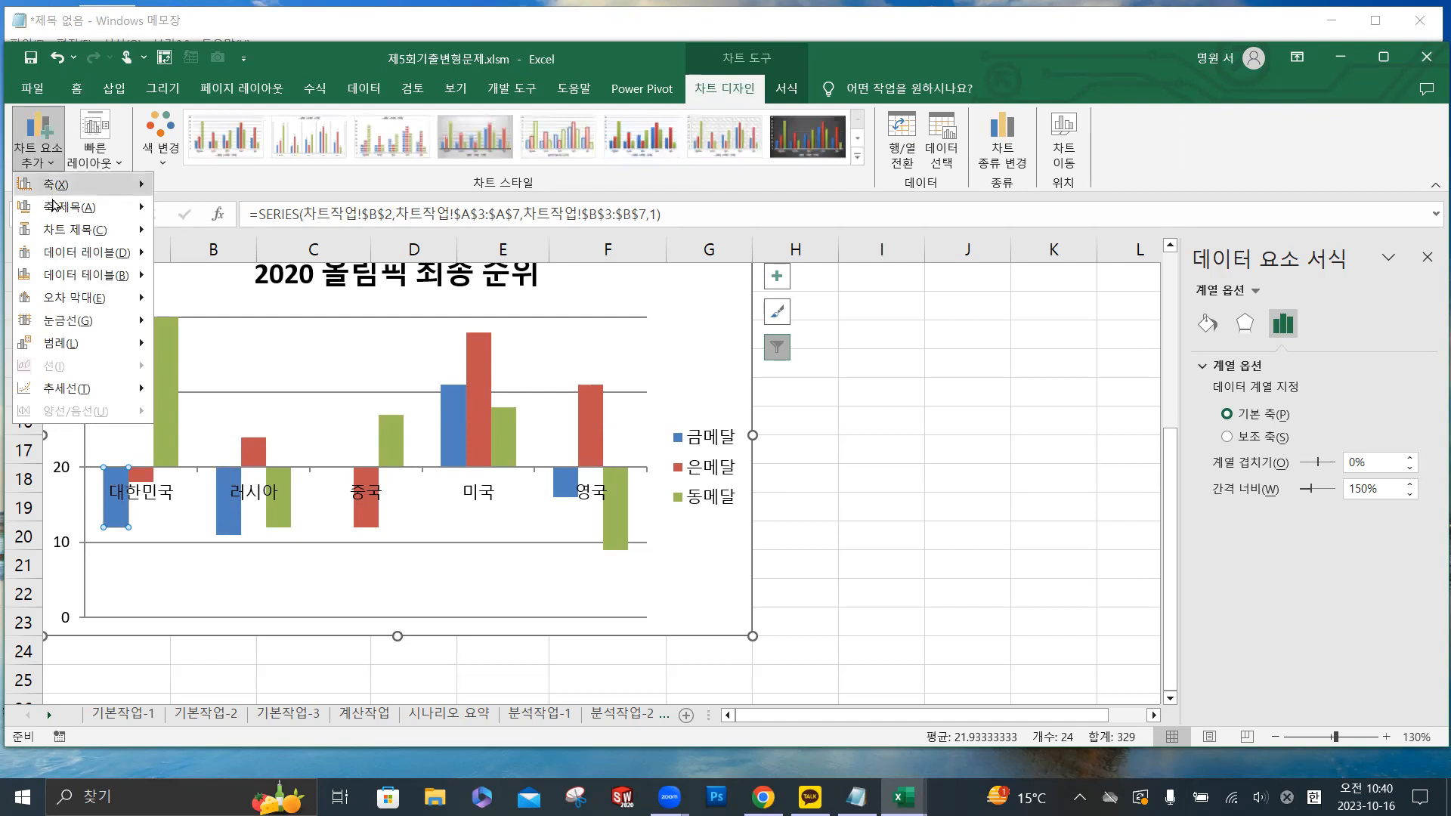
{"action": "mouse_move", "coordinate": [88, 260]}
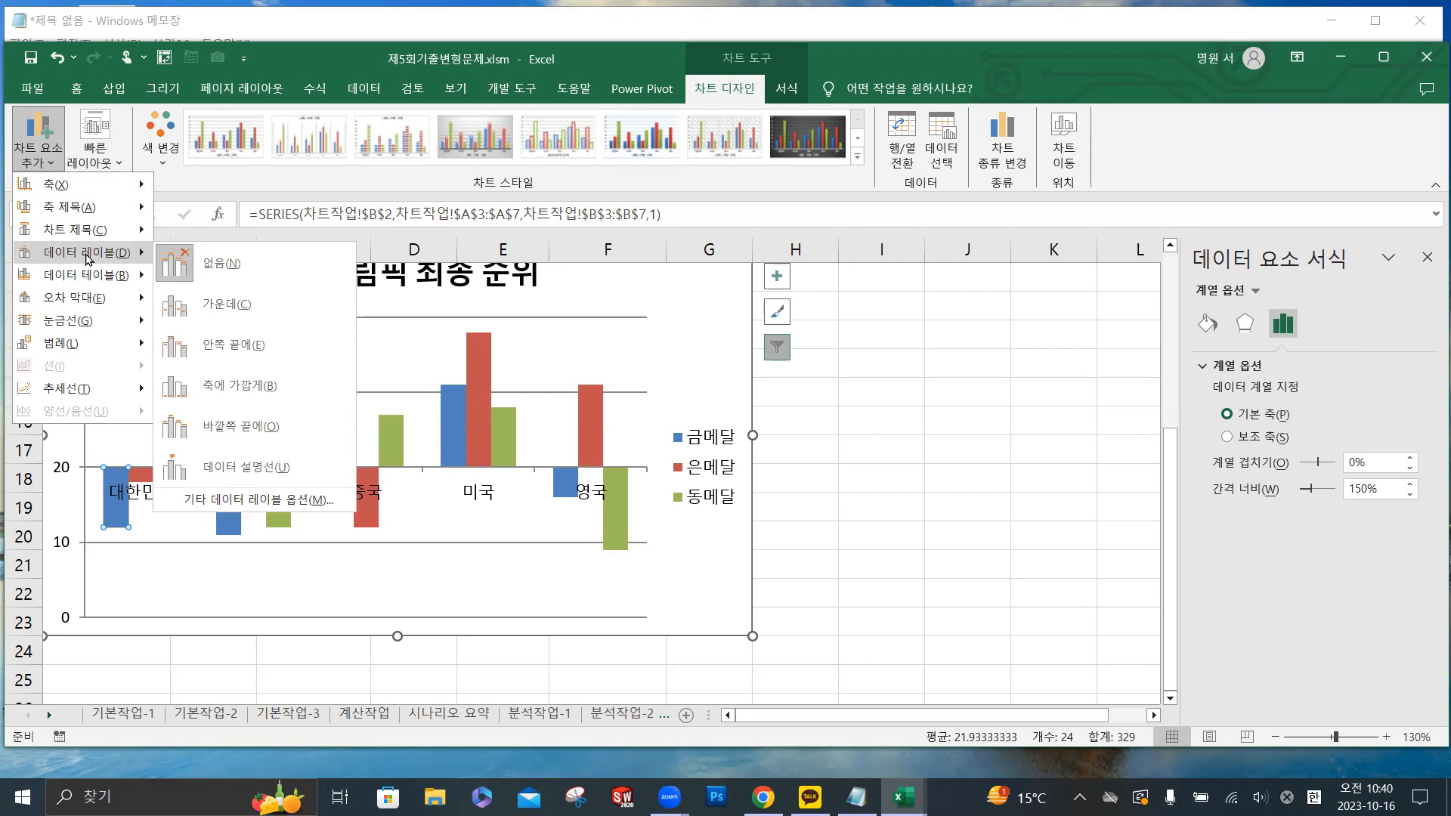
{"action": "left_click", "coordinate": [233, 435]}
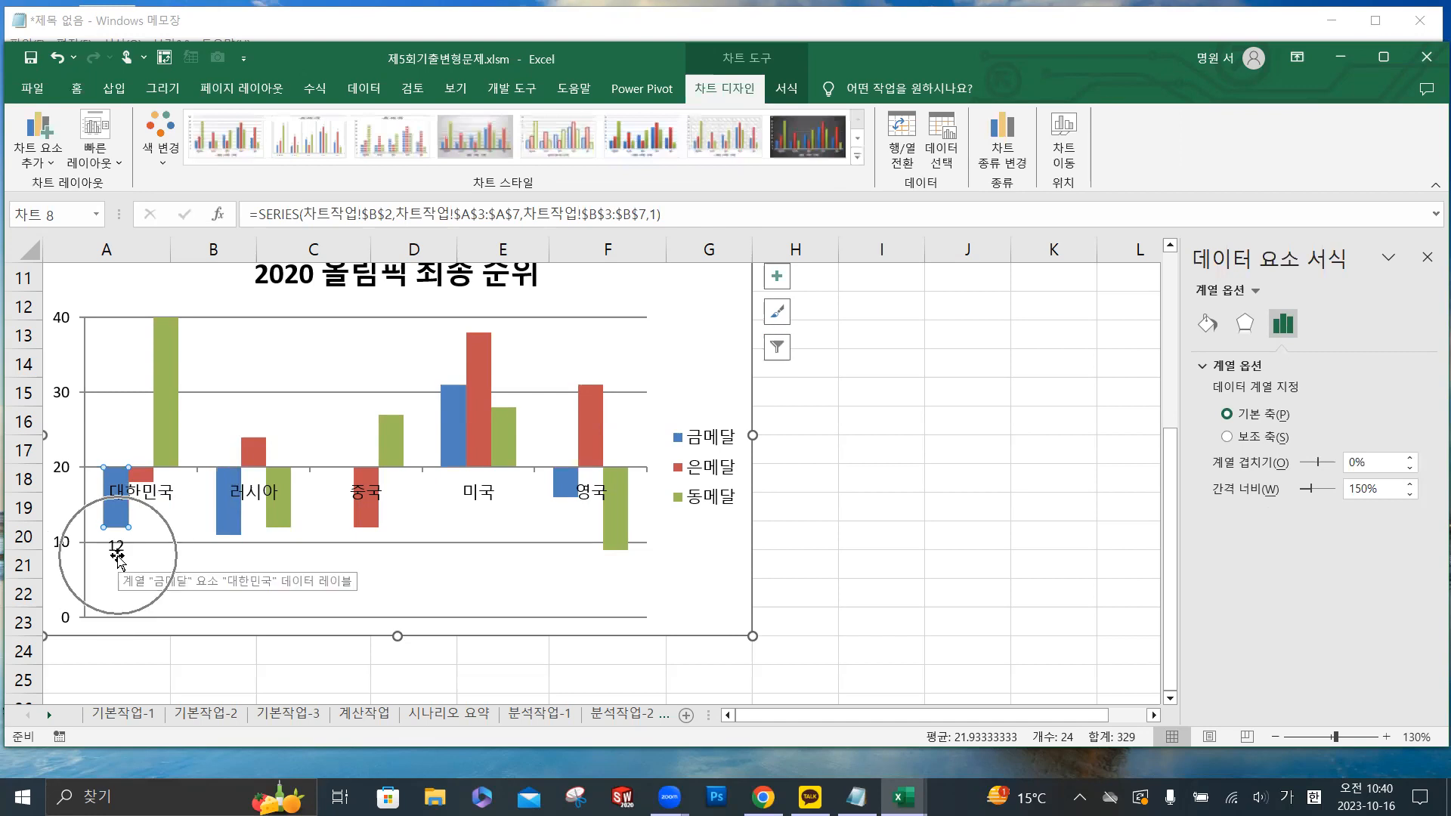
{"action": "key", "text": "ctrl"}
{"action": "key", "text": "ctrl"}
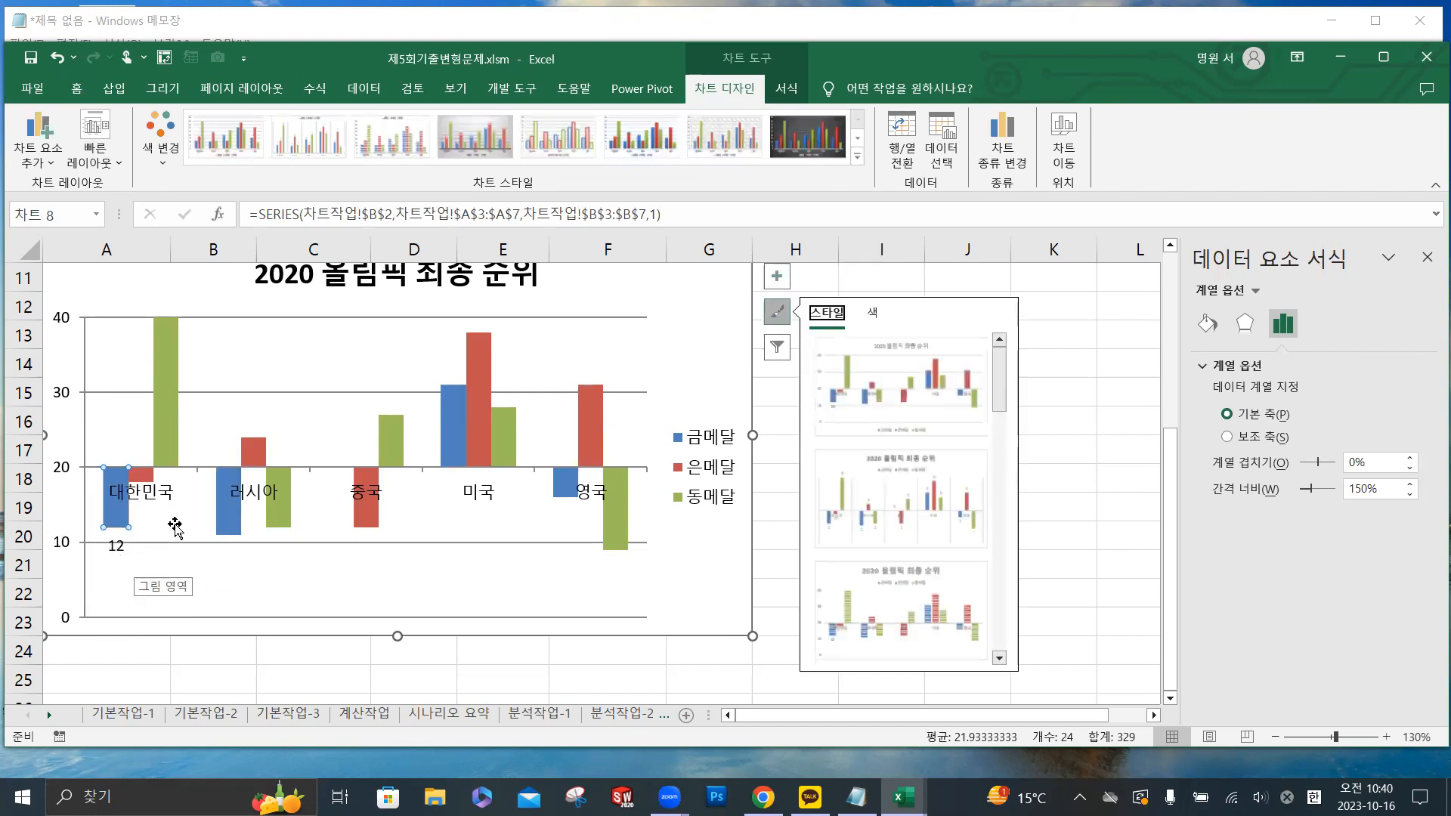
{"action": "key", "text": "Escape"}
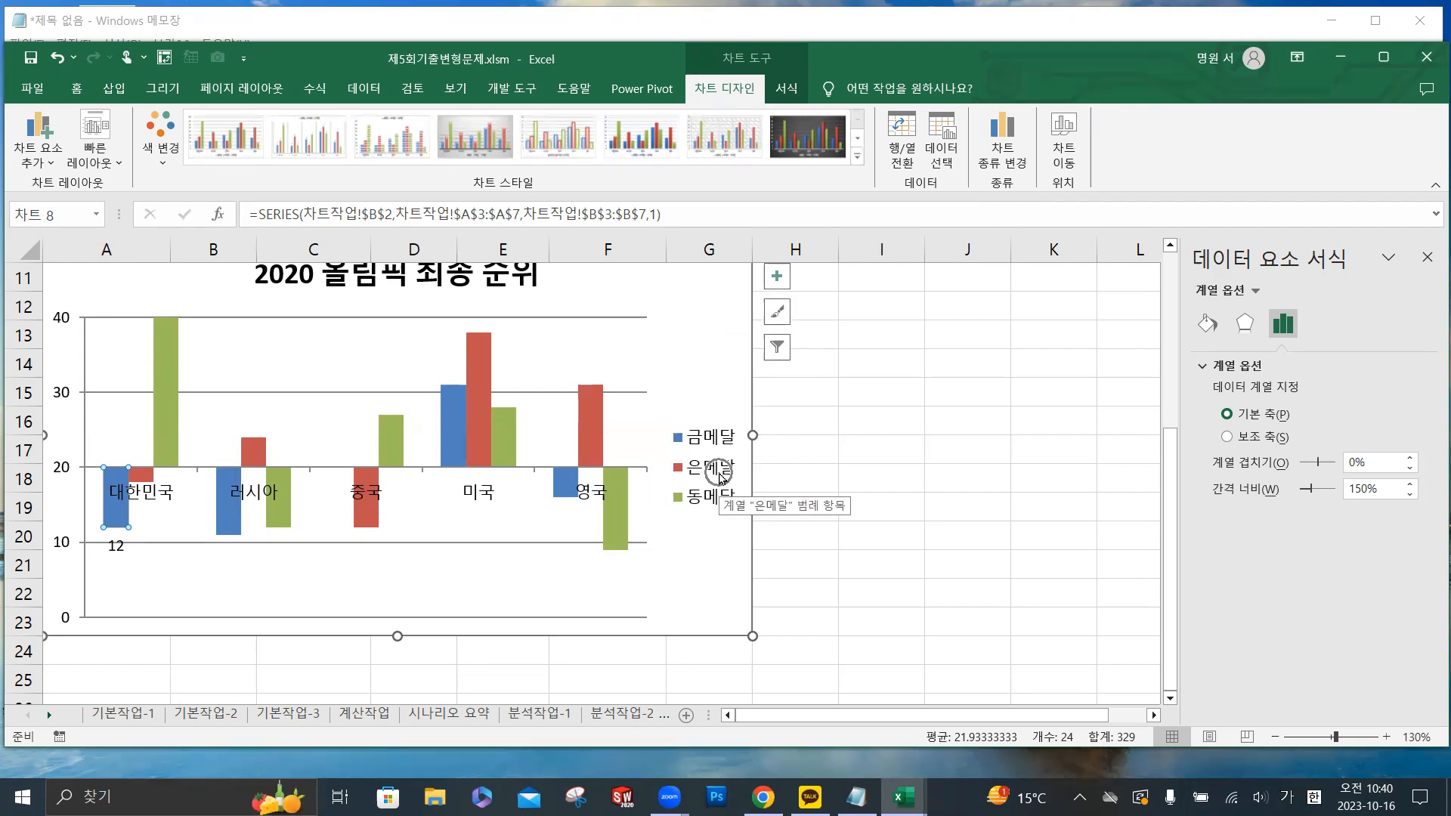
- Close the data point formatting options and place the chart legend below the plot area
{"action": "left_click", "coordinate": [1428, 259]}
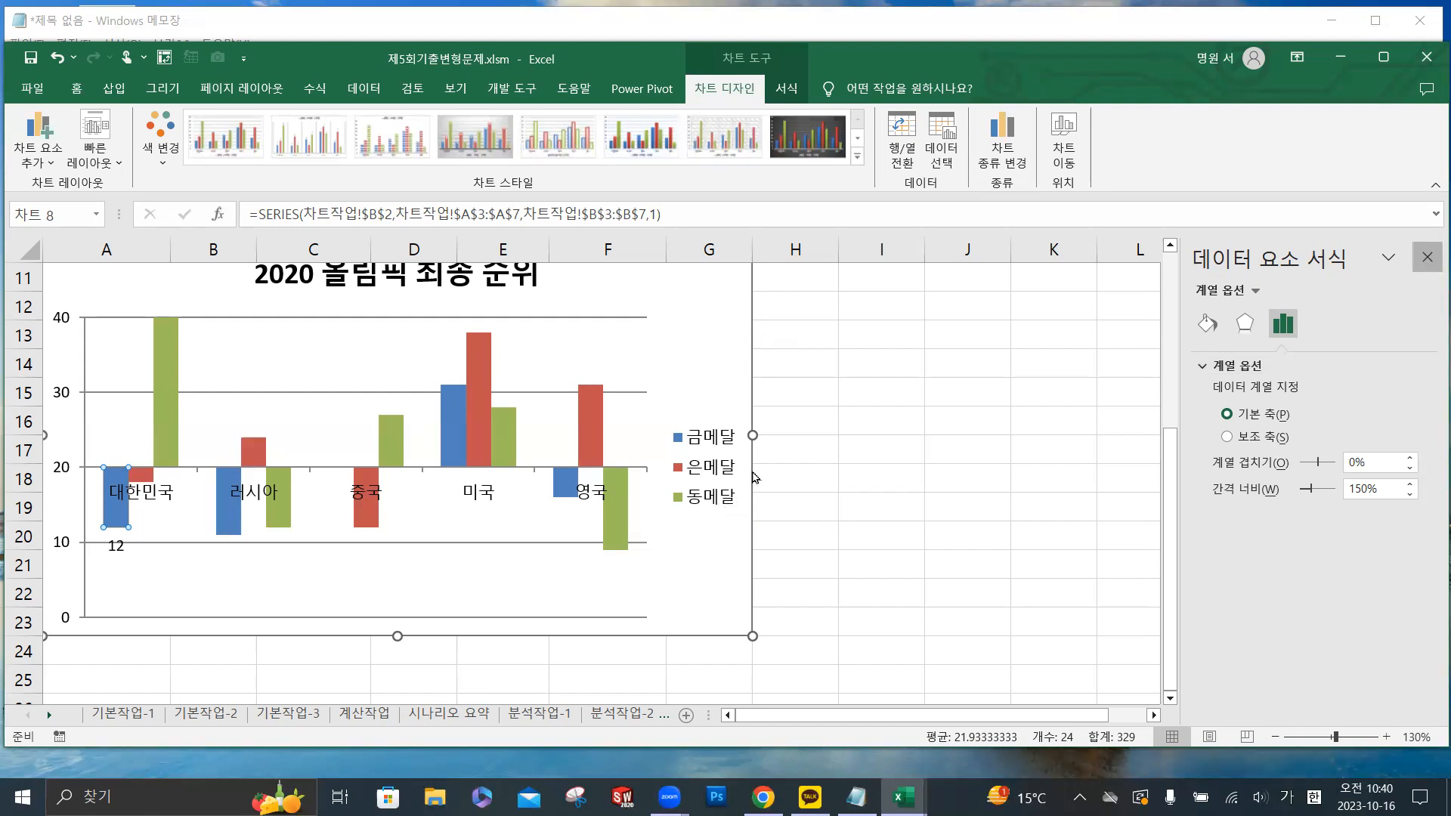
{"action": "left_click", "coordinate": [38, 148]}
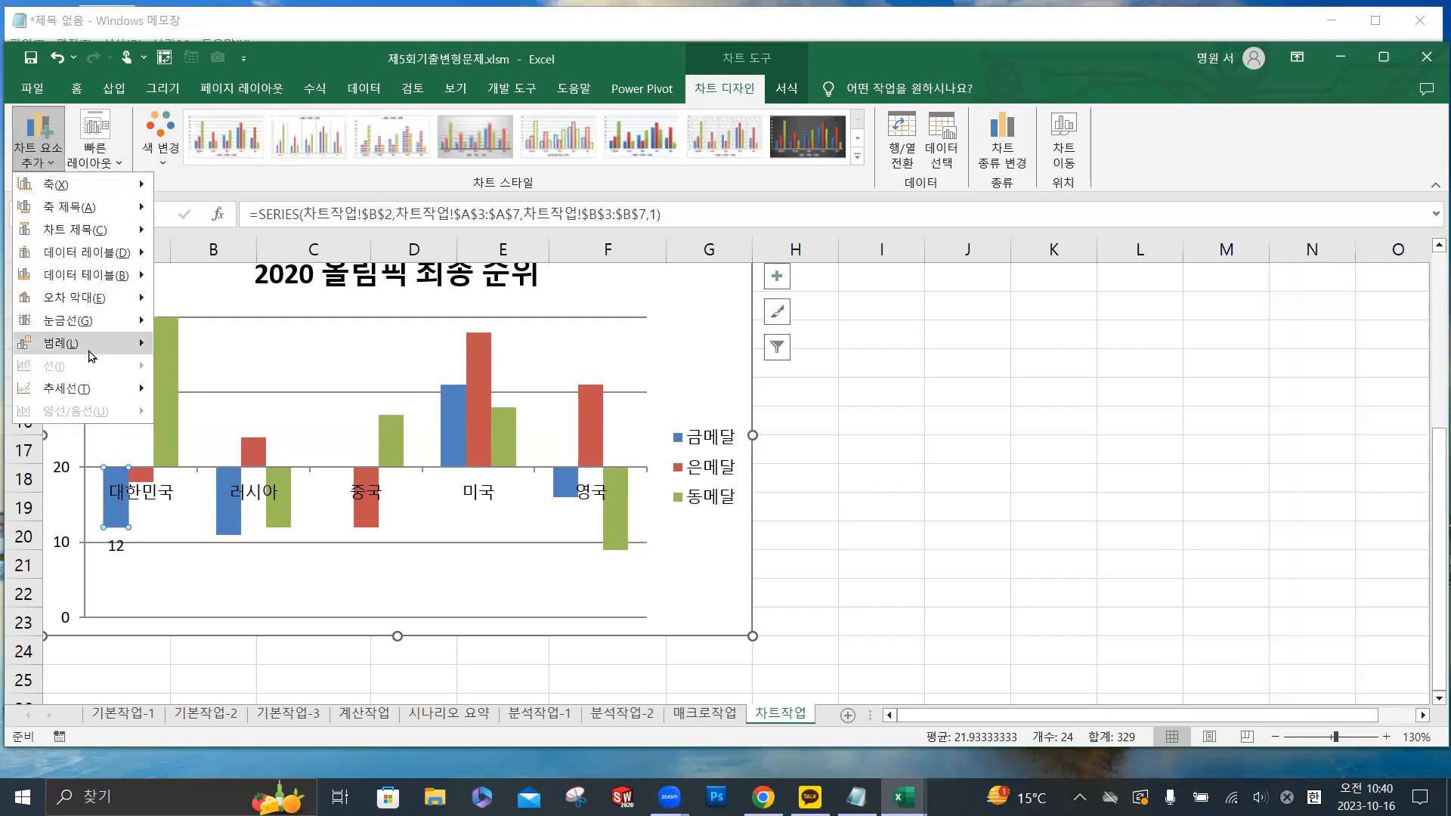
{"action": "mouse_move", "coordinate": [89, 354]}
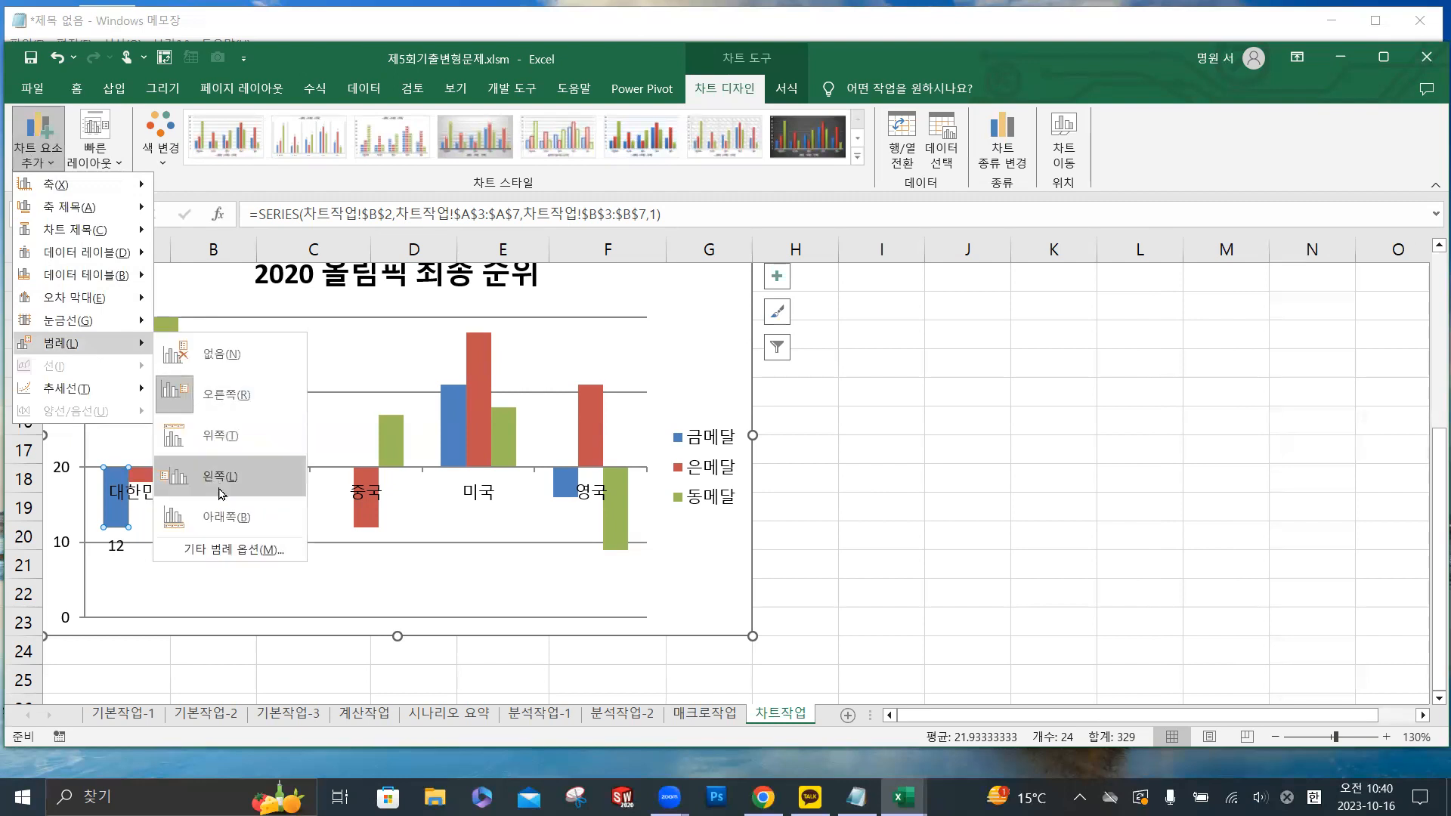
{"action": "left_click", "coordinate": [224, 516]}
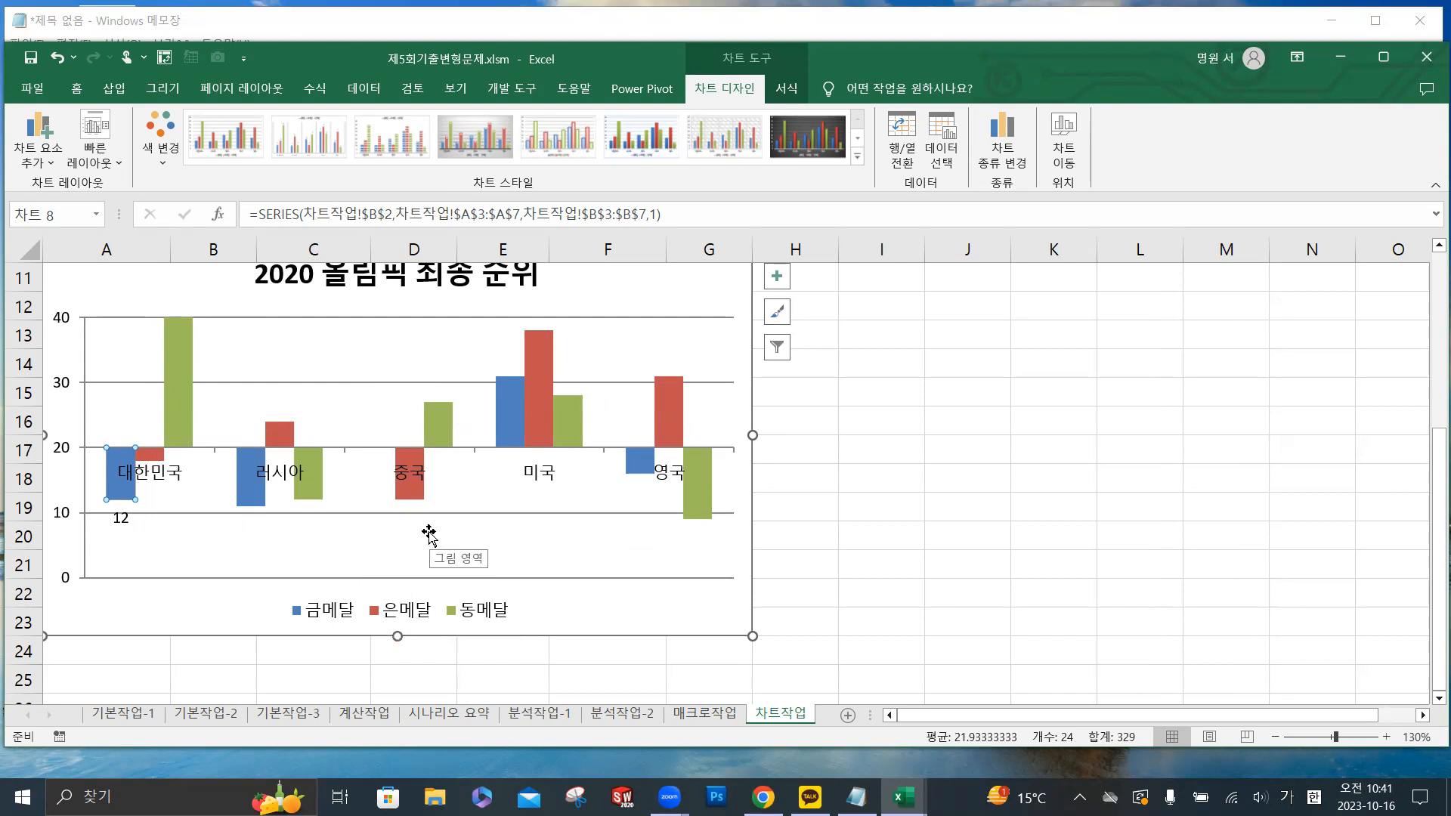
- Try moving the chart legend up into the plot area, and undo the move
{"action": "scroll", "coordinate": [429, 533], "scroll_direction": "down", "scroll_amount": 1}
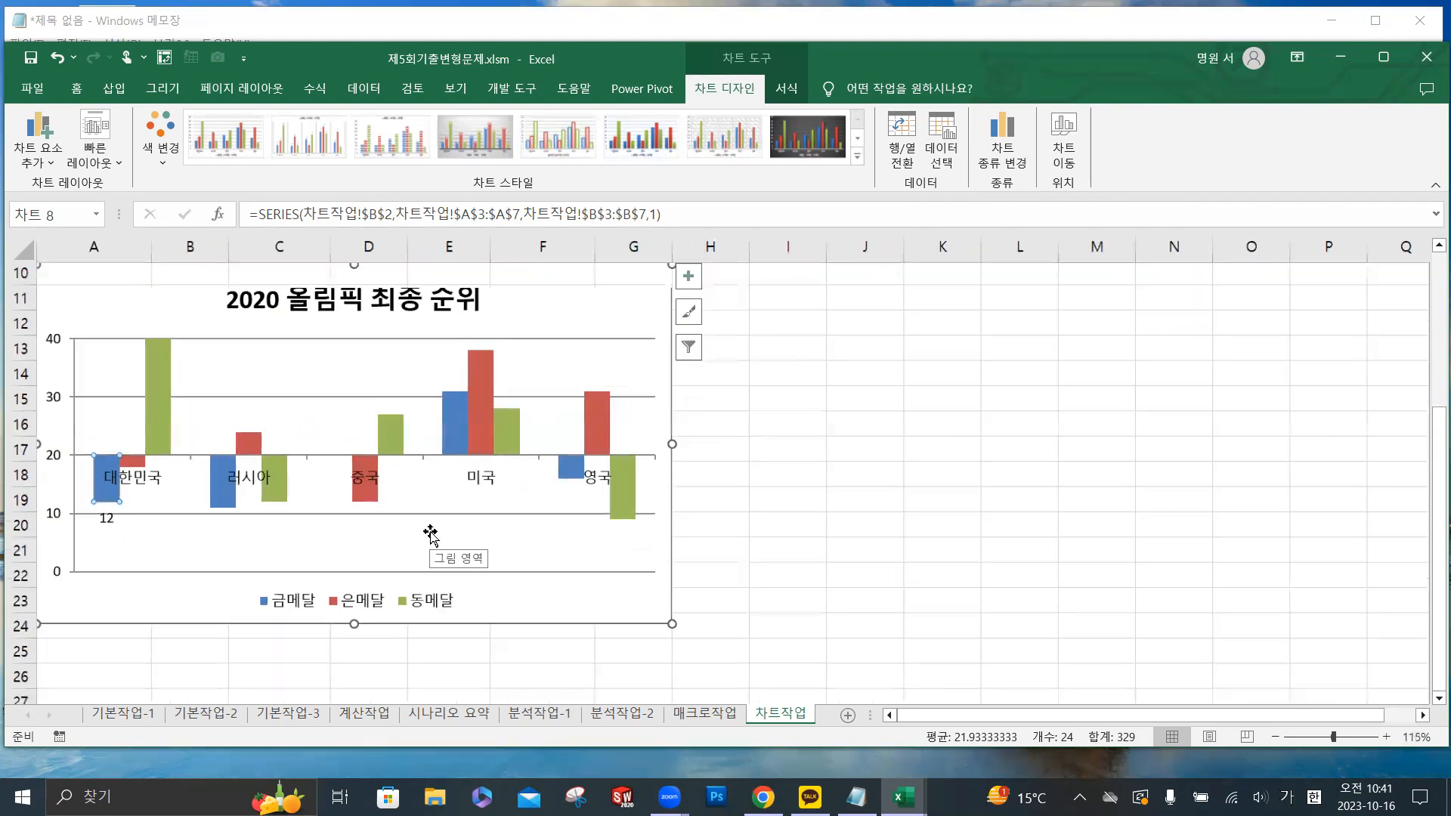
{"action": "scroll", "coordinate": [424, 534], "scroll_direction": "up", "scroll_amount": 1}
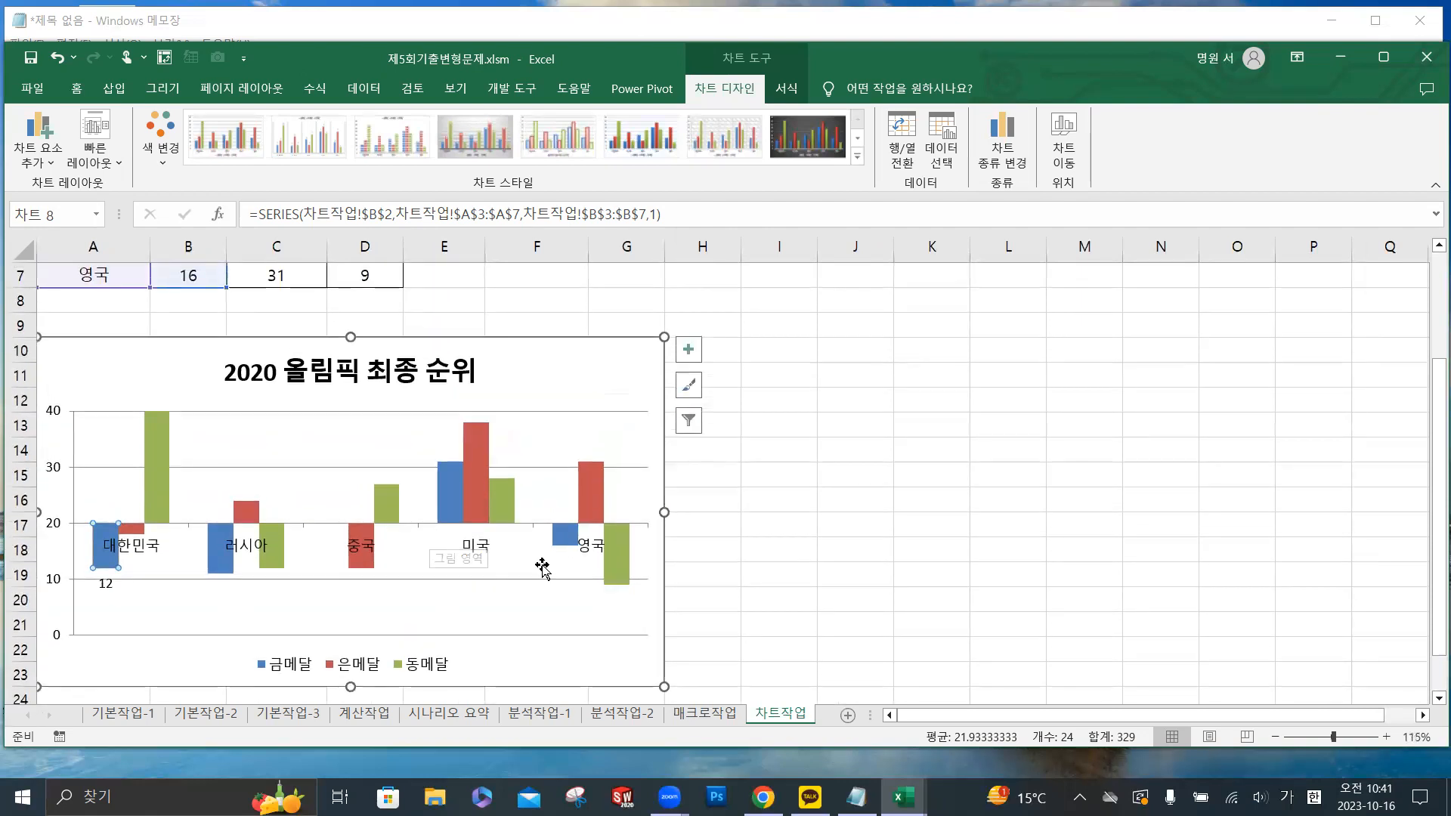
{"action": "left_click", "coordinate": [327, 663]}
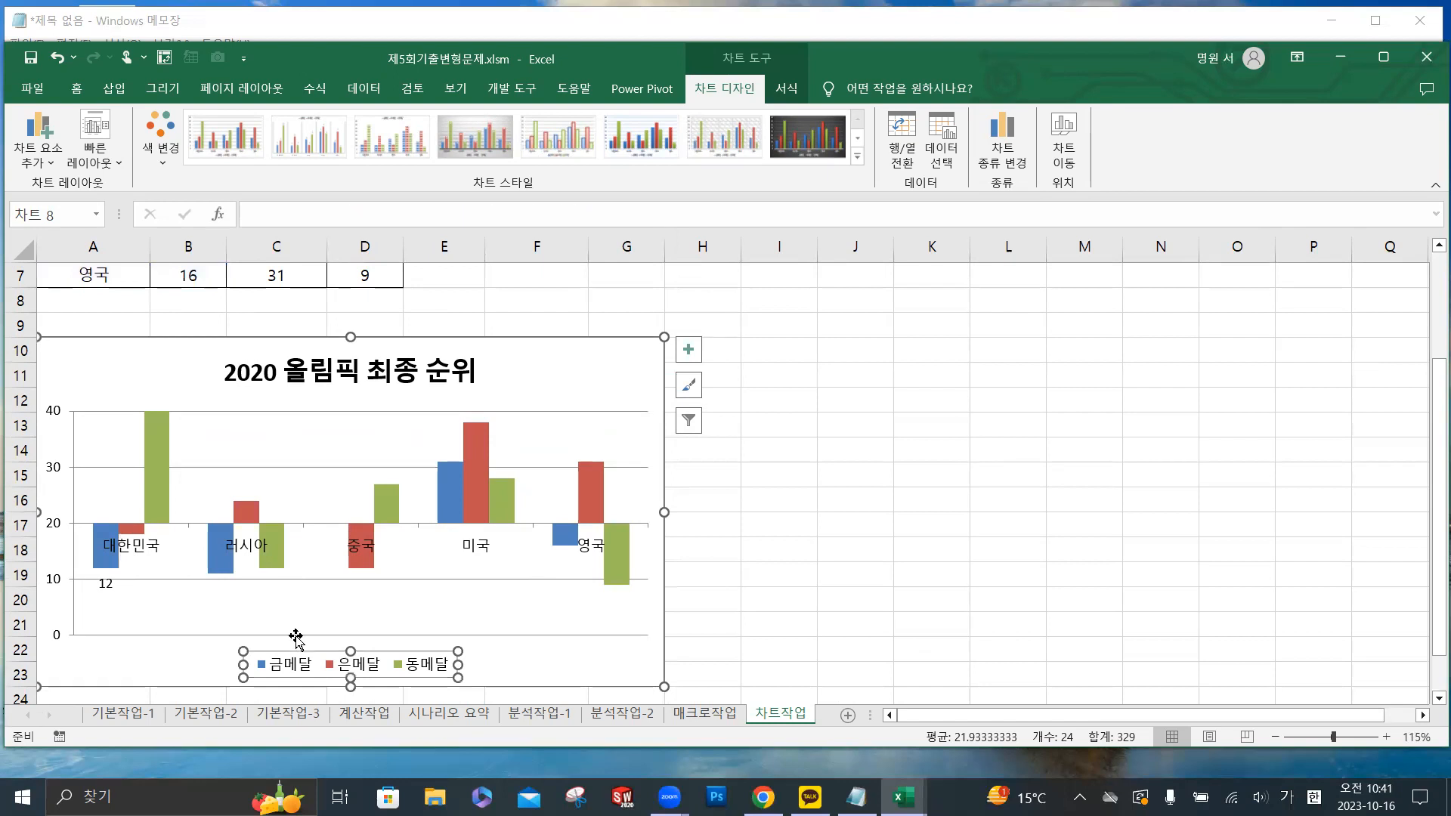
{"action": "left_click_drag", "start_coordinate": [293, 633], "coordinate": [285, 544]}
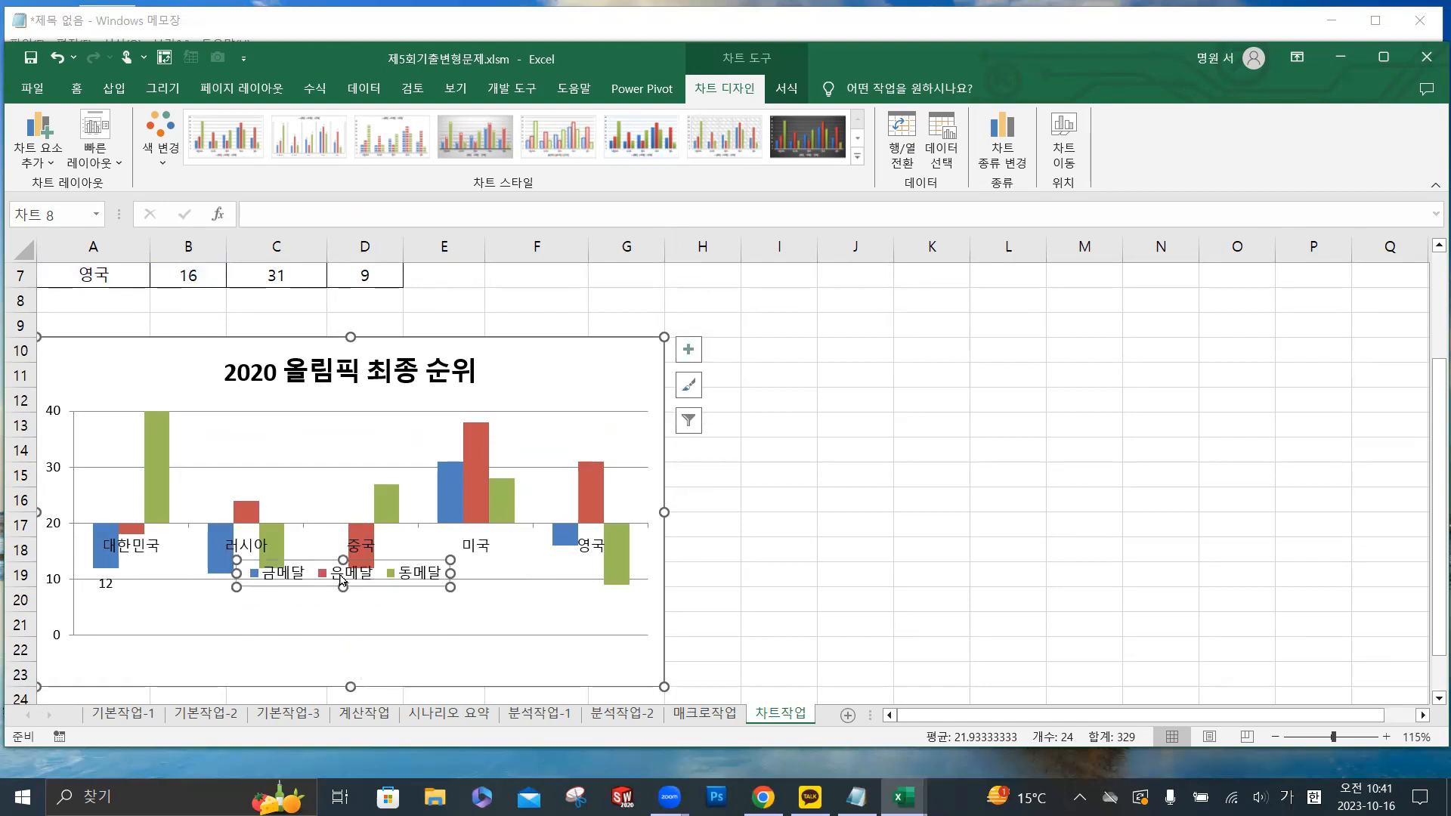
{"action": "key", "text": "ctrl+z"}
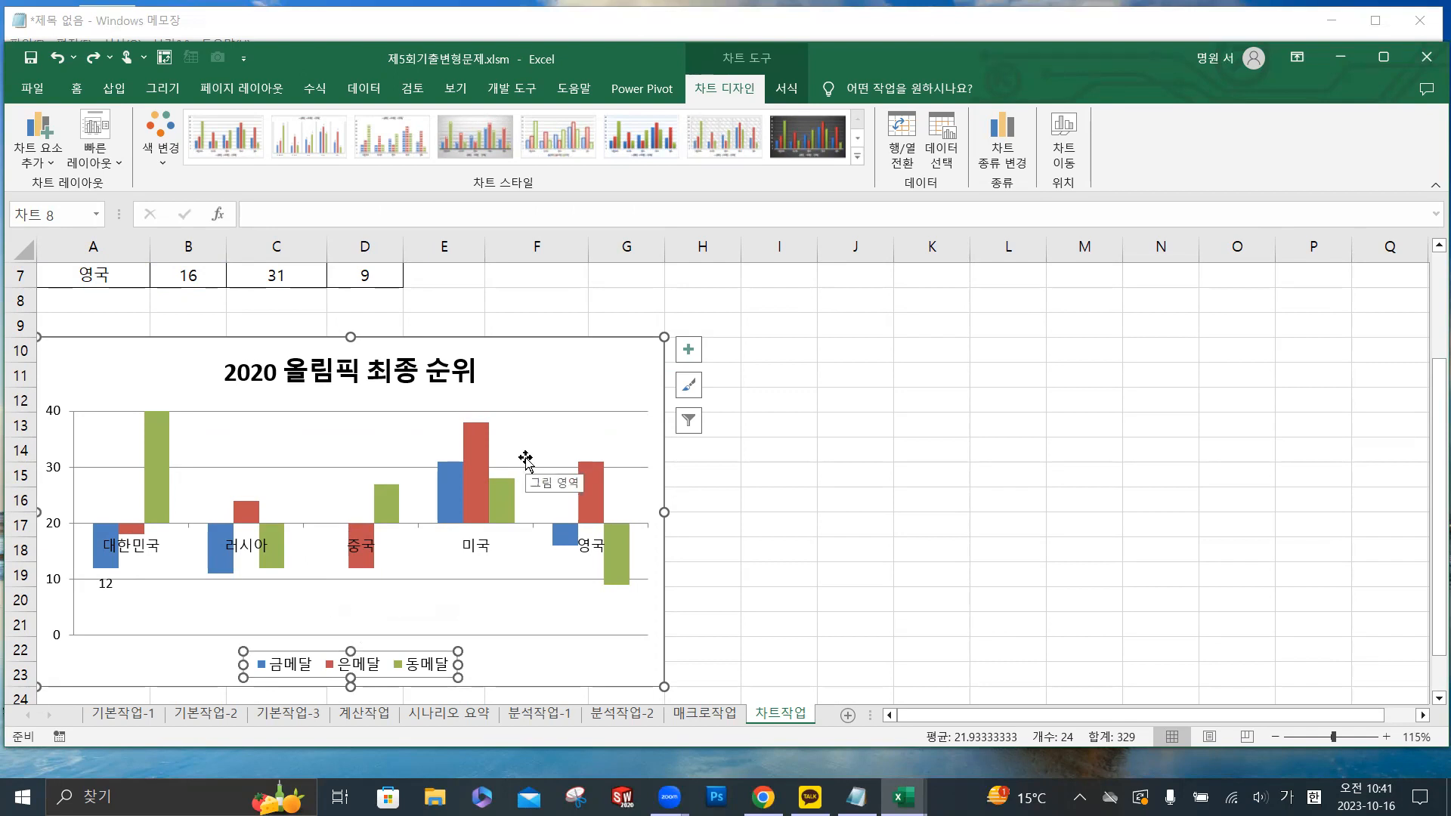
{"action": "left_click", "coordinate": [302, 444]}
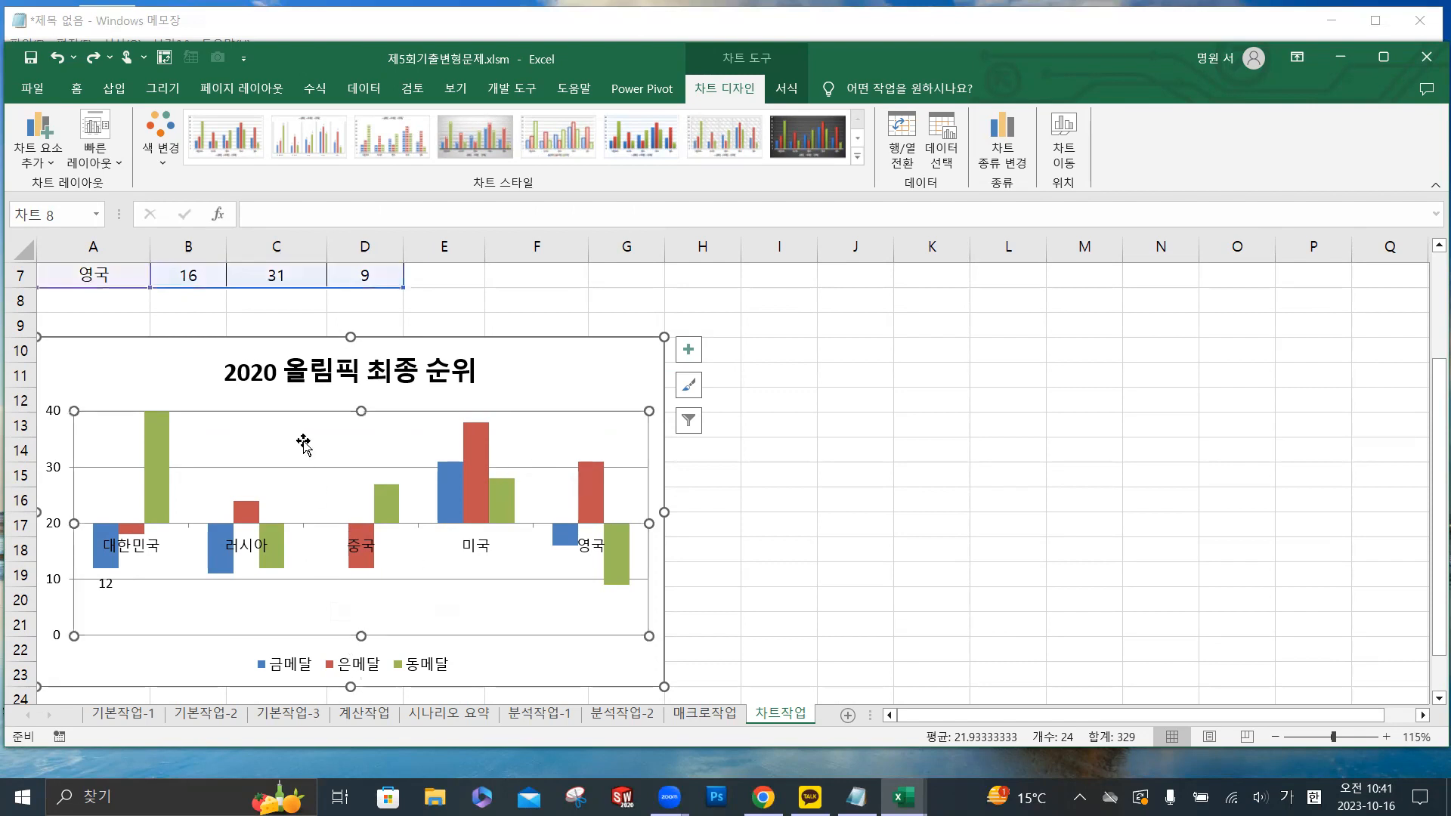
{"action": "left_click", "coordinate": [354, 369]}
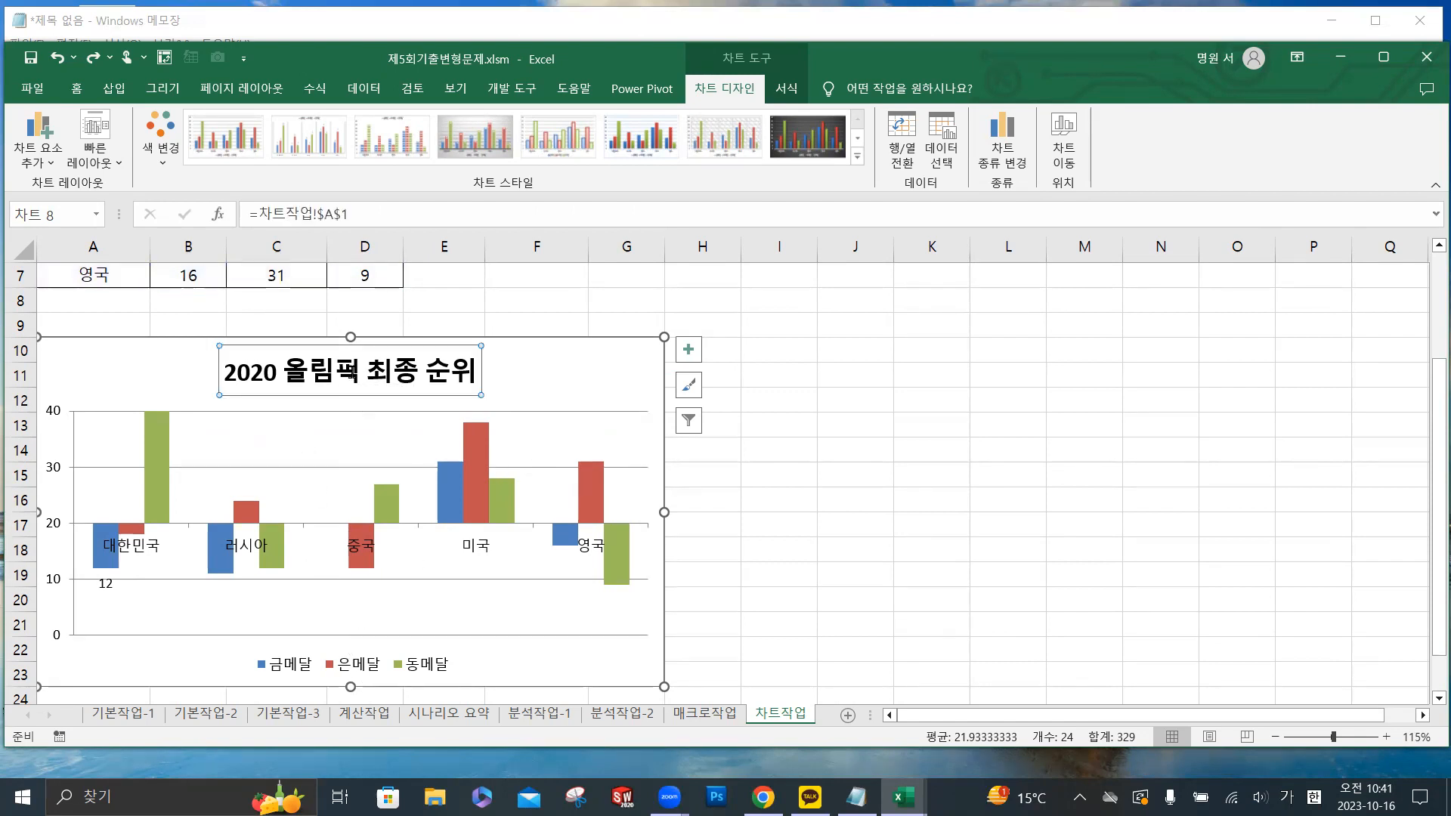
{"action": "left_click", "coordinate": [337, 656]}
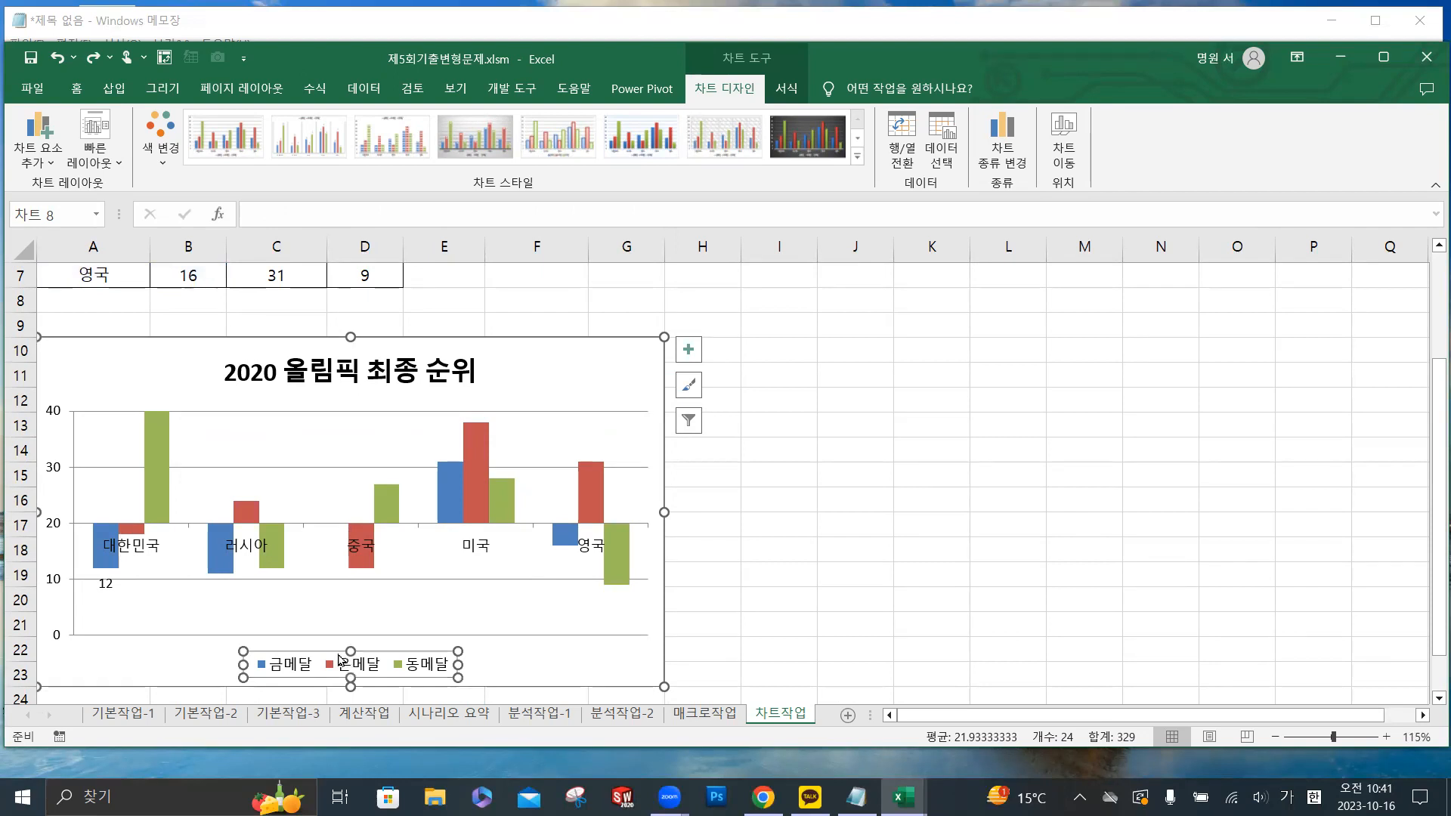
- Open the 계산작업 sheet and select the empty 천안-광주 요금 cell I10
{"action": "left_click", "coordinate": [368, 717]}
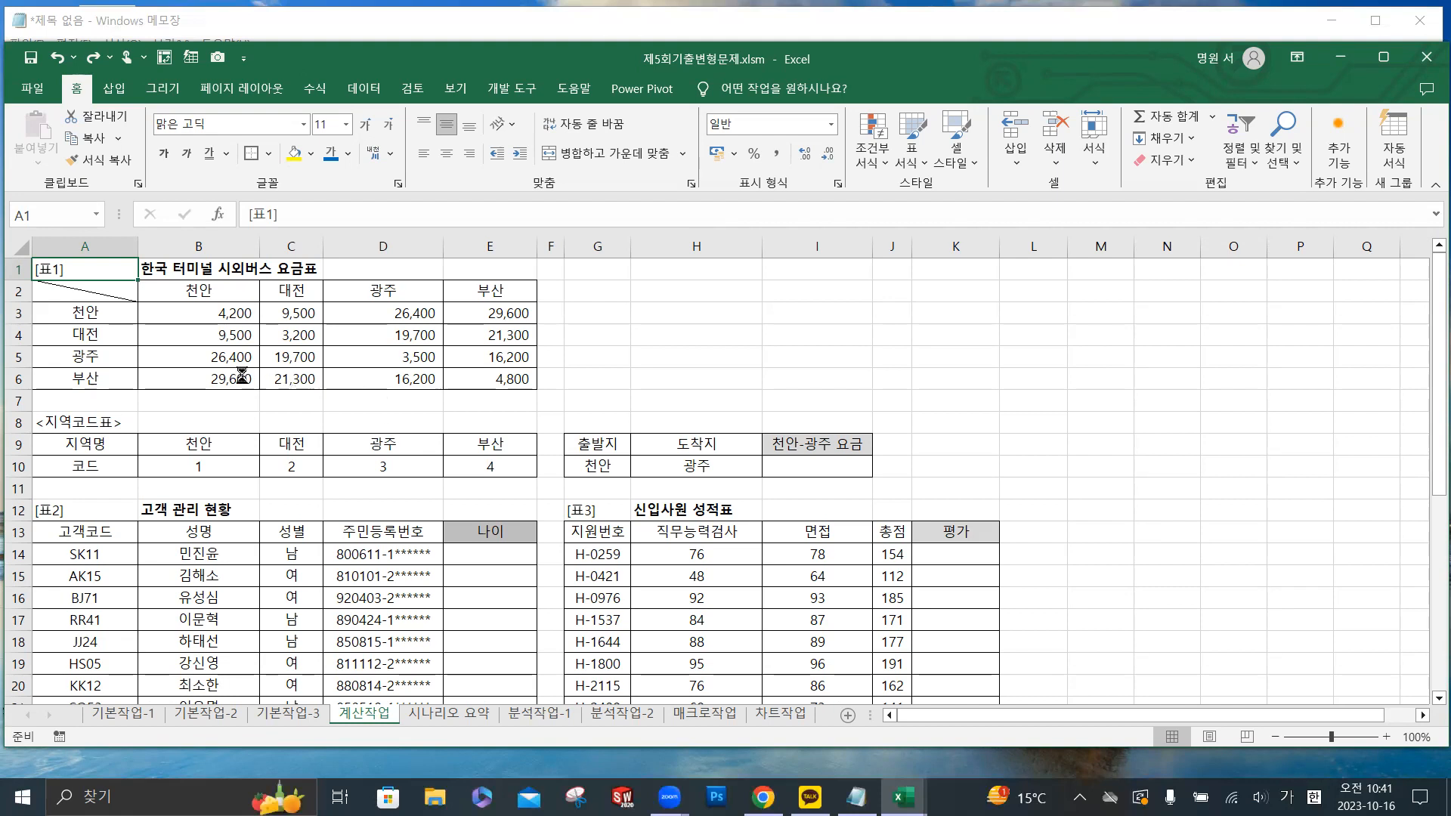
{"action": "scroll", "coordinate": [243, 374], "scroll_direction": "up", "scroll_amount": 2, "text": "ctrl"}
{"action": "scroll", "coordinate": [242, 374], "scroll_direction": "up", "scroll_amount": 1, "text": "ctrl"}
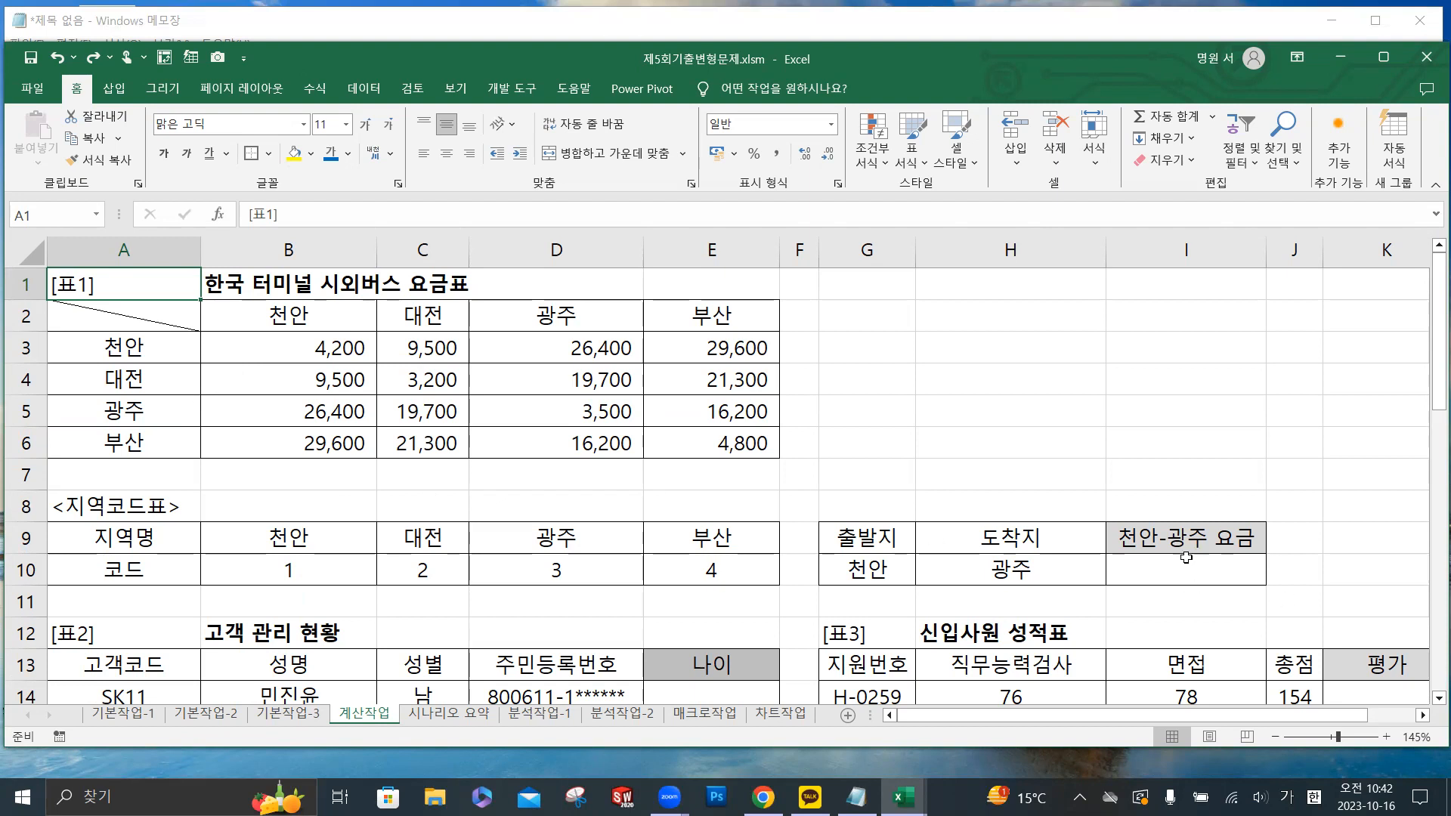
{"action": "mouse_move", "coordinate": [1182, 569]}
{"action": "left_mouse_down"}
{"action": "mouse_move", "coordinate": [1086, 550]}
{"action": "mouse_move", "coordinate": [1180, 569]}
{"action": "left_mouse_up"}
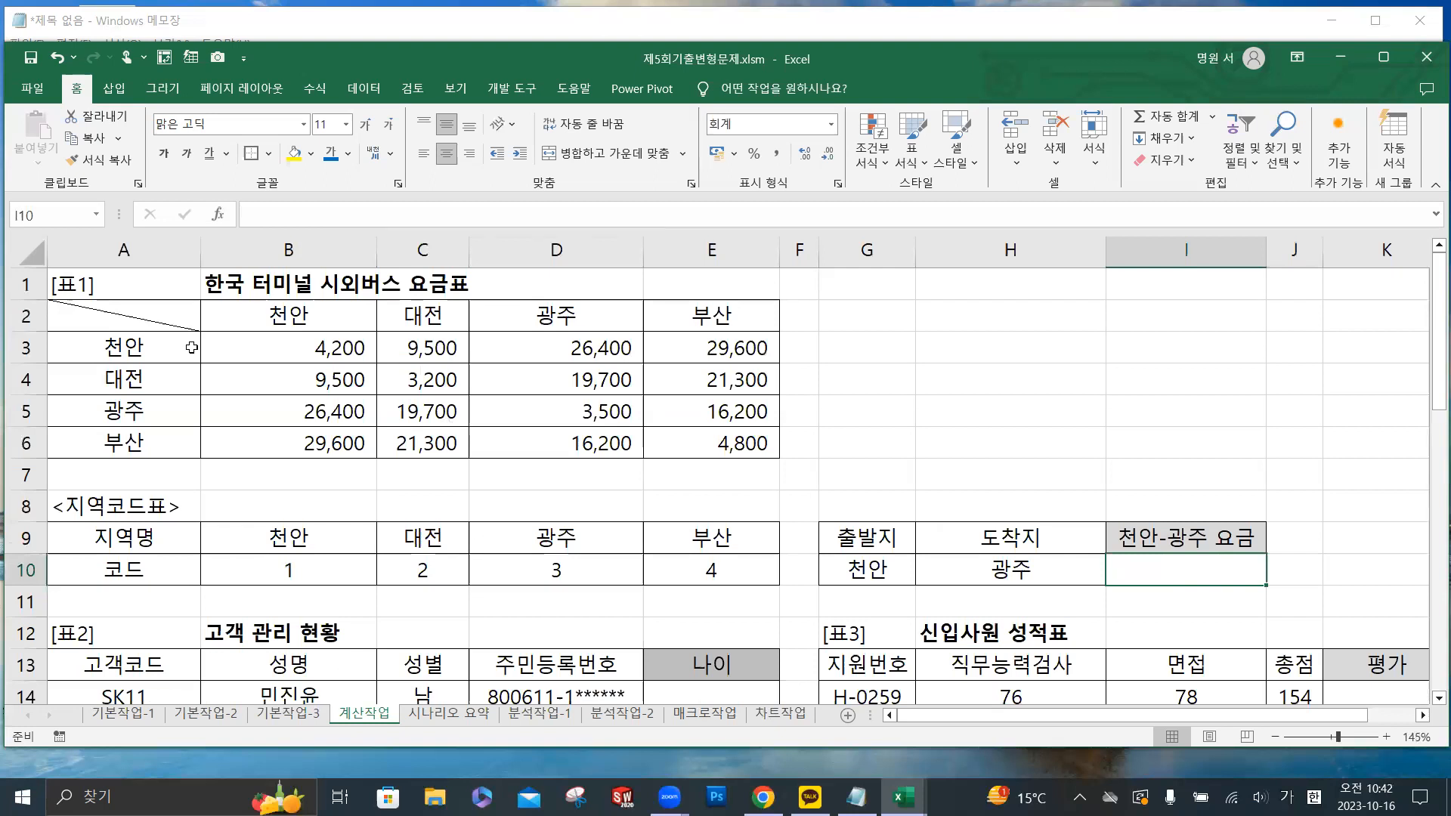
- Examine the [표1] bus fare table to see which fare the 천안-광주 요금 cell needs
{"action": "left_click", "coordinate": [108, 317]}
{"action": "left_click_drag", "start_coordinate": [108, 317], "coordinate": [650, 435]}
{"action": "left_click", "coordinate": [312, 312]}
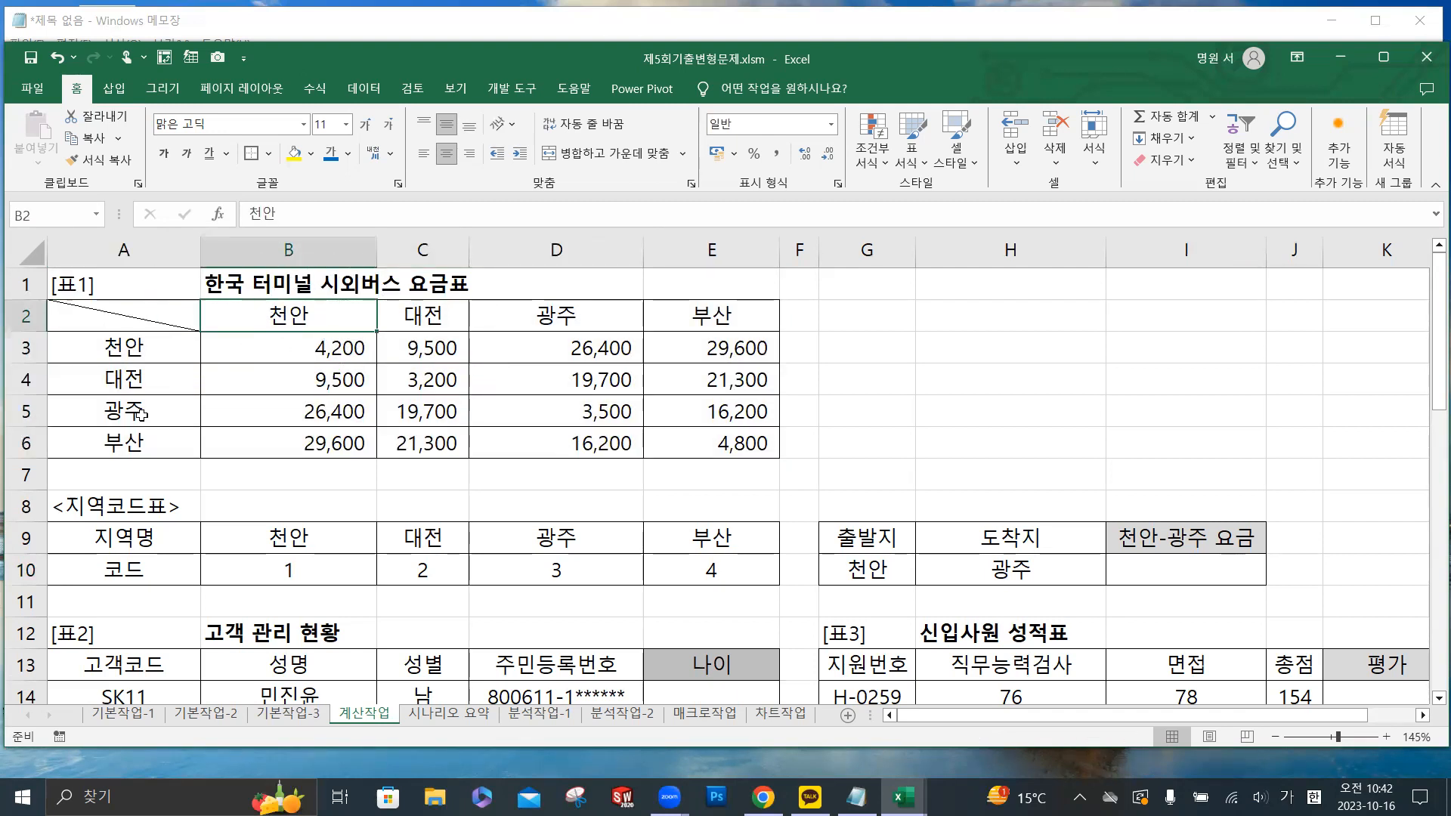
{"action": "left_click", "coordinate": [367, 421]}
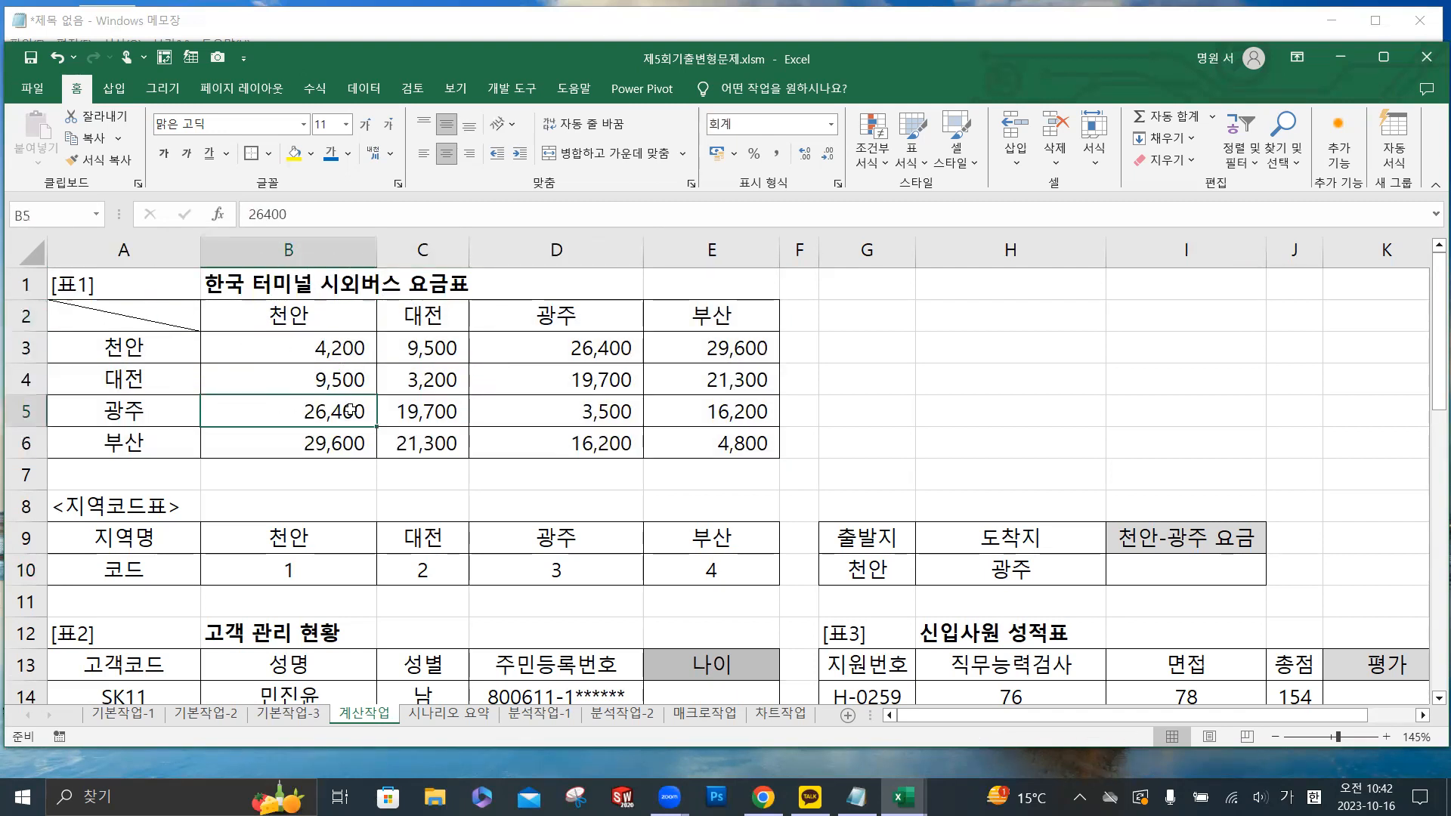
{"action": "left_click", "coordinate": [1156, 577]}
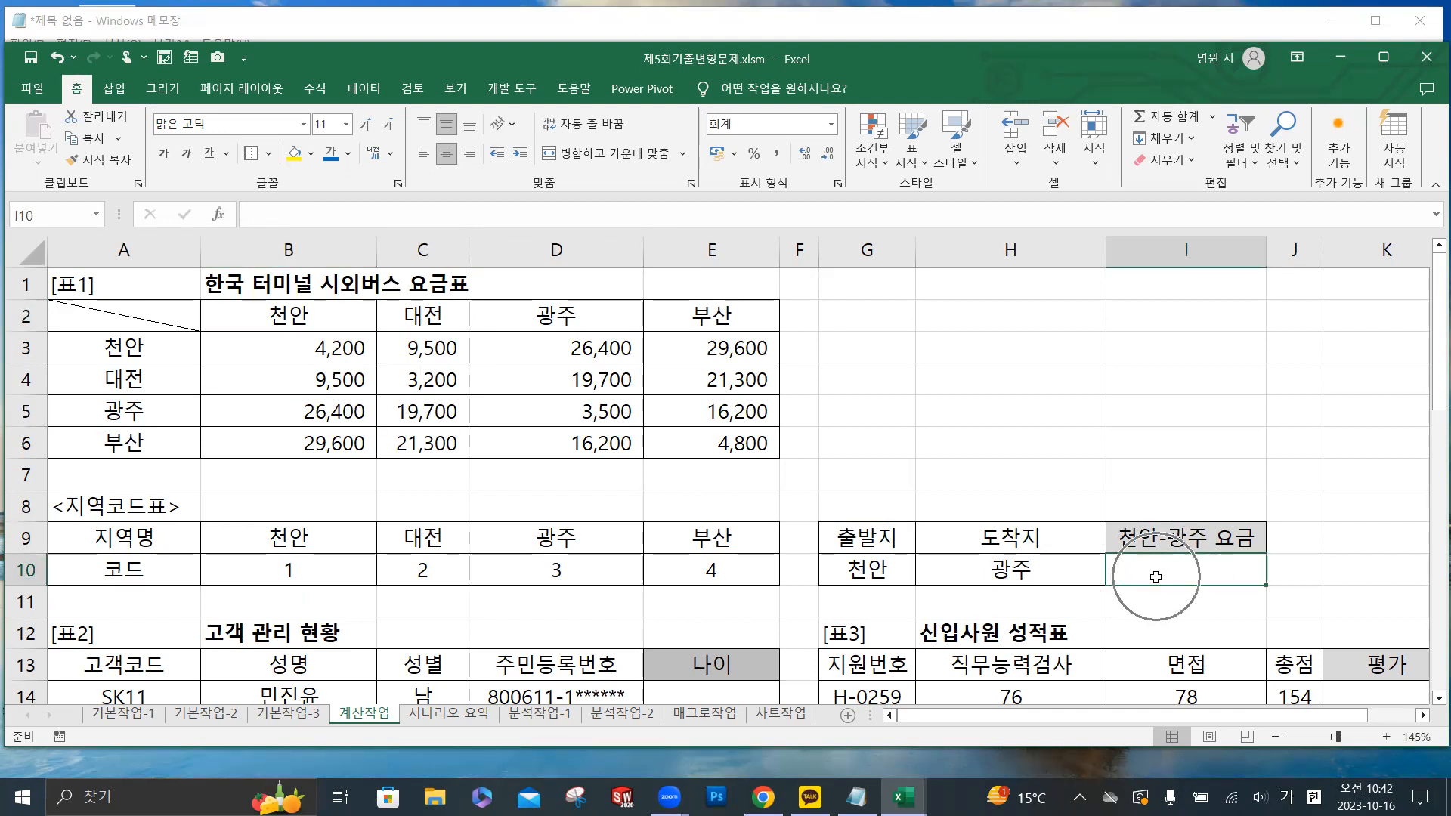
{"action": "left_click", "coordinate": [667, 414]}
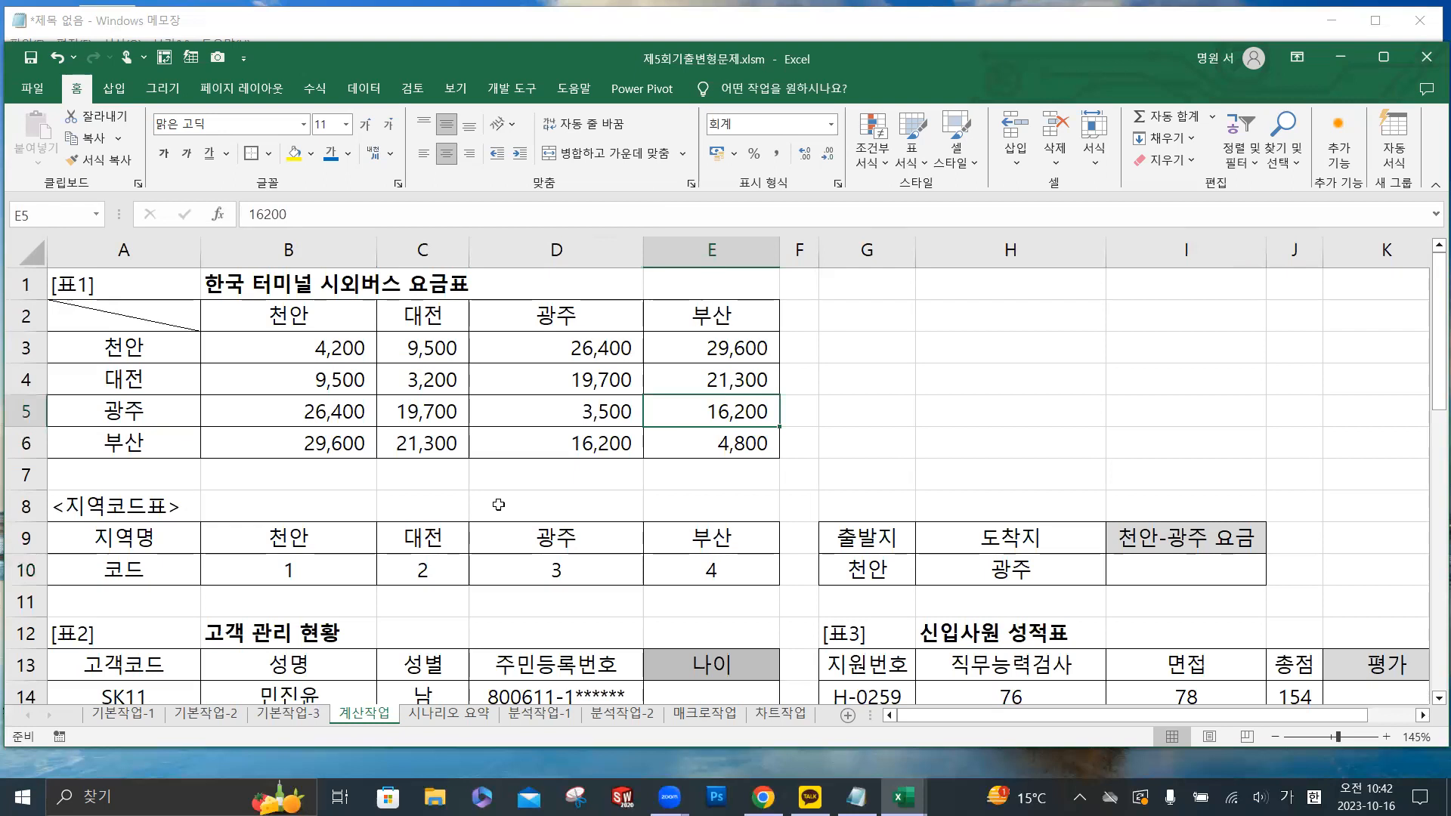
- Compare the region names in the [표1] column and row headings with their codes in the 지역코드표
{"action": "left_click", "coordinate": [285, 315]}
{"action": "left_click", "coordinate": [310, 574]}
{"action": "left_click", "coordinate": [419, 322]}
{"action": "left_click", "coordinate": [442, 572]}
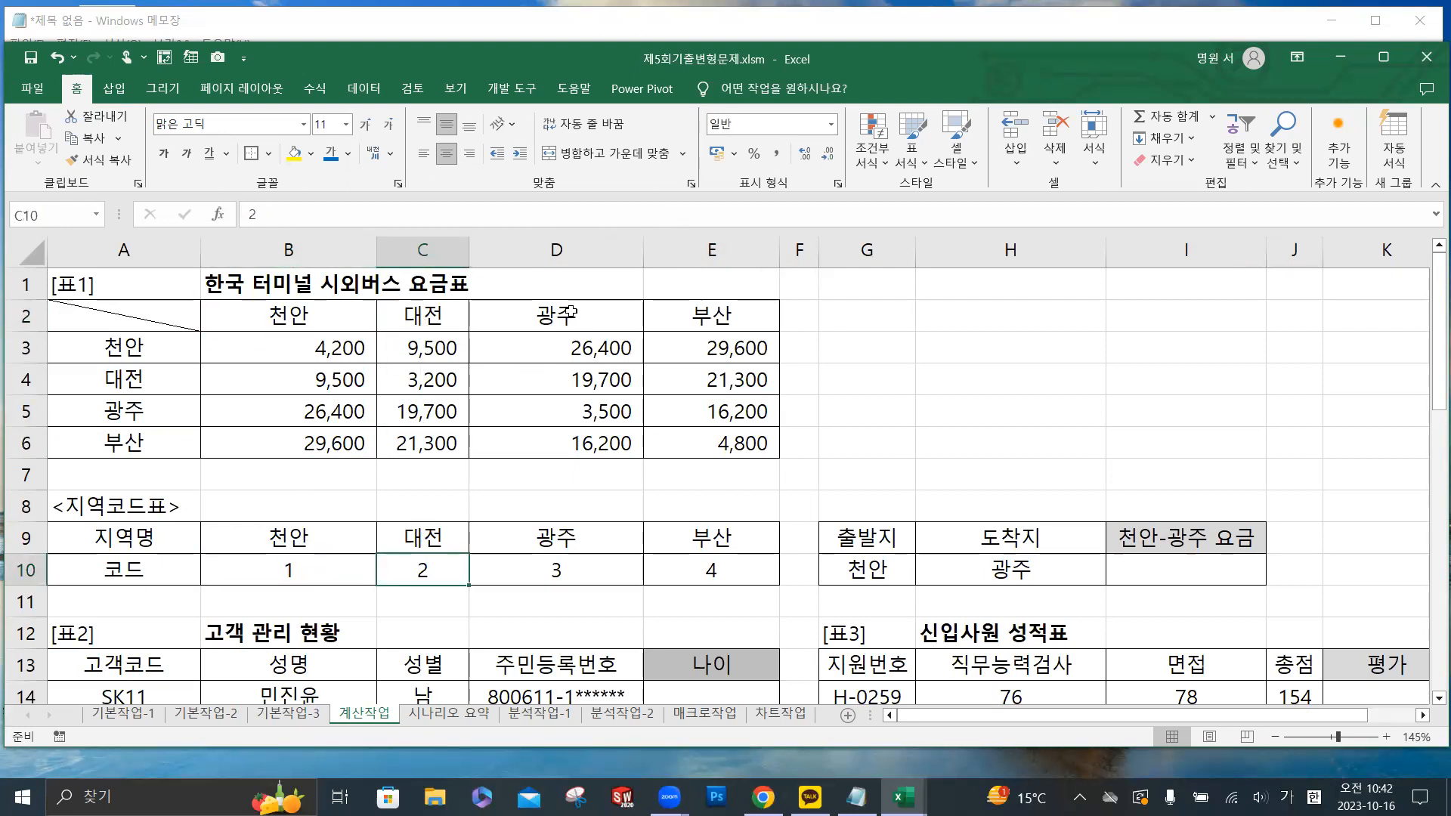
{"action": "left_click", "coordinate": [559, 318]}
{"action": "left_click", "coordinate": [574, 574]}
{"action": "left_click", "coordinate": [689, 332]}
{"action": "left_click", "coordinate": [707, 576]}
{"action": "left_click", "coordinate": [156, 360]}
{"action": "left_click", "coordinate": [293, 563]}
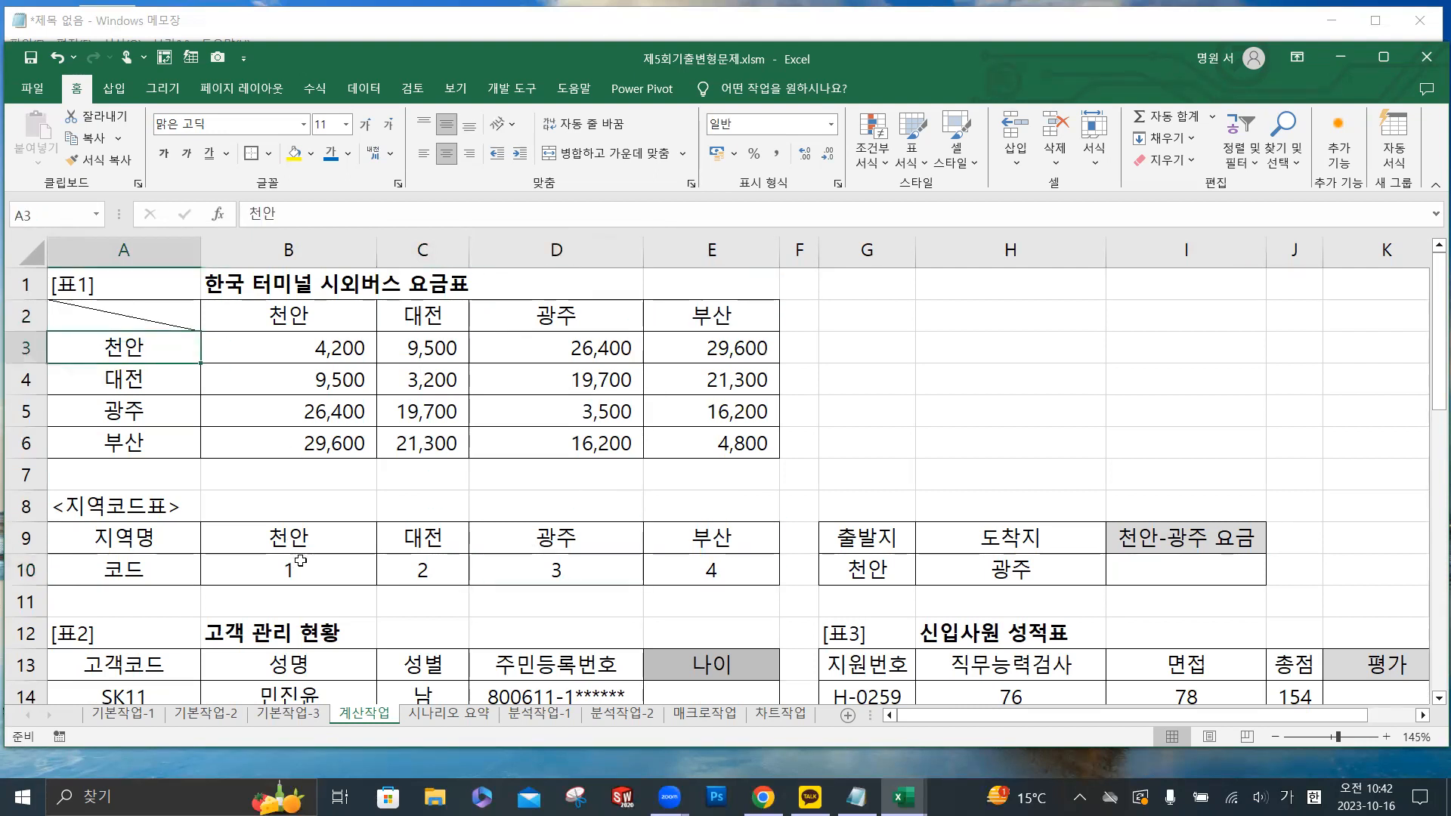
{"action": "left_click", "coordinate": [163, 387]}
{"action": "left_click", "coordinate": [415, 575]}
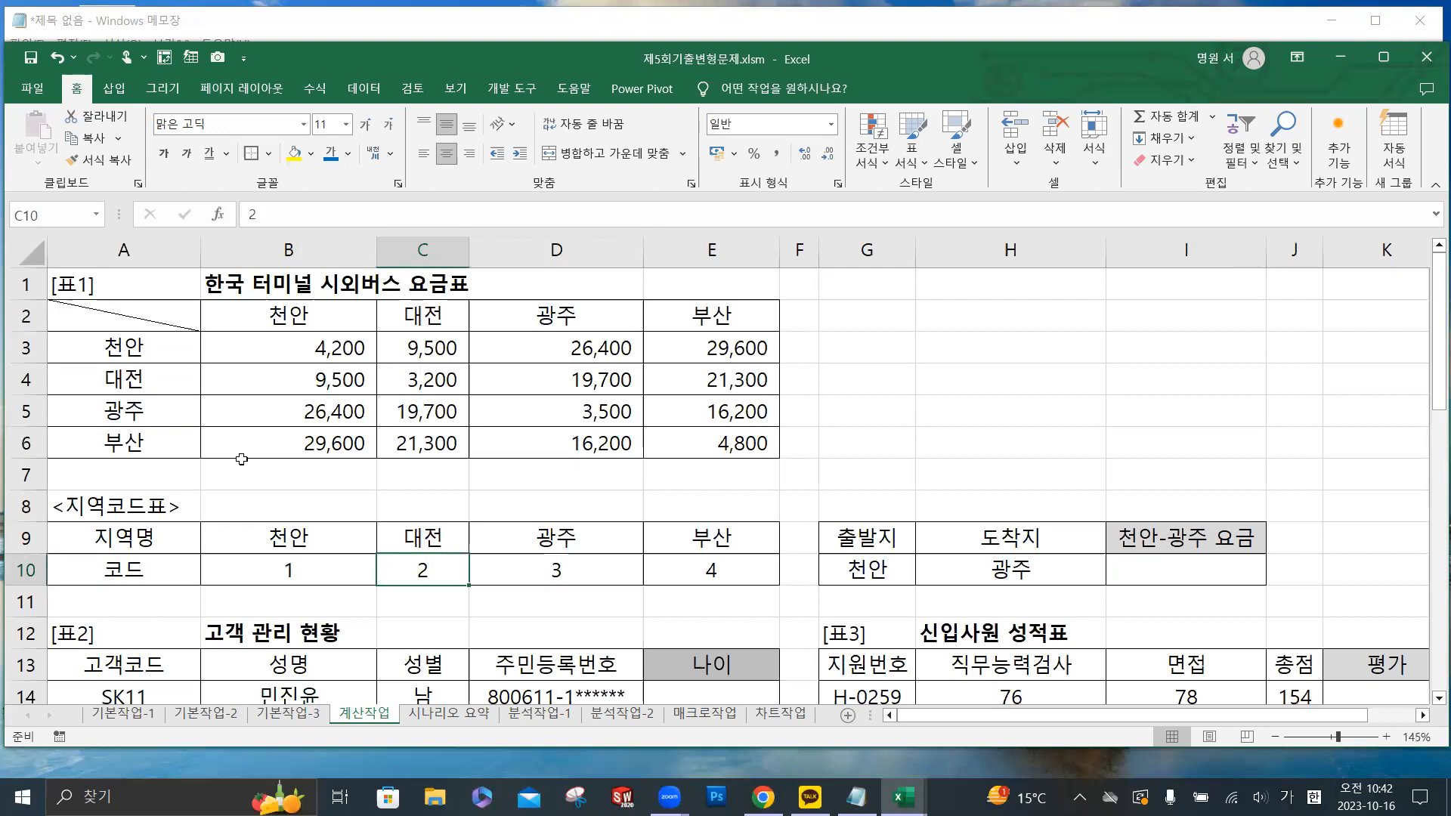
- Examine the fare range B3:E6, tracing where the 천안 row crosses the 광주 column
{"action": "left_click", "coordinate": [149, 347]}
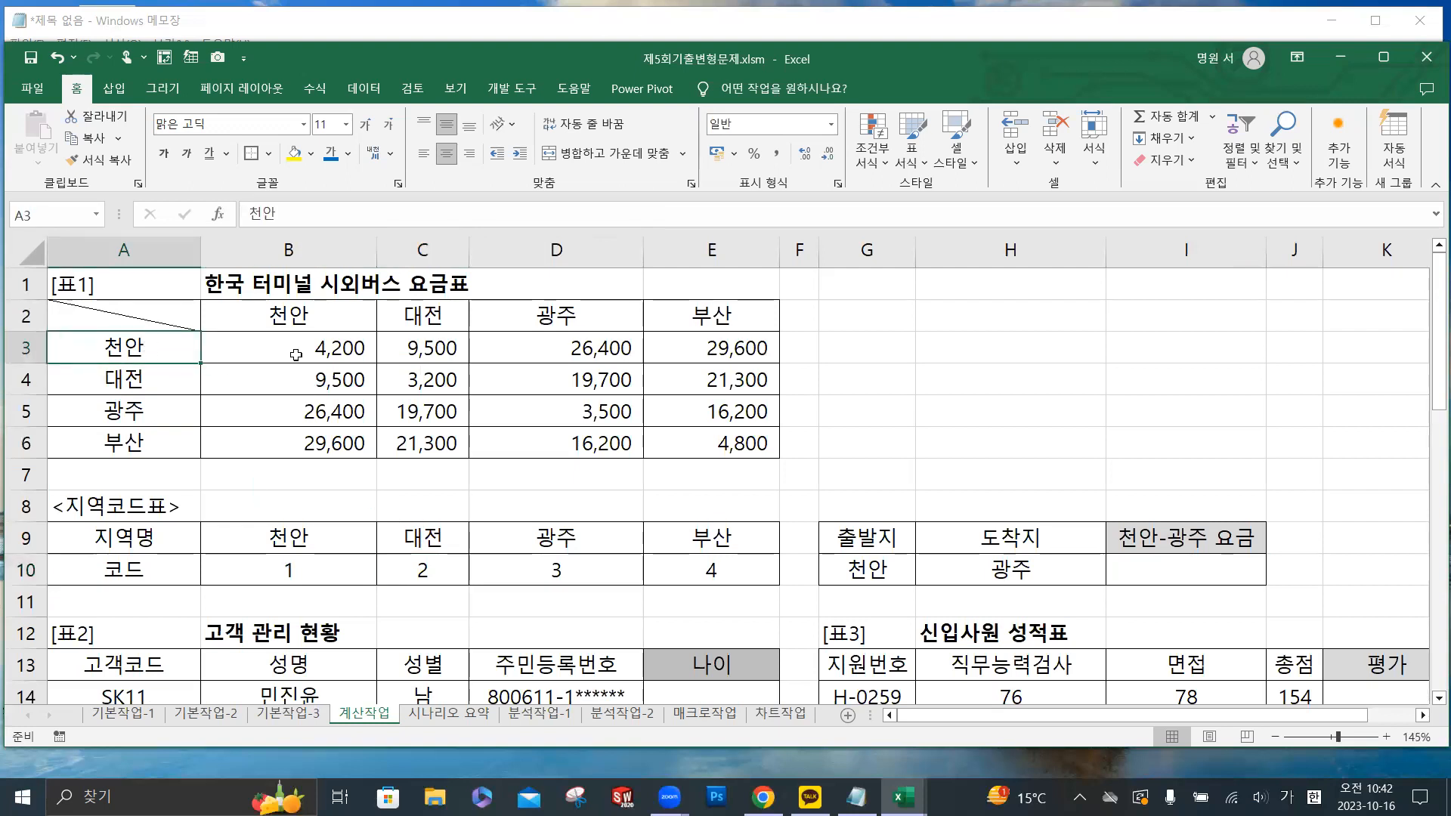
{"action": "left_click", "coordinate": [272, 339]}
{"action": "left_click_drag", "start_coordinate": [361, 358], "coordinate": [706, 444]}
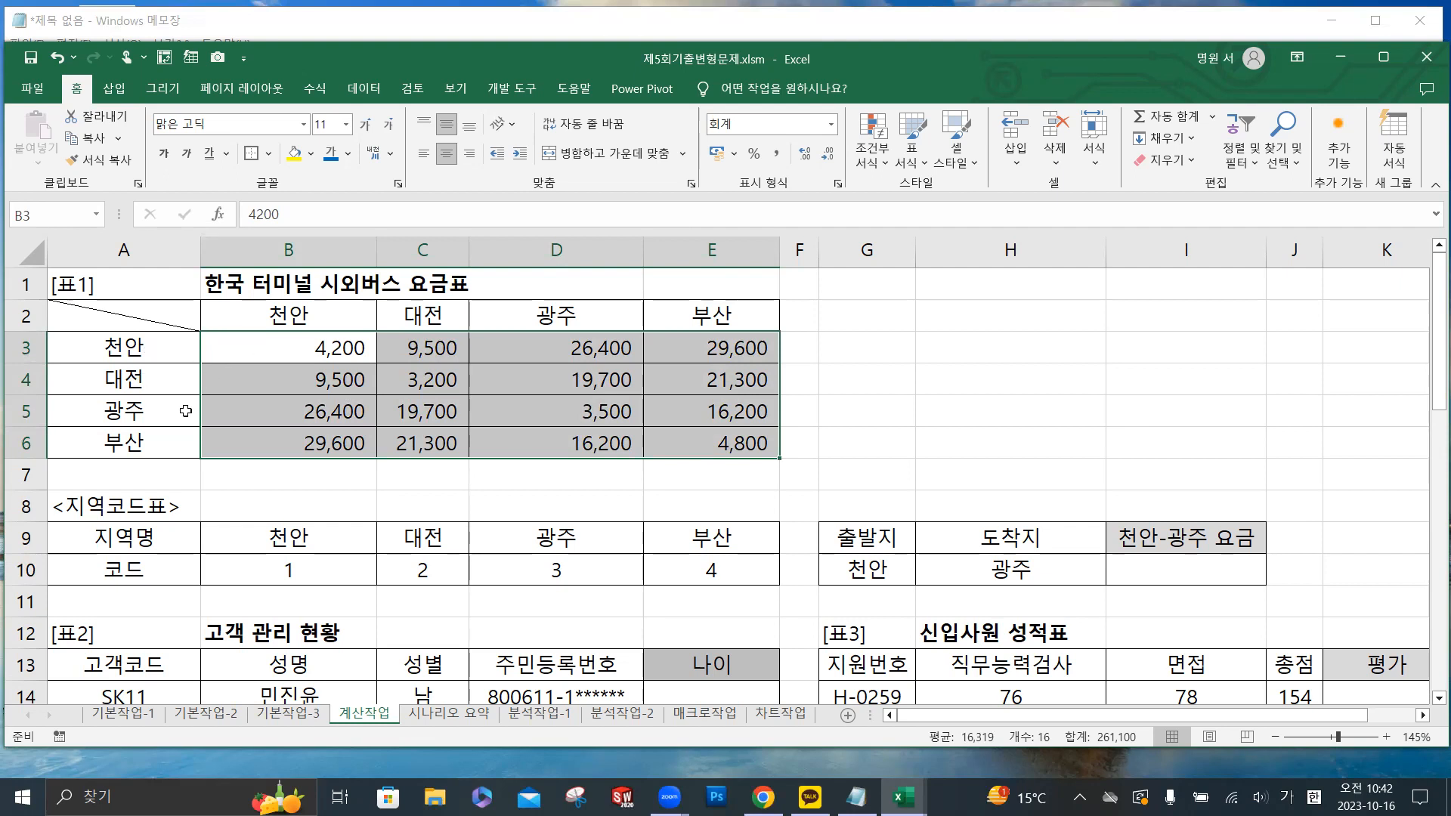
{"action": "left_click_drag", "start_coordinate": [224, 352], "coordinate": [718, 348]}
{"action": "left_click_drag", "start_coordinate": [571, 348], "coordinate": [580, 443]}
{"action": "left_click_drag", "start_coordinate": [274, 346], "coordinate": [705, 350]}
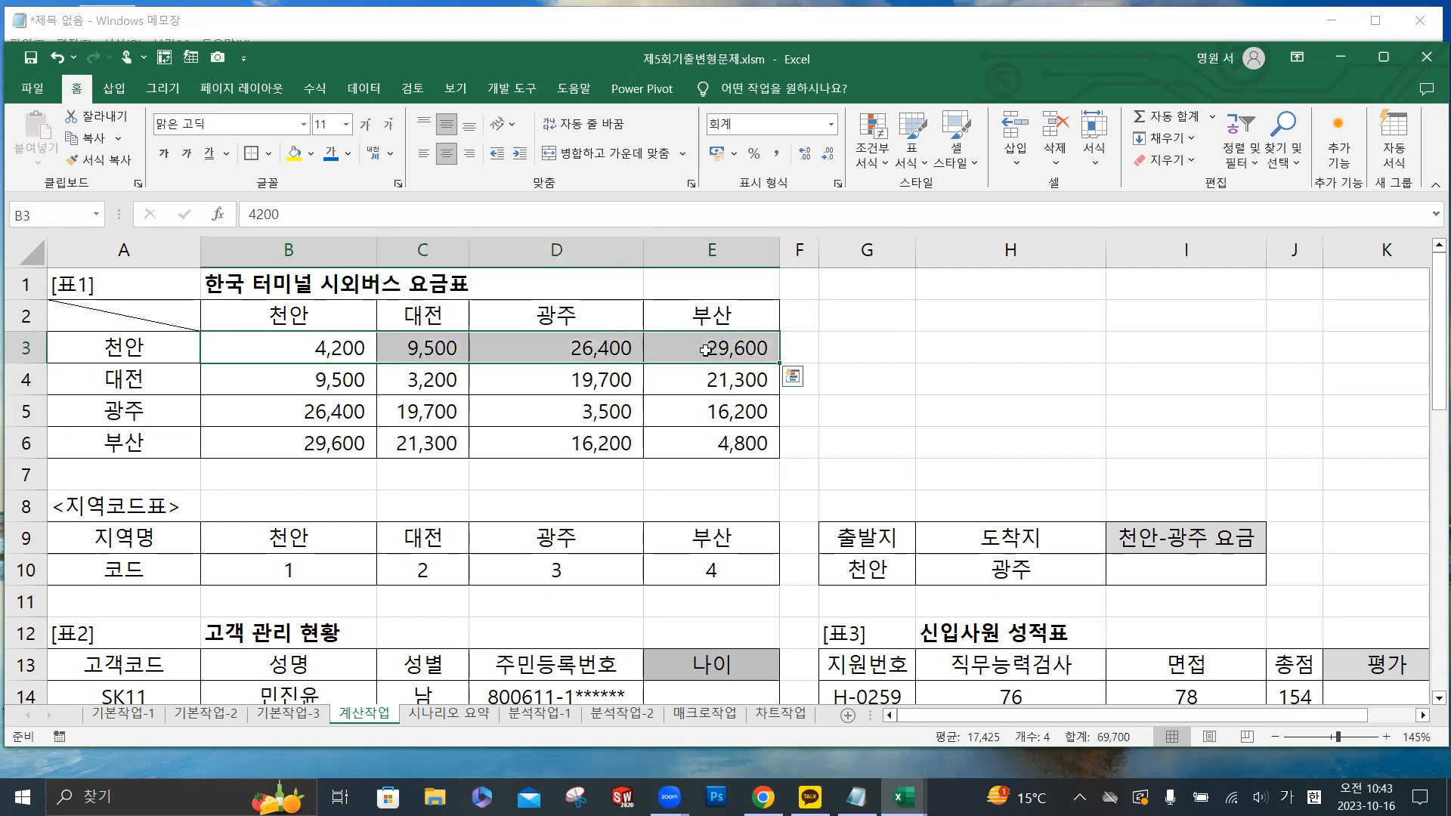
{"action": "left_click_drag", "start_coordinate": [542, 351], "coordinate": [548, 443]}
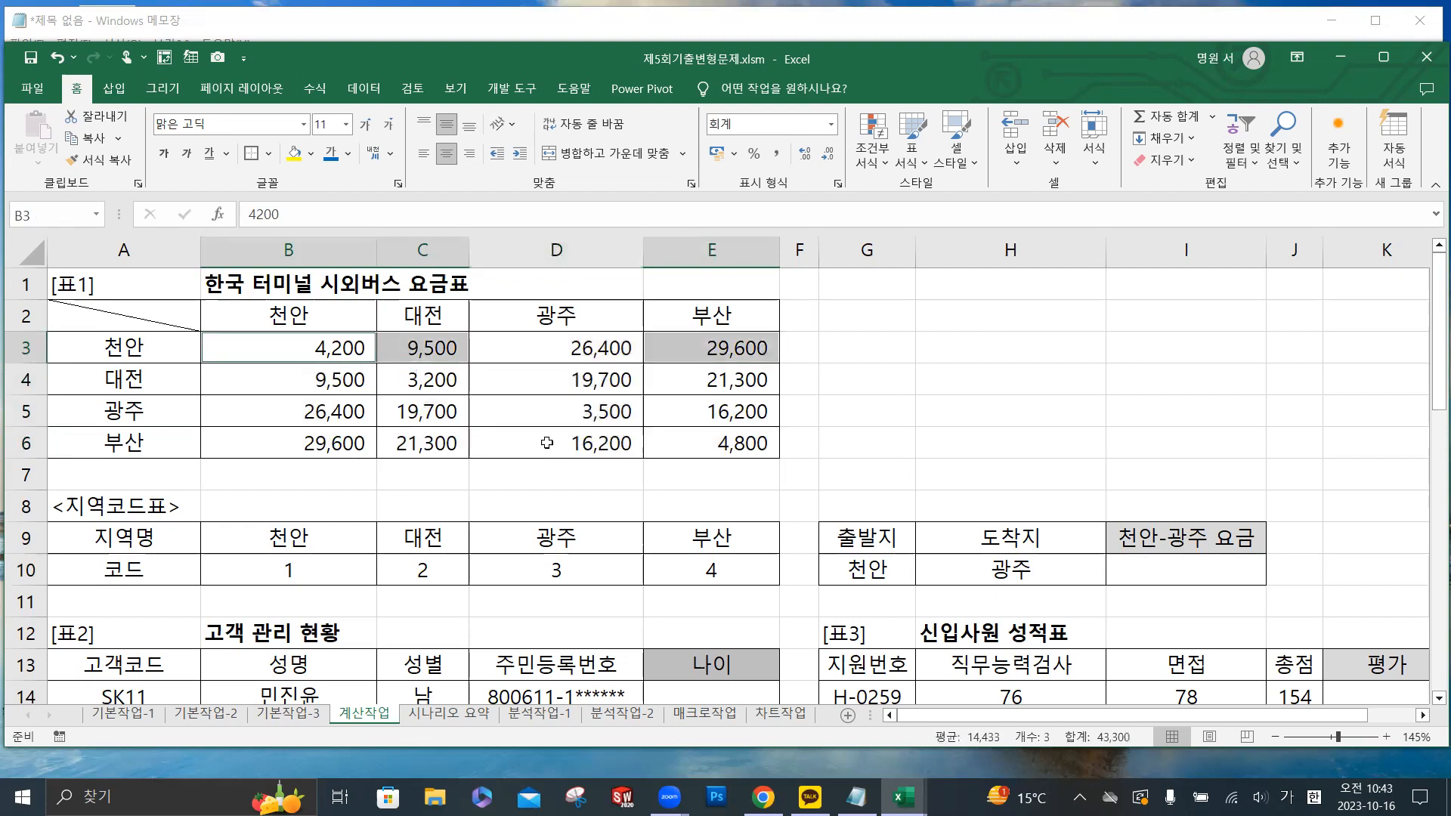
{"action": "left_click", "coordinate": [584, 348], "text": "ctrl"}
{"action": "left_click_drag", "start_coordinate": [584, 349], "coordinate": [581, 449]}
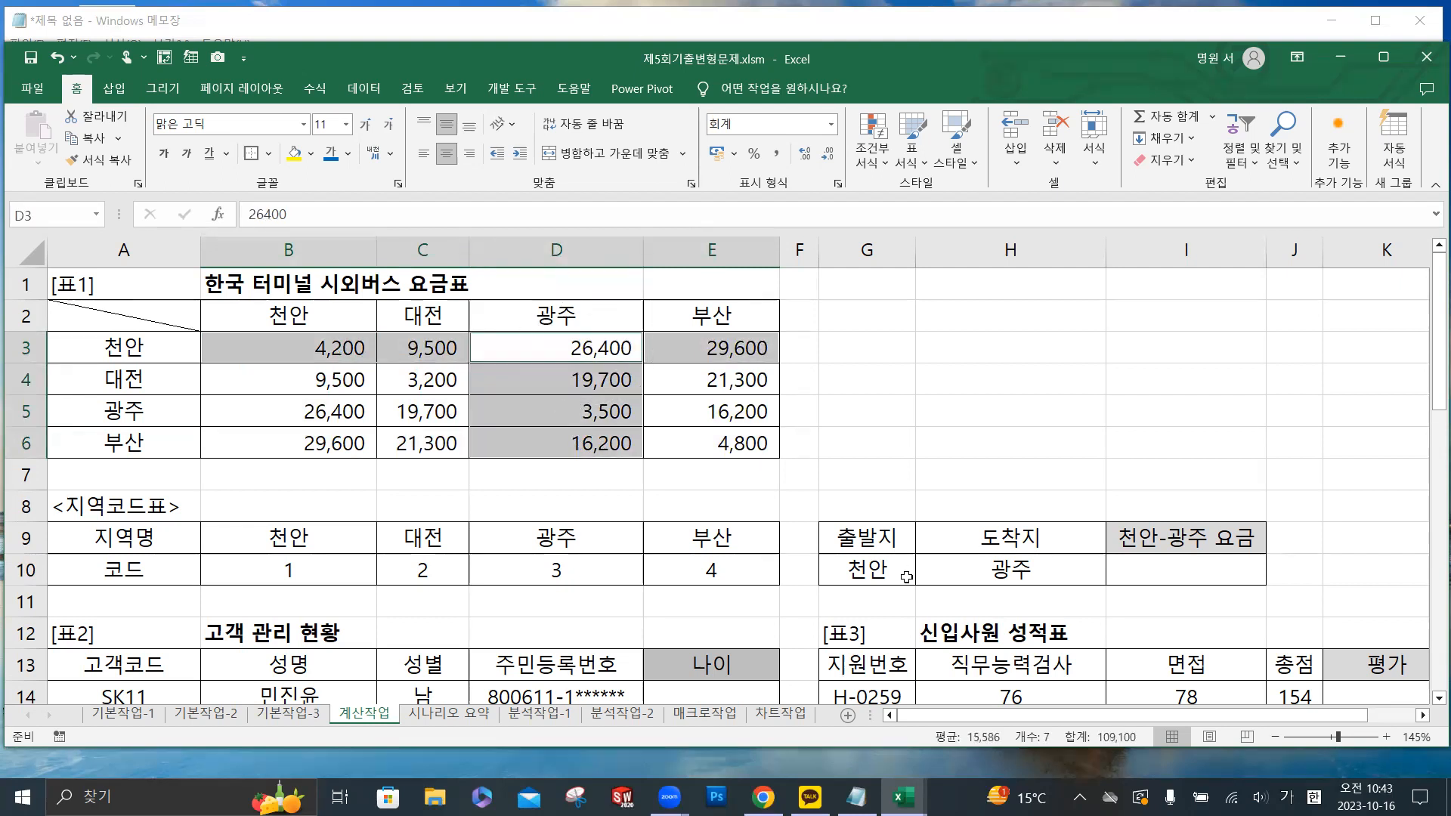
{"action": "left_click", "coordinate": [1159, 575]}
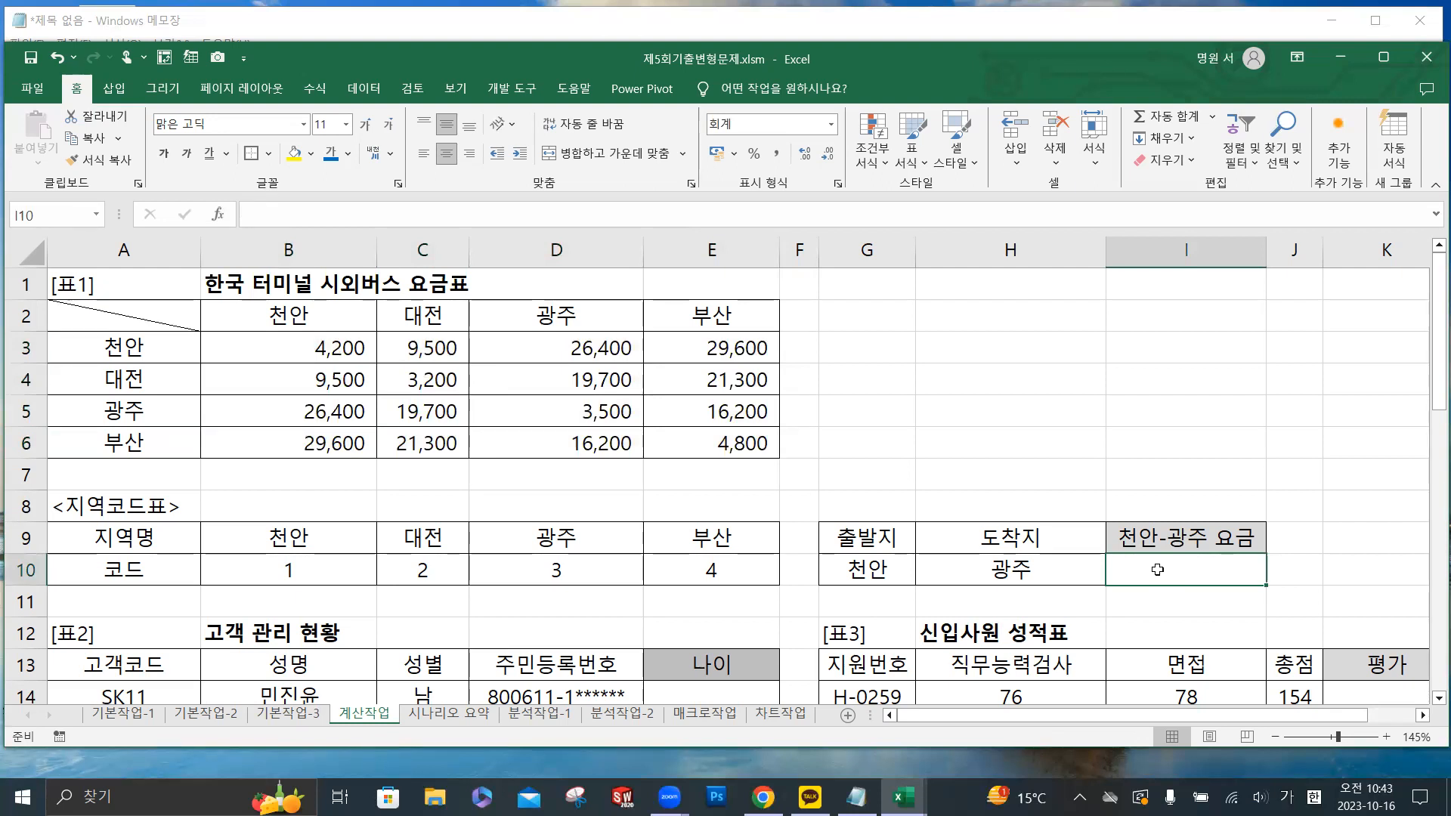
{"action": "left_click_drag", "start_coordinate": [344, 346], "coordinate": [721, 444]}
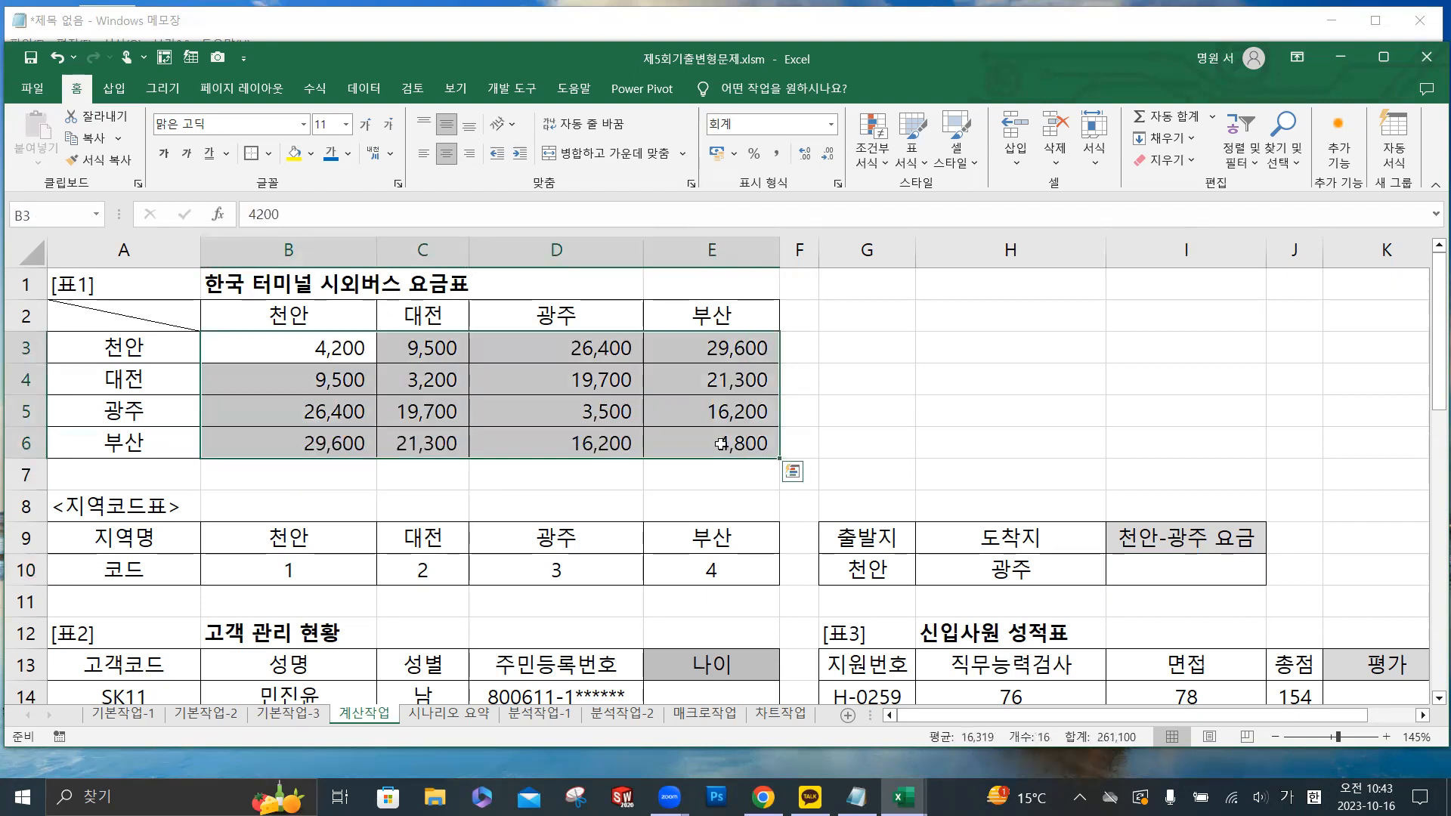
- Switch to Notepad and start a new line with the syntax =INDEX(영역,
{"action": "left_click", "coordinate": [487, 37]}
{"action": "key", "text": "Return"}
{"action": "type", "text": "="}
{"action": "type", "text": "ㅑㅜ"}
{"action": "key", "text": "BackSpace"}
{"action": "key", "text": "BackSpace"}
{"action": "key", "text": "Hangul"}
{"action": "type", "text": "IND"}
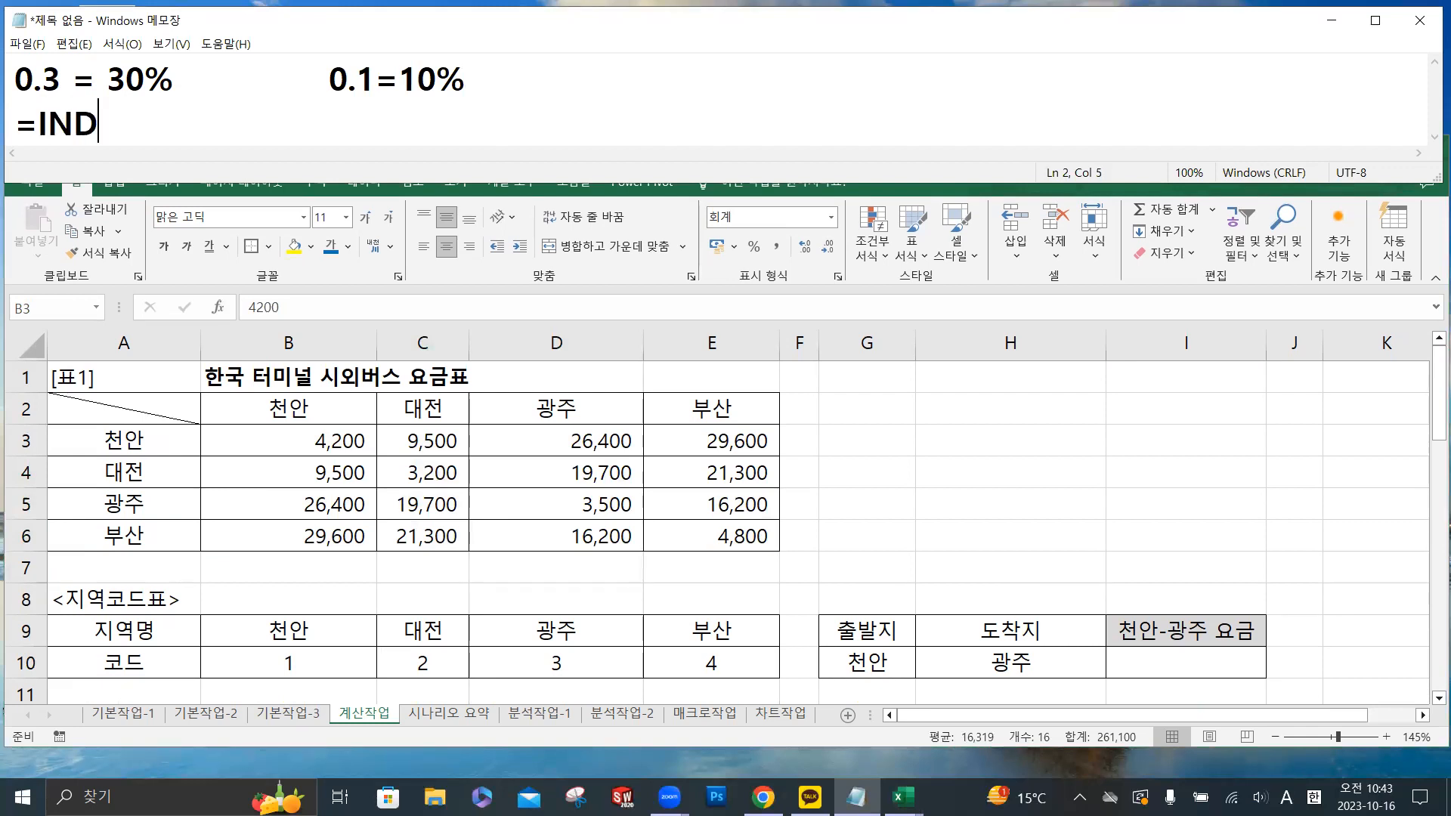
{"action": "type", "text": "EX("}
{"action": "key", "text": "Hangul"}
{"action": "type", "text": "영"}
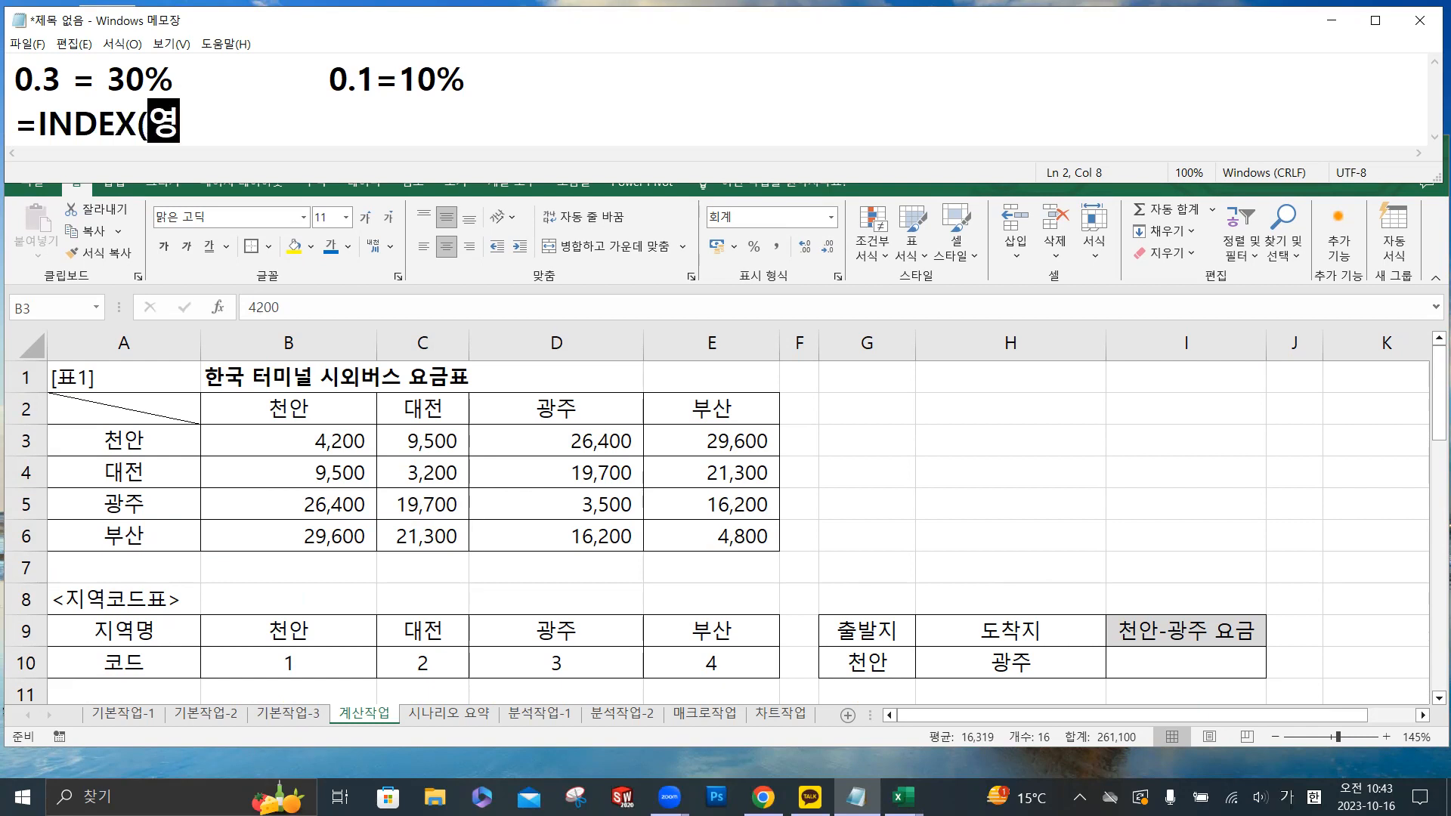
{"action": "type", "text": "역,행"}
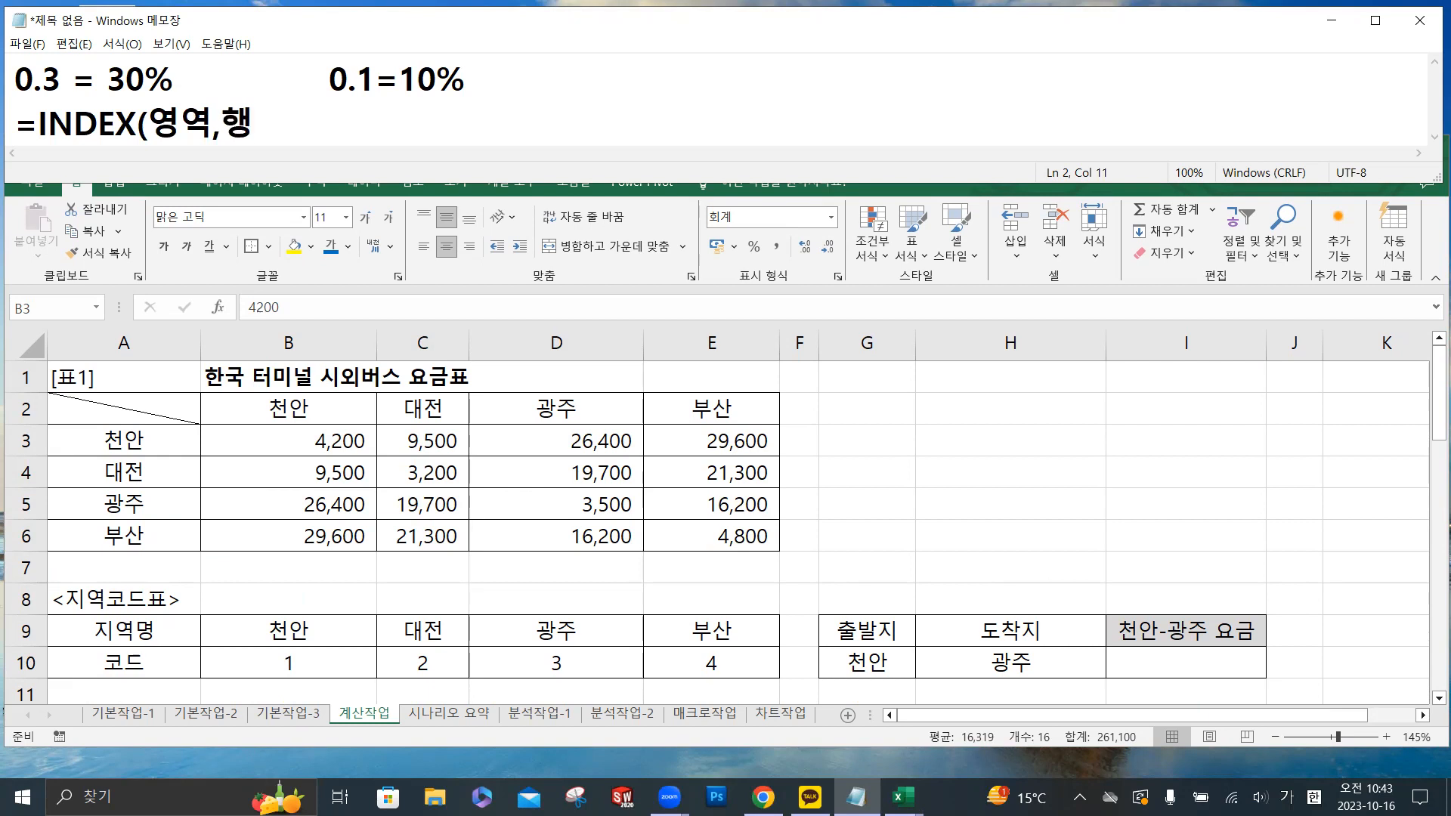
- Complete the INDEX syntax note with the 행 and 열 arguments and the closing parenthesis
{"action": "key", "text": "Hangul"}
{"action": "type", "text": "num"}
{"action": "key", "text": "BackSpace"}
{"action": "key", "text": "BackSpace"}
{"action": "key", "text": "BackSpace"}
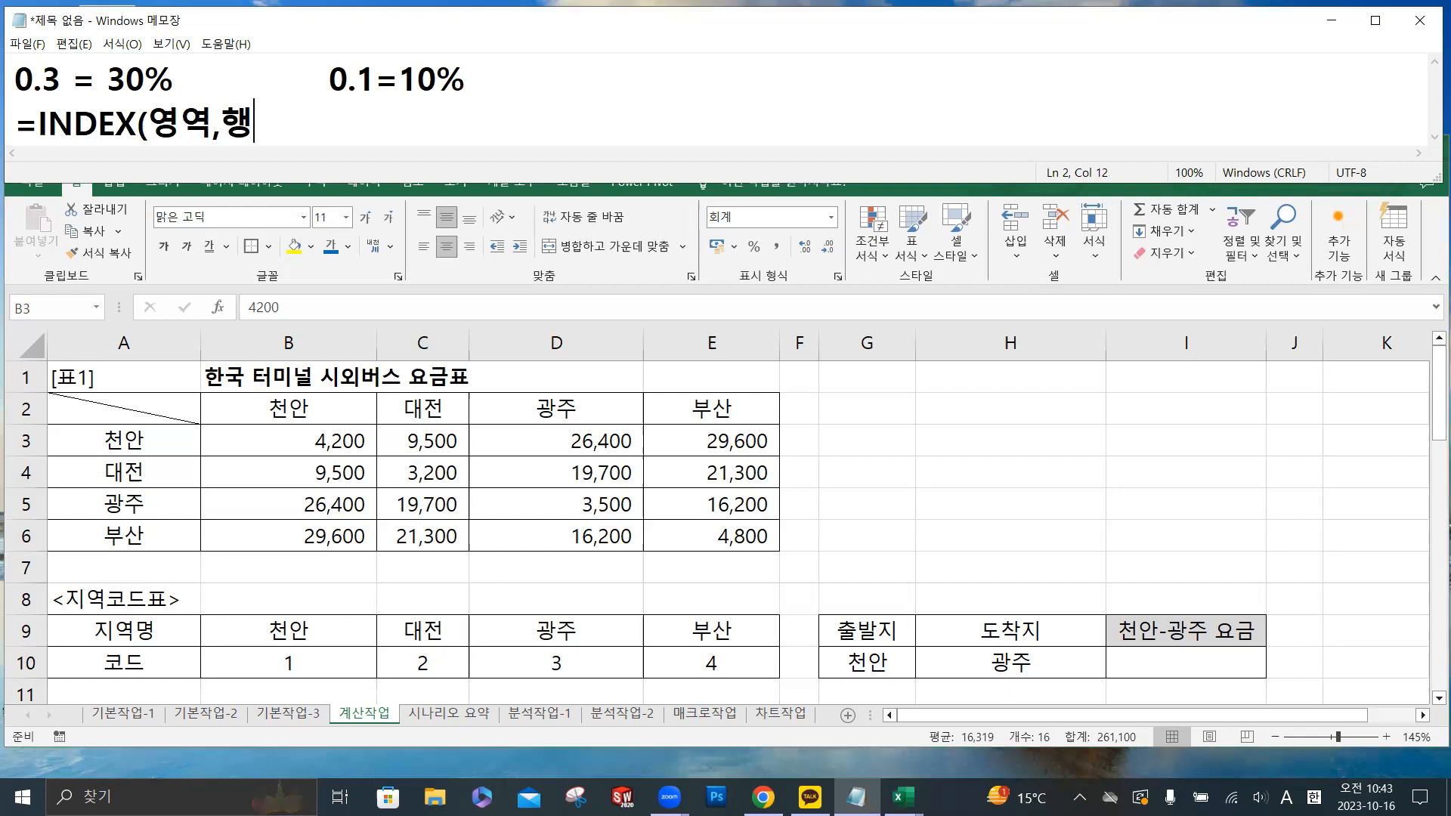
{"action": "type", "text": "duf"}
{"action": "key", "text": "BackSpace"}
{"action": "key", "text": "BackSpace"}
{"action": "key", "text": "BackSpace"}
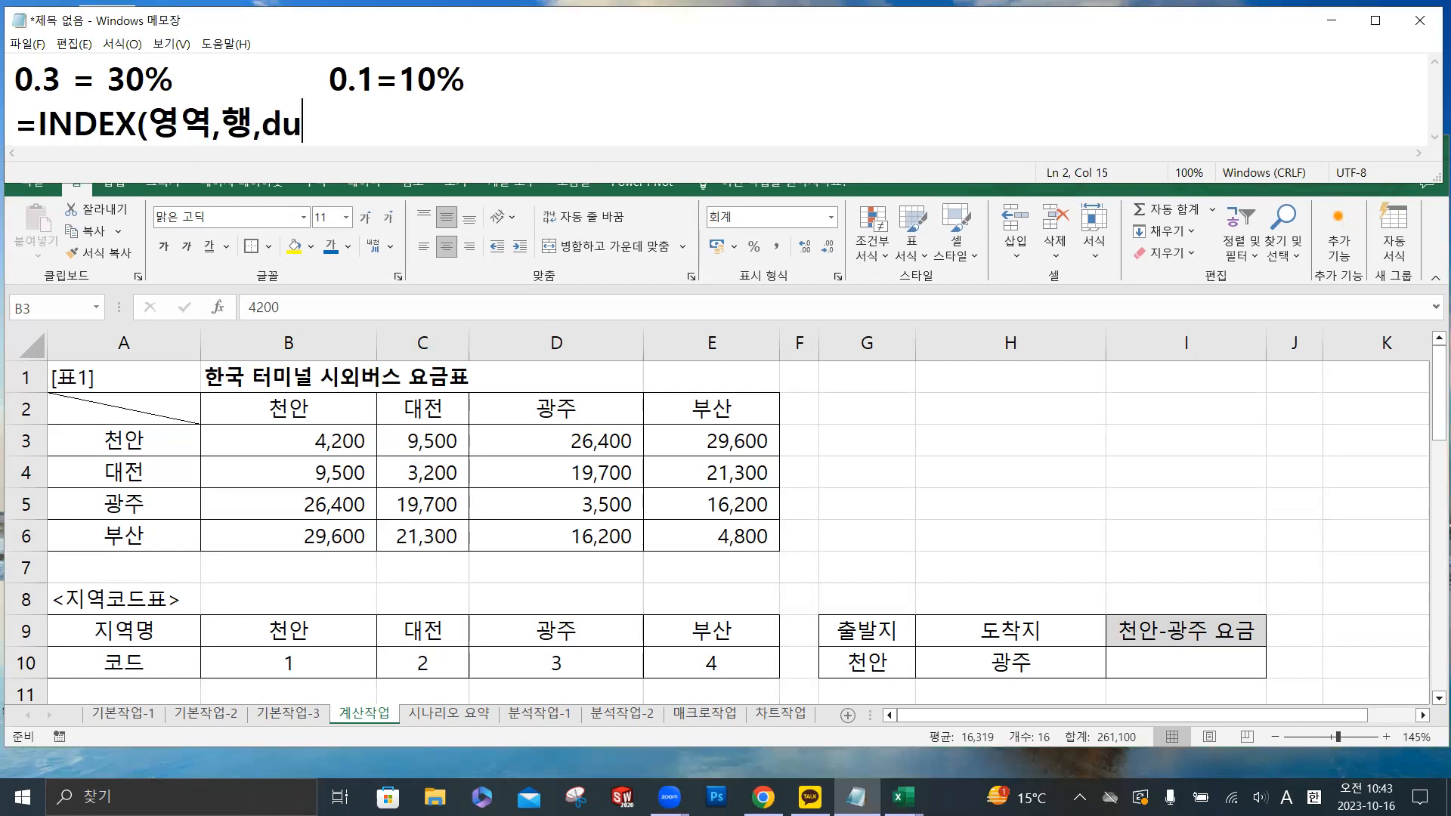
{"action": "key", "text": "Hangul"}
{"action": "type", "text": "열)"}
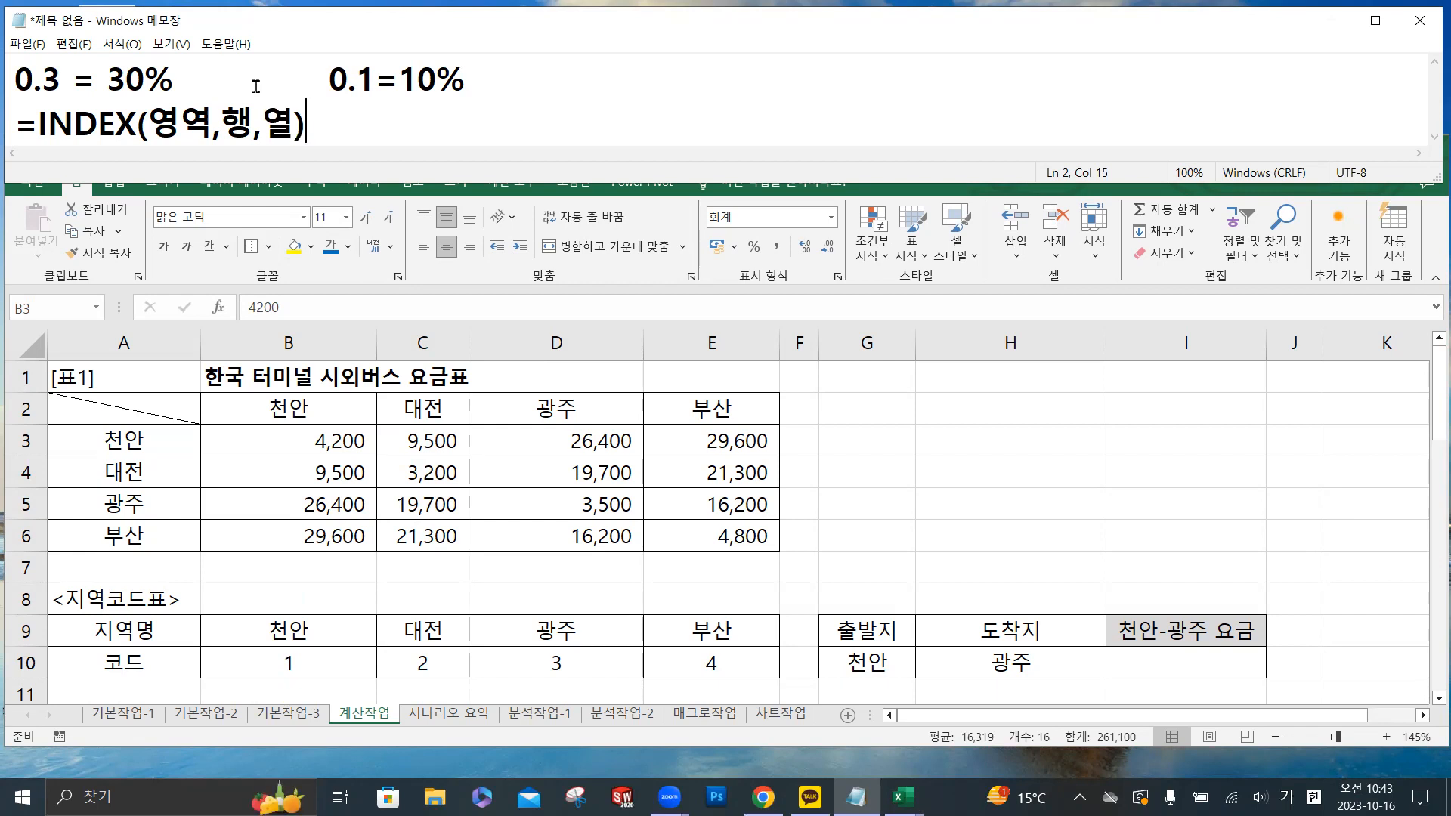
- Review the 행 and 열 arguments of the INDEX note against the region names and codes in B9:E10
{"action": "double_click", "coordinate": [236, 123]}
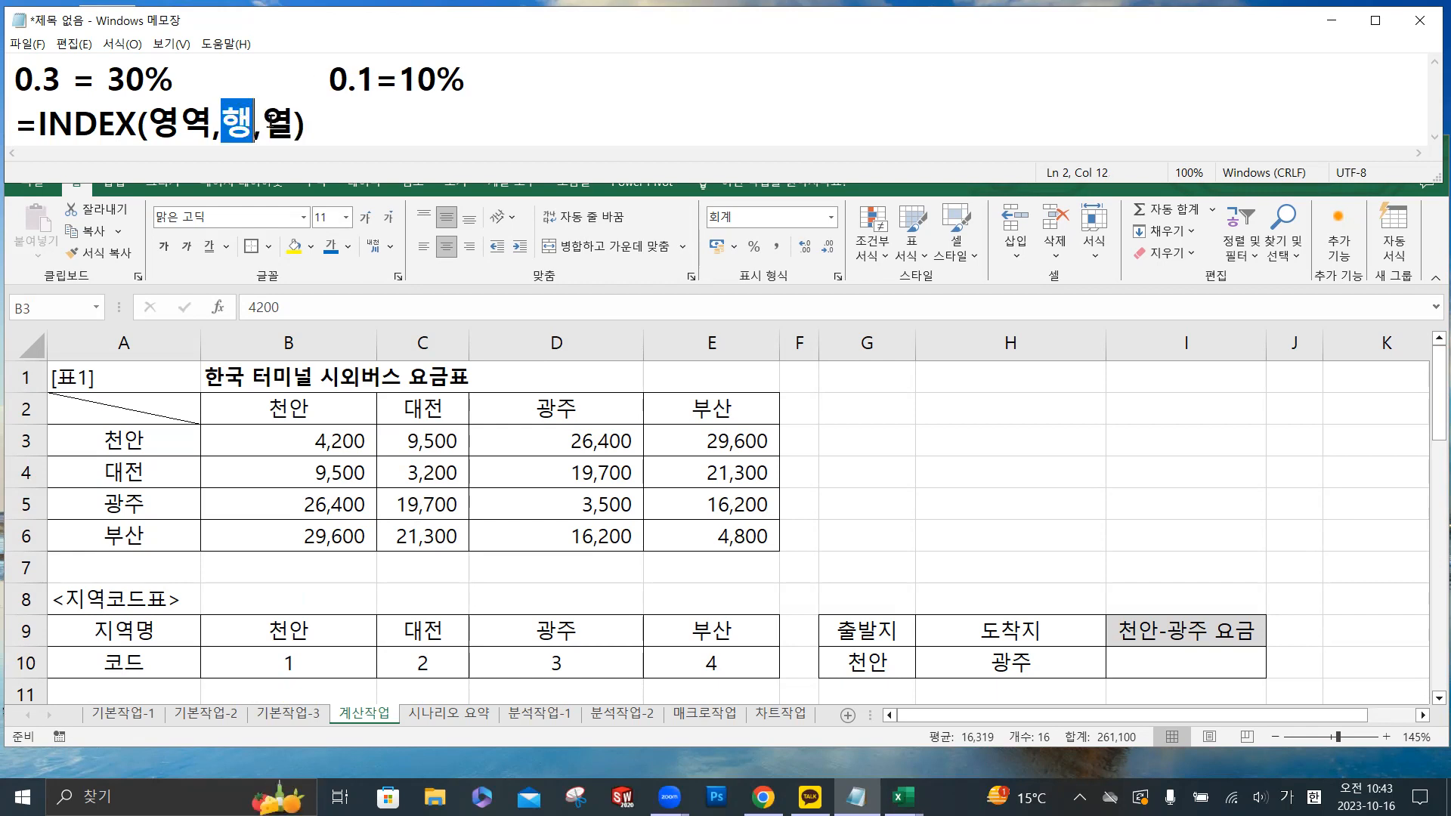
{"action": "double_click", "coordinate": [286, 123]}
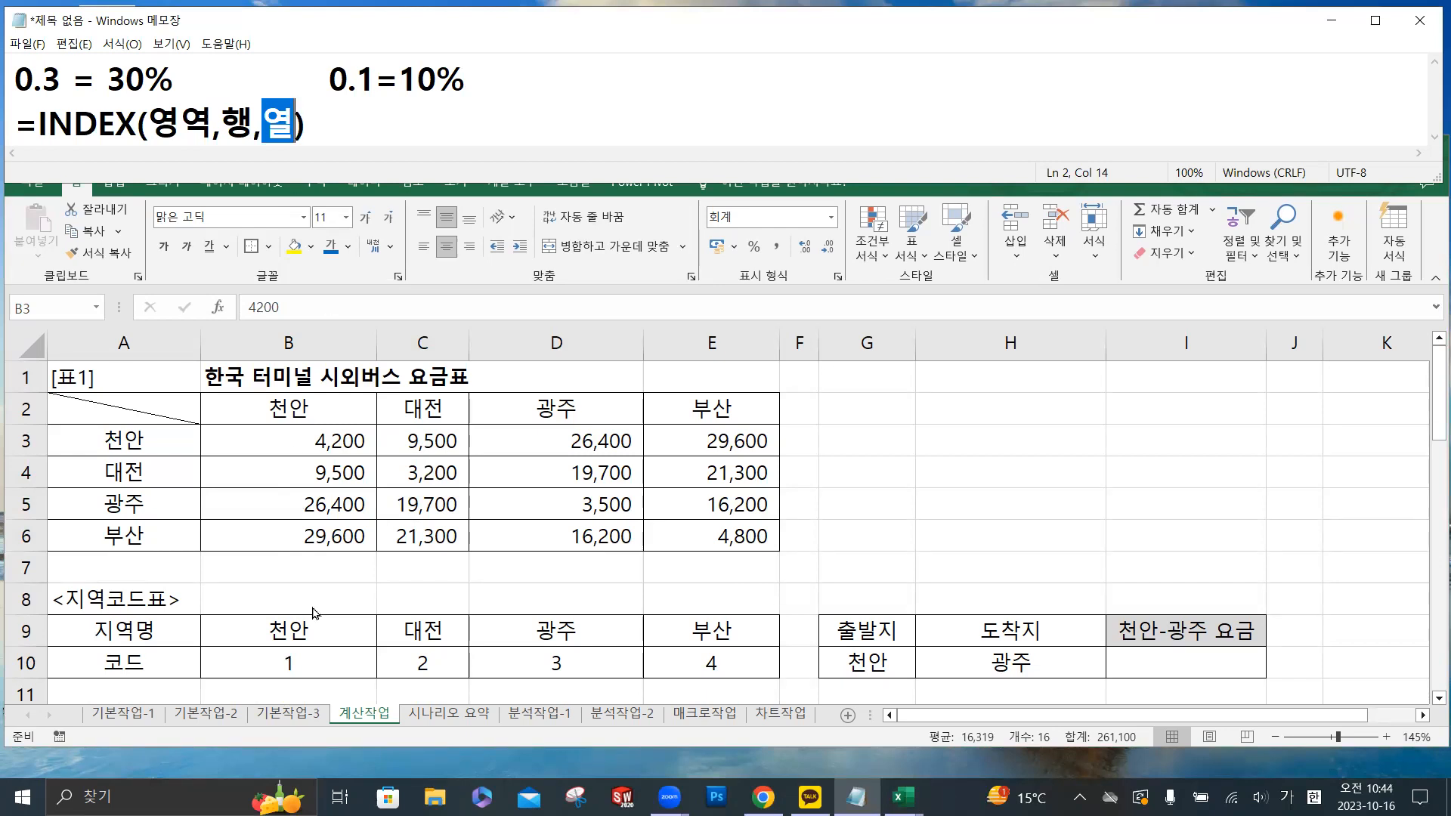
{"action": "left_click_drag", "start_coordinate": [275, 629], "coordinate": [687, 621]}
{"action": "left_click_drag", "start_coordinate": [338, 671], "coordinate": [680, 665]}
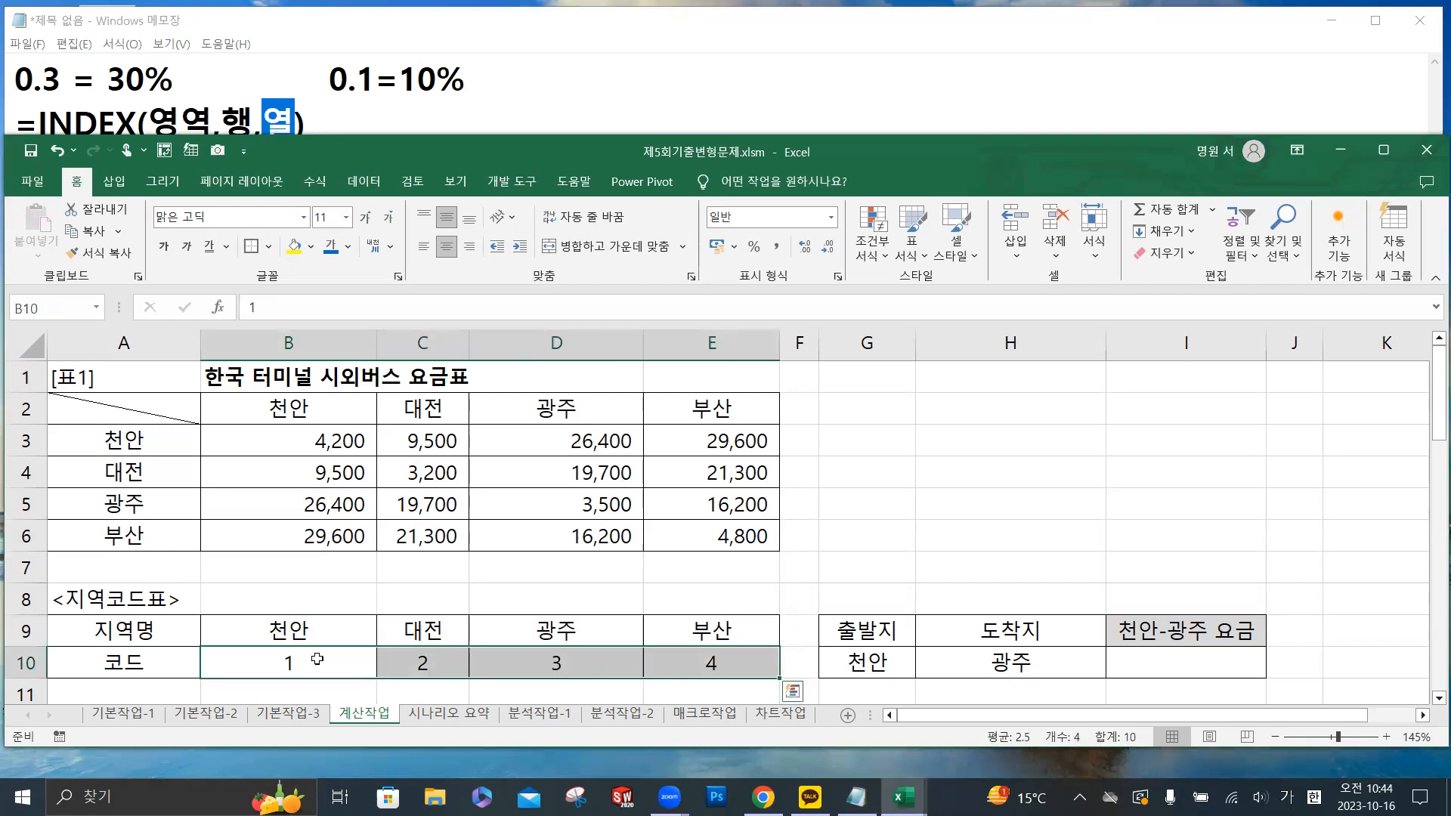
{"action": "left_click_drag", "start_coordinate": [310, 660], "coordinate": [671, 662]}
- Return to Notepad and start a new line below the INDEX syntax with =HLOOKUP(
{"action": "left_click", "coordinate": [356, 116]}
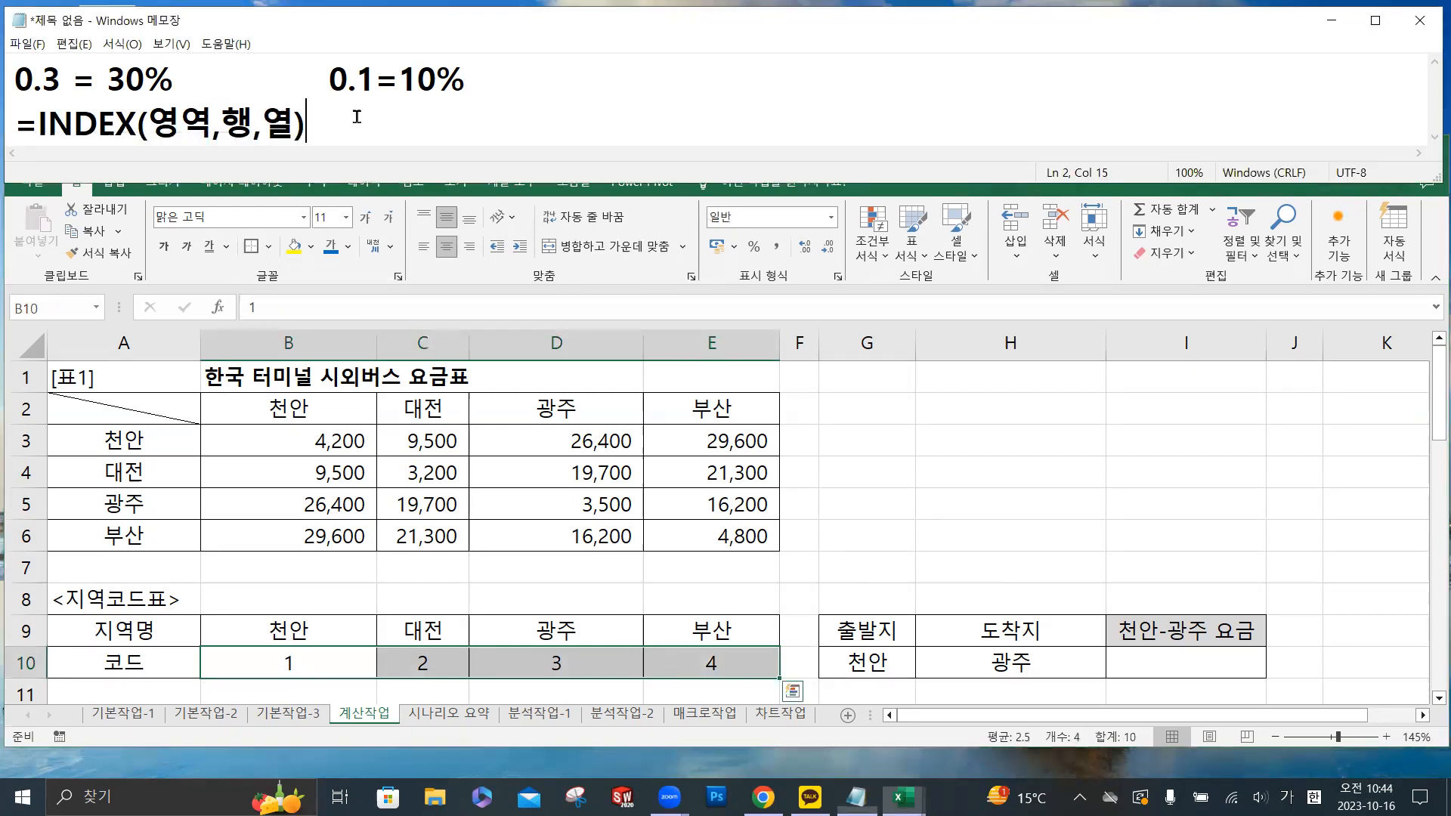
{"action": "key", "text": "Return"}
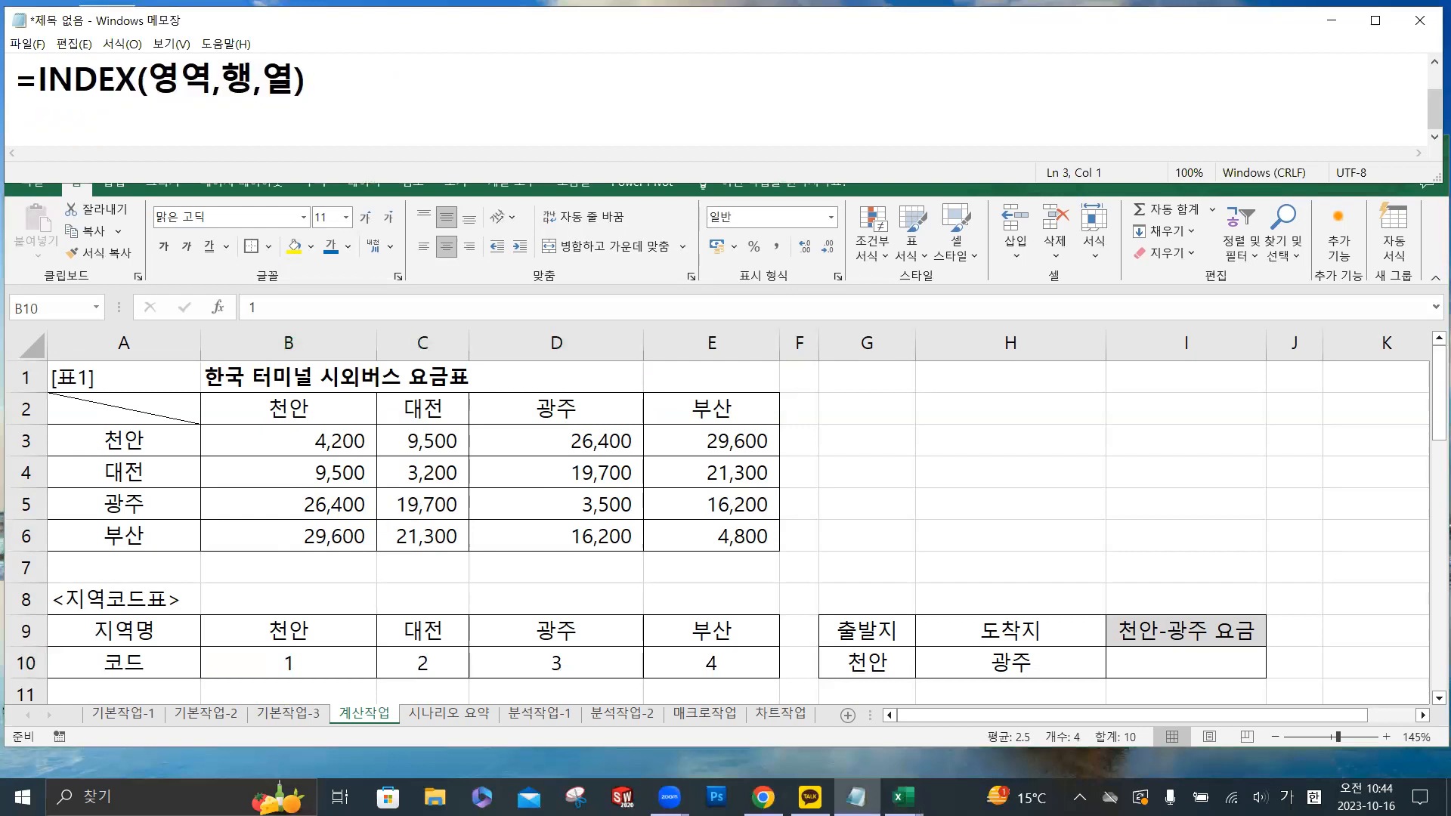
{"action": "type", "text": "="}
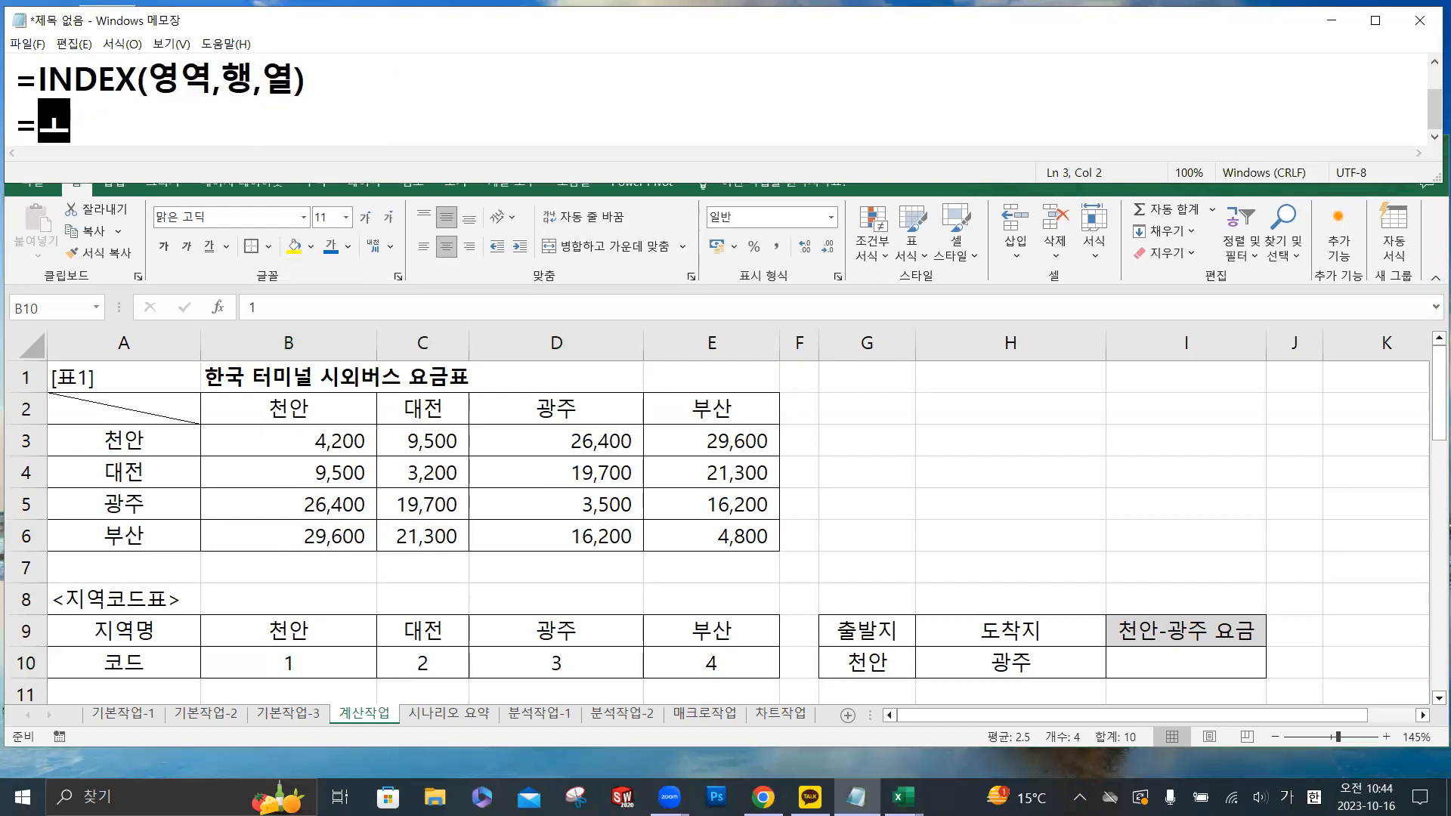
{"action": "key", "text": "Hangul"}
{"action": "type", "text": "G"}
{"action": "key", "text": "BackSpace"}
{"action": "type", "text": "H"}
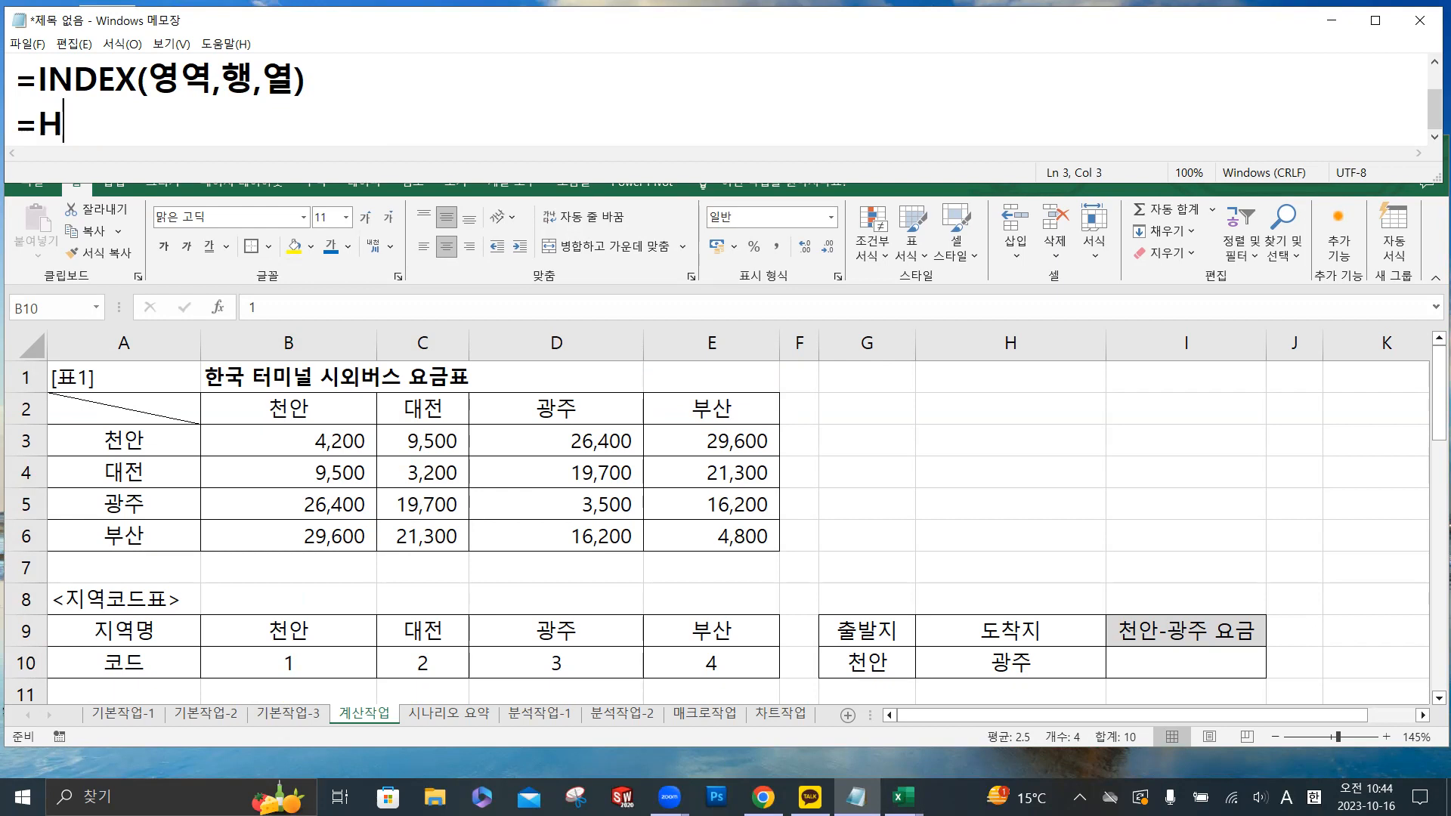
{"action": "type", "text": "LOOKUP("}
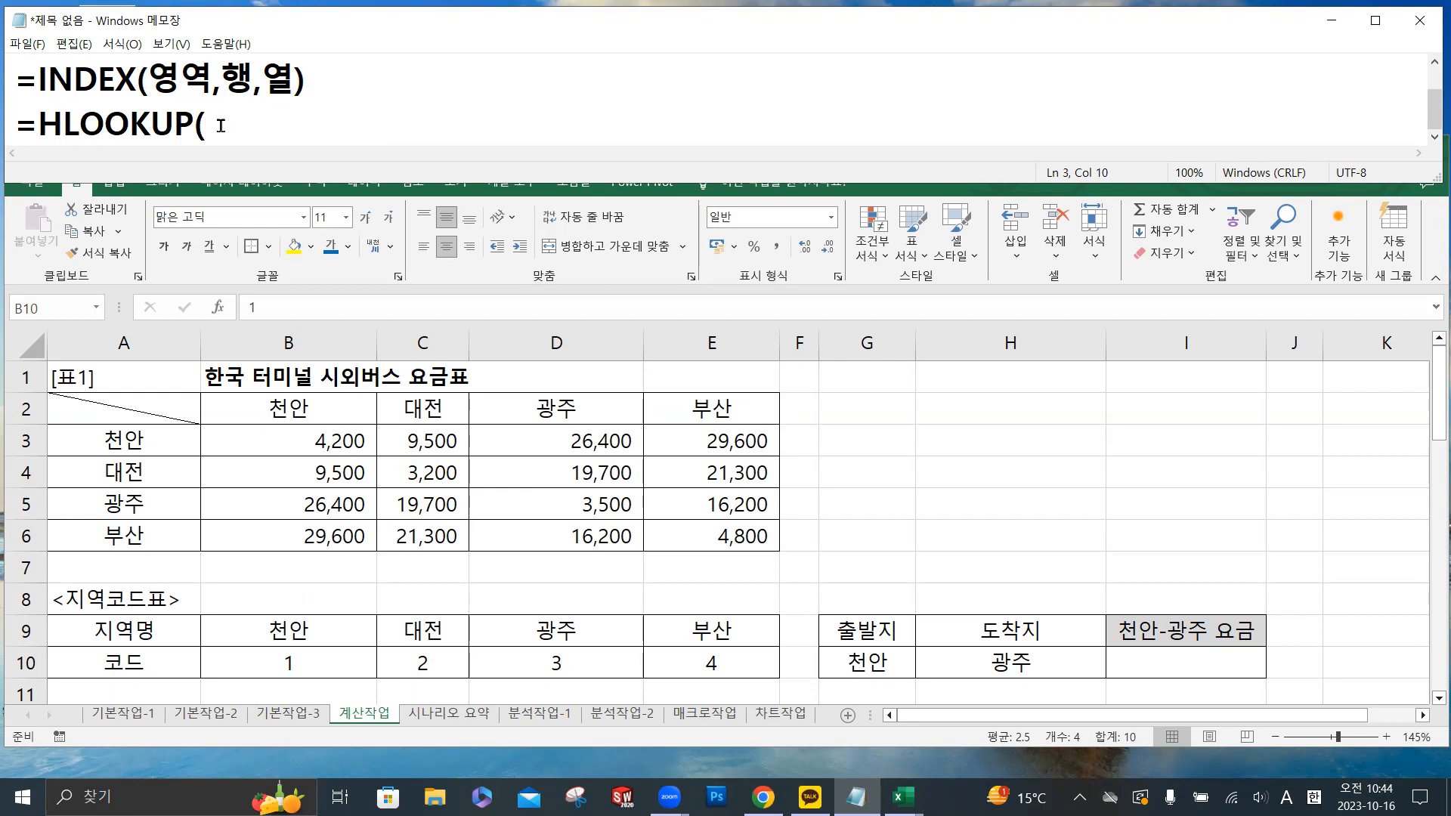
- Add the 출발지 cell G10 as the lookup value in the HLOOKUP note
{"action": "key", "text": "ctrl"}
{"action": "key", "text": "ctrl"}
{"action": "key", "text": "ctrl"}
{"action": "key", "text": "ctrl"}
{"action": "key", "text": "ctrl"}
{"action": "key", "text": "ctrl"}
{"action": "key", "text": "ctrl"}
{"action": "key", "text": "ctrl"}
{"action": "key", "text": "ctrl"}
{"action": "key", "text": "ctrl"}
{"action": "key", "text": "ctrl"}
{"action": "key", "text": "ctrl"}
{"action": "key", "text": "ctrl"}
{"action": "key", "text": "ctrl"}
{"action": "key", "text": "ctrl"}
{"action": "key", "text": "ctrl"}
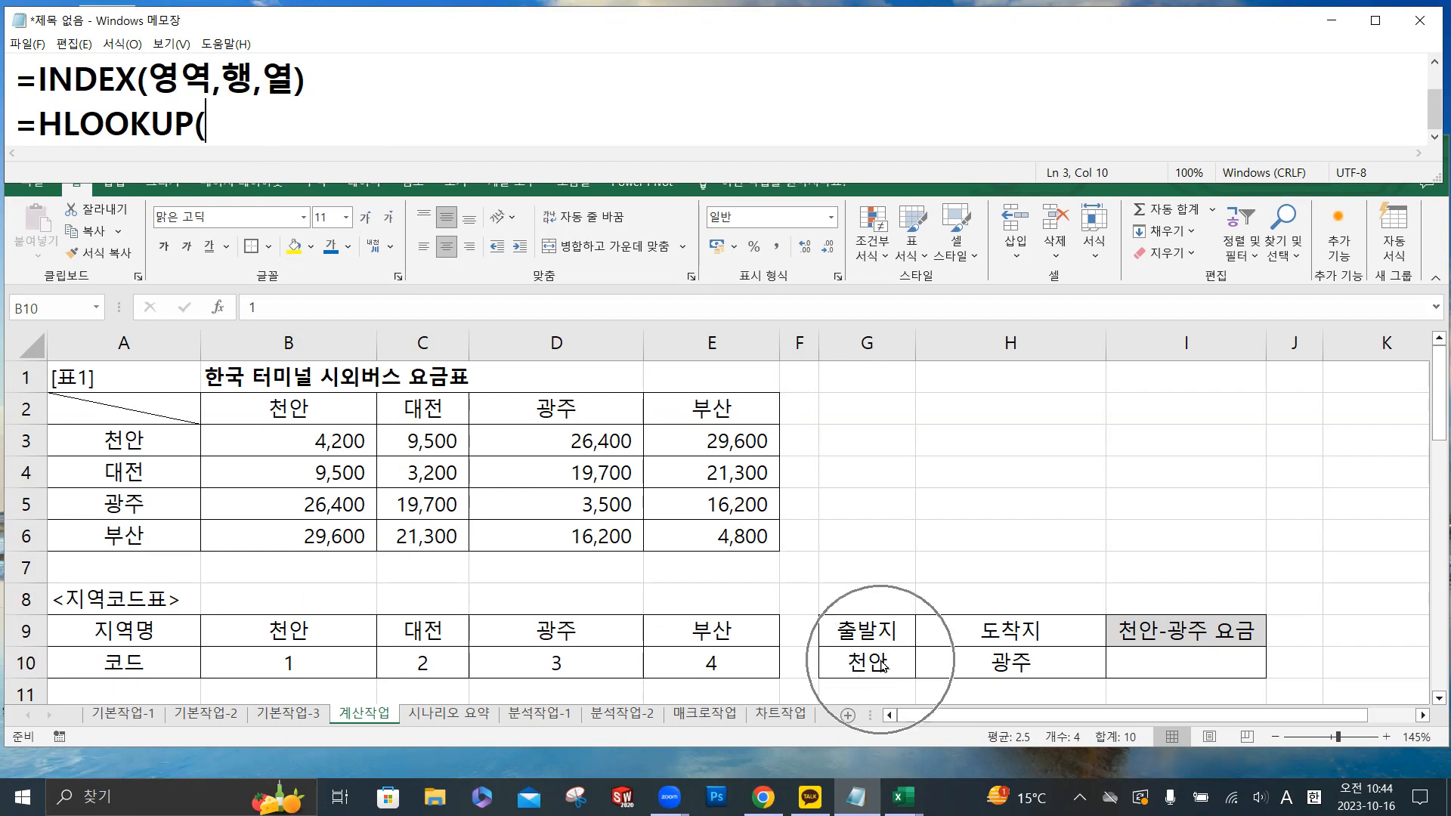
{"action": "key", "text": "ctrl"}
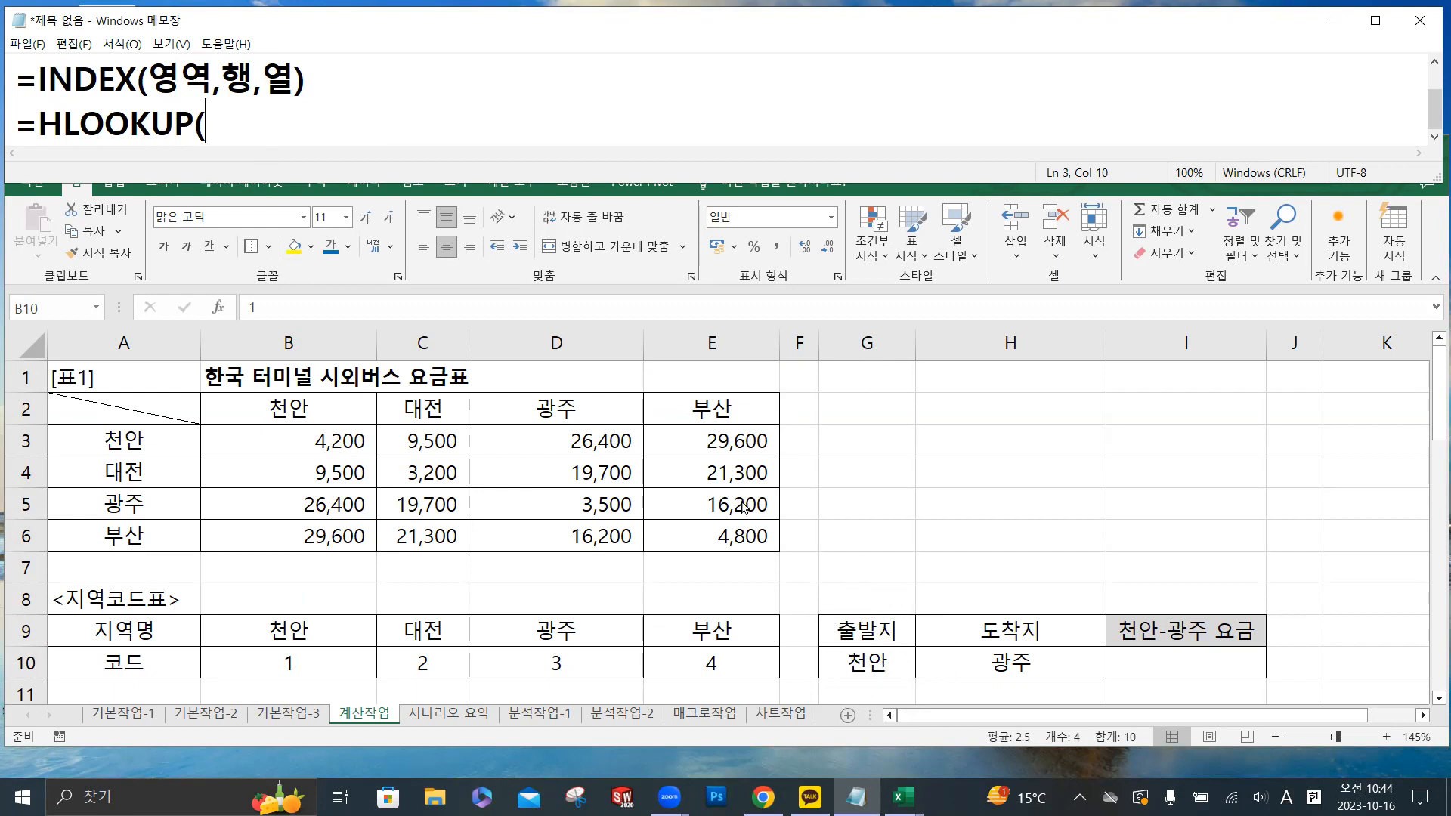
{"action": "type", "text": "G10,"}
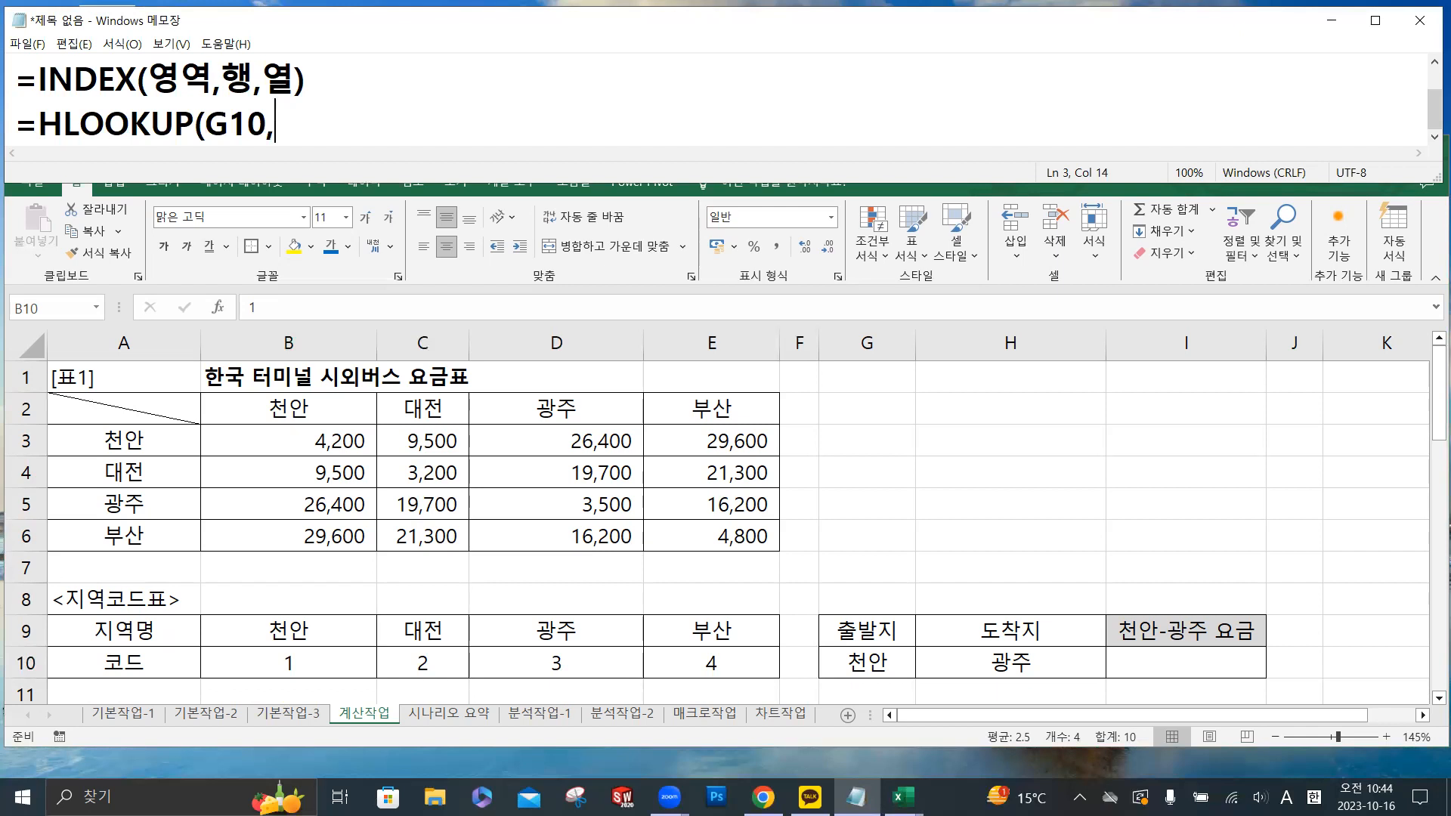
- Check the region code range B9:E10 in Excel and add it to the HLOOKUP note in Notepad as the lookup range
{"action": "key", "text": "ctrl"}
{"action": "key", "text": "ctrl"}
{"action": "key", "text": "ctrl"}
{"action": "key", "text": "ctrl"}
{"action": "key", "text": "ctrl"}
{"action": "key", "text": "ctrl"}
{"action": "left_click_drag", "start_coordinate": [338, 627], "coordinate": [727, 652]}
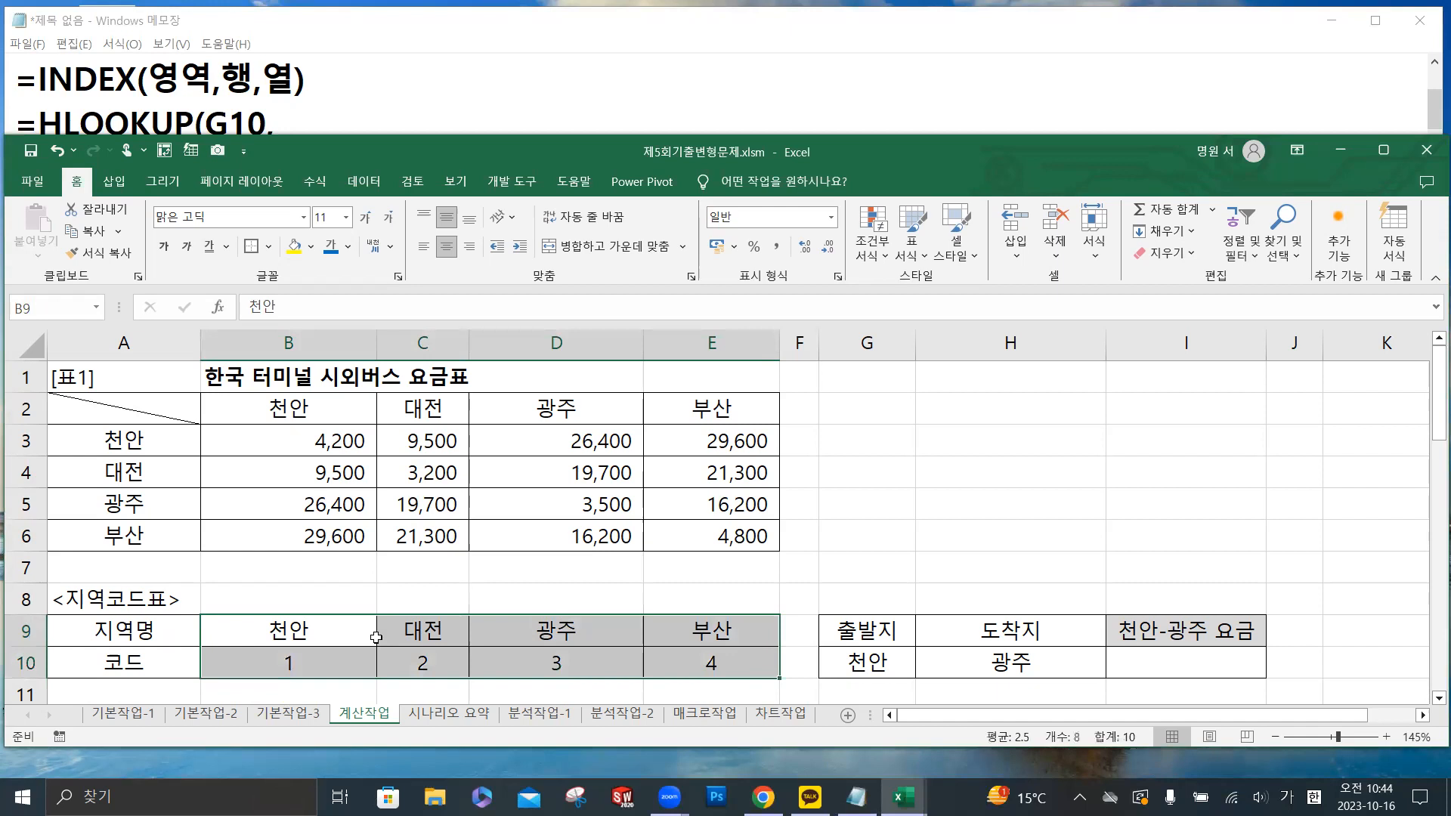
{"action": "left_click", "coordinate": [305, 120]}
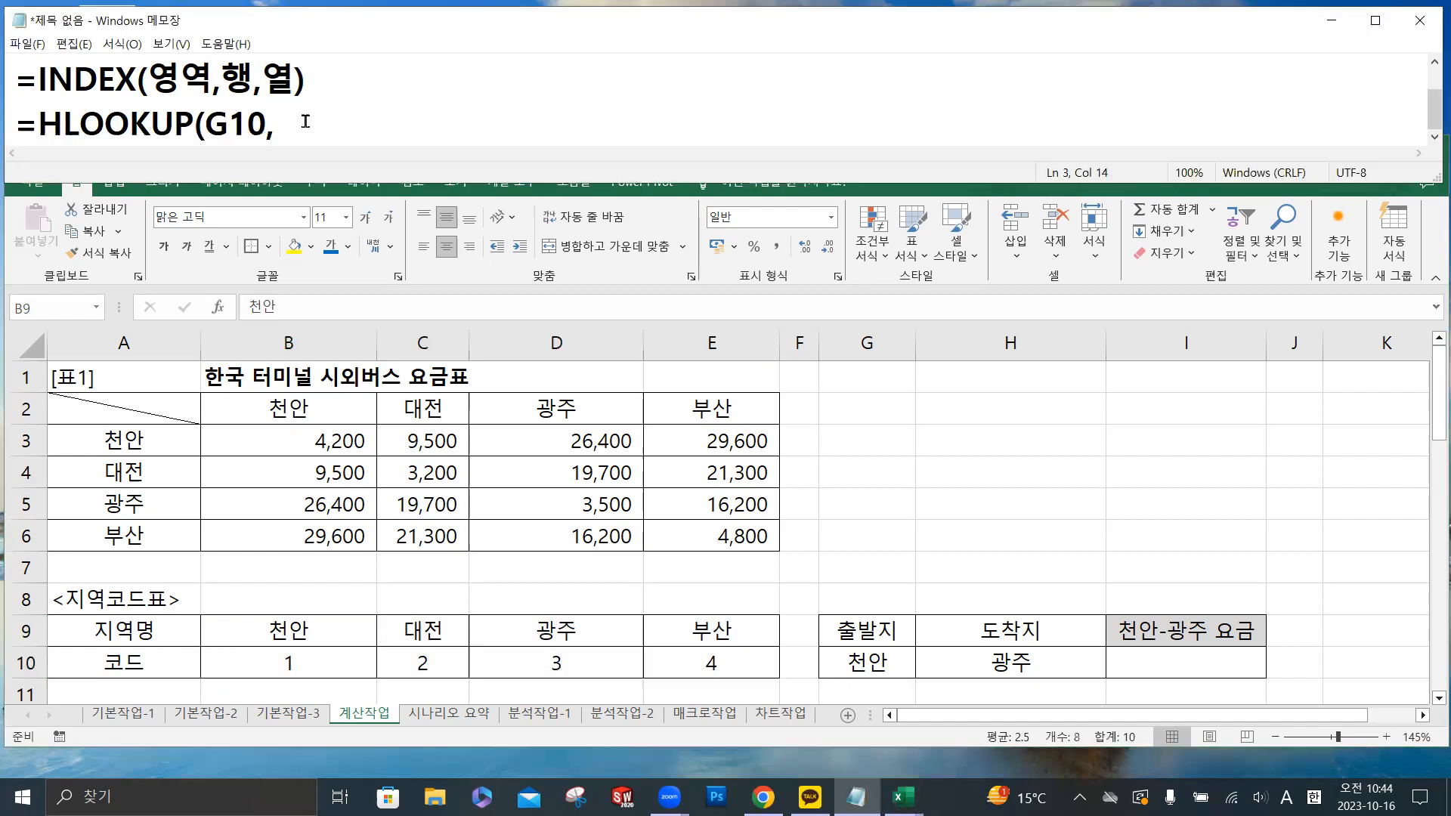
{"action": "type", "text": "B9:"}
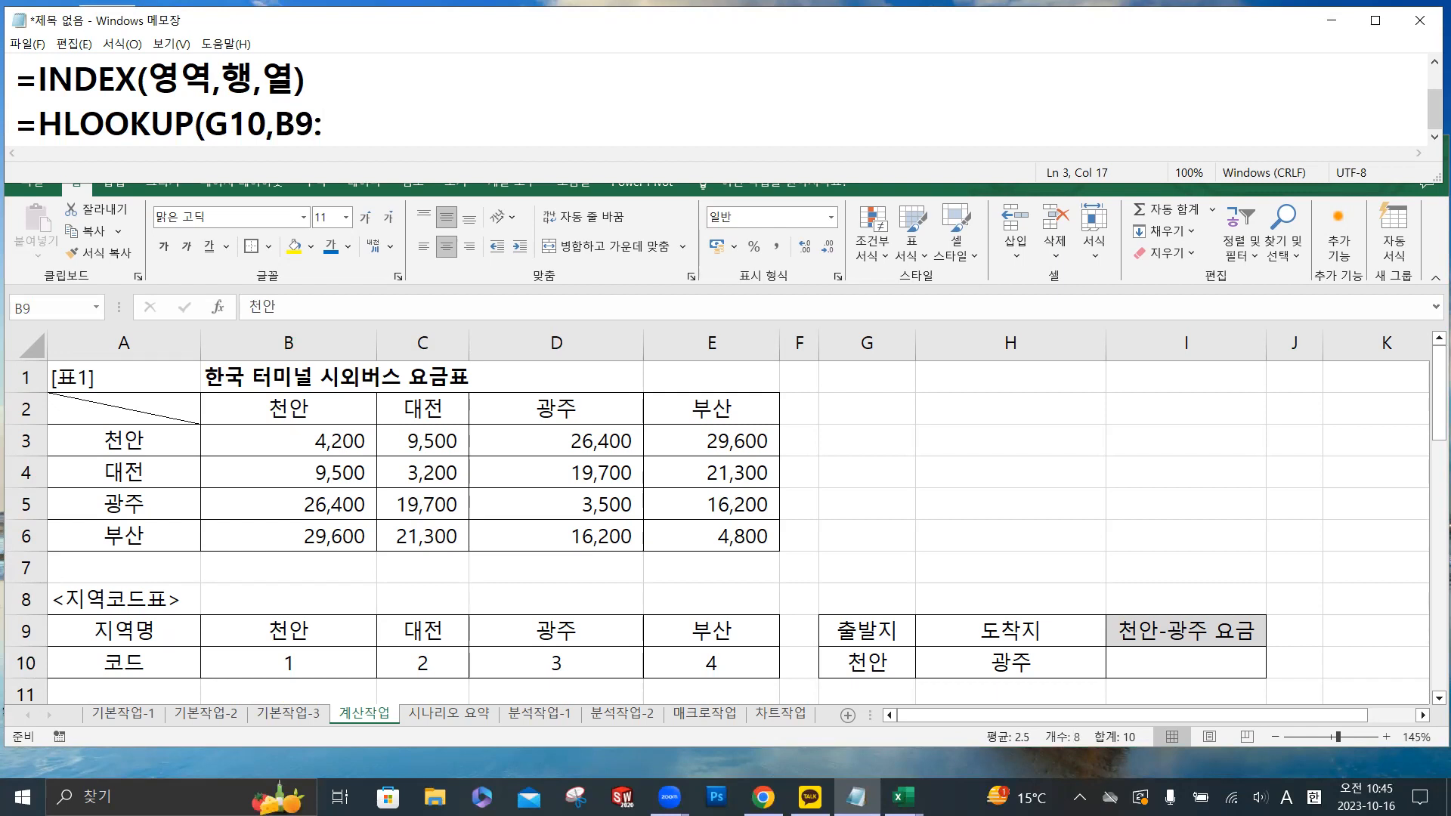
{"action": "type", "text": "E10"}
- Review the B9:E10 range in the HLOOKUP note and add row number 2 after it
{"action": "key", "text": "ctrl"}
{"action": "key", "text": "ctrl"}
{"action": "key", "text": "ctrl"}
{"action": "key", "text": "ctrl"}
{"action": "left_click_drag", "start_coordinate": [395, 123], "coordinate": [282, 123]}
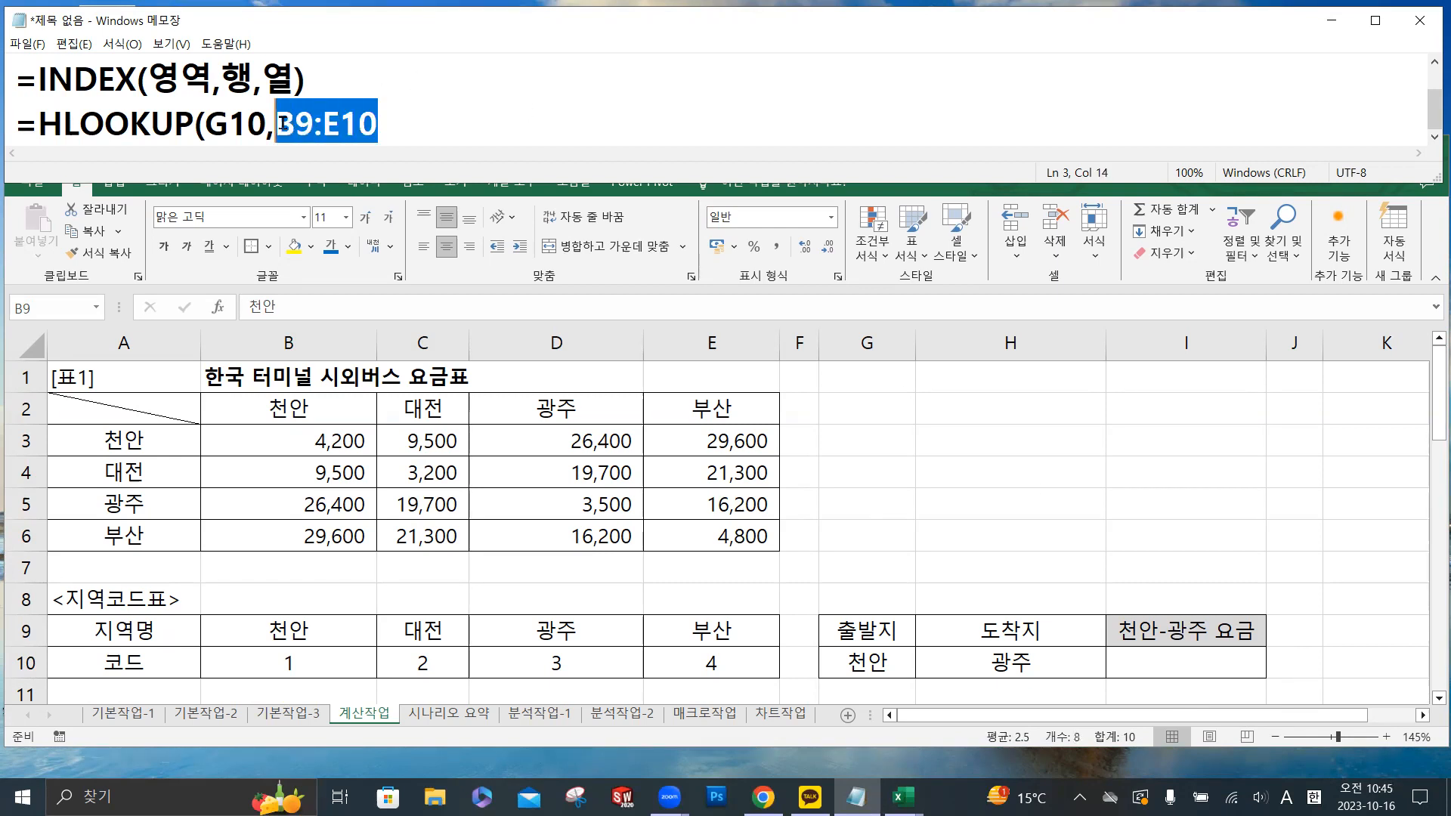
{"action": "left_click", "coordinate": [396, 129]}
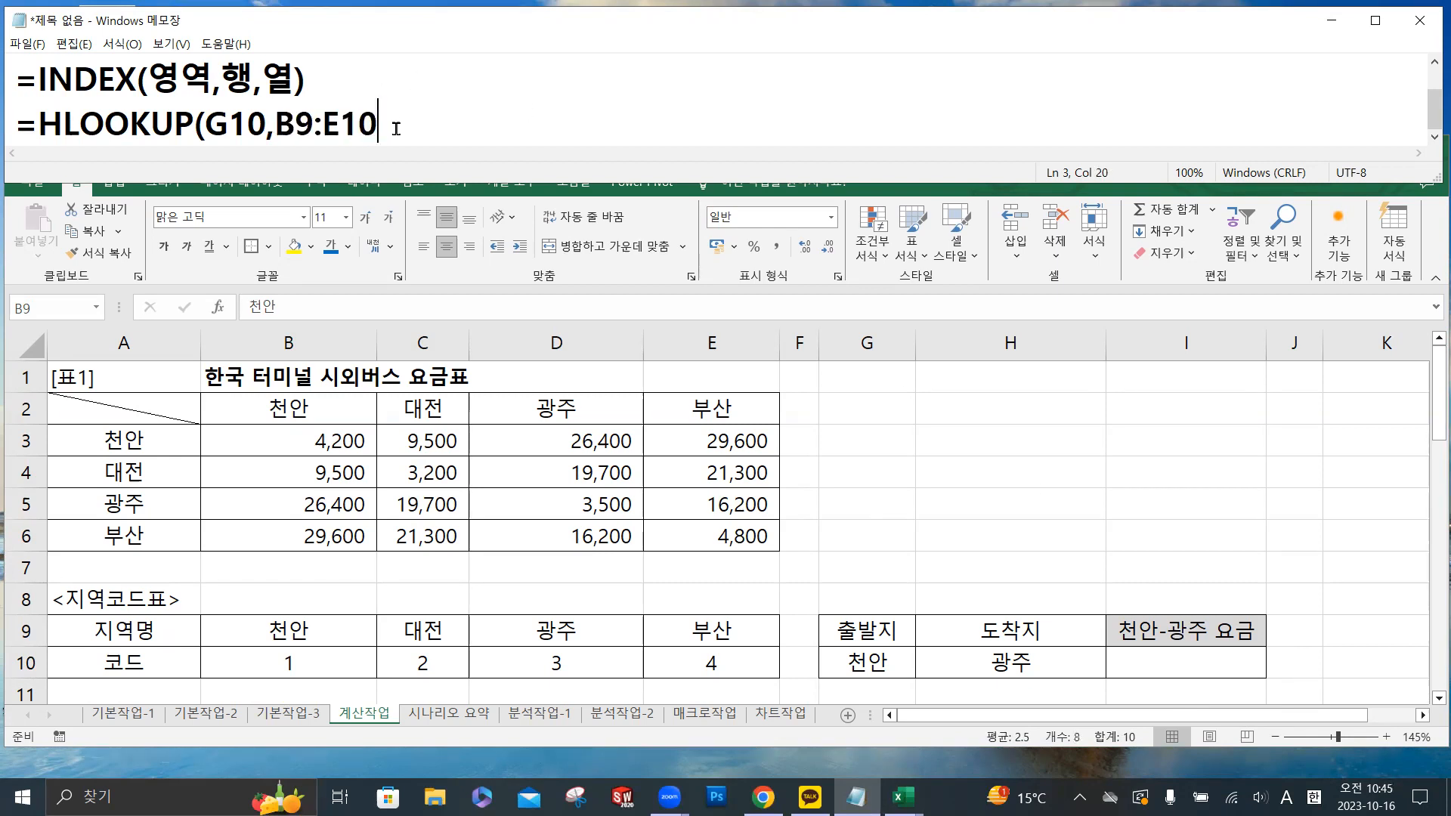
{"action": "left_click", "coordinate": [1258, 672]}
{"action": "type", "text": ","}
{"action": "key", "text": "alt+Tab"}
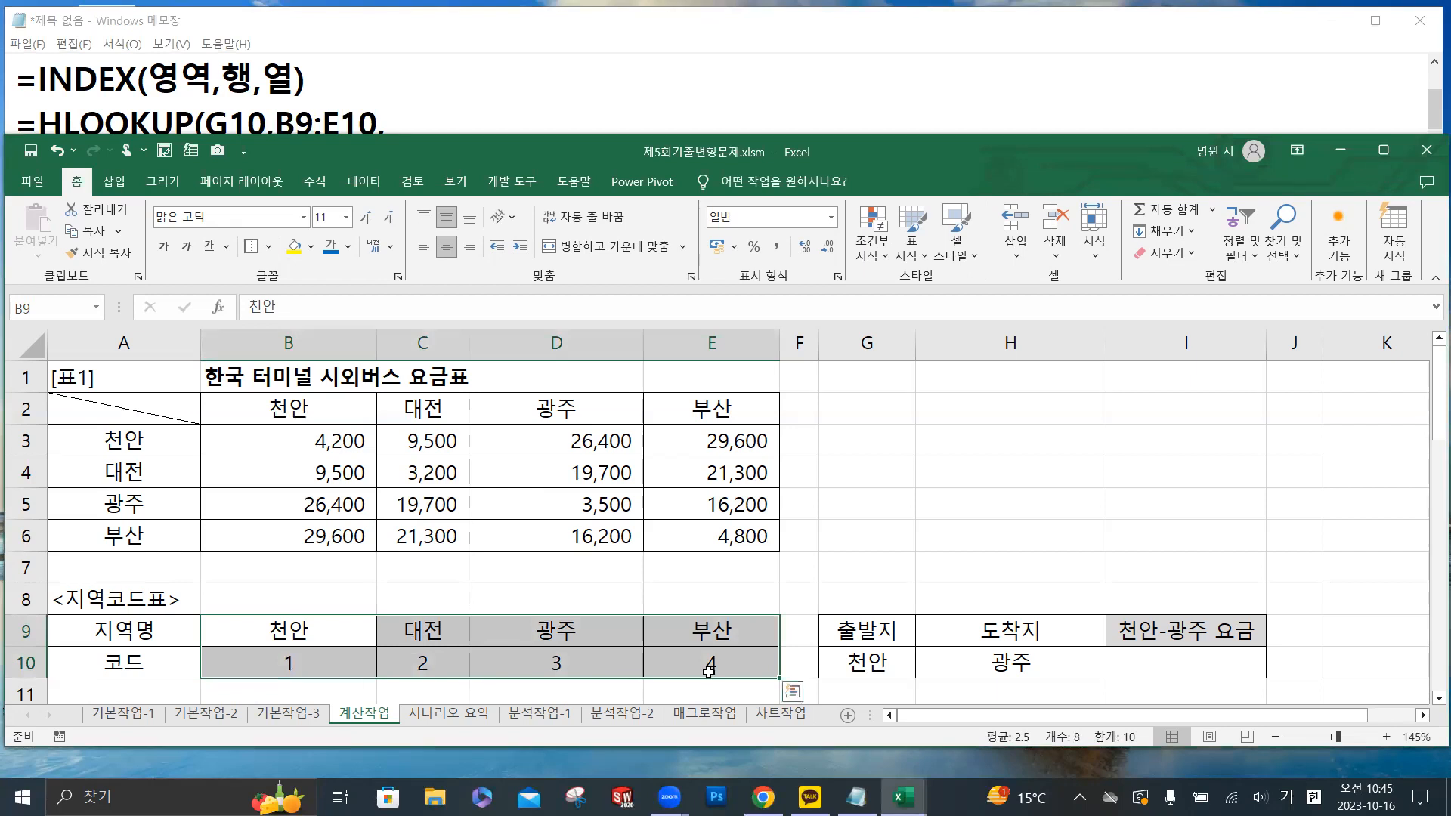
{"action": "left_click", "coordinate": [415, 125]}
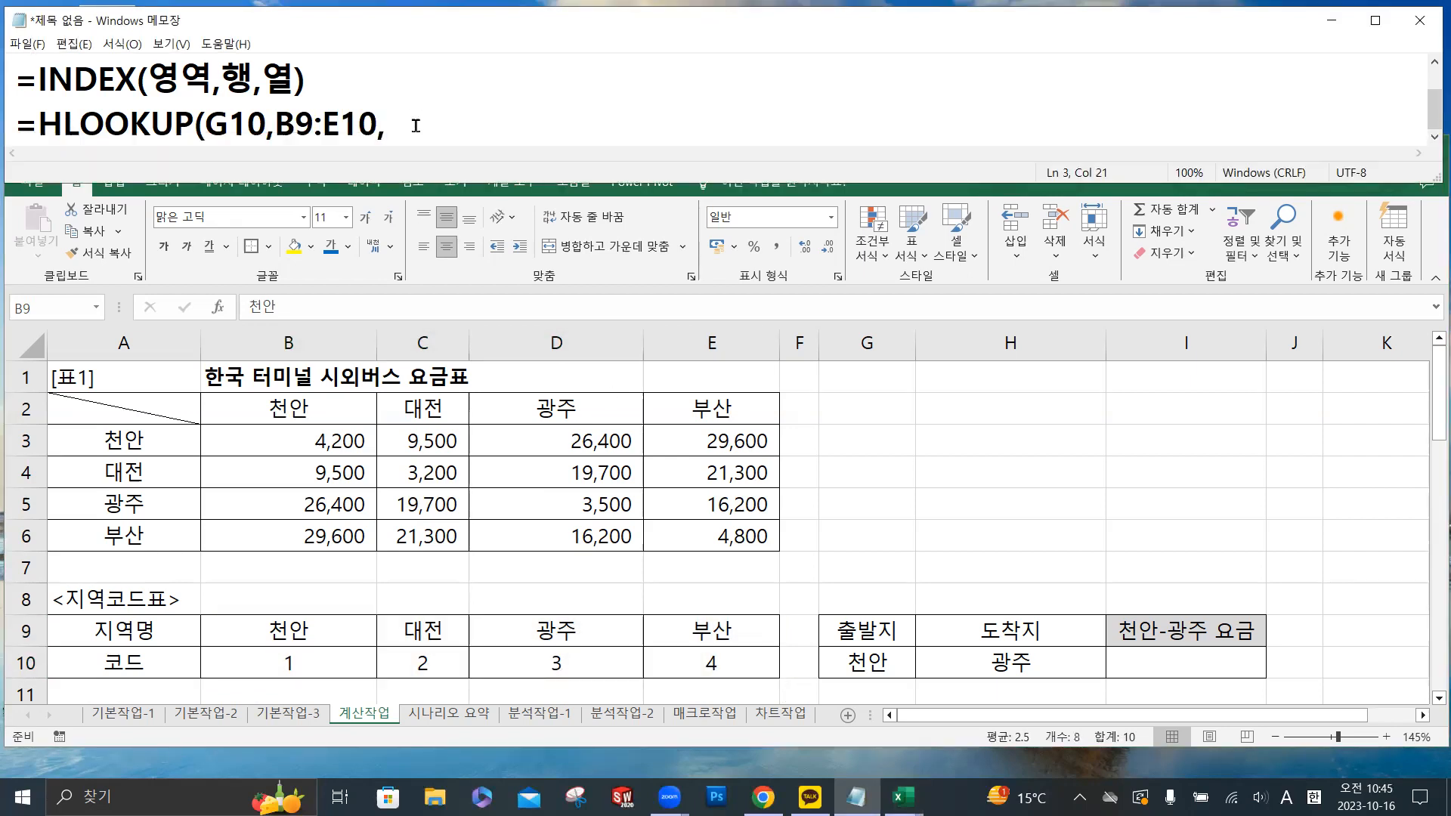
{"action": "type", "text": "2,"}
- Switch to Excel and start the fare formula in I10 with INDEX over the fare range B3:E6
{"action": "left_click", "coordinate": [388, 300]}
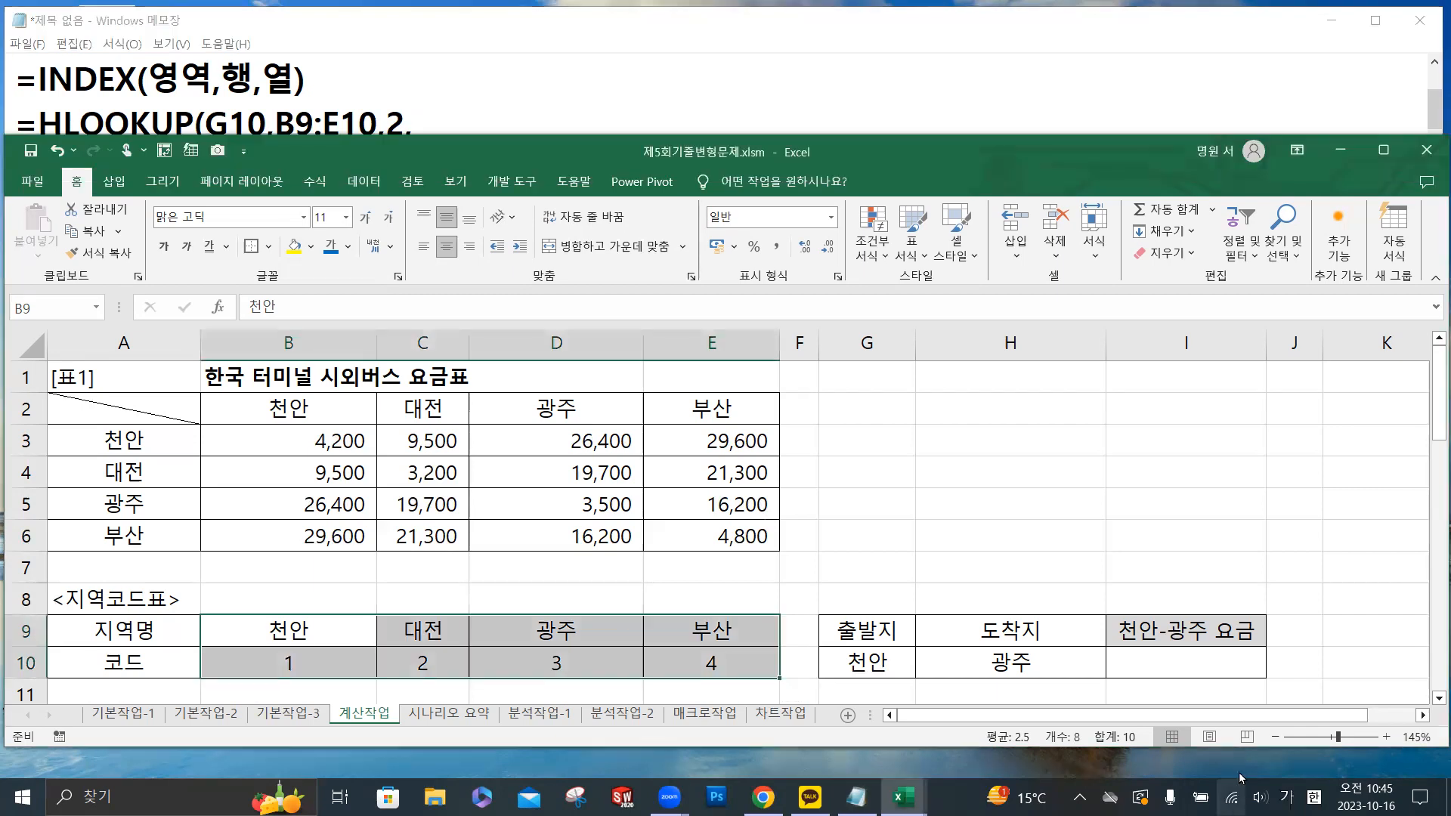
{"action": "left_click", "coordinate": [1164, 667]}
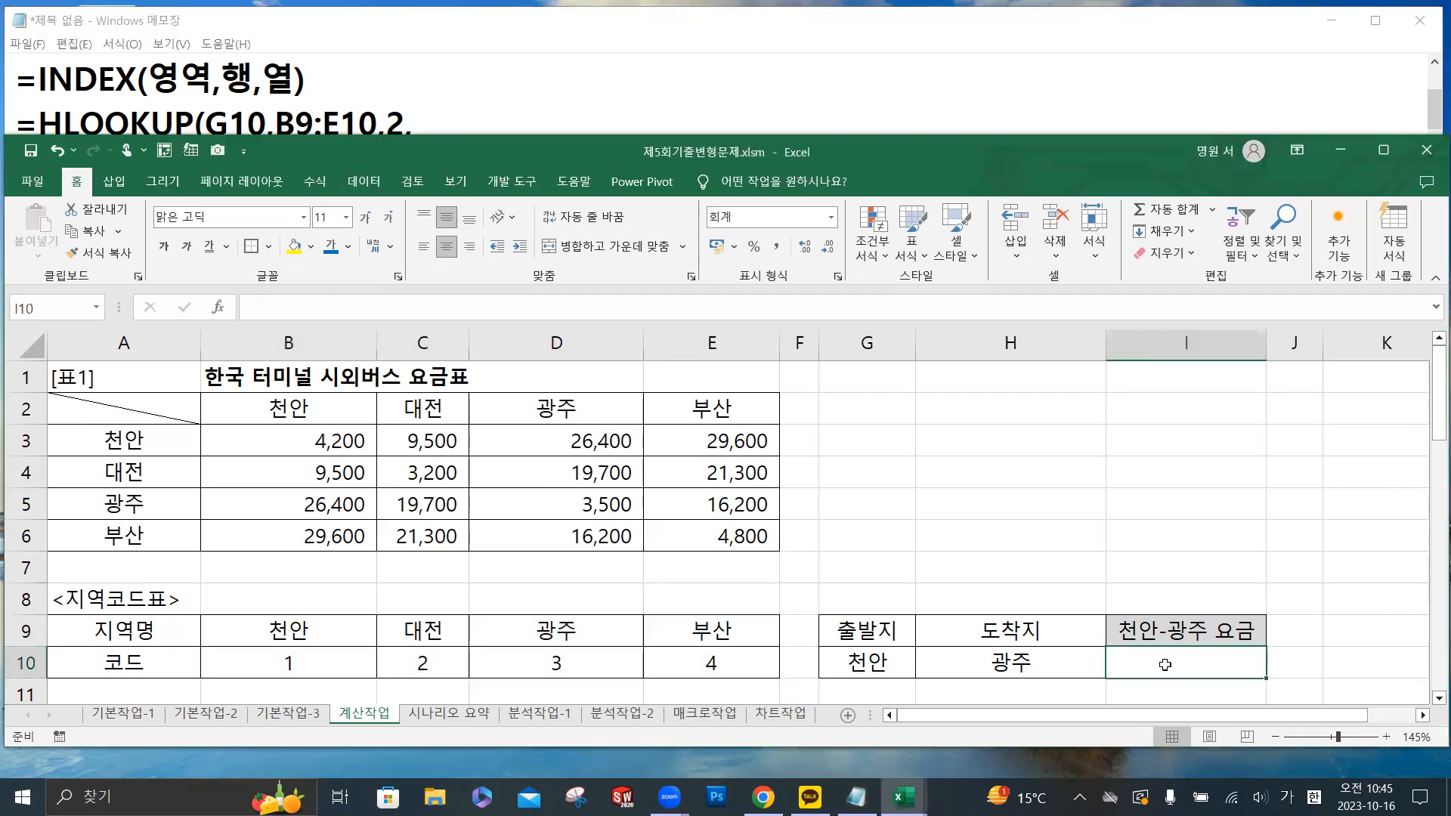
{"action": "left_click", "coordinate": [369, 309]}
{"action": "type", "text": "="}
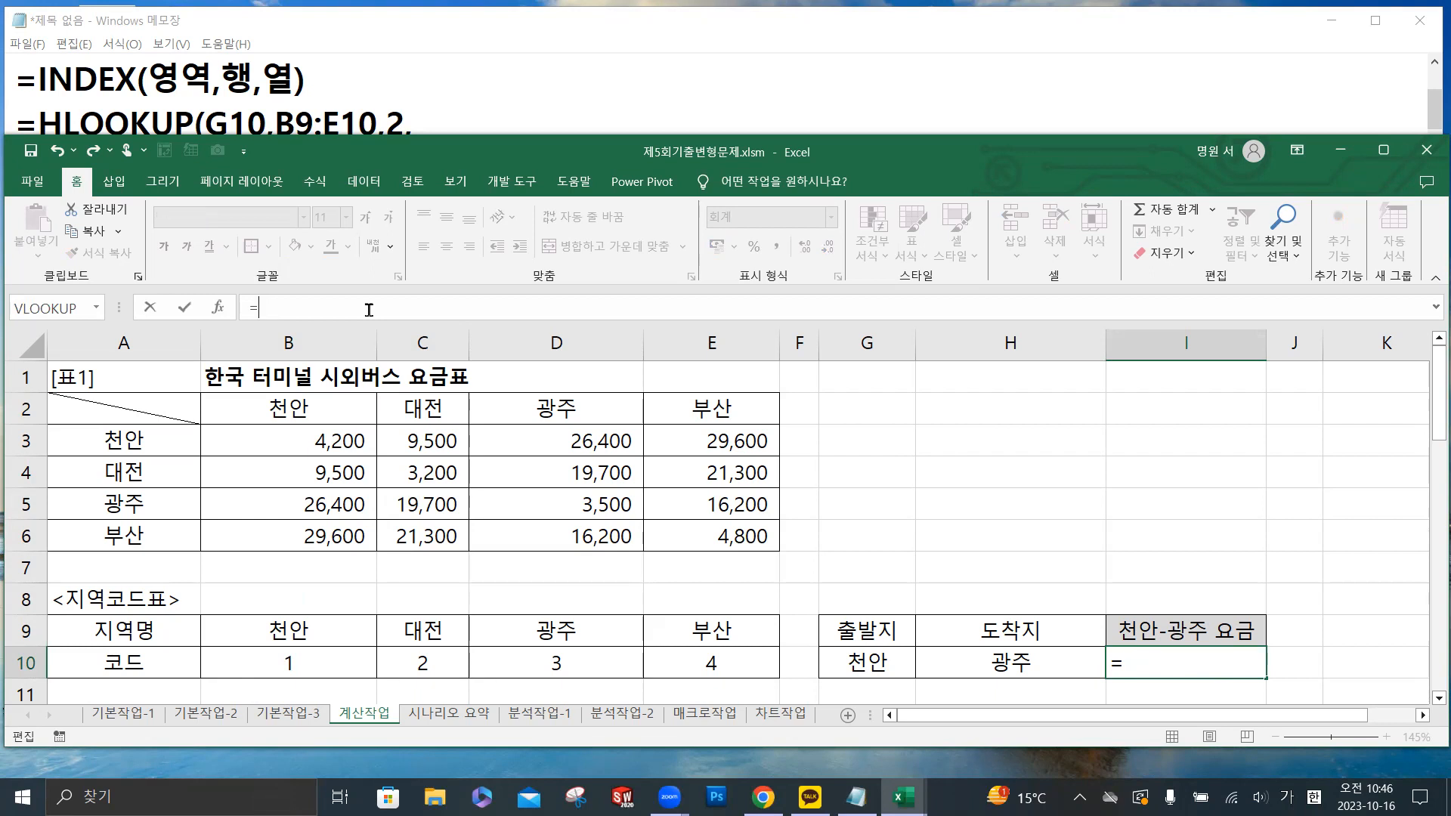
{"action": "type", "text": "in"}
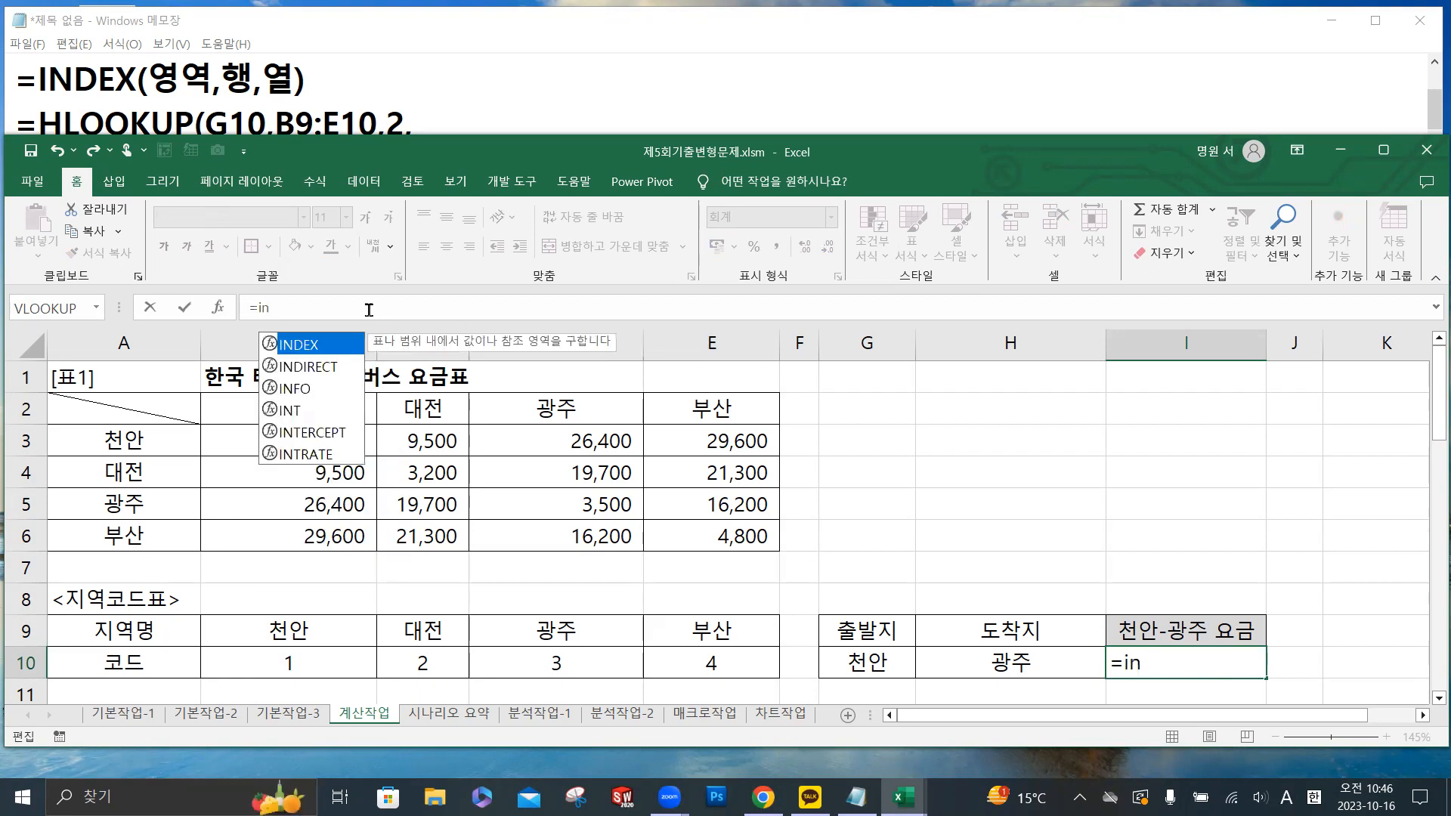
{"action": "double_click", "coordinate": [318, 346]}
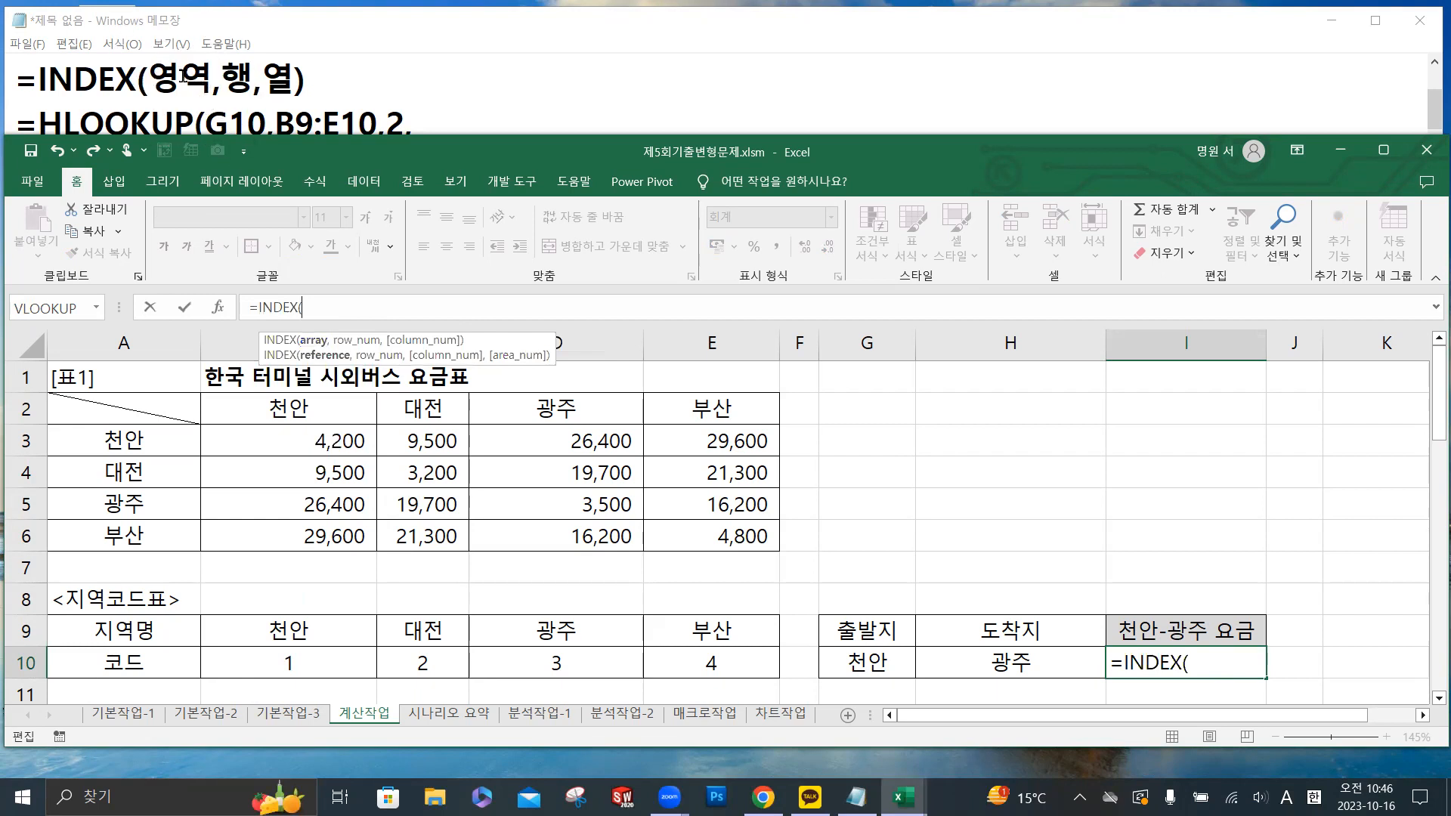
{"action": "left_click", "coordinate": [332, 442]}
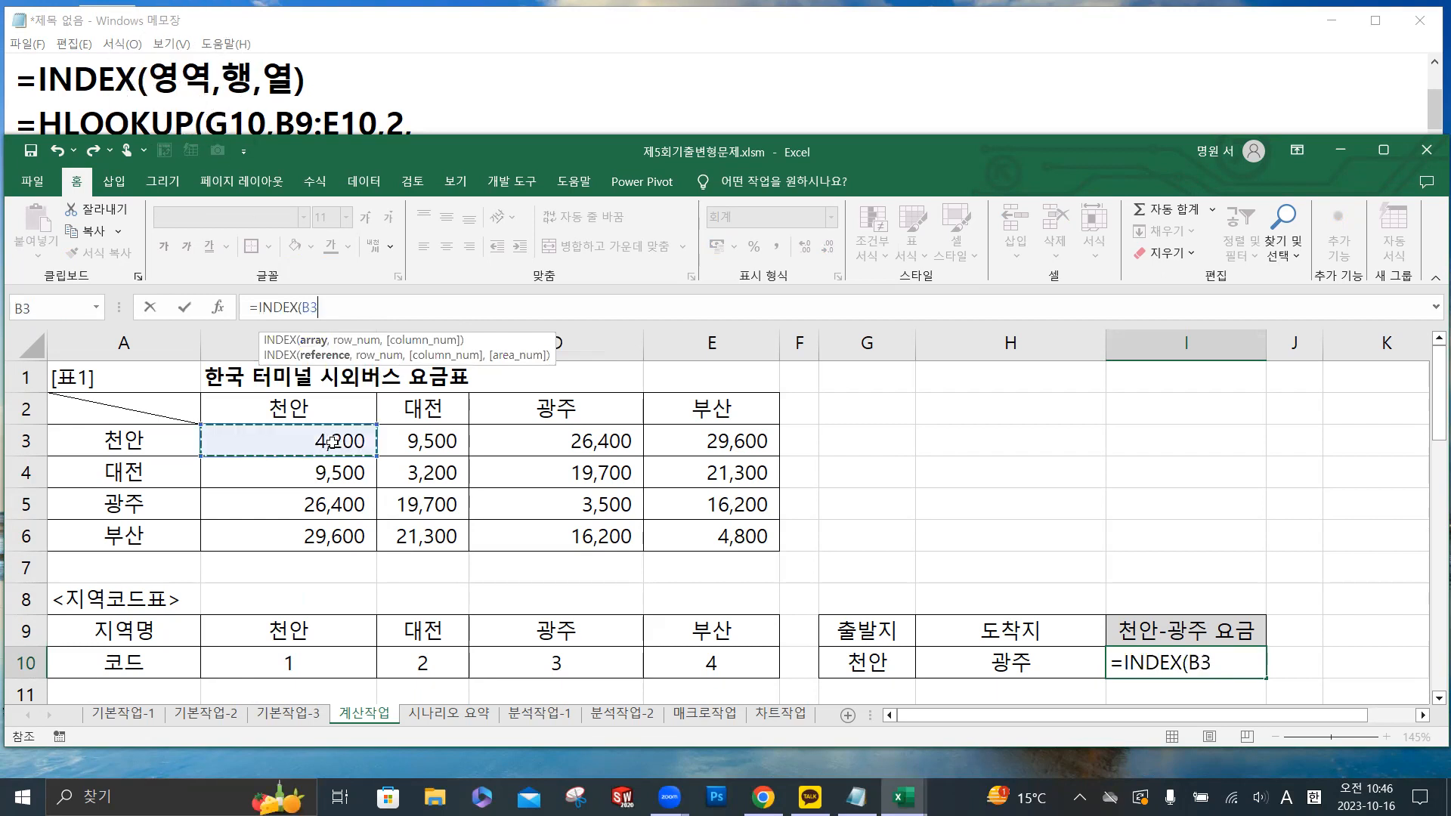
{"action": "left_click_drag", "start_coordinate": [333, 442], "coordinate": [679, 539]}
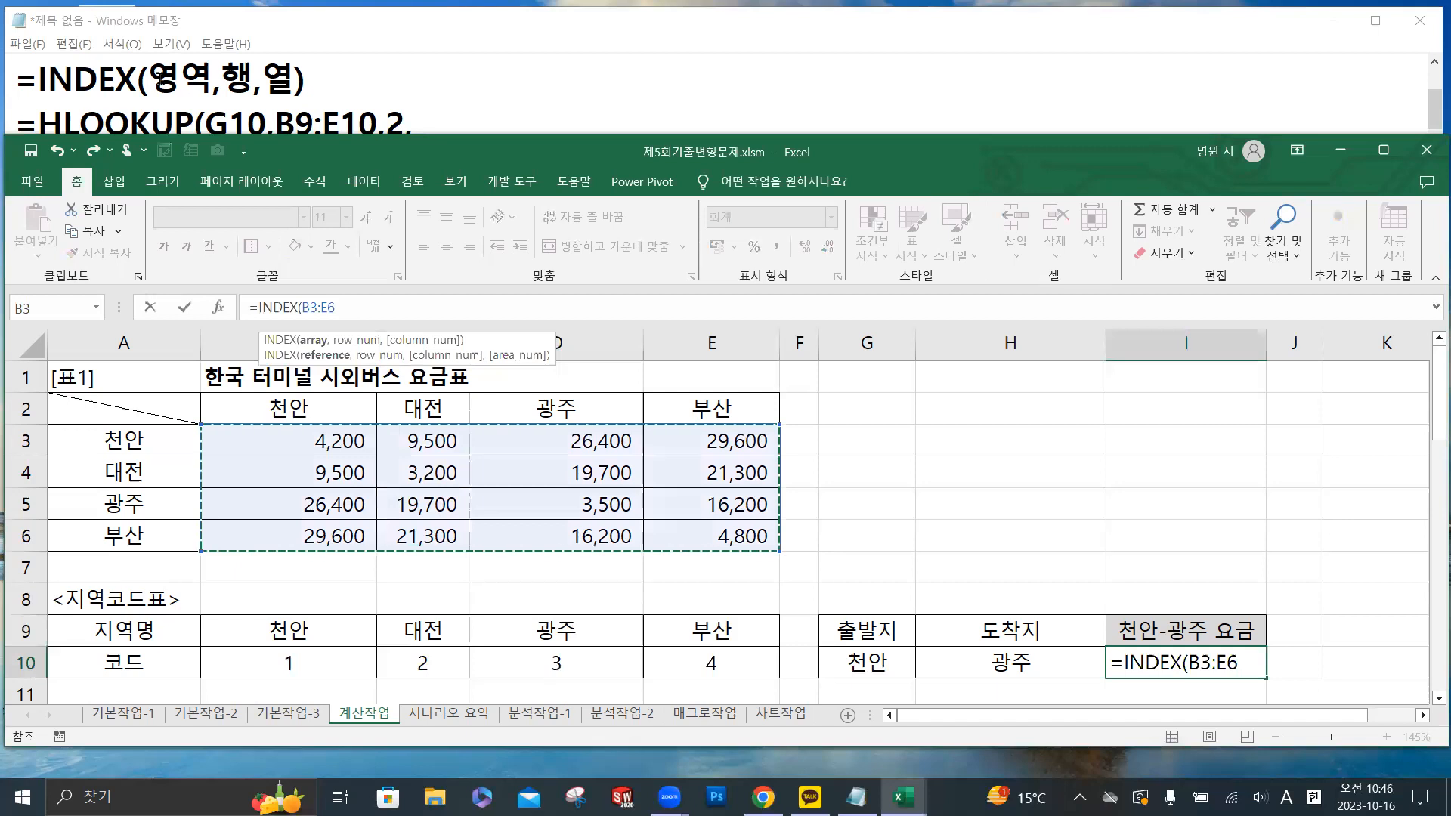
- Replace 영역 with B3:E6 in the INDEX note in Notepad
{"action": "double_click", "coordinate": [200, 81]}
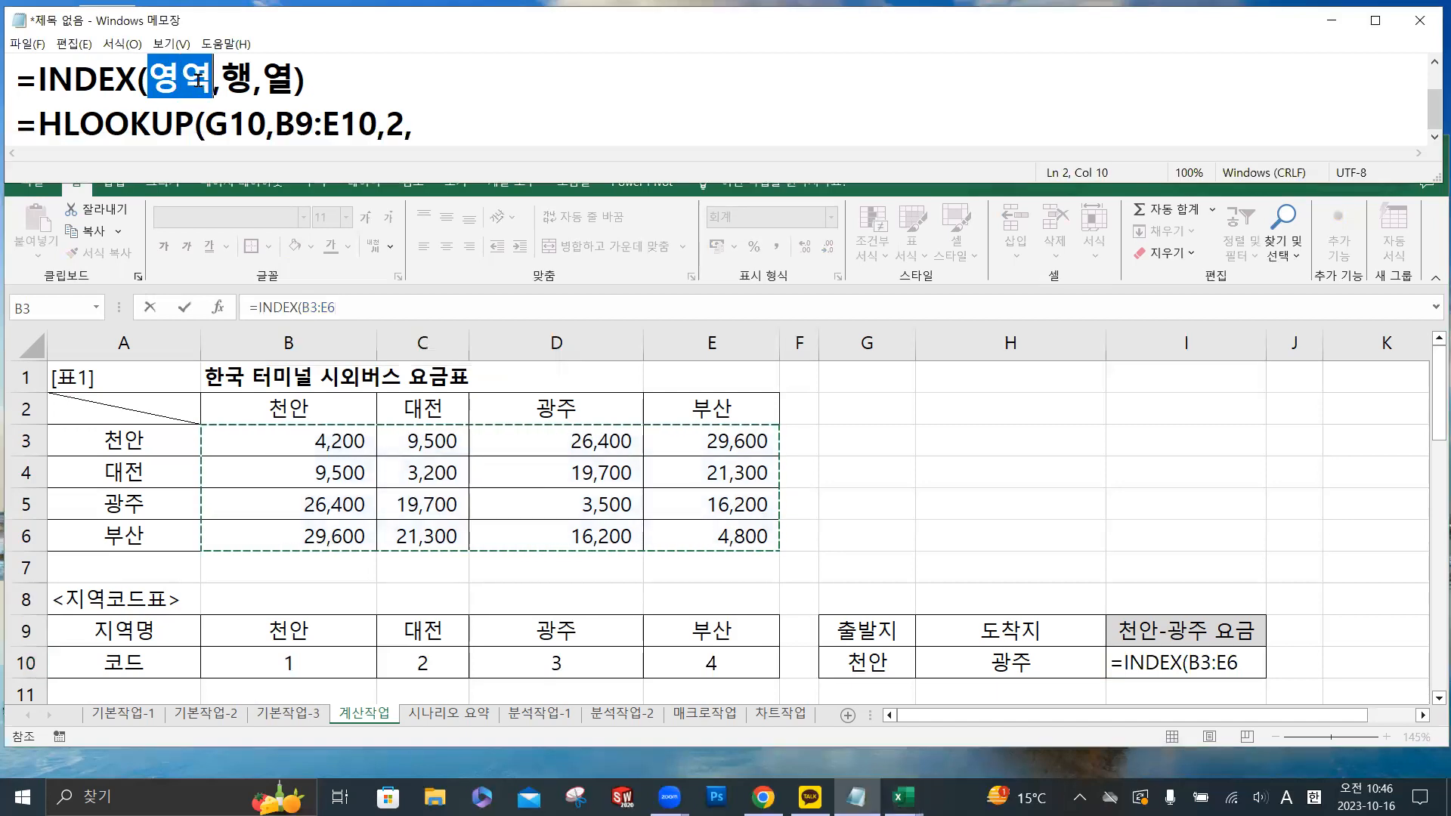
{"action": "type", "text": "b"}
{"action": "key", "text": "BackSpace"}
{"action": "type", "text": "B3:E6"}
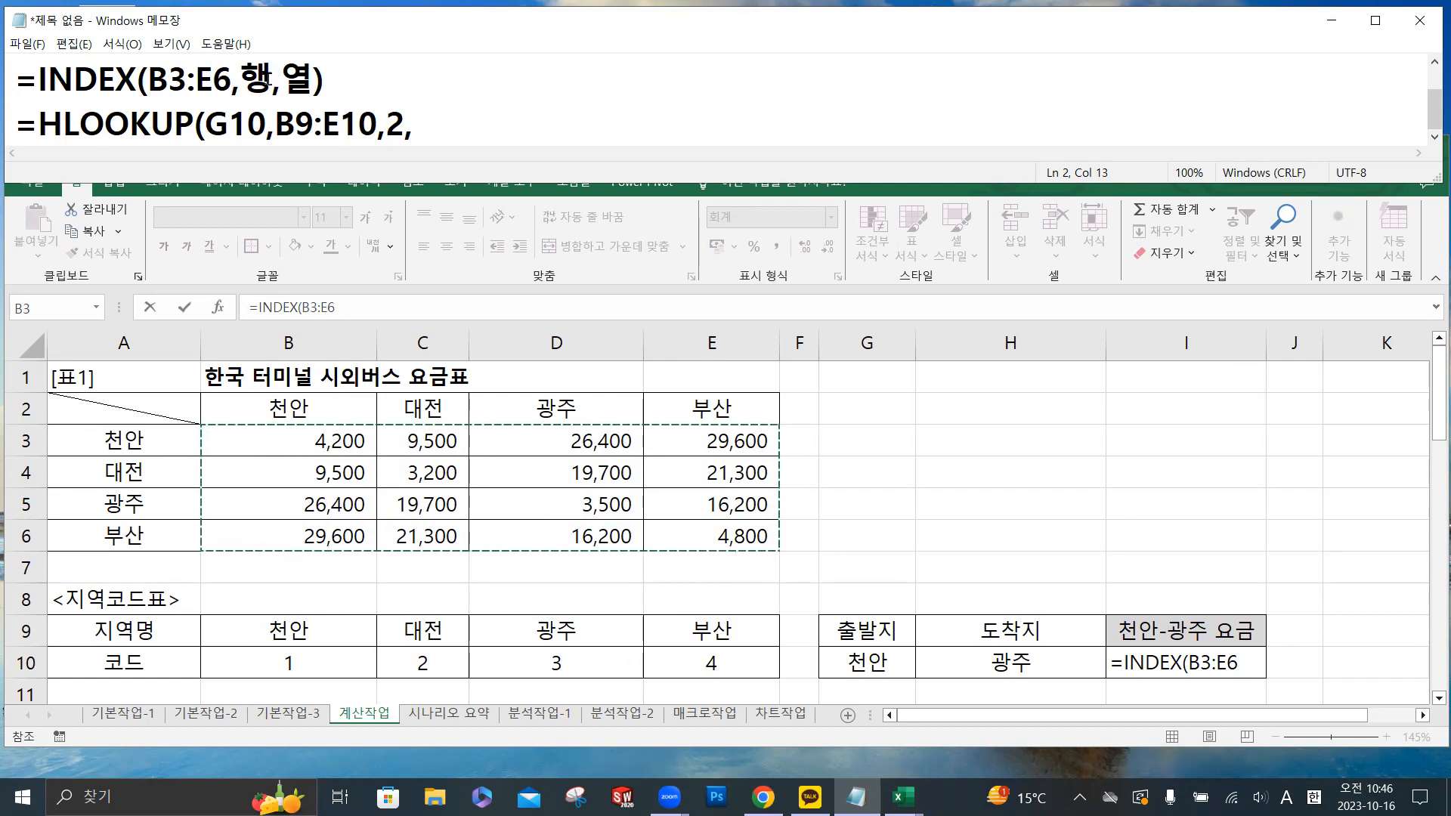
- Examine how the 행 and 열 arguments of the INDEX note relate to the 출발지 and 도착지 cells
{"action": "double_click", "coordinate": [259, 77]}
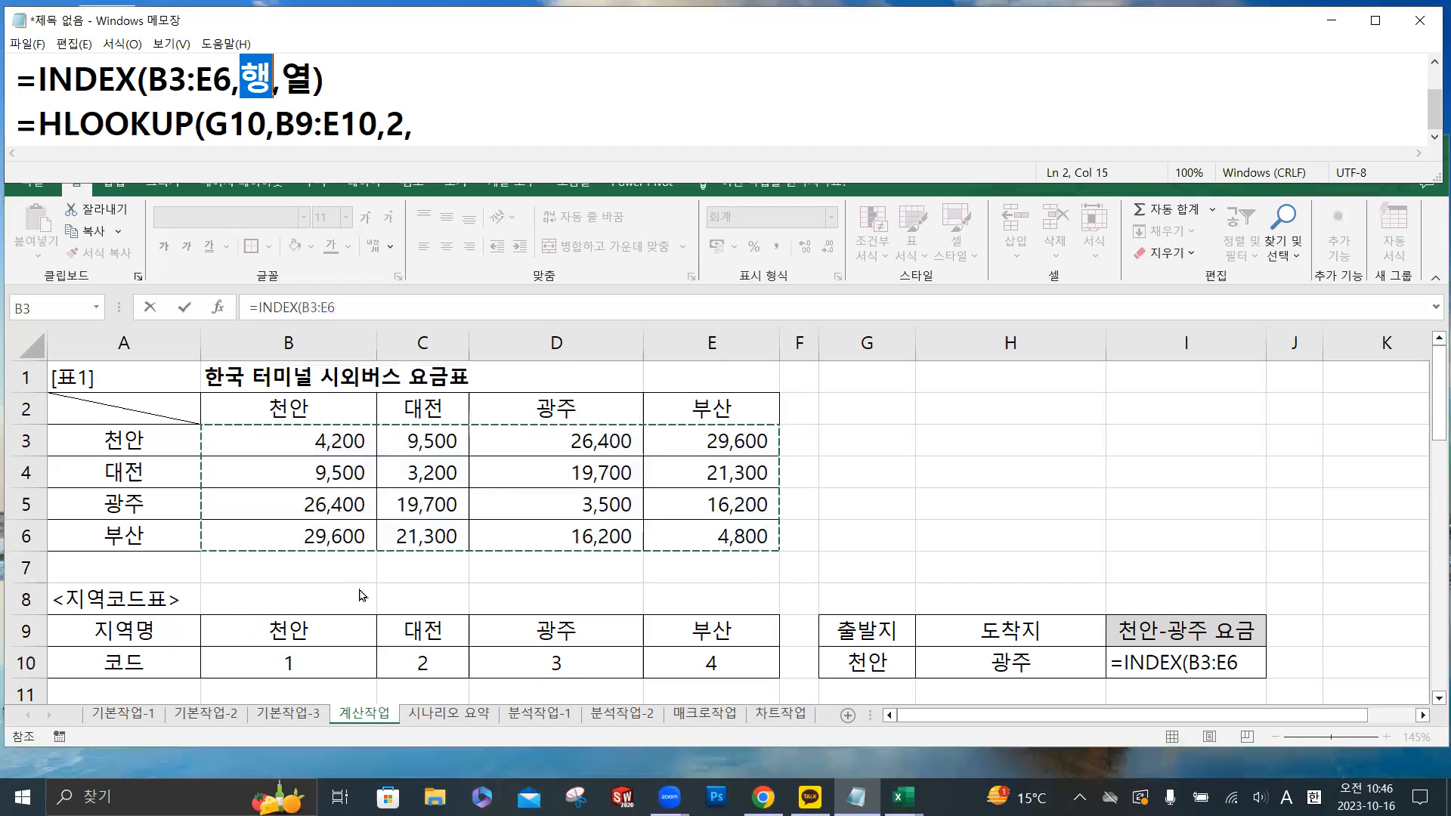
{"action": "key", "text": "ctrl"}
{"action": "key", "text": "ctrl"}
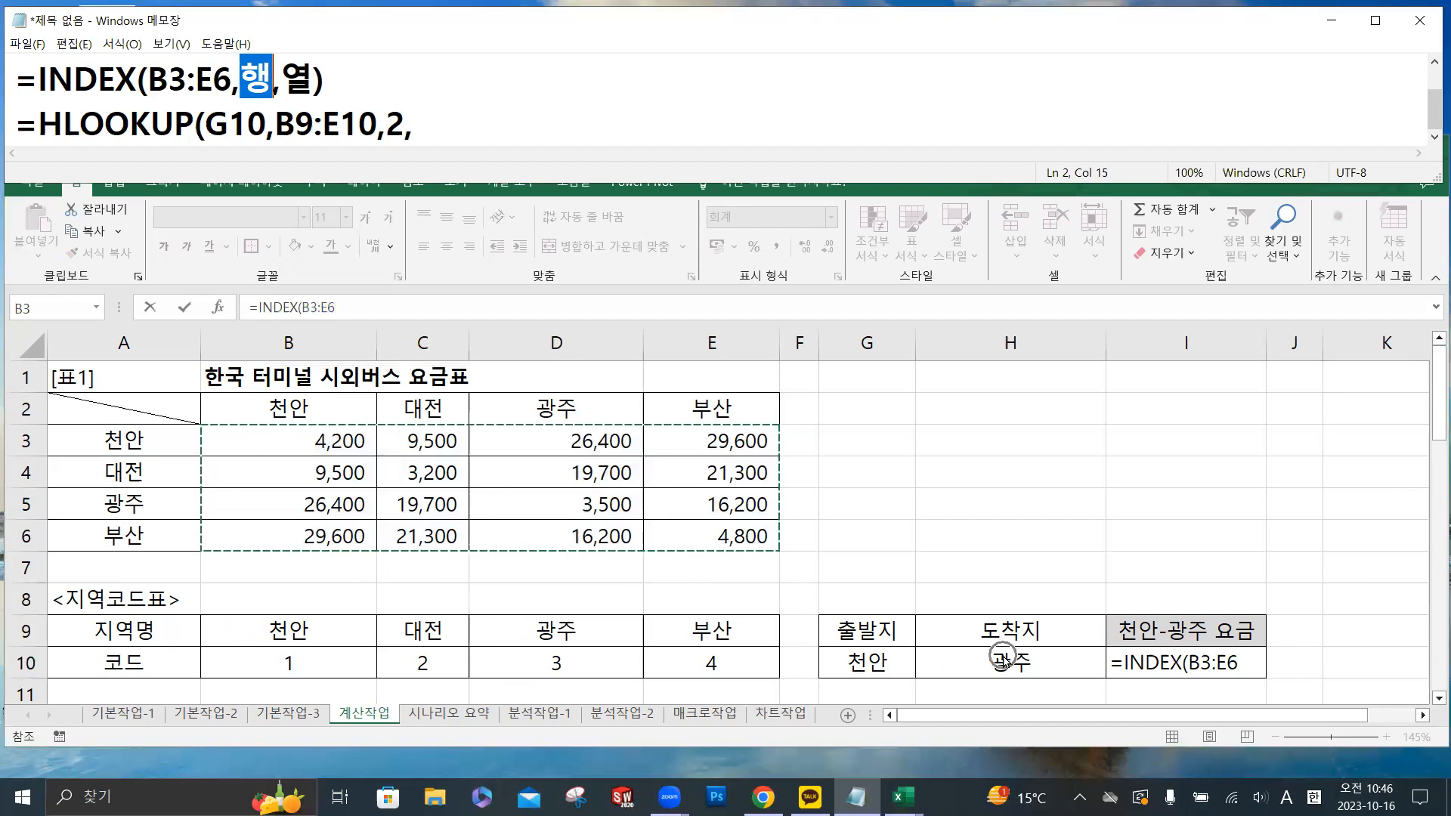
{"action": "key", "text": "ctrl"}
{"action": "key", "text": "ctrl"}
{"action": "key", "text": "ctrl"}
{"action": "key", "text": "ctrl"}
{"action": "key", "text": "ctrl"}
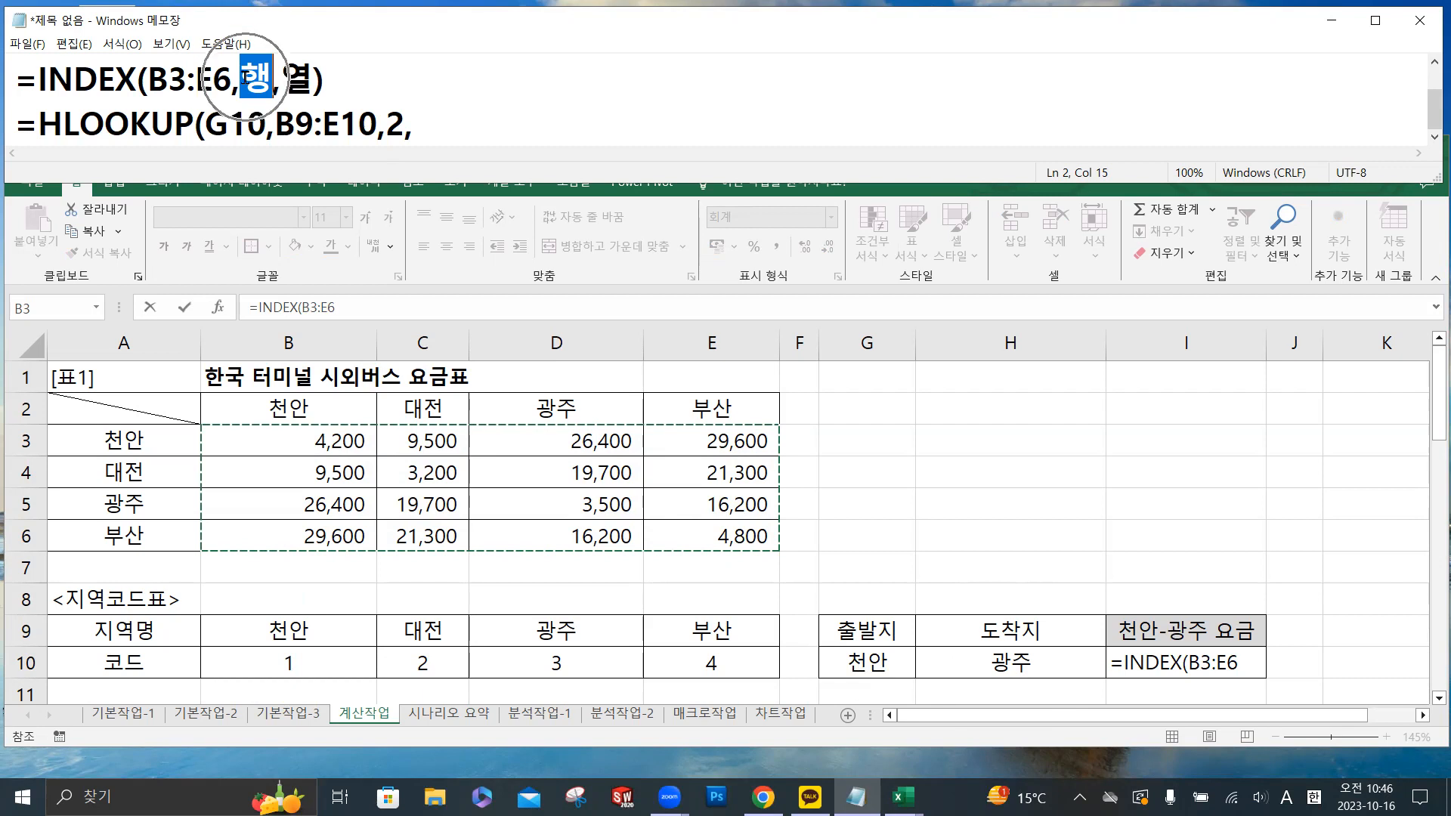
{"action": "key", "text": "ctrl"}
{"action": "key", "text": "ctrl"}
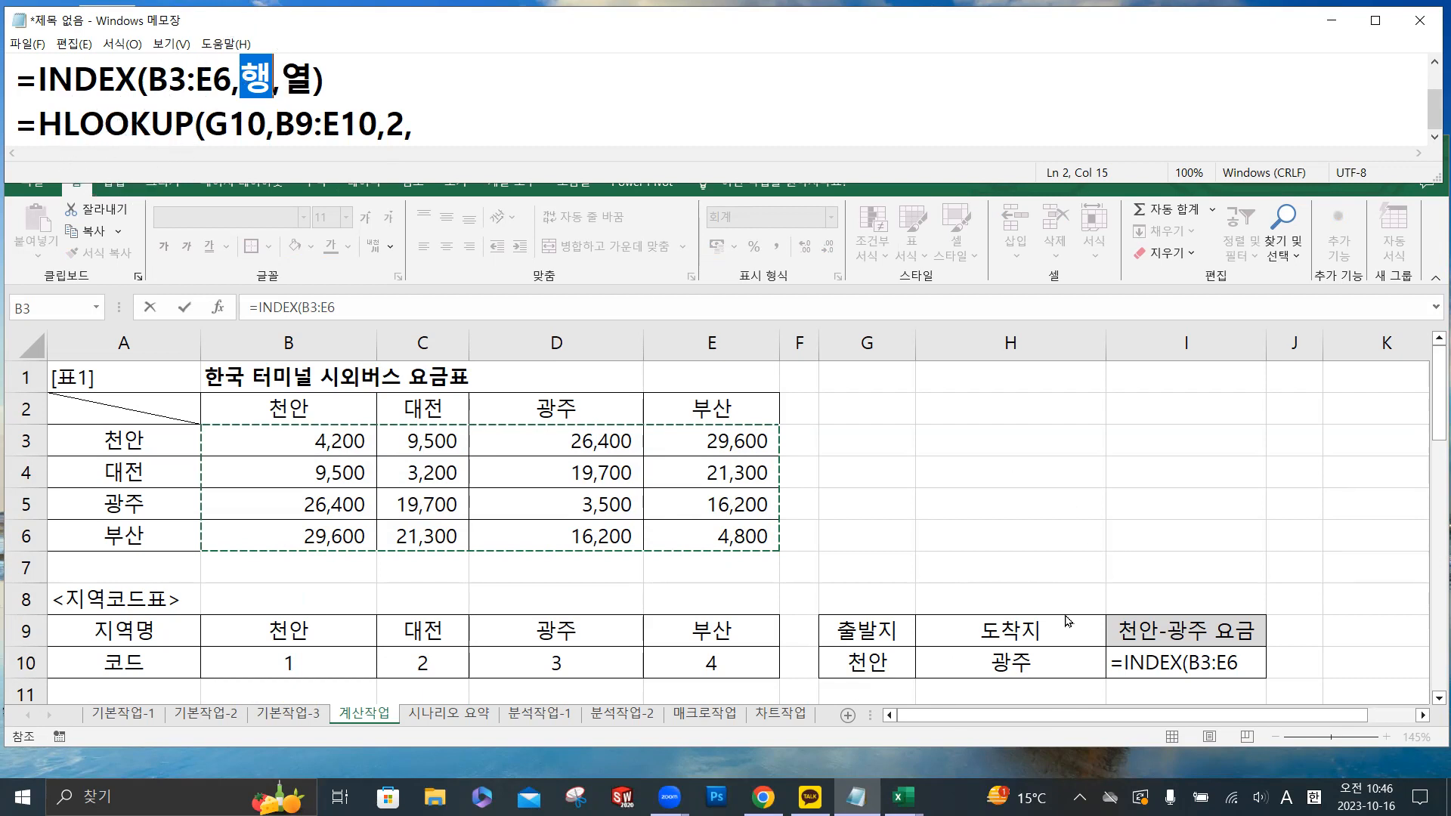
{"action": "key", "text": "ctrl"}
{"action": "key", "text": "ctrl"}
{"action": "key", "text": "ctrl"}
{"action": "key", "text": "ctrl"}
{"action": "key", "text": "ctrl"}
- Enlarge the Notepad window and start a second lookup line with =HLOOKUP( below the first one
{"action": "left_click", "coordinate": [440, 123]}
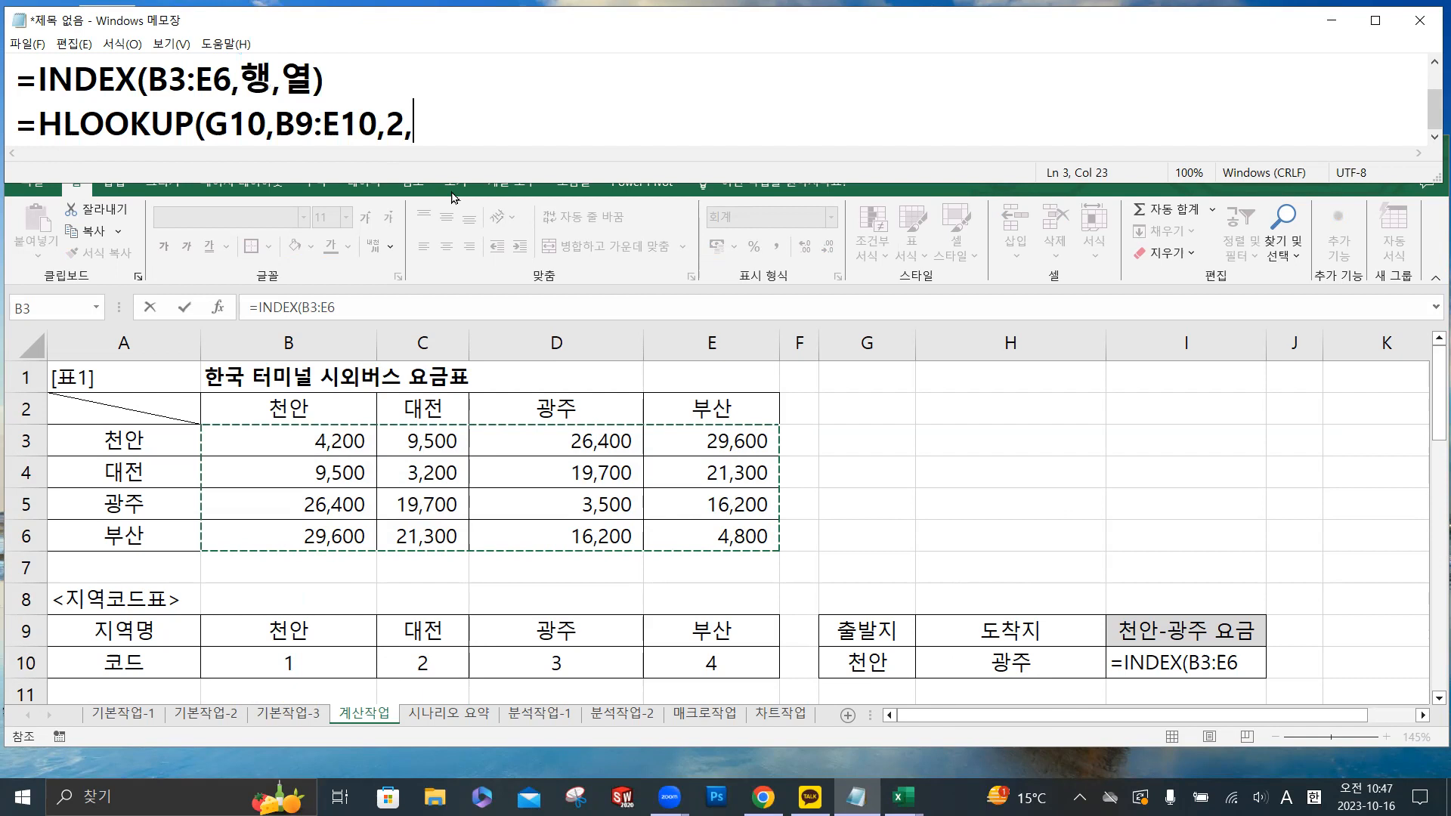
{"action": "left_click_drag", "start_coordinate": [454, 183], "coordinate": [450, 224]}
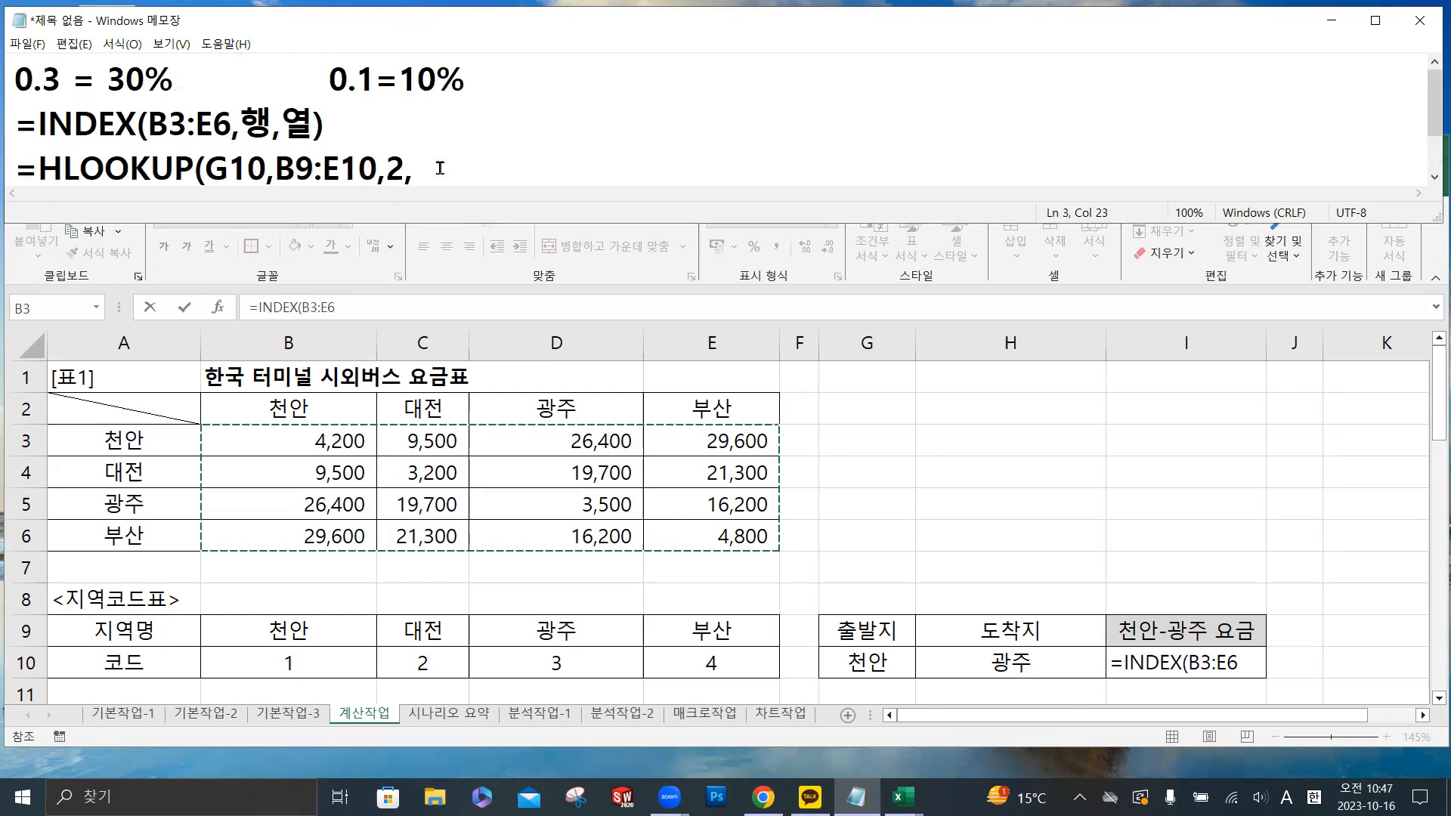
{"action": "scroll", "coordinate": [440, 168], "scroll_direction": "down", "scroll_amount": 1}
{"action": "key", "text": "Return"}
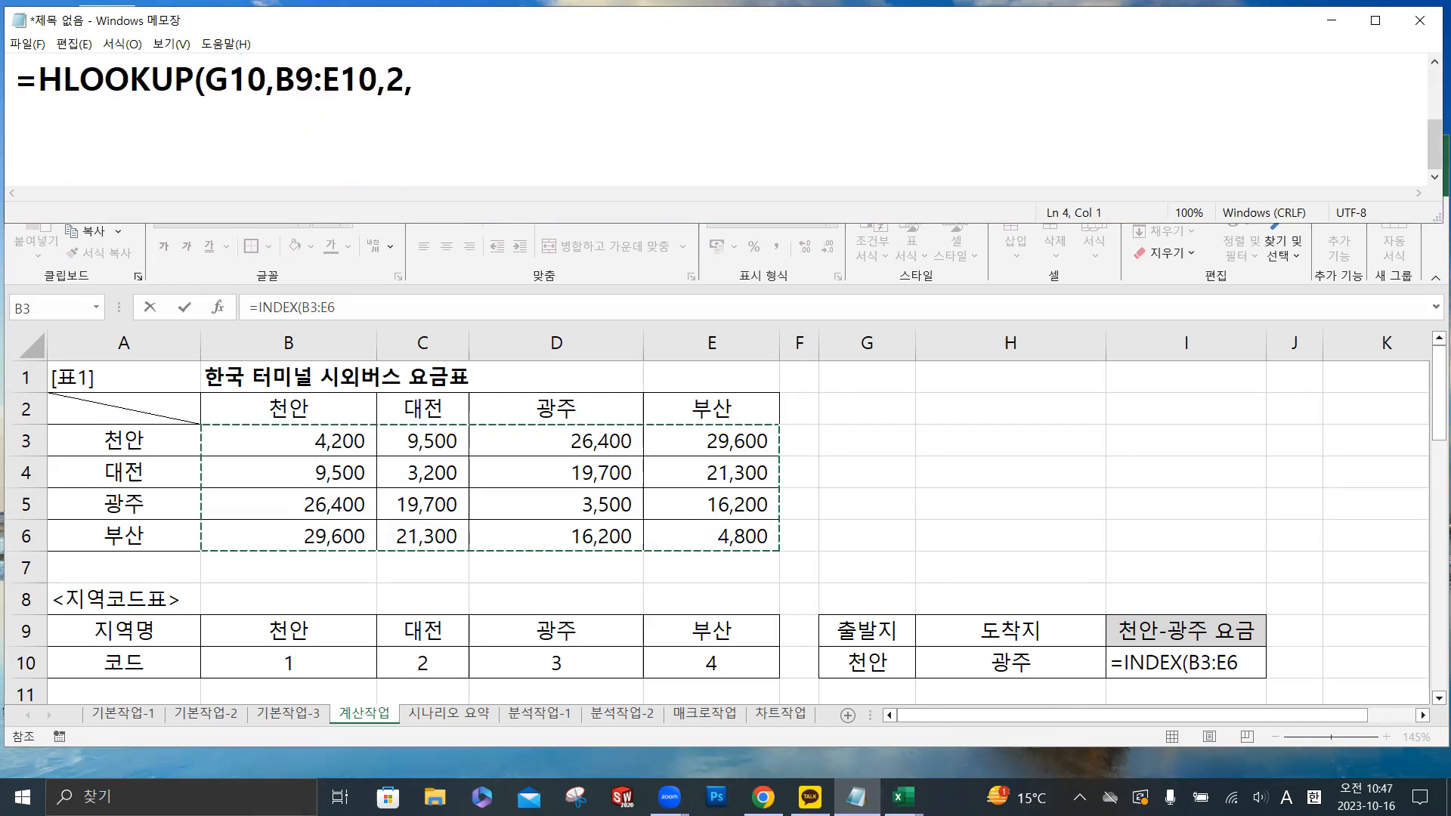
{"action": "type", "text": "="}
{"action": "left_click_drag", "start_coordinate": [141, 221], "coordinate": [143, 240]}
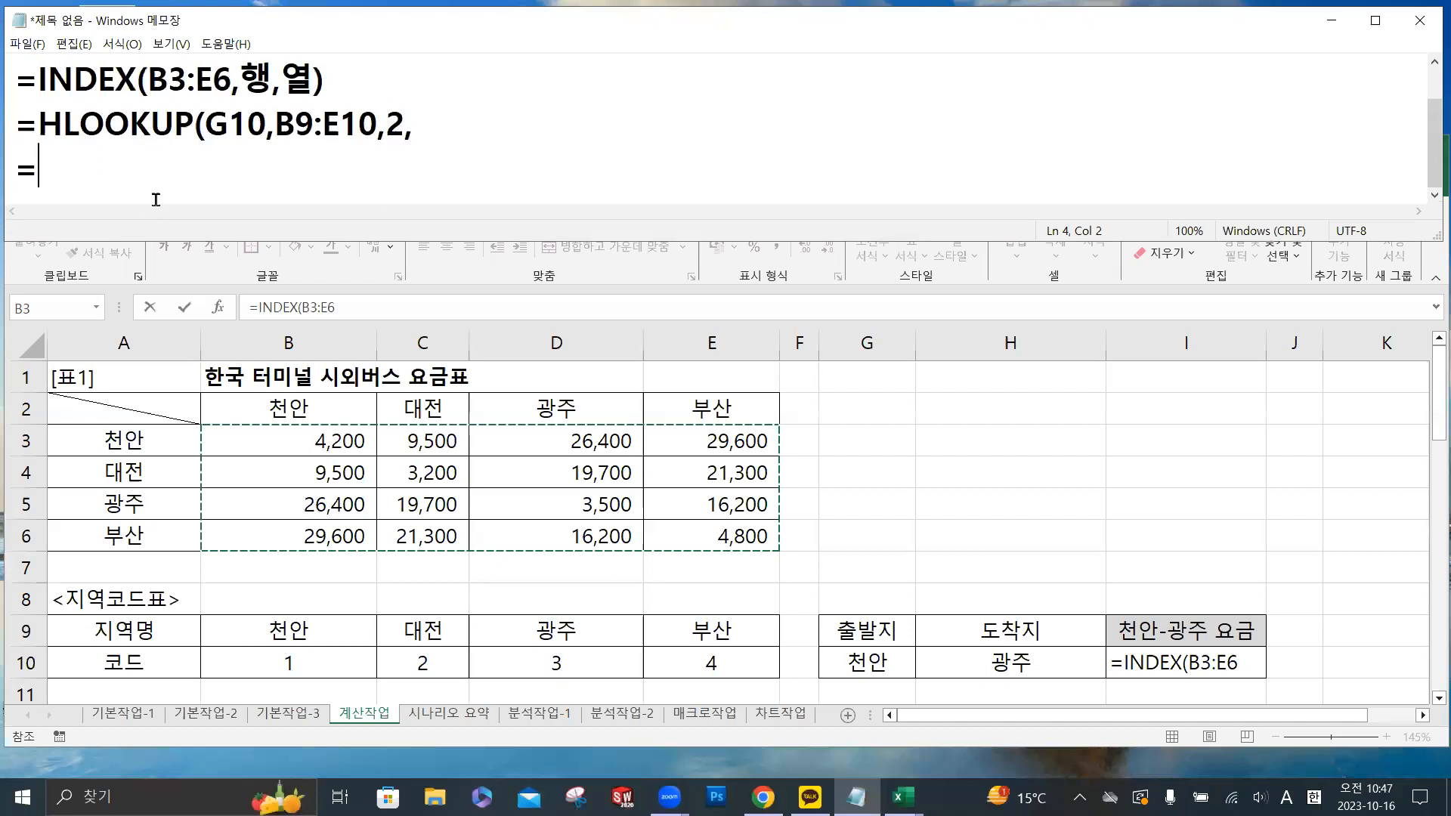
{"action": "type", "text": "HLO"}
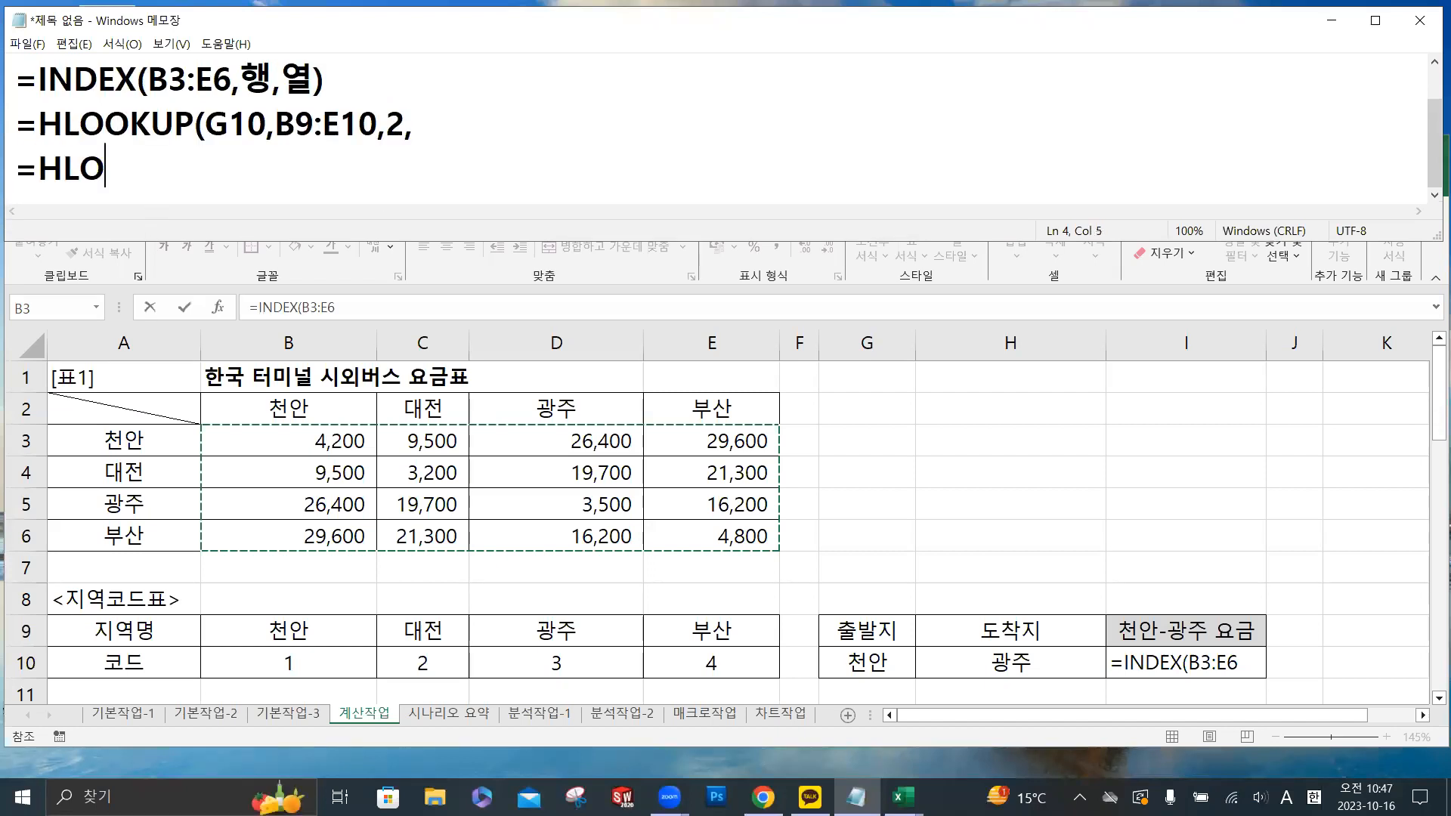
{"action": "type", "text": "OKUP("}
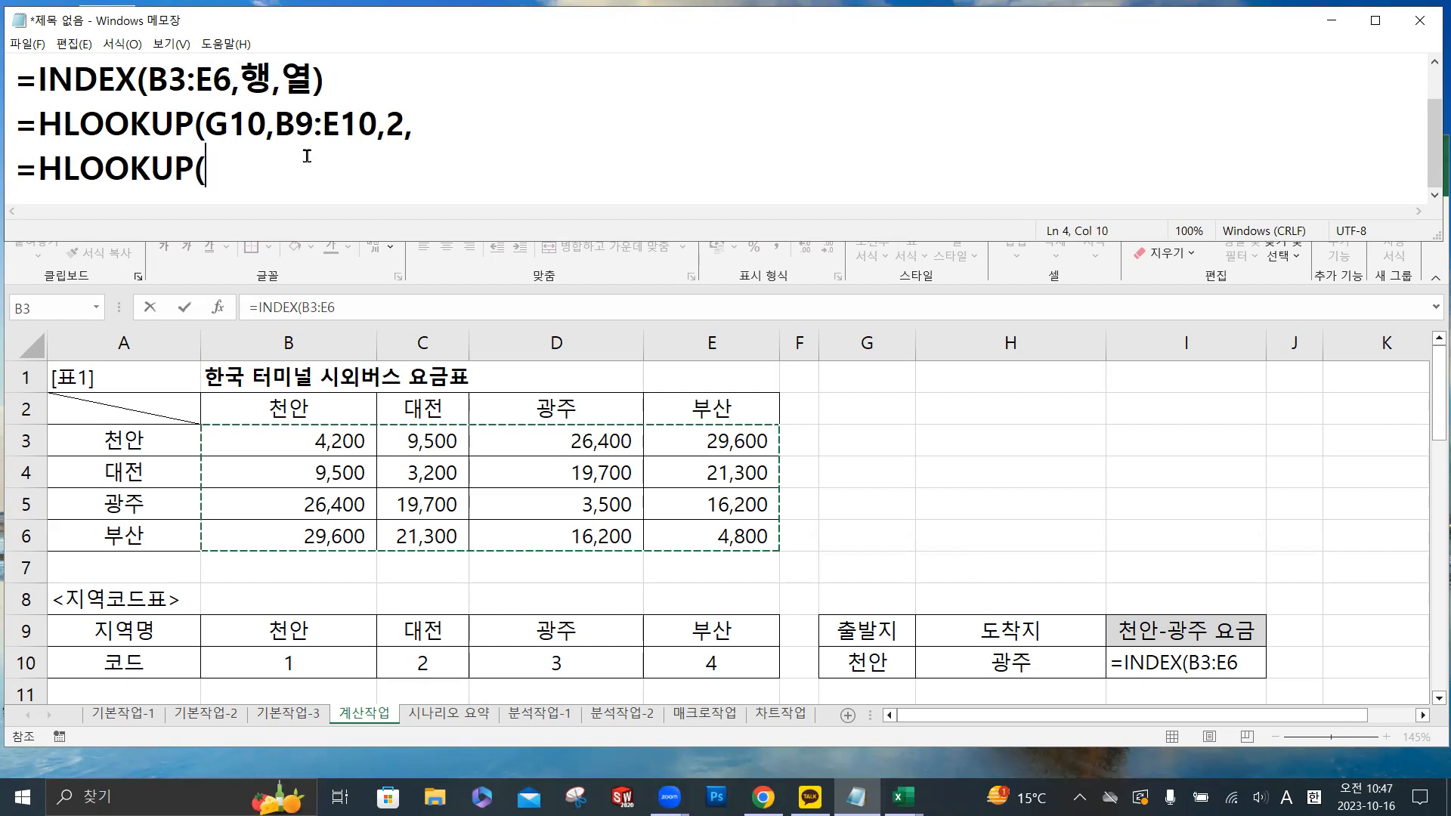
{"action": "type", "text": "H10,B9"}
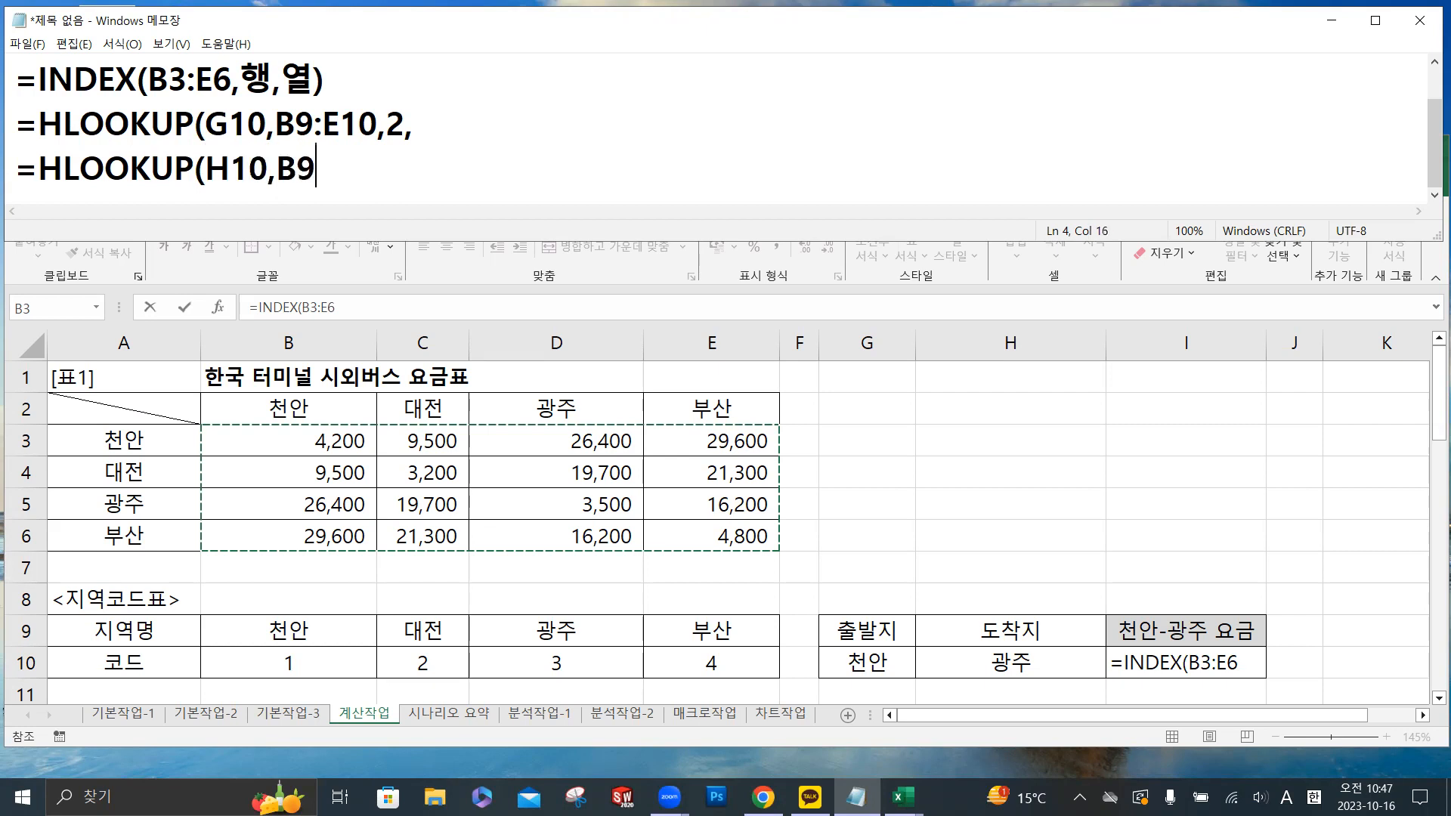
{"action": "type", "text": ":E10,"}
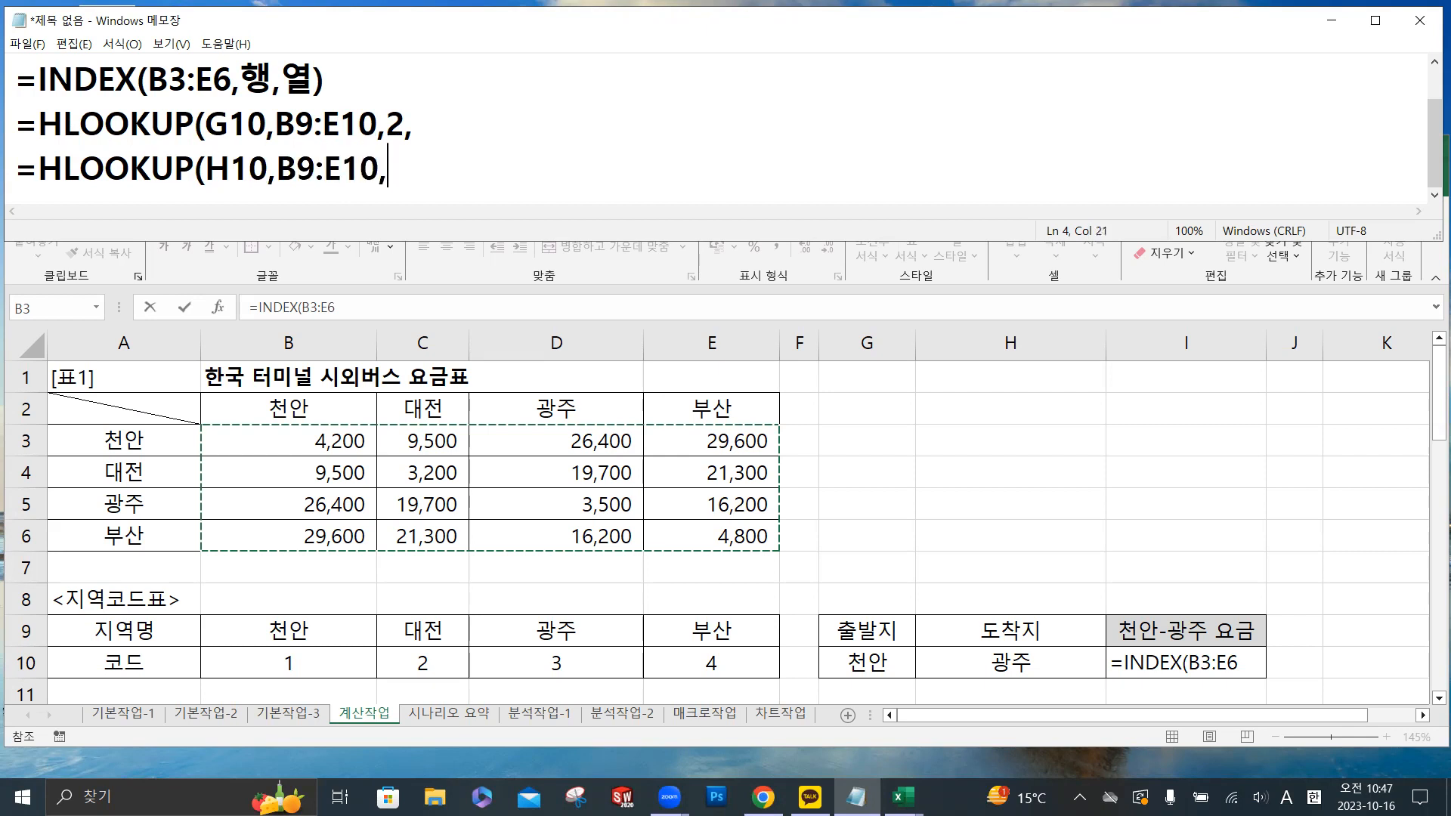
{"action": "type", "text": "2,"}
- Complete the second HLOOKUP note with lookup cell H10, range B9:E10, row 2, 정확히일치 and the closing parenthesis
{"action": "key", "text": "Hangul"}
{"action": "type", "text": "정확히일치"}
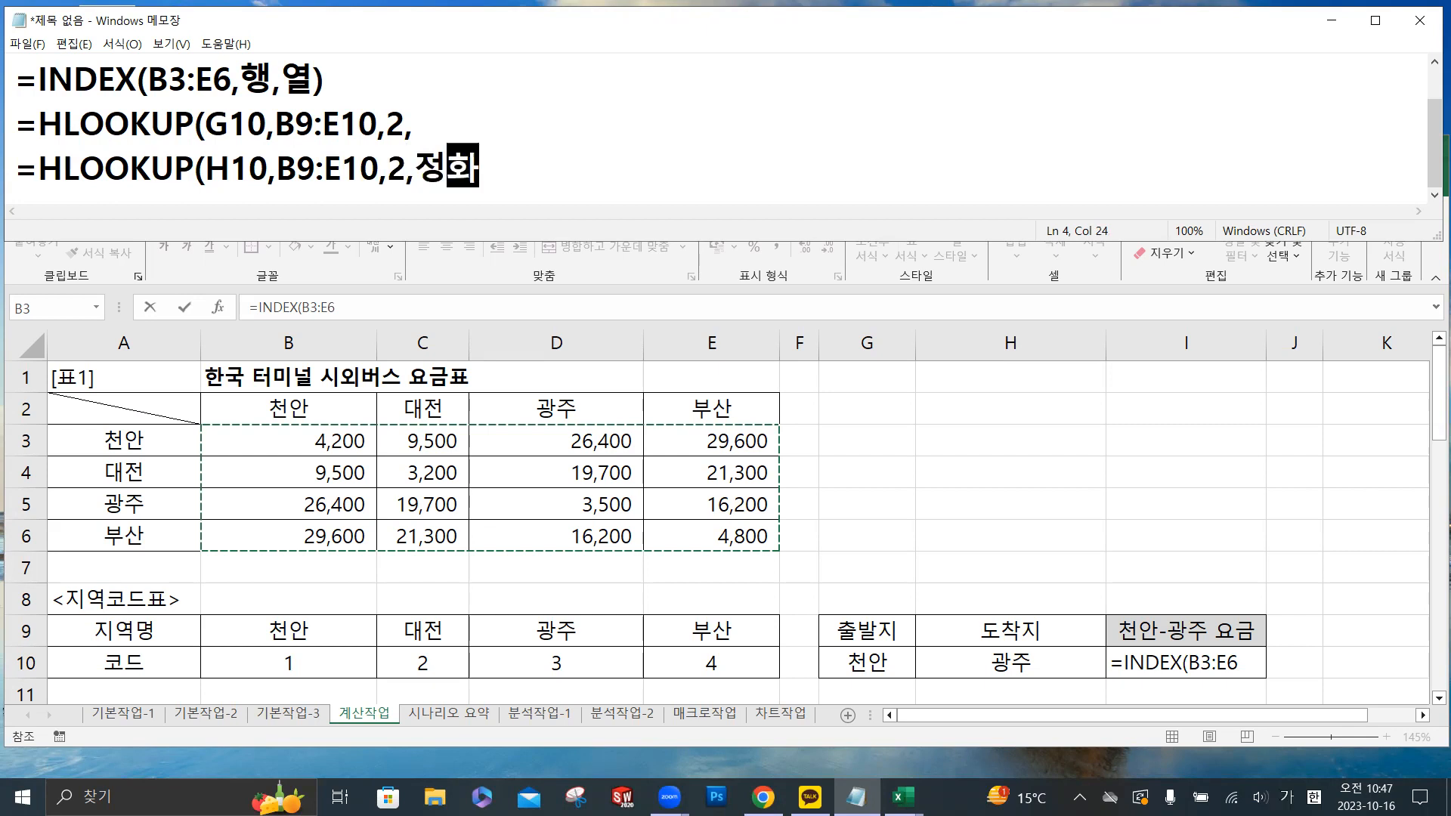
{"action": "type", "text": ")"}
- Finish the first HLOOKUP note, for G10, with 정확히일치 and the closing parenthesis
{"action": "key", "text": "Up"}
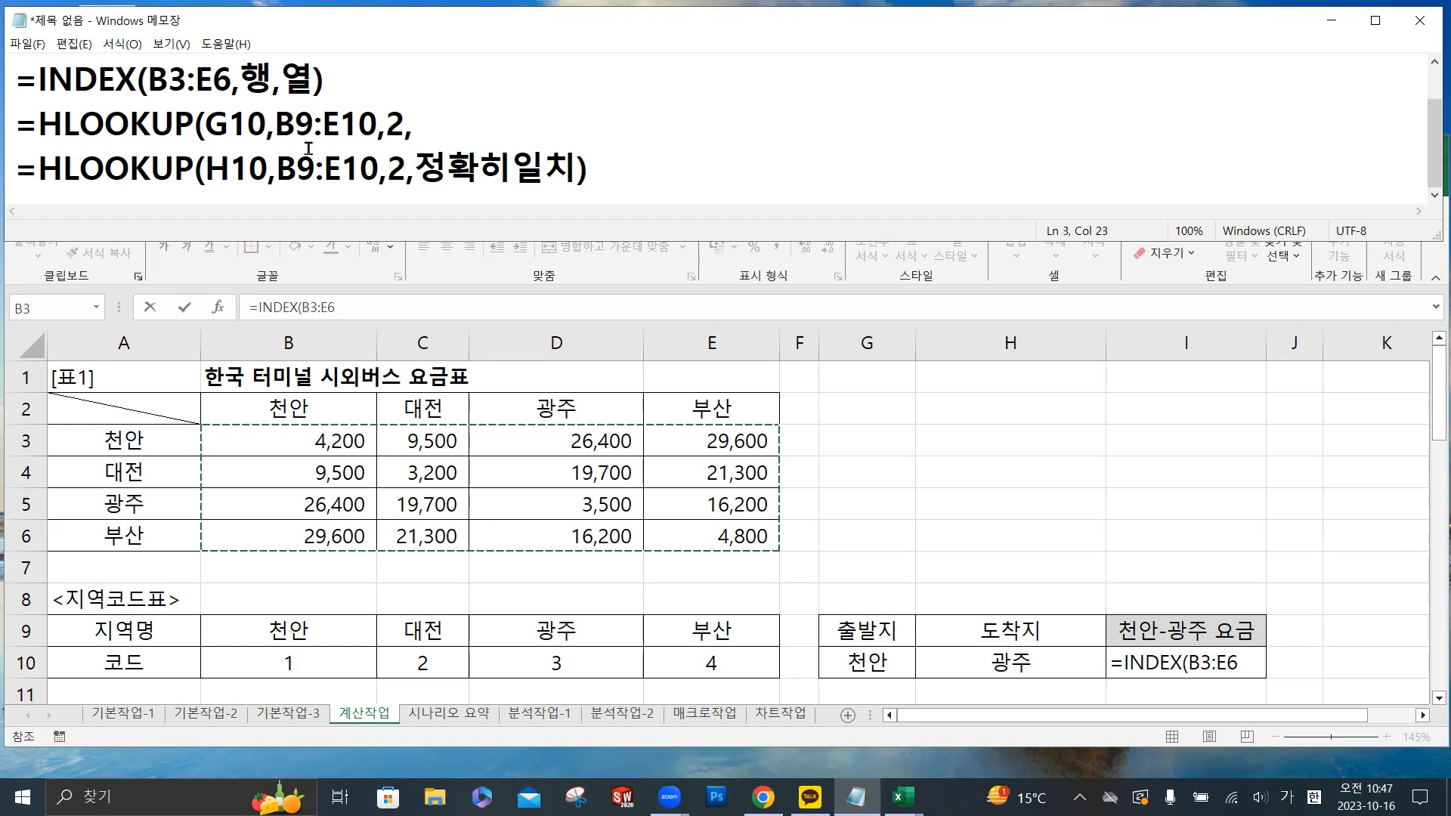
{"action": "type", "text": "정확히일치)"}
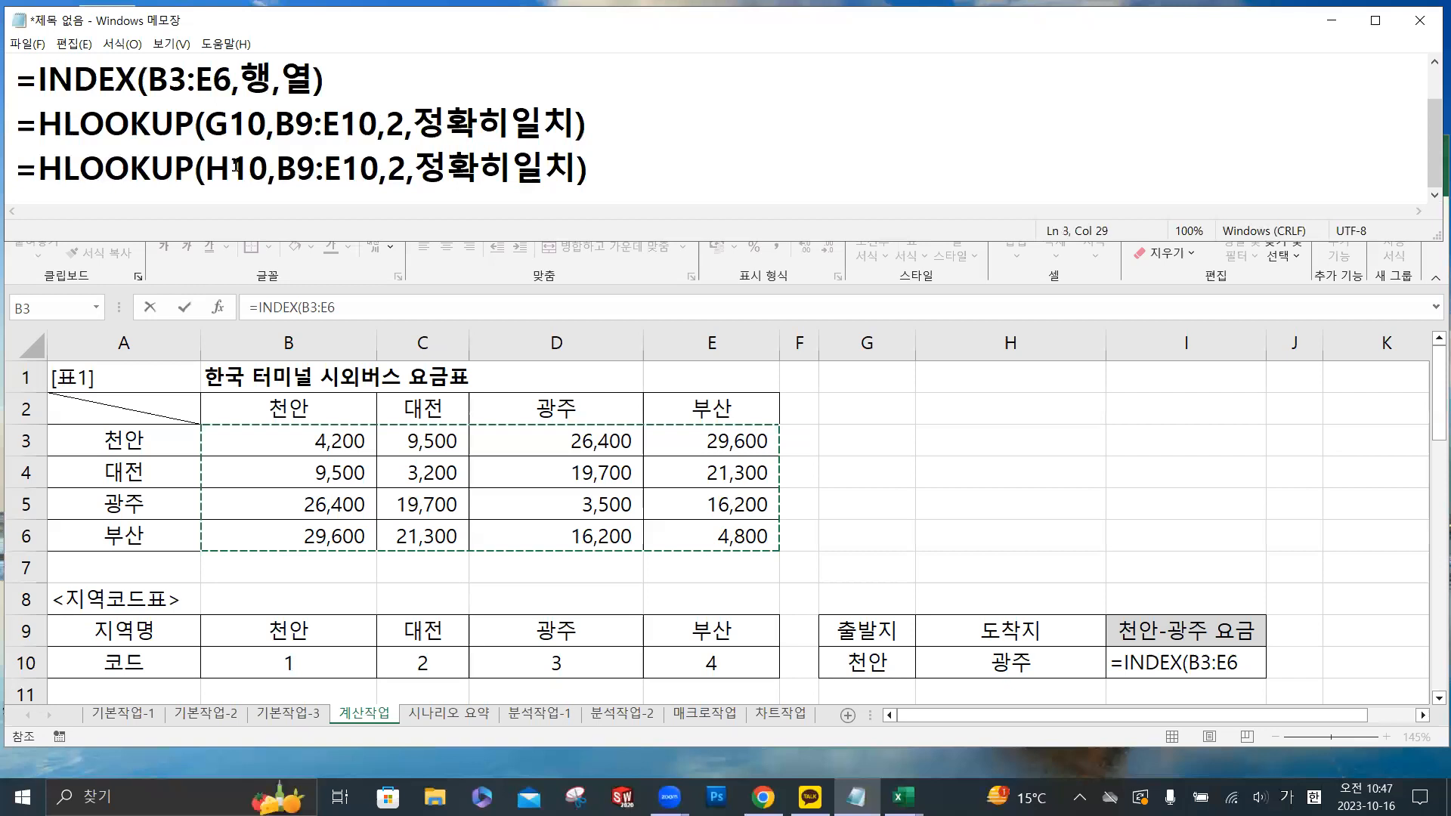
- Switch to Excel with its window below the three note lines, and start the INDEX row argument in I10 as HLOOKUP with lookup value G10
{"action": "key", "text": "alt+Tab"}
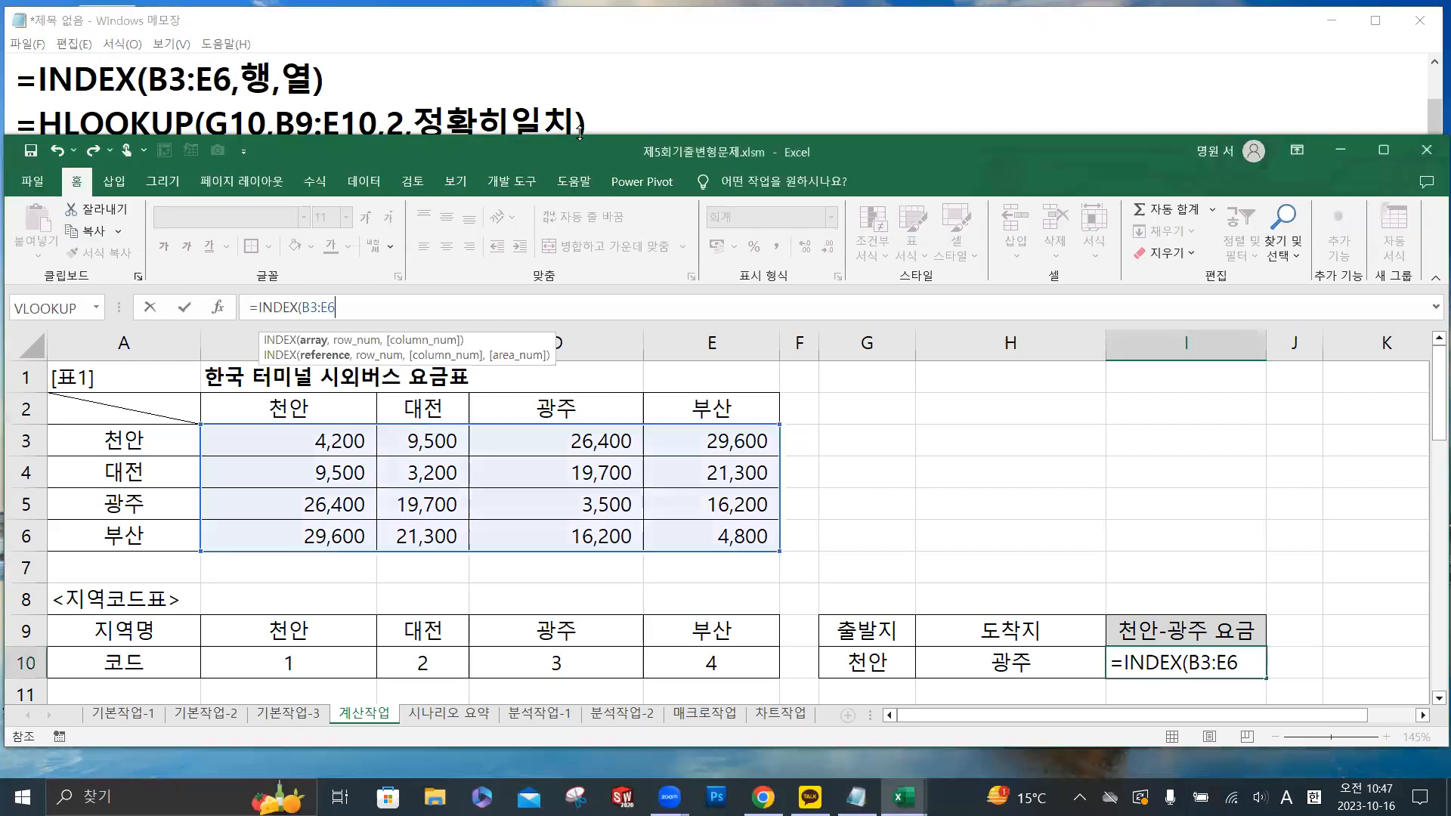
{"action": "left_click_drag", "start_coordinate": [580, 134], "coordinate": [580, 191]}
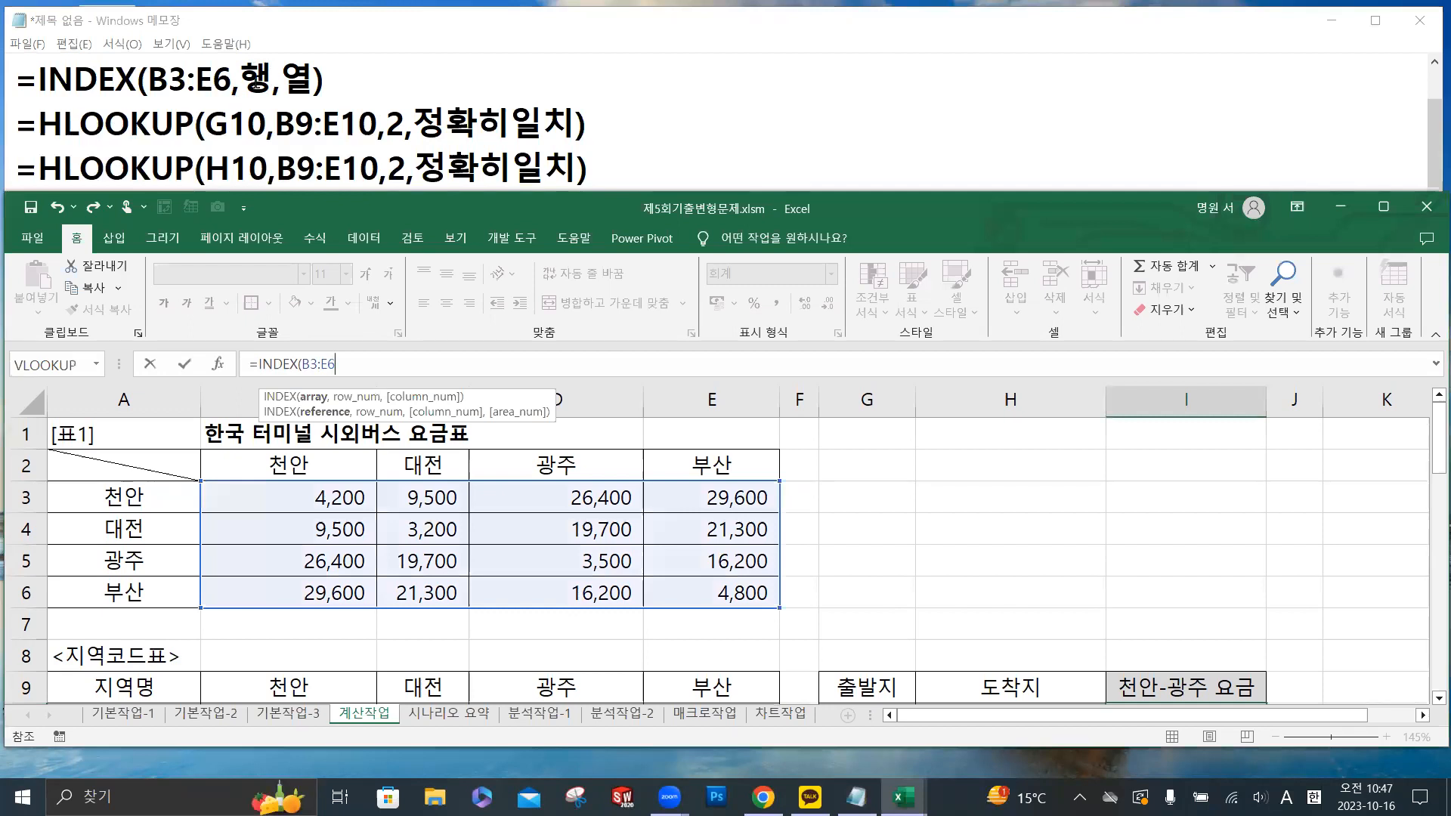
{"action": "left_click", "coordinate": [378, 354]}
{"action": "type", "text": ","}
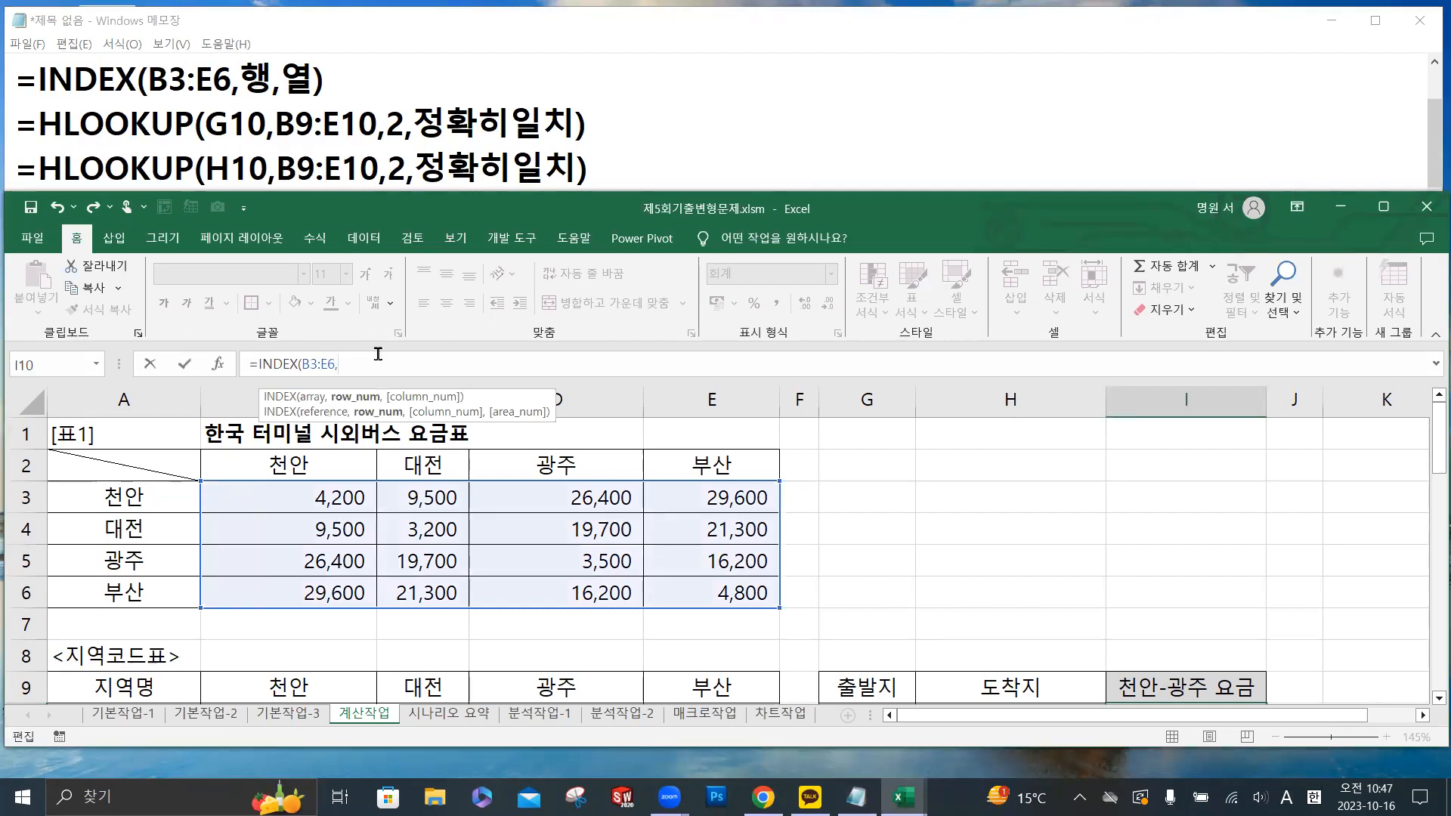
{"action": "type", "text": "HL"}
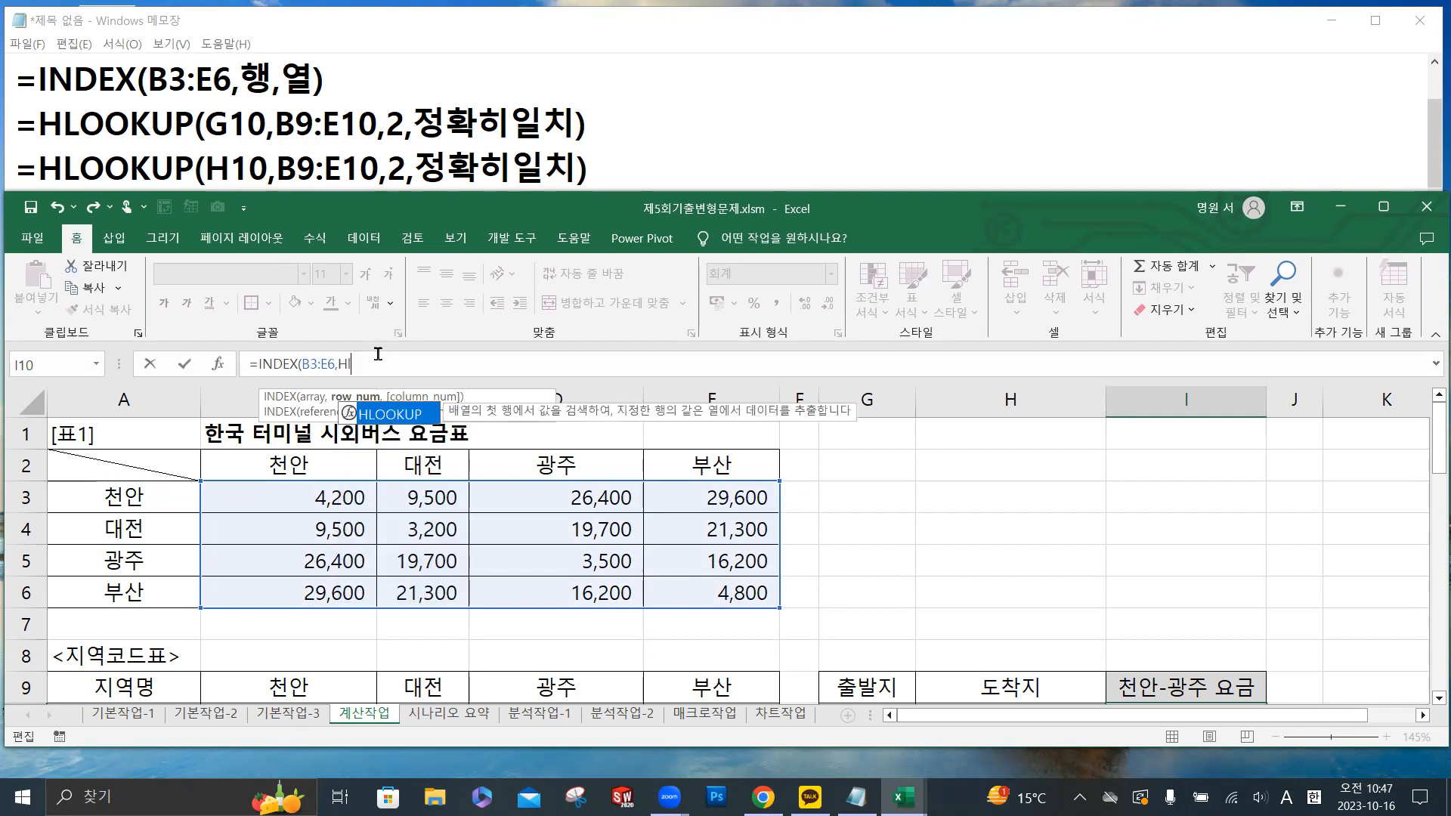
{"action": "double_click", "coordinate": [396, 416]}
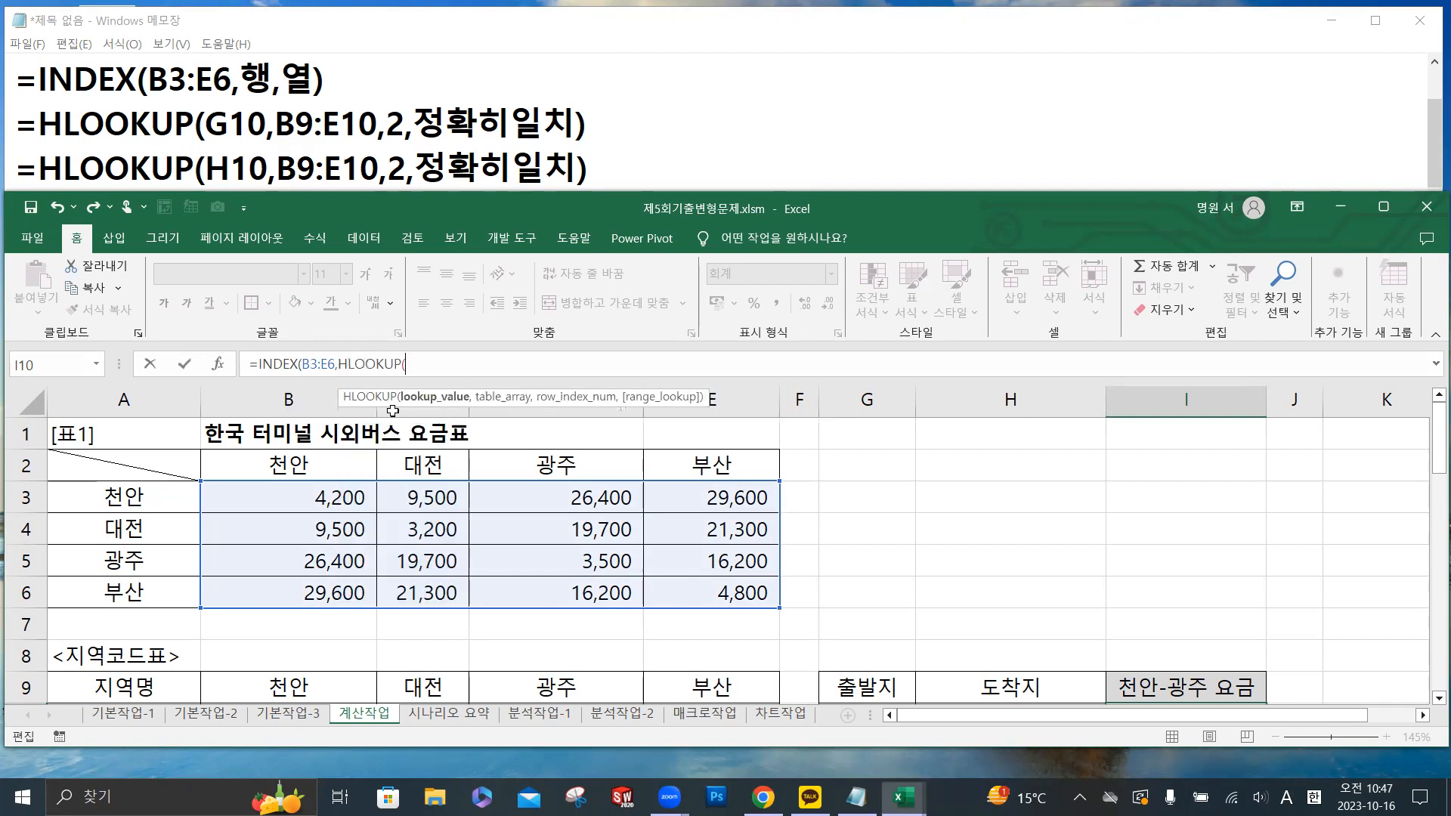
{"action": "scroll", "coordinate": [559, 476], "scroll_direction": "down", "scroll_amount": 1}
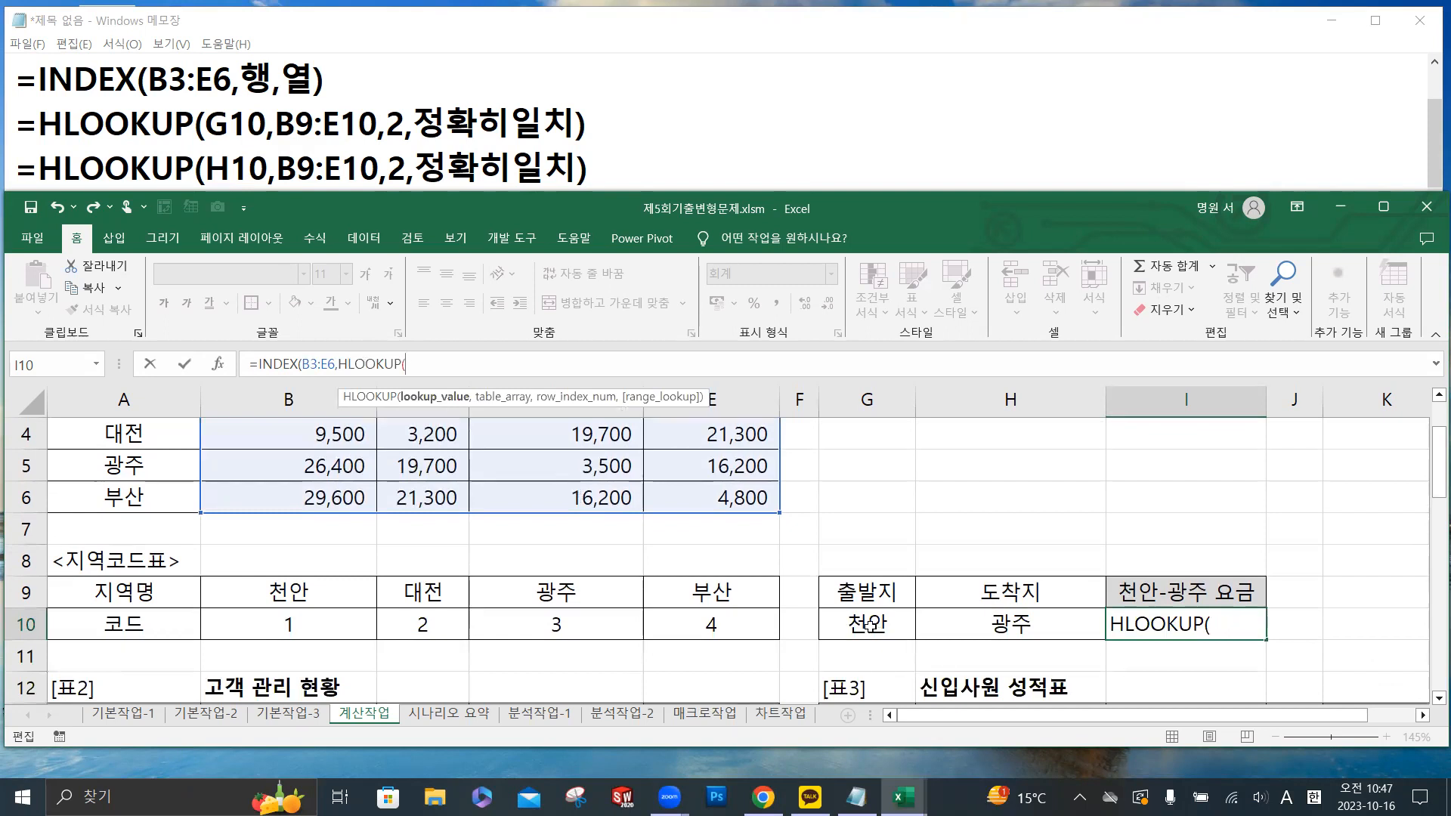
{"action": "left_click", "coordinate": [869, 627]}
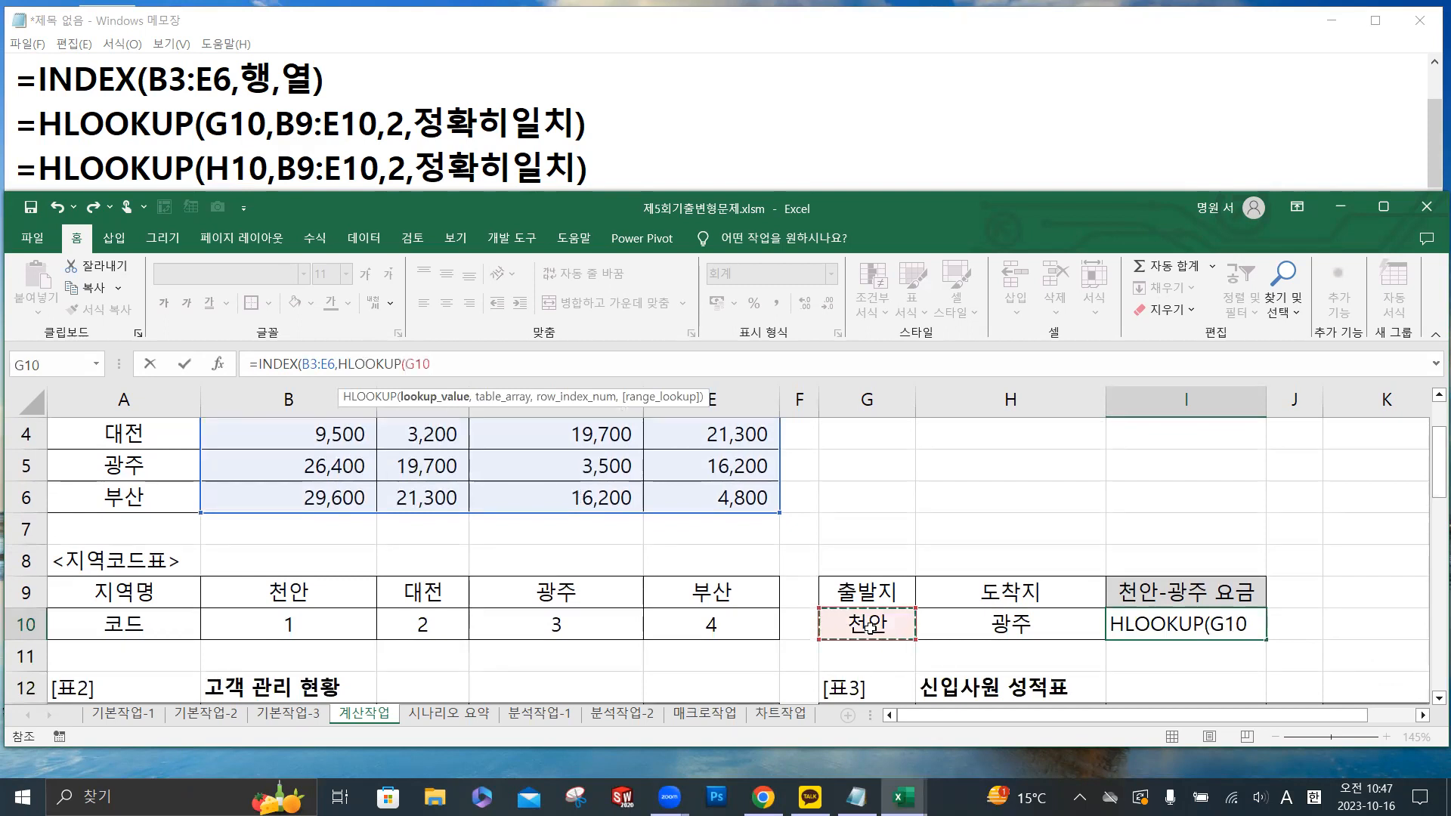
{"action": "type", "text": ","}
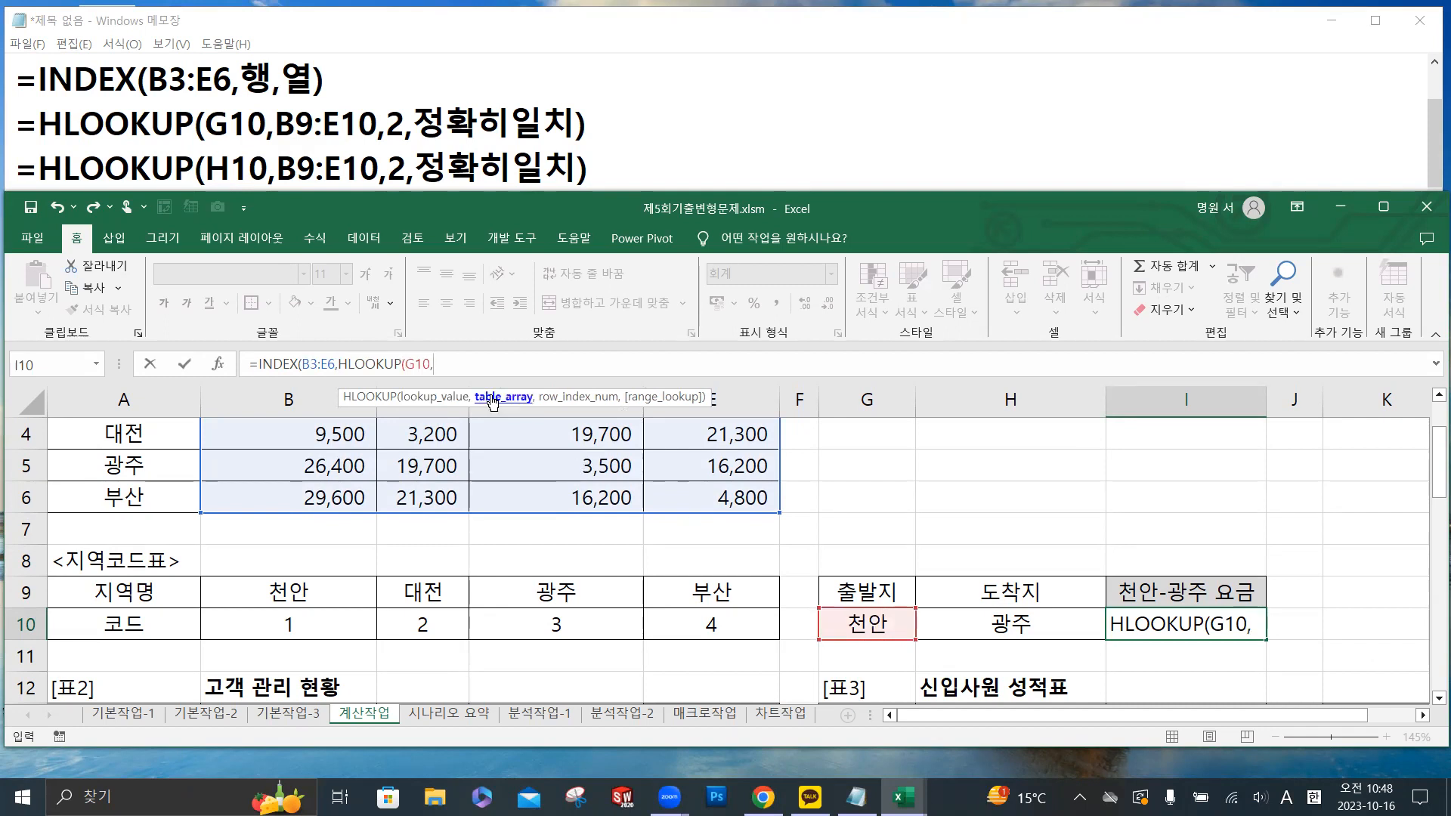
- Complete the row-argument HLOOKUP with table range B9:E10, row index 2, FALSE for an exact match and its closing parenthesis
{"action": "left_click_drag", "start_coordinate": [344, 592], "coordinate": [682, 622]}
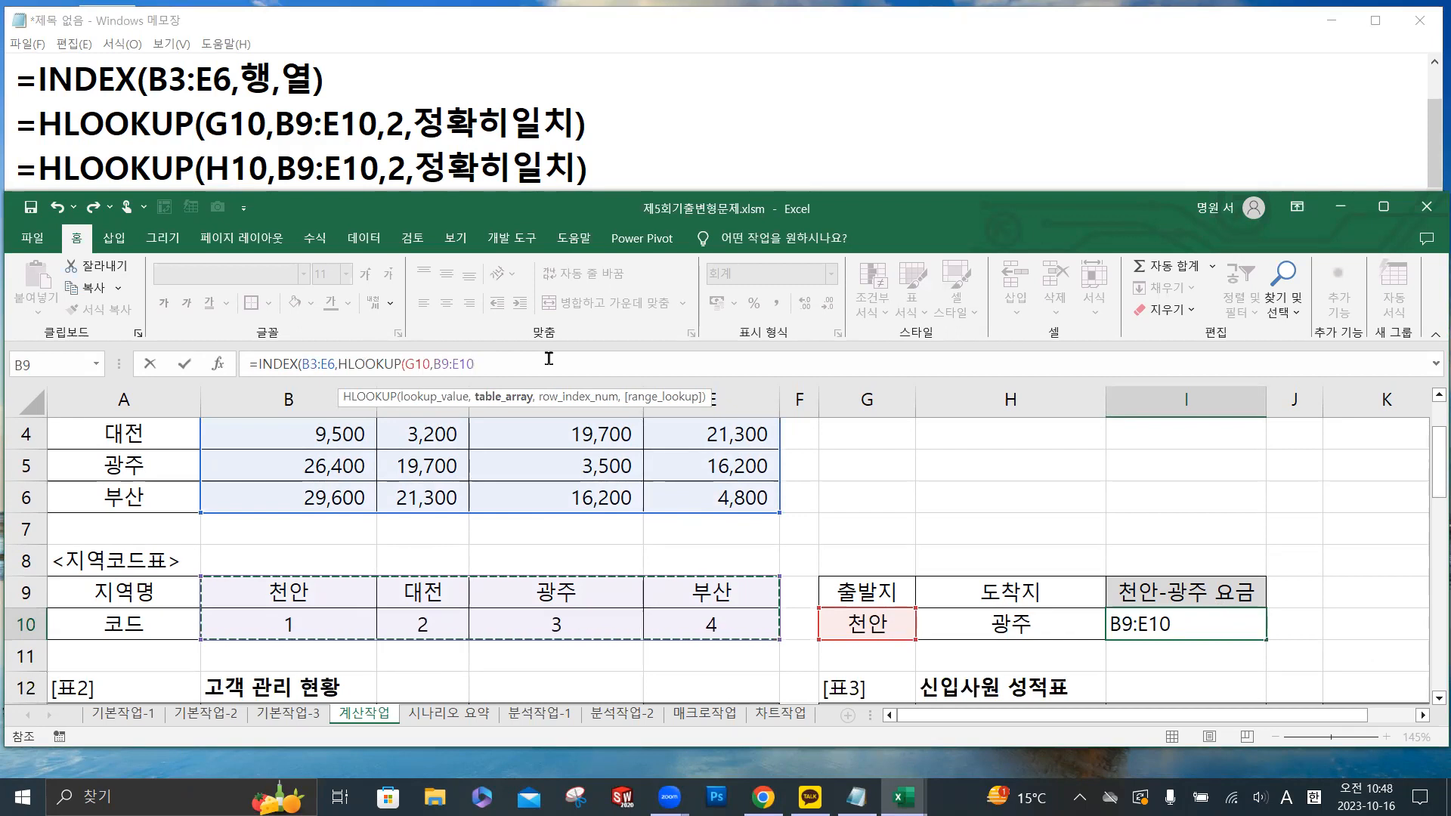
{"action": "type", "text": ","}
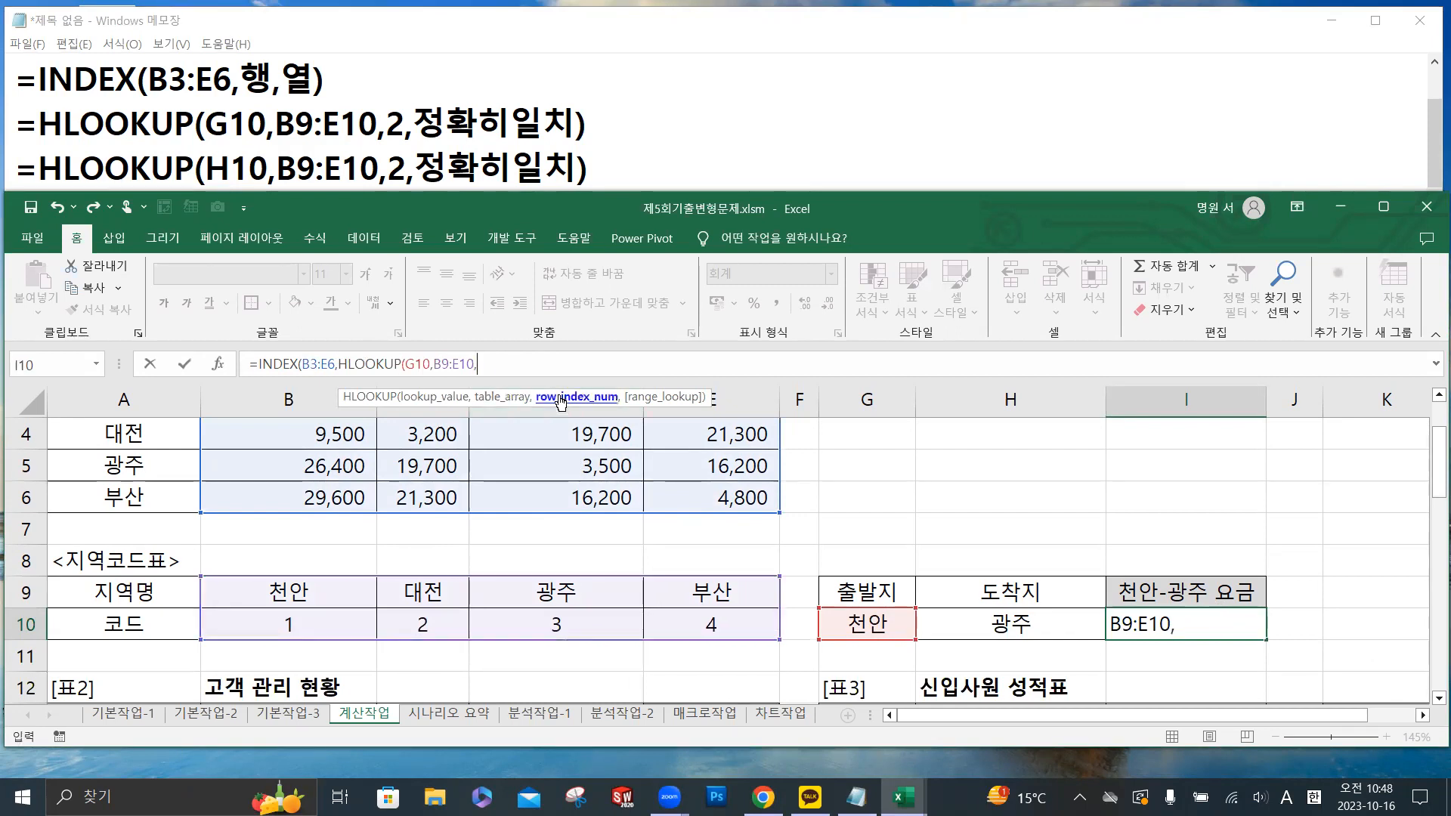
{"action": "type", "text": "2,"}
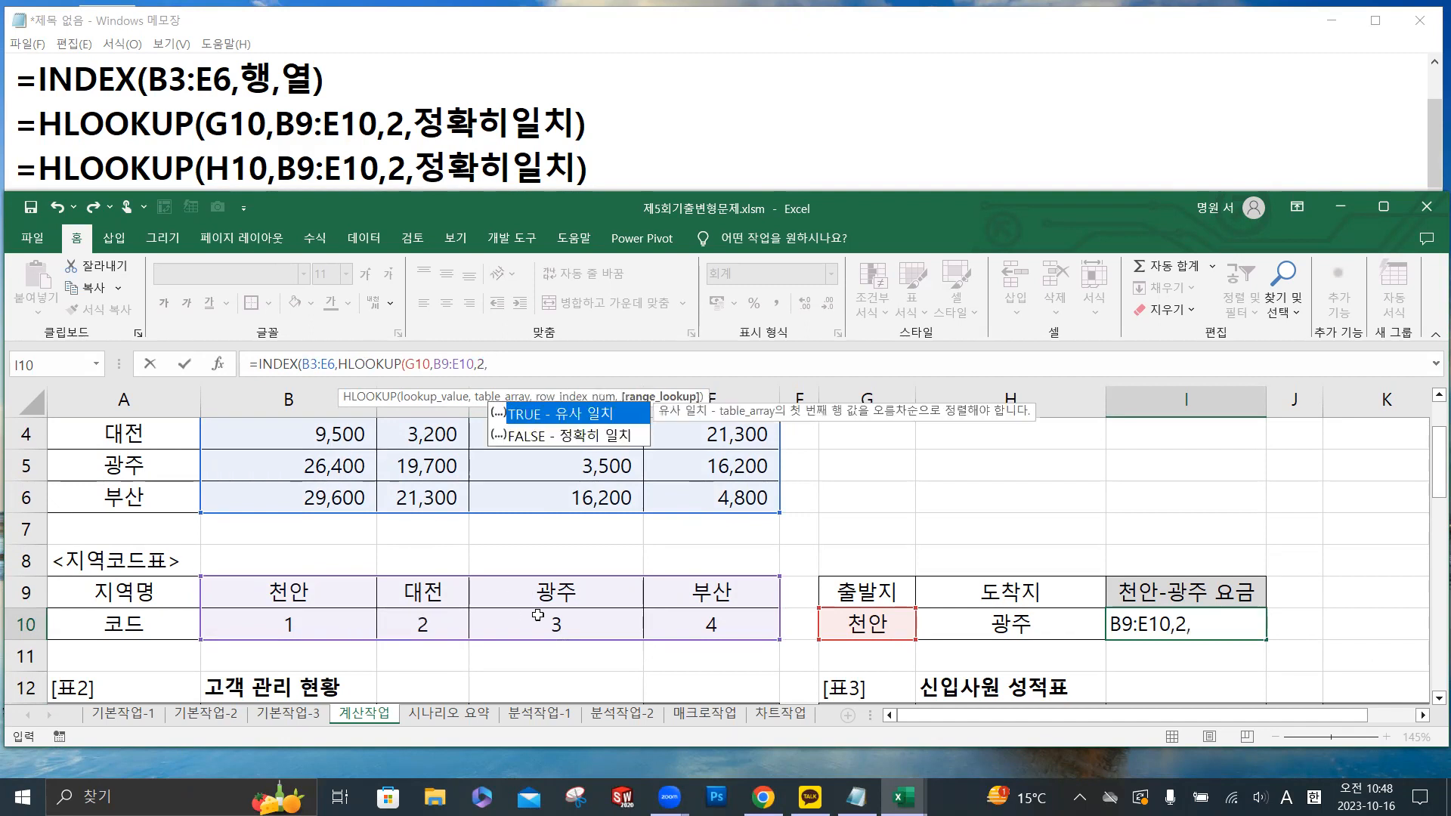
{"action": "double_click", "coordinate": [602, 438]}
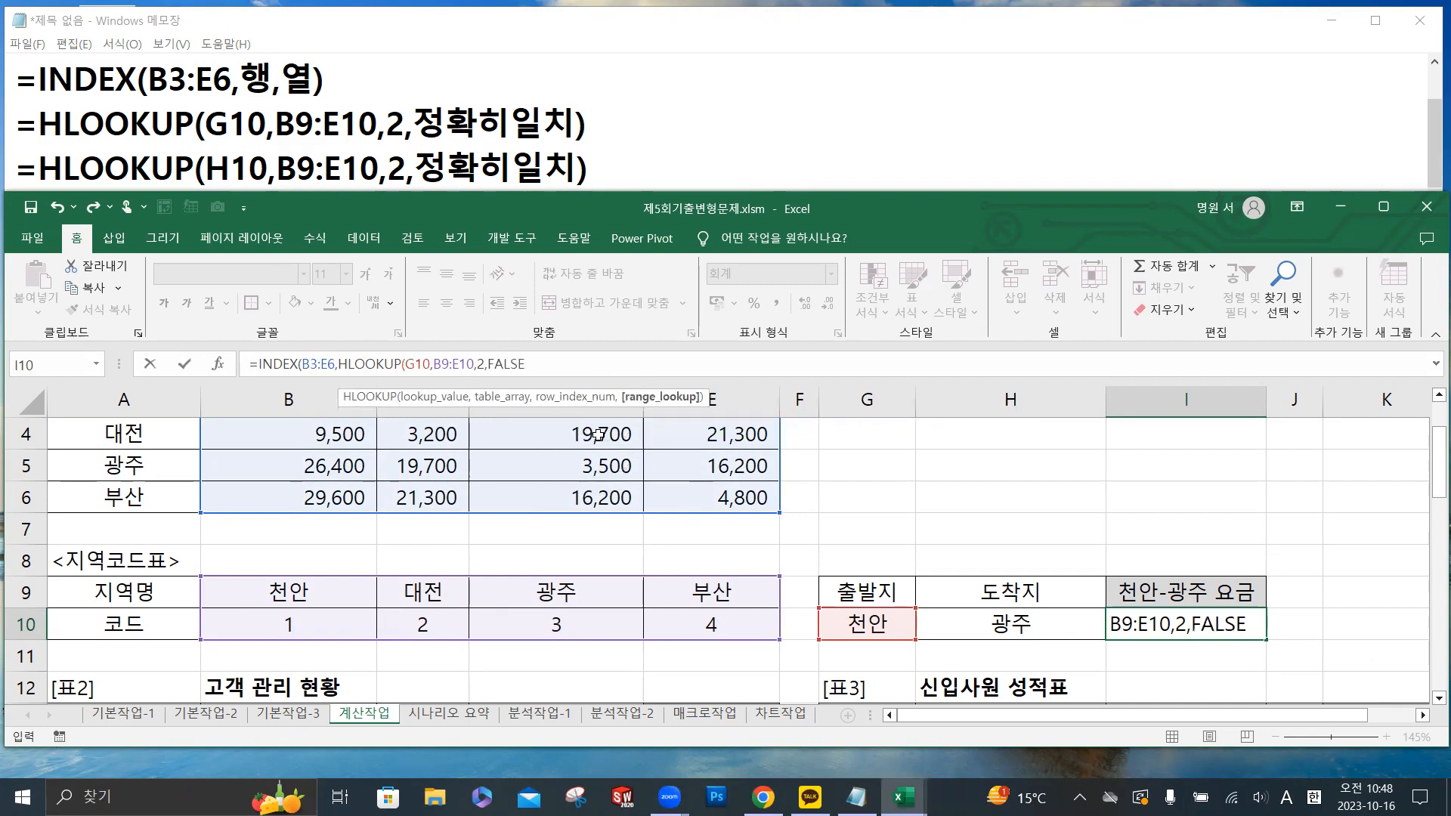
{"action": "type", "text": ")"}
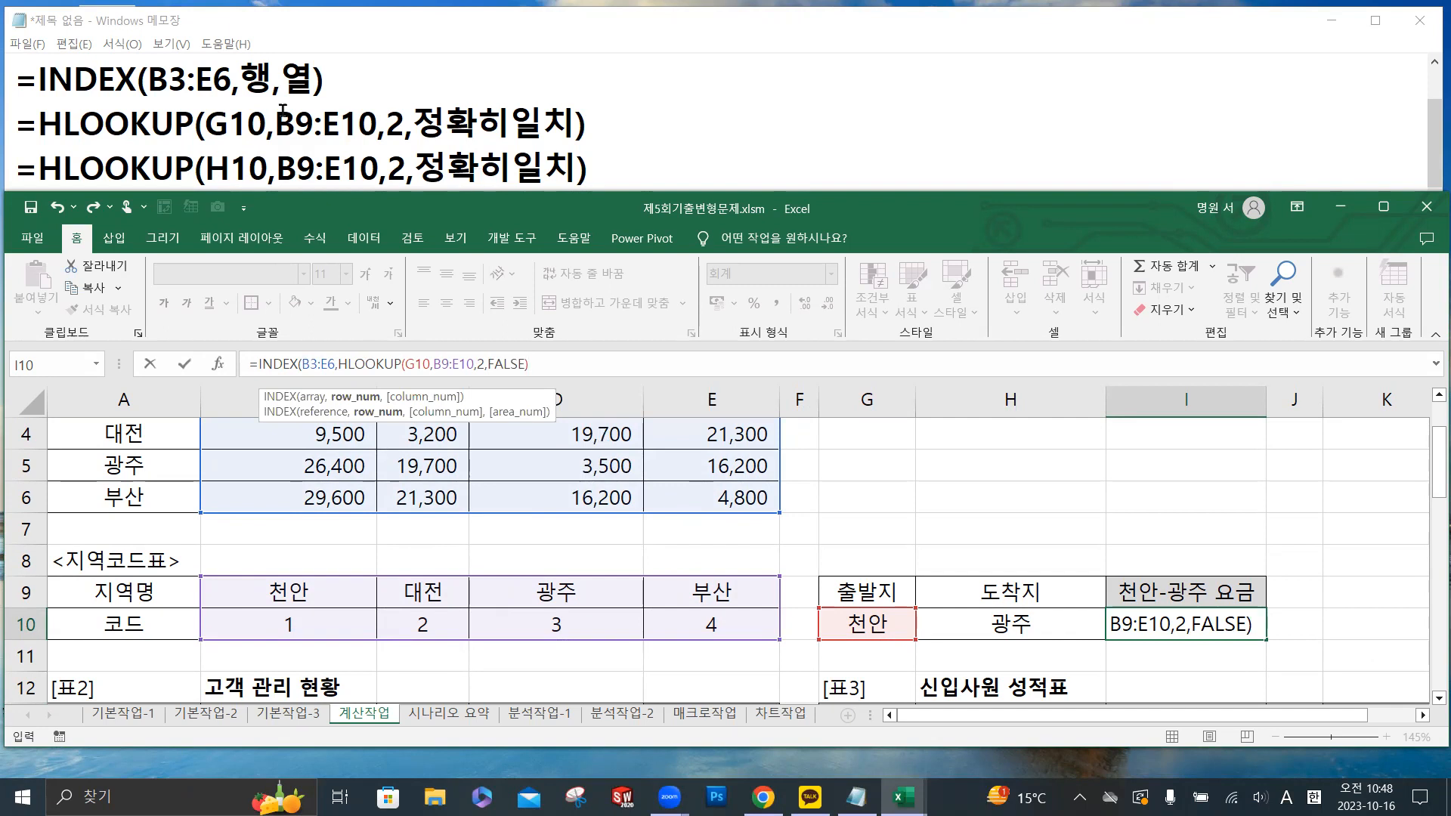
- Following the 행,열 part of the note, start the INDEX column argument as a second HLOOKUP with lookup value H10
{"action": "double_click", "coordinate": [257, 79]}
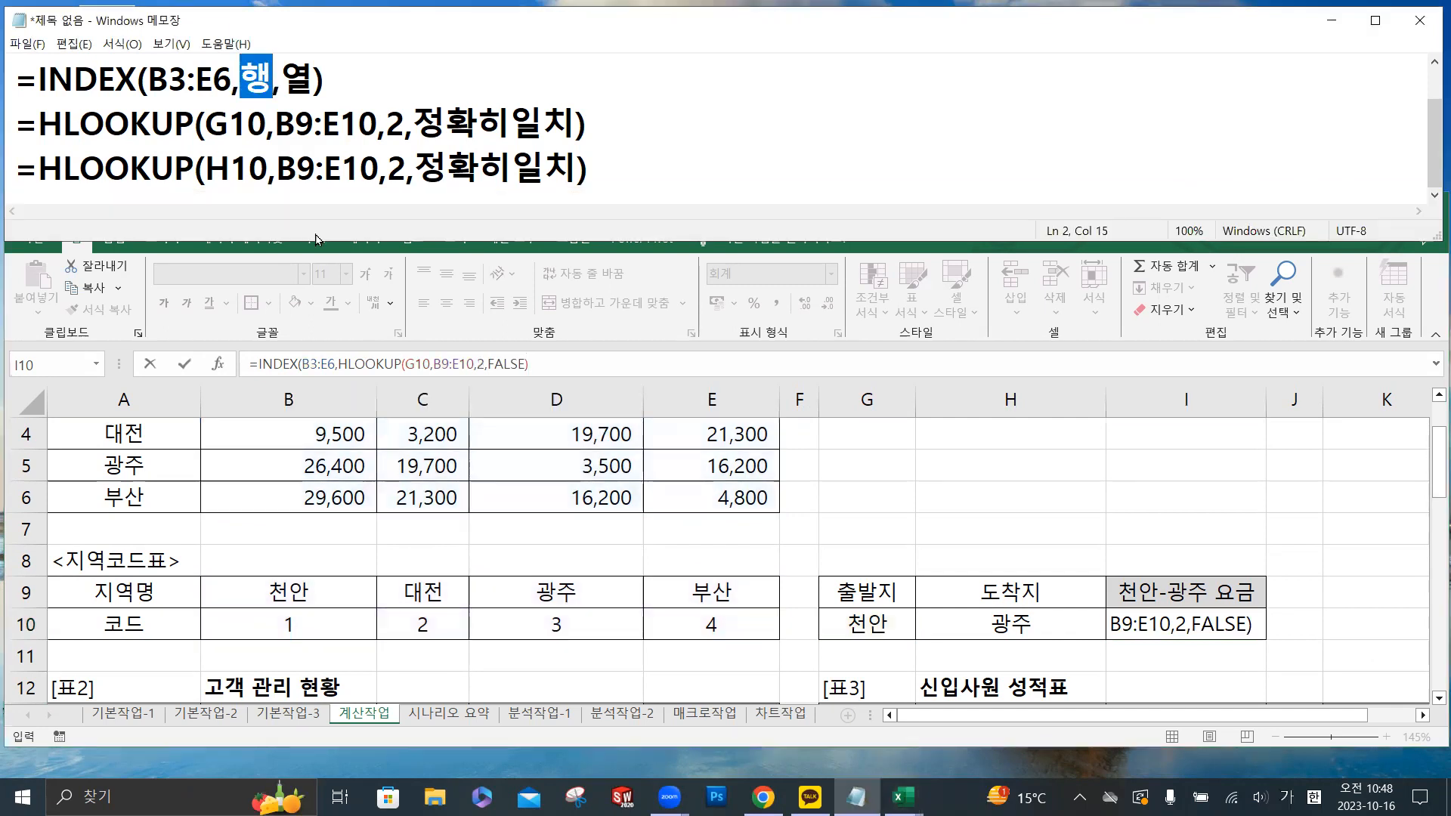
{"action": "double_click", "coordinate": [291, 80]}
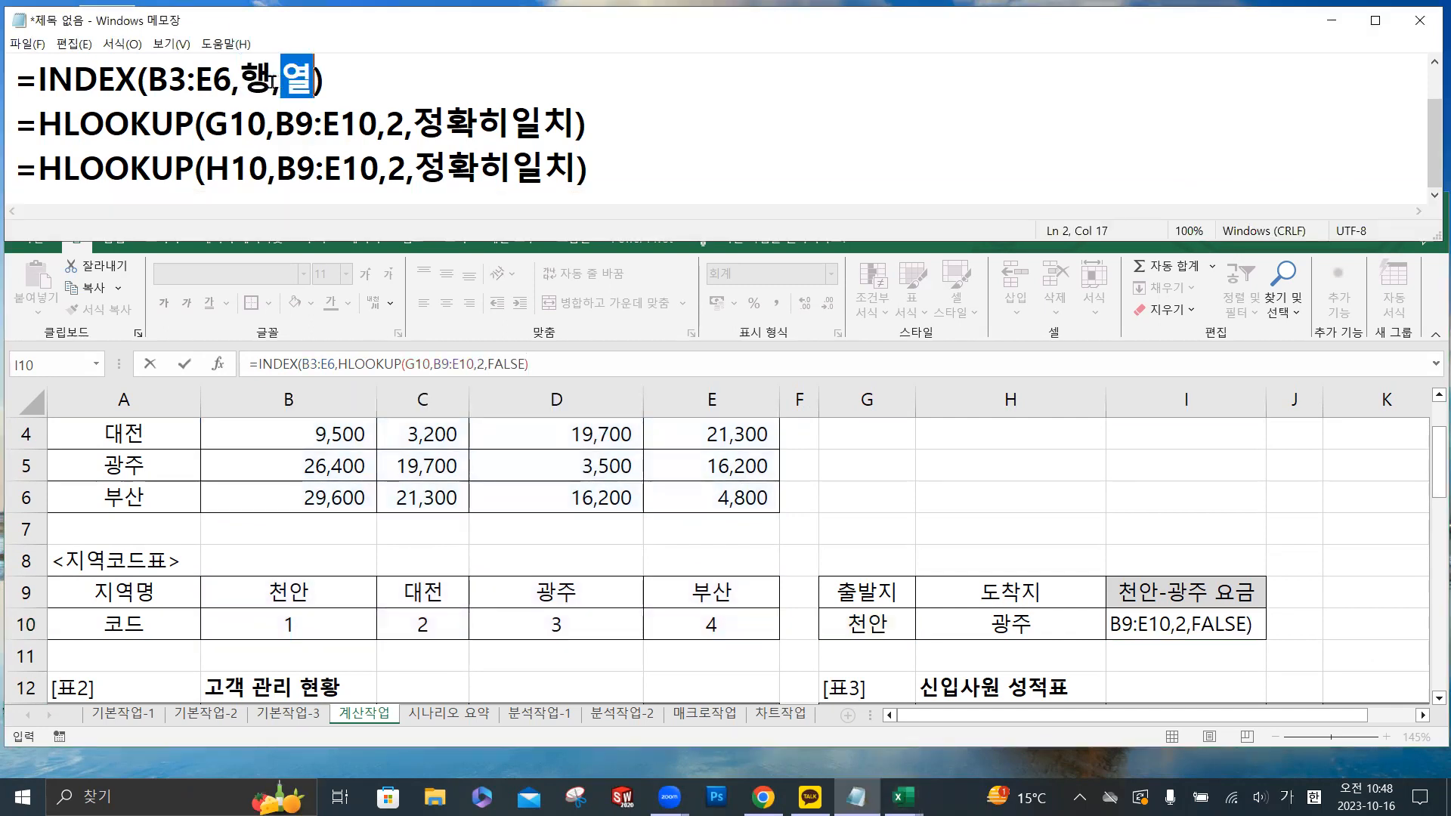
{"action": "left_click_drag", "start_coordinate": [269, 80], "coordinate": [281, 80]}
{"action": "left_click", "coordinate": [574, 363]}
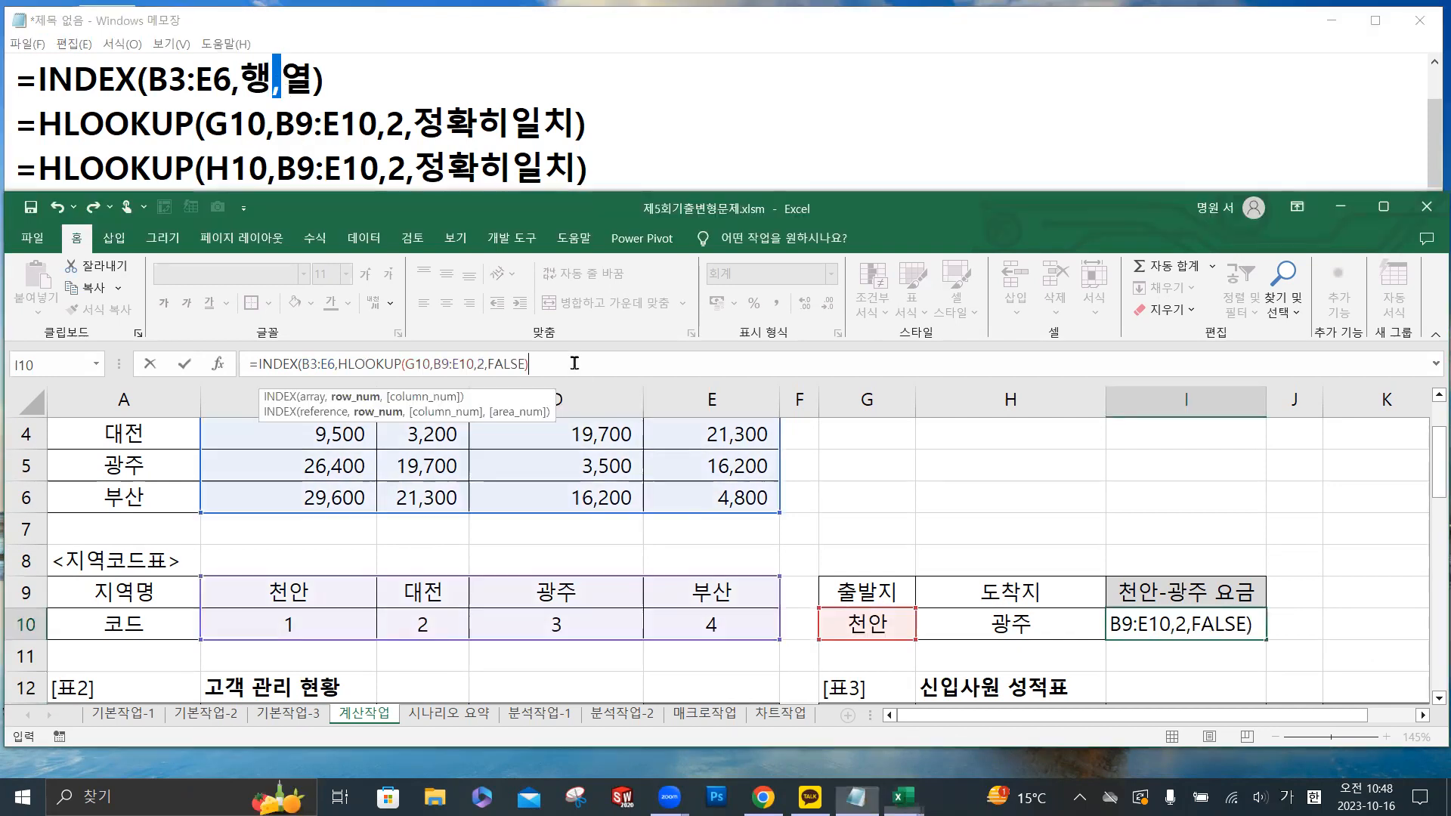
{"action": "type", "text": ","}
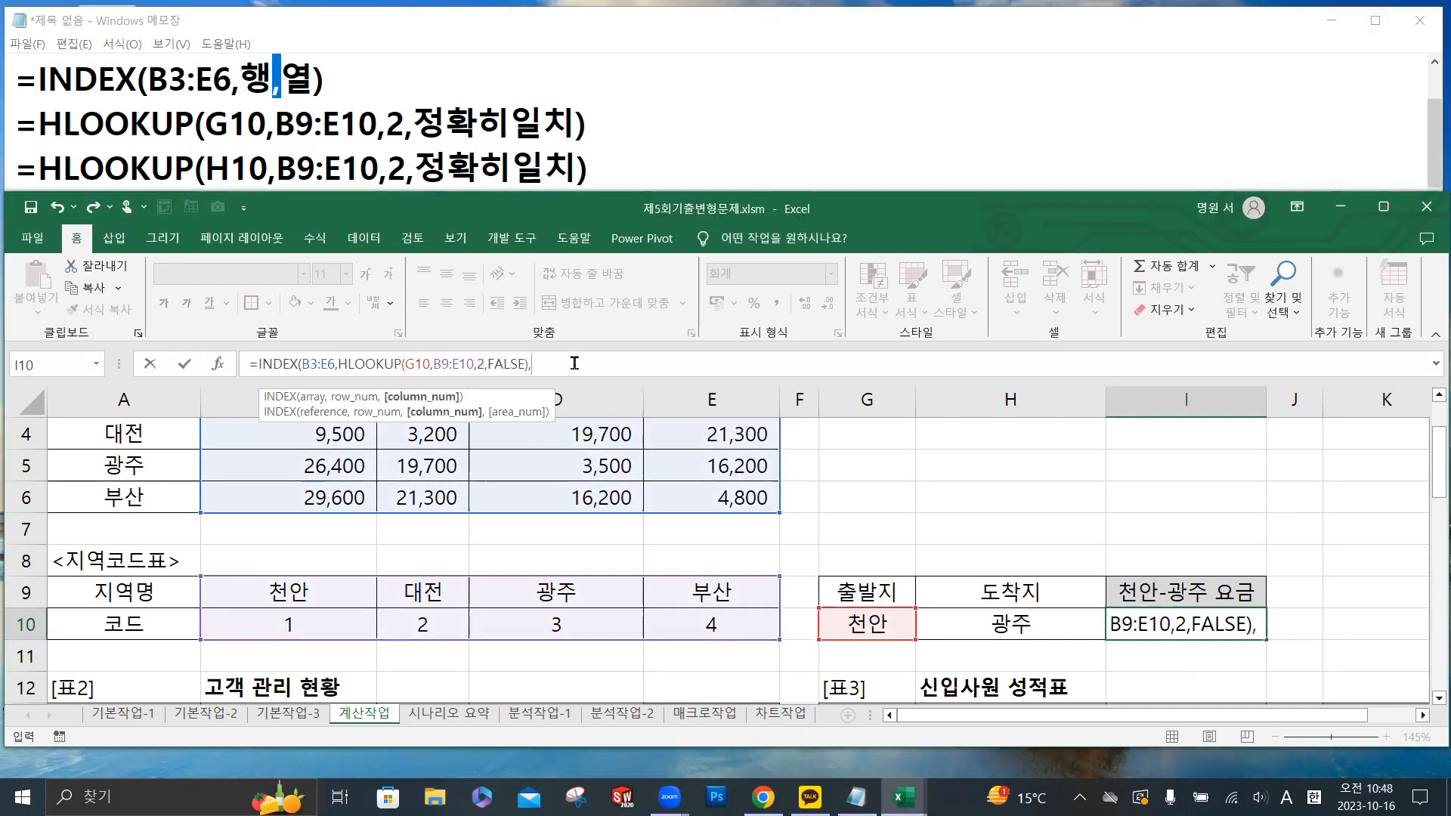
{"action": "type", "text": "hl"}
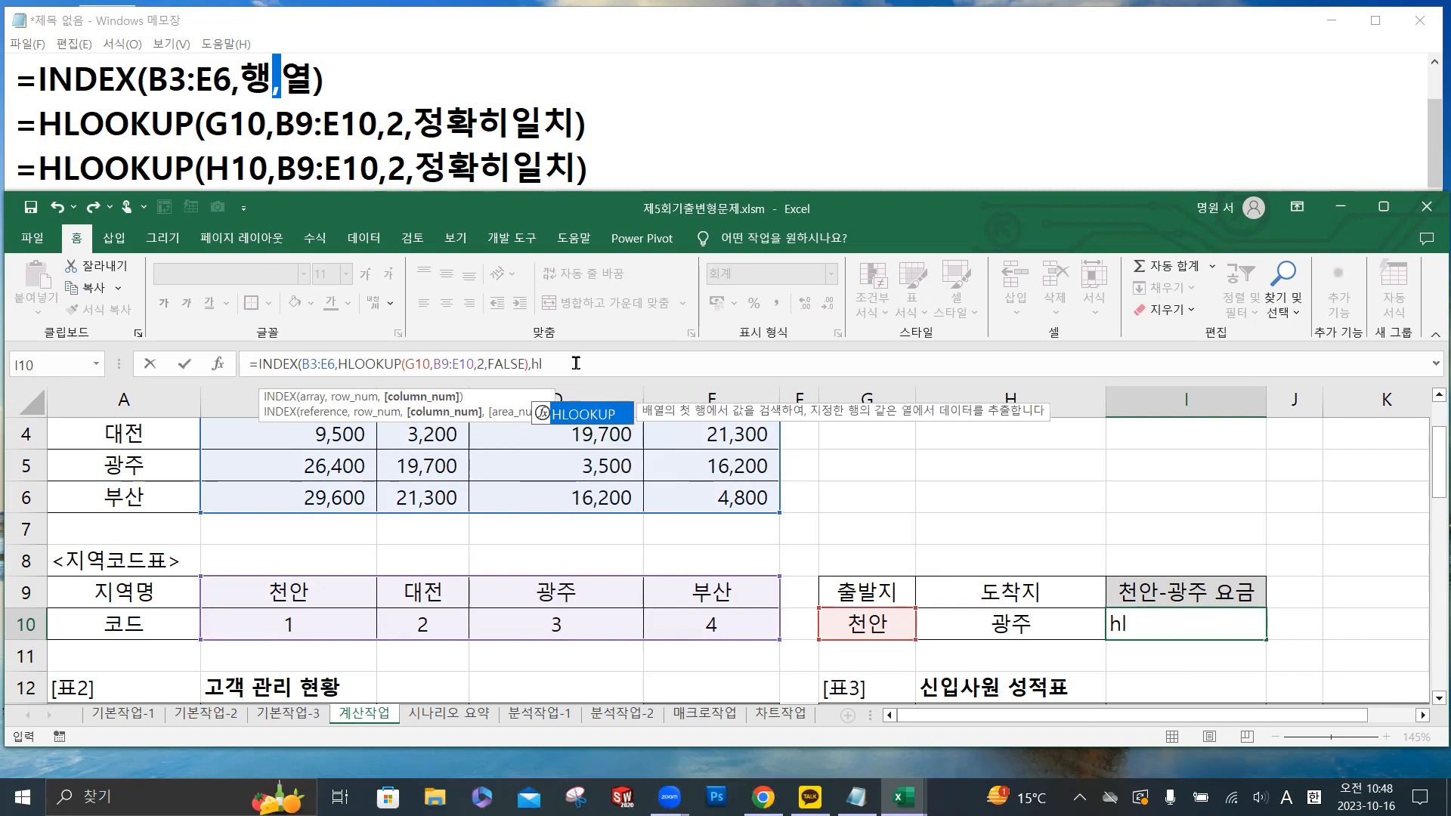
{"action": "double_click", "coordinate": [586, 416]}
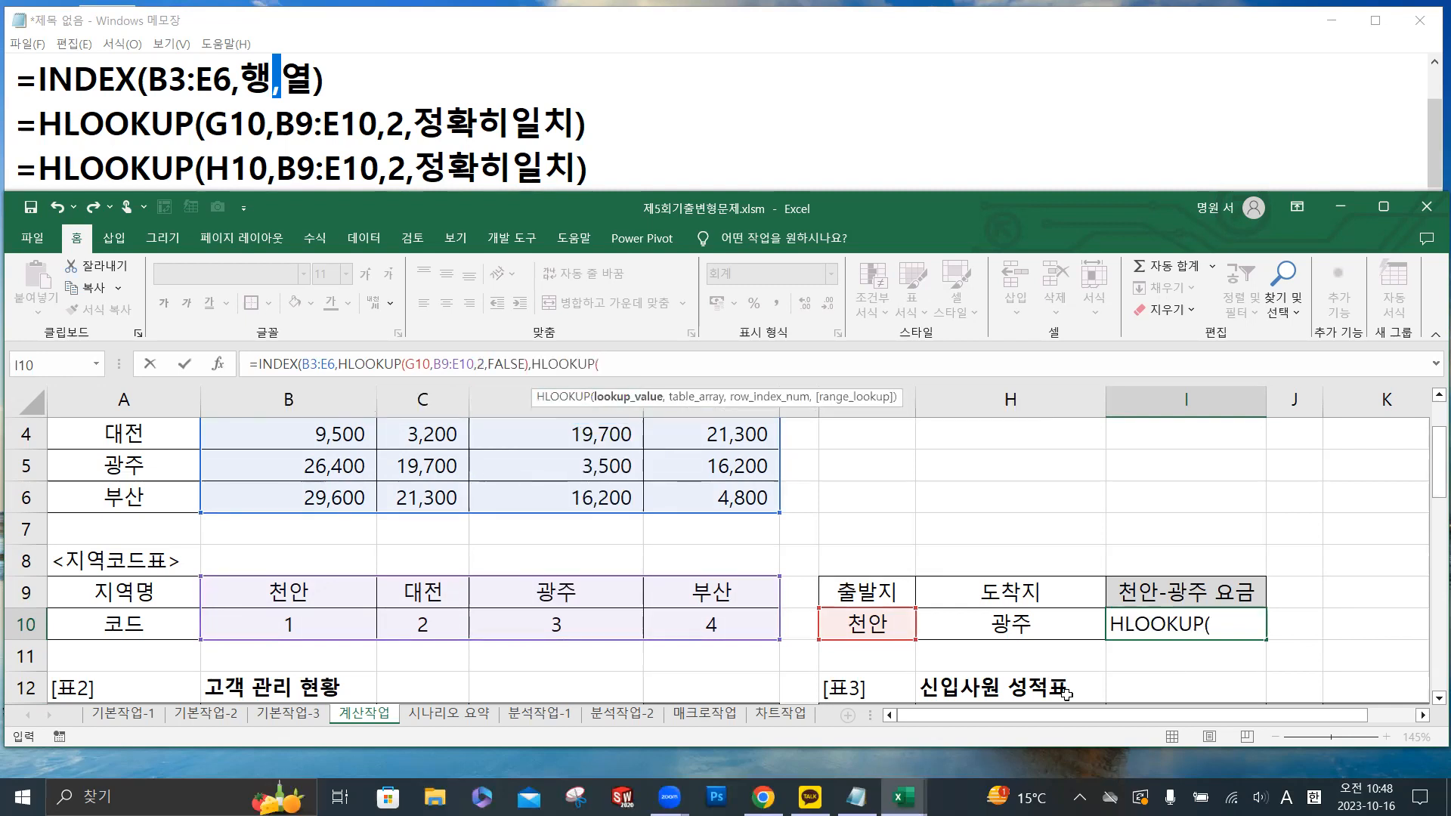
{"action": "left_click", "coordinate": [1008, 618]}
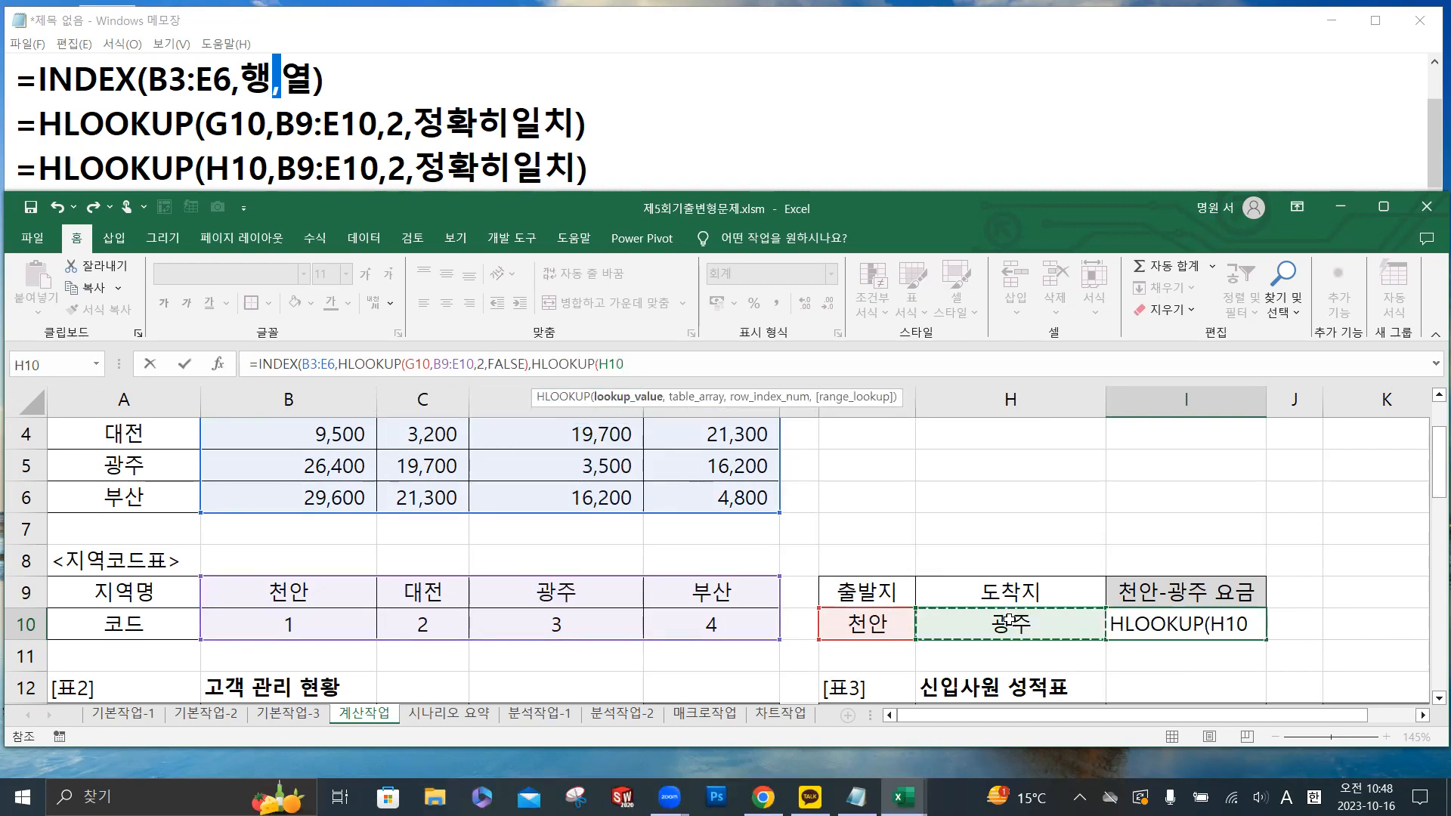
{"action": "type", "text": ","}
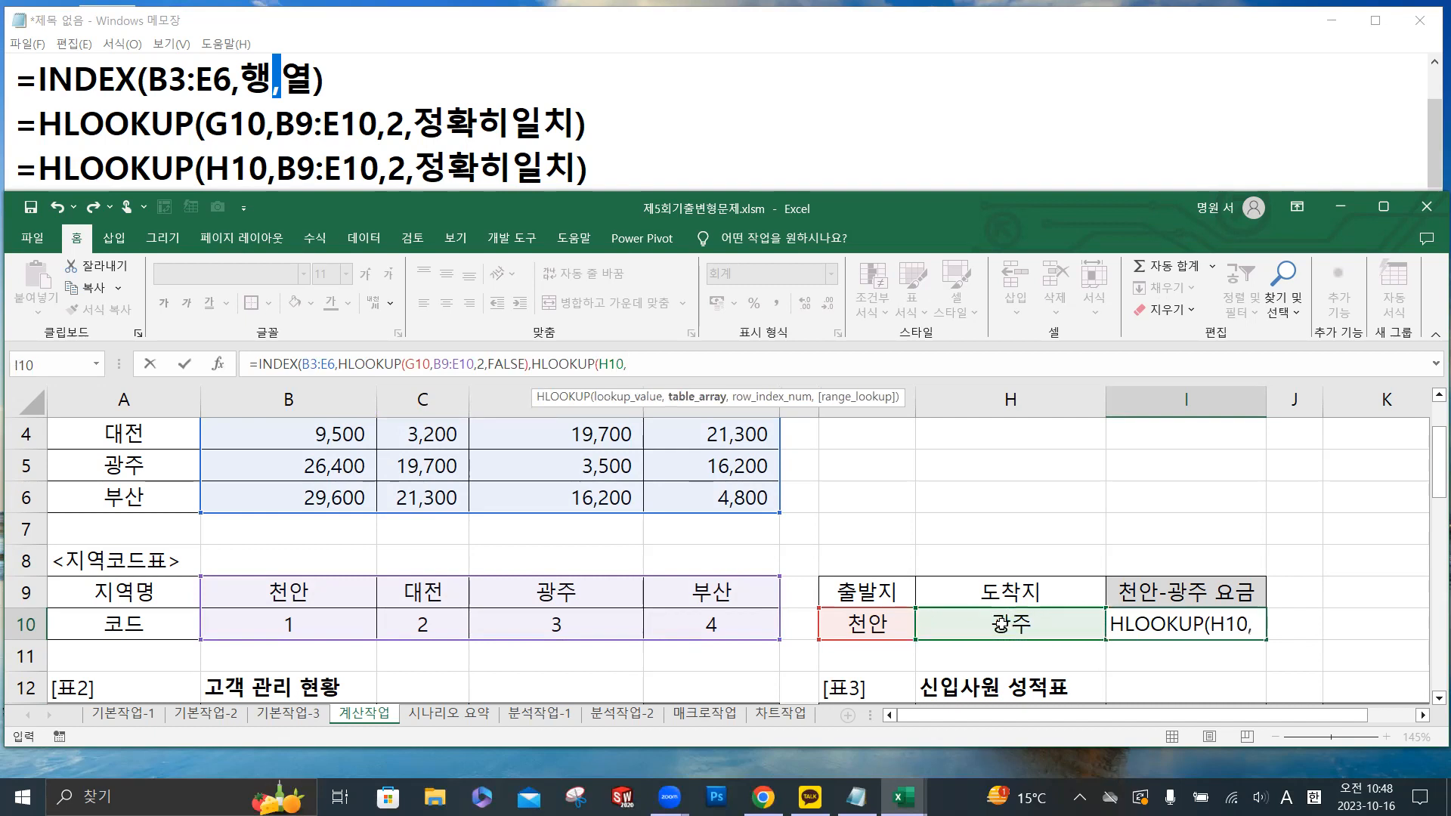
- Finish the column-argument HLOOKUP with range B9:E10, row index 2, FALSE and a closing parenthesis
{"action": "left_click_drag", "start_coordinate": [344, 596], "coordinate": [702, 637]}
{"action": "type", "text": ","}
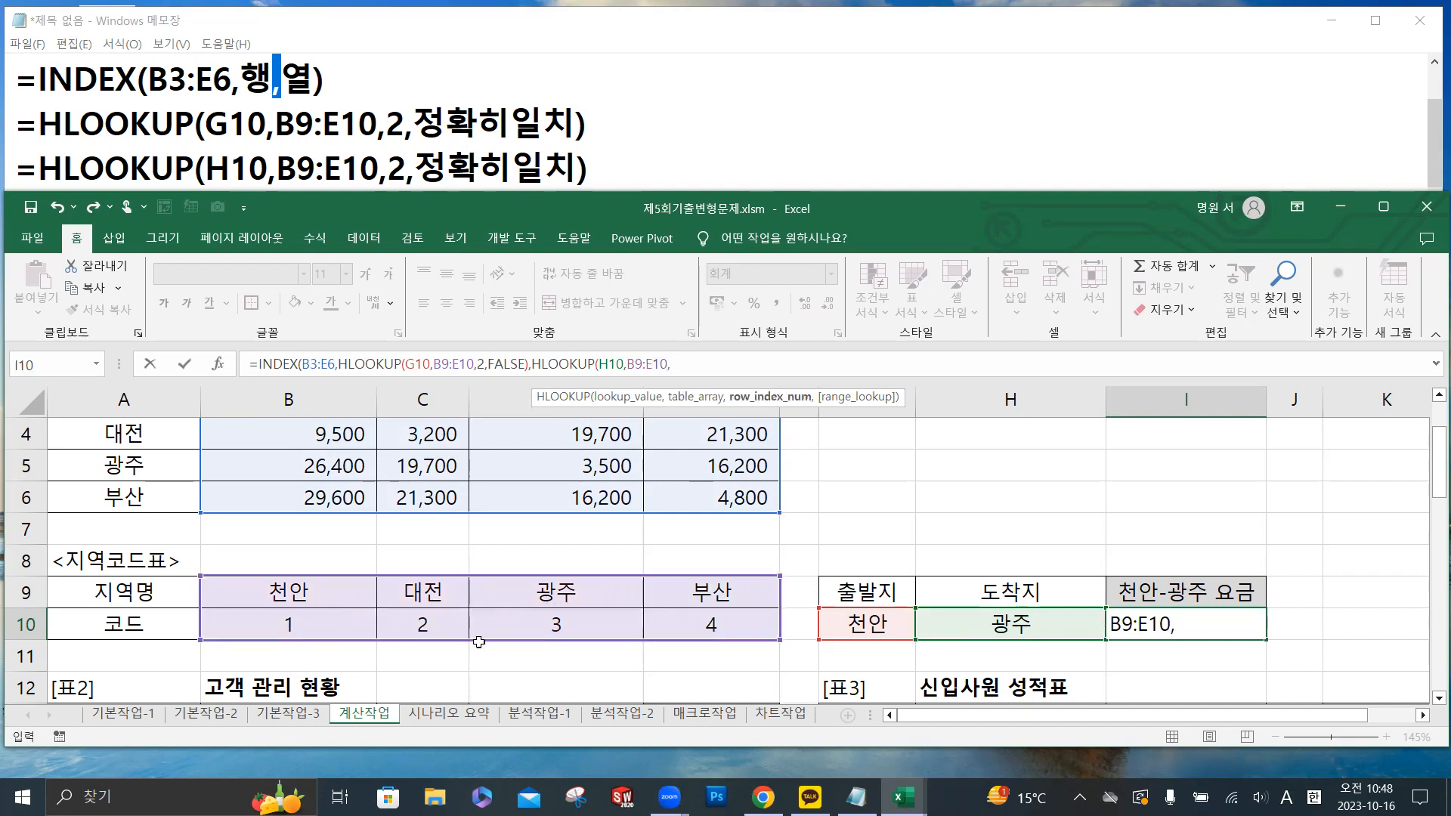
{"action": "type", "text": "2,"}
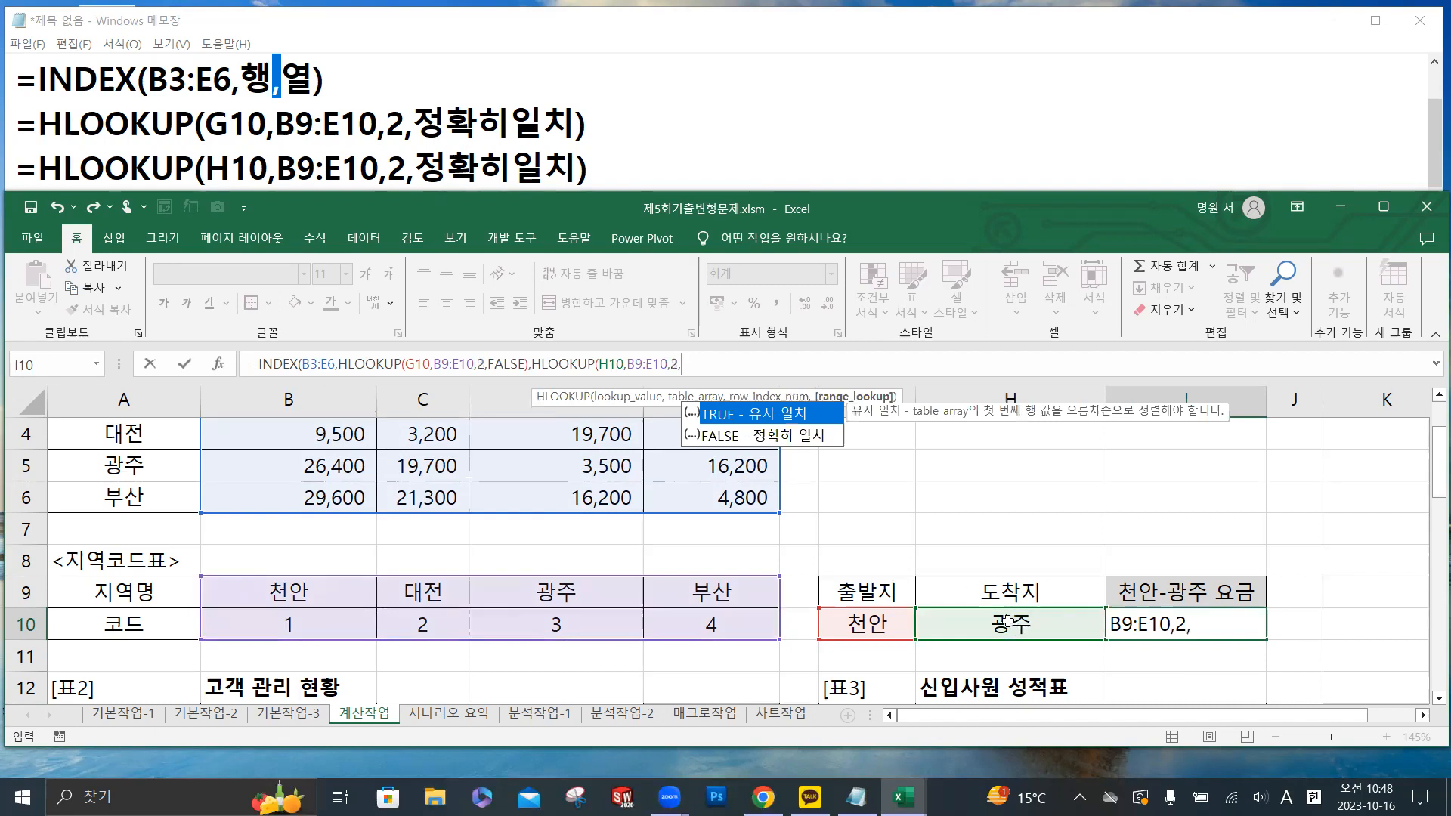
{"action": "double_click", "coordinate": [778, 437]}
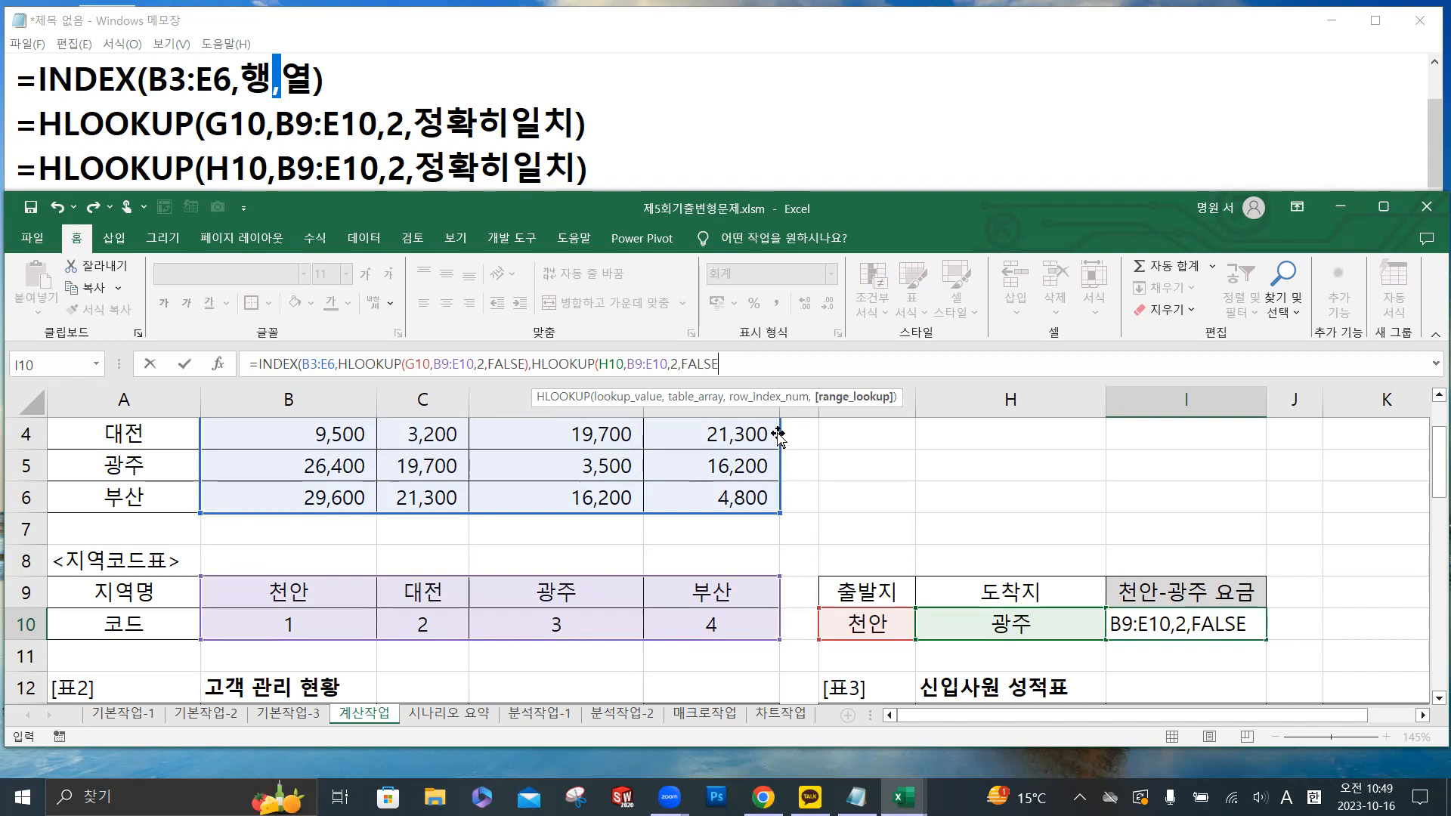
{"action": "type", "text": ")"}
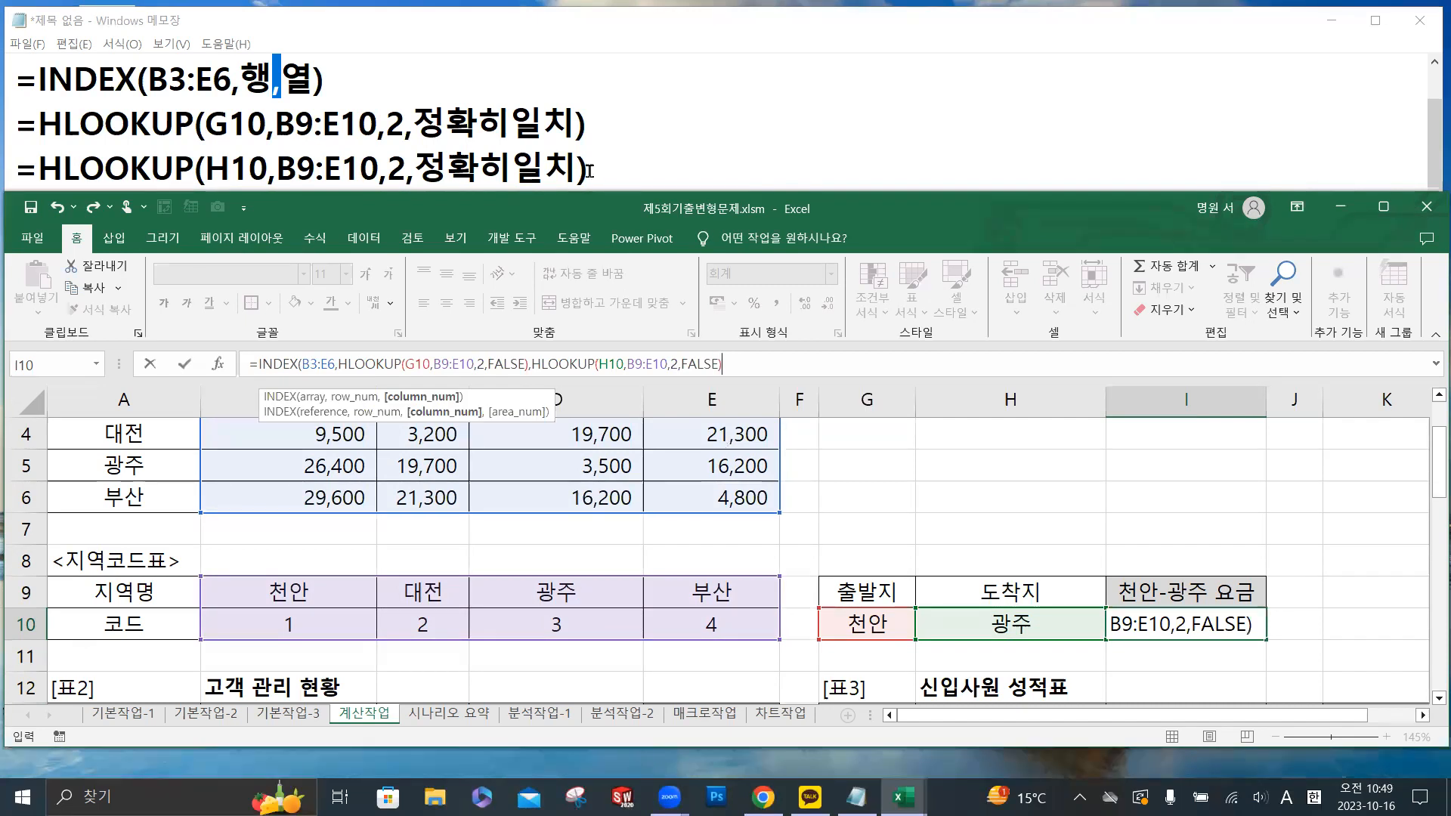
- Check the parenthesis pairs in the notes, then close the INDEX function in I10 with a final parenthesis and enter the formula
{"action": "left_click_drag", "start_coordinate": [578, 168], "coordinate": [601, 177]}
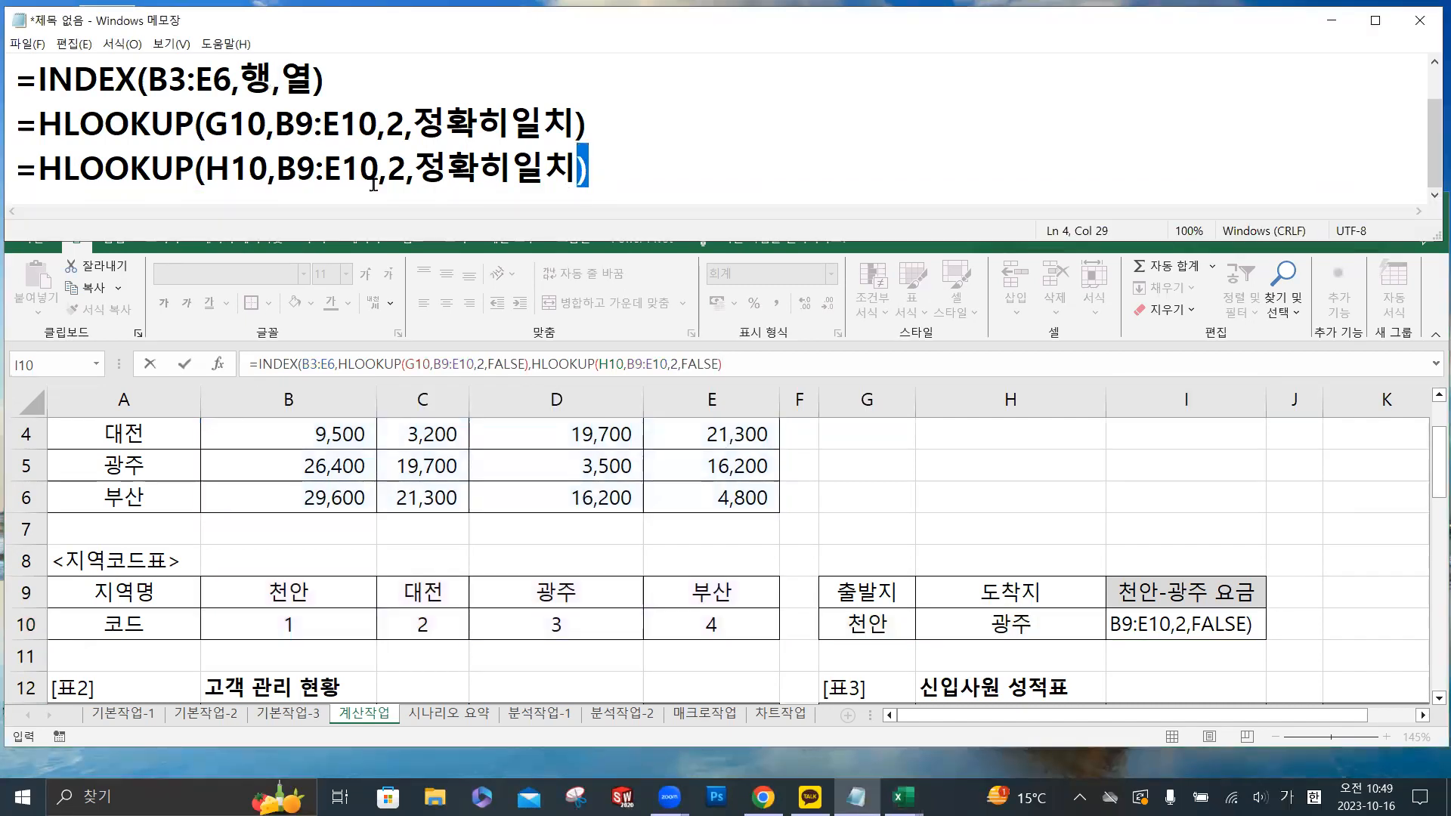
{"action": "left_click_drag", "start_coordinate": [192, 170], "coordinate": [202, 172]}
{"action": "left_click_drag", "start_coordinate": [575, 170], "coordinate": [589, 172]}
{"action": "left_click_drag", "start_coordinate": [315, 79], "coordinate": [325, 80]}
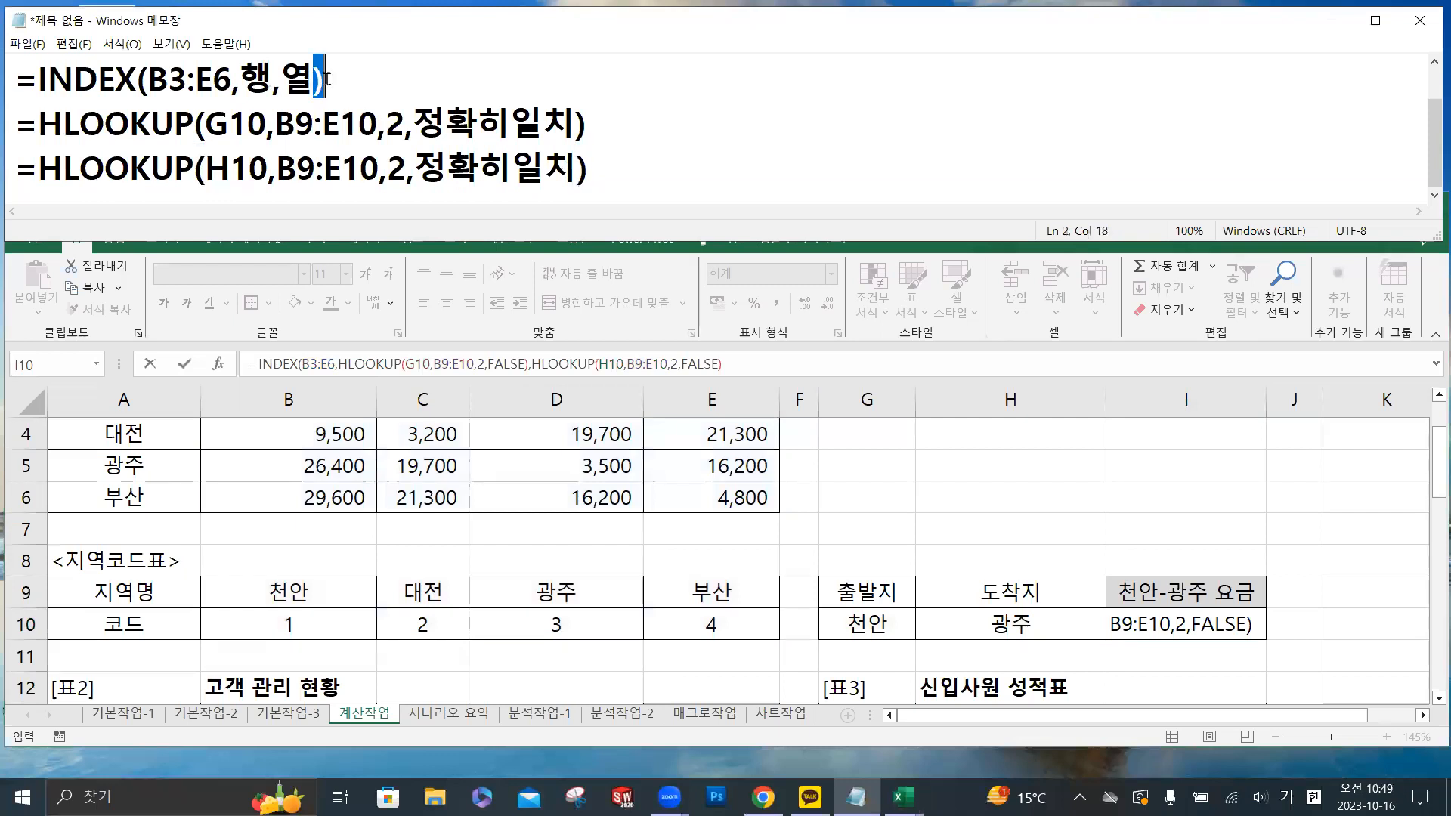
{"action": "left_click", "coordinate": [759, 363]}
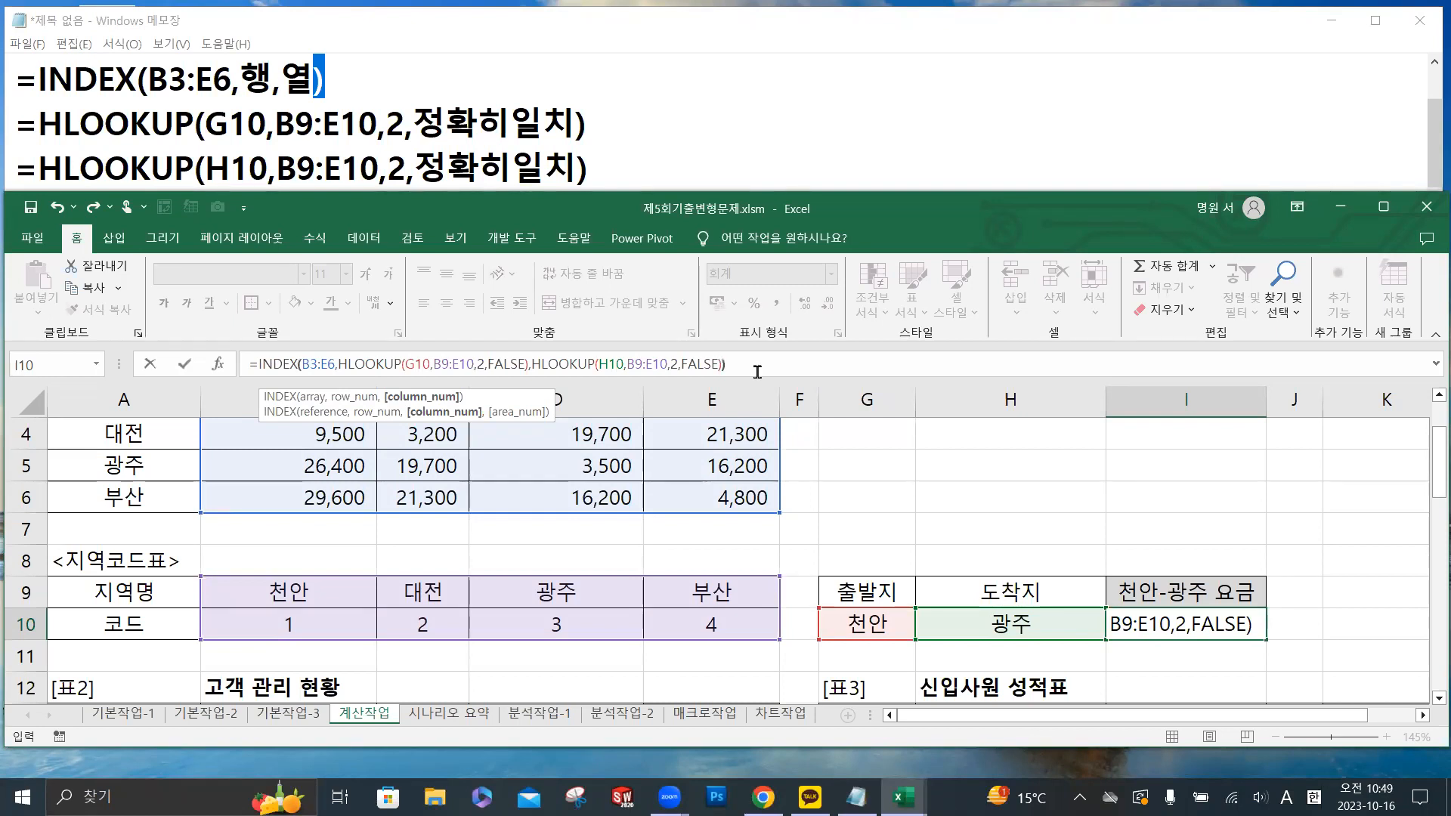
{"action": "type", "text": ")"}
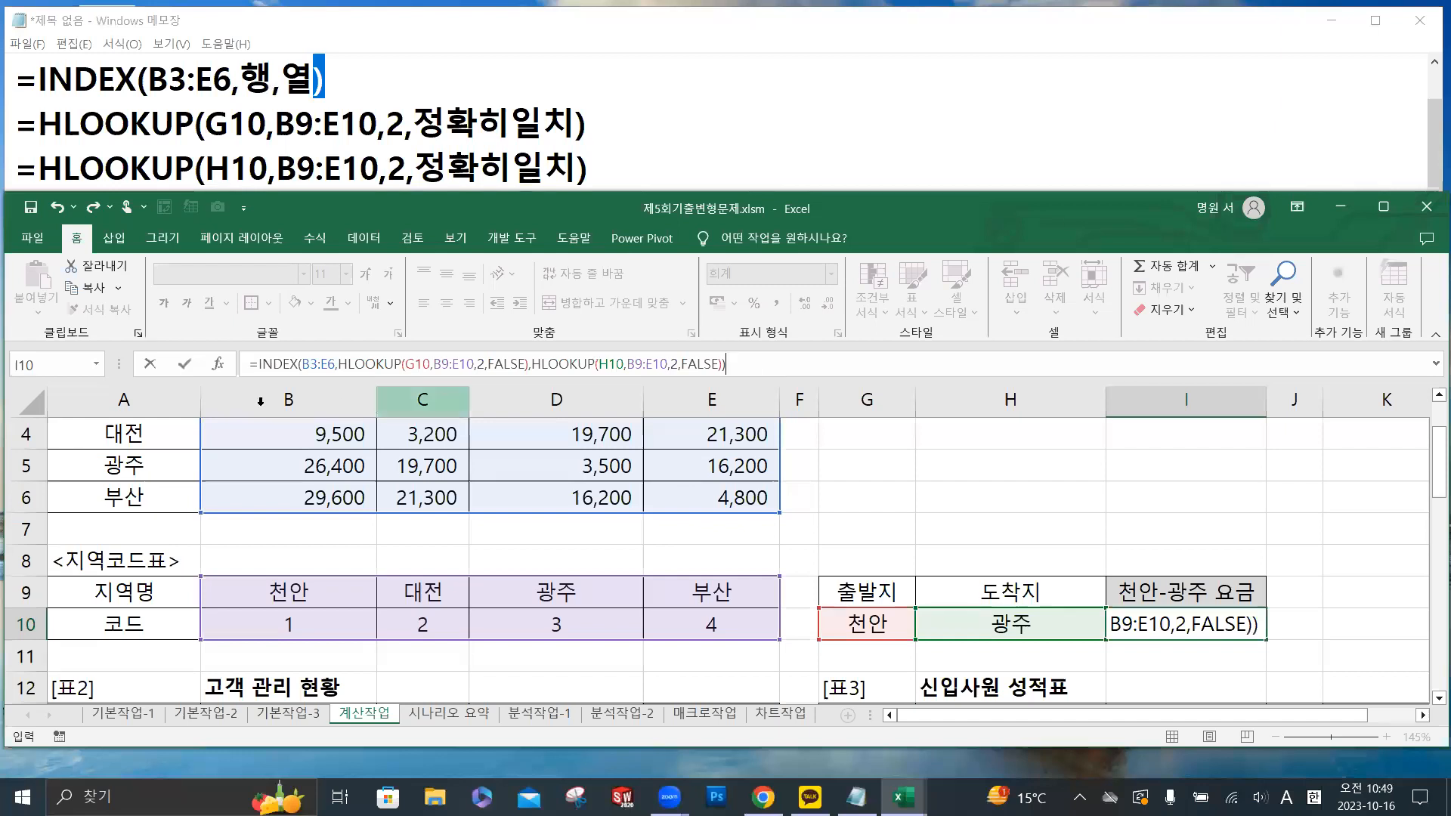
{"action": "left_click", "coordinate": [185, 366]}
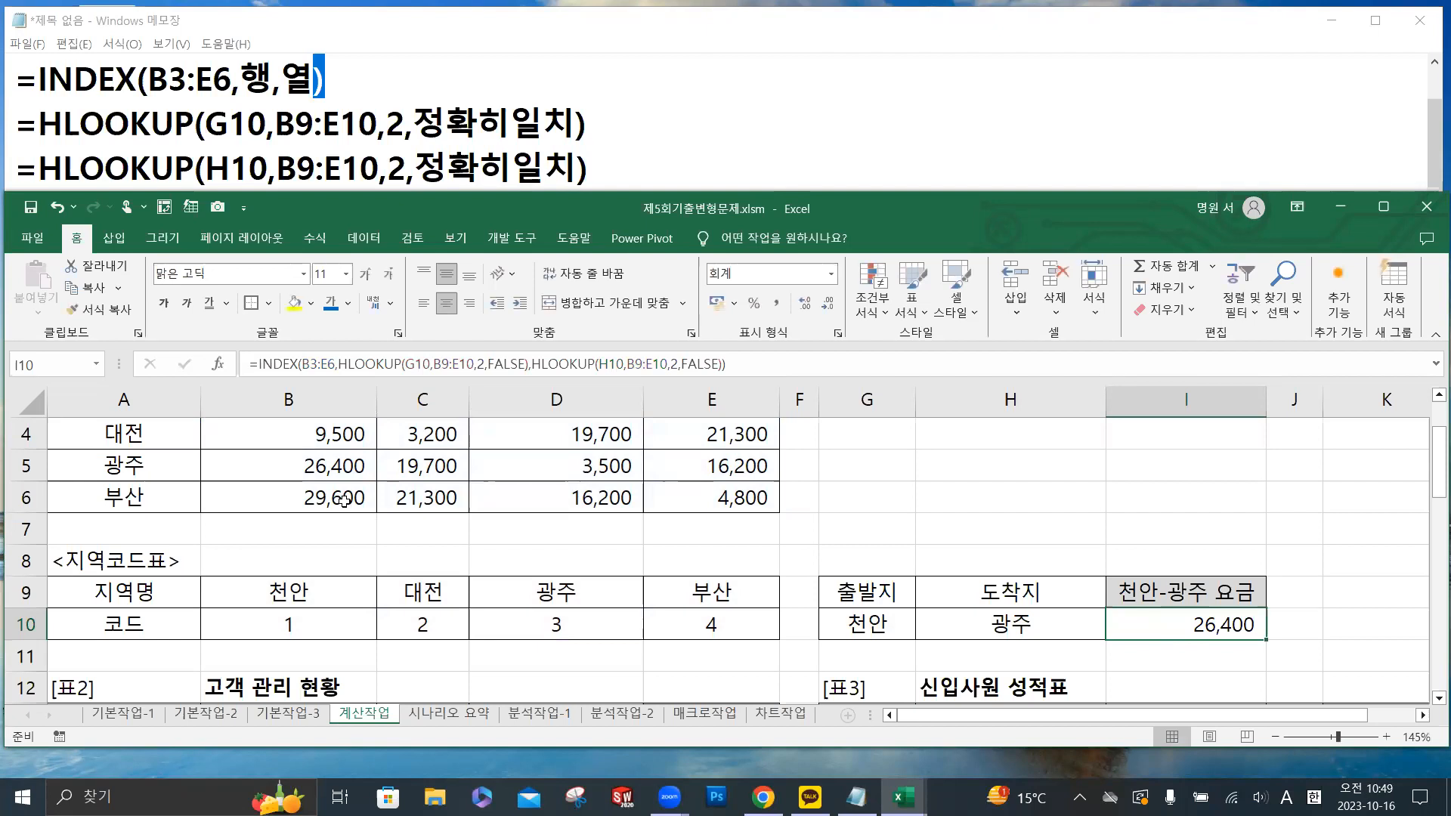
- Check the I10 fare against the 천안-광주 cells D3 and B5 in the 시외버스 요금표
{"action": "scroll", "coordinate": [347, 505], "scroll_direction": "up", "scroll_amount": 1}
{"action": "left_click", "coordinate": [537, 494]}
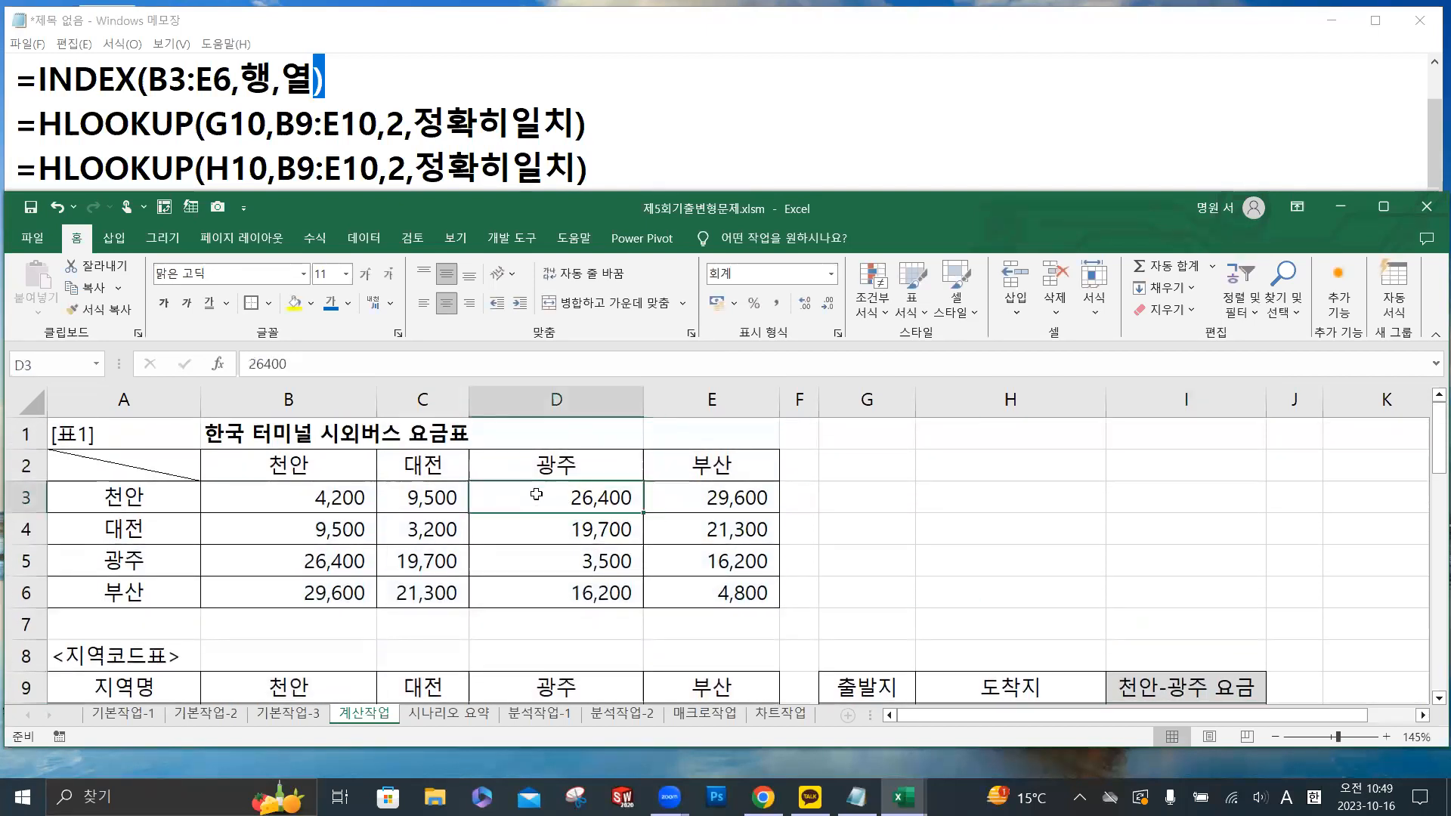
{"action": "left_click", "coordinate": [357, 565]}
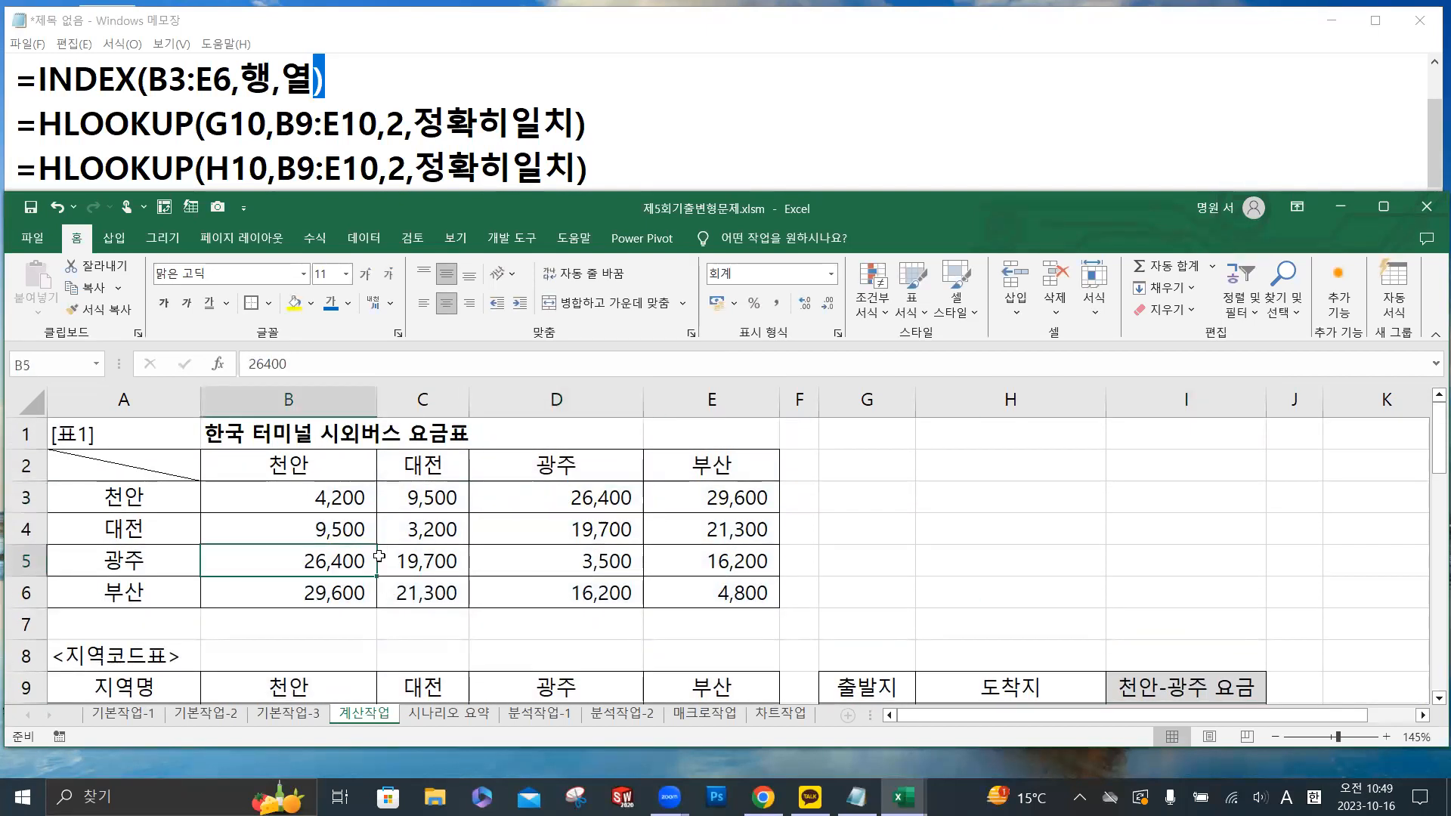
{"action": "left_click", "coordinate": [549, 502]}
- Go to the 고객 관리 현황 table ([표2]) and select E14, the first cell of its 나이 column
{"action": "scroll", "coordinate": [461, 552], "scroll_direction": "down", "scroll_amount": 4}
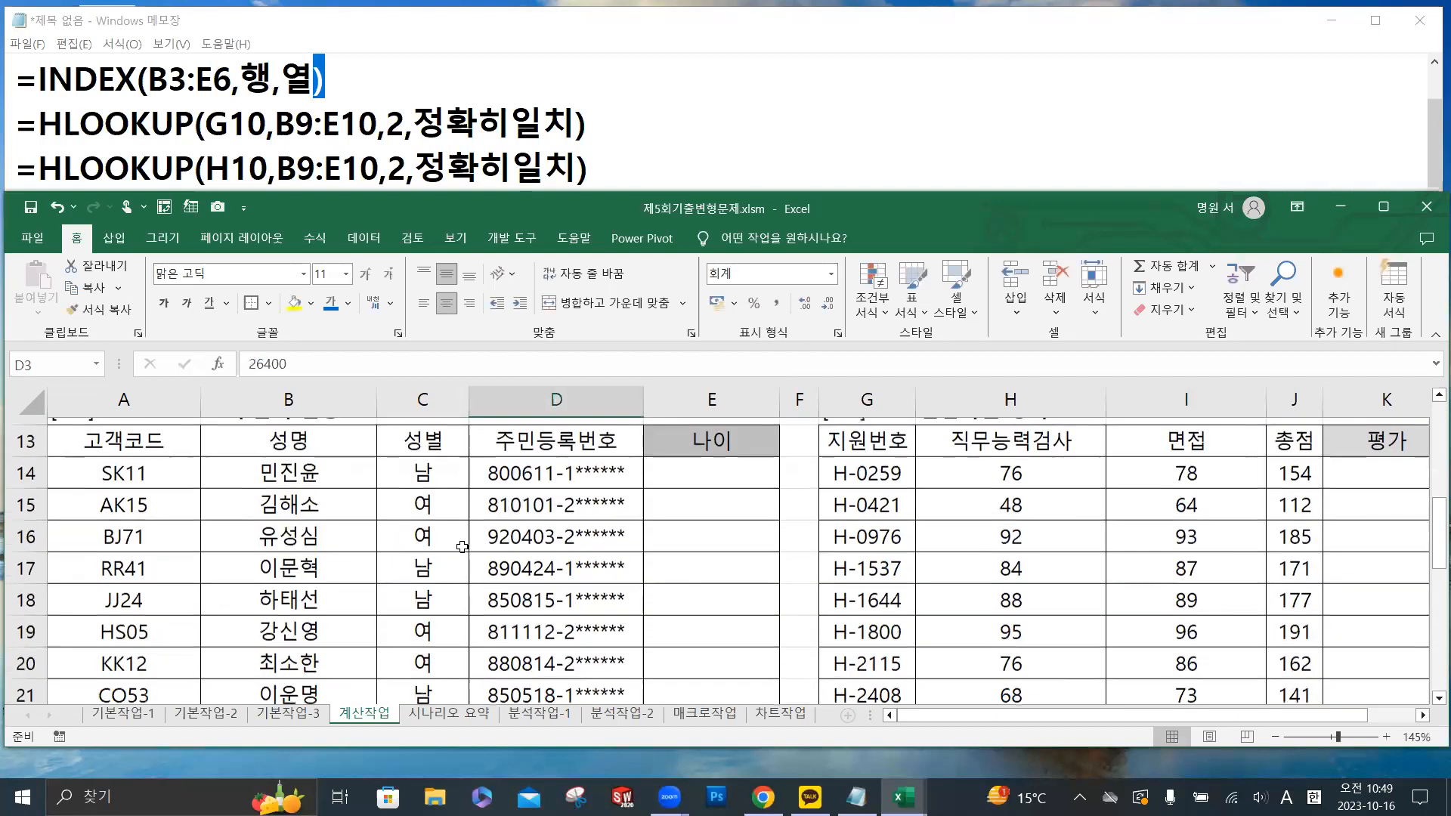
{"action": "scroll", "coordinate": [462, 546], "scroll_direction": "down", "scroll_amount": 1, "text": "ctrl"}
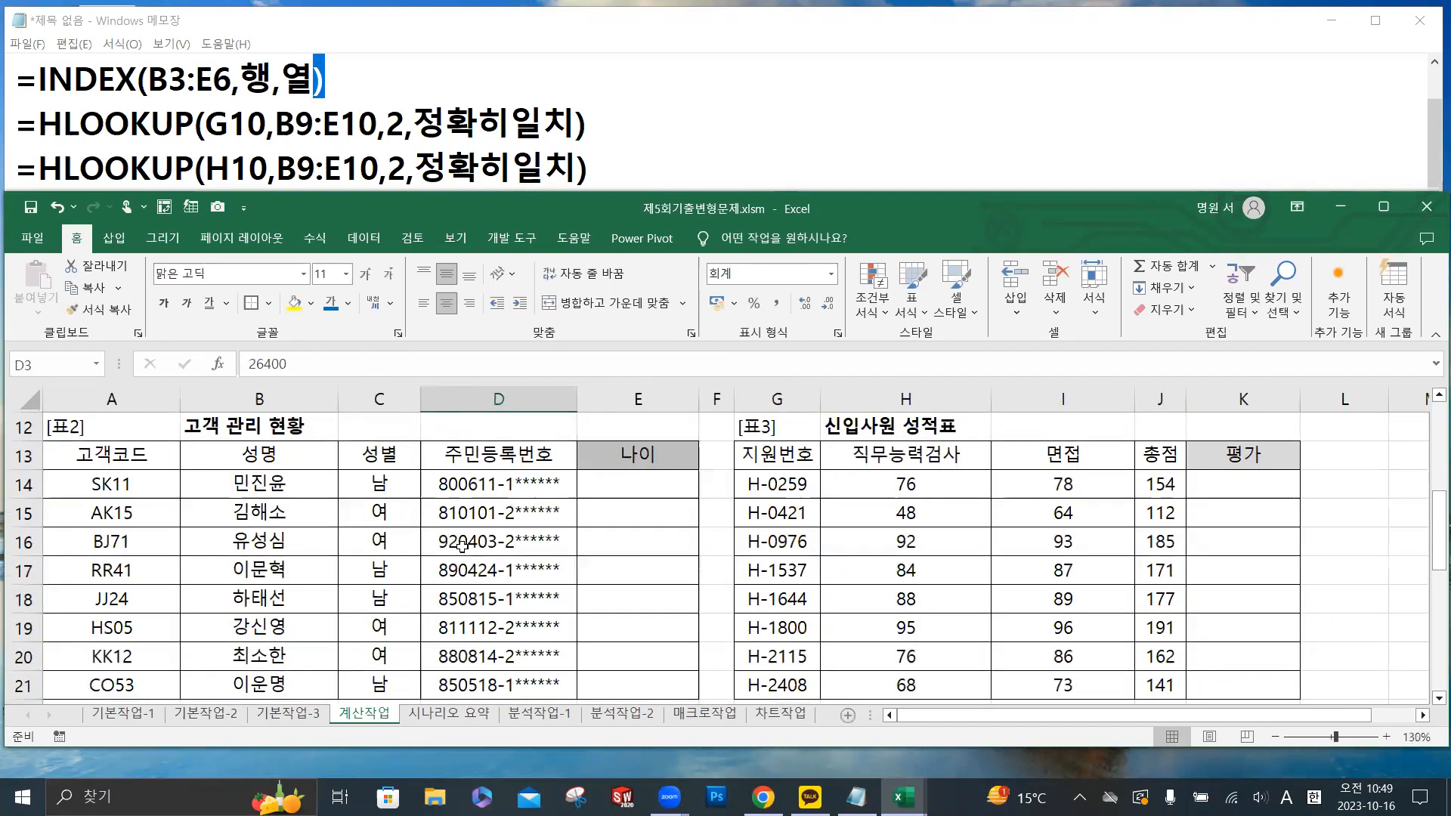
{"action": "scroll", "coordinate": [461, 546], "scroll_direction": "up", "scroll_amount": 1}
{"action": "scroll", "coordinate": [461, 546], "scroll_direction": "down", "scroll_amount": 3}
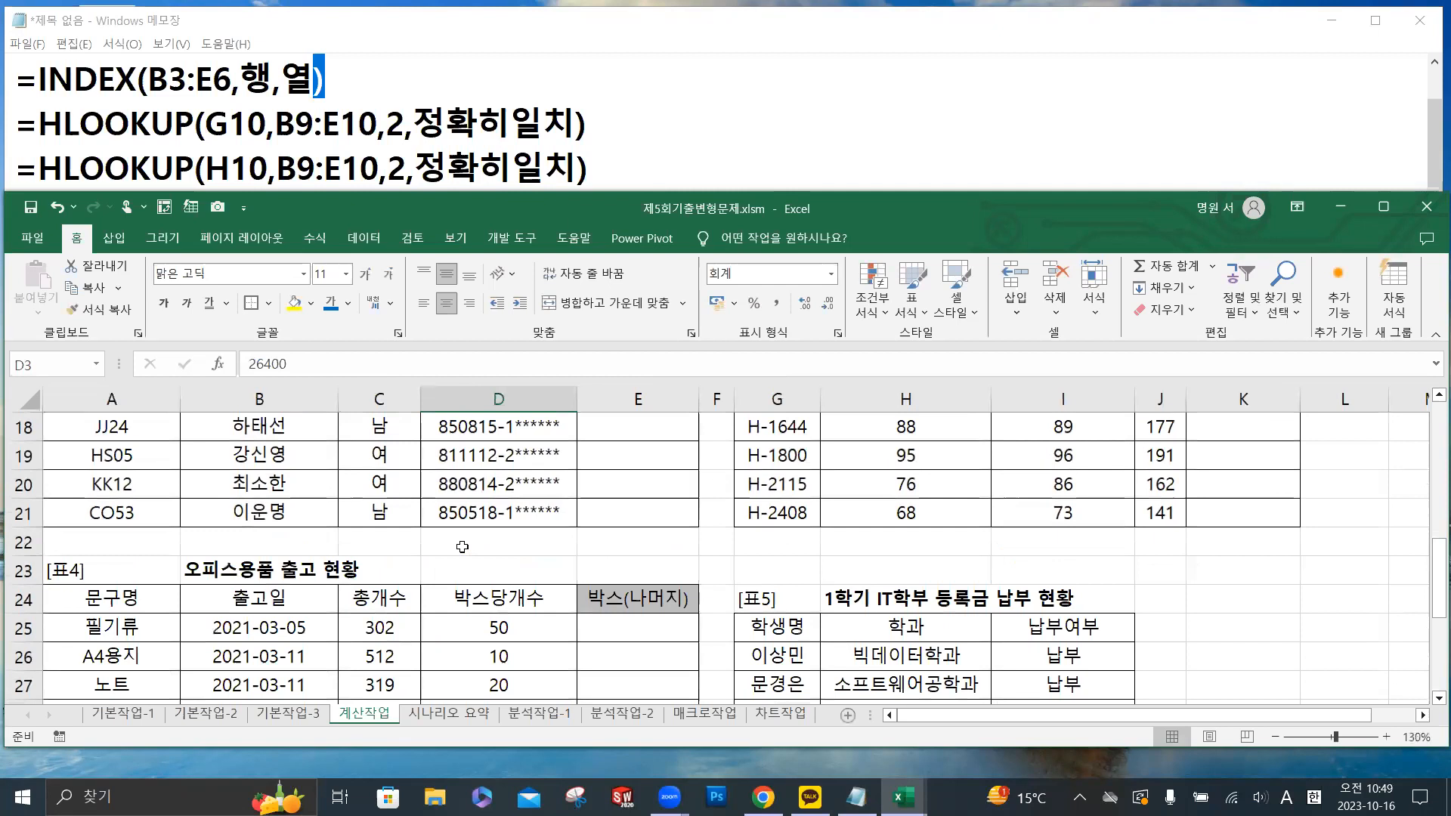
{"action": "scroll", "coordinate": [462, 546], "scroll_direction": "up", "scroll_amount": 2}
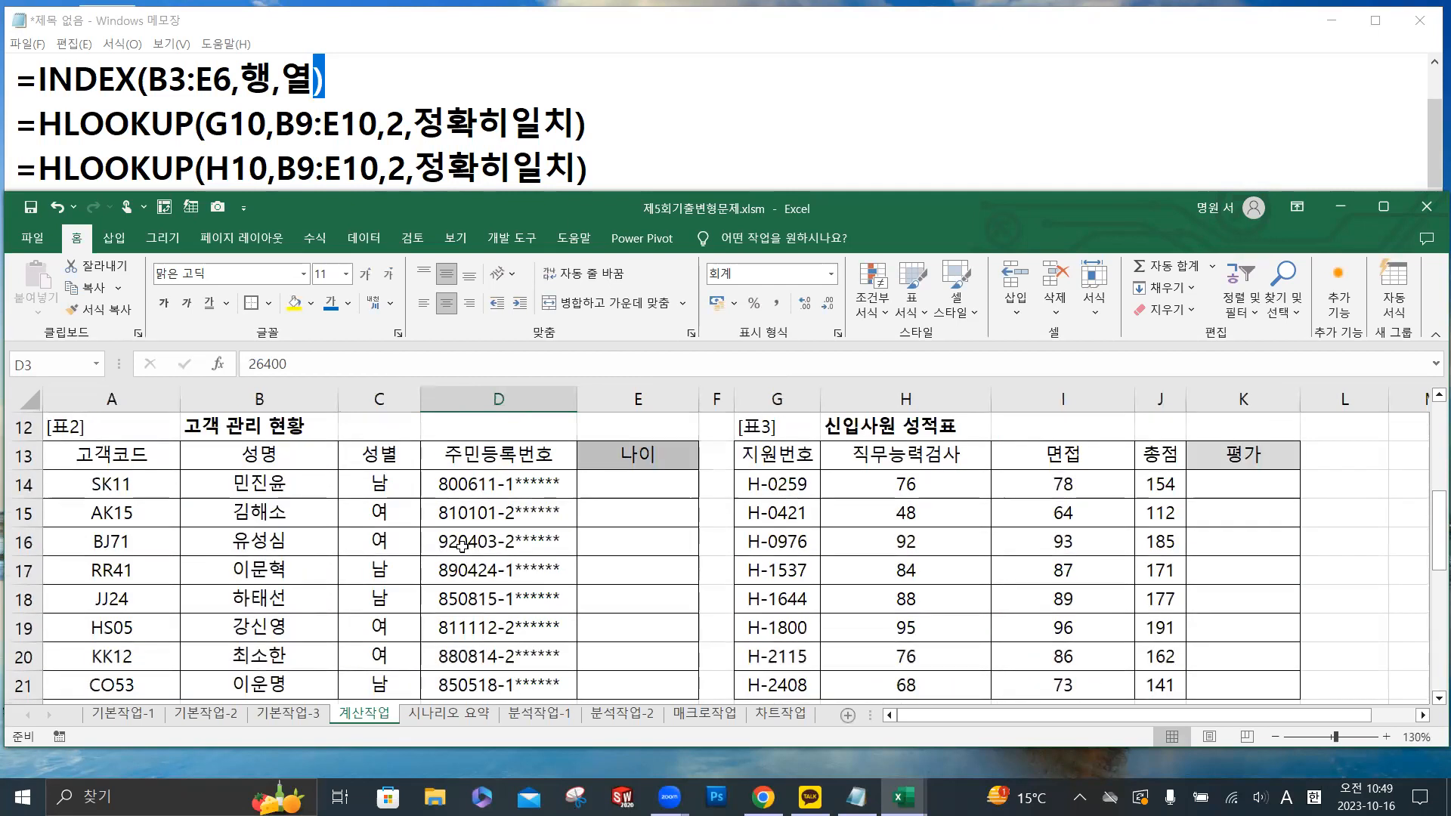
{"action": "left_click", "coordinate": [678, 482]}
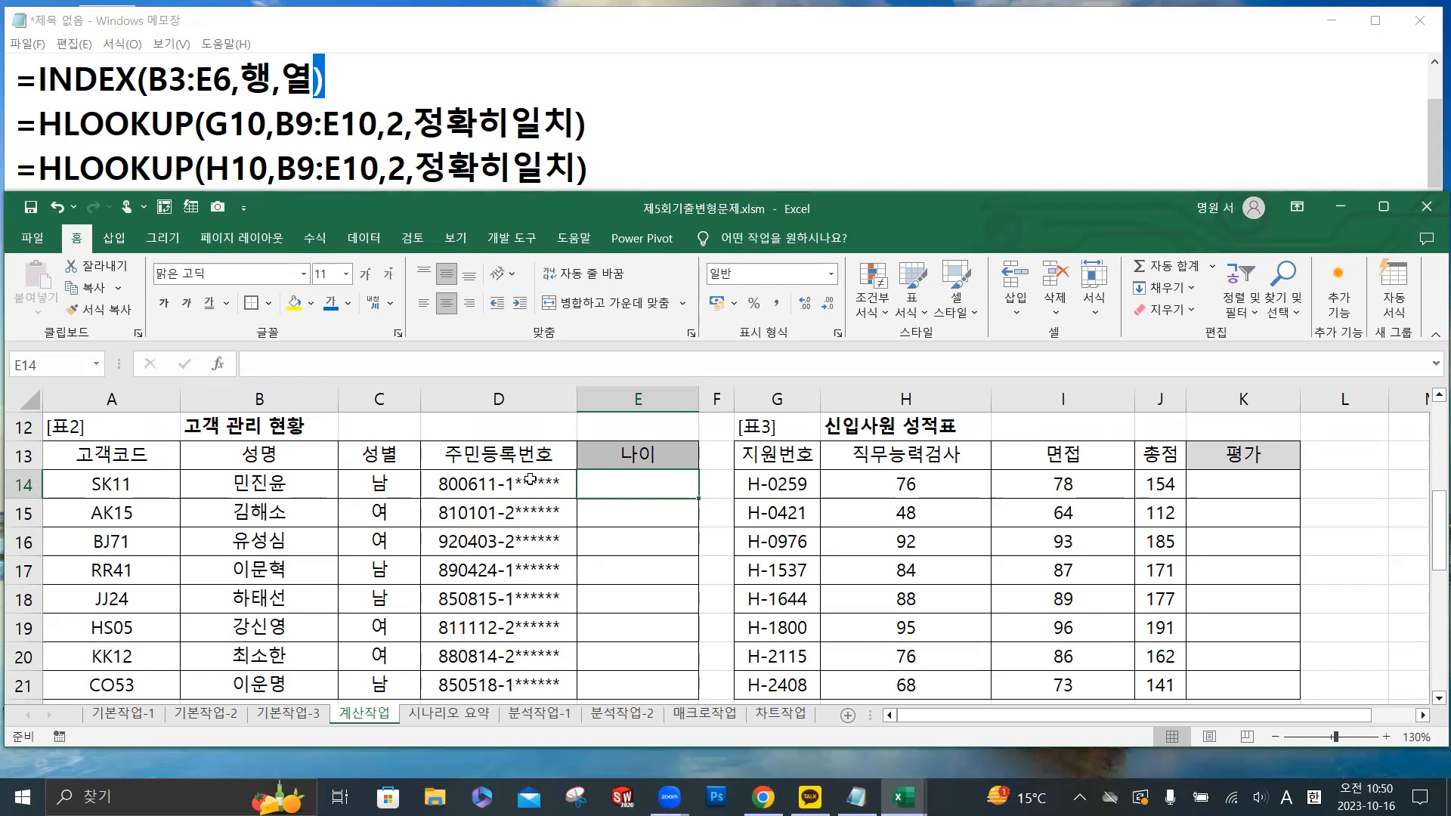
{"action": "scroll", "coordinate": [517, 479], "scroll_direction": "down", "scroll_amount": 1}
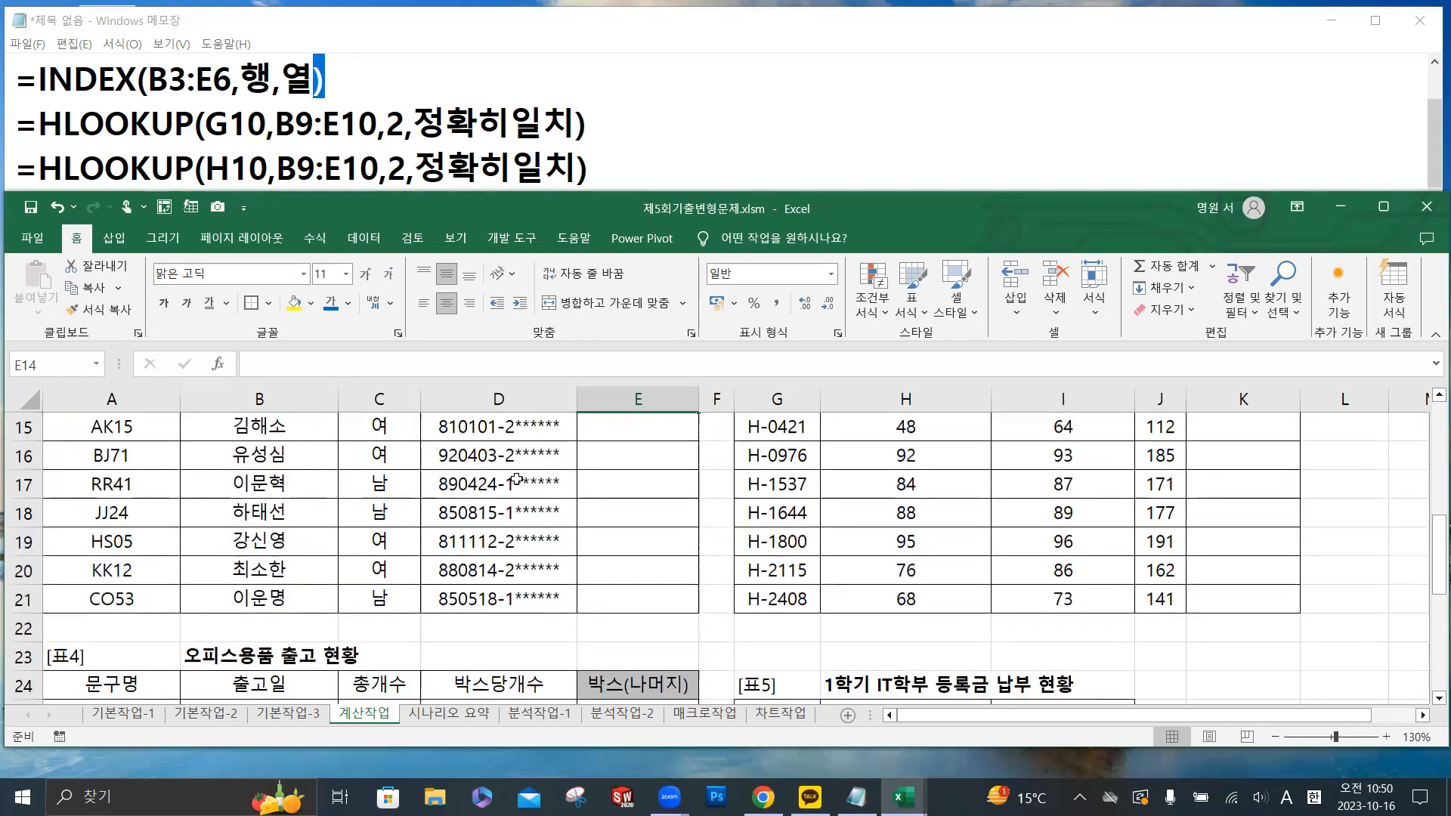
{"action": "scroll", "coordinate": [520, 522], "scroll_direction": "up", "scroll_amount": 2}
{"action": "scroll", "coordinate": [522, 524], "scroll_direction": "down", "scroll_amount": 1}
{"action": "scroll", "coordinate": [521, 525], "scroll_direction": "down", "scroll_amount": 4}
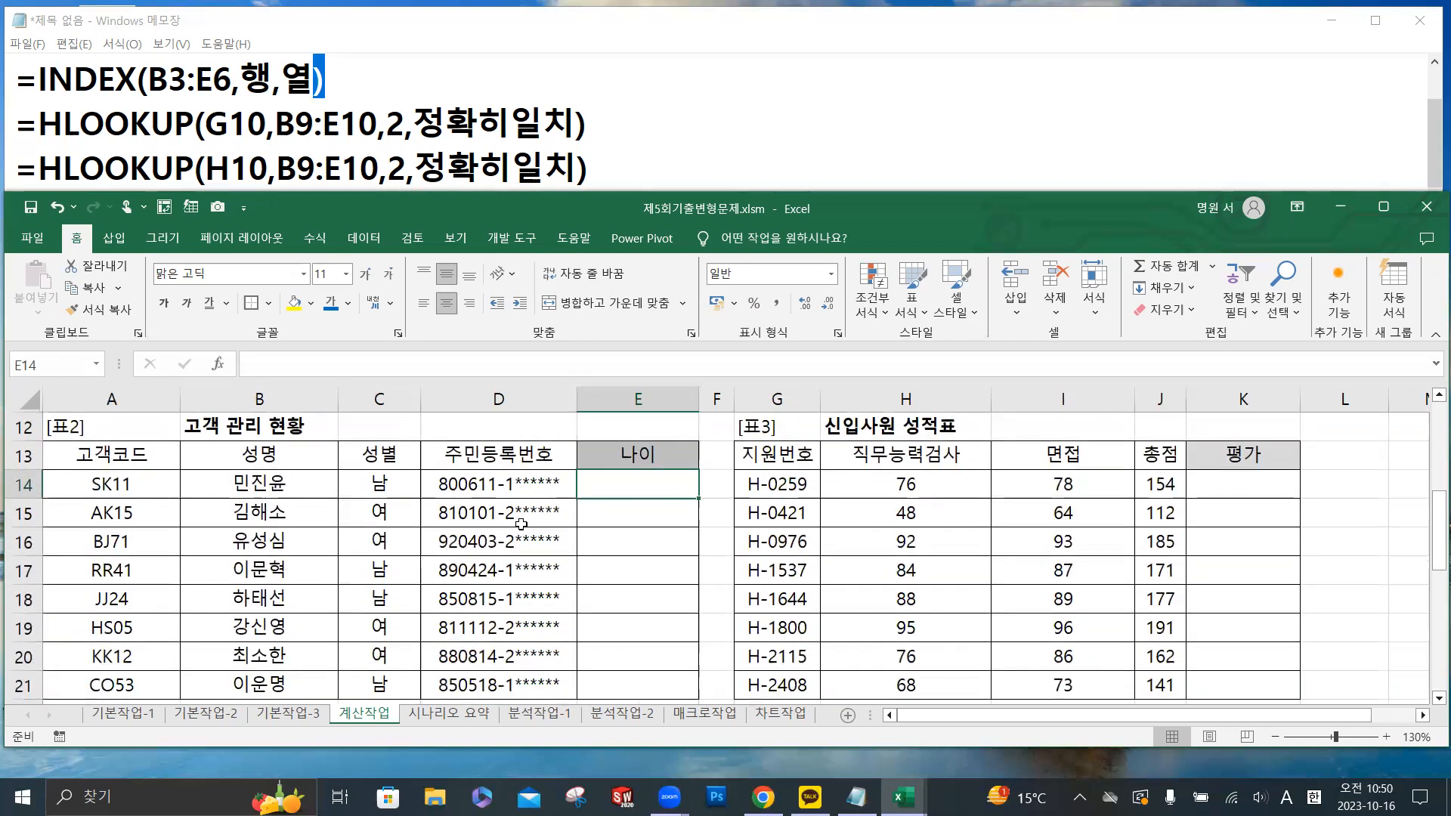
{"action": "scroll", "coordinate": [521, 524], "scroll_direction": "up", "scroll_amount": 3}
- Switch to the Notepad notes and add a new line =Today() below the second HLOOKUP line
{"action": "left_click", "coordinate": [626, 163]}
{"action": "key", "text": "Return"}
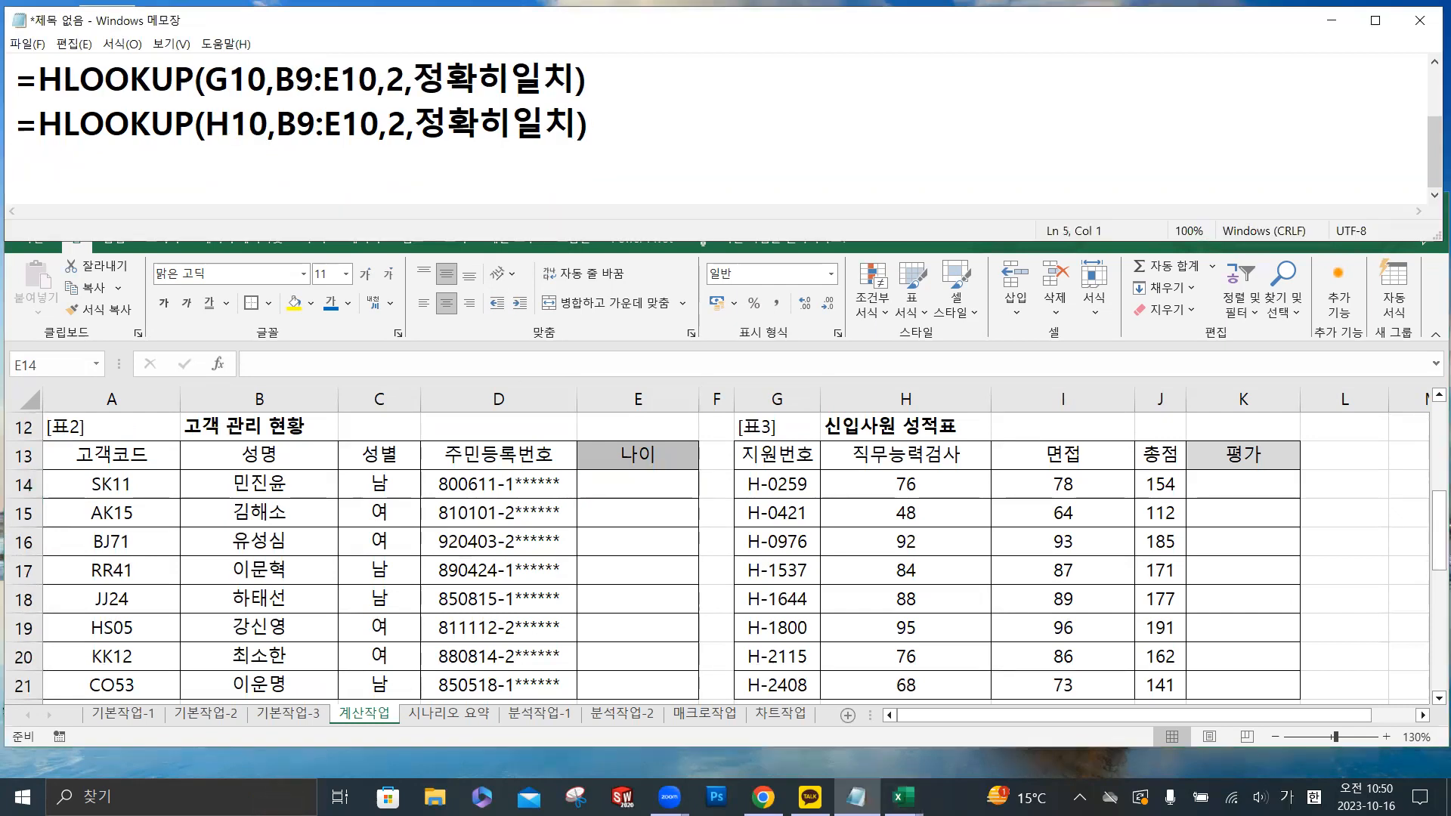
{"action": "type", "text": "=ㅅ"}
{"action": "key", "text": "BackSpace"}
{"action": "key", "text": "Hangul"}
{"action": "type", "text": "Today"}
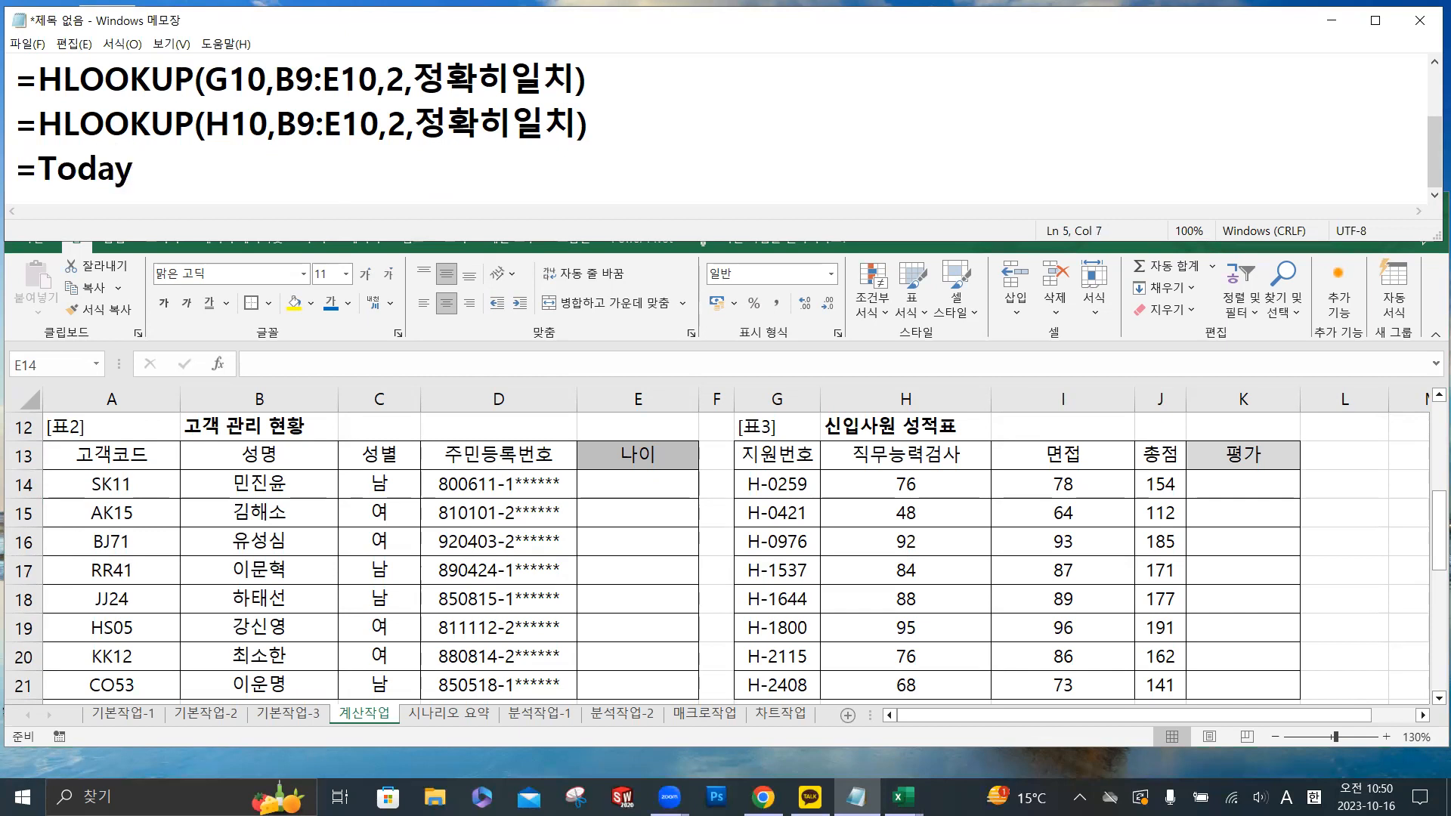
{"action": "type", "text": "()"}
- Wrap the Today() call in the notes in a Year function so the line reads =Year(Today())
{"action": "left_click", "coordinate": [38, 168]}
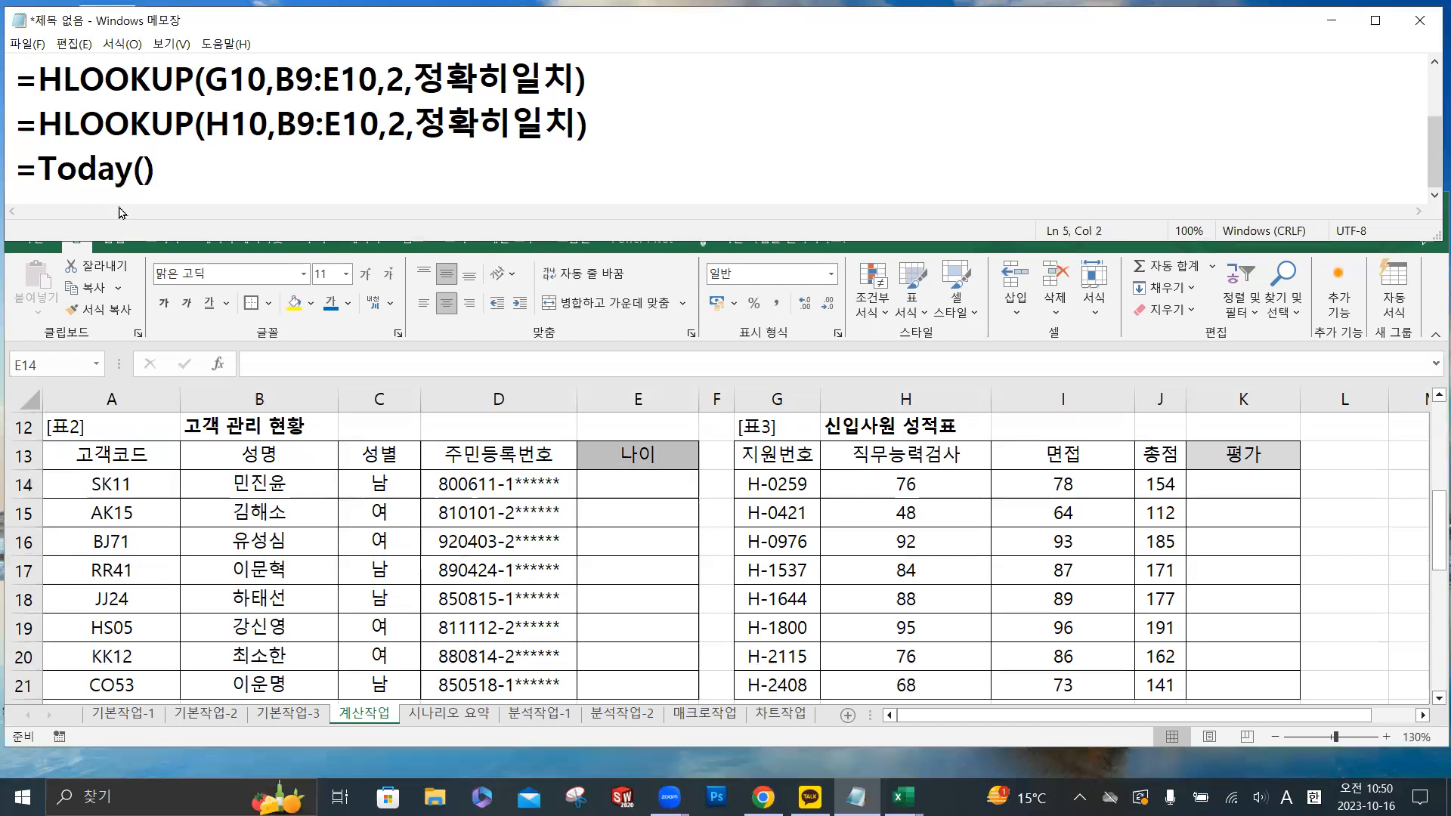
{"action": "type", "text": "Ye"}
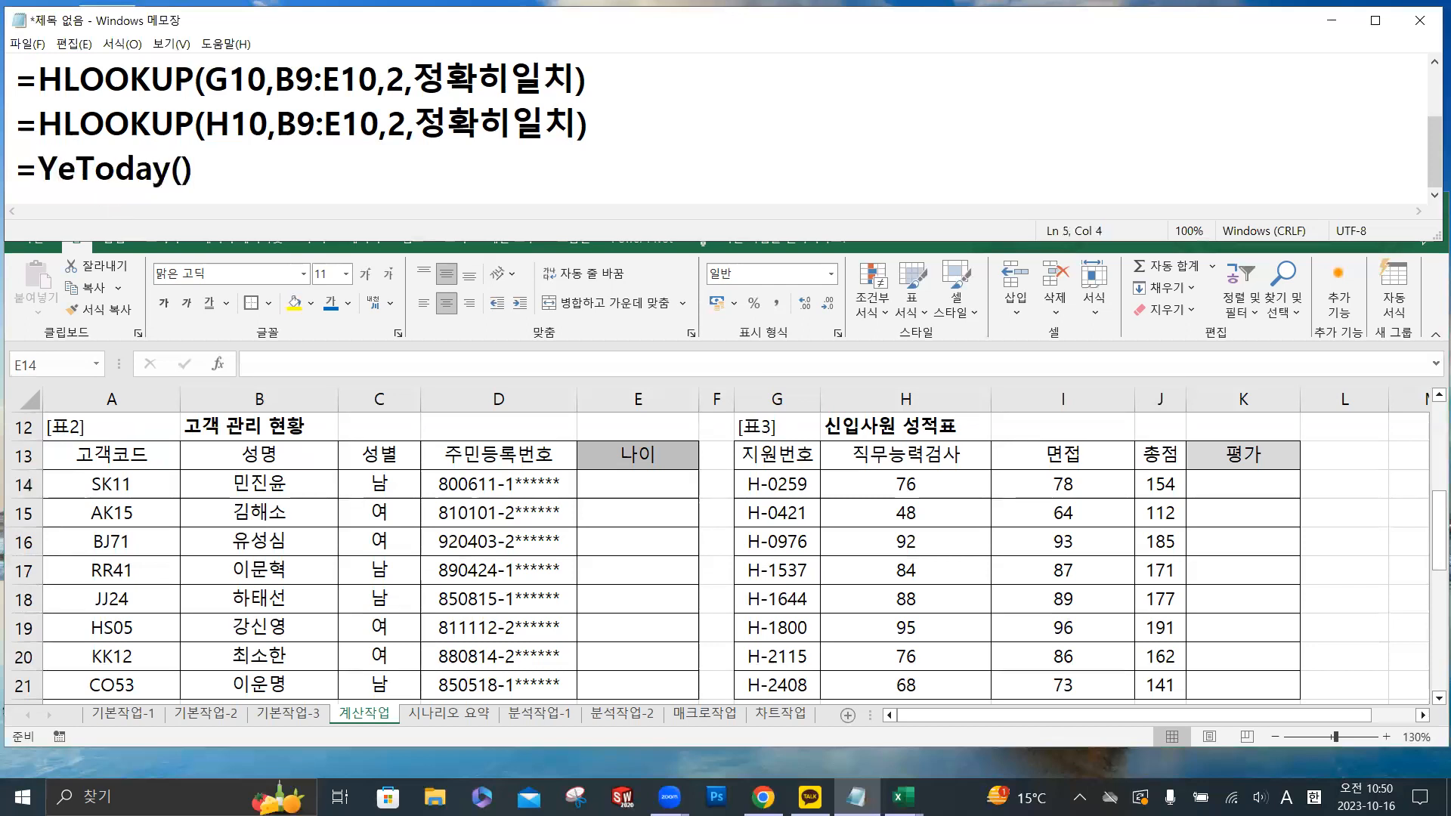
{"action": "type", "text": "ar("}
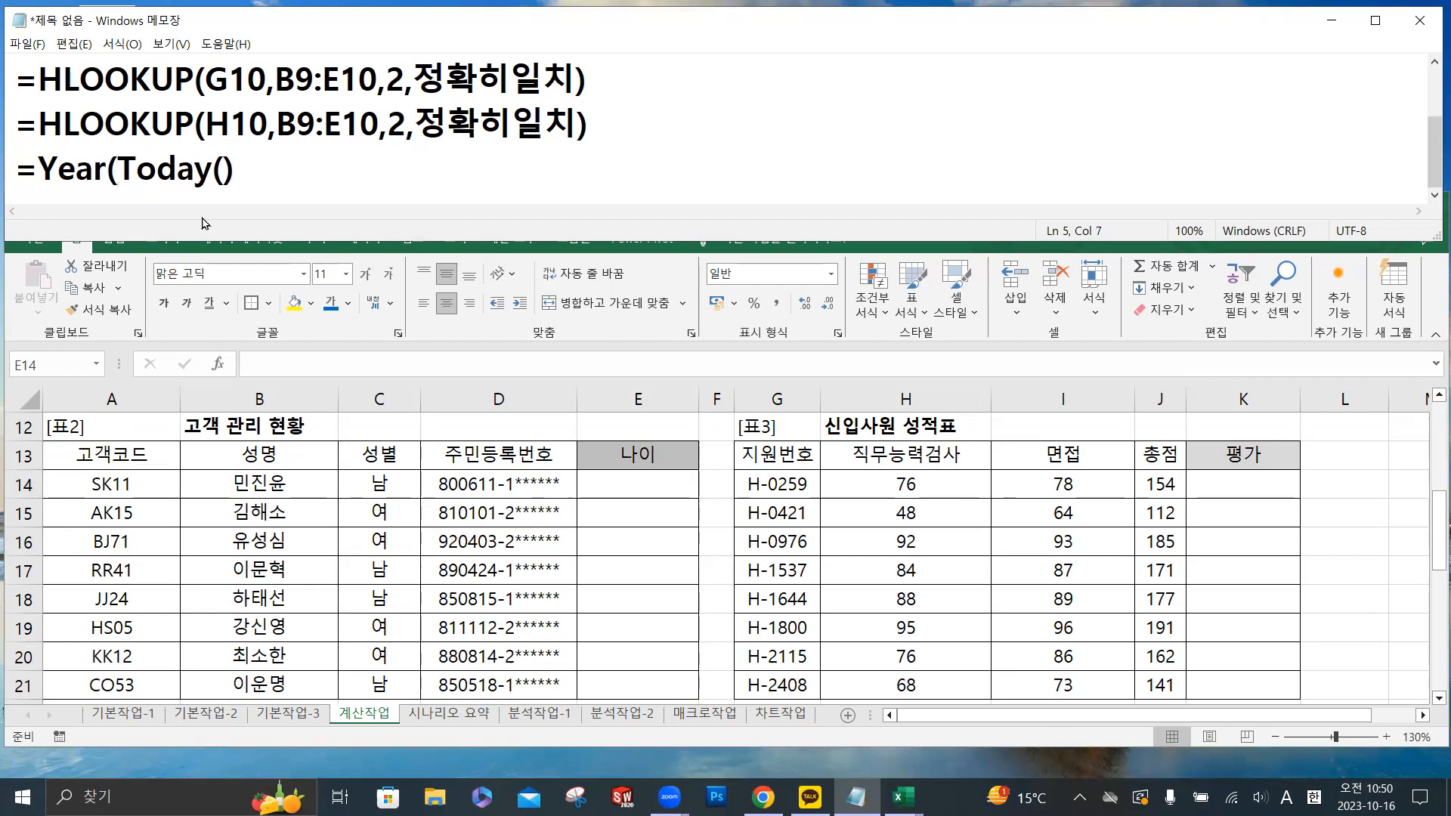
{"action": "left_click", "coordinate": [240, 173]}
{"action": "type", "text": ")-(190"}
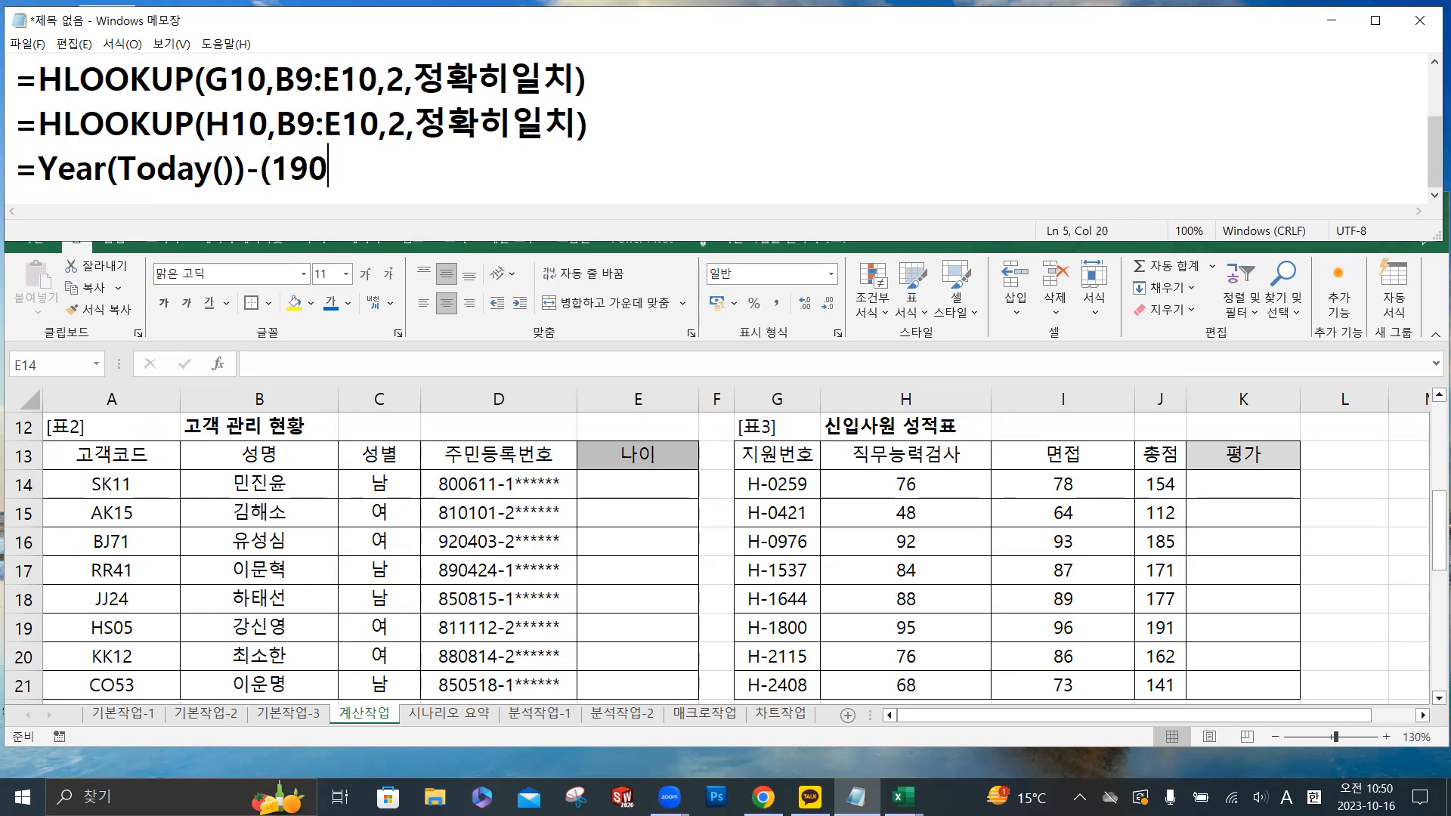
{"action": "type", "text": "0+Left("}
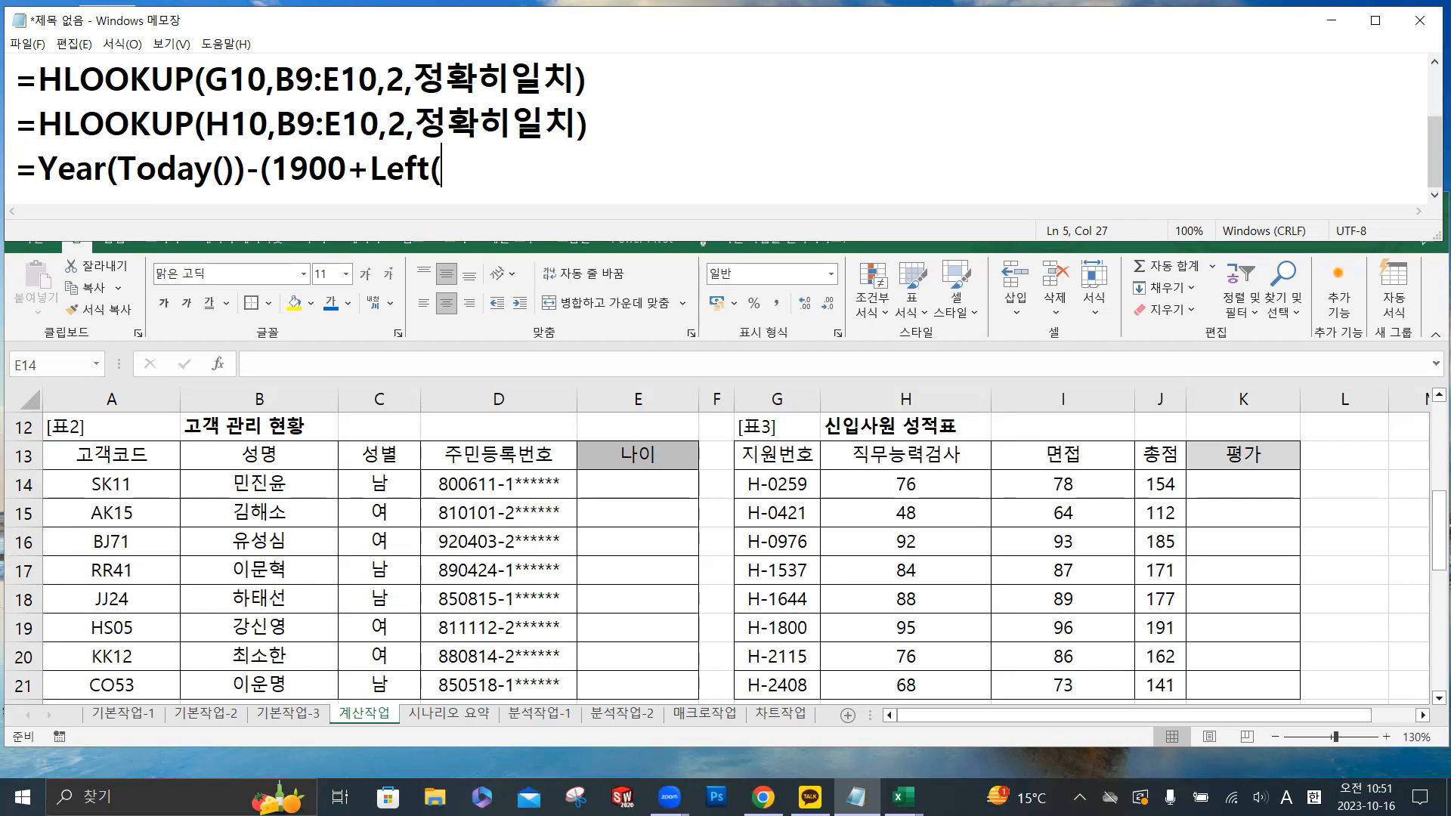
{"action": "type", "text": "D14,"}
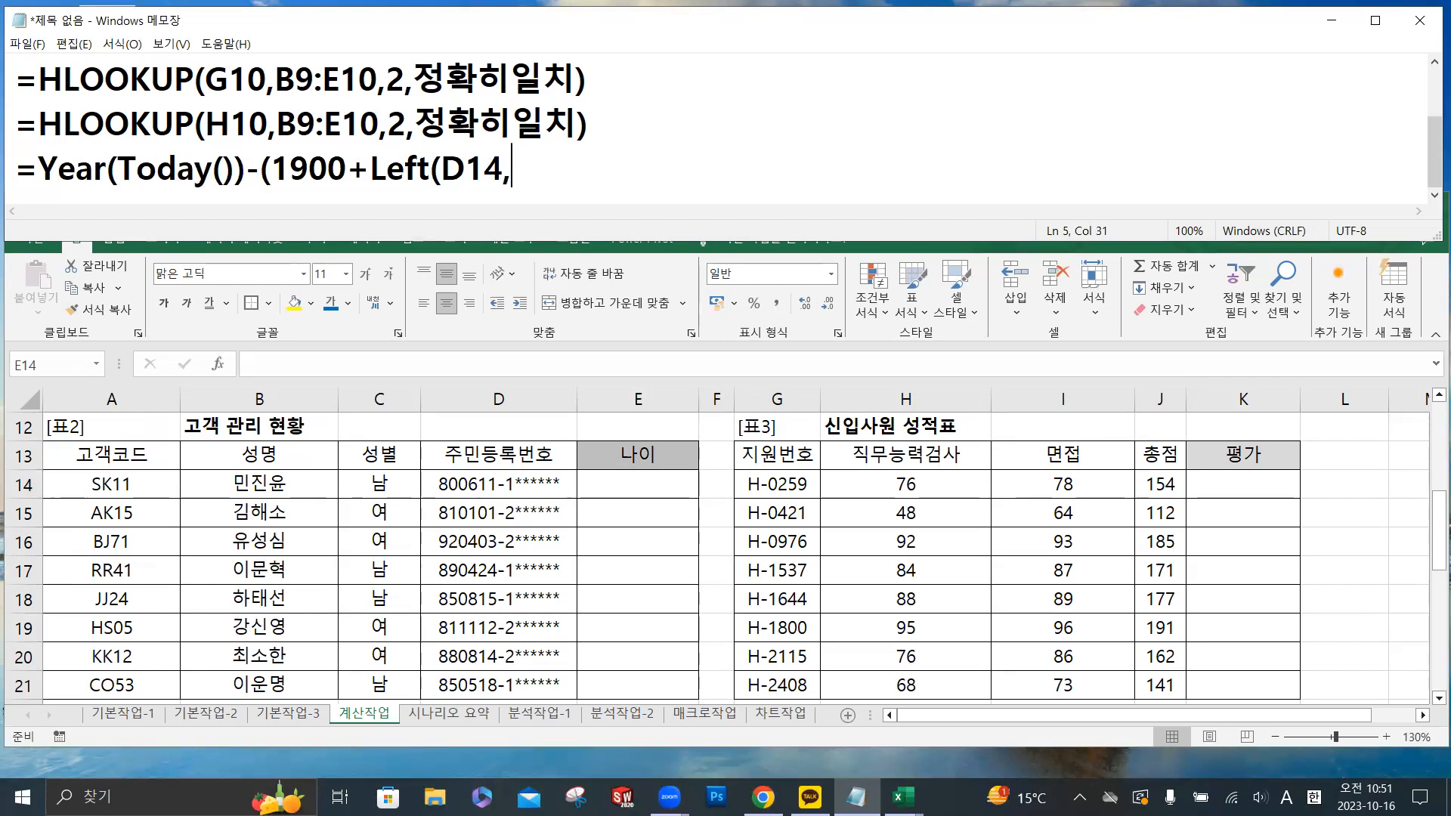
{"action": "type", "text": "2)"}
- Append -(1900+Left(D14,2)) to the Year(Today()) line, checking that both opening parentheses are closed
{"action": "left_click_drag", "start_coordinate": [260, 170], "coordinate": [269, 171]}
{"action": "left_click", "coordinate": [550, 170]}
{"action": "type", "text": ")"}
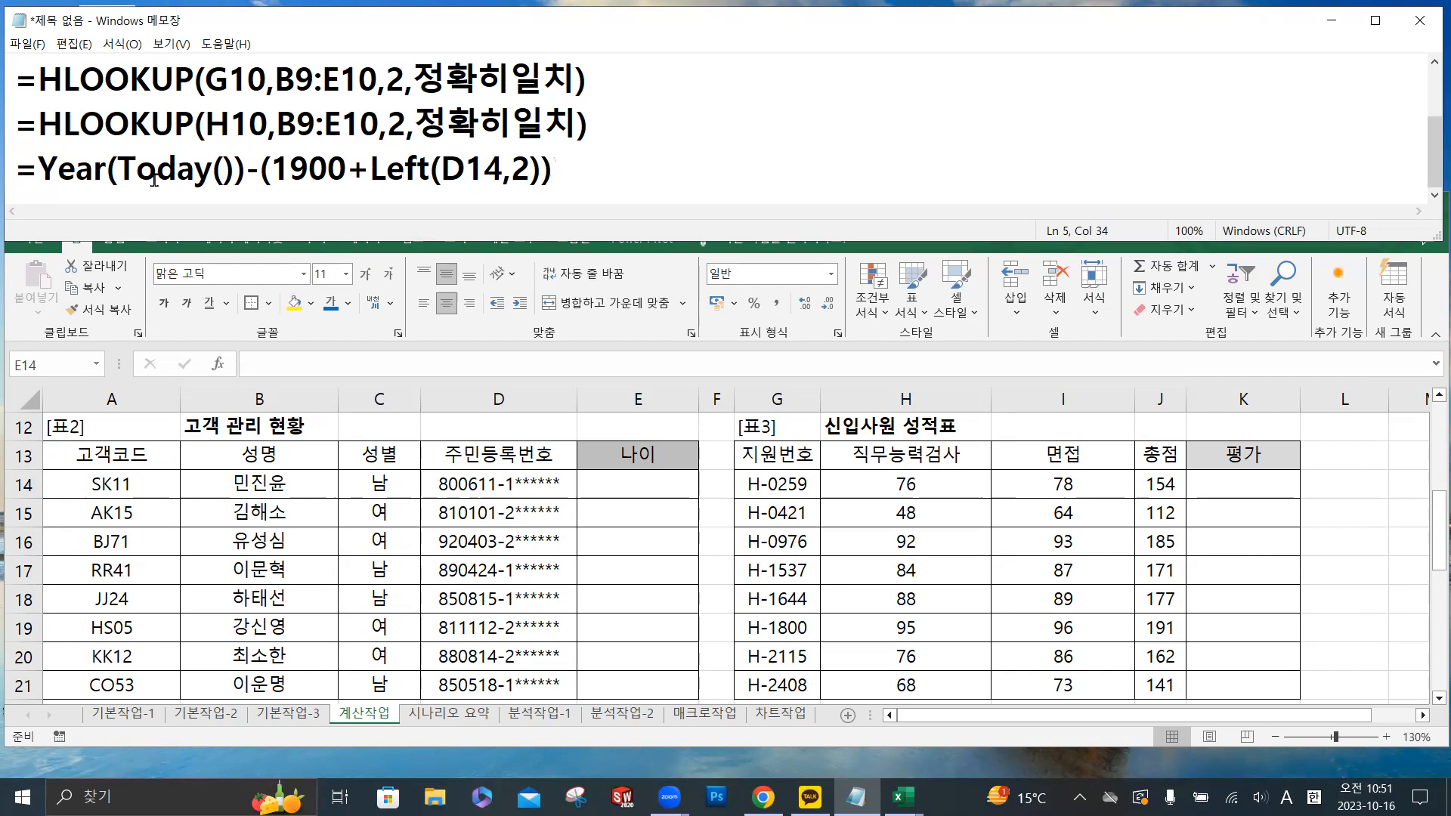
- Return to Excel and begin the 나이 formula in E14 with =YEAR(TODAY())
{"action": "left_click", "coordinate": [641, 485]}
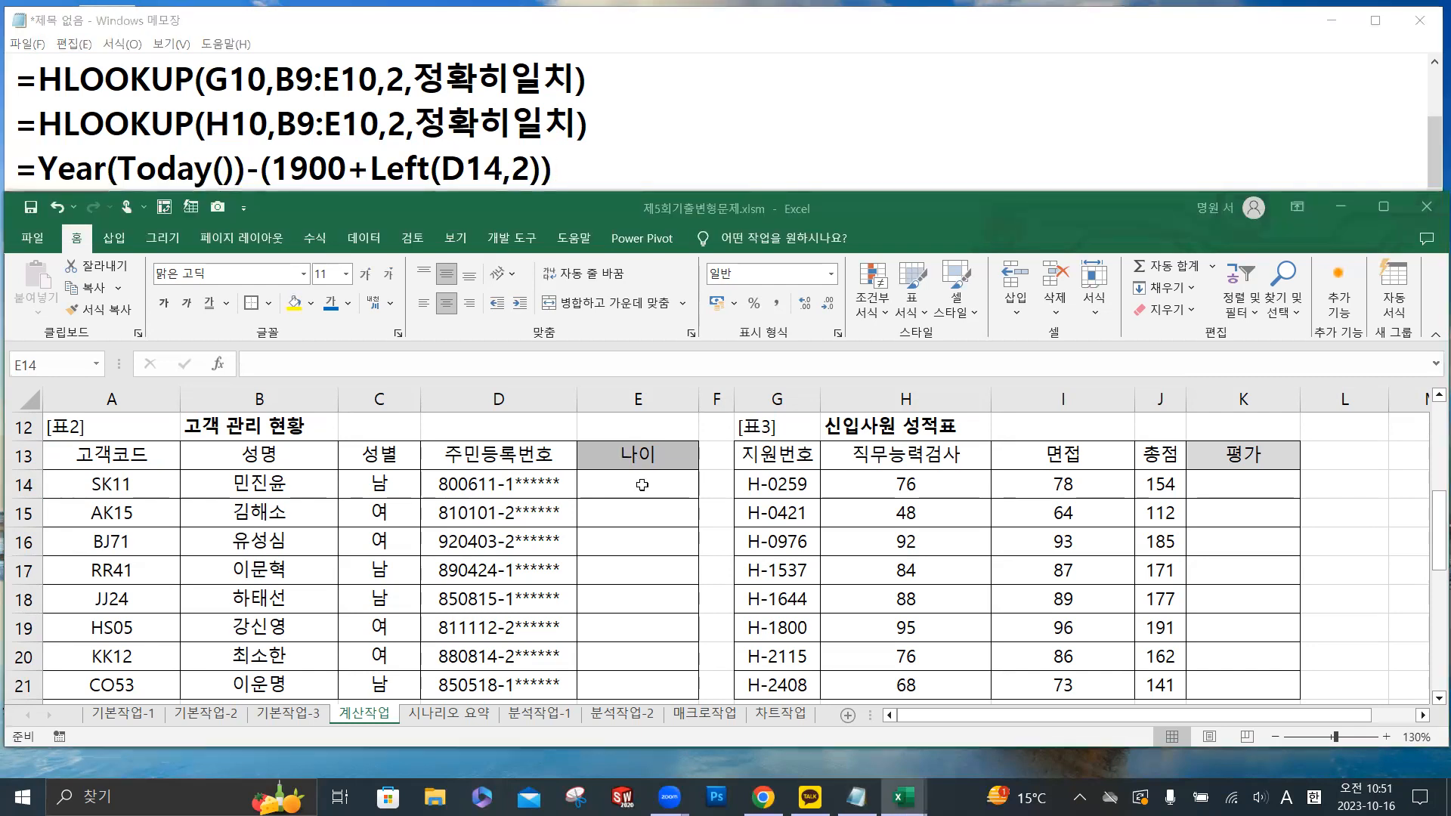
{"action": "left_click", "coordinate": [396, 368]}
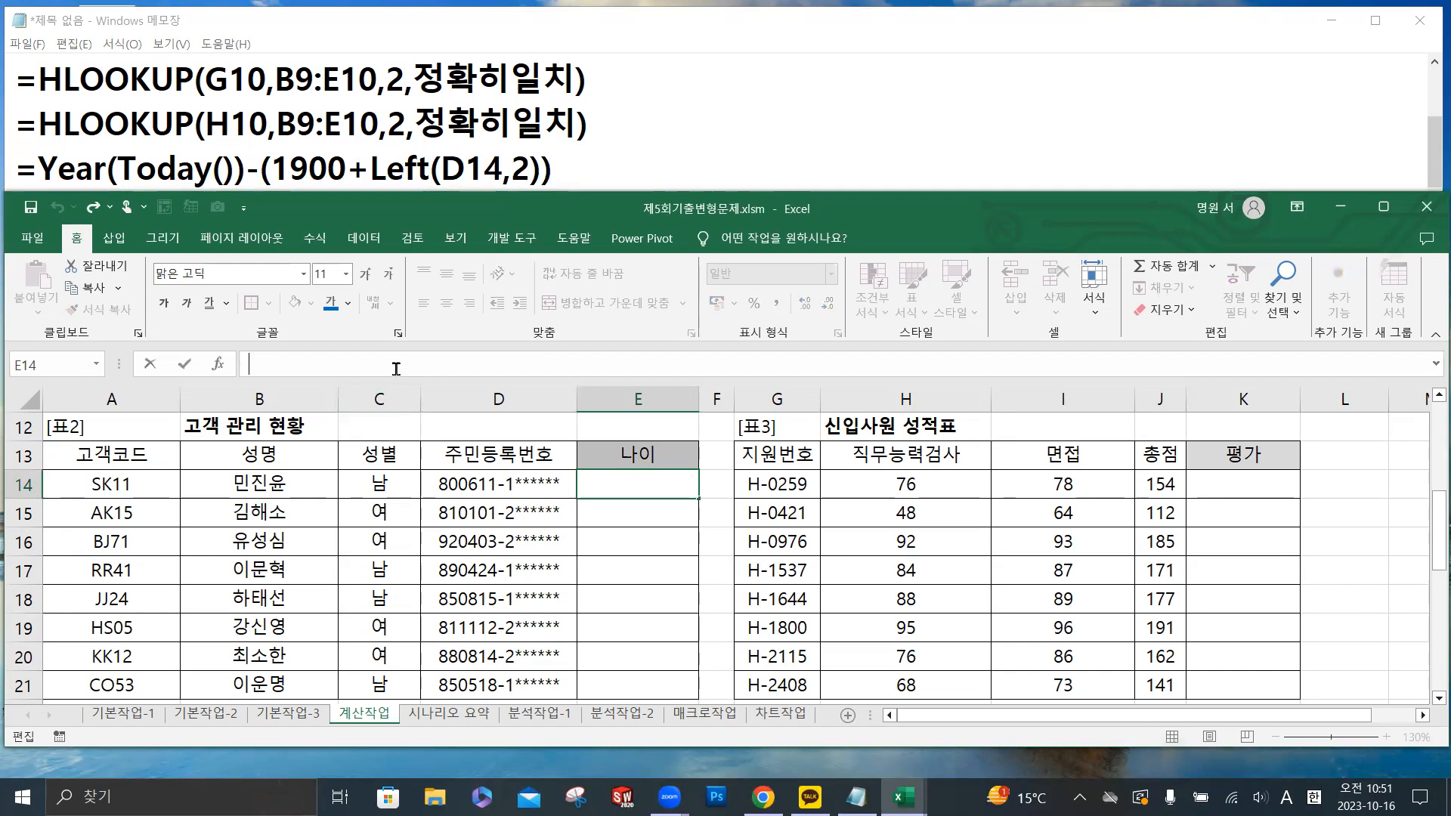
{"action": "type", "text": "="}
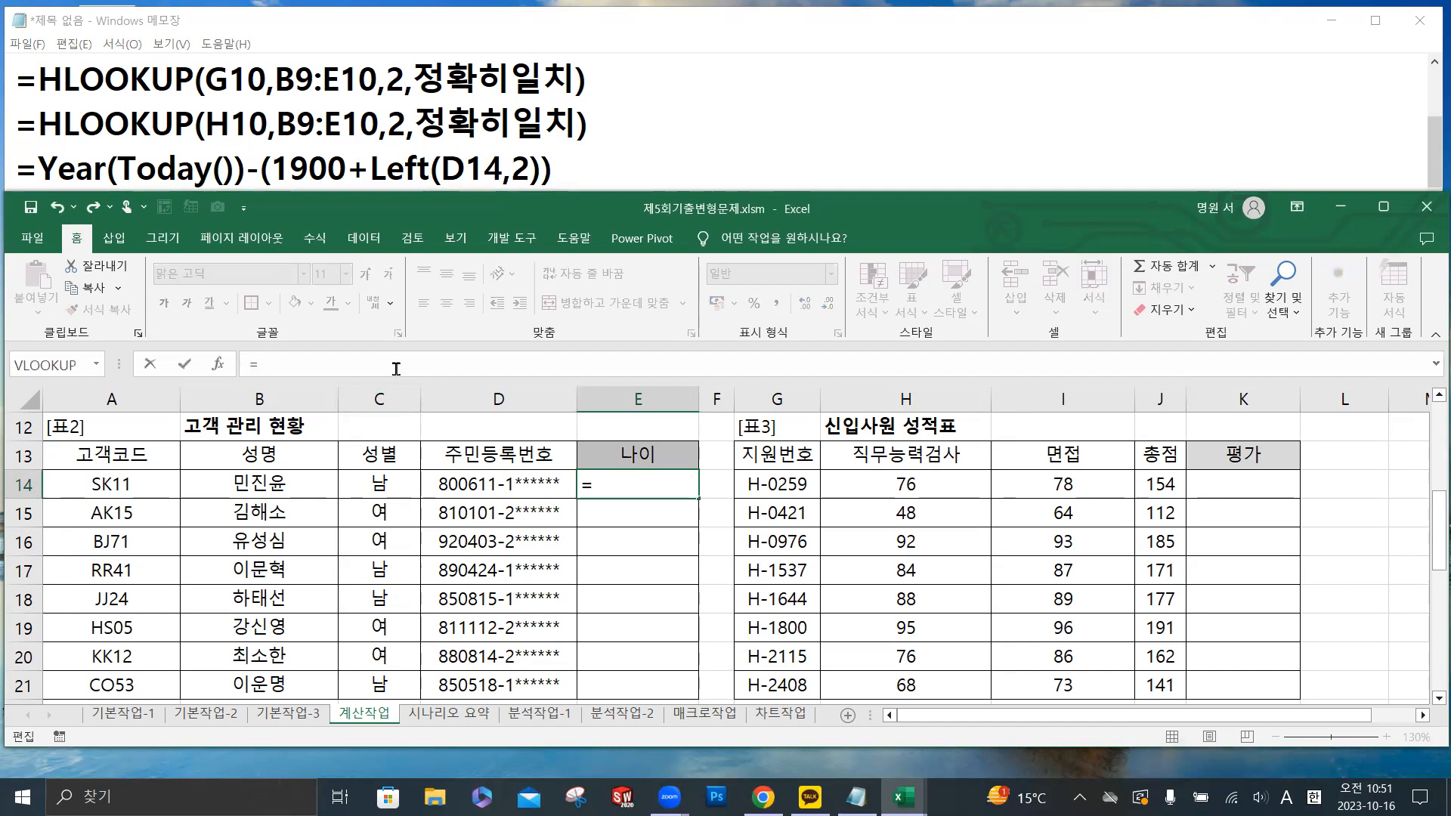
{"action": "type", "text": "y"}
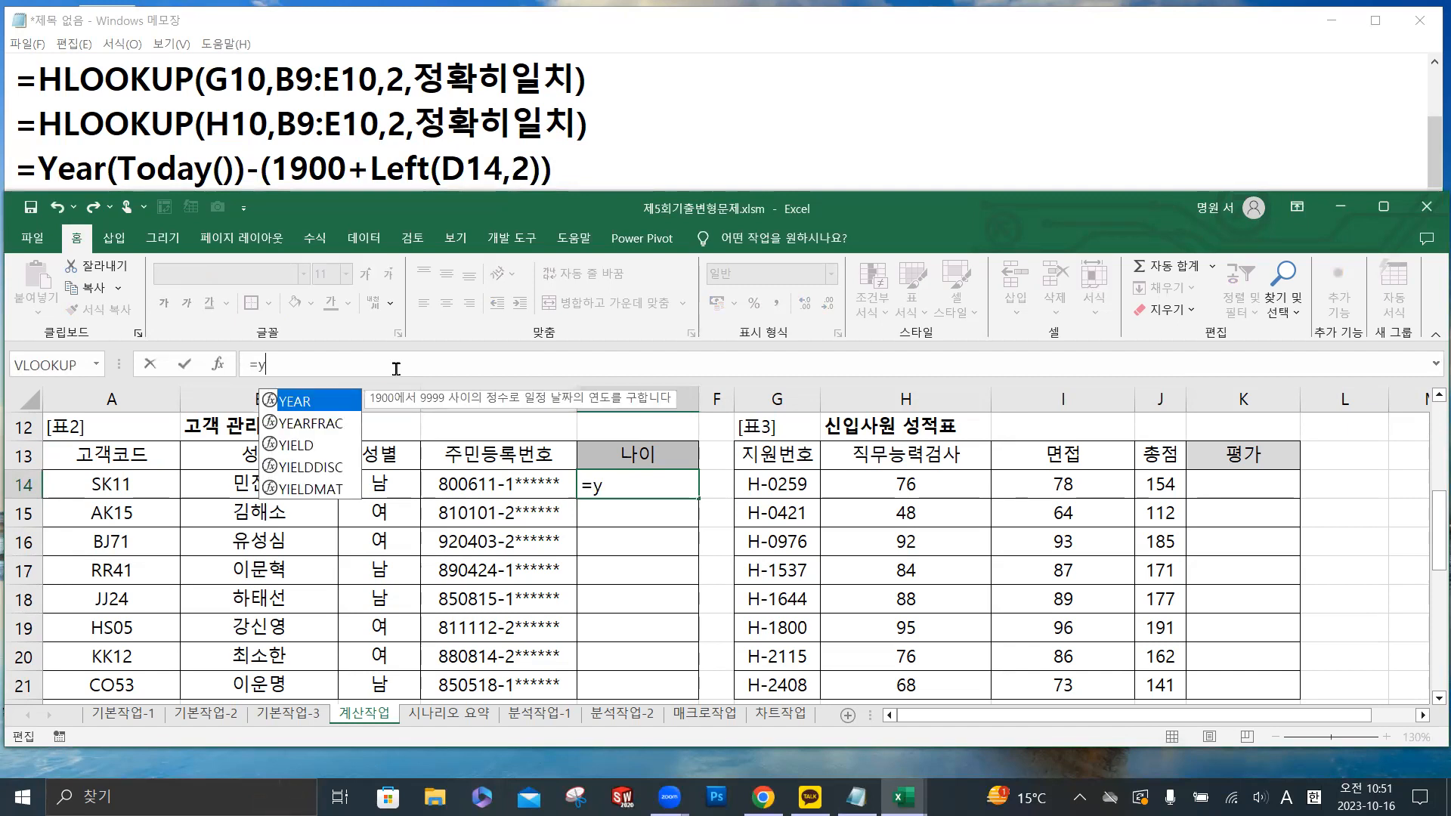
{"action": "double_click", "coordinate": [309, 404]}
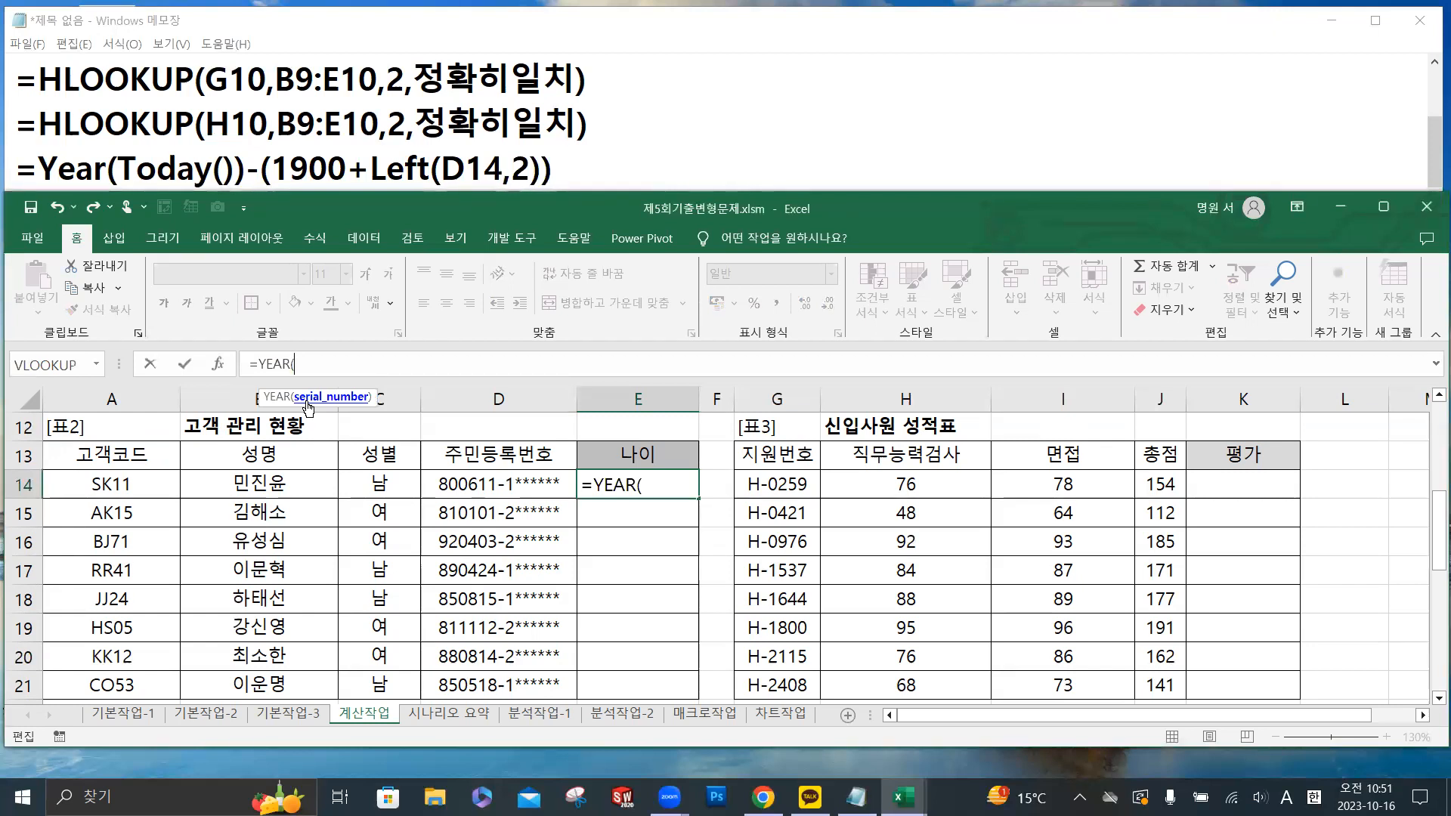
{"action": "type", "text": "to"}
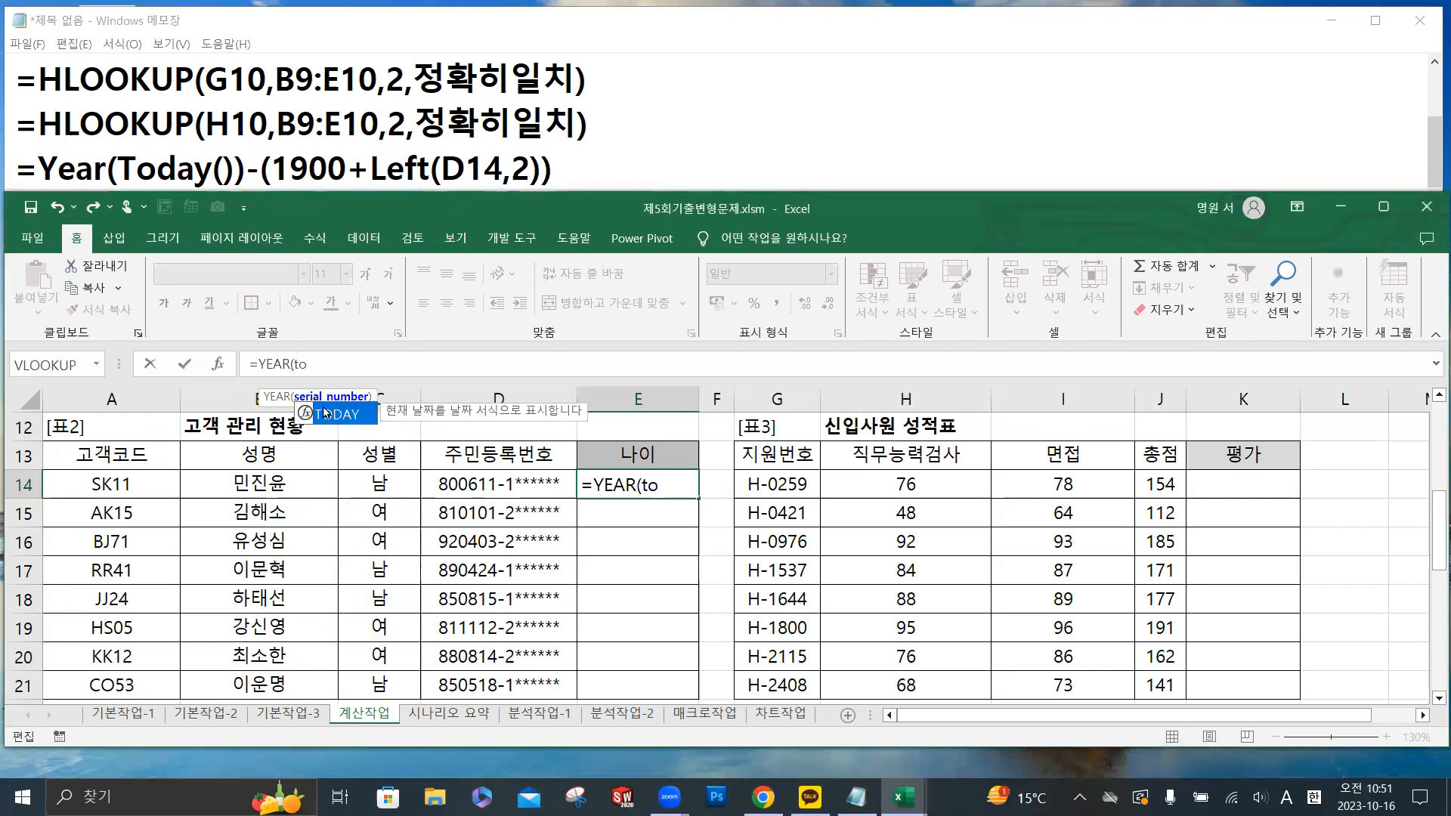
{"action": "double_click", "coordinate": [339, 415]}
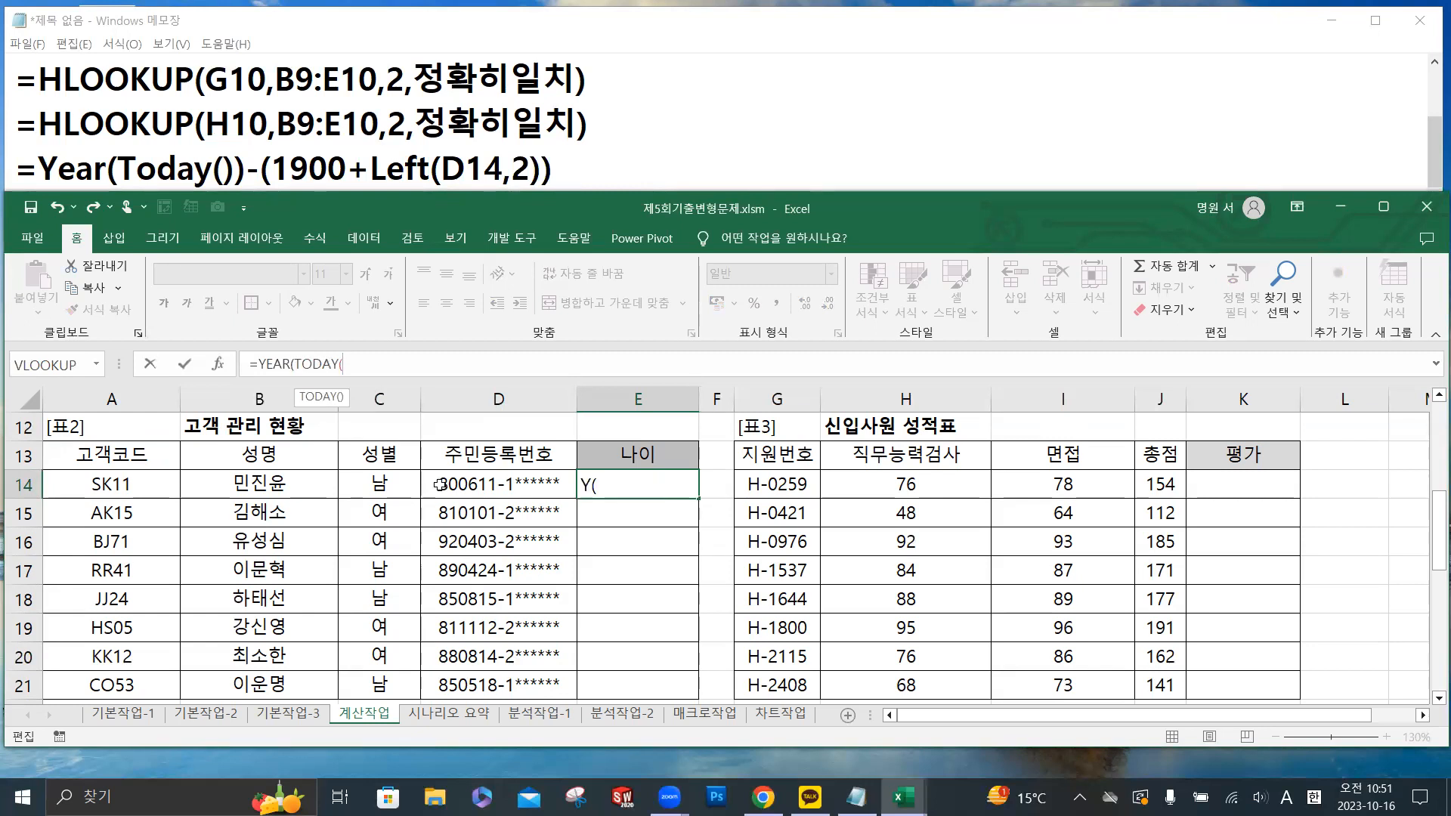
{"action": "type", "text": ")"}
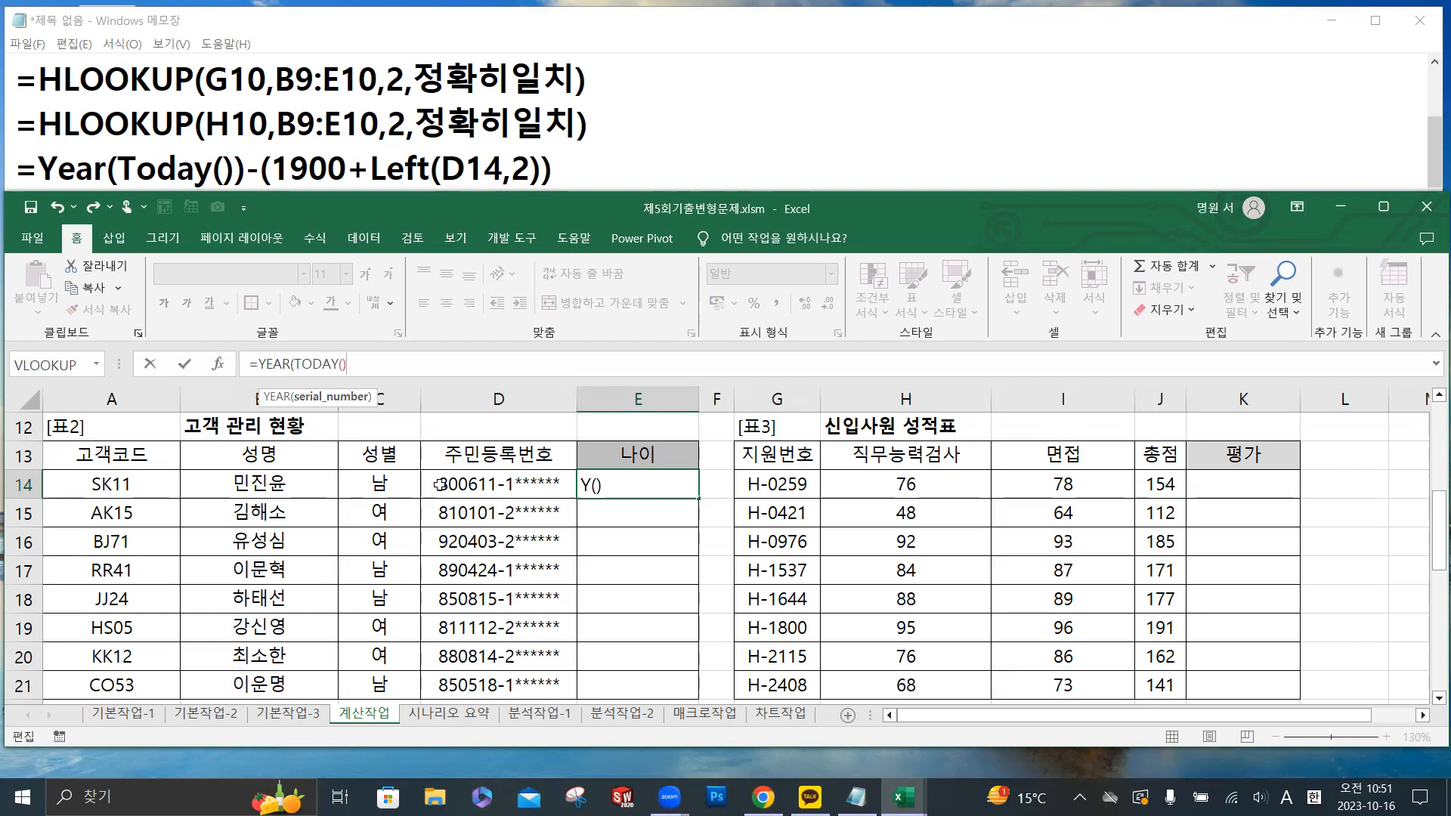
{"action": "type", "text": ")"}
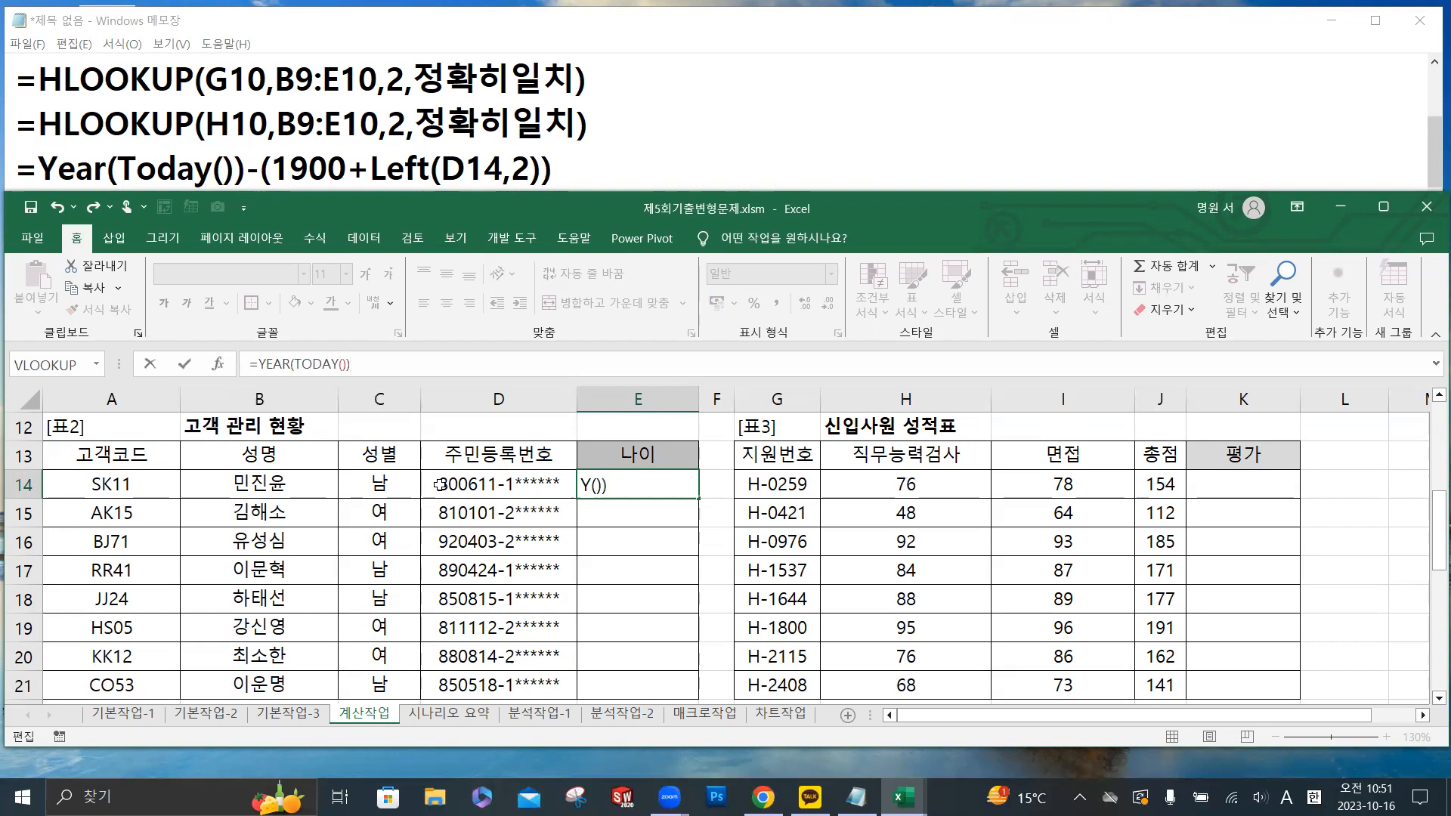
{"action": "type", "text": "-(1900+lef"}
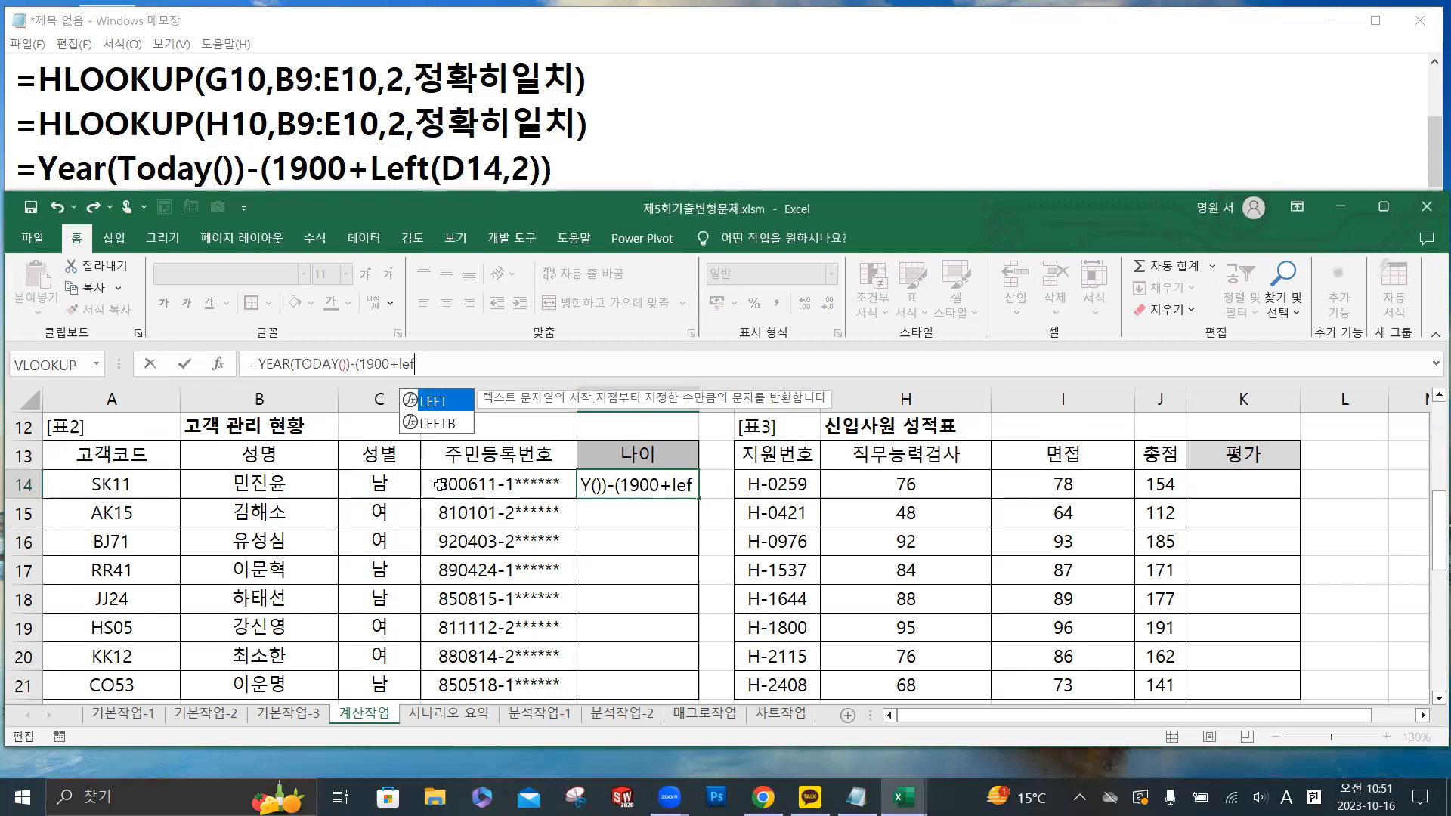
- Complete the E14 formula by subtracting (1900+LEFT(D14,2)) and enter it
{"action": "double_click", "coordinate": [445, 402]}
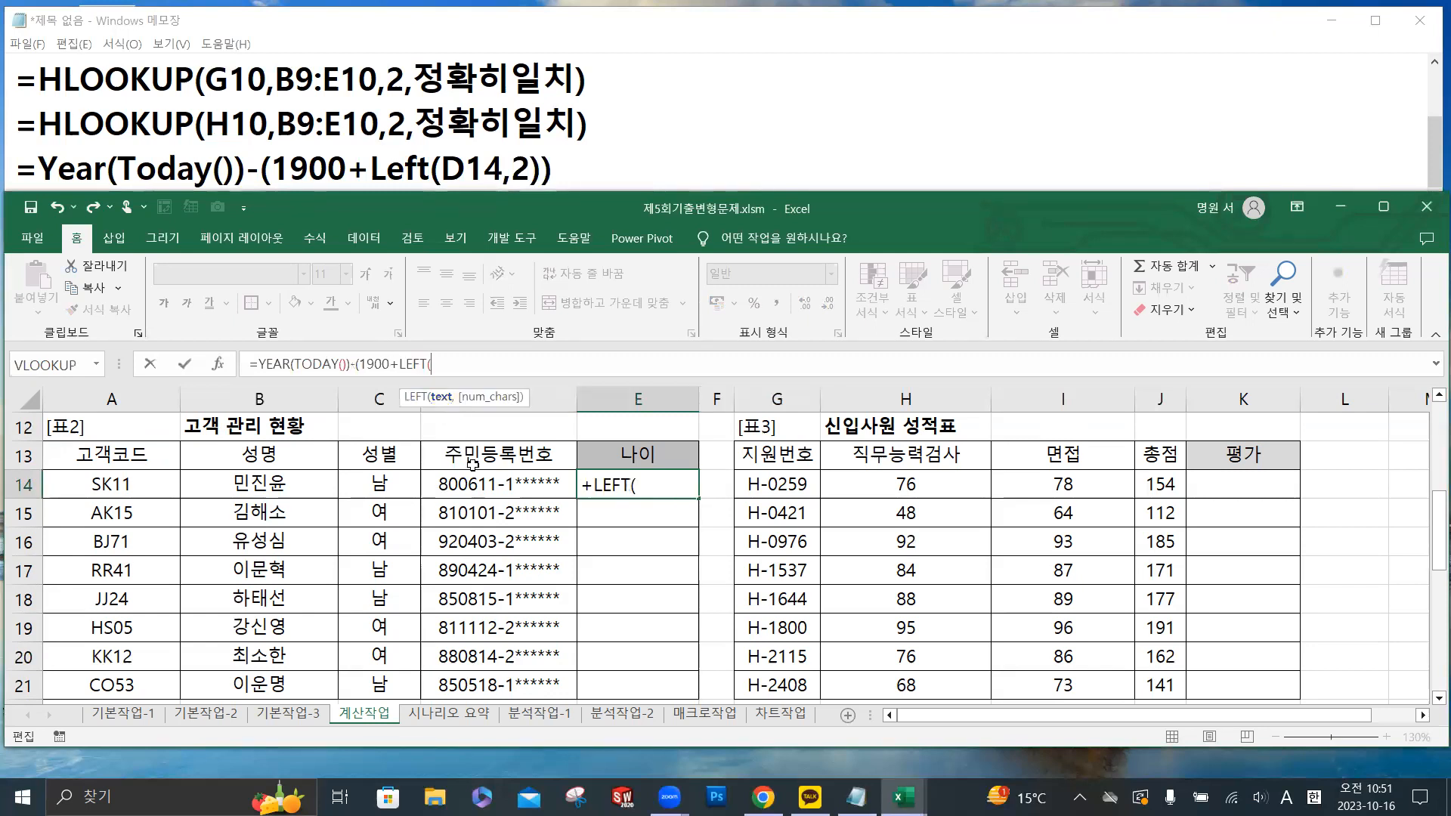
{"action": "left_click", "coordinate": [482, 486]}
{"action": "type", "text": ",2"}
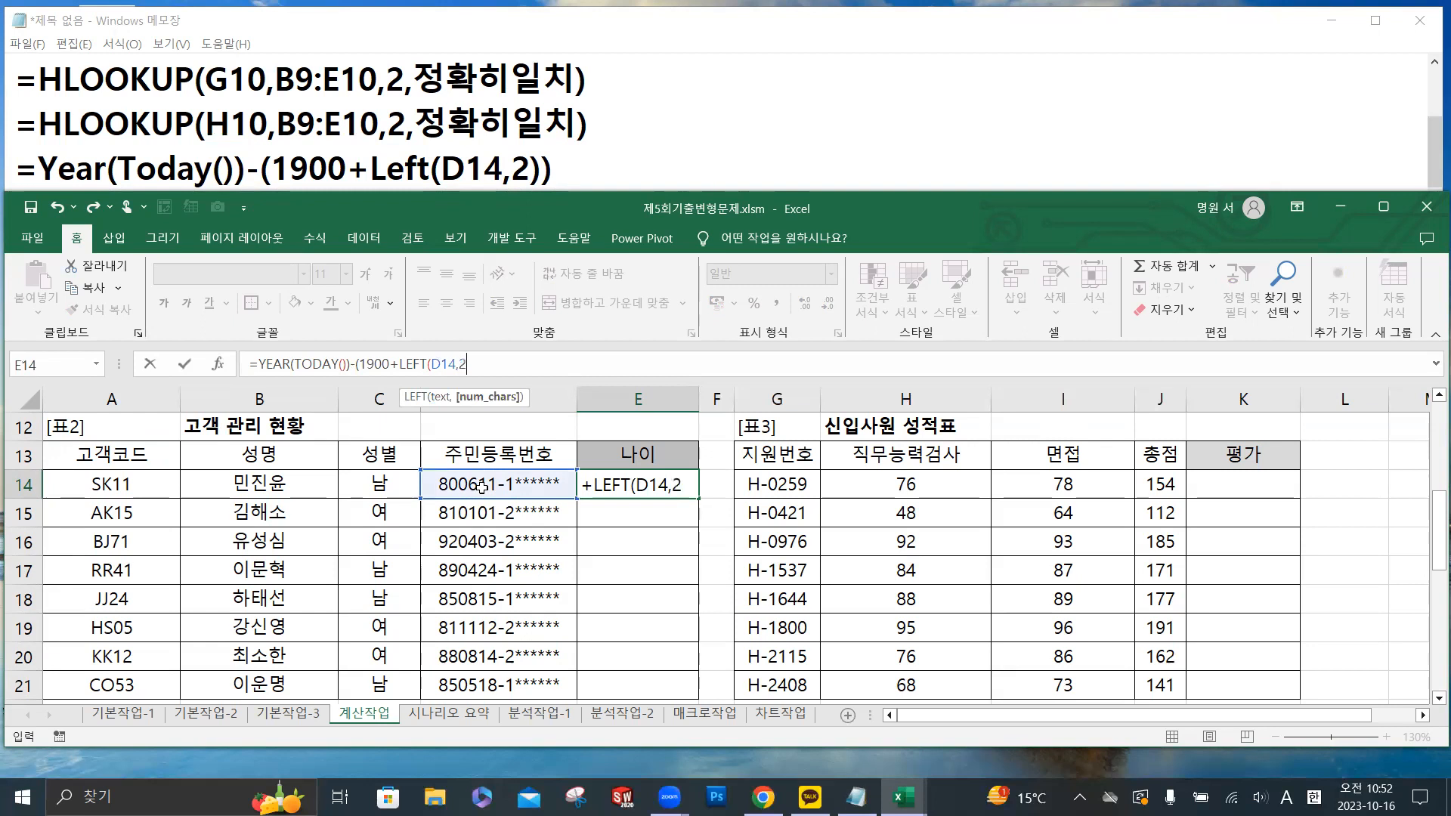
{"action": "type", "text": "))"}
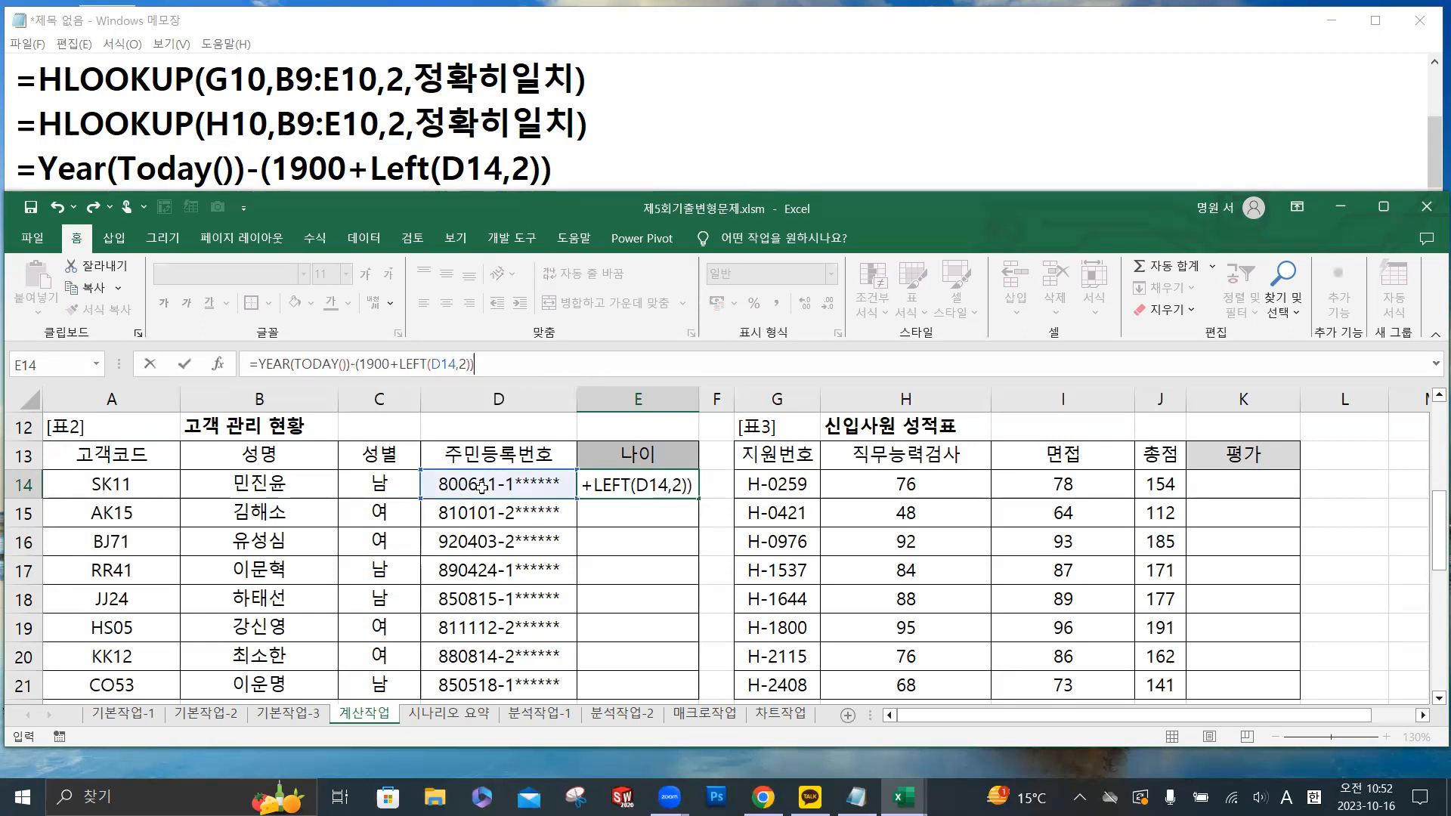
{"action": "type", "text": ")"}
{"action": "left_click", "coordinate": [185, 365]}
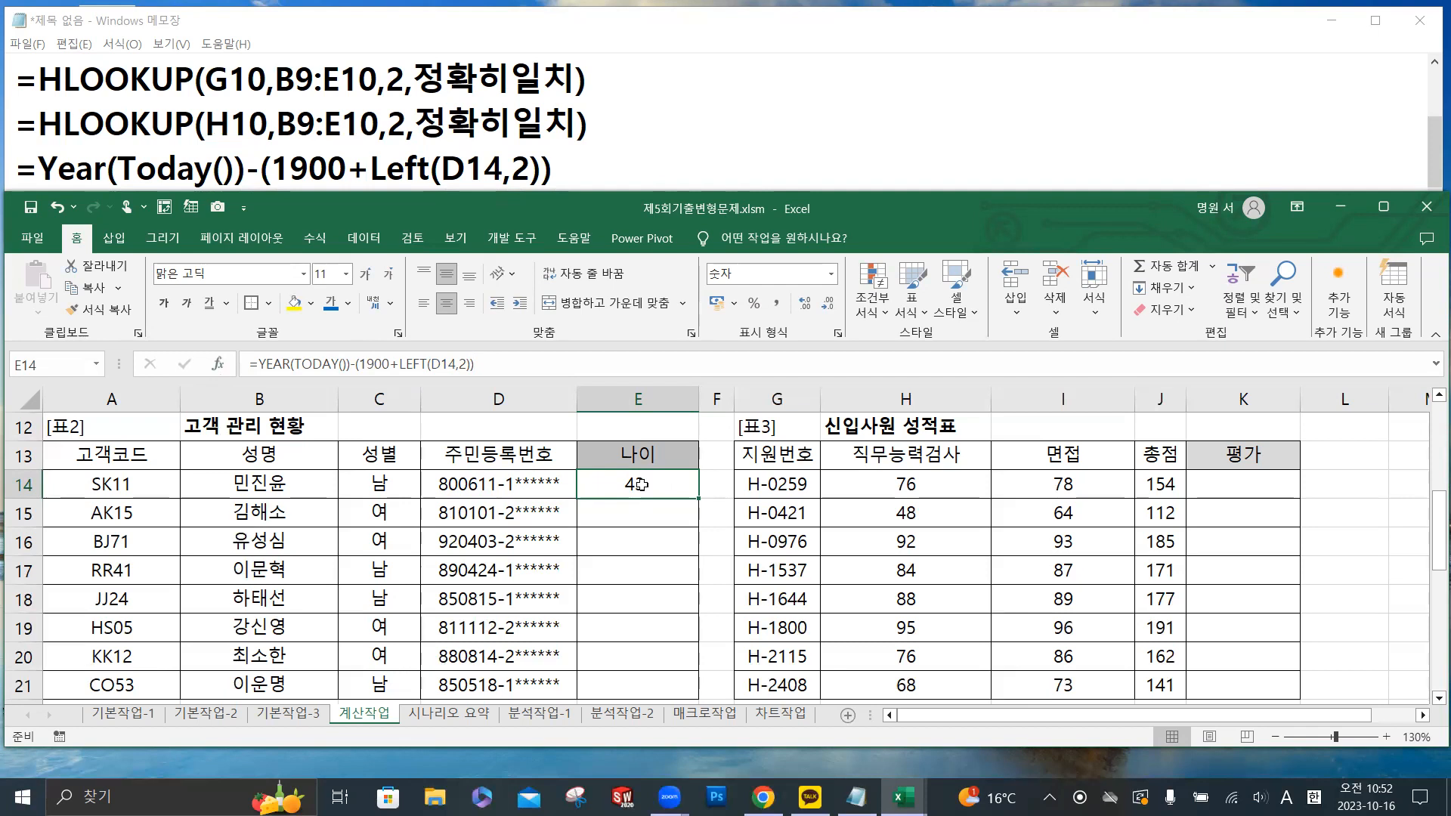
{"action": "key", "text": "ctrl"}
{"action": "key", "text": "ctrl"}
{"action": "key", "text": "ctrl"}
{"action": "key", "text": "ctrl"}
{"action": "key", "text": "ctrl"}
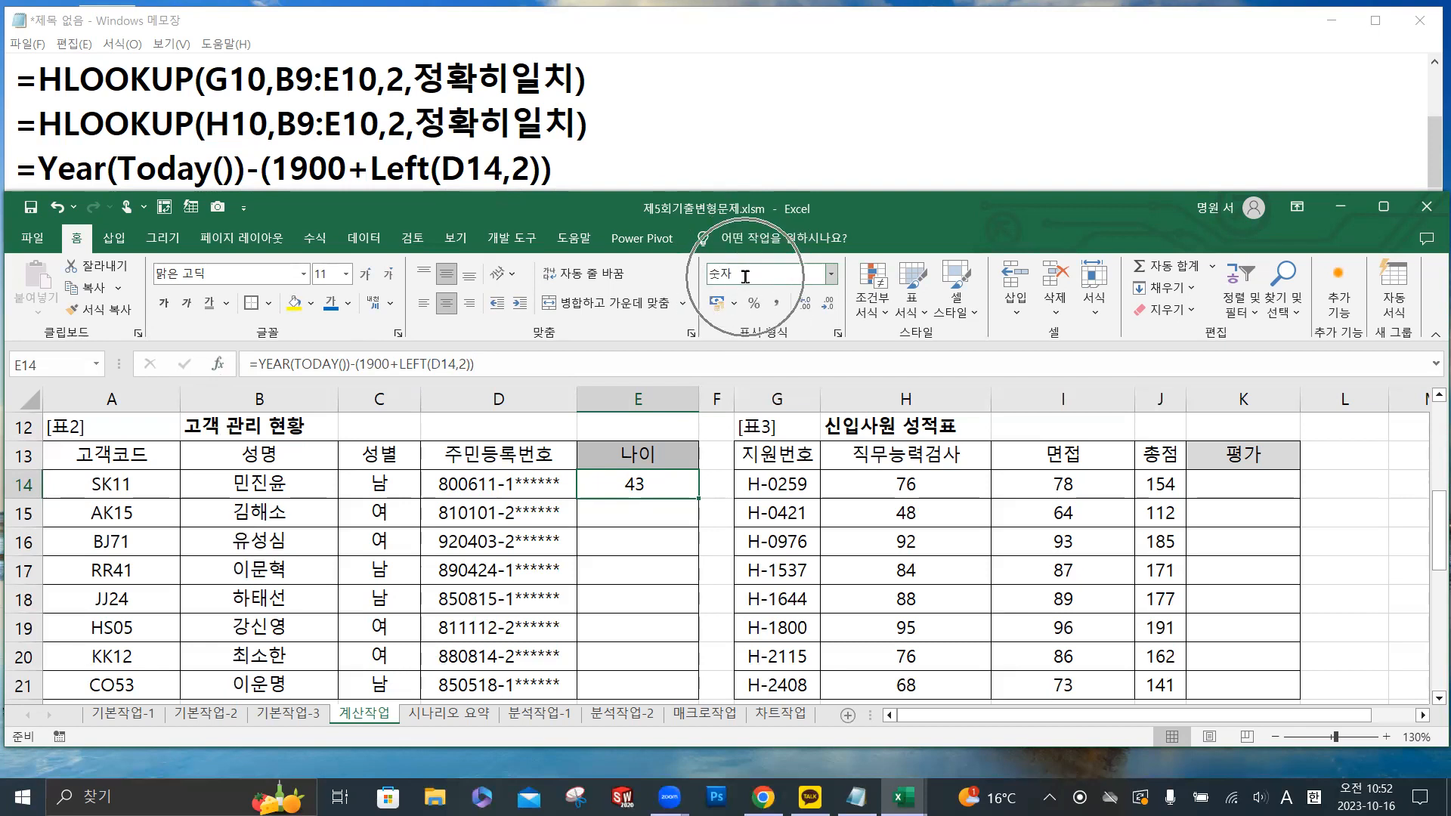
- Check the number format choices for E14, then fill its age formula down the 나이 column to E21
{"action": "left_click", "coordinate": [831, 273]}
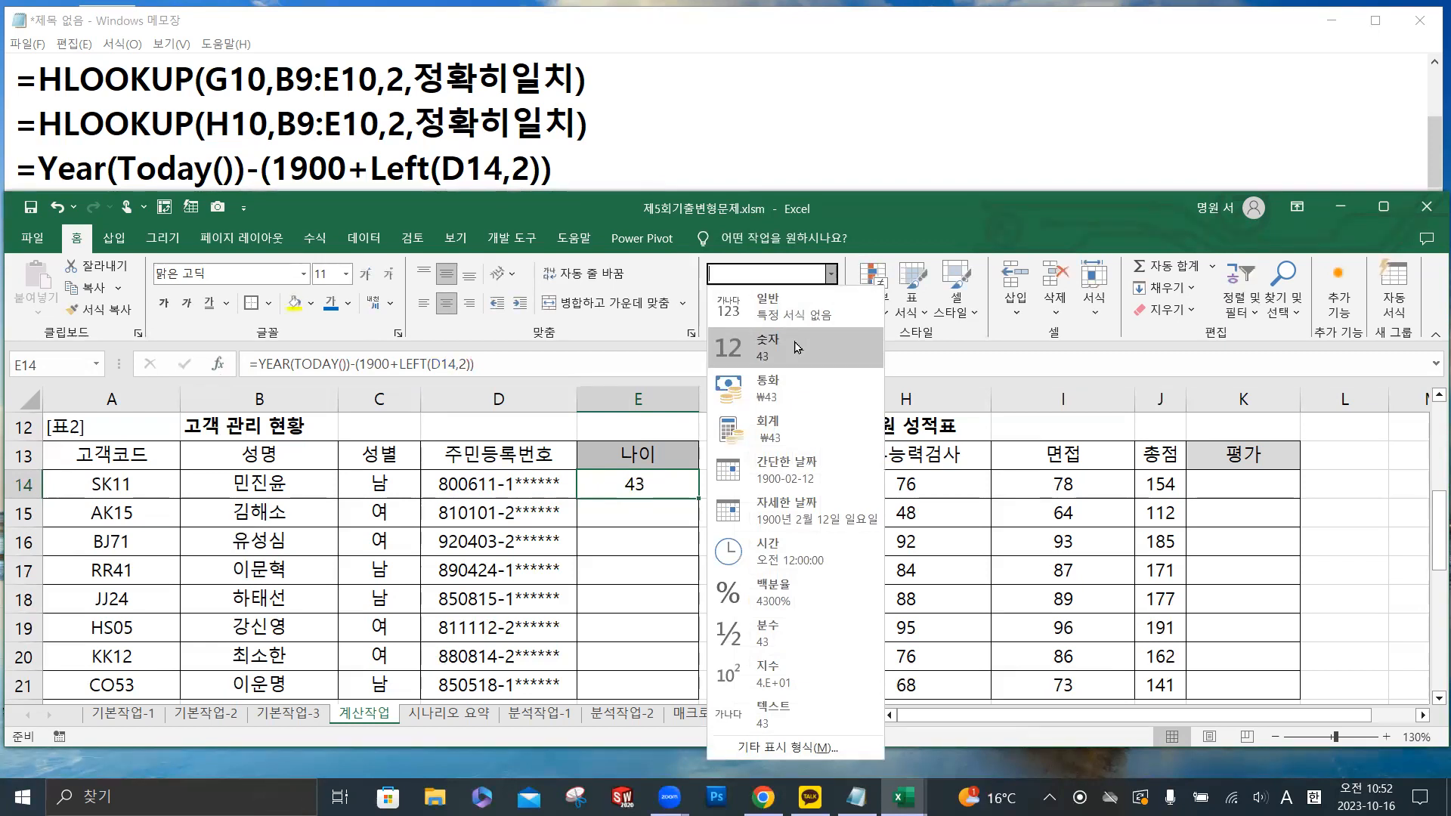
{"action": "left_click", "coordinate": [659, 492]}
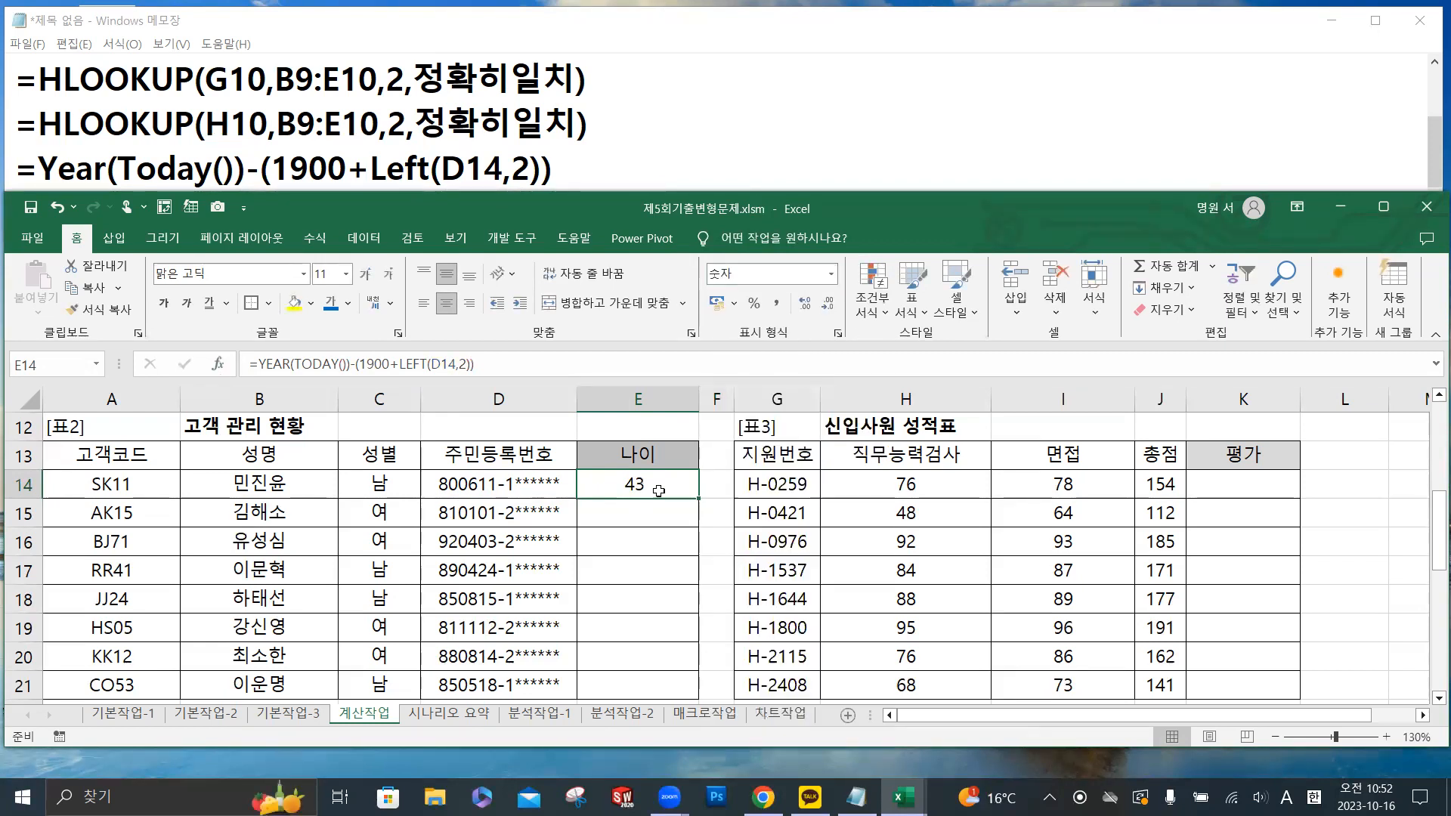
{"action": "double_click", "coordinate": [699, 500]}
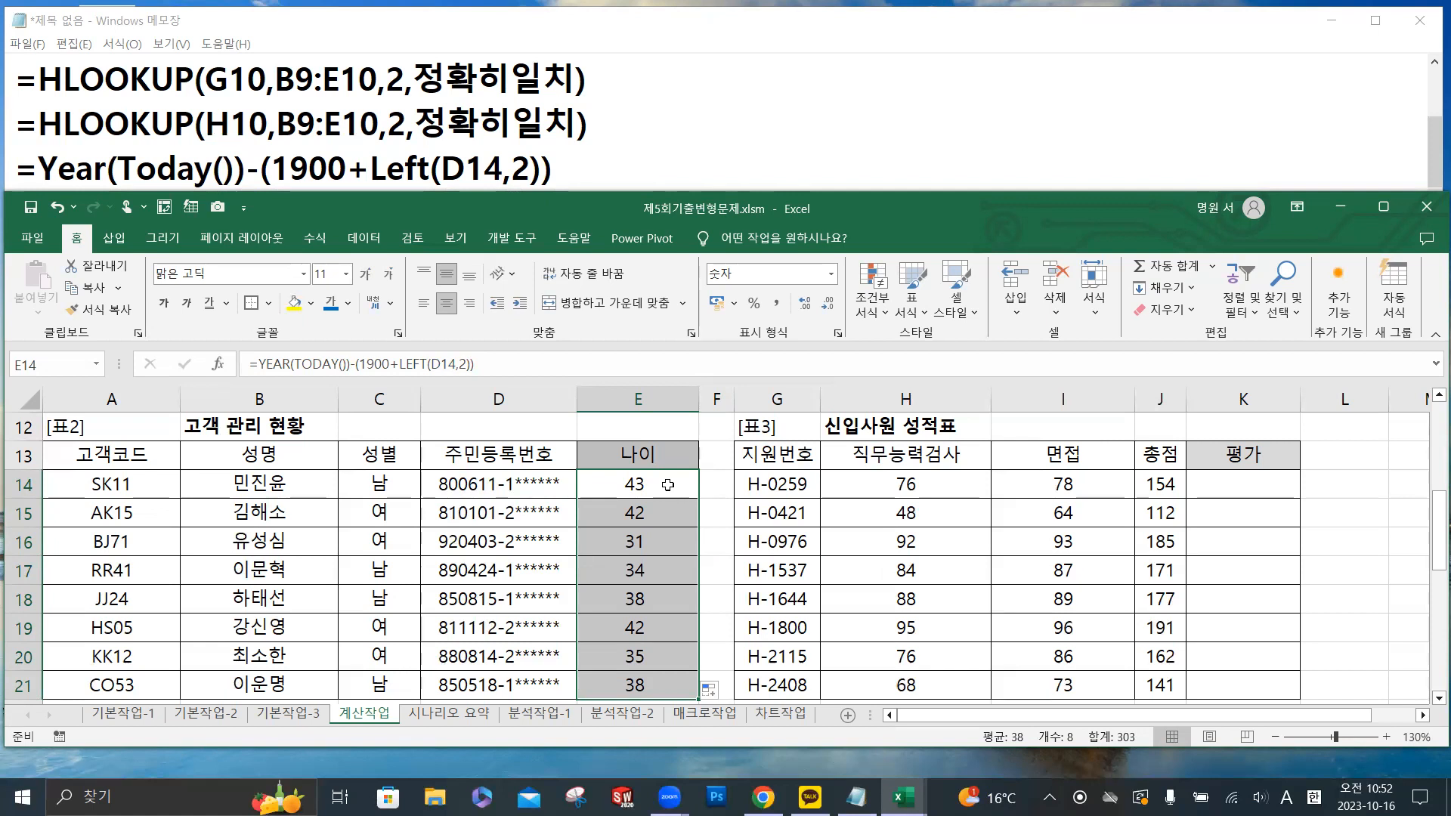
- Go to the 신입사원 성적표 table ([표3]) and select K14, the first cell of its 평가 column
{"action": "left_click_drag", "start_coordinate": [1340, 725], "coordinate": [1379, 725]}
{"action": "left_click", "coordinate": [1117, 484]}
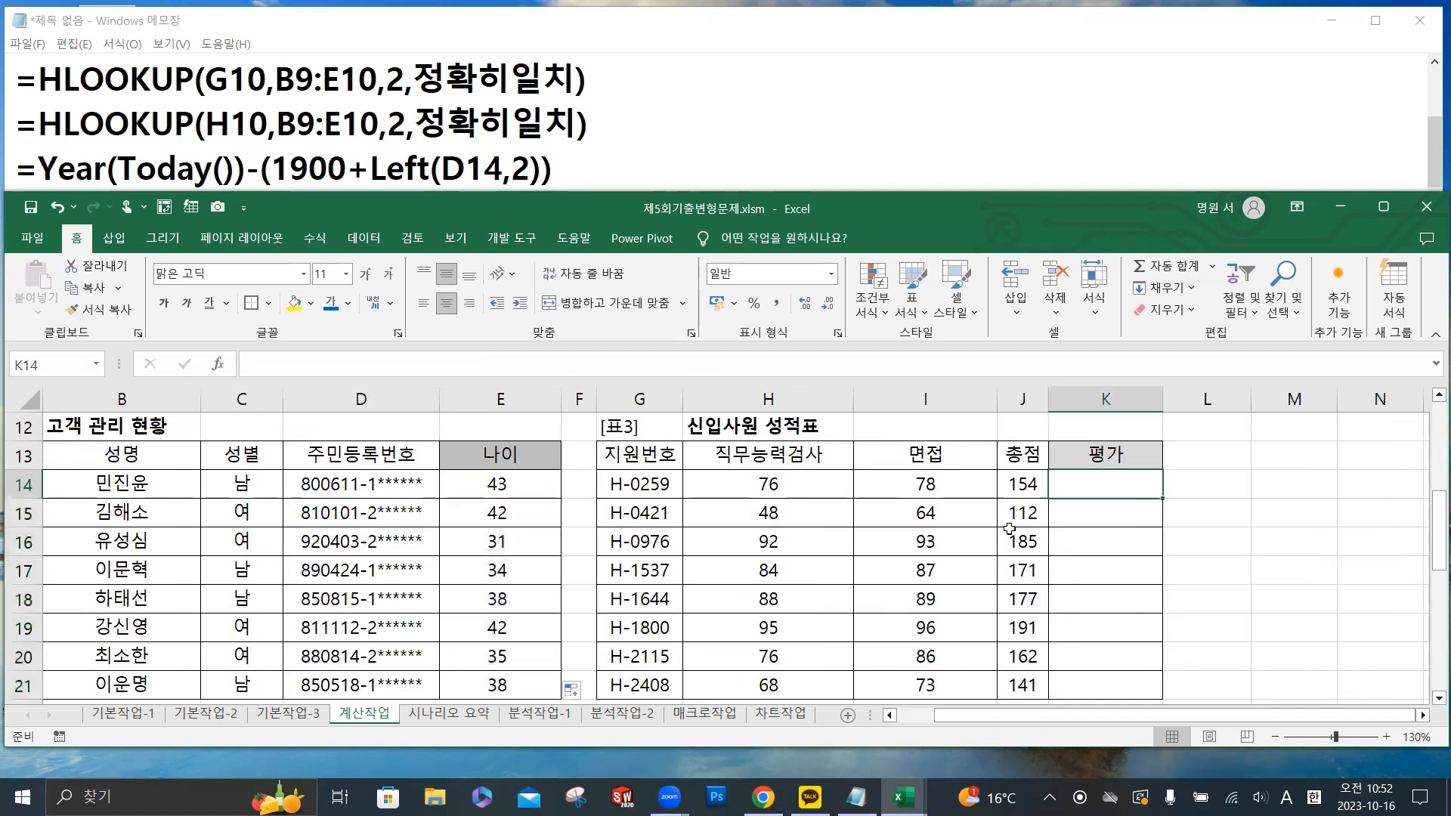
{"action": "scroll", "coordinate": [1010, 529], "scroll_direction": "down", "scroll_amount": 3}
{"action": "scroll", "coordinate": [1013, 521], "scroll_direction": "up", "scroll_amount": 3}
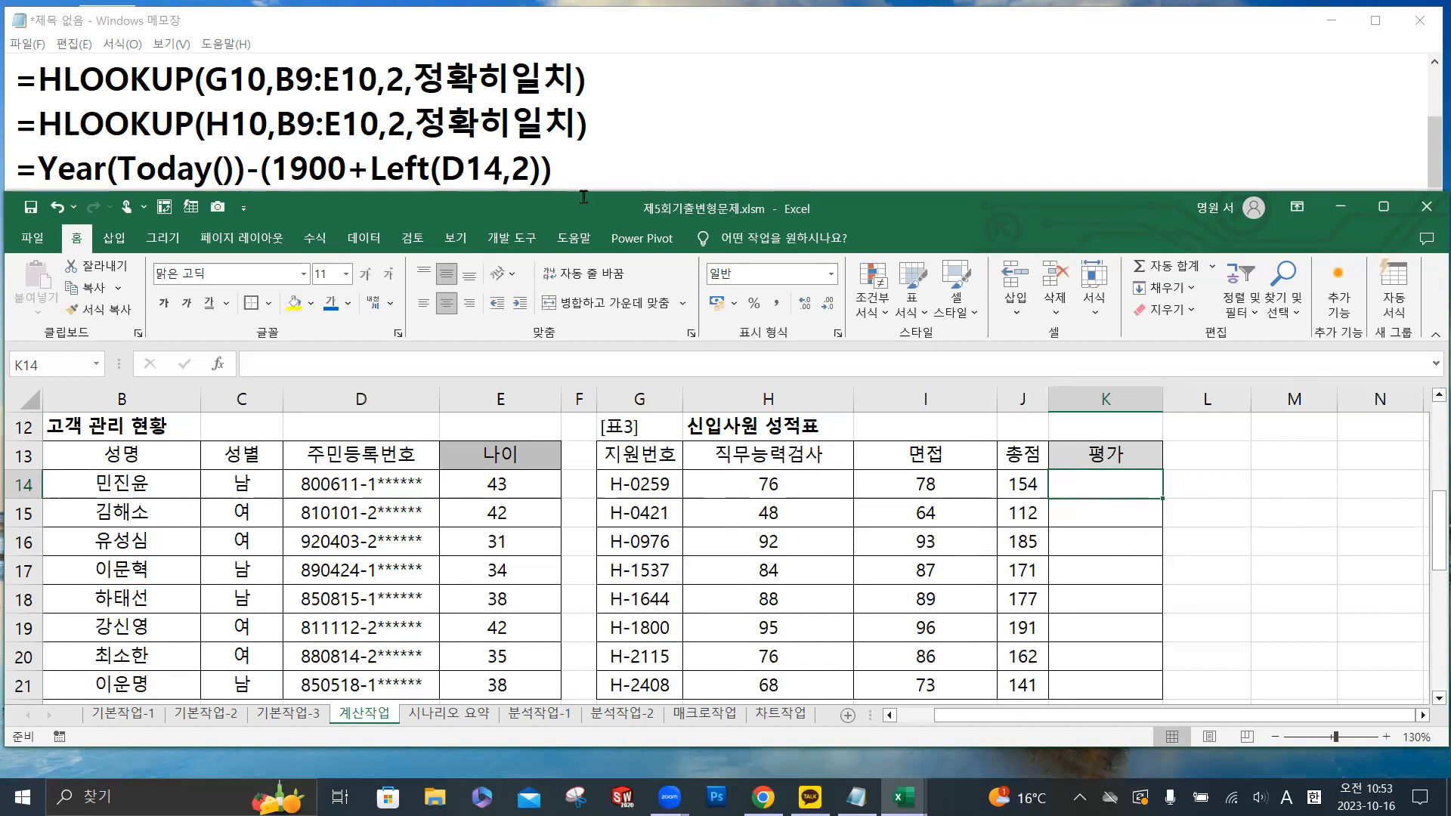
- Switch to Notepad and draft =RANK.EQ(J14,J14:J21 on a new line below the Year formula
{"action": "left_click", "coordinate": [573, 163]}
{"action": "key", "text": "Return"}
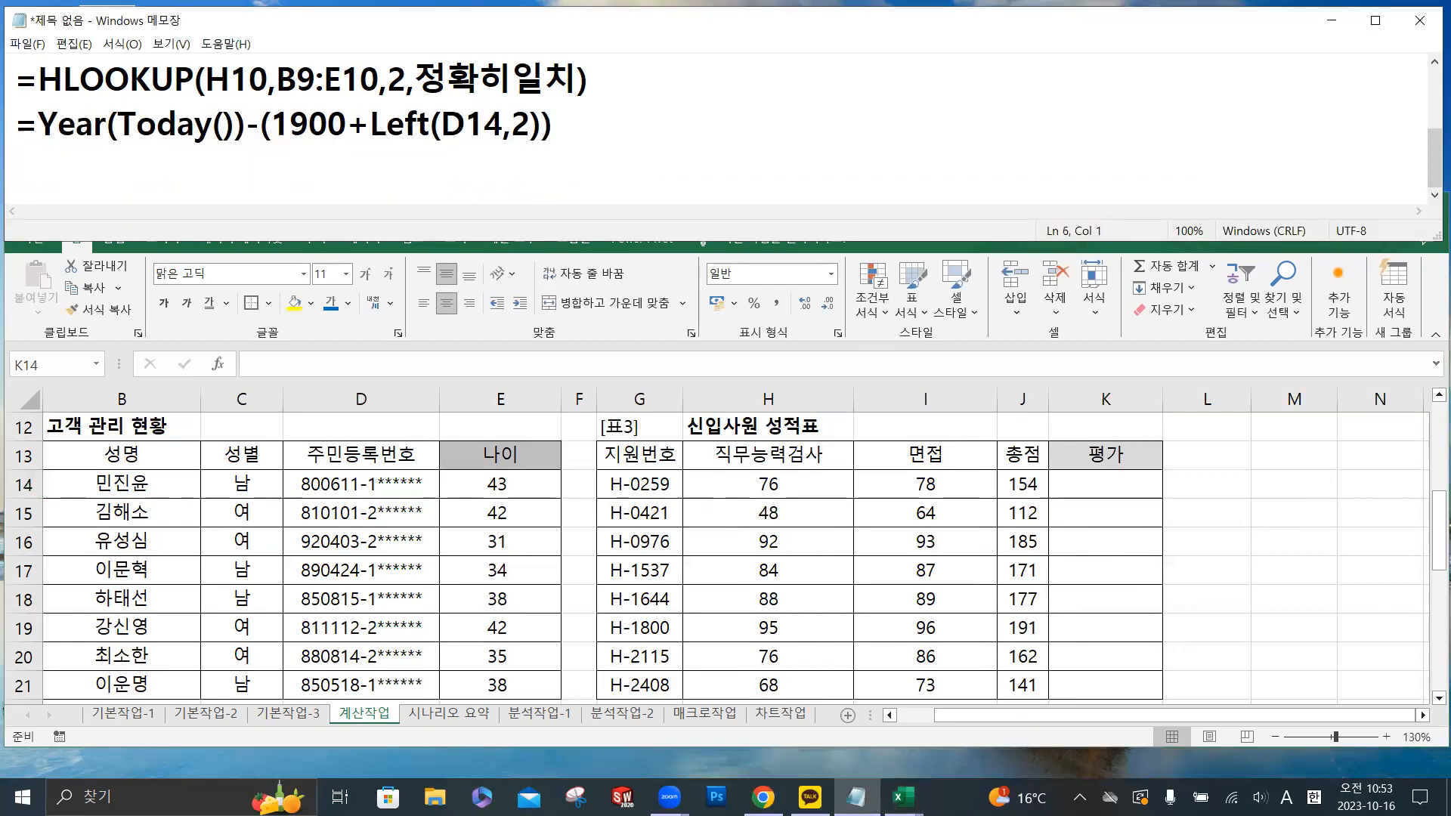
{"action": "type", "text": "=RN"}
{"action": "key", "text": "BackSpace"}
{"action": "type", "text": "ANK.EQ("}
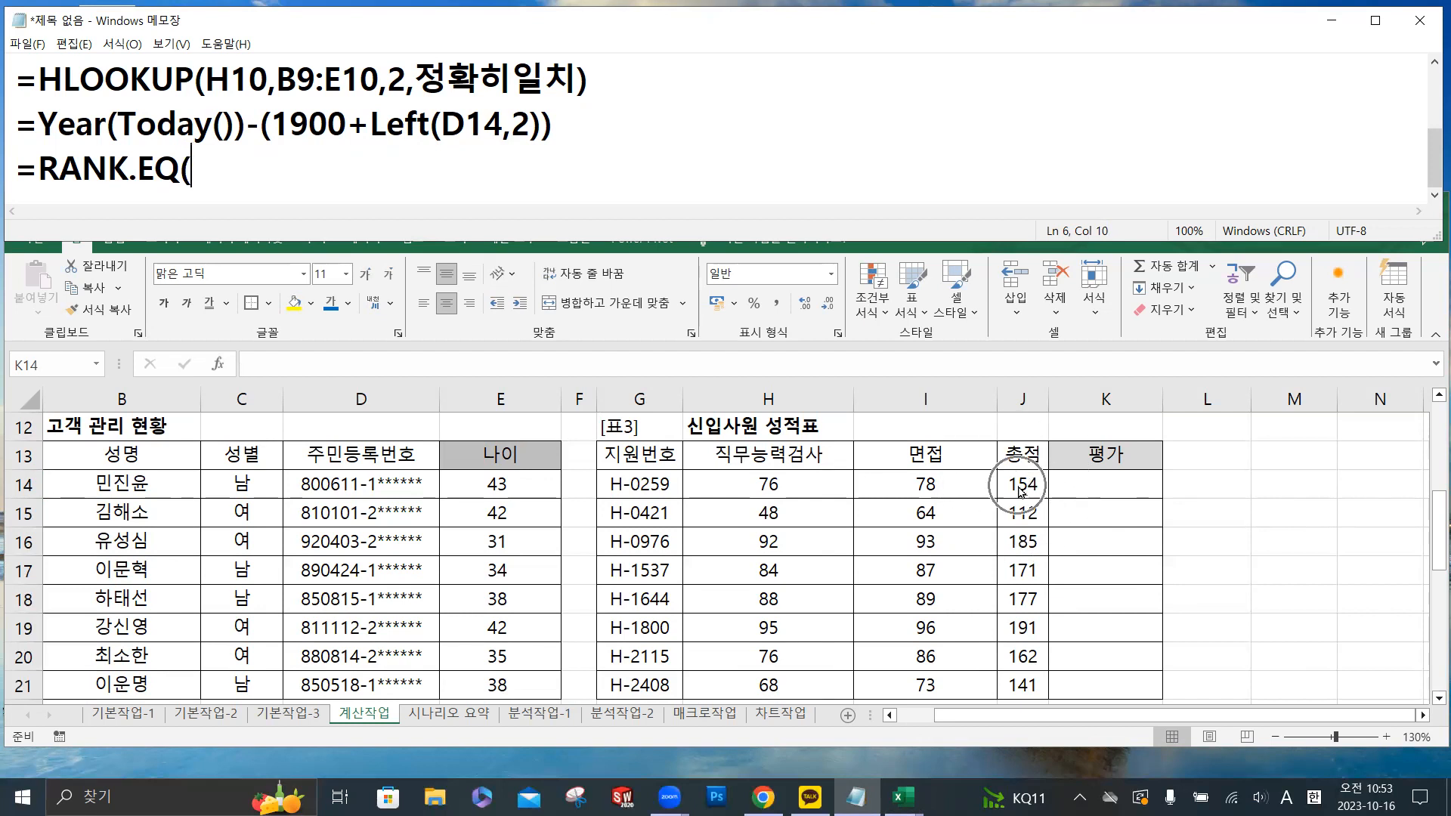
{"action": "type", "text": "J14"}
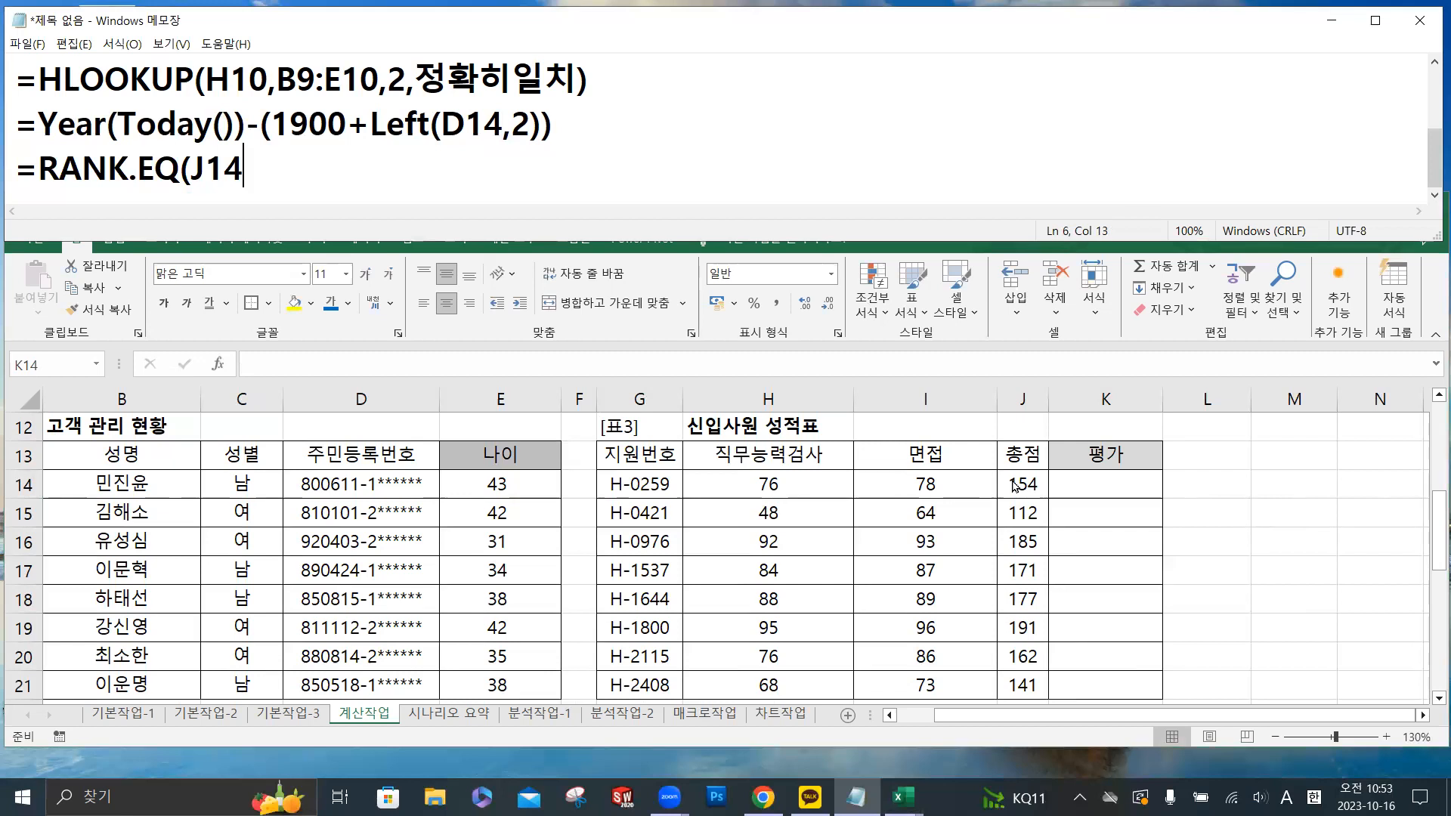
{"action": "type", "text": ","}
{"action": "type", "text": "J14:"}
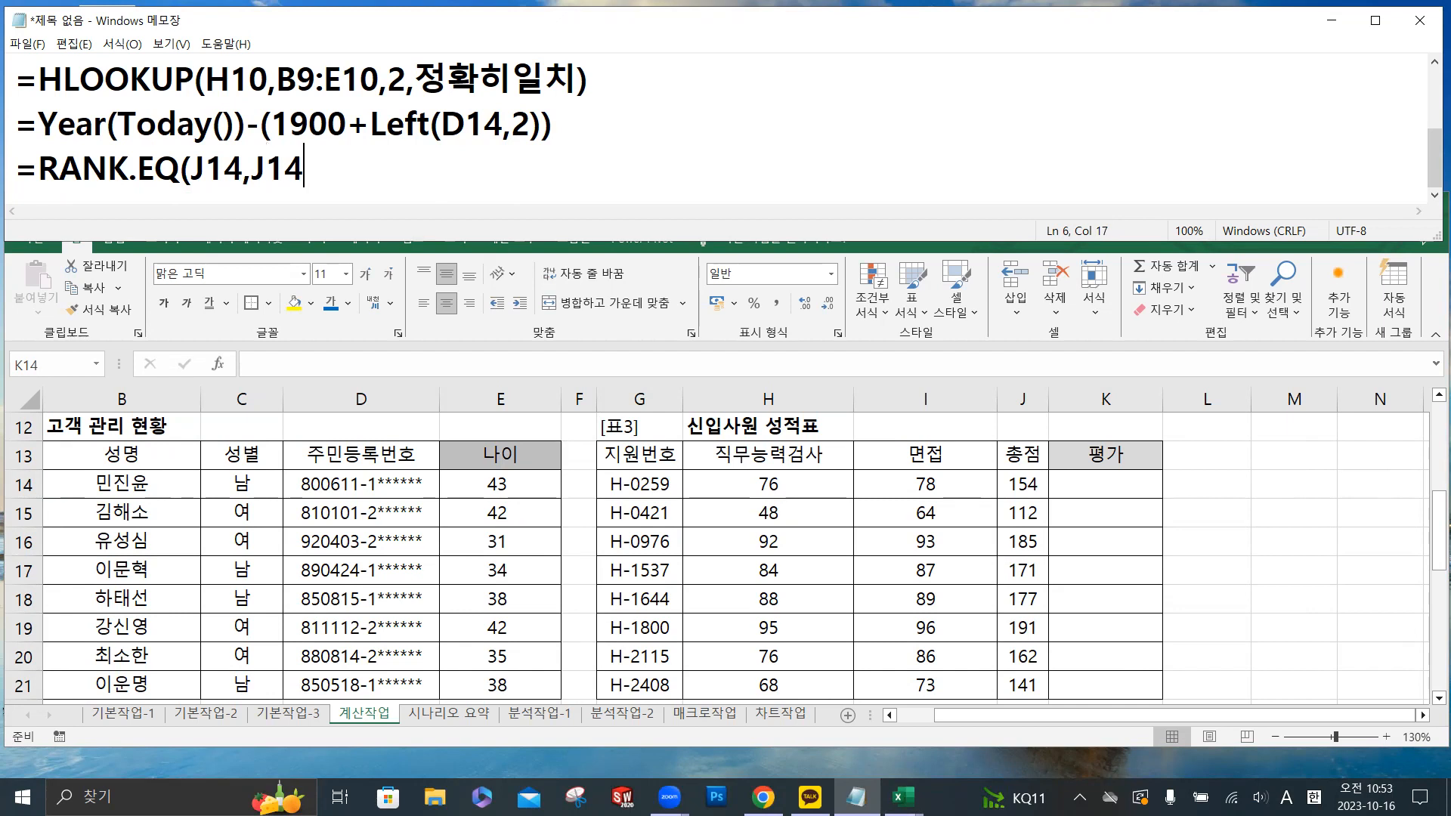
{"action": "type", "text": "J21"}
- Make the range in the drafted RANK.EQ formula absolute as $J$14:$J$21
{"action": "left_click", "coordinate": [254, 168]}
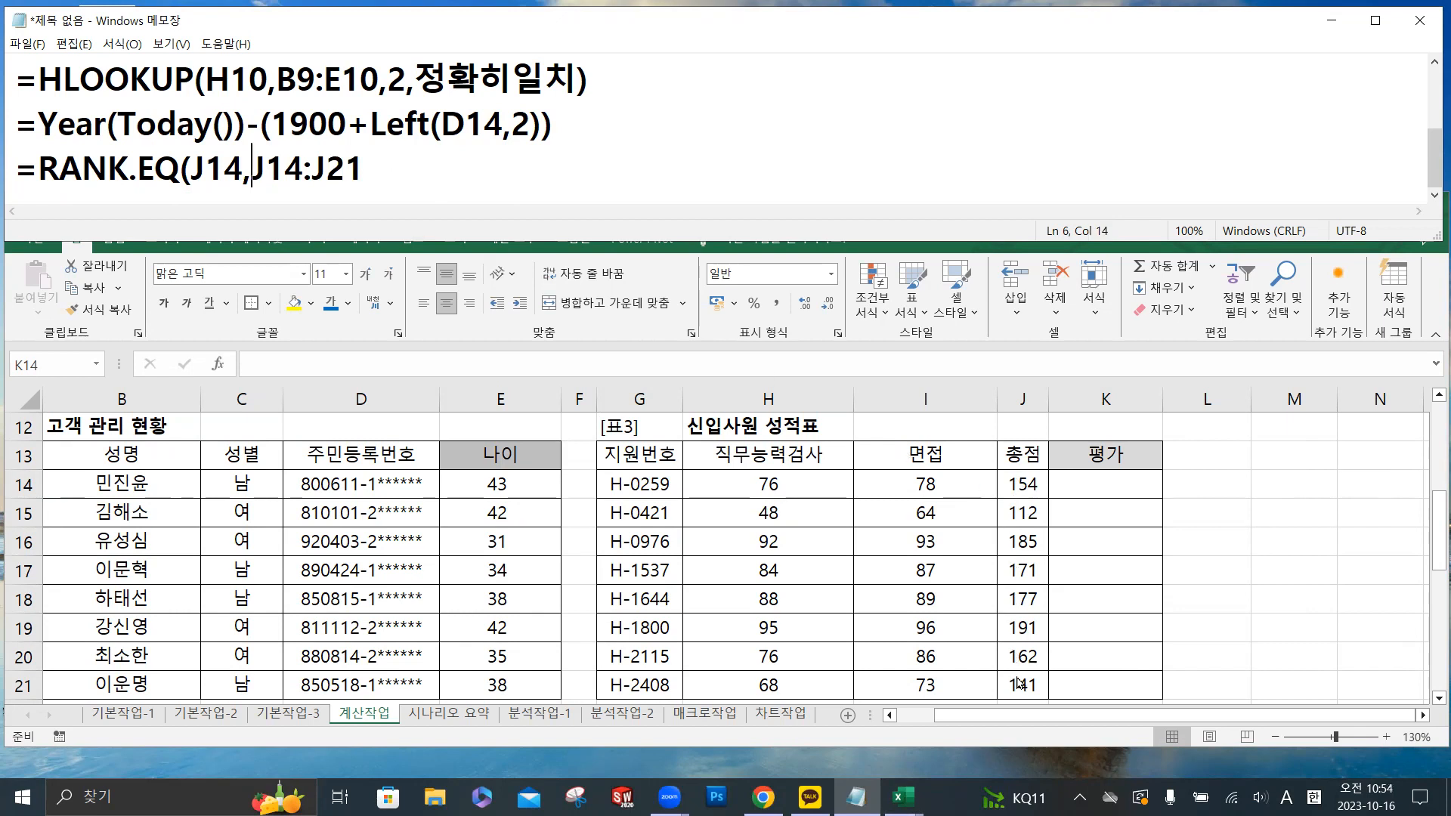
{"action": "type", "text": "$"}
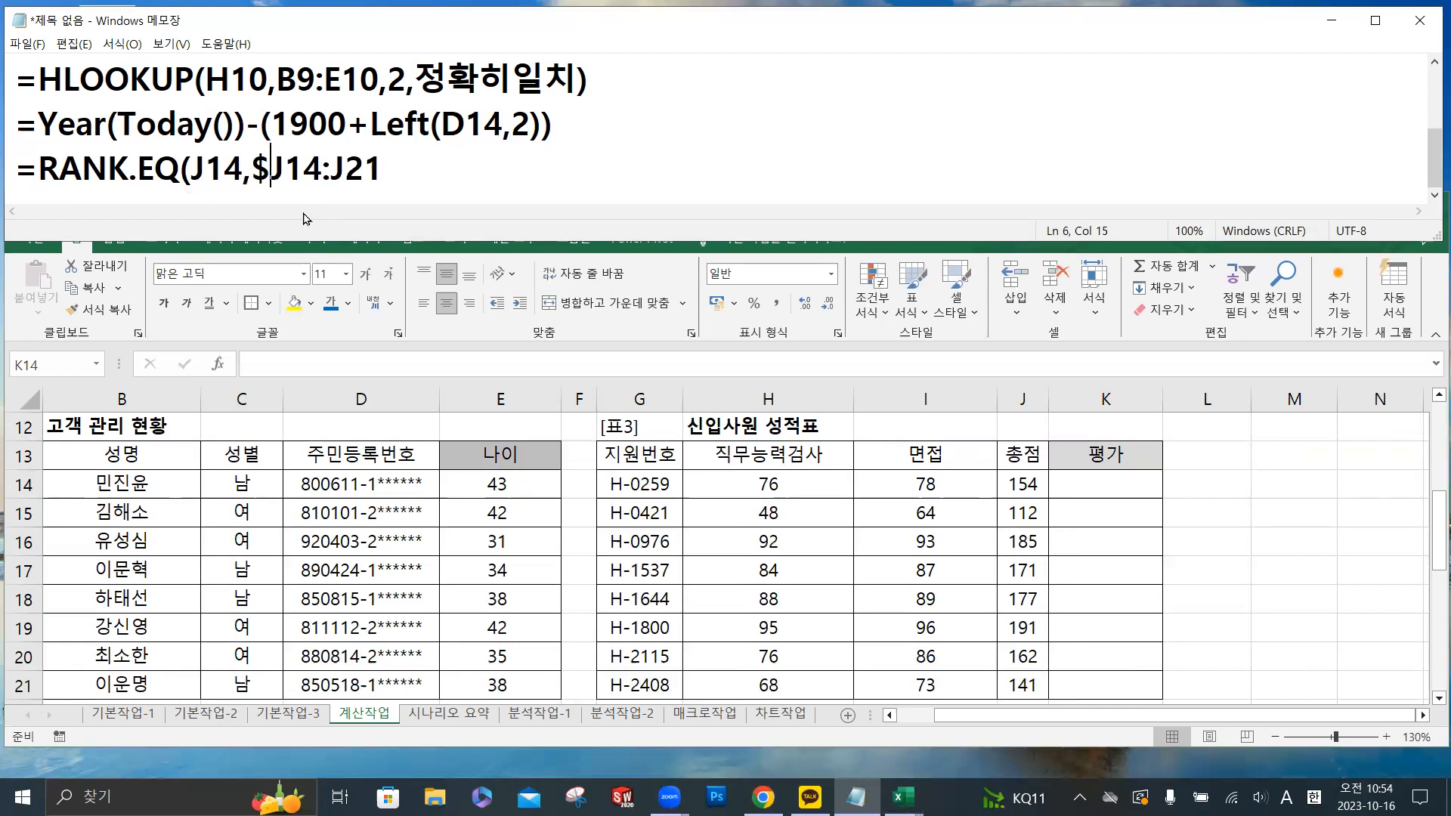
{"action": "key", "text": "Right"}
{"action": "type", "text": "$"}
{"action": "key", "text": "Right"}
{"action": "key", "text": "Right"}
{"action": "key", "text": "Right"}
{"action": "type", "text": "$"}
{"action": "key", "text": "Right"}
{"action": "type", "text": "$"}
- Finish the drafted RANK.EQ formula with the order argument 0 and a closing parenthesis
{"action": "left_click", "coordinate": [451, 168]}
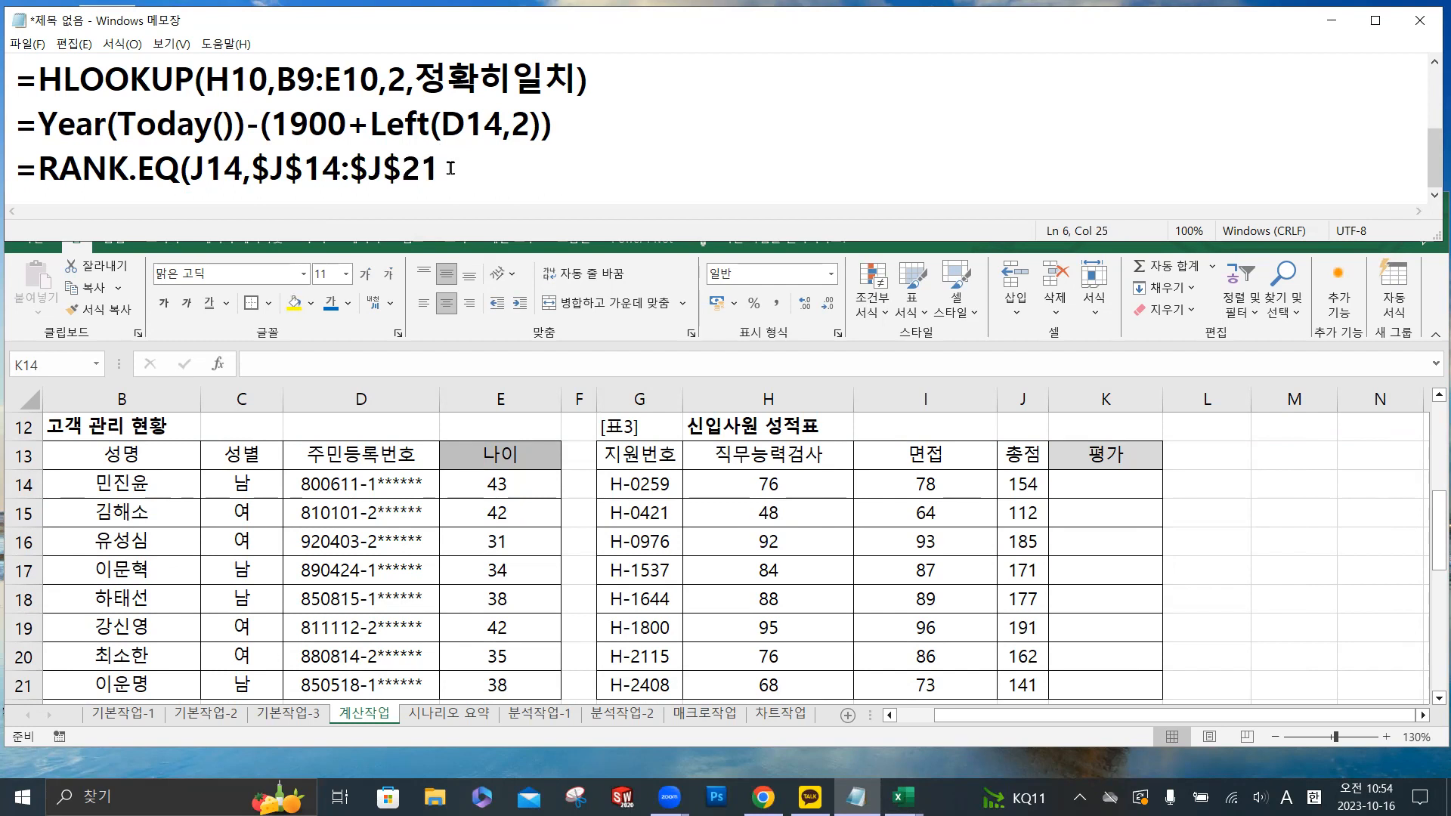
{"action": "type", "text": ","}
{"action": "type", "text": "0)"}
- Return to Excel and begin the 평가 formula in K14 with =RANK.EQ(J14,
{"action": "left_click", "coordinate": [1105, 489]}
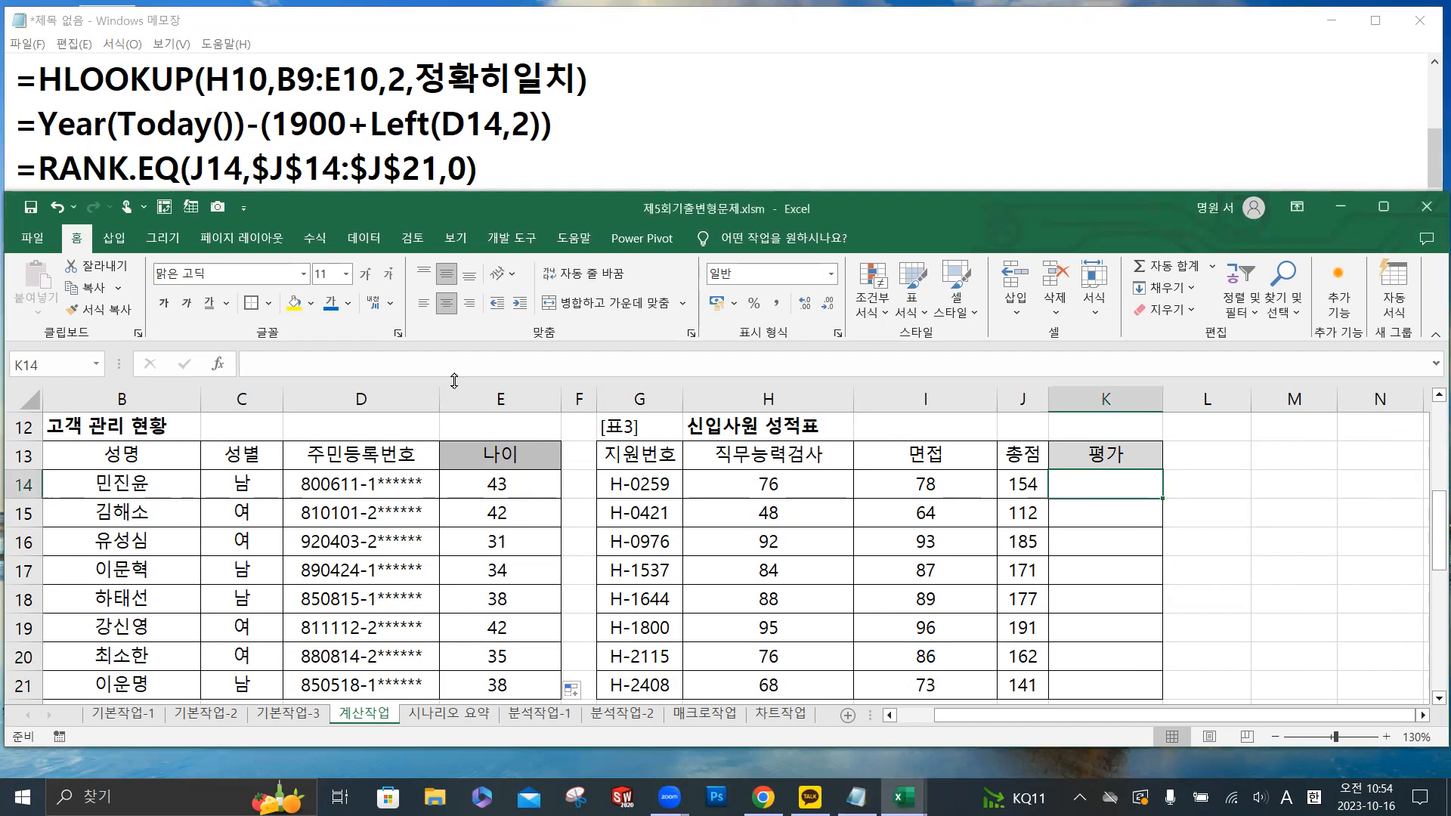
{"action": "left_click", "coordinate": [408, 364]}
{"action": "type", "text": "="}
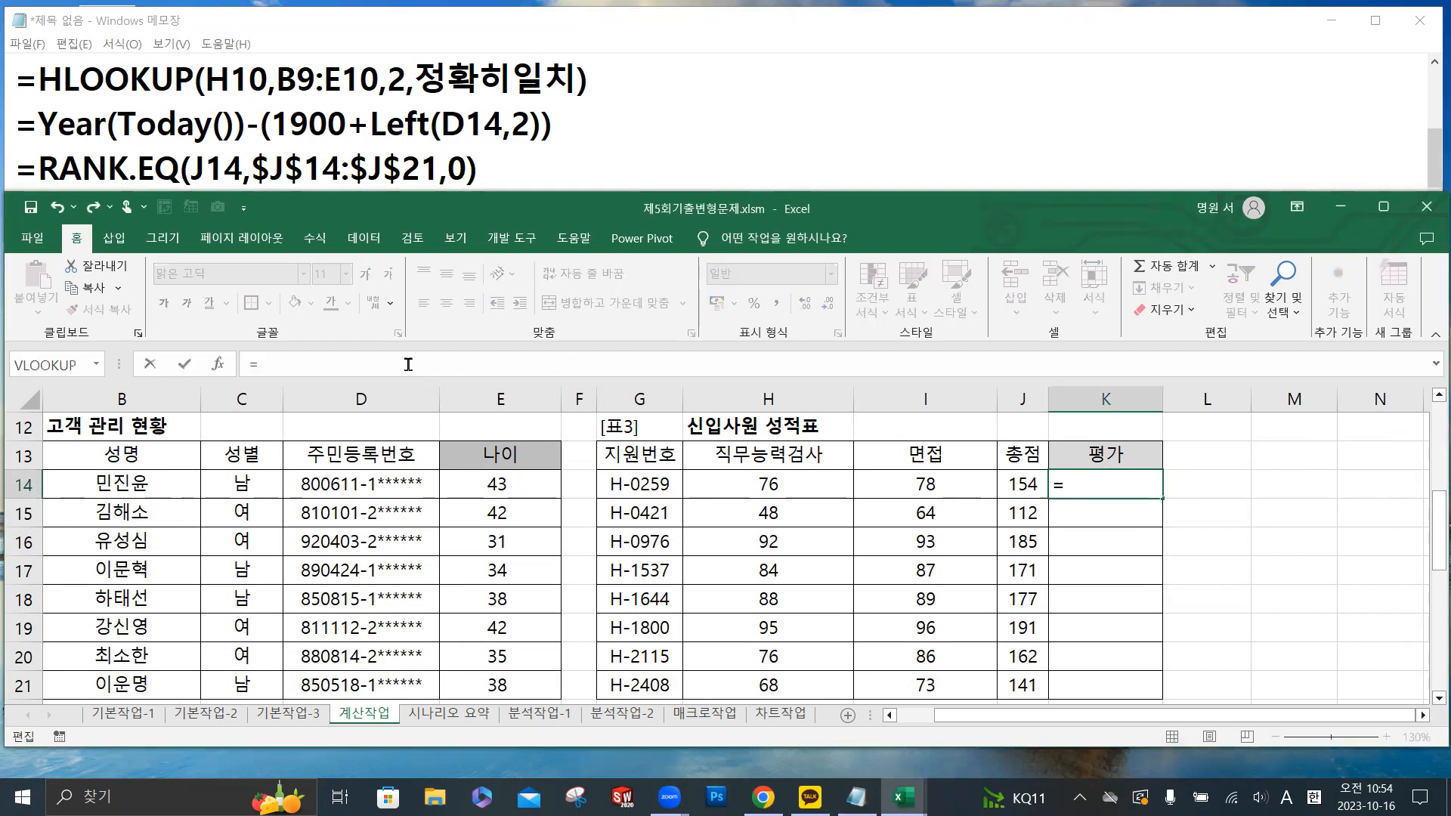
{"action": "type", "text": "ra"}
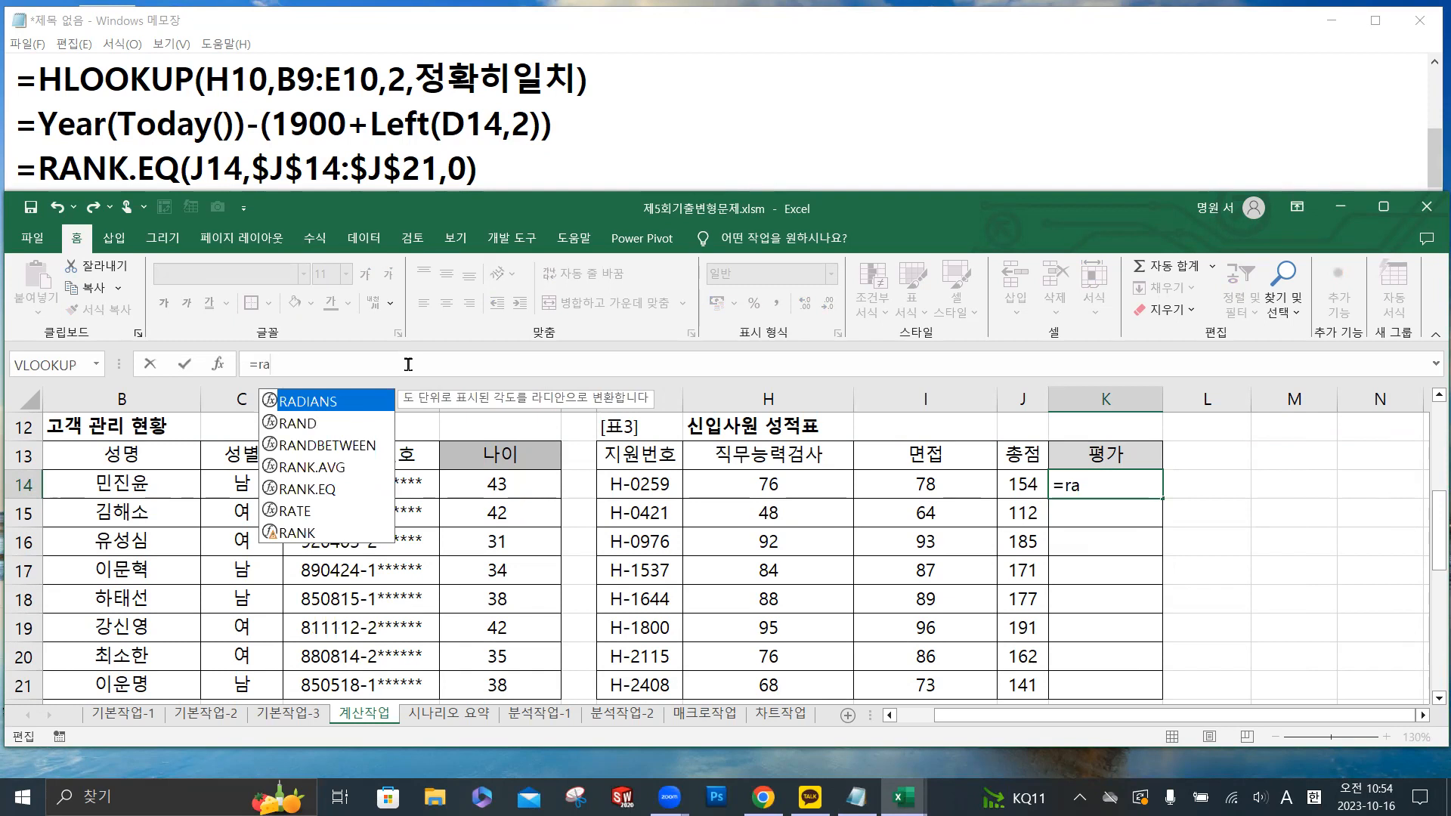
{"action": "double_click", "coordinate": [330, 490]}
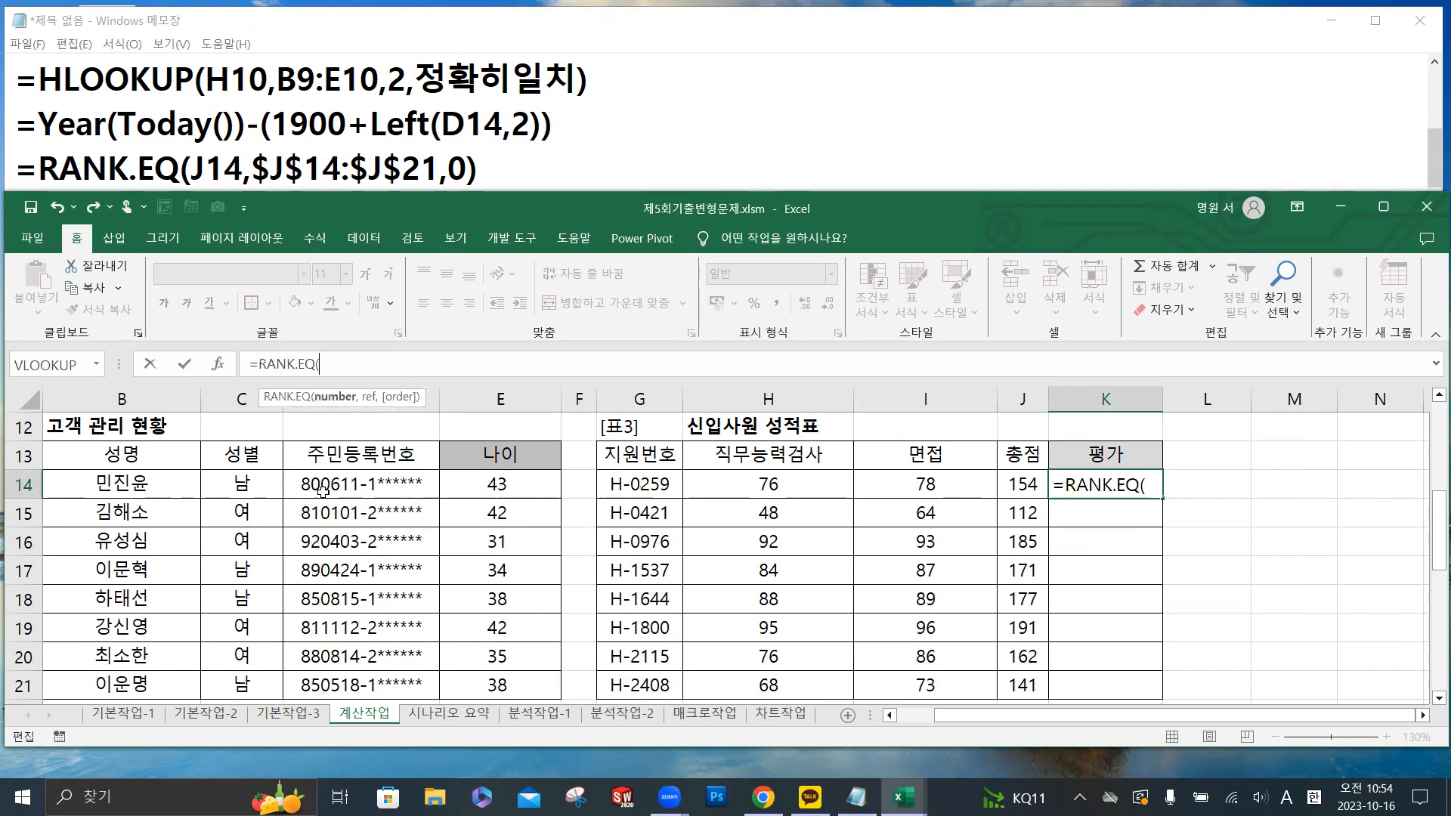
{"action": "left_click", "coordinate": [1030, 485]}
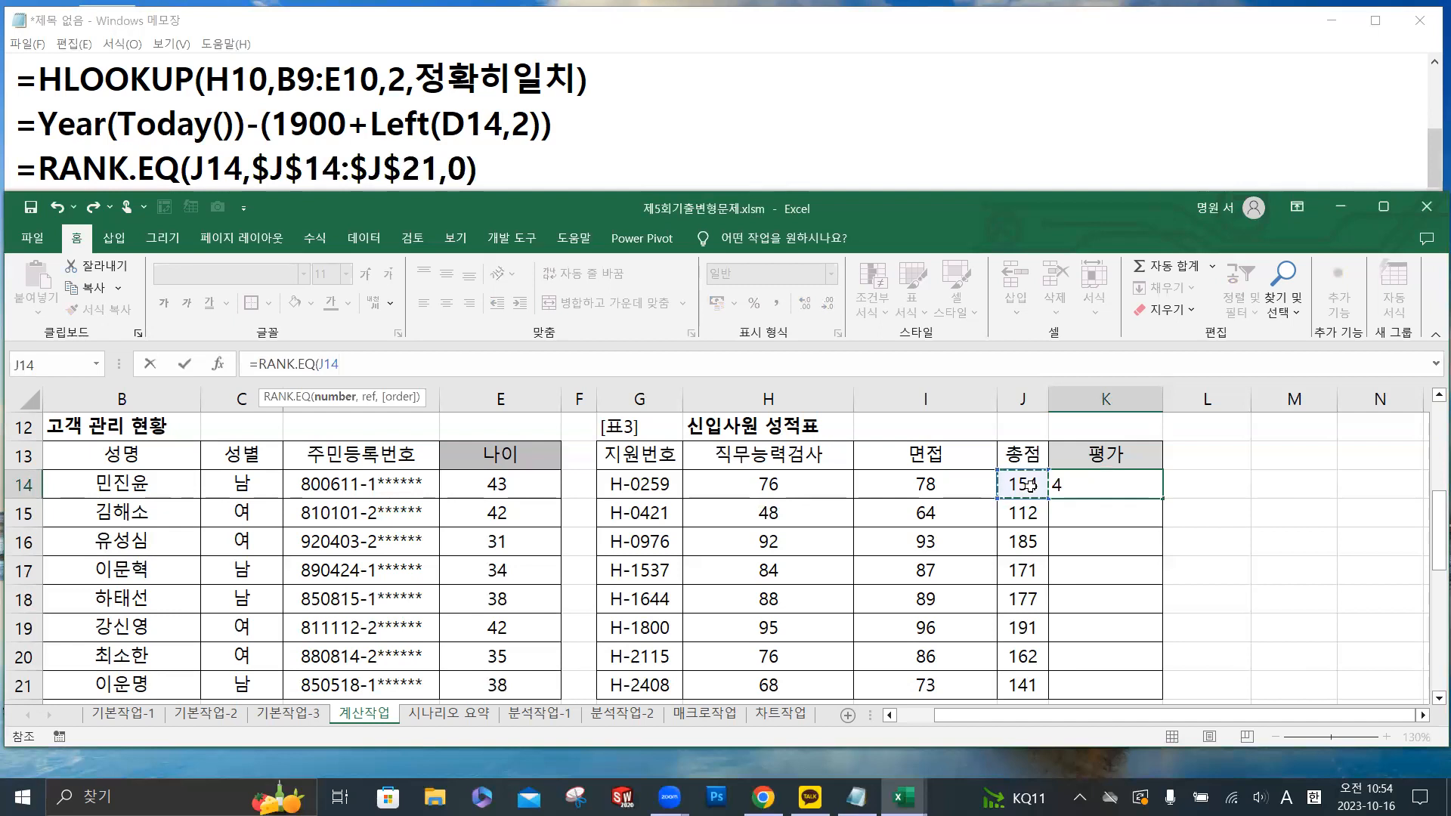
{"action": "type", "text": ","}
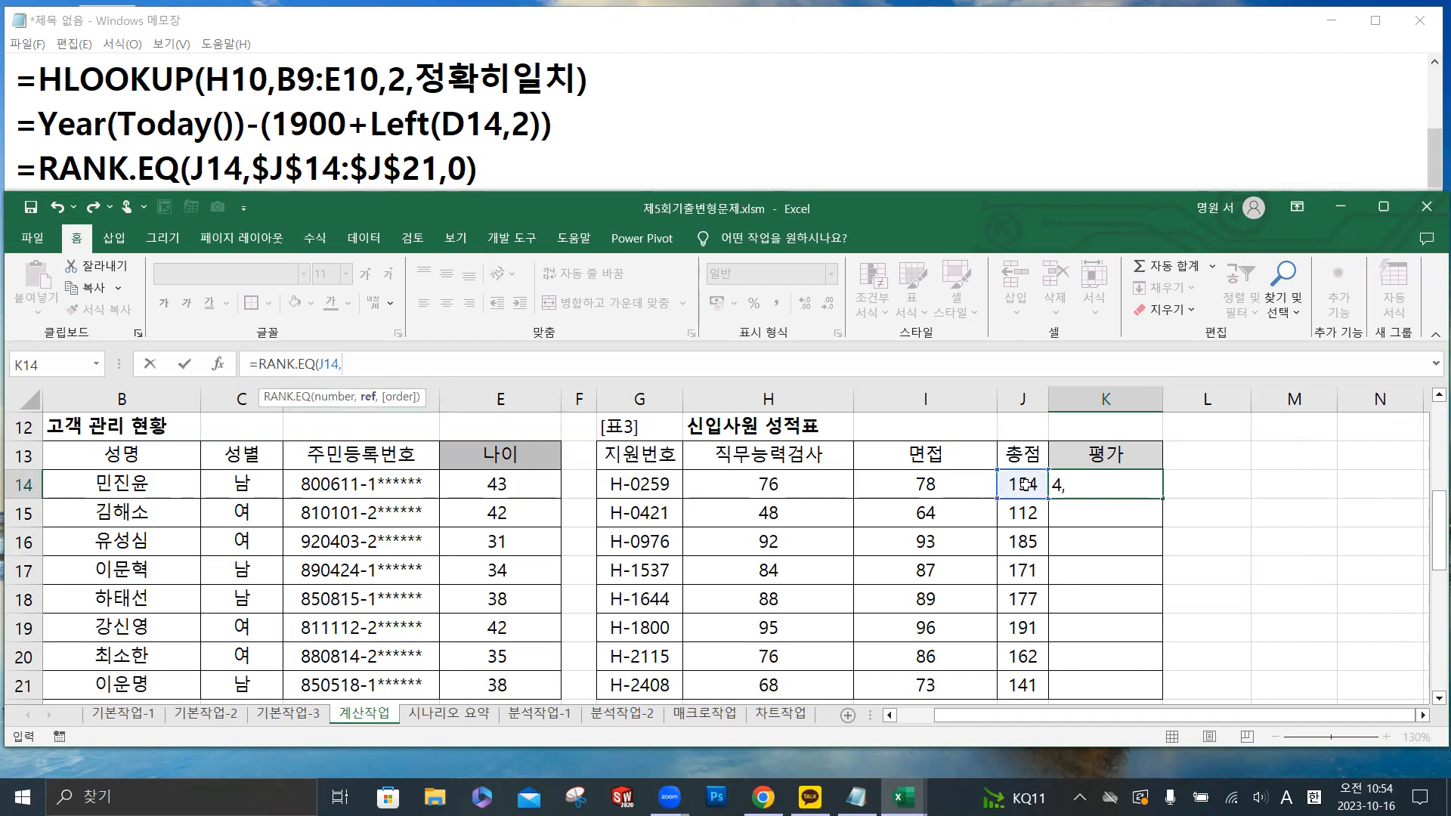
- Complete the K14 formula with $J$14:$J$21 and descending order 0, fill it down the 평가 column to K21, and reselect K14
{"action": "left_click_drag", "start_coordinate": [1024, 484], "coordinate": [1041, 677]}
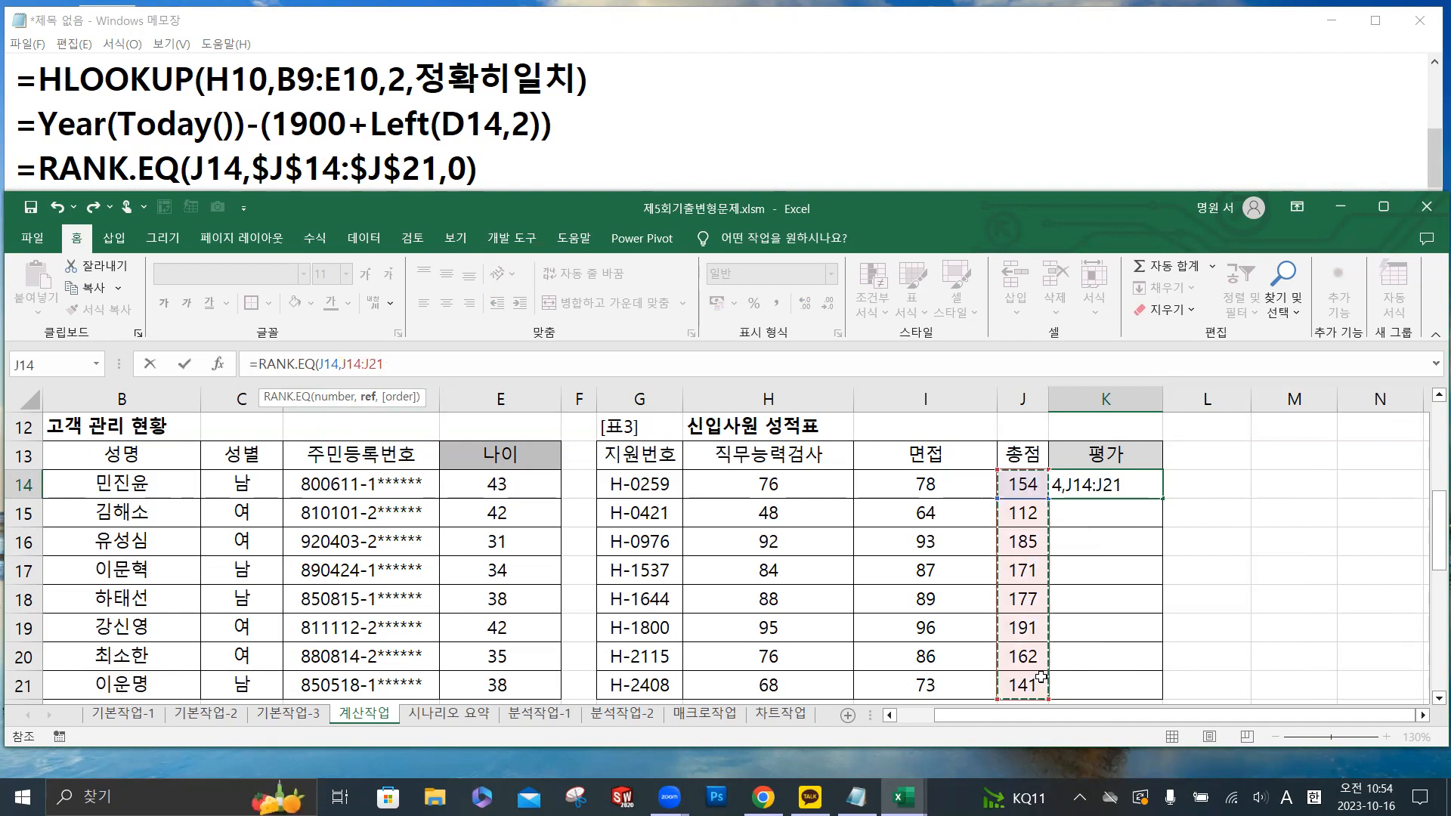
{"action": "key", "text": "F4"}
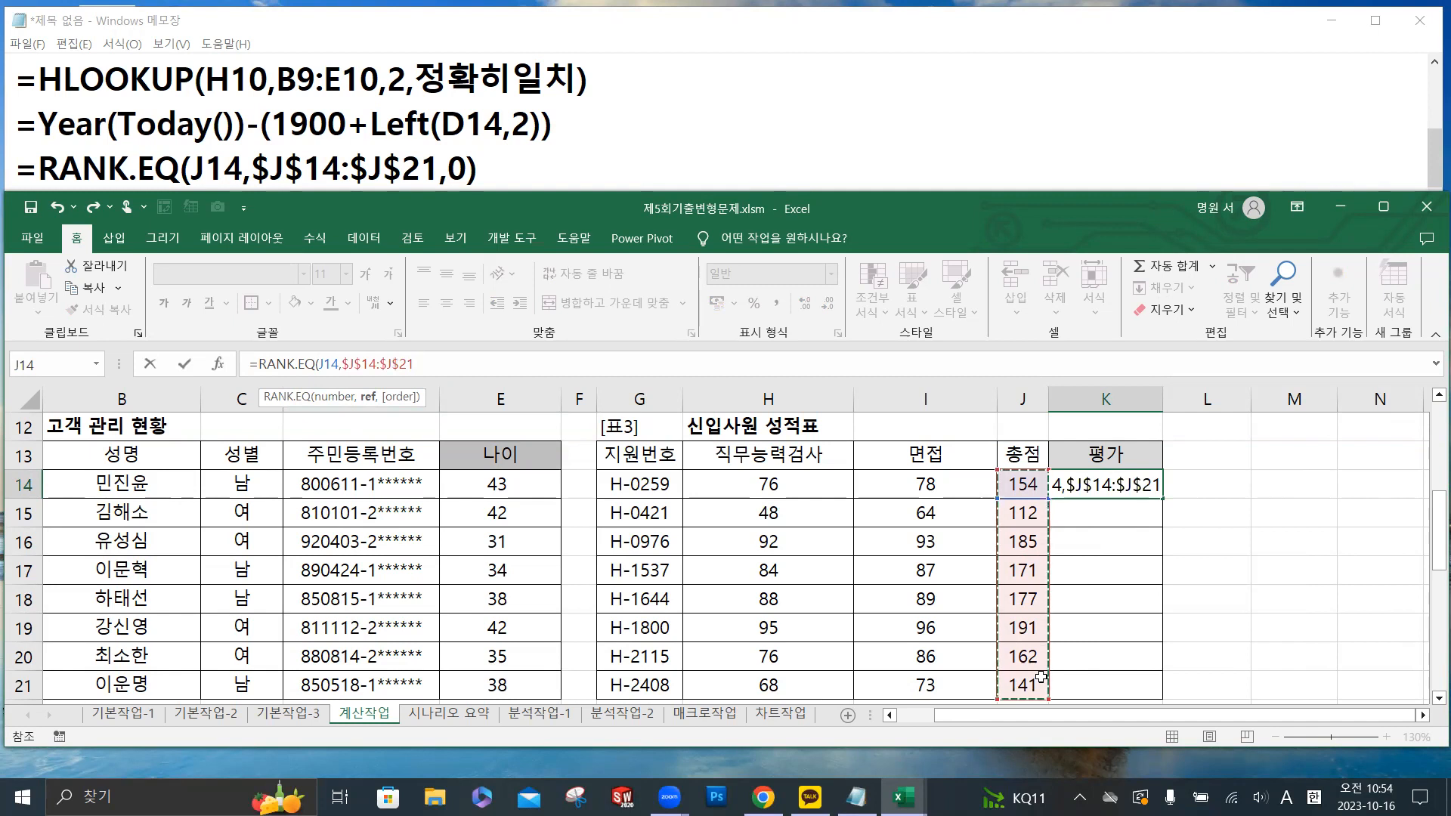
{"action": "type", "text": ","}
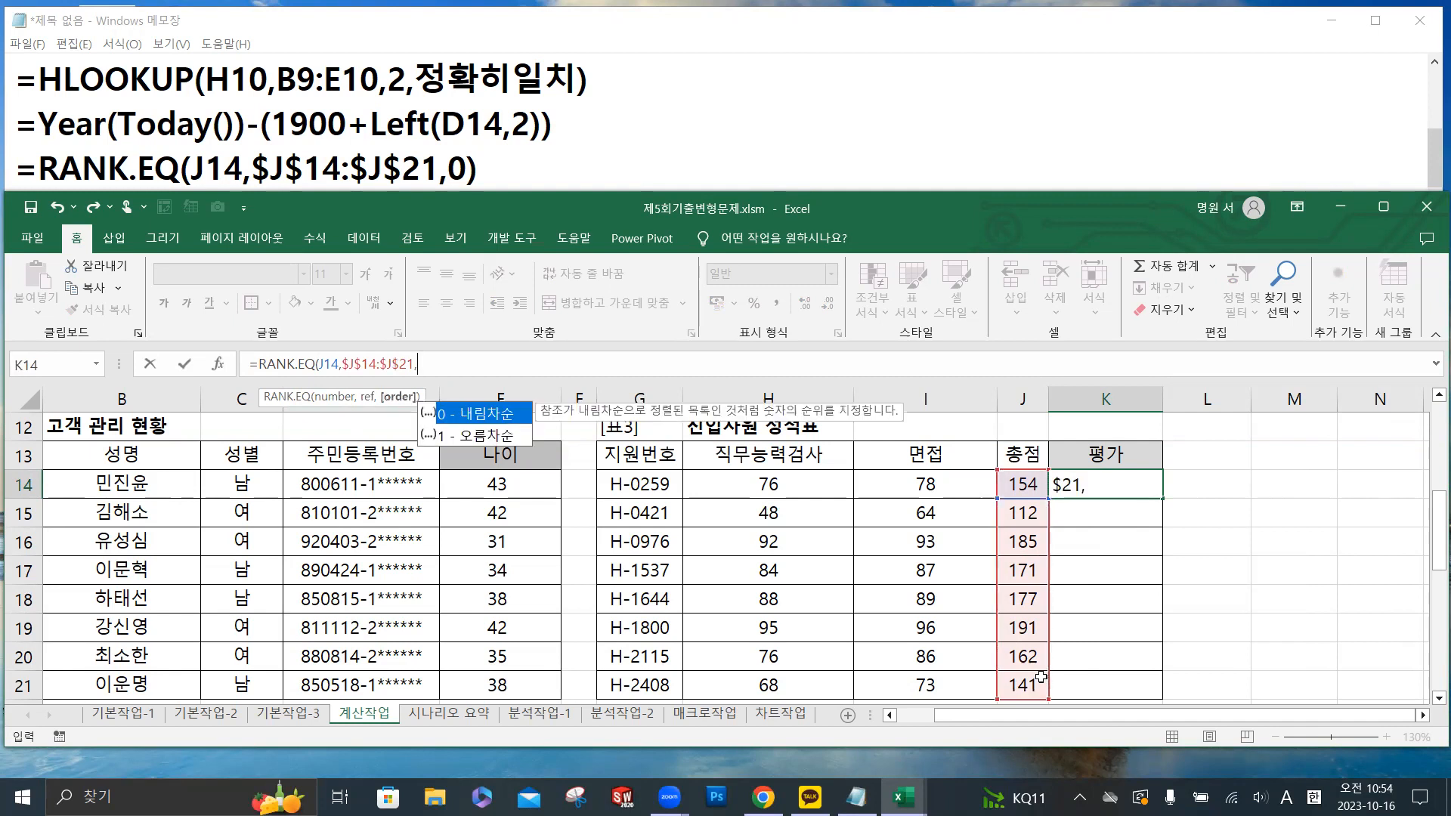
{"action": "double_click", "coordinate": [498, 420]}
{"action": "type", "text": ")"}
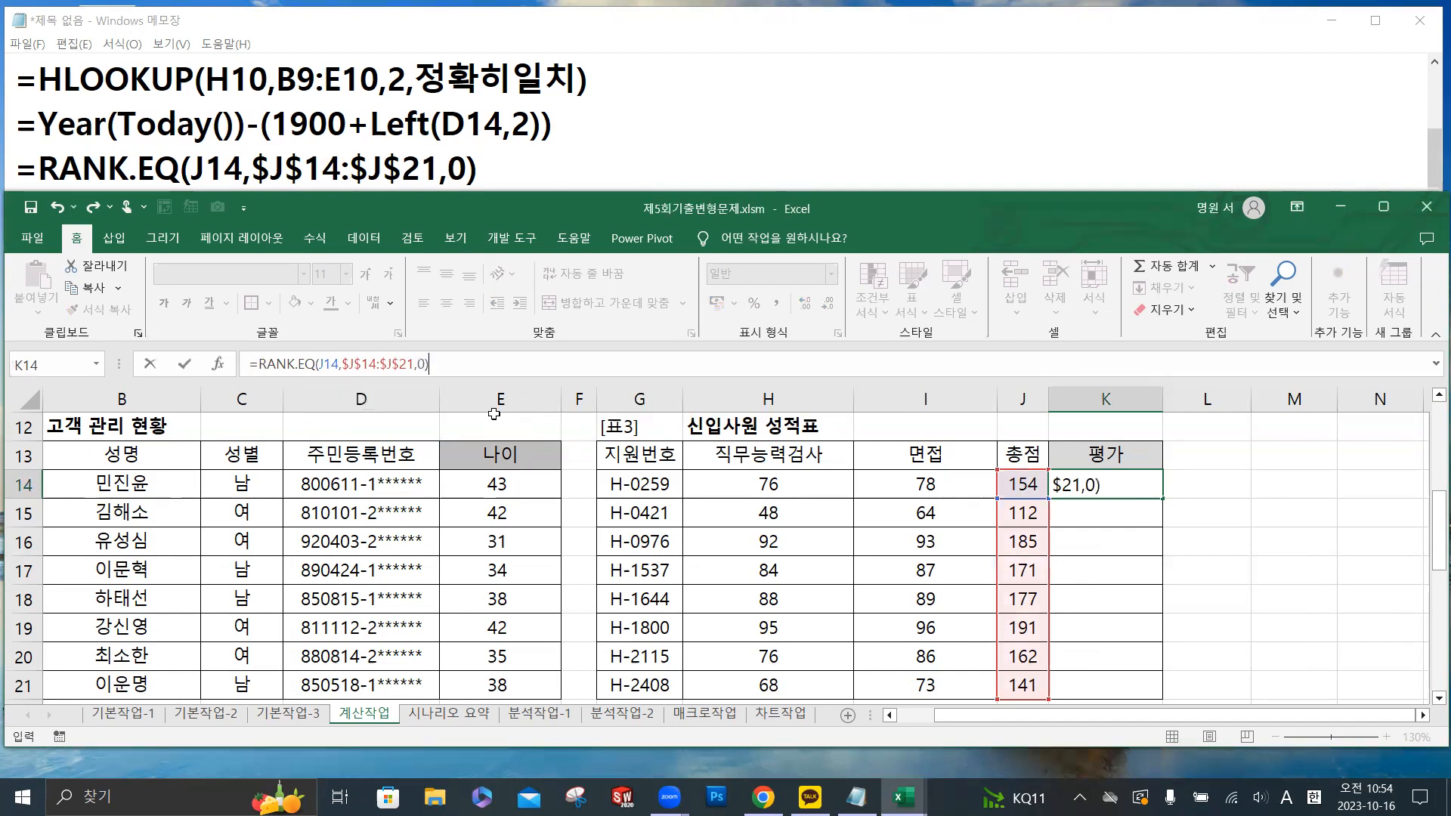
{"action": "double_click", "coordinate": [1163, 500]}
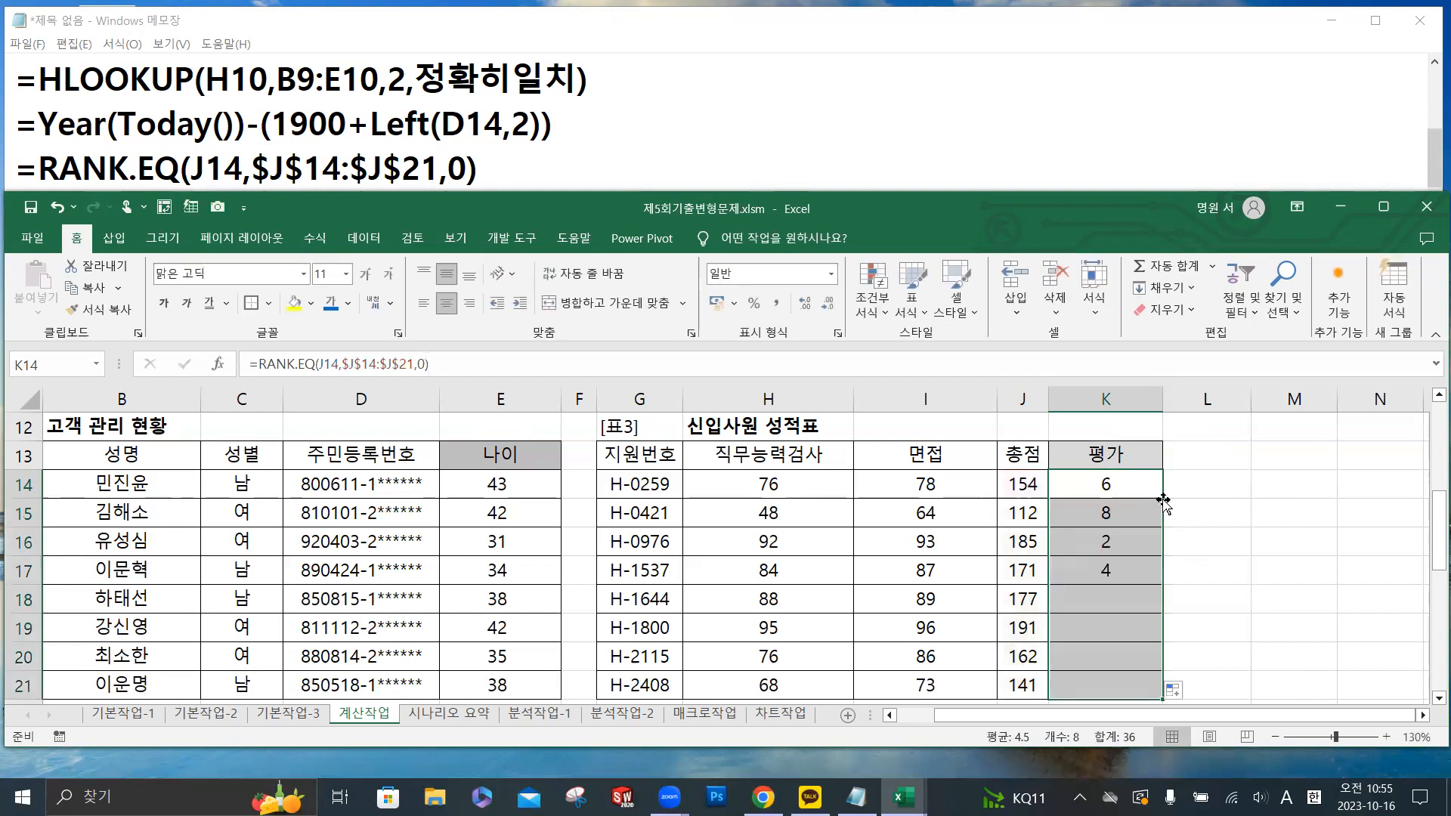
{"action": "left_click_drag", "start_coordinate": [1138, 484], "coordinate": [1139, 541]}
{"action": "left_click", "coordinate": [1139, 483]}
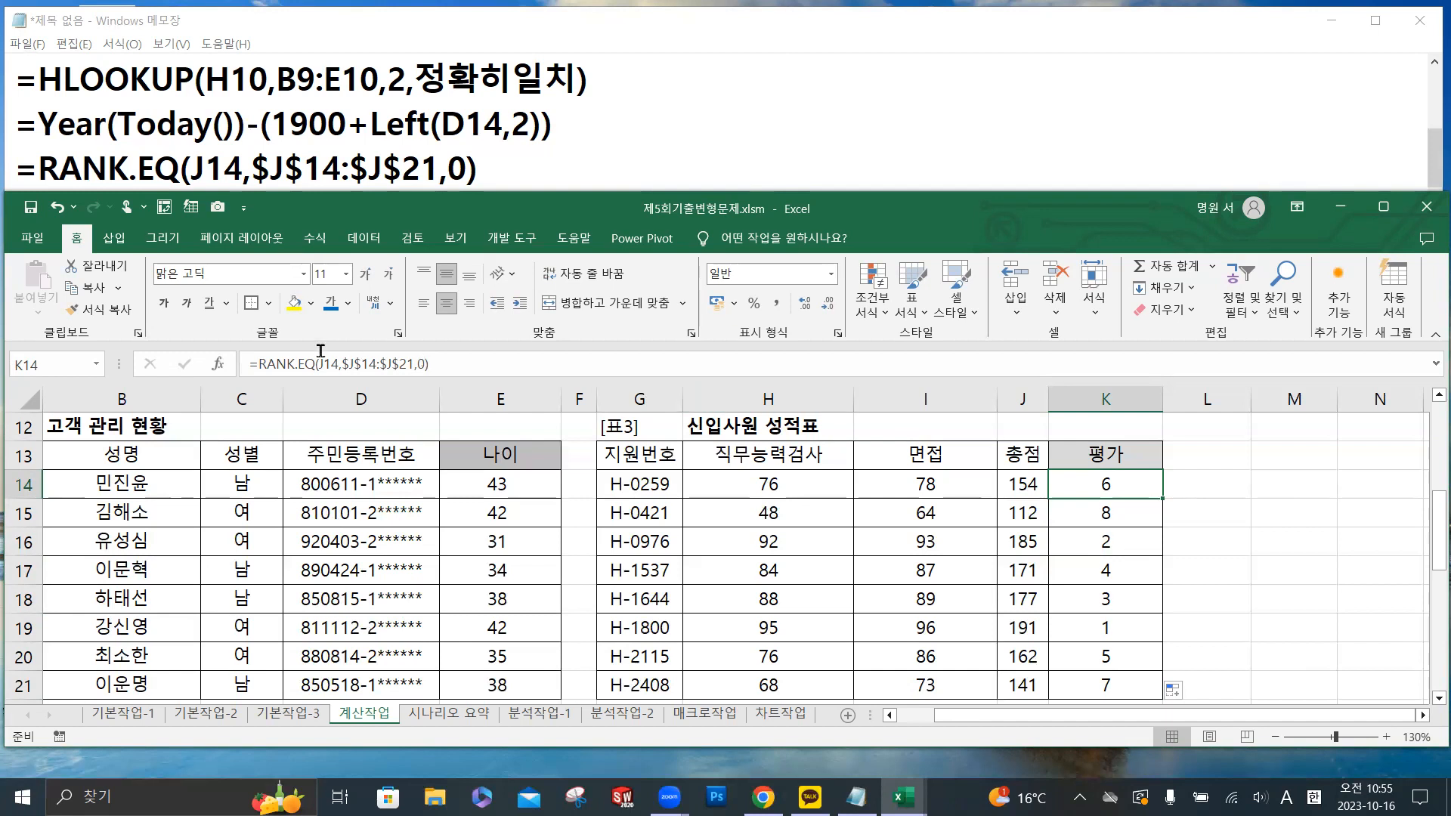
- Switch to Notepad and wrap the drafted RANK.EQ expression in an IF function that tests for =1
{"action": "left_click", "coordinate": [38, 169]}
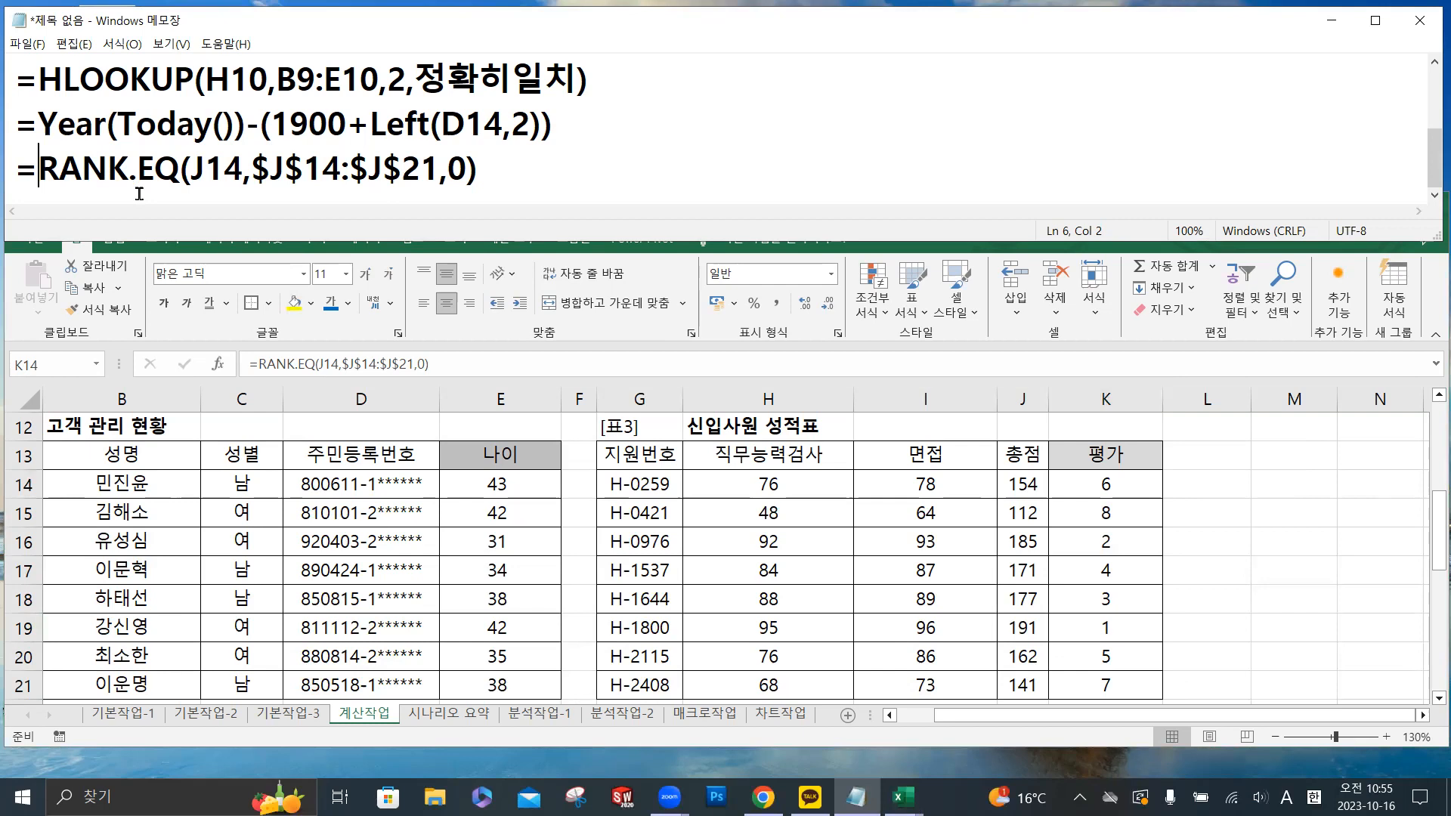
{"action": "type", "text": "I"}
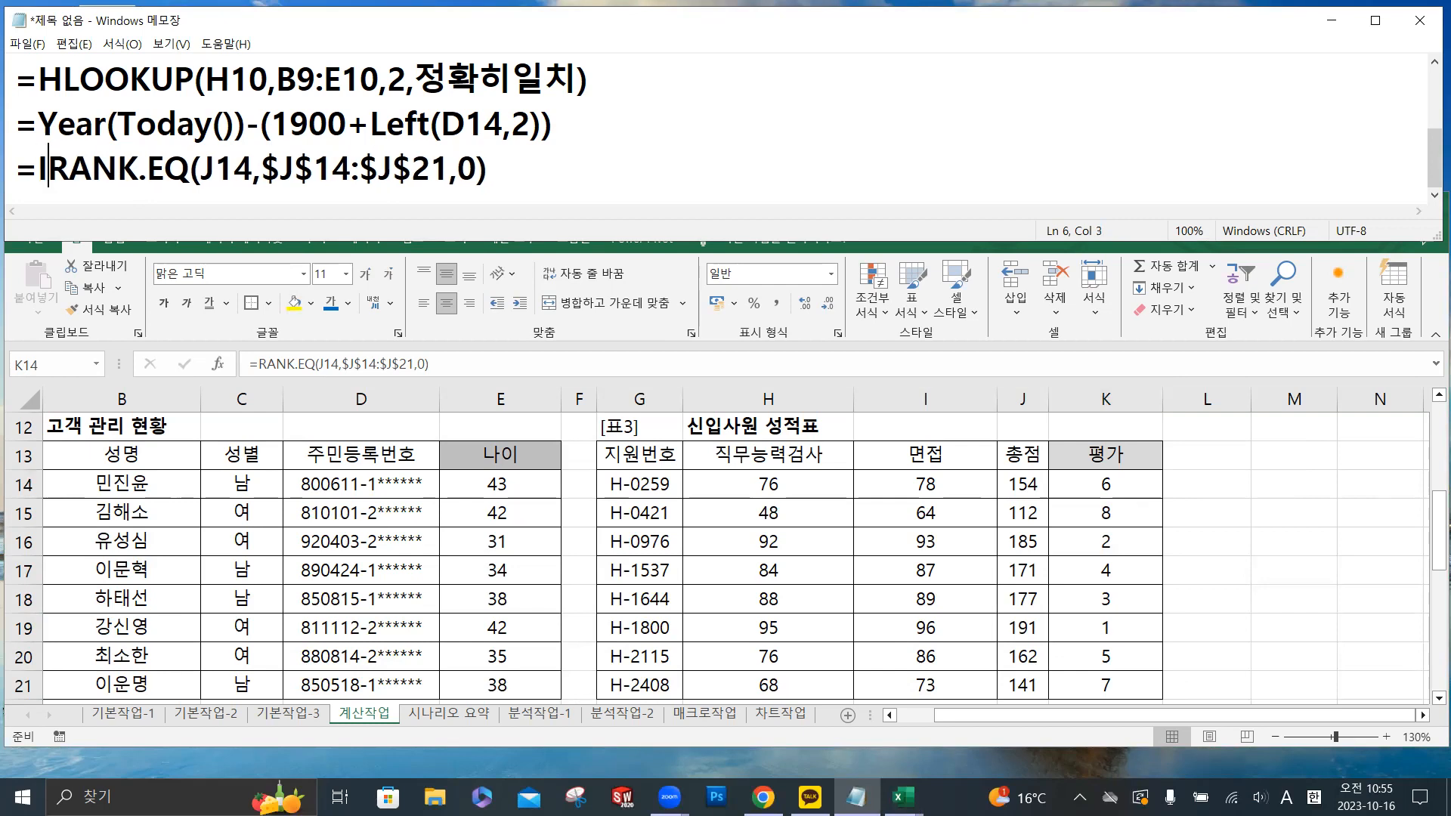
{"action": "type", "text": "F("}
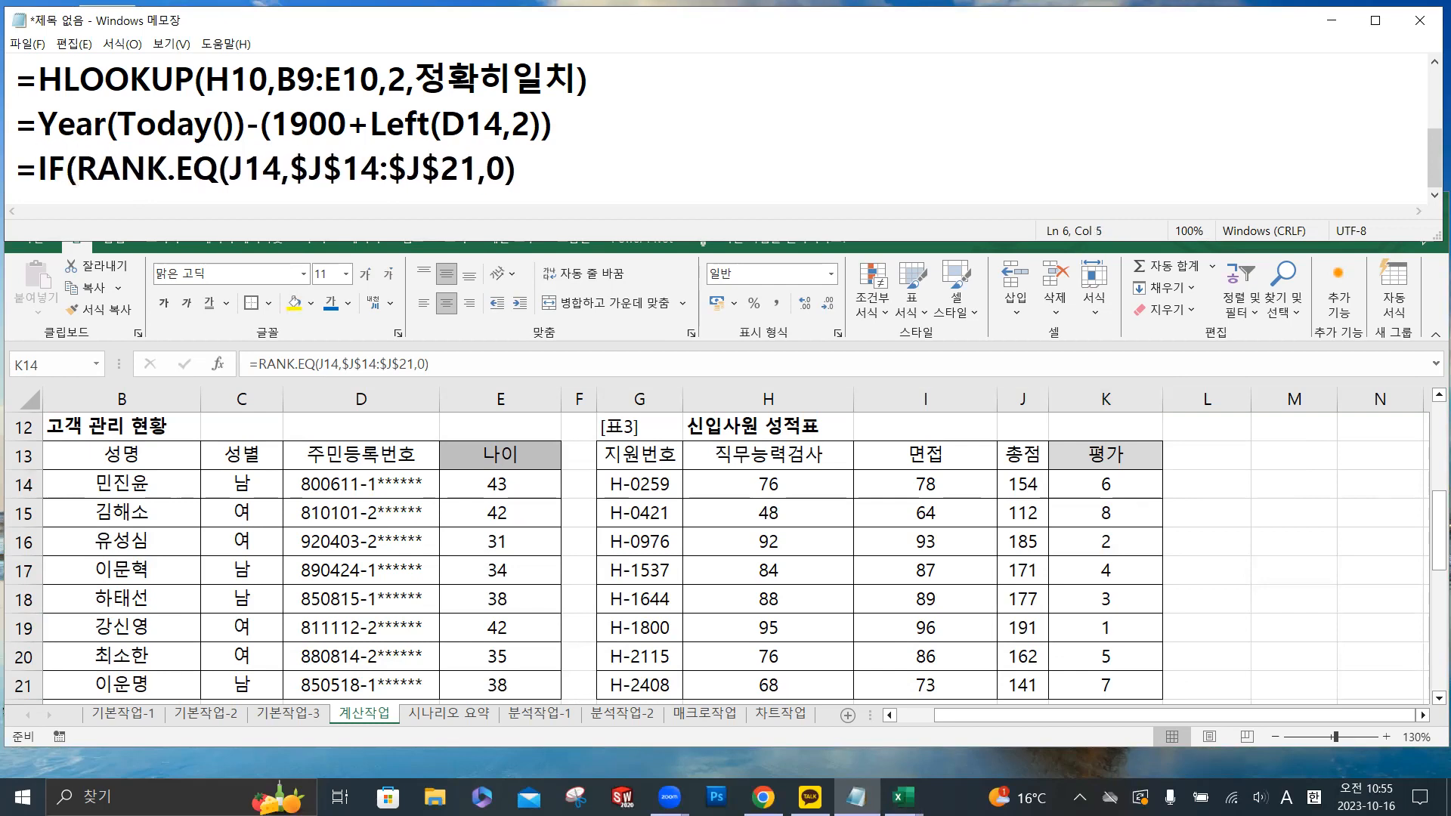
{"action": "left_click", "coordinate": [542, 168]}
{"action": "type", "text": "=1"}
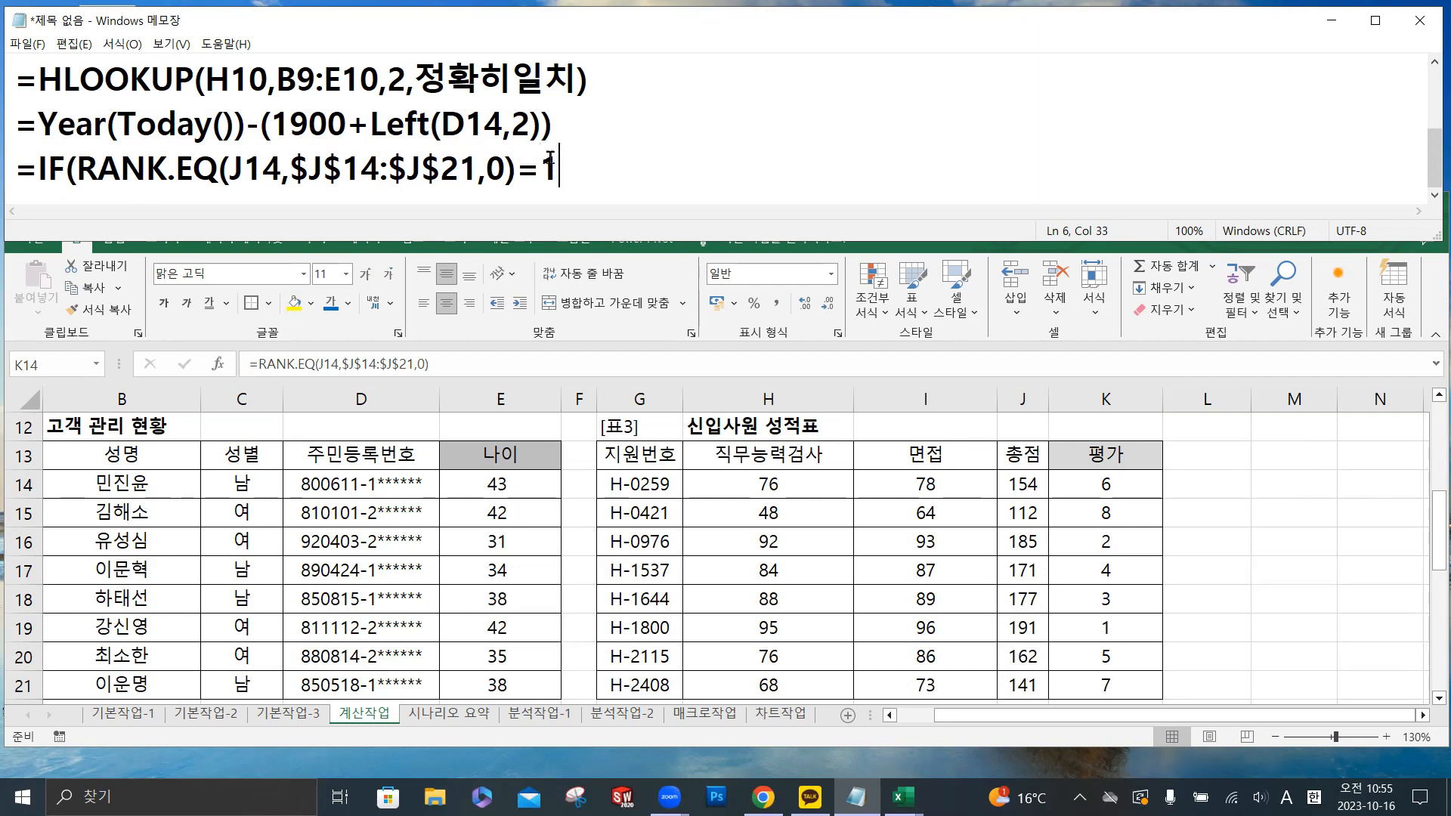
{"action": "left_click_drag", "start_coordinate": [550, 158], "coordinate": [78, 172]}
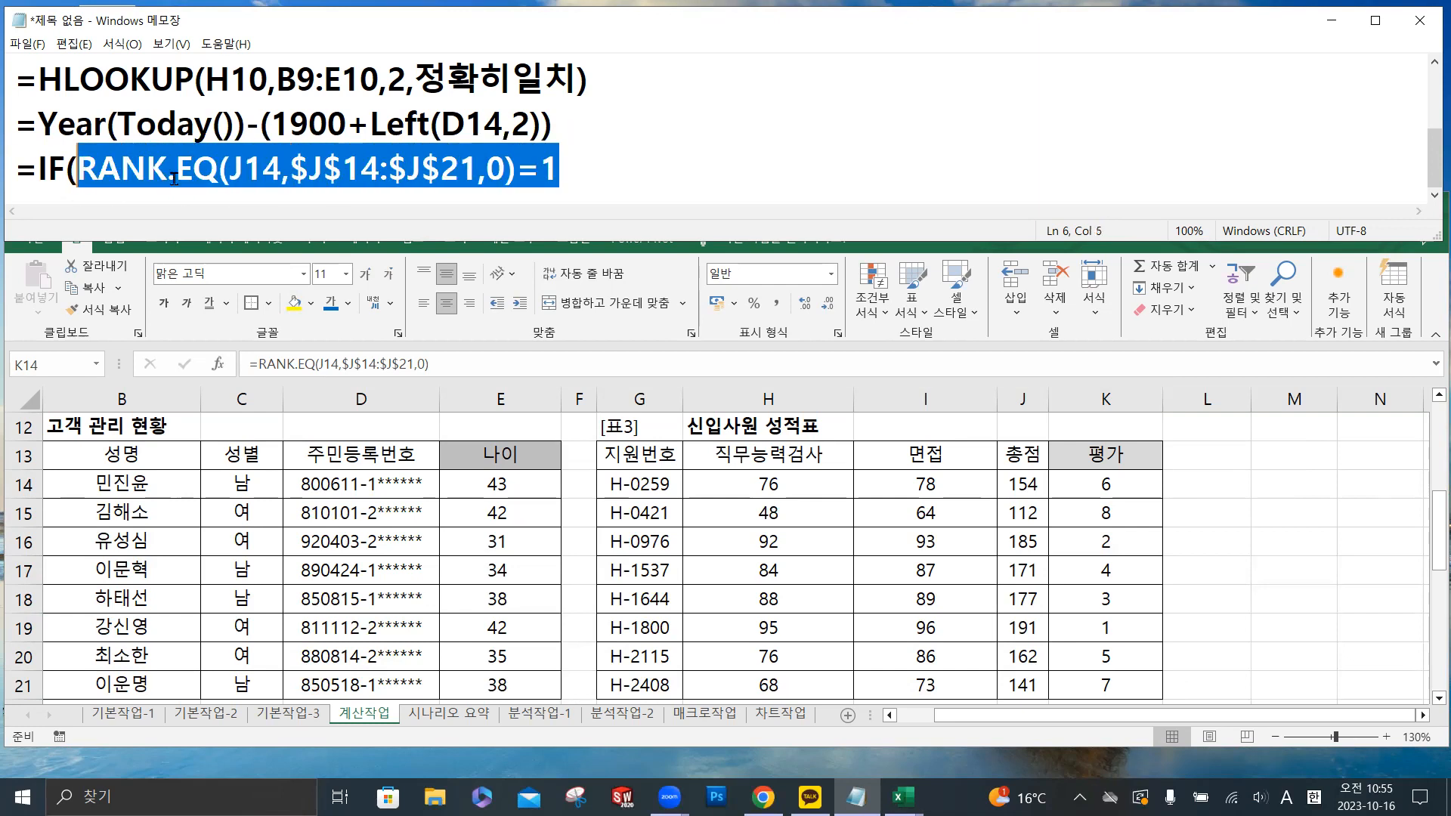
{"action": "left_click", "coordinate": [594, 156]}
{"action": "type", "text": ","}
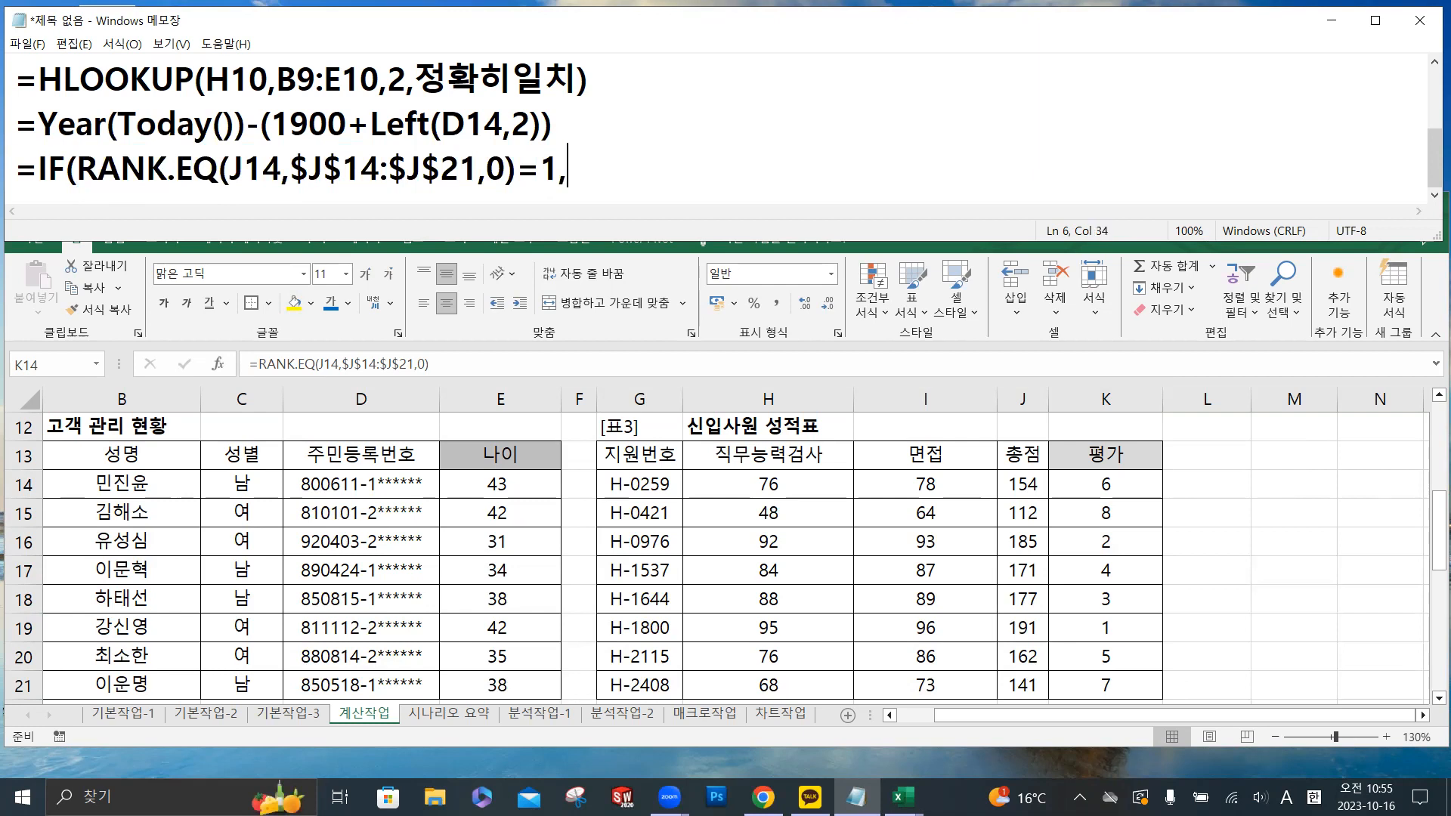
{"action": "type", "text": "\""}
- Add "최우수입사" as the true result of the drafted IF formula, followed by a comma
{"action": "key", "text": "Hangul"}
{"action": "type", "text": "최우수입사"}
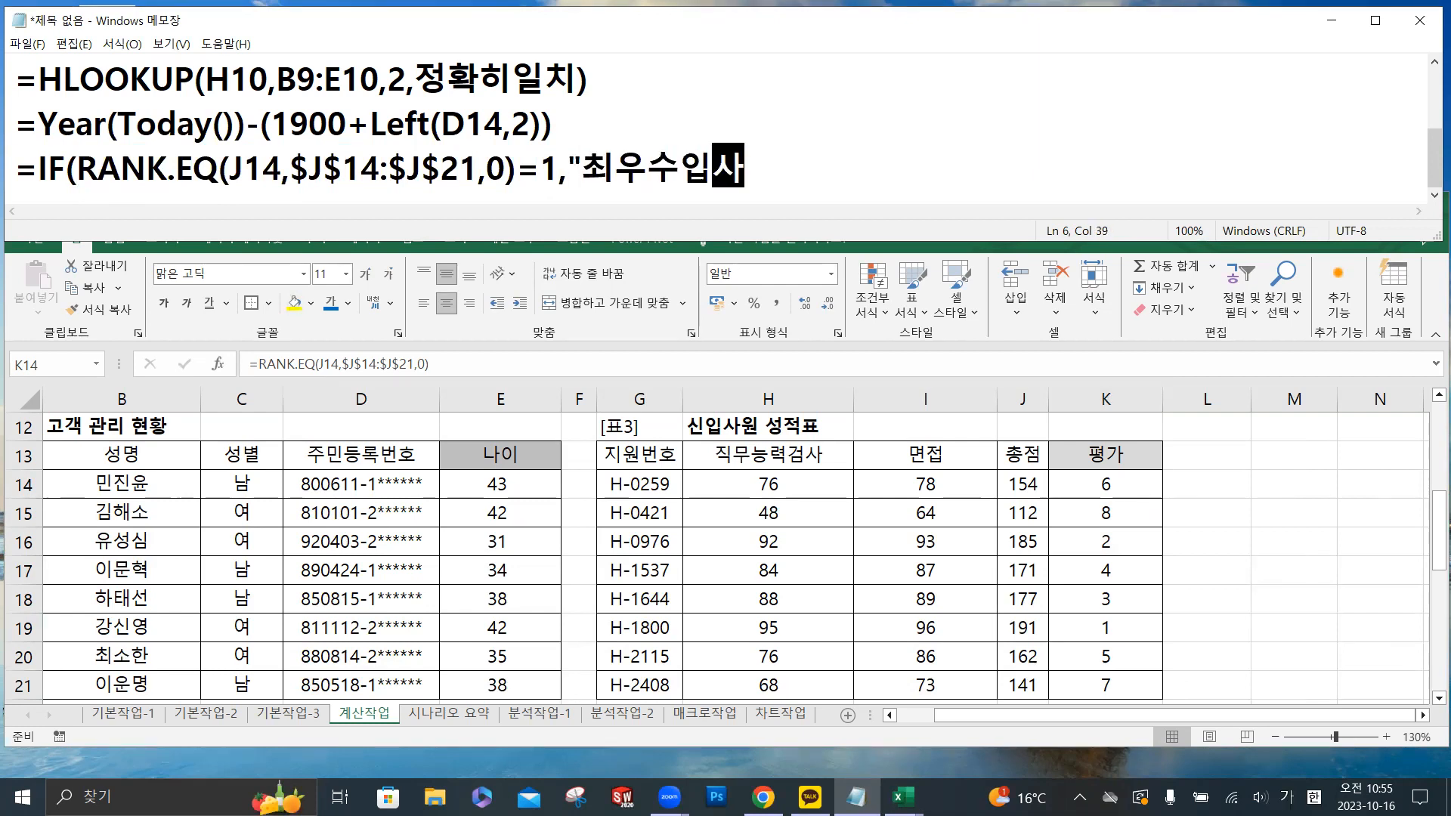
{"action": "type", "text": "\","}
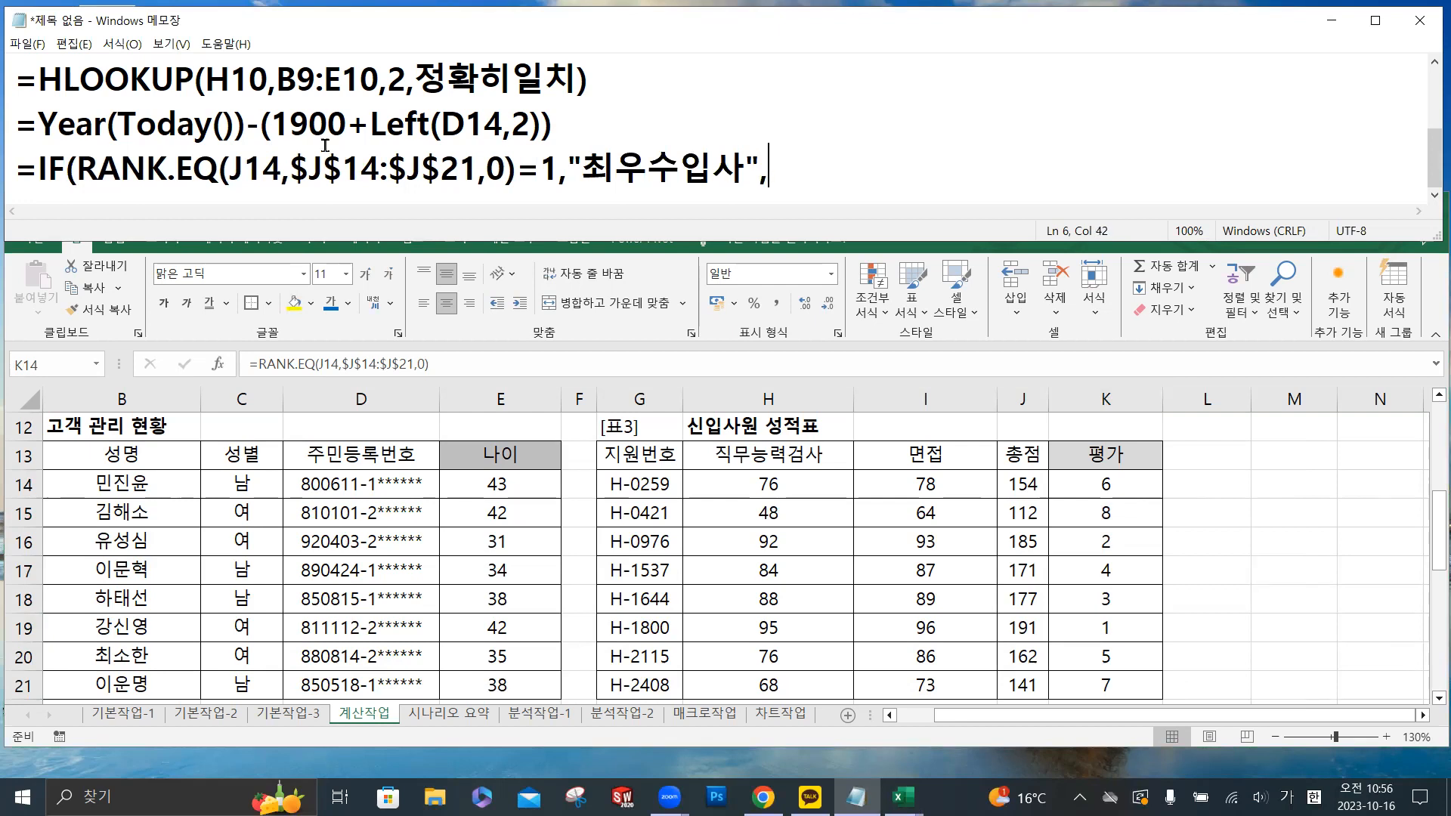
- Copy IF(RANK.EQ(J14,$J$14:$J$21,0)= from the draft and paste it at the end of the formula as a nested IF
{"action": "left_click", "coordinate": [37, 167]}
{"action": "left_click_drag", "start_coordinate": [38, 167], "coordinate": [544, 168]}
{"action": "key", "text": "ctrl+c"}
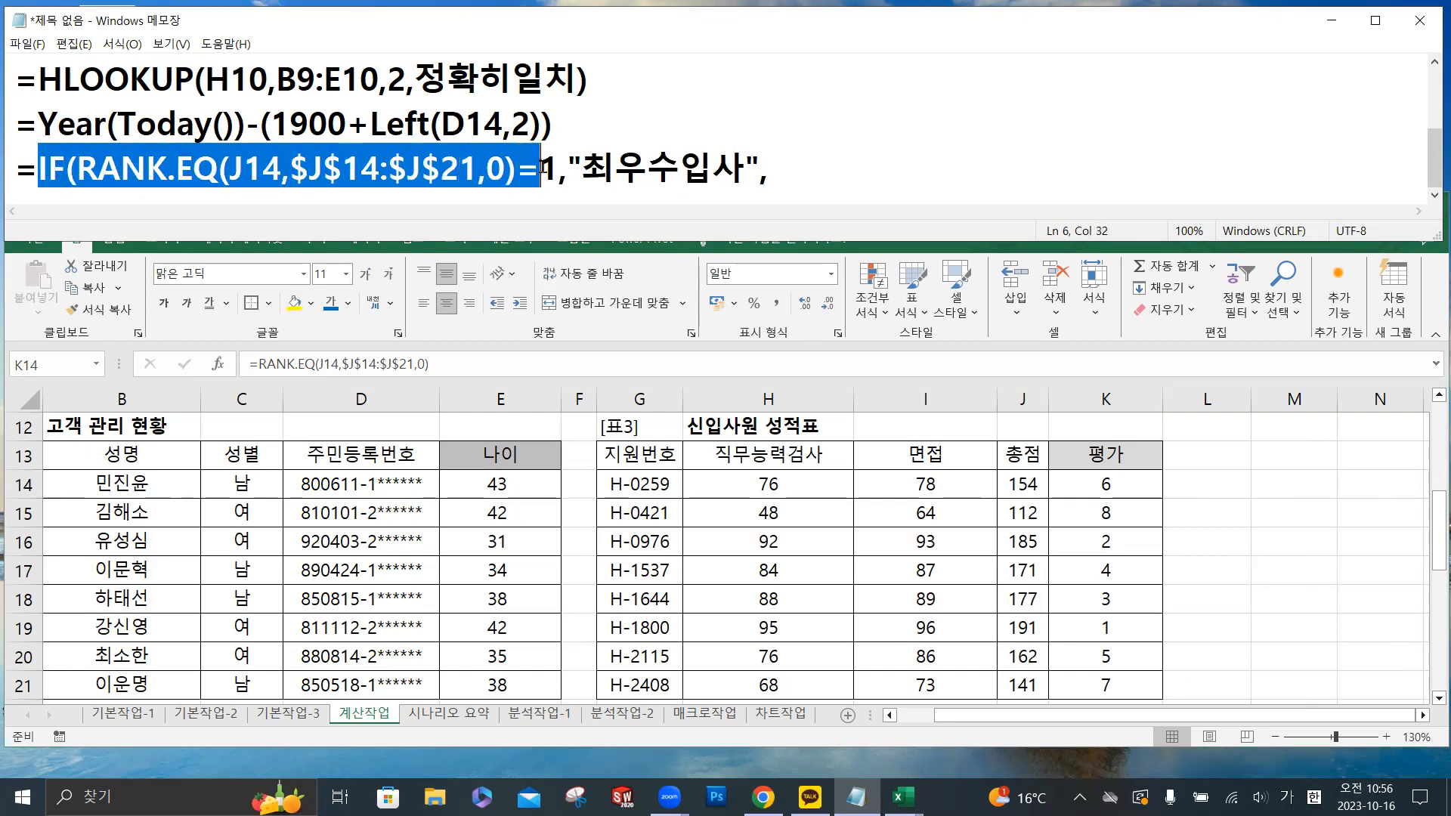
{"action": "left_click", "coordinate": [792, 171]}
{"action": "key", "text": "ctrl+v"}
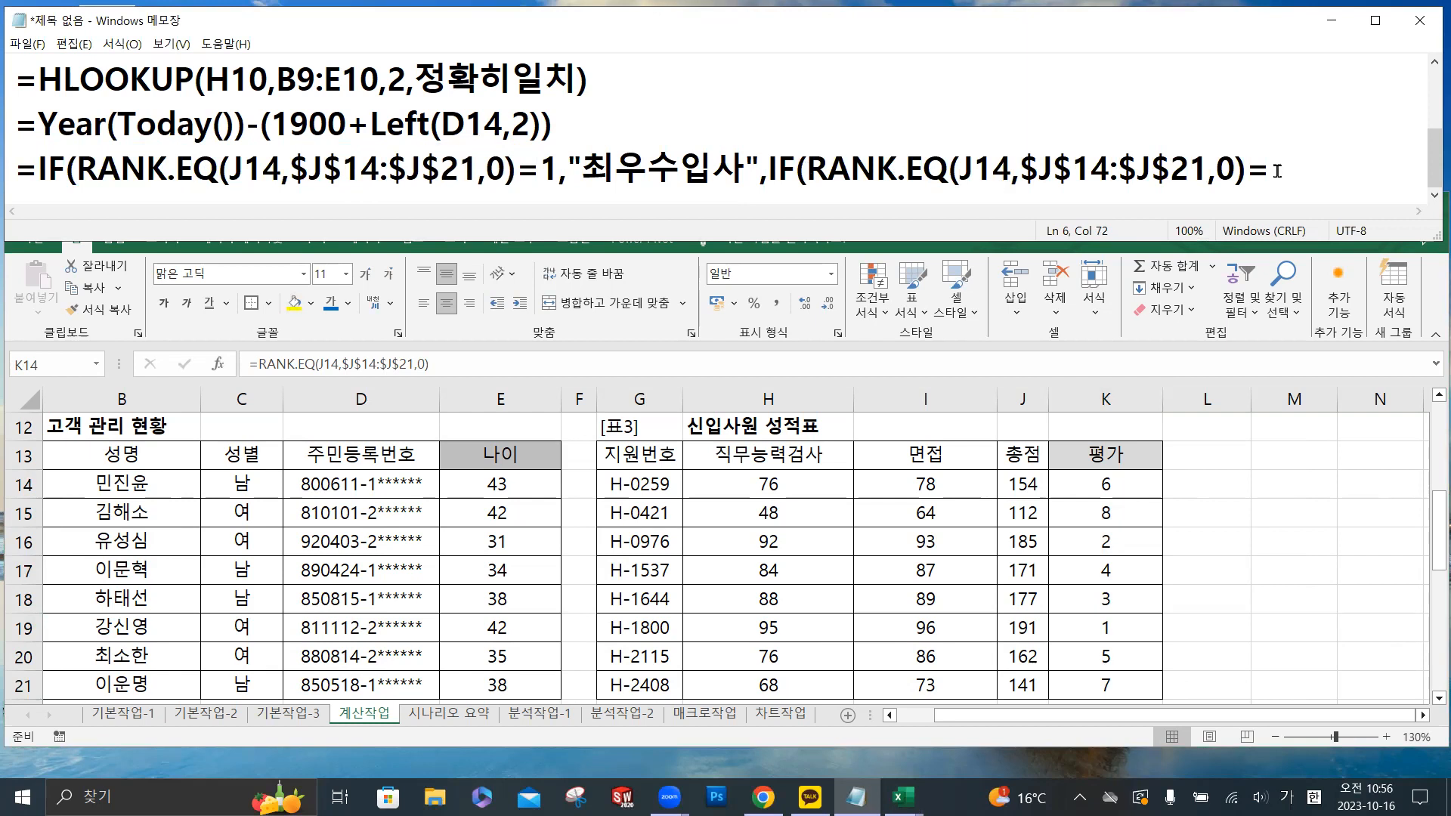
- Complete the nested IF test with 2 and add "우수입사" as its true result
{"action": "type", "text": "2"}
{"action": "type", "text": ",\""}
{"action": "key", "text": "Hangul"}
{"action": "type", "text": "dntnd"}
{"action": "key", "text": "BackSpace"}
{"action": "key", "text": "BackSpace"}
{"action": "key", "text": "BackSpace"}
{"action": "key", "text": "BackSpace"}
{"action": "key", "text": "BackSpace"}
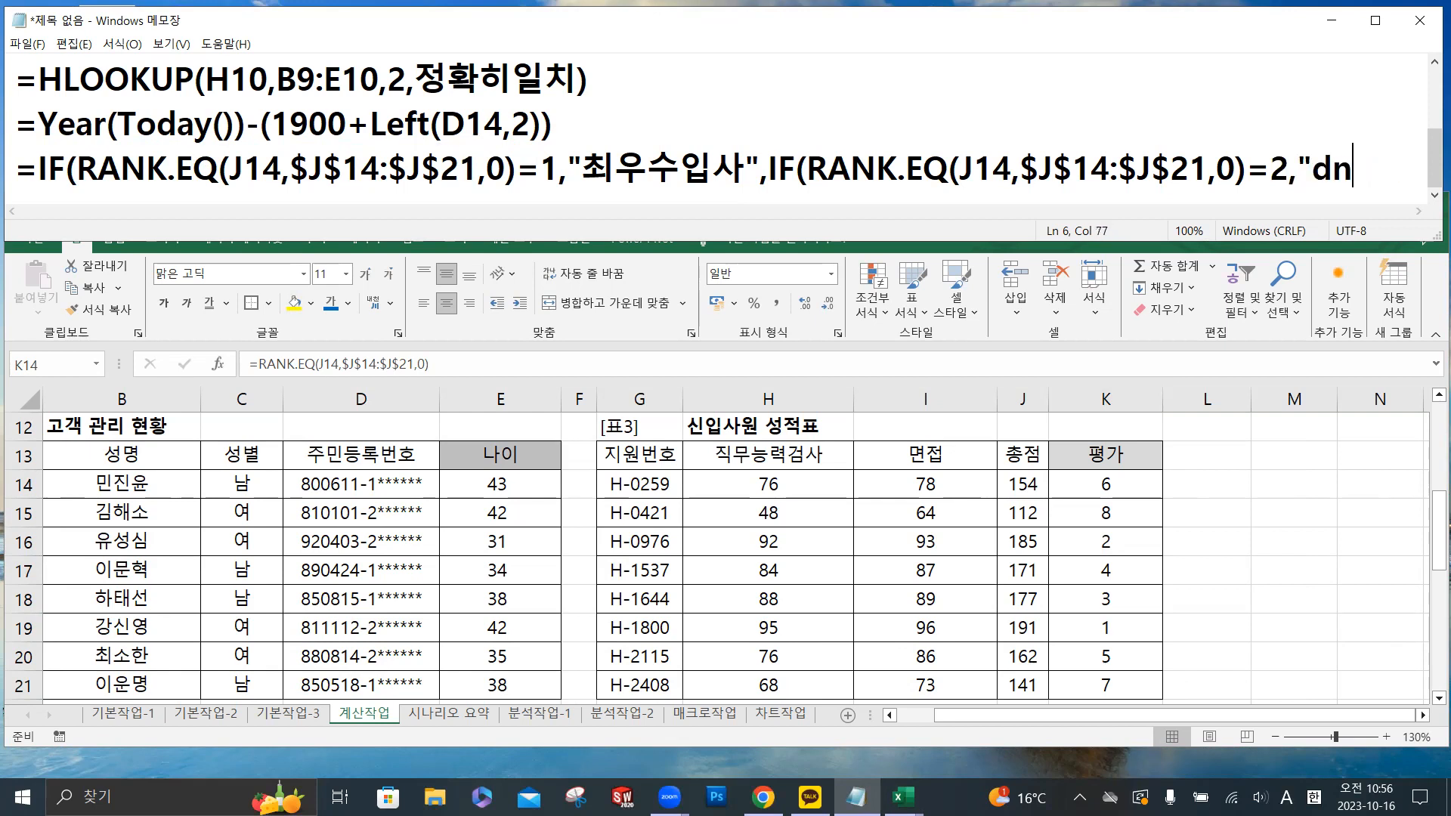
{"action": "key", "text": "Hangul"}
{"action": "type", "text": "우수입사"}
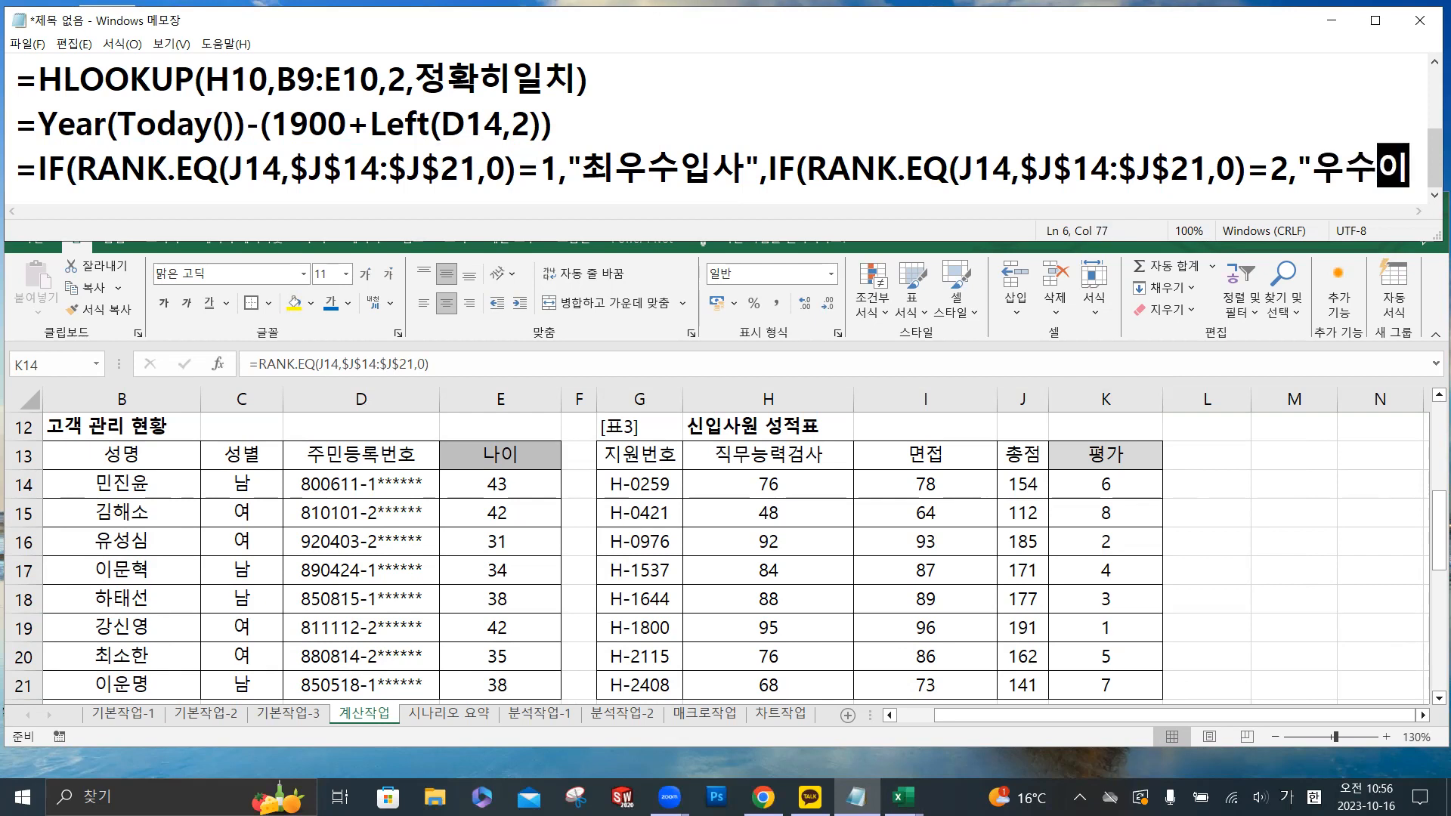
{"action": "type", "text": "\""}
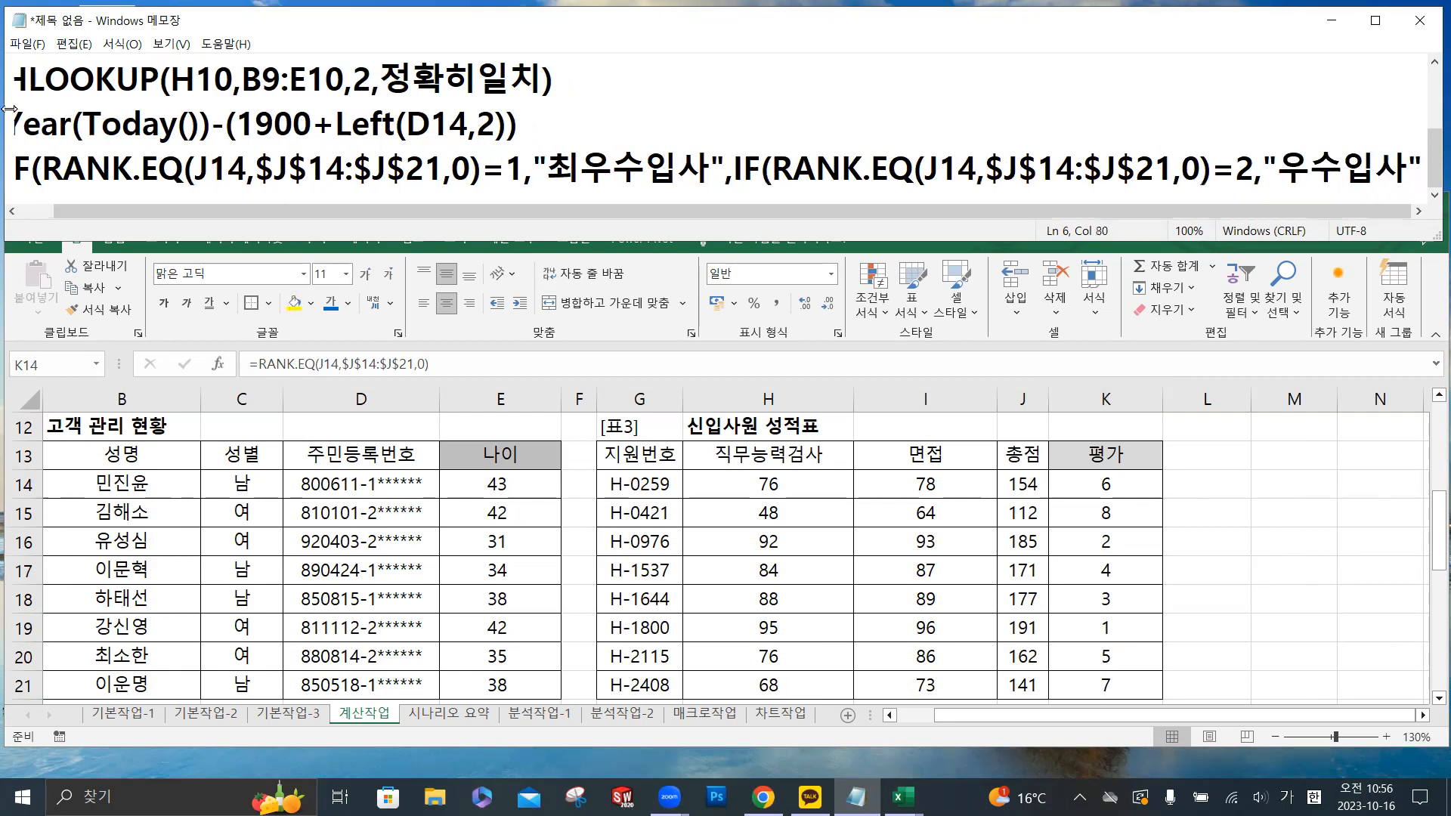
- Set the Notepad font size to 24
{"action": "left_click", "coordinate": [123, 45]}
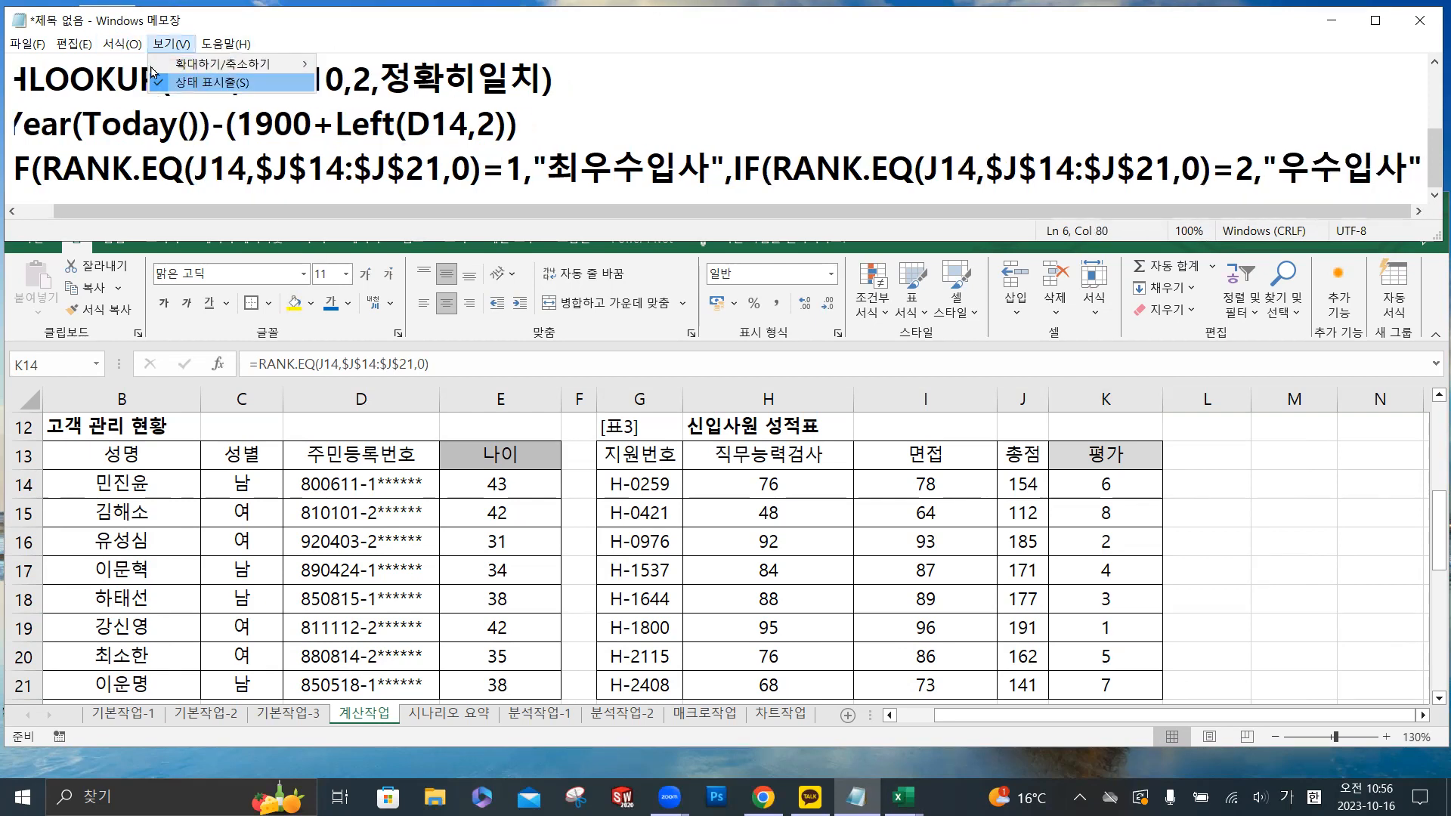
{"action": "left_click", "coordinate": [135, 84]}
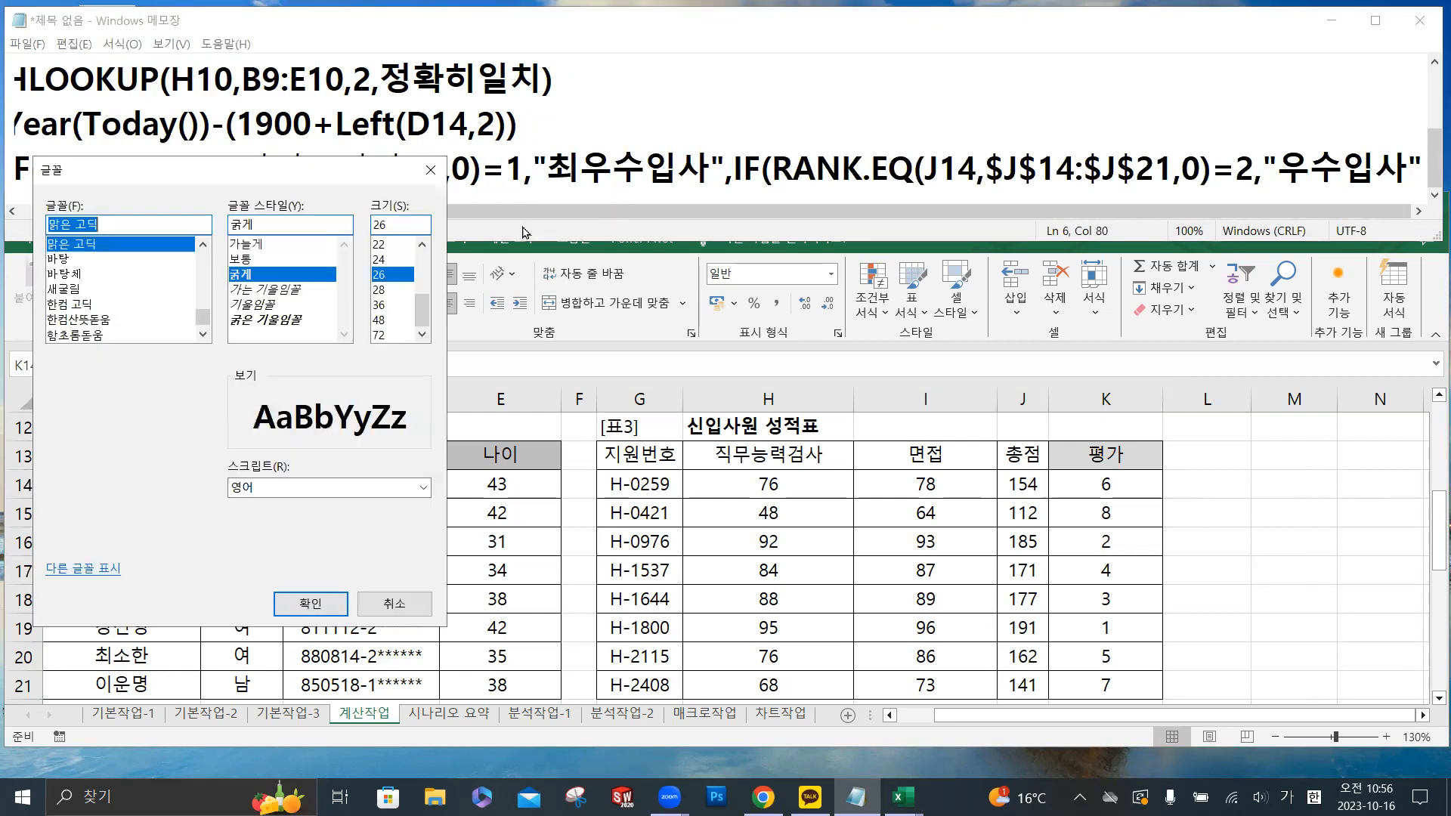
{"action": "left_click", "coordinate": [384, 260]}
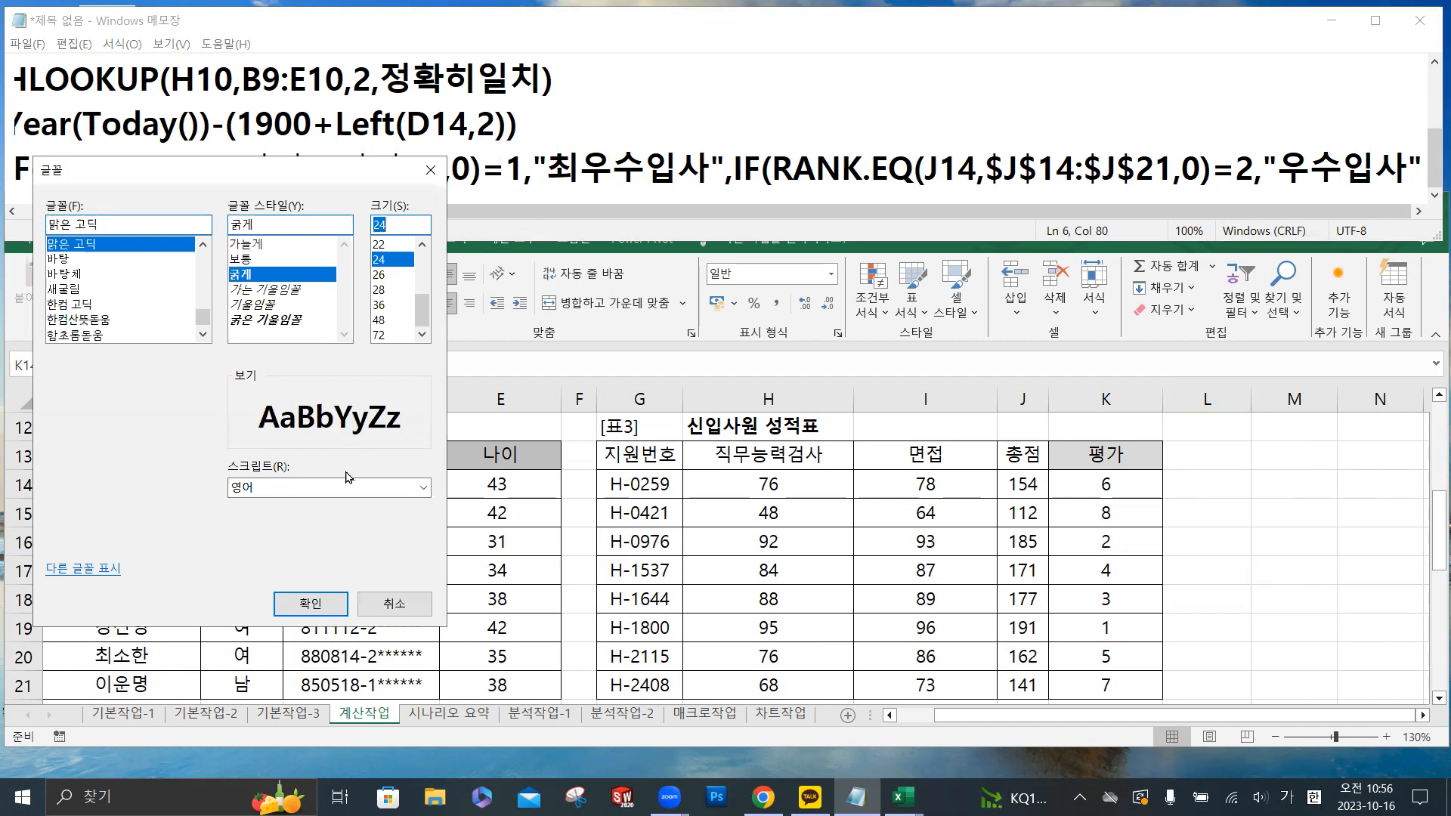
{"action": "left_click", "coordinate": [310, 603]}
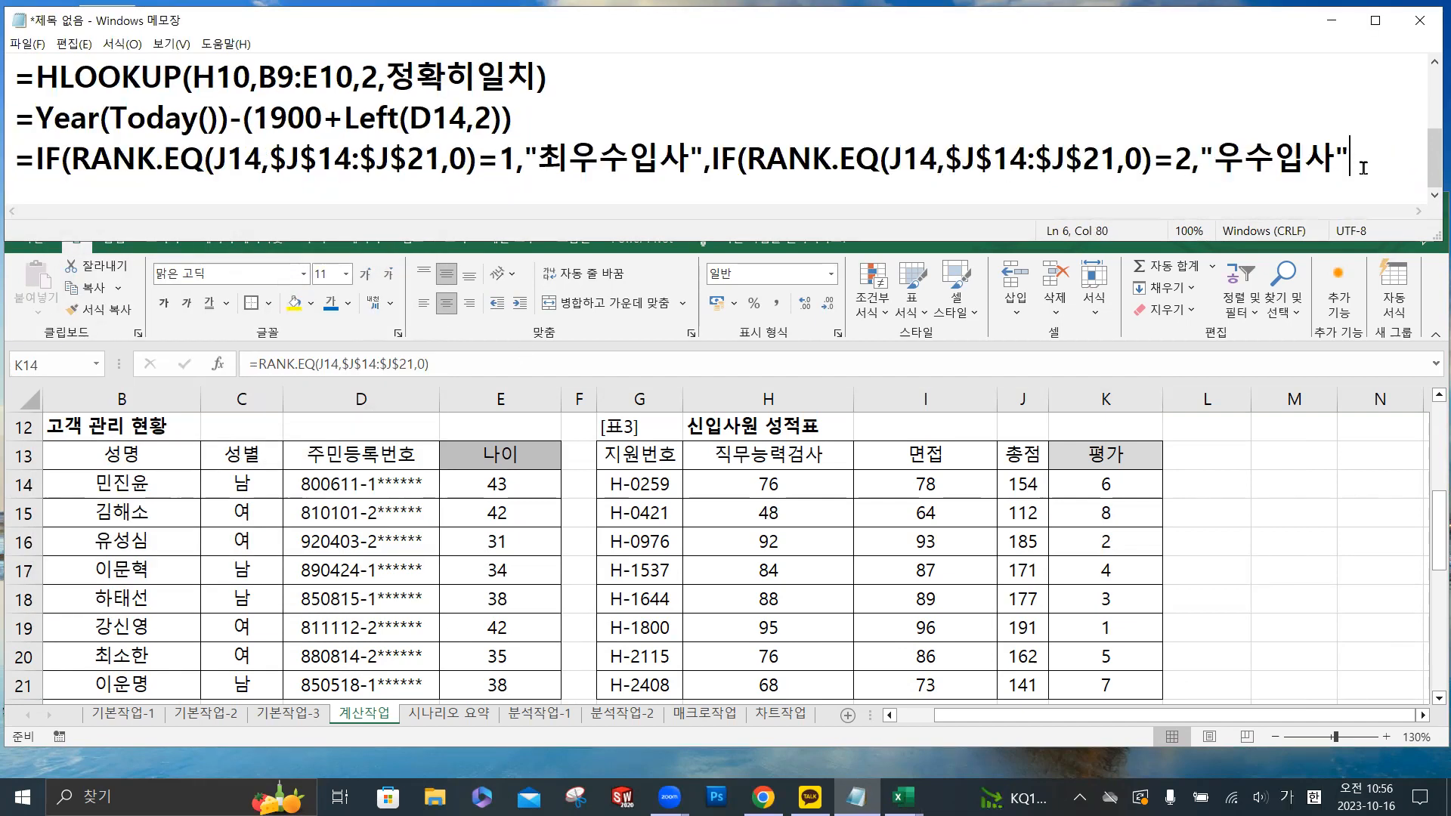
- Finish the drafted nested IF formula with an empty string as the false result and close both IF functions
{"action": "type", "text": ",\"\"))"}
- Switch to Excel and wrap the RANK.EQ formula in K14 in an IF function that tests for =1
{"action": "left_click", "coordinate": [1131, 484]}
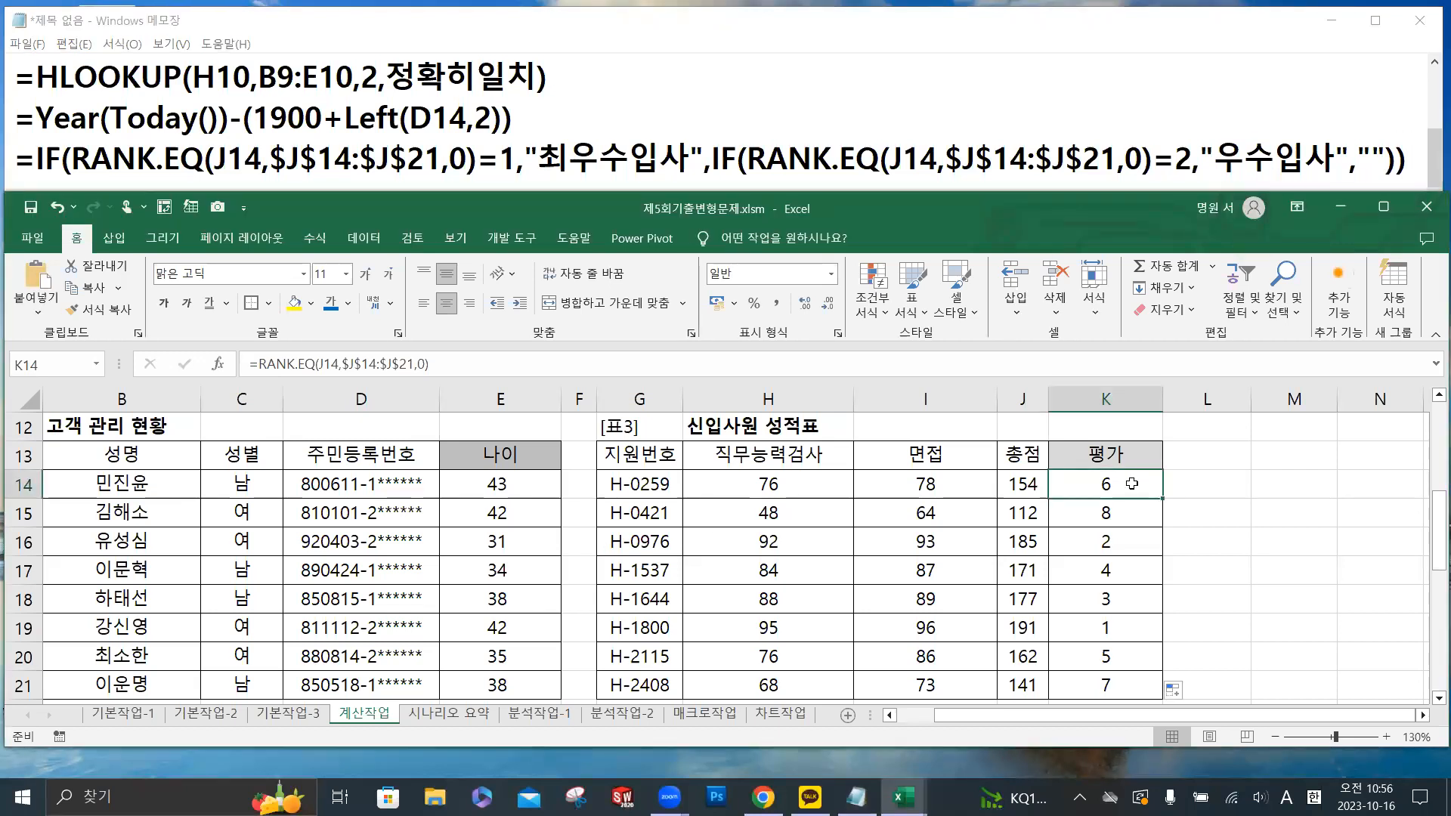
{"action": "left_click", "coordinate": [258, 364]}
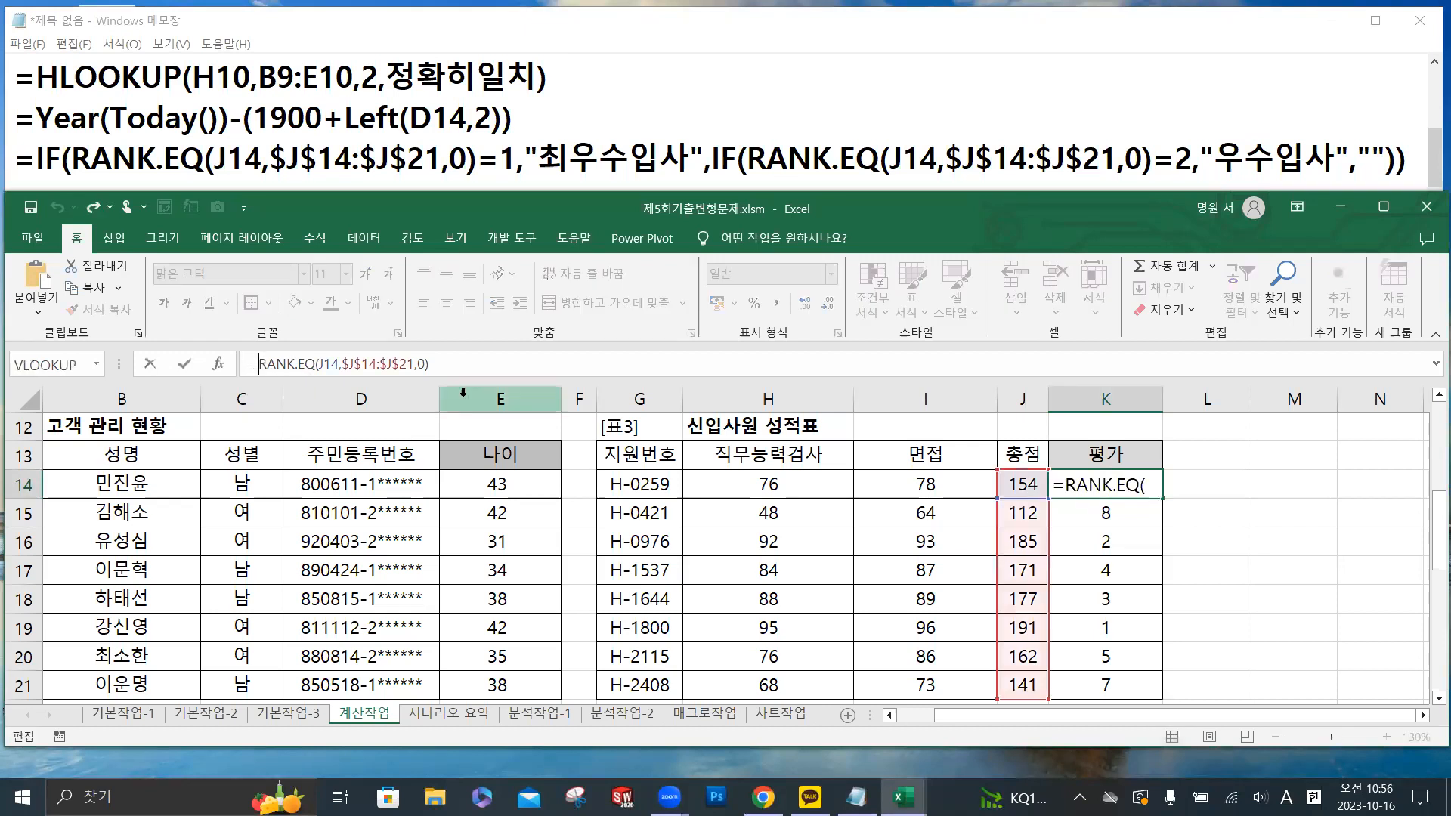
{"action": "type", "text": "if"}
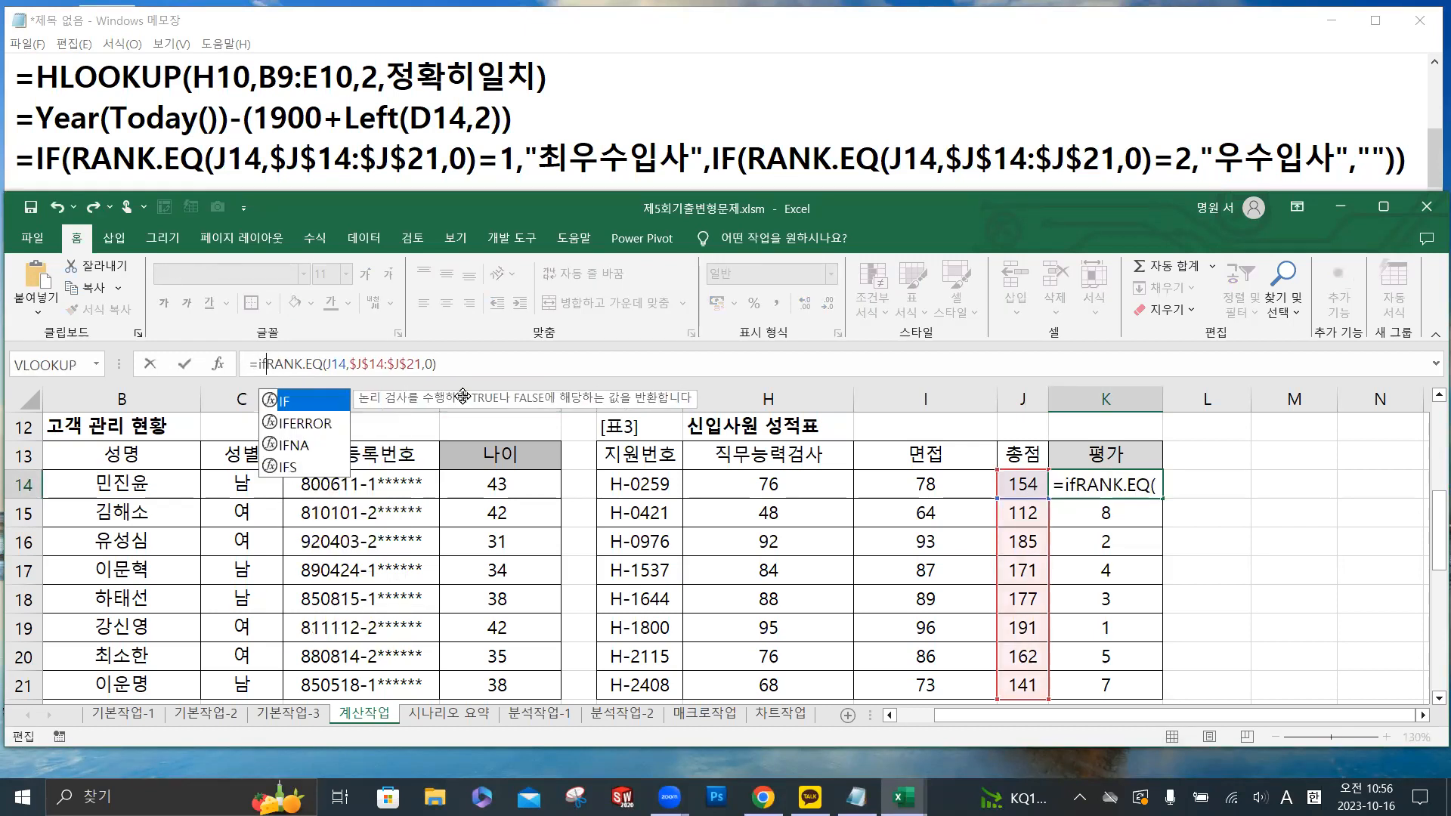
{"action": "type", "text": "("}
{"action": "left_click", "coordinate": [487, 362]}
{"action": "type", "text": "=1"}
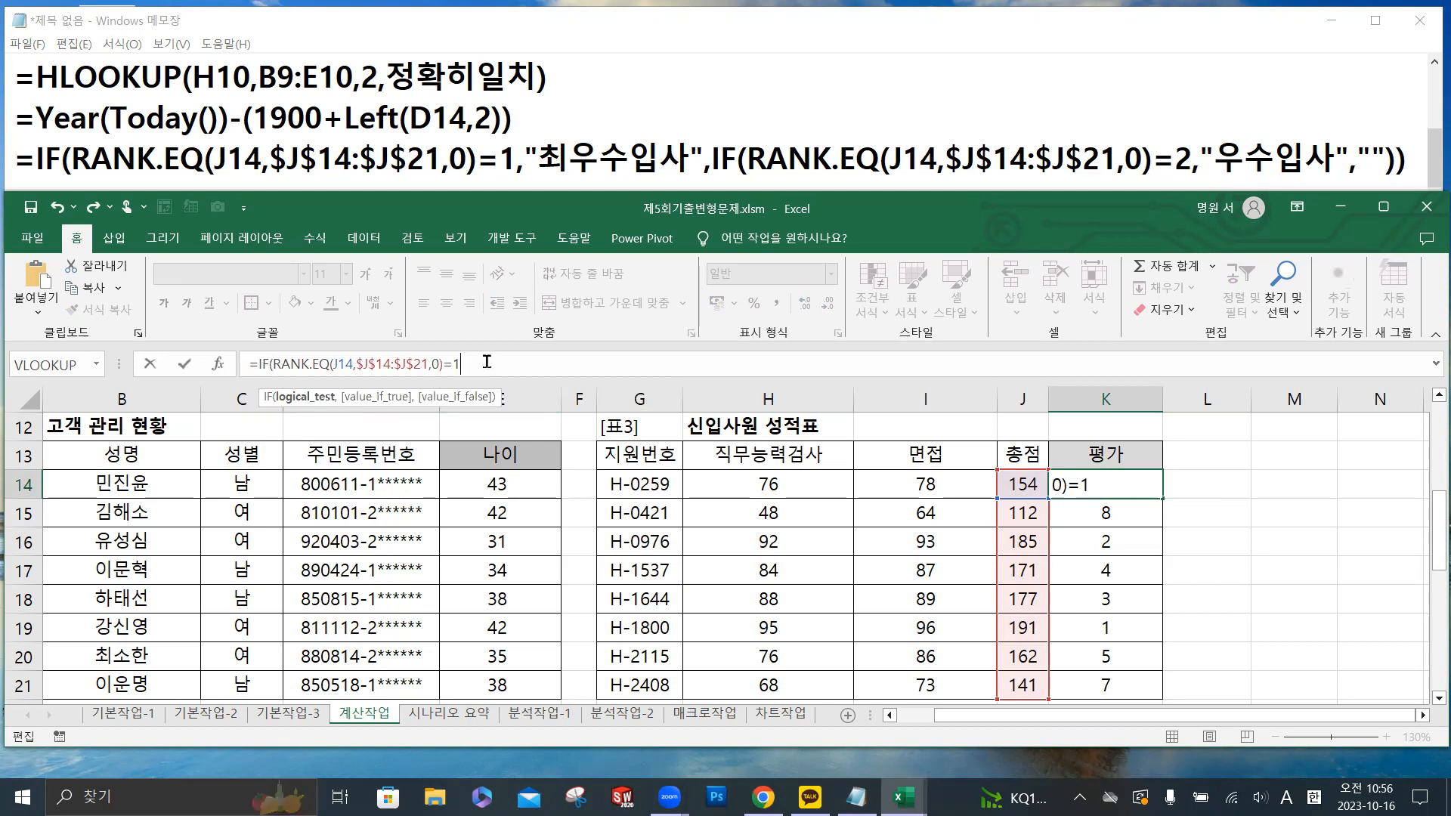
{"action": "type", "text": ",\""}
- Add "최우수입사" as the true result of the IF formula in K14, followed by a comma
{"action": "key", "text": "Hangul"}
{"action": "type", "text": "최웃수이"}
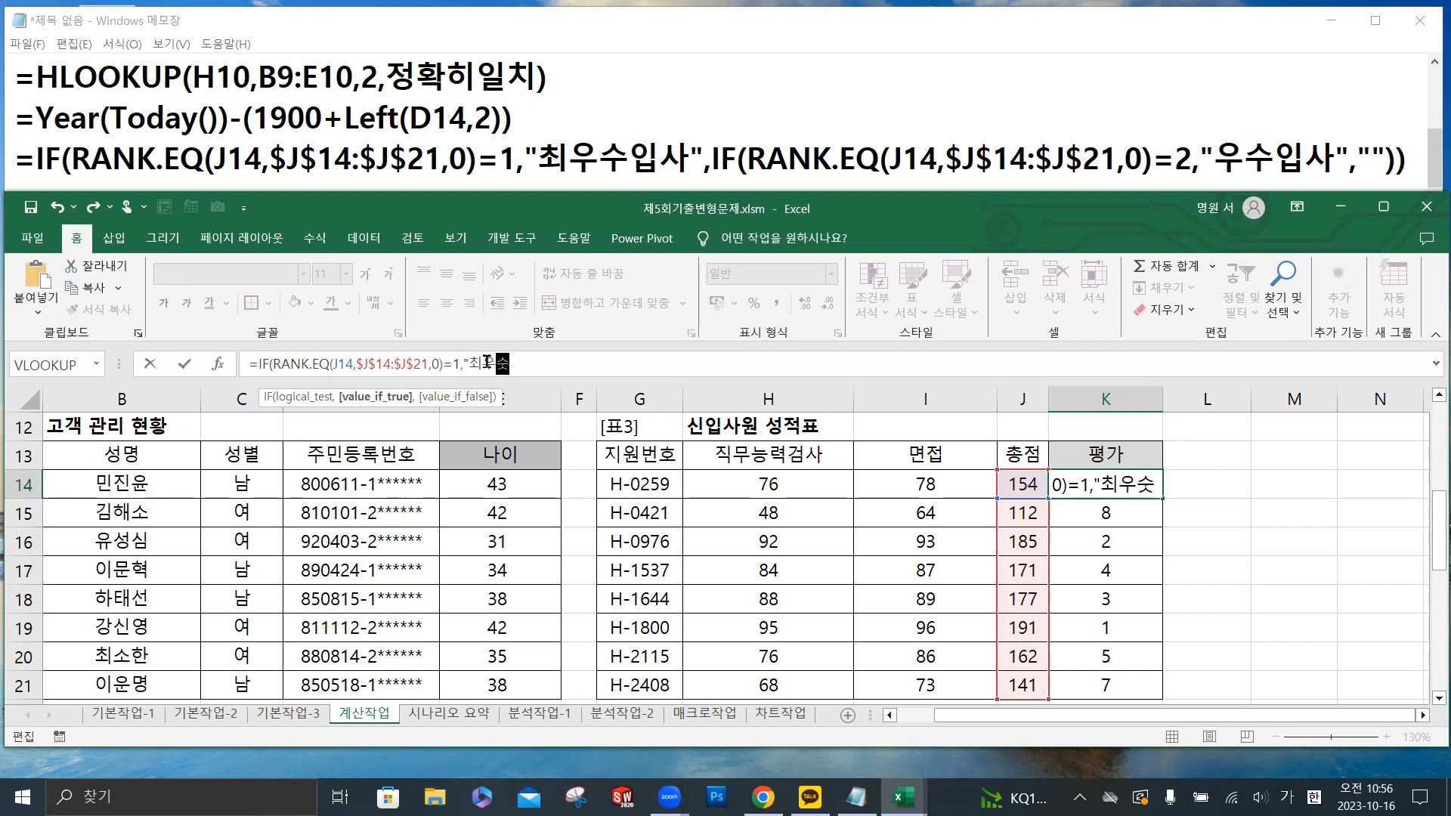
{"action": "key", "text": "BackSpace"}
{"action": "key", "text": "BackSpace"}
{"action": "key", "text": "BackSpace"}
{"action": "type", "text": "수입사"}
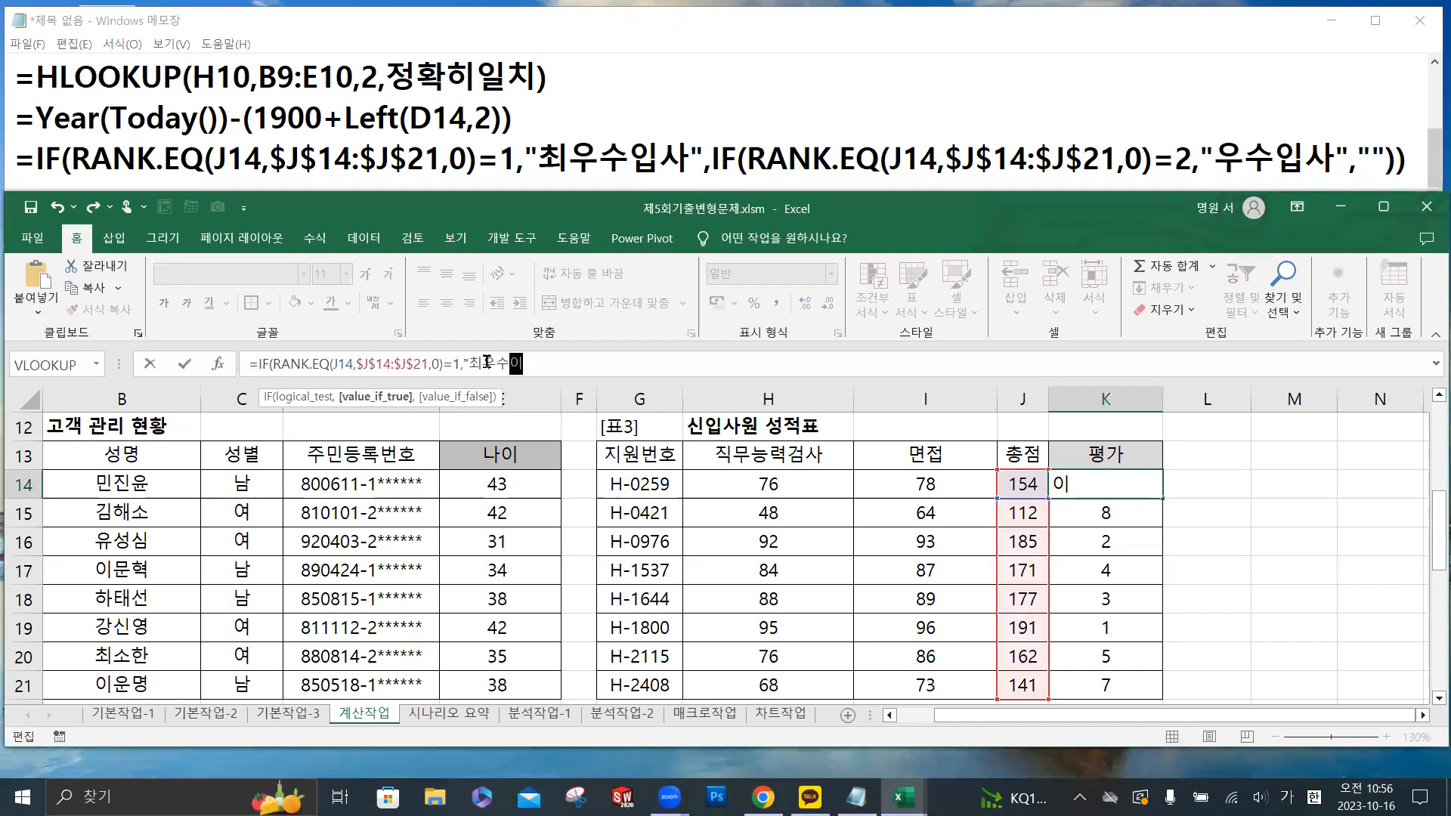
{"action": "type", "text": "\","}
- Copy IF(RANK.EQ(J14,$J$14:$J$21,0)= to the end of the K14 formula as a nested IF and complete its test with 2
{"action": "left_click_drag", "start_coordinate": [256, 365], "coordinate": [457, 367]}
{"action": "key", "text": "ctrl+c"}
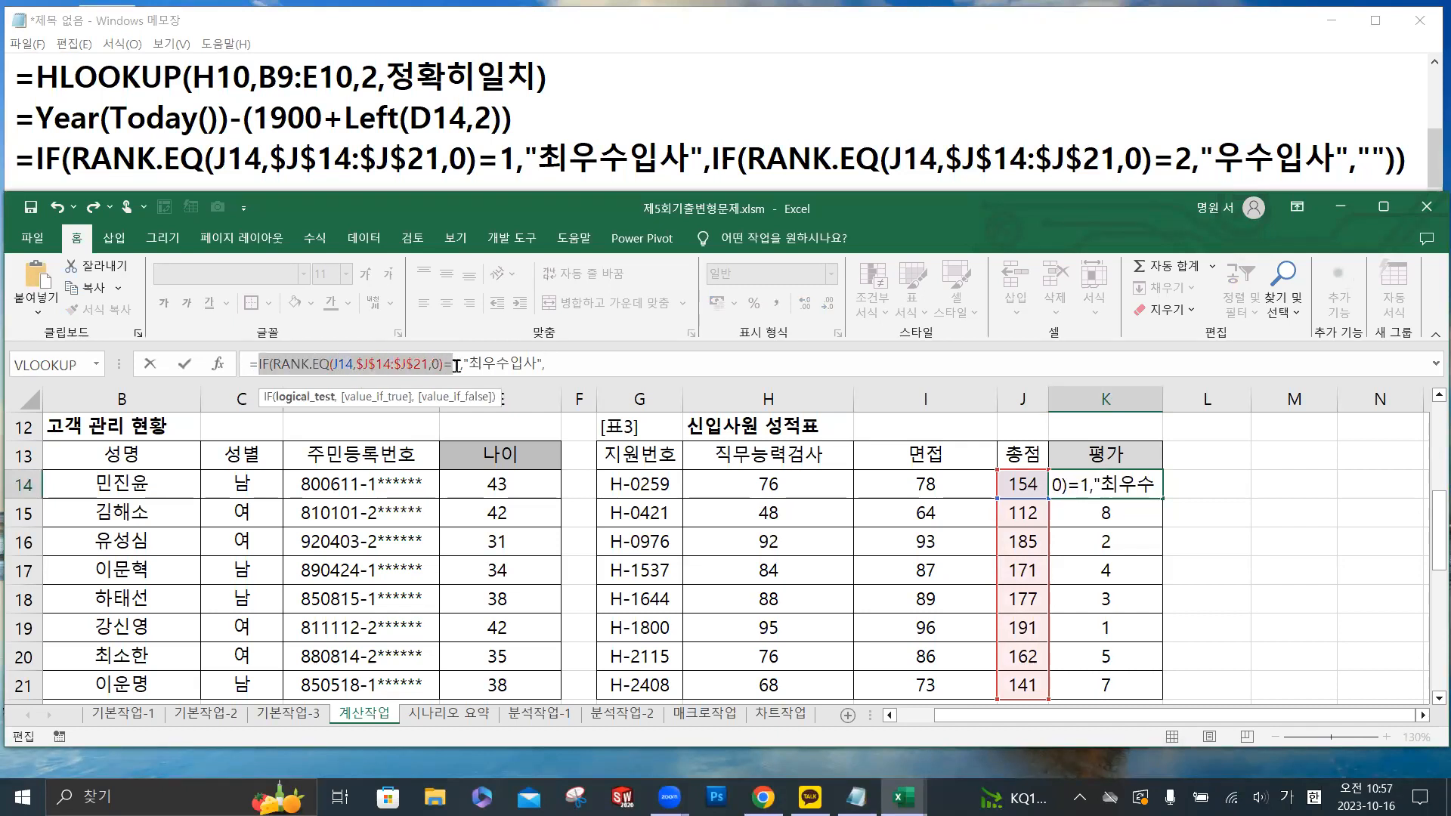
{"action": "left_click", "coordinate": [574, 362]}
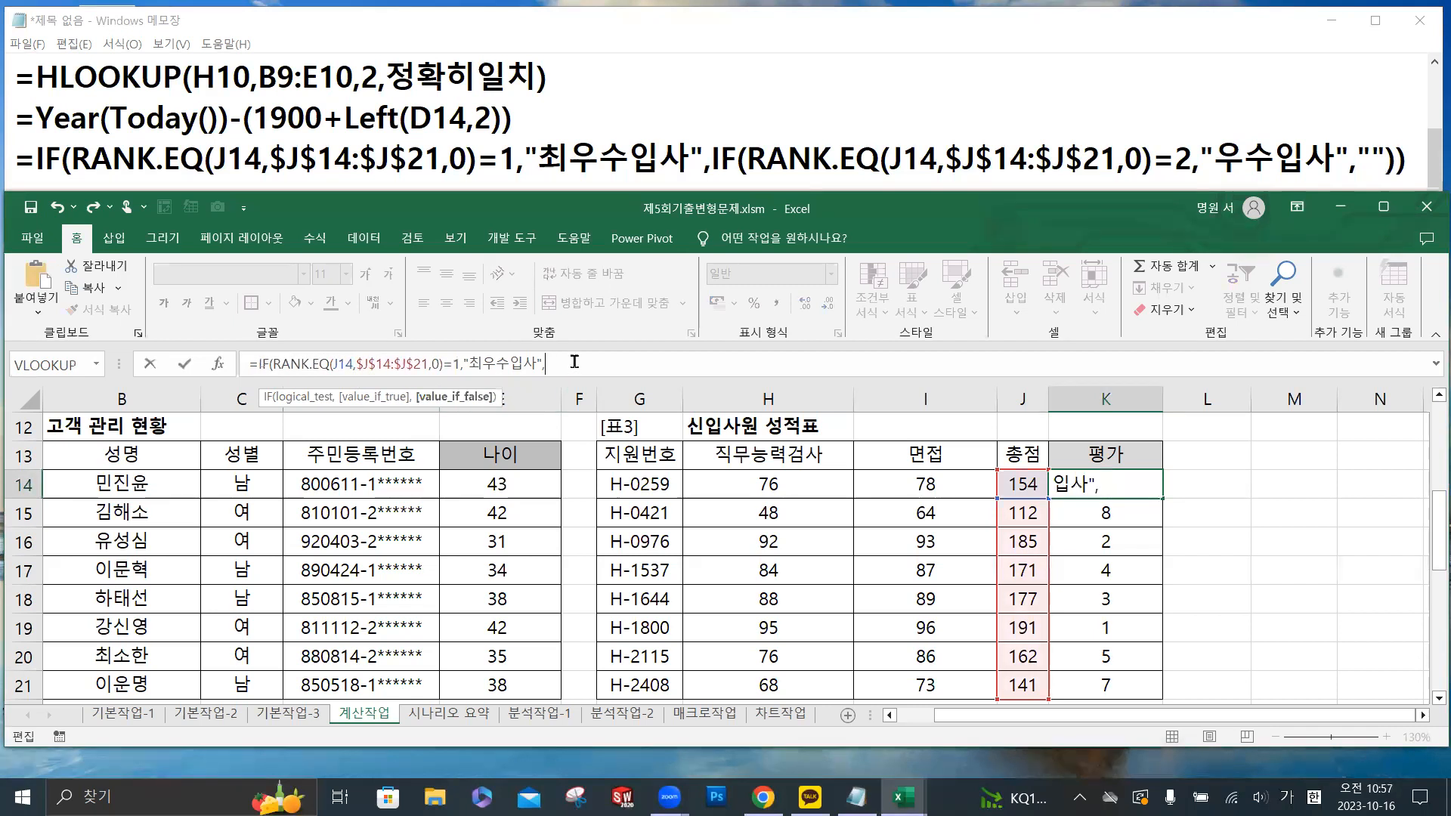
{"action": "key", "text": "ctrl+v"}
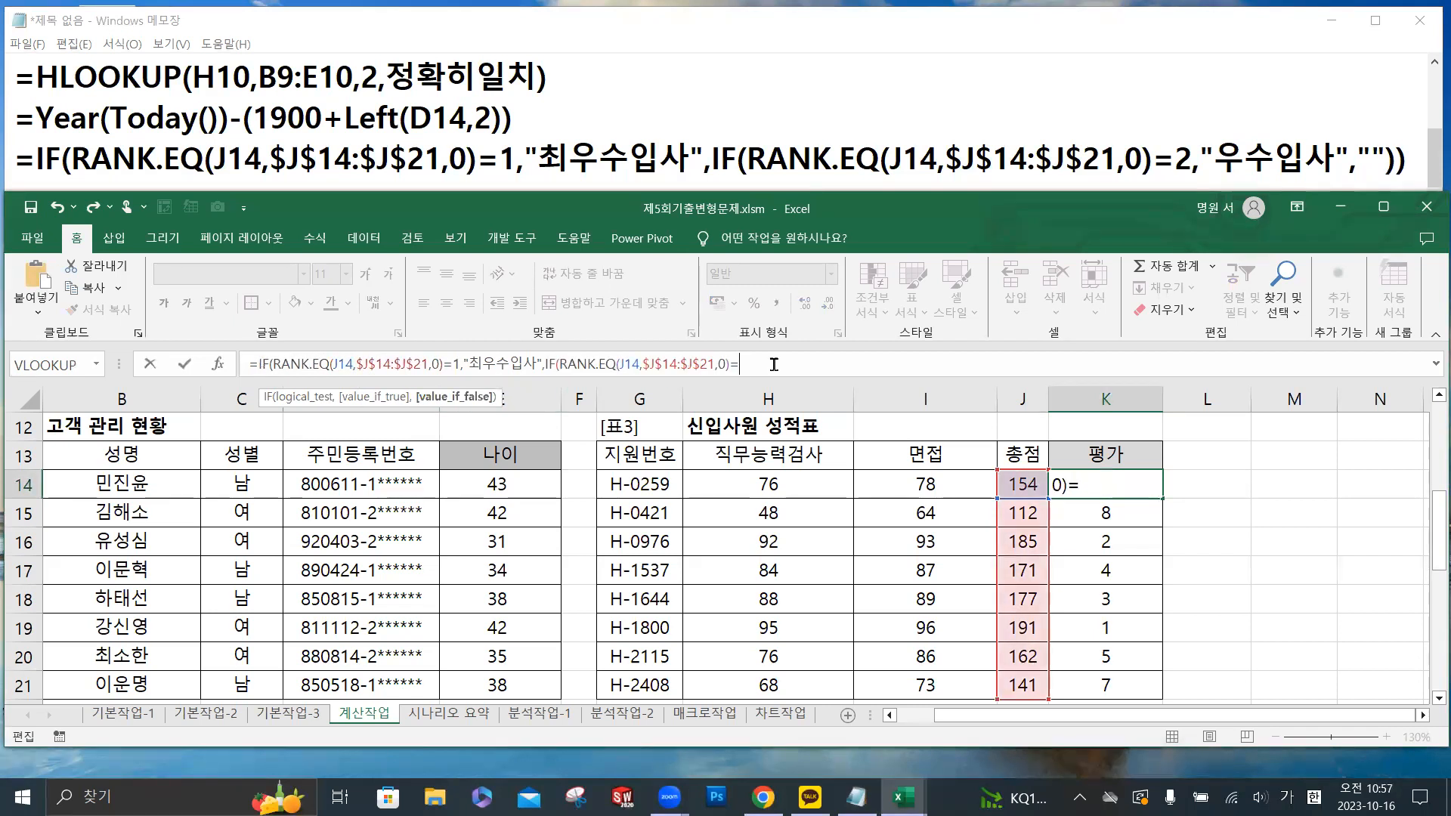
{"action": "type", "text": "2,"}
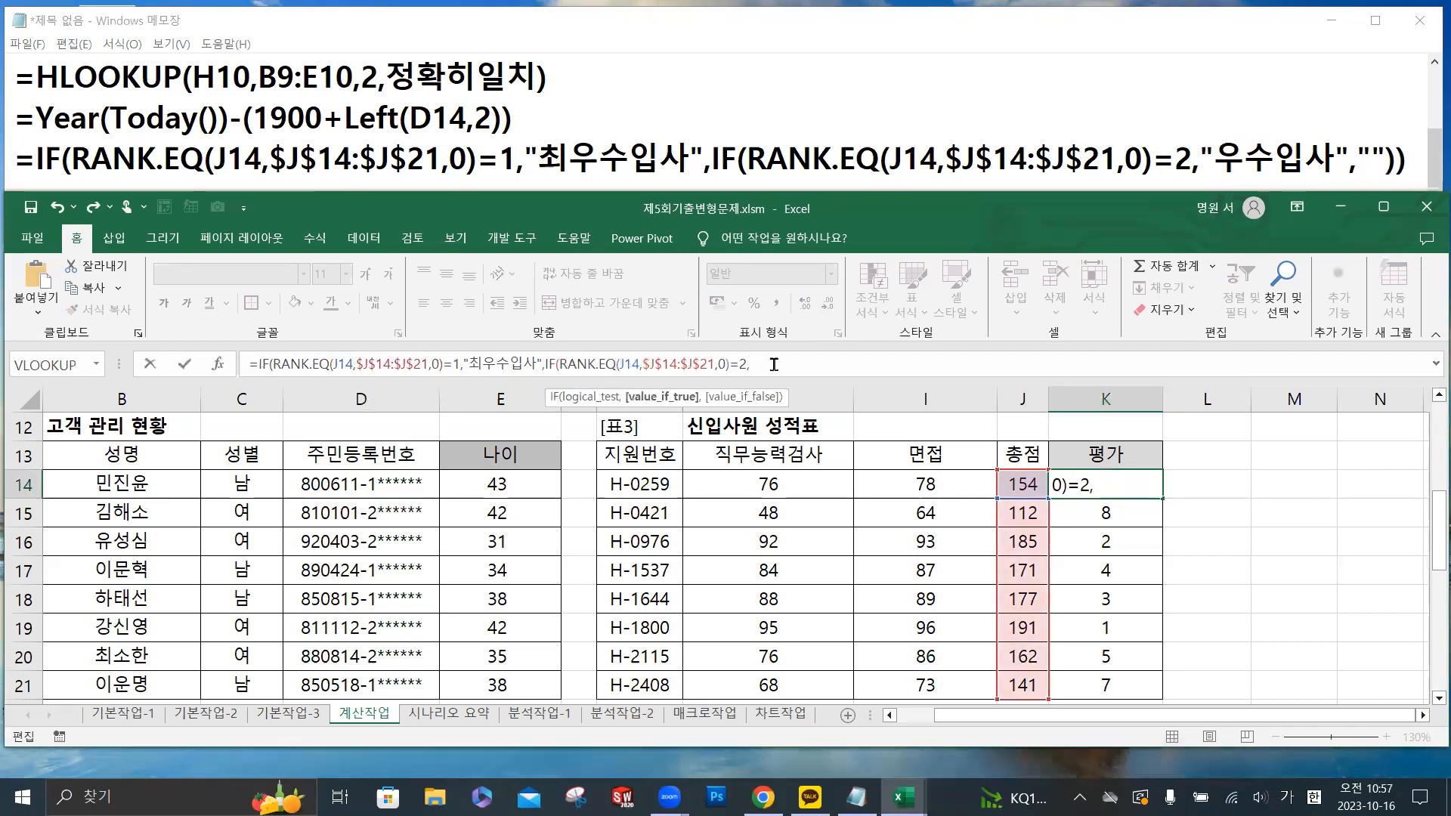
{"action": "type", "text": "\"우수입사"}
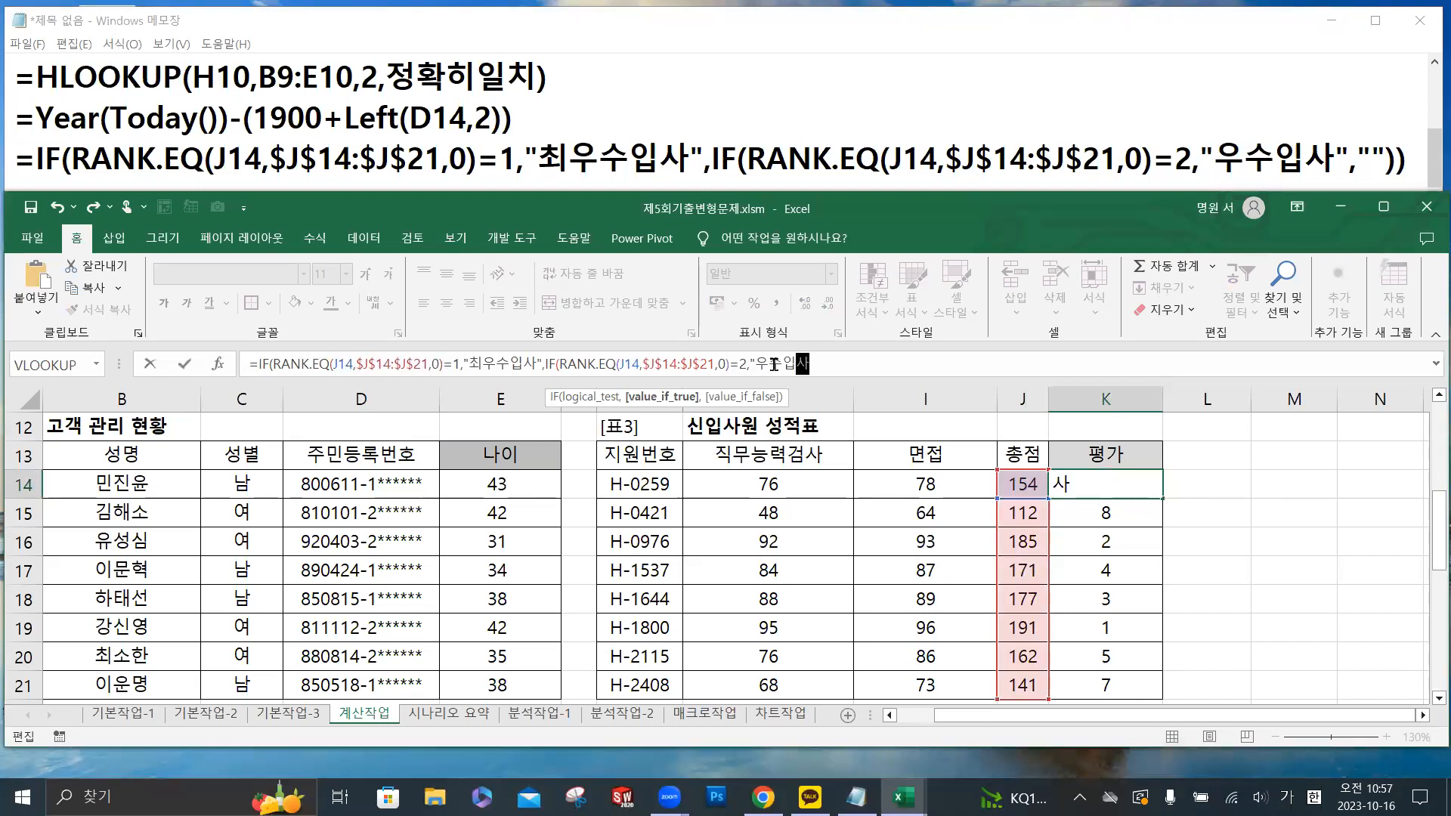
{"action": "type", "text": "\","}
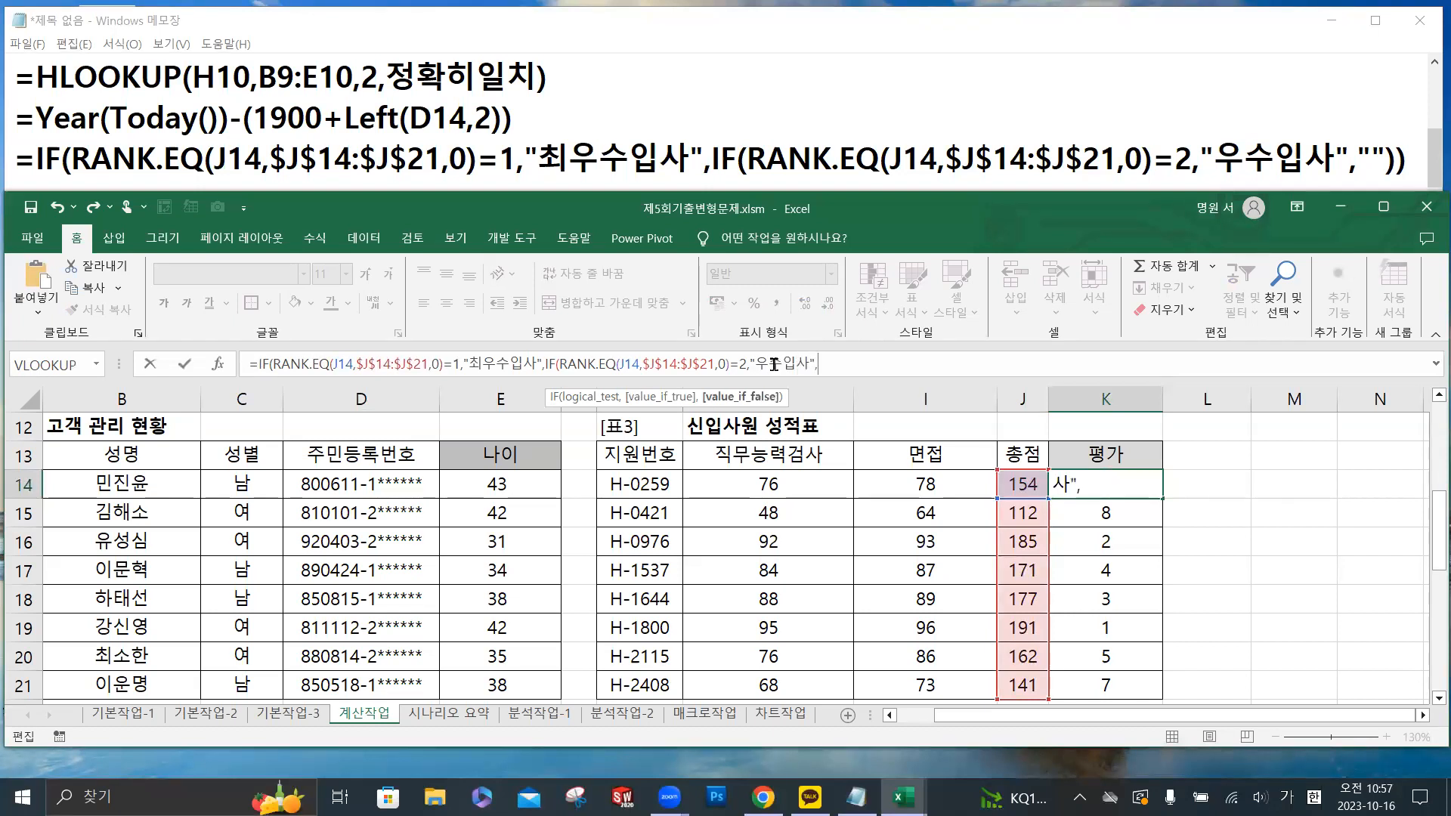
{"action": "type", "text": "\"\"))"}
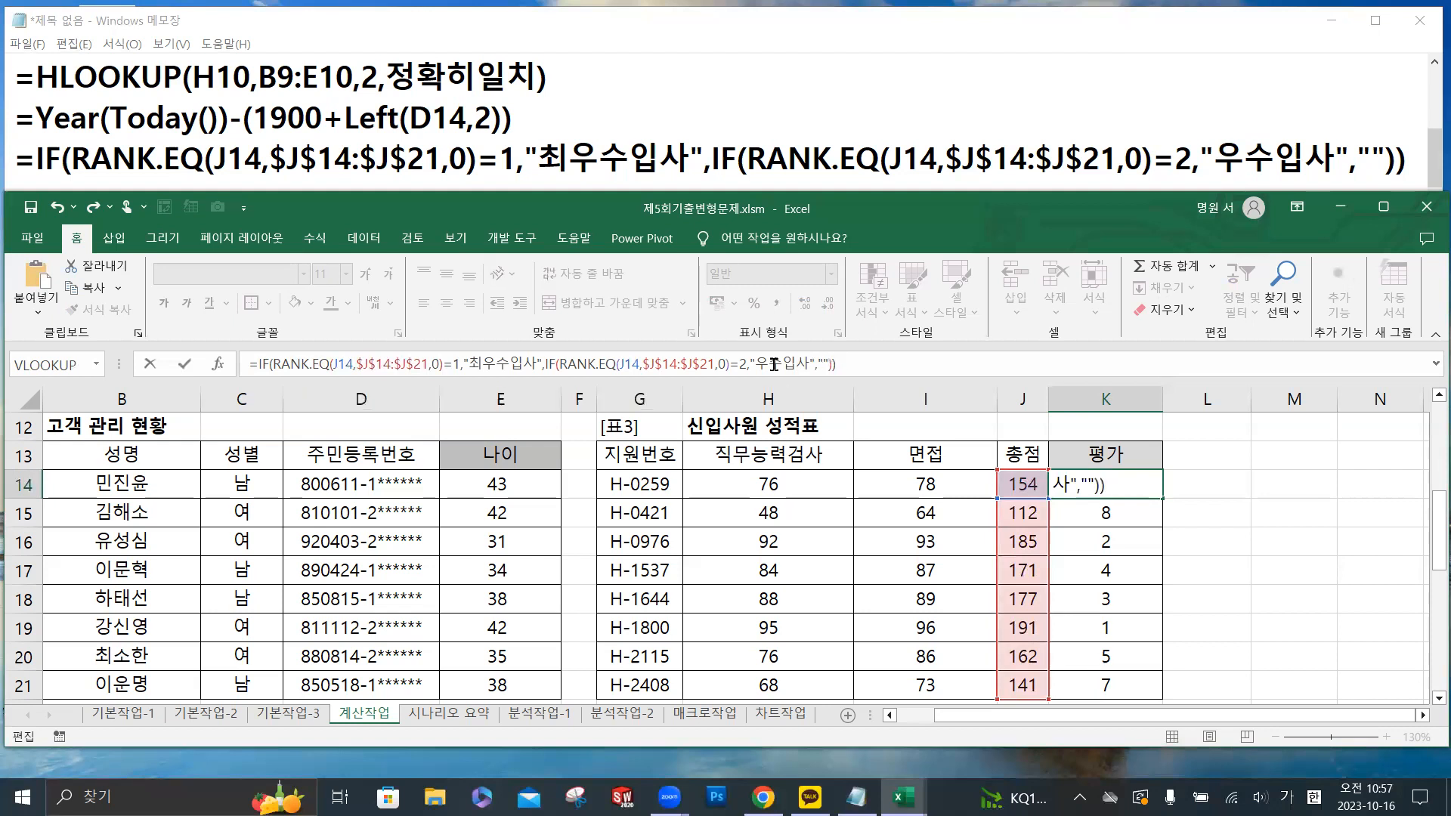
- Give the nested IF "우수입사" as true result and an empty string as false result, close both functions and enter the formula
{"action": "left_click", "coordinate": [184, 364]}
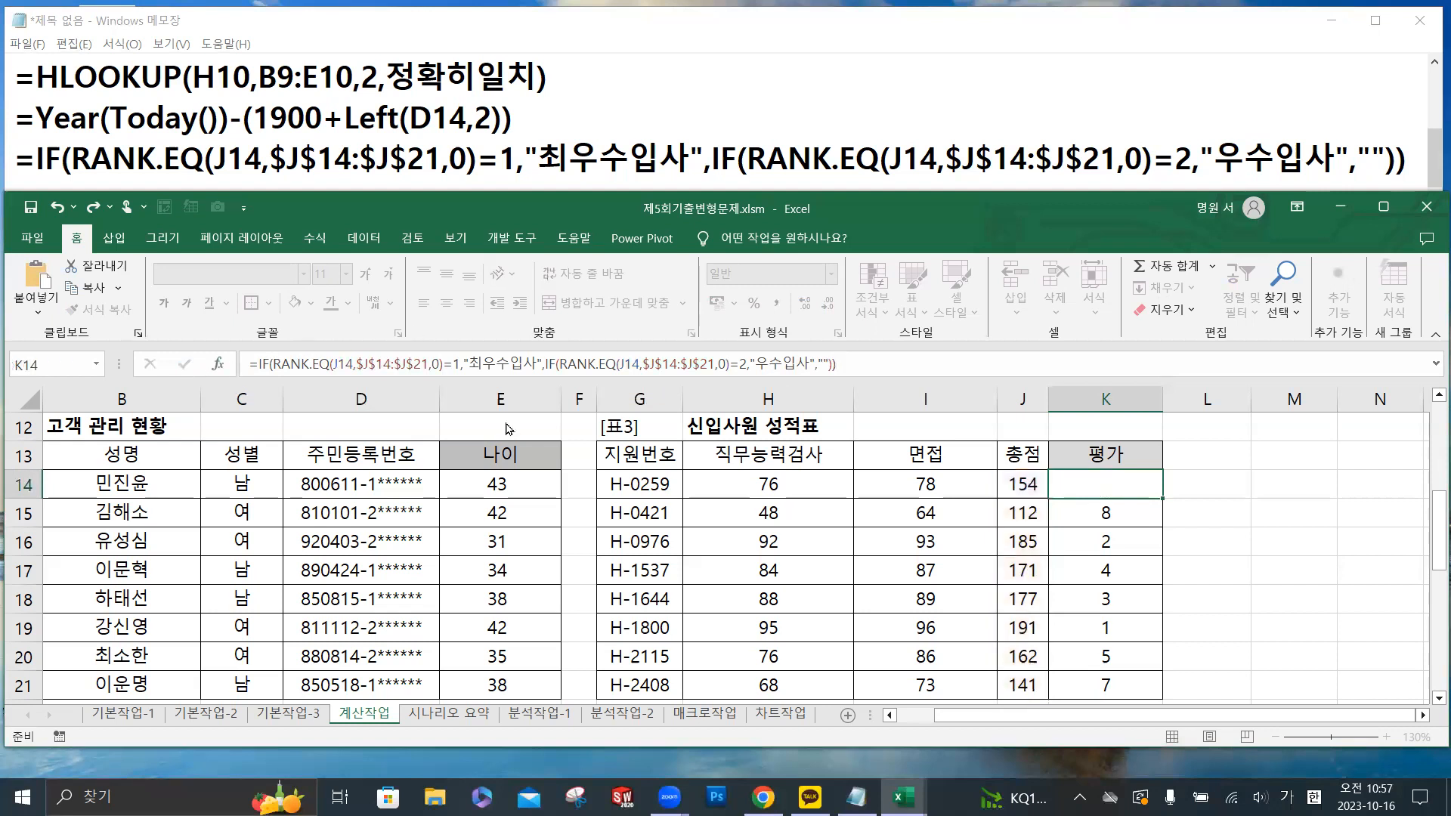
- Fill the K14 formula down the 평가 column of 표3 and check the filled cells
{"action": "double_click", "coordinate": [1162, 498]}
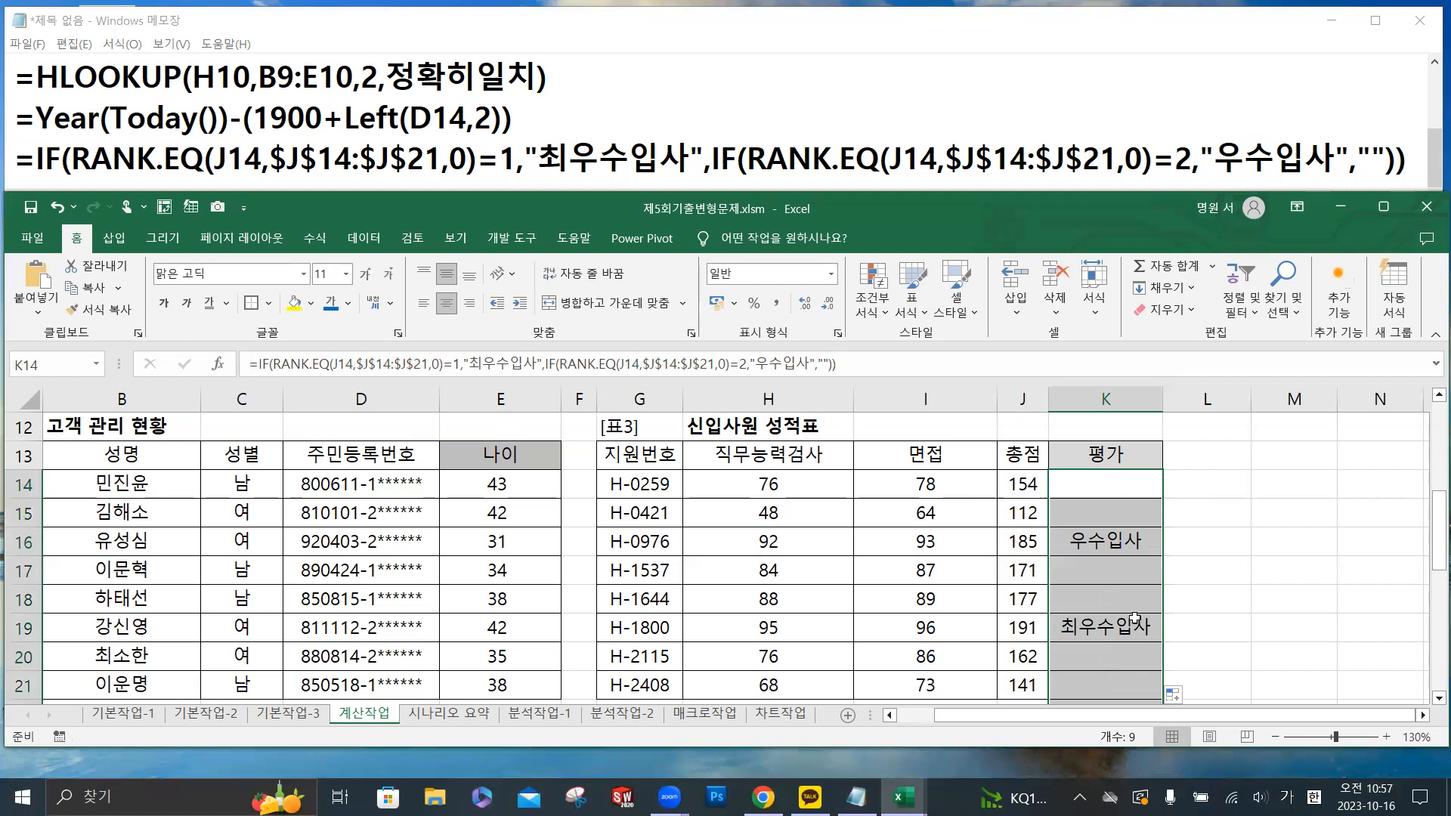
{"action": "left_click", "coordinate": [1116, 635]}
{"action": "scroll", "coordinate": [1117, 635], "scroll_direction": "down", "scroll_amount": 1}
{"action": "left_click", "coordinate": [1117, 456]}
{"action": "scroll", "coordinate": [1116, 461], "scroll_direction": "up", "scroll_amount": 1}
{"action": "left_click", "coordinate": [1121, 484]}
{"action": "scroll", "coordinate": [1121, 483], "scroll_direction": "down", "scroll_amount": 1}
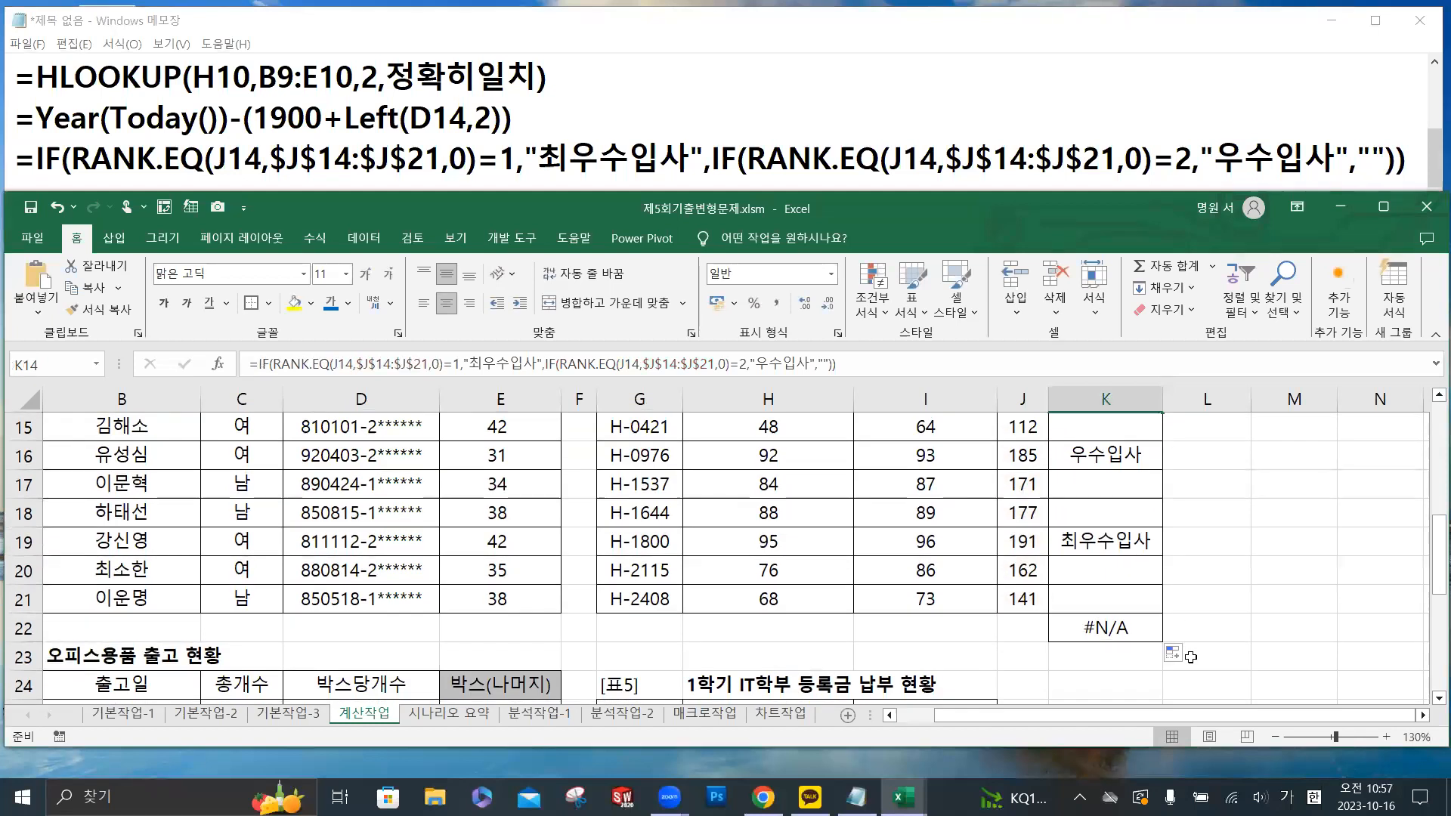
- Clear the stray formula in K22 by filling the empty cell J22 across to L22
{"action": "left_click", "coordinate": [1113, 631]}
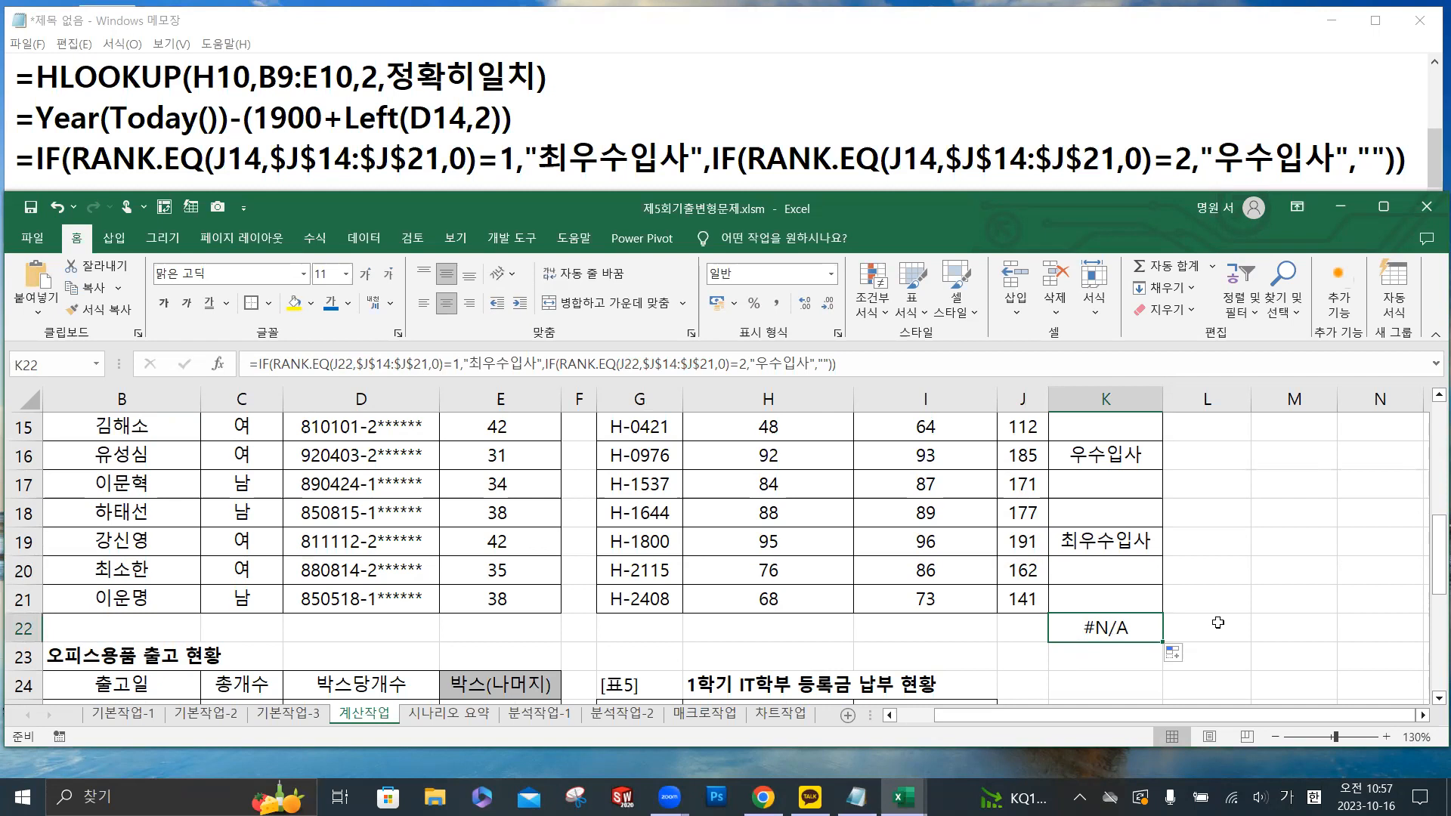
{"action": "left_click", "coordinate": [1024, 627]}
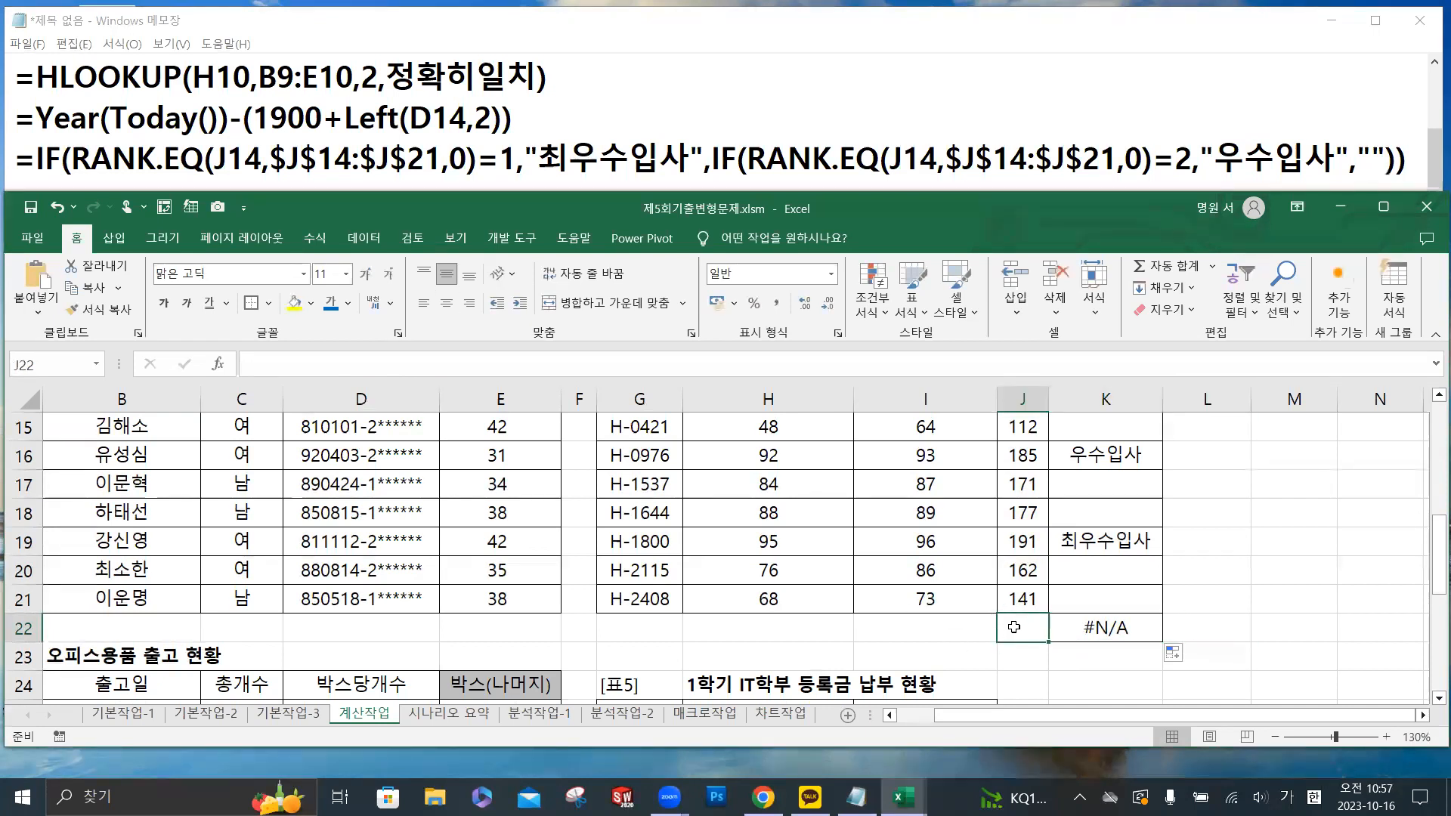
{"action": "left_click_drag", "start_coordinate": [1060, 643], "coordinate": [1248, 631]}
{"action": "left_click", "coordinate": [1316, 573]}
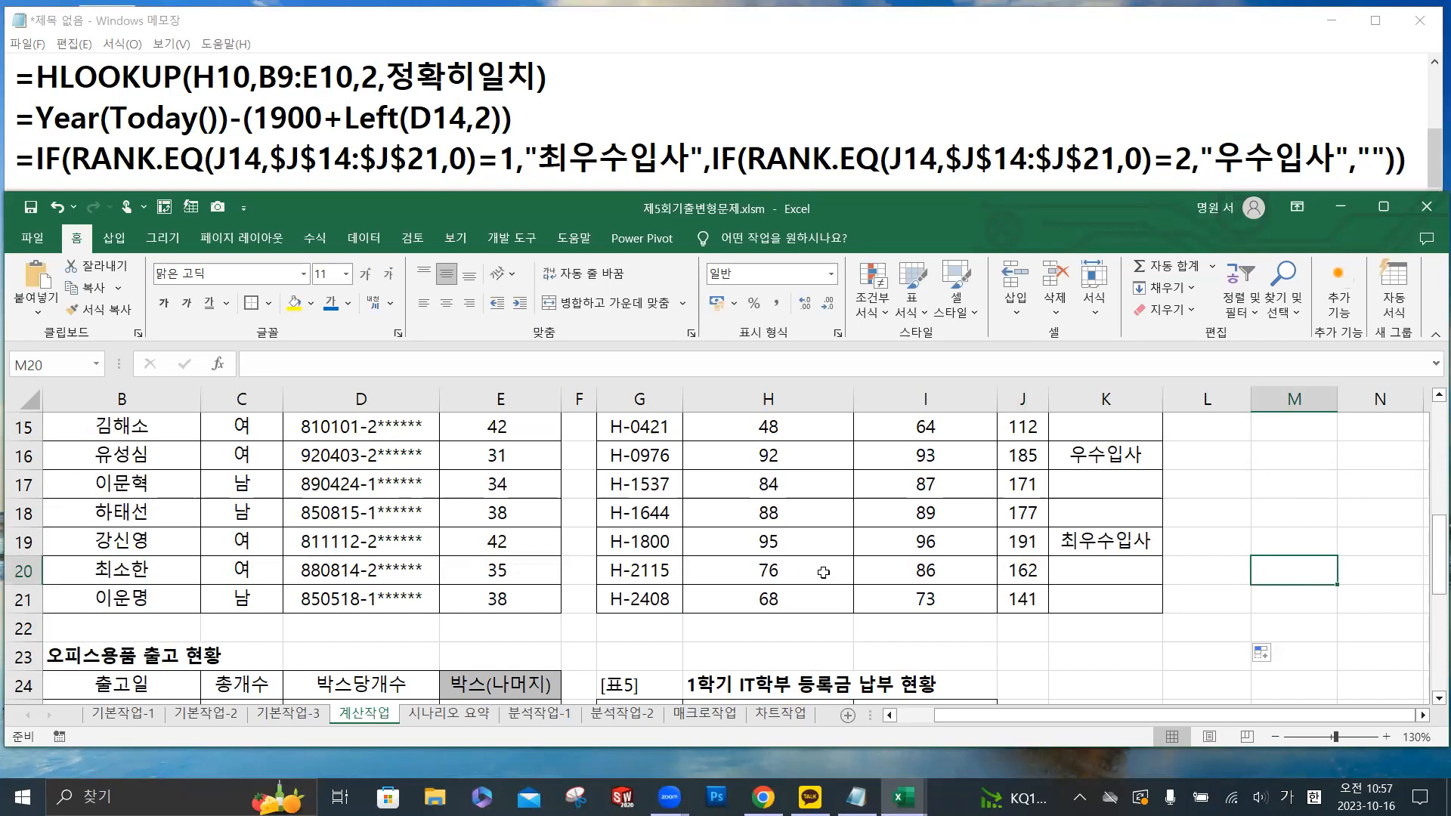
- Examine 표4 오피스용품 출고 현황, looking at the 총개수, 박스당개수 and 박스(나머지) cells in row 25
{"action": "left_click_drag", "start_coordinate": [316, 635], "coordinate": [7, 664]}
{"action": "scroll", "coordinate": [350, 491], "scroll_direction": "down", "scroll_amount": 3}
{"action": "scroll", "coordinate": [350, 492], "scroll_direction": "down", "scroll_amount": 2}
{"action": "scroll", "coordinate": [350, 487], "scroll_direction": "up", "scroll_amount": 3}
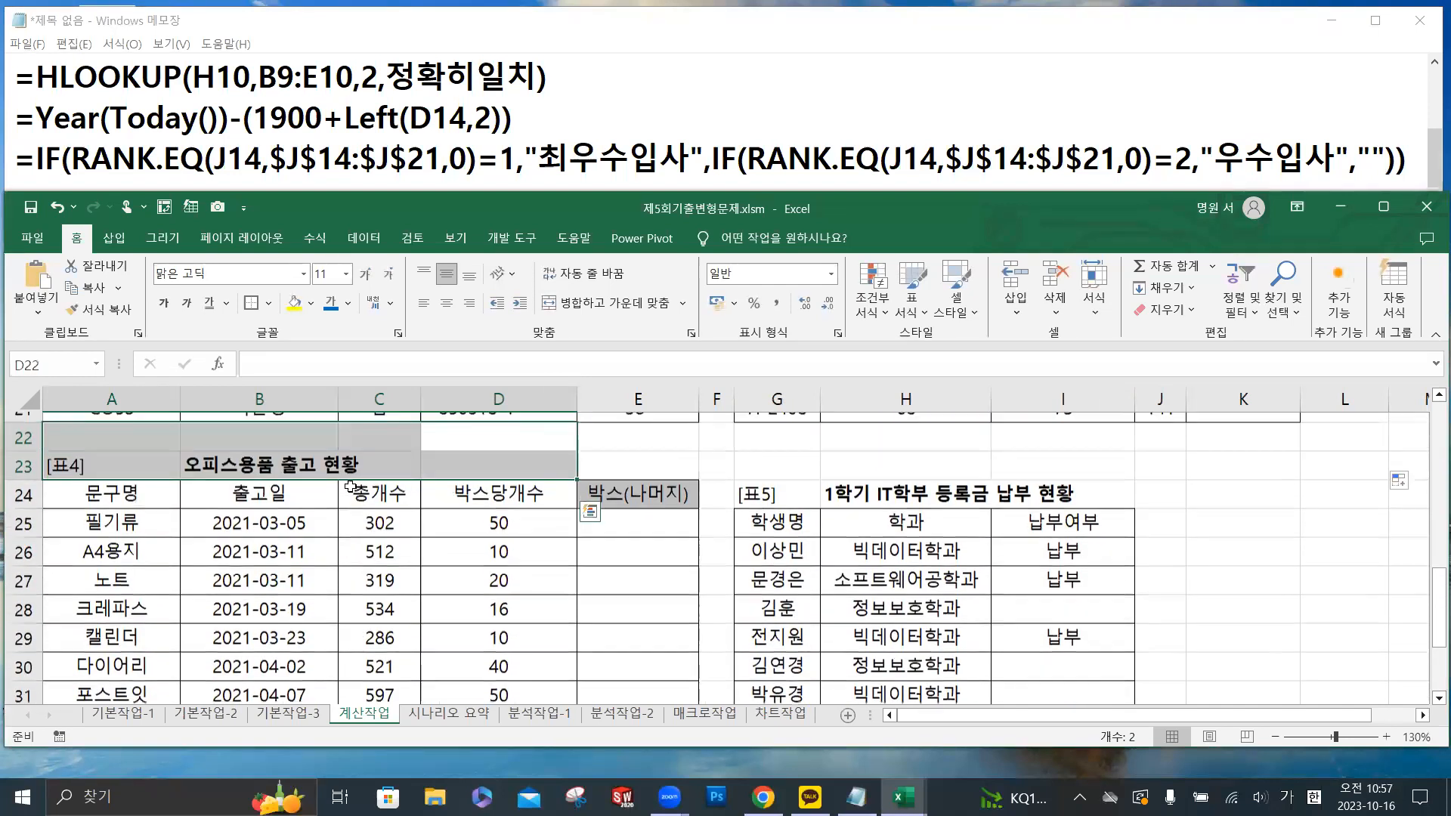
{"action": "left_click", "coordinate": [665, 538]}
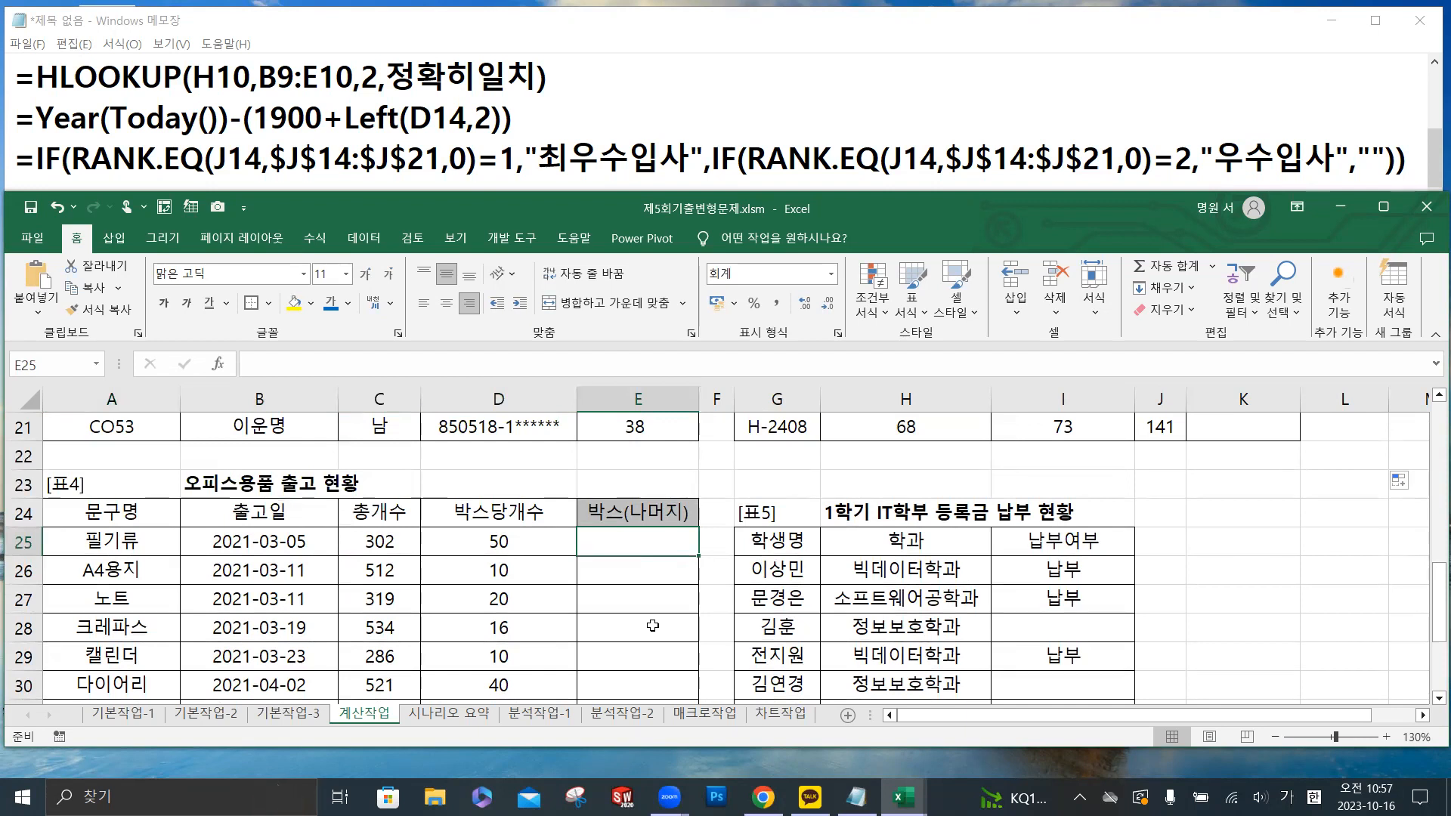
{"action": "left_click", "coordinate": [397, 543]}
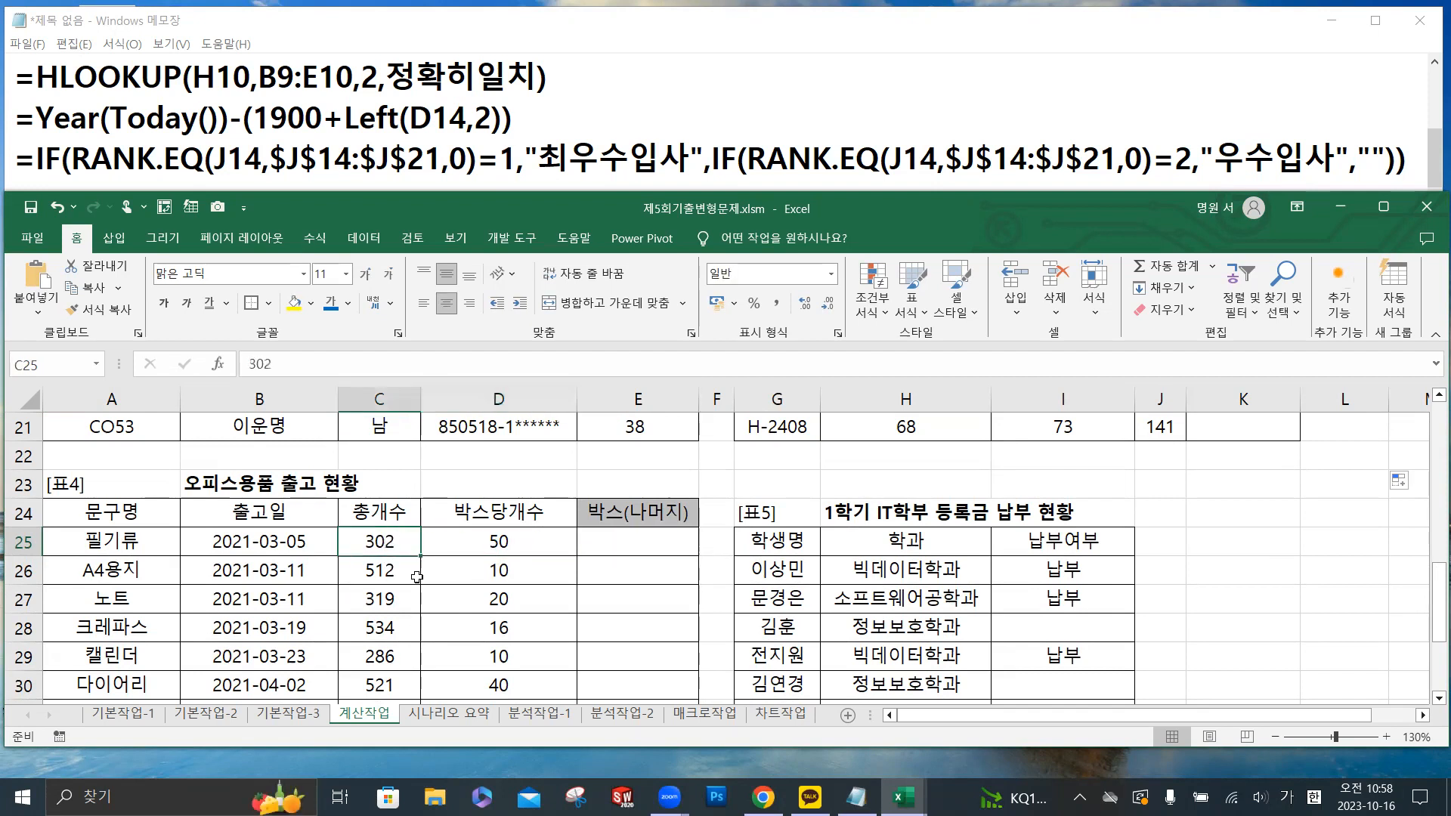
{"action": "left_click", "coordinate": [499, 542]}
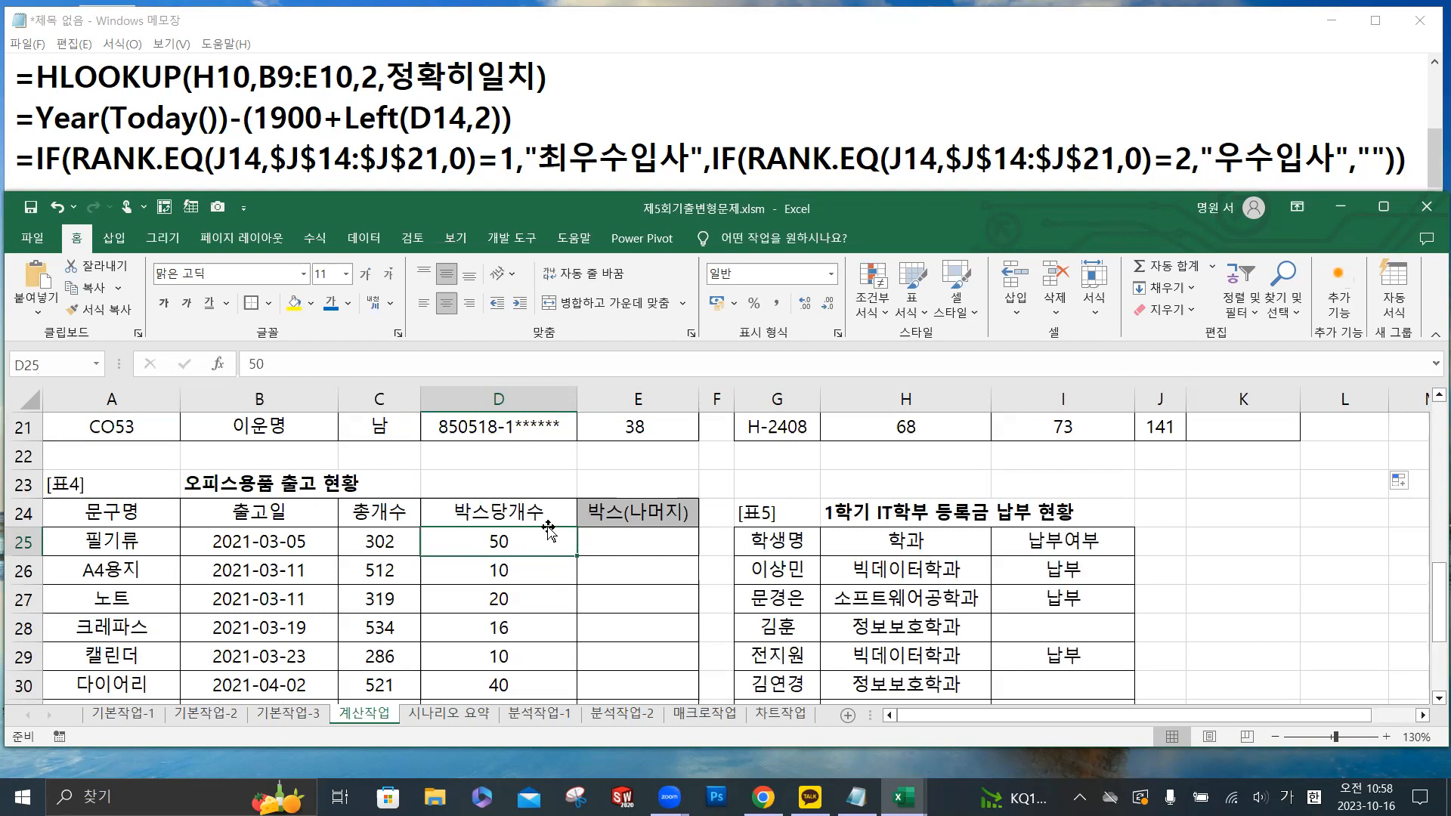
{"action": "left_click", "coordinate": [602, 537]}
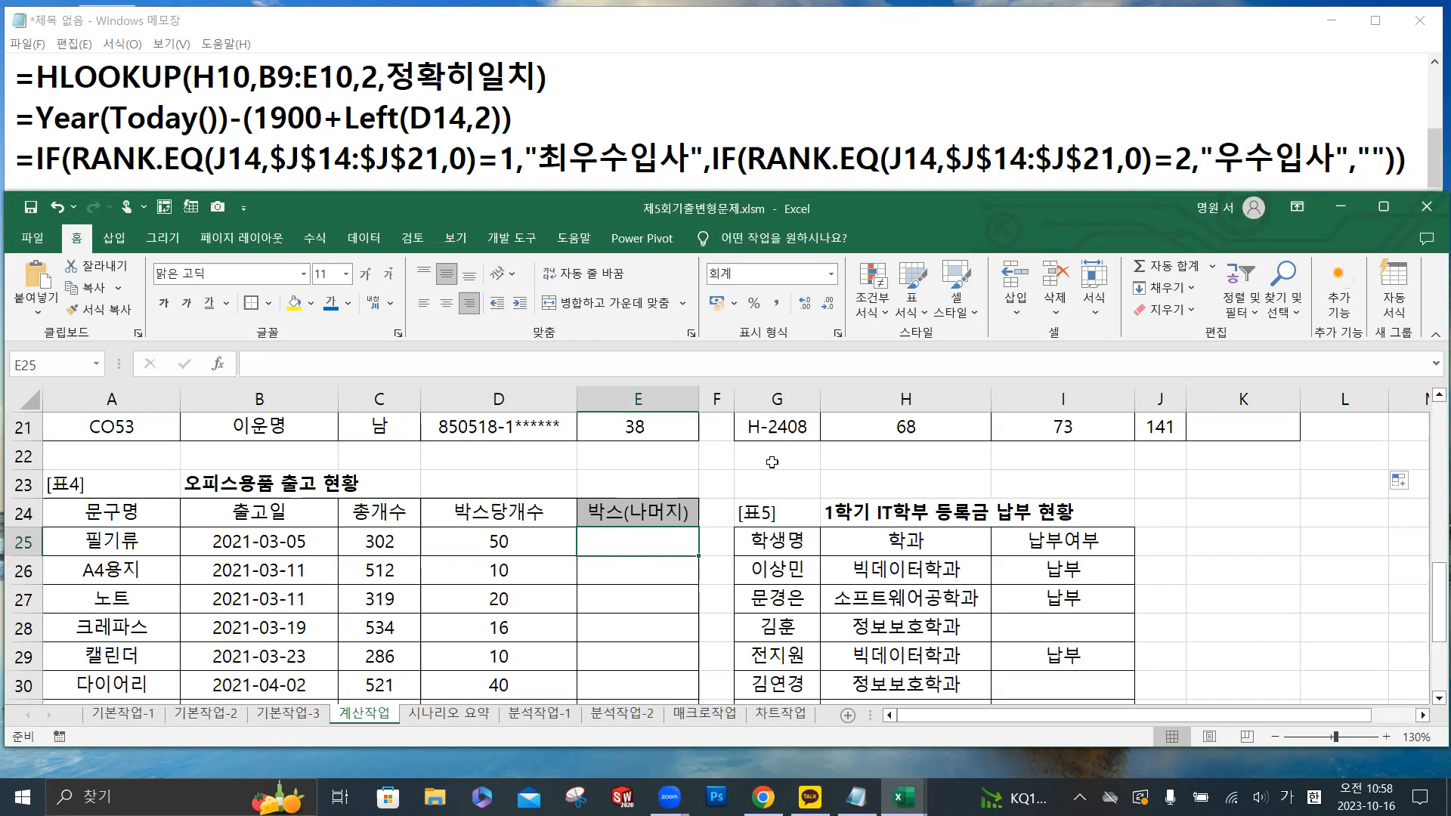
- Switch to Notepad and add the line "함수 텍스트" two lines below the drafted IF formula
{"action": "left_click", "coordinate": [1418, 158]}
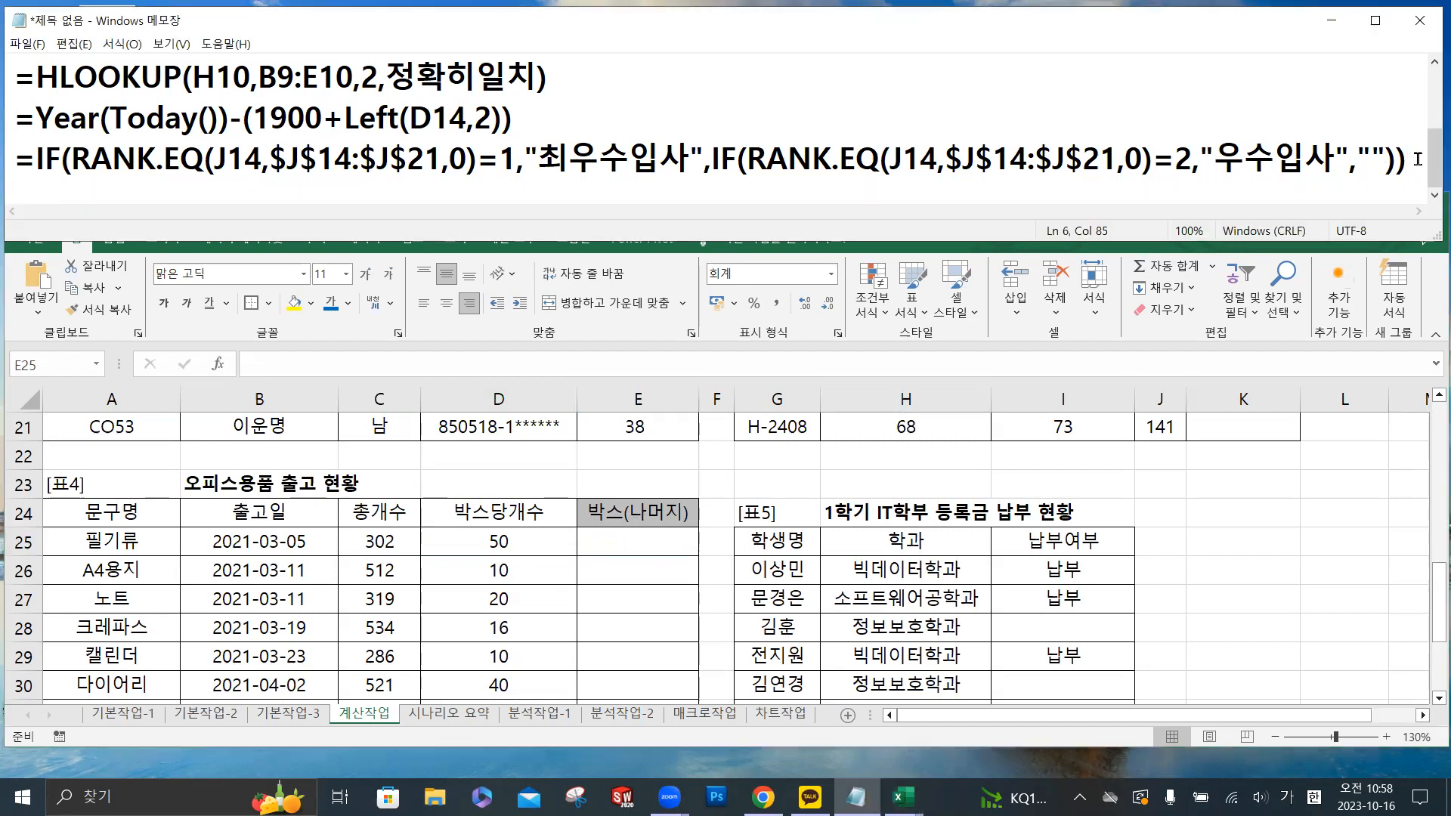
{"action": "key", "text": "Return"}
{"action": "key", "text": "Return"}
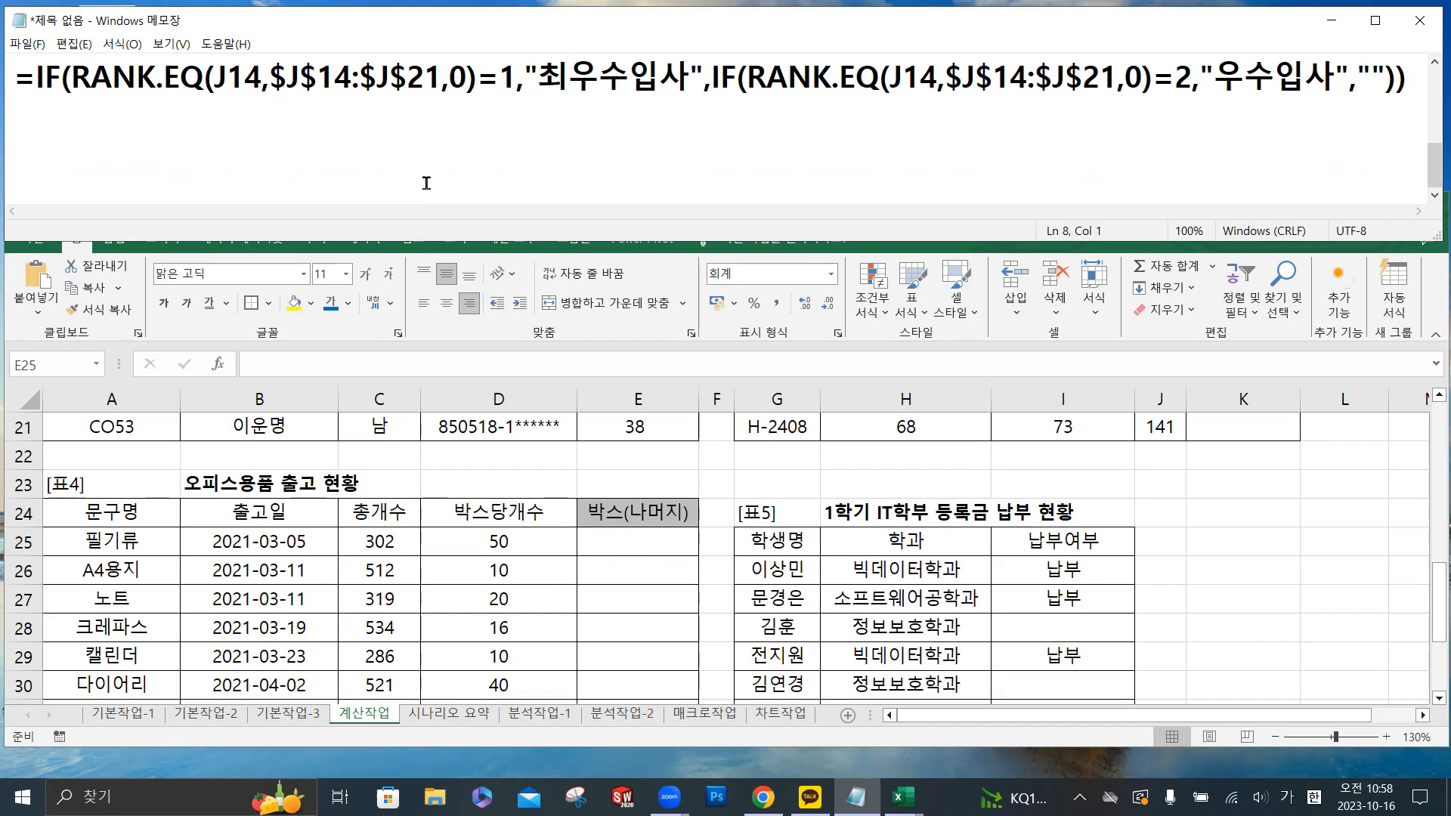
{"action": "type", "text": "함수"}
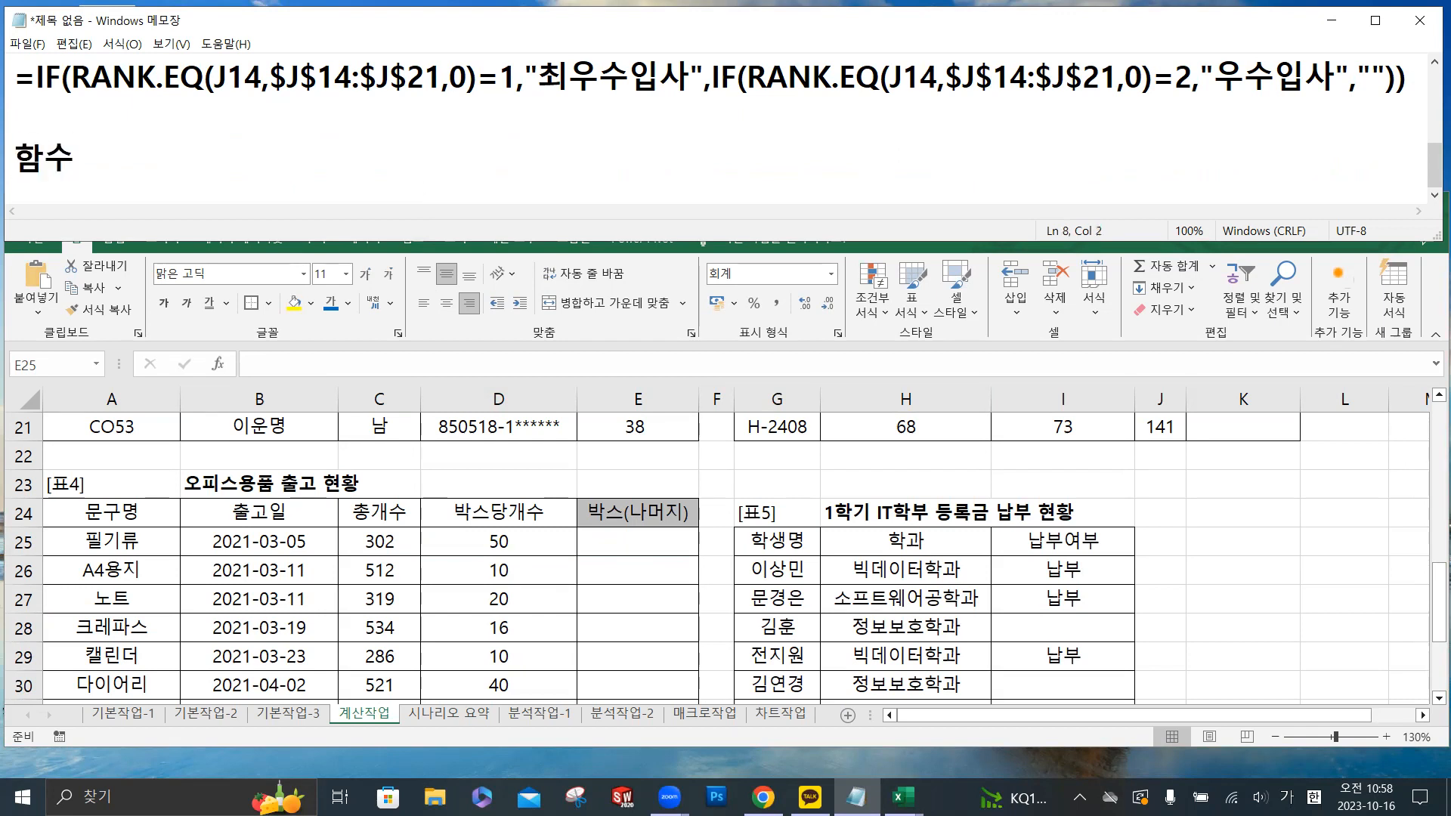
{"action": "key", "text": "BackSpace"}
{"action": "type", "text": "수 텍스트"}
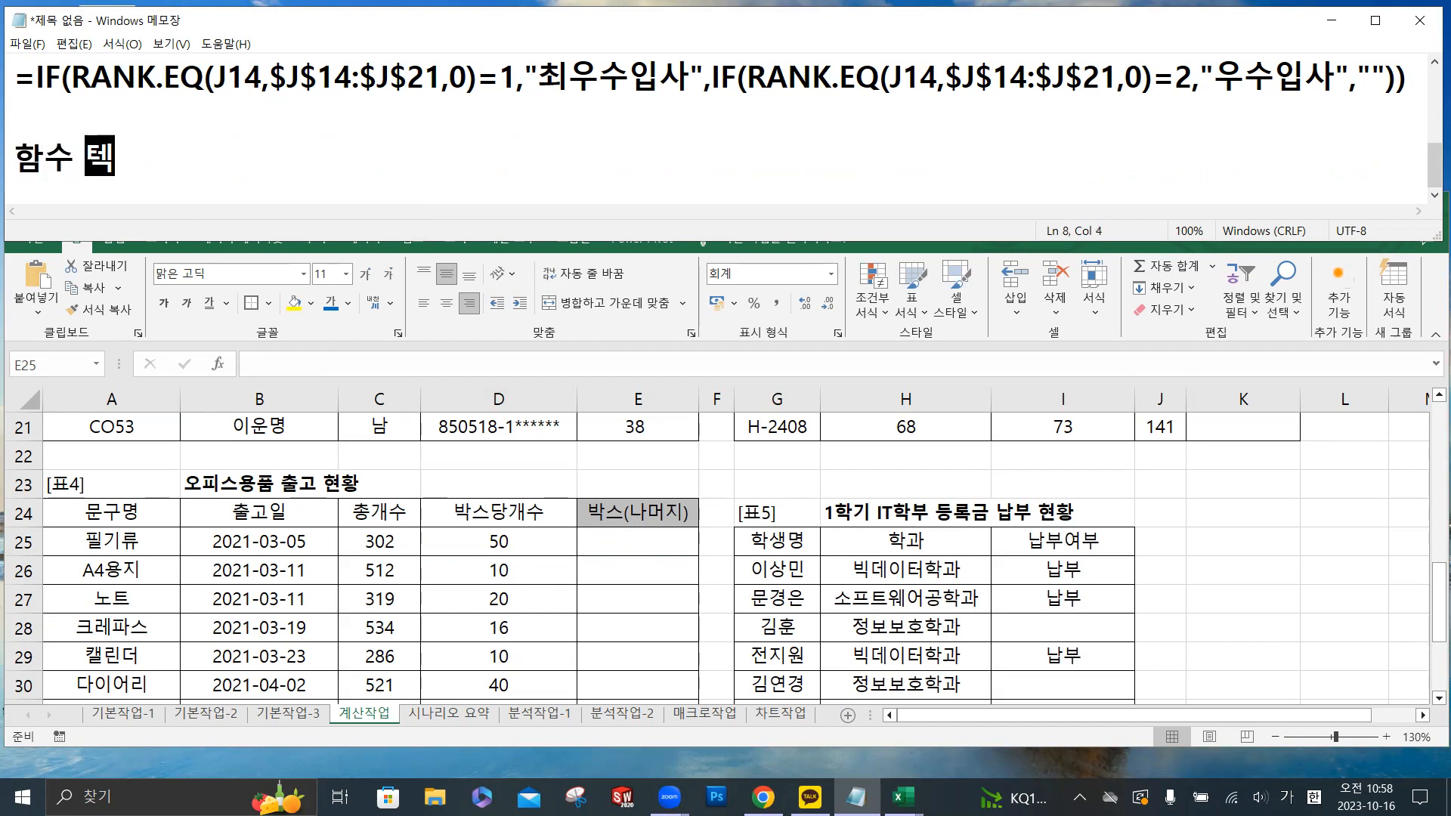
- Replace the space between 함수 and 텍스트 with & and append another & to the end of the line
{"action": "key", "text": "Left"}
{"action": "key", "text": "Left"}
{"action": "key", "text": "Left"}
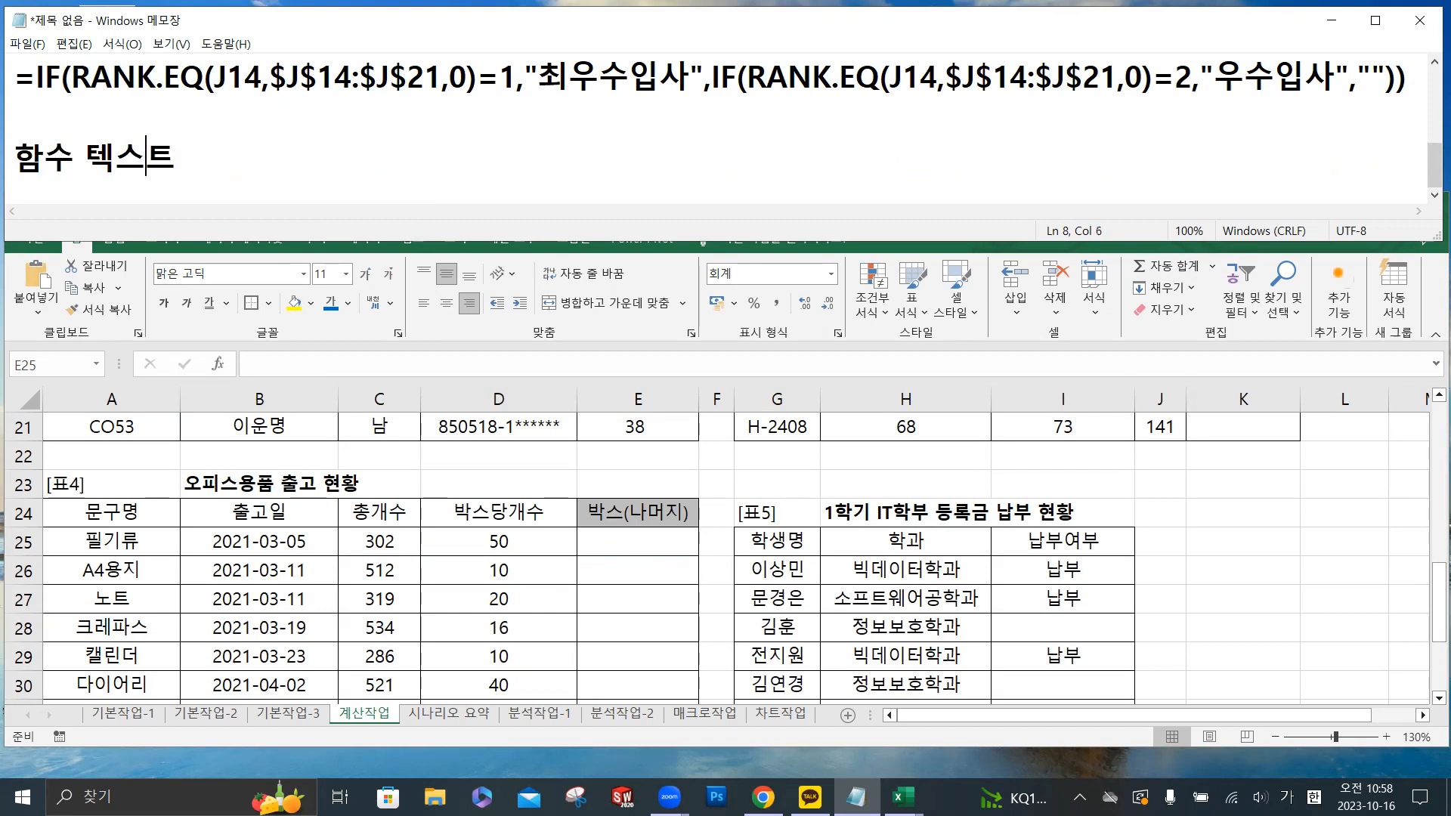
{"action": "key", "text": "BackSpace"}
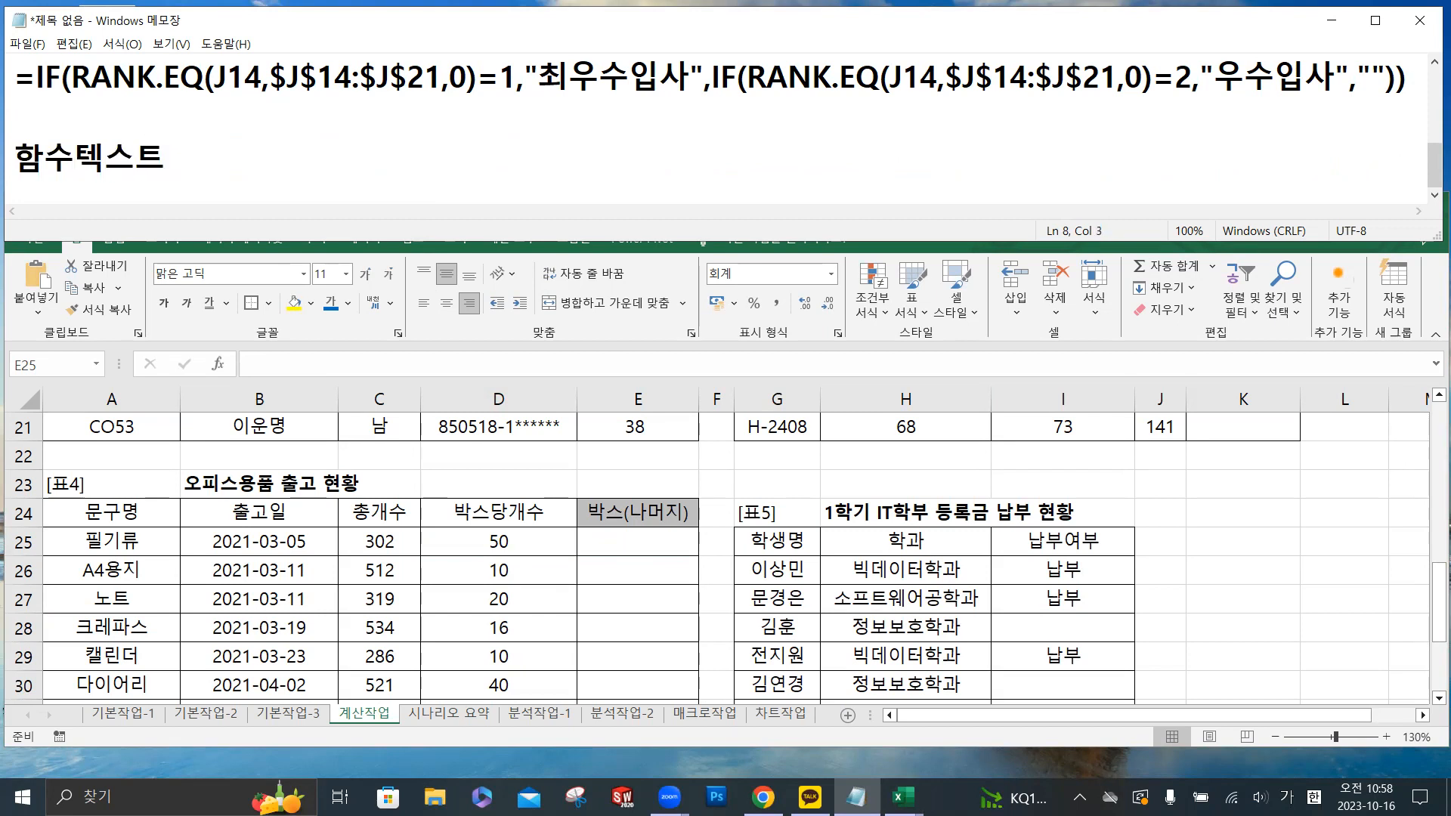
{"action": "type", "text": "&"}
{"action": "key", "text": "Right"}
{"action": "key", "text": "Right"}
{"action": "key", "text": "Right"}
{"action": "type", "text": "&"}
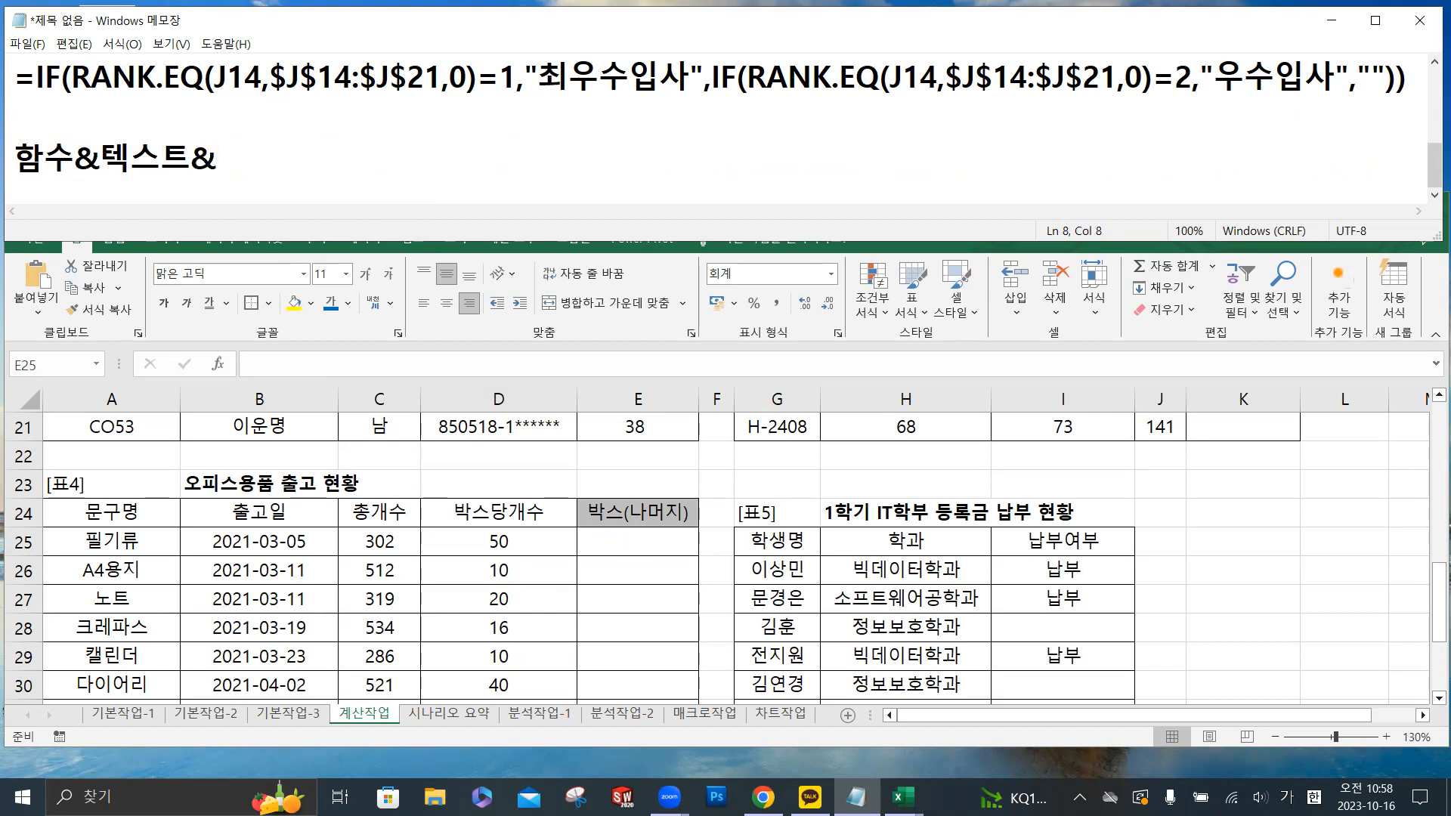
- Add the example numbers 4.3 and -4.3 on separate lines below 함수&텍스트&
{"action": "key", "text": "Return"}
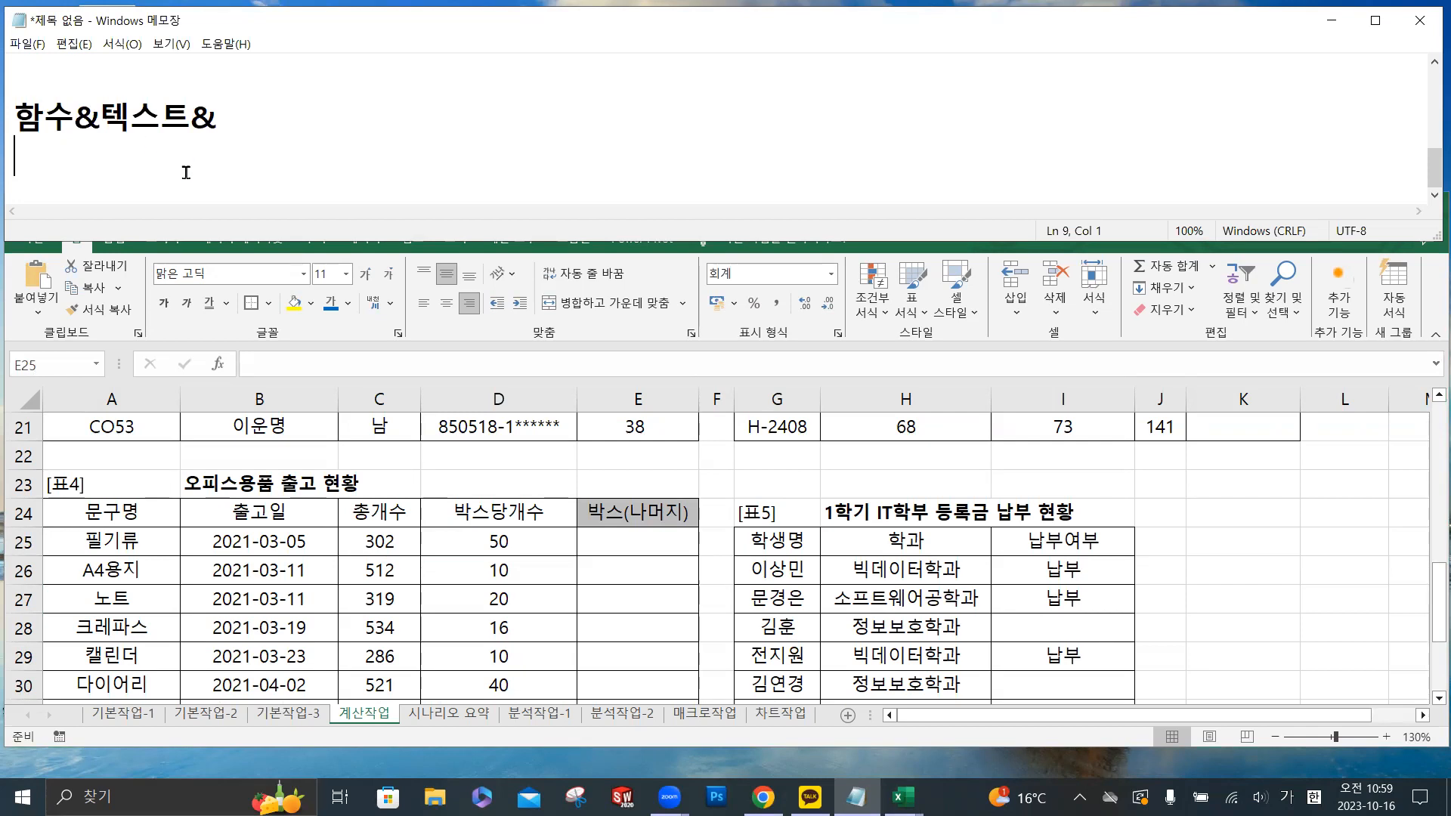
{"action": "type", "text": "4.3"}
{"action": "key", "text": "Return"}
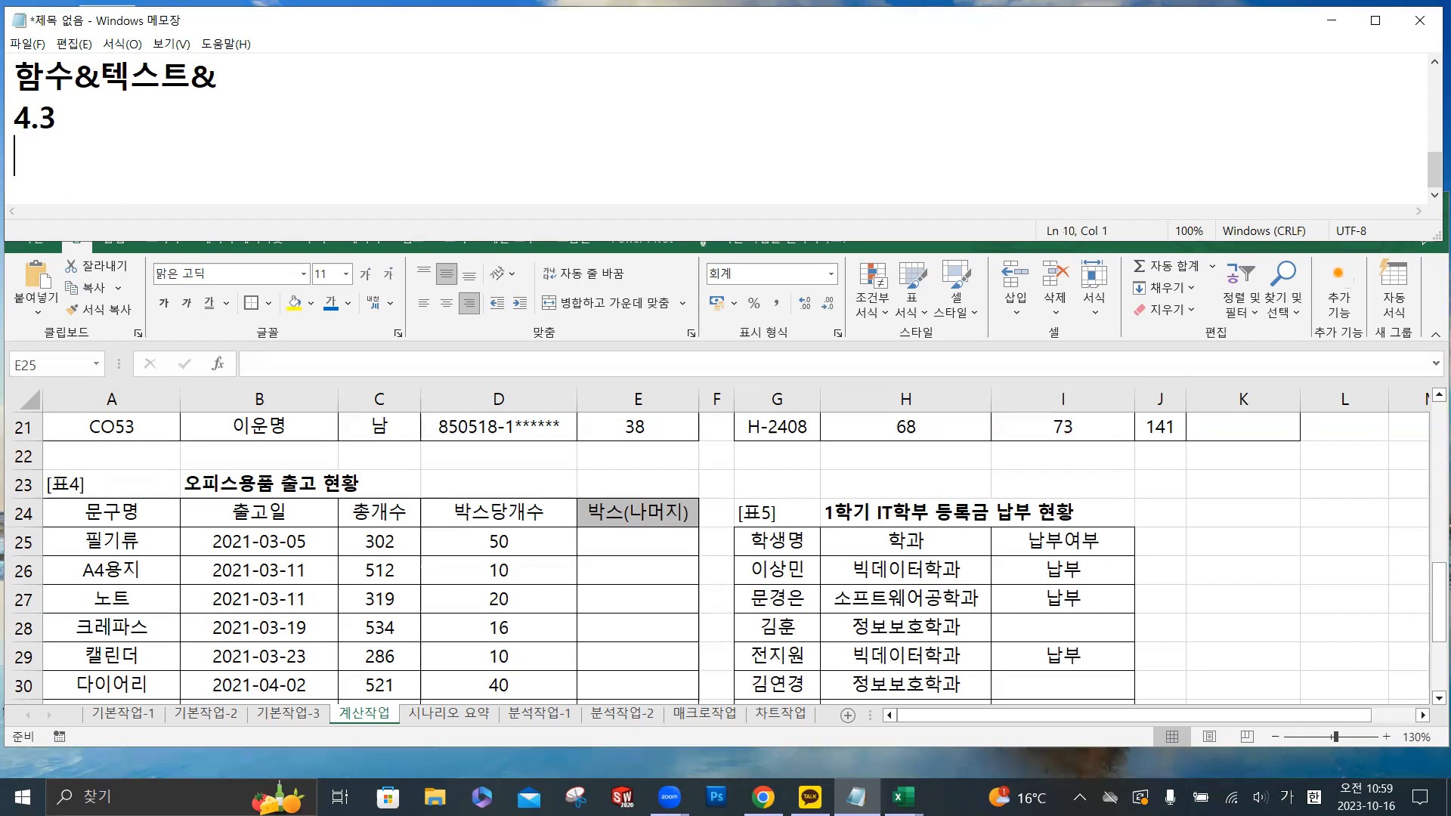
{"action": "type", "text": "-4.3"}
- Search Windows for 그림판 and open a blank Paint canvas
{"action": "left_click", "coordinate": [98, 795]}
{"action": "type", "text": "글림"}
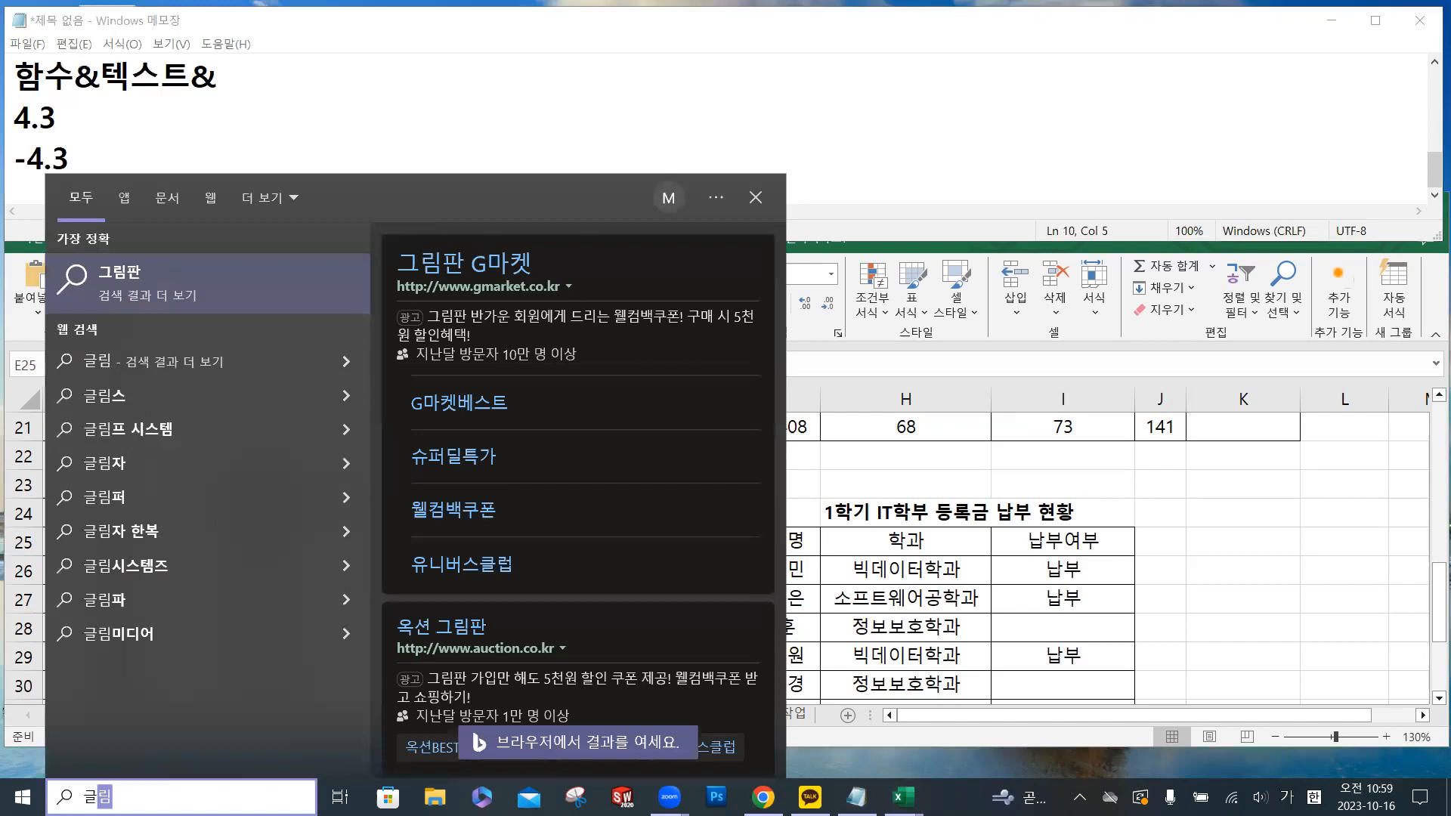
{"action": "key", "text": "BackSpace"}
{"action": "key", "text": "BackSpace"}
{"action": "key", "text": "BackSpace"}
{"action": "key", "text": "BackSpace"}
{"action": "type", "text": "그림판"}
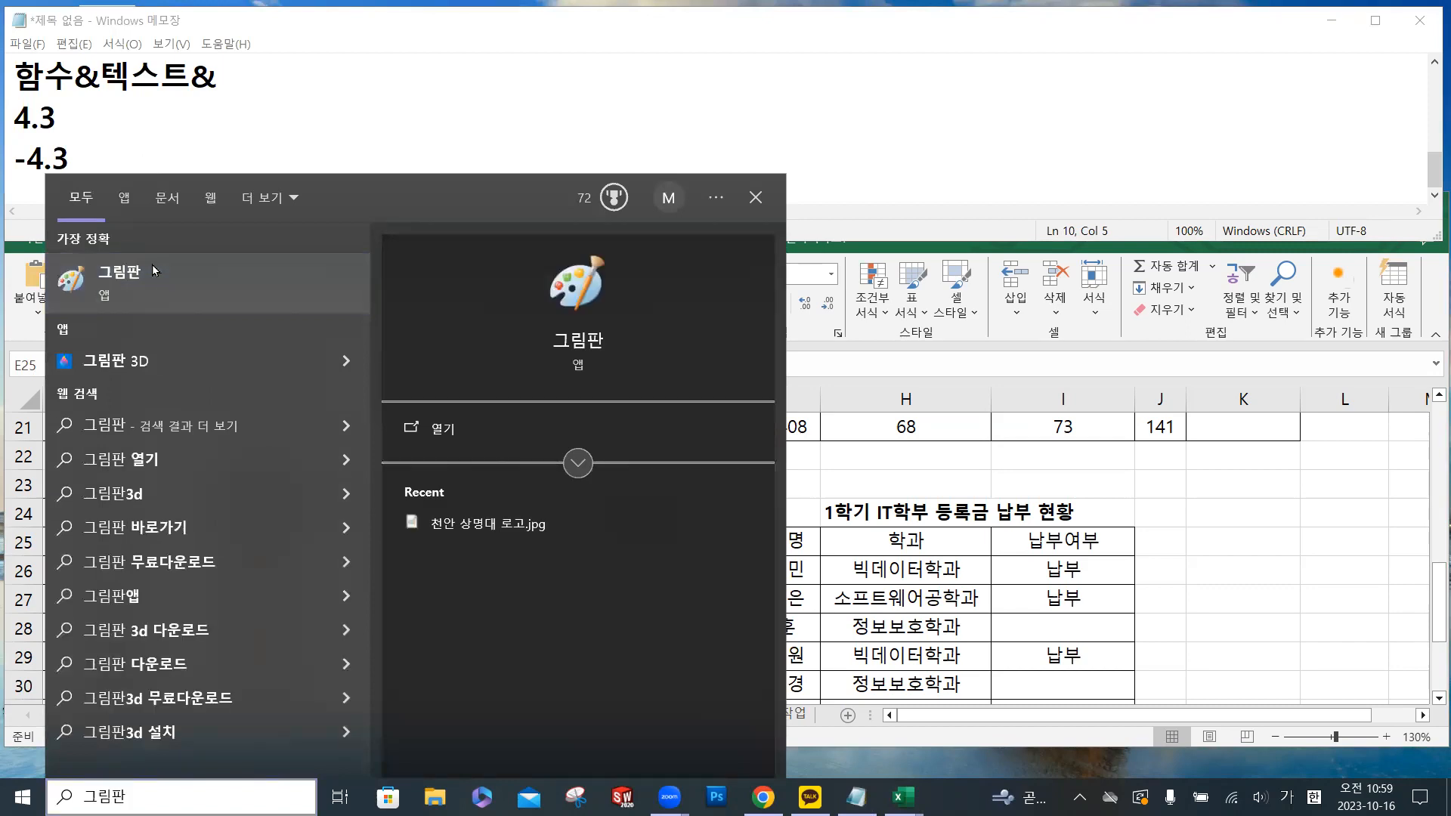
{"action": "key", "text": "Escape"}
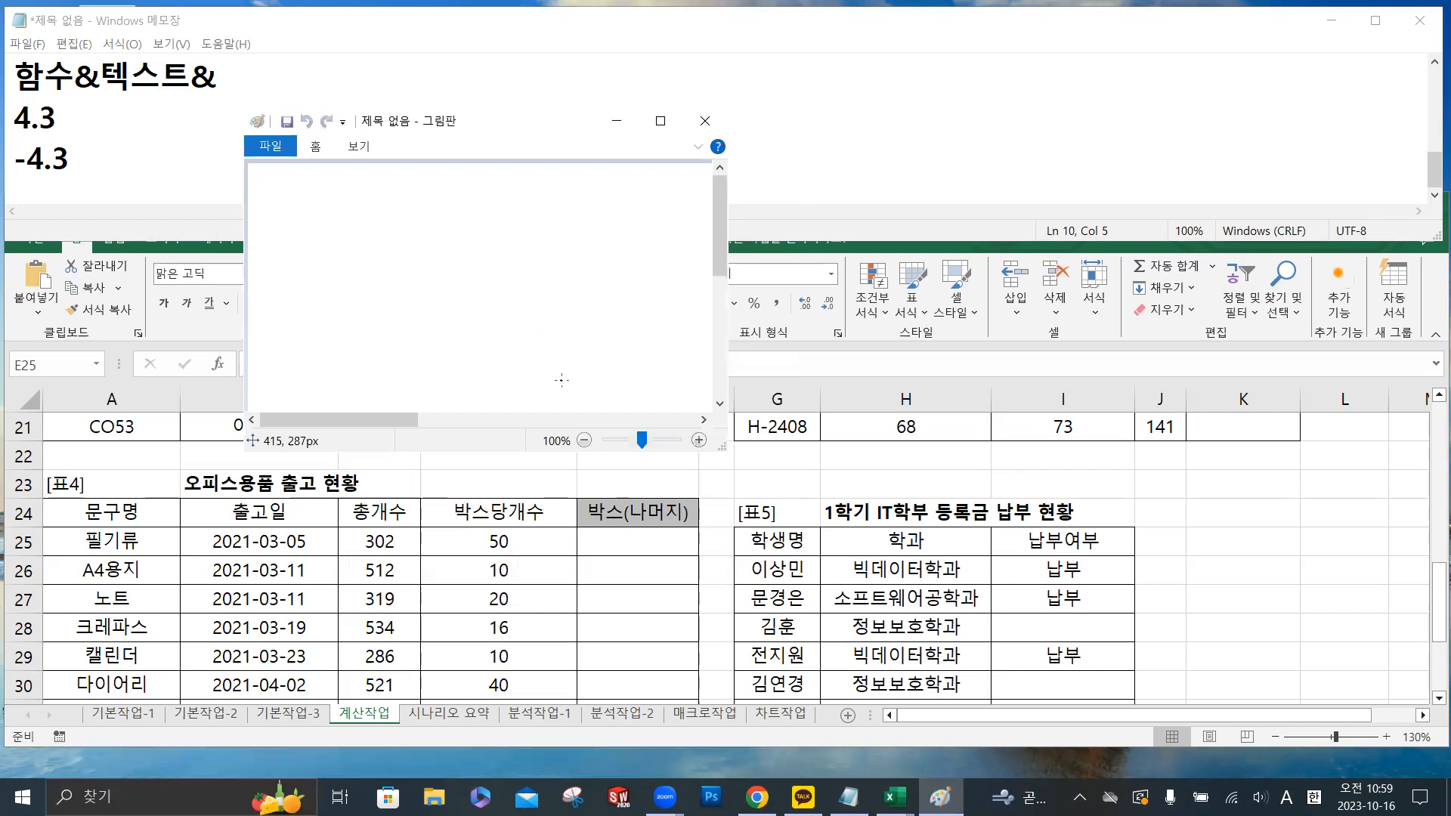
- Draw a freehand horizontal number line with tick marks labelled from -3 to 3
{"action": "left_click_drag", "start_coordinate": [283, 281], "coordinate": [696, 282]}
{"action": "mouse_move", "coordinate": [495, 272]}
{"action": "left_mouse_down"}
{"action": "mouse_move", "coordinate": [501, 320]}
{"action": "mouse_move", "coordinate": [450, 294]}
{"action": "mouse_move", "coordinate": [454, 318]}
{"action": "left_mouse_up"}
{"action": "left_click_drag", "start_coordinate": [460, 310], "coordinate": [464, 326]}
{"action": "mouse_move", "coordinate": [398, 284]}
{"action": "left_mouse_down"}
{"action": "mouse_move", "coordinate": [396, 319]}
{"action": "mouse_move", "coordinate": [415, 324]}
{"action": "mouse_move", "coordinate": [401, 332]}
{"action": "left_mouse_up"}
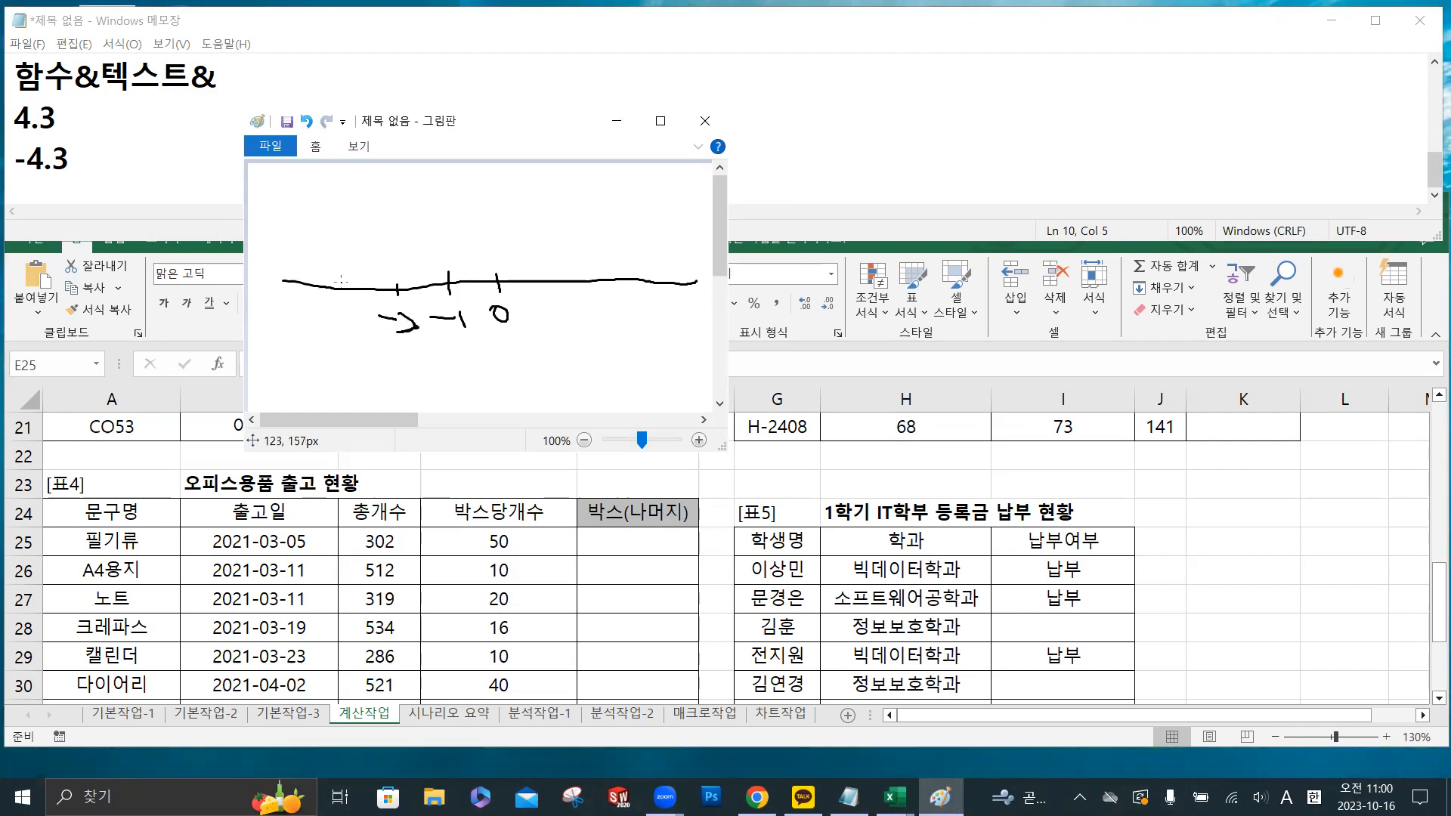
{"action": "mouse_move", "coordinate": [316, 316]}
{"action": "left_mouse_down"}
{"action": "mouse_move", "coordinate": [352, 323]}
{"action": "mouse_move", "coordinate": [341, 338]}
{"action": "left_mouse_up"}
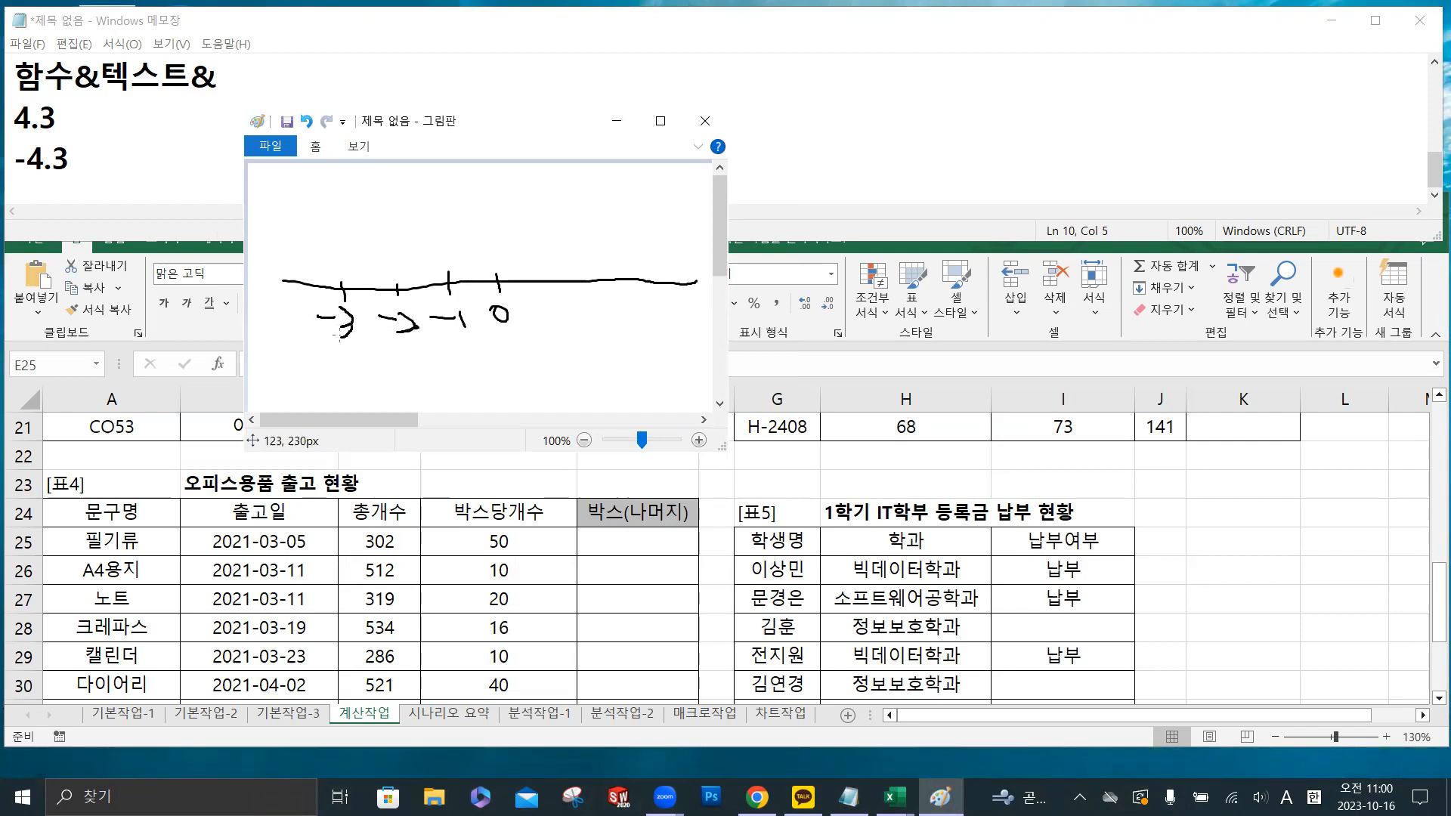
{"action": "left_click_drag", "start_coordinate": [552, 274], "coordinate": [551, 337]}
{"action": "mouse_move", "coordinate": [609, 270]}
{"action": "left_mouse_down"}
{"action": "mouse_move", "coordinate": [609, 339]}
{"action": "mouse_move", "coordinate": [634, 340]}
{"action": "left_mouse_up"}
{"action": "mouse_move", "coordinate": [668, 268]}
{"action": "left_mouse_down"}
{"action": "mouse_move", "coordinate": [678, 331]}
{"action": "mouse_move", "coordinate": [661, 337]}
{"action": "left_mouse_up"}
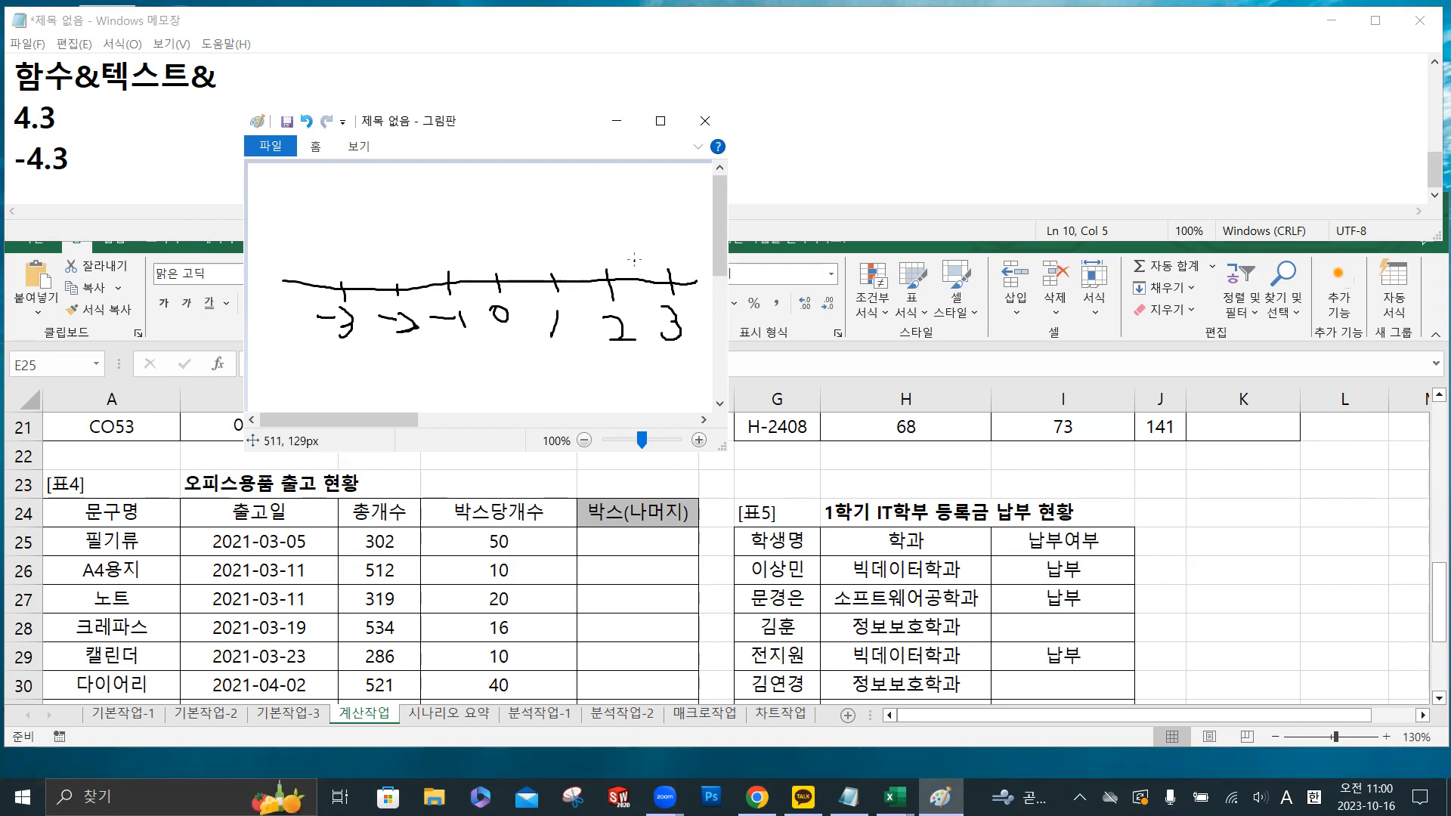
- Mark 2.5 on the number line, draw an arrow down to 2, write 2.5=2 and circle the 2
{"action": "left_click_drag", "start_coordinate": [634, 238], "coordinate": [641, 276]}
{"action": "mouse_move", "coordinate": [599, 192]}
{"action": "left_mouse_down"}
{"action": "mouse_move", "coordinate": [642, 216]}
{"action": "mouse_move", "coordinate": [656, 194]}
{"action": "left_mouse_up"}
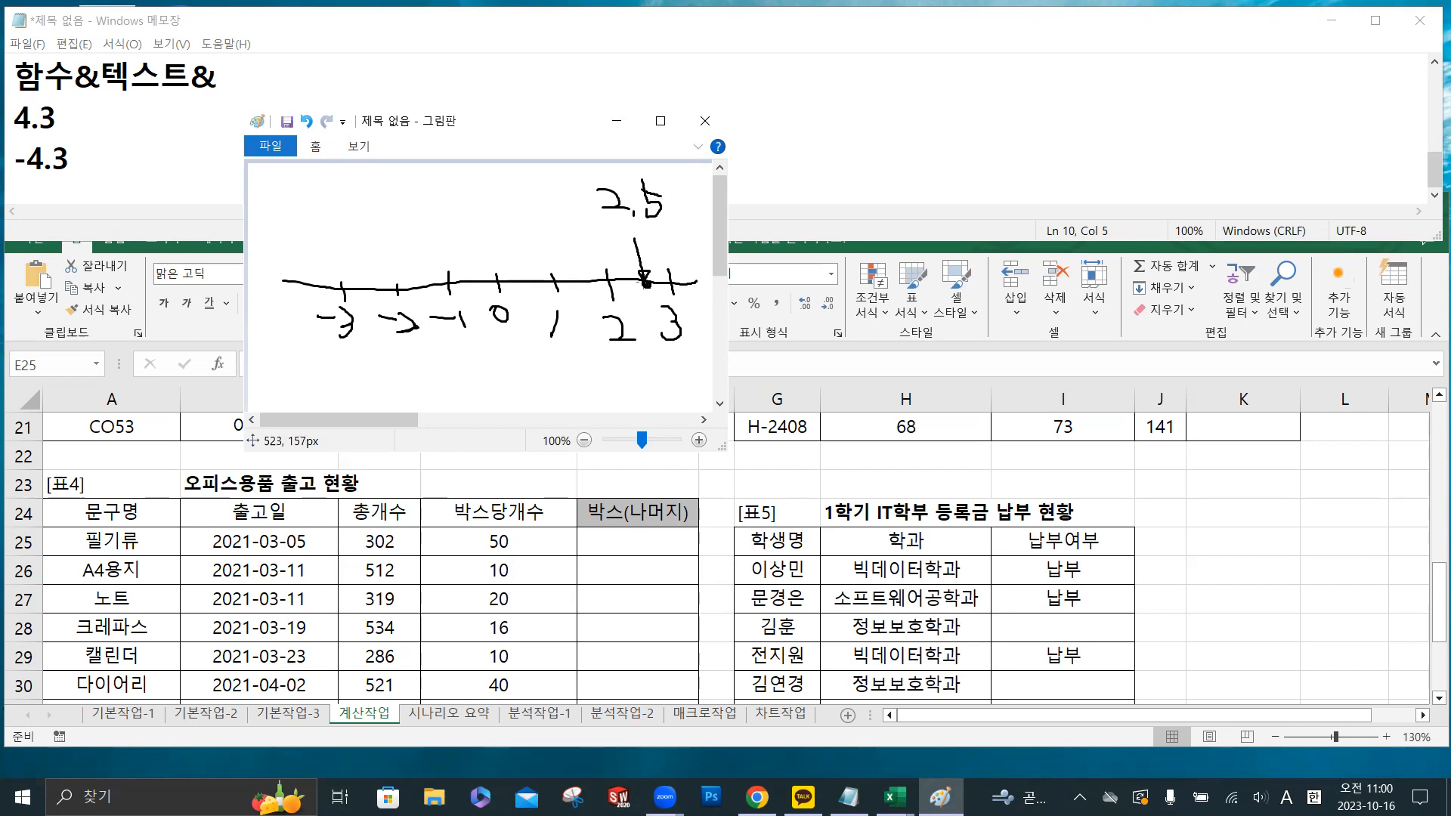
{"action": "mouse_move", "coordinate": [642, 269]}
{"action": "left_mouse_down"}
{"action": "mouse_move", "coordinate": [632, 242]}
{"action": "mouse_move", "coordinate": [612, 235]}
{"action": "mouse_move", "coordinate": [612, 252]}
{"action": "left_mouse_up"}
{"action": "left_click_drag", "start_coordinate": [665, 204], "coordinate": [697, 222]}
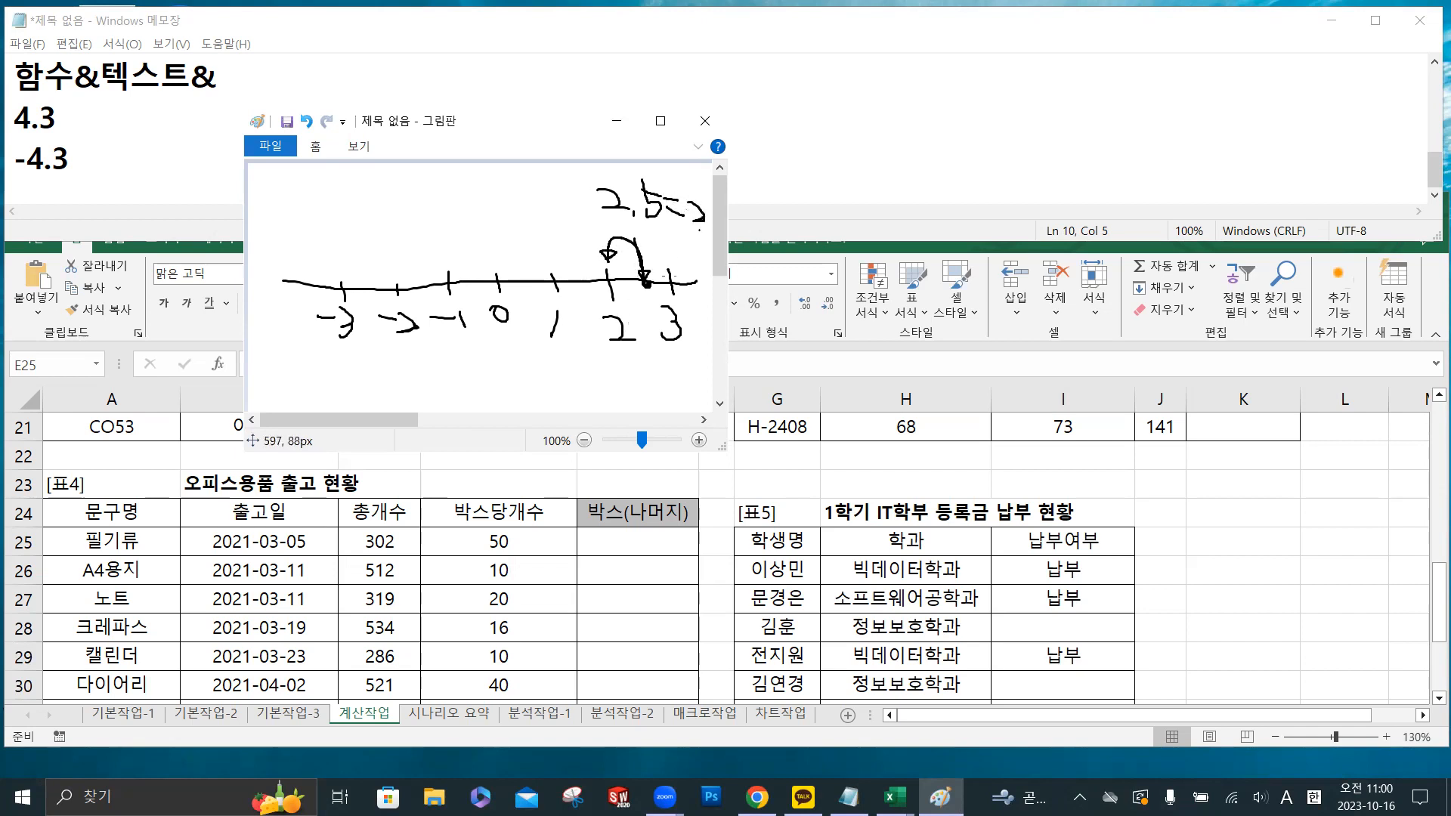
{"action": "mouse_move", "coordinate": [626, 348]}
{"action": "left_mouse_down"}
{"action": "mouse_move", "coordinate": [606, 316]}
{"action": "mouse_move", "coordinate": [635, 346]}
{"action": "mouse_move", "coordinate": [622, 353]}
{"action": "left_mouse_up"}
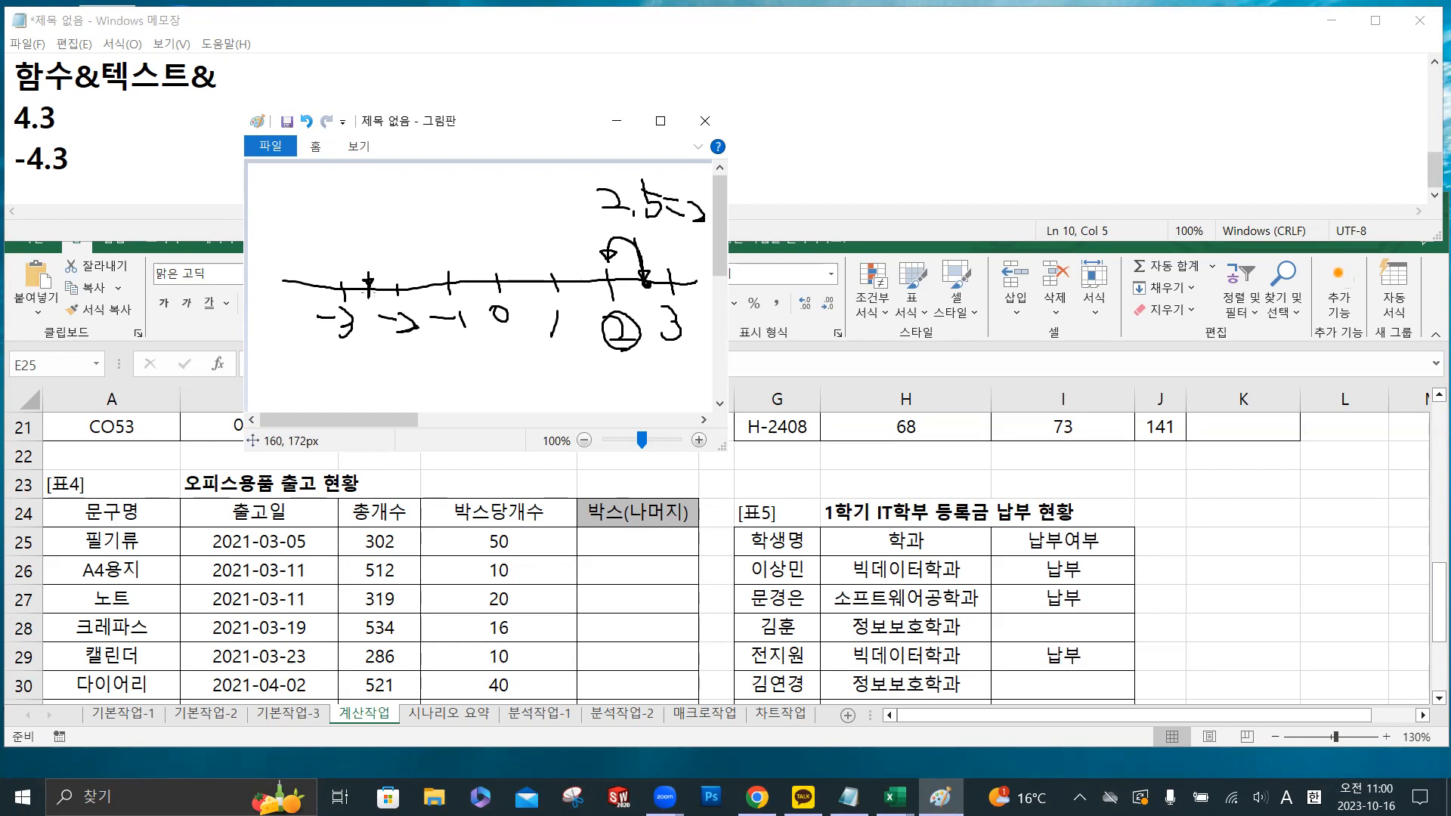
- Illustrate -2.5 = -3 above the number line with a curved arrow from -2.5 to -3
{"action": "mouse_move", "coordinate": [341, 212]}
{"action": "left_mouse_down"}
{"action": "mouse_move", "coordinate": [390, 222]}
{"action": "mouse_move", "coordinate": [399, 207]}
{"action": "left_mouse_up"}
{"action": "mouse_move", "coordinate": [370, 288]}
{"action": "left_mouse_down"}
{"action": "mouse_move", "coordinate": [362, 237]}
{"action": "mouse_move", "coordinate": [340, 276]}
{"action": "mouse_move", "coordinate": [355, 268]}
{"action": "left_mouse_up"}
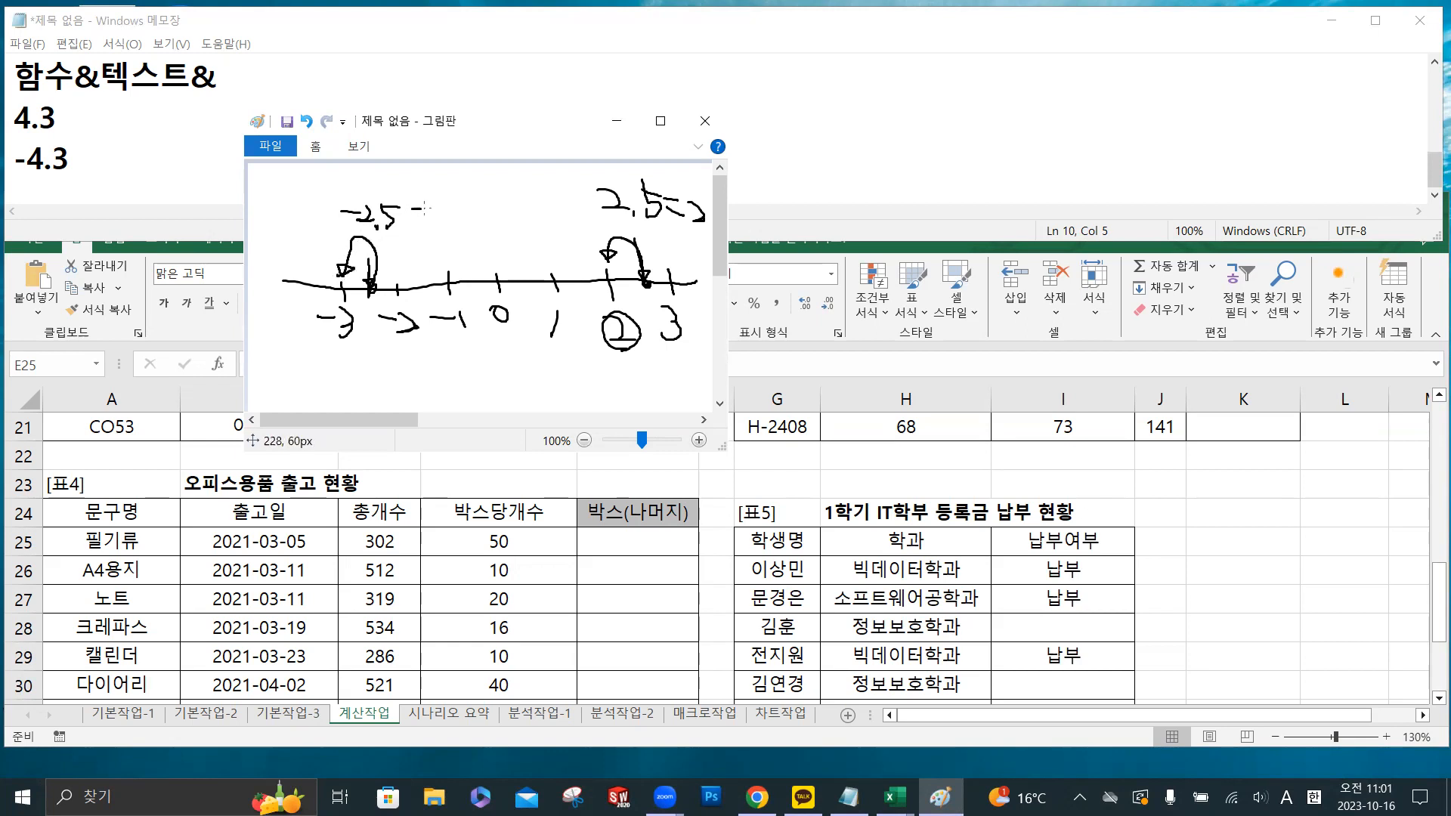
{"action": "mouse_move", "coordinate": [437, 214]}
{"action": "left_mouse_down"}
{"action": "mouse_move", "coordinate": [464, 207]}
{"action": "mouse_move", "coordinate": [452, 233]}
{"action": "left_mouse_up"}
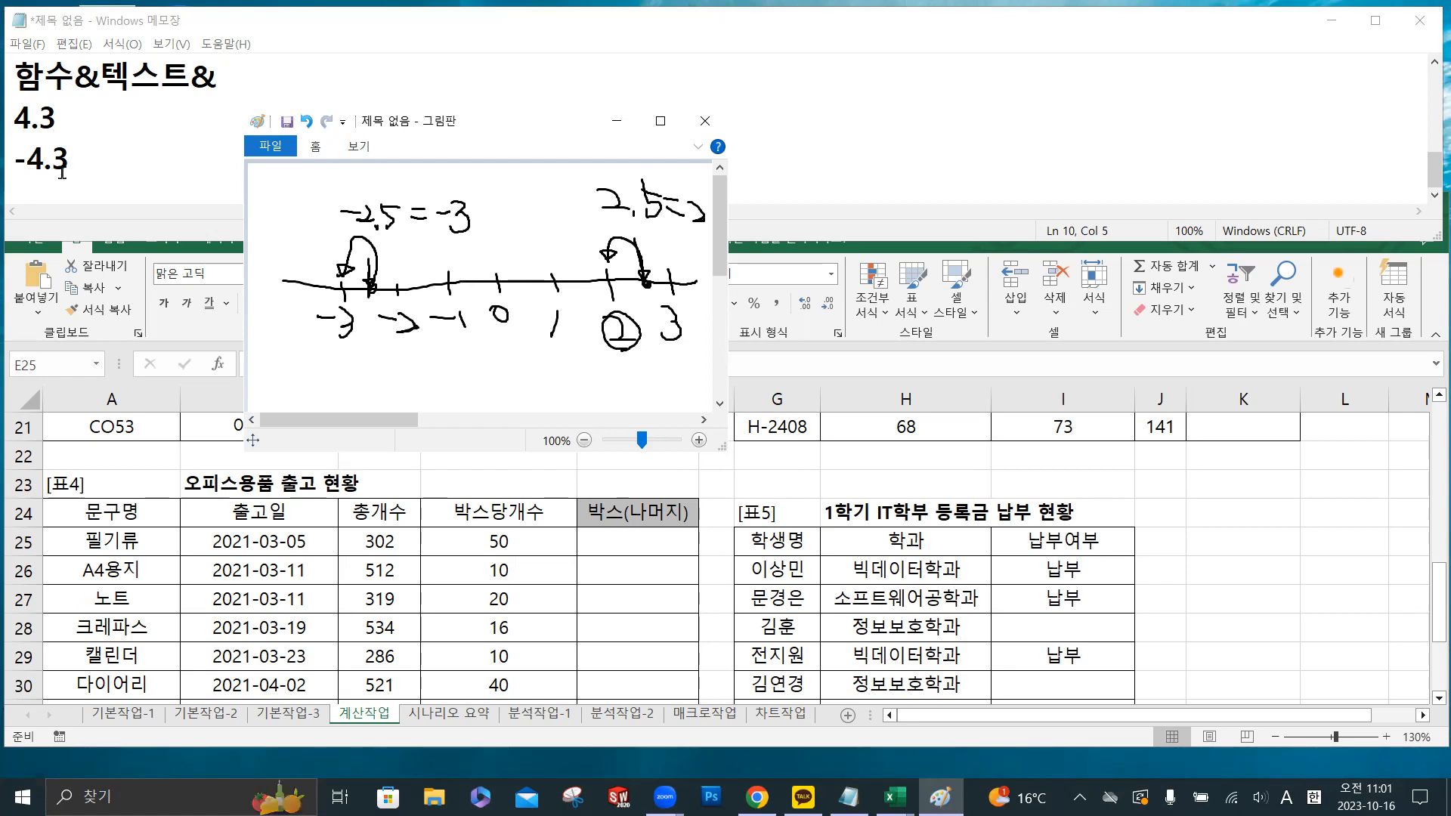
- Sketch -4.3 between -5 and -4 with an arrow to a circled -5, and write int beside 2.5=2
{"action": "mouse_move", "coordinate": [304, 376]}
{"action": "left_mouse_down"}
{"action": "mouse_move", "coordinate": [320, 375]}
{"action": "mouse_move", "coordinate": [324, 399]}
{"action": "mouse_move", "coordinate": [369, 380]}
{"action": "mouse_move", "coordinate": [486, 383]}
{"action": "mouse_move", "coordinate": [465, 403]}
{"action": "mouse_move", "coordinate": [392, 390]}
{"action": "left_mouse_up"}
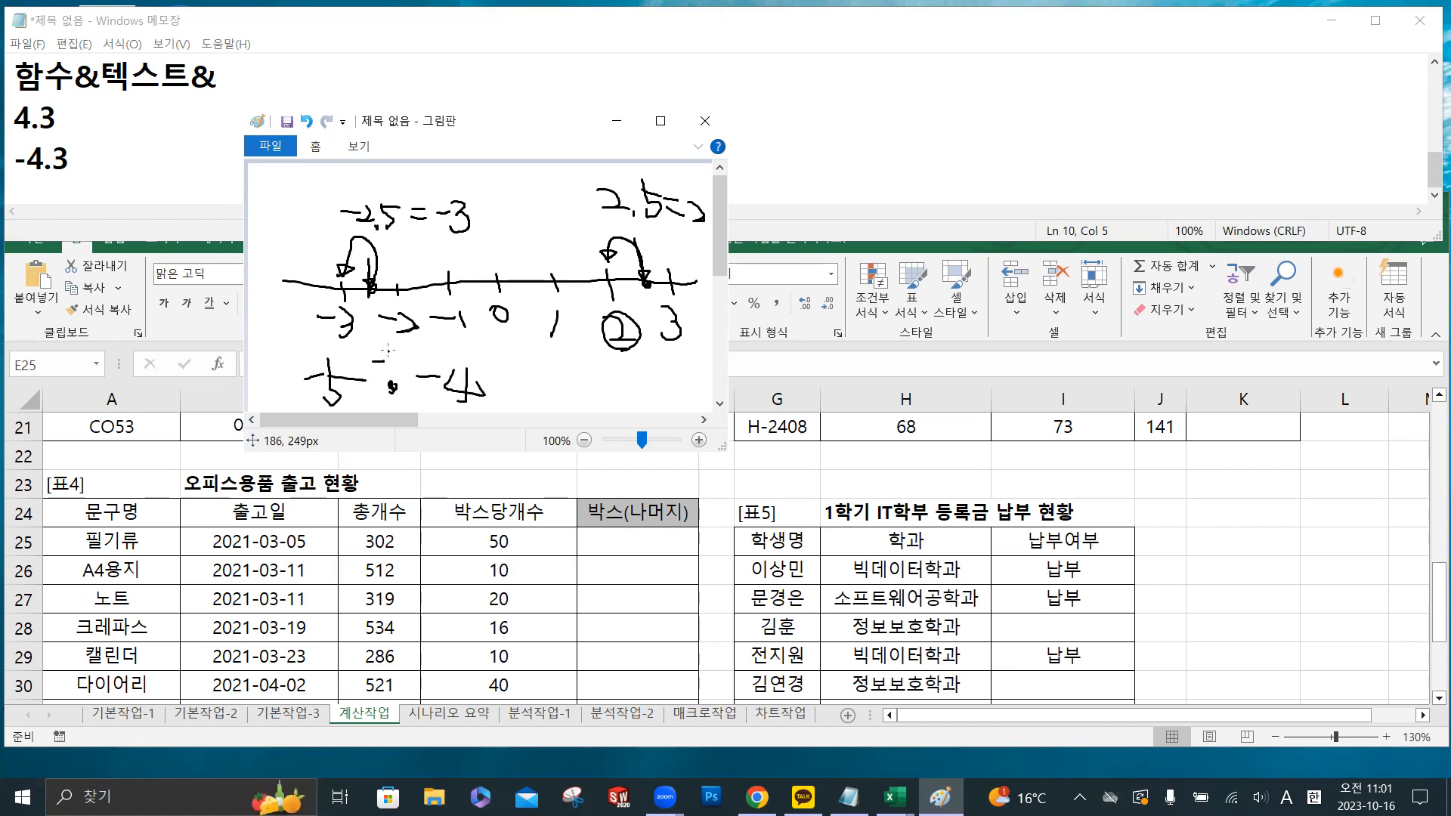
{"action": "mouse_move", "coordinate": [409, 348]}
{"action": "left_mouse_down"}
{"action": "mouse_move", "coordinate": [413, 369]}
{"action": "mouse_move", "coordinate": [375, 346]}
{"action": "mouse_move", "coordinate": [349, 365]}
{"action": "mouse_move", "coordinate": [348, 404]}
{"action": "mouse_move", "coordinate": [310, 378]}
{"action": "mouse_move", "coordinate": [346, 373]}
{"action": "mouse_move", "coordinate": [356, 403]}
{"action": "left_mouse_up"}
{"action": "mouse_move", "coordinate": [521, 184]}
{"action": "left_mouse_down"}
{"action": "mouse_move", "coordinate": [504, 190]}
{"action": "mouse_move", "coordinate": [512, 225]}
{"action": "mouse_move", "coordinate": [538, 200]}
{"action": "mouse_move", "coordinate": [554, 221]}
{"action": "mouse_move", "coordinate": [575, 198]}
{"action": "mouse_move", "coordinate": [562, 223]}
{"action": "left_mouse_up"}
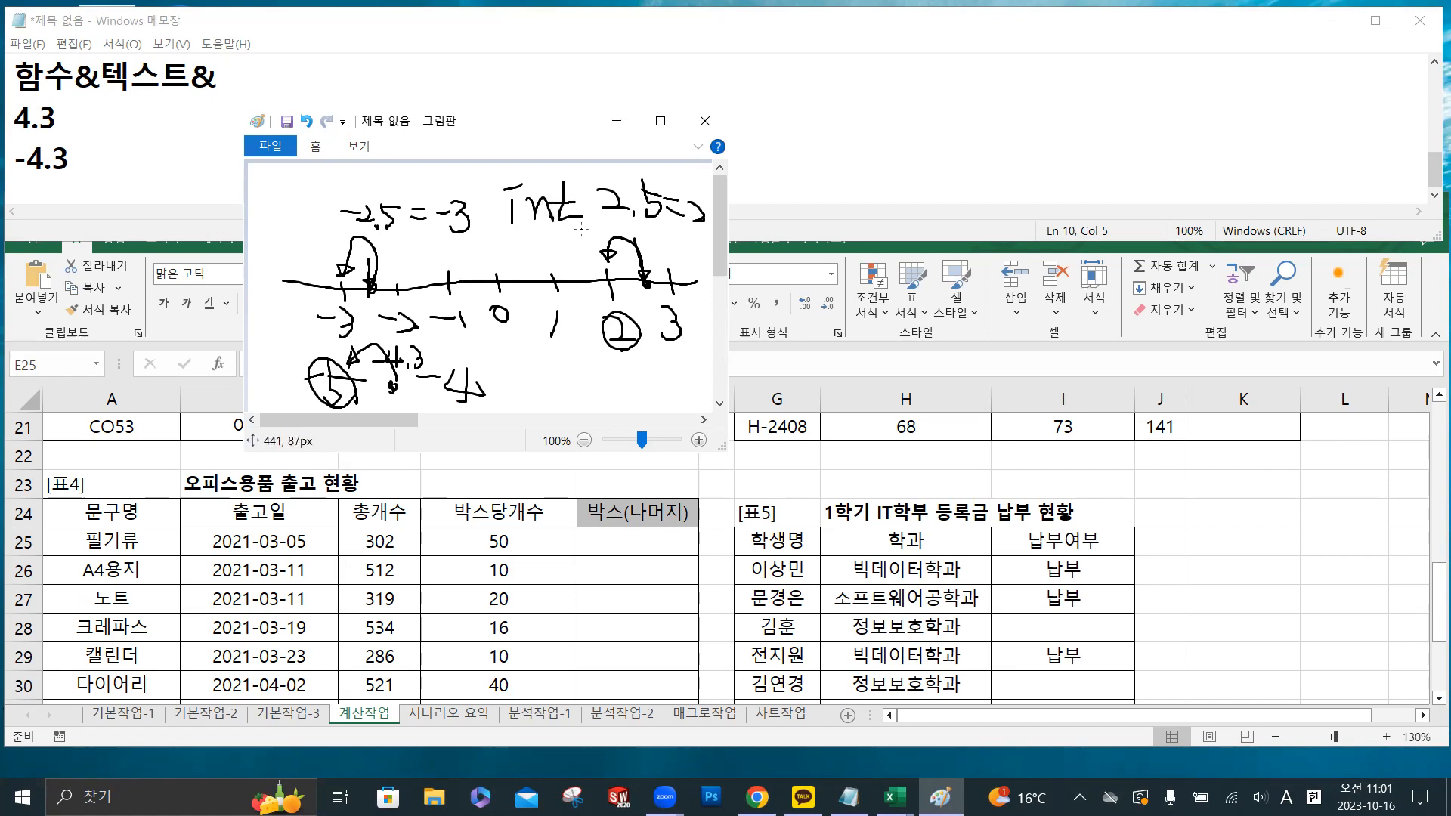
- Close the Paint drawing without saving it
{"action": "left_click", "coordinate": [699, 136]}
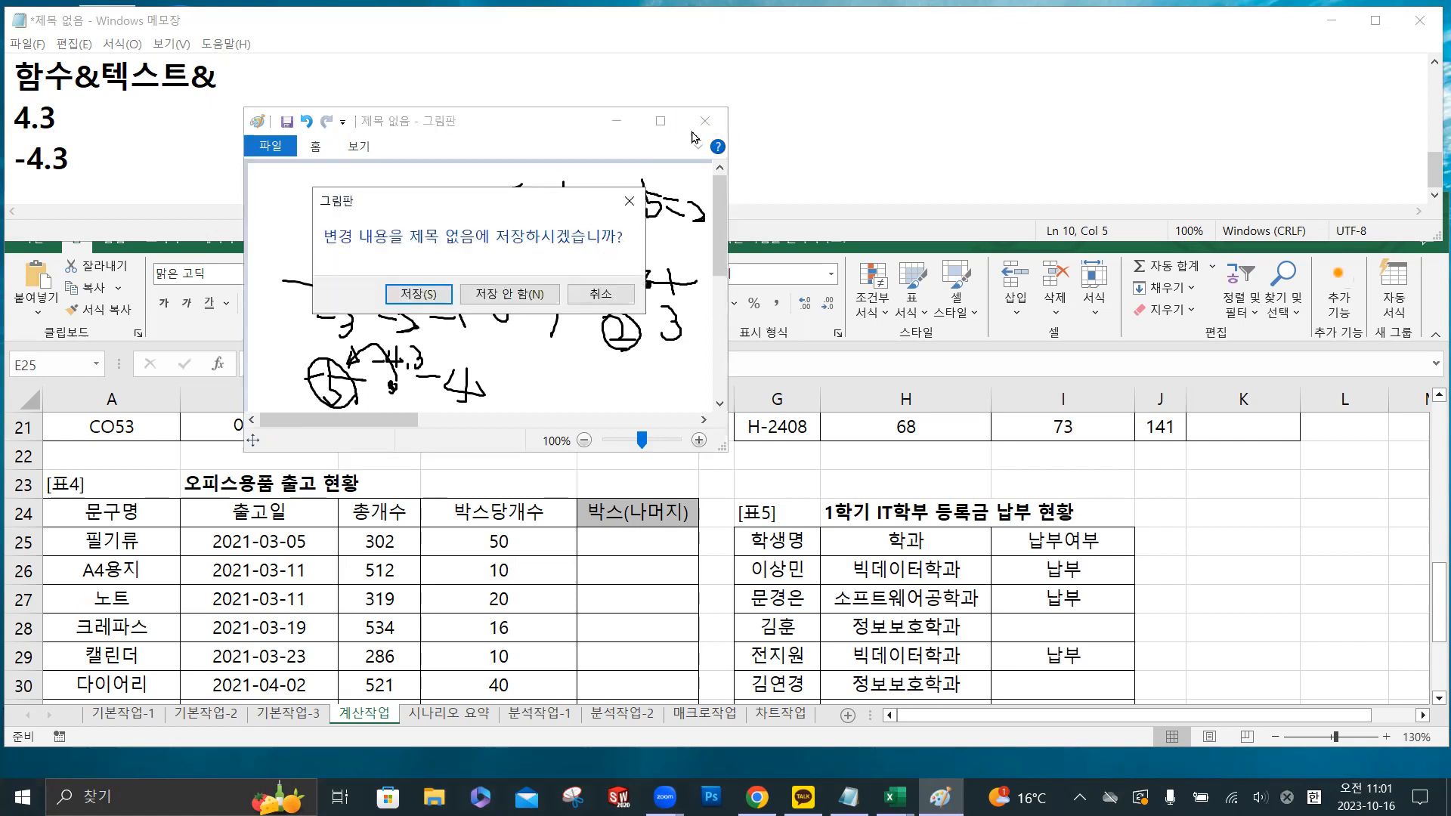
{"action": "left_click", "coordinate": [522, 296]}
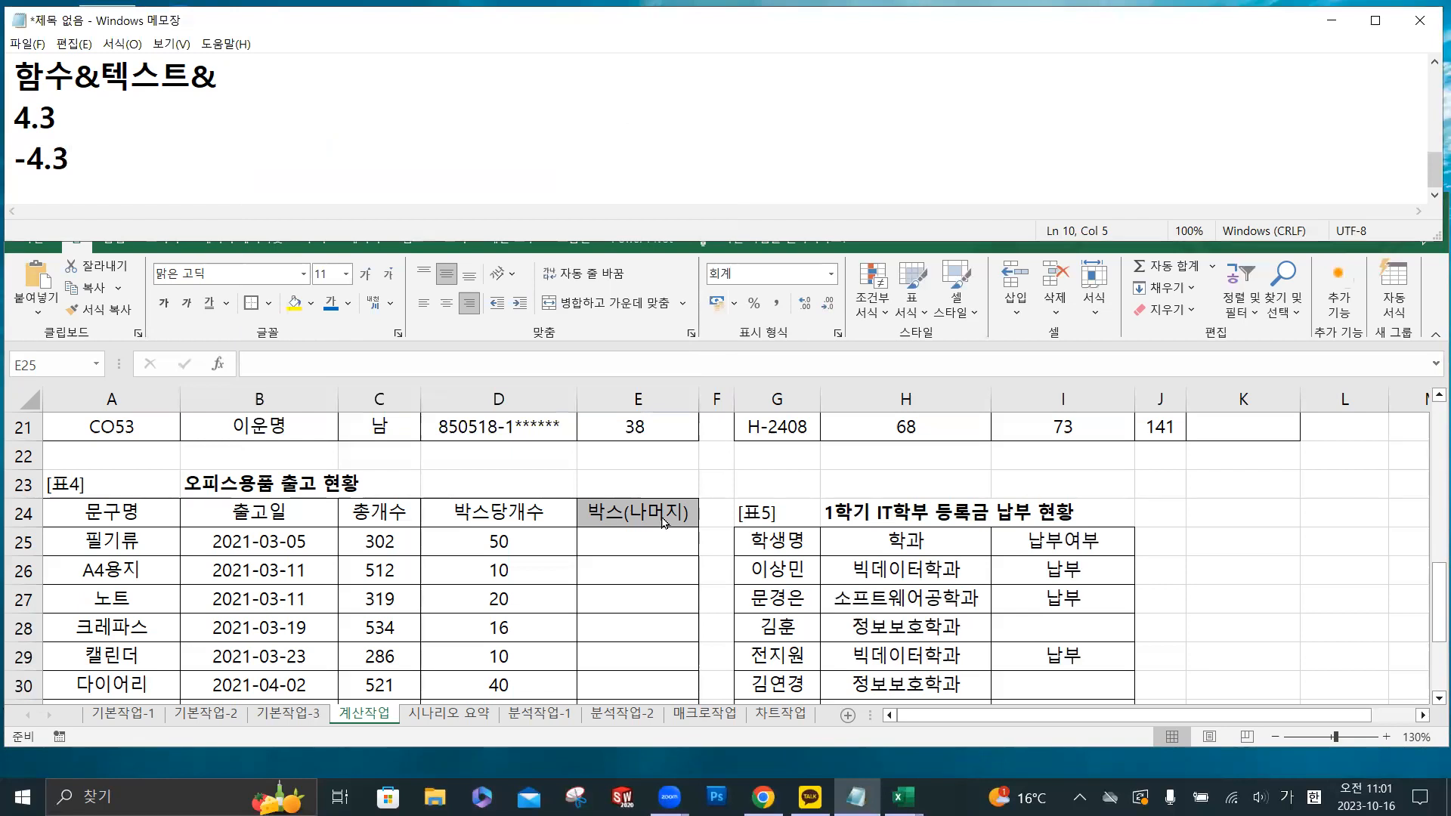
- In Excel, build the formula =INT(C25/D25) in cell E25 of 표4, dividing 총개수 by 박스당개수
{"action": "left_click", "coordinate": [644, 544]}
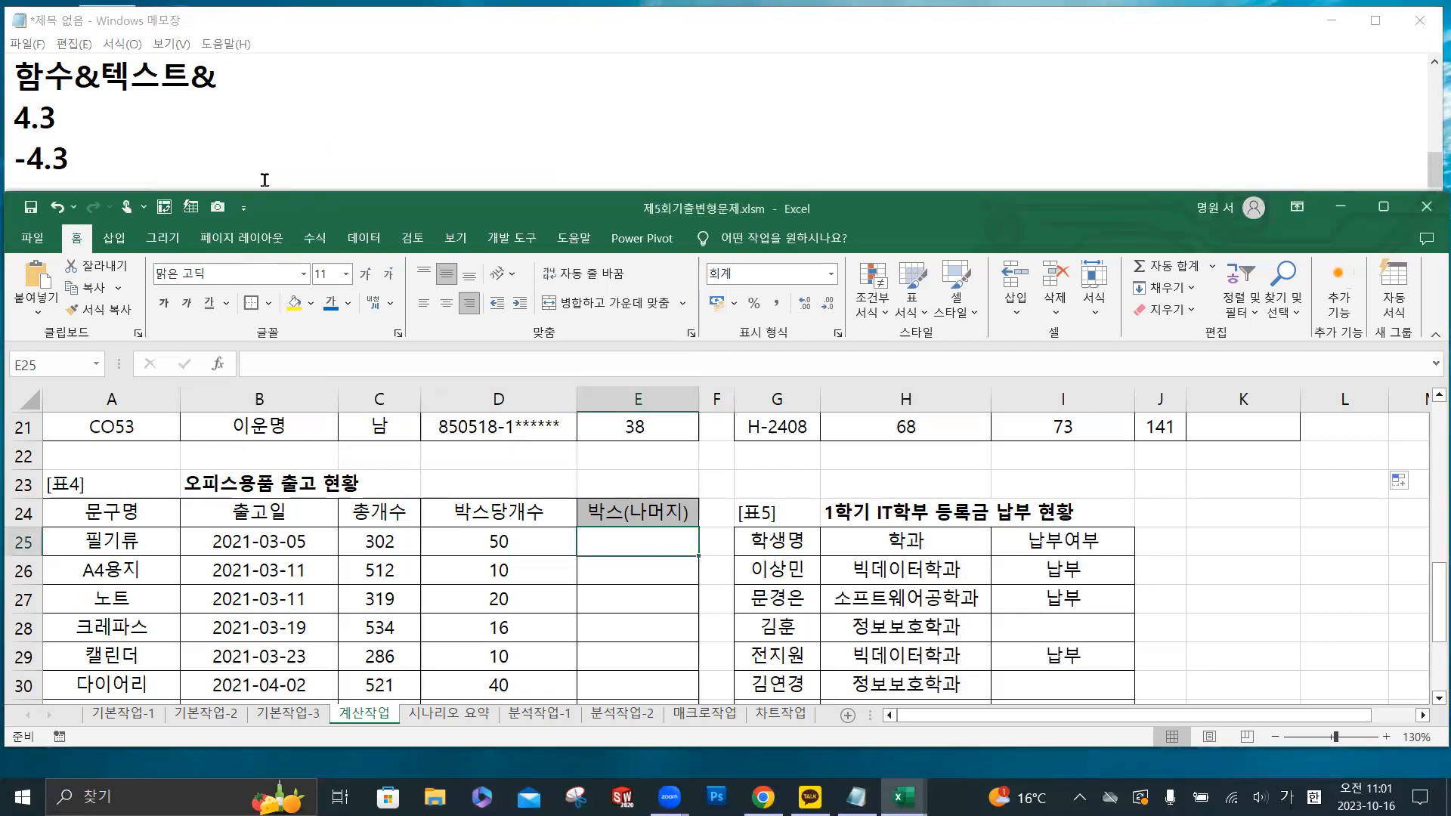
{"action": "scroll", "coordinate": [607, 470], "scroll_direction": "down", "scroll_amount": 1}
{"action": "scroll", "coordinate": [618, 474], "scroll_direction": "up", "scroll_amount": 1}
{"action": "key", "text": "ctrl"}
{"action": "left_click", "coordinate": [352, 366]}
{"action": "type", "text": "="}
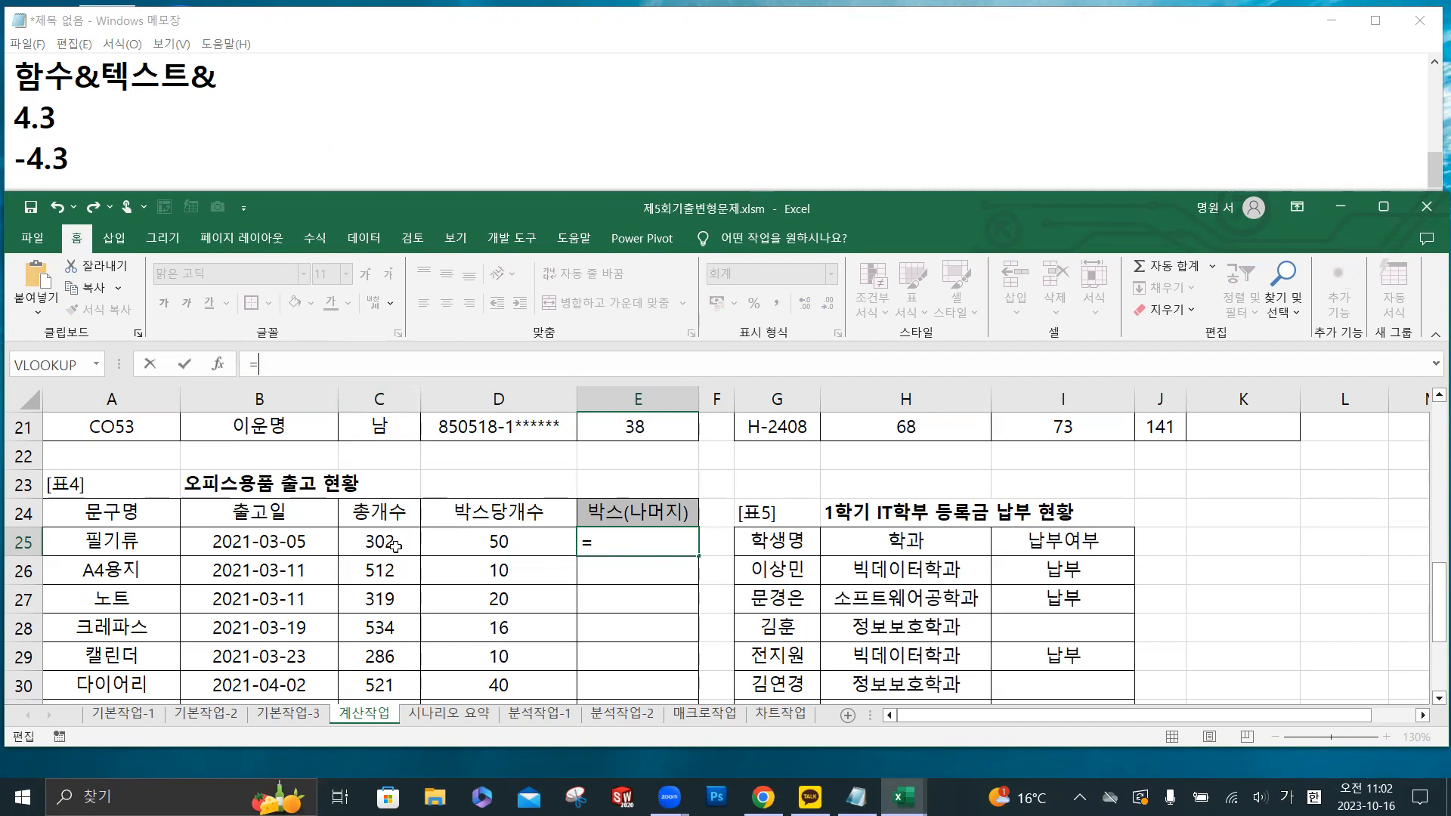
{"action": "type", "text": "ㅑ"}
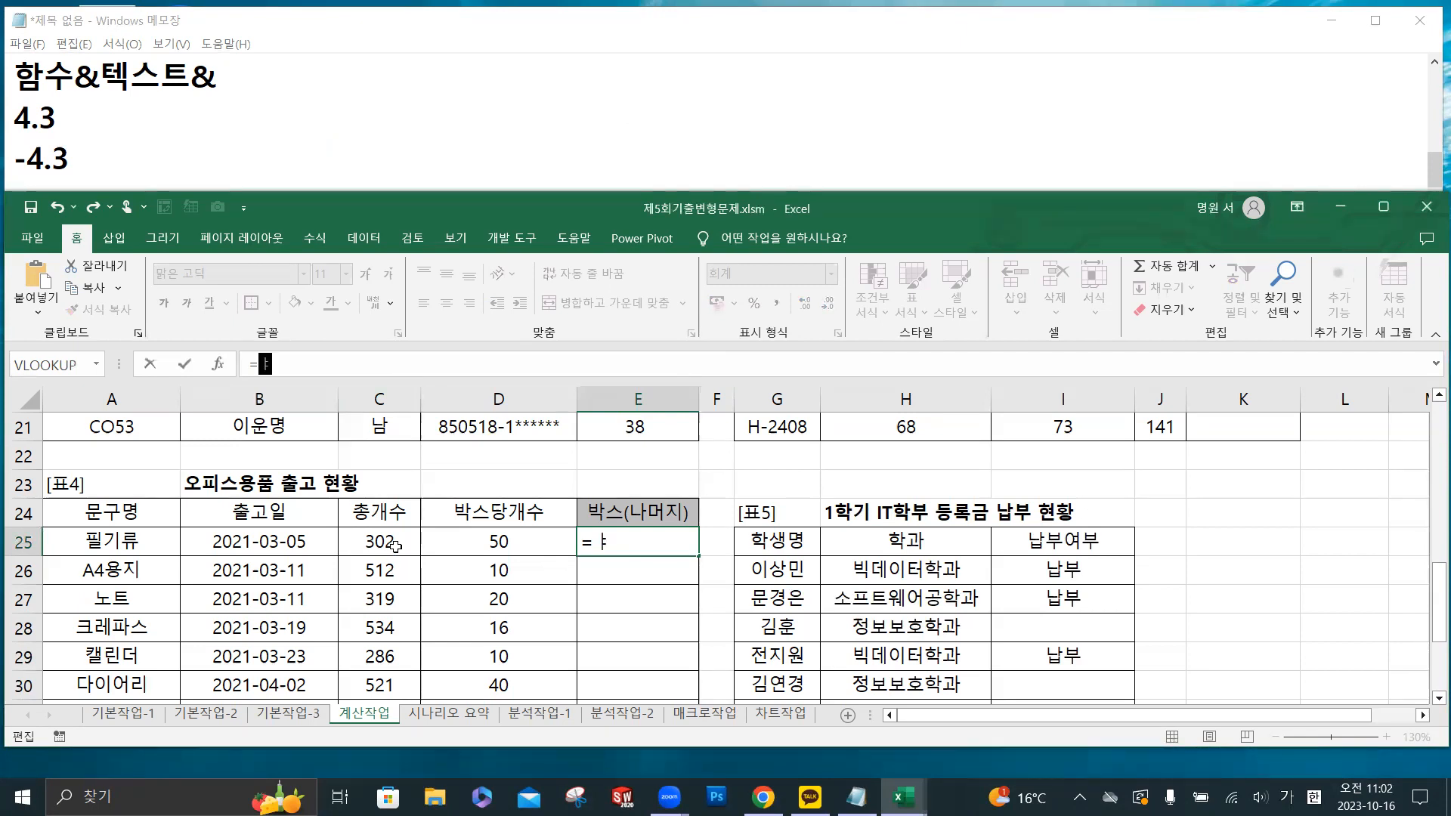
{"action": "key", "text": "BackSpace"}
{"action": "key", "text": "Hangul"}
{"action": "type", "text": "int"}
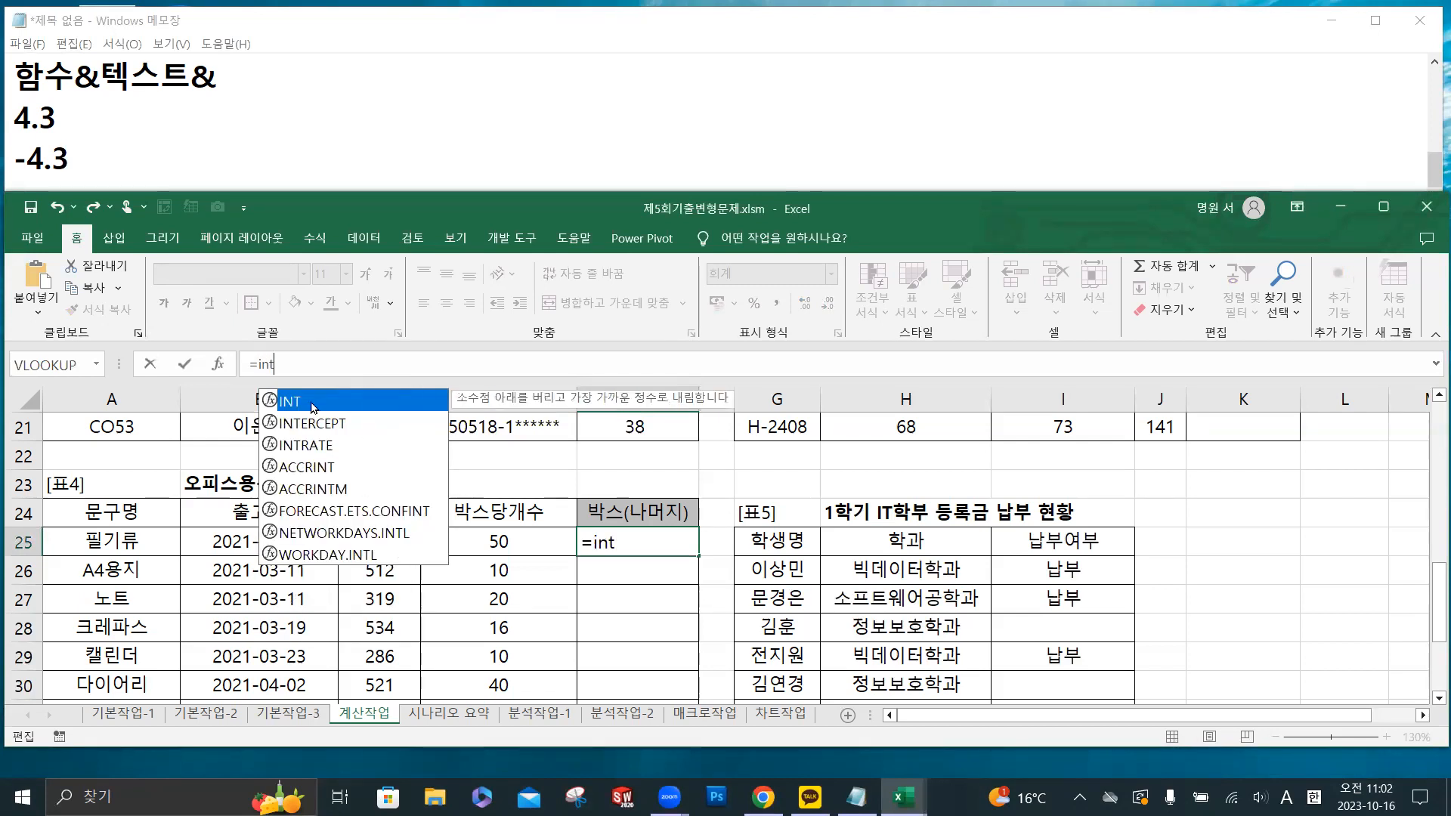
{"action": "double_click", "coordinate": [312, 406]}
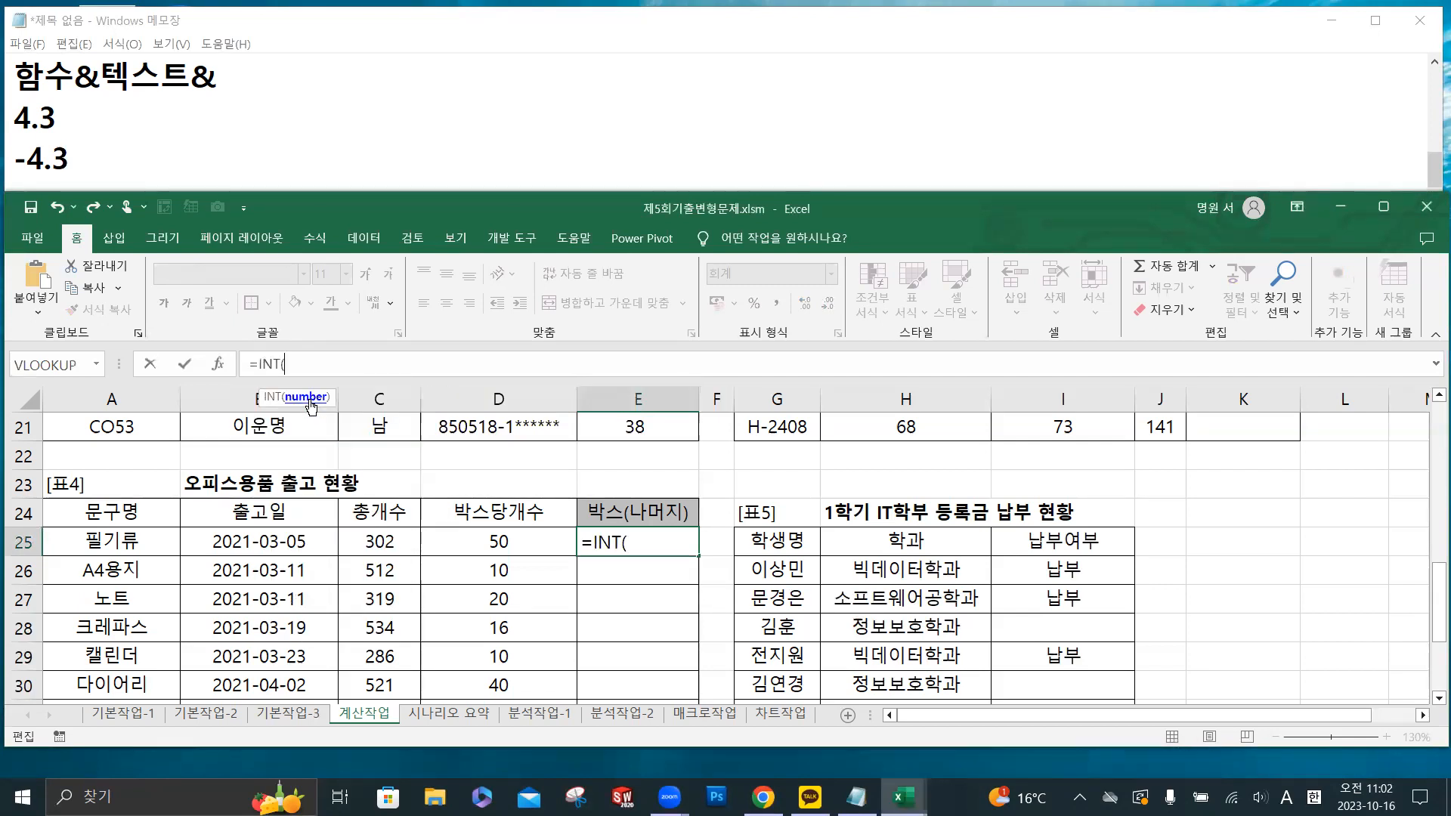
{"action": "left_click", "coordinate": [382, 543]}
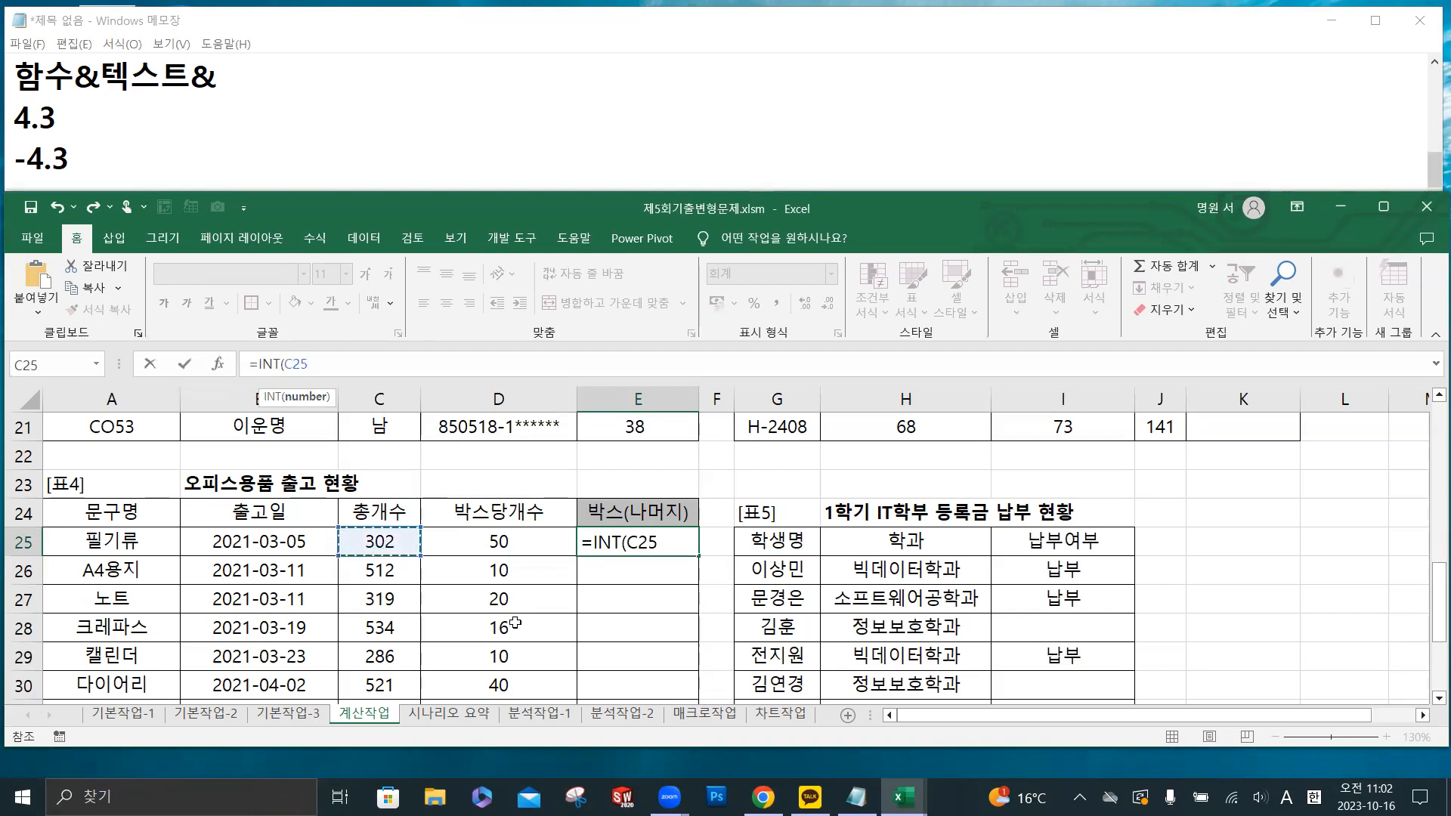
{"action": "type", "text": "/"}
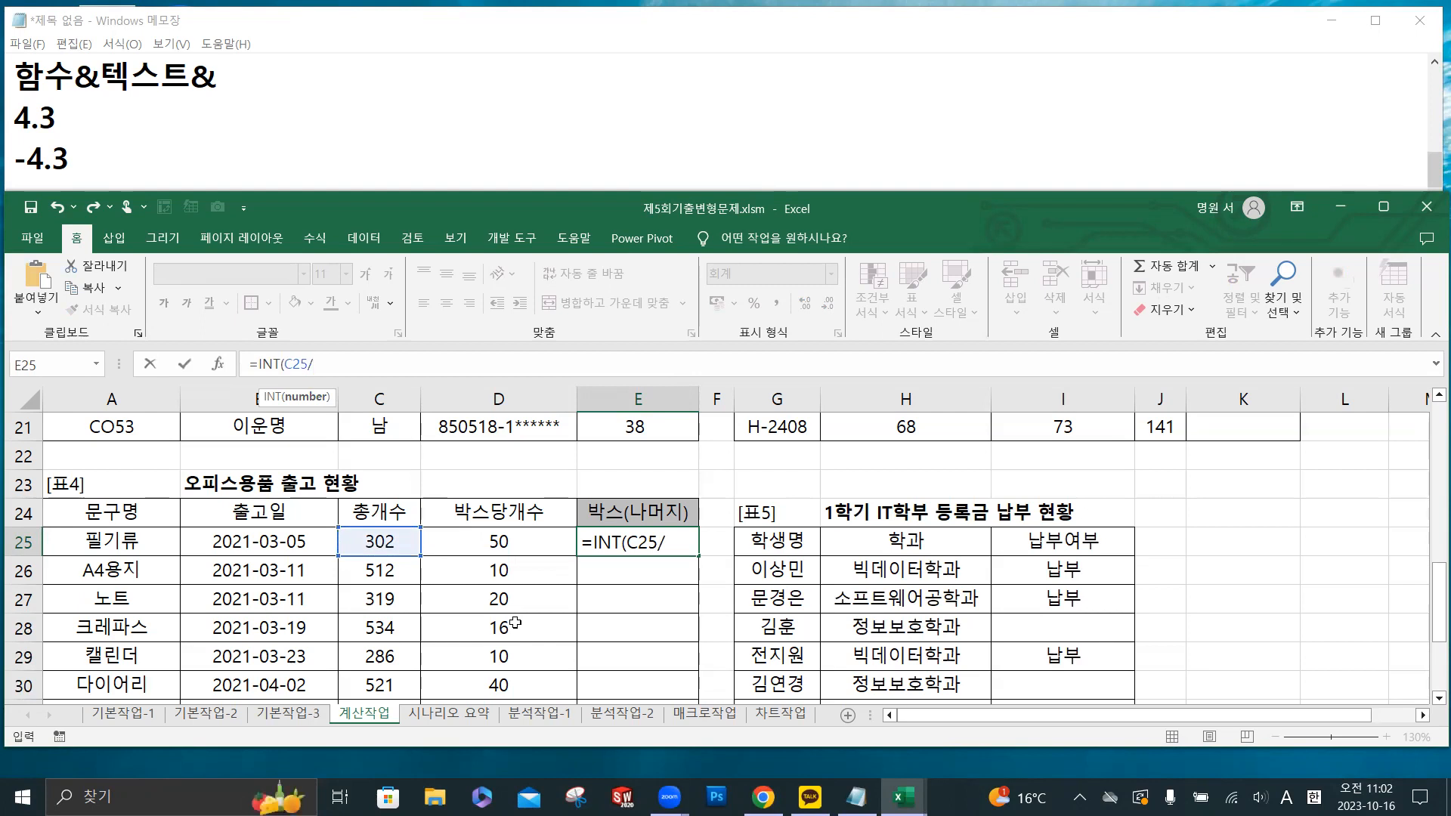
{"action": "left_click", "coordinate": [532, 541]}
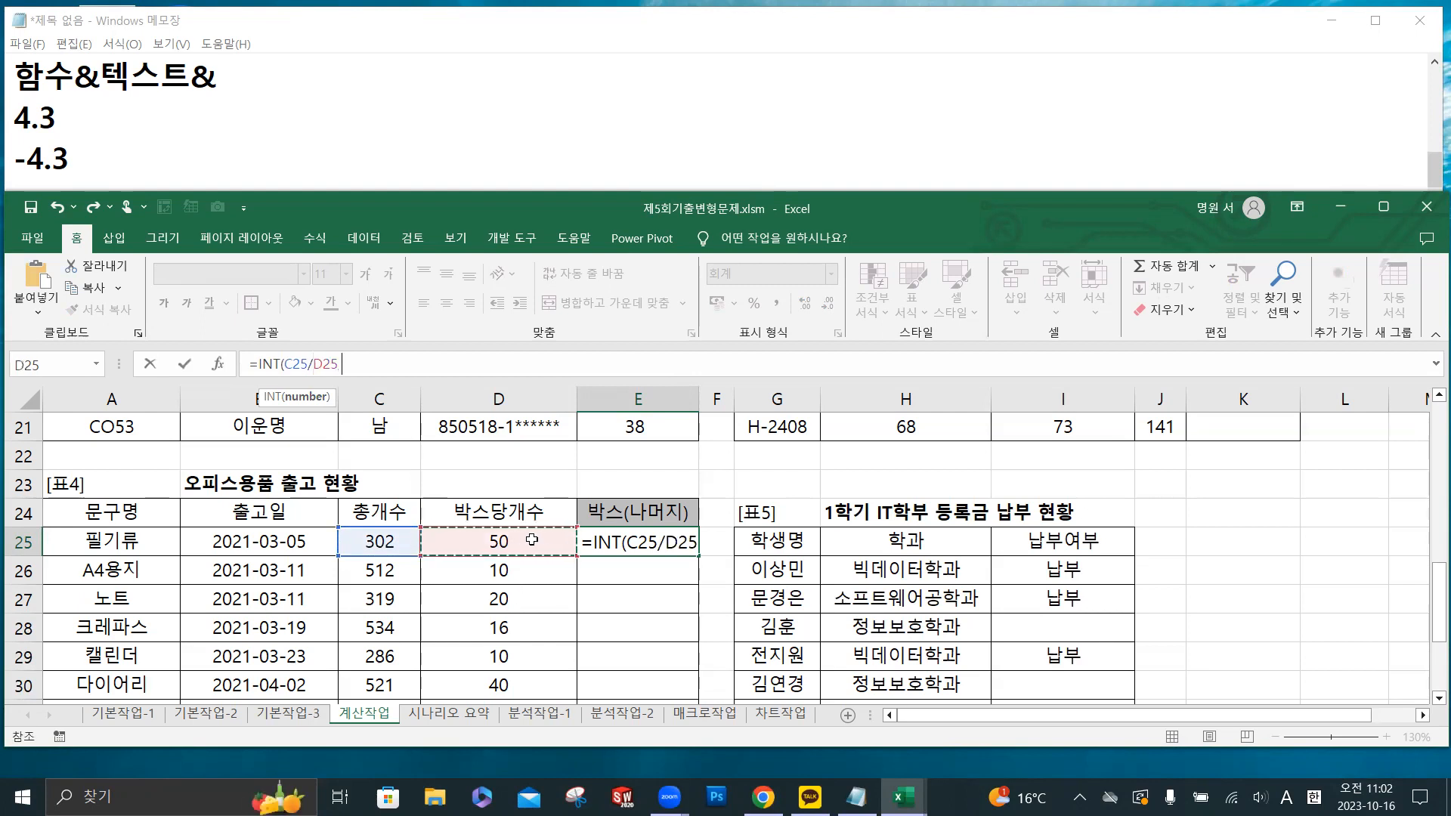
{"action": "type", "text": ")"}
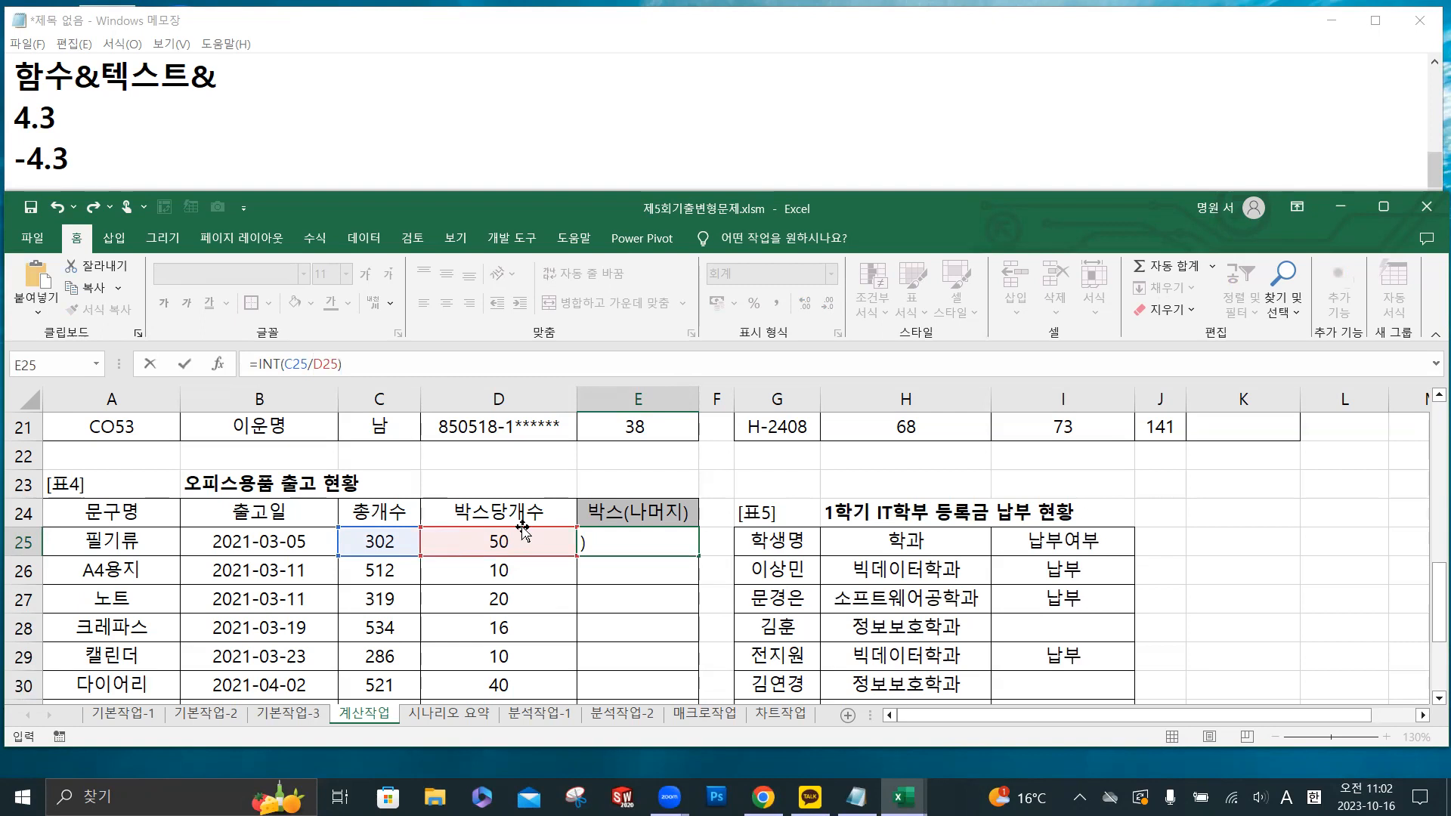
- Strip the INT function and closing parenthesis from E25's formula and enter it as =C25/D25
{"action": "left_click", "coordinate": [283, 364]}
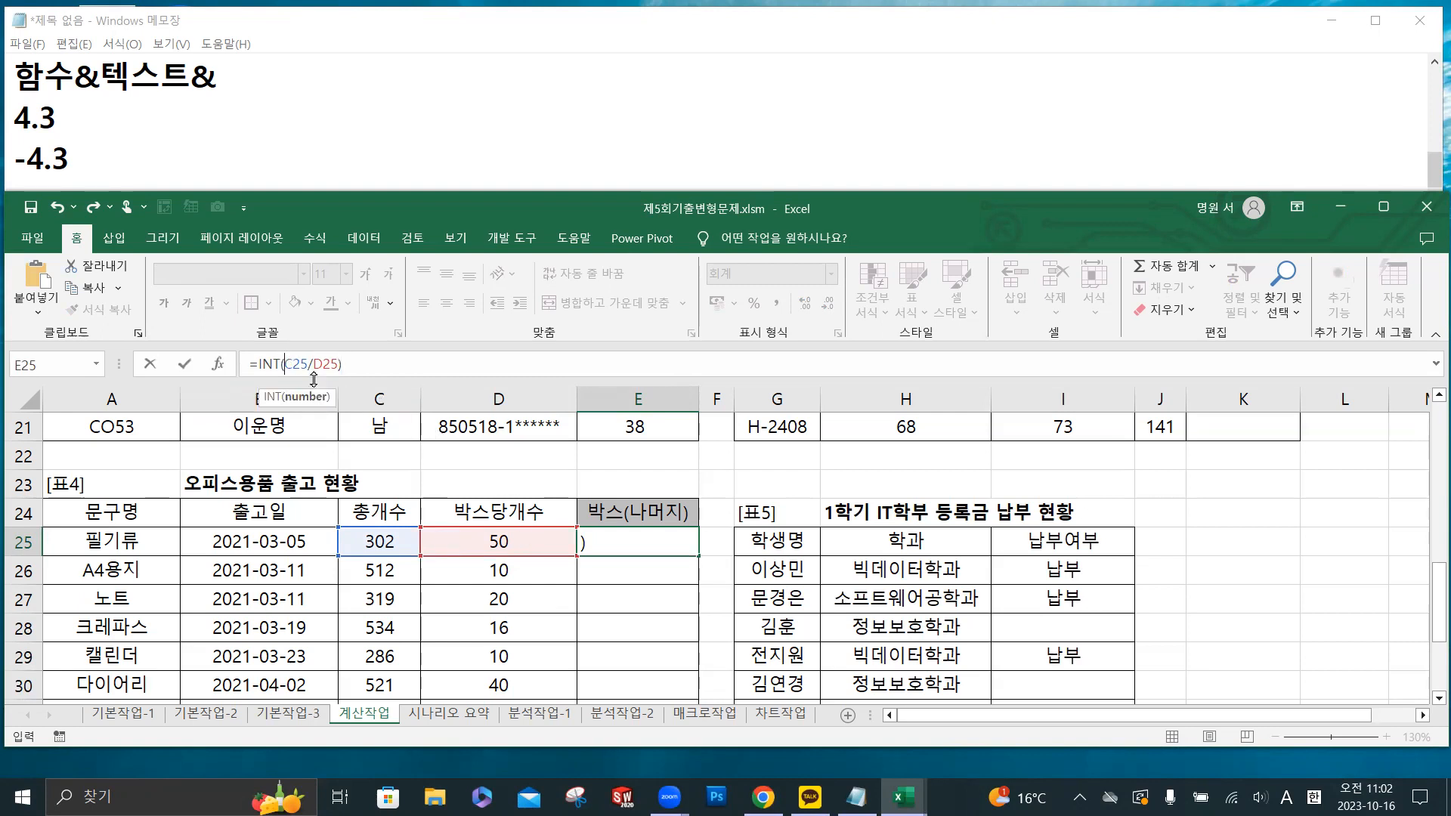
{"action": "key", "text": "BackSpace"}
{"action": "key", "text": "BackSpace"}
{"action": "key", "text": "BackSpace"}
{"action": "key", "text": "BackSpace"}
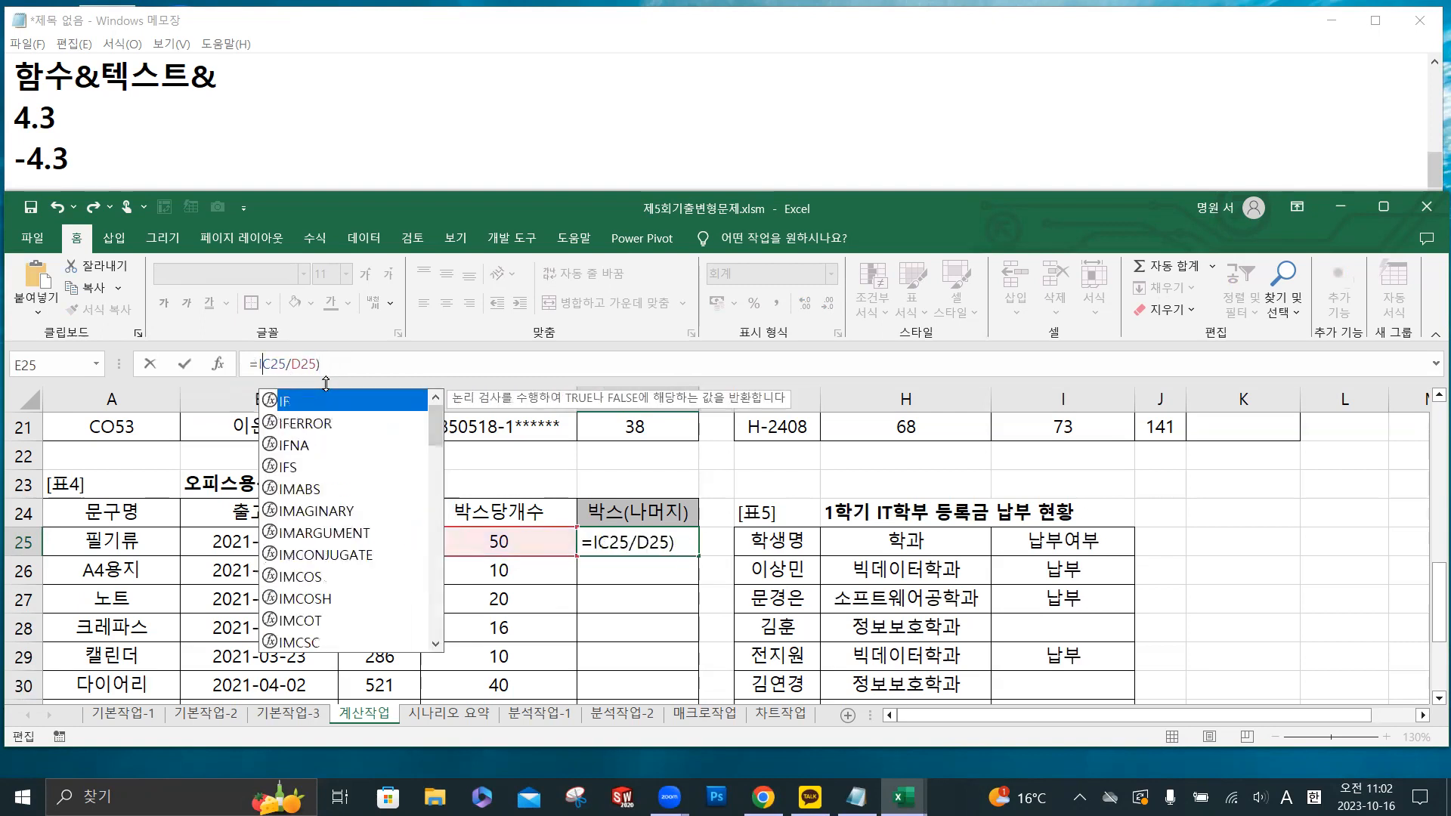
{"action": "left_click", "coordinate": [341, 368]}
{"action": "key", "text": "BackSpace"}
{"action": "left_click", "coordinate": [181, 368]}
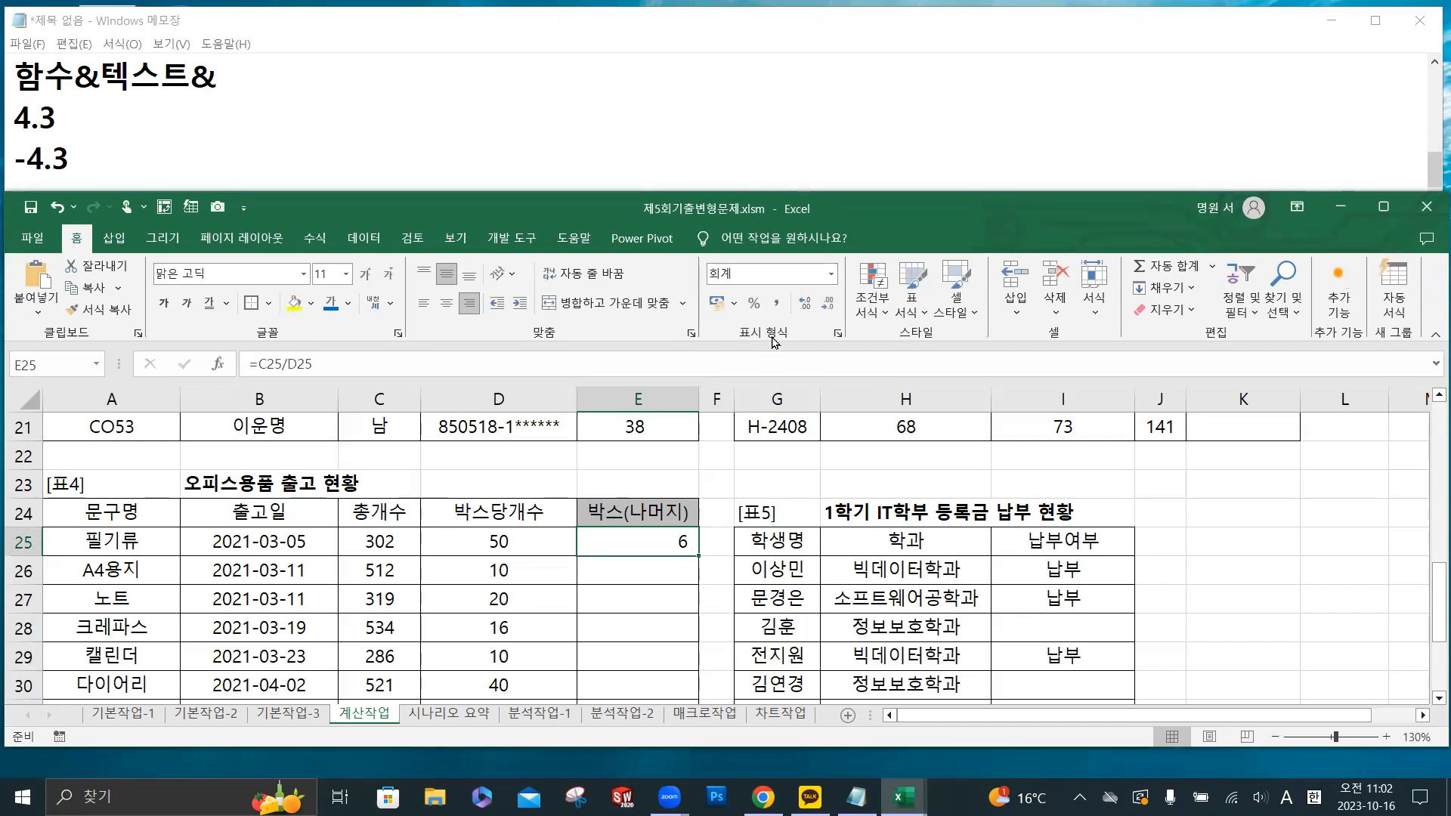
- Increase E25's displayed decimals to five places, and reduce them back to a whole number
{"action": "left_click", "coordinate": [806, 306]}
{"action": "left_click", "coordinate": [806, 305]}
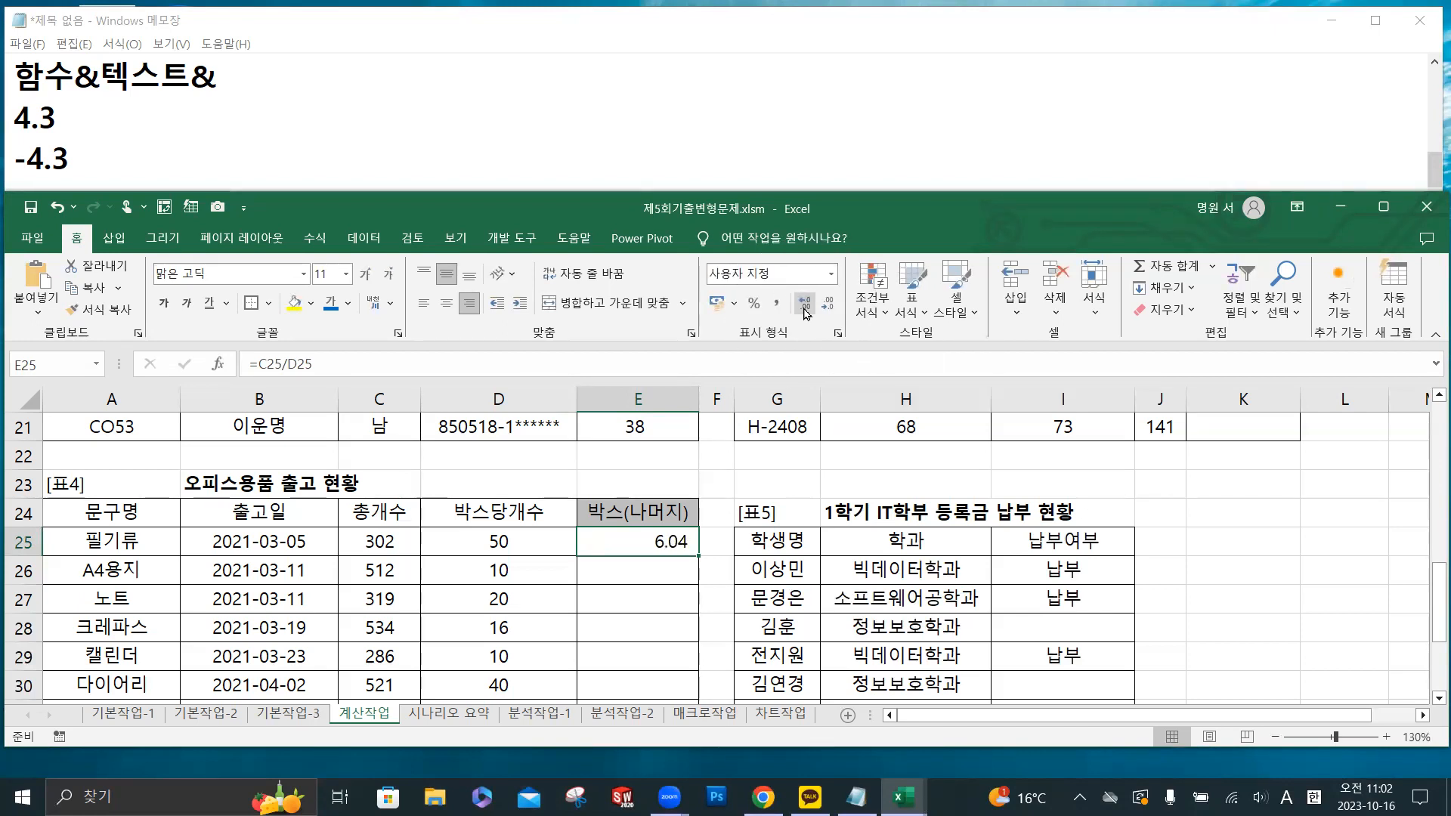
{"action": "left_click", "coordinate": [807, 305]}
{"action": "left_click", "coordinate": [806, 305]}
{"action": "left_click", "coordinate": [806, 305]}
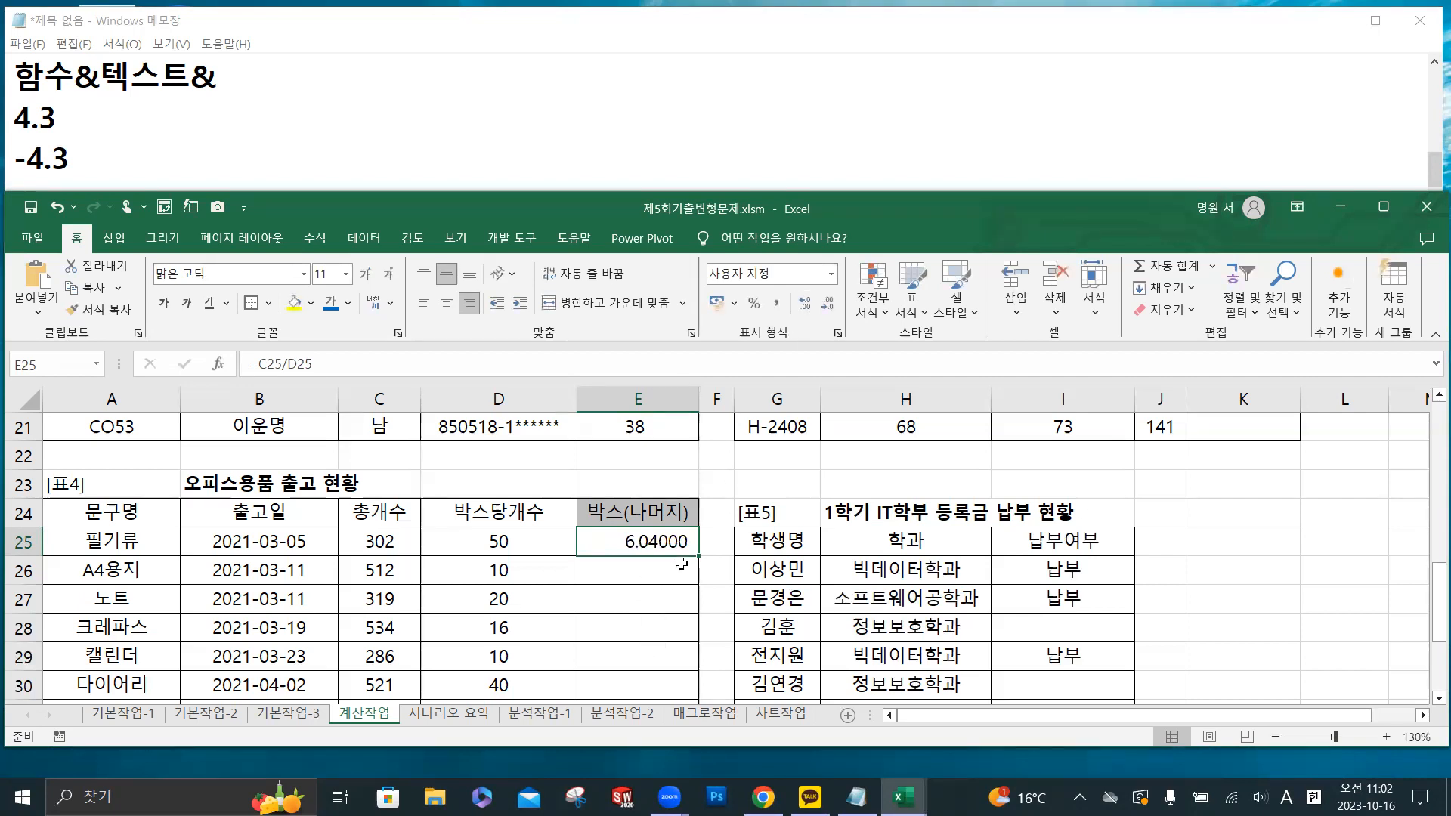
{"action": "left_click", "coordinate": [829, 303]}
{"action": "left_click", "coordinate": [828, 304]}
{"action": "left_click", "coordinate": [828, 304]}
{"action": "left_click", "coordinate": [829, 304]}
{"action": "left_click", "coordinate": [830, 306]}
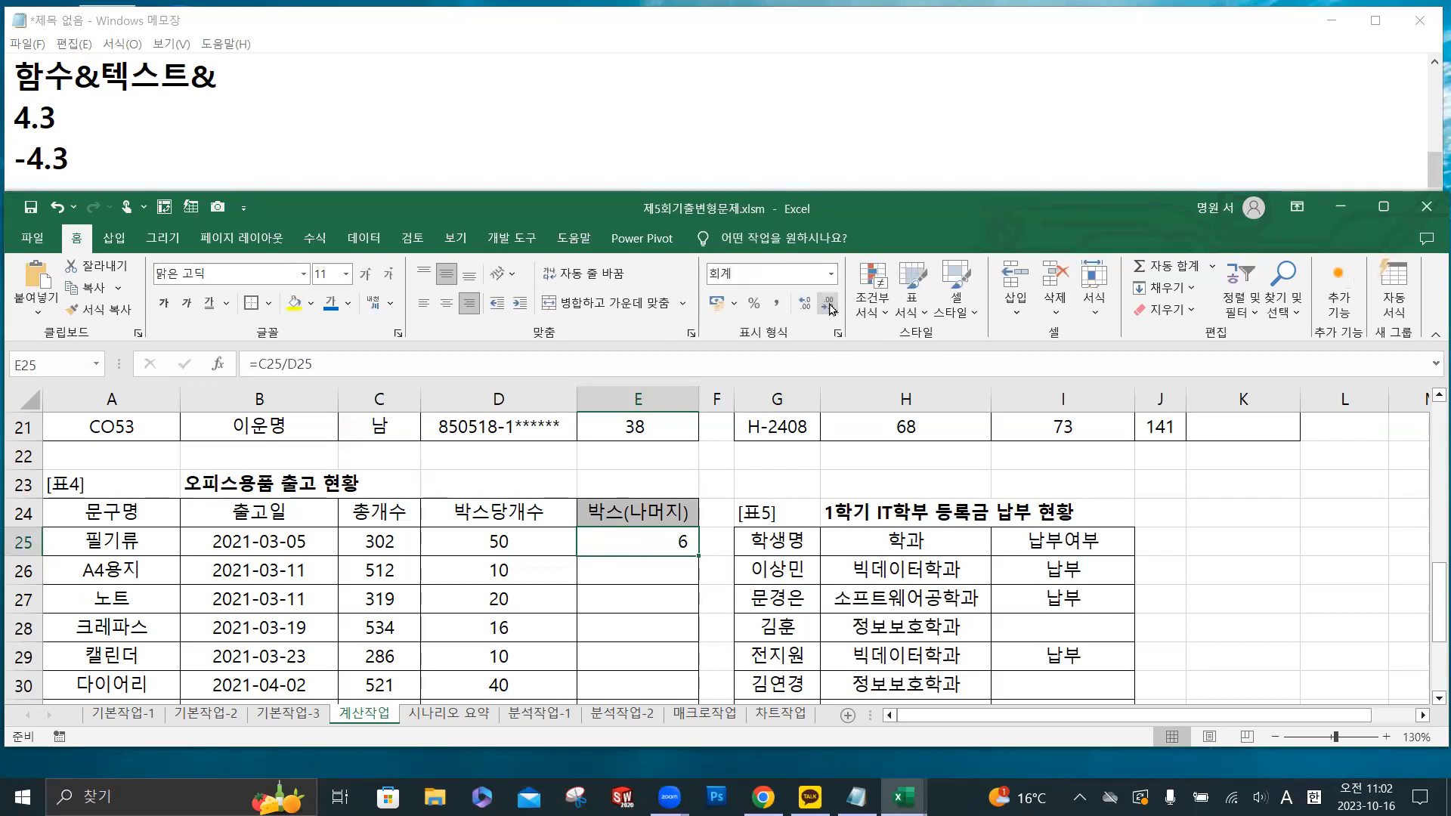
- Wrap E25's division in the INT function again so the formula reads =INT(C25/D25)
{"action": "left_click", "coordinate": [259, 363]}
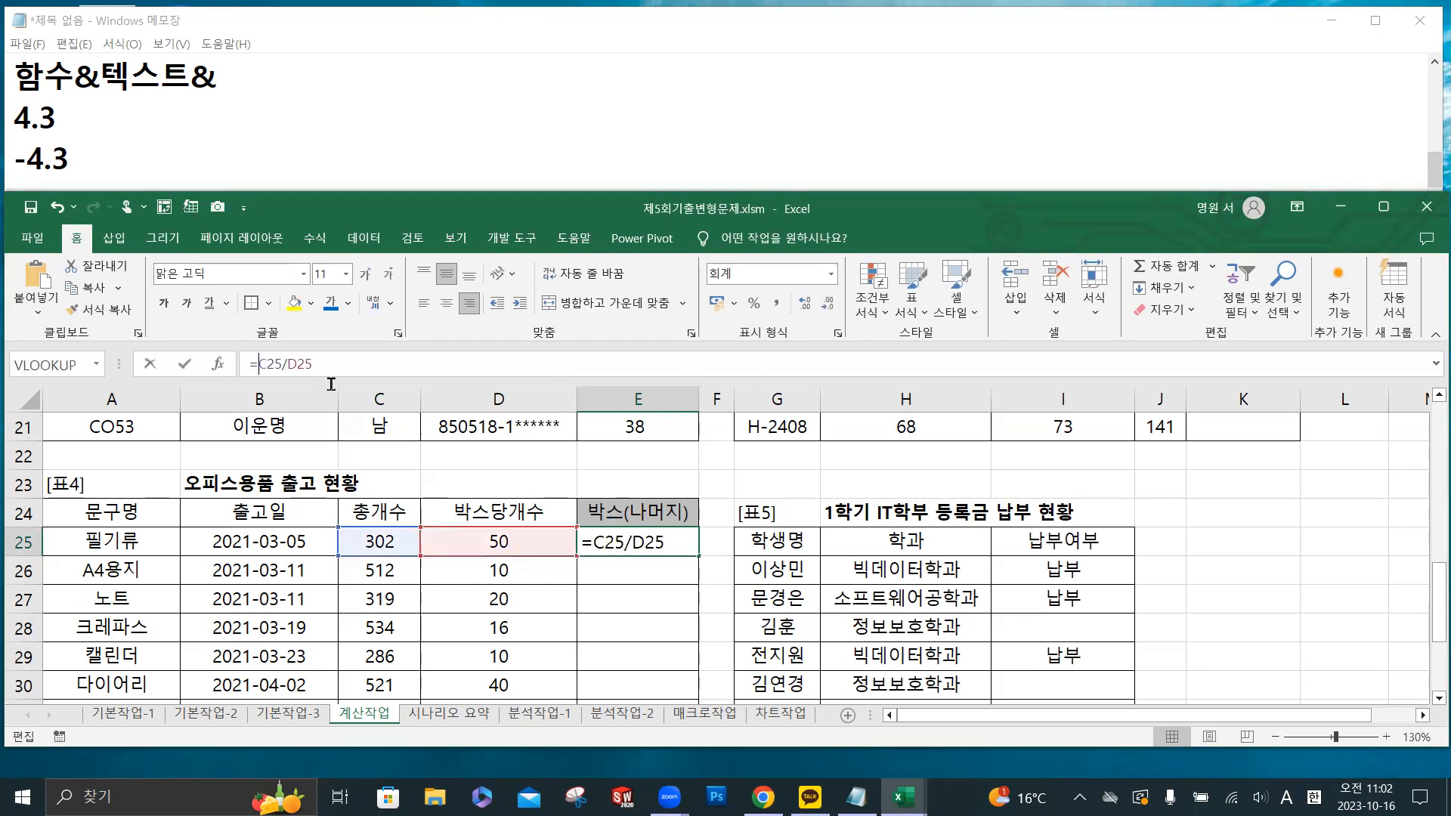
{"action": "type", "text": "int"}
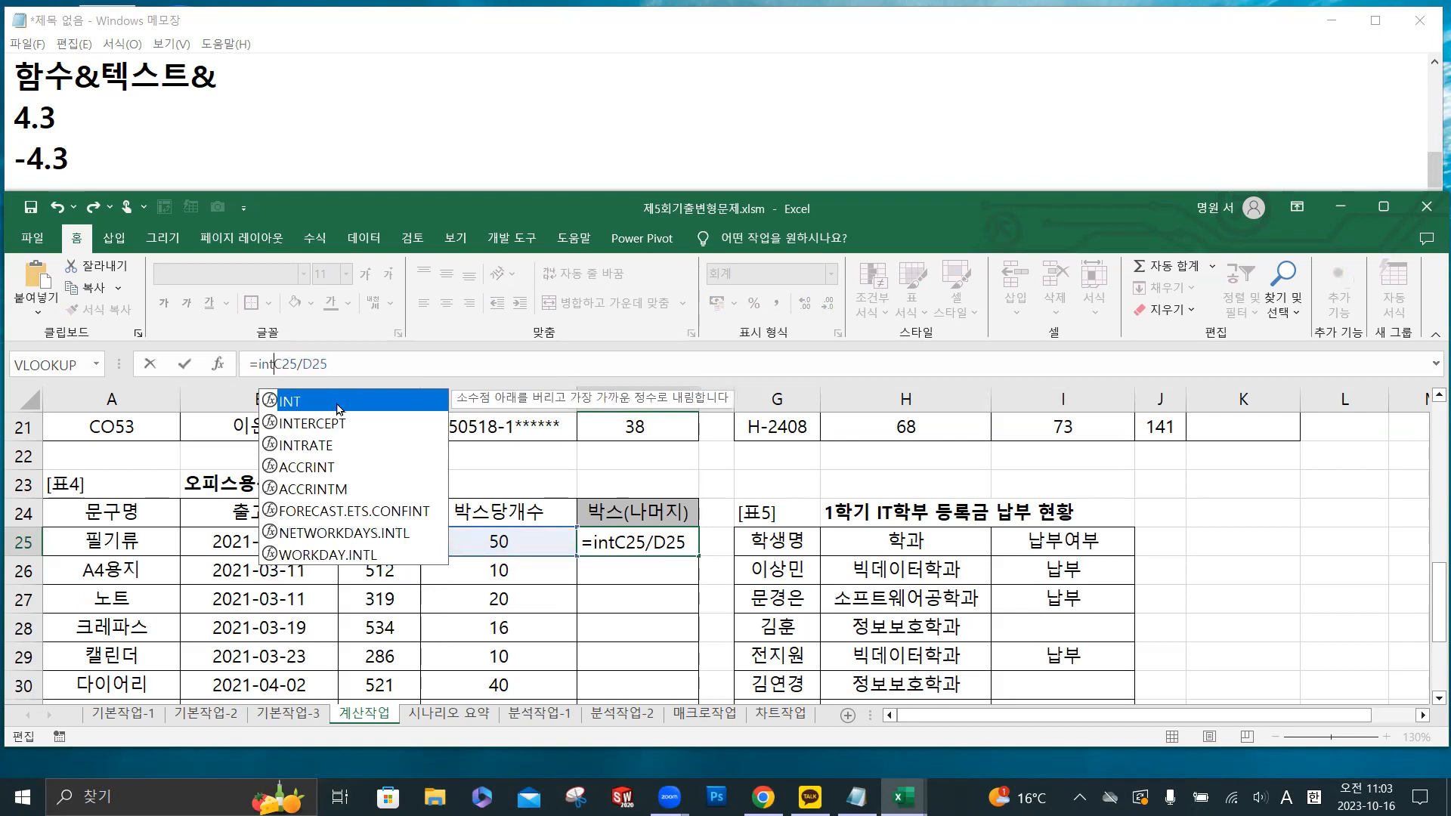
{"action": "double_click", "coordinate": [350, 400]}
{"action": "type", "text": ")"}
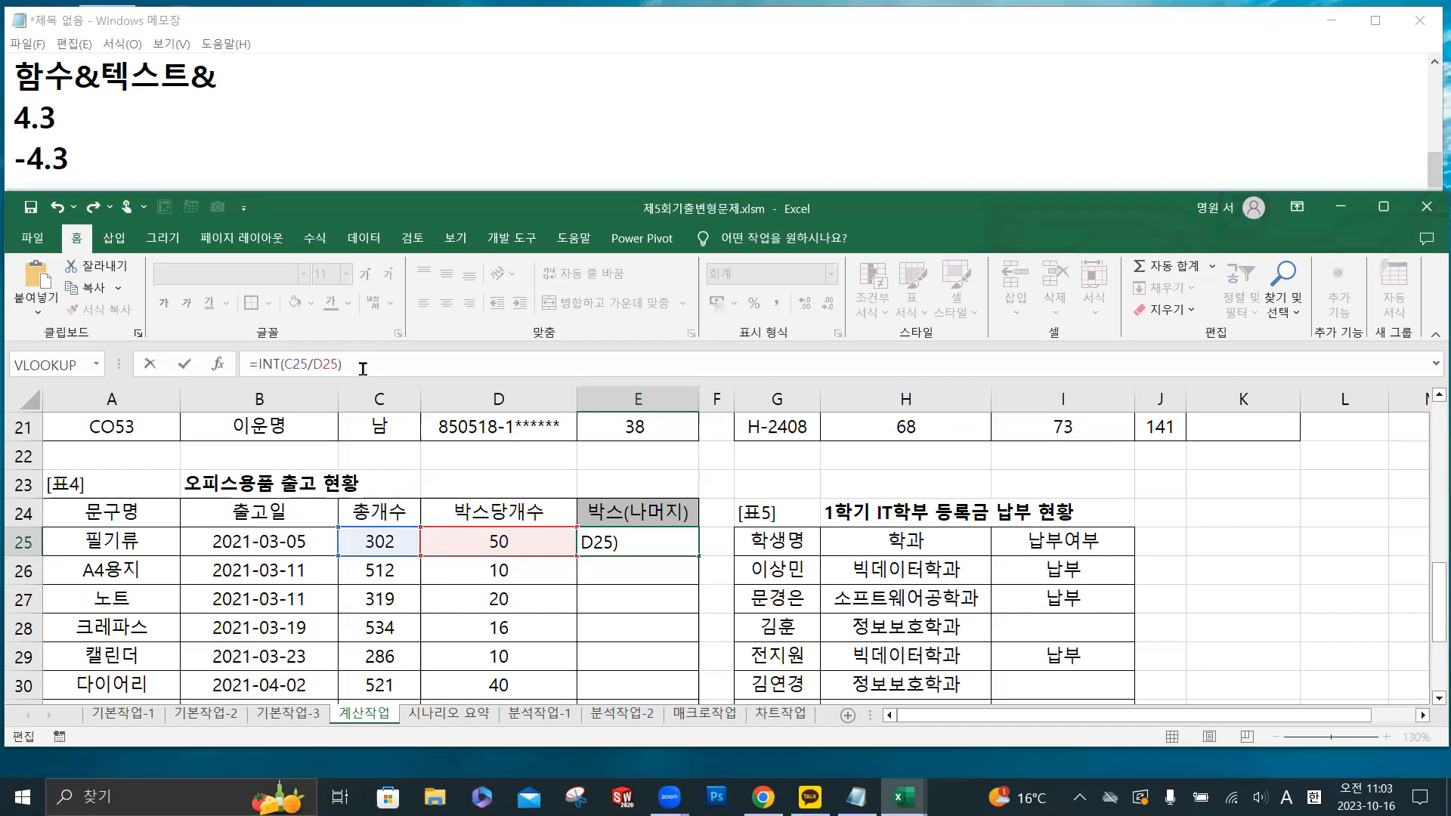
{"action": "type", "text": "&"}
- Append & to E25's formula and copy =INT(C25/D25)& into Notepad, replacing the 함수&텍스트&, 4.3 and -4.3 notes
{"action": "left_click_drag", "start_coordinate": [370, 362], "coordinate": [223, 361]}
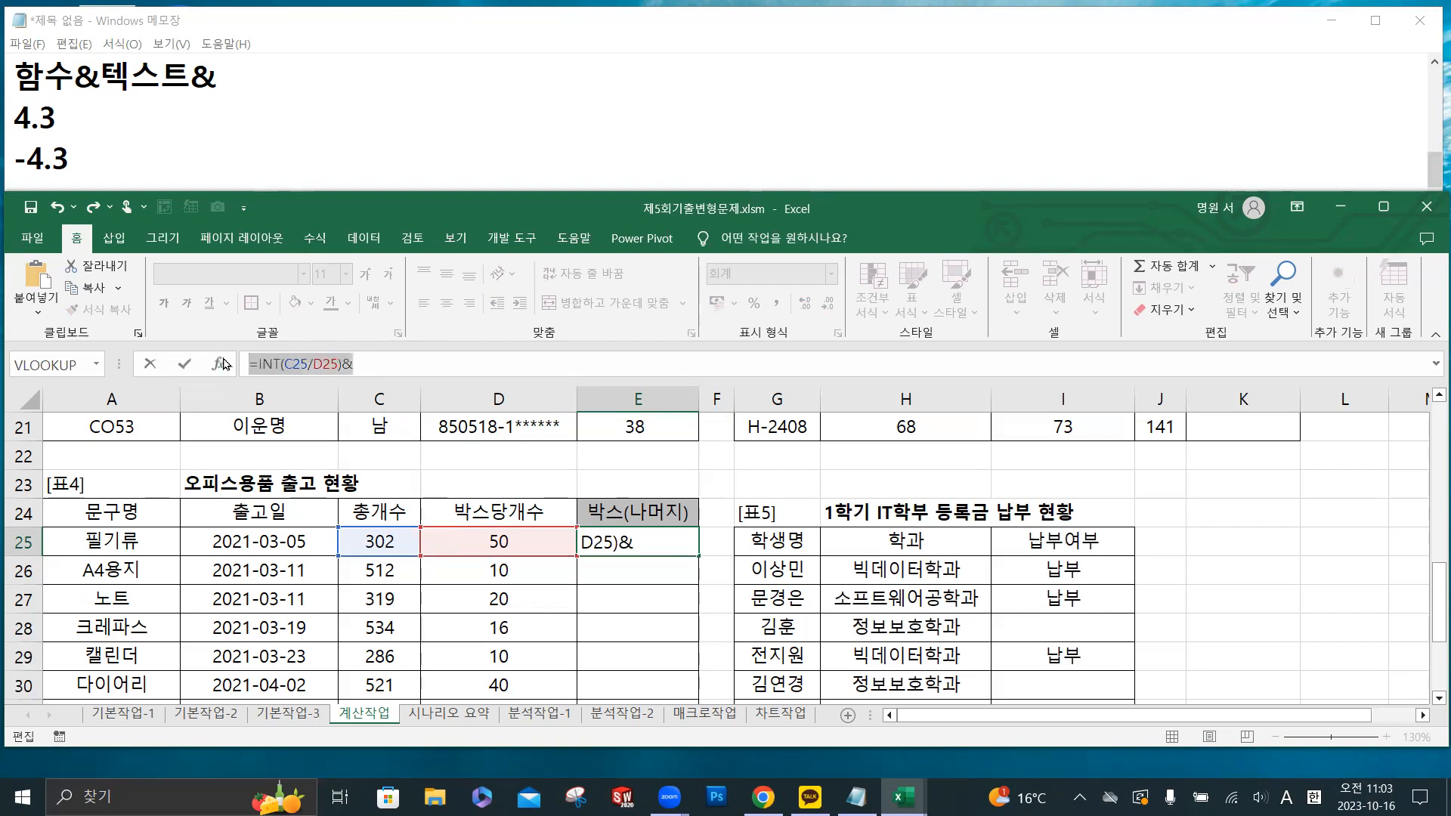
{"action": "key", "text": "ctrl+c"}
{"action": "left_click", "coordinate": [130, 156]}
{"action": "left_click_drag", "start_coordinate": [130, 155], "coordinate": [13, 76]}
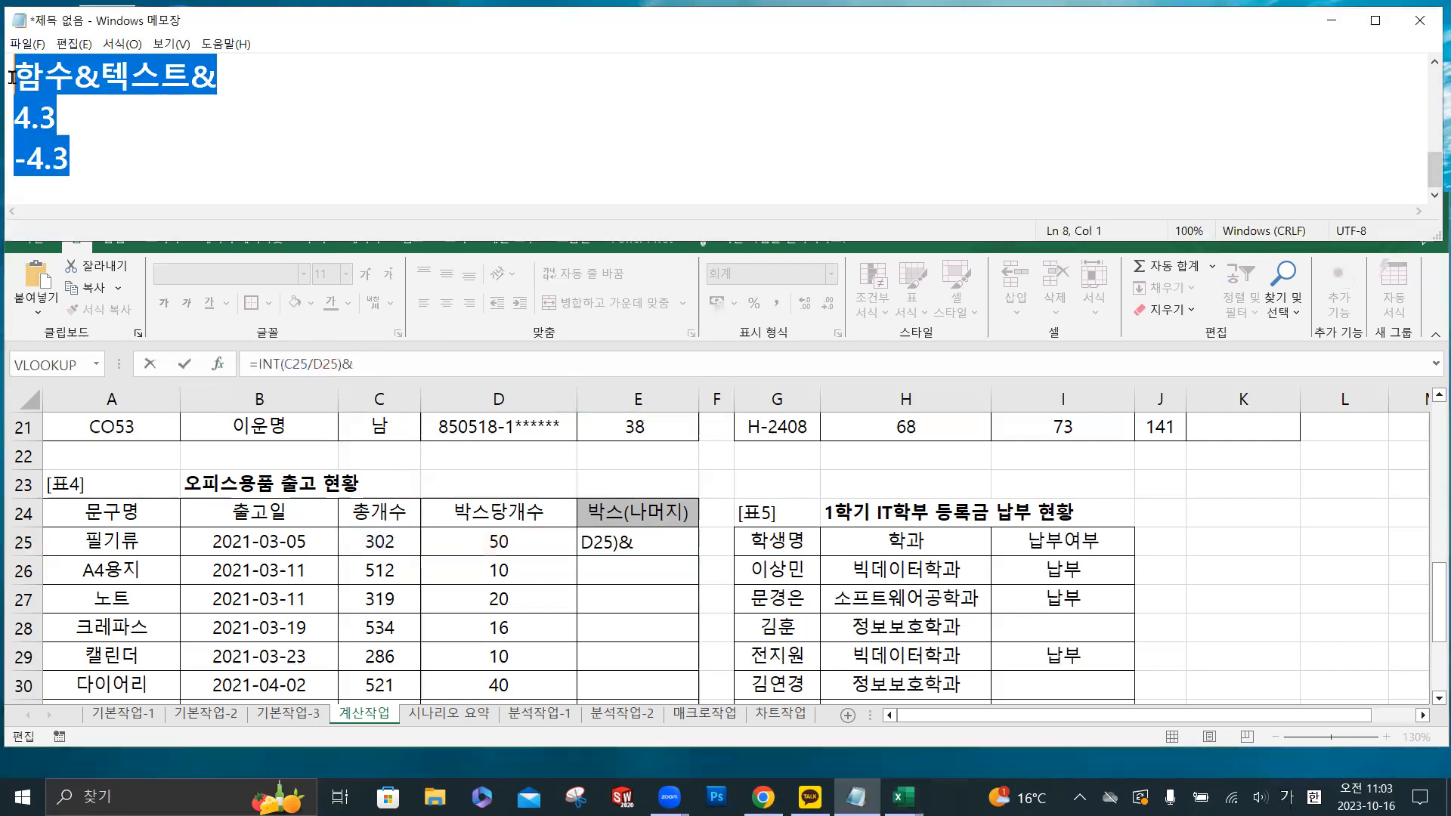
{"action": "key", "text": "ctrl+v"}
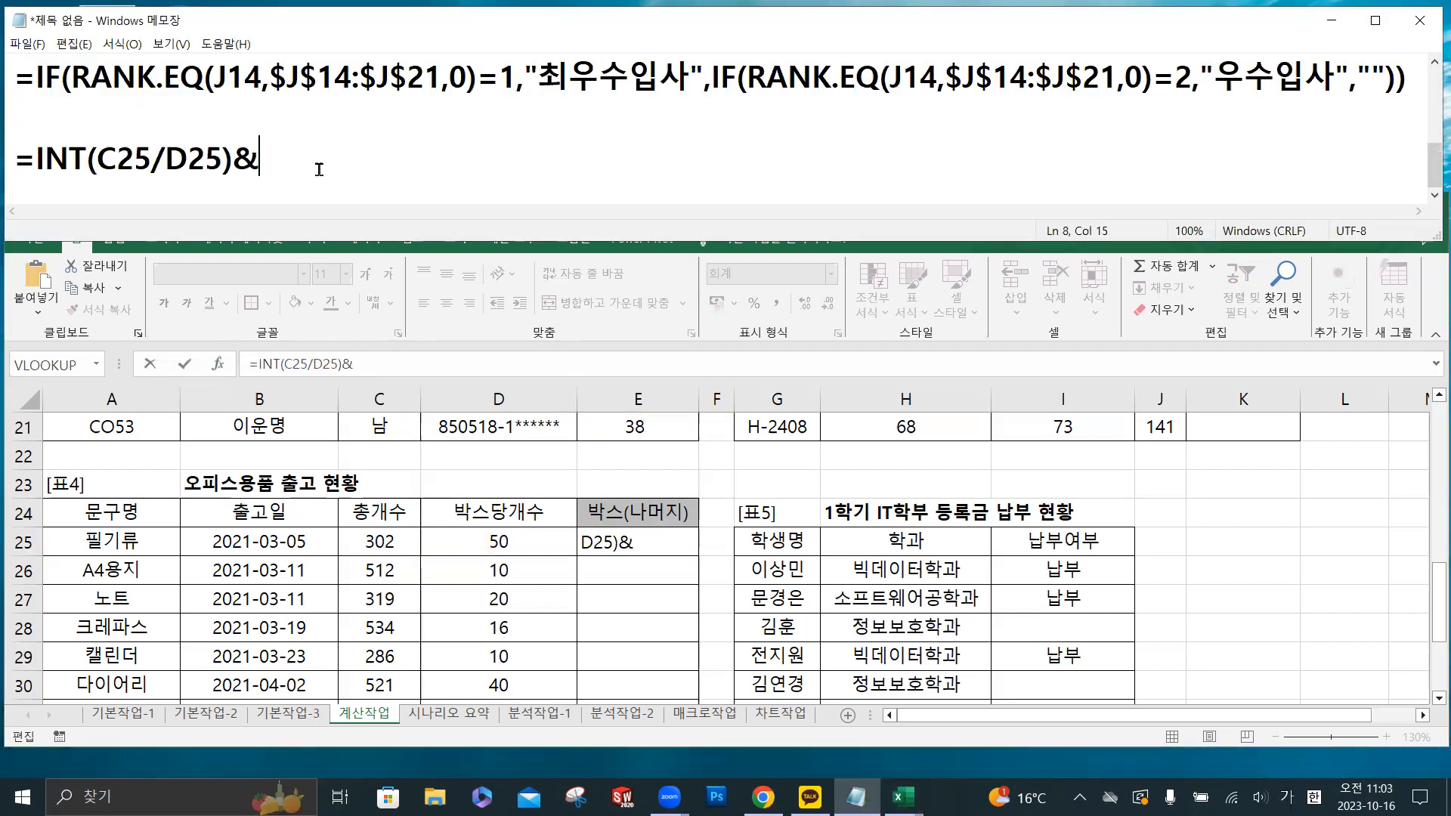
- Extend the Notepad formula line with "("& so it reads =INT(C25/D25)&"("&
{"action": "key", "text": "Return"}
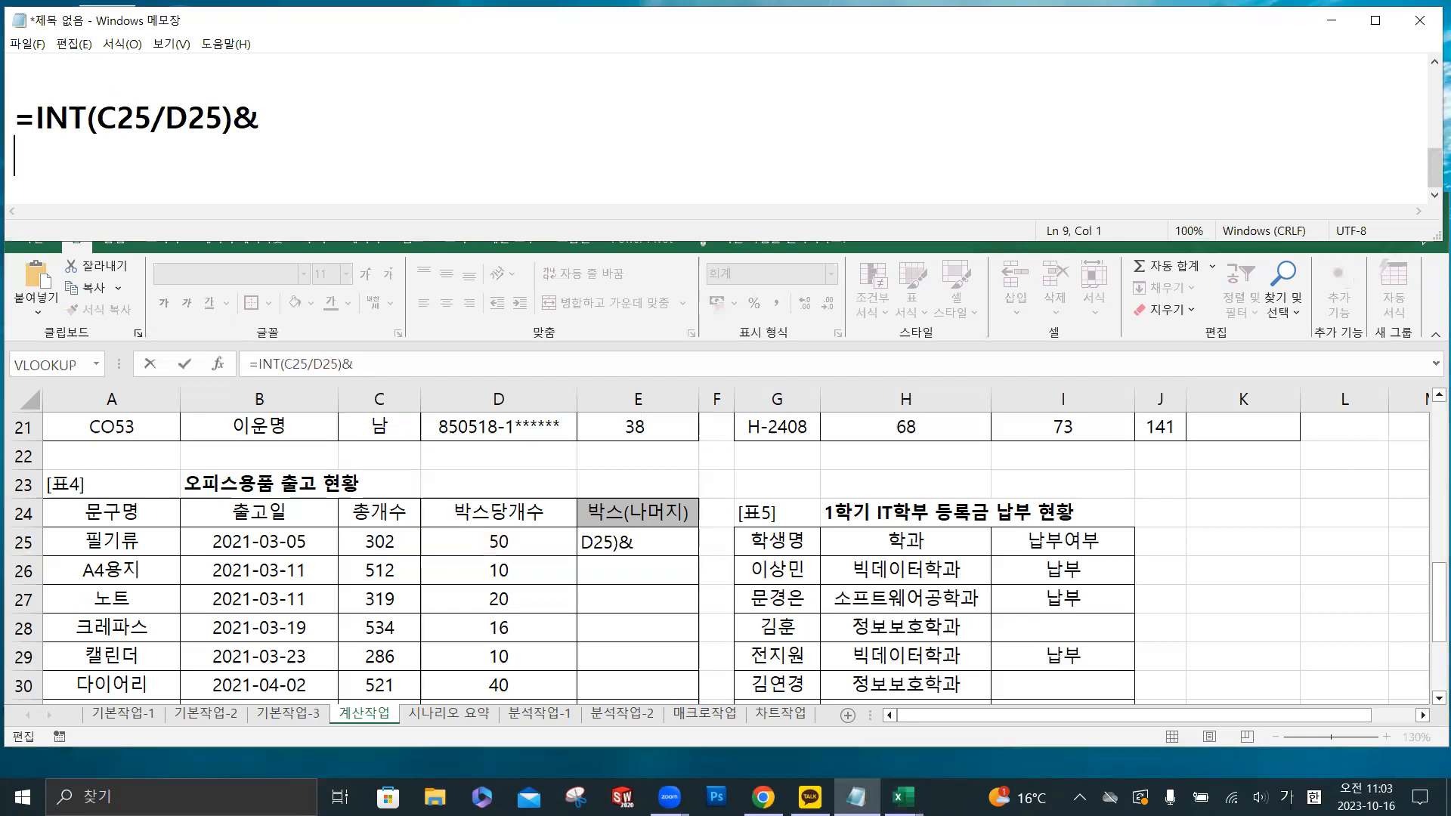
{"action": "key", "text": "BackSpace"}
{"action": "type", "text": "\"(\""}
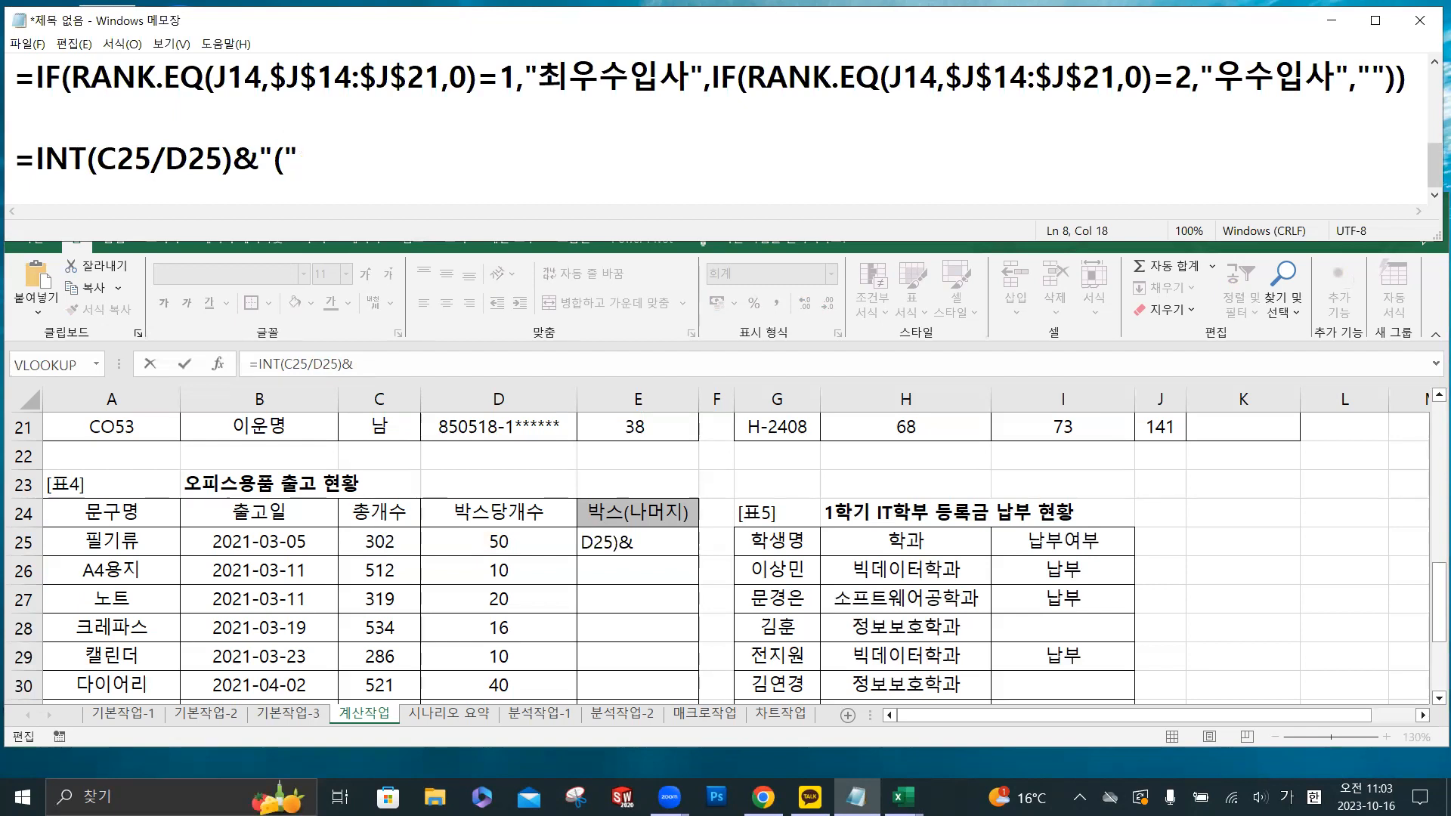
{"action": "type", "text": "&"}
- In Excel, extend E25's formula with "(" and a MOD function of 총개수 and 박스당개수, giving =INT(C25/D25)&"("MOD(C25,D25)
{"action": "triple_click", "coordinate": [405, 358]}
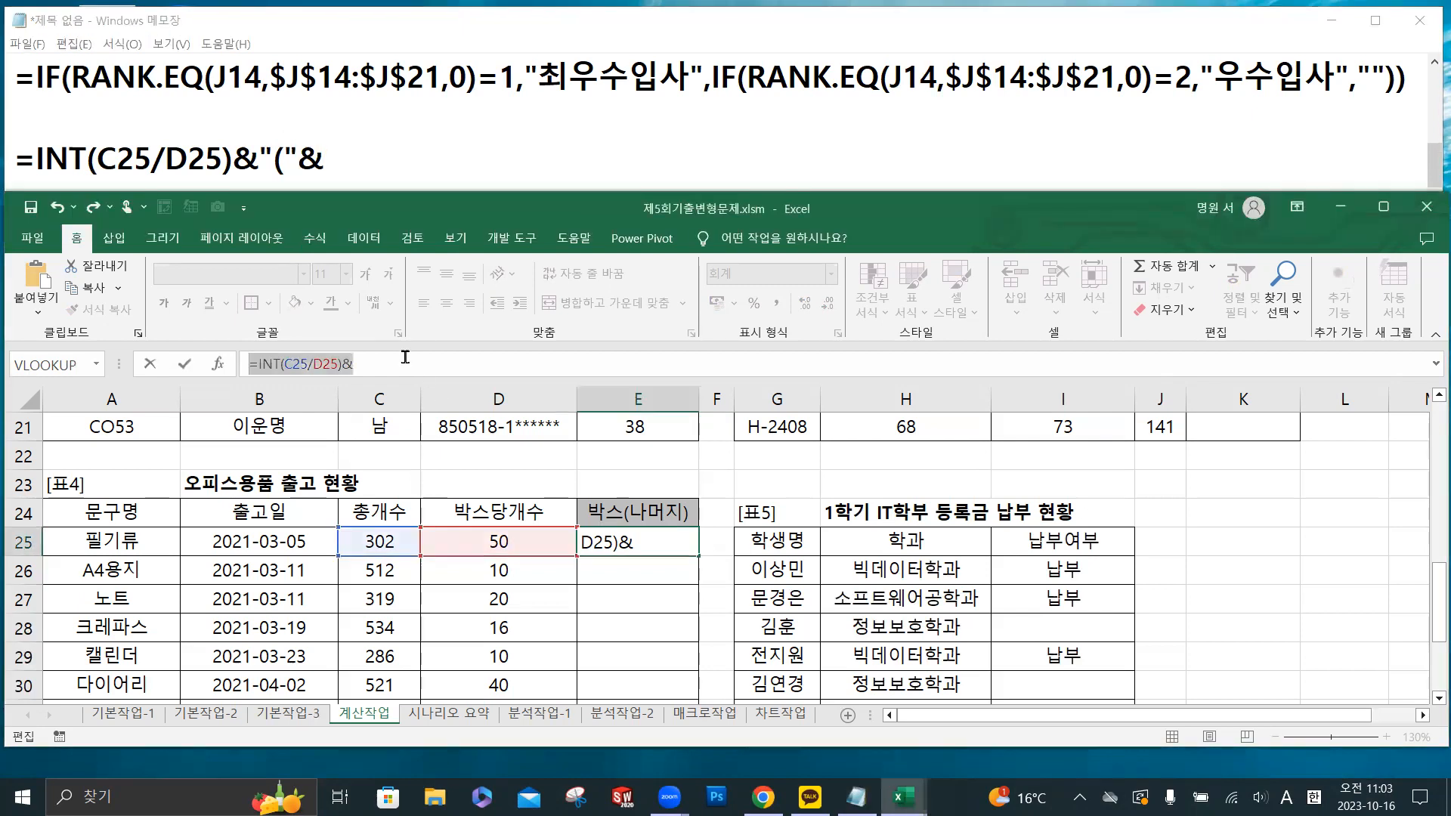
{"action": "left_click", "coordinate": [405, 358]}
{"action": "type", "text": "\"(\""}
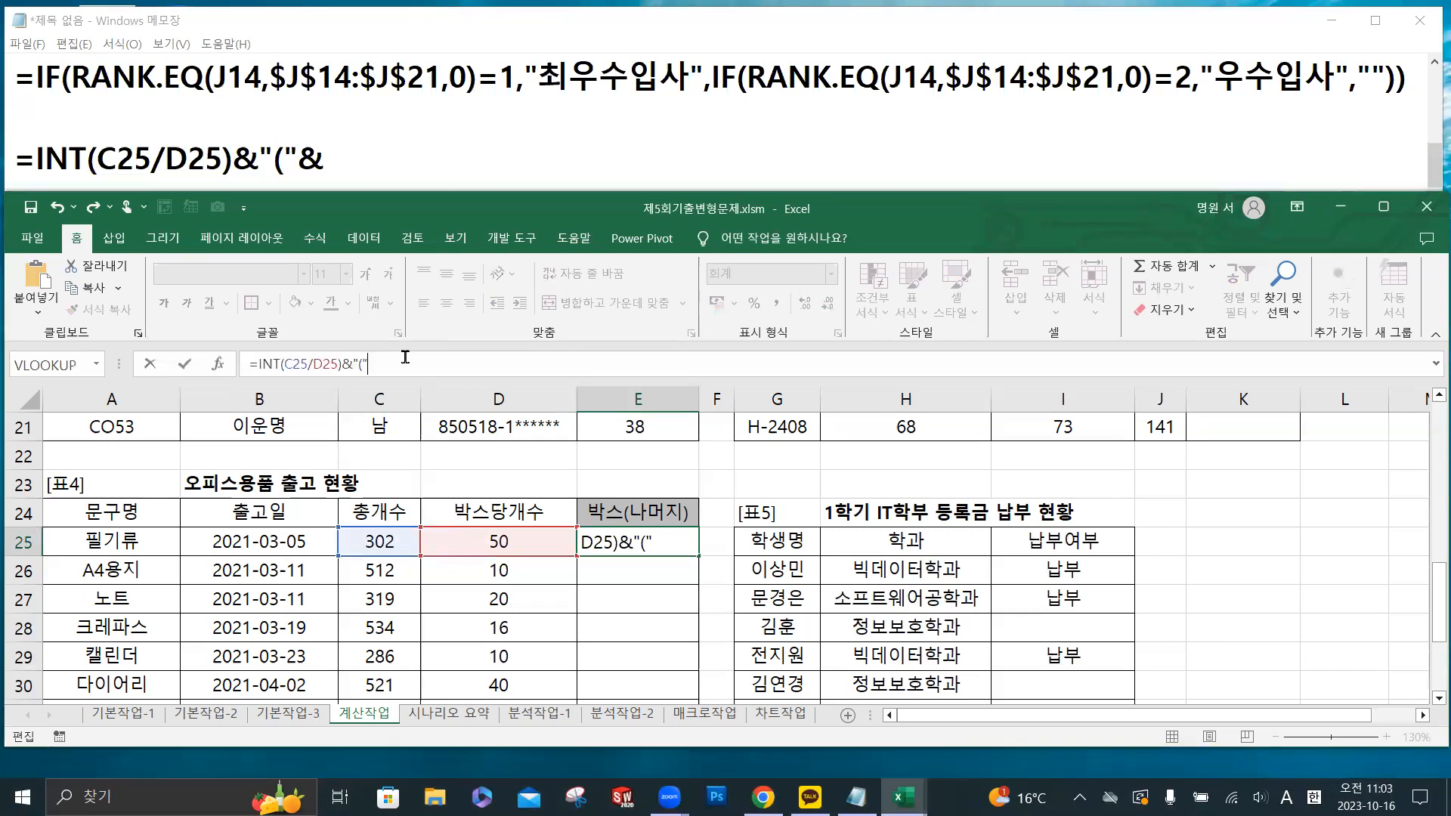
{"action": "type", "text": "mo"}
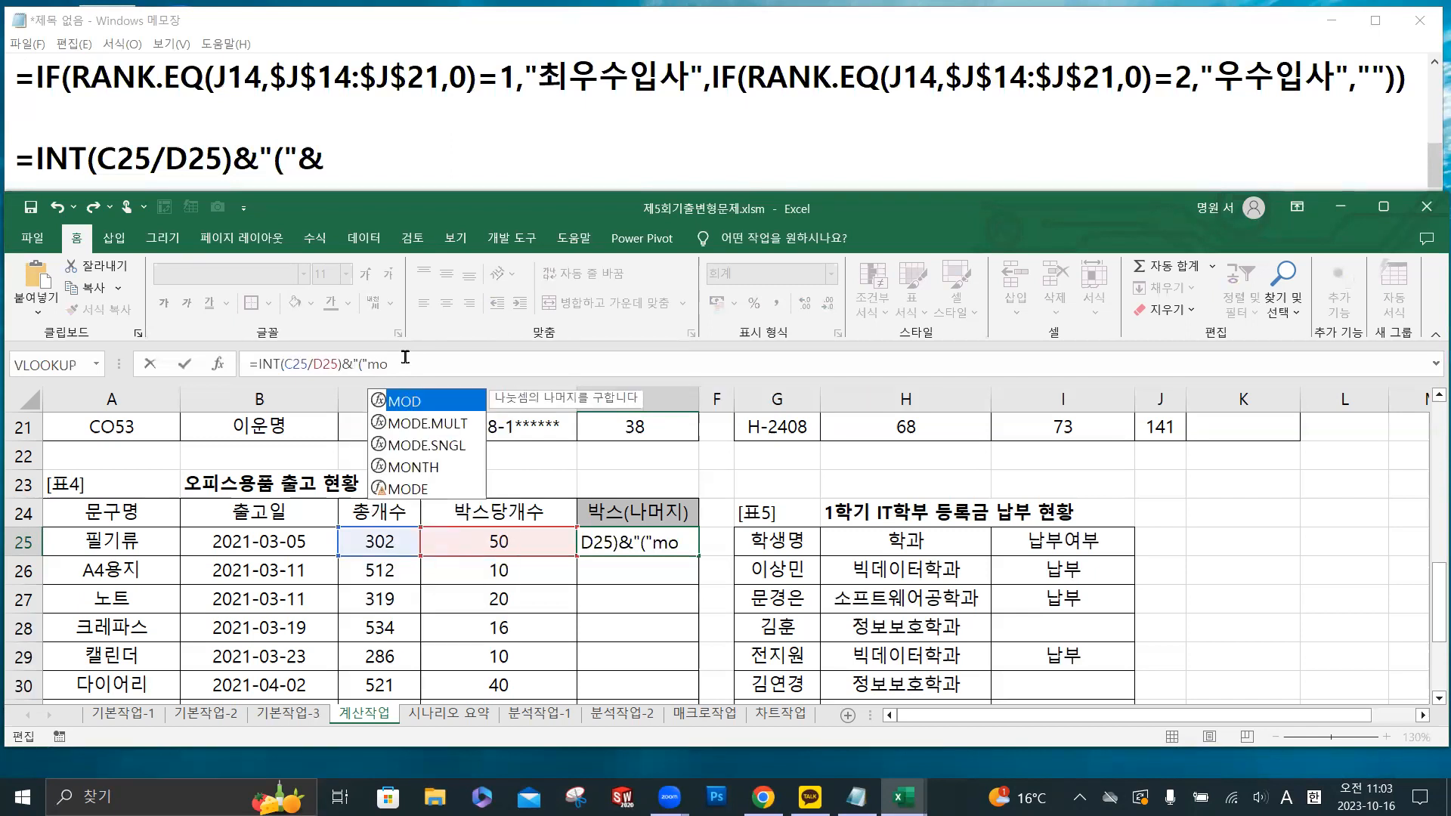
{"action": "double_click", "coordinate": [437, 402]}
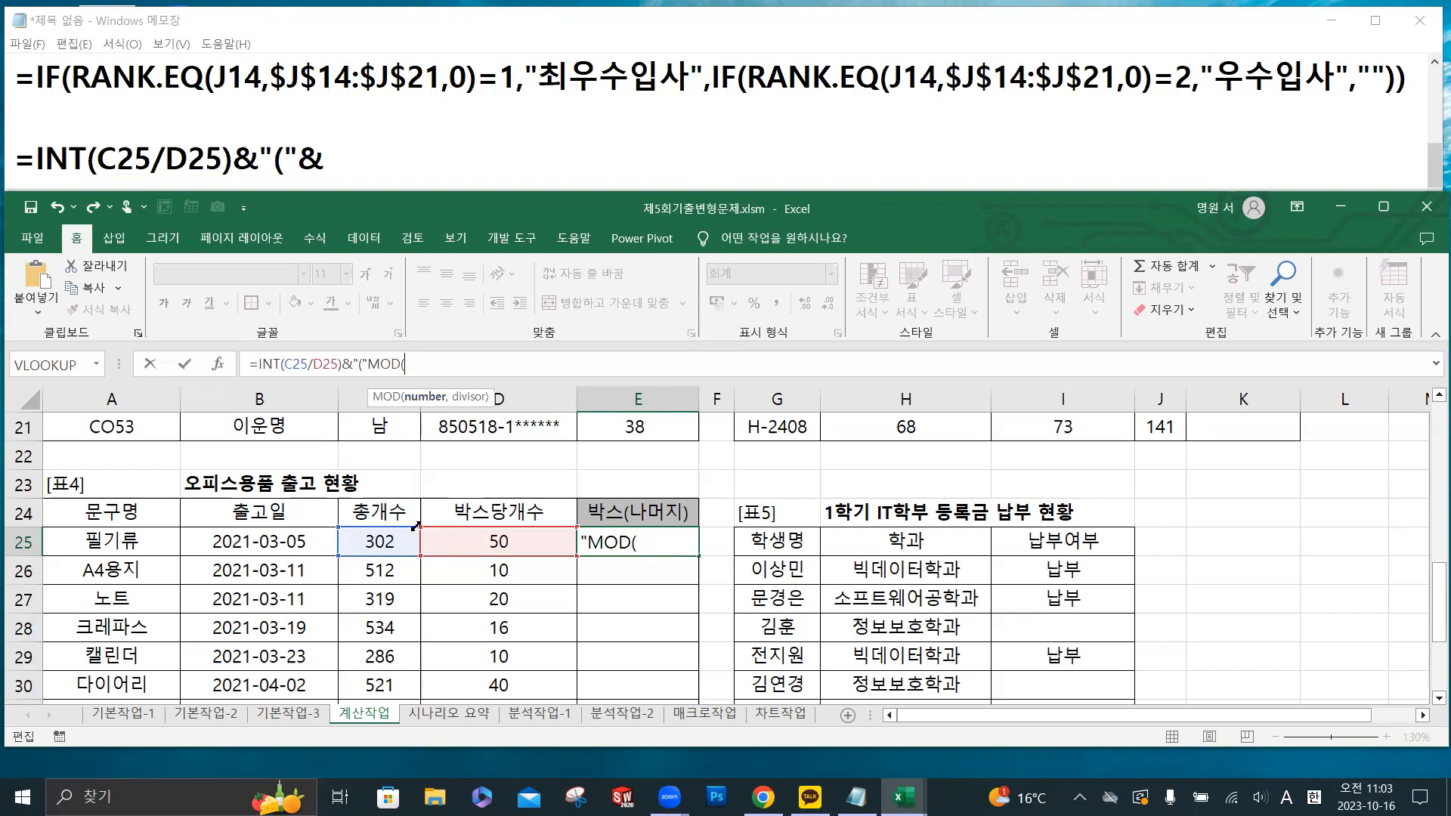
{"action": "left_click", "coordinate": [376, 543]}
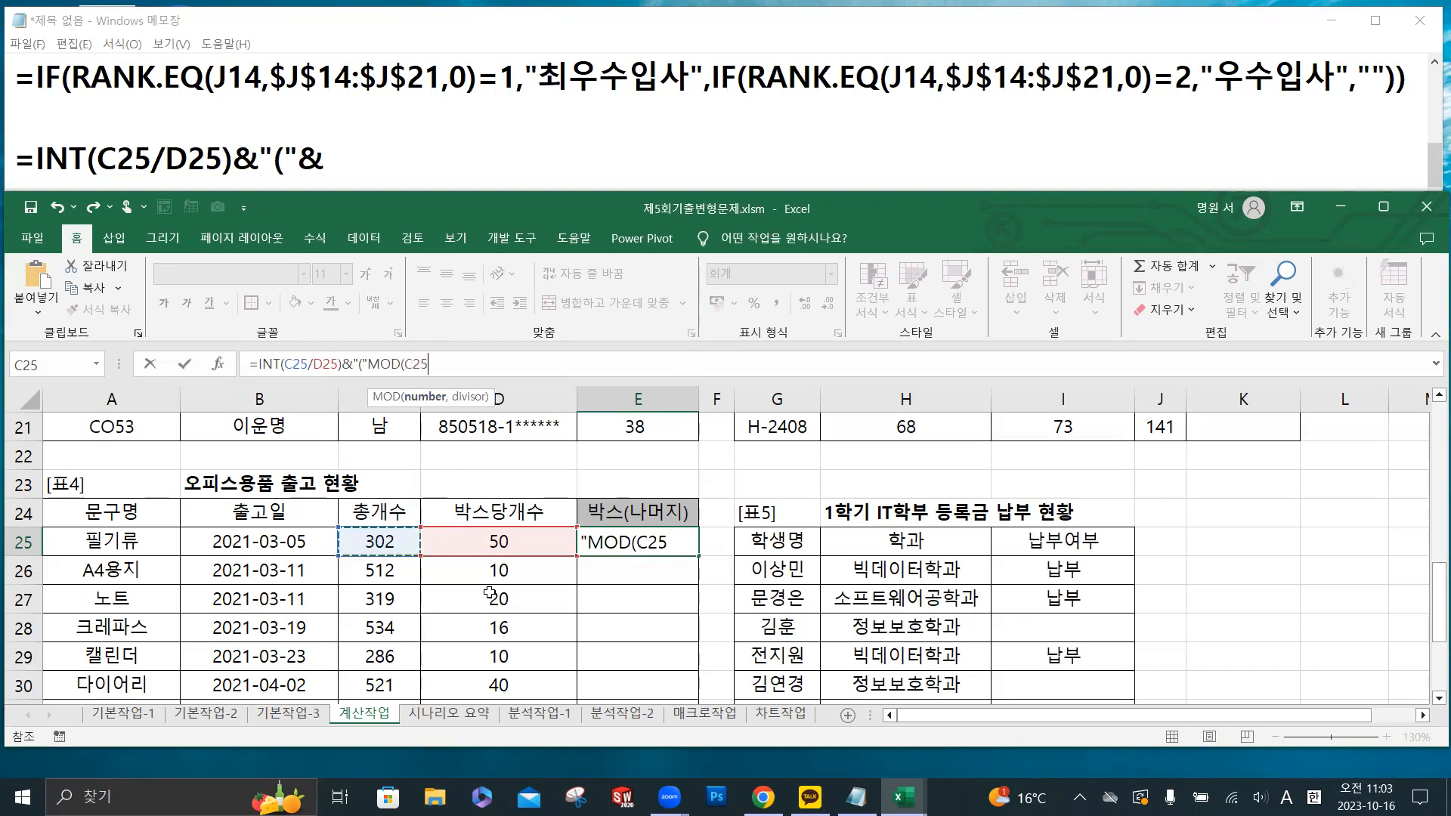
{"action": "type", "text": ","}
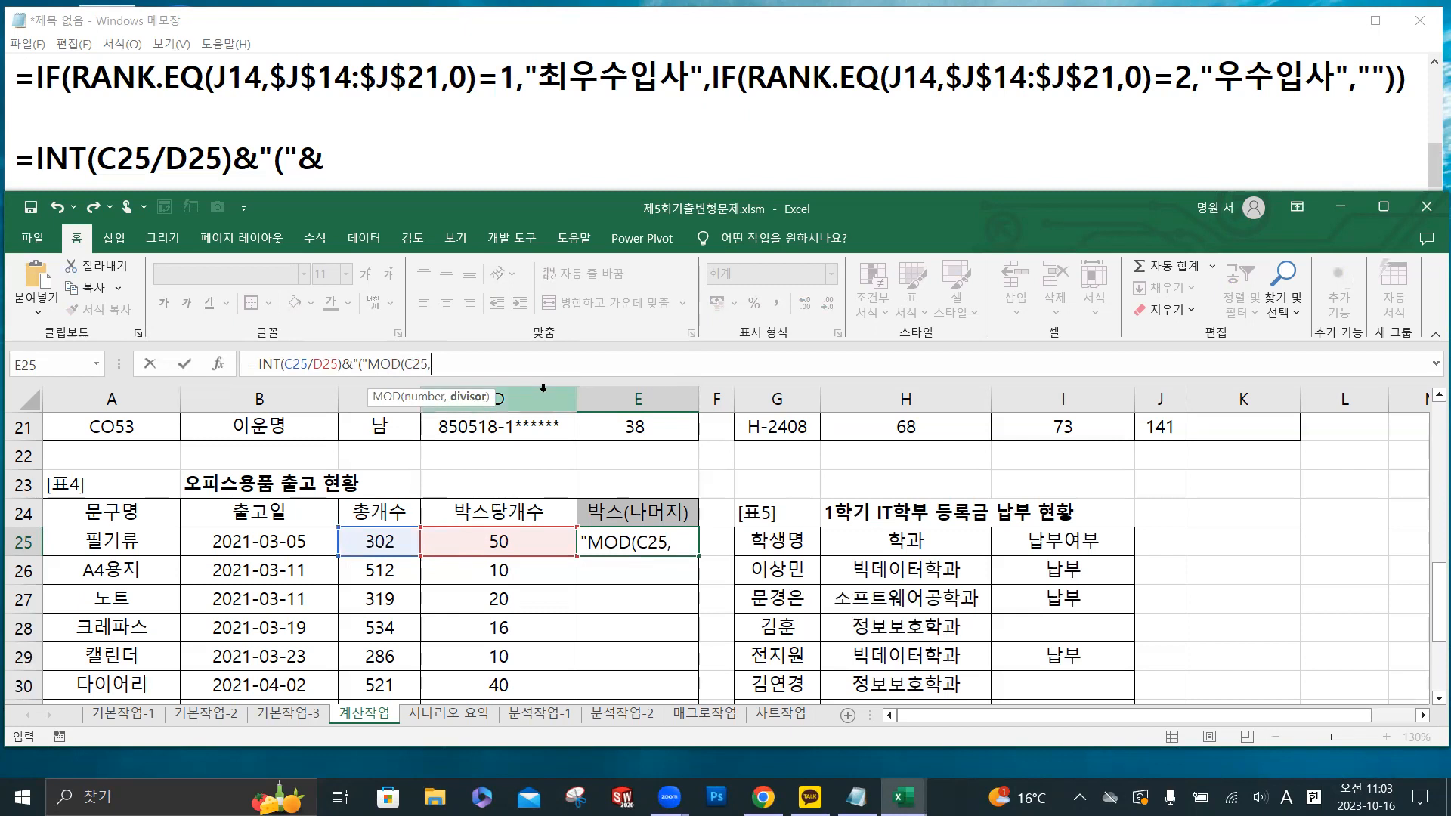
{"action": "left_click", "coordinate": [518, 544]}
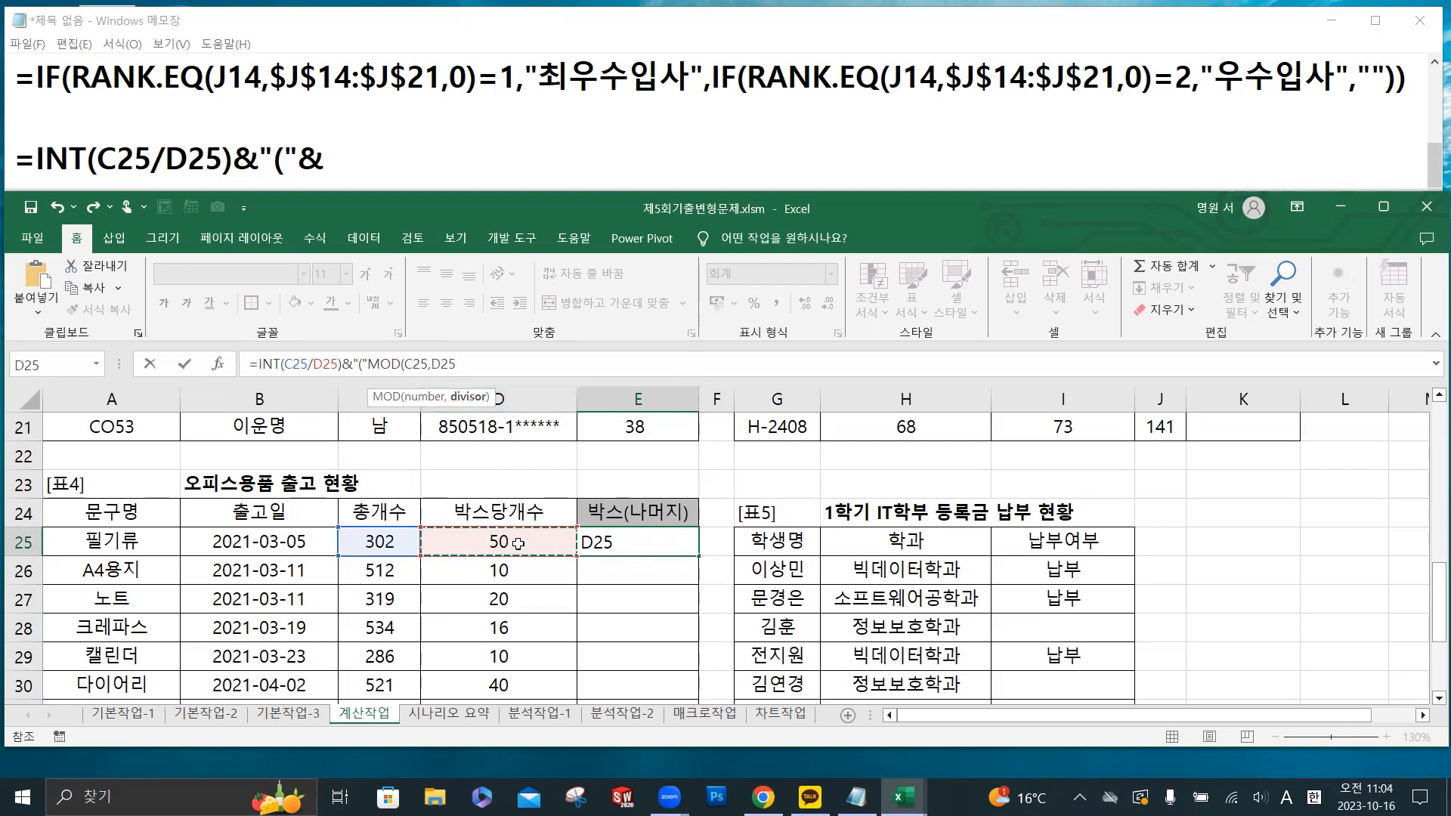
{"action": "type", "text": ")"}
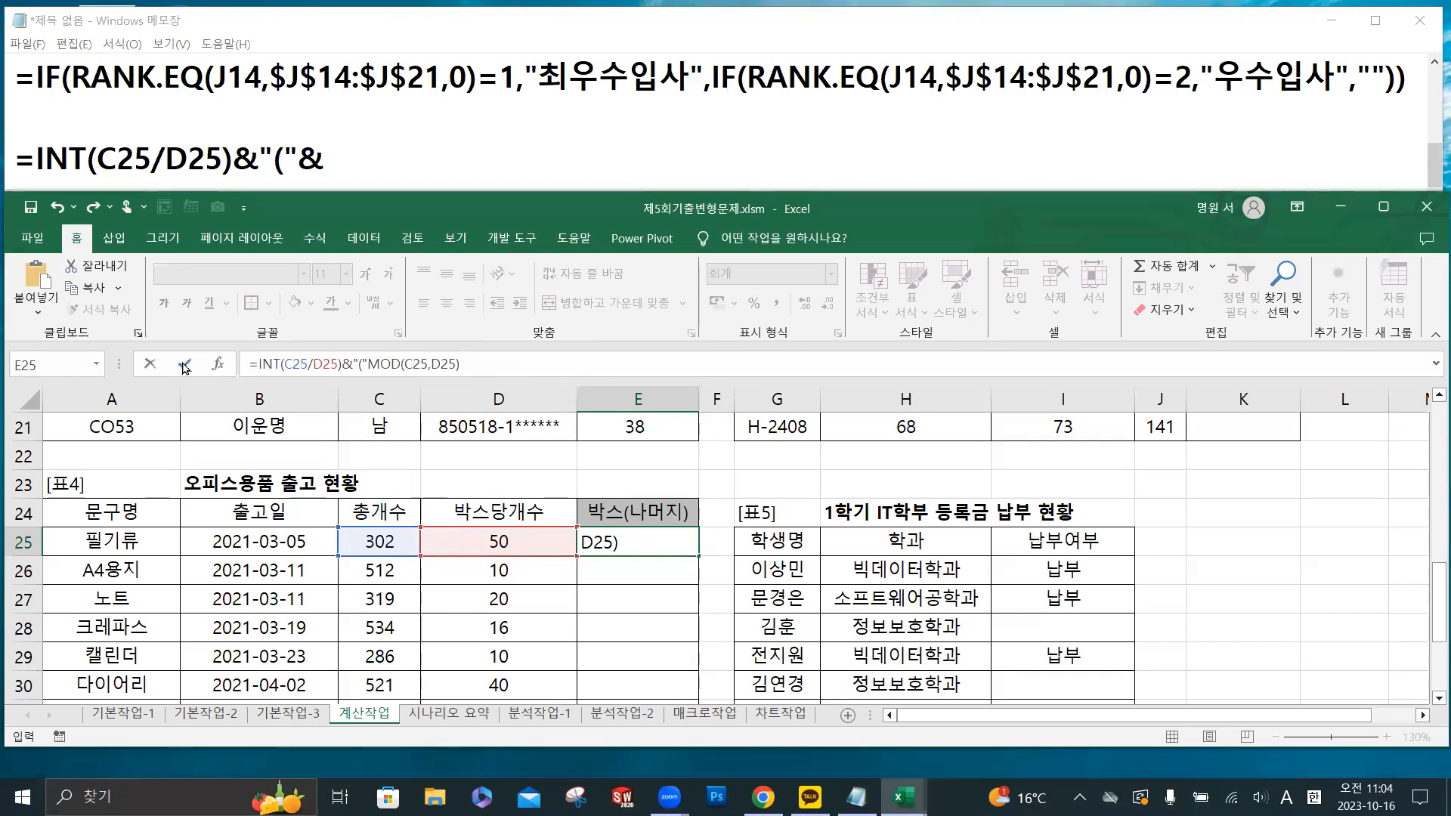
- Replace the last formula line in Notepad with a copy of E25's formula, =INT(C25/D25)&"("MOD(C25,D25)
{"action": "left_click_drag", "start_coordinate": [470, 366], "coordinate": [224, 370]}
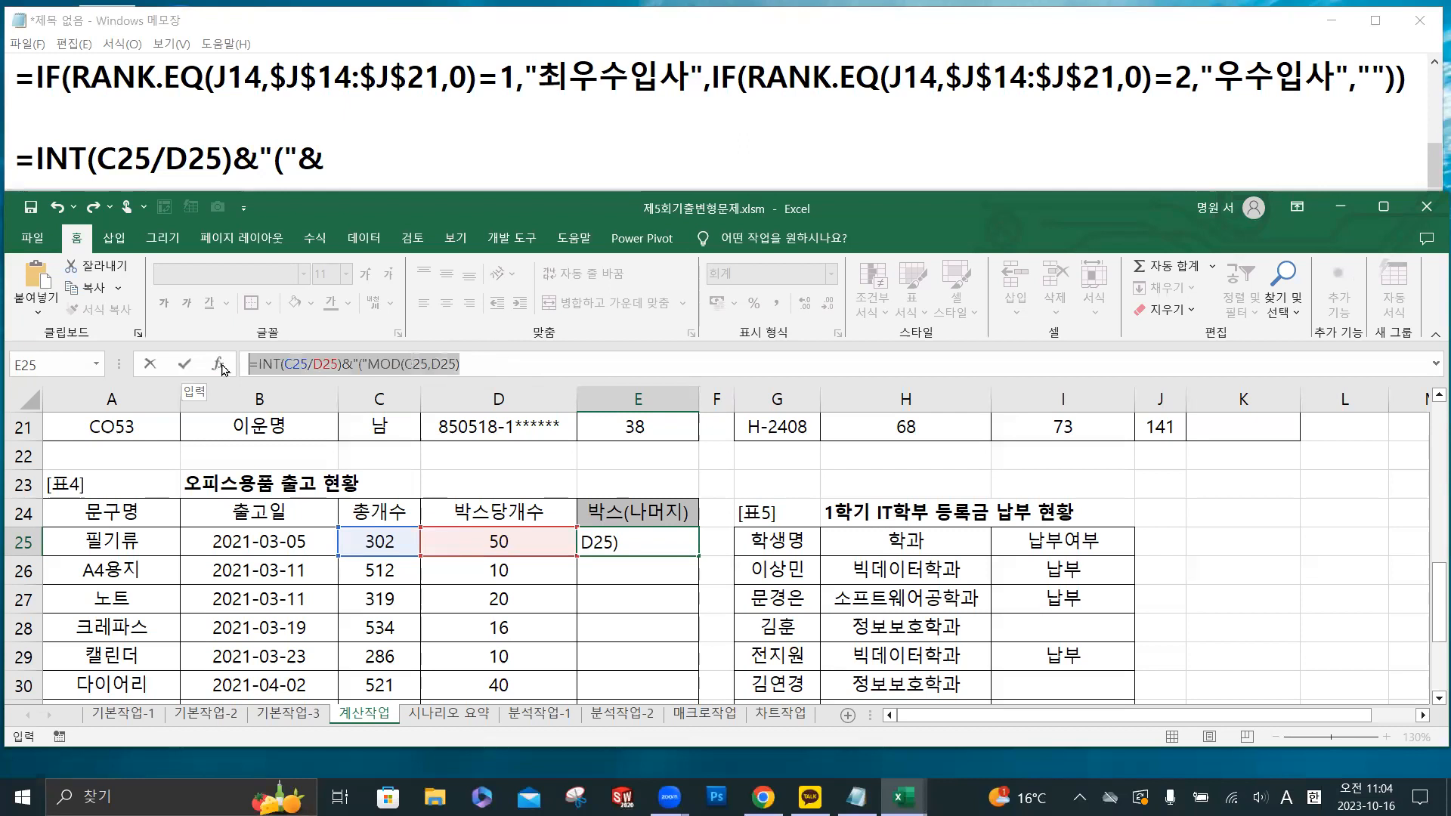
{"action": "left_click_drag", "start_coordinate": [325, 158], "coordinate": [15, 160]}
{"action": "key", "text": "ctrl+v"}
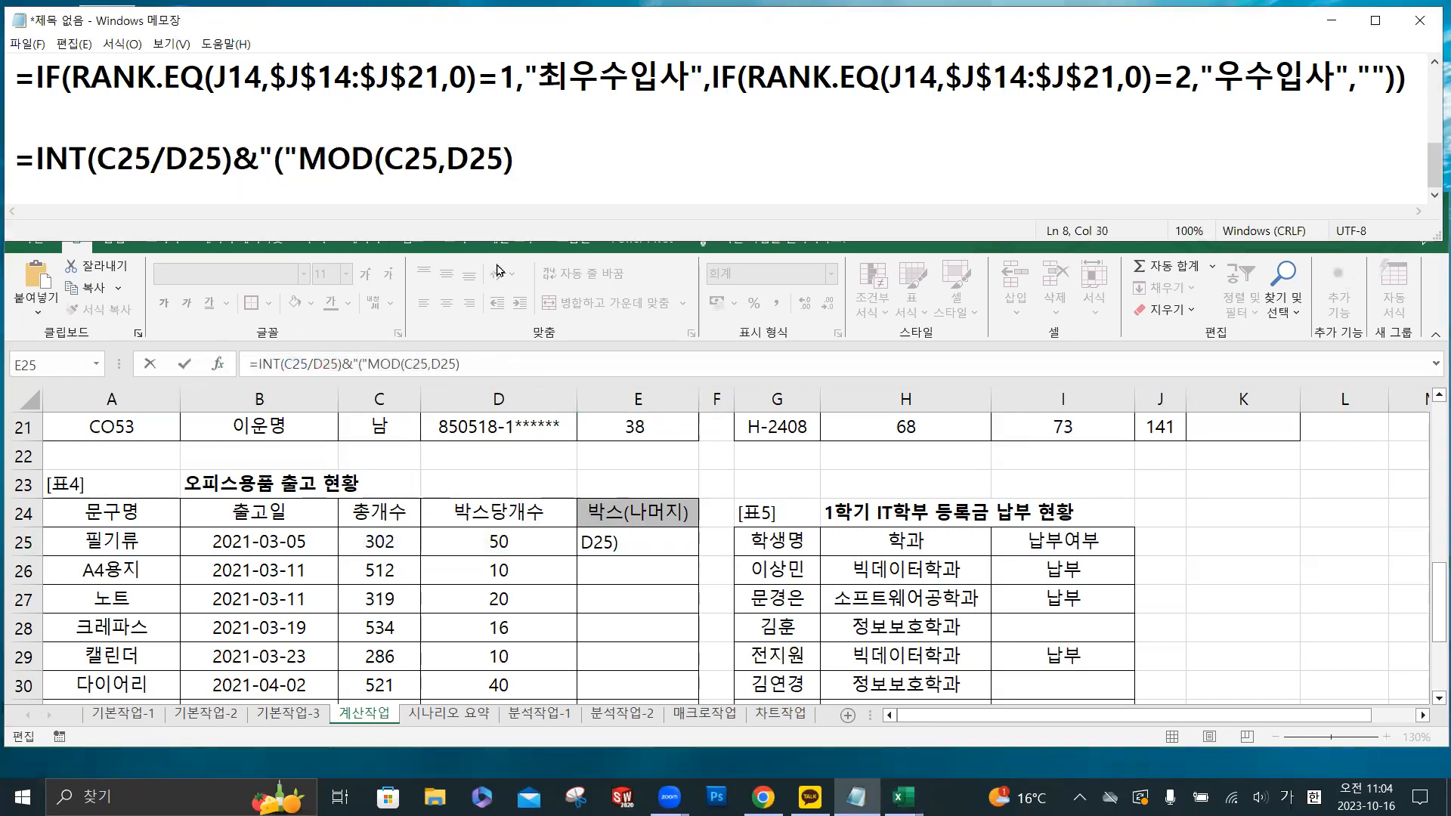
- In Excel, try to enter E25's formula, and insert the missing & between "(" and MOD
{"action": "left_click_drag", "start_coordinate": [495, 369], "coordinate": [219, 369]}
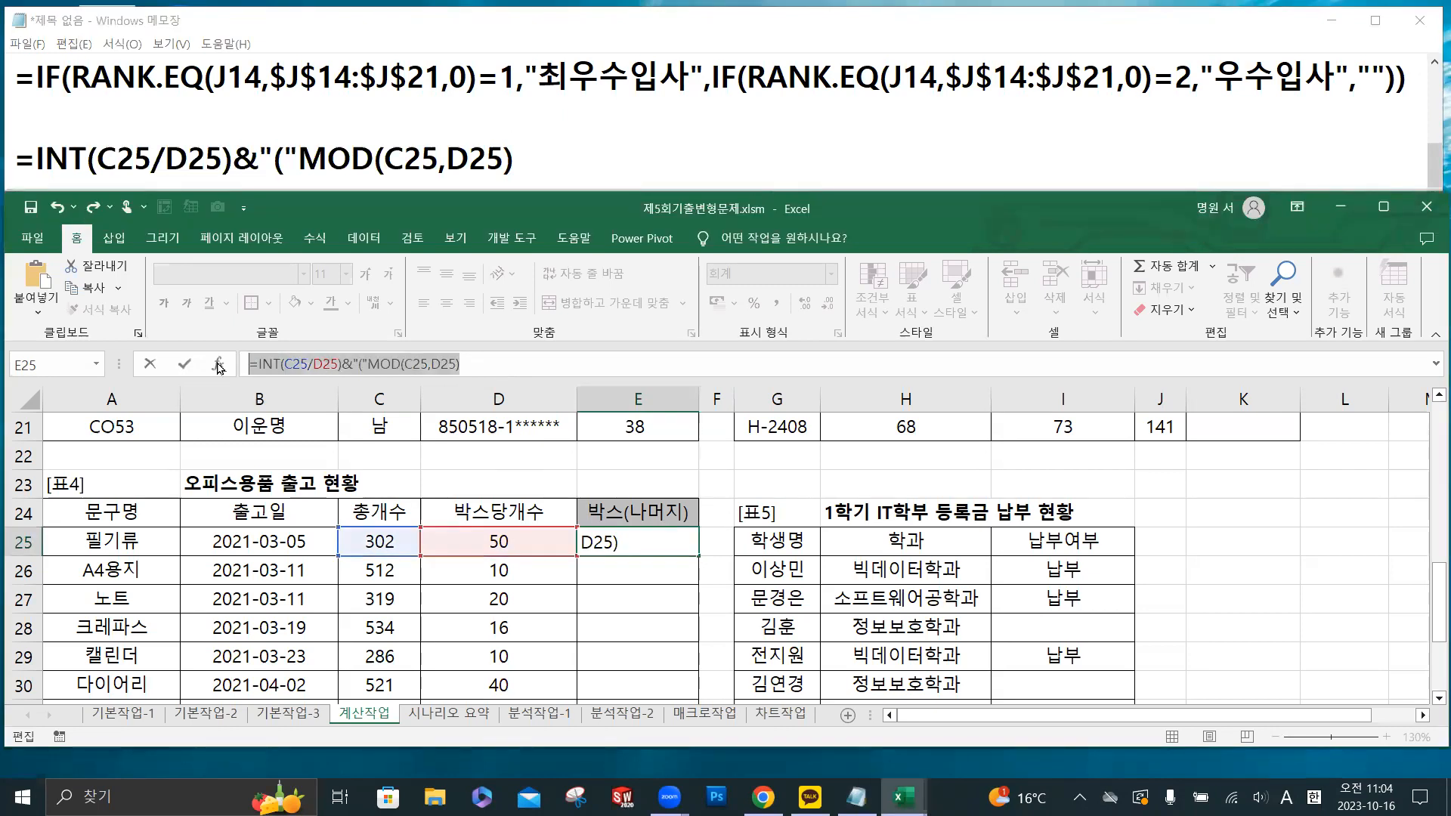
{"action": "left_click", "coordinate": [185, 362]}
{"action": "left_click", "coordinate": [681, 508]}
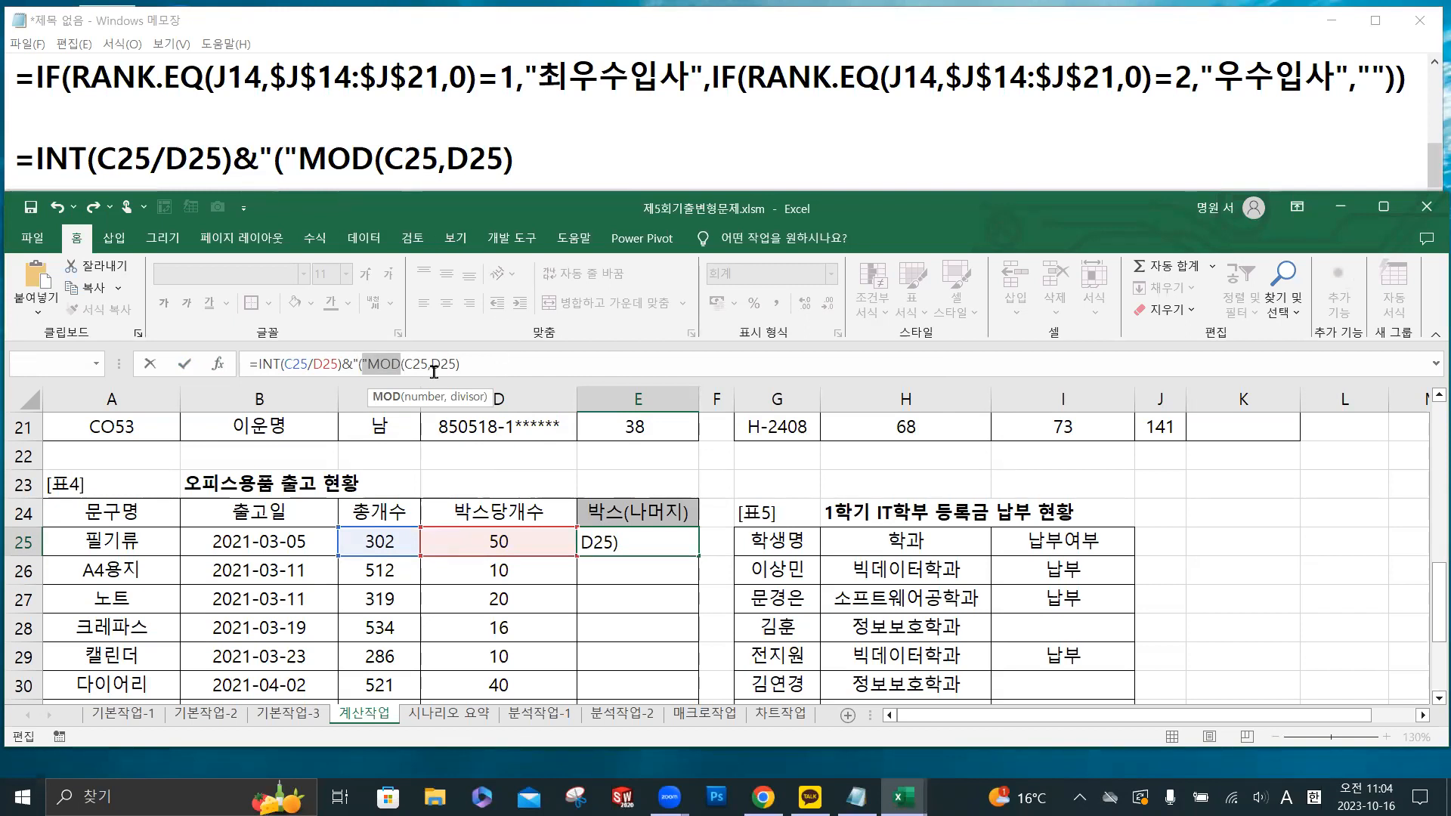
{"action": "left_click", "coordinate": [367, 366]}
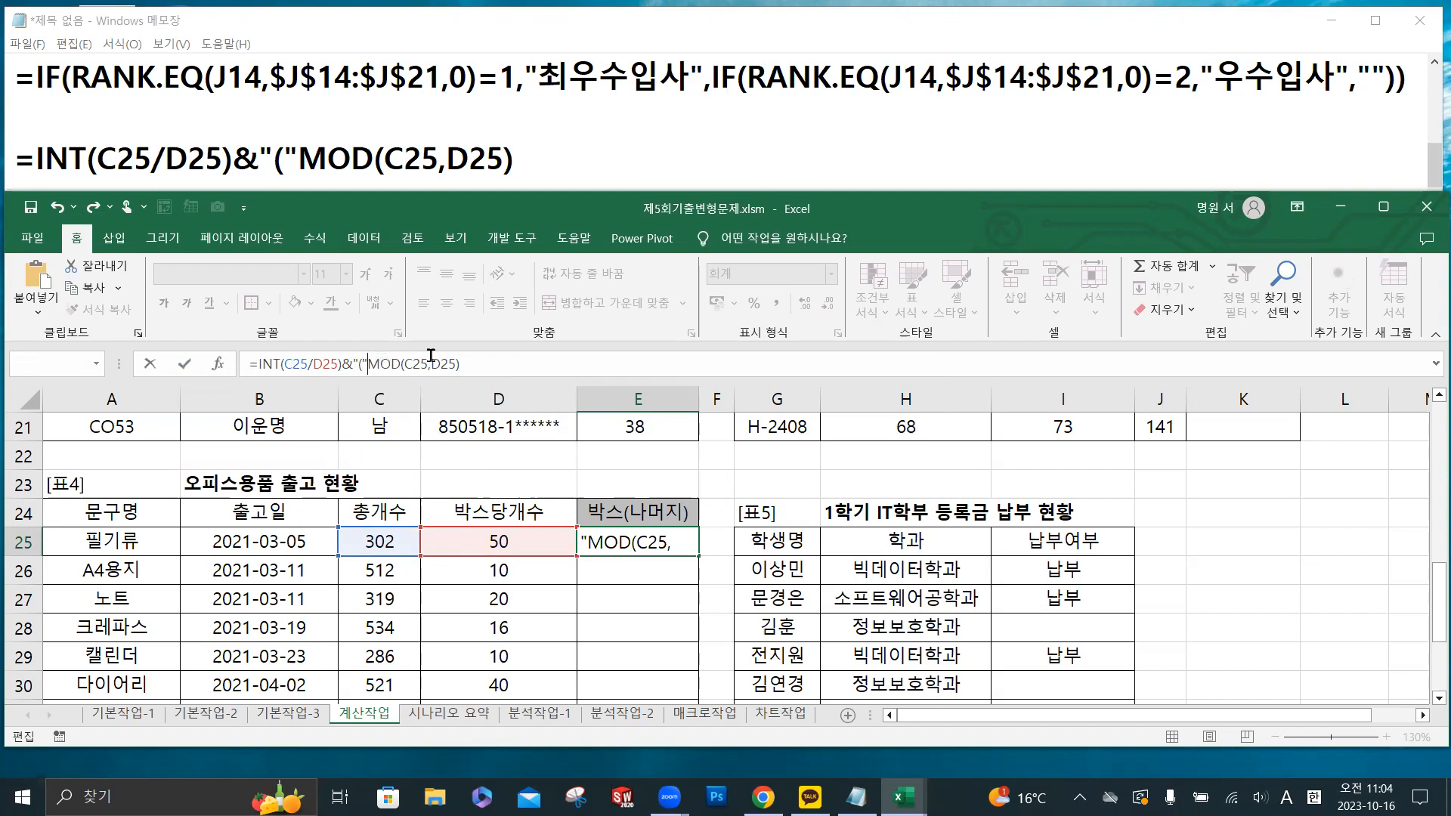
{"action": "type", "text": "&"}
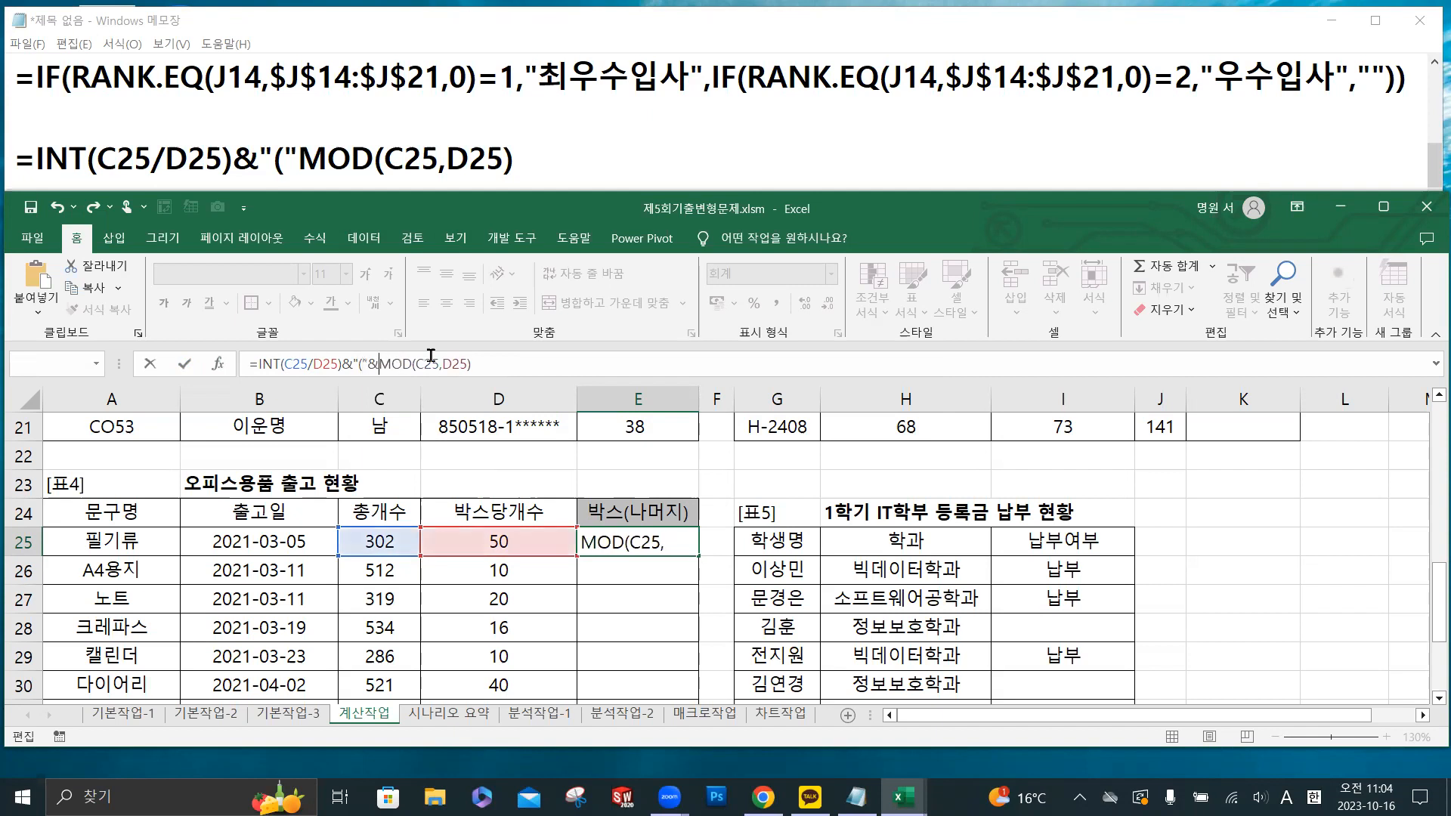
- Insert the same & before MOD in the Notepad copy, and enter =INT(C25/D25)&"("&MOD(C25,D25) in Excel cell E25
{"action": "left_click", "coordinate": [300, 160]}
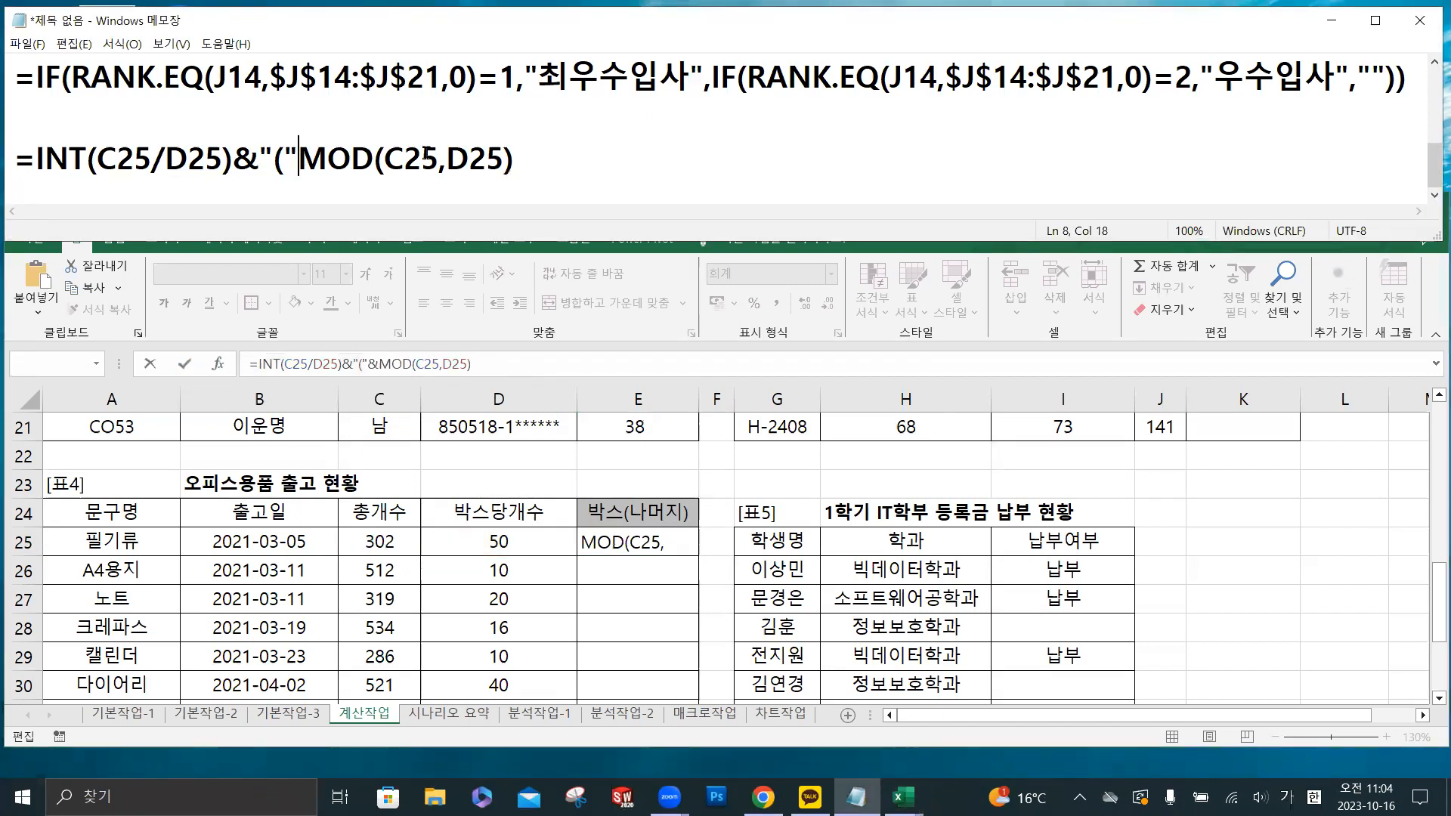
{"action": "type", "text": "&"}
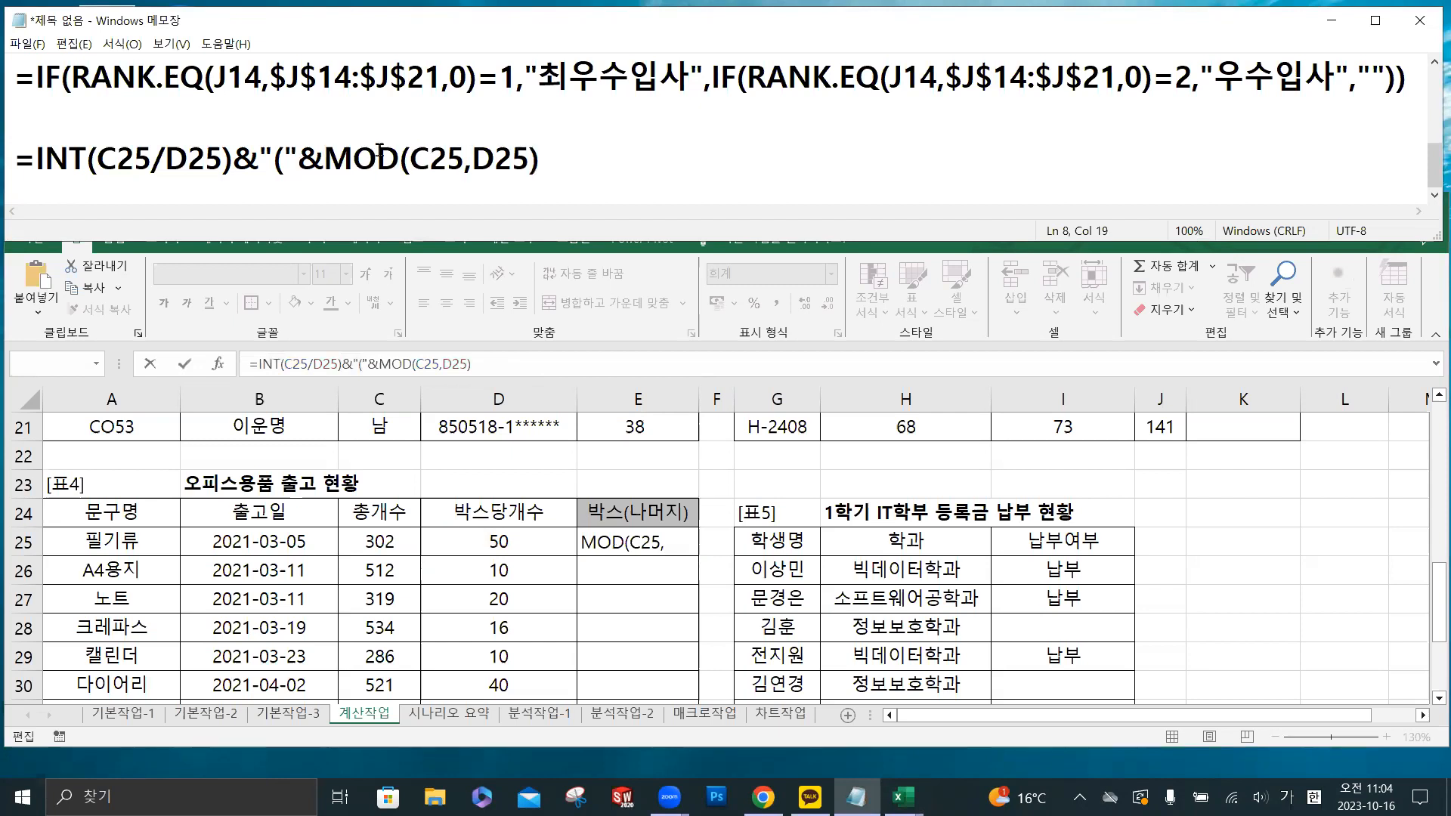
{"action": "left_click_drag", "start_coordinate": [260, 160], "coordinate": [565, 162]}
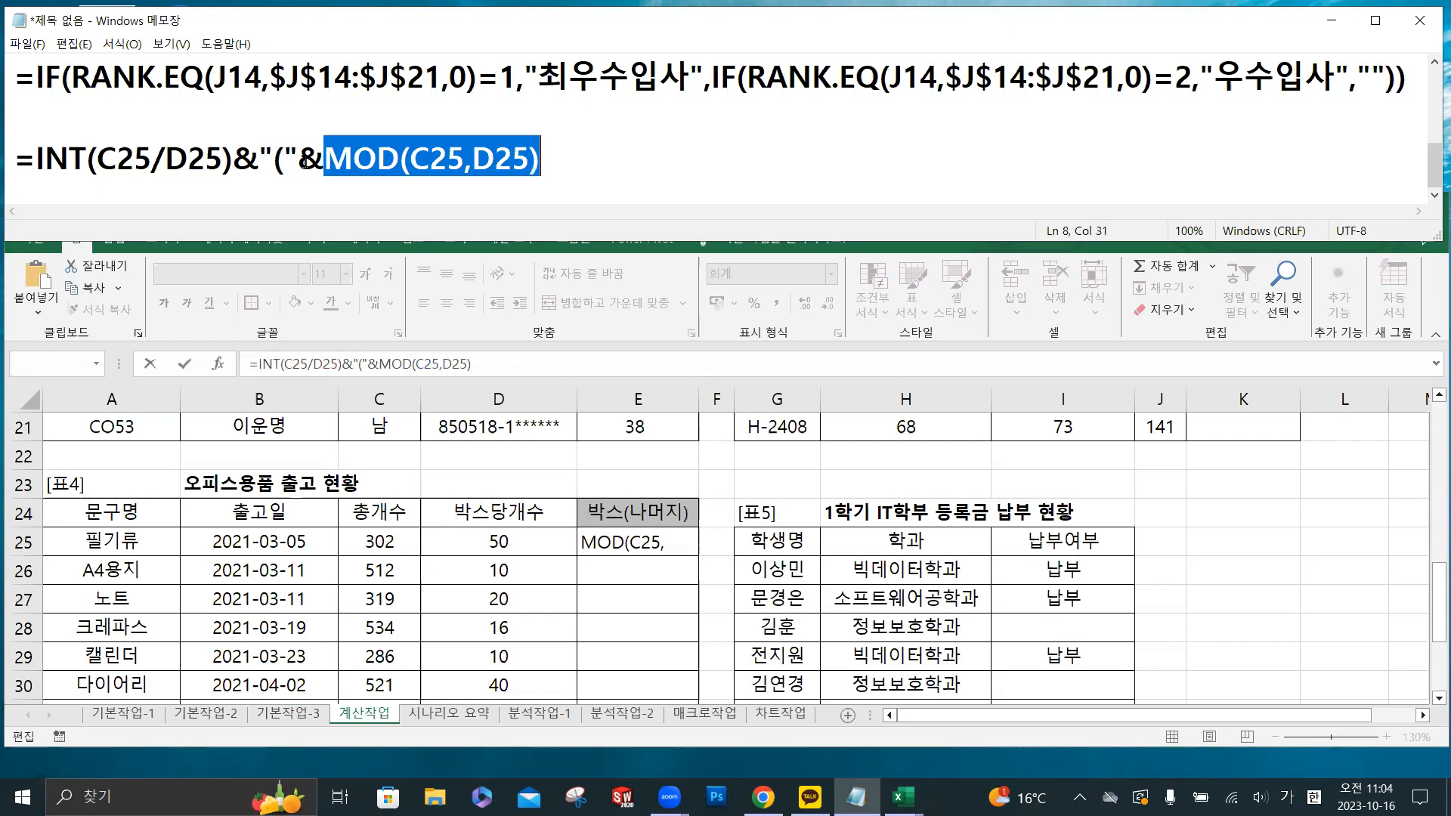
{"action": "left_click_drag", "start_coordinate": [297, 159], "coordinate": [316, 159]}
{"action": "left_click", "coordinate": [503, 363]}
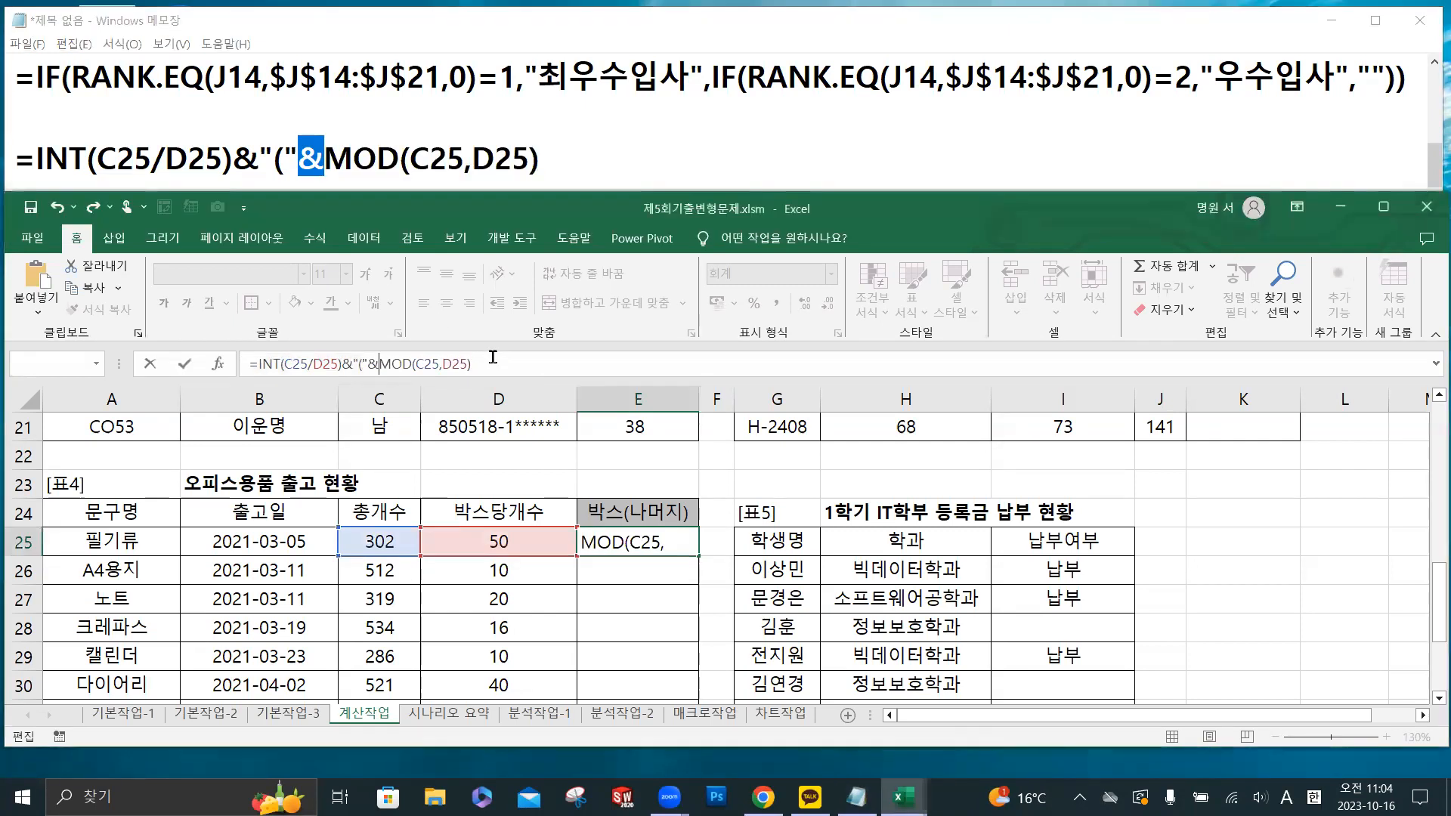
{"action": "left_click", "coordinate": [185, 366]}
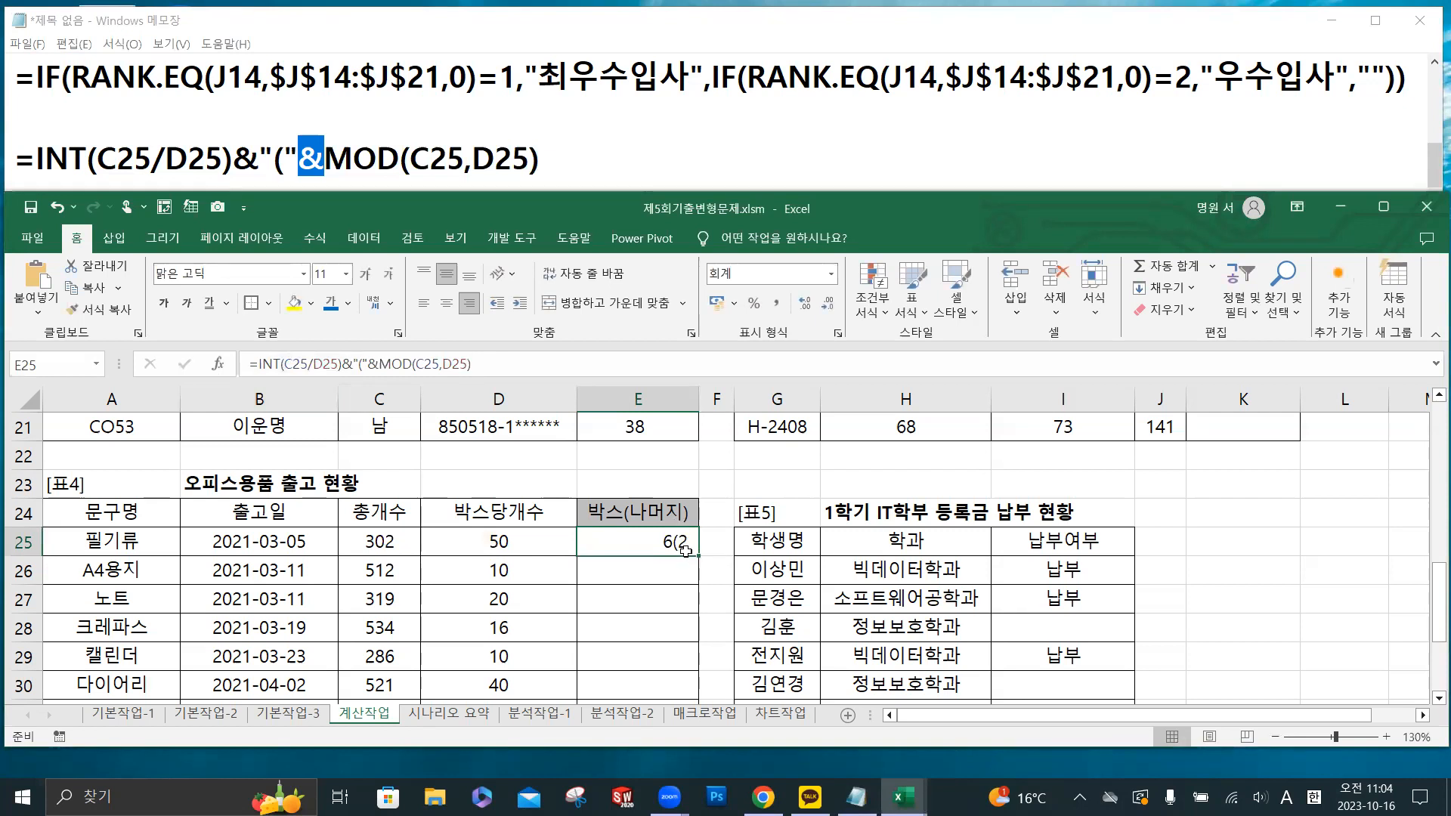
- In Notepad, append &")" to the end of the INT and MOD formula line and select that addition for copying
{"action": "left_click", "coordinate": [566, 157]}
{"action": "type", "text": "&\")\""}
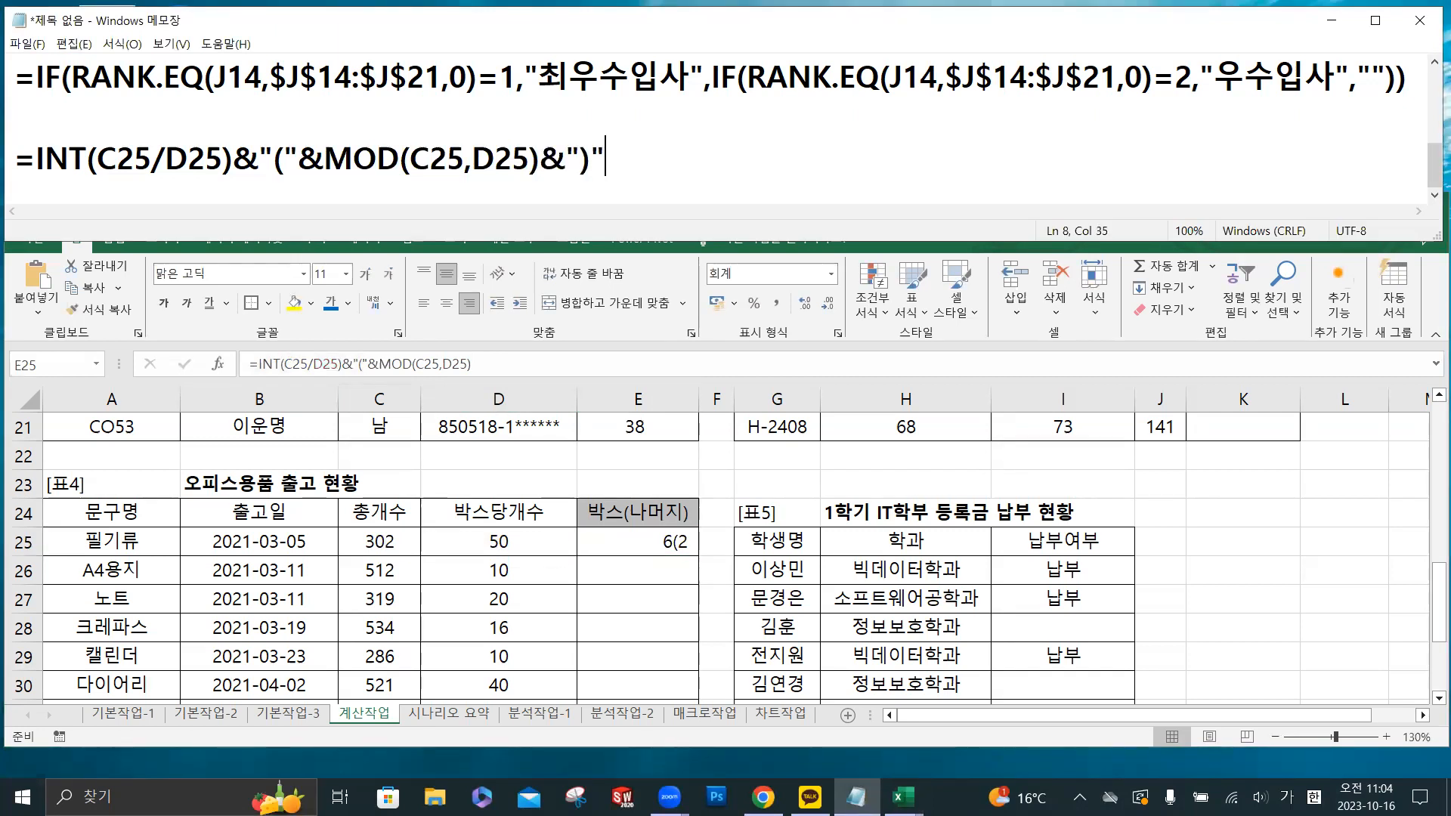
{"action": "left_click_drag", "start_coordinate": [541, 158], "coordinate": [619, 168]}
{"action": "key", "text": "ctrl+c"}
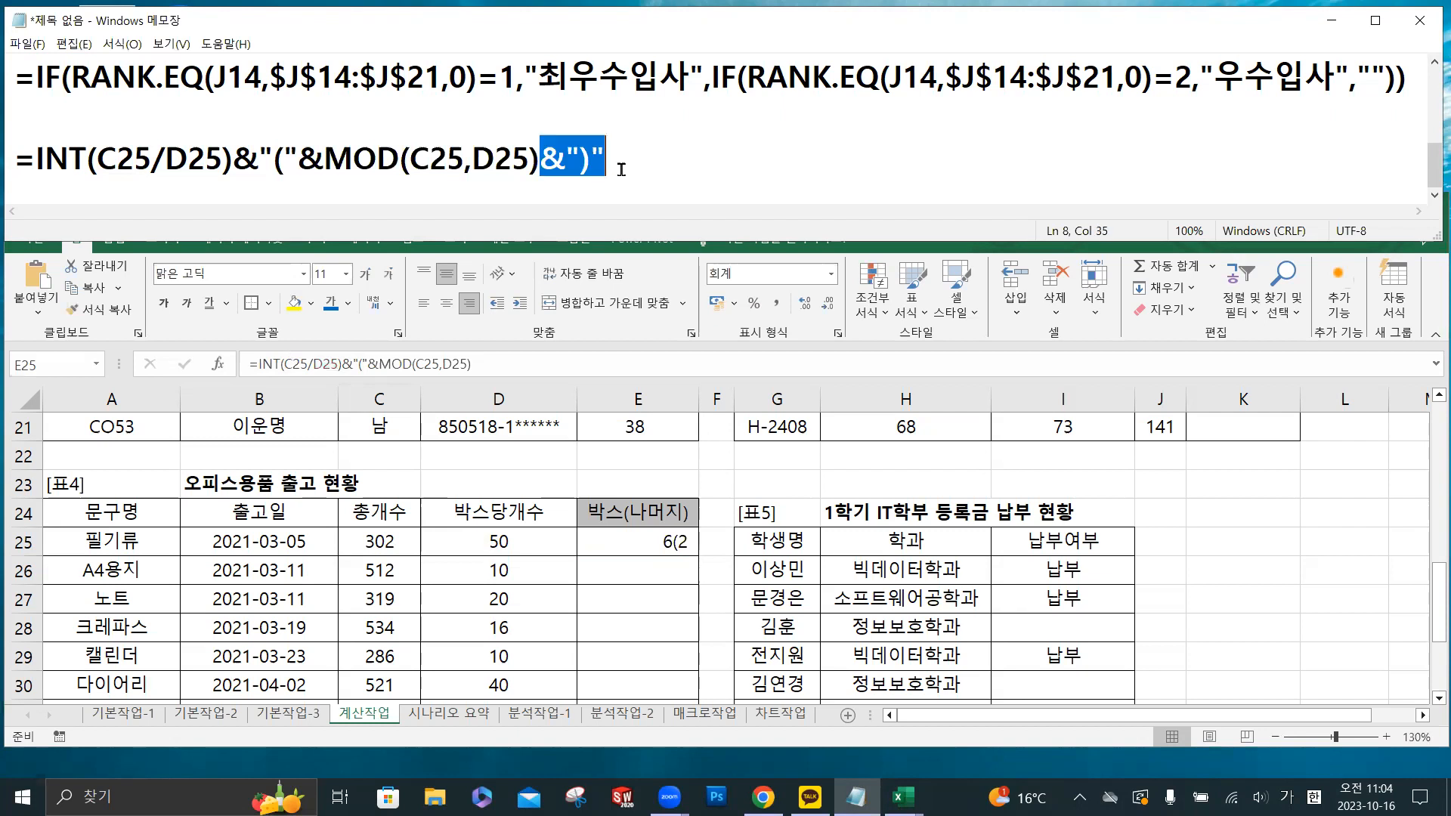
- In Excel, add the copied &")" to the end of E25's formula and enter =INT(C25/D25)&"("&MOD(C25,D25)&")"
{"action": "left_click", "coordinate": [505, 356]}
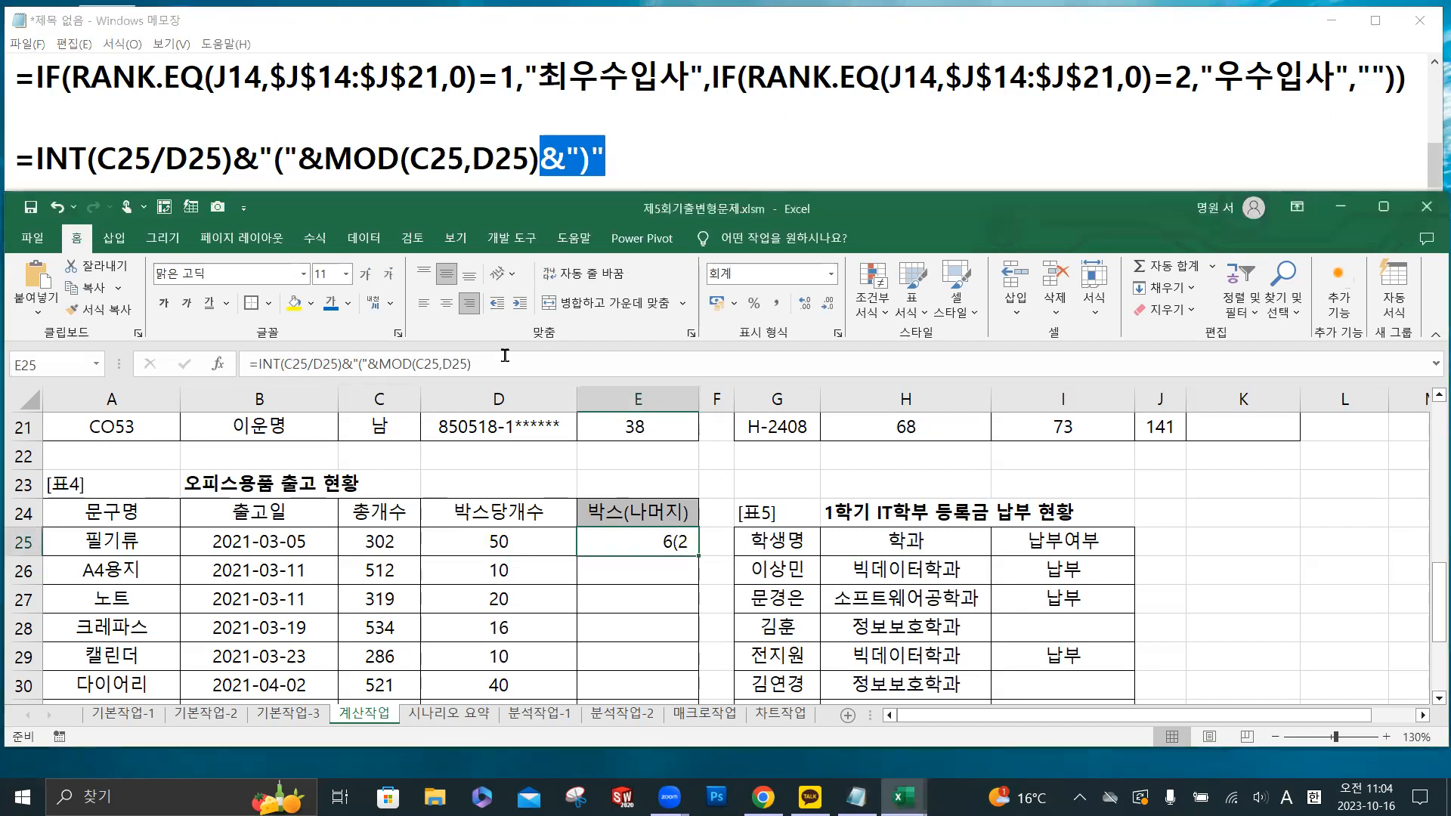
{"action": "left_click", "coordinate": [502, 363]}
{"action": "key", "text": "ctrl+v"}
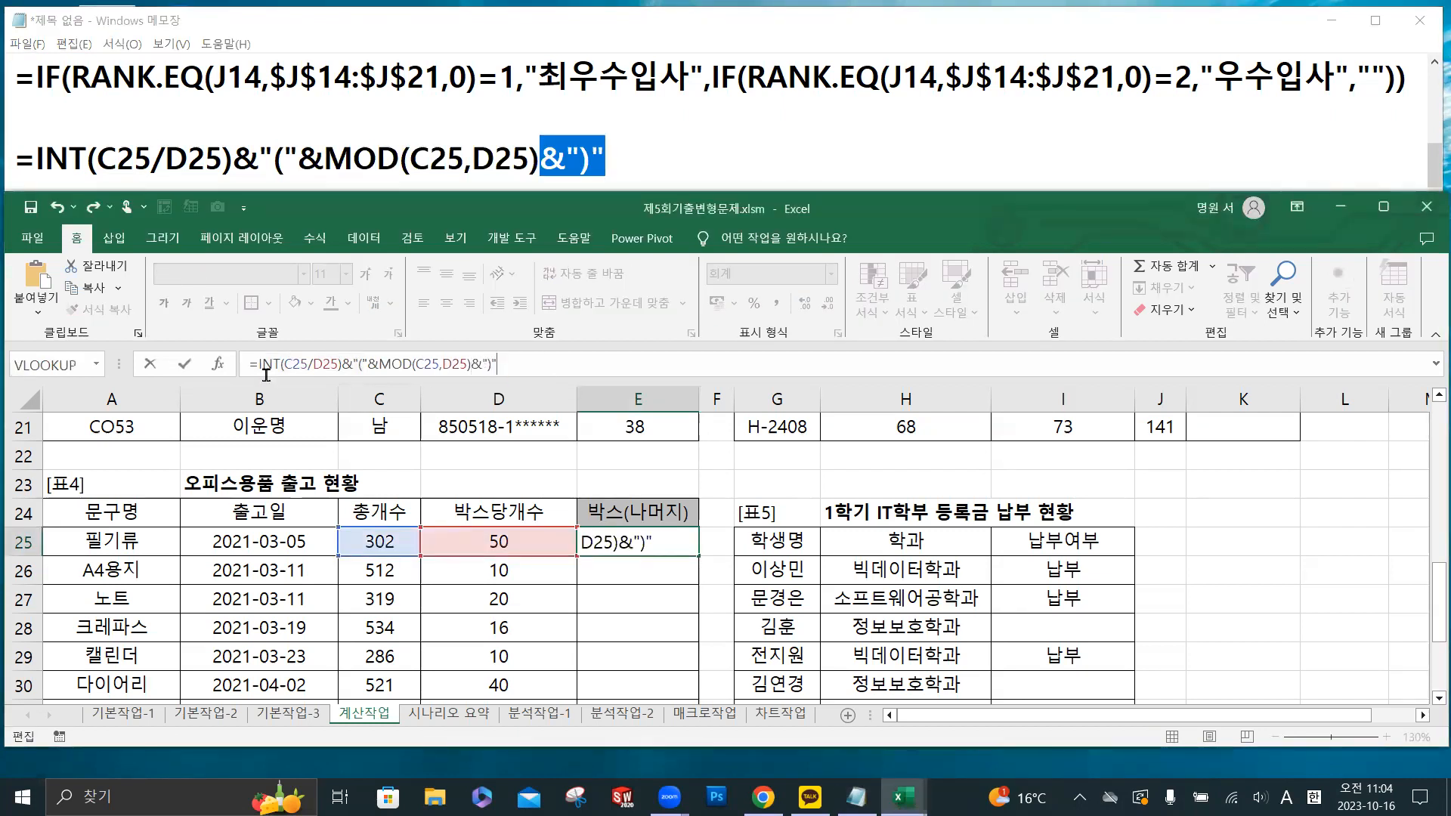
{"action": "left_click", "coordinate": [184, 363]}
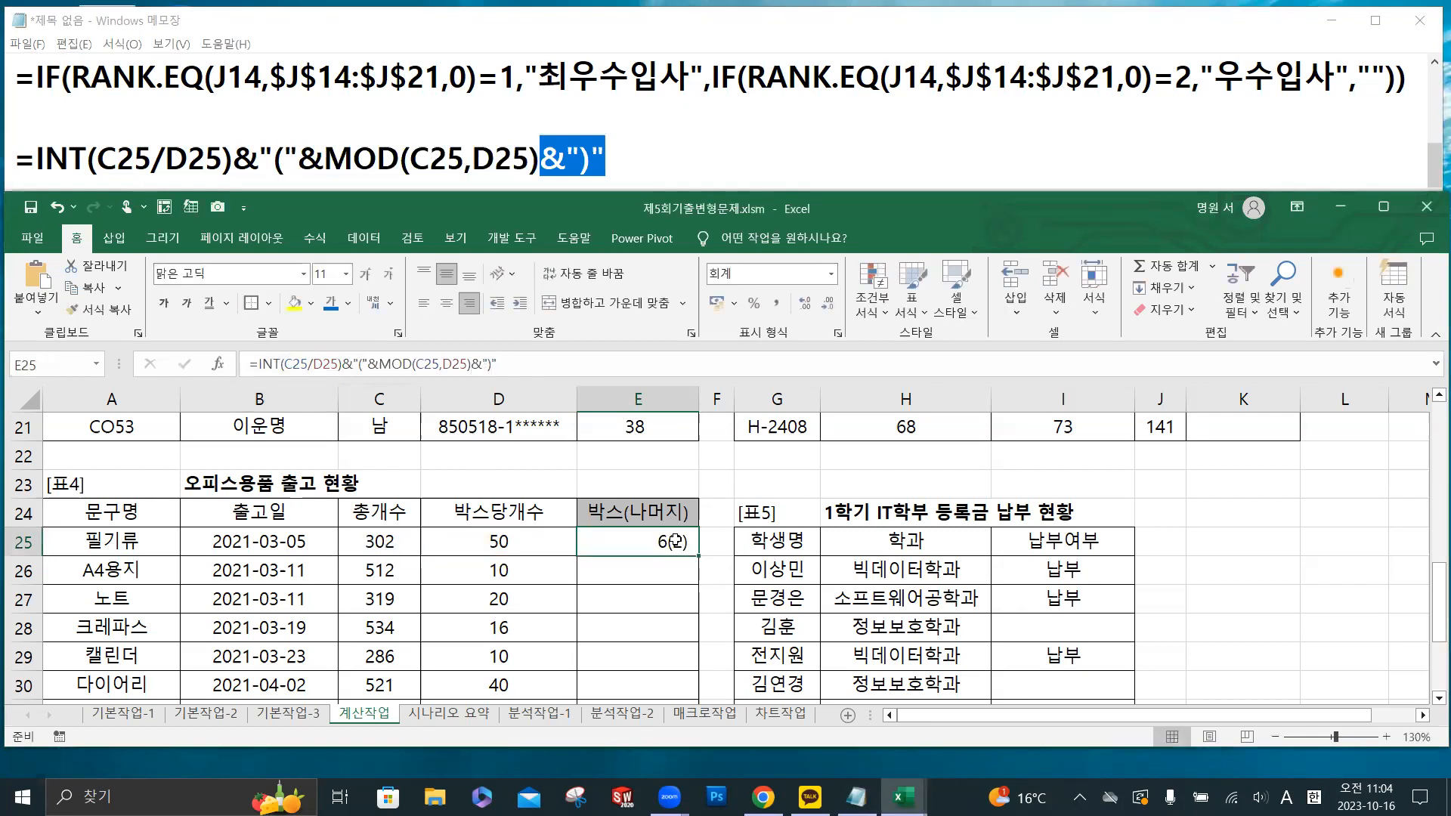
- Fill E25's formula down through E36 and review the 박스(나머지) column of 표4
{"action": "scroll", "coordinate": [712, 497], "scroll_direction": "down", "scroll_amount": 1}
{"action": "left_click_drag", "start_coordinate": [699, 474], "coordinate": [690, 657]}
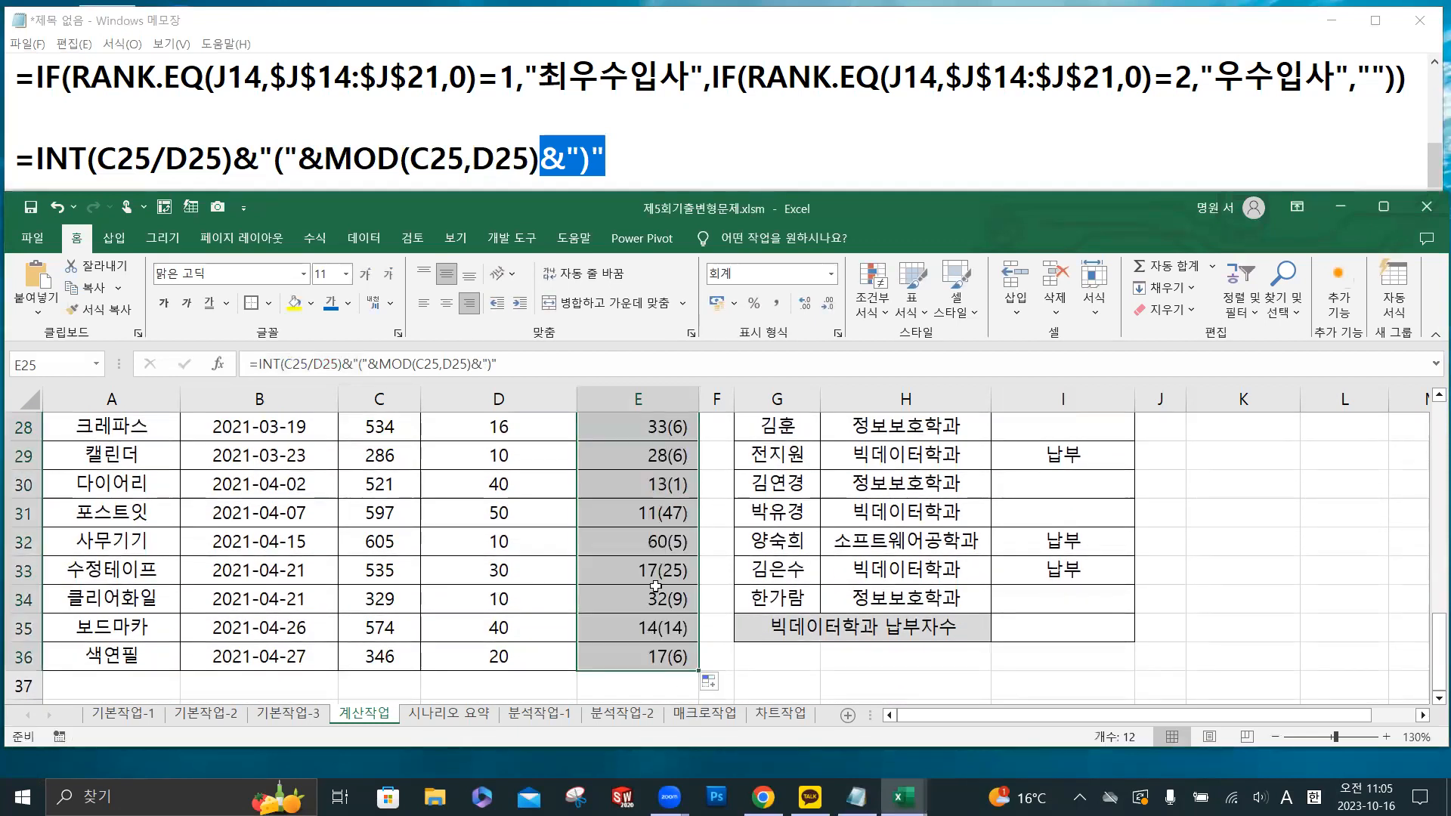
{"action": "scroll", "coordinate": [655, 586], "scroll_direction": "up", "scroll_amount": 2}
{"action": "scroll", "coordinate": [680, 546], "scroll_direction": "up", "scroll_amount": 1}
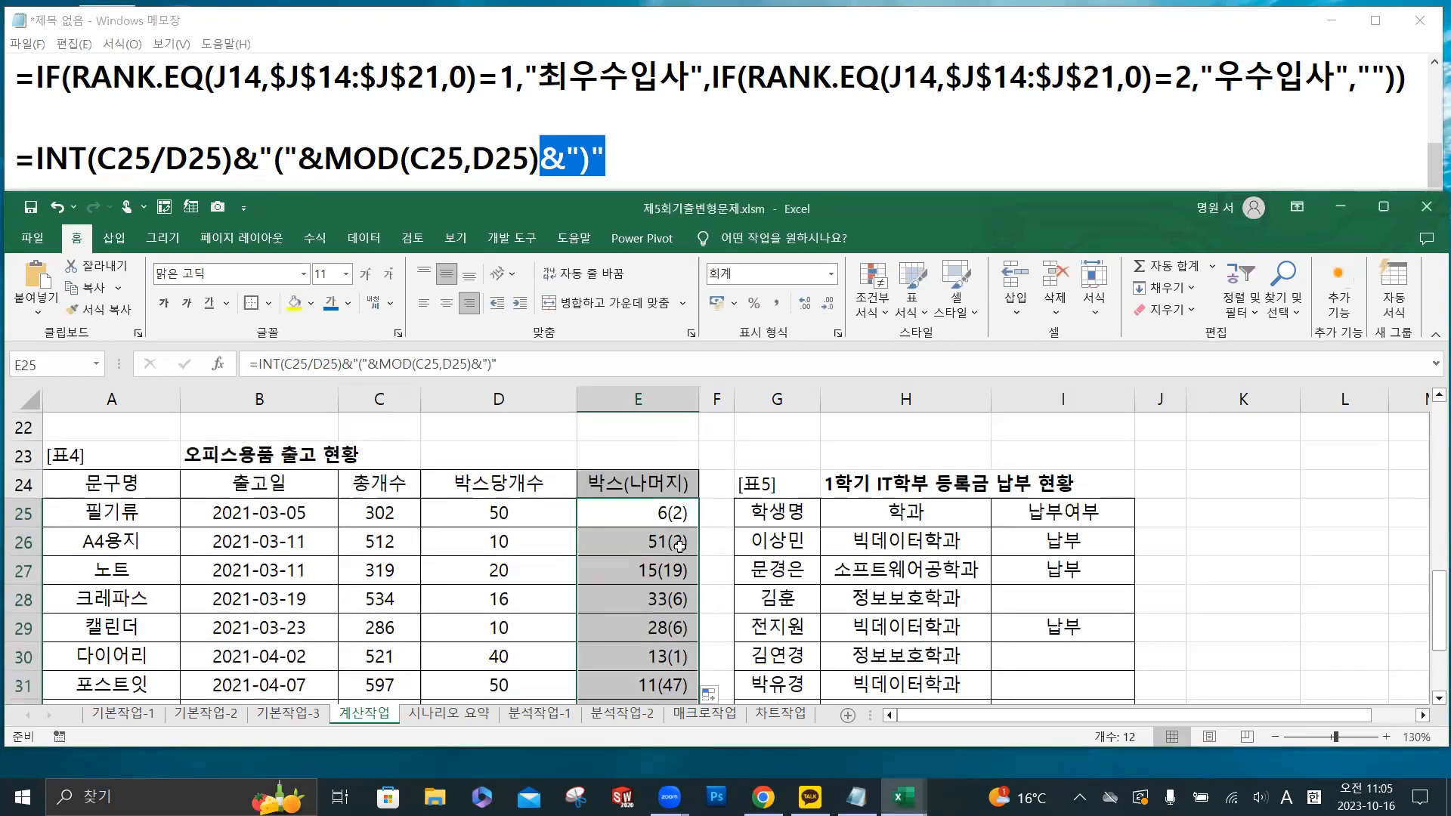
- Examine the 납부여부 column of 표5 to see which students have 납부 entries and which cells are blank
{"action": "scroll", "coordinate": [680, 545], "scroll_direction": "down", "scroll_amount": 2}
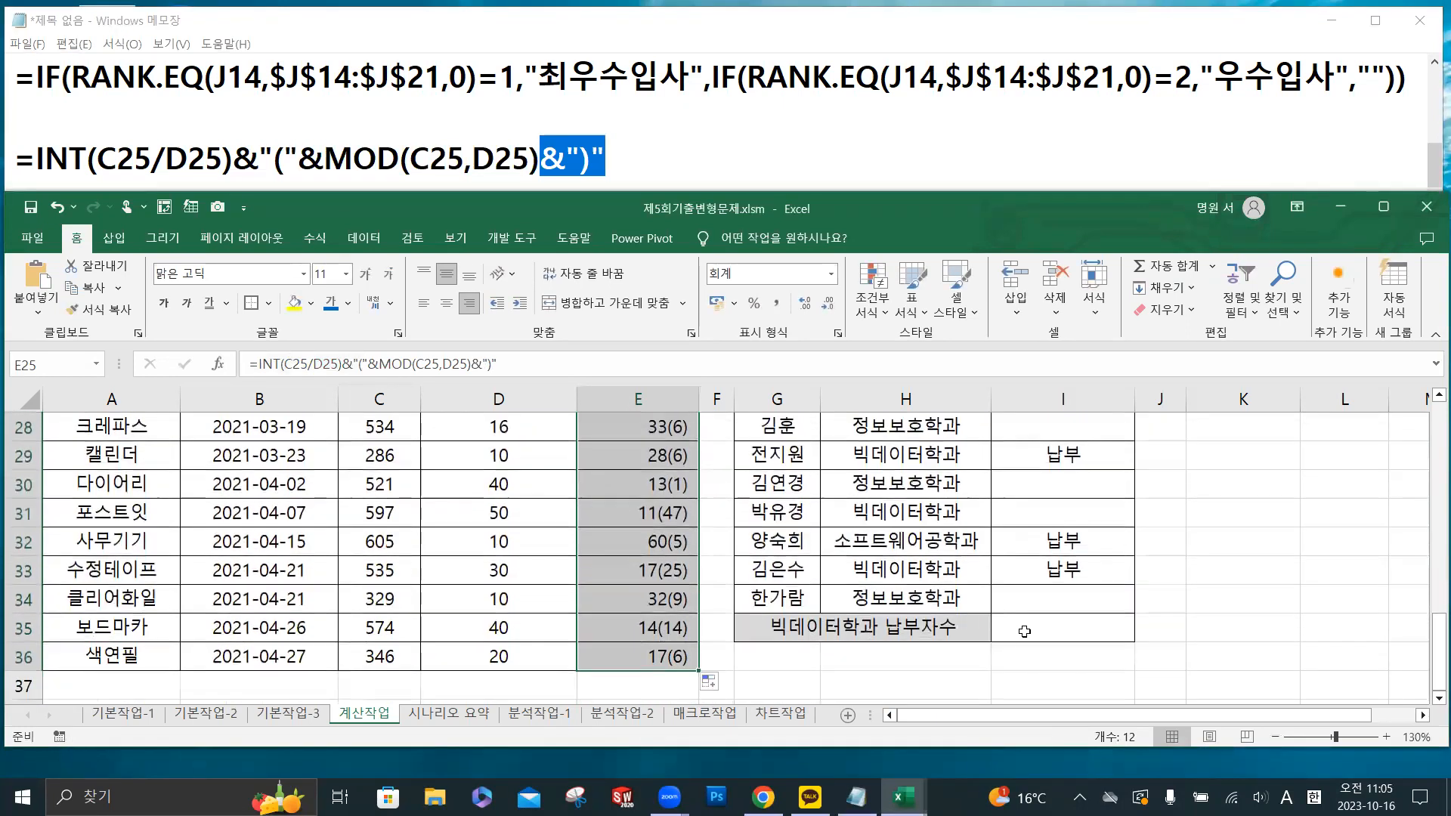
{"action": "left_click", "coordinate": [1024, 631]}
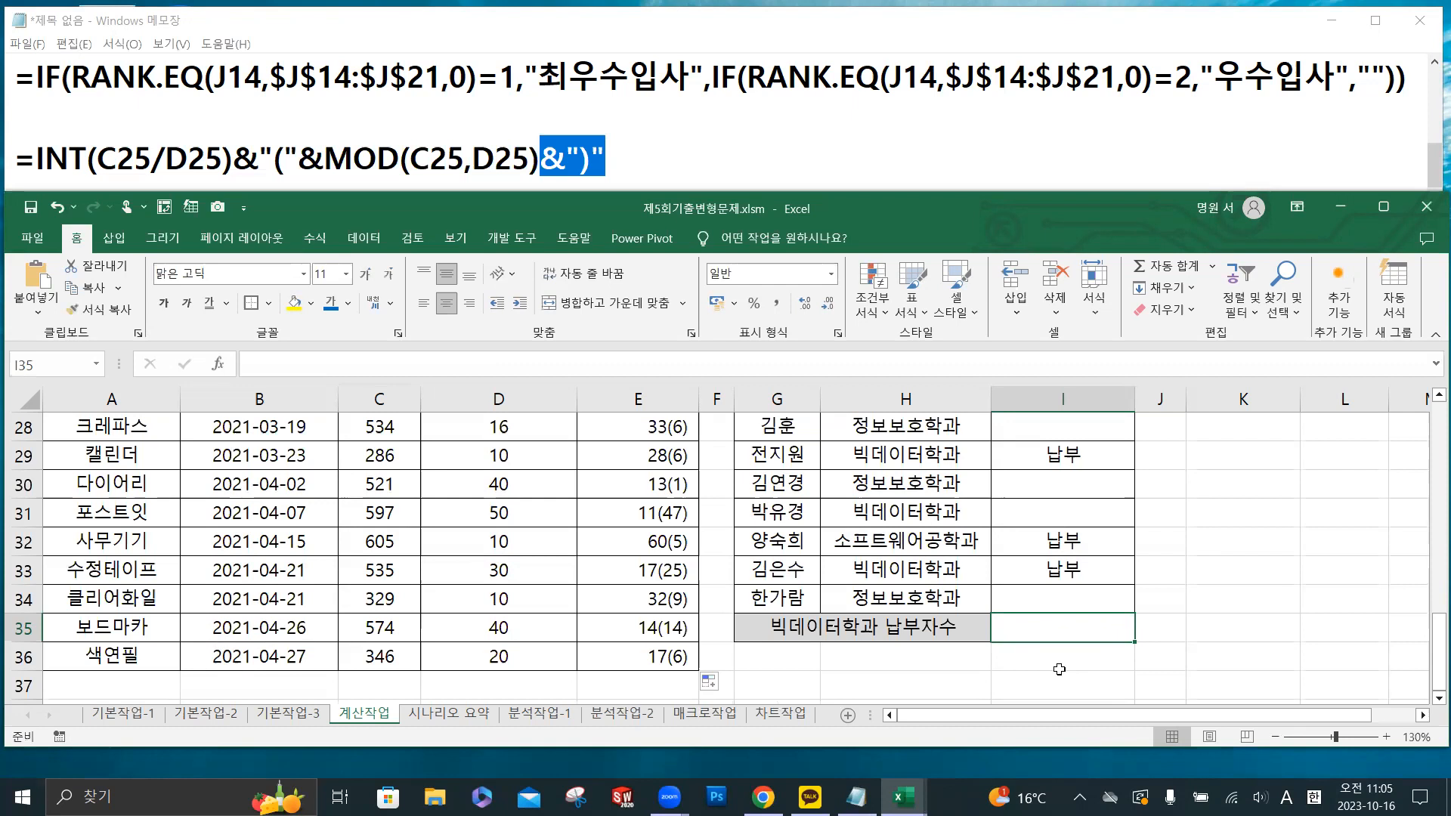
{"action": "scroll", "coordinate": [1063, 651], "scroll_direction": "up", "scroll_amount": 1}
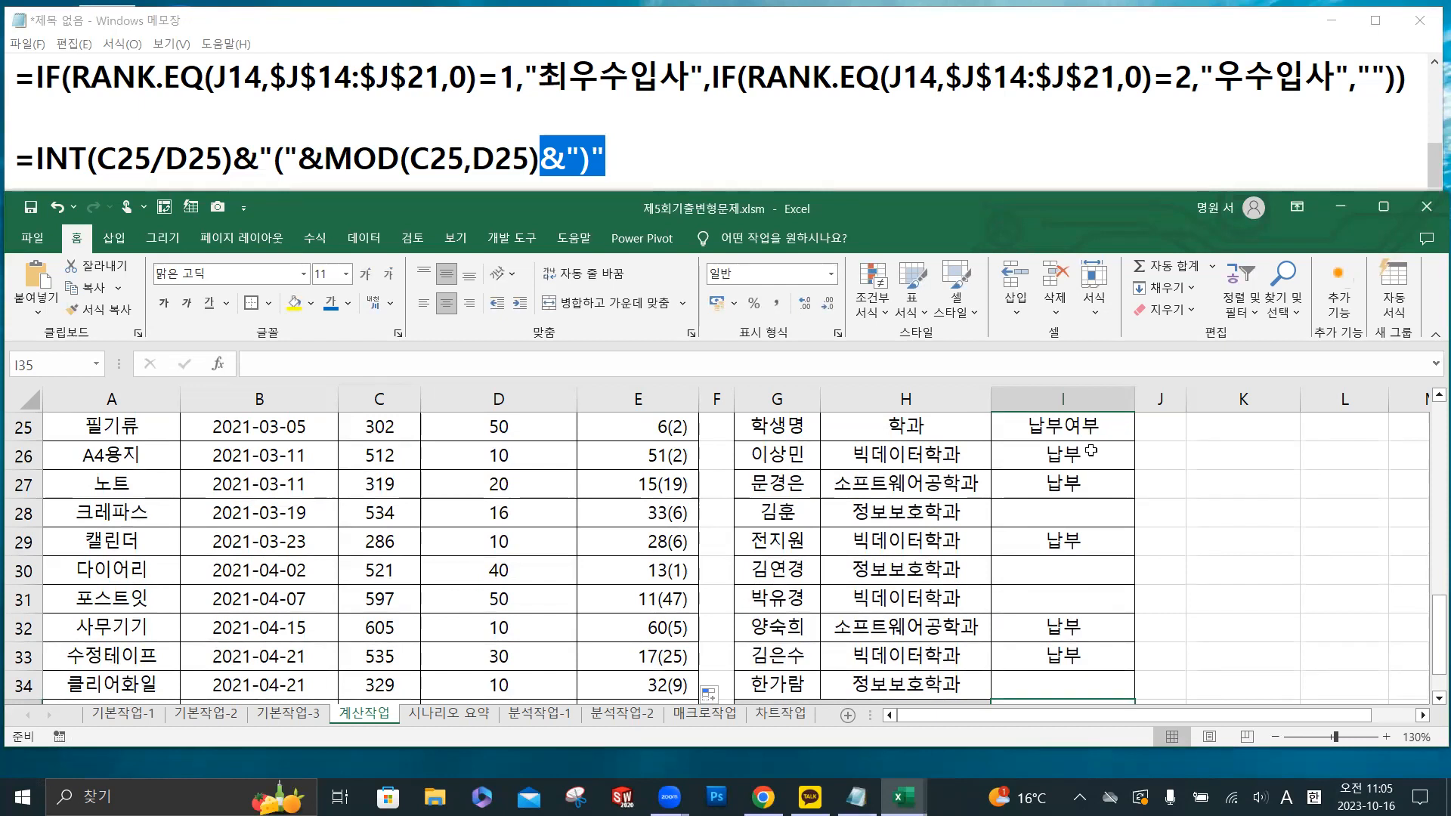
{"action": "left_click", "coordinate": [1068, 459]}
{"action": "left_click", "coordinate": [1082, 491]}
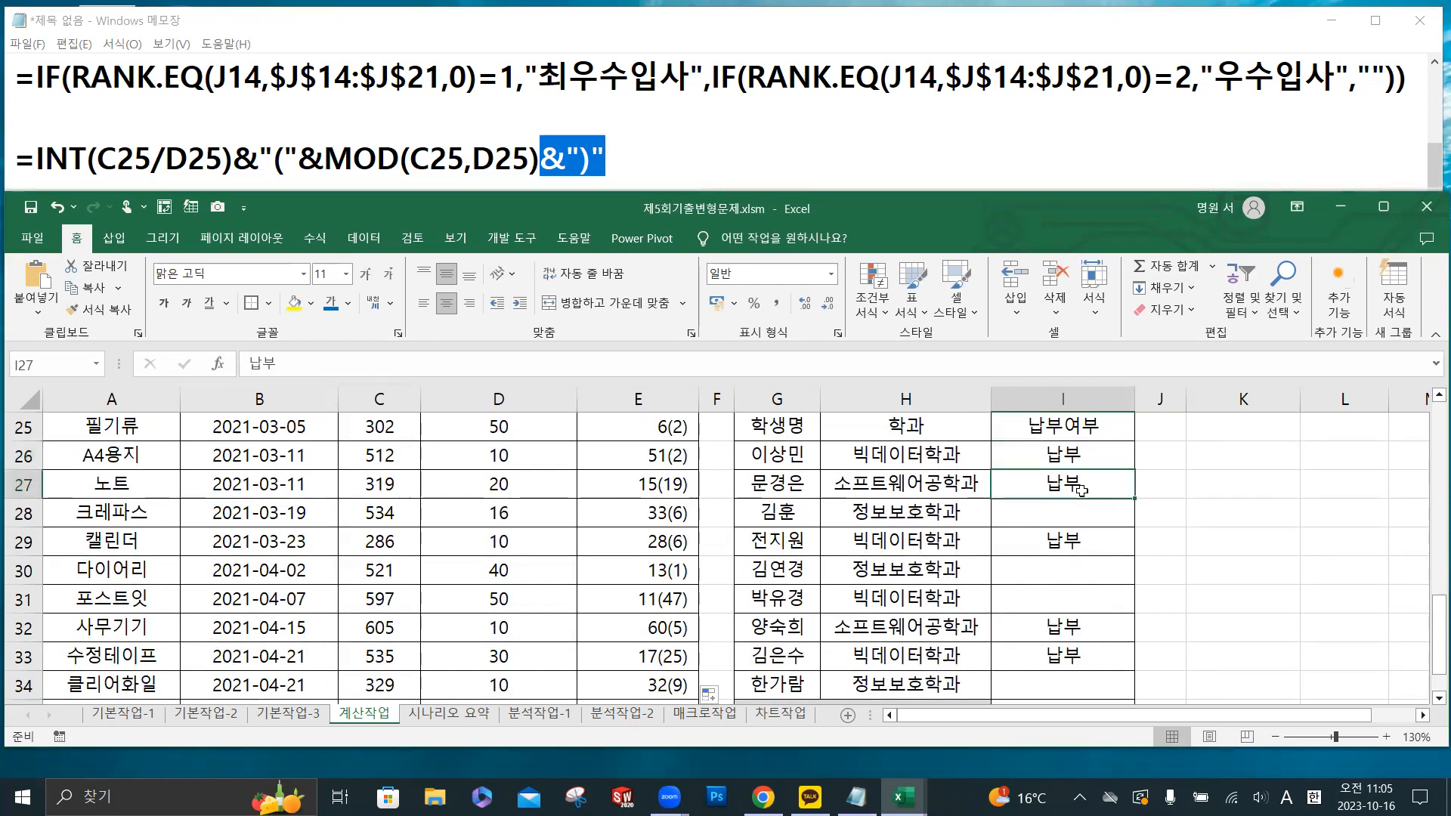
{"action": "left_click", "coordinate": [1084, 542]}
{"action": "left_click", "coordinate": [1081, 629]}
{"action": "left_click", "coordinate": [1080, 659]}
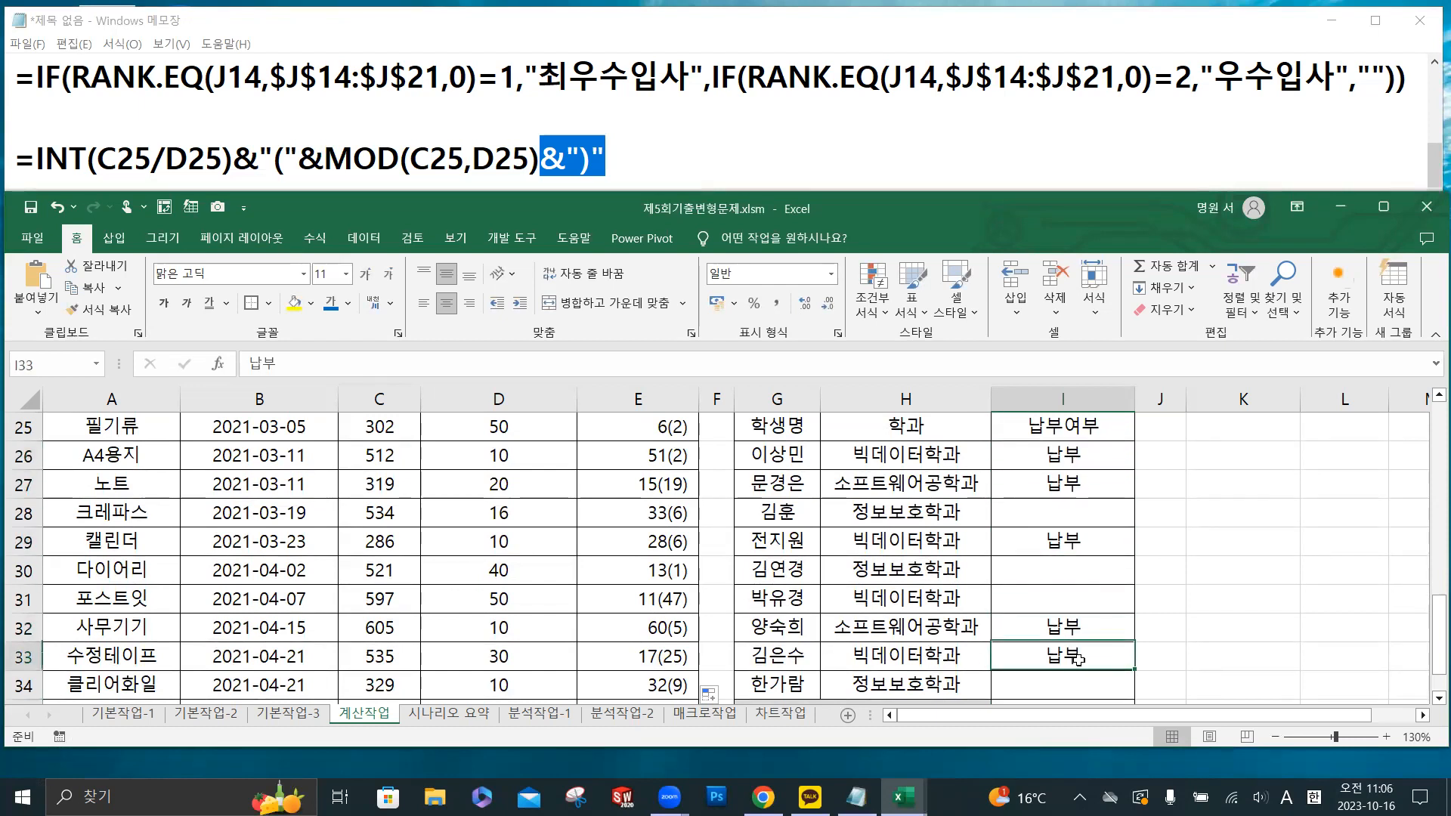
{"action": "left_click", "coordinate": [1078, 457]}
{"action": "left_click", "coordinate": [1082, 478]}
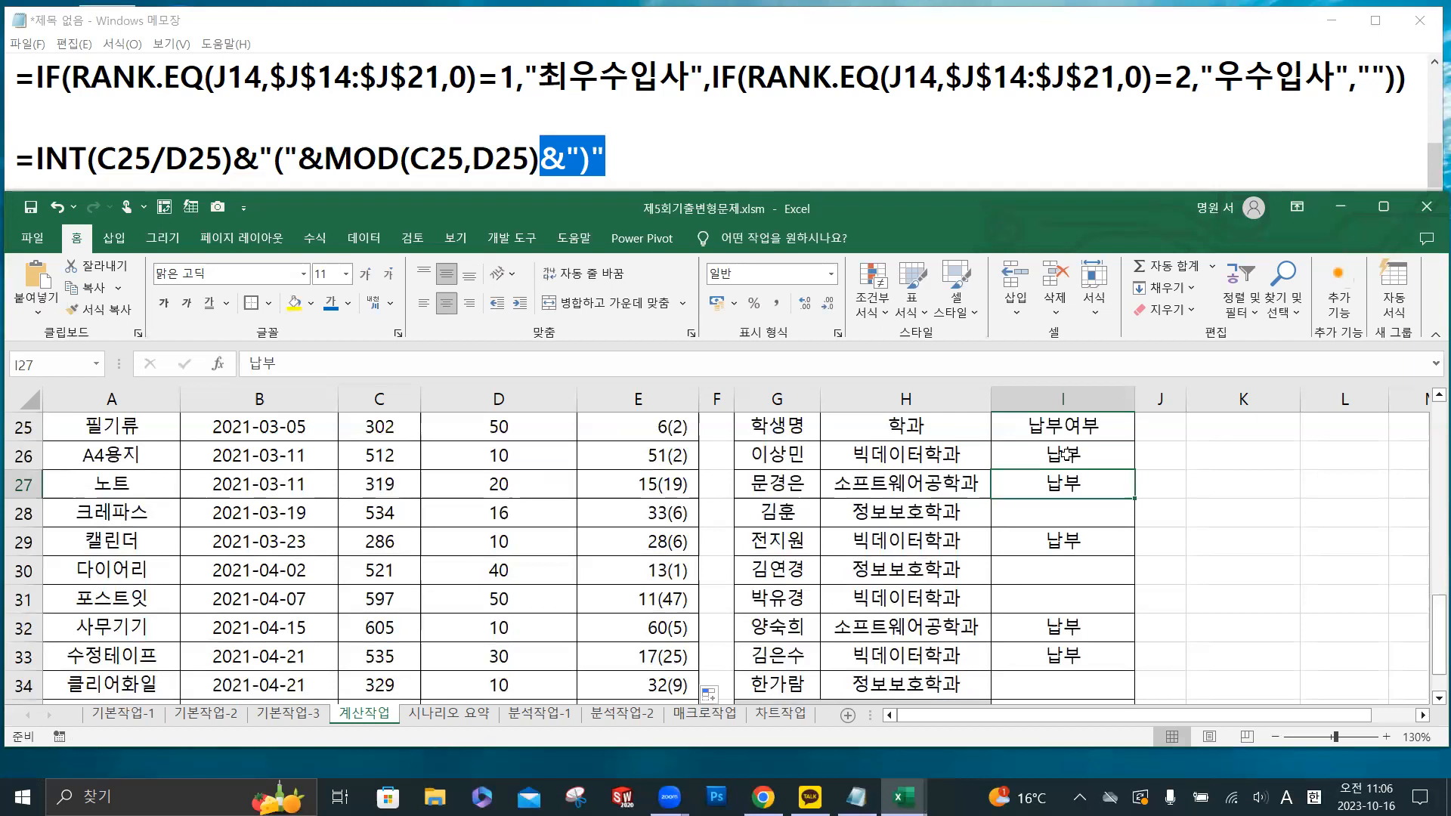
{"action": "left_click", "coordinate": [1065, 454]}
{"action": "left_click", "coordinate": [1073, 479]}
{"action": "left_click", "coordinate": [1085, 517]}
{"action": "left_click", "coordinate": [1088, 489]}
{"action": "left_click", "coordinate": [1089, 456]}
{"action": "left_click", "coordinate": [1088, 497]}
{"action": "left_click", "coordinate": [1085, 507]}
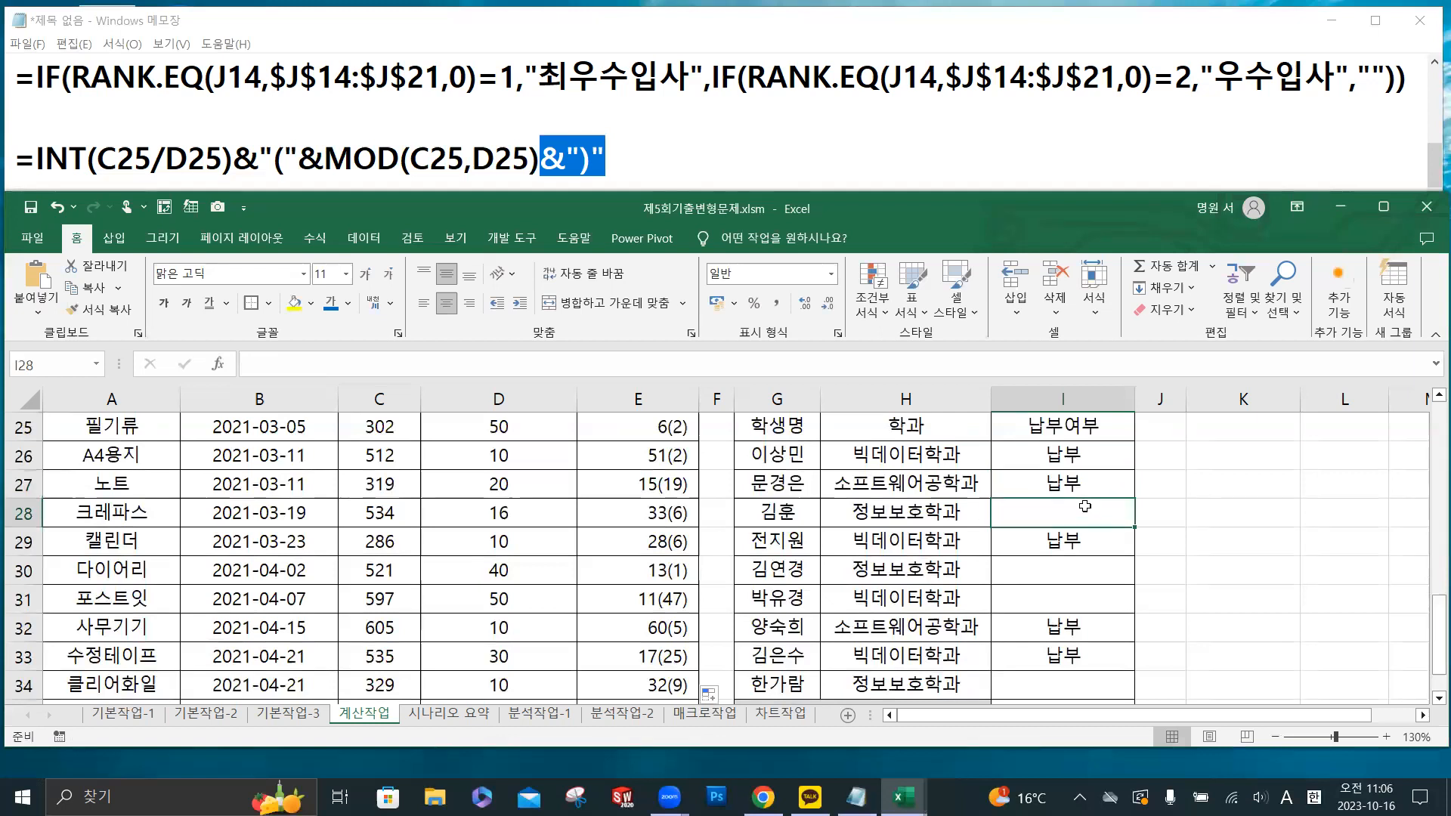
- Select I35 for 빅데이터학과 납부자수, and start =DCOUNTA( on a new line below the INT and MOD formula in Notepad
{"action": "scroll", "coordinate": [1088, 505], "scroll_direction": "down", "scroll_amount": 2}
{"action": "left_click", "coordinate": [1065, 551]}
{"action": "key", "text": "ctrl"}
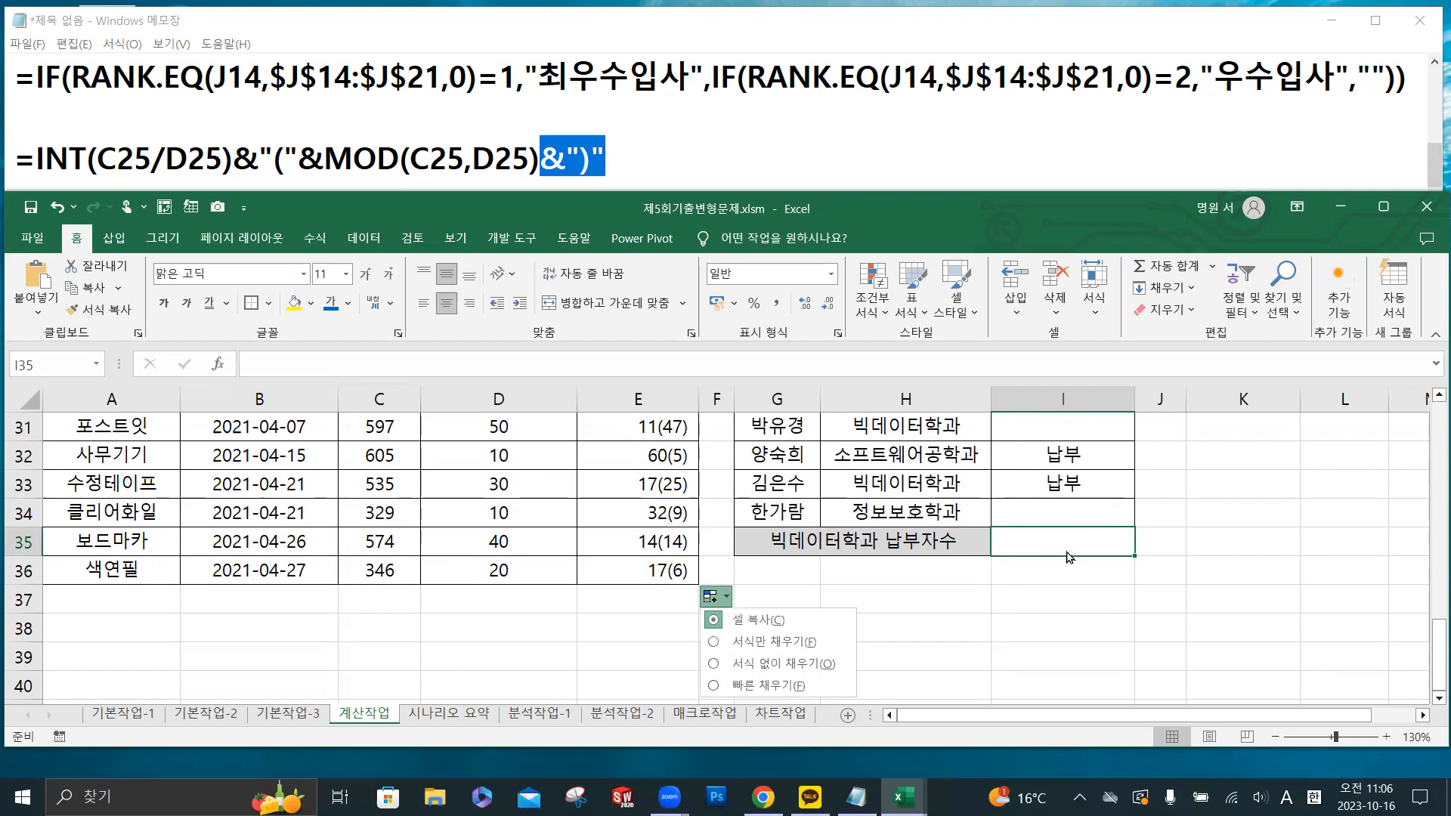
{"action": "left_click", "coordinate": [664, 156]}
{"action": "key", "text": "Return"}
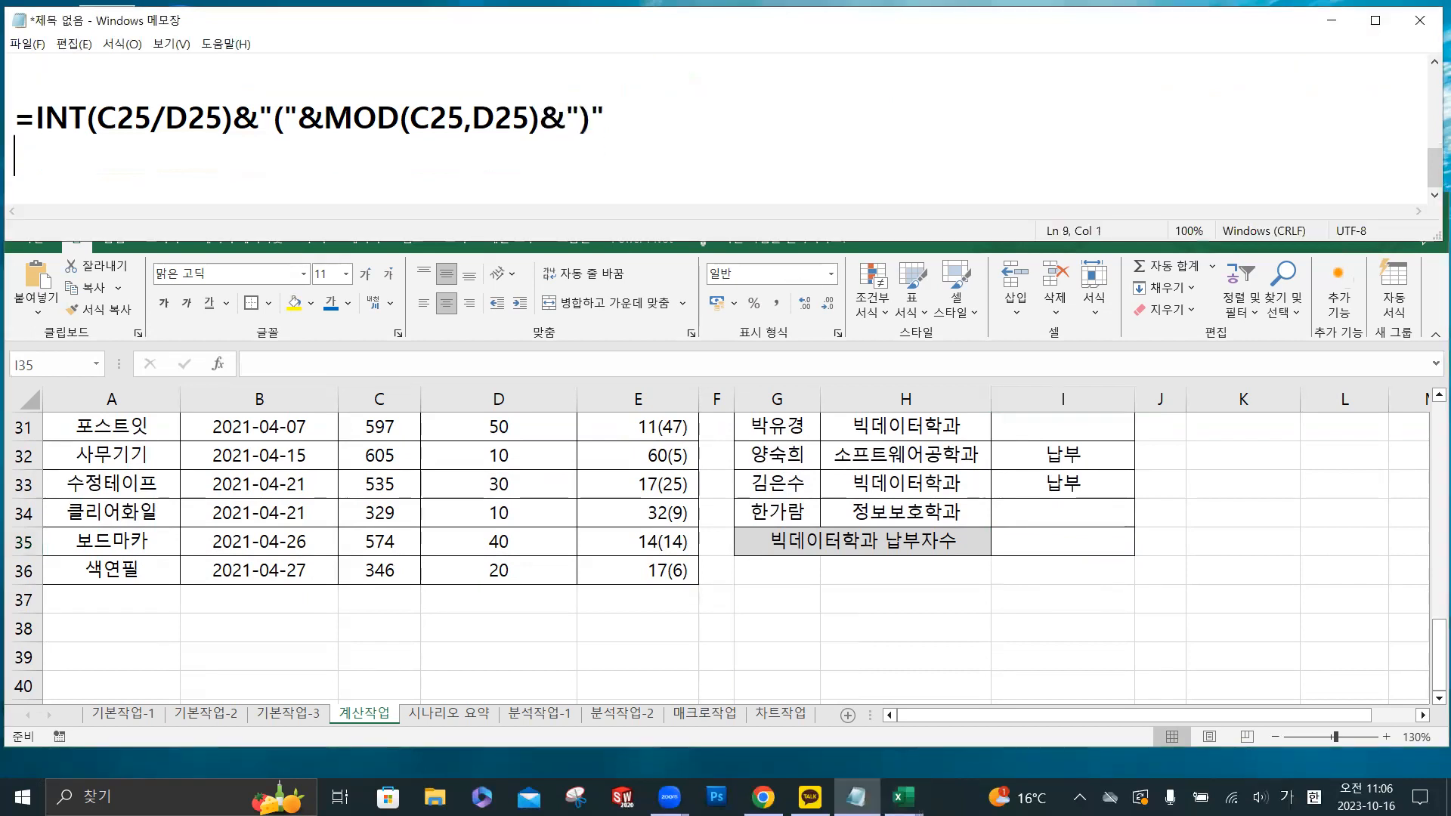
{"action": "type", "text": "=DCOUN"}
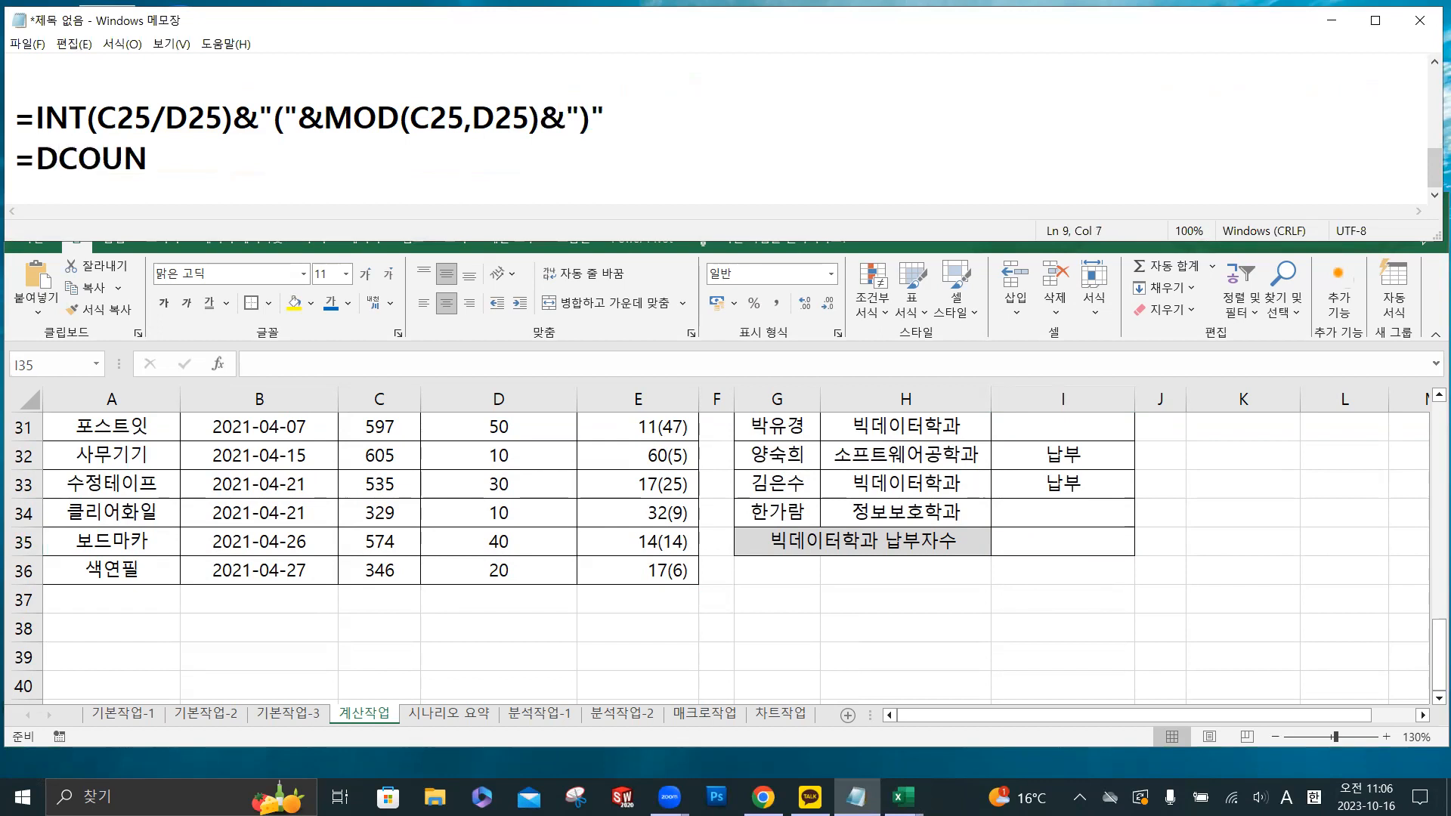
{"action": "type", "text": "T"}
{"action": "key", "text": "BackSpace"}
{"action": "type", "text": "TA("}
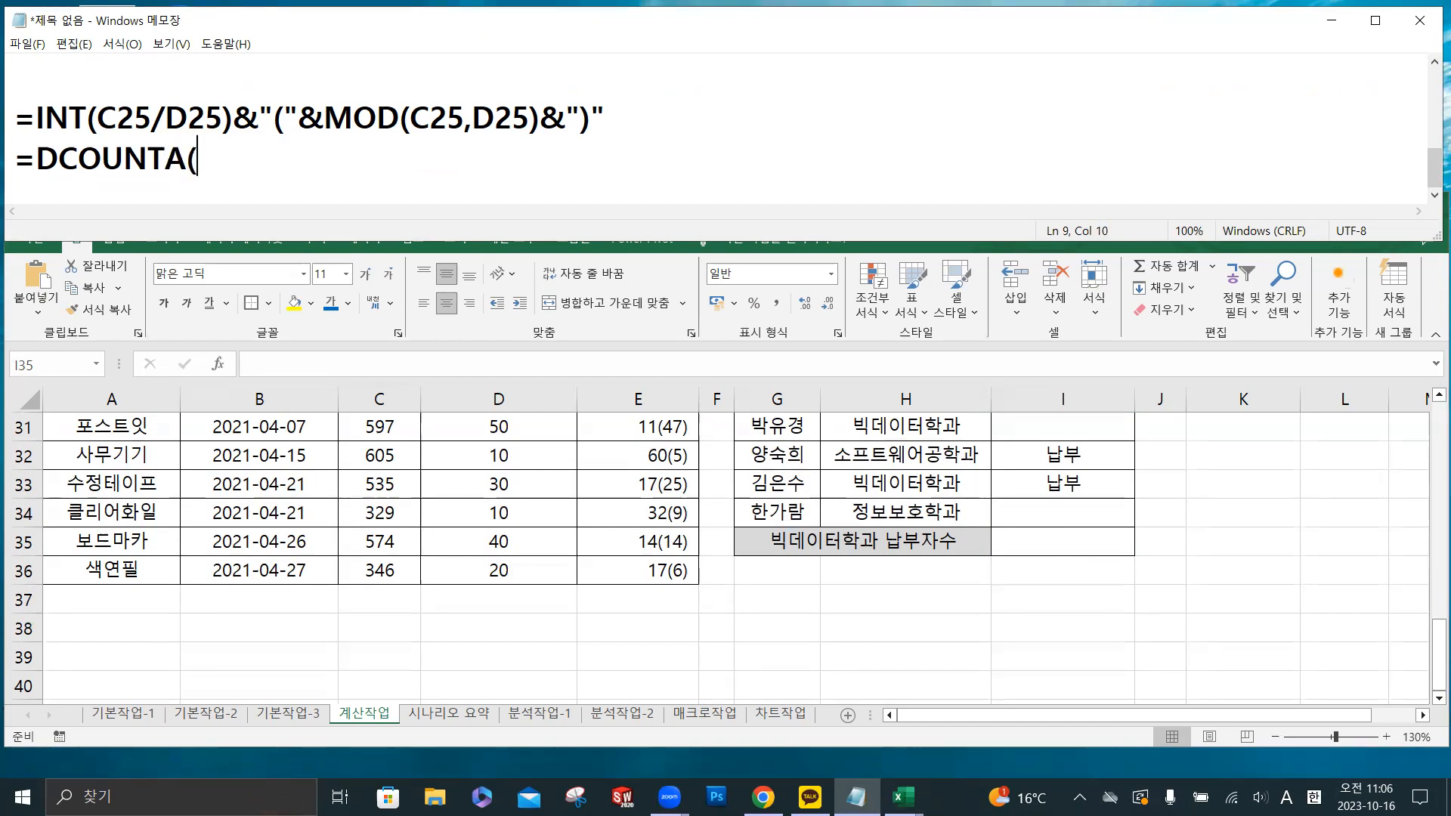
- Add the 표5 range G25:I34 as the database argument of the Notepad DCOUNTA formula, followed by a comma
{"action": "scroll", "coordinate": [805, 454], "scroll_direction": "up", "scroll_amount": 3}
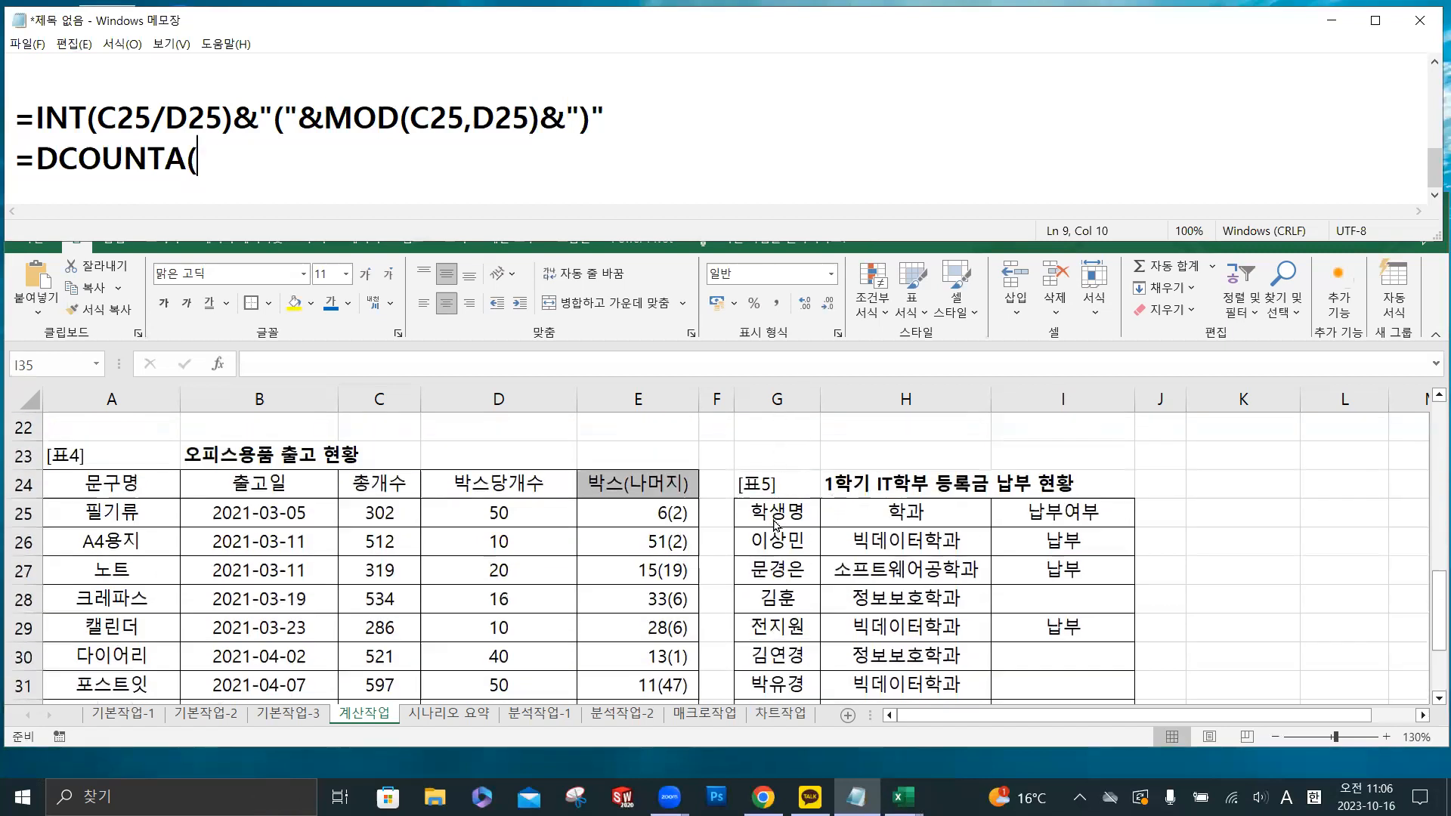
{"action": "type", "text": "G25:"}
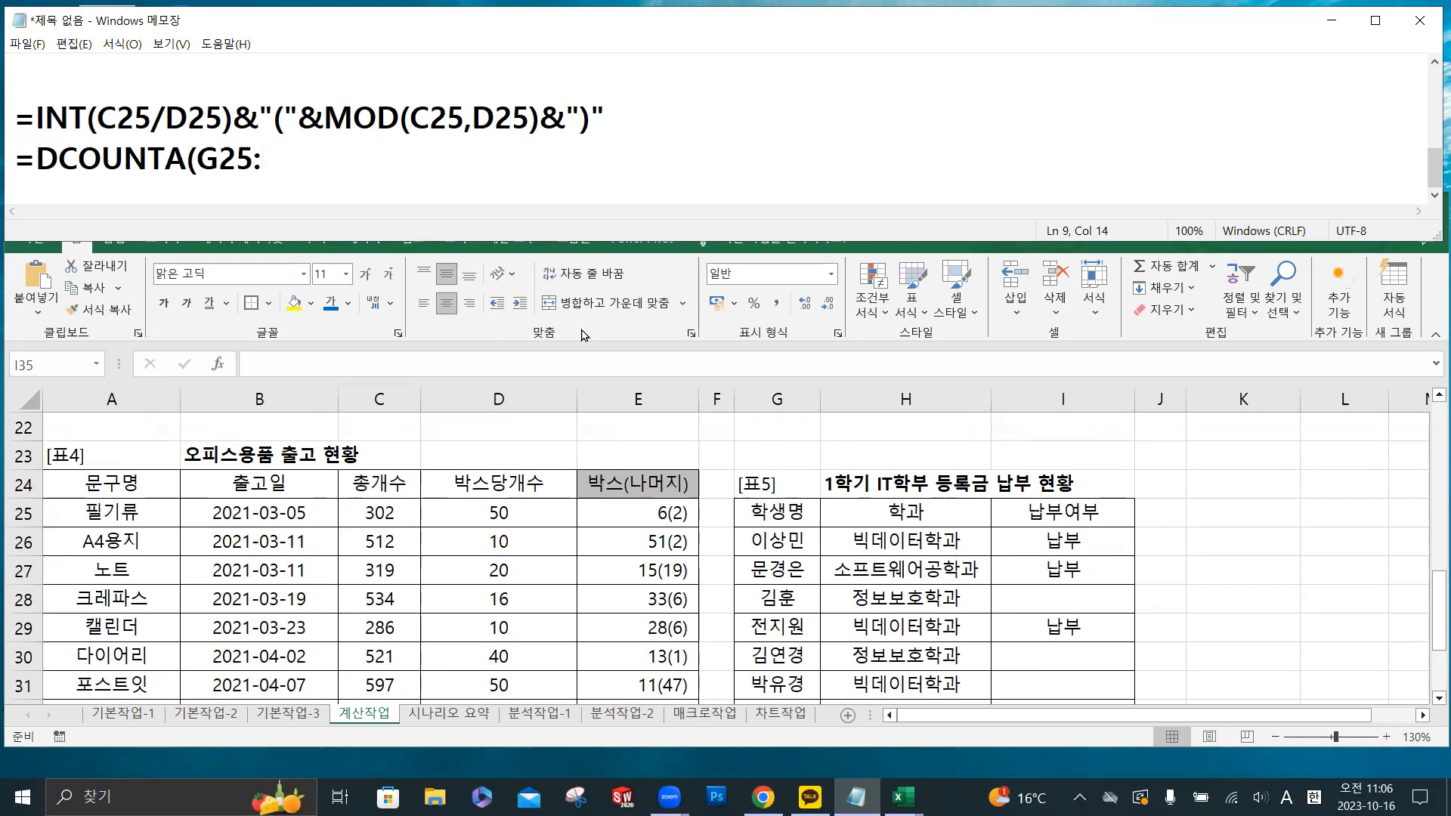
{"action": "scroll", "coordinate": [1067, 485], "scroll_direction": "down", "scroll_amount": 2}
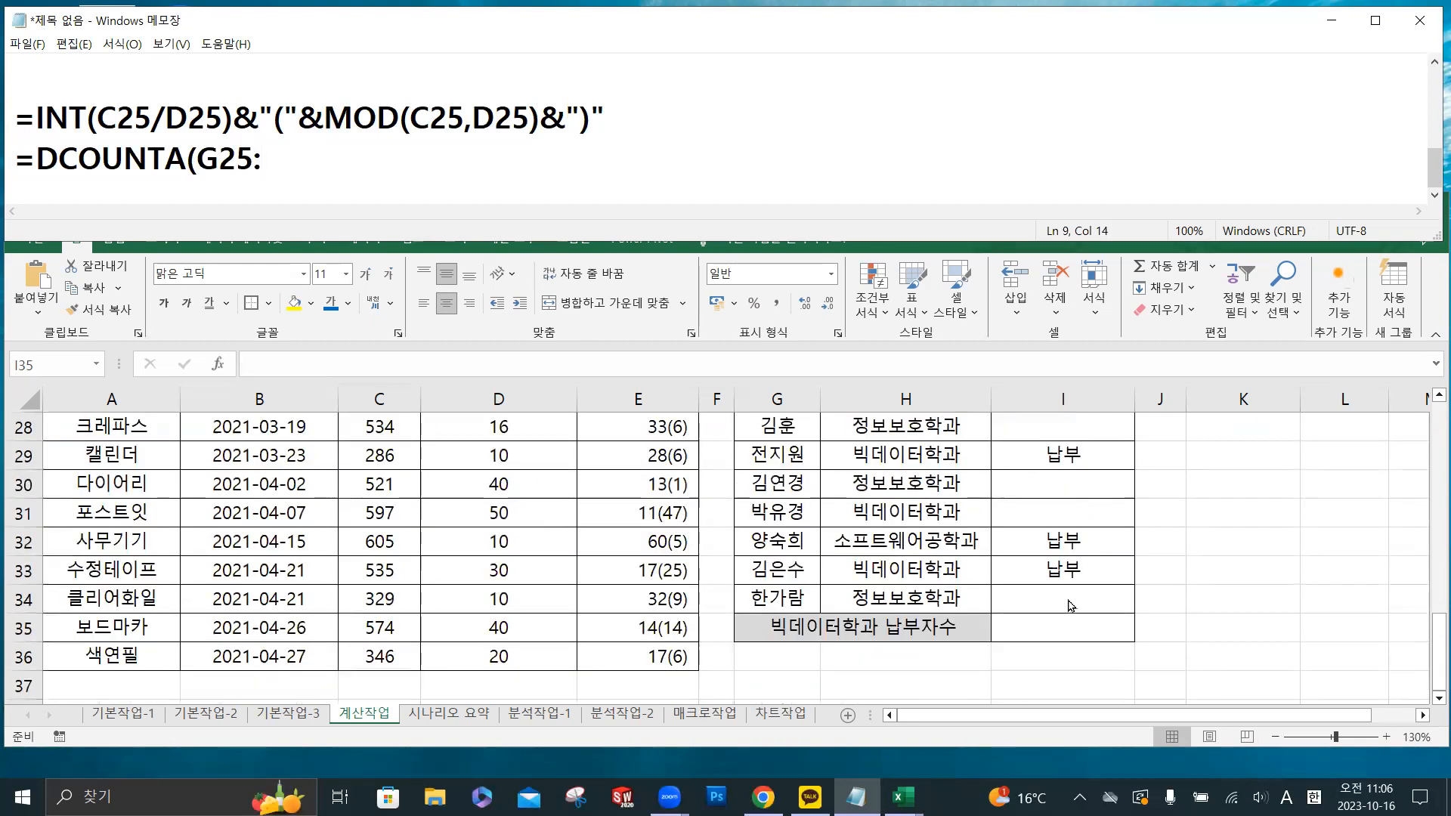
{"action": "type", "text": "I34"}
{"action": "type", "text": ","}
- Add the 납부여부 heading I25 as the field argument of the Notepad formula, followed by a comma
{"action": "scroll", "coordinate": [1055, 538], "scroll_direction": "up", "scroll_amount": 2}
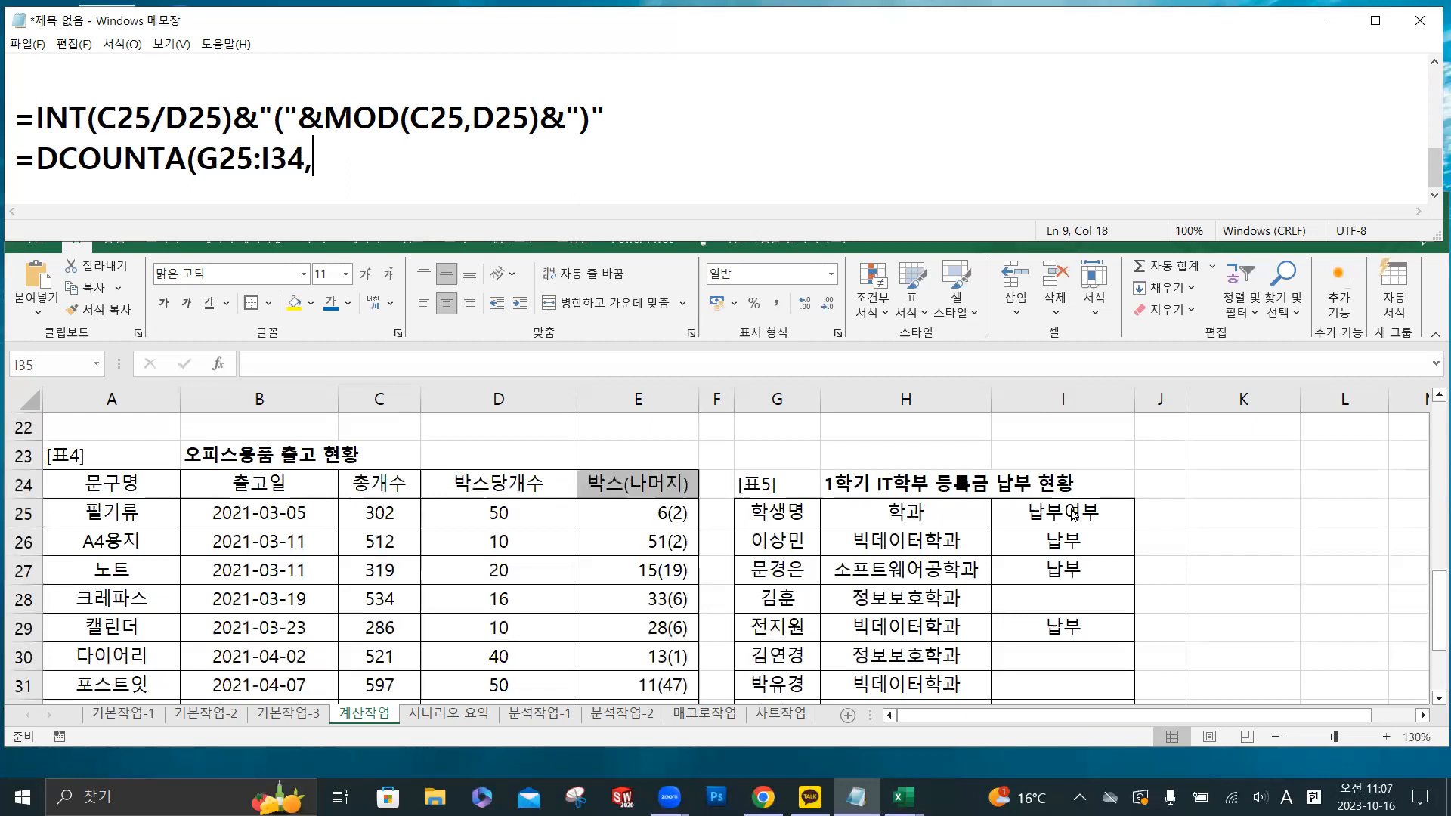
{"action": "type", "text": "I25,"}
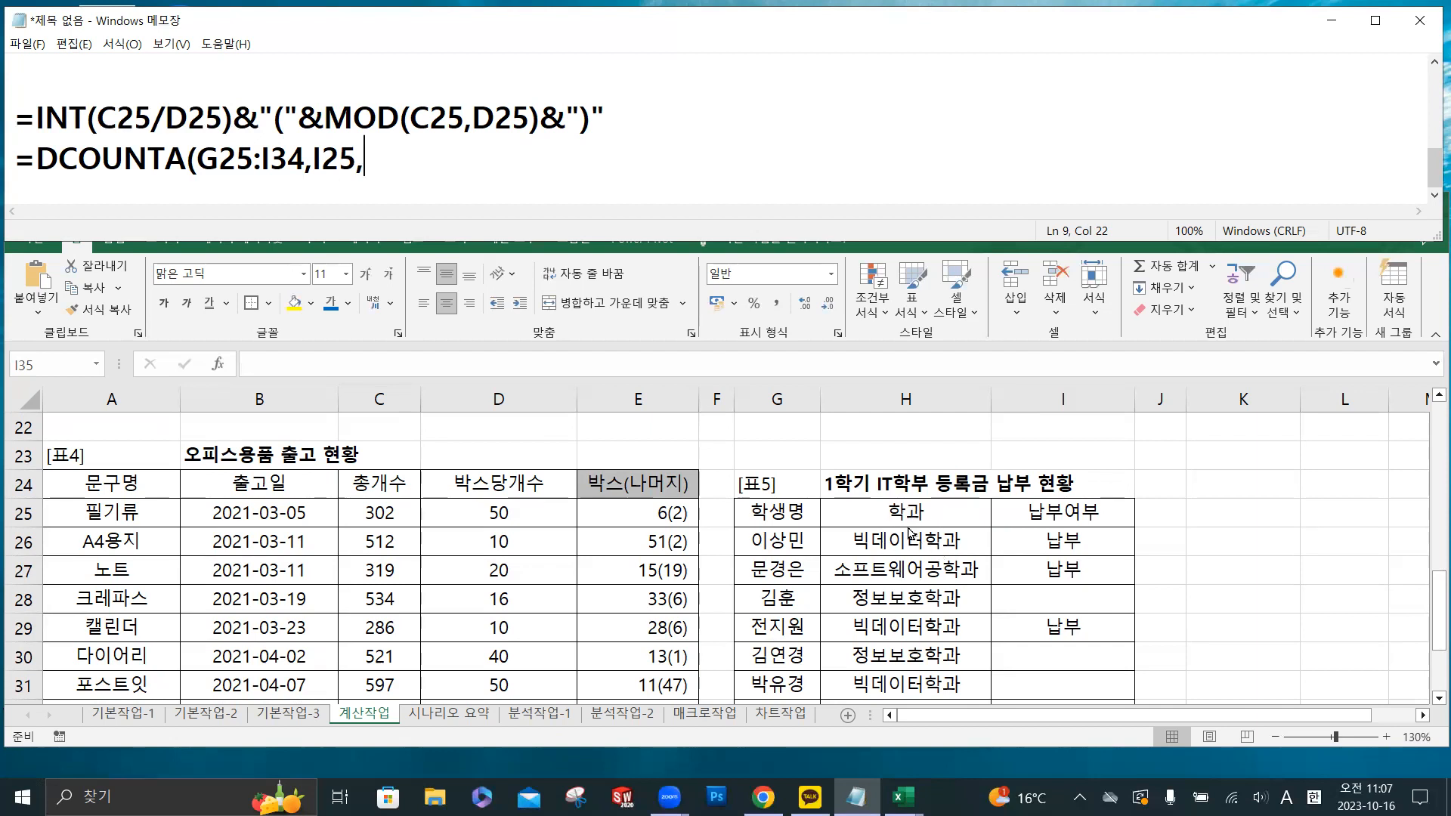
- Finish the Notepad formula with the criteria range H25:H26 and a closing parenthesis, and highlight the whole DCOUNTA line
{"action": "scroll", "coordinate": [903, 531], "scroll_direction": "down", "scroll_amount": 2}
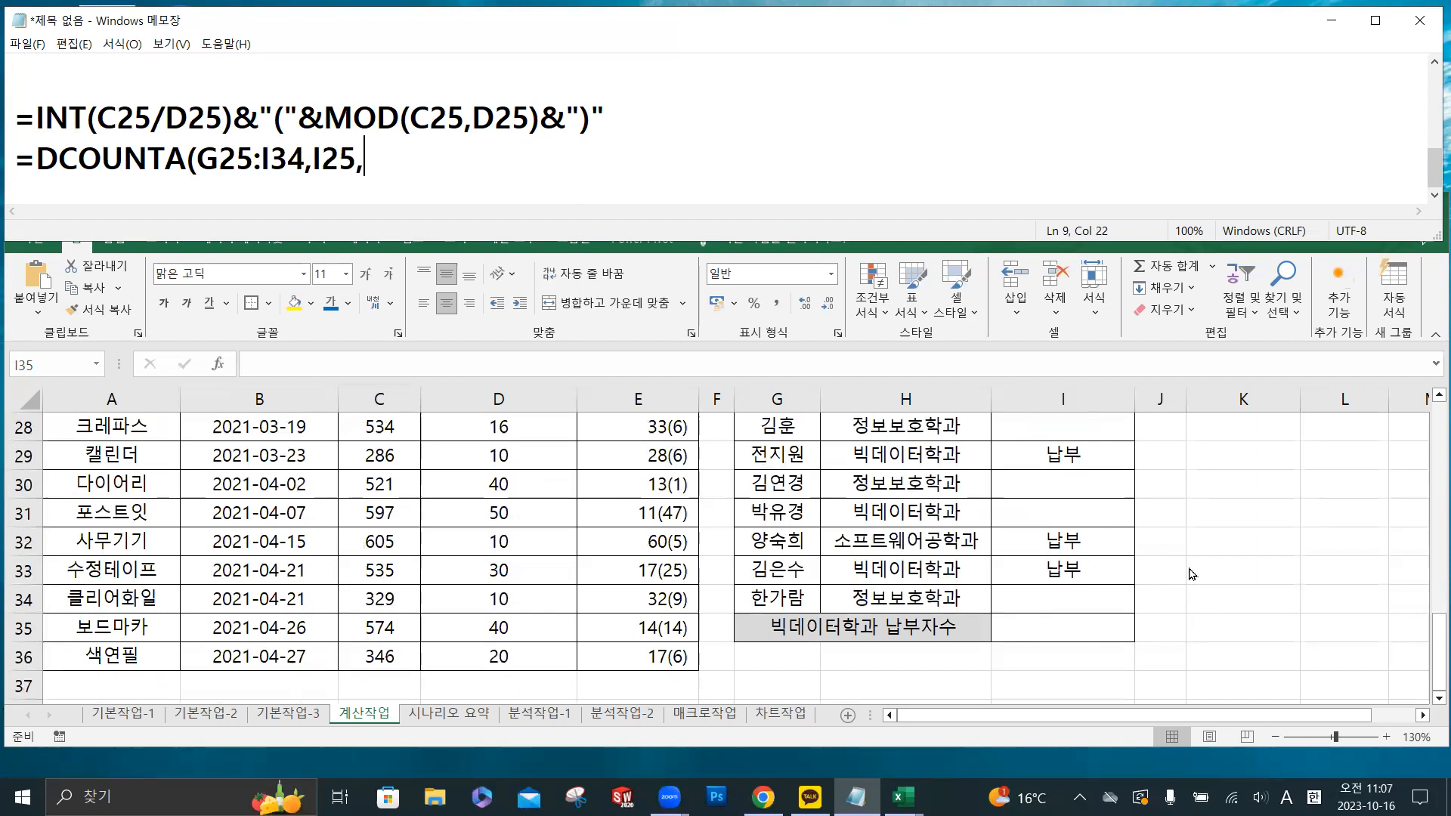
{"action": "scroll", "coordinate": [1209, 631], "scroll_direction": "up", "scroll_amount": 2}
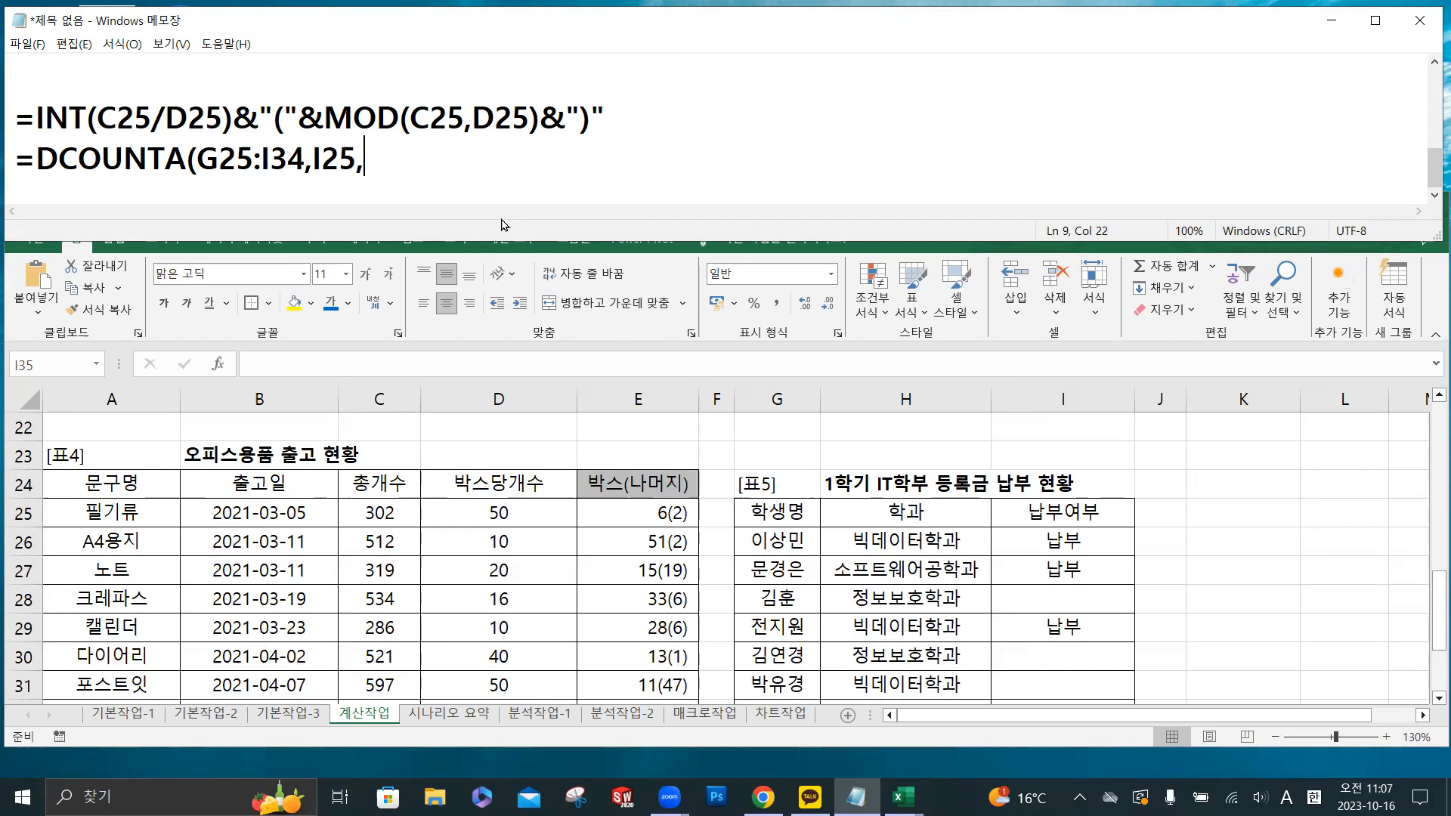
{"action": "type", "text": "H25:H2"}
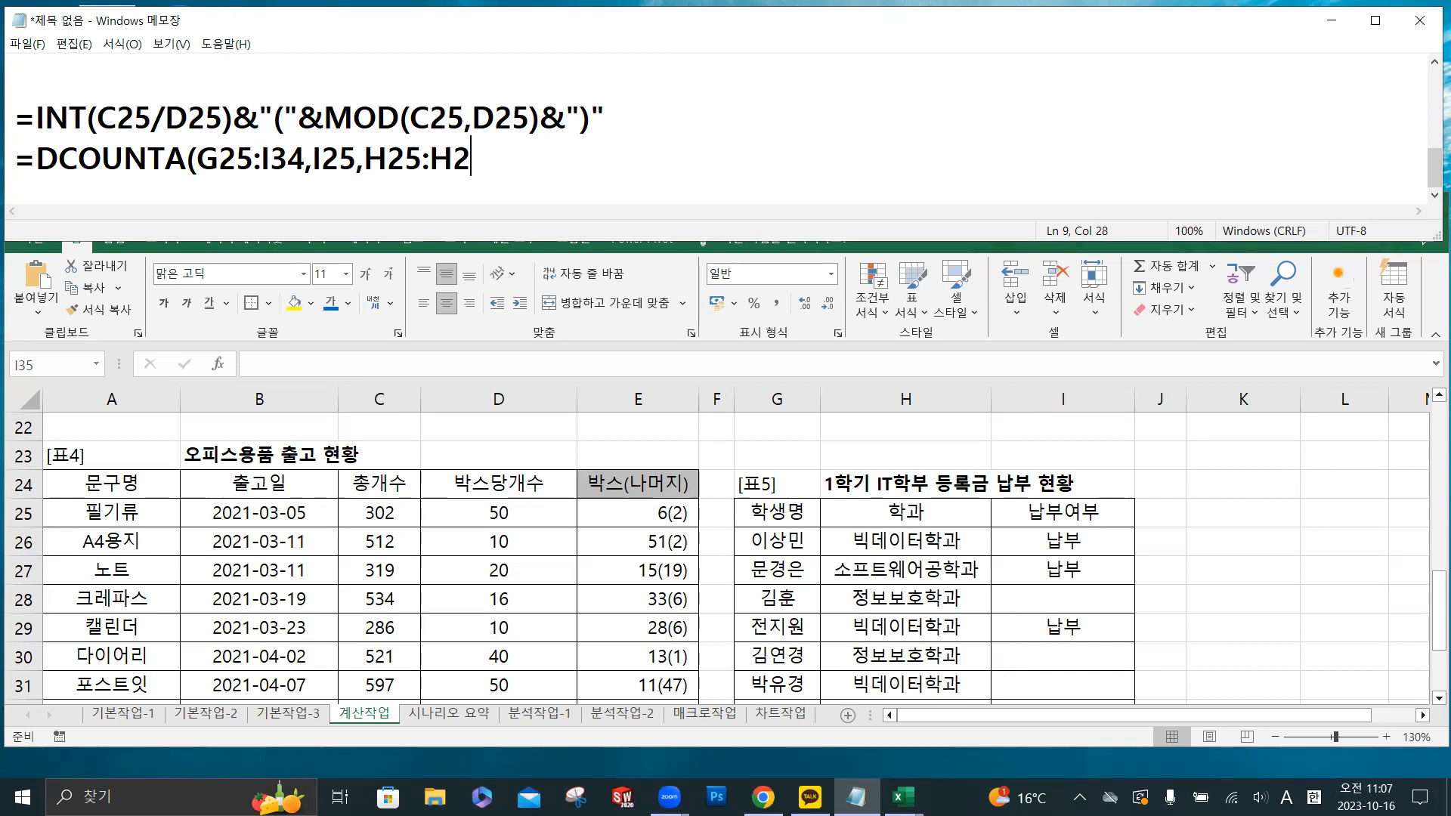
{"action": "type", "text": "6)"}
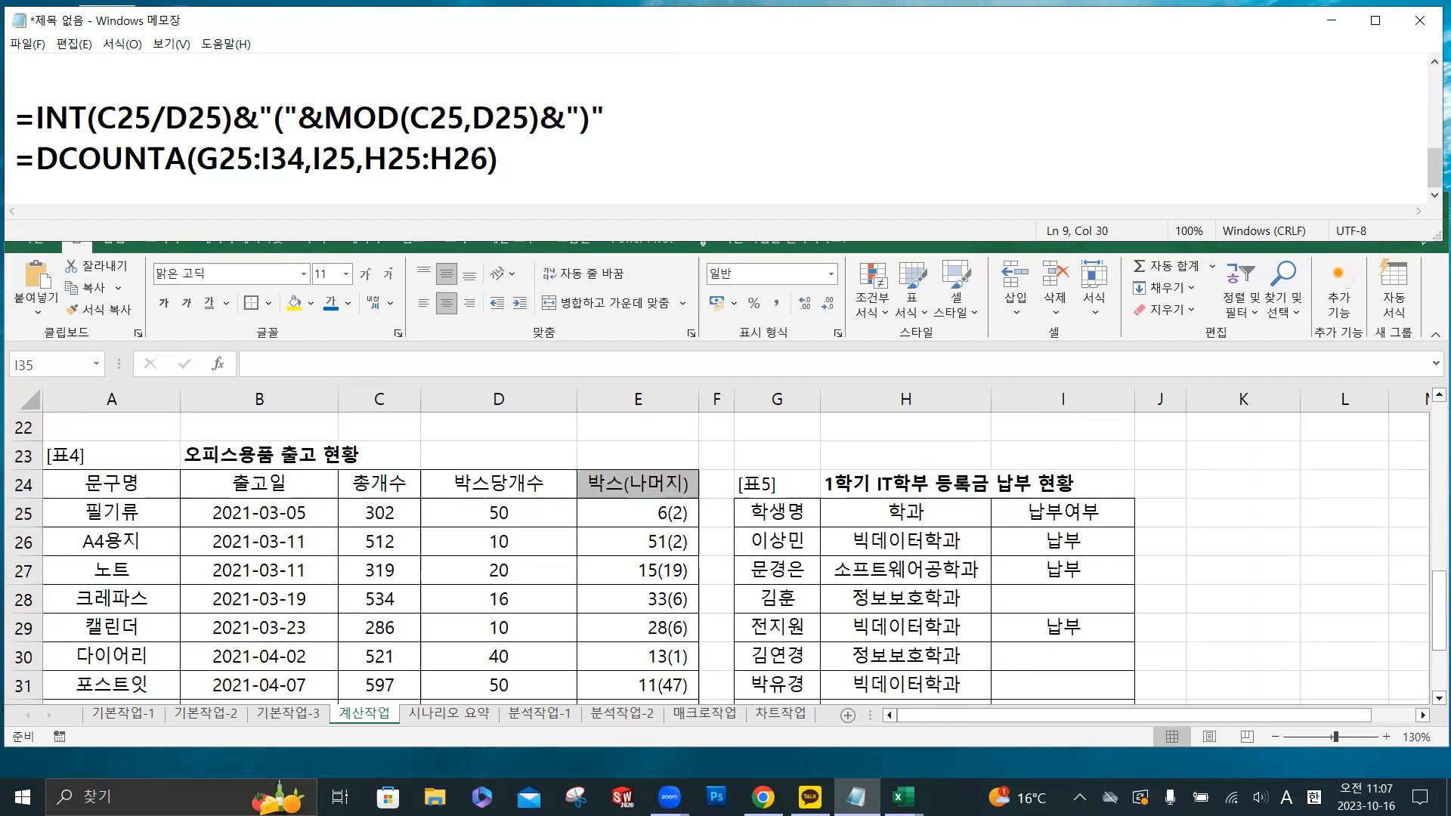
{"action": "left_click_drag", "start_coordinate": [521, 159], "coordinate": [11, 160]}
- Switch to Excel and start a DCOUNTA formula in cell I35 for 빅데이터학과 납부자수
{"action": "left_click", "coordinate": [1095, 625]}
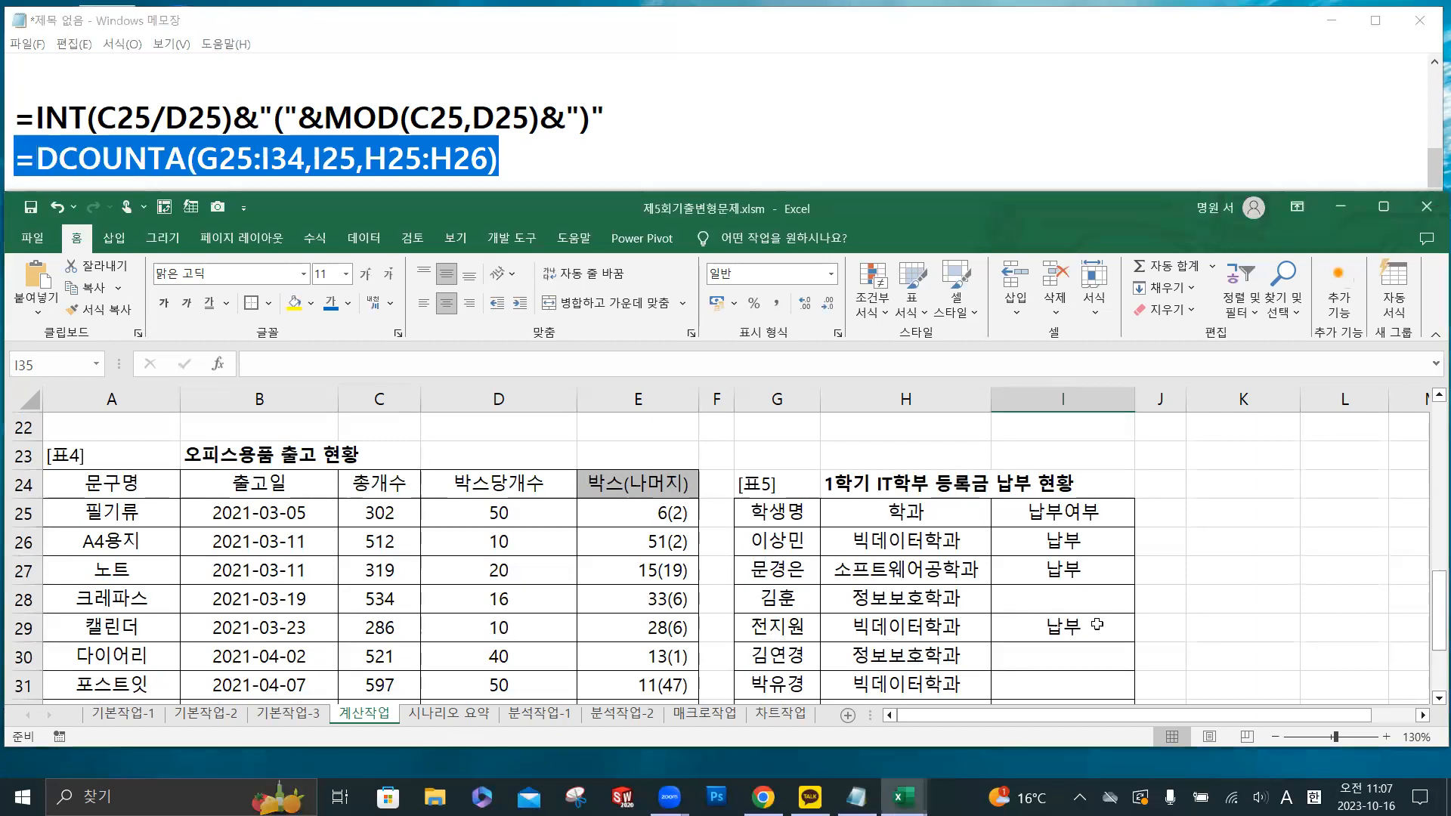
{"action": "scroll", "coordinate": [1050, 586], "scroll_direction": "down", "scroll_amount": 2}
{"action": "scroll", "coordinate": [1080, 585], "scroll_direction": "down", "scroll_amount": 2}
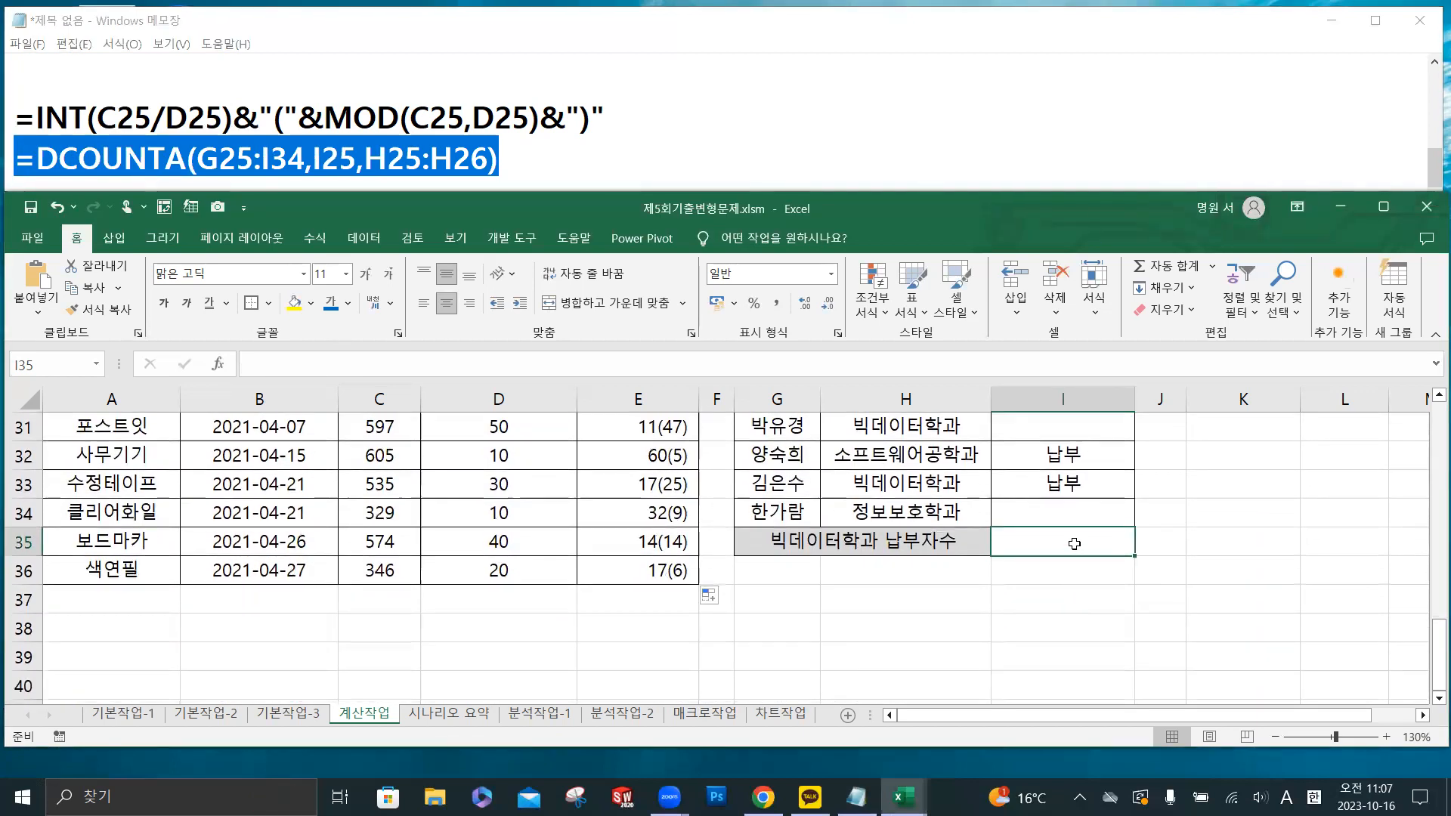
{"action": "left_click", "coordinate": [366, 362]}
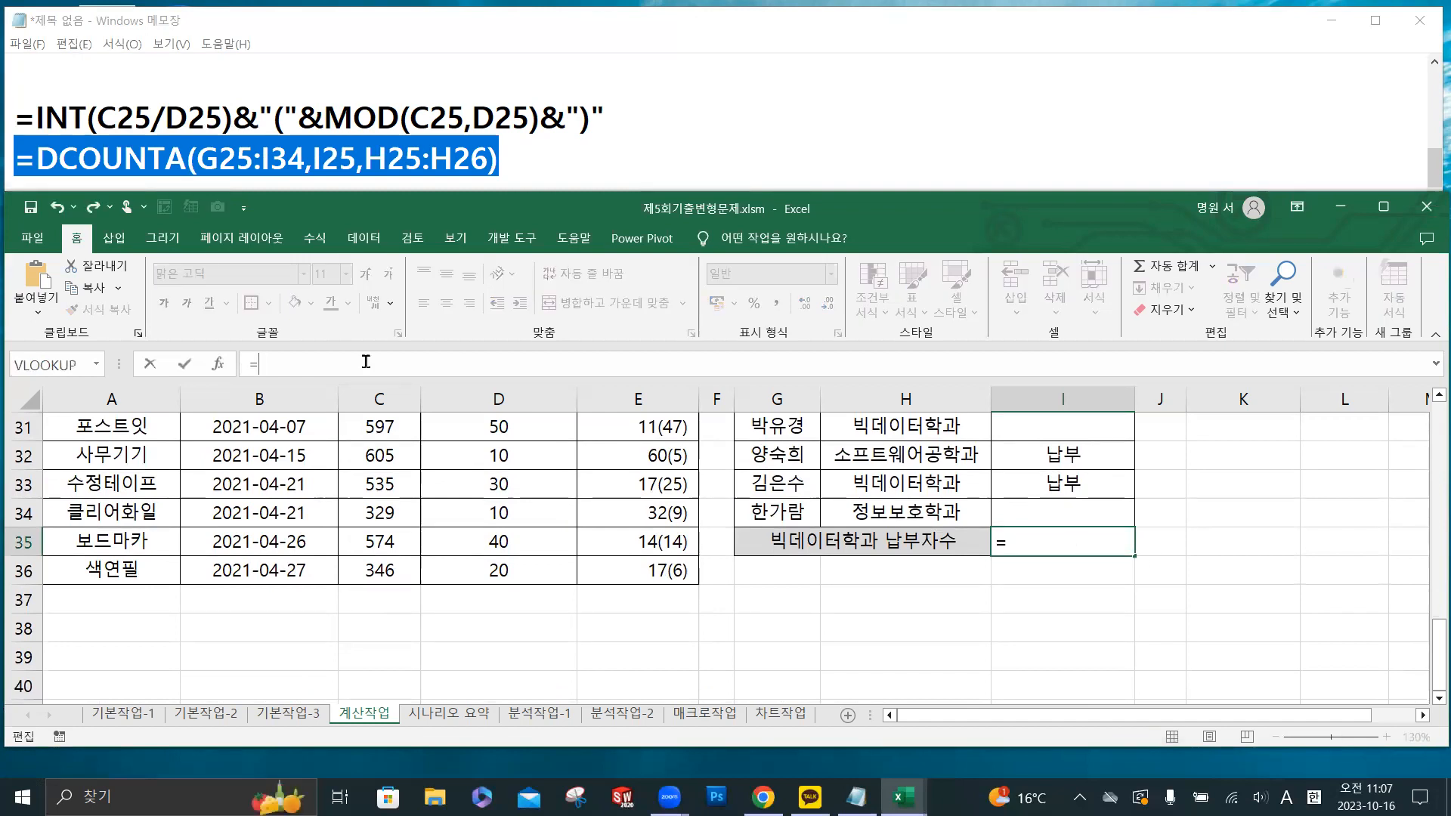
{"action": "type", "text": "=dc"}
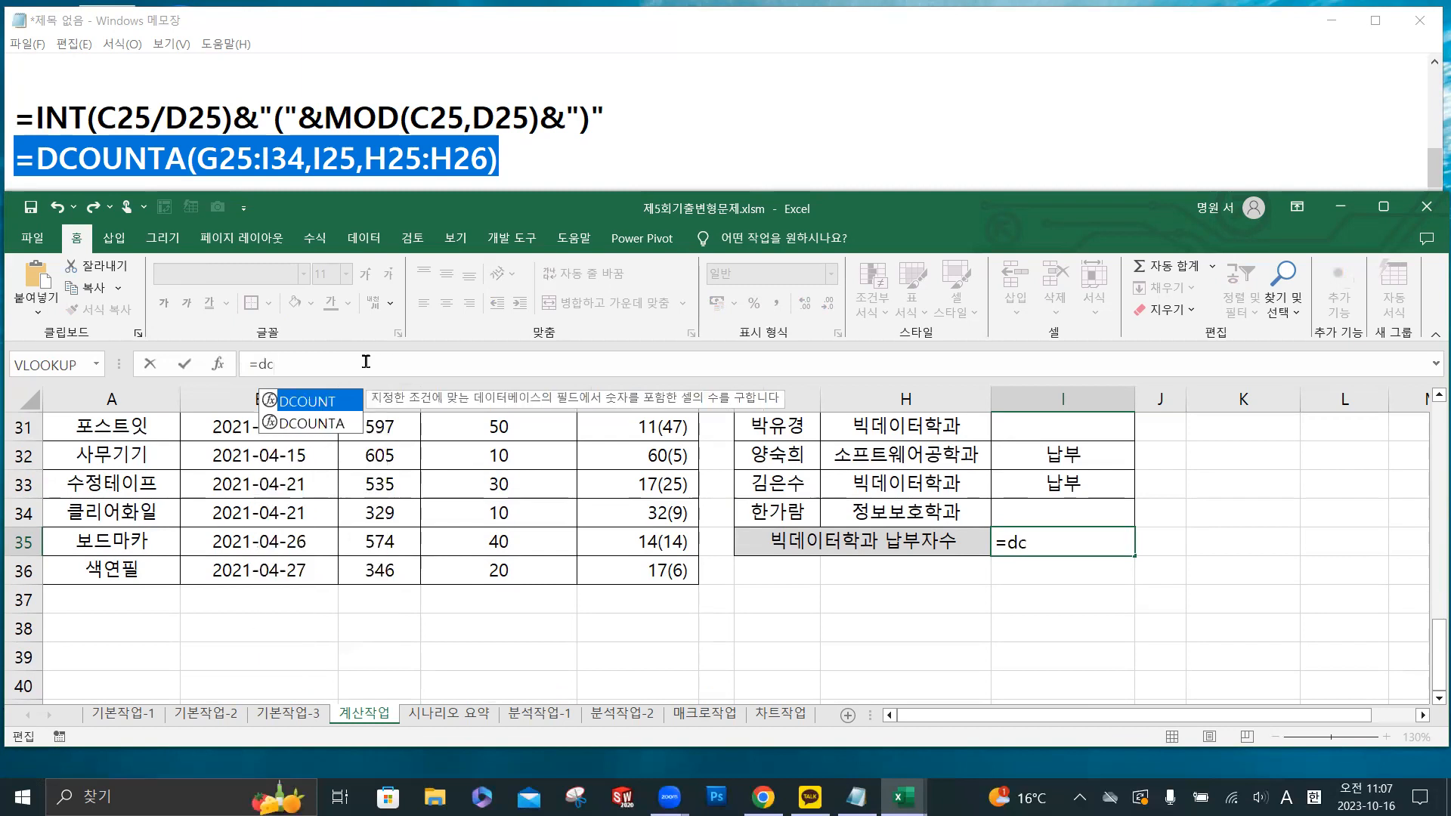
{"action": "double_click", "coordinate": [335, 424]}
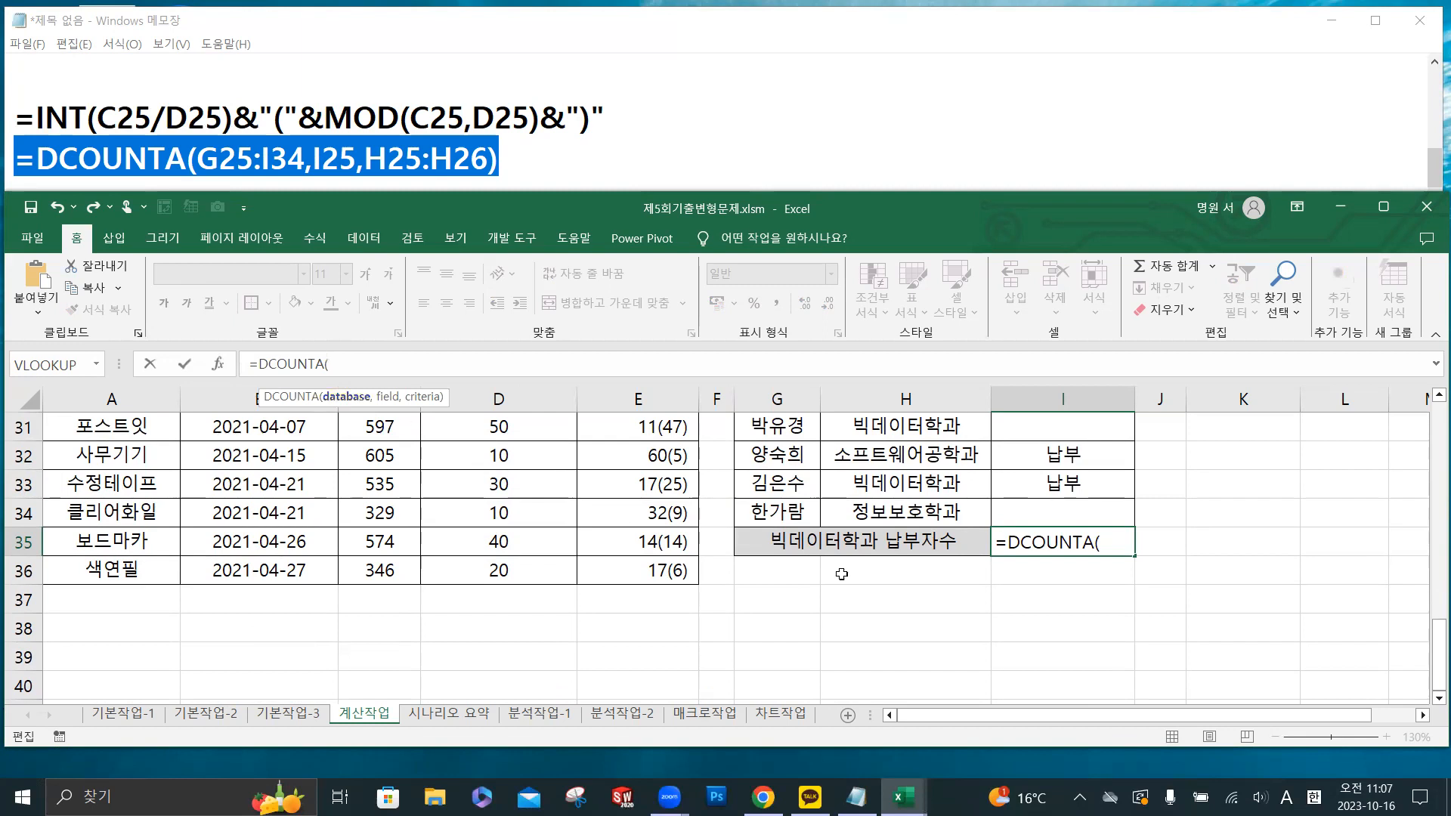
- Give I35's DCOUNTA formula the database range G25:I34 and the 납부여부 heading I25 as its field
{"action": "scroll", "coordinate": [886, 573], "scroll_direction": "up", "scroll_amount": 3}
{"action": "left_click_drag", "start_coordinate": [790, 512], "coordinate": [1071, 629]}
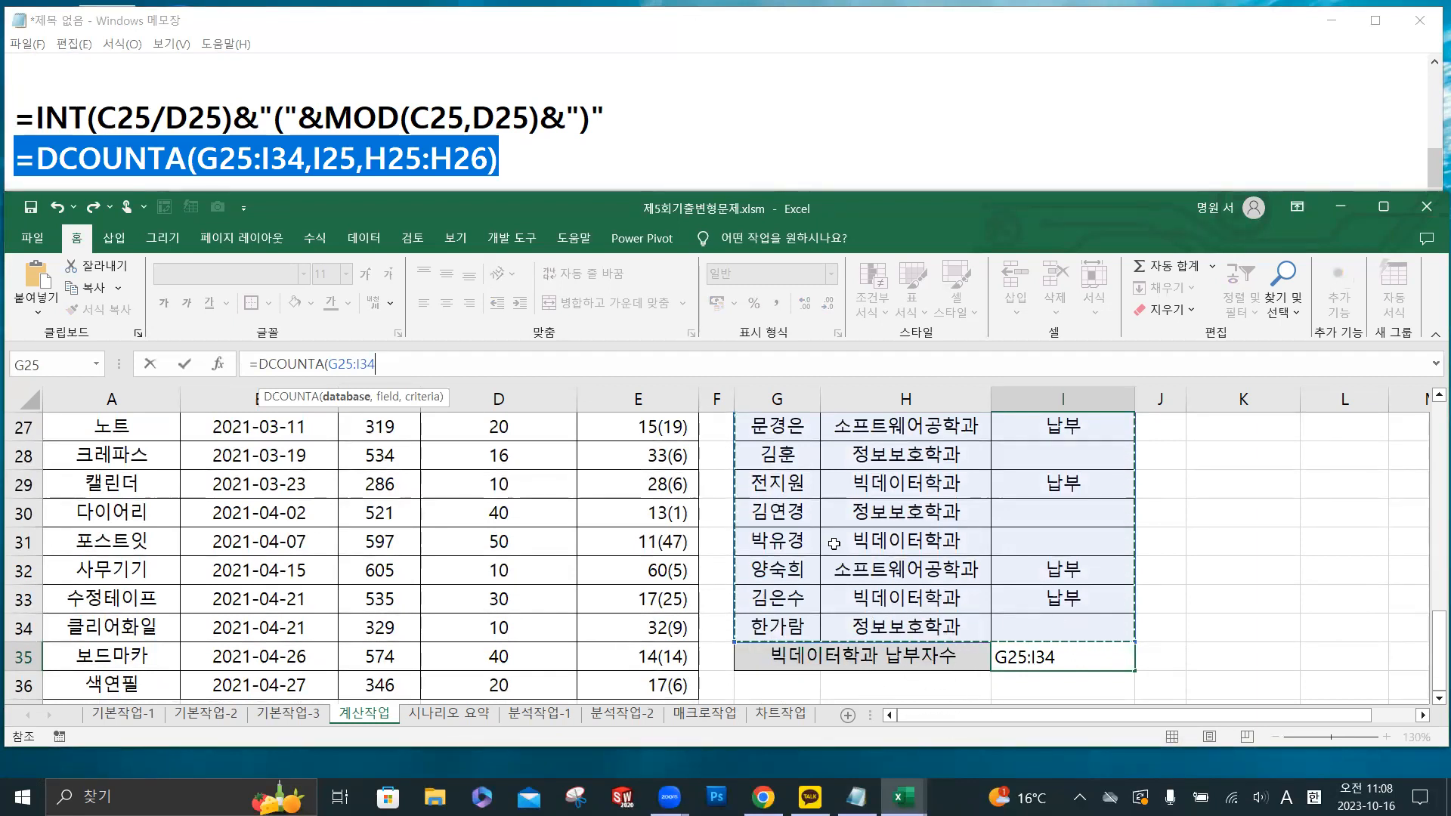
{"action": "type", "text": ","}
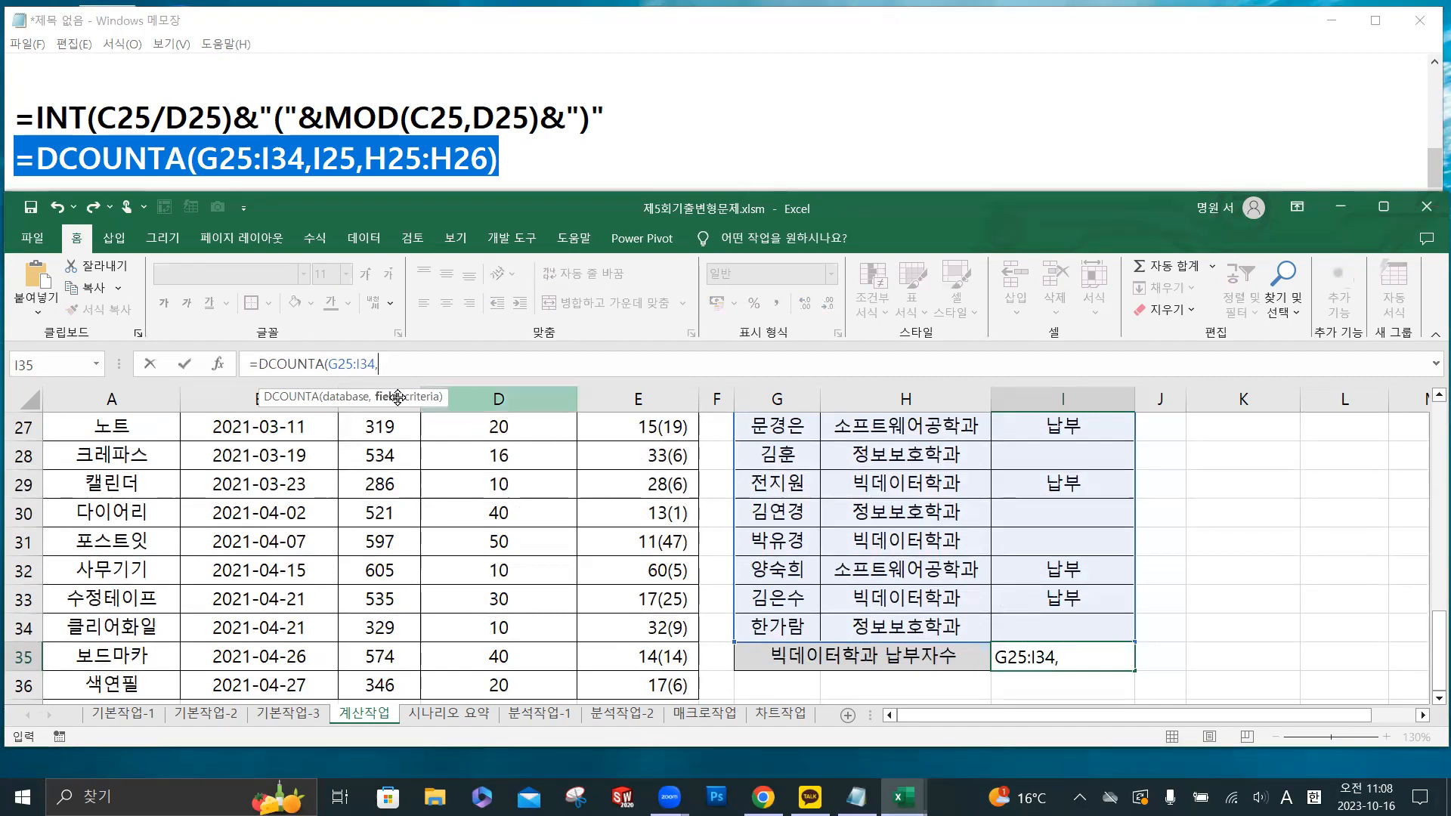
{"action": "scroll", "coordinate": [991, 505], "scroll_direction": "up", "scroll_amount": 2}
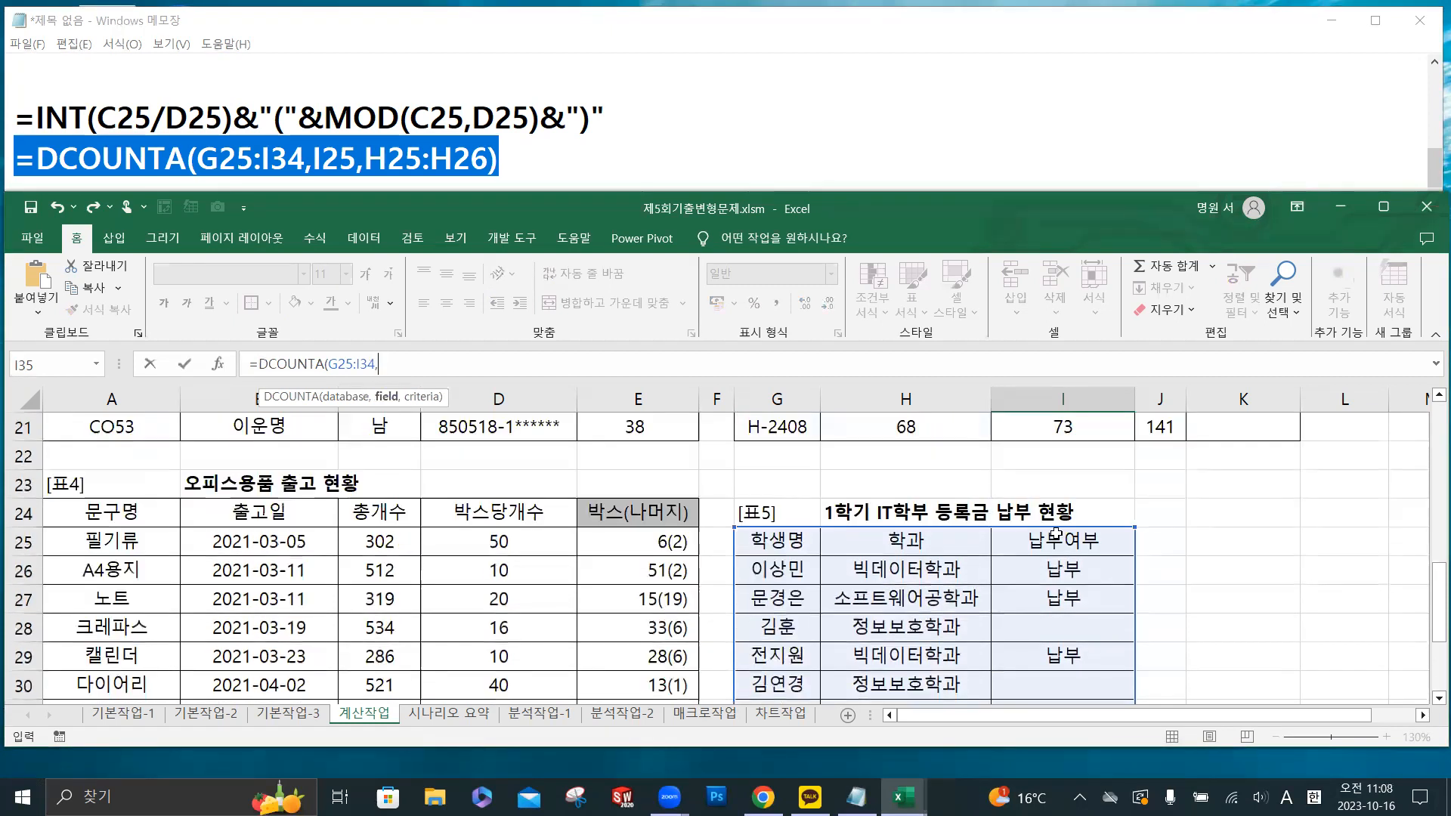
{"action": "left_click", "coordinate": [1058, 537]}
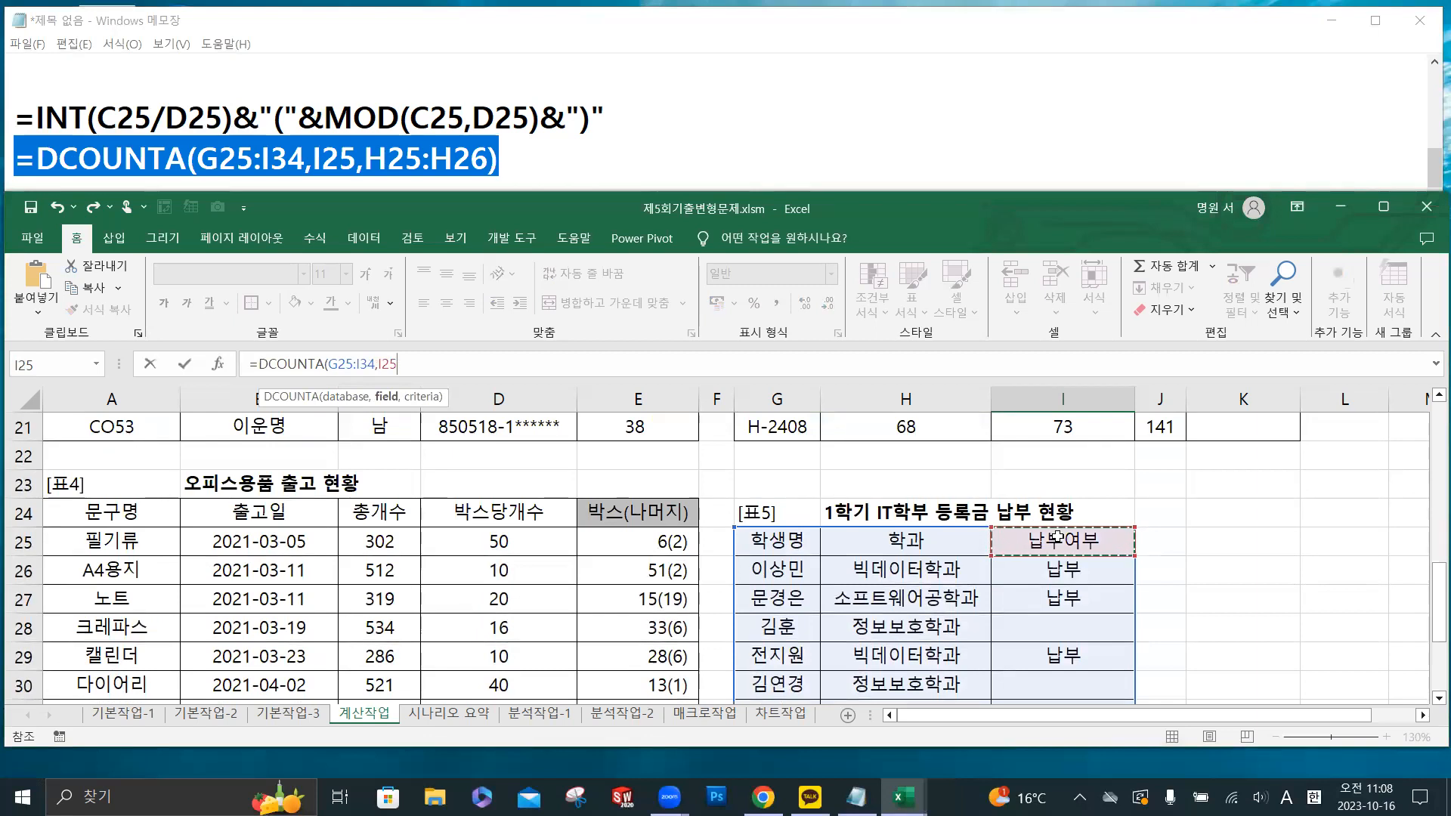
{"action": "type", "text": ","}
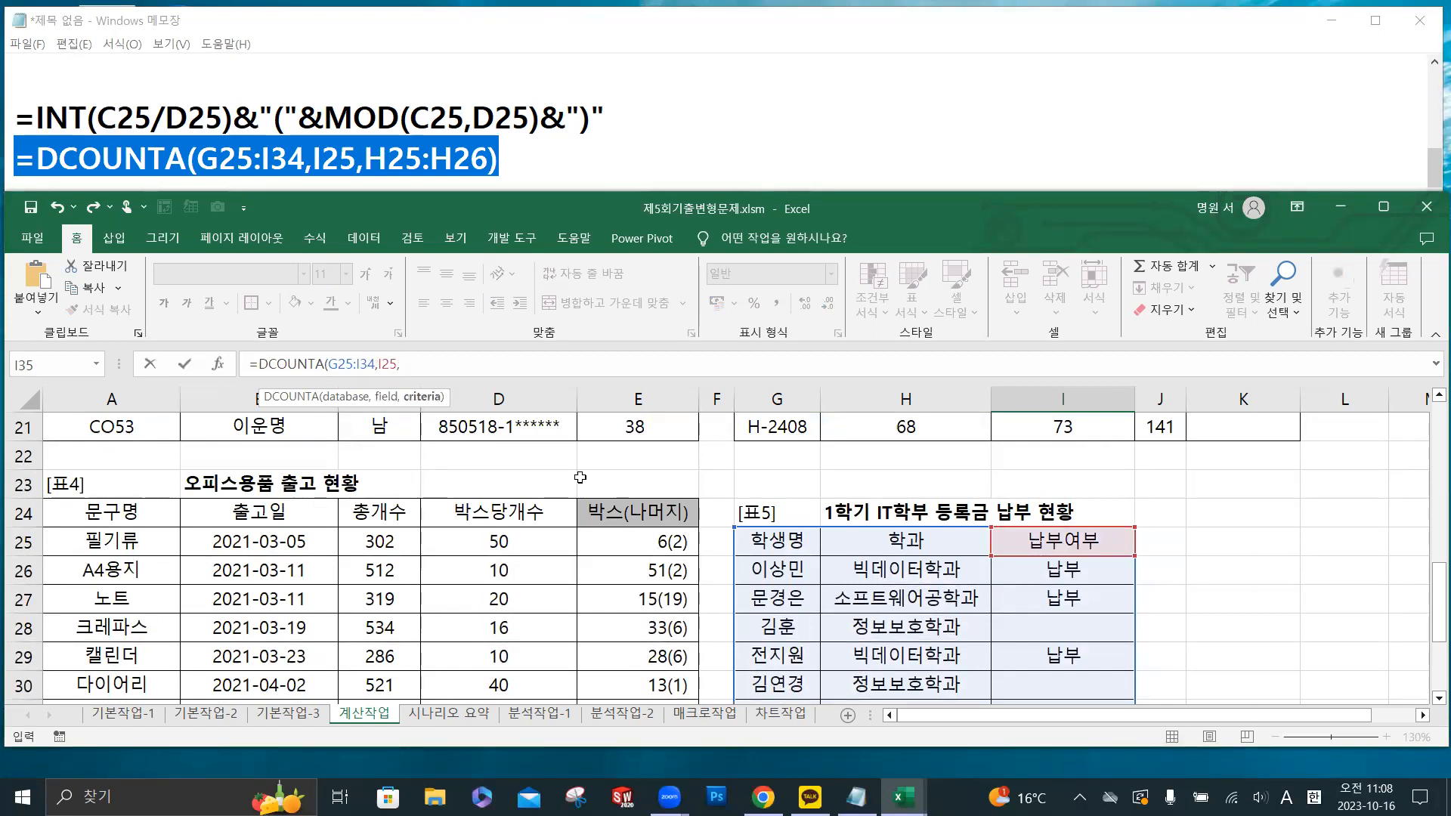
- Add the criteria range H25:H26 and enter =DCOUNTA(G25:I34,I25,H25:H26) in I35
{"action": "left_click", "coordinate": [939, 542]}
{"action": "left_click_drag", "start_coordinate": [939, 541], "coordinate": [930, 580]}
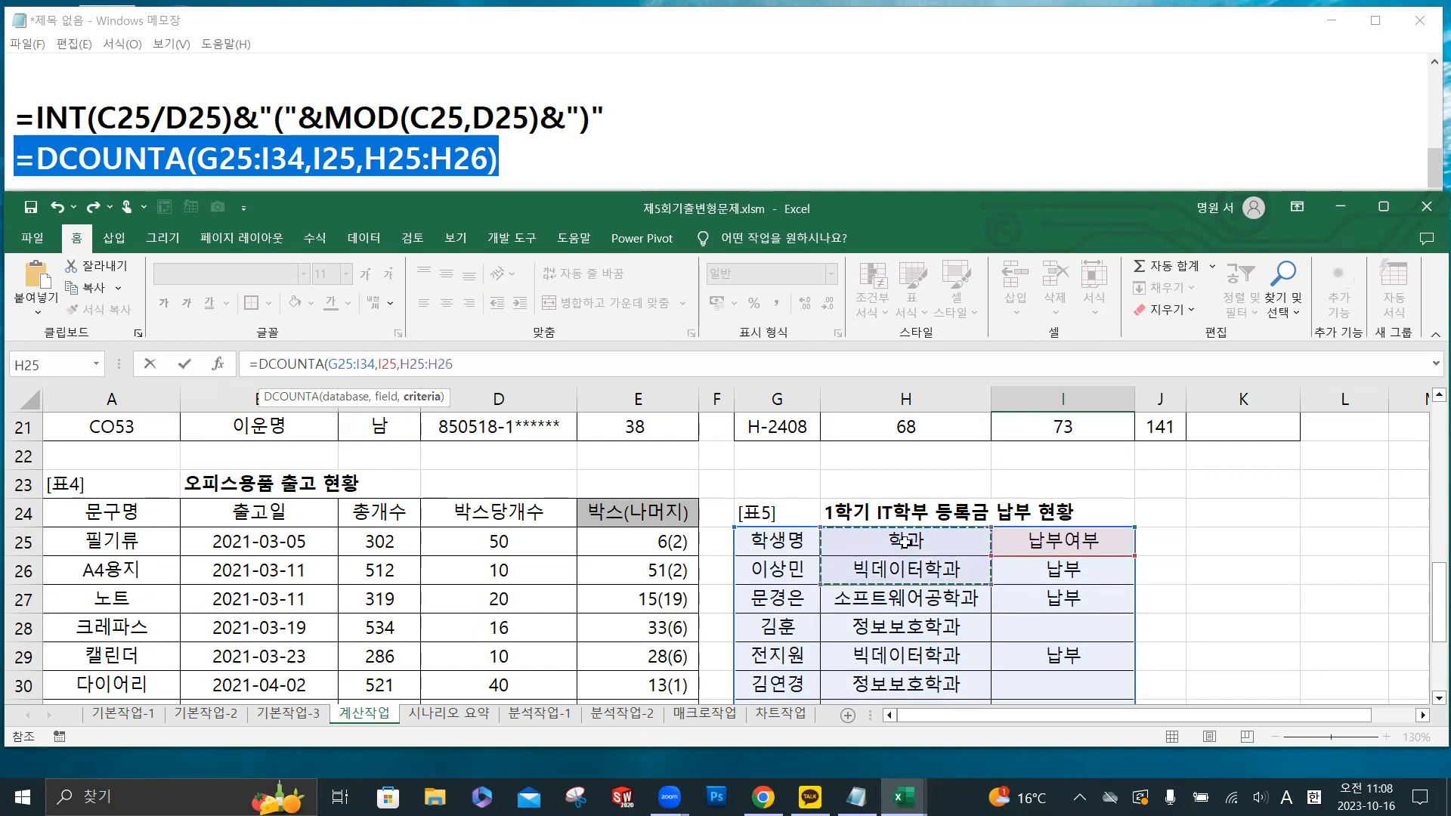
{"action": "type", "text": ")"}
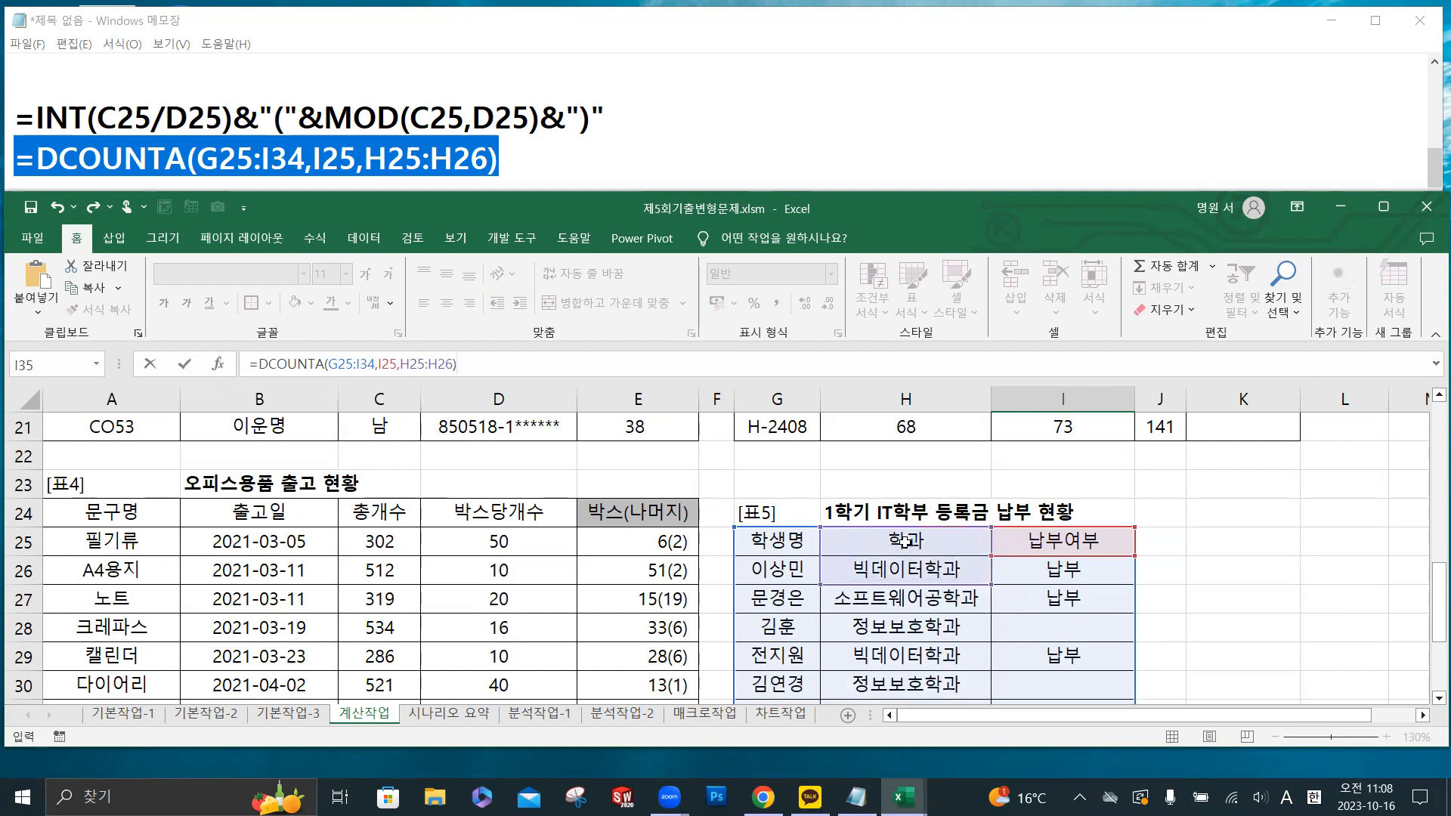
{"action": "left_click", "coordinate": [184, 365]}
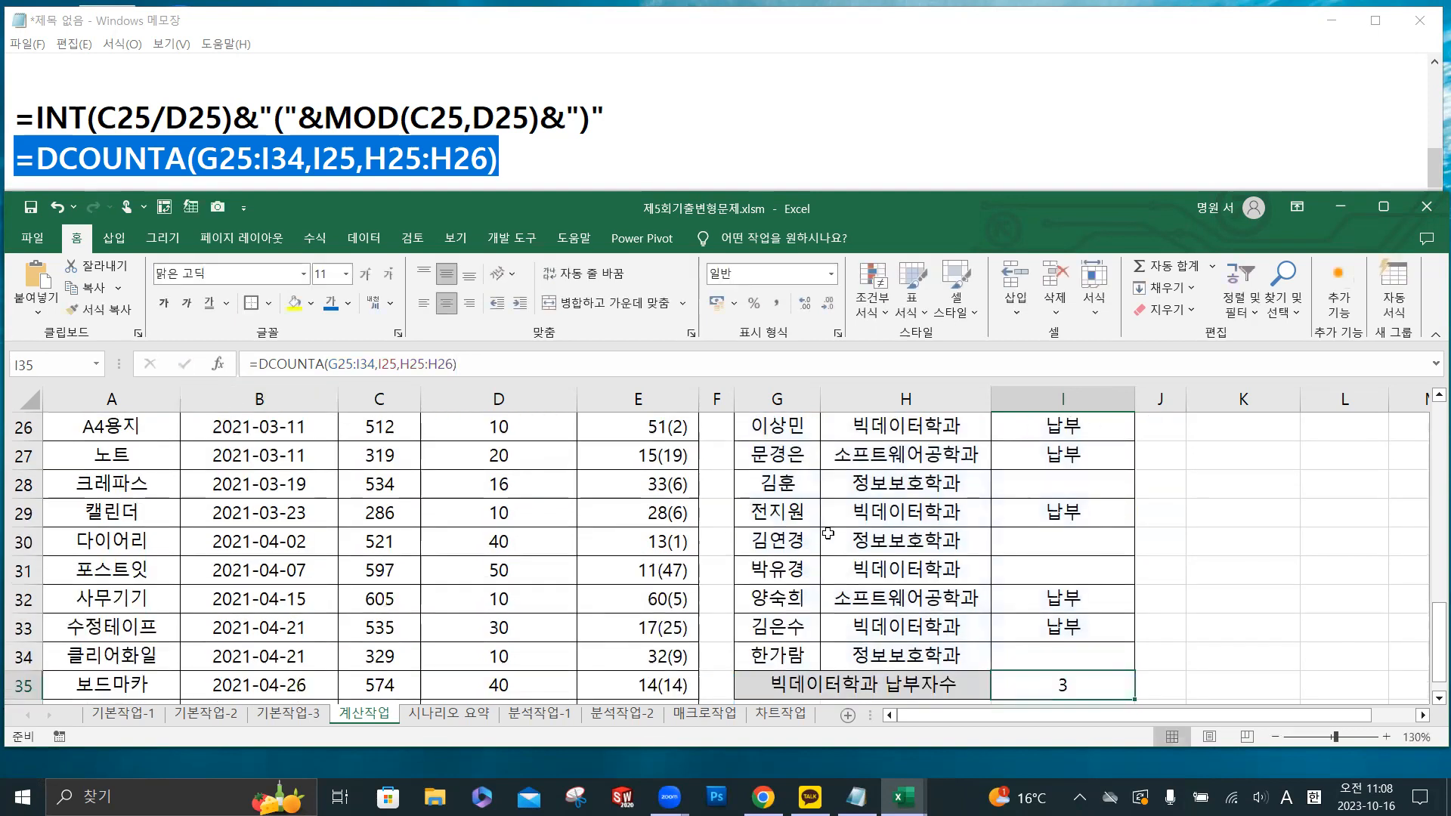
- Check I35's result against the 빅데이터학과 rows marked 납부 in 표5
{"action": "scroll", "coordinate": [1023, 599], "scroll_direction": "down", "scroll_amount": 1}
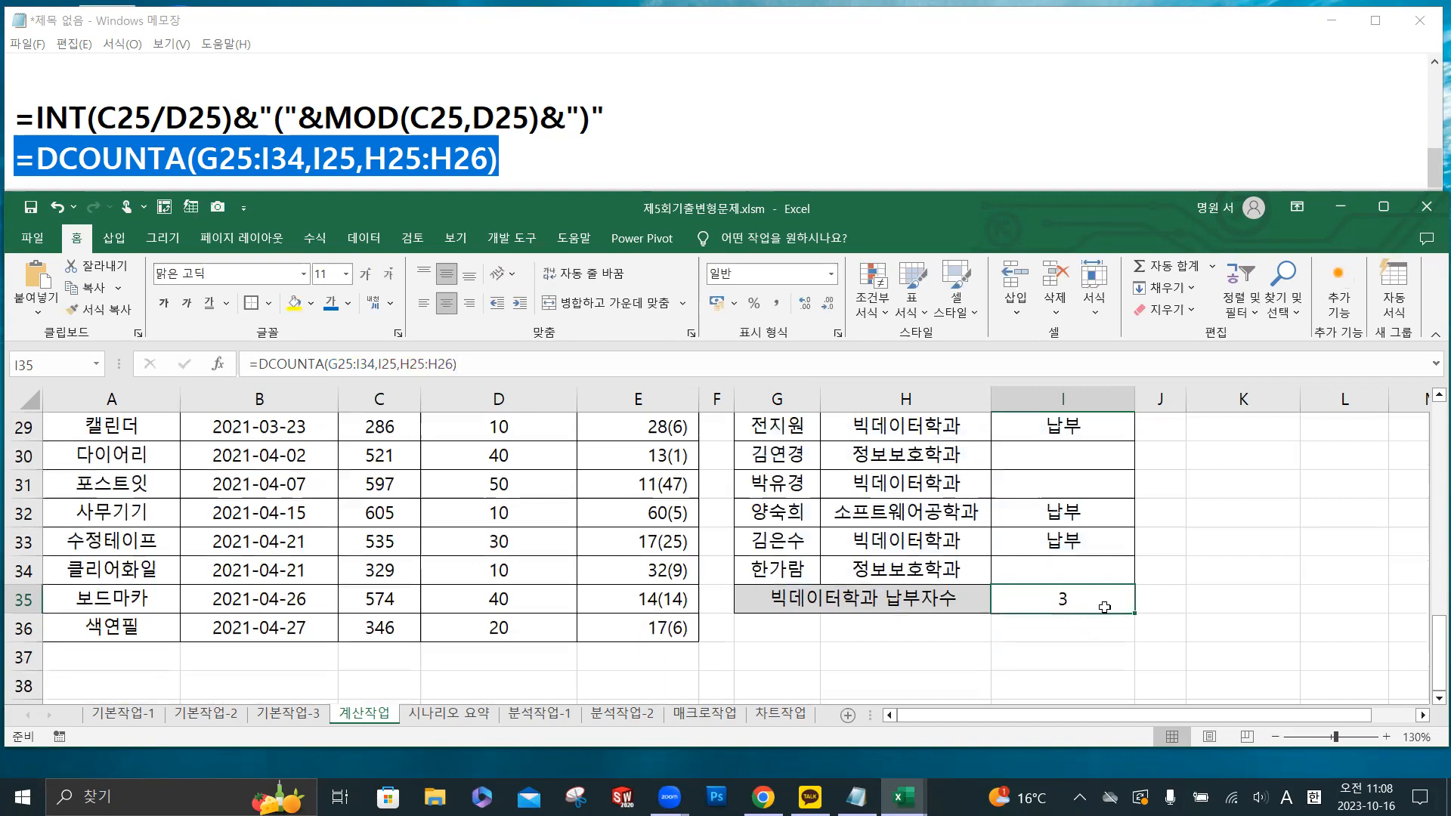
{"action": "scroll", "coordinate": [1103, 606], "scroll_direction": "up", "scroll_amount": 2}
{"action": "left_click_drag", "start_coordinate": [1096, 513], "coordinate": [1096, 541]}
{"action": "scroll", "coordinate": [1097, 507], "scroll_direction": "down", "scroll_amount": 1}
{"action": "left_click", "coordinate": [1097, 508]}
{"action": "left_click", "coordinate": [1101, 589]}
{"action": "left_click", "coordinate": [1106, 621]}
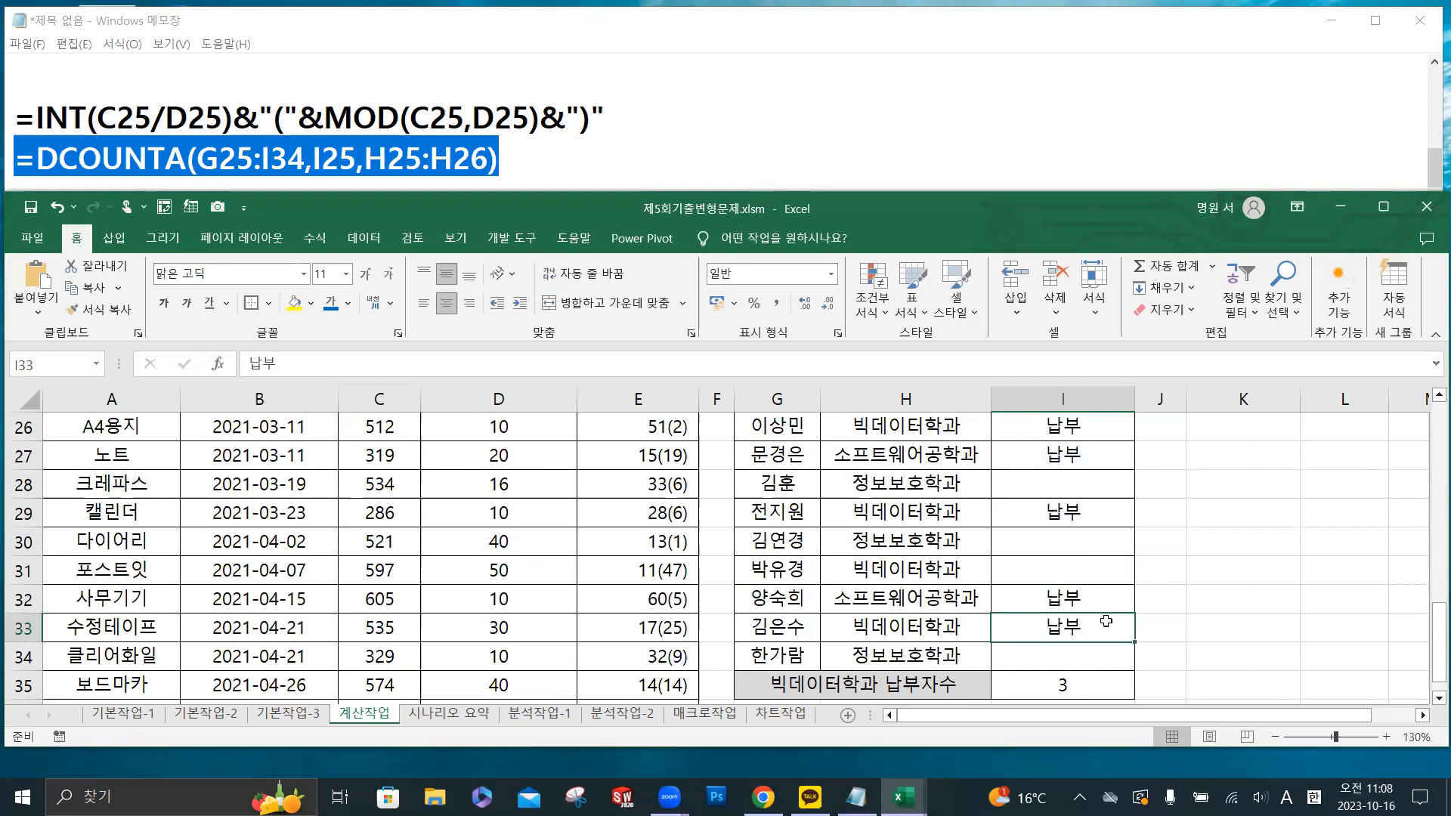
- Select the 빅데이터학과 납부 pairs H33:I33, H29:I29 and H26:I26 together and compare them with the DCOUNTA count in I35
{"action": "left_click", "coordinate": [915, 628]}
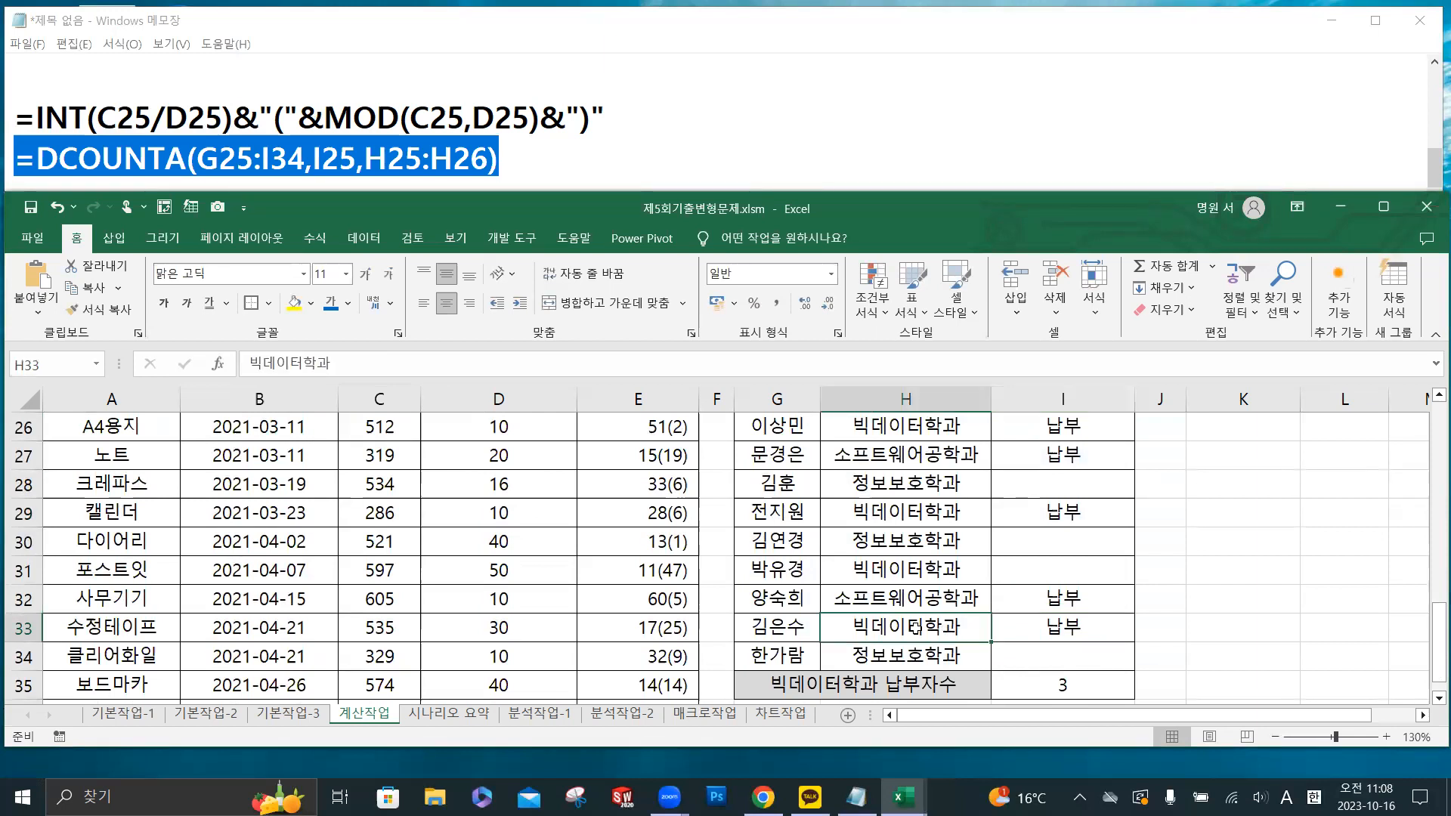
{"action": "left_click_drag", "start_coordinate": [983, 628], "coordinate": [1017, 628]}
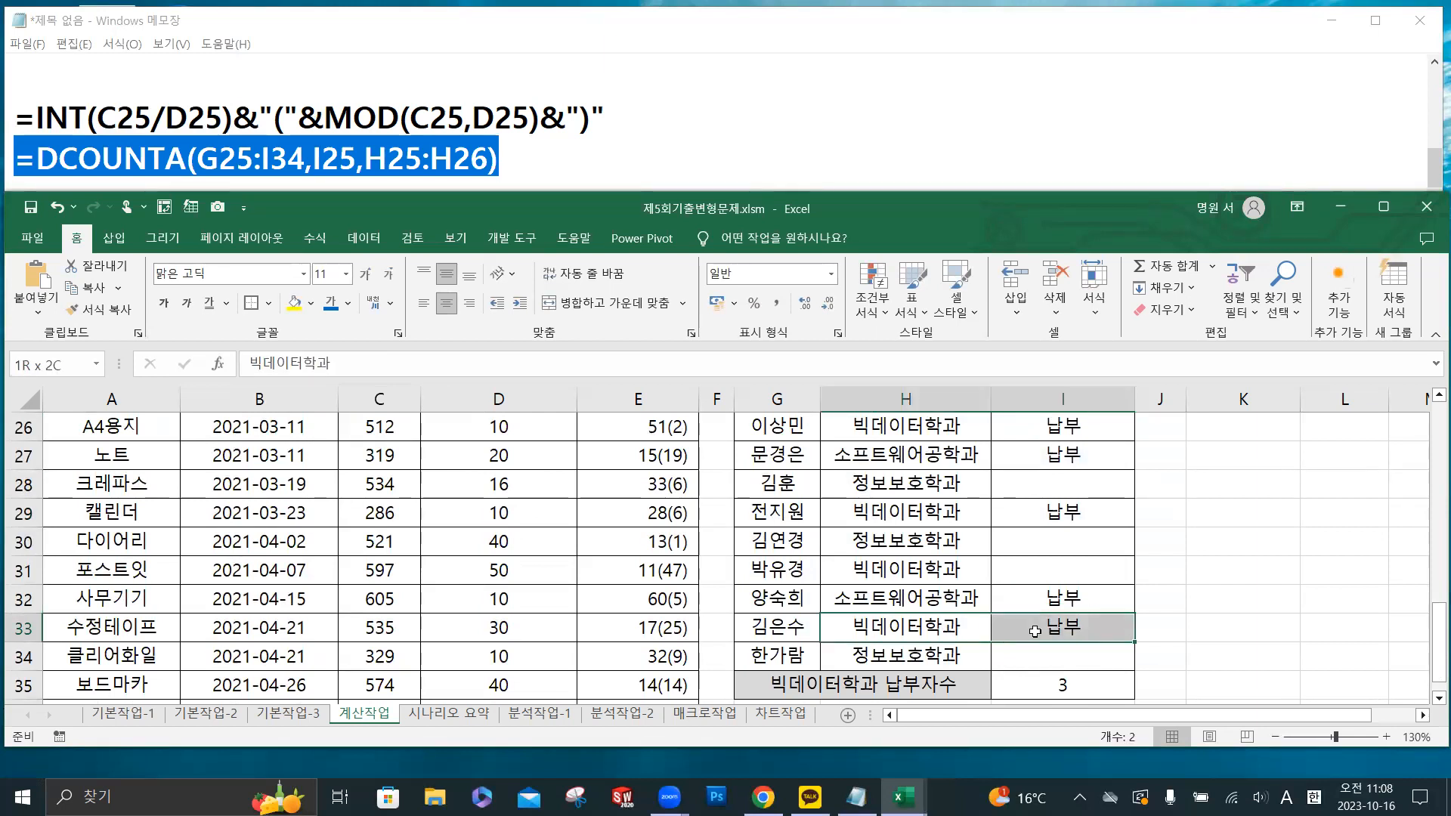
{"action": "left_click", "coordinate": [956, 514], "text": "ctrl"}
{"action": "left_click_drag", "start_coordinate": [956, 514], "coordinate": [1039, 514]}
{"action": "scroll", "coordinate": [1039, 514], "scroll_direction": "up", "scroll_amount": 1}
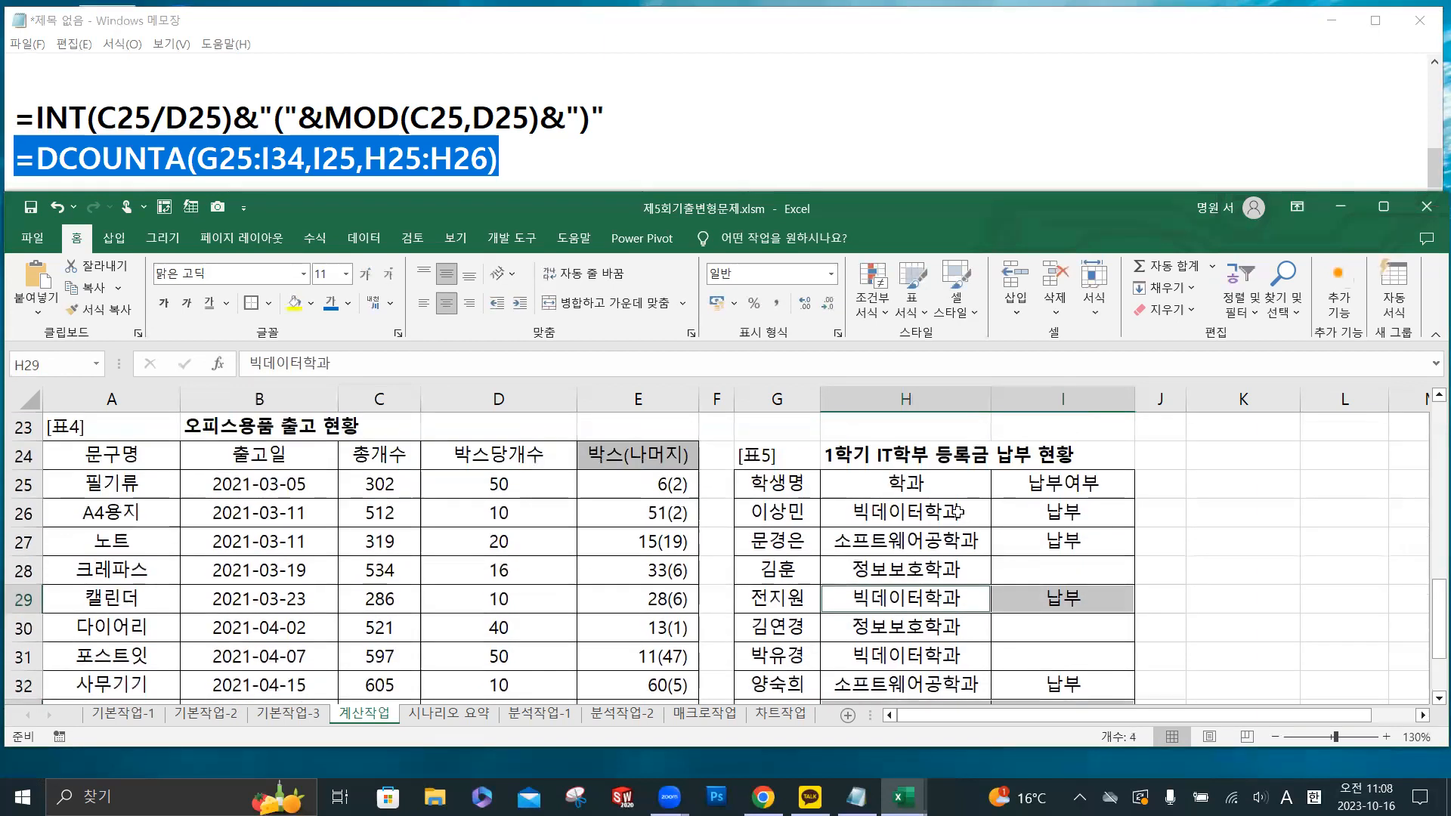
{"action": "left_click_drag", "start_coordinate": [945, 512], "coordinate": [1042, 511]}
{"action": "scroll", "coordinate": [1079, 567], "scroll_direction": "down", "scroll_amount": 2}
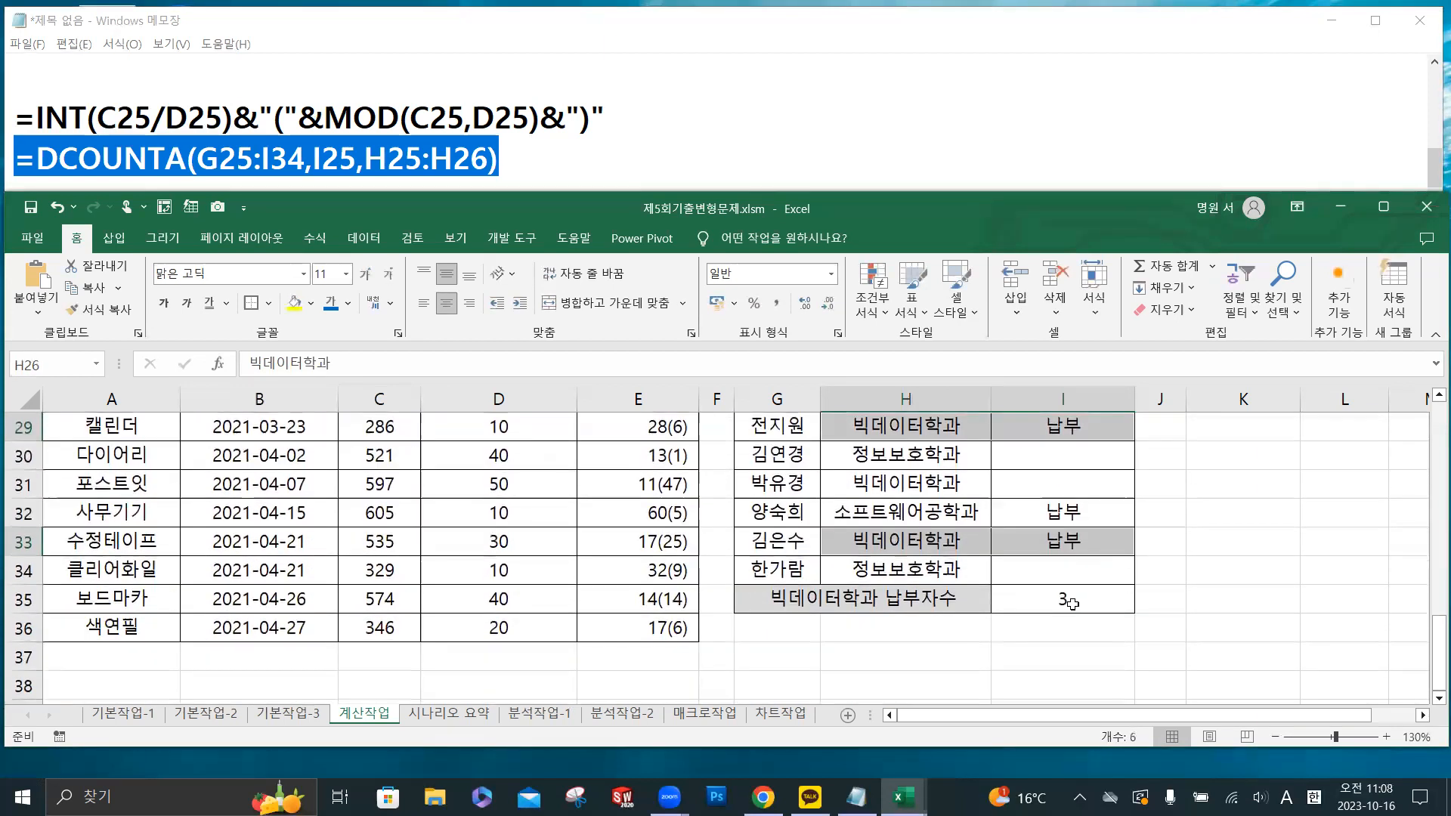
{"action": "left_click", "coordinate": [1070, 602]}
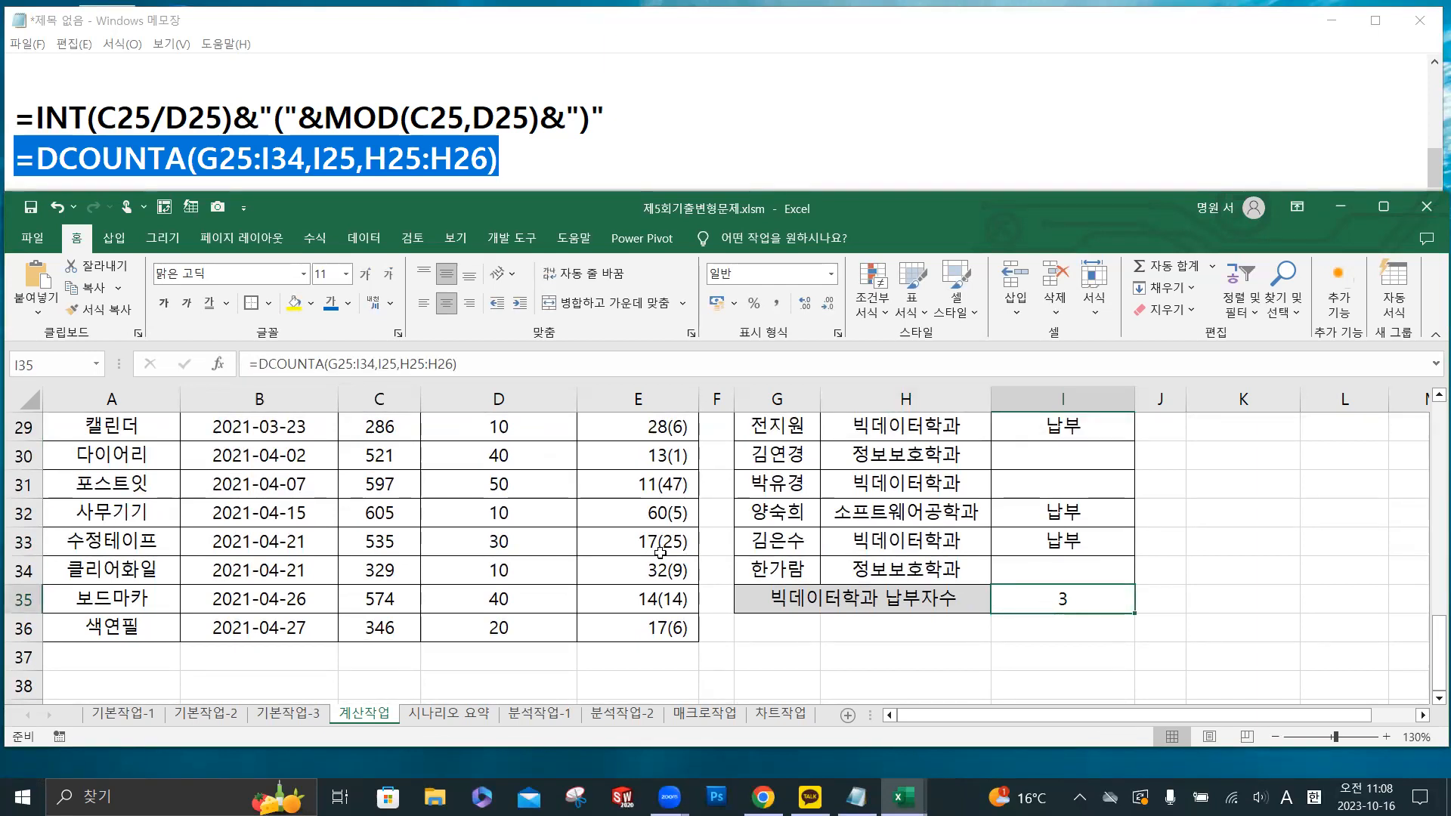
{"action": "left_click", "coordinate": [594, 530]}
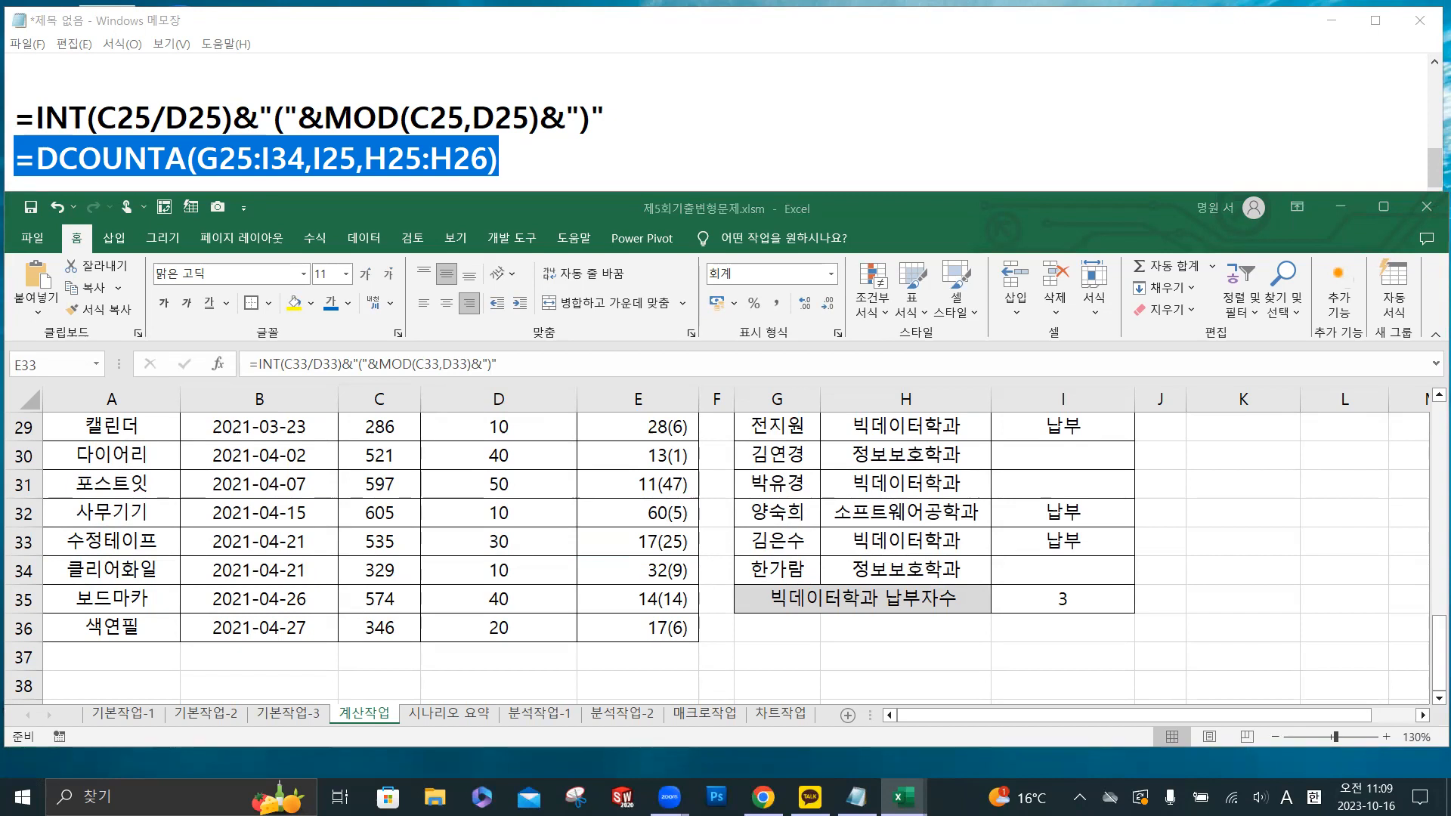
{"action": "key", "text": "Hangul"}
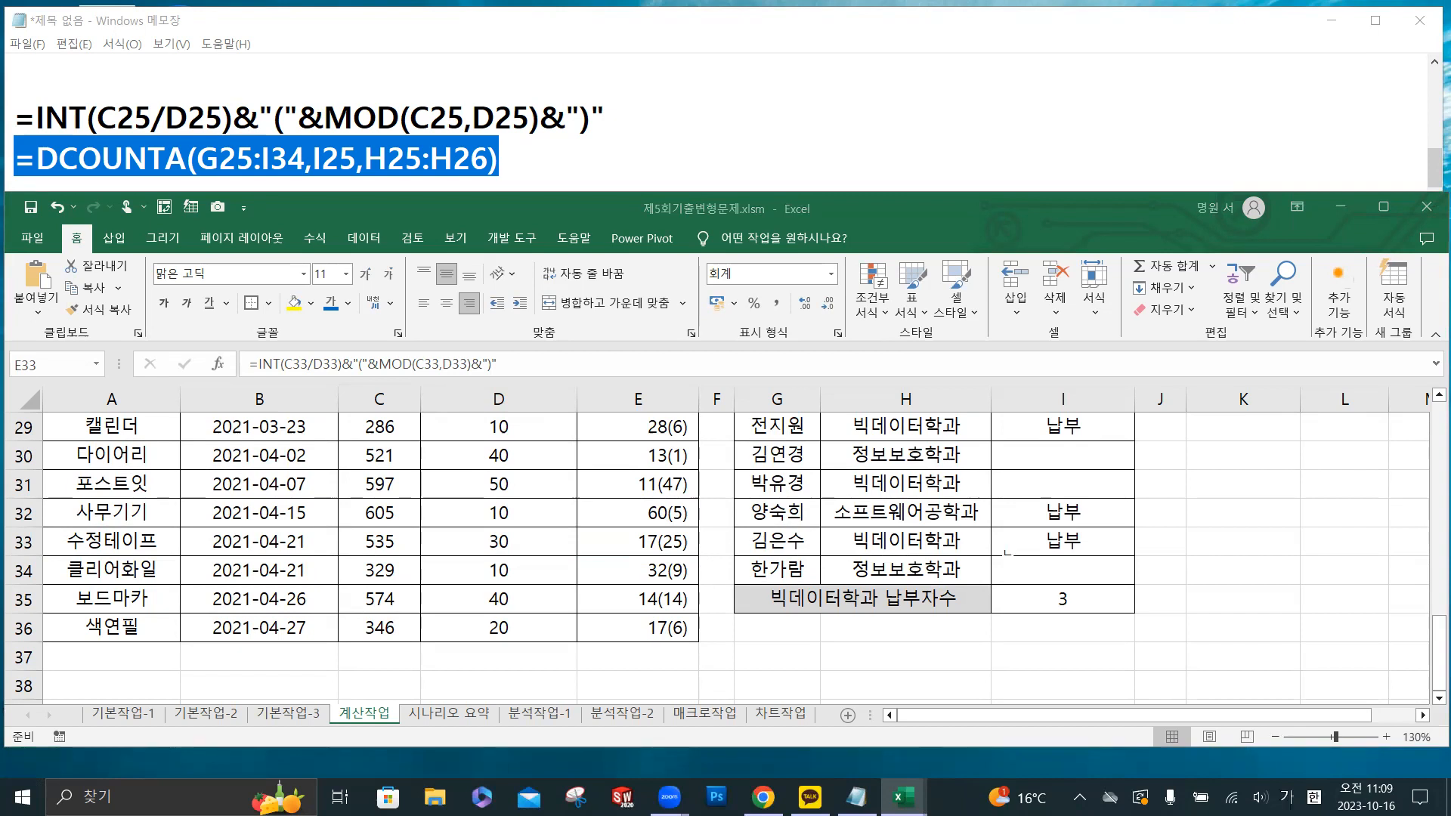